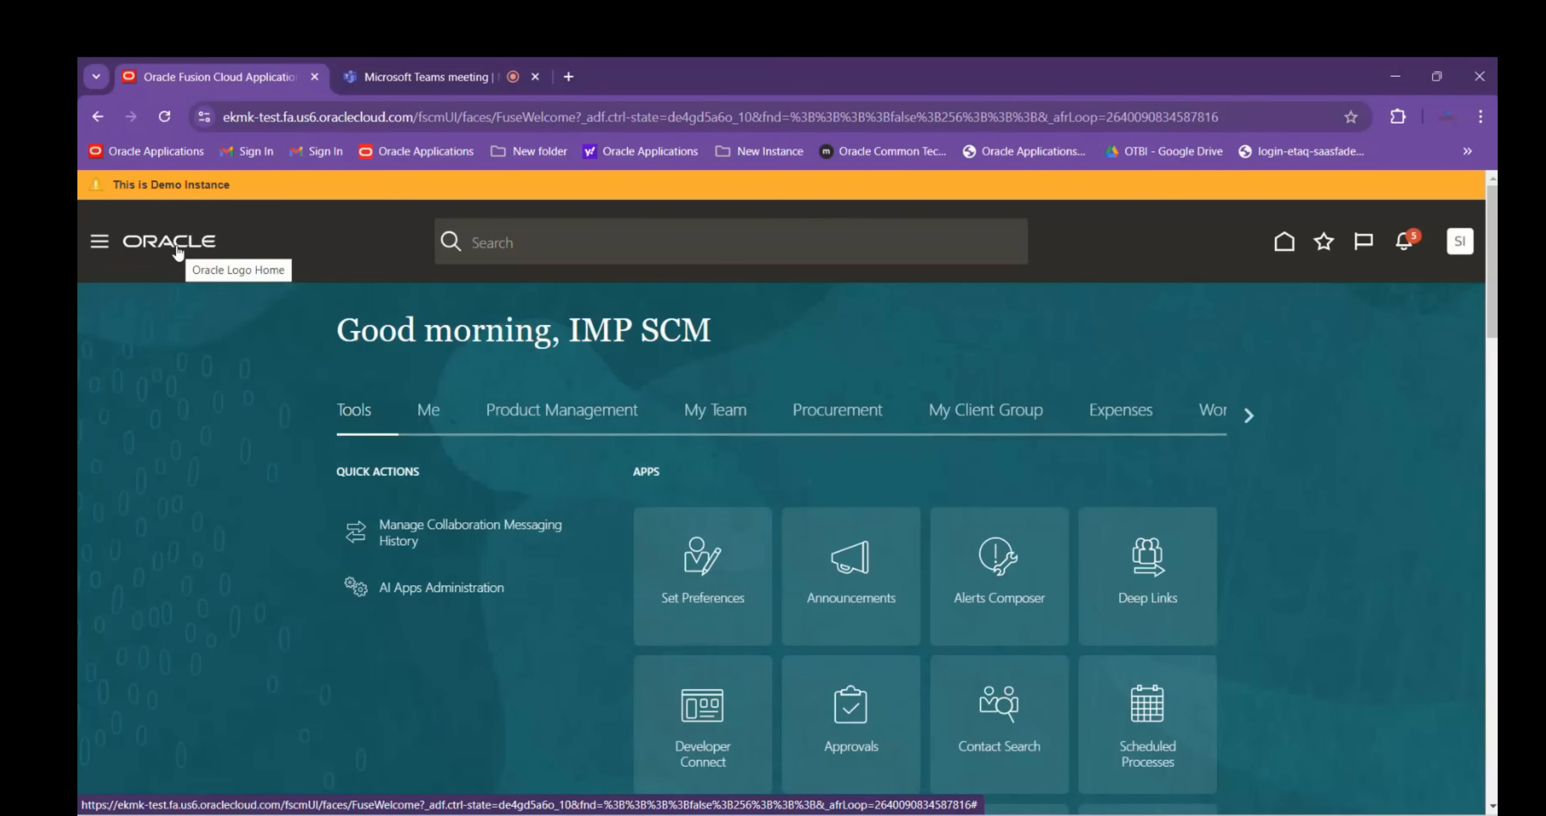
# Go to Tools > Scheduled Processes from the Navigator and begin scheduling a new process
pyautogui.click(99, 241)
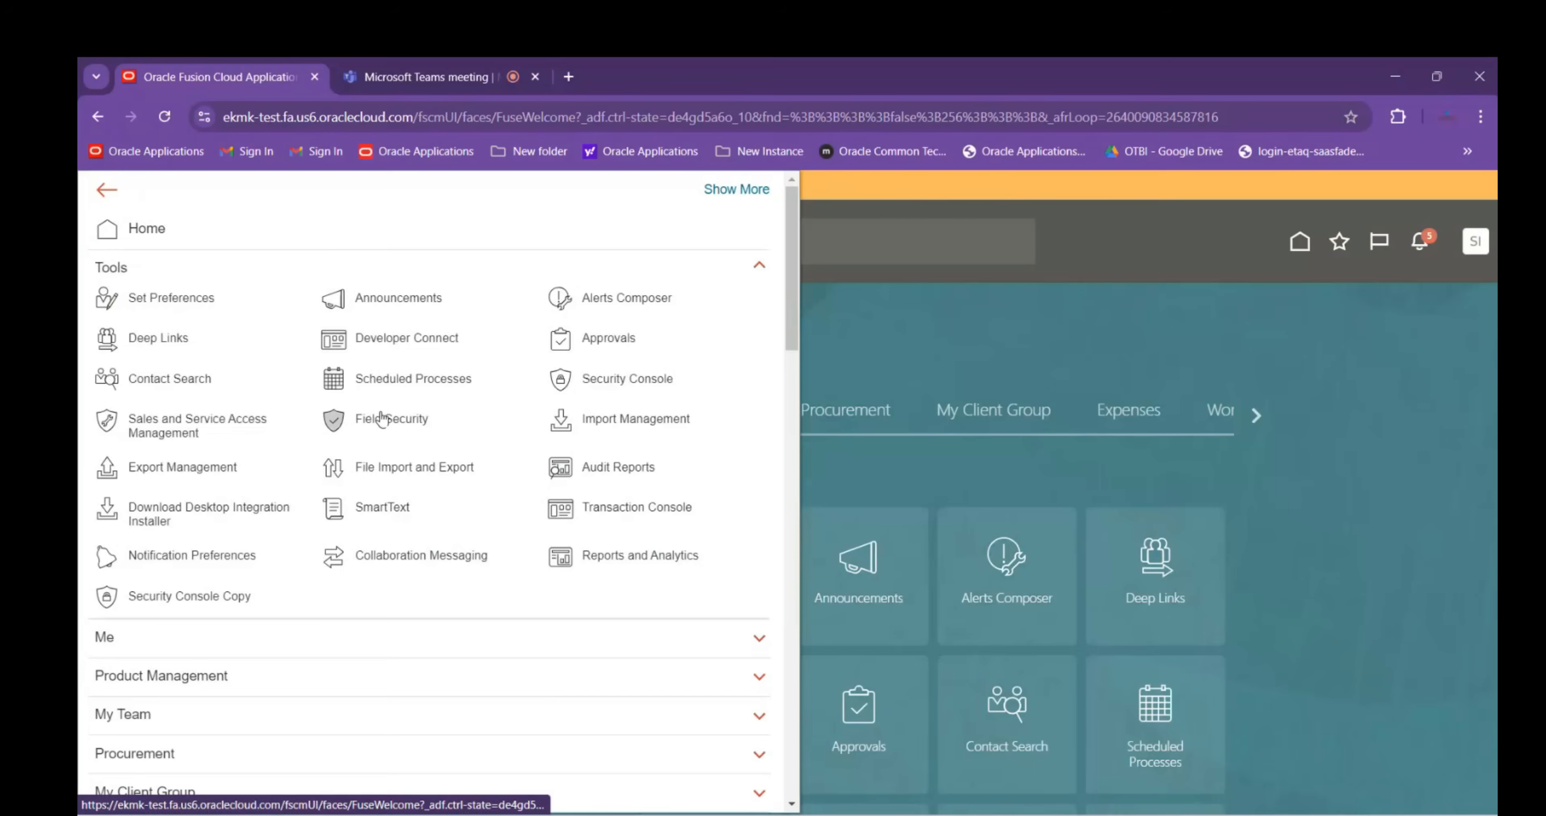
pyautogui.click(389, 383)
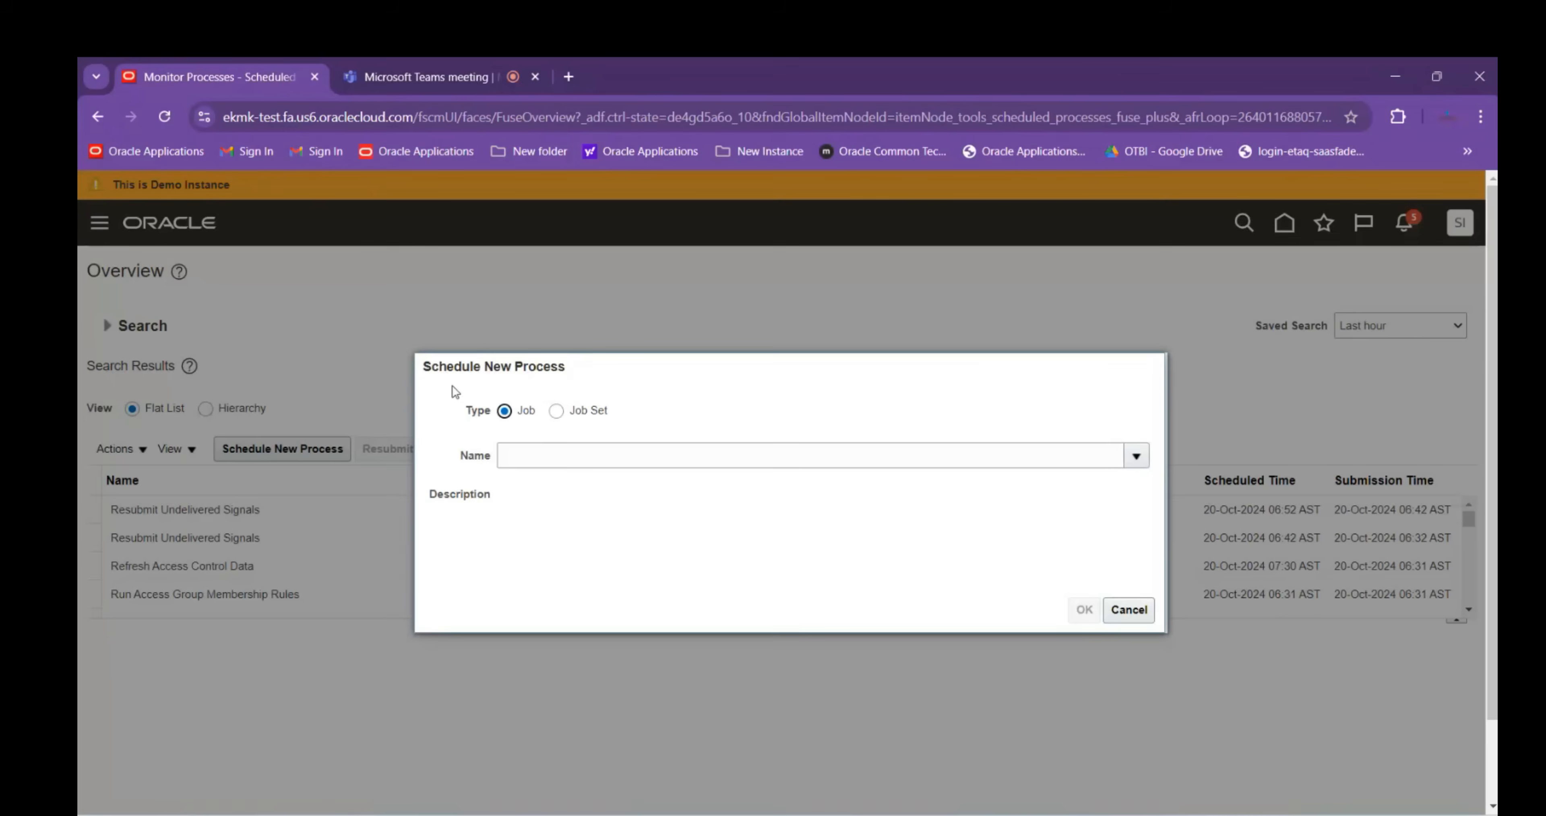
# Search the job name for ref%order%pr%, select Refresh and Start the Order Promising Server, and confirm it
pyautogui.click(514, 450)
pyautogui.write('ref%order%pr%')
pyautogui.press('Tab')
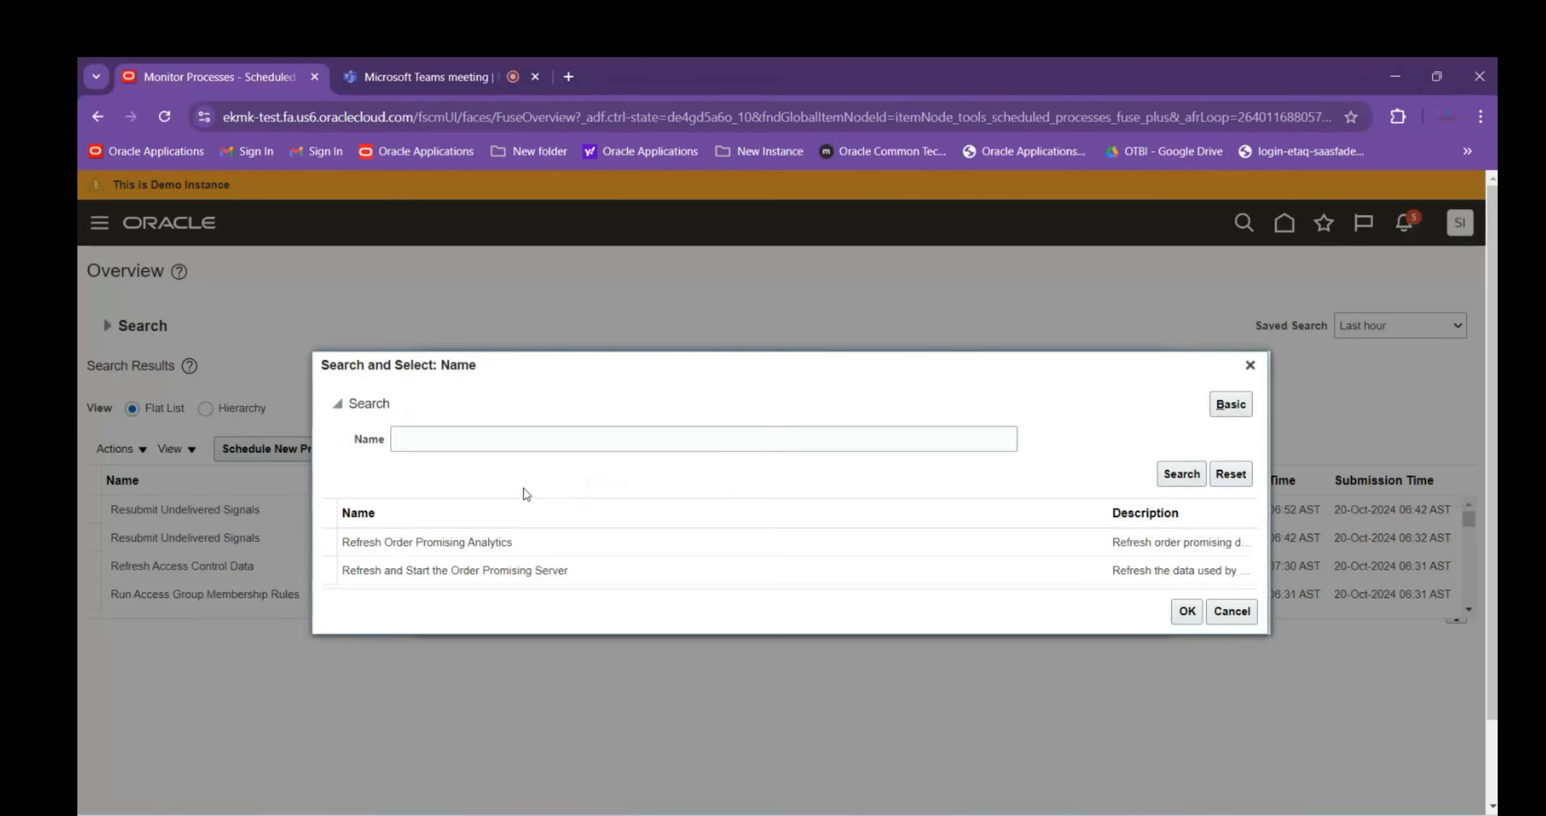
pyautogui.click(369, 577)
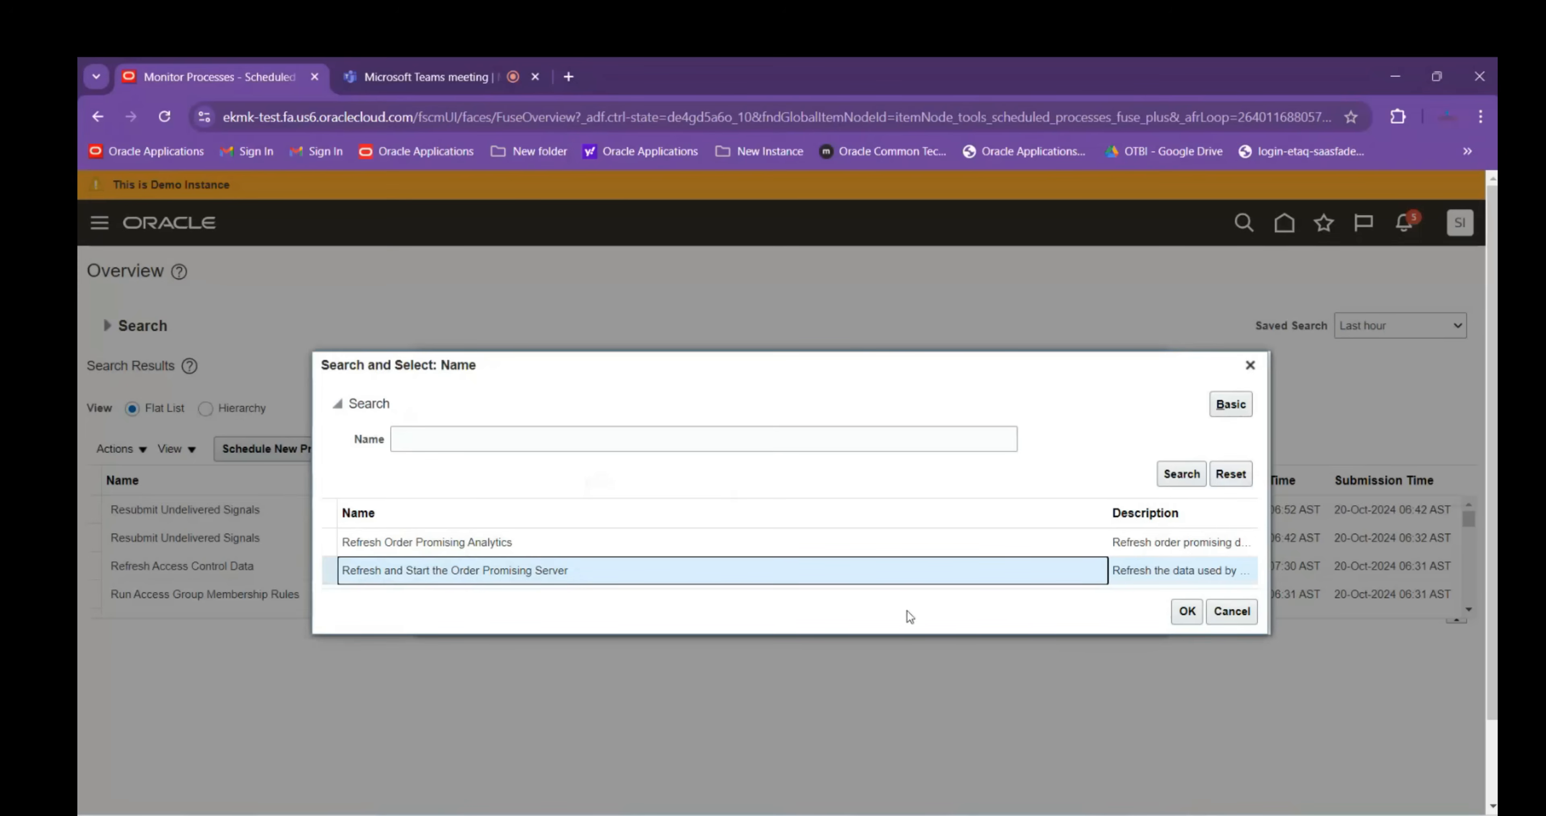
pyautogui.moveTo(1110, 505); pyautogui.dragTo(591, 504)
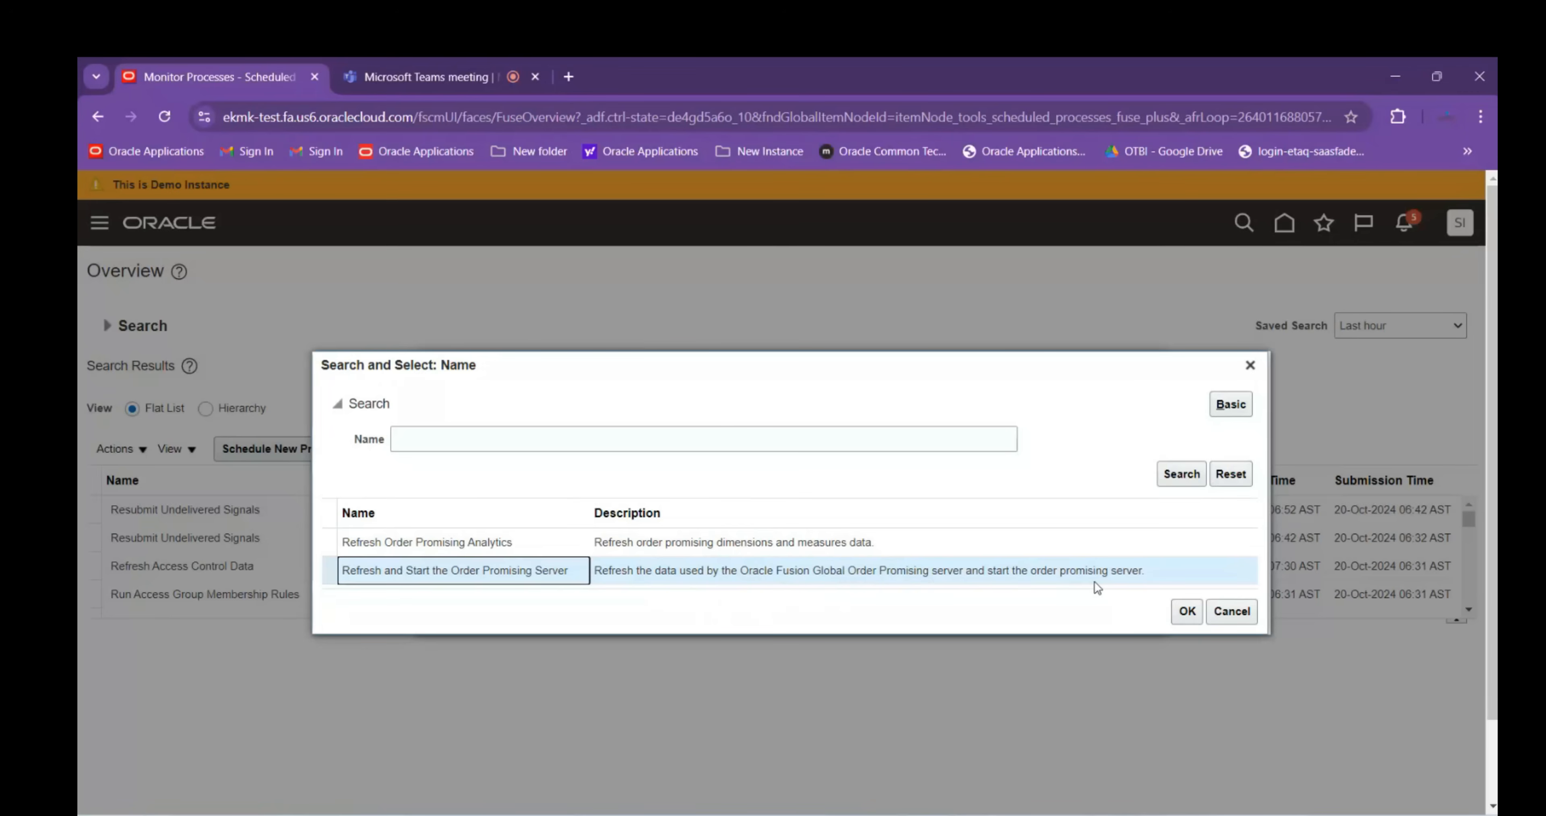
pyautogui.click(1187, 612)
pyautogui.click(1187, 612)
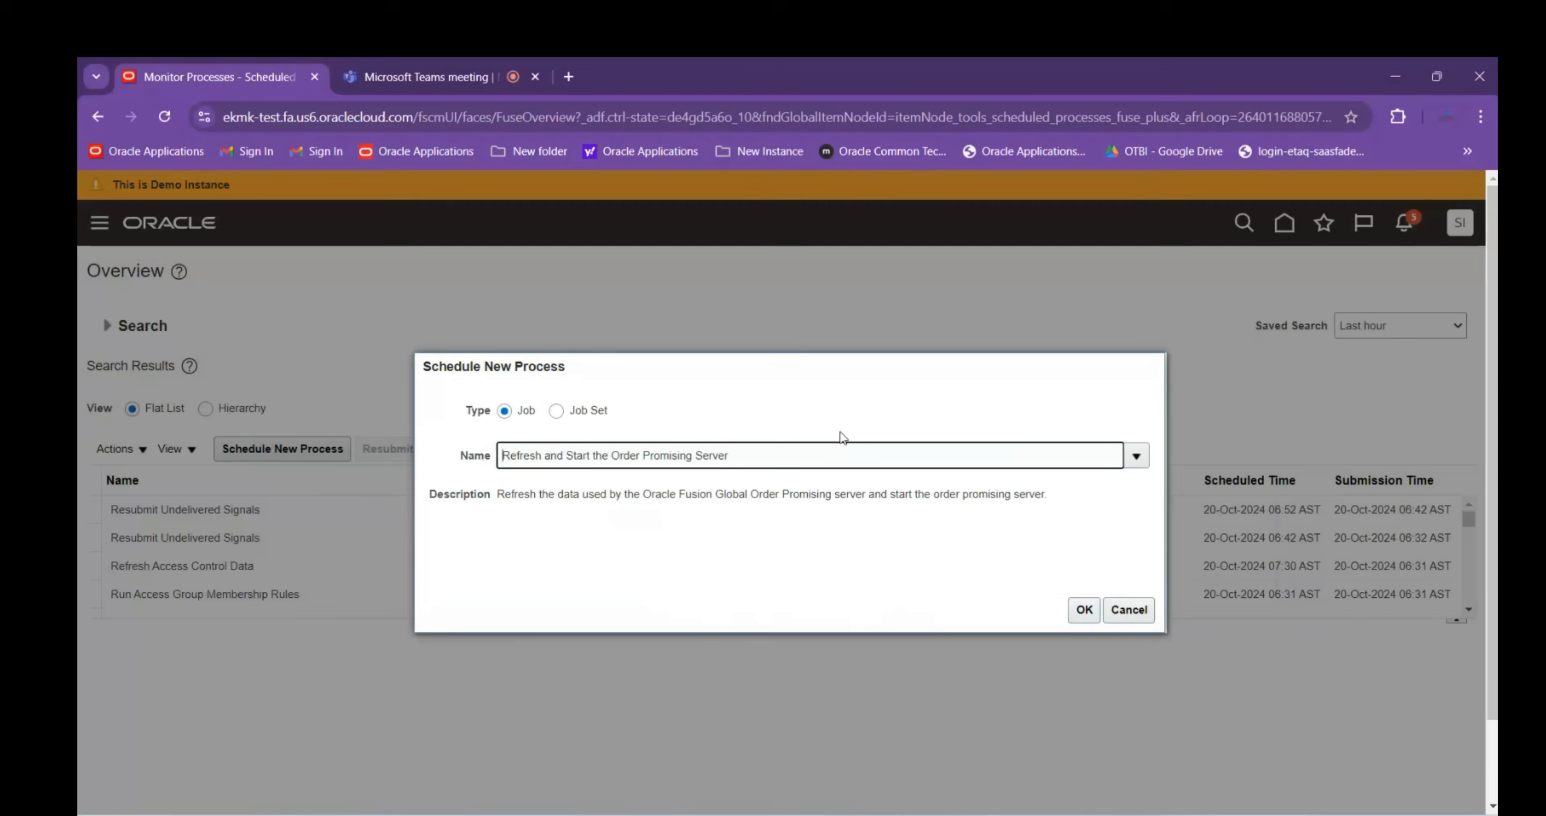
pyautogui.click(1082, 609)
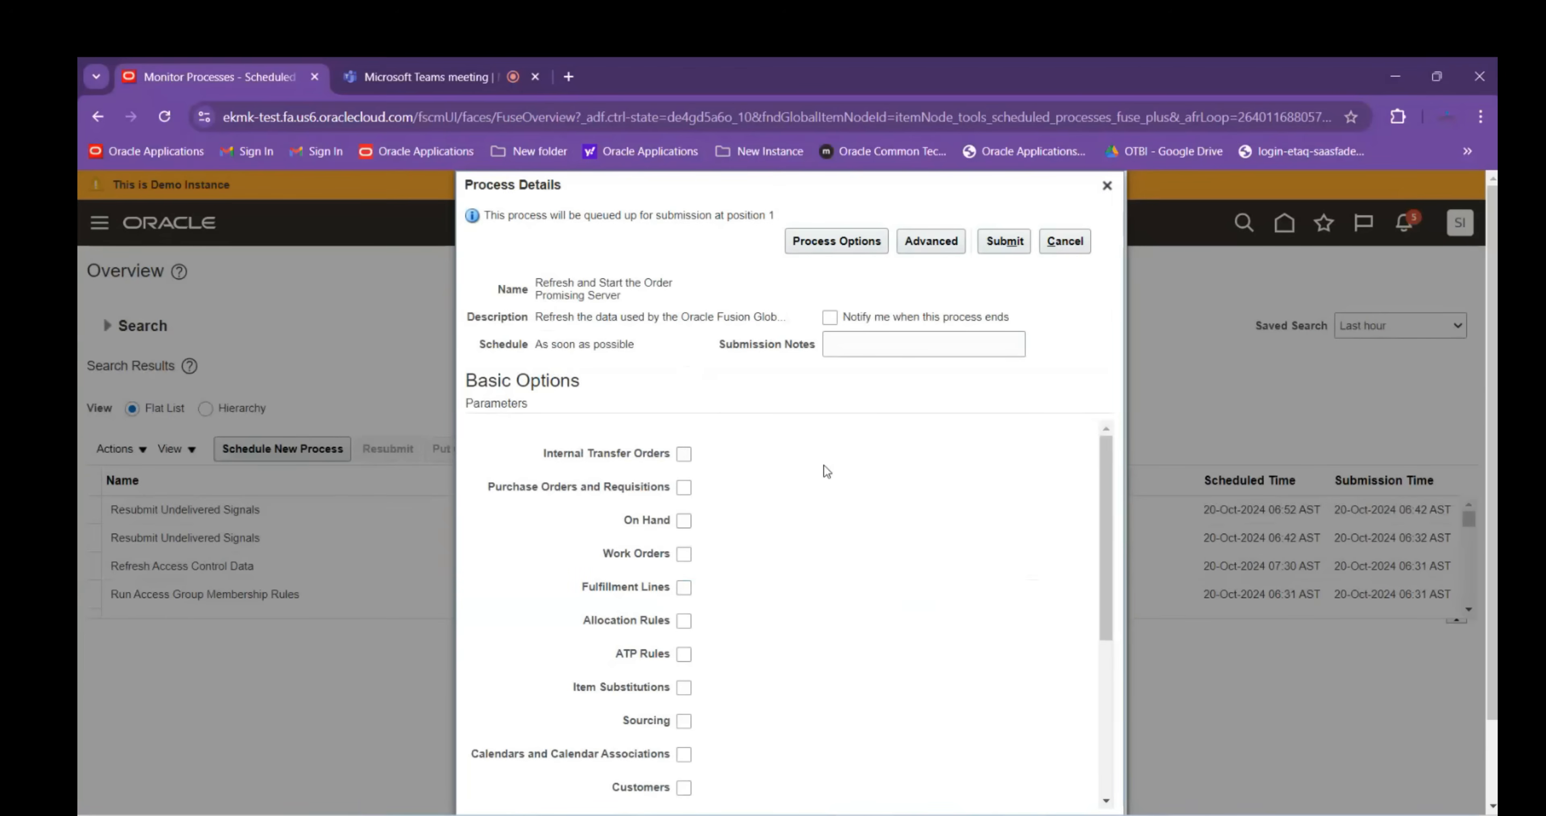
# Tick the first five parameters, Internal Transfer Orders through Fulfillment Lines, in Process Details
pyautogui.scroll(-3, 828, 474)
pyautogui.scroll(3, 830, 481)
pyautogui.click(684, 453)
pyautogui.click(684, 487)
pyautogui.click(683, 520)
pyautogui.click(684, 554)
pyautogui.click(682, 594)
# Check Allocation Rules, ATP Rules, Item Substitutions, Sourcing, Calendars, Customers and Interlocation Shipping Networks
pyautogui.click(690, 622)
pyautogui.click(685, 655)
pyautogui.click(687, 691)
pyautogui.click(685, 721)
pyautogui.click(684, 754)
pyautogui.scroll(-3, 810, 718)
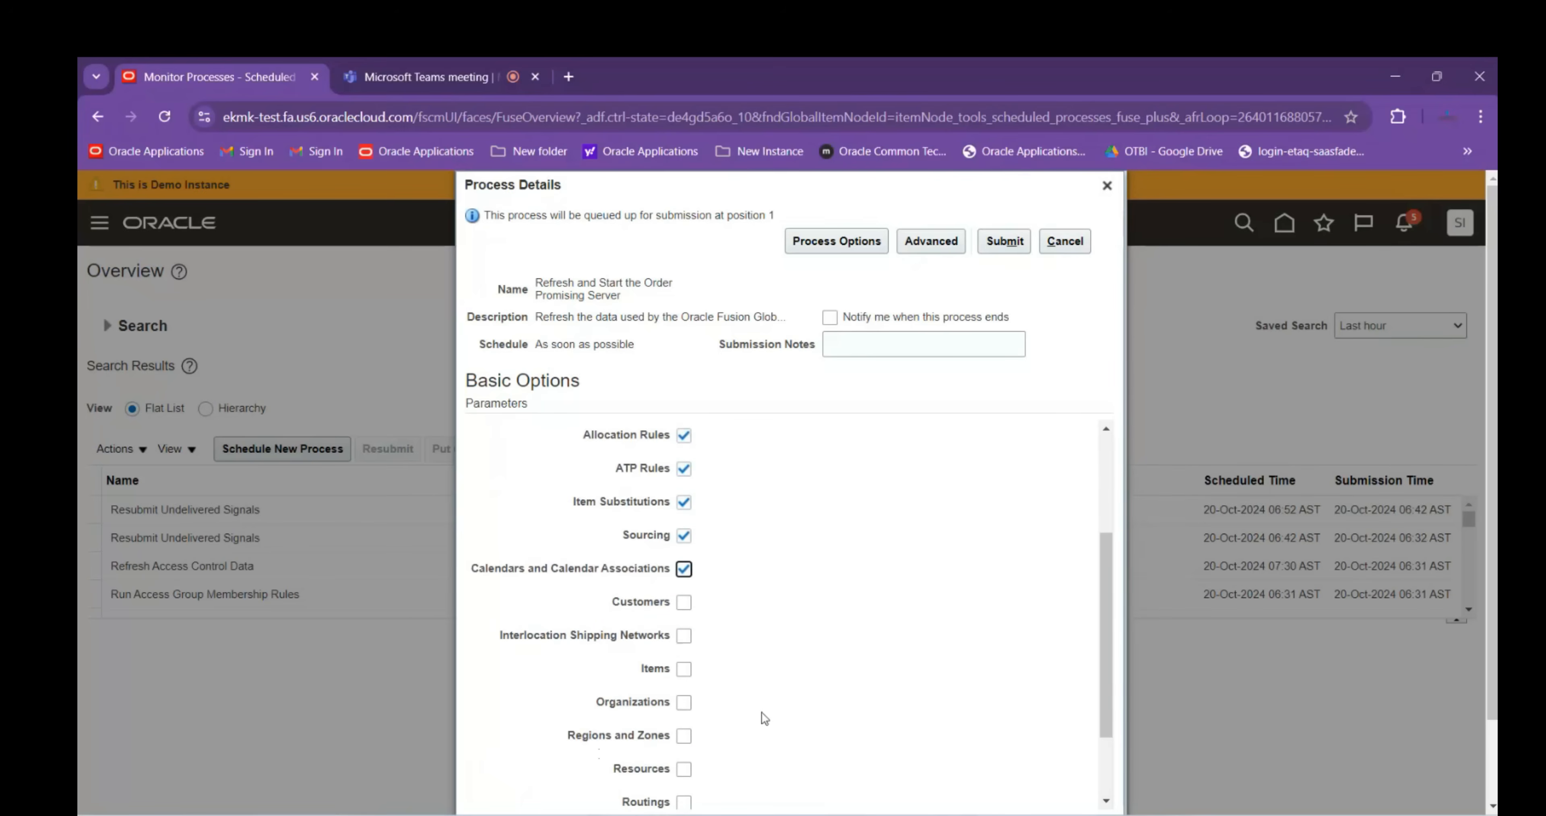
pyautogui.click(686, 605)
pyautogui.click(685, 637)
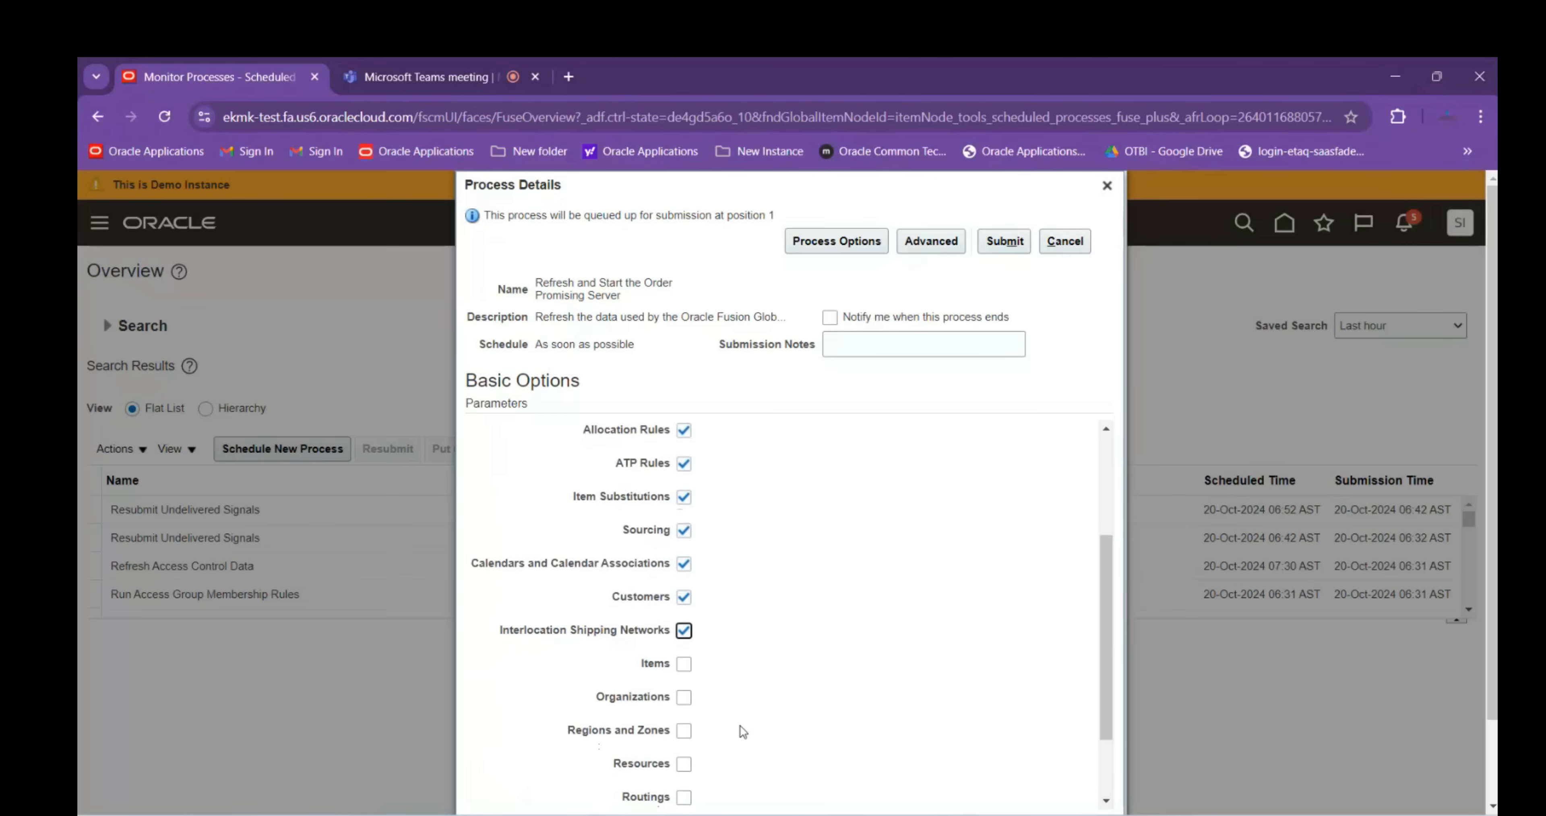
# Check Items, Organizations, Regions and Zones, Resources, Routings, Suppliers and UOM
pyautogui.scroll(-2, 708, 678)
pyautogui.click(684, 576)
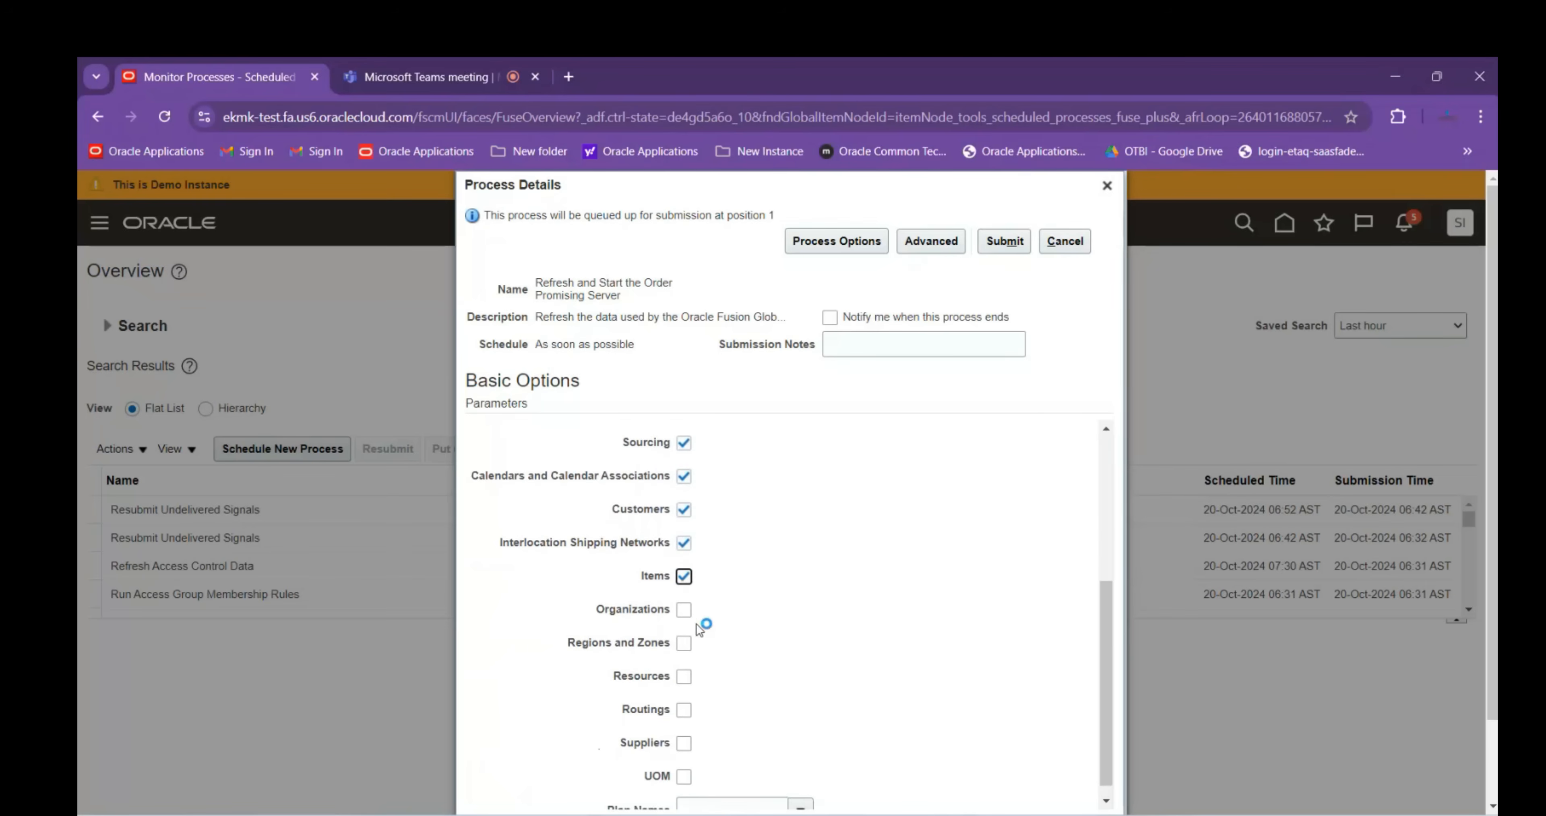
pyautogui.click(684, 612)
pyautogui.click(684, 643)
pyautogui.click(684, 676)
pyautogui.click(684, 709)
pyautogui.click(684, 742)
pyautogui.click(684, 776)
# Submit the refresh job and acknowledge the confirmation for process 5125944
pyautogui.scroll(5, 827, 680)
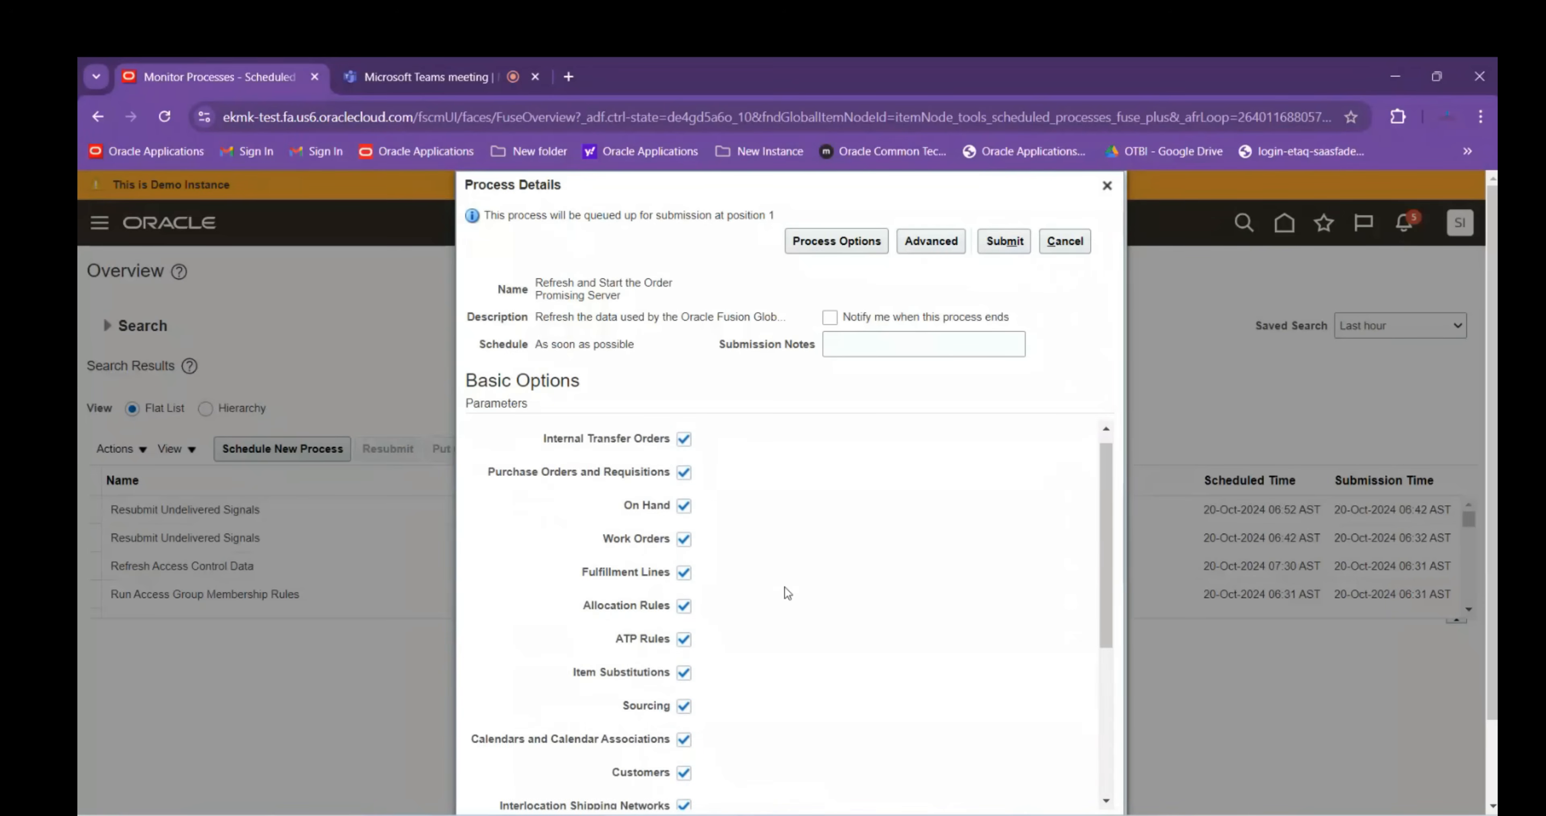
pyautogui.scroll(-5, 564, 630)
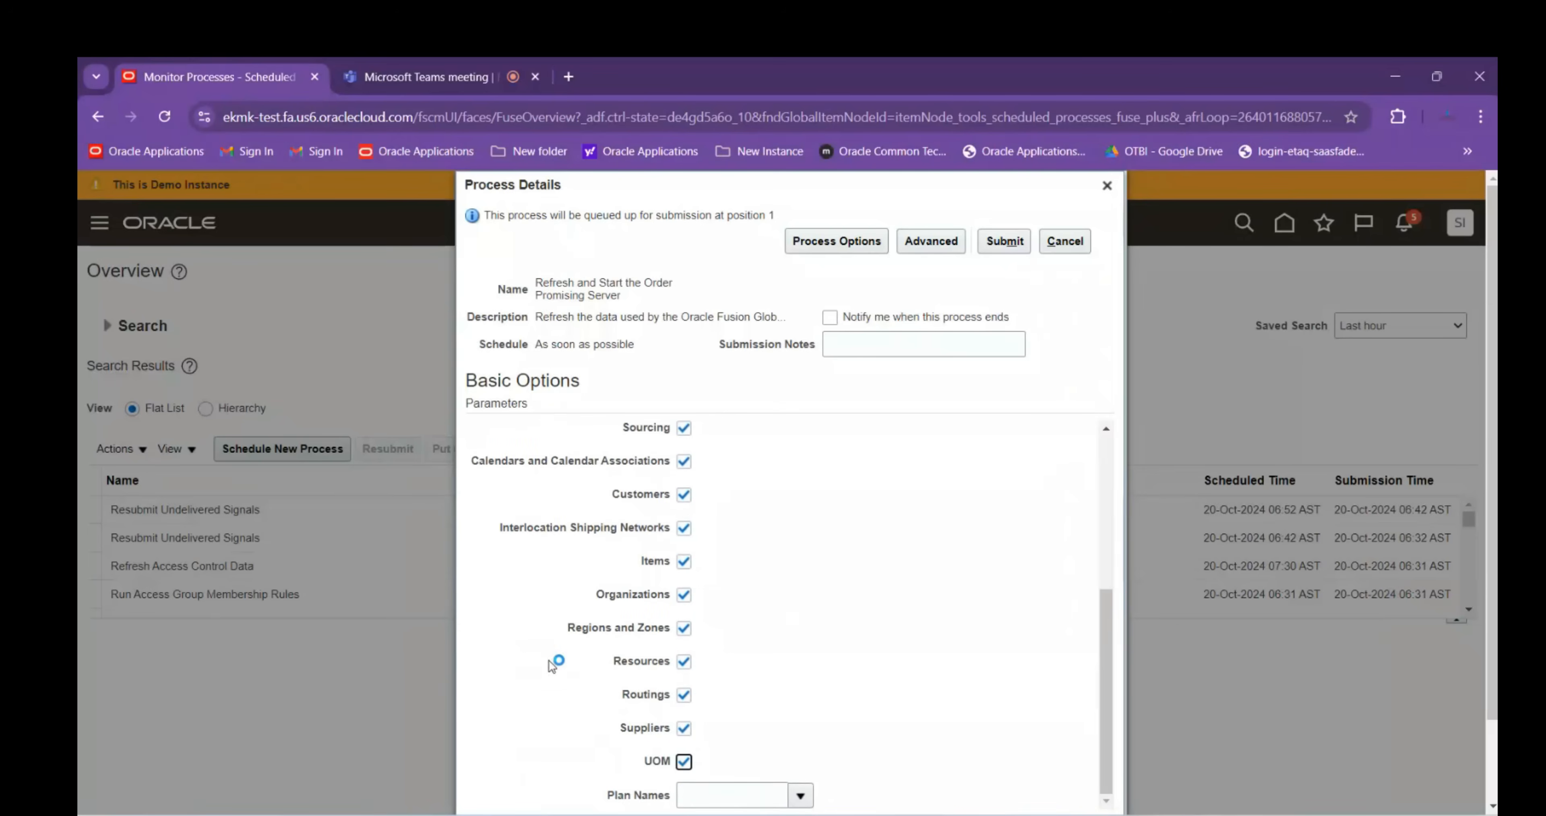
pyautogui.scroll(3, 883, 613)
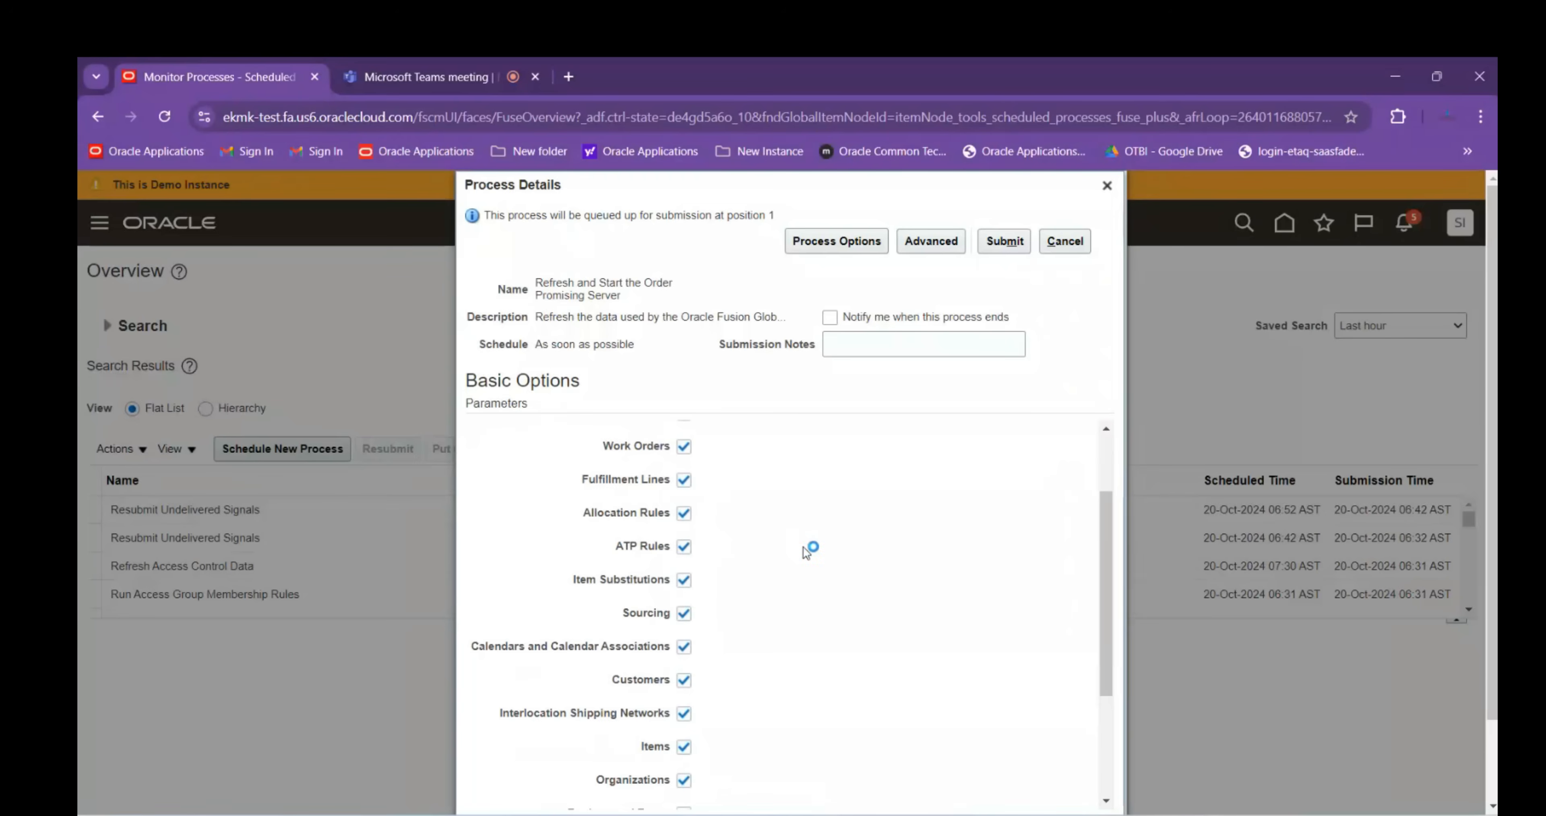
pyautogui.scroll(-3, 741, 640)
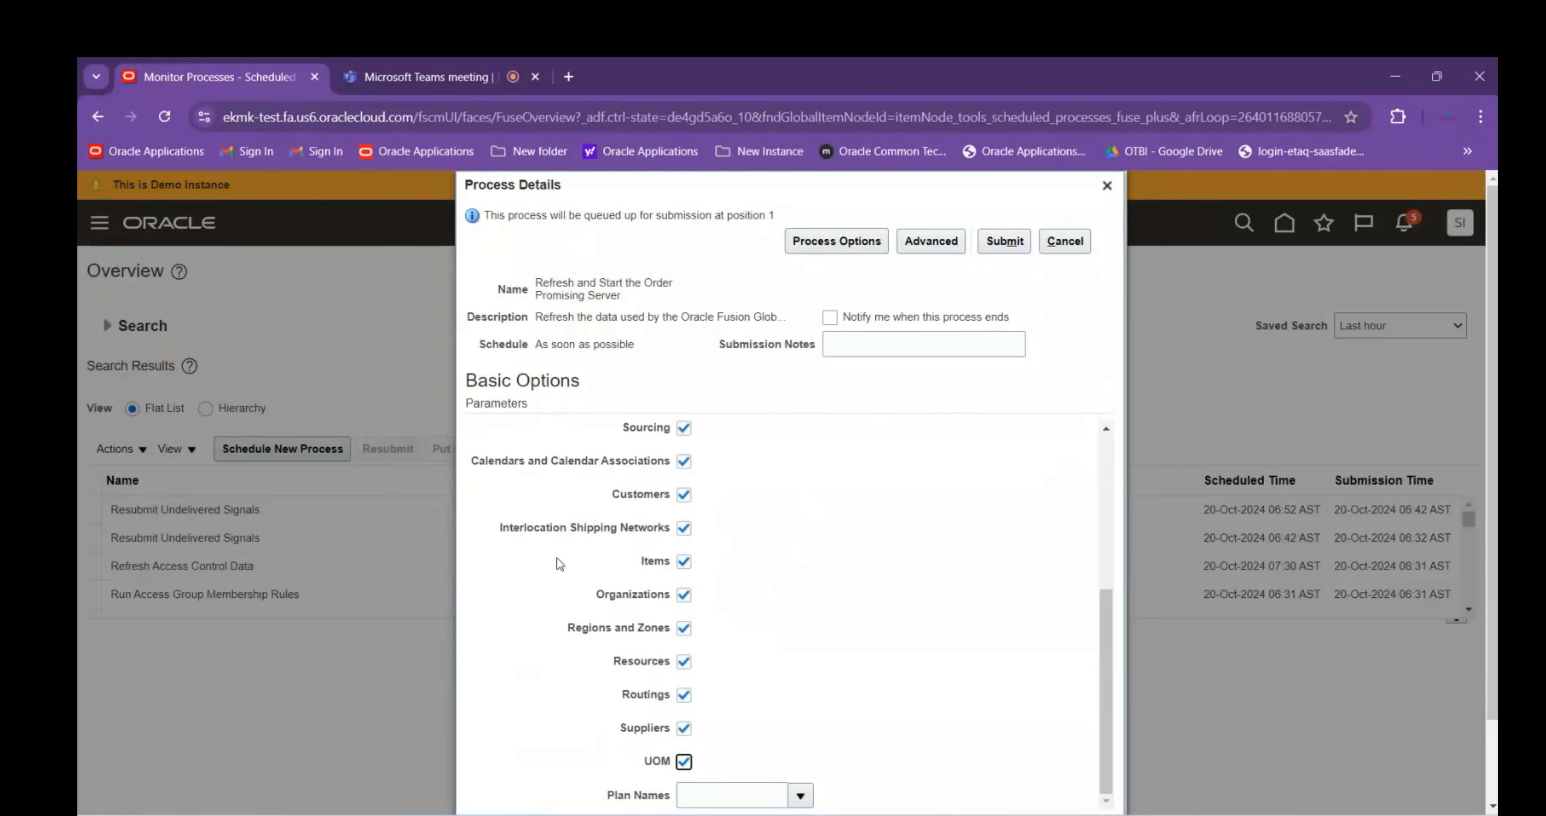
pyautogui.click(1004, 241)
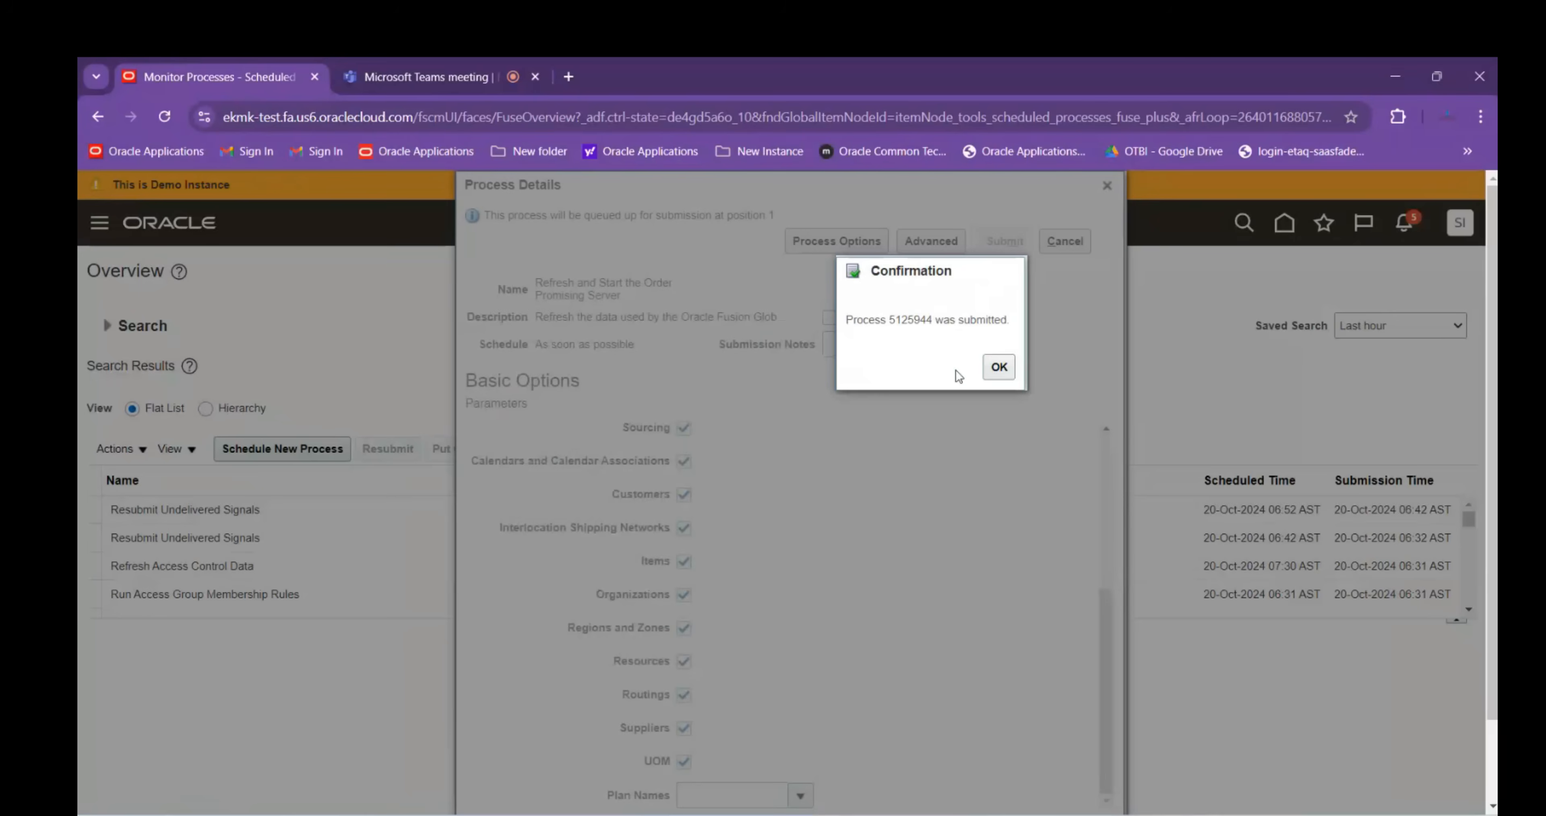
pyautogui.click(998, 368)
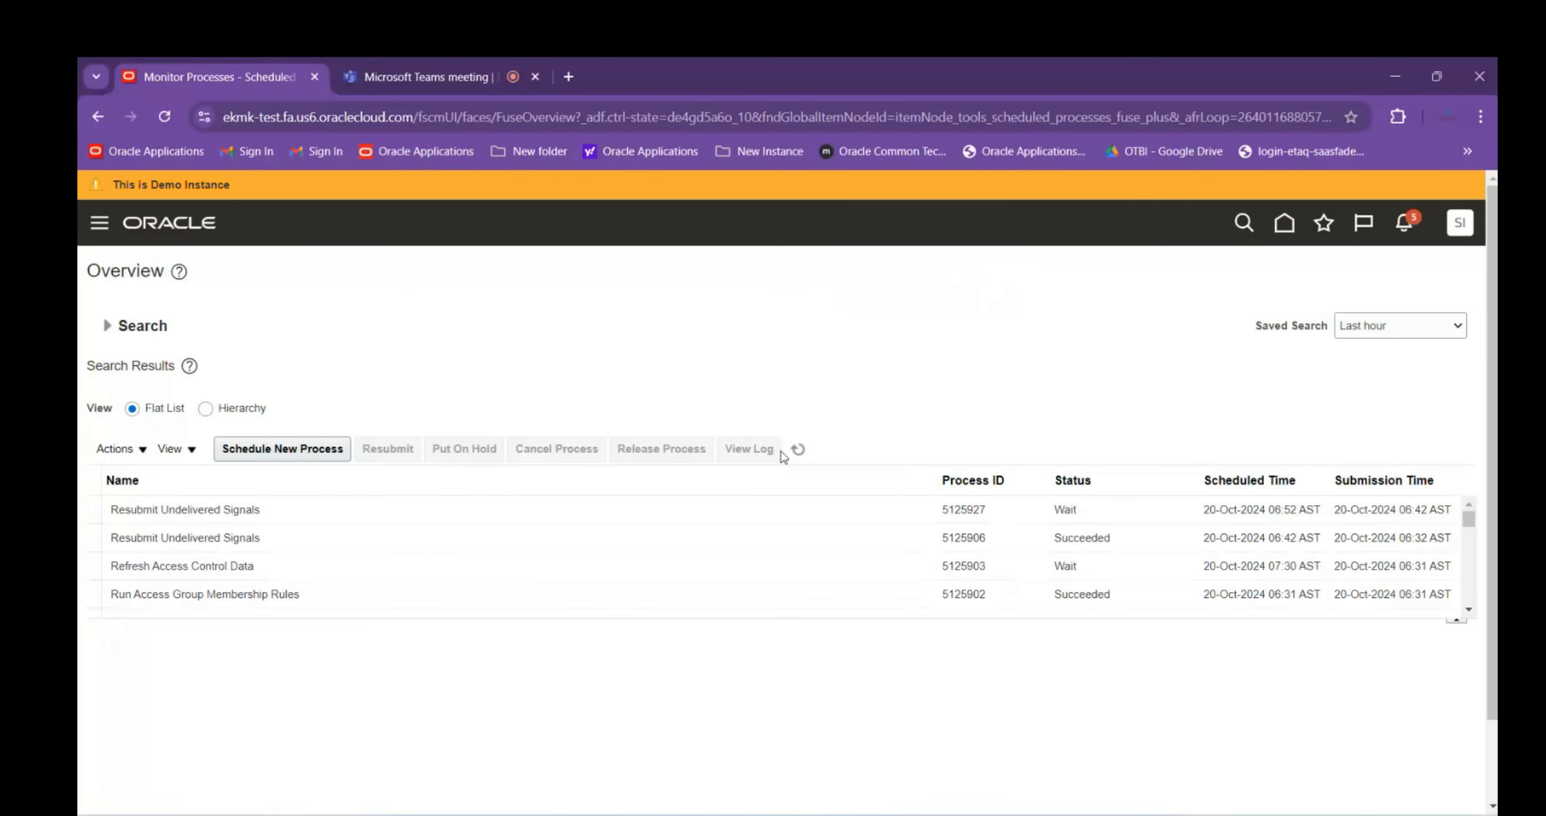
# Refresh the process list until process 5125944 shows Running, then return home
pyautogui.click(798, 449)
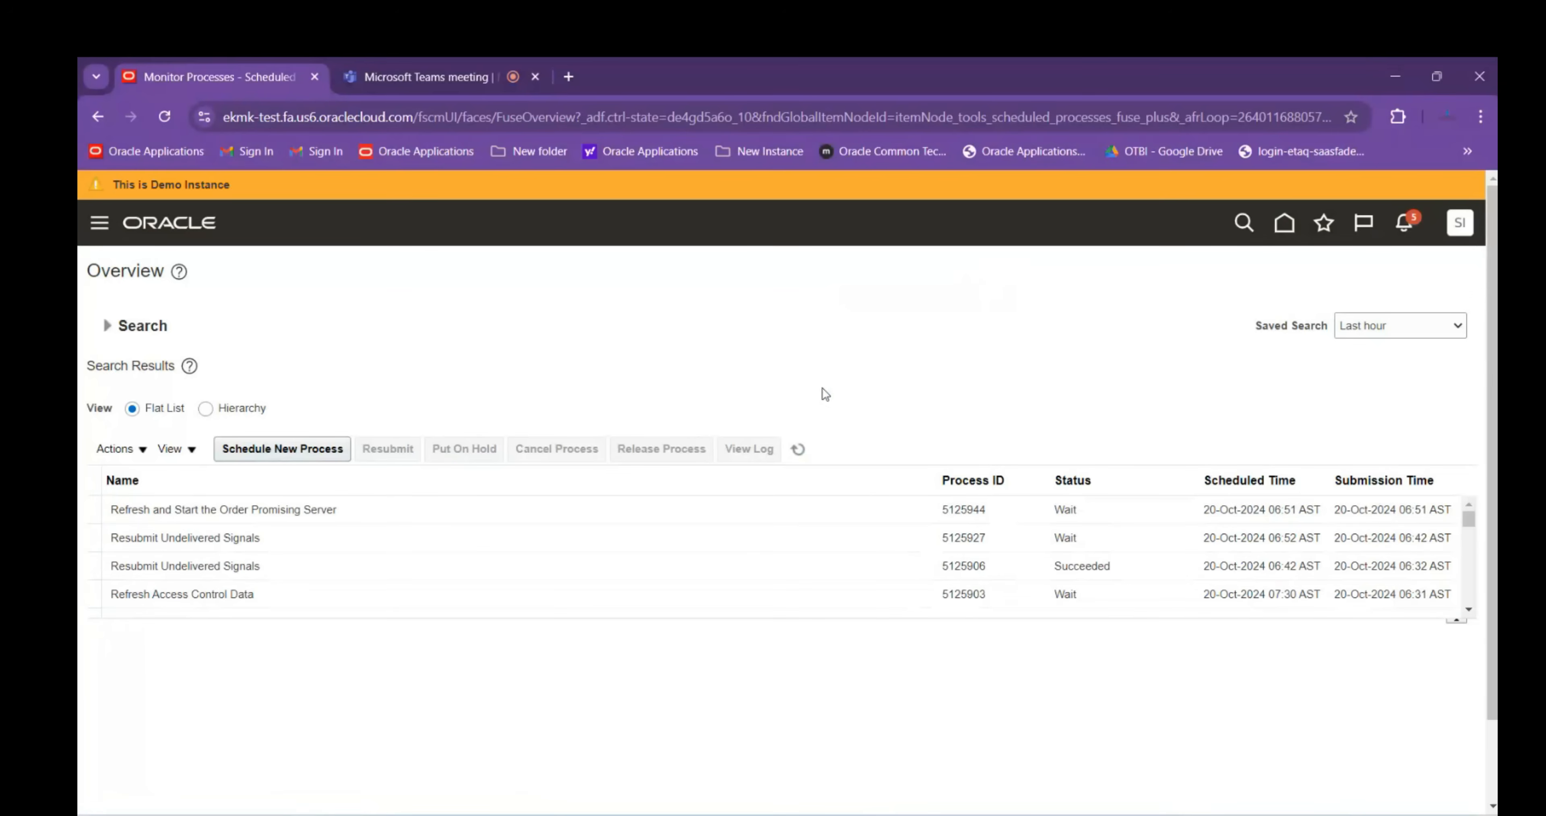
pyautogui.click(799, 448)
pyautogui.click(802, 454)
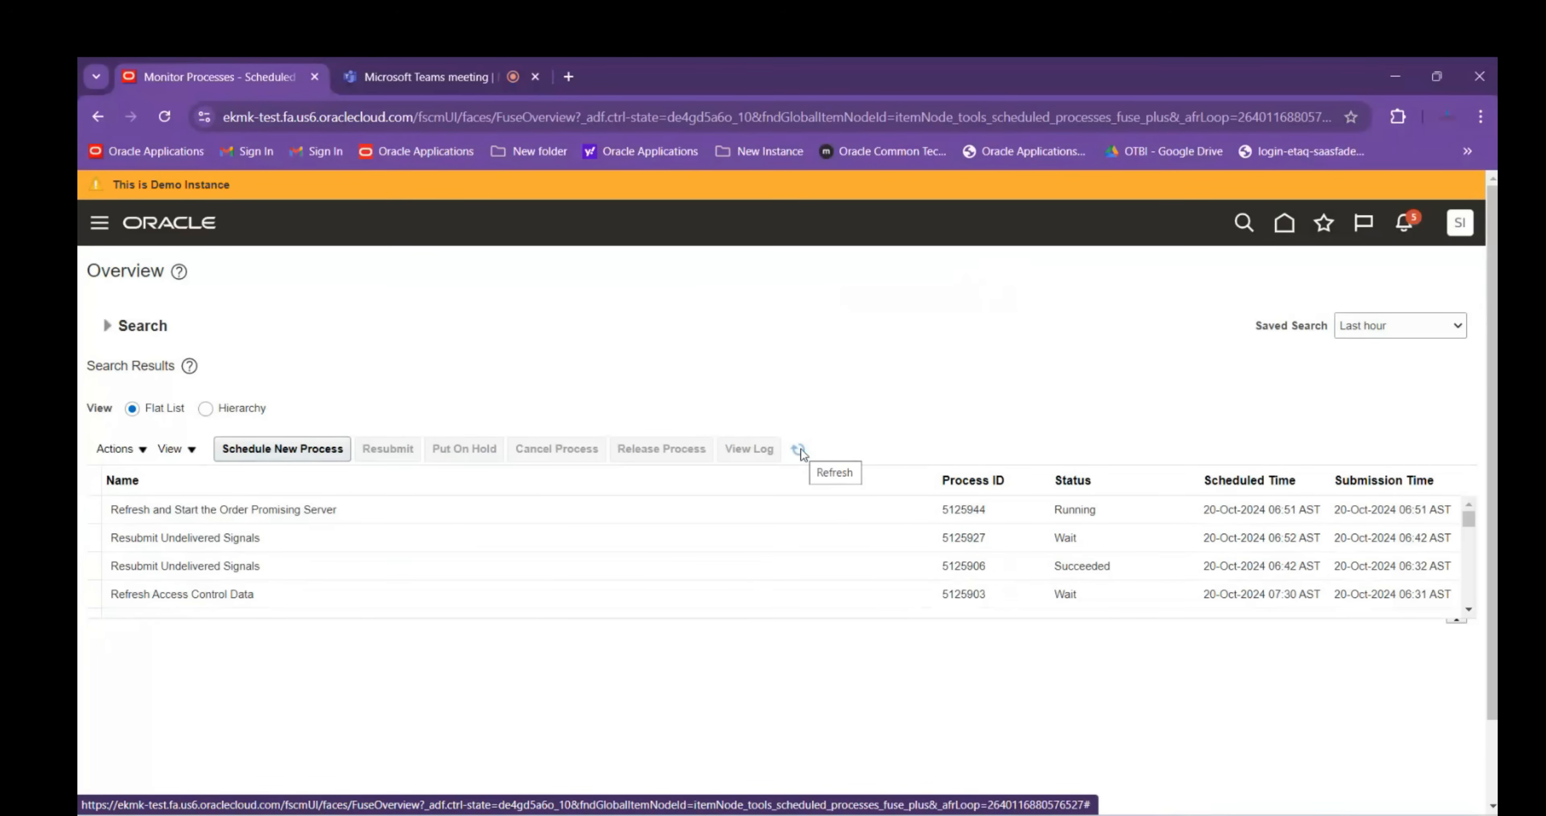
pyautogui.click(802, 454)
pyautogui.click(800, 455)
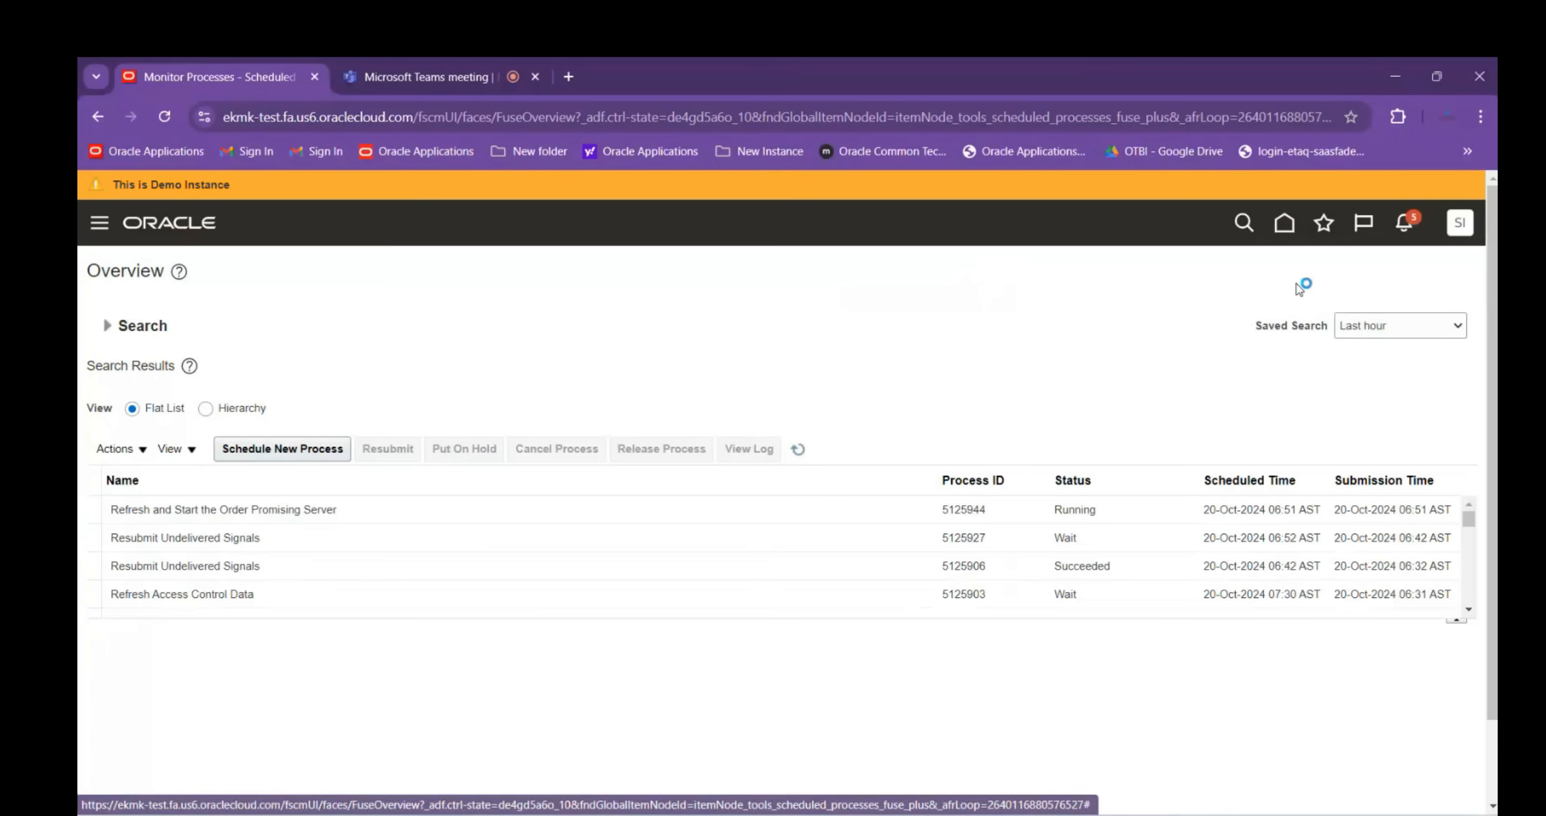
pyautogui.click(1285, 223)
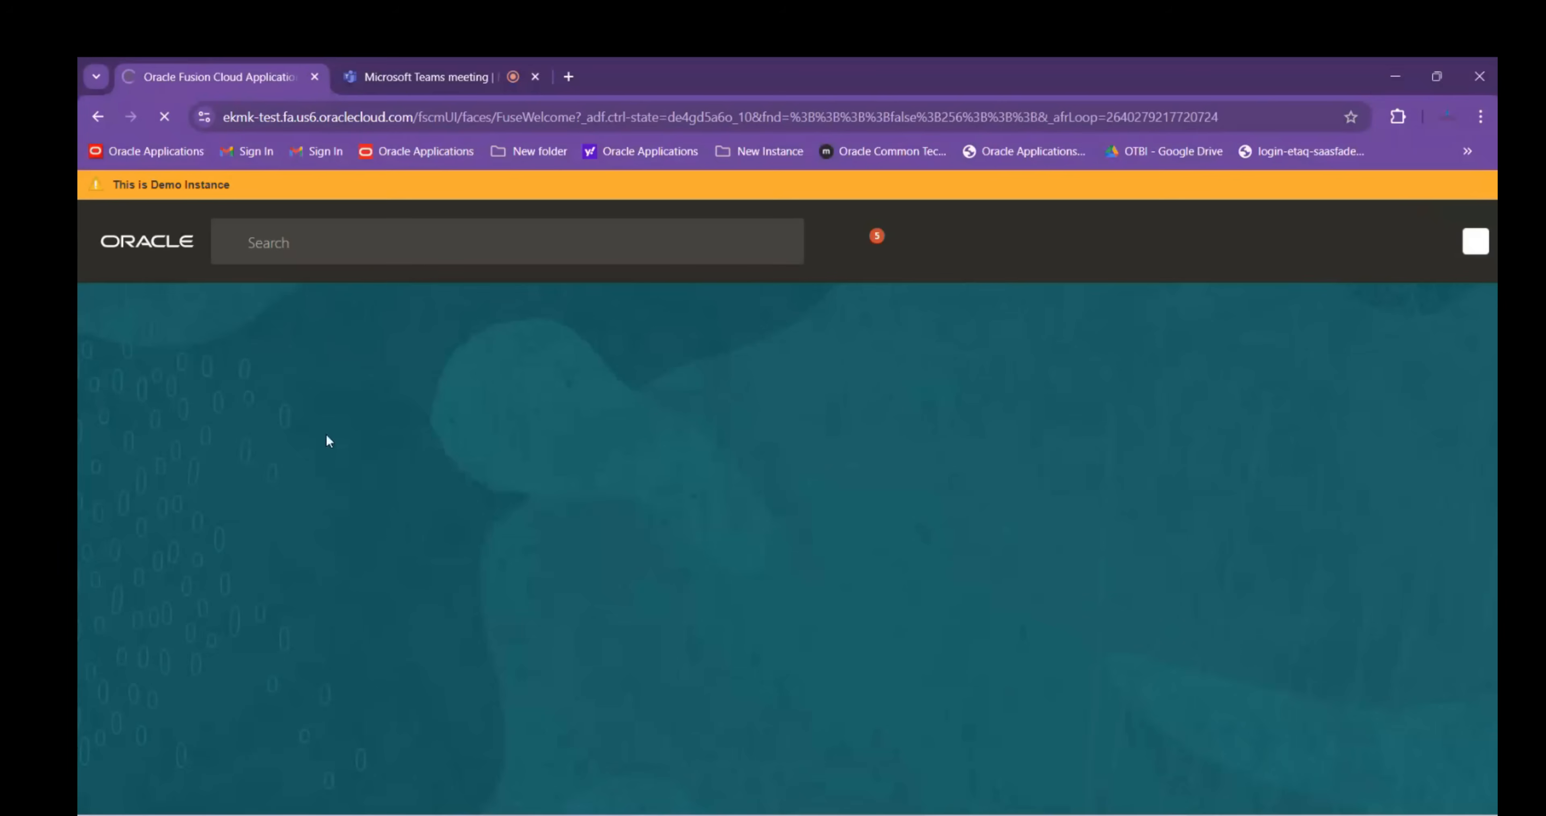
# Go to Order Management's Manage ATP Rules page and start a new ATP rule
pyautogui.click(1248, 415)
pyautogui.click(1249, 415)
pyautogui.click(1249, 416)
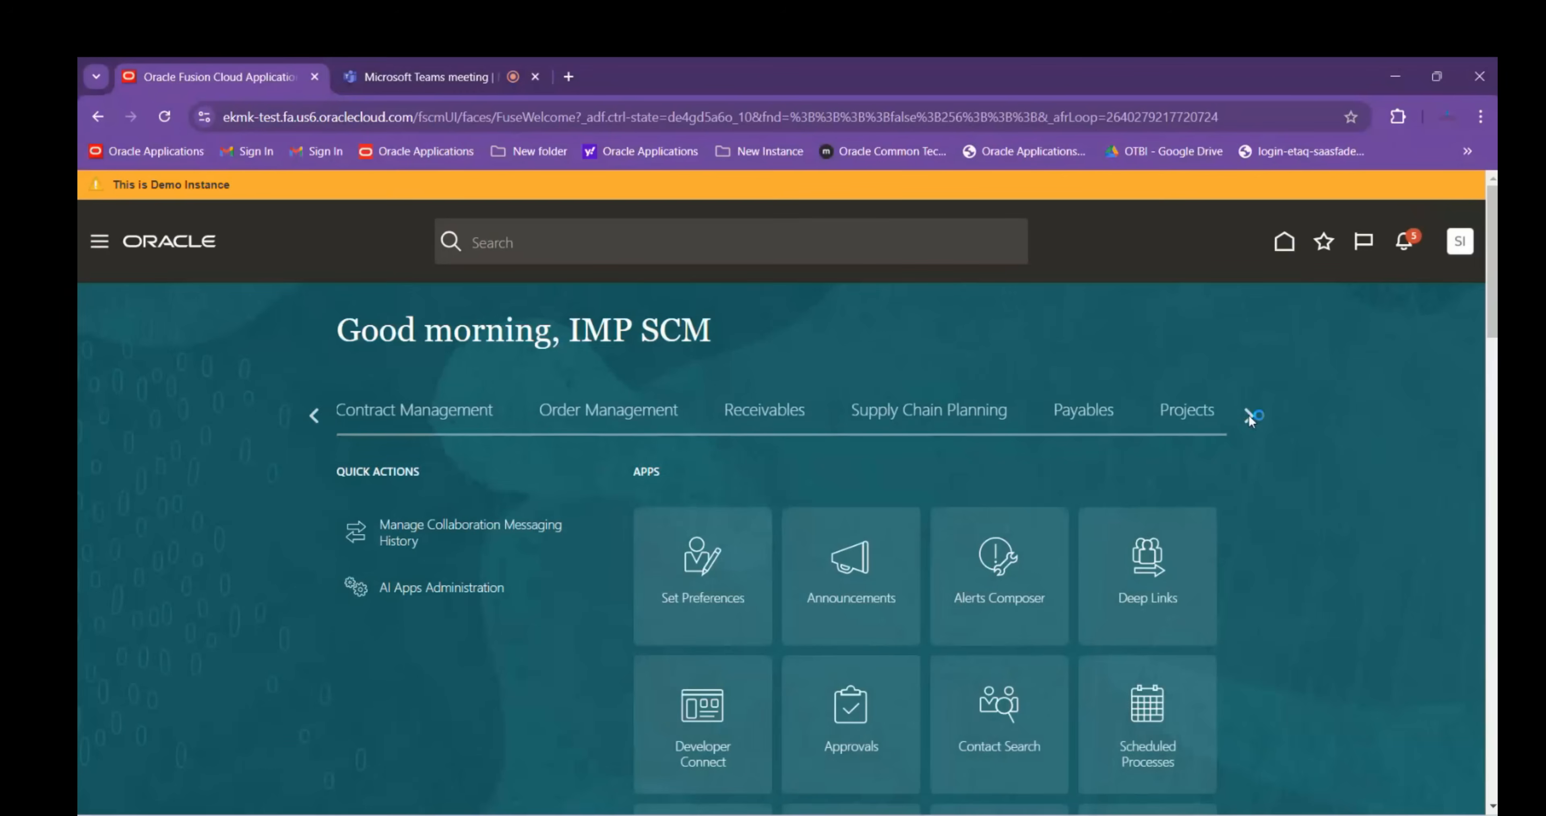
pyautogui.click(657, 423)
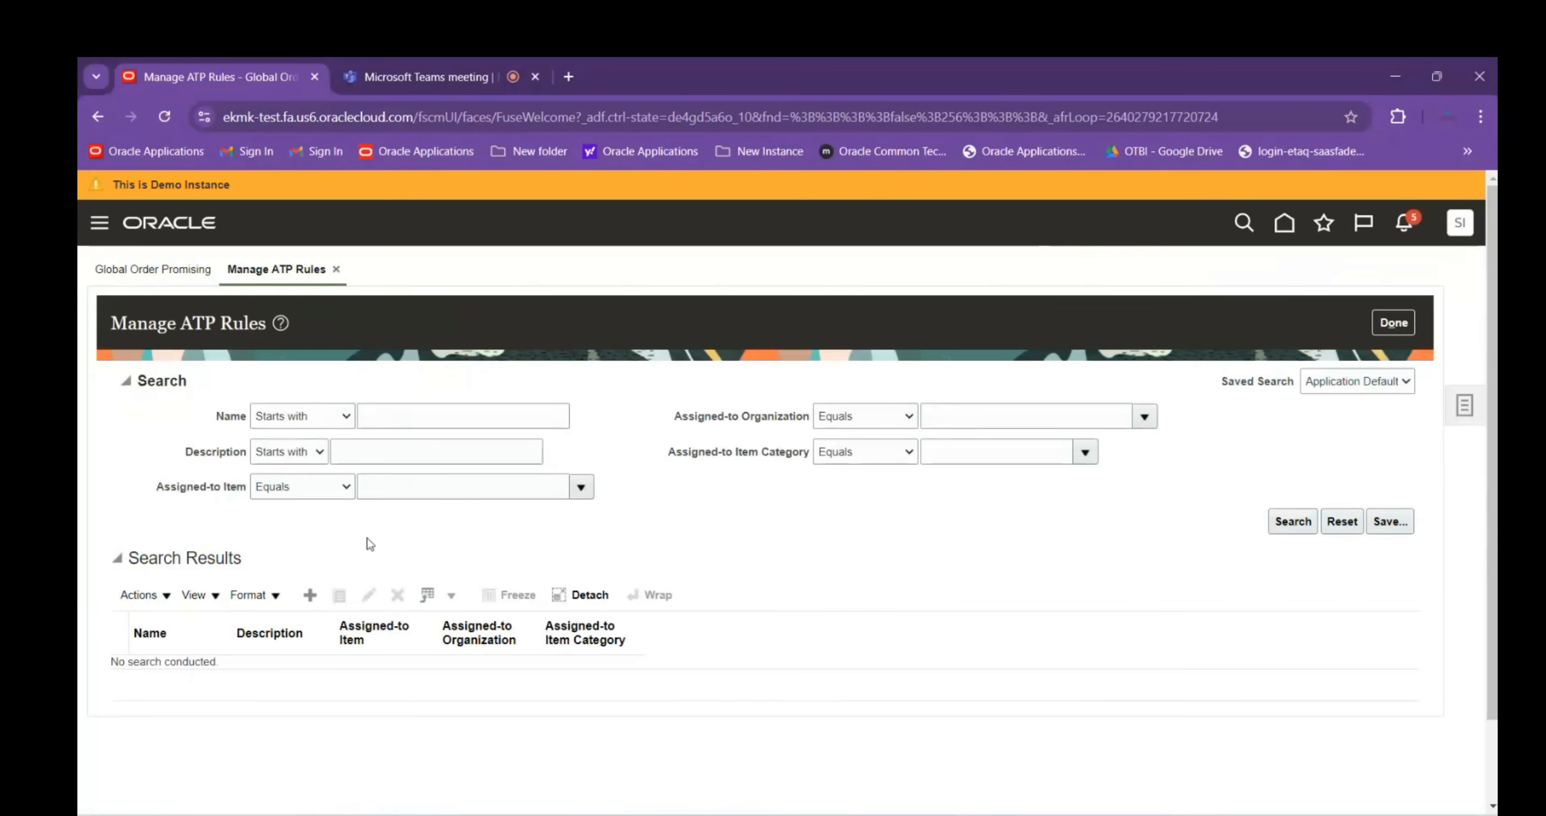
pyautogui.click(310, 597)
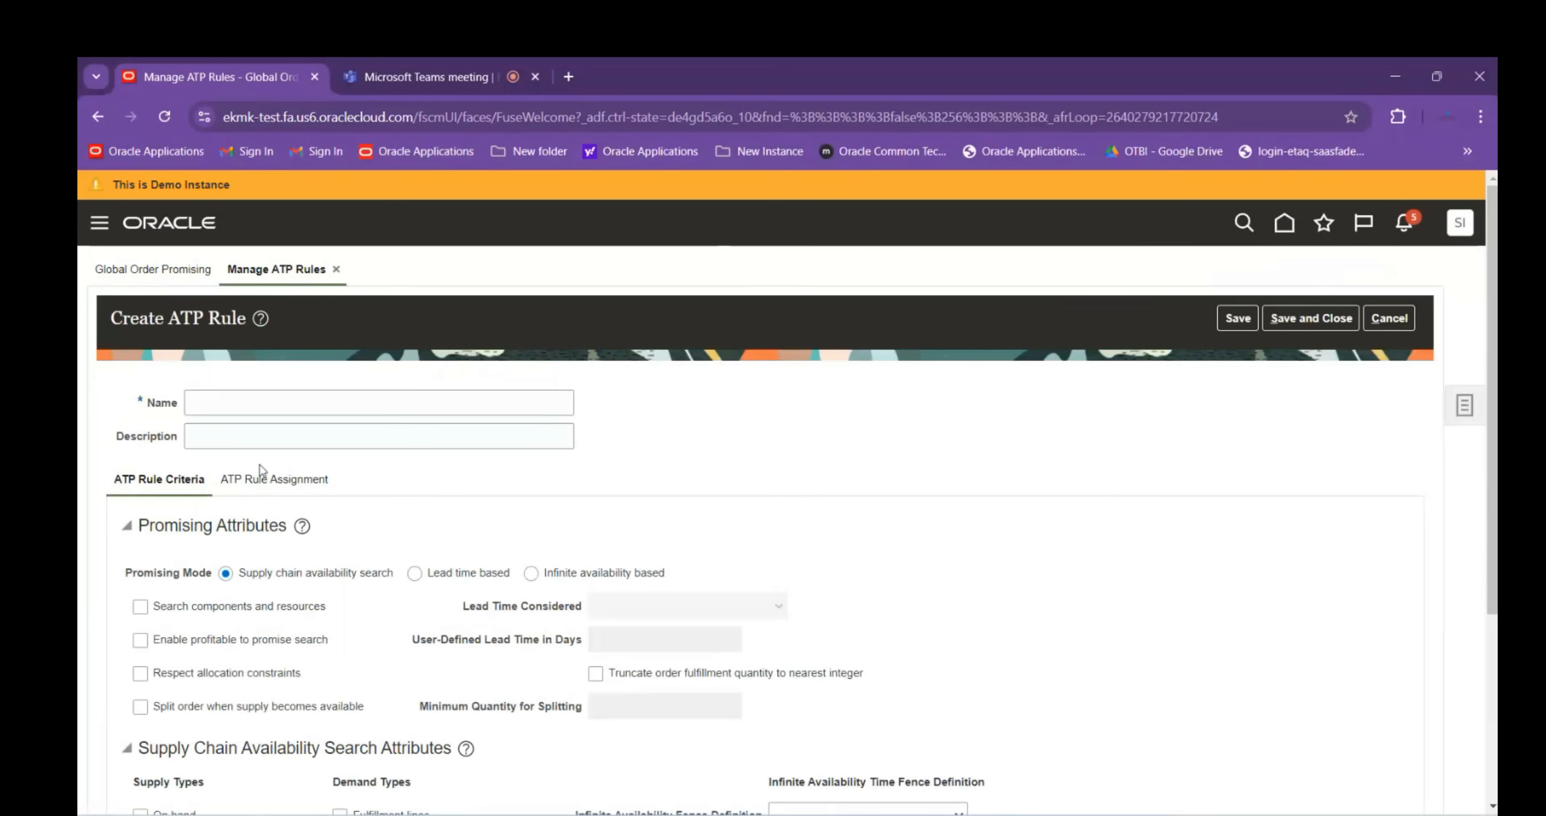
# Enter ABB LTD ATP RULE as the rule name and add a blank row under ATP Rule Assignment
pyautogui.click(280, 403)
pyautogui.write('ABB L')
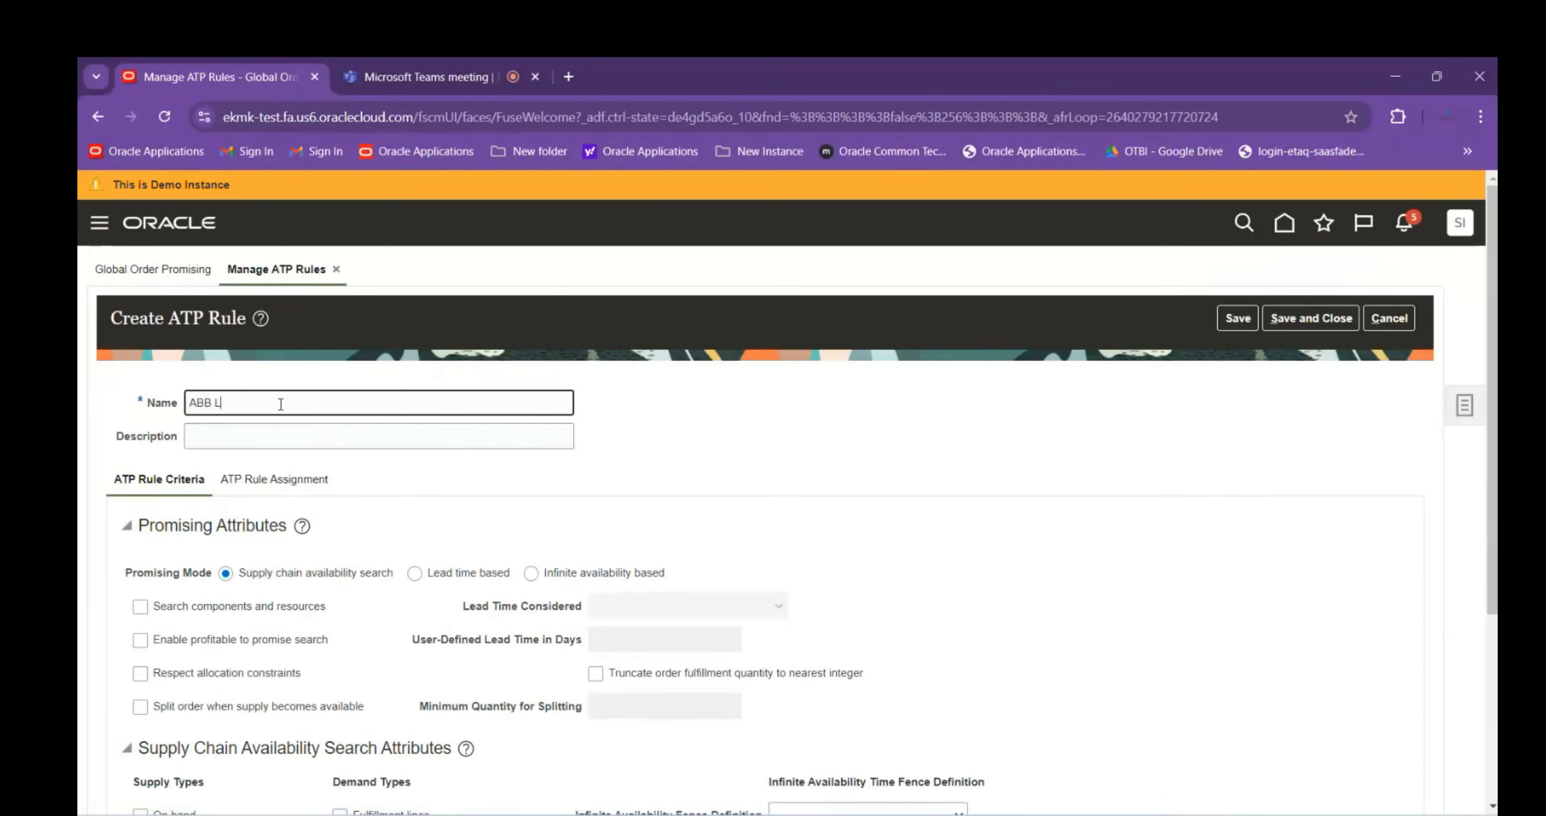
pyautogui.press('BackSpace')
pyautogui.press('BackSpace')
pyautogui.press('BackSpace')
pyautogui.write('LTD ATP RULE')
pyautogui.scroll(-2, 382, 537)
pyautogui.click(268, 395)
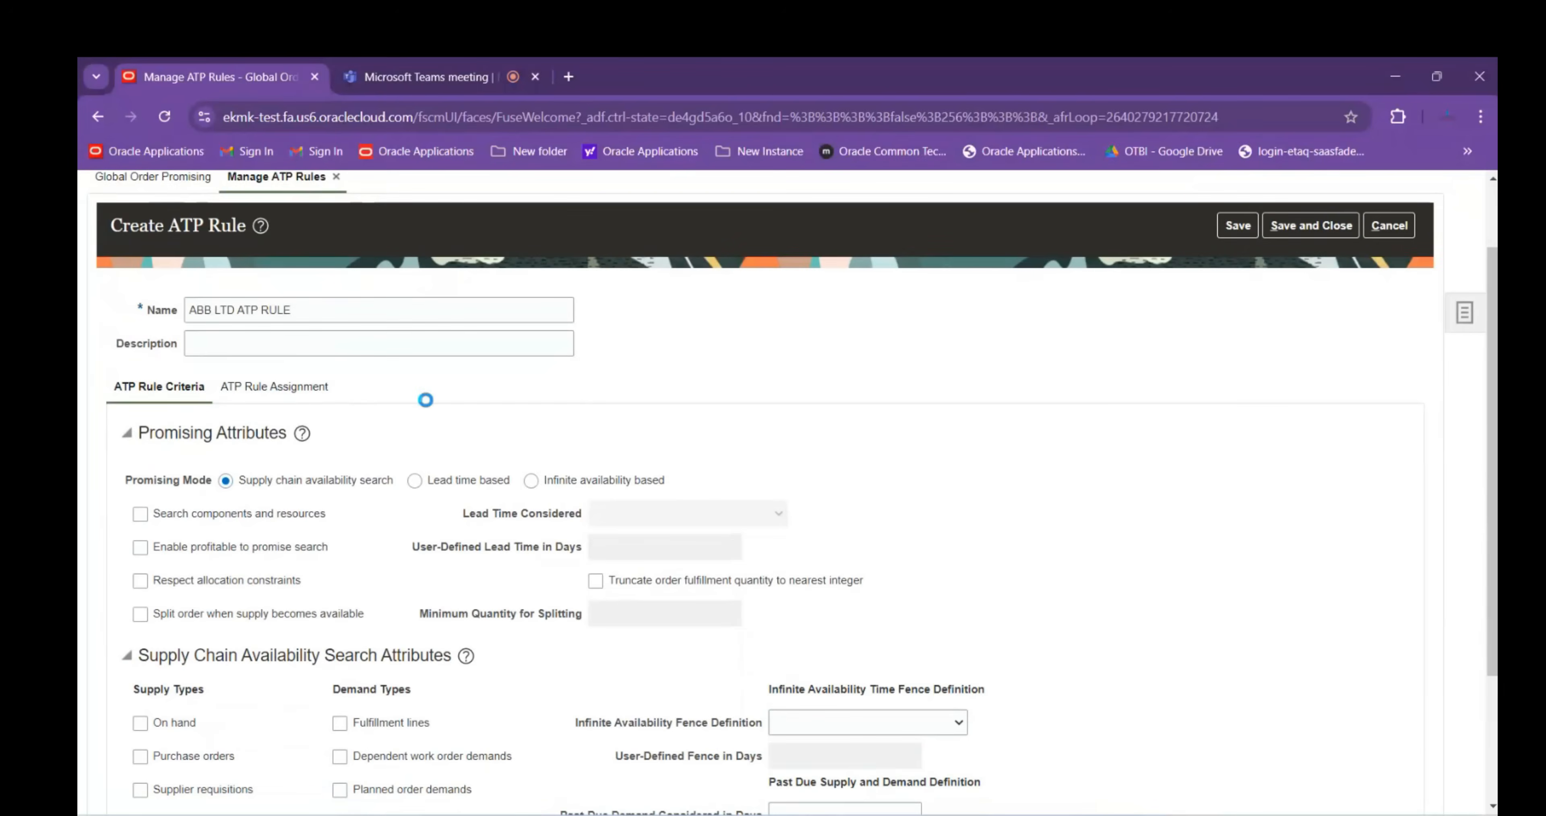
pyautogui.click(316, 460)
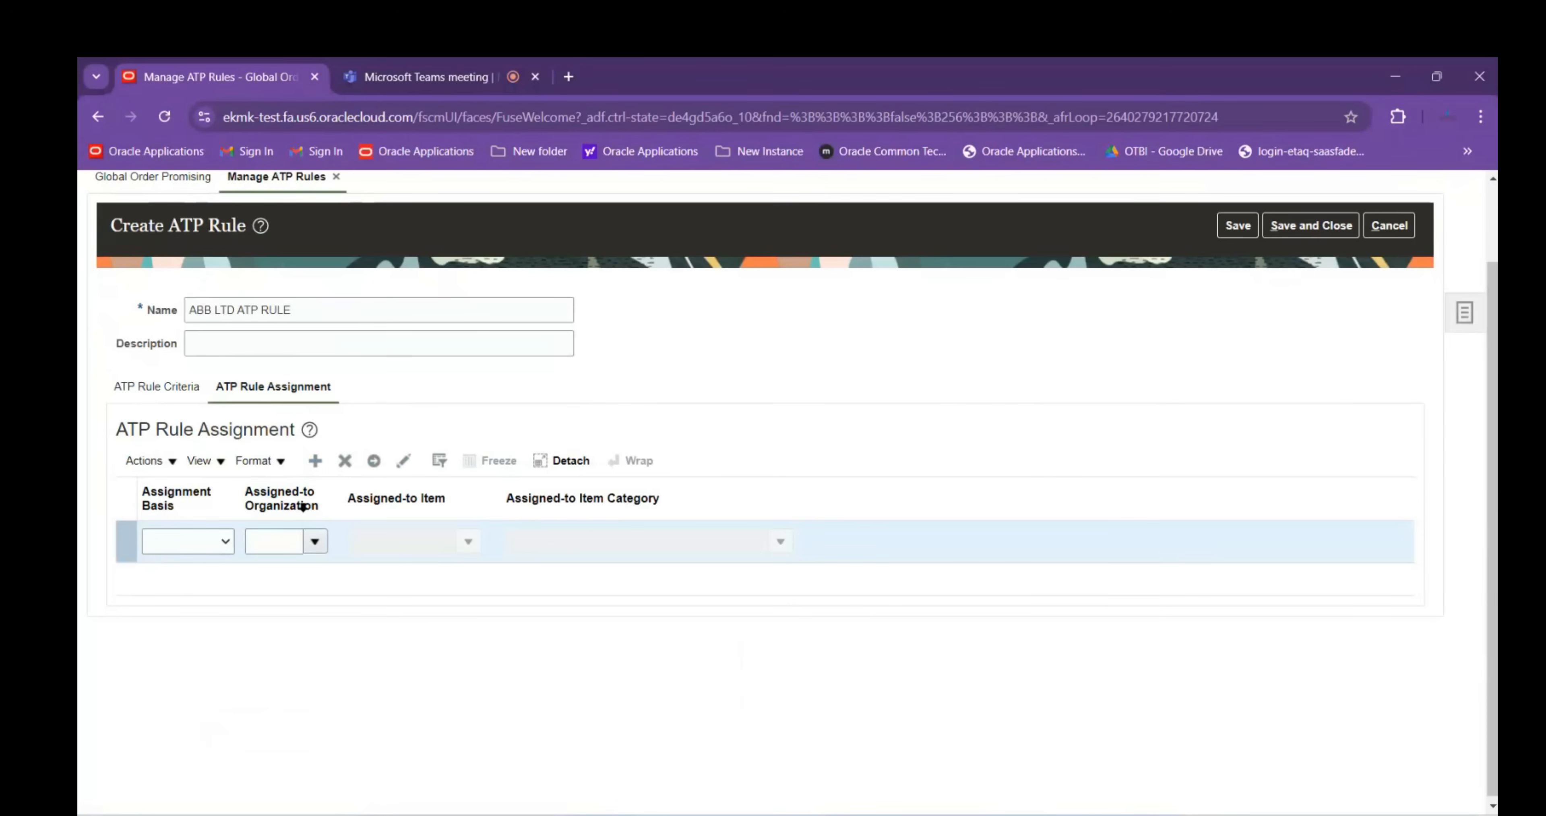
# Set the assignment to Organization ABBINV01, search organizations for ABB, and dismiss the search
pyautogui.click(189, 546)
pyautogui.click(201, 631)
pyautogui.click(261, 545)
pyautogui.write('ABBINV01')
pyautogui.press('Tab')
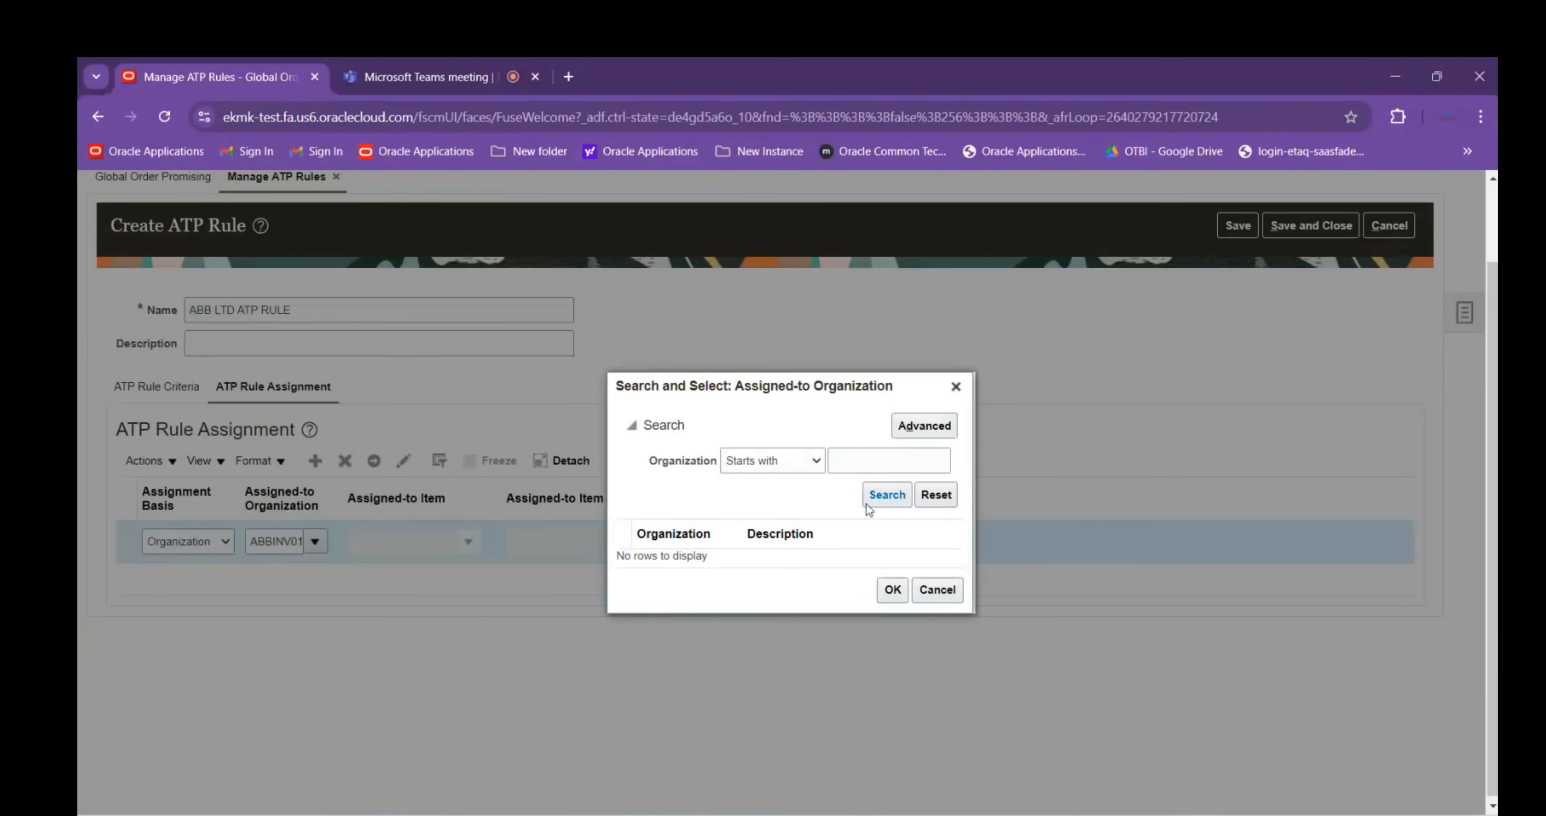
pyautogui.click(874, 466)
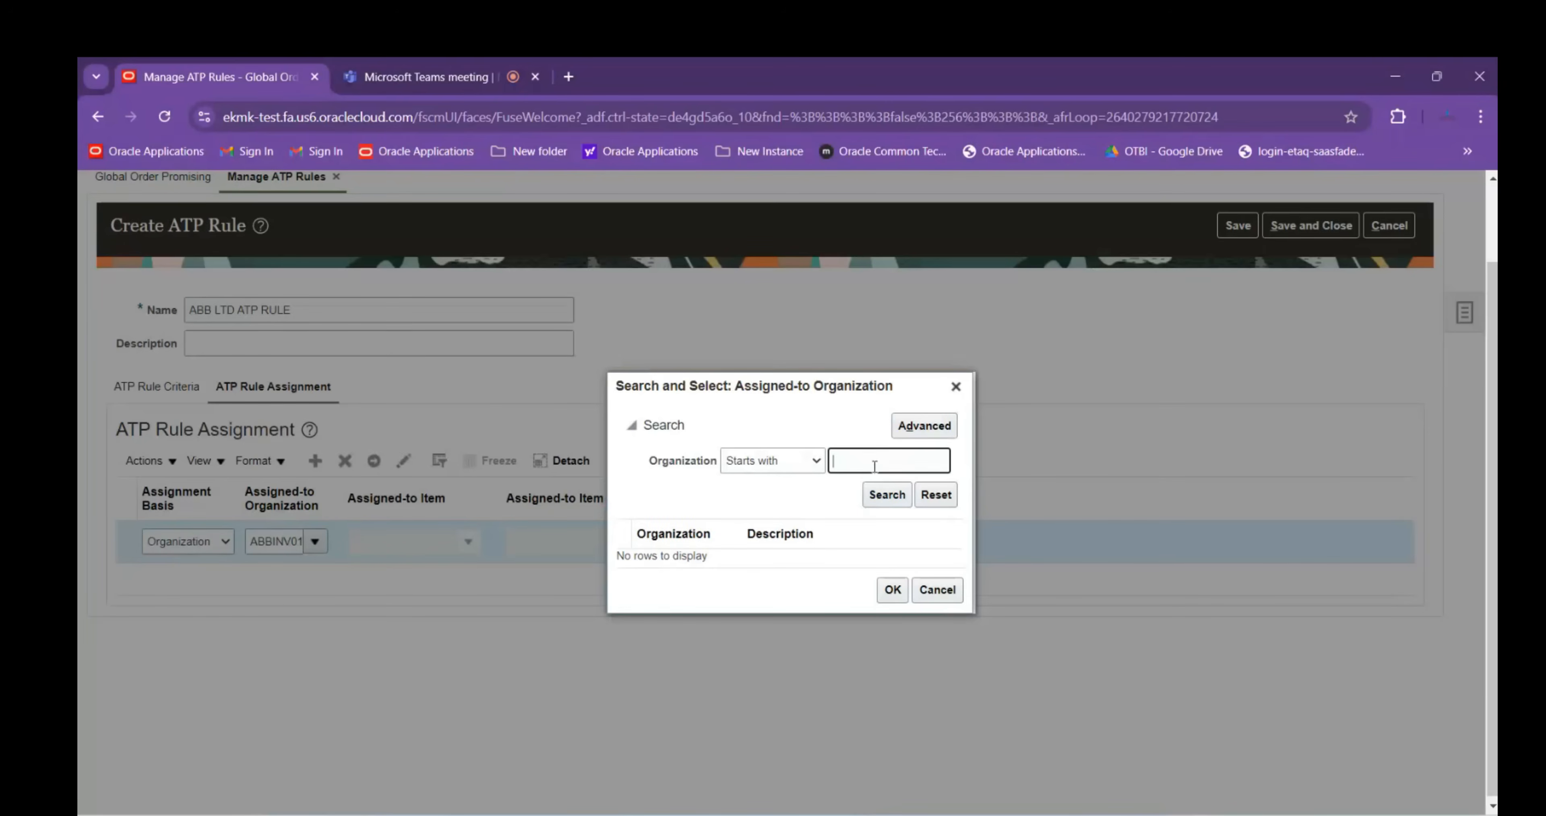
pyautogui.write('ABB')
pyautogui.click(880, 495)
pyautogui.click(875, 503)
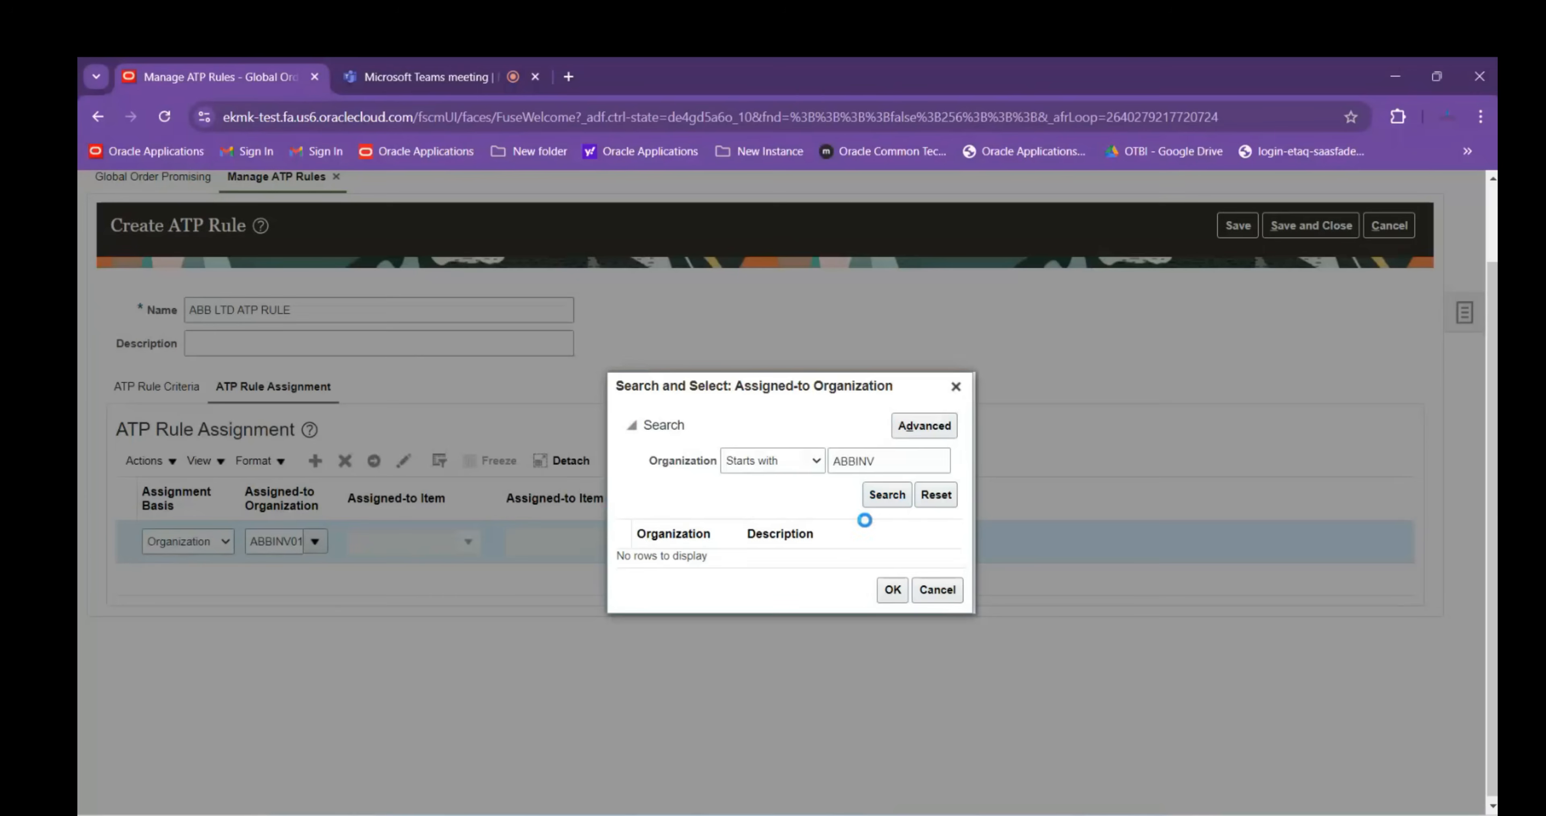
pyautogui.click(940, 590)
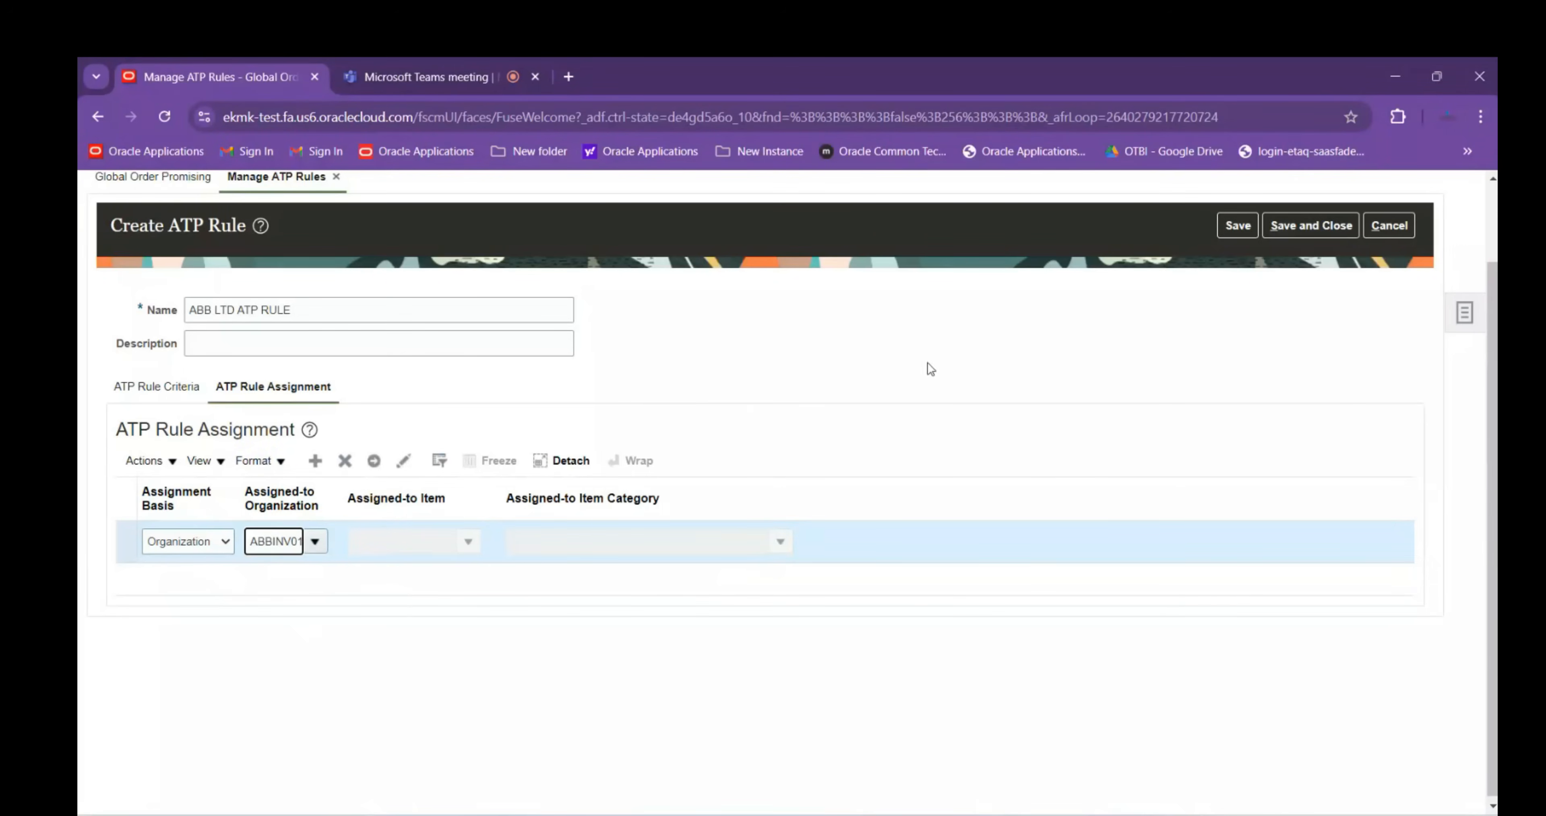
# Cancel the unsaved ATP rule and close Manage ATP Rules
pyautogui.click(1402, 231)
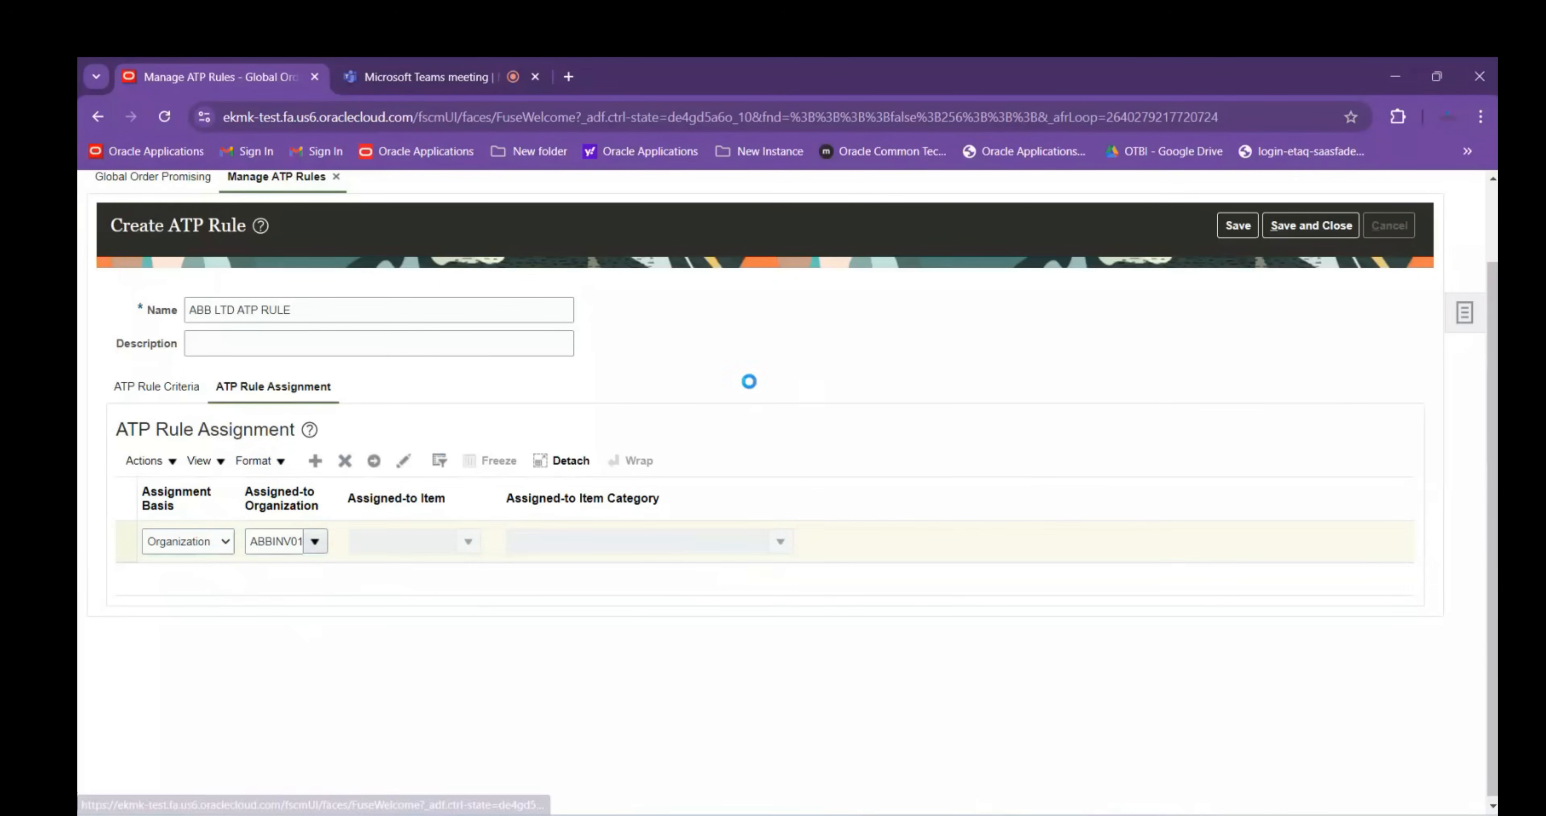
pyautogui.click(1393, 322)
pyautogui.click(1458, 226)
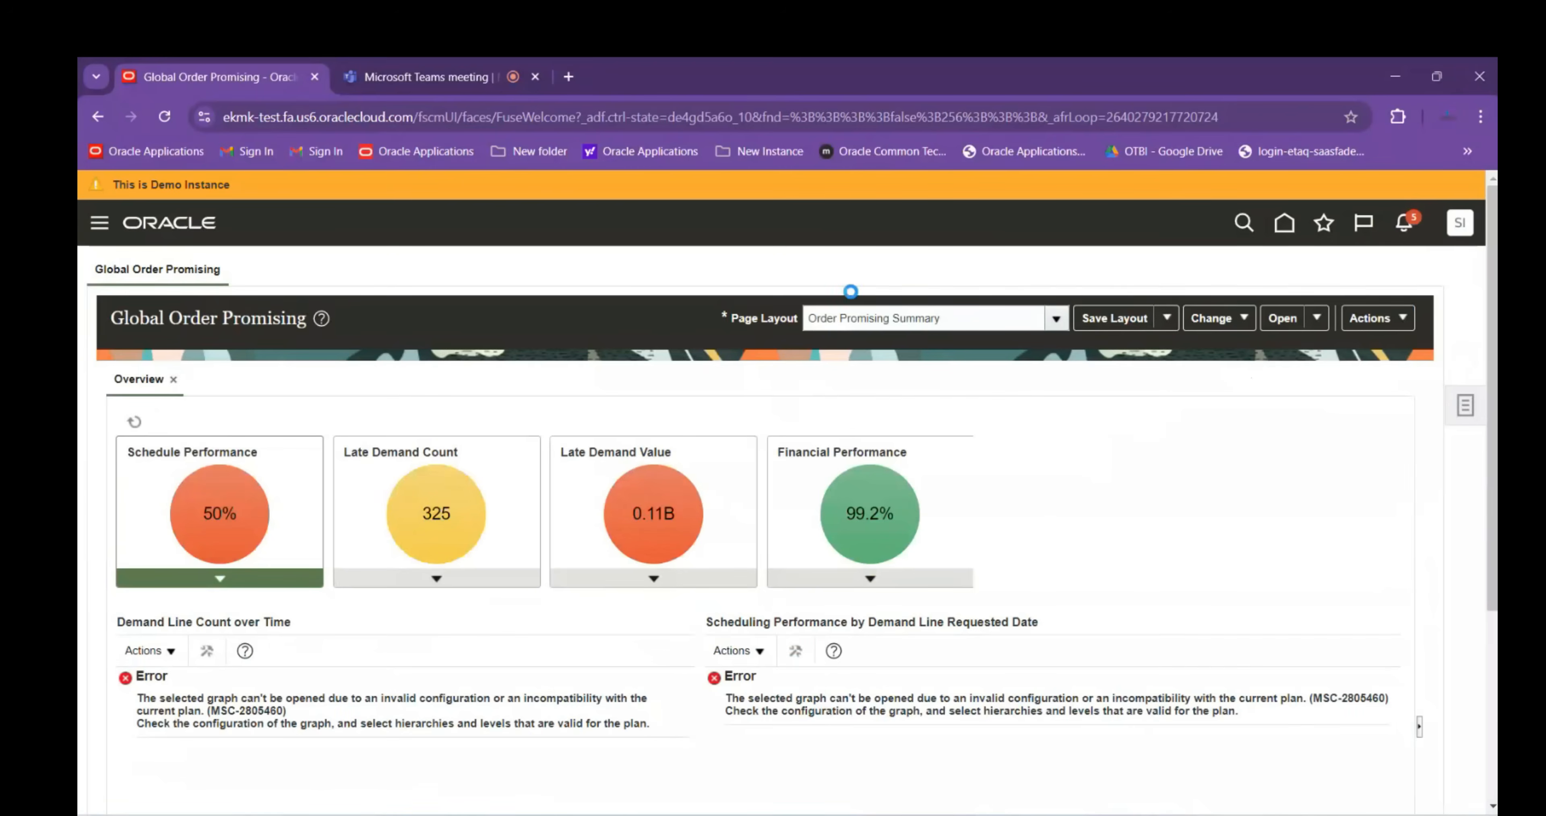
# Search Setup and Maintenance tasks for Manage%Data%Access% and open Manage Data Access for Users
pyautogui.click(1187, 507)
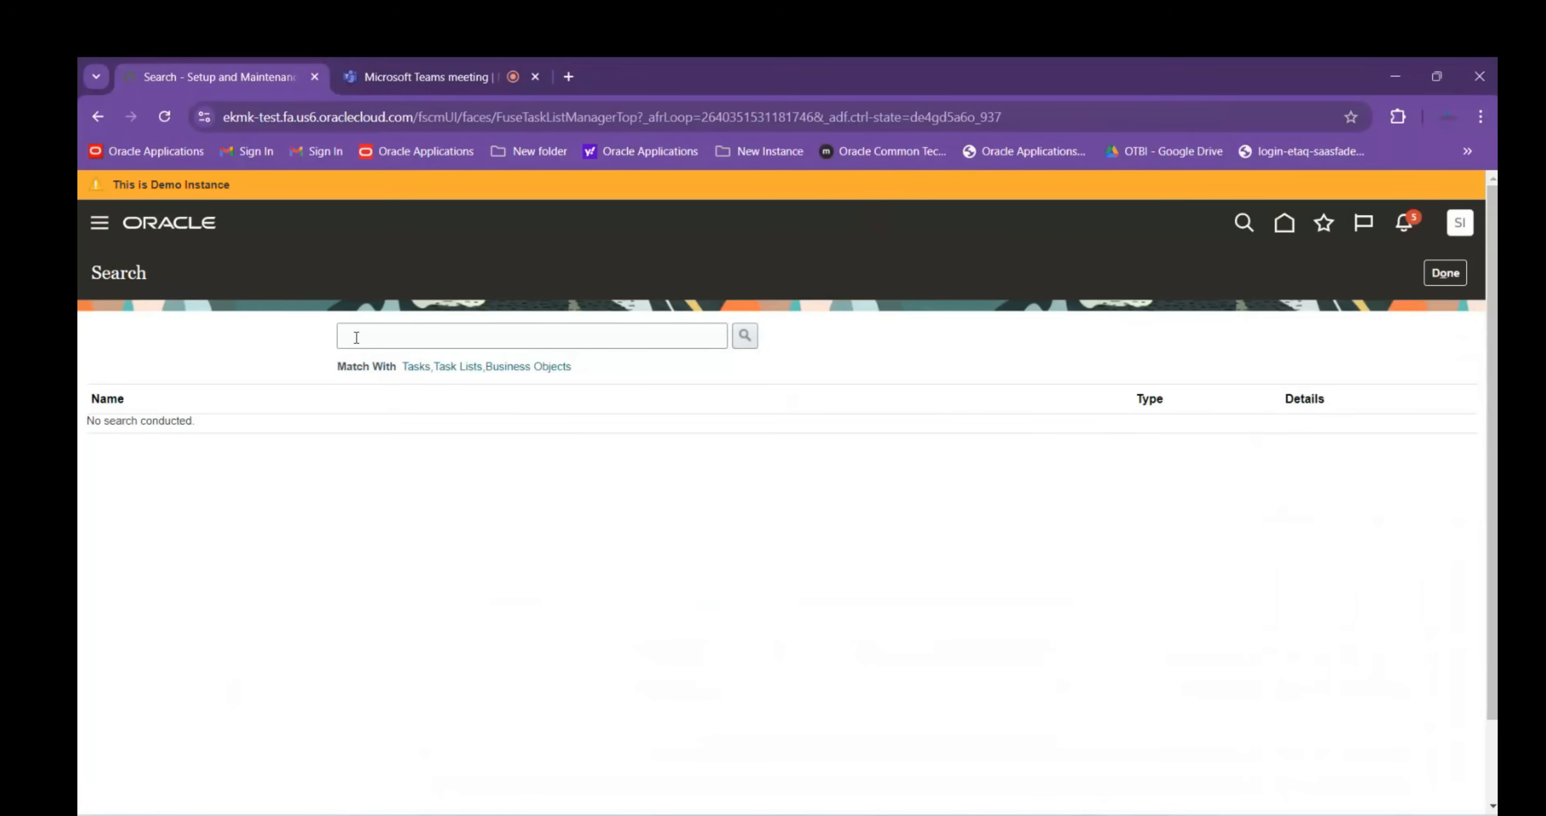
pyautogui.click(357, 336)
pyautogui.write('Manage%Data%Access%')
pyautogui.press('Return')
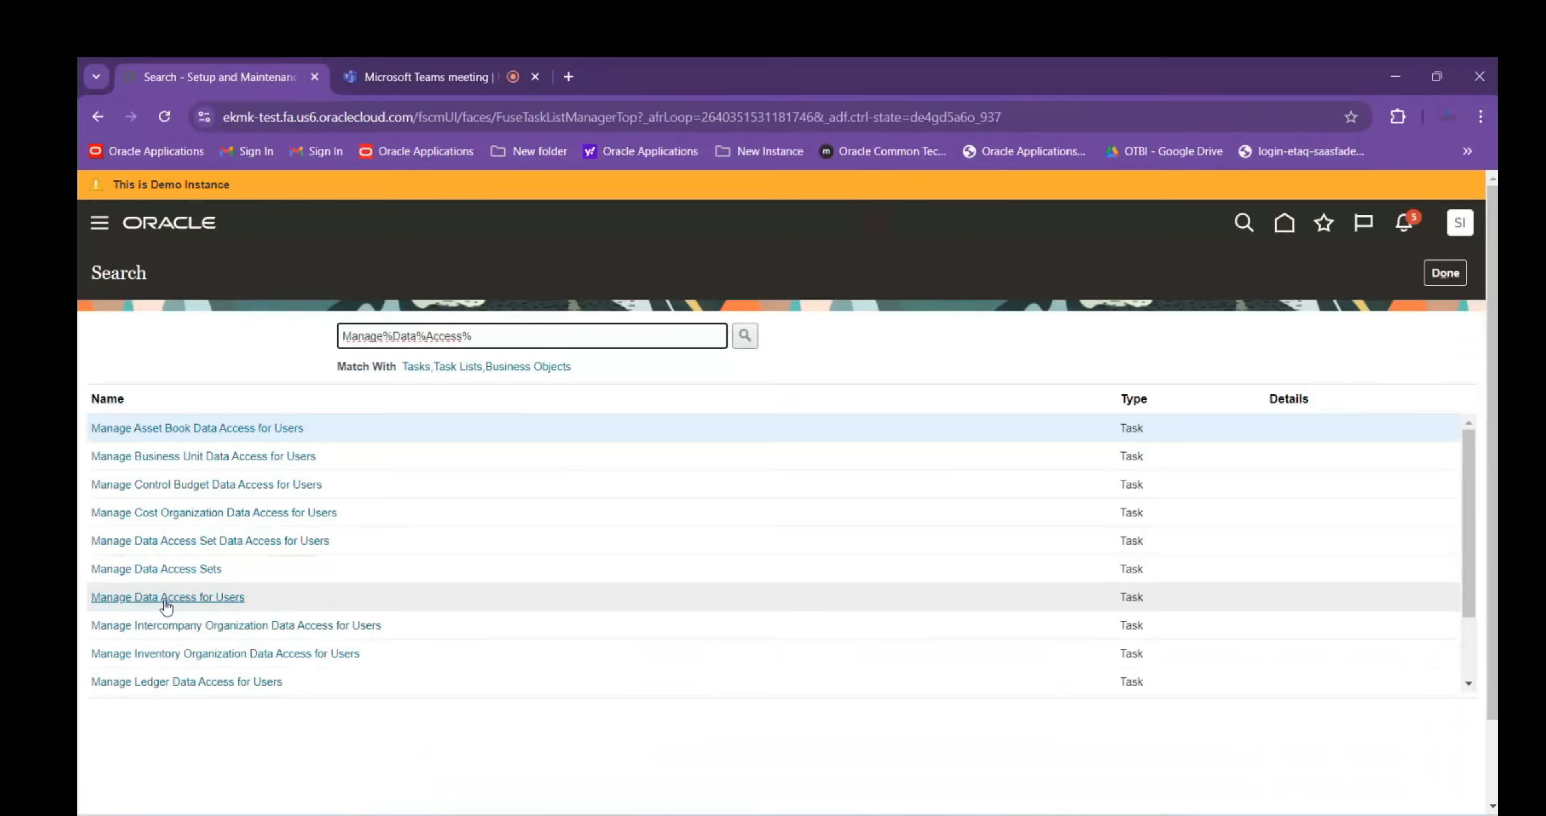
pyautogui.click(165, 598)
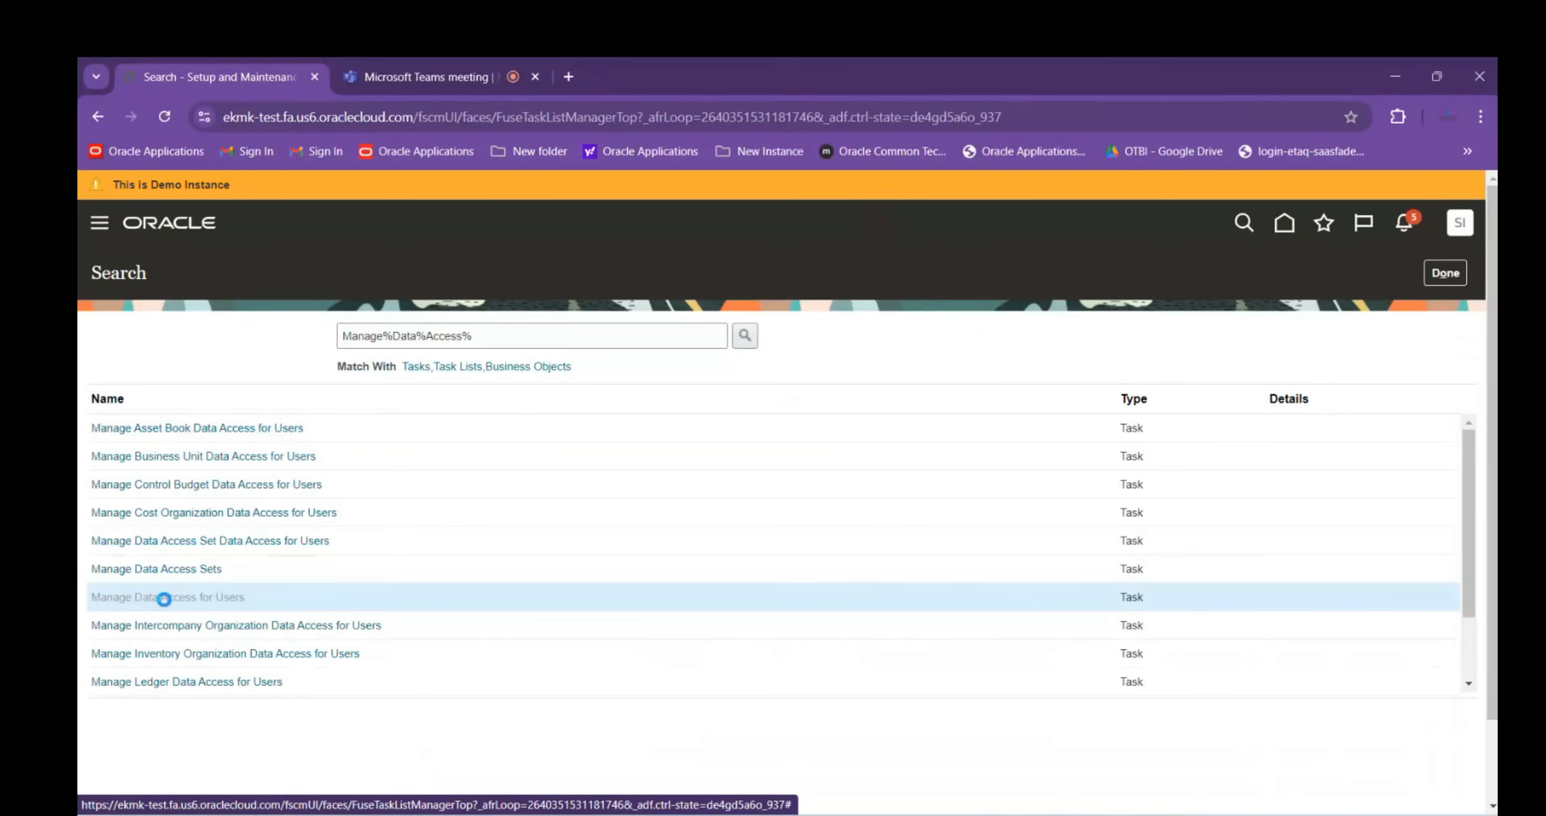
pyautogui.click(225, 550)
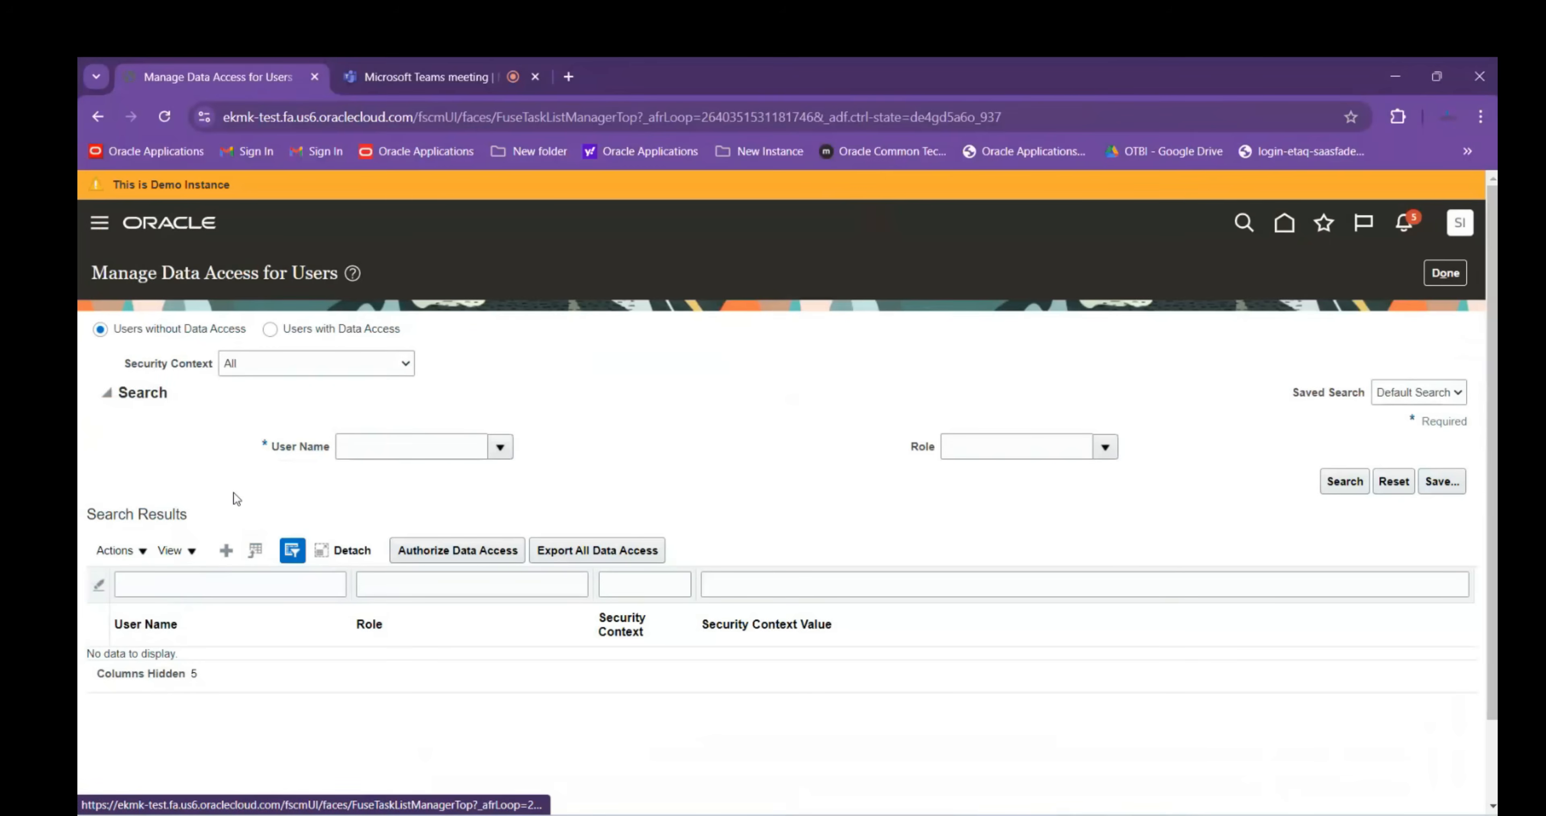
# Select the test user in the new row and assign the Order Administrator role
pyautogui.click(464, 508)
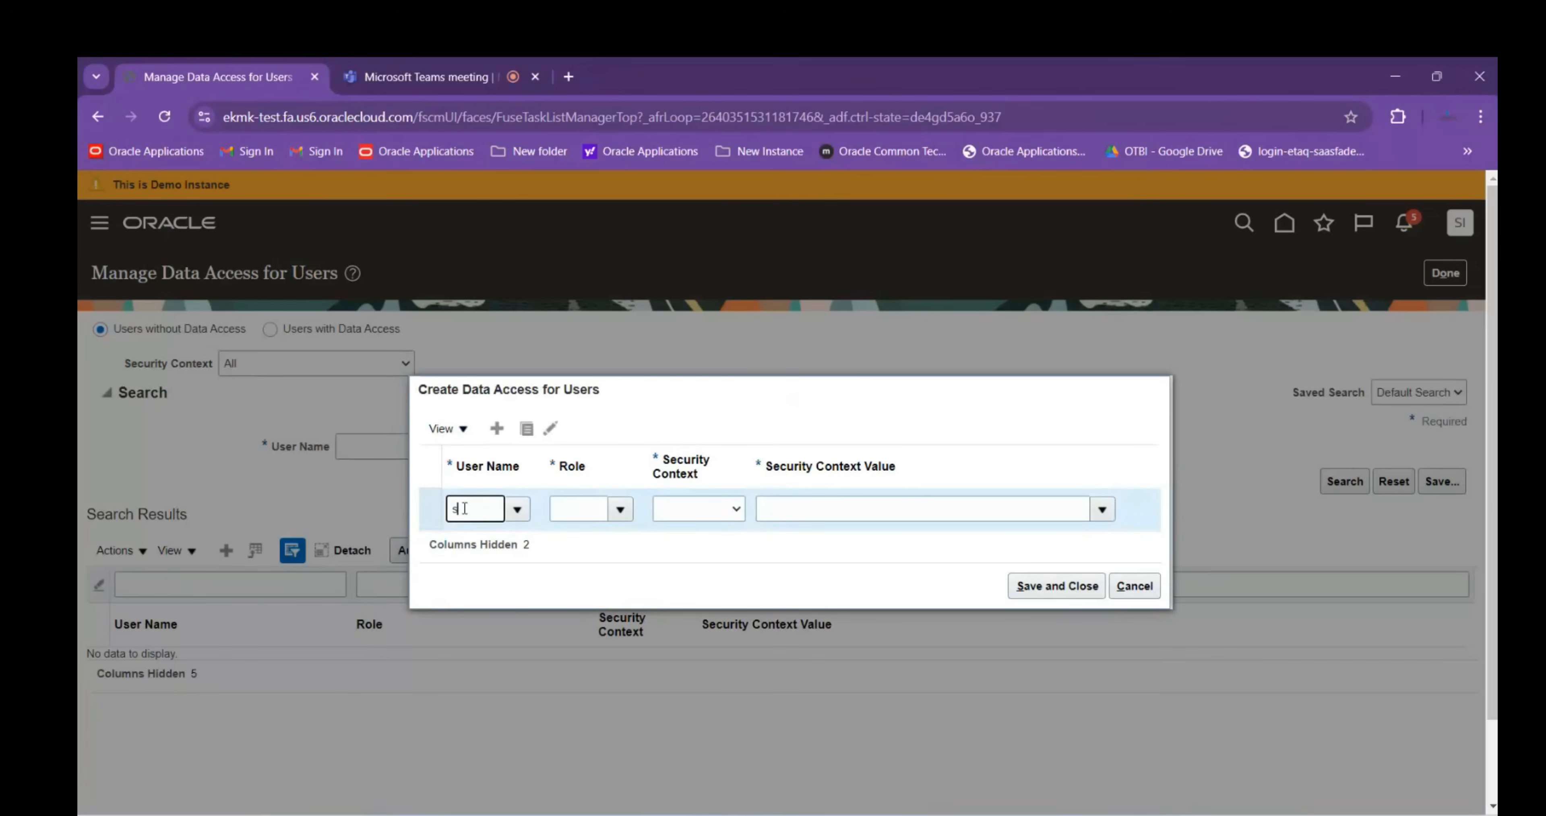
pyautogui.write('scm.te')
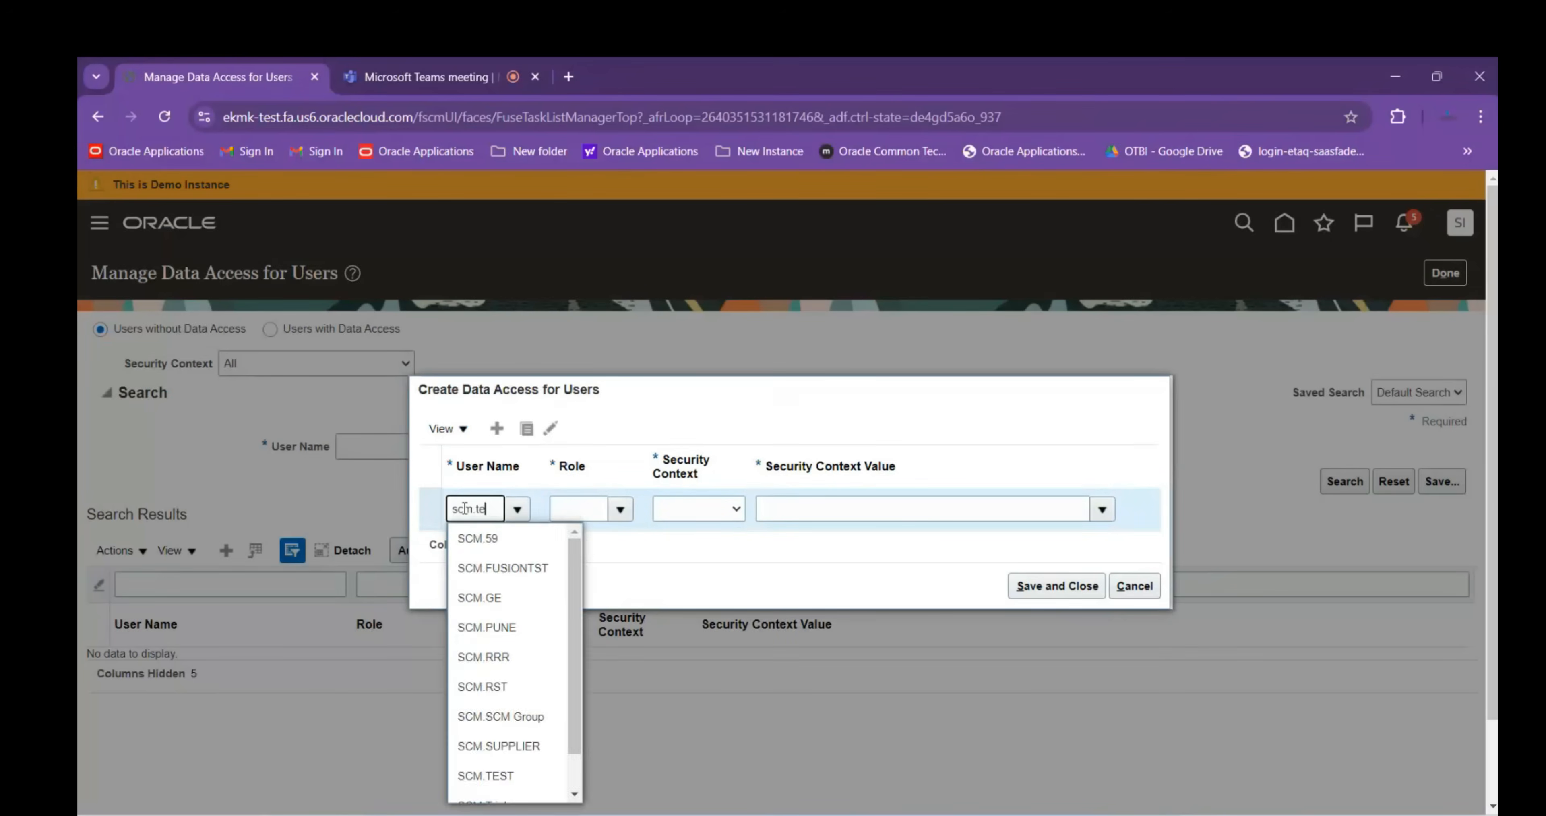
pyautogui.click(520, 569)
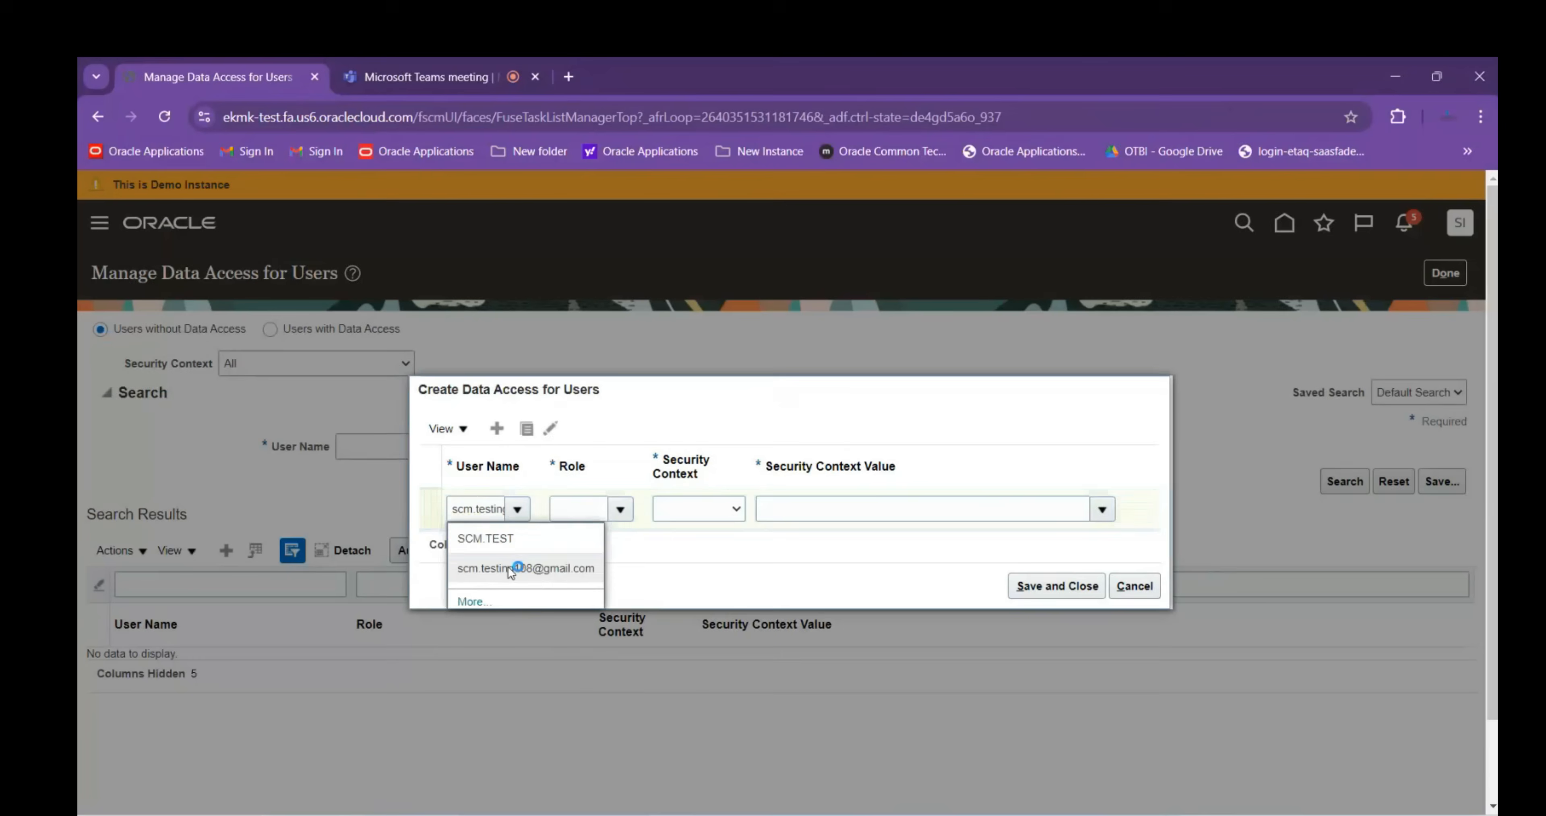
pyautogui.click(558, 507)
pyautogui.write('Order')
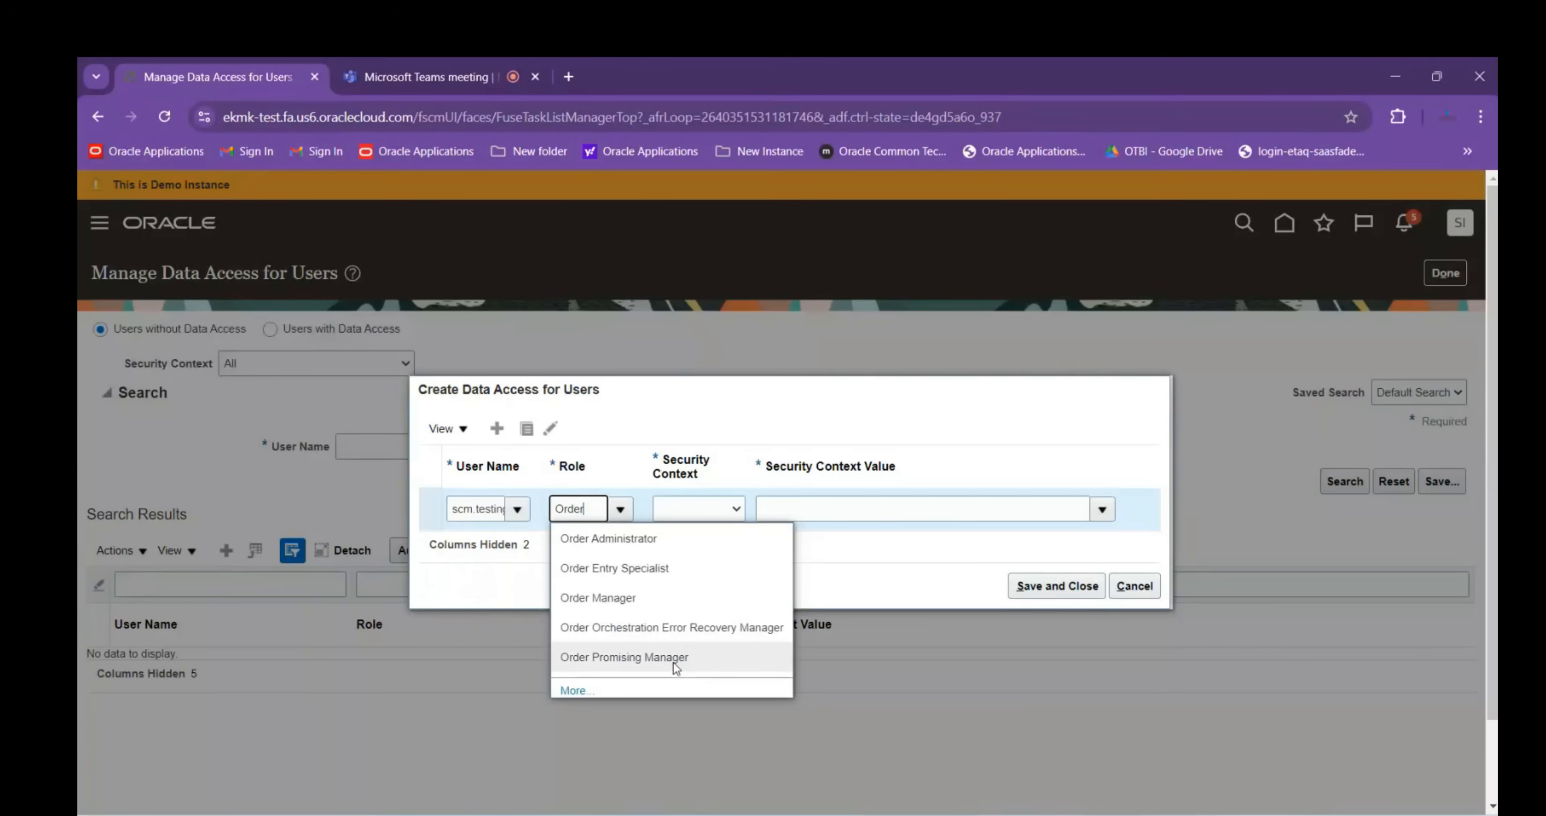
pyautogui.click(627, 538)
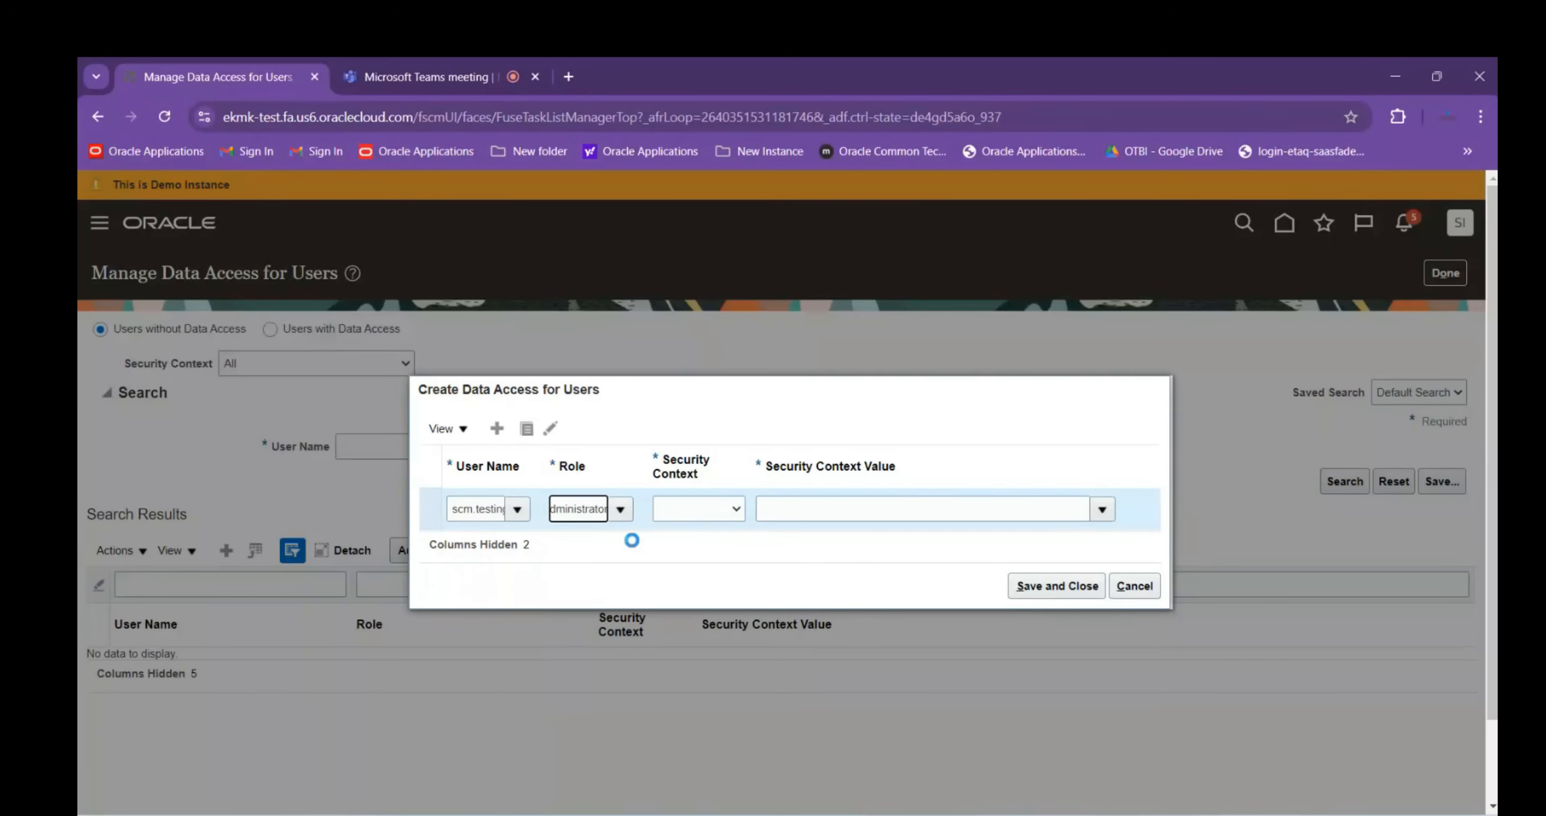
# Set the security context to Reference data set and search context values for 'Common S'
pyautogui.click(708, 514)
pyautogui.click(702, 558)
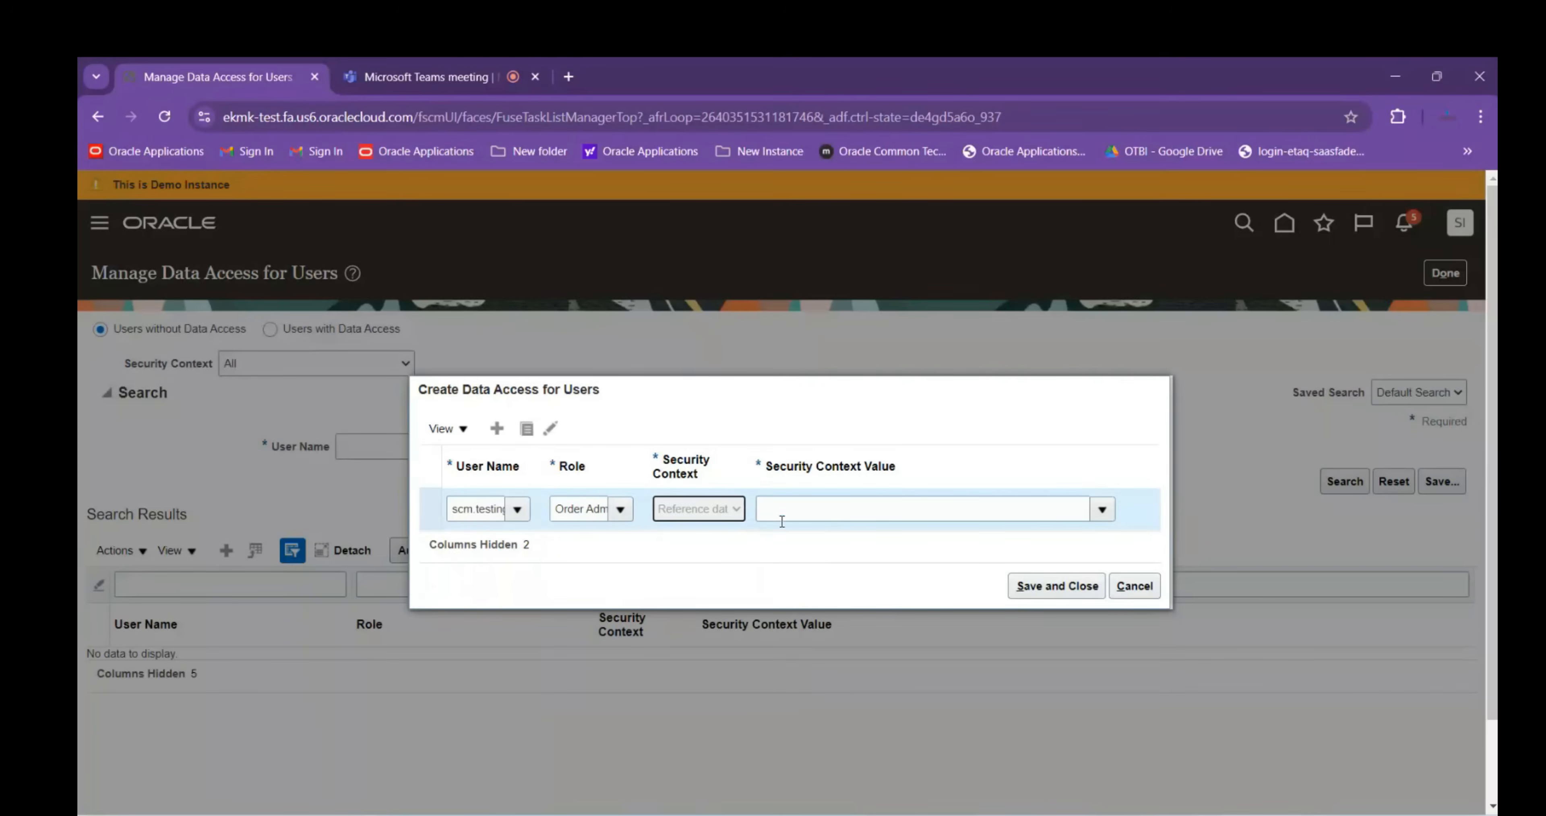
pyautogui.click(557, 510)
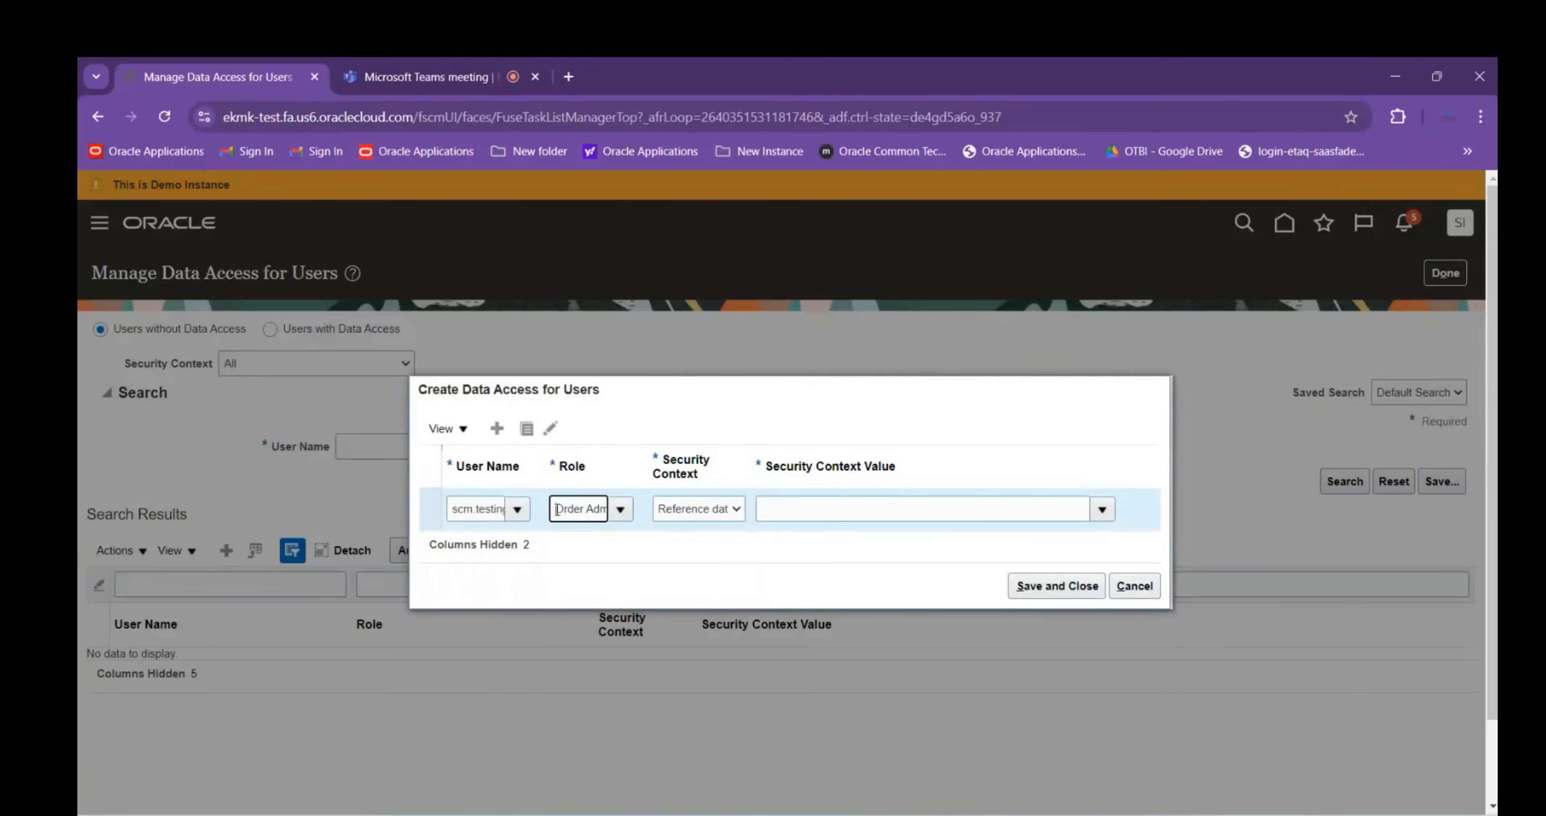
pyautogui.click(728, 509)
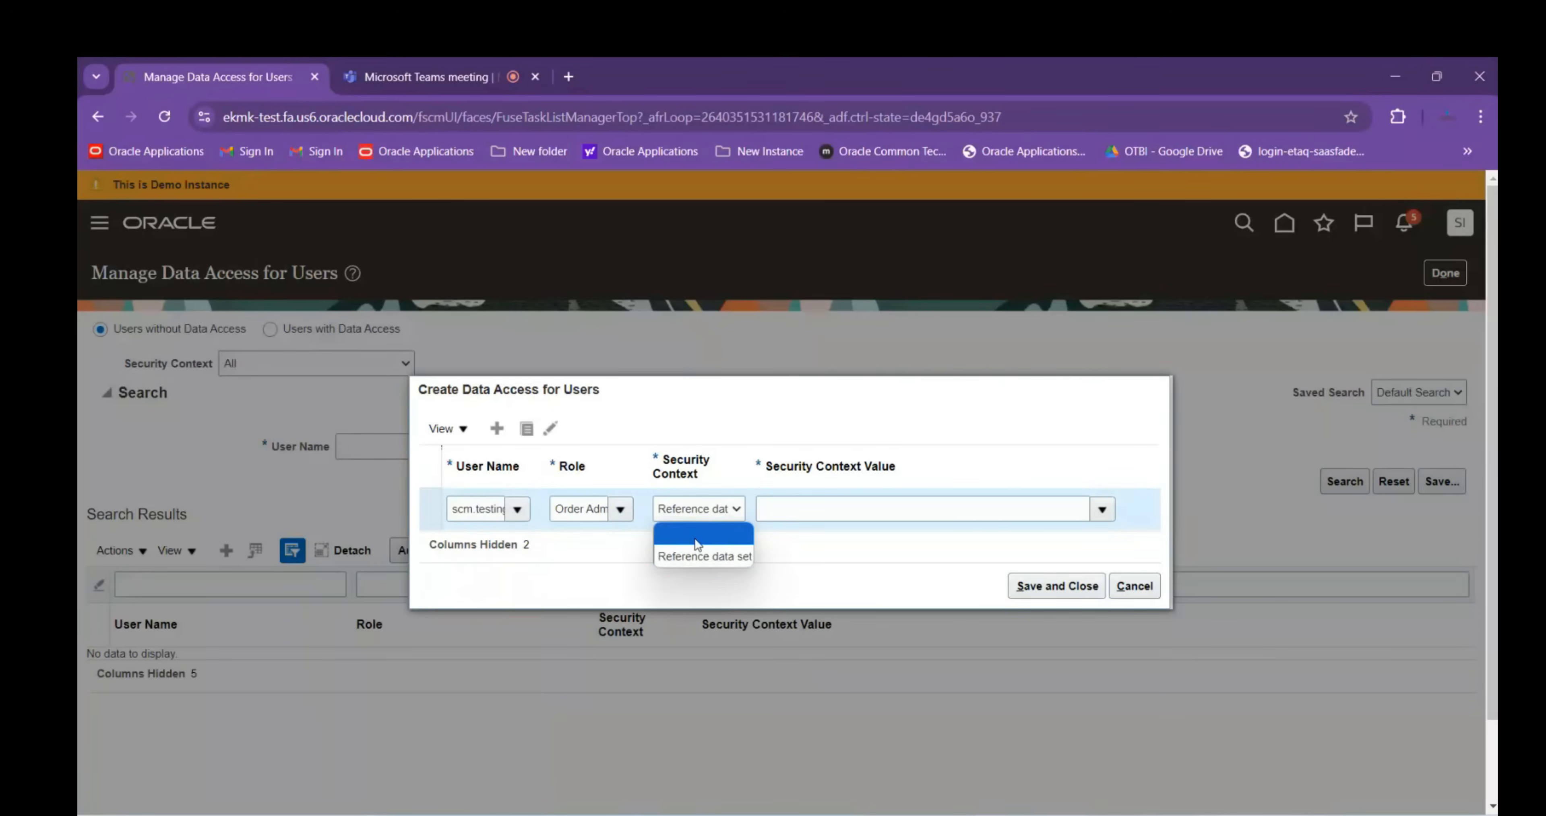
pyautogui.click(700, 558)
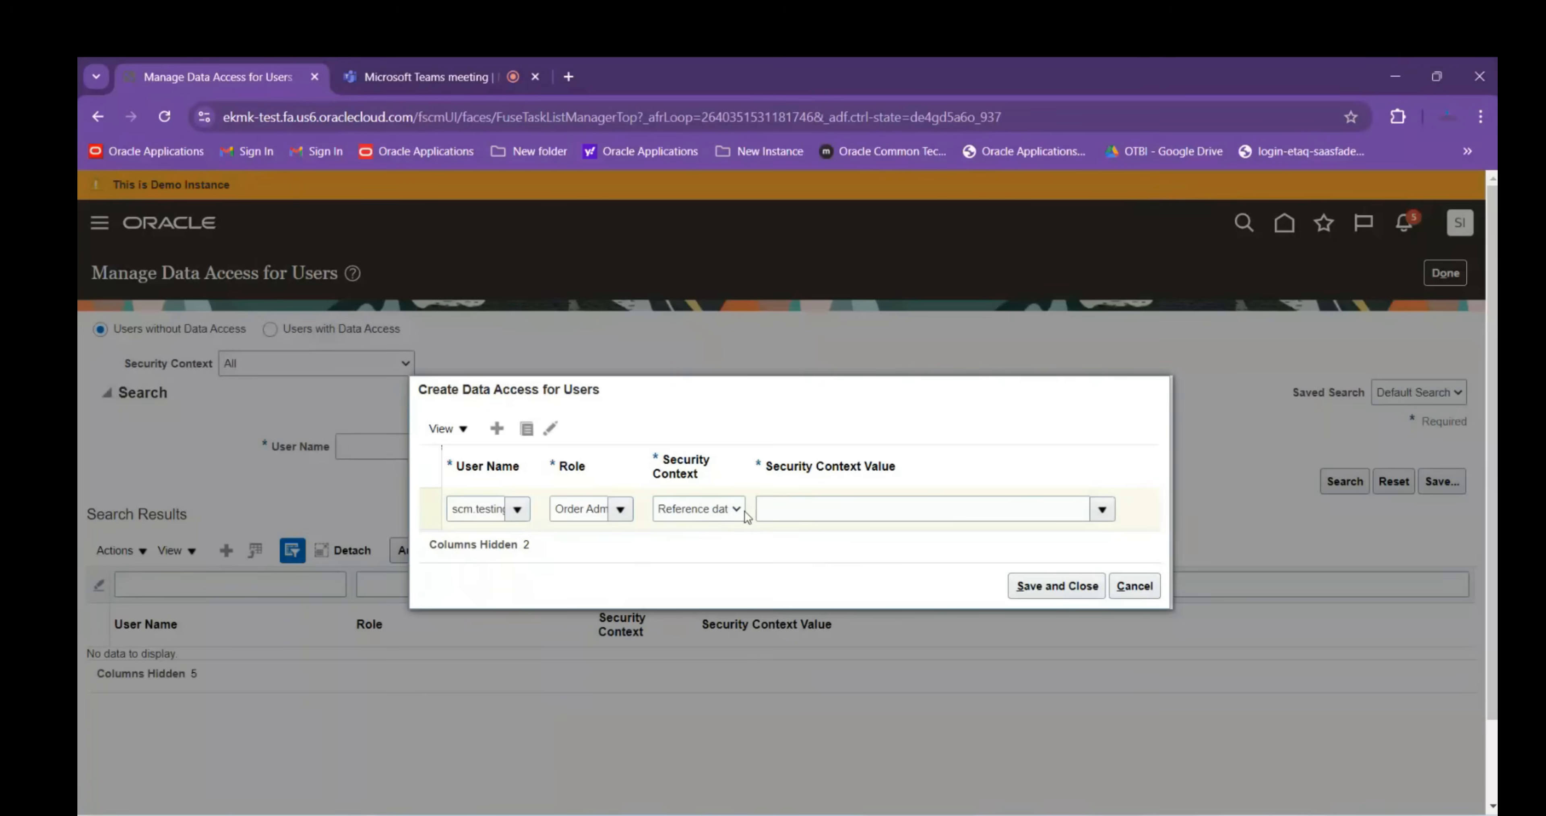
pyautogui.click(809, 510)
pyautogui.write('Common')
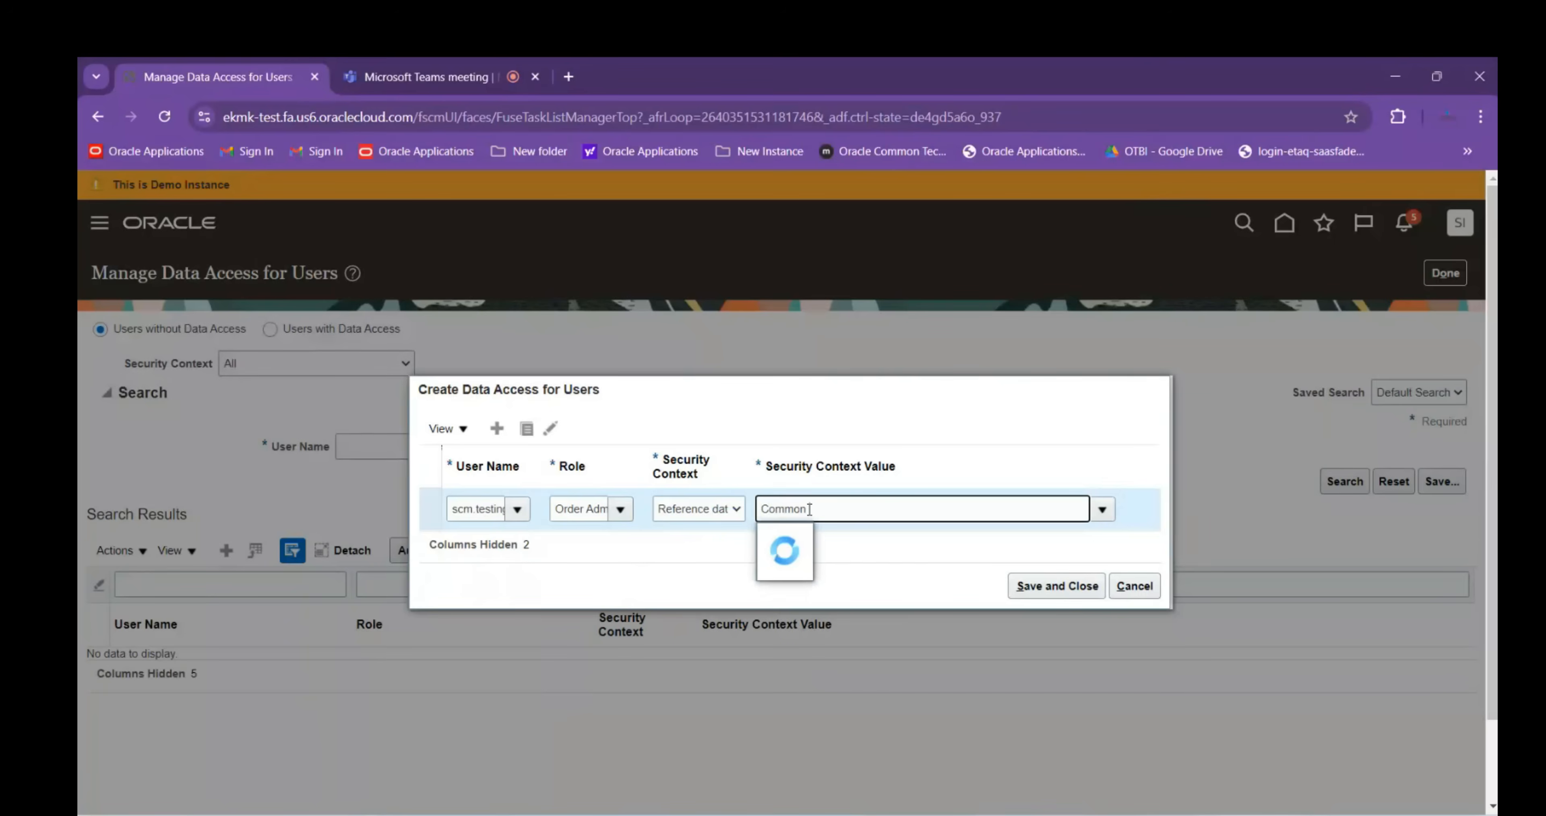
pyautogui.write('  Set')
pyautogui.press('Tab')
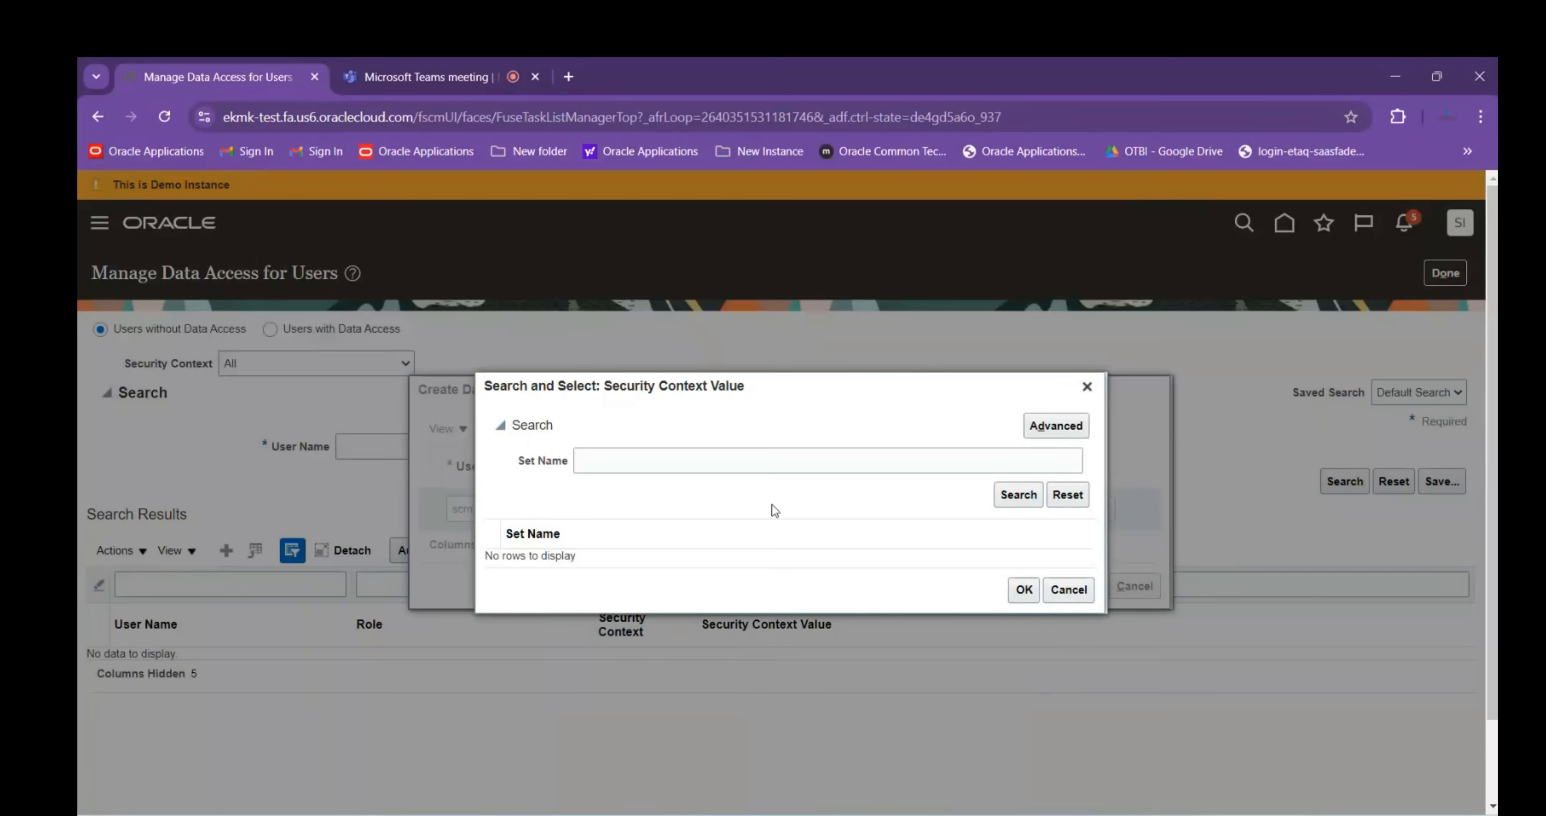
# Search the Set Name list for 'Common Set' and review the results
pyautogui.click(962, 460)
pyautogui.write('Coomon Set')
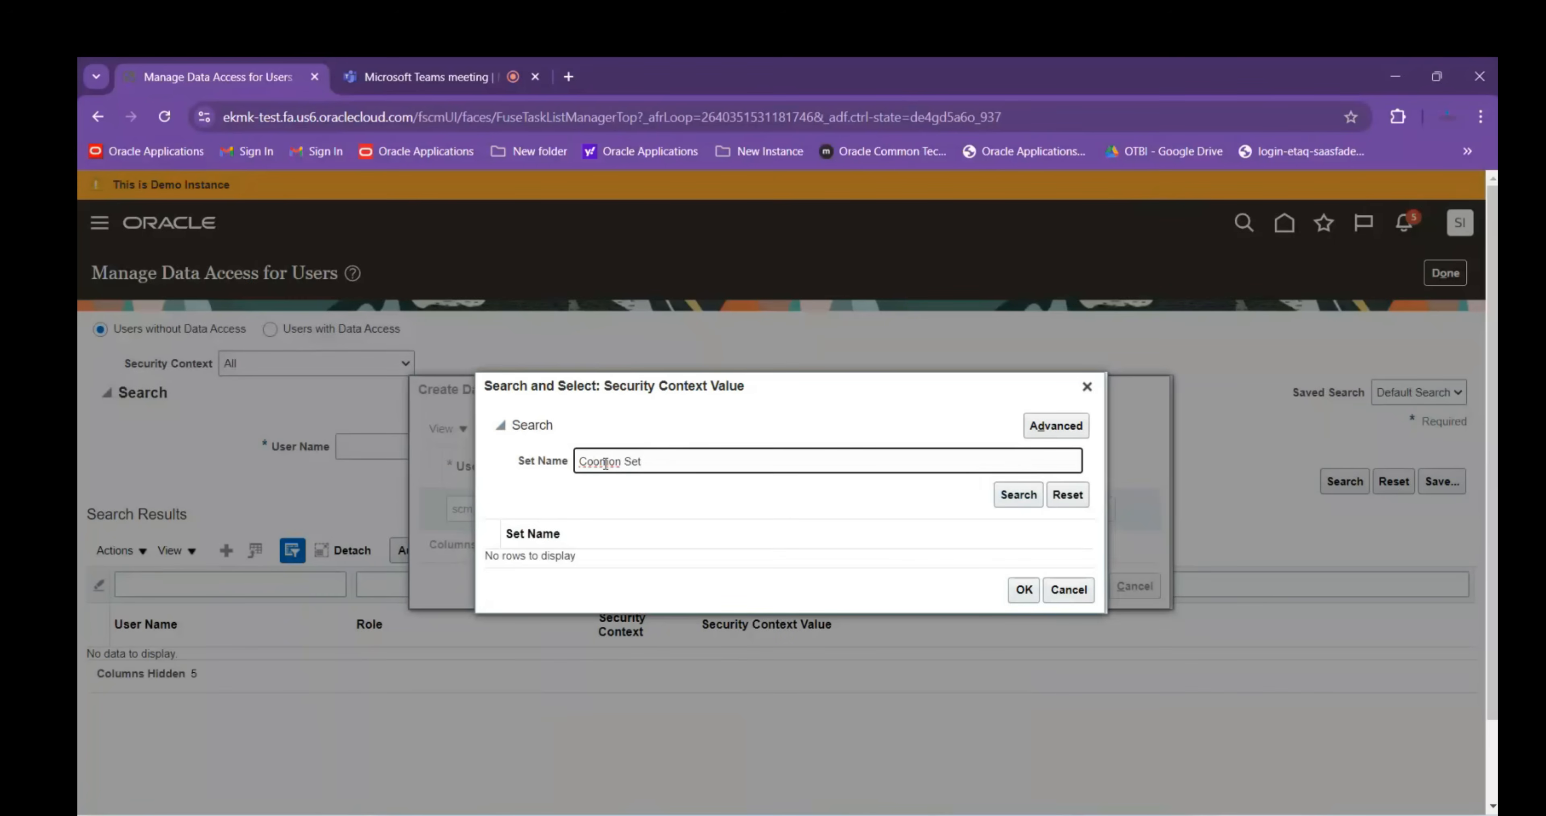
pyautogui.press('BackSpace')
pyautogui.write('m')
pyautogui.press('Return')
pyautogui.scroll(-5, 690, 559)
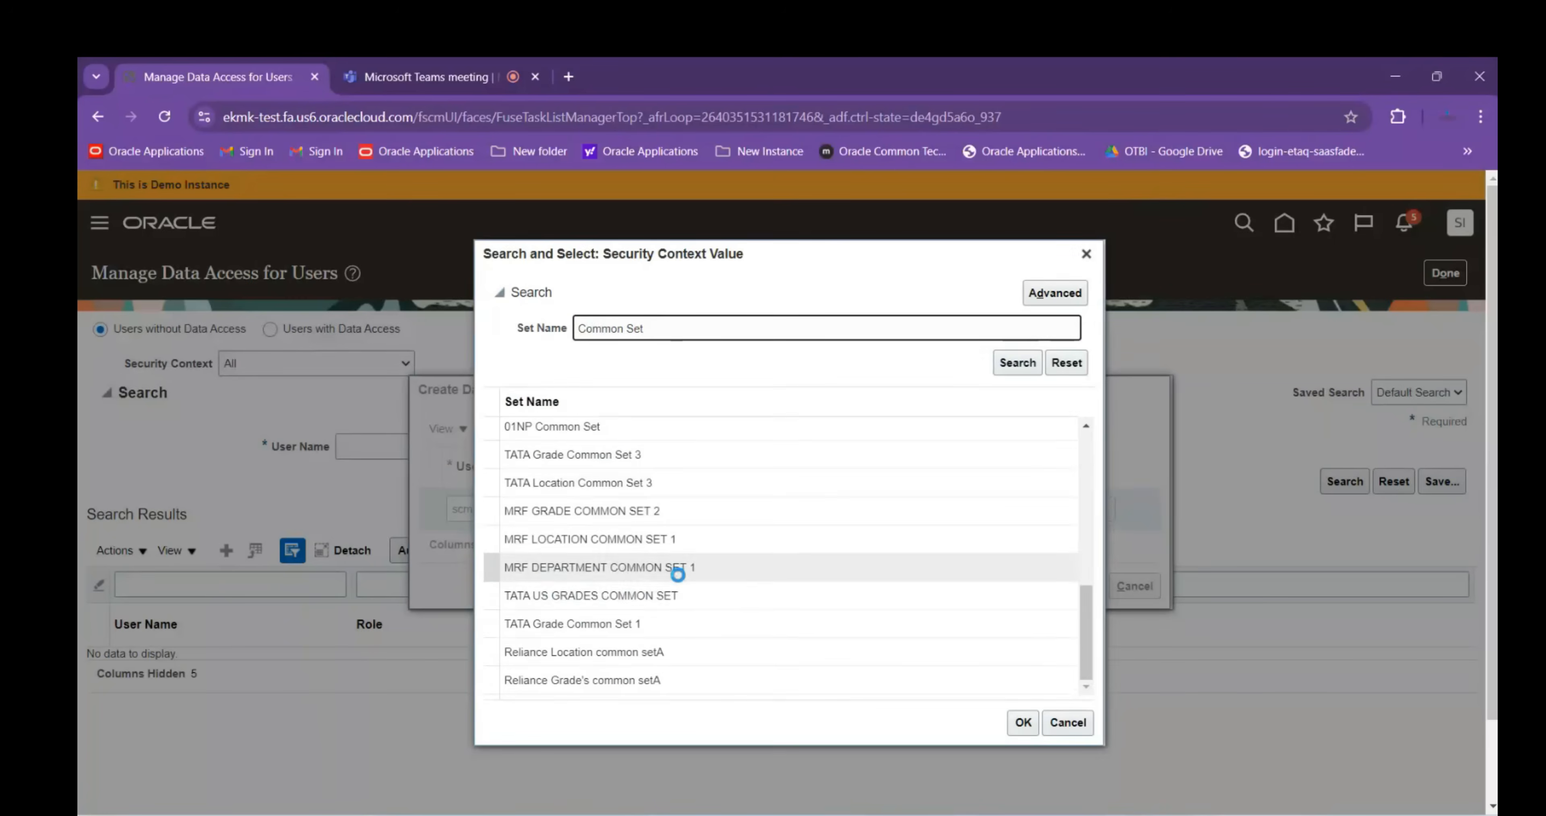
pyautogui.scroll(-10, 681, 630)
pyautogui.scroll(-2, 807, 666)
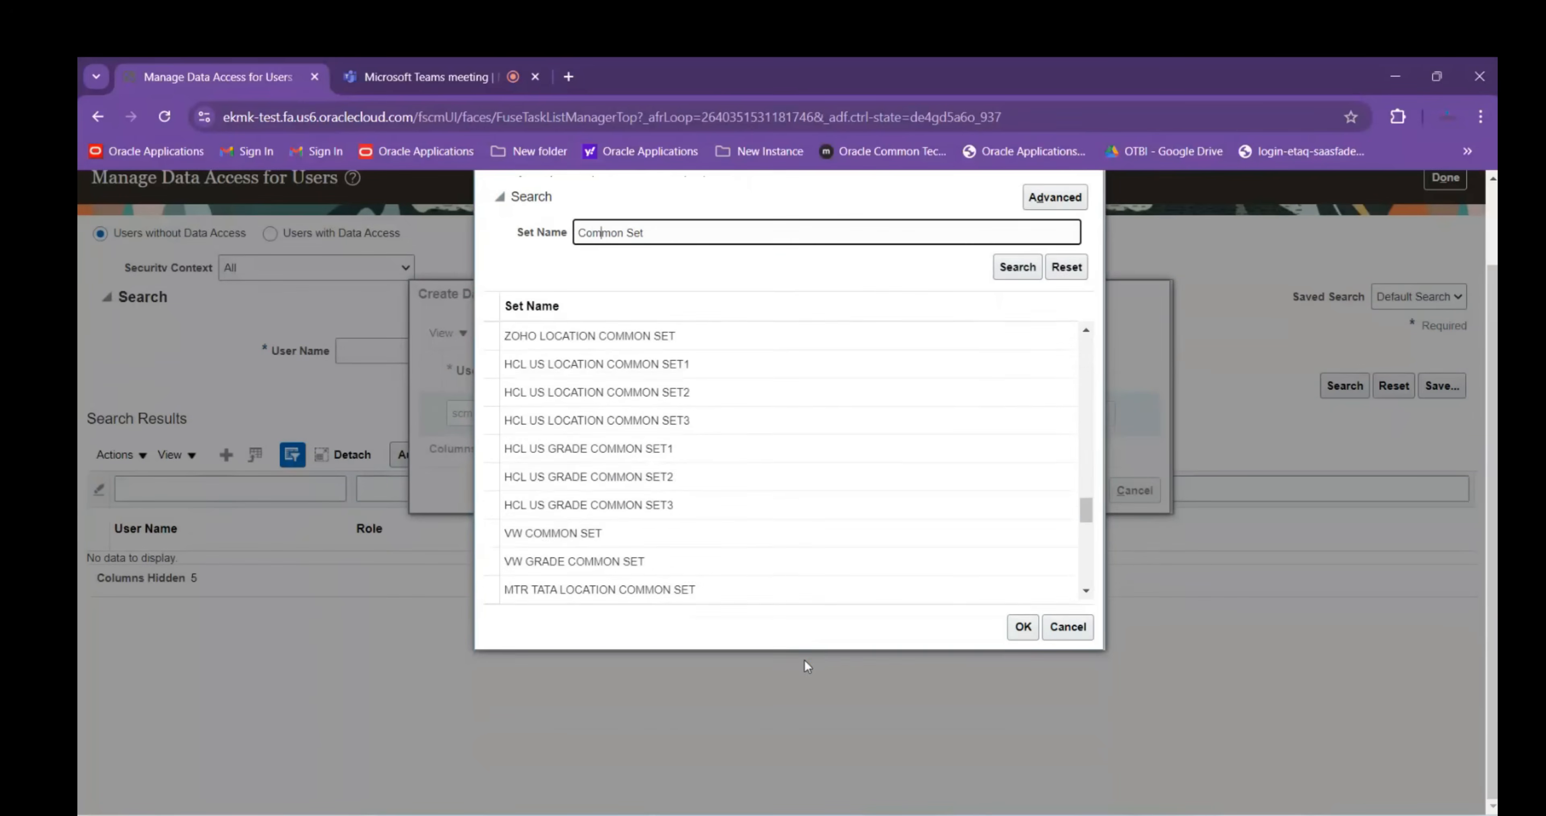
pyautogui.scroll(-10, 790, 522)
pyautogui.scroll(10, 735, 493)
pyautogui.scroll(2, 621, 373)
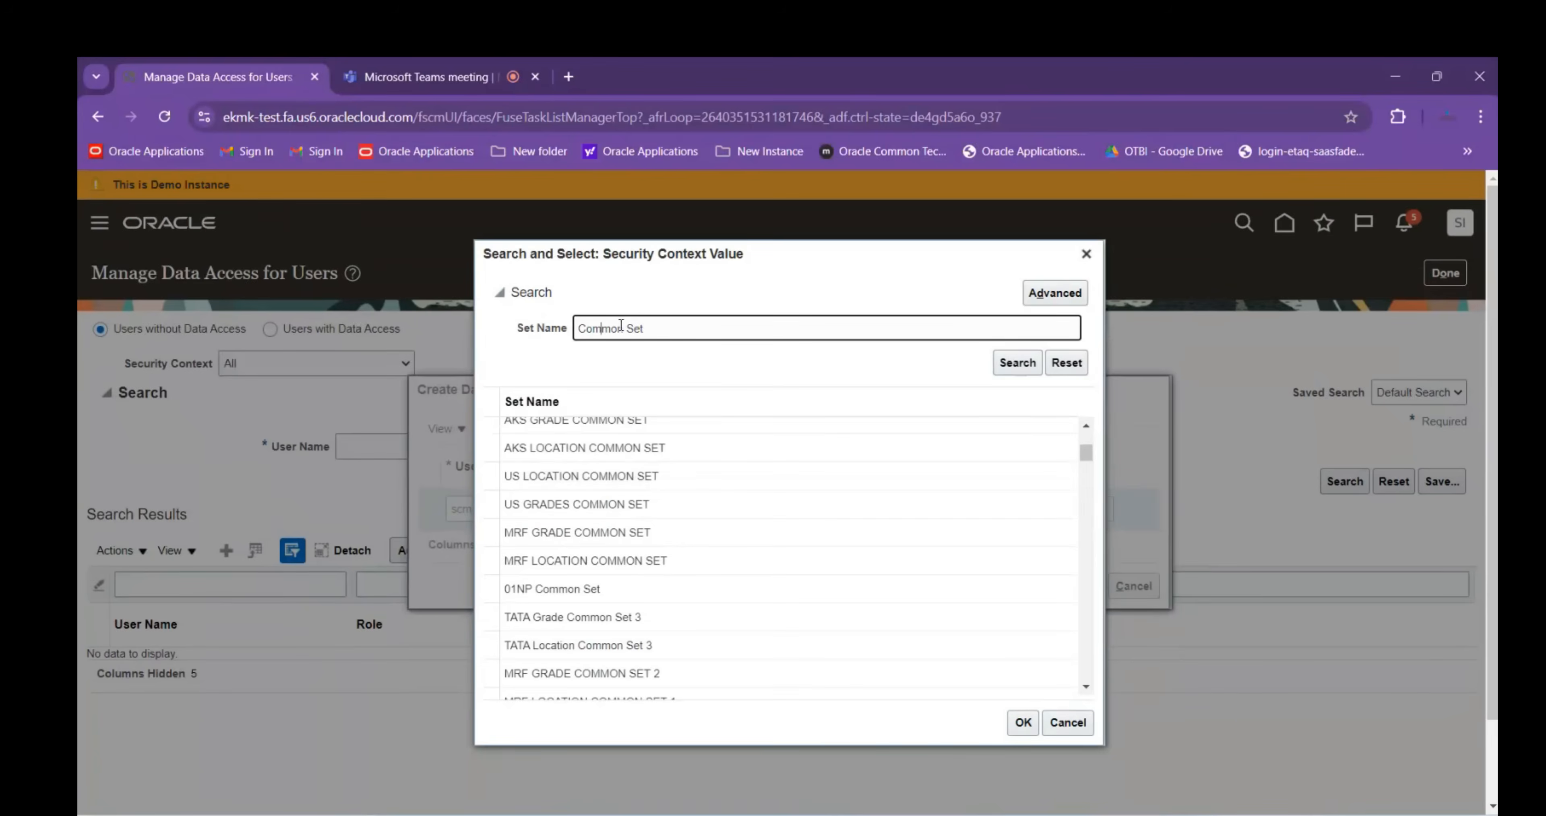
# Rerun the search with % wildcards, choose Common Set(Seeded) as the value, and save the record
pyautogui.moveTo(623, 325); pyautogui.dragTo(673, 327)
pyautogui.write('%SET%')
pyautogui.press('Return')
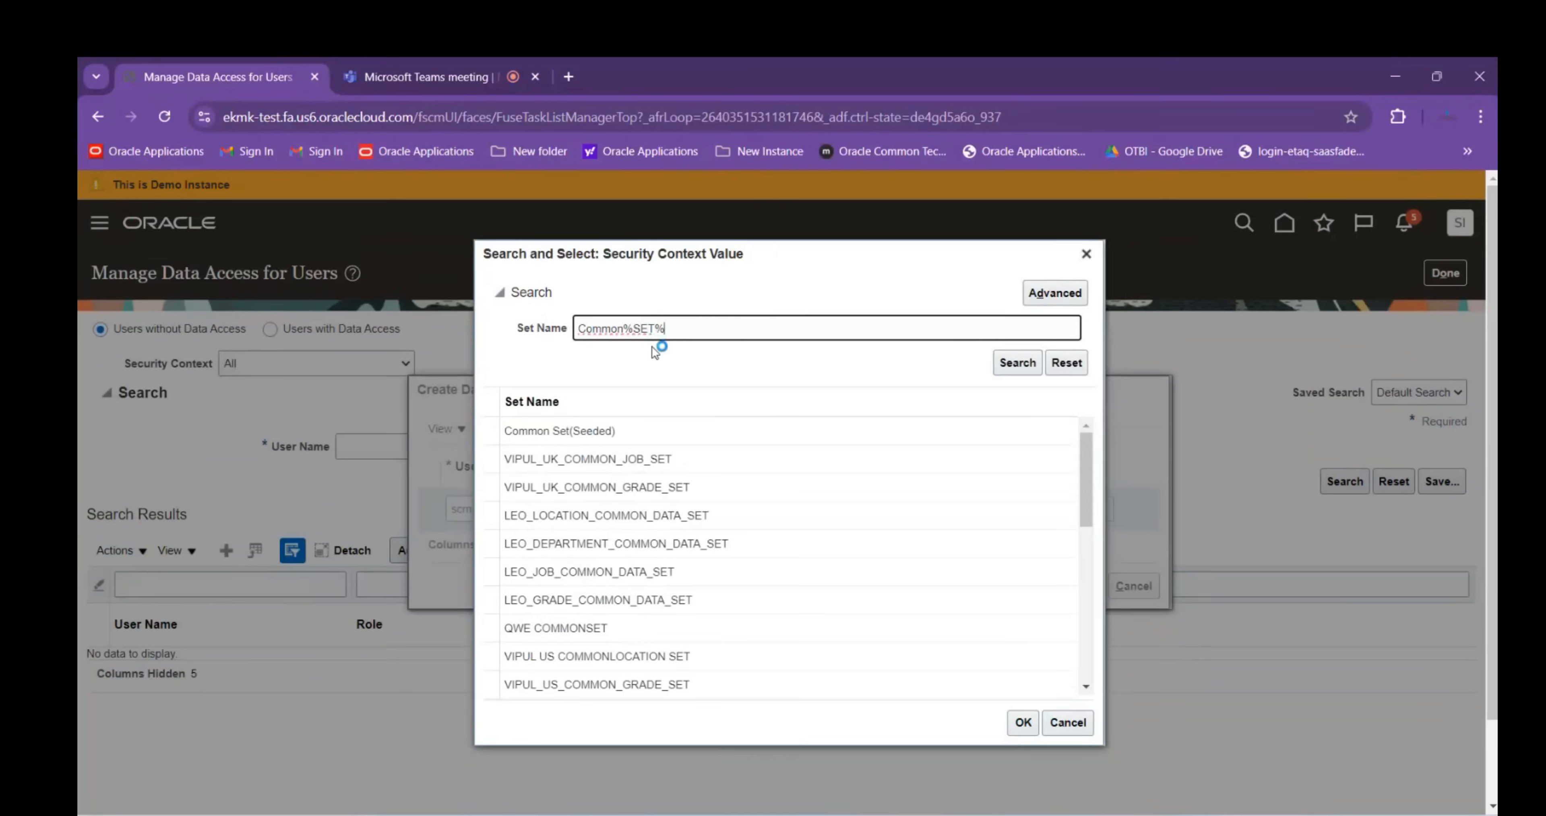
pyautogui.click(580, 328)
pyautogui.write('%')
pyautogui.click(606, 431)
pyautogui.click(1023, 724)
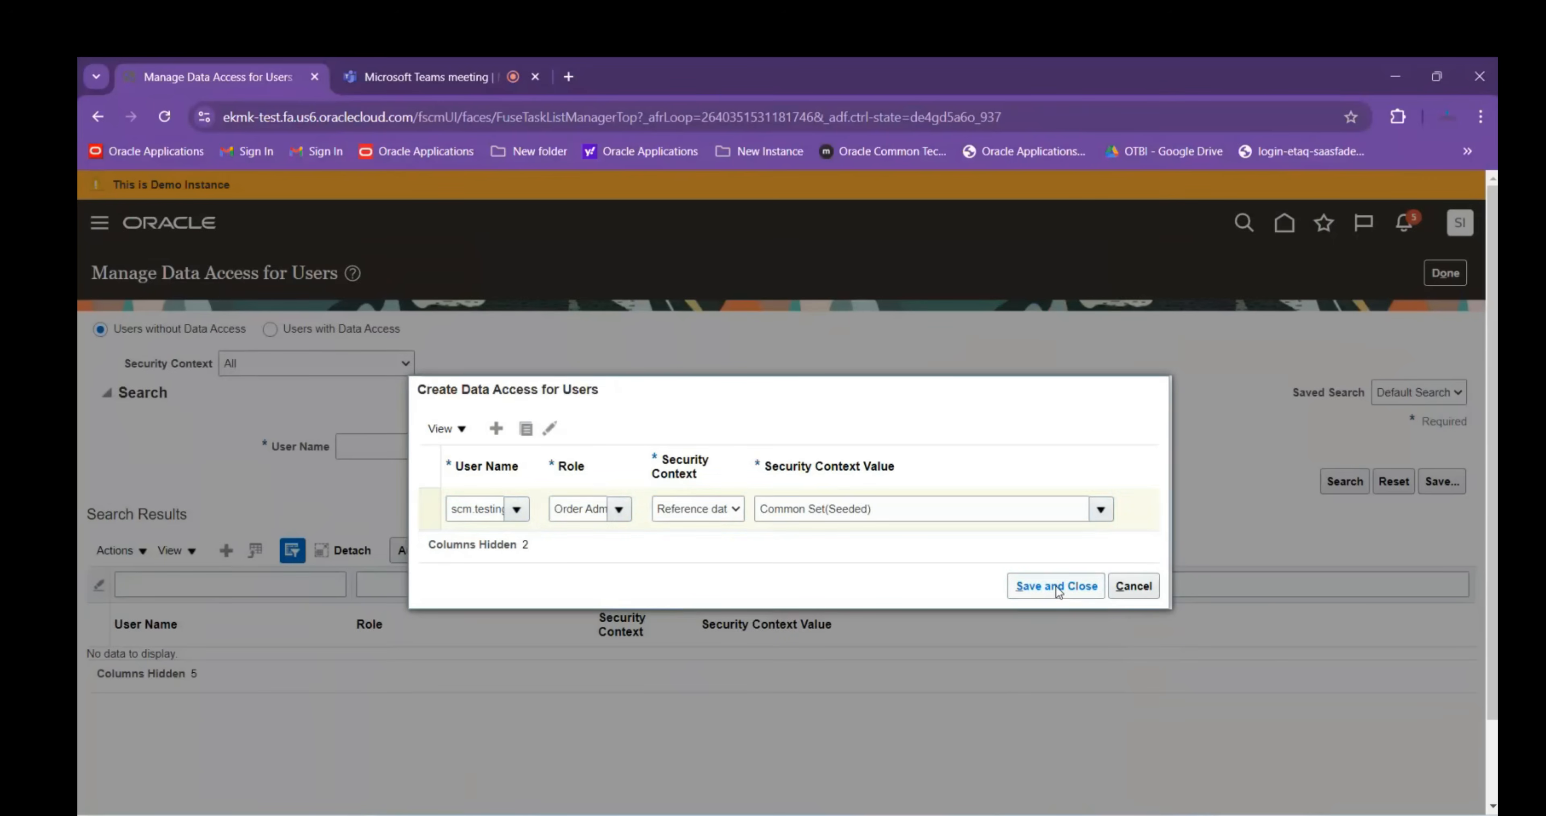
pyautogui.click(1057, 586)
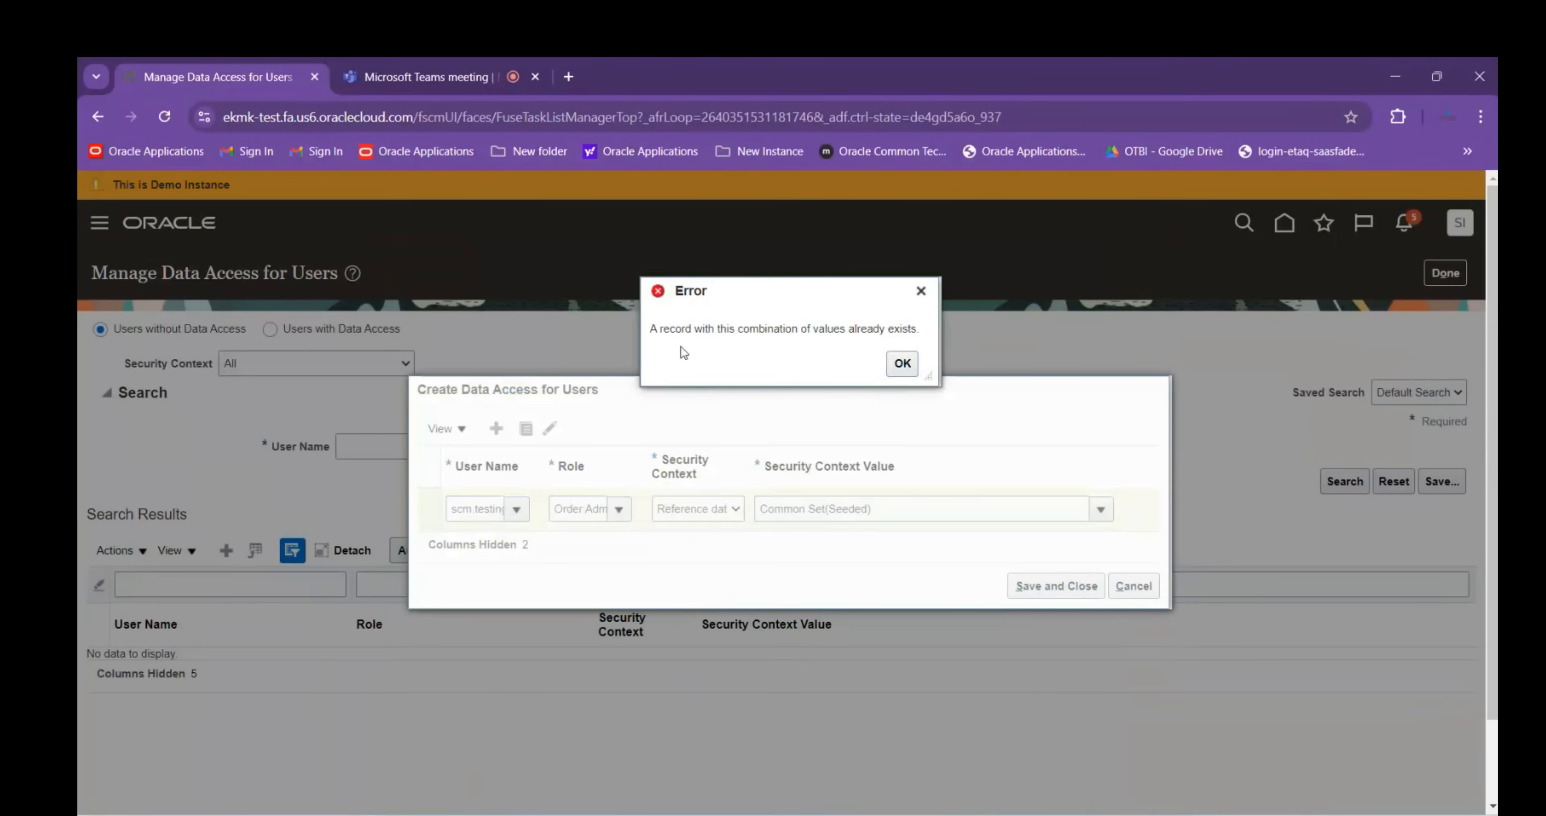
# Make the row Order Entry Specialist with Business unit context and value ABB LTD
pyautogui.click(903, 364)
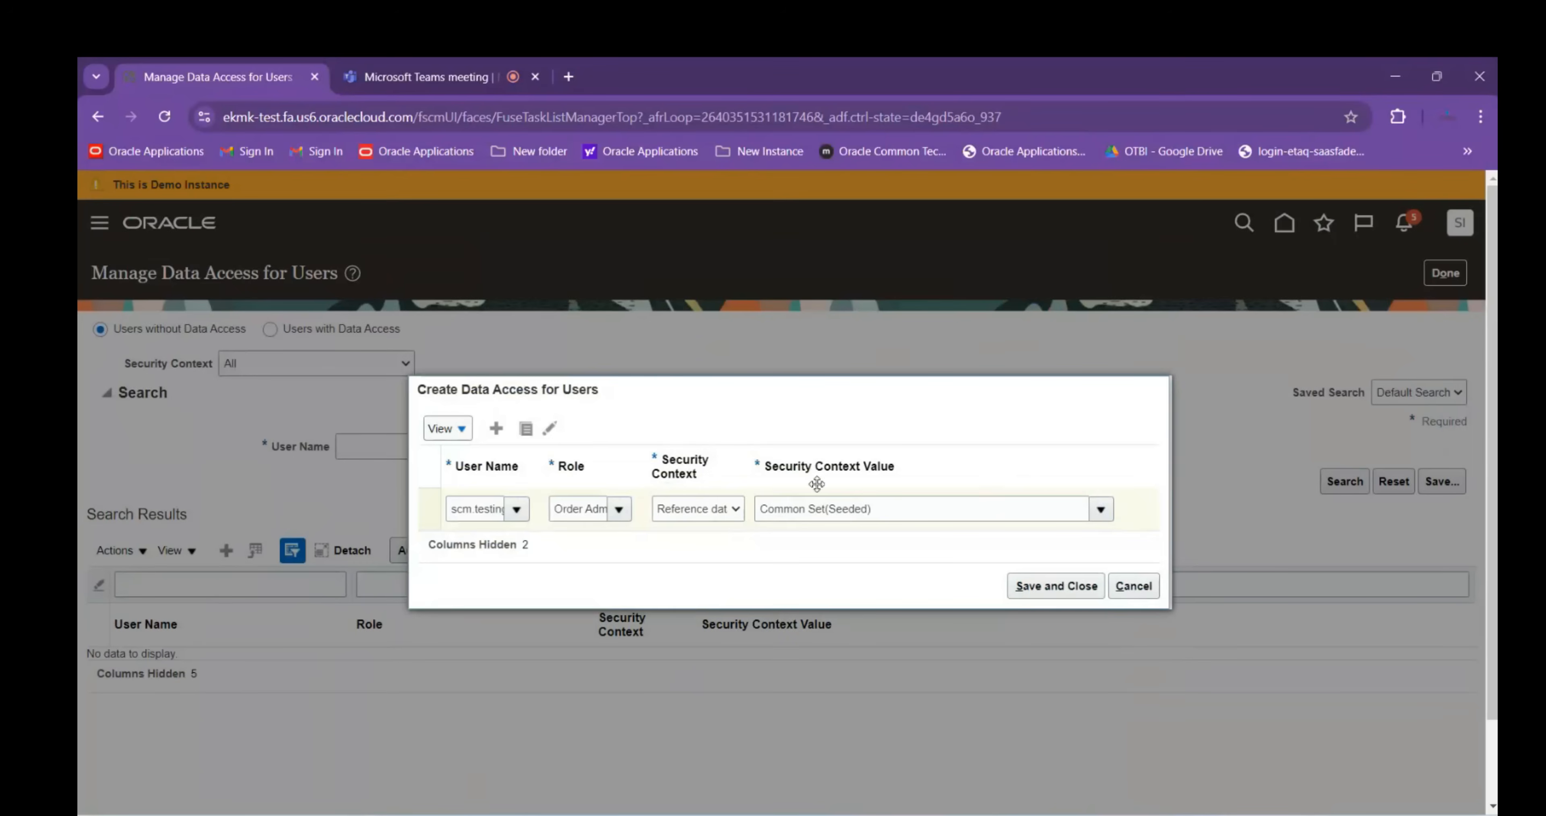
pyautogui.click(589, 509)
pyautogui.moveTo(588, 509); pyautogui.dragTo(737, 528)
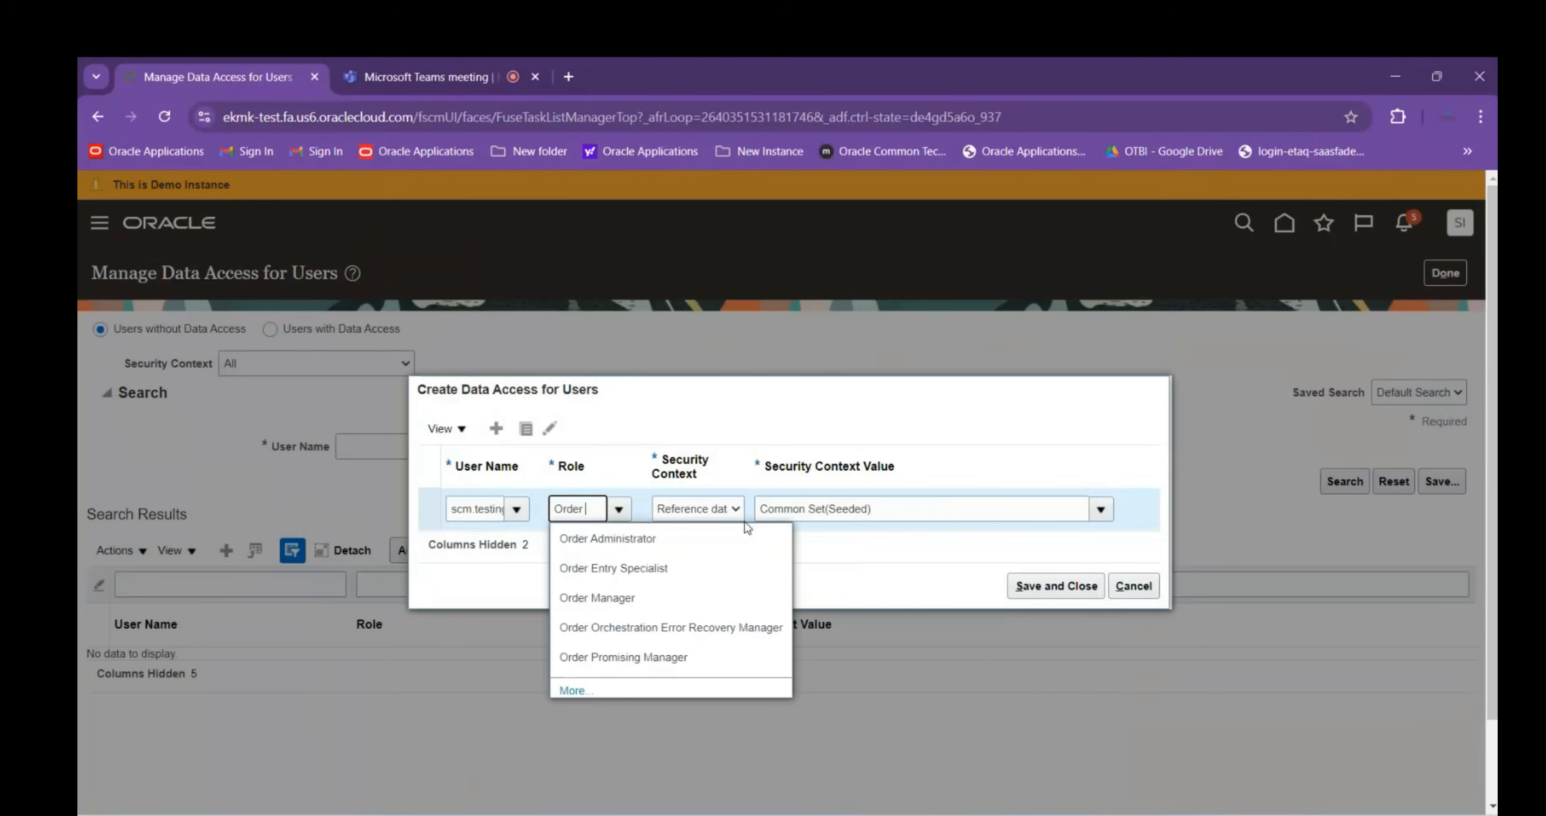
pyautogui.click(622, 570)
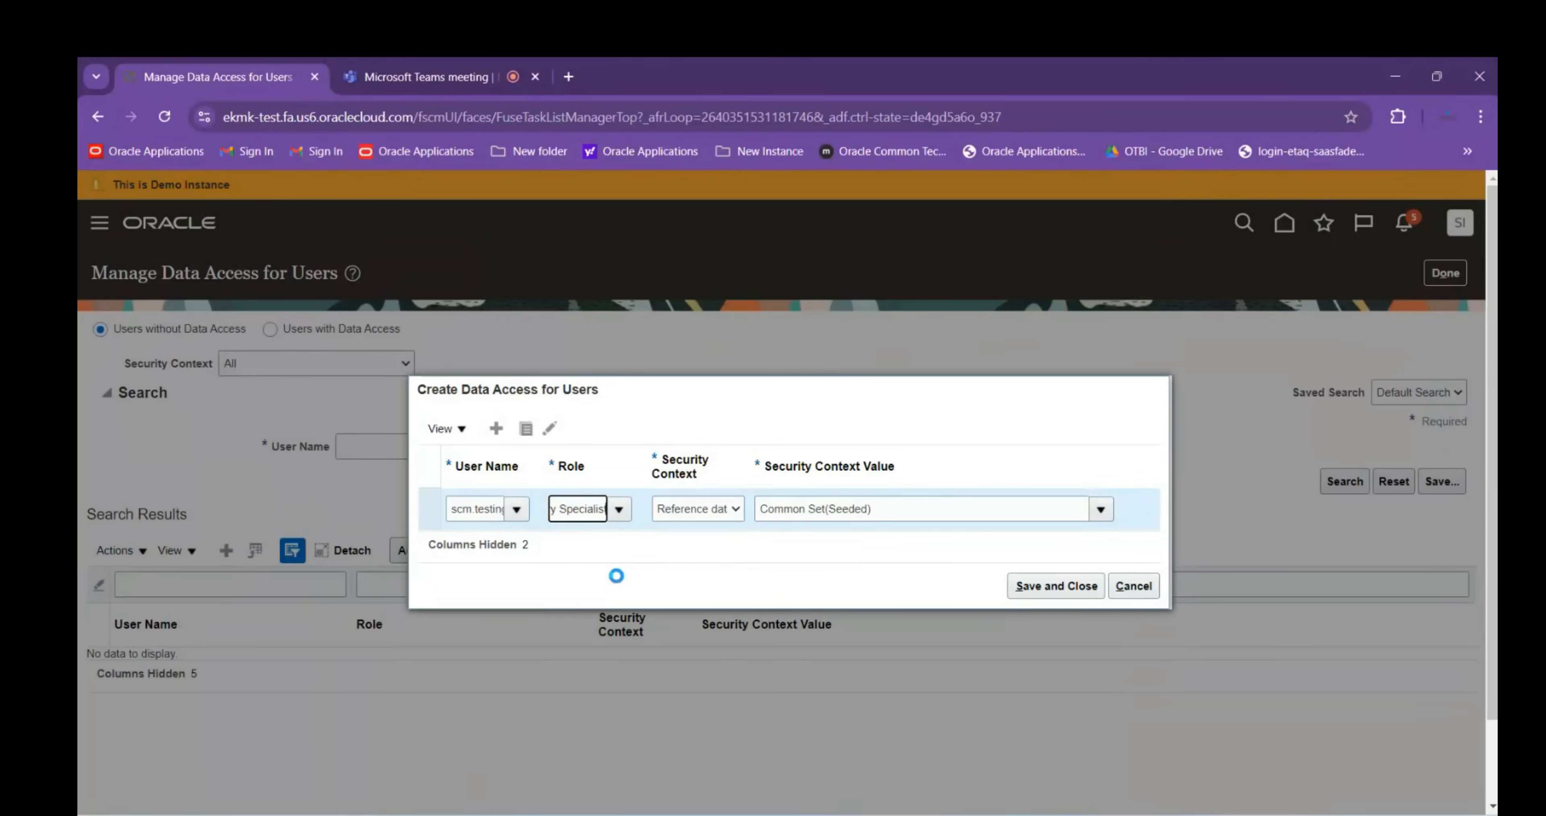
pyautogui.click(673, 515)
pyautogui.click(695, 550)
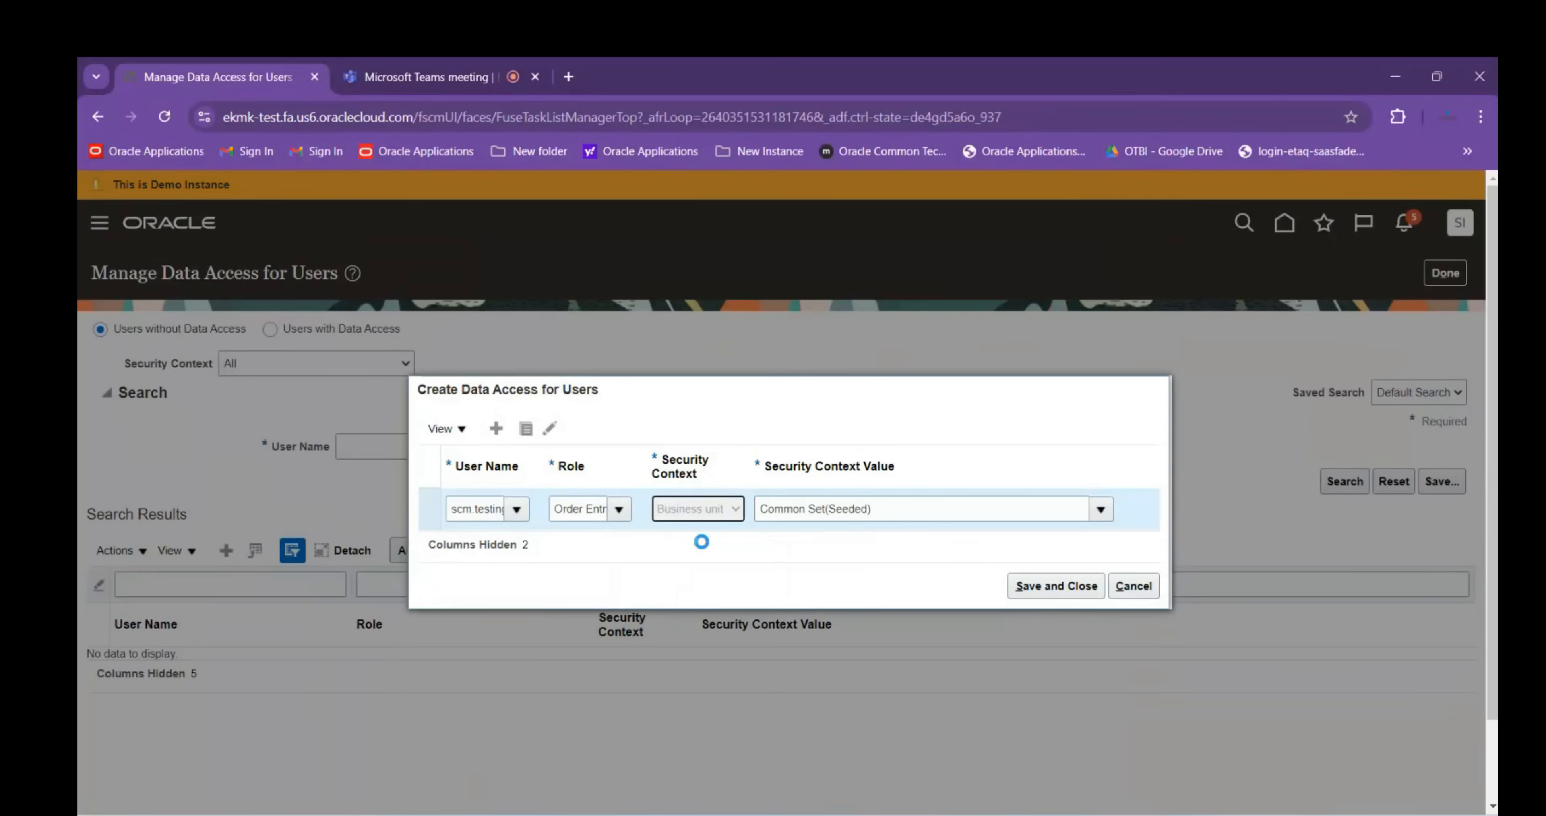
pyautogui.click(787, 513)
pyautogui.write('A')
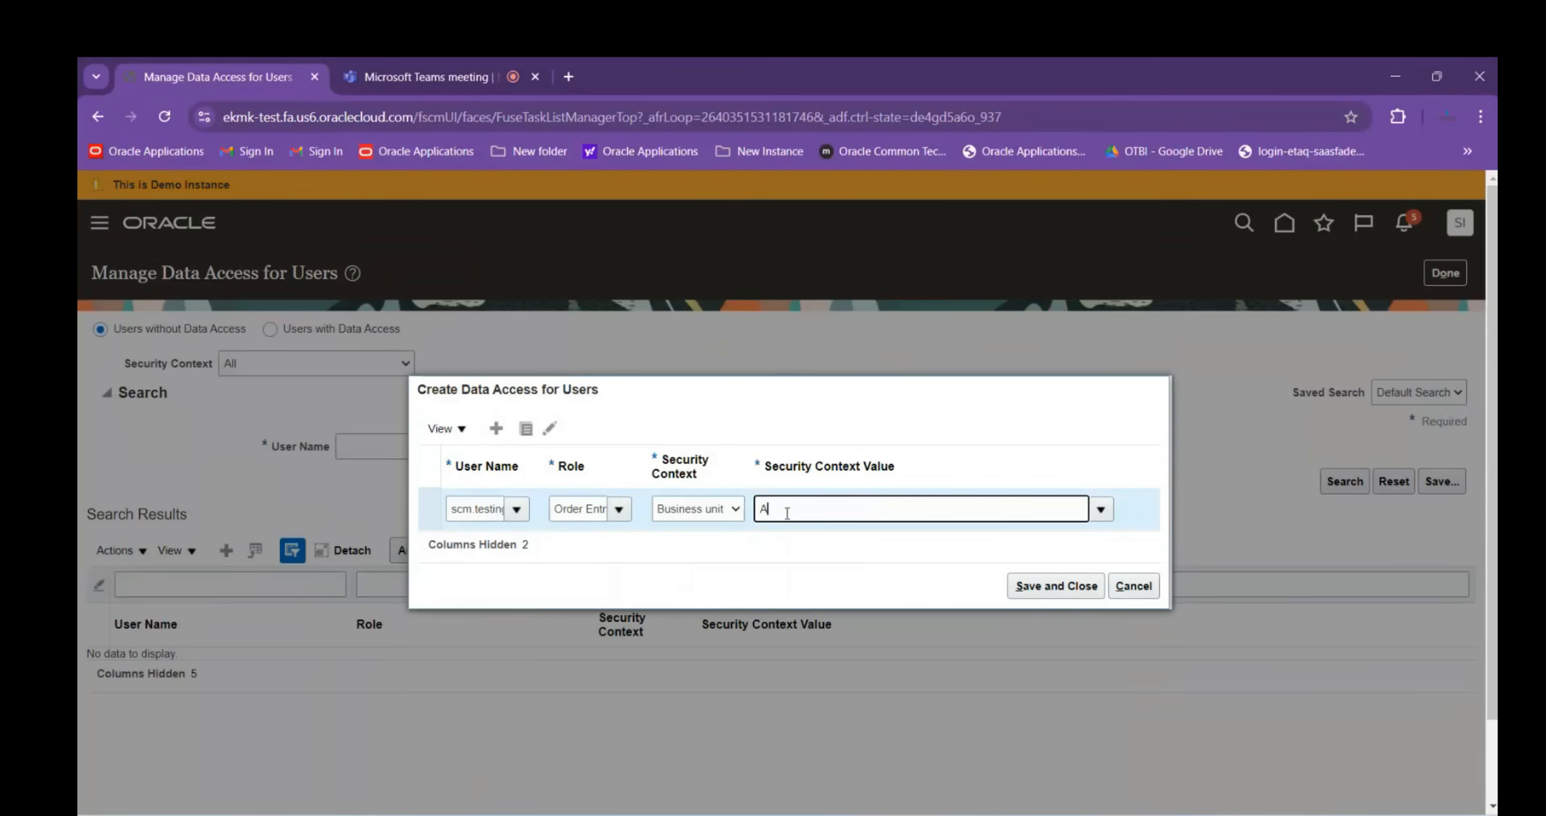
pyautogui.write('BB ITD')
# Duplicate the row as Order Manager with Business unit ABB LTD., then Save and Close
pyautogui.click(529, 429)
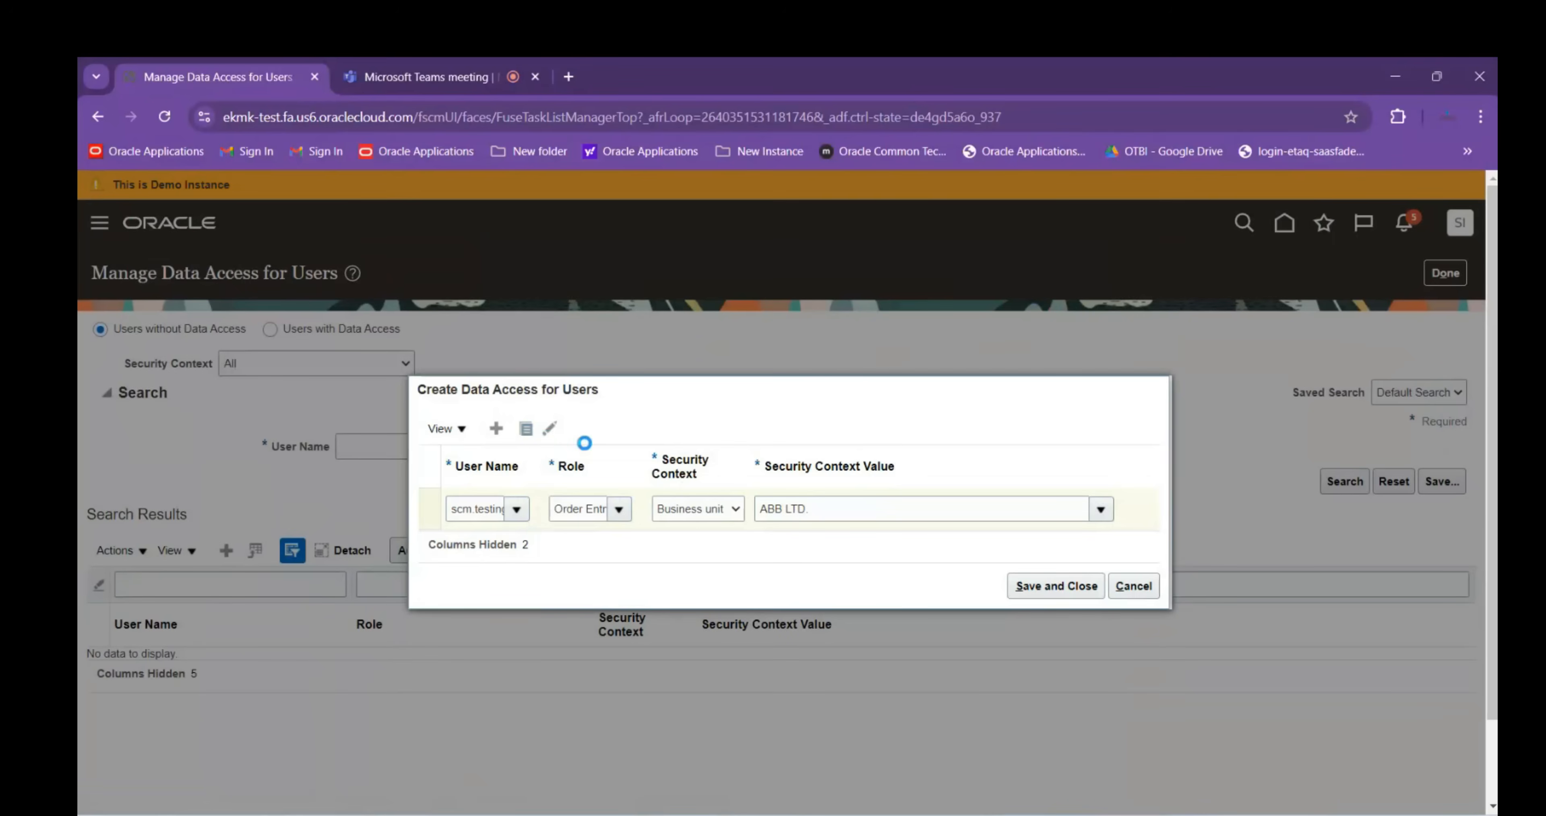
pyautogui.click(991, 367)
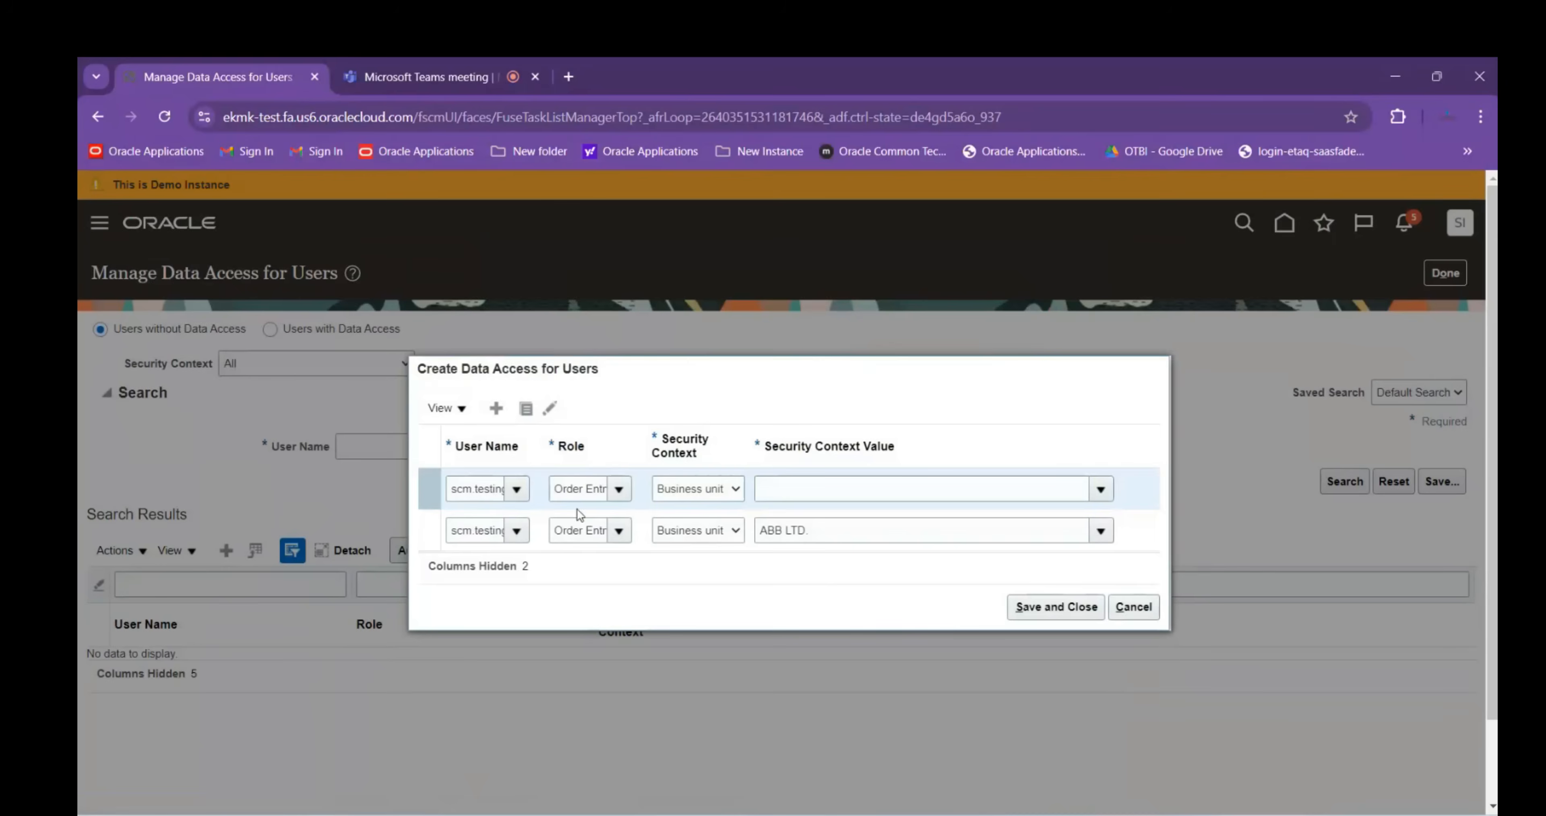
pyautogui.click(576, 488)
pyautogui.write('Order')
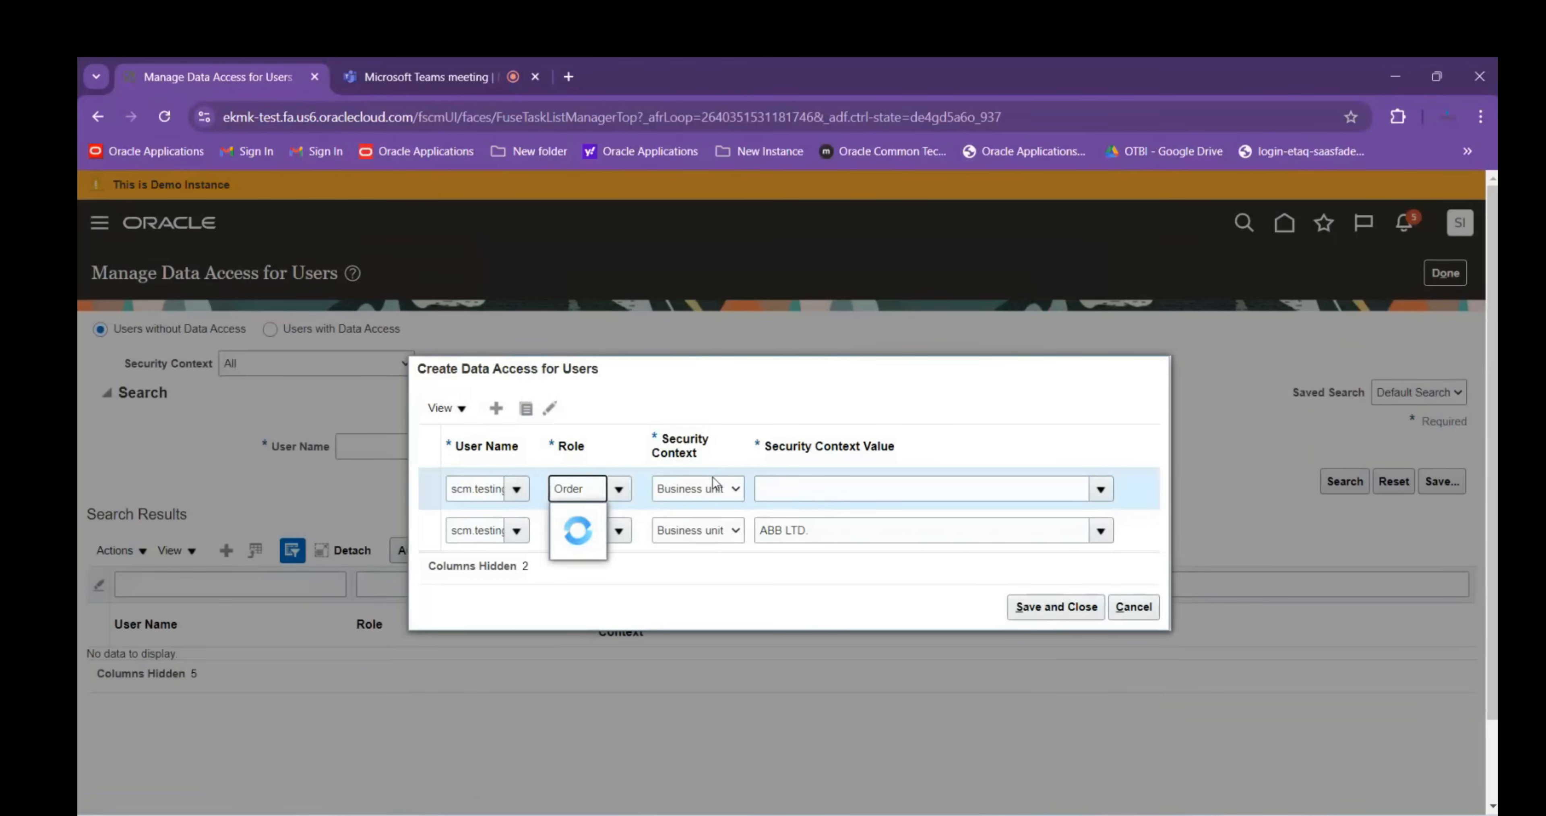
pyautogui.click(631, 564)
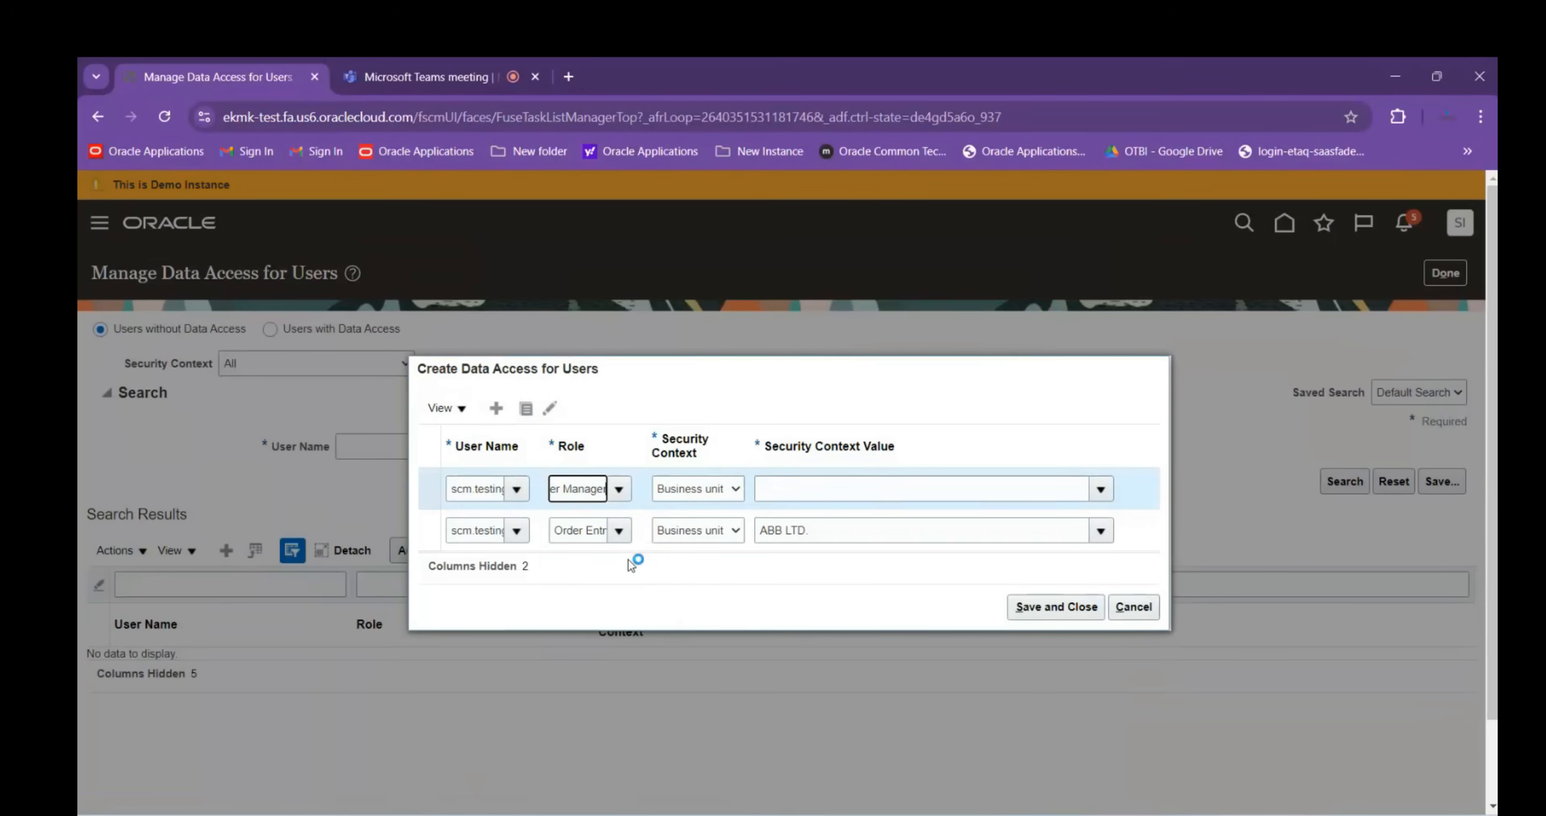
pyautogui.click(696, 488)
pyautogui.click(691, 534)
pyautogui.click(829, 488)
pyautogui.write('ABB LTD.')
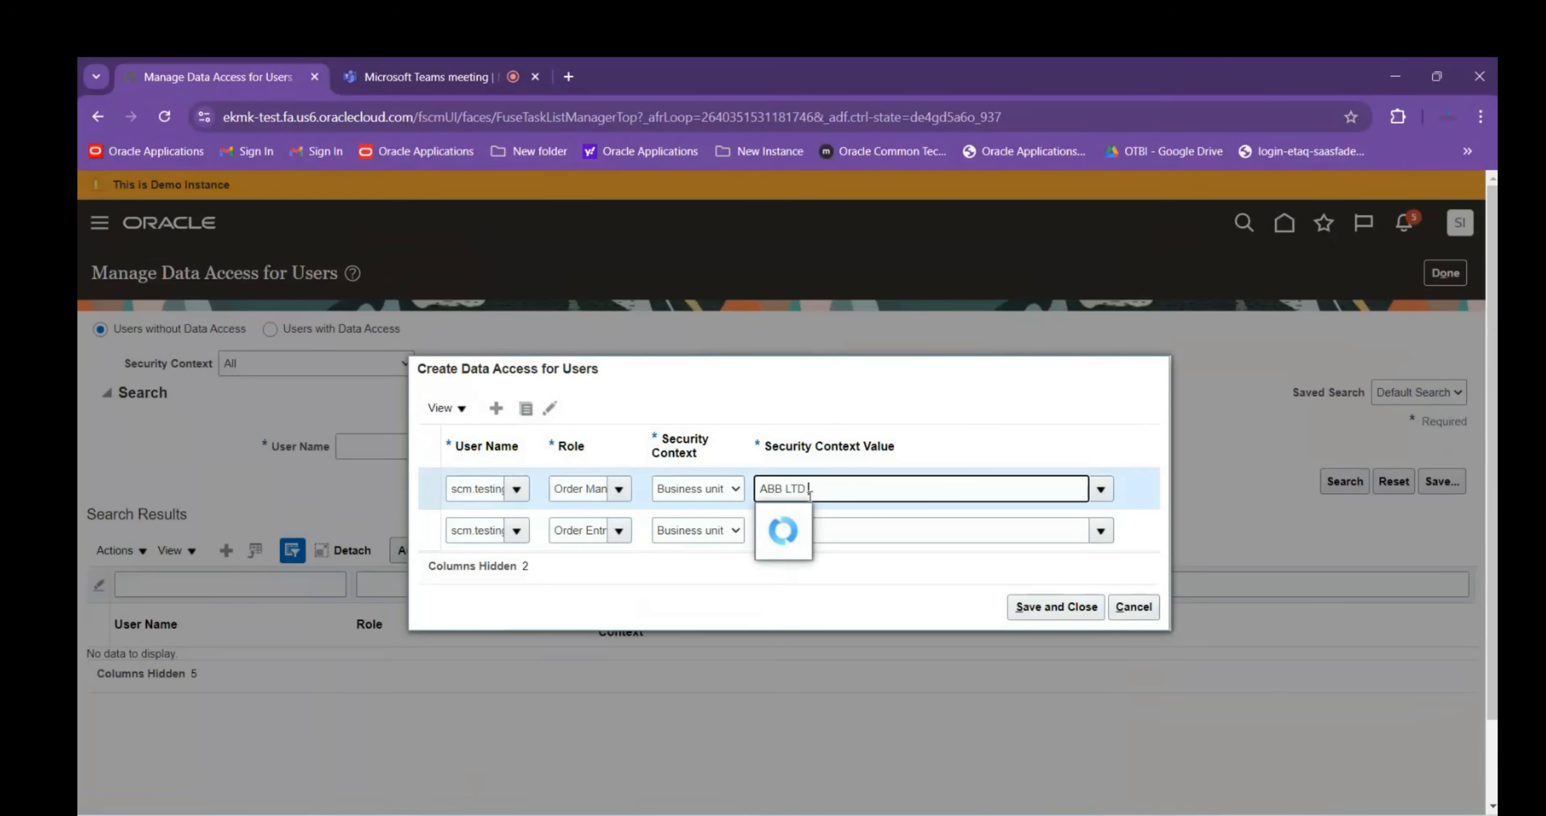
pyautogui.click(794, 511)
pyautogui.click(1040, 608)
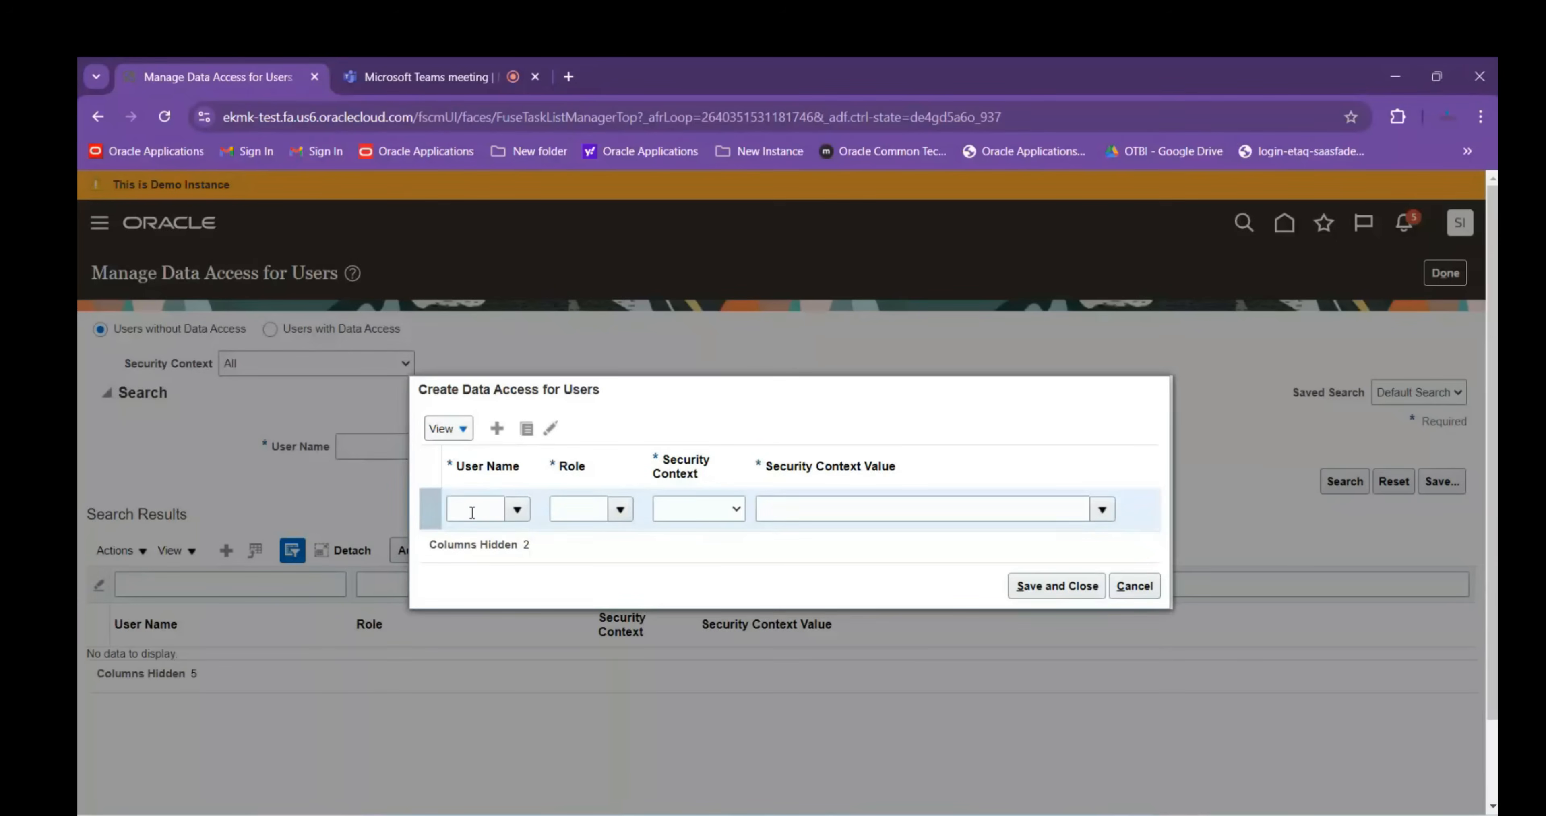
# Give the test user the Order Orchestration Error Recovery Manager role for Business unit ABB LTD
pyautogui.click(472, 509)
pyautogui.write('scmtes')
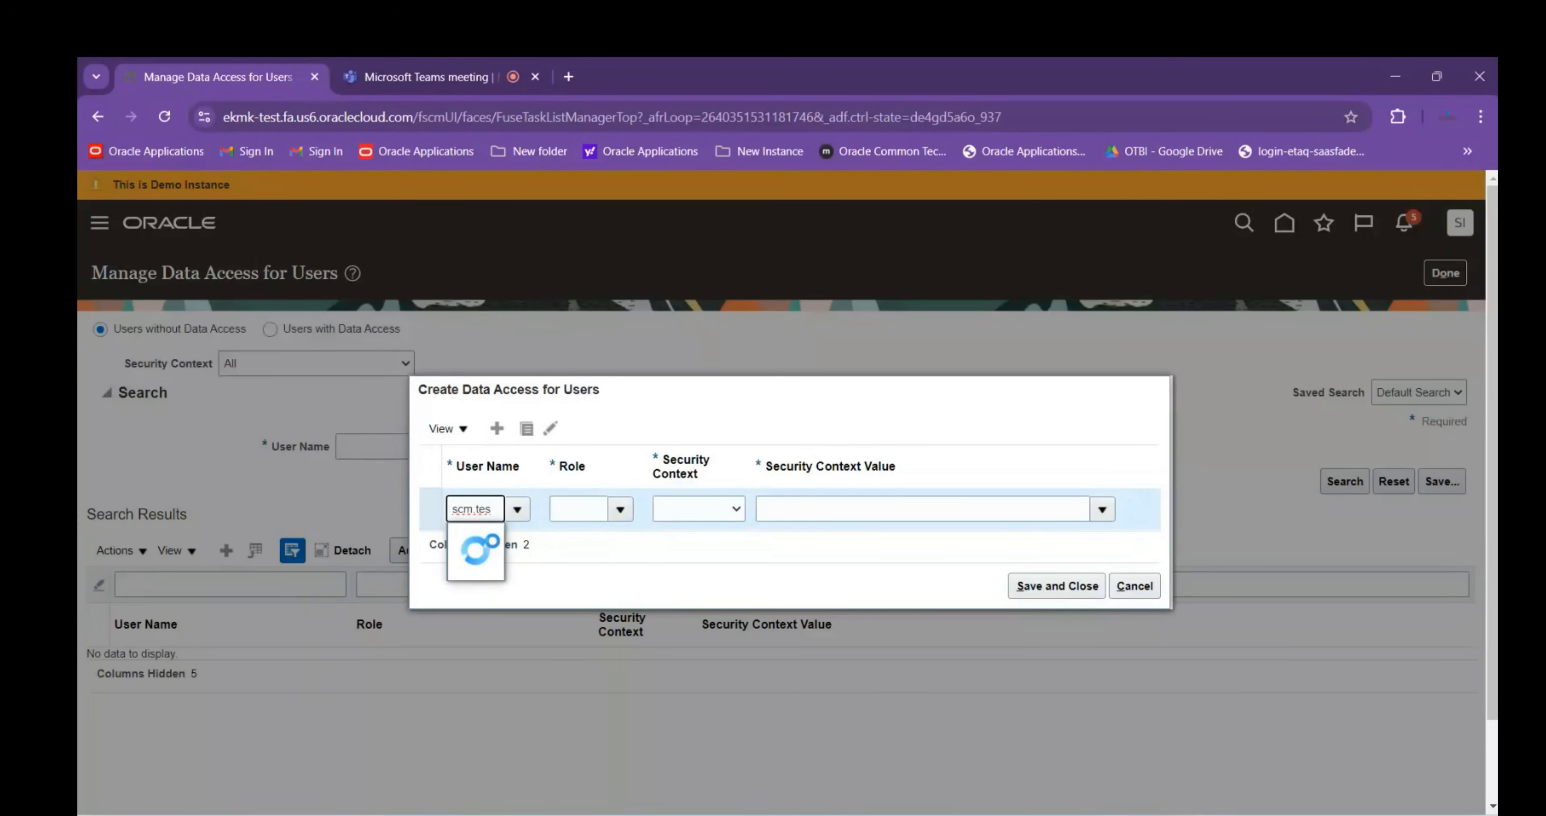
pyautogui.click(499, 565)
pyautogui.click(570, 508)
pyautogui.write('Order')
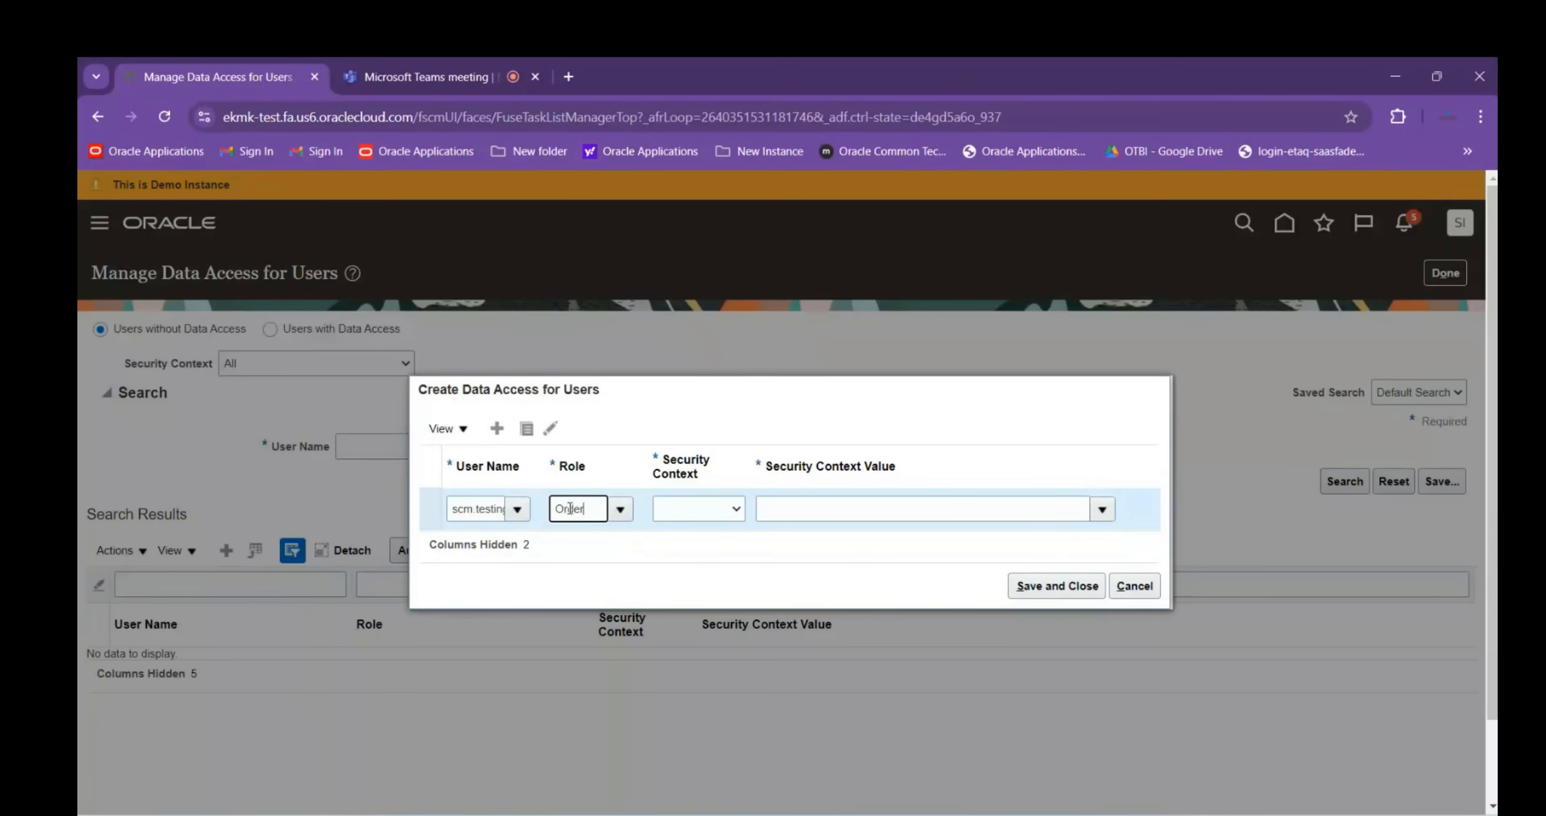
pyautogui.click(628, 628)
pyautogui.click(688, 510)
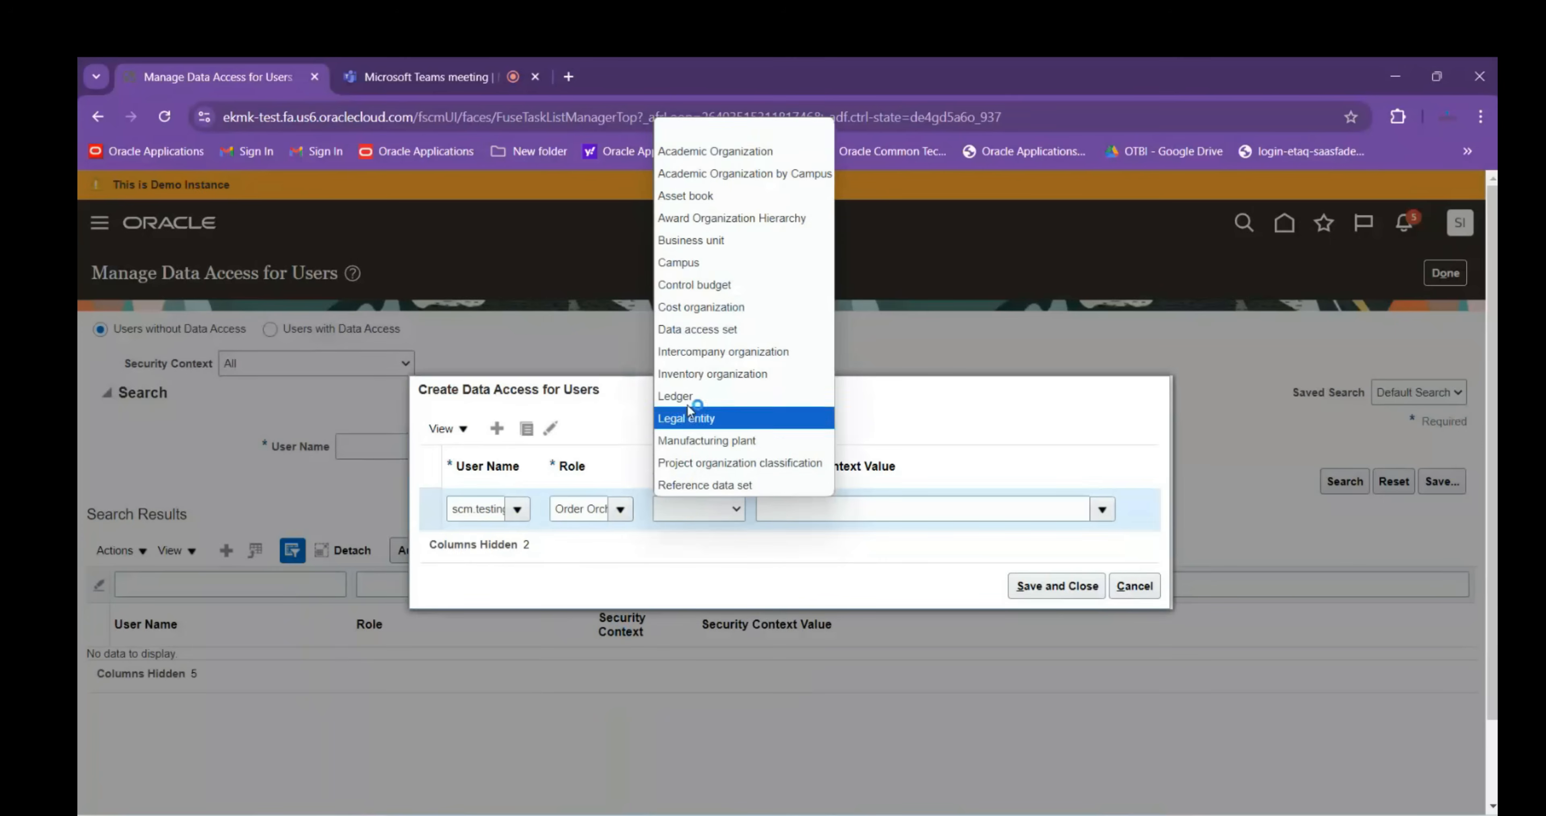
pyautogui.click(698, 241)
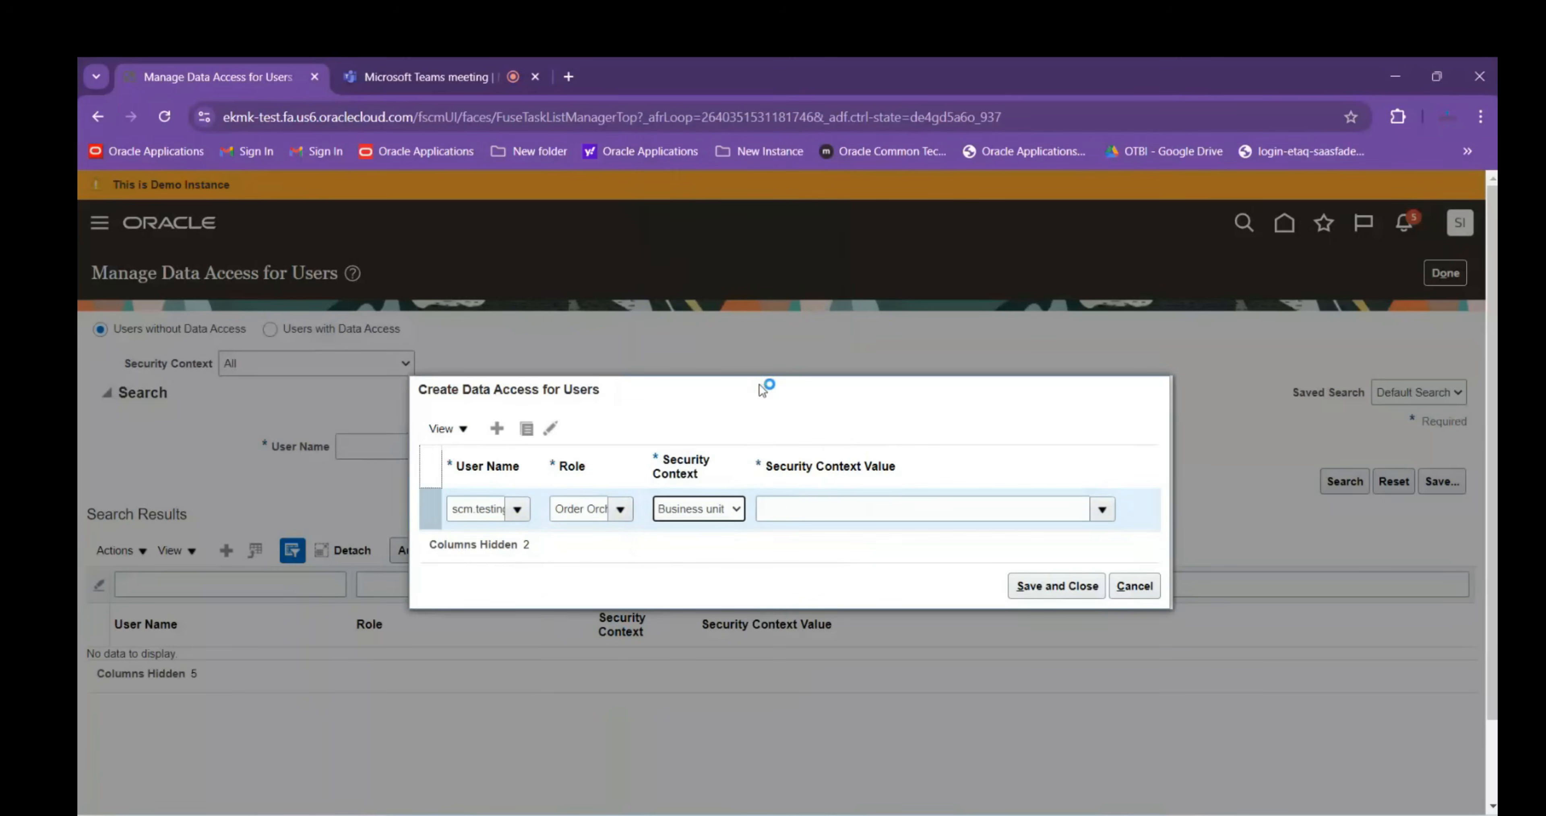
pyautogui.click(809, 508)
pyautogui.write('ABB')
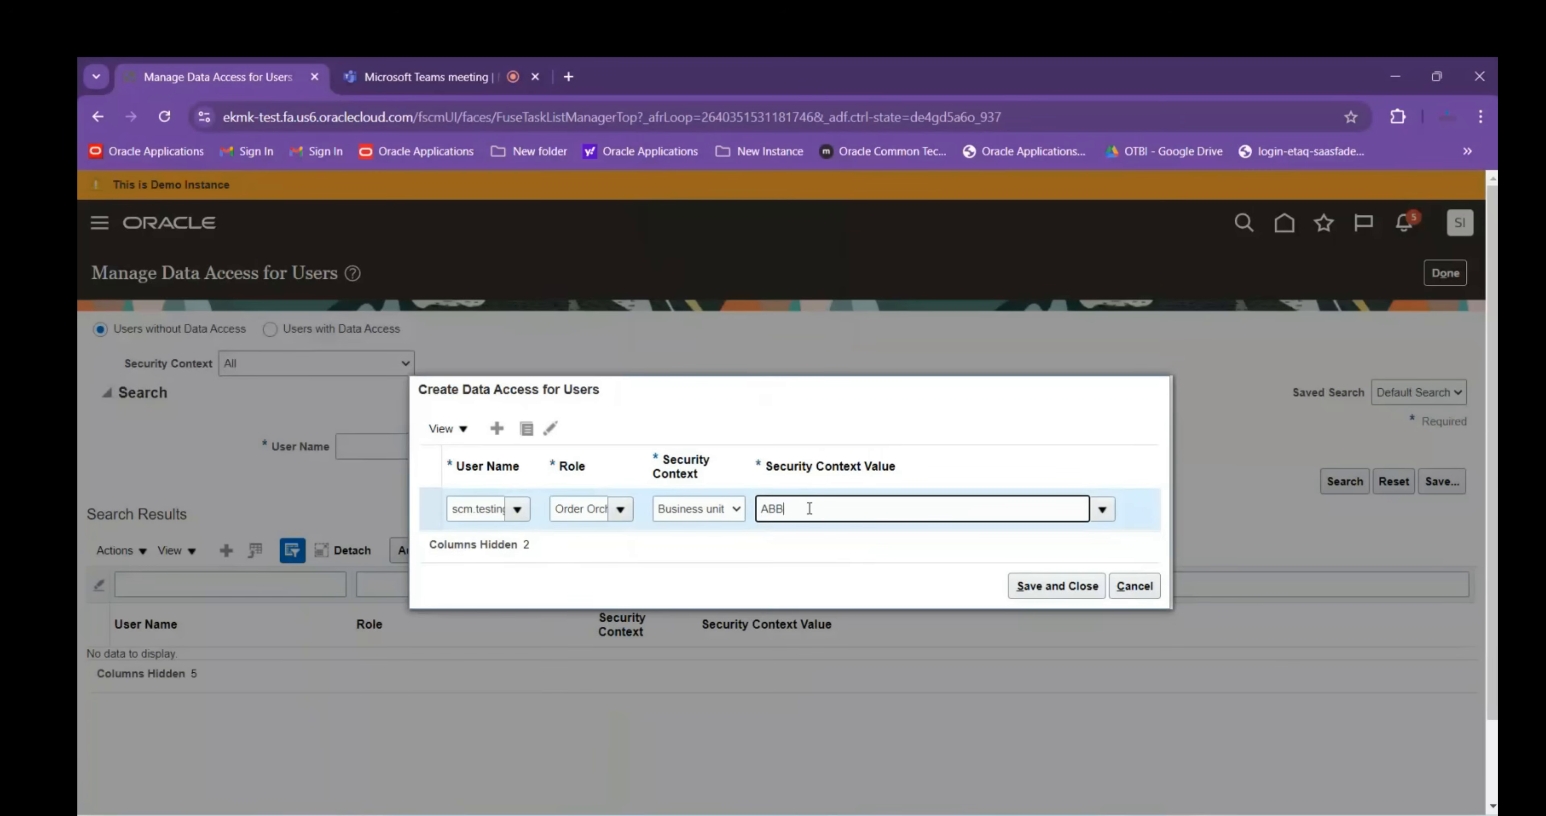
pyautogui.click(807, 540)
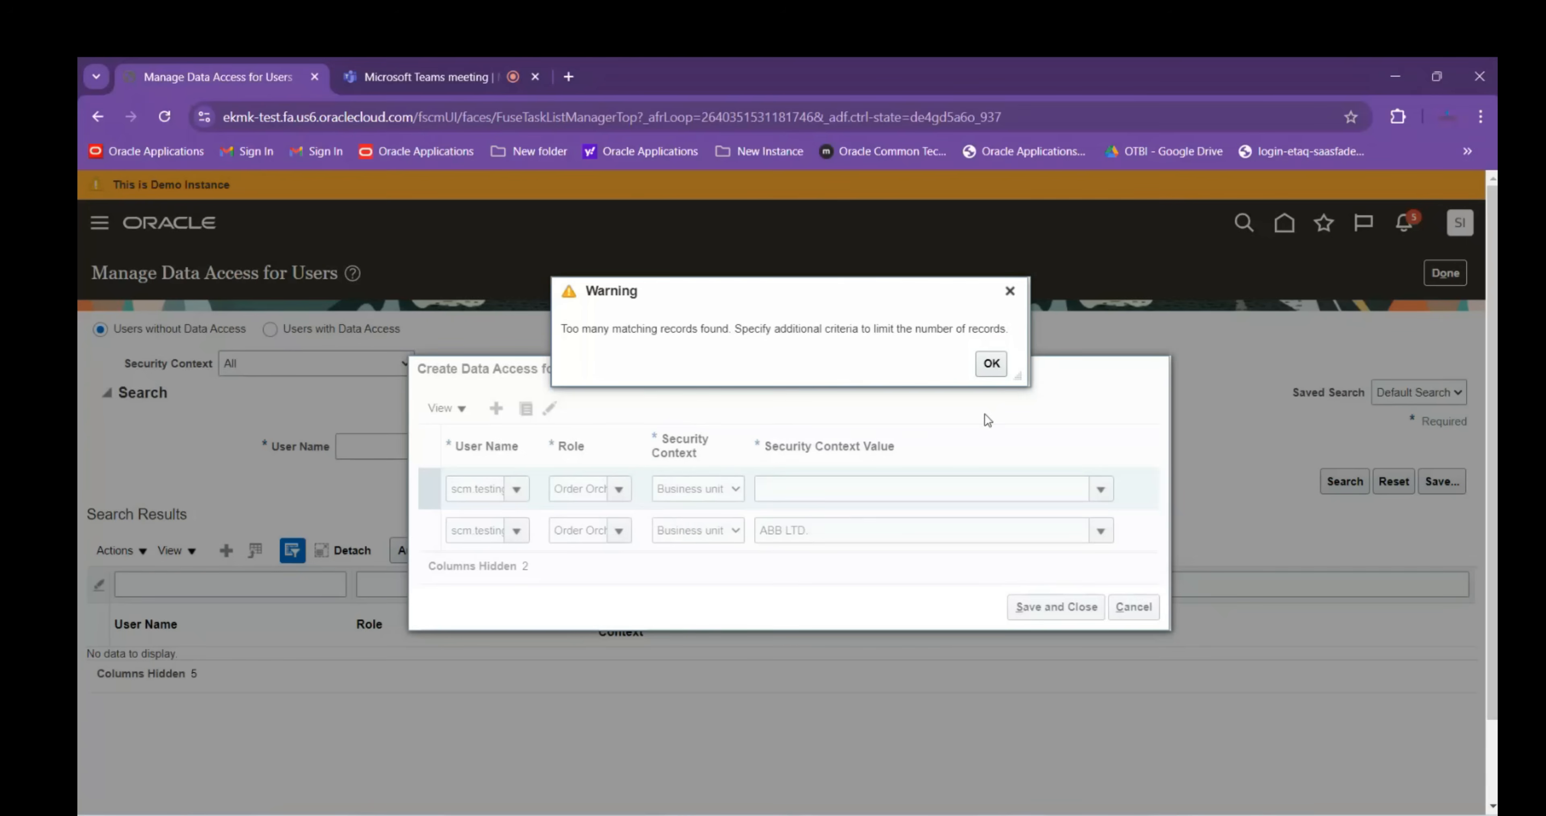
# Fill the blank row's security context value with ABB LTD
pyautogui.click(992, 363)
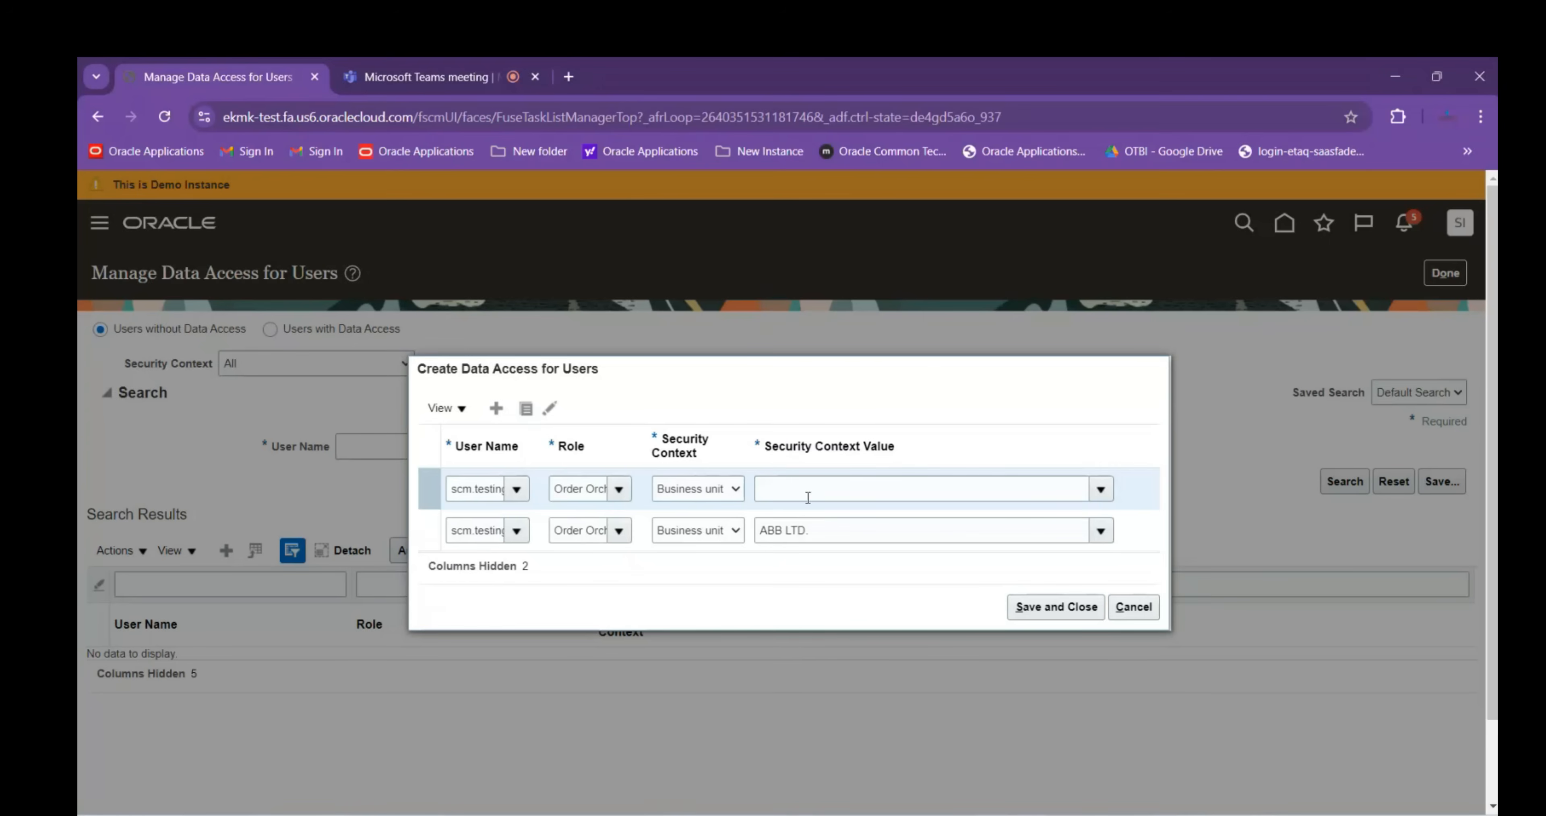
pyautogui.click(816, 489)
pyautogui.write('ABB')
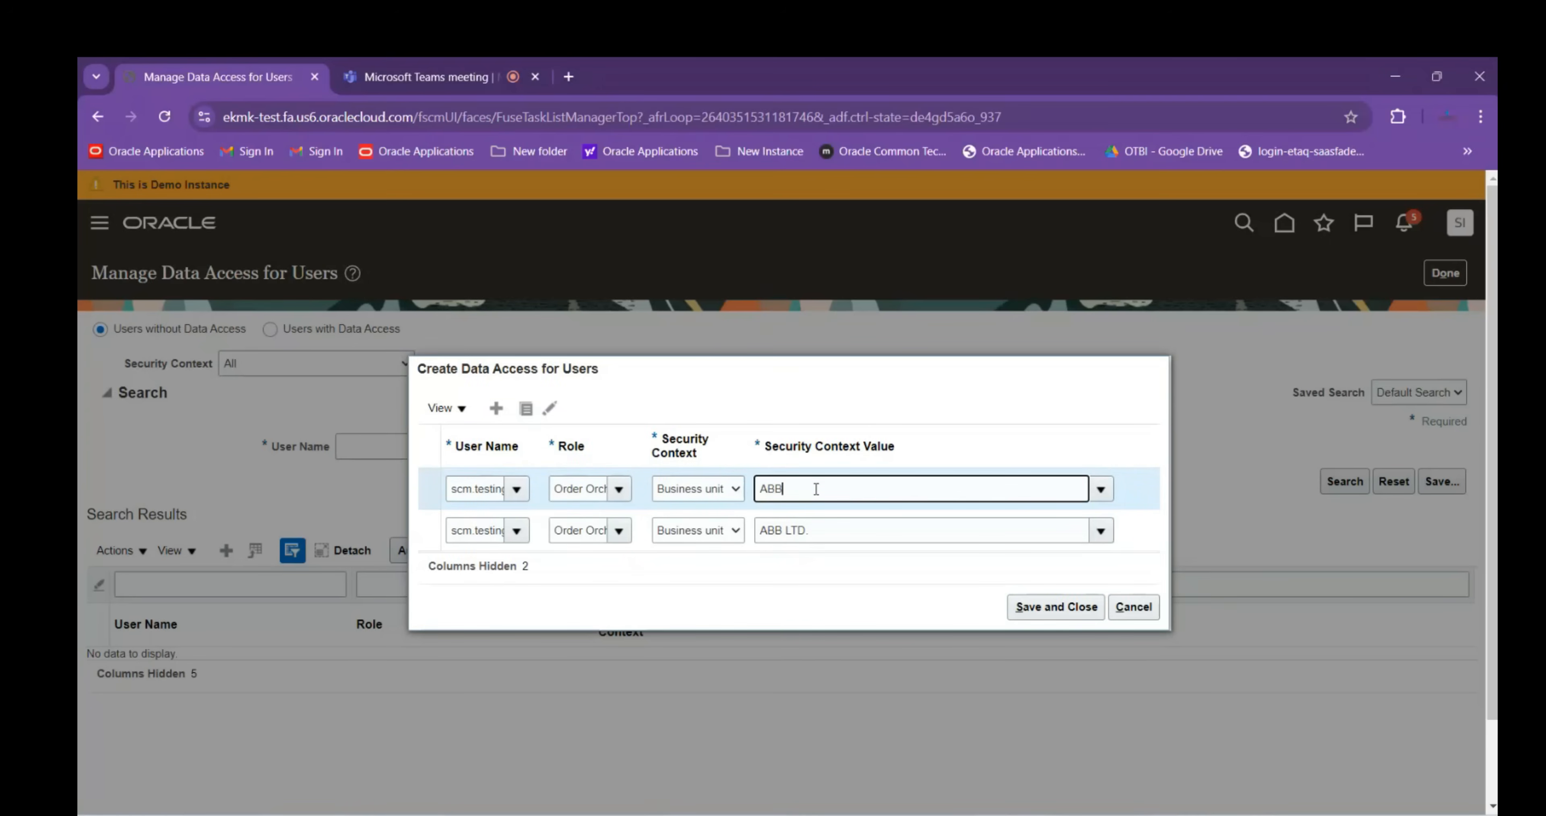
pyautogui.write(' LTD.')
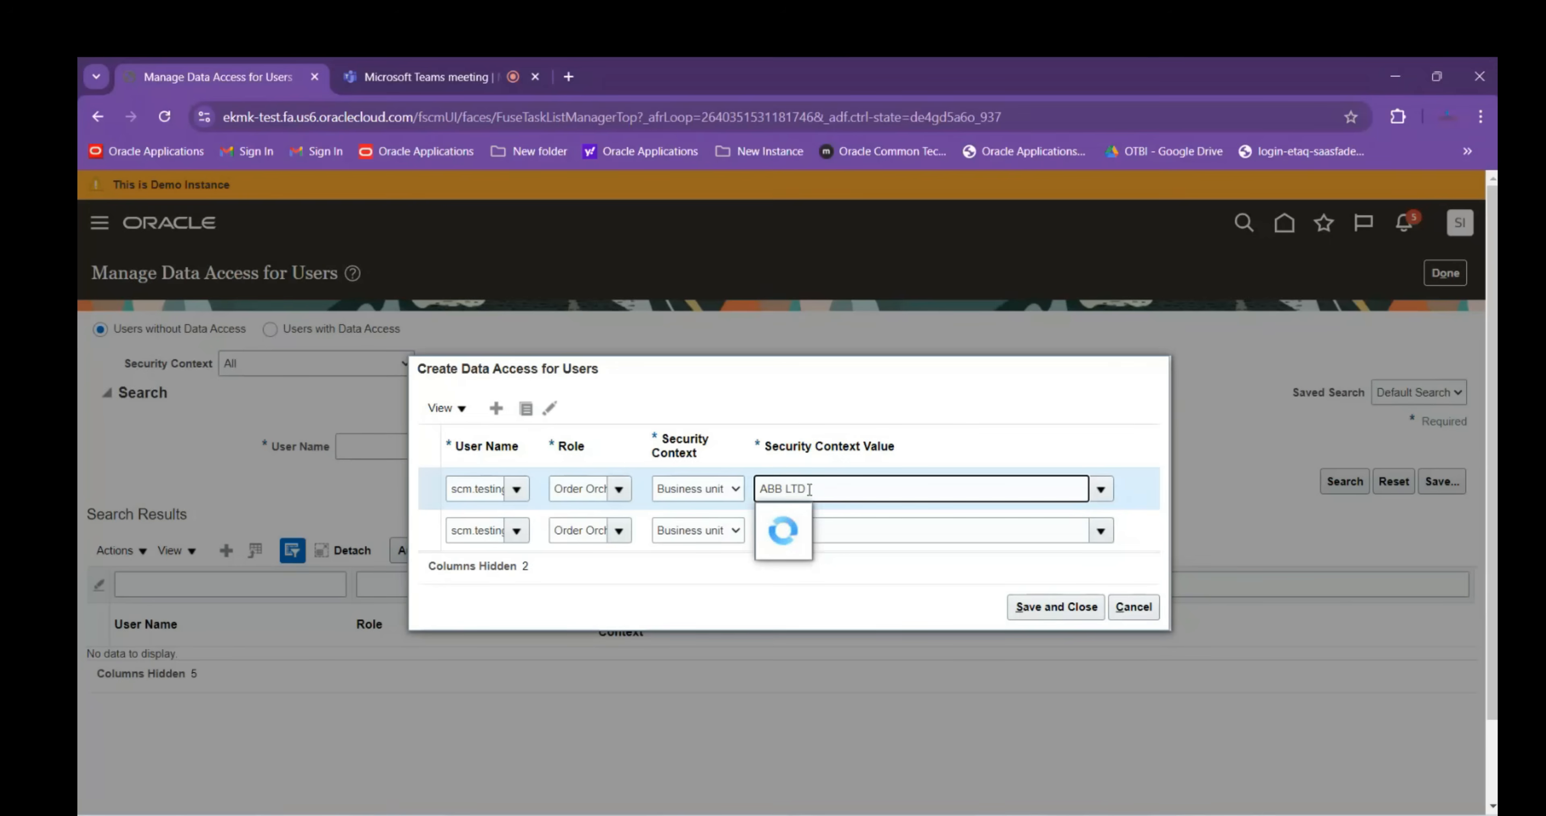
pyautogui.click(807, 520)
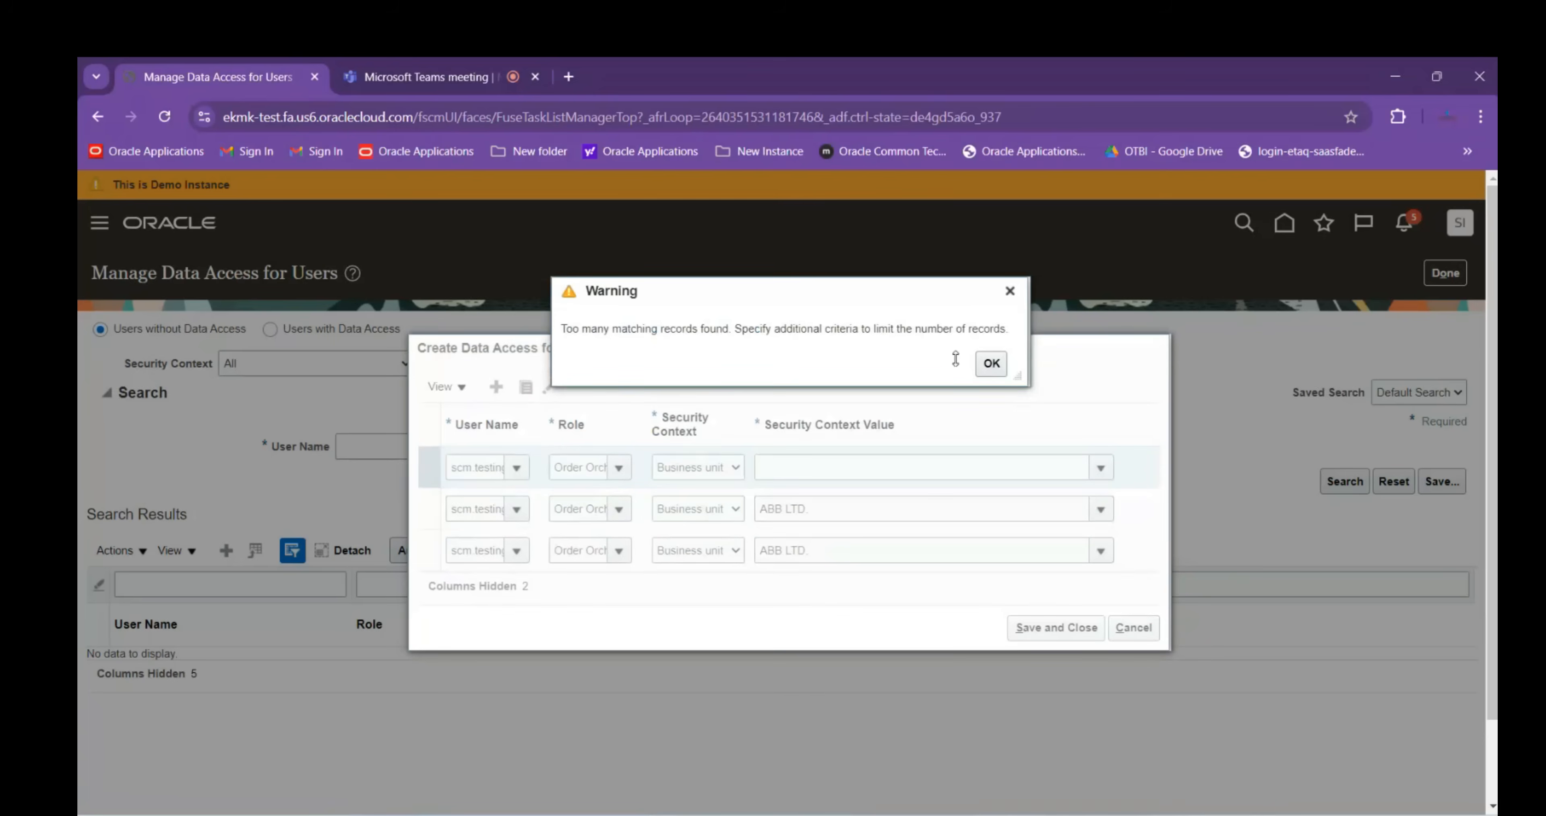
# Set the newest row to Order Promising Manager with Business unit ABB LTD
pyautogui.click(989, 363)
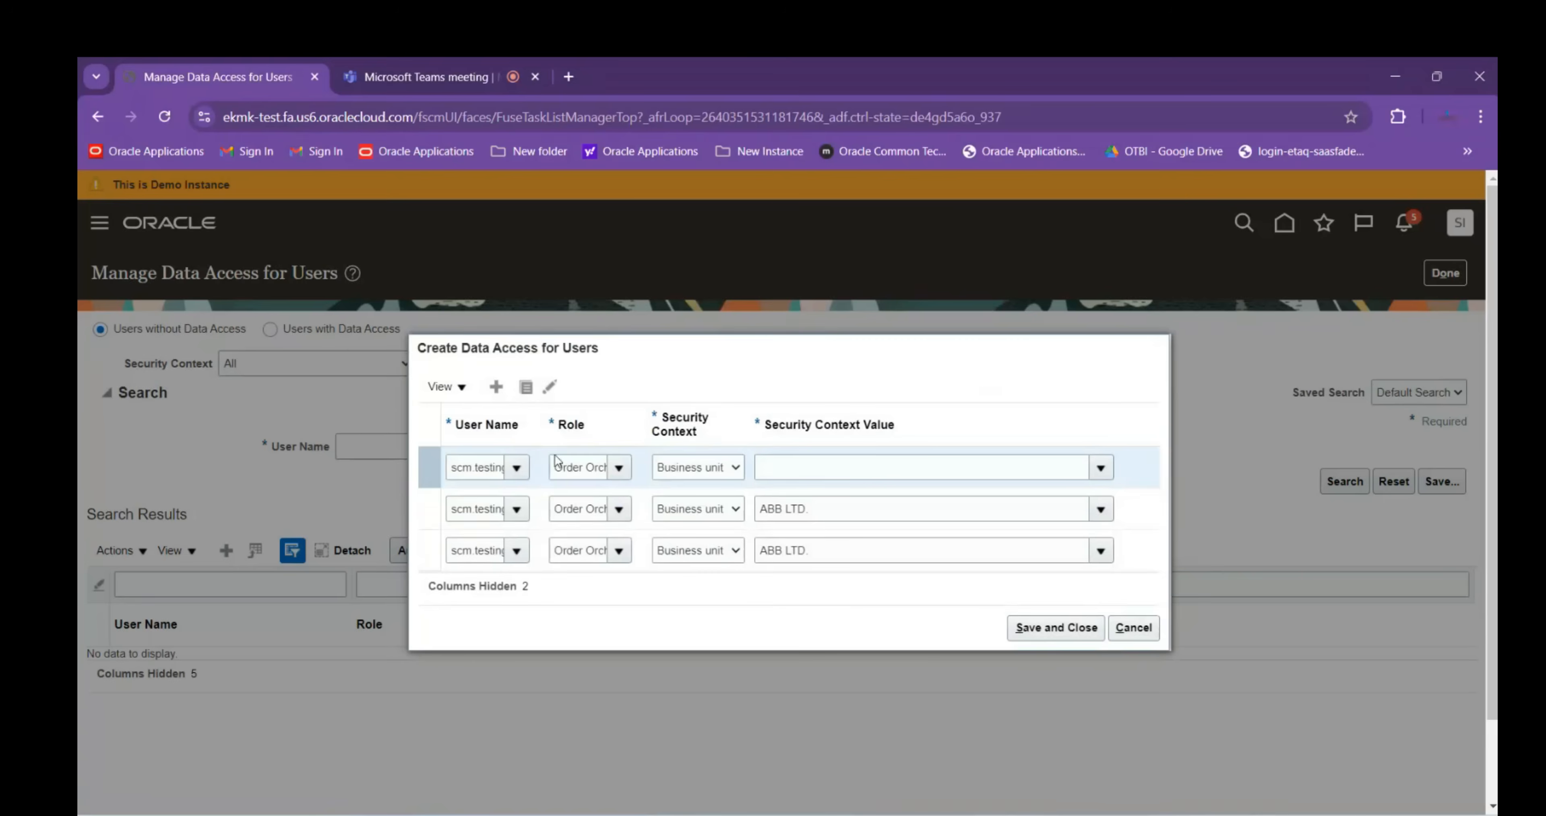
pyautogui.click(580, 463)
pyautogui.hotkey('ctrl', 'a')
pyautogui.write('Order')
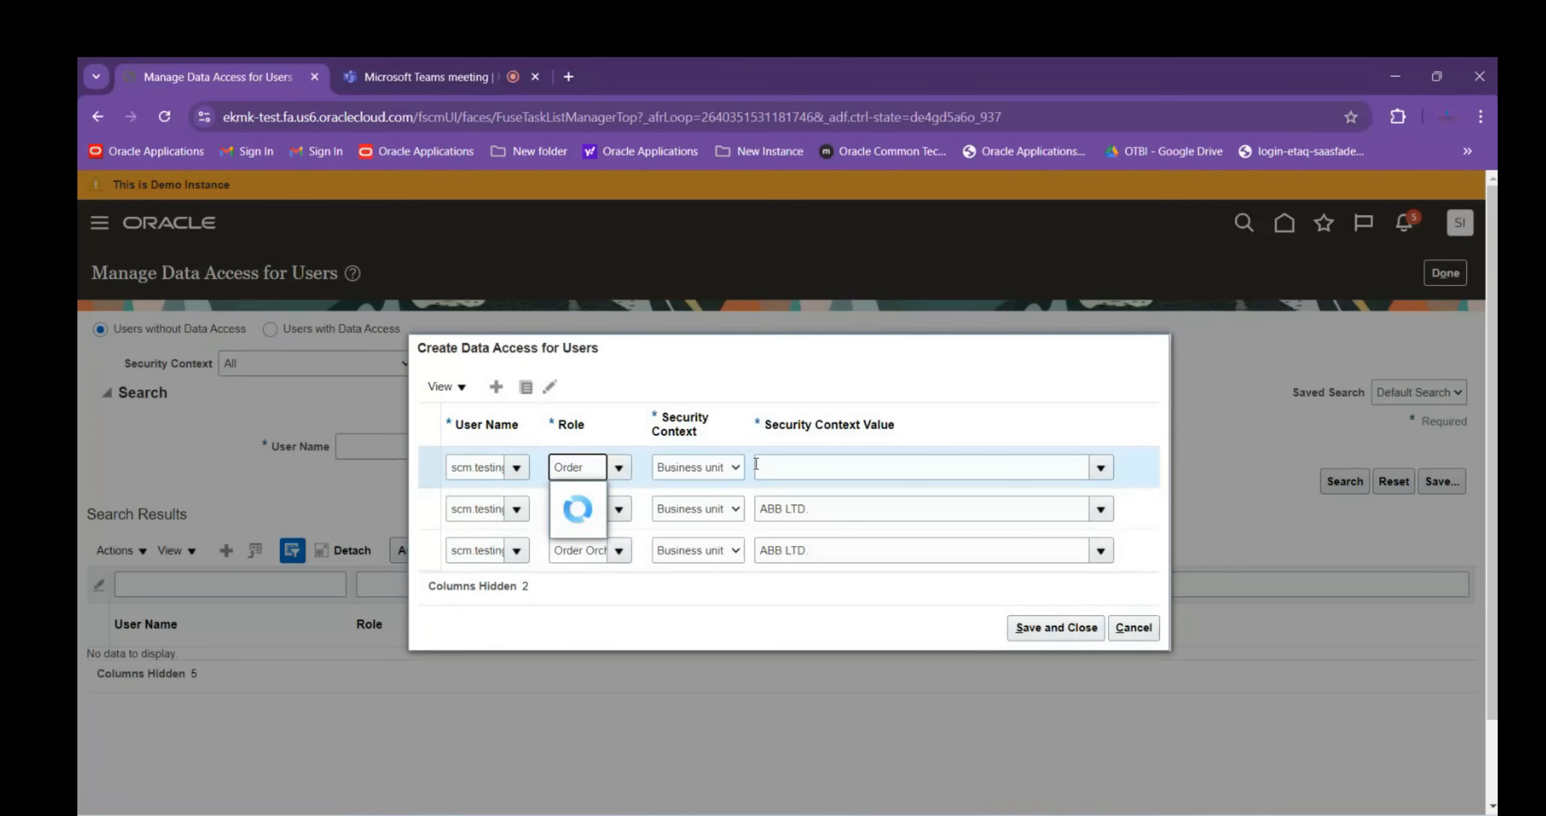
pyautogui.click(629, 618)
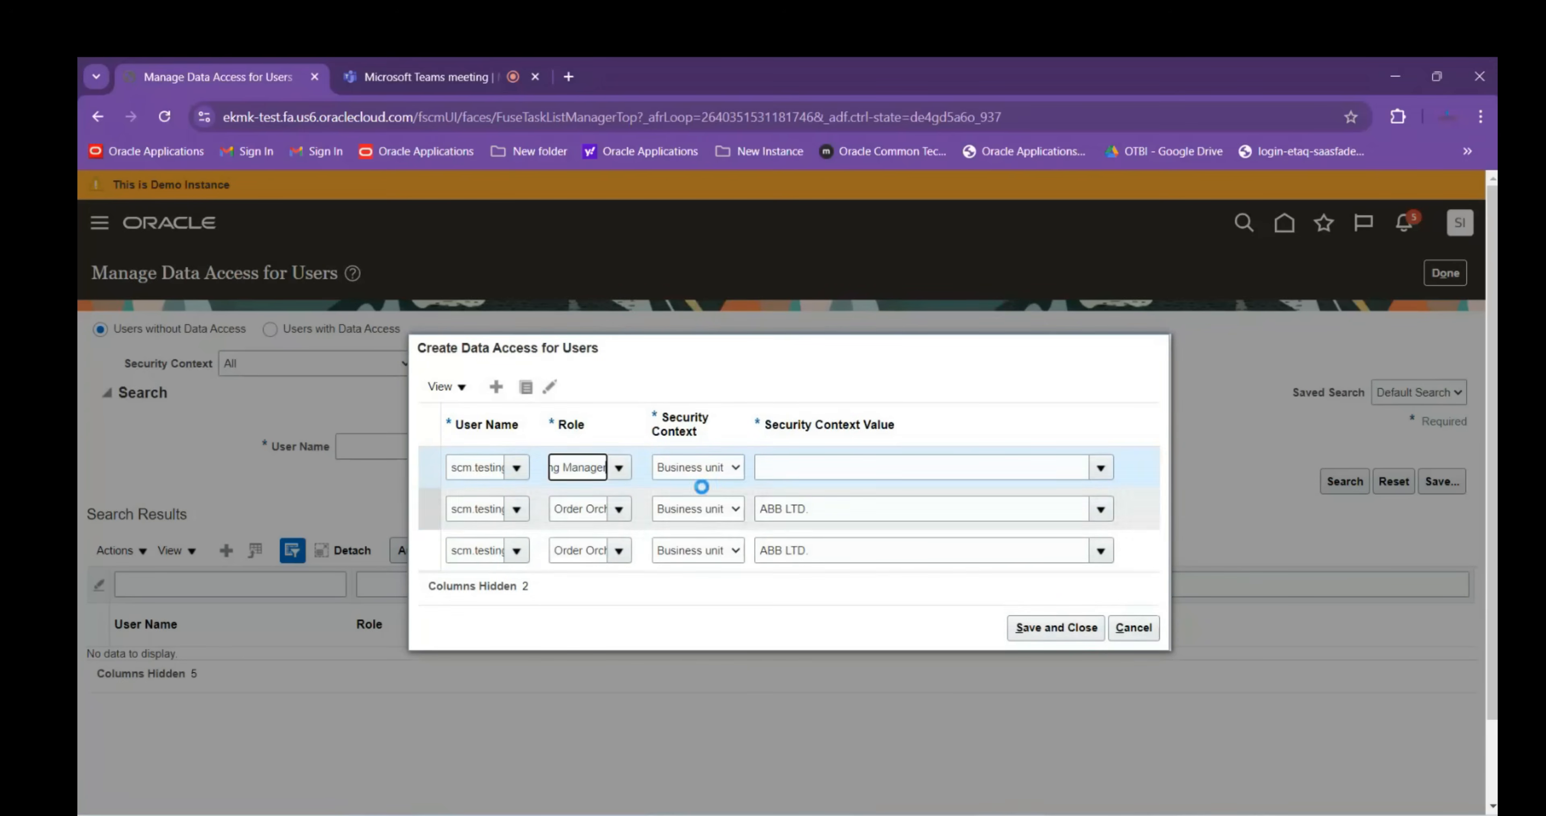
pyautogui.click(708, 470)
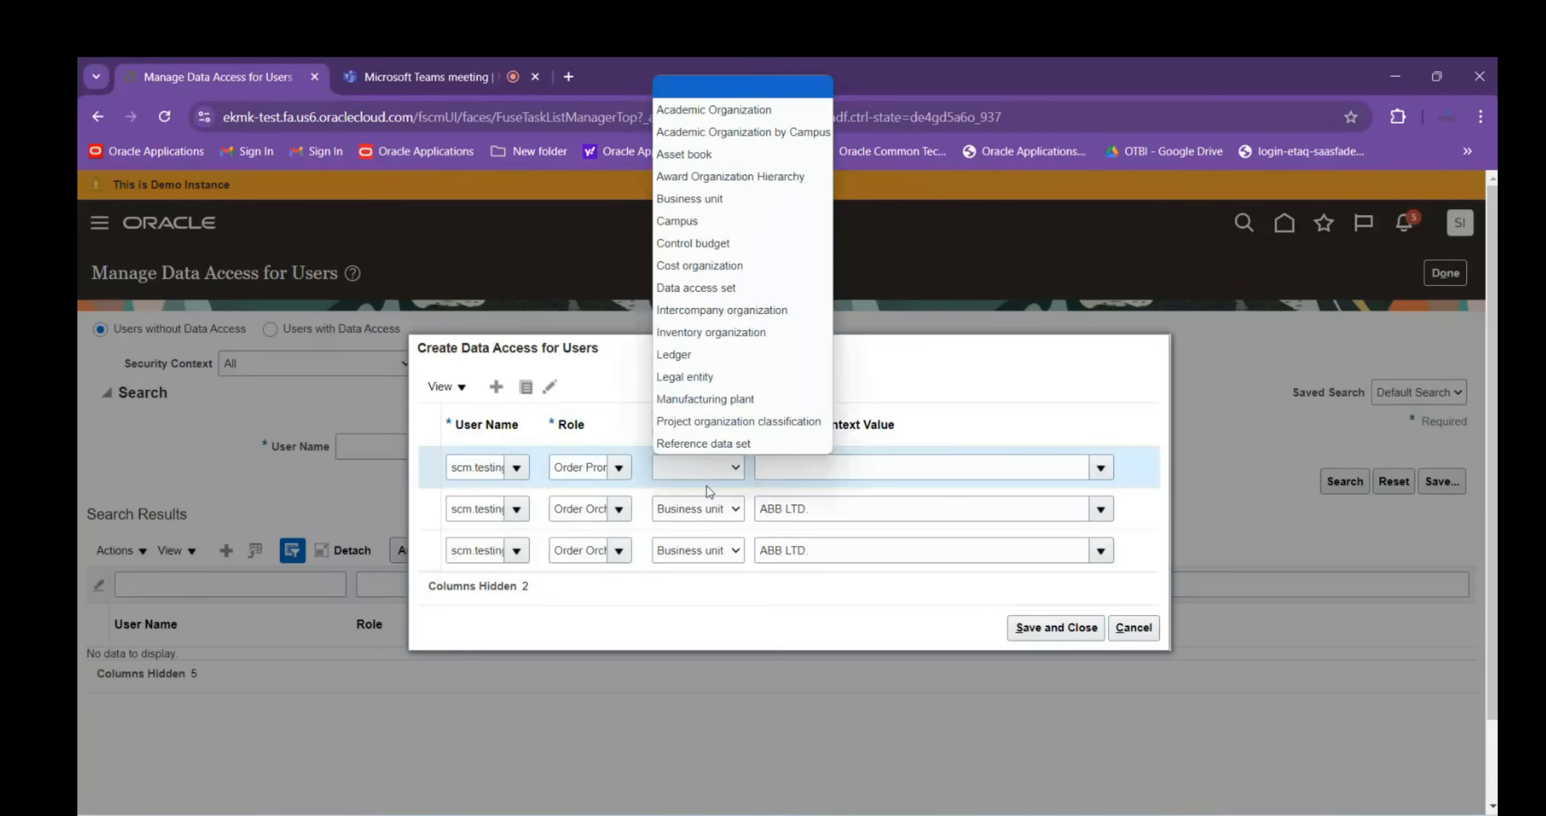
pyautogui.click(689, 200)
pyautogui.click(805, 468)
pyautogui.write('ABB LTD.')
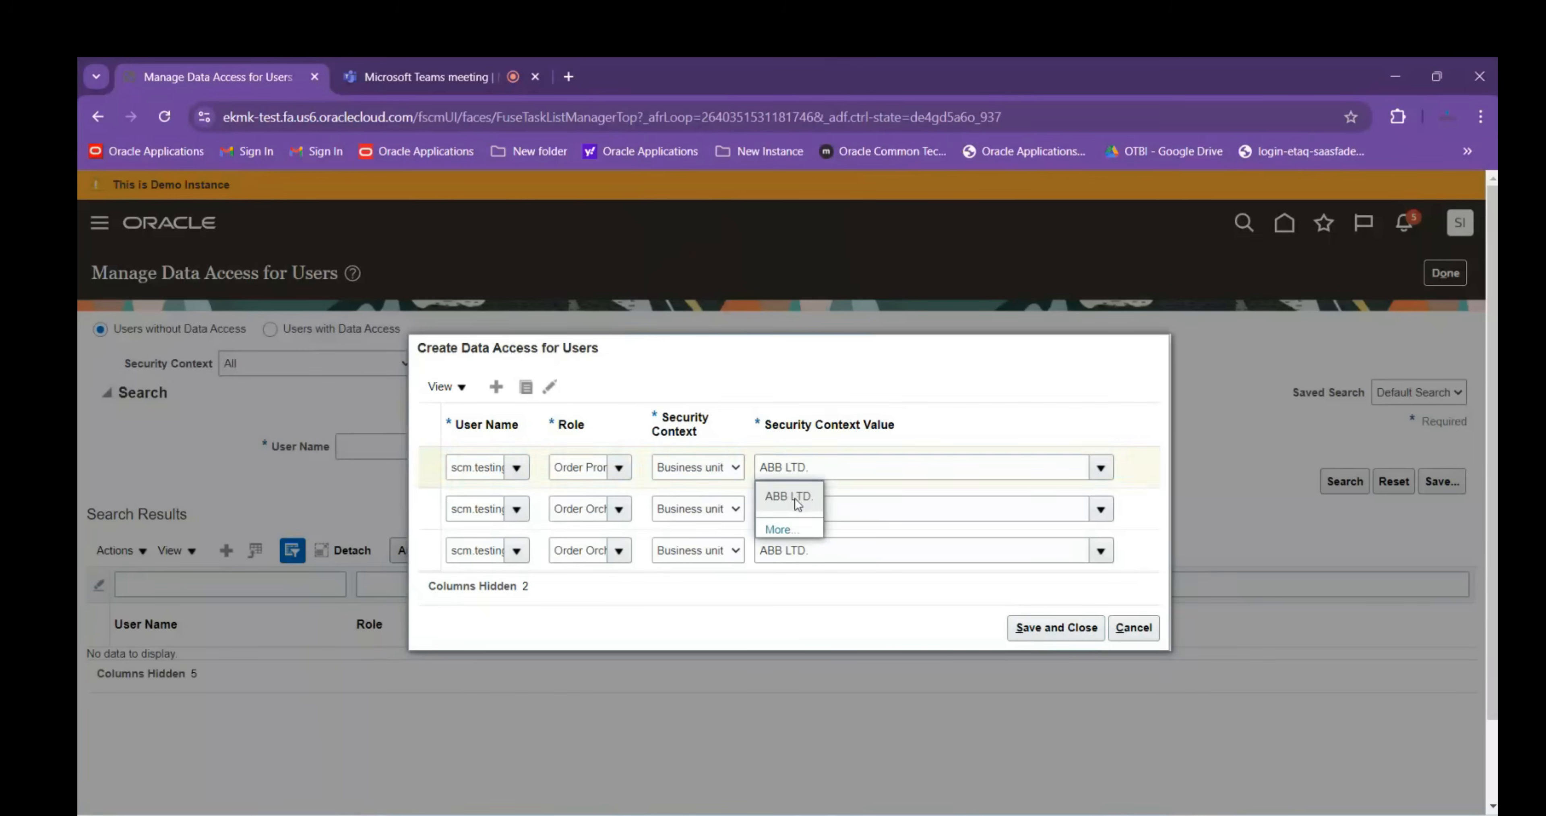
pyautogui.click(783, 494)
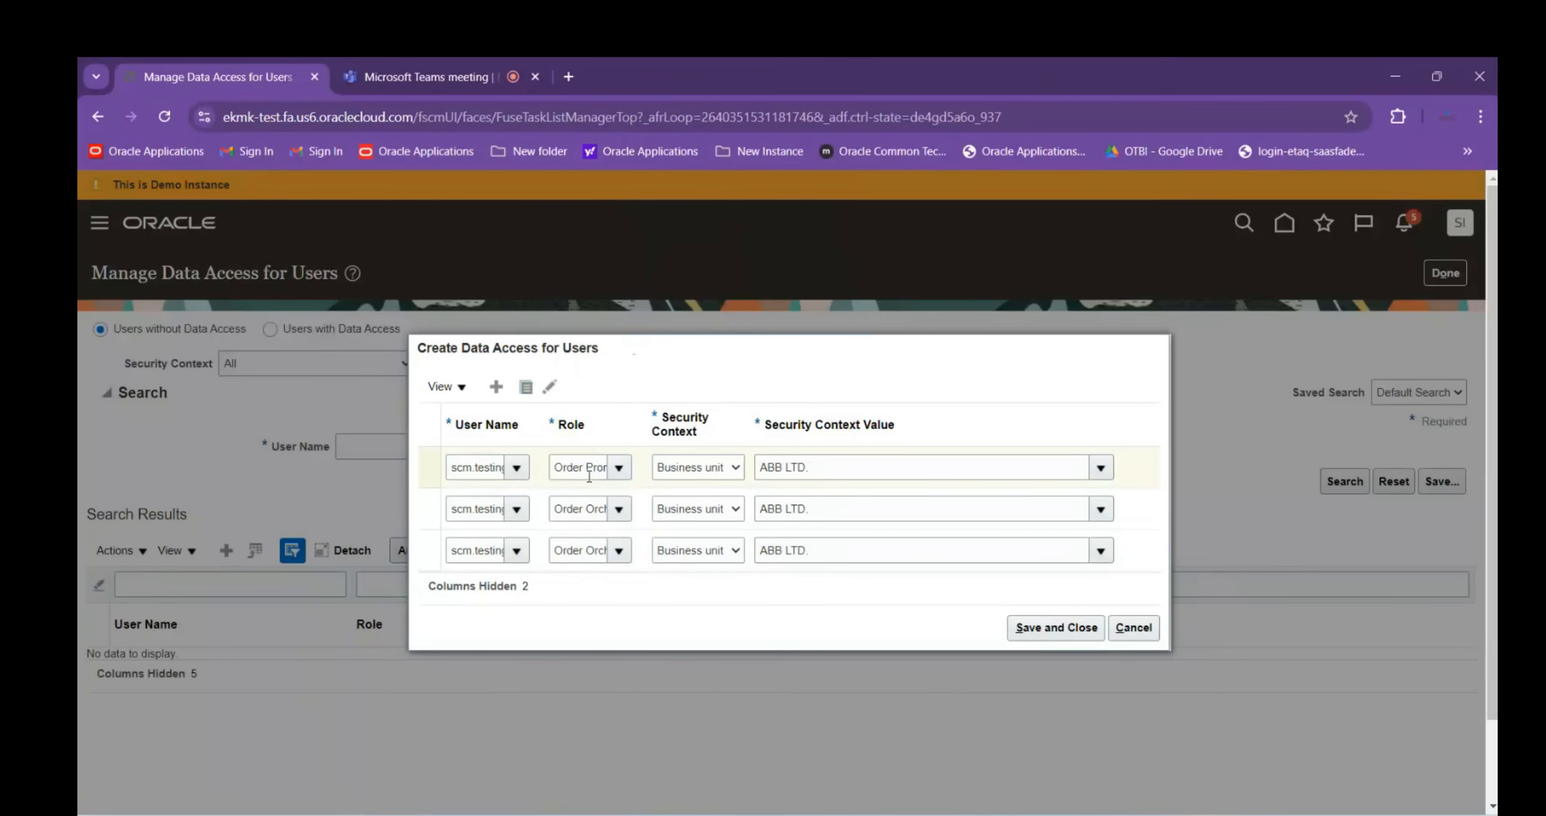
# Change the row's role to Pricing Manager with Business unit context and value ABB LTD
pyautogui.click(992, 363)
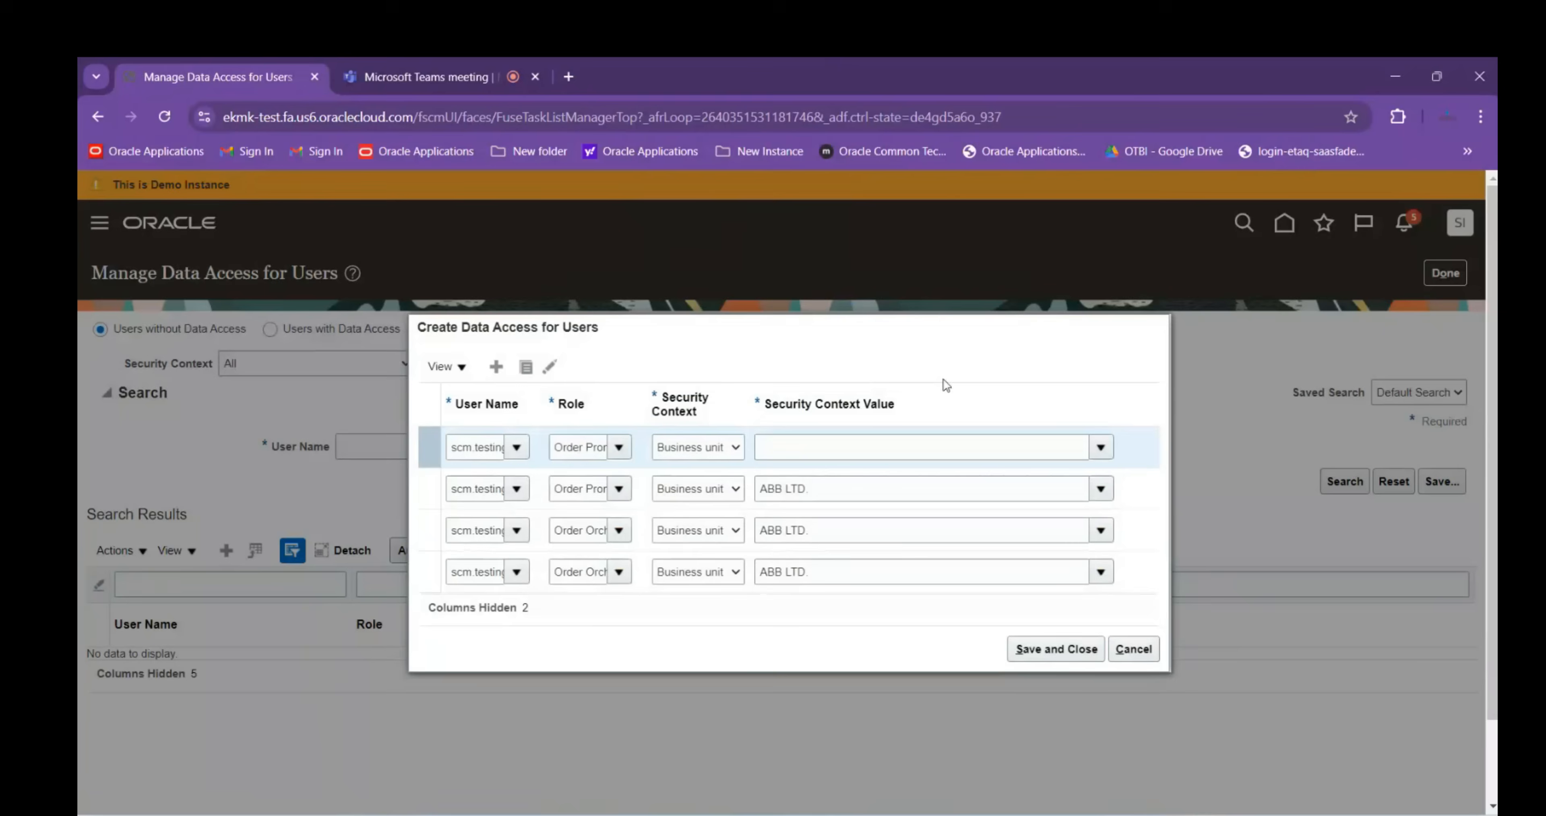
pyautogui.tripleClick(552, 447)
pyautogui.write('Pr')
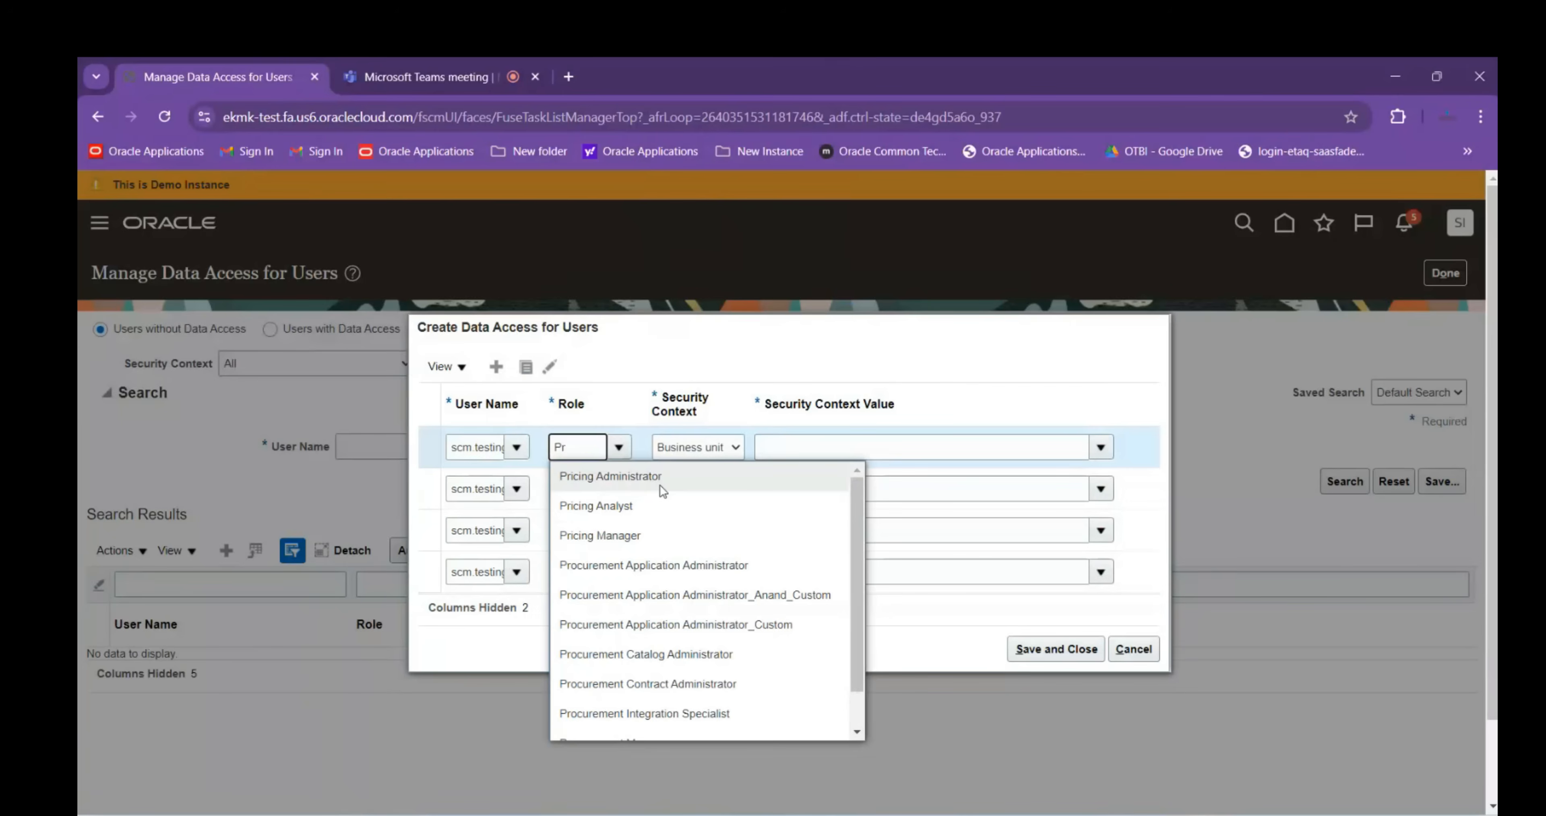
pyautogui.click(605, 536)
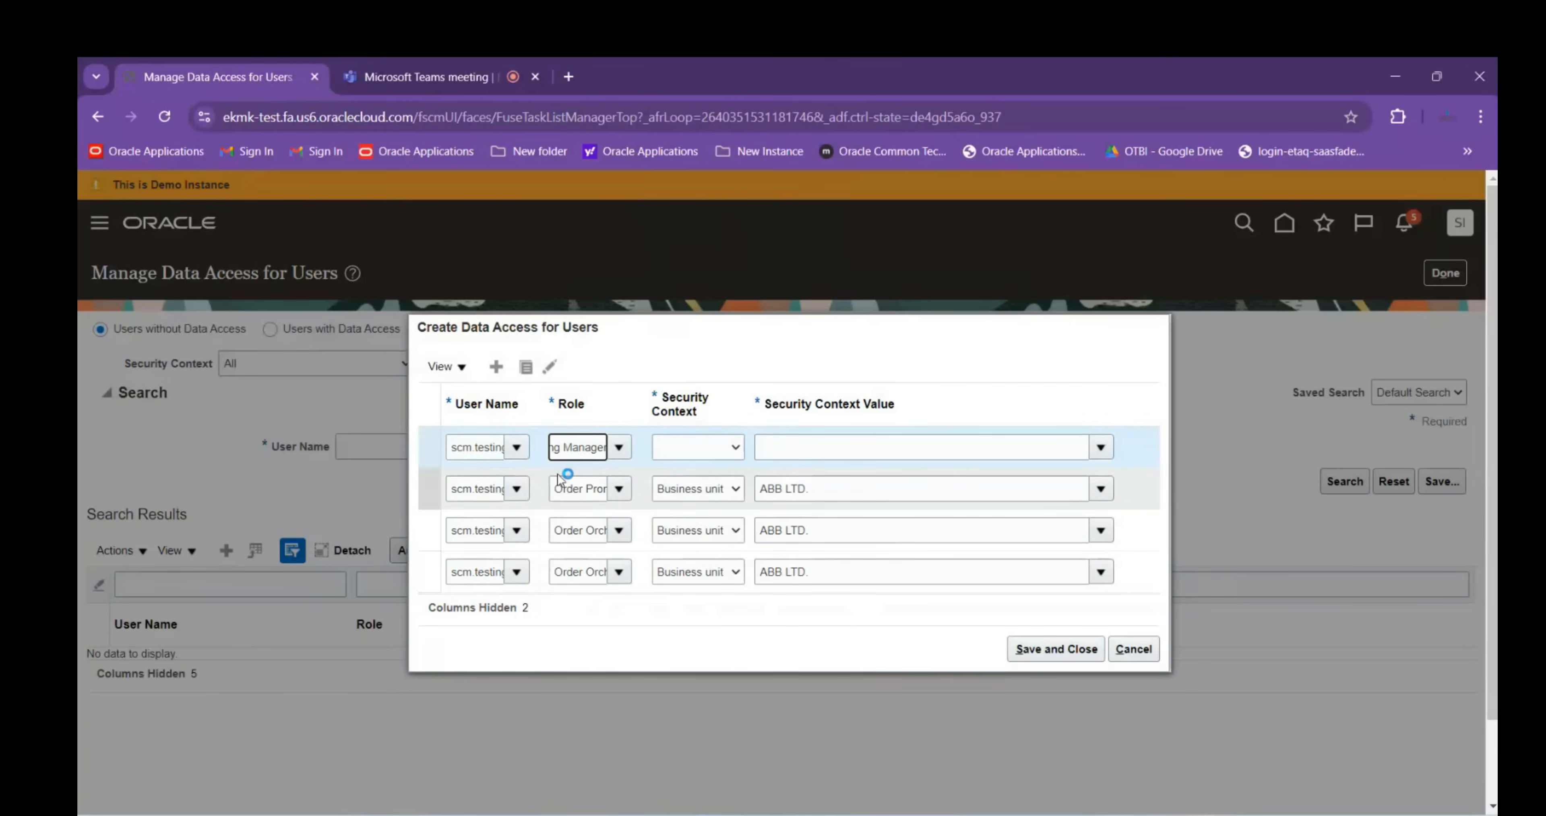
pyautogui.click(701, 450)
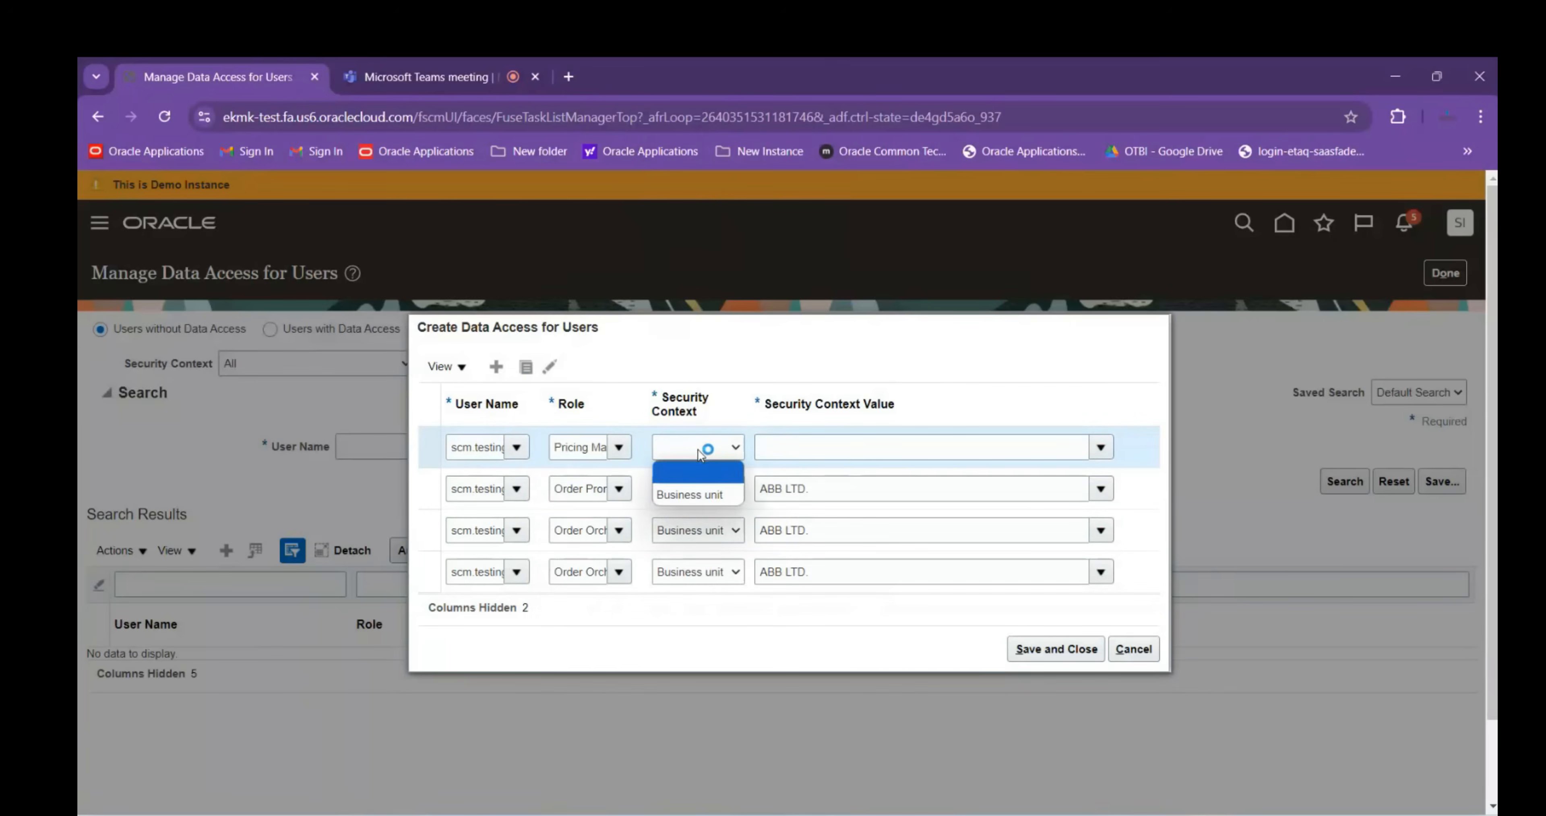
pyautogui.click(692, 495)
pyautogui.click(807, 449)
pyautogui.write('ABB LTD.')
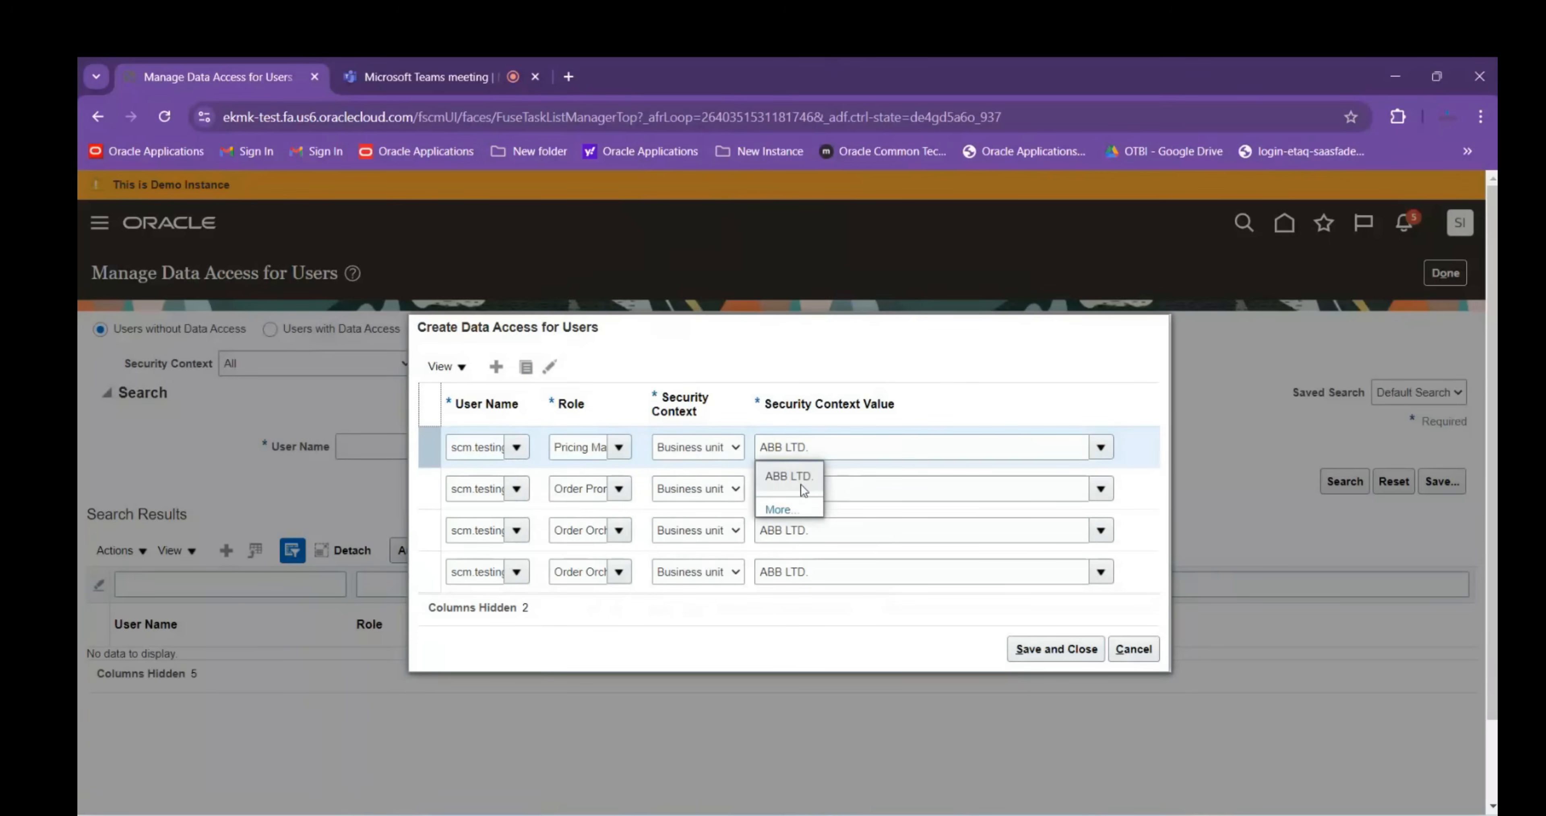
pyautogui.click(786, 478)
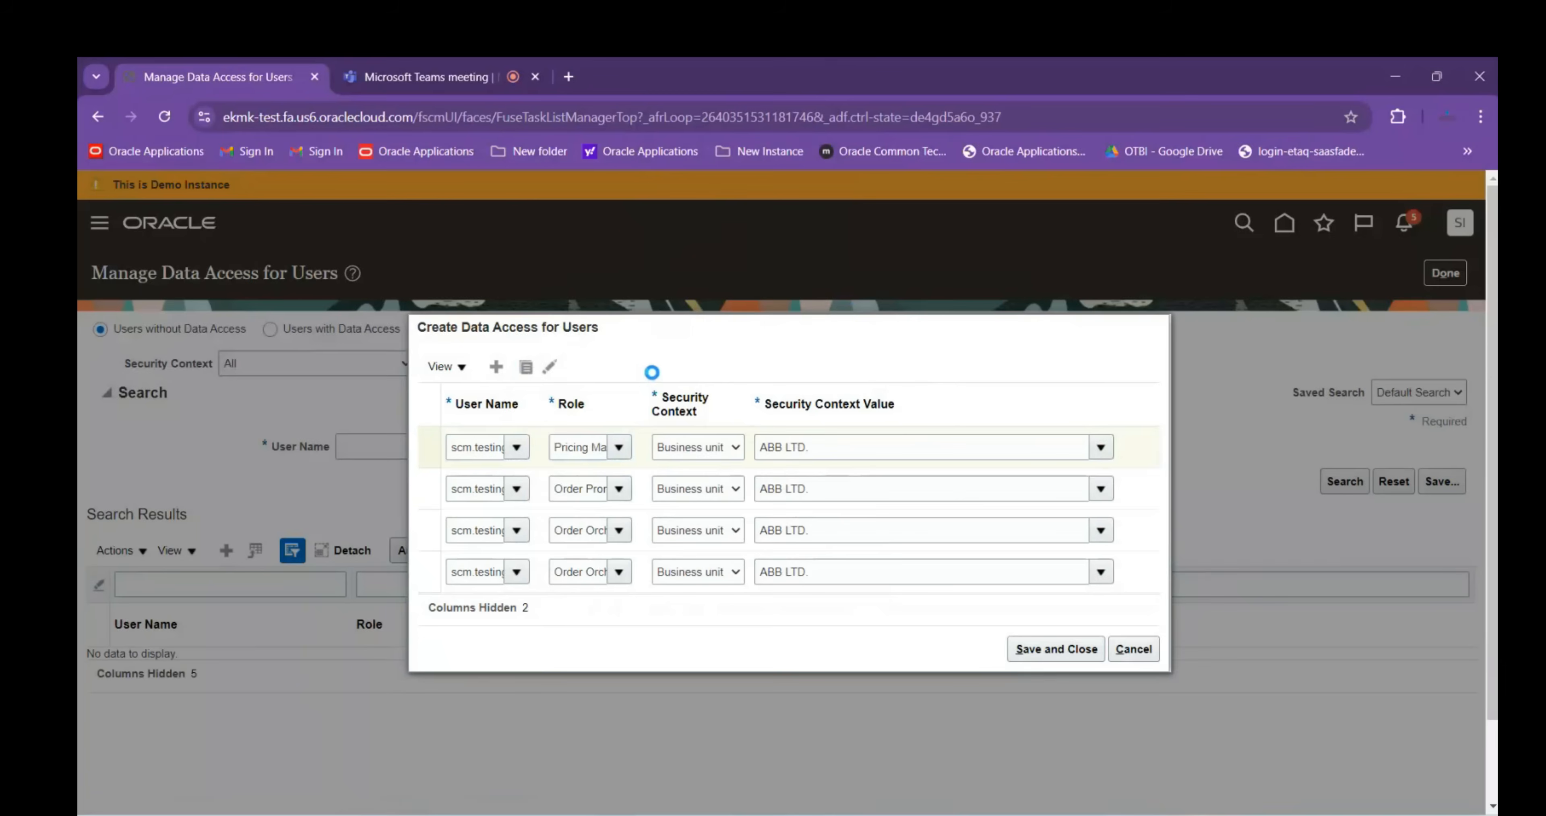
# Set the copied row to Pricing Administrator with Business unit ABB LTD., and attempt Save and Close
pyautogui.click(991, 362)
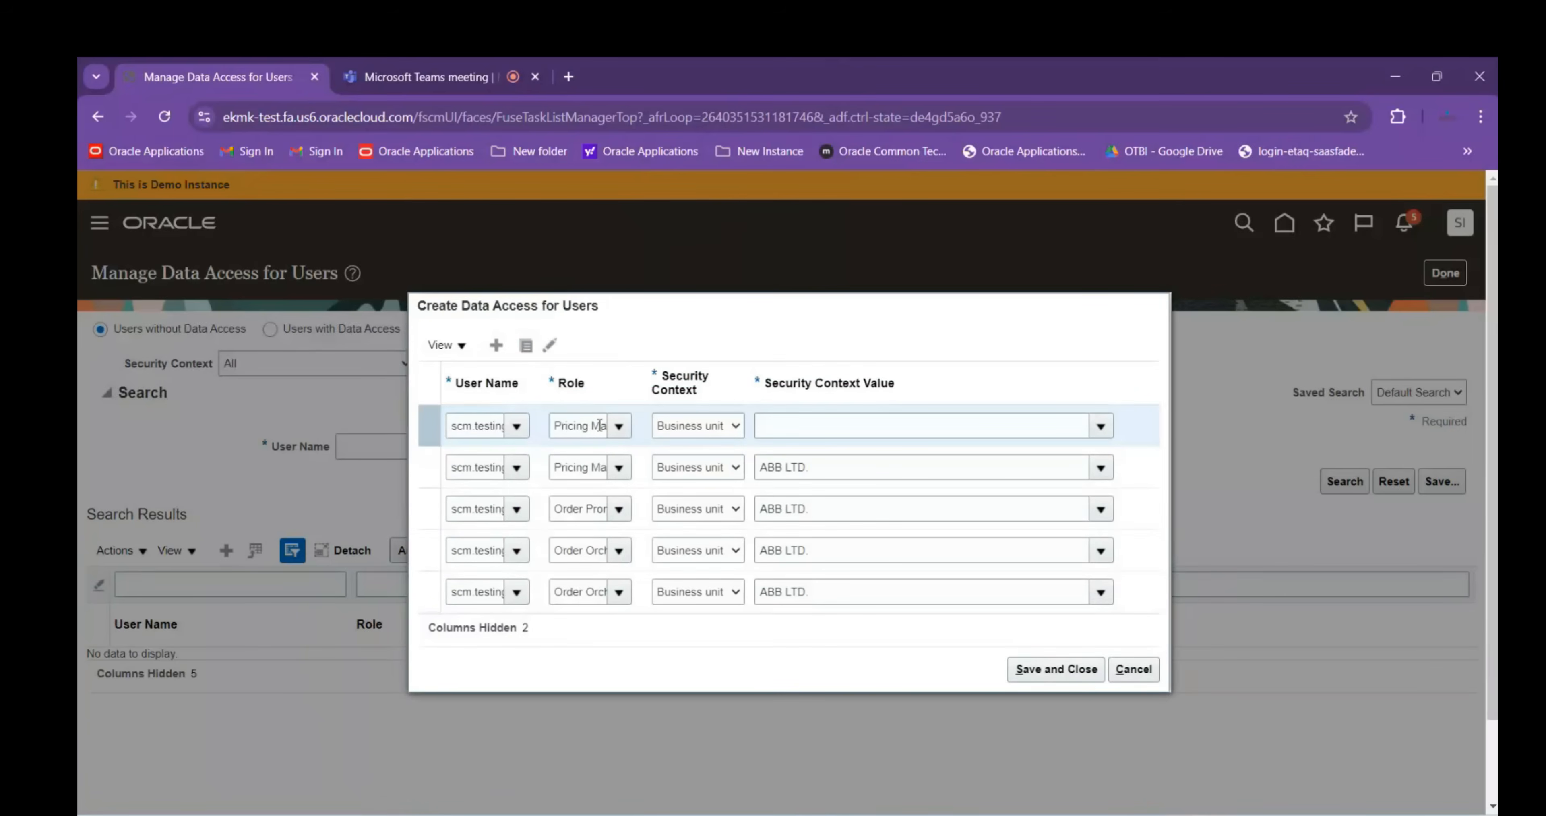
pyautogui.moveTo(592, 426); pyautogui.dragTo(736, 428)
pyautogui.press('BackSpace')
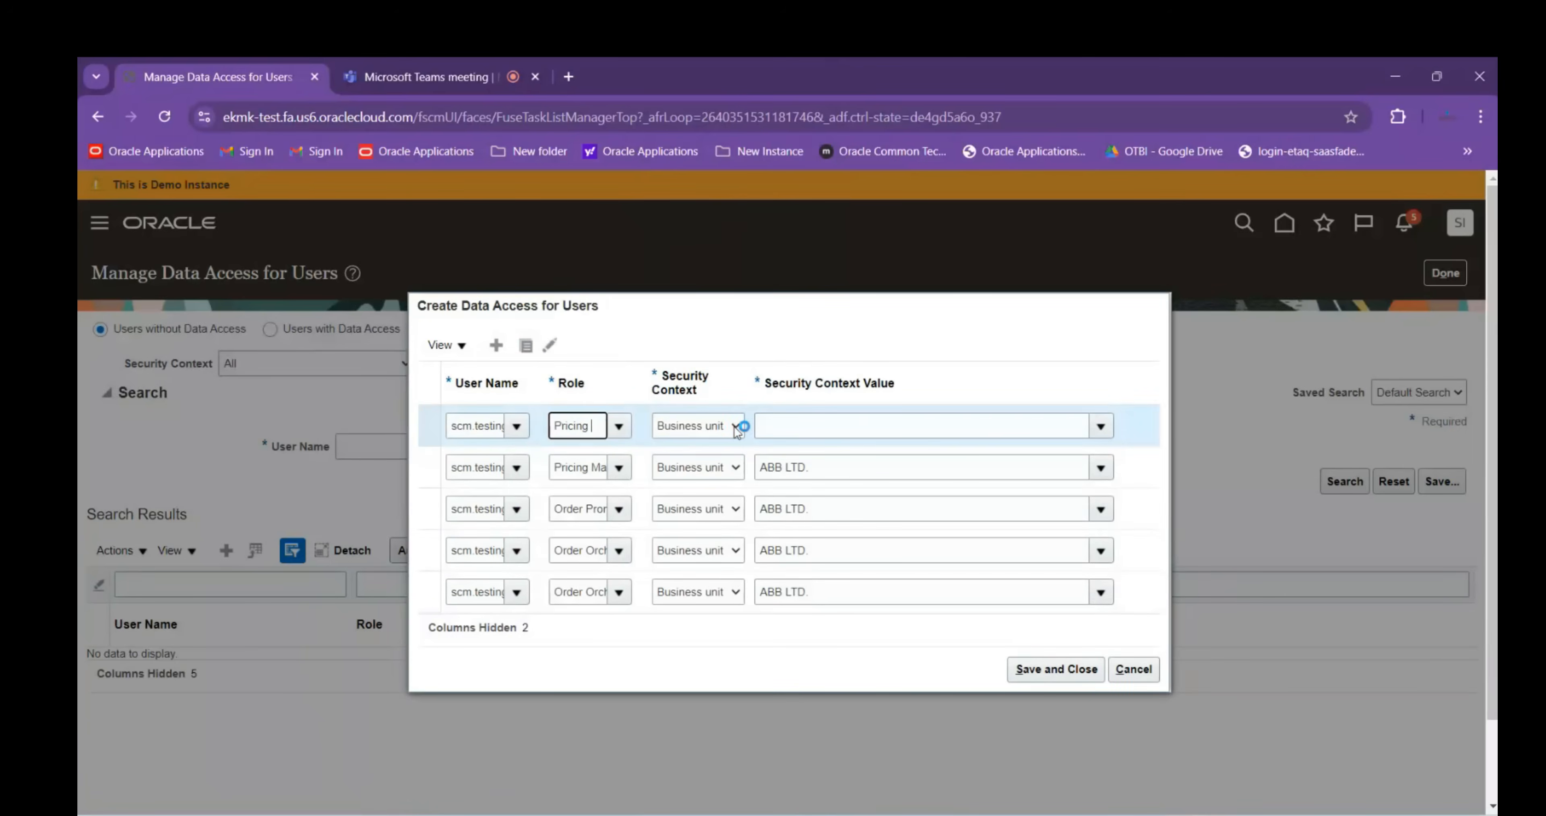
pyautogui.press('Down')
pyautogui.press('Return')
pyautogui.click(716, 428)
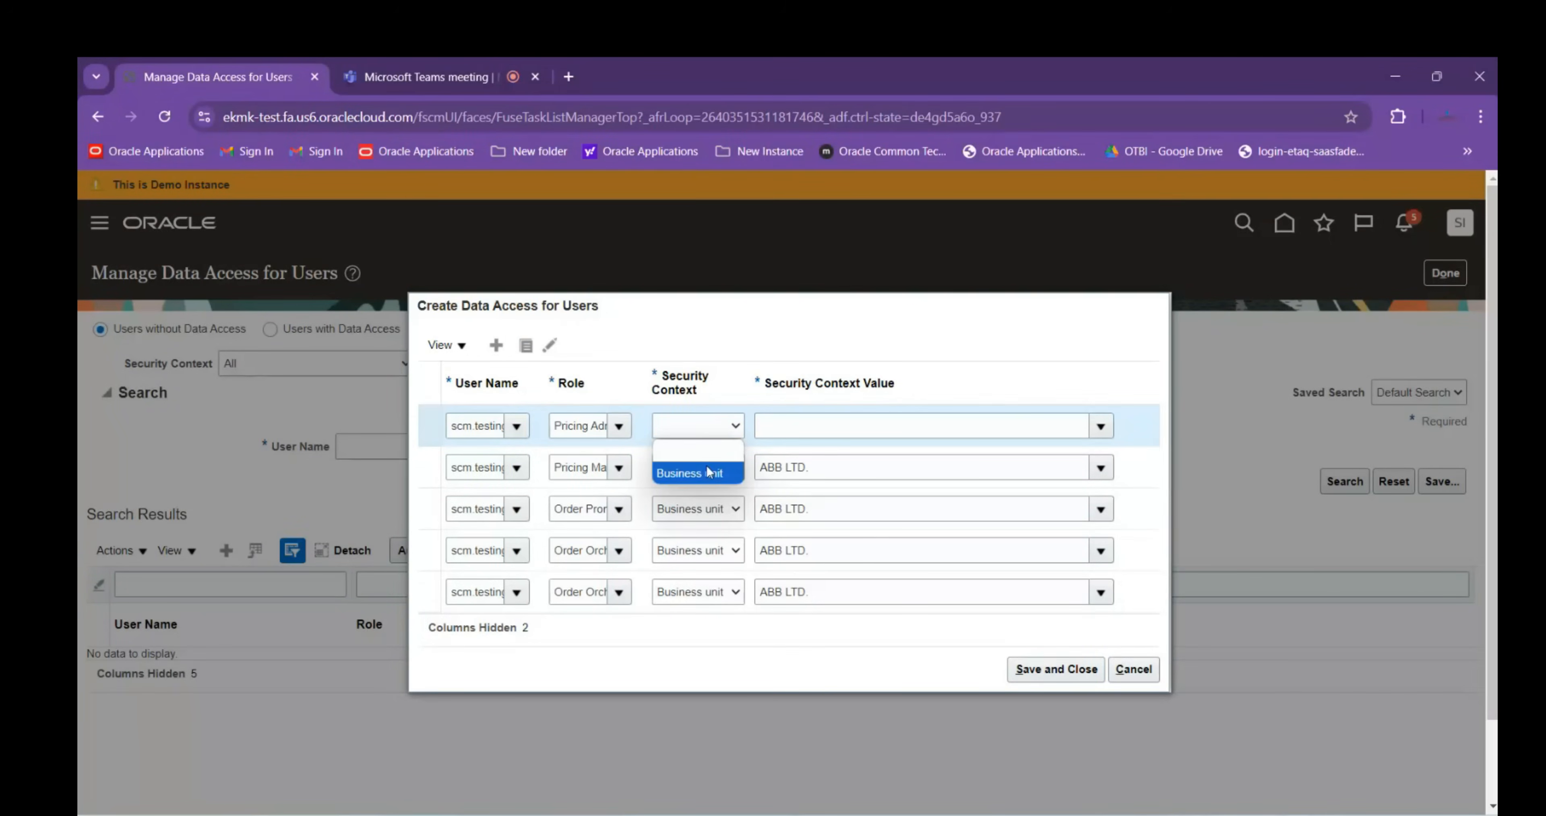
pyautogui.click(690, 473)
pyautogui.click(798, 428)
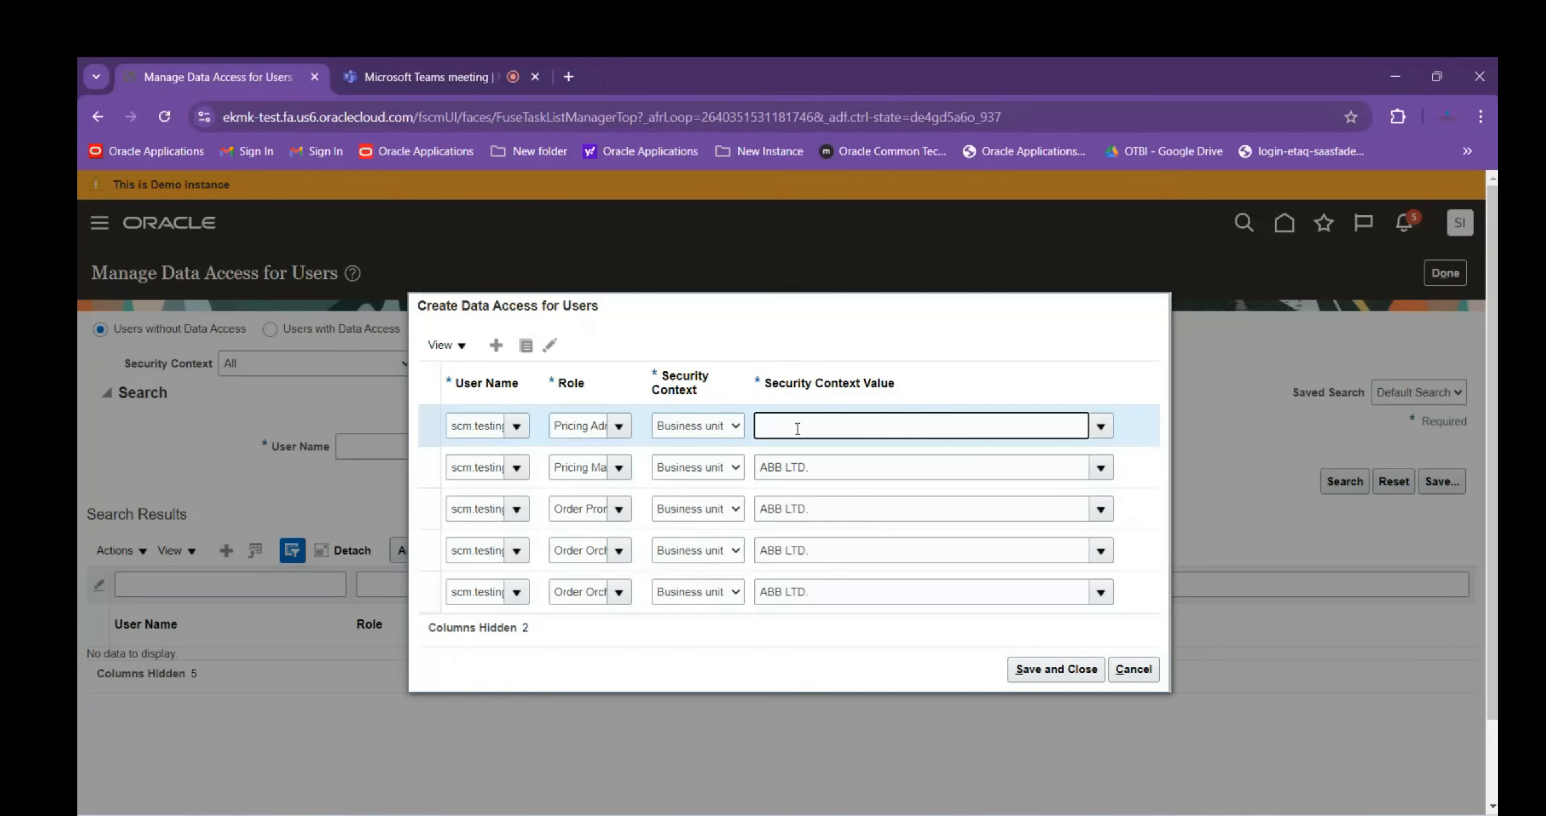
pyautogui.write('ABB')
pyautogui.click(796, 446)
pyautogui.click(1080, 672)
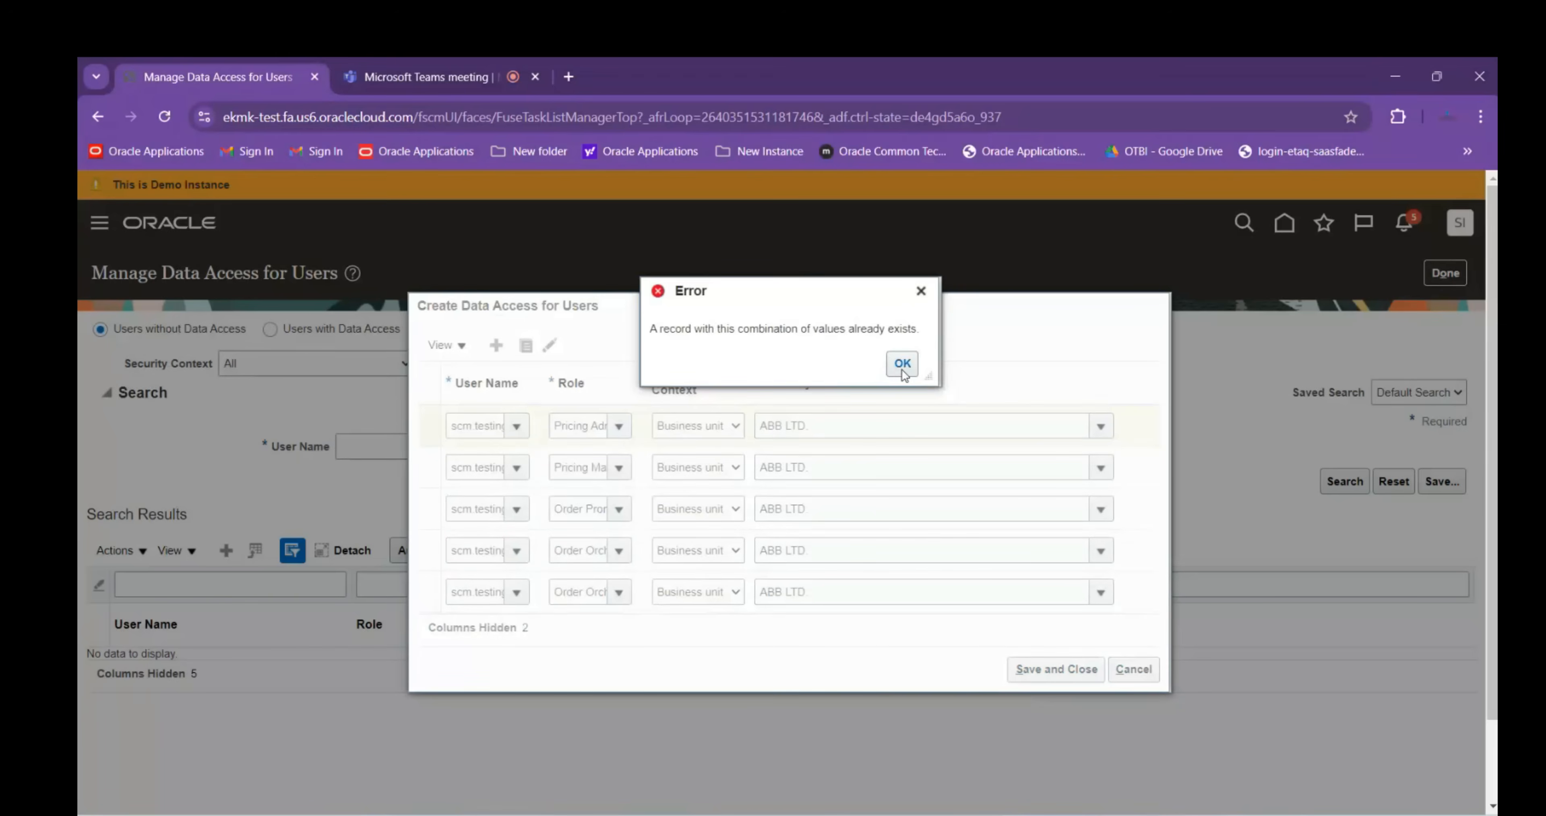
# Remove the new Pricing Administrator row and retry saving, which still reports a duplicate
pyautogui.click(903, 364)
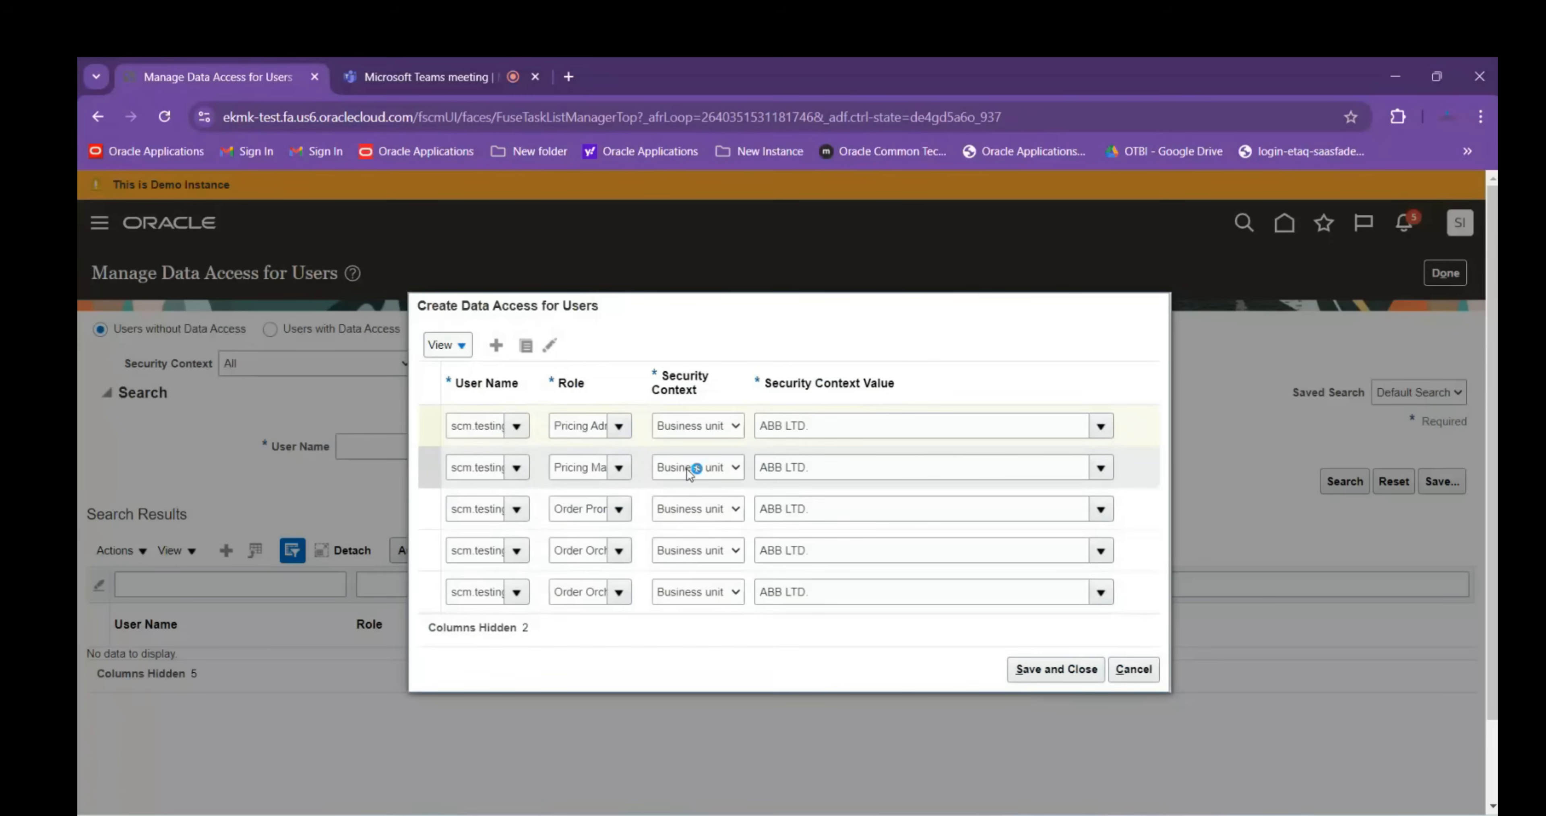
pyautogui.click(552, 347)
pyautogui.click(1030, 660)
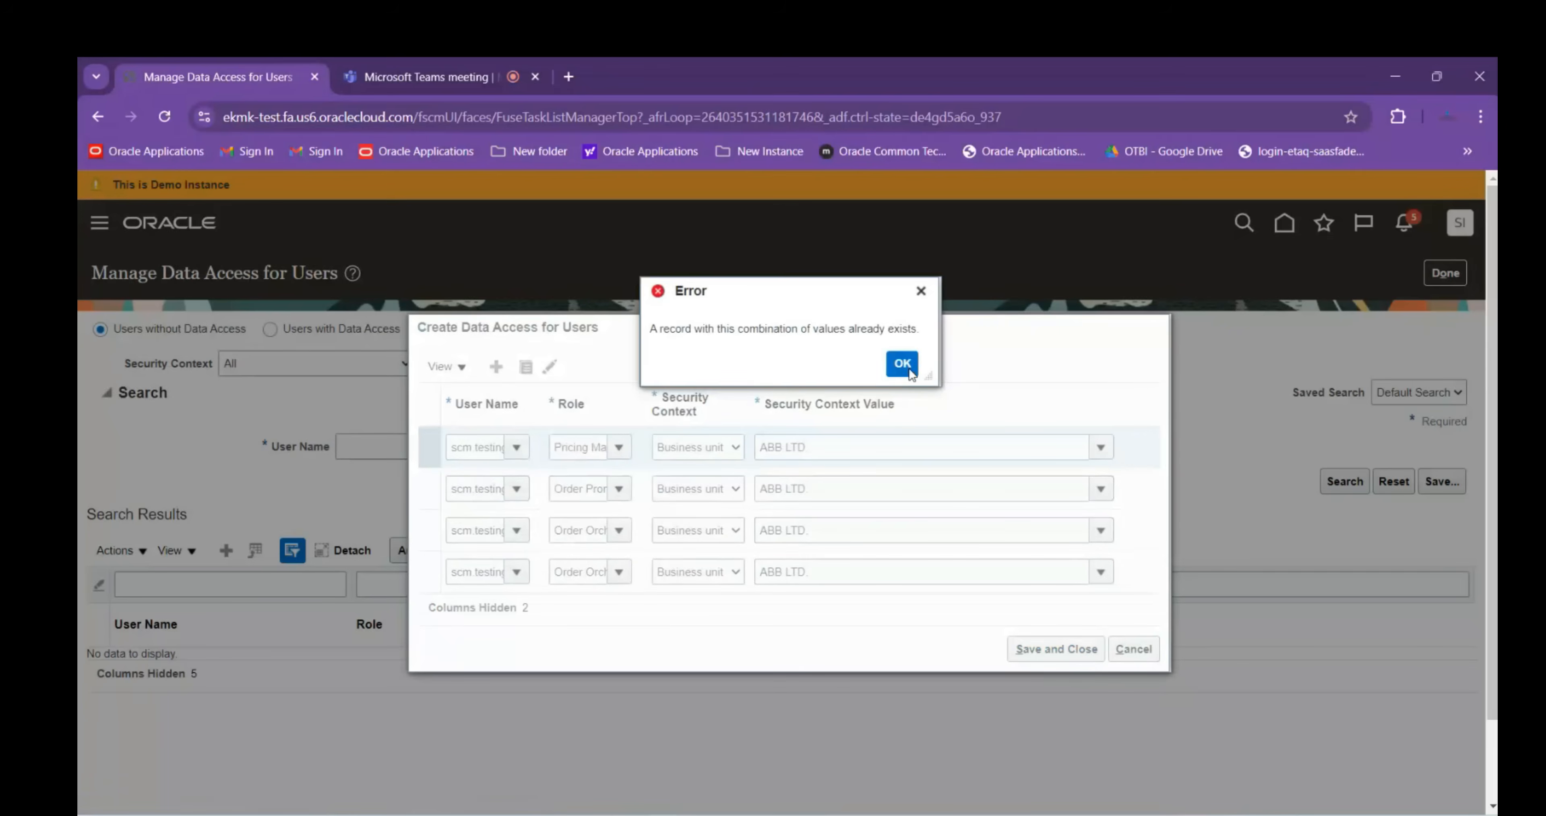
pyautogui.click(903, 364)
# Delete the remaining already-existing ABB LTD. rows, save, and begin a new blank access entry
pyautogui.click(534, 576)
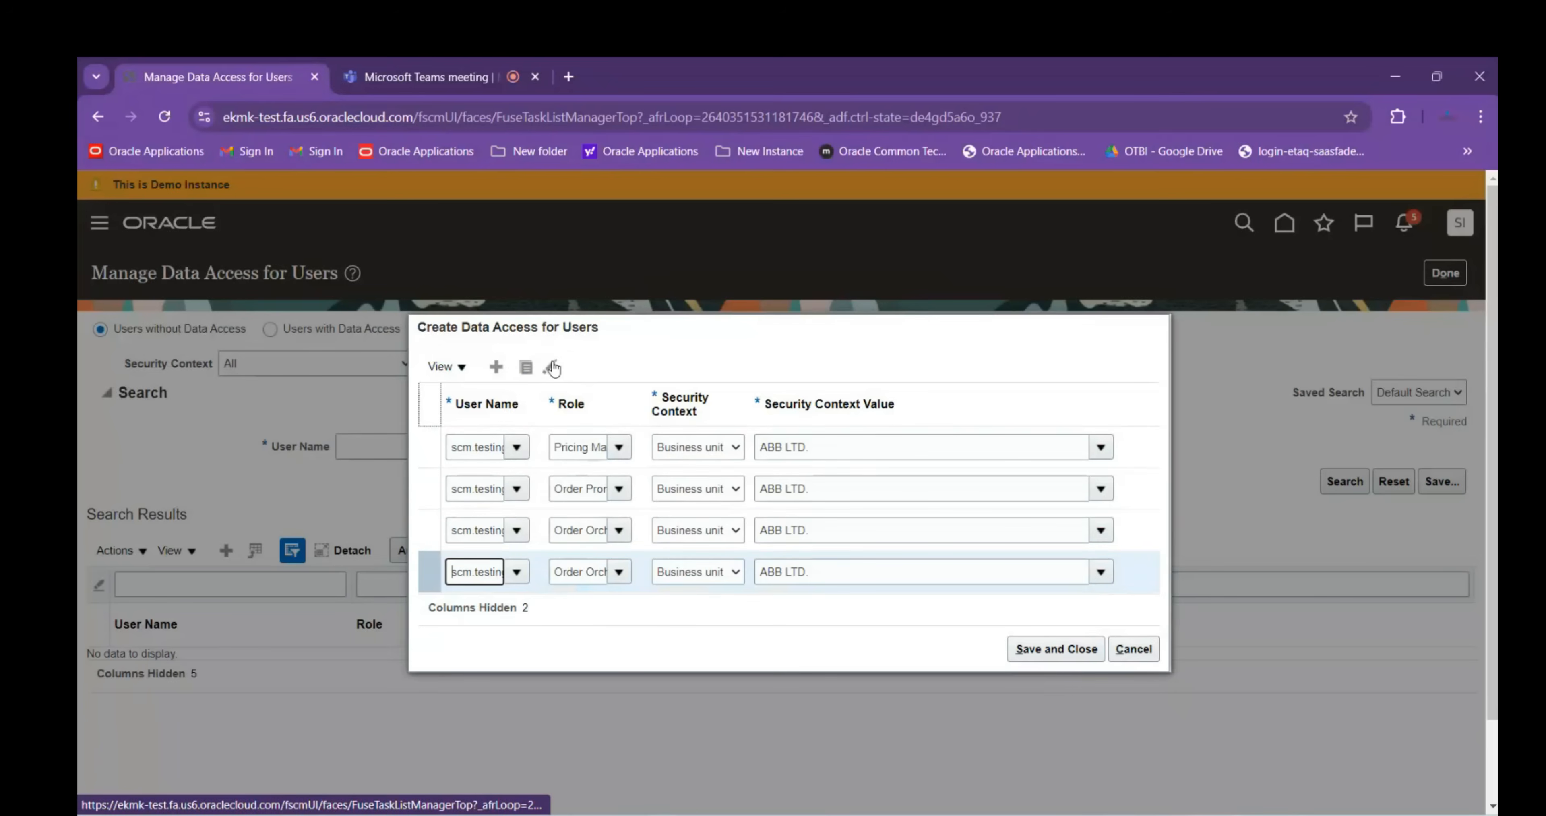
pyautogui.click(539, 459)
pyautogui.click(551, 368)
pyautogui.click(551, 389)
pyautogui.click(1066, 611)
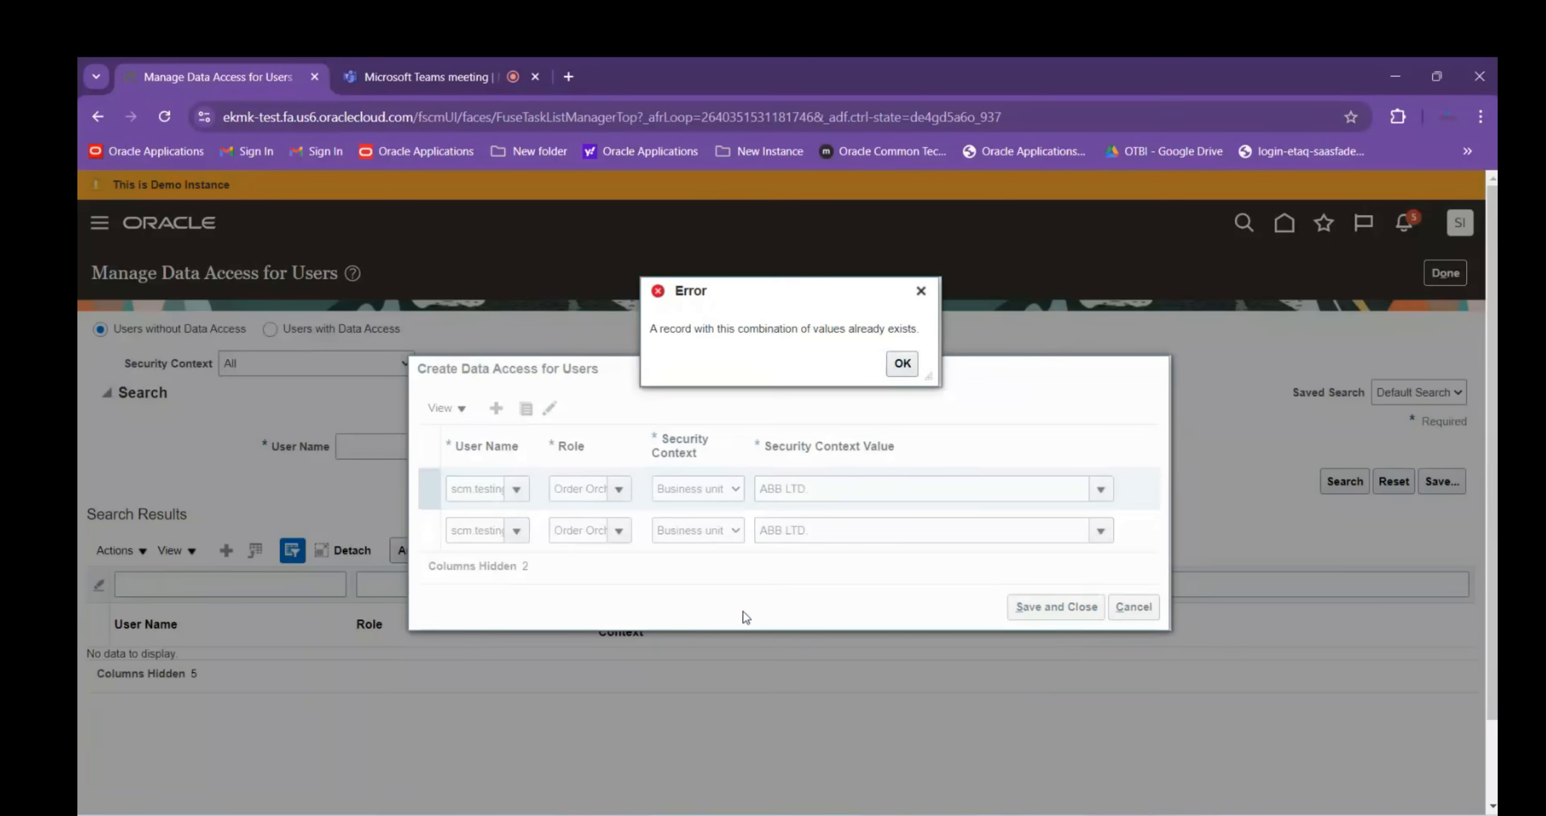
pyautogui.click(902, 363)
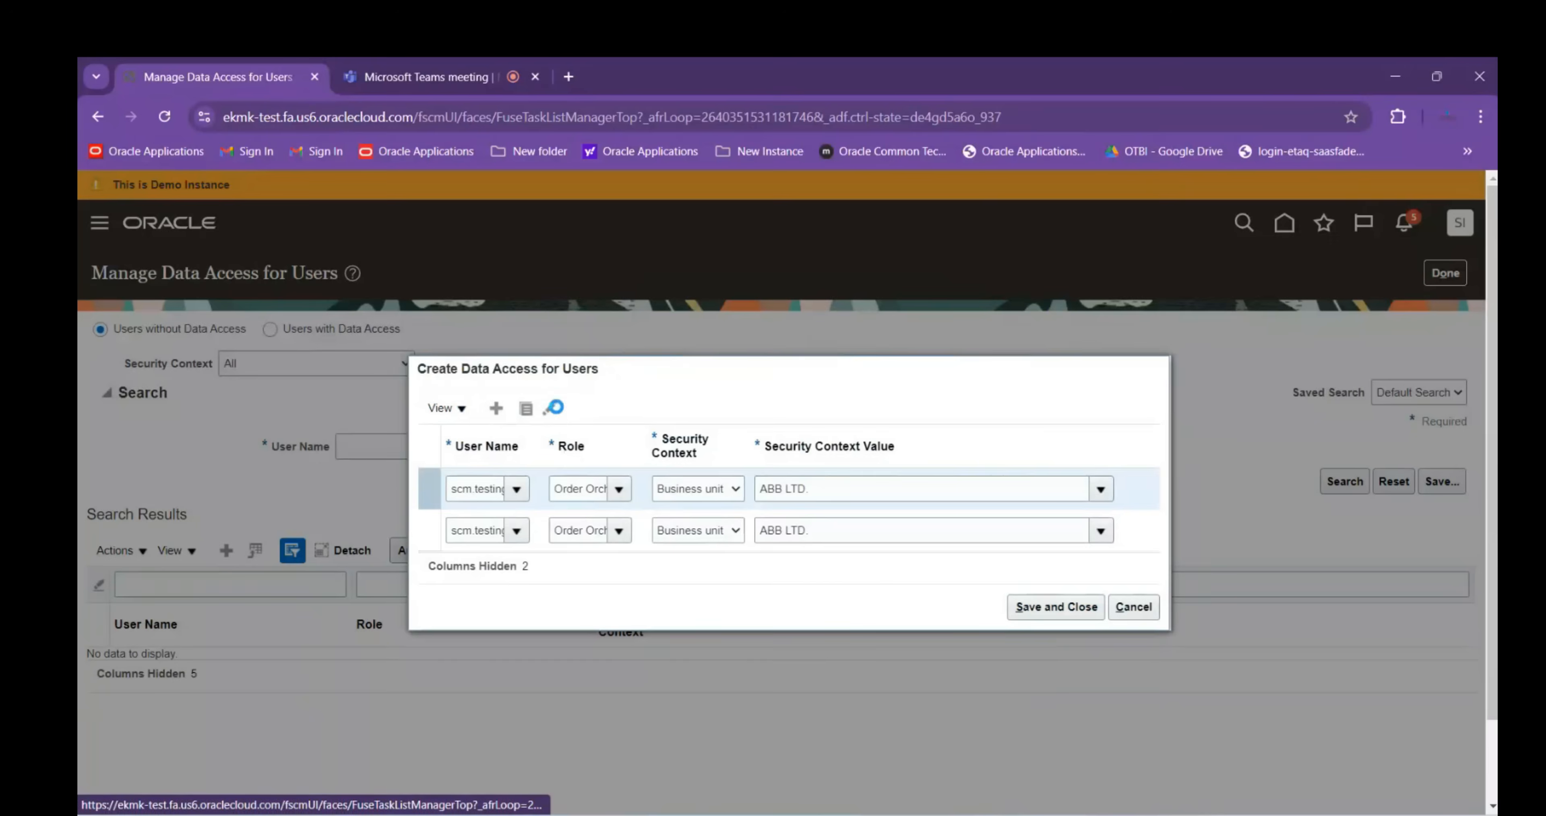
pyautogui.click(553, 408)
pyautogui.click(1030, 586)
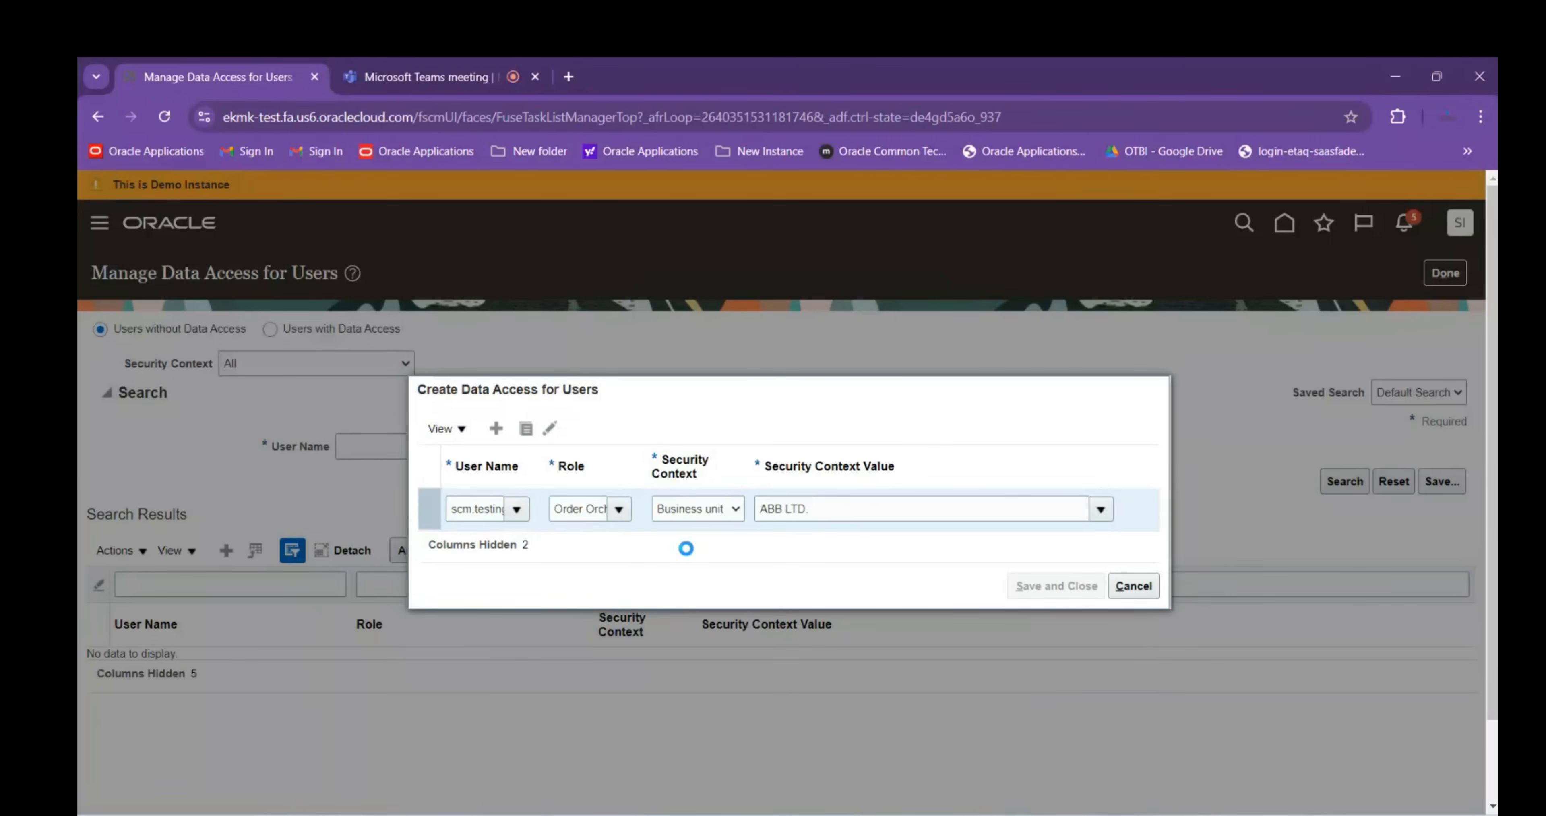
pyautogui.click(226, 550)
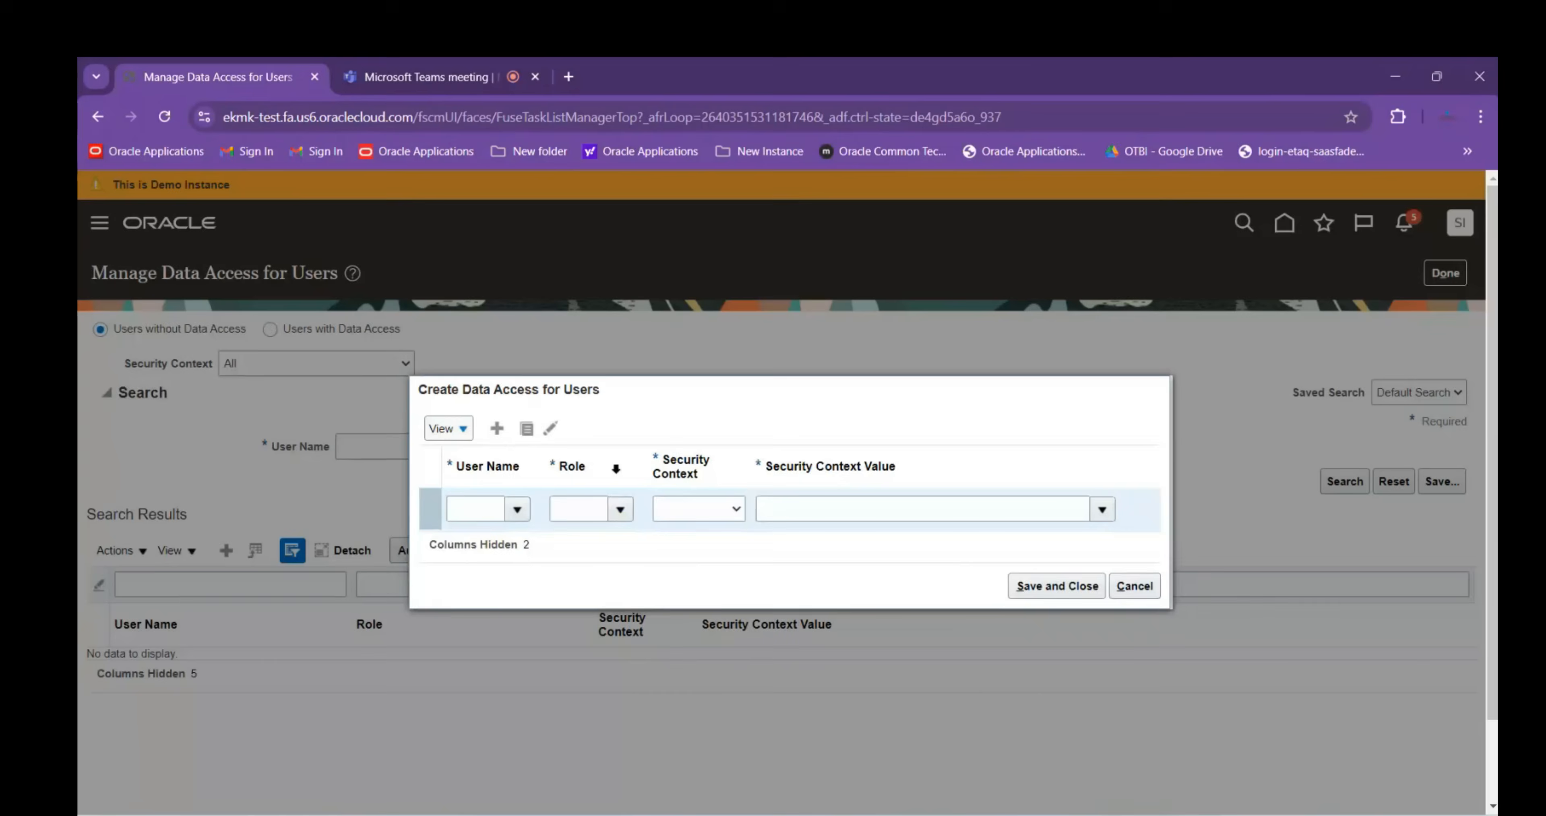
# Add a row for the test user: Pricing Manager role, Business unit context, ABB LTD., then Save and Close
pyautogui.click(476, 512)
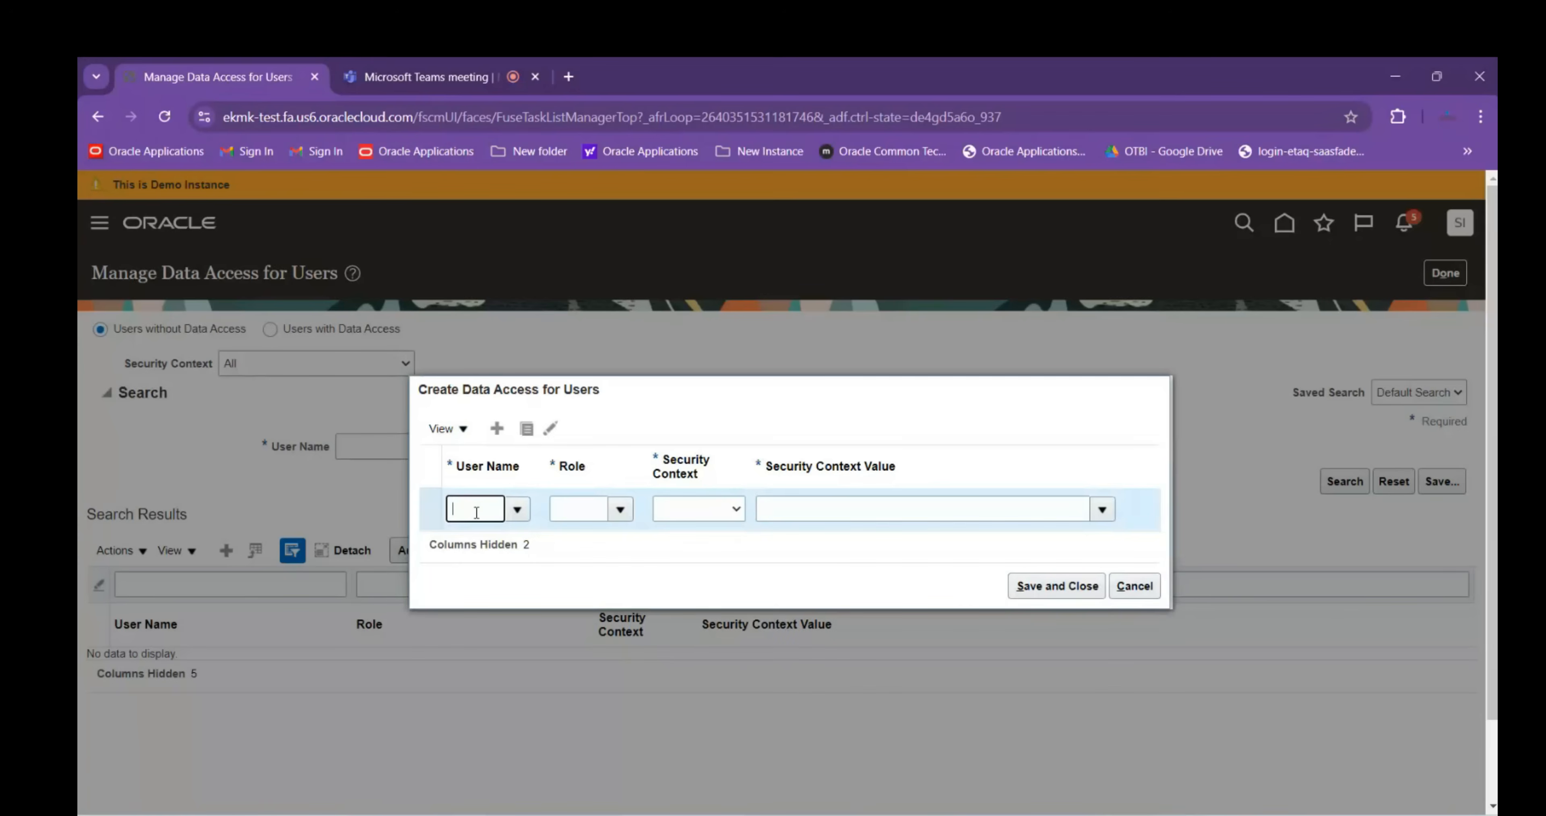
pyautogui.write('scm.t')
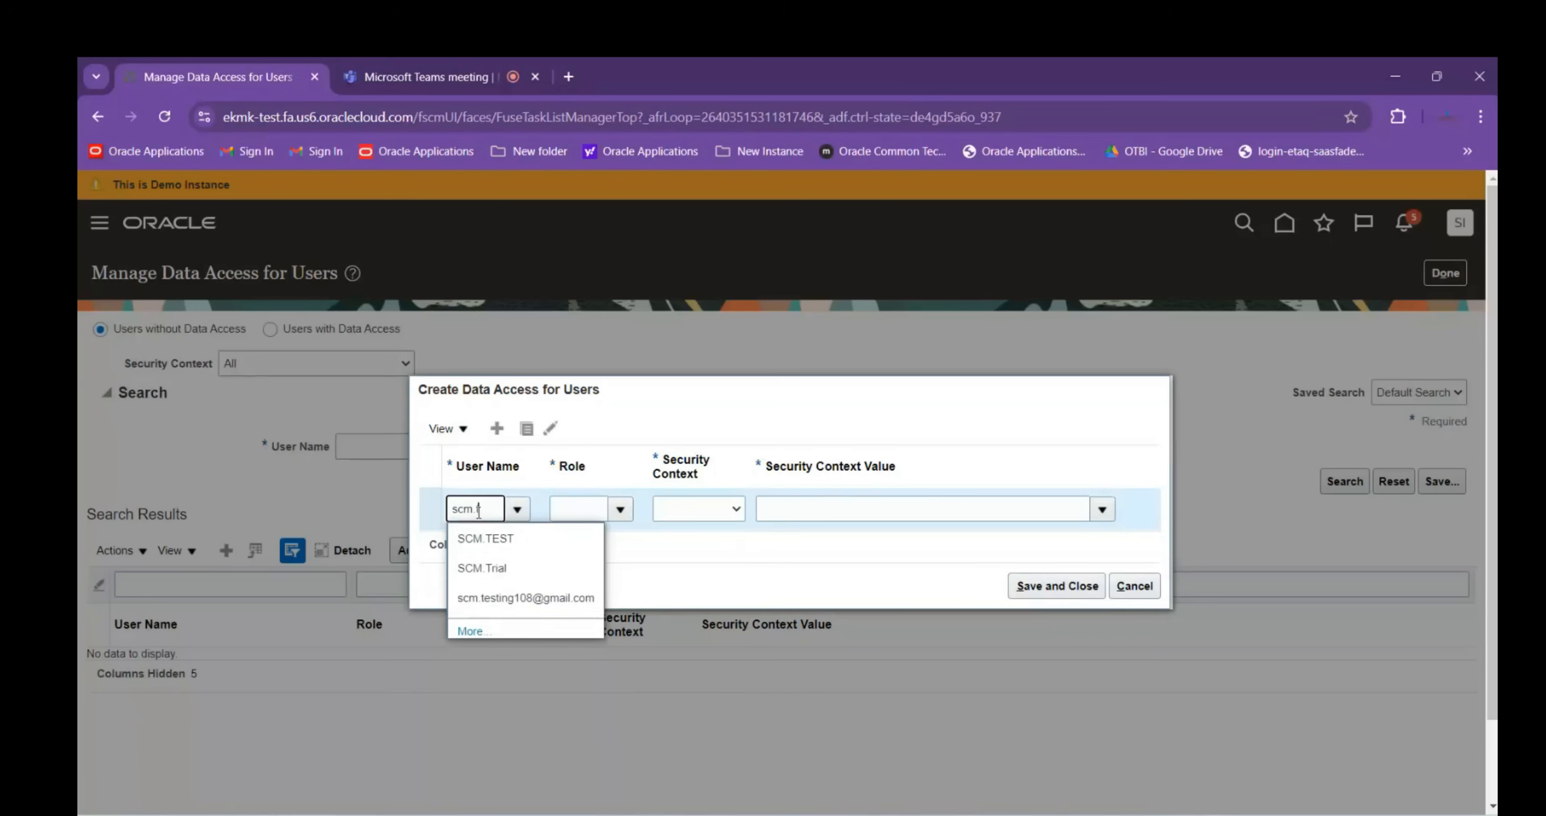
pyautogui.click(497, 595)
pyautogui.click(565, 510)
pyautogui.write('P')
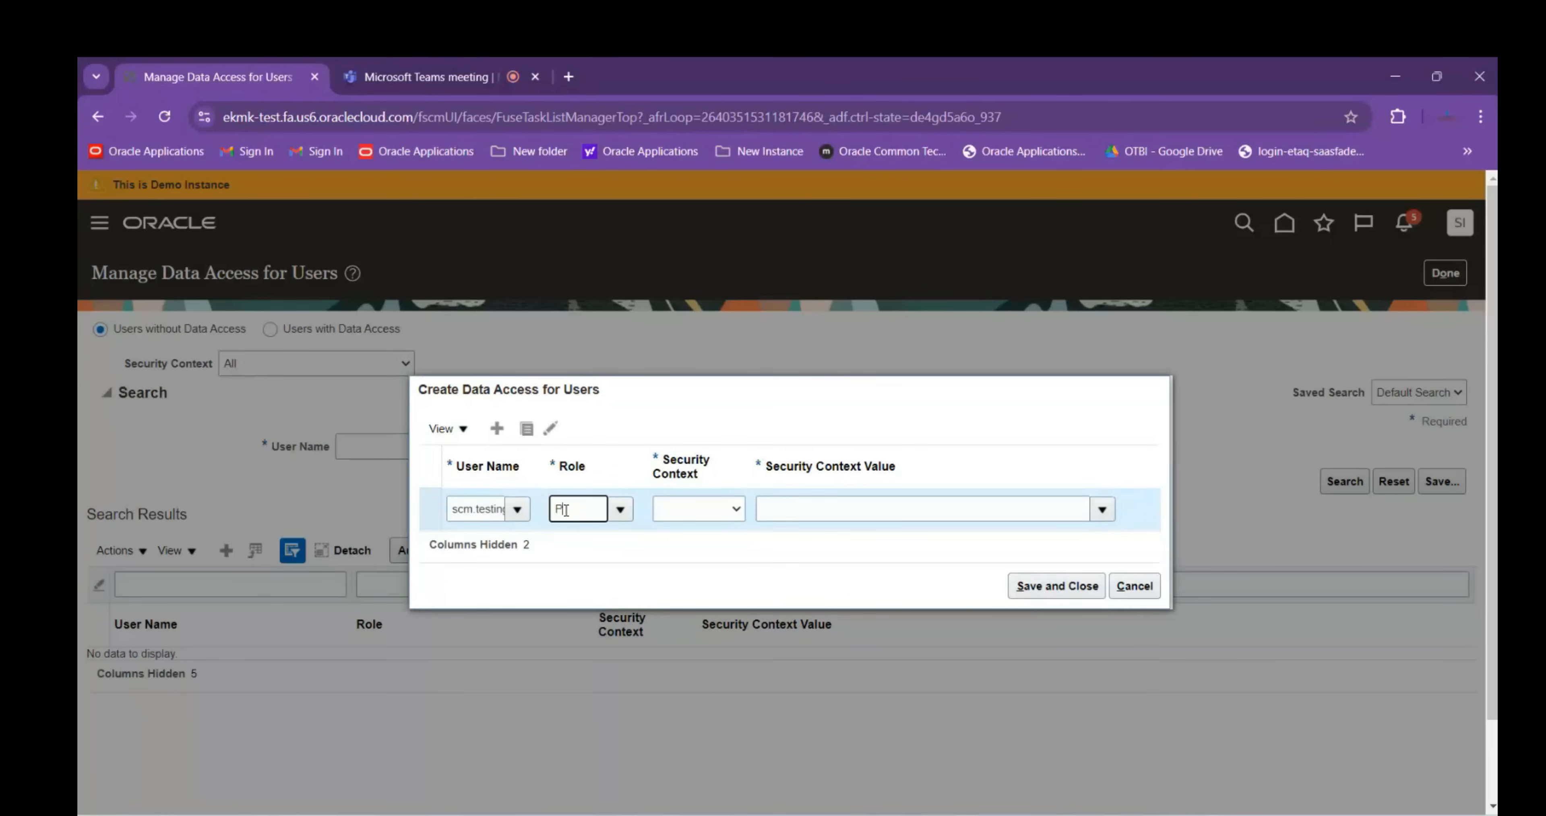
pyautogui.write('ric')
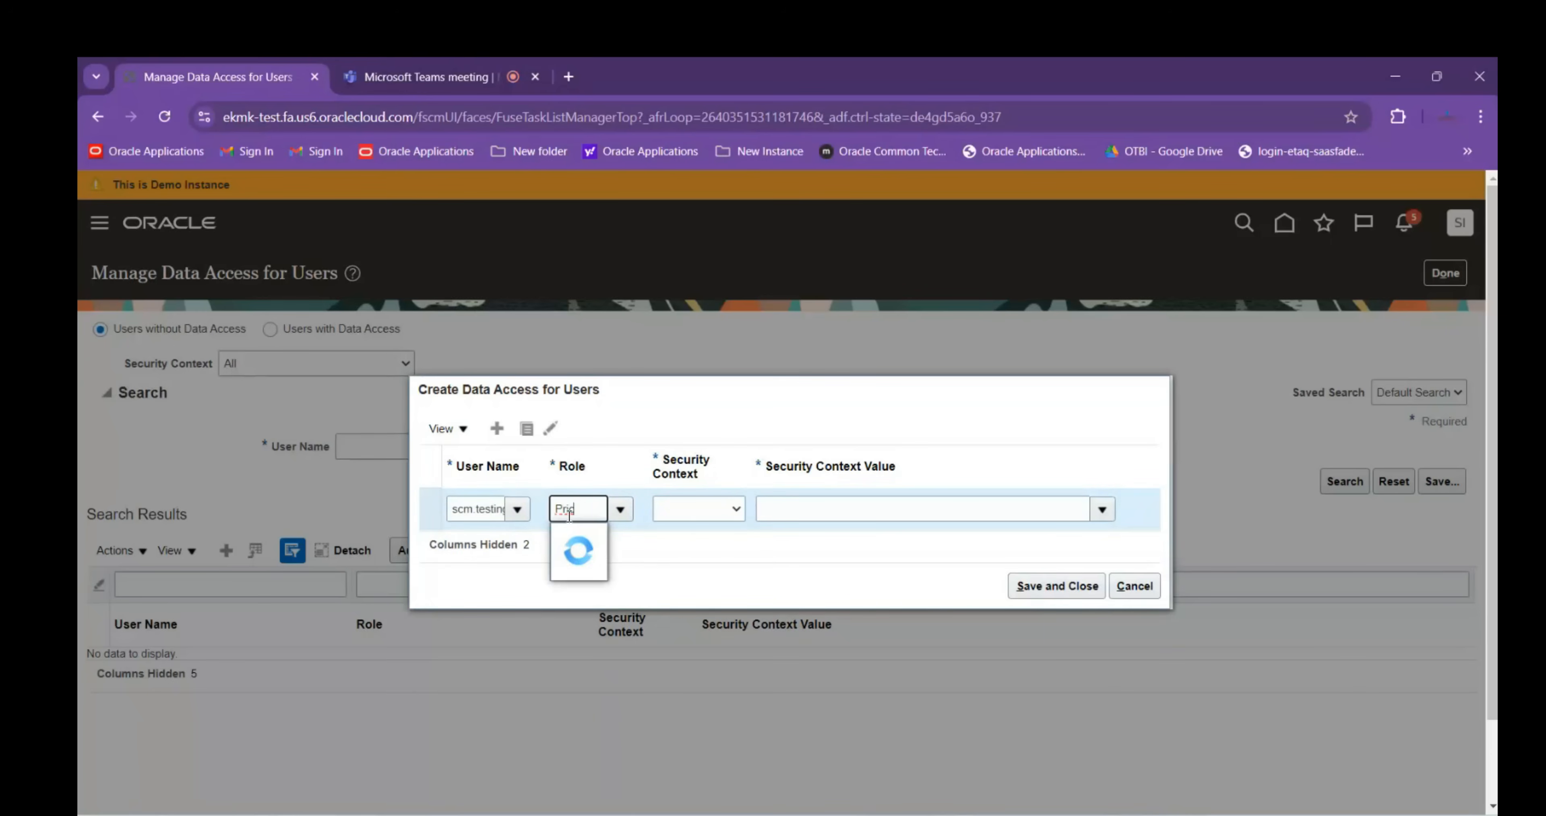
pyautogui.click(594, 597)
pyautogui.click(664, 507)
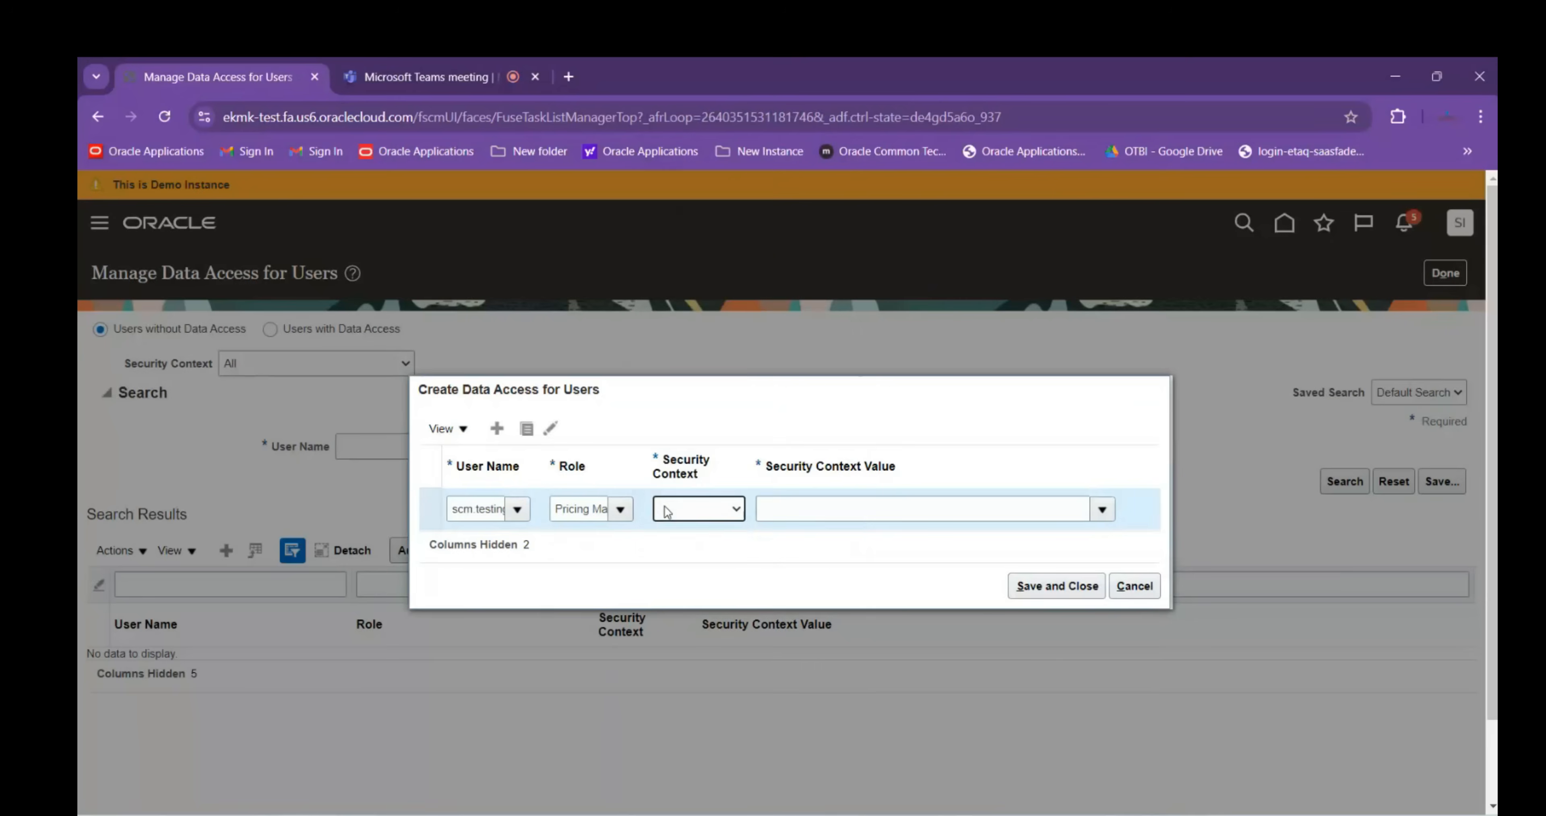
pyautogui.click(685, 554)
pyautogui.click(821, 501)
pyautogui.write('ABB')
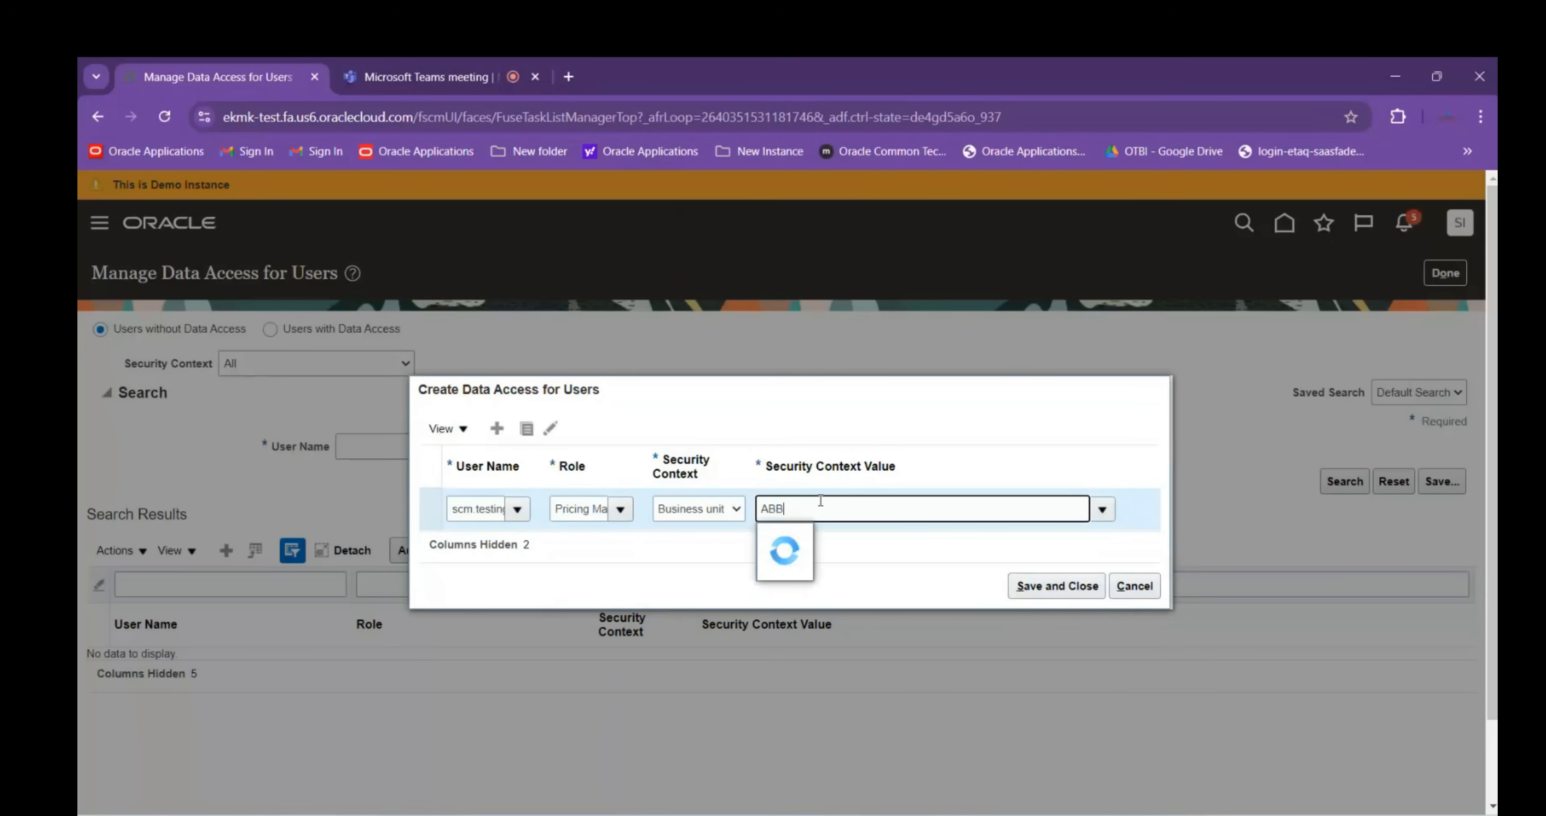
pyautogui.click(774, 535)
pyautogui.click(1060, 591)
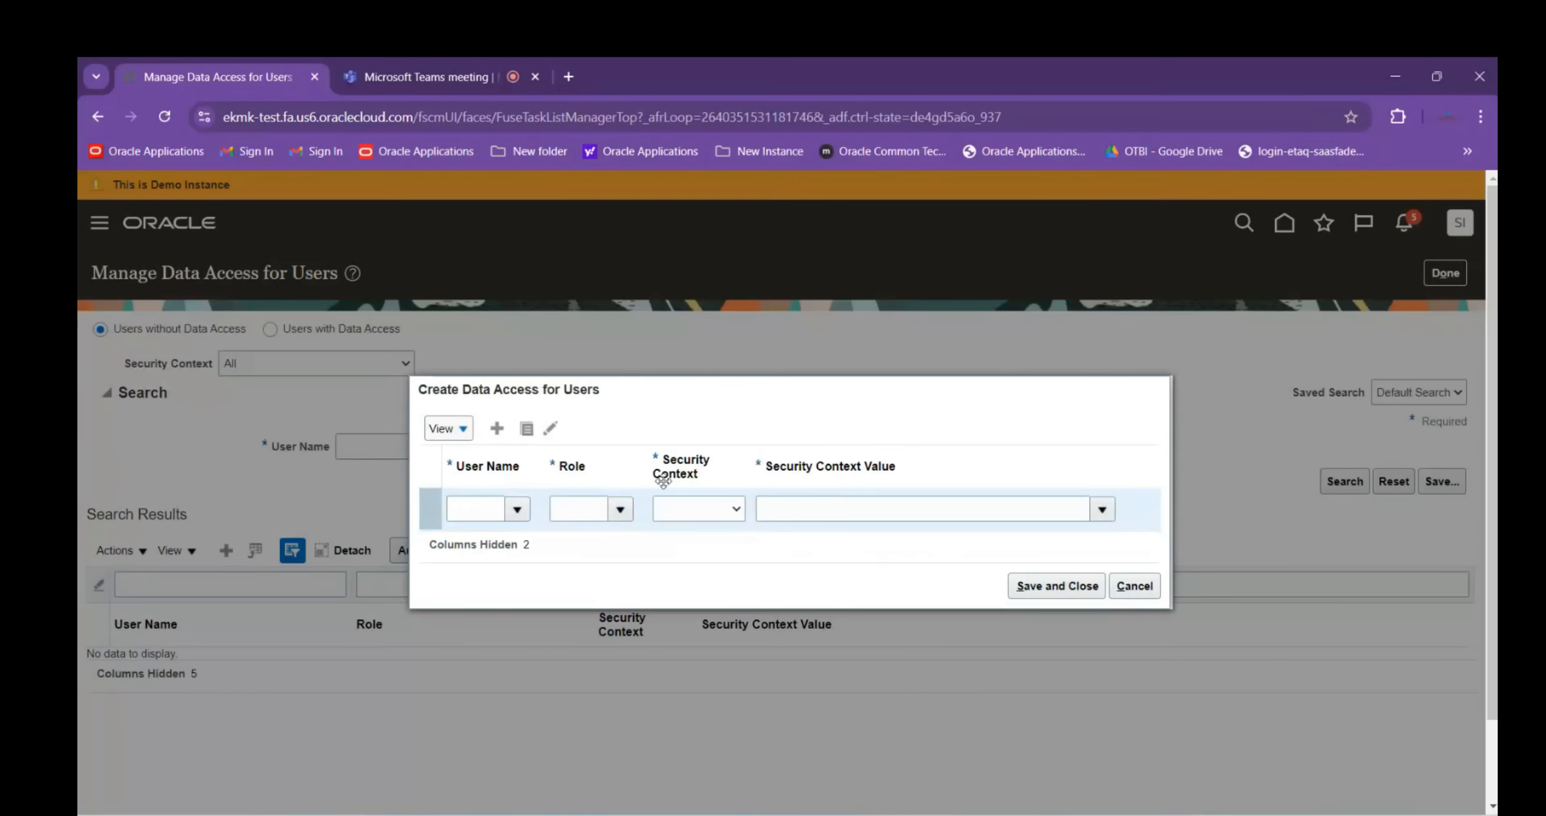
# Add a row for the test user: Pricing Administrator role, Business unit ABB LTD., then Save and Close
pyautogui.click(460, 509)
pyautogui.write('Sam.te')
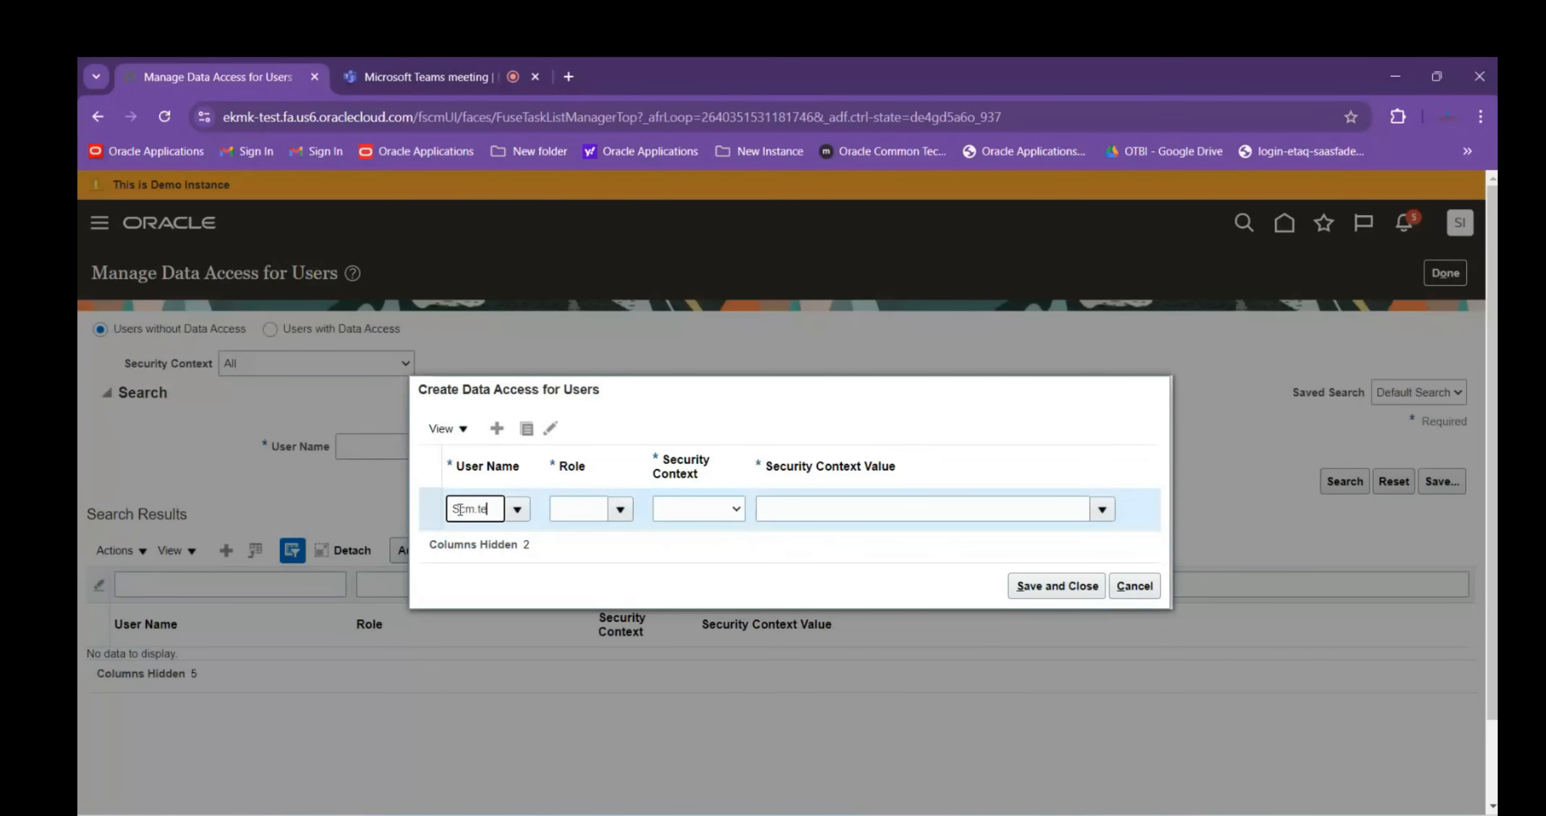
pyautogui.click(510, 547)
pyautogui.click(565, 509)
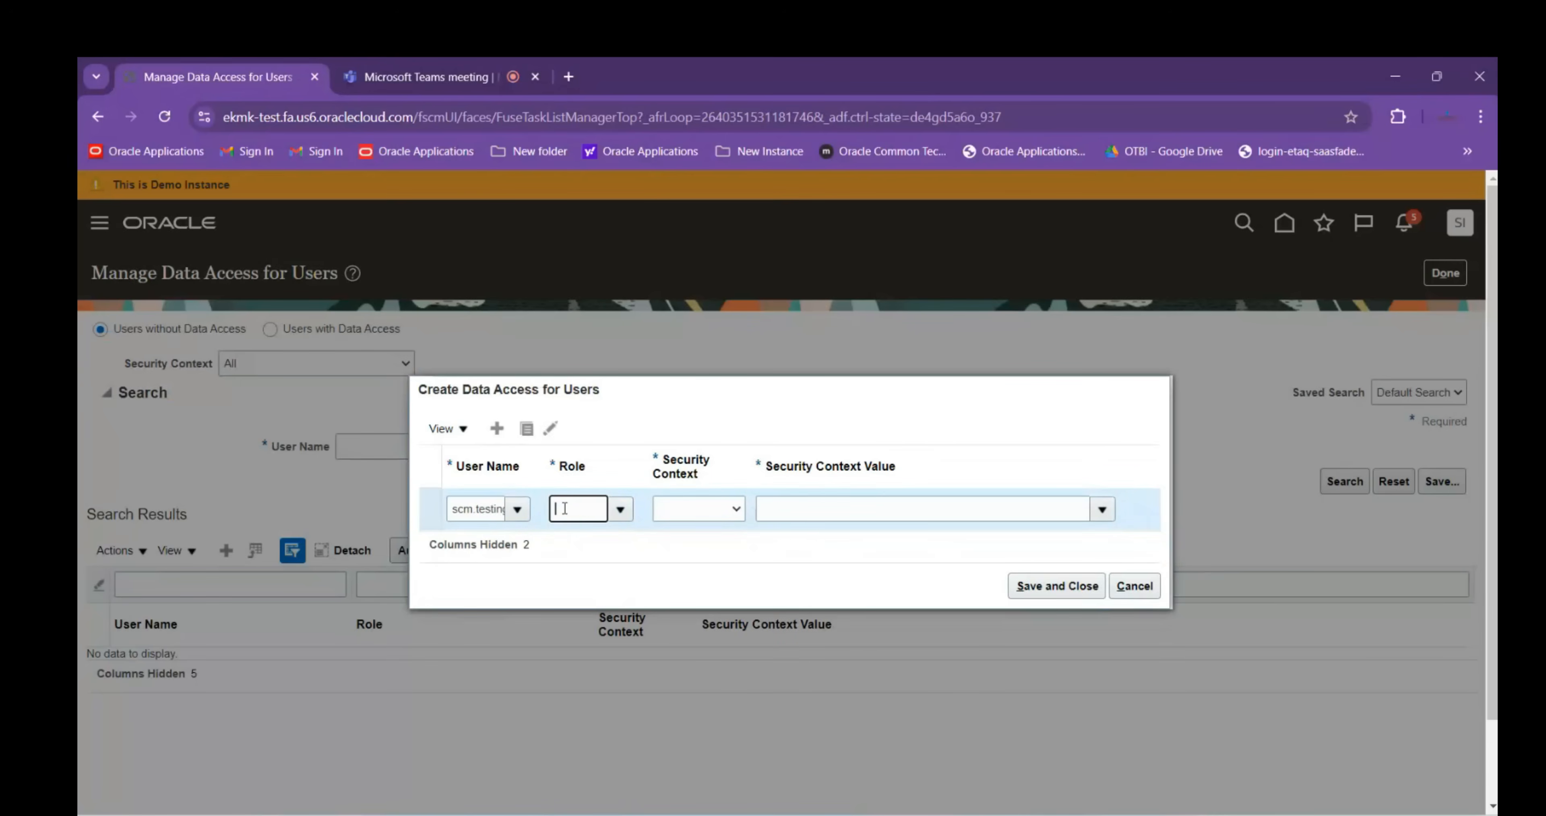
pyautogui.write('Prod')
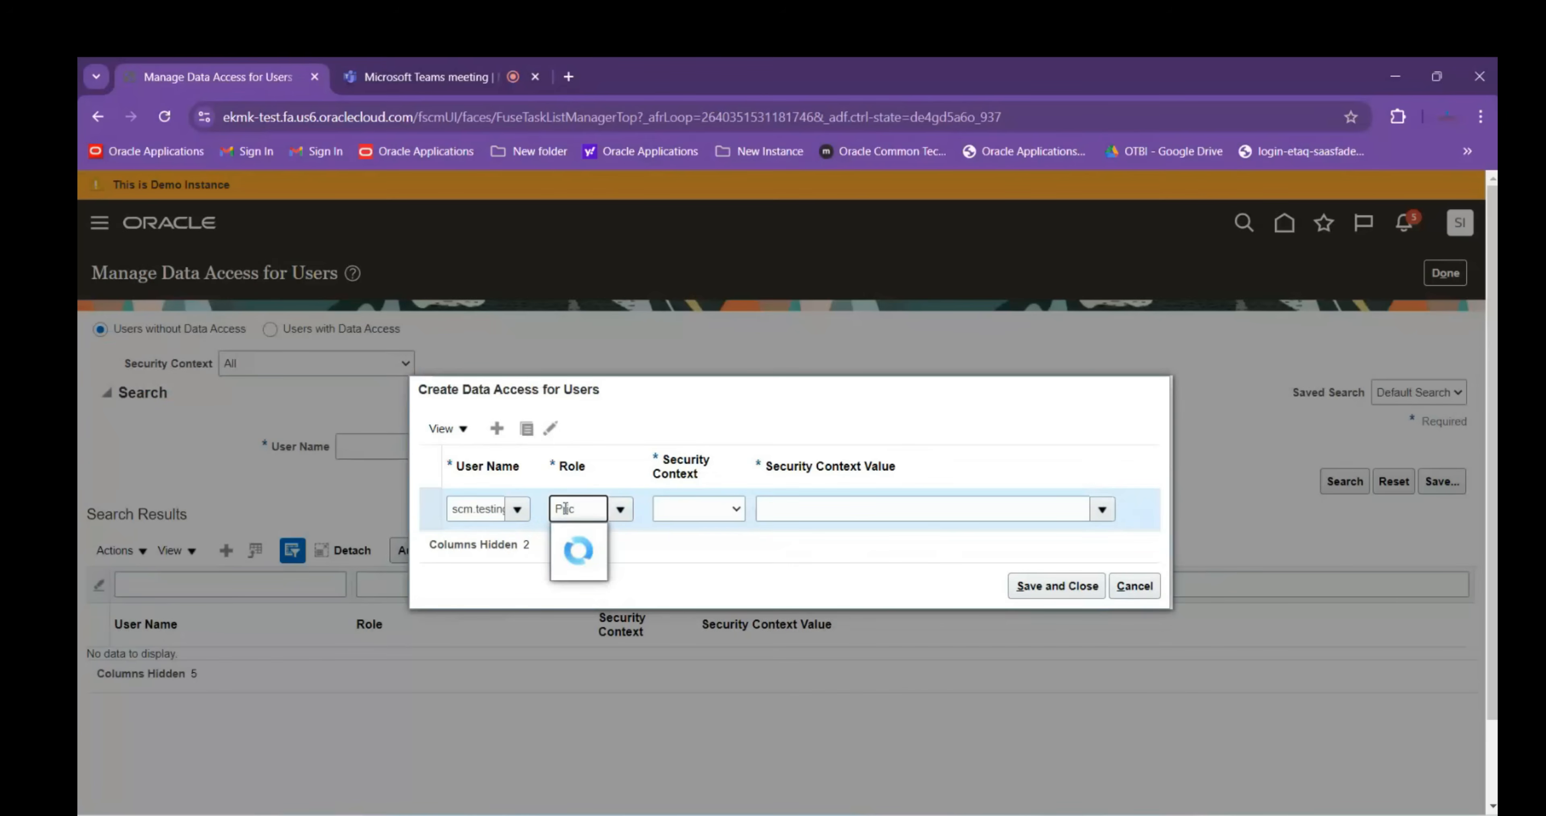
pyautogui.click(580, 540)
pyautogui.click(677, 511)
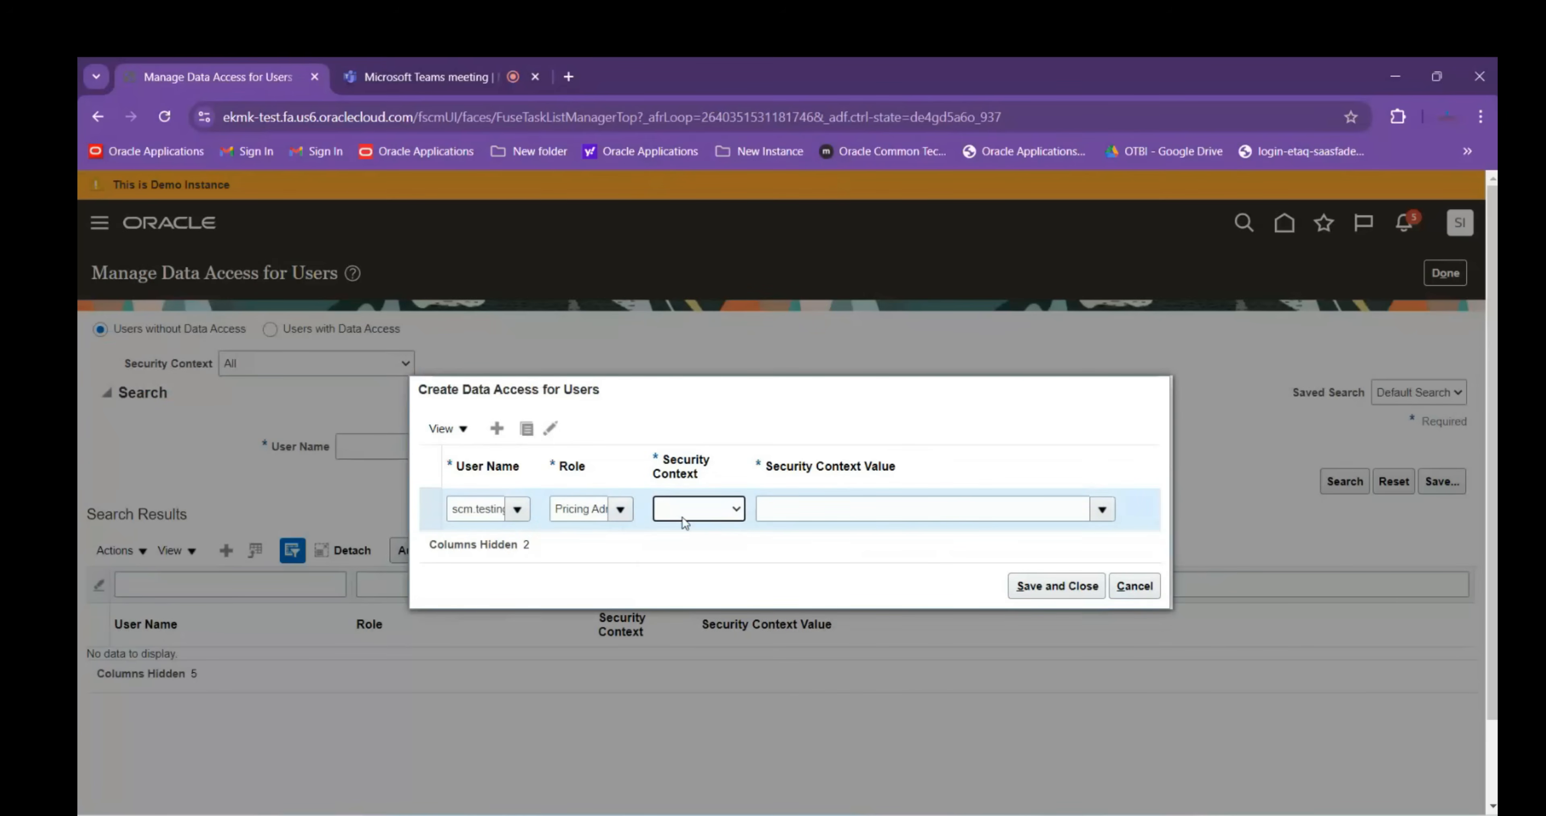
pyautogui.click(687, 548)
pyautogui.click(793, 515)
pyautogui.write('ABB LTD.')
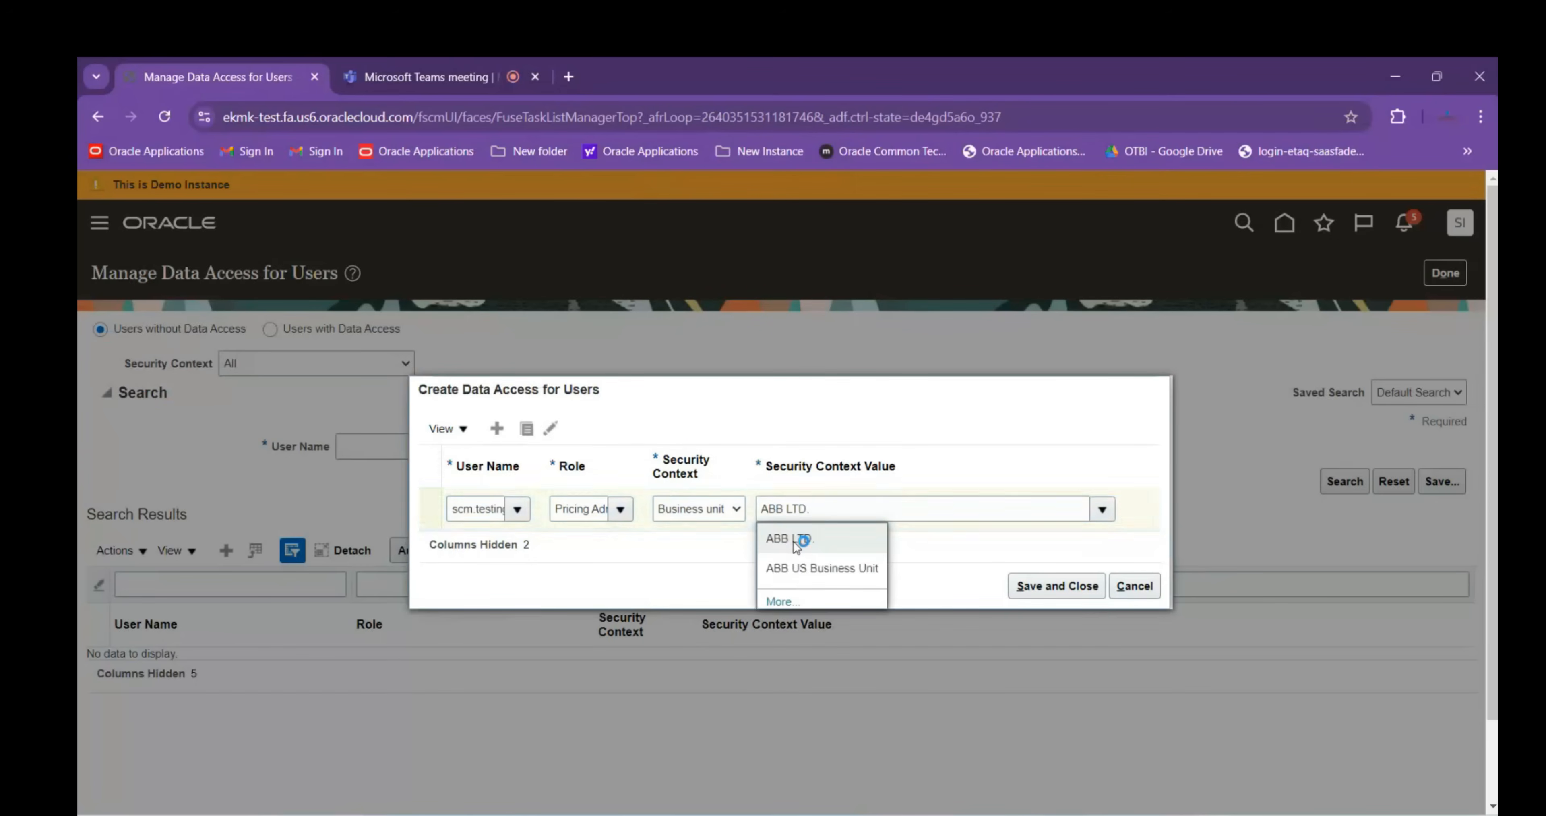
pyautogui.click(788, 537)
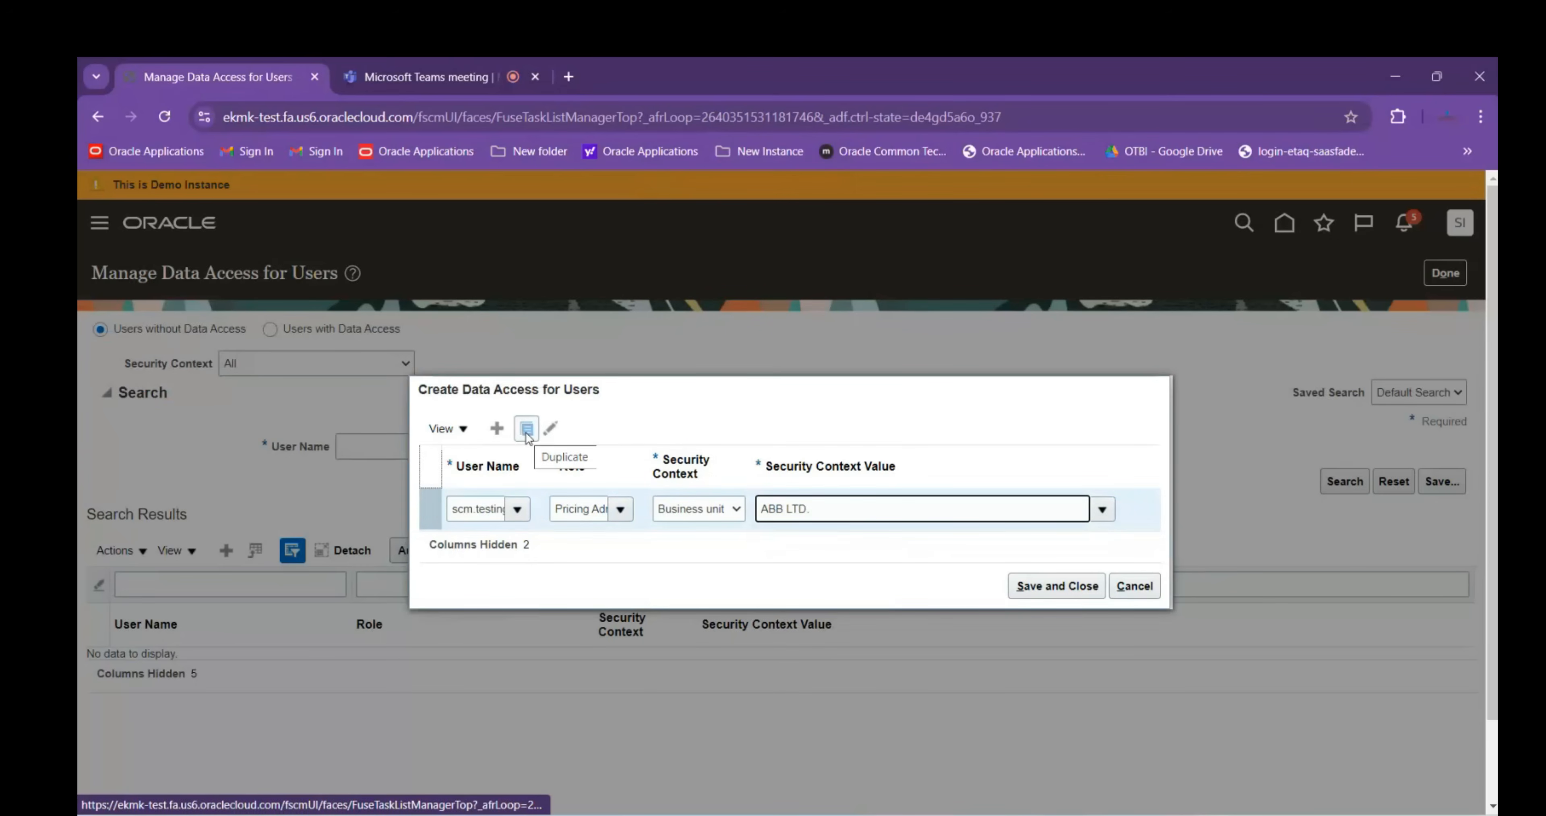
pyautogui.click(1025, 597)
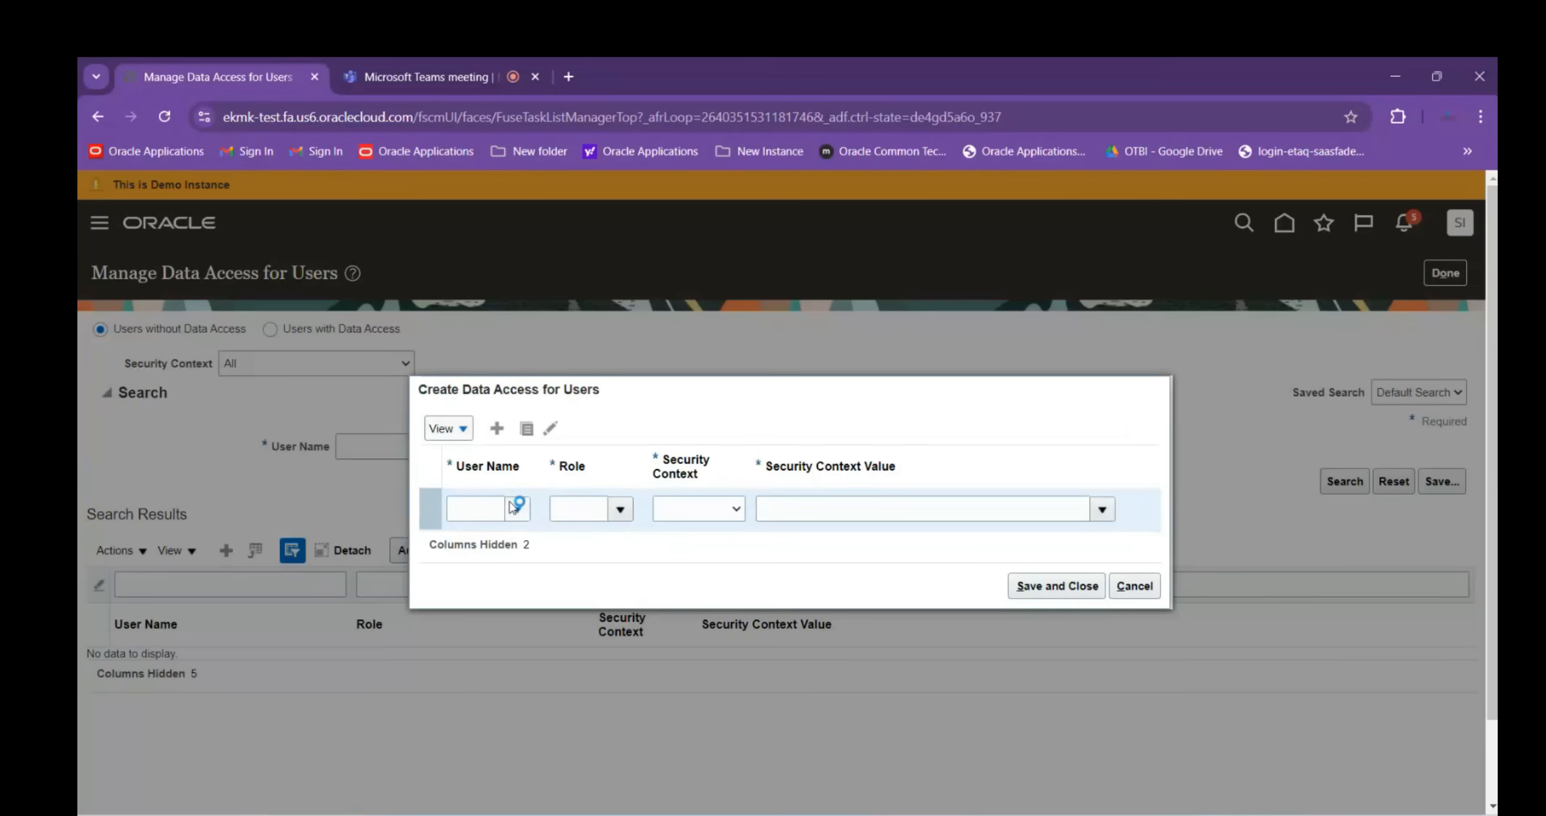
# Try adding test-user access as Order Orchestration Error Recovery Manager for ABB LTD.; it already exists
pyautogui.click(479, 504)
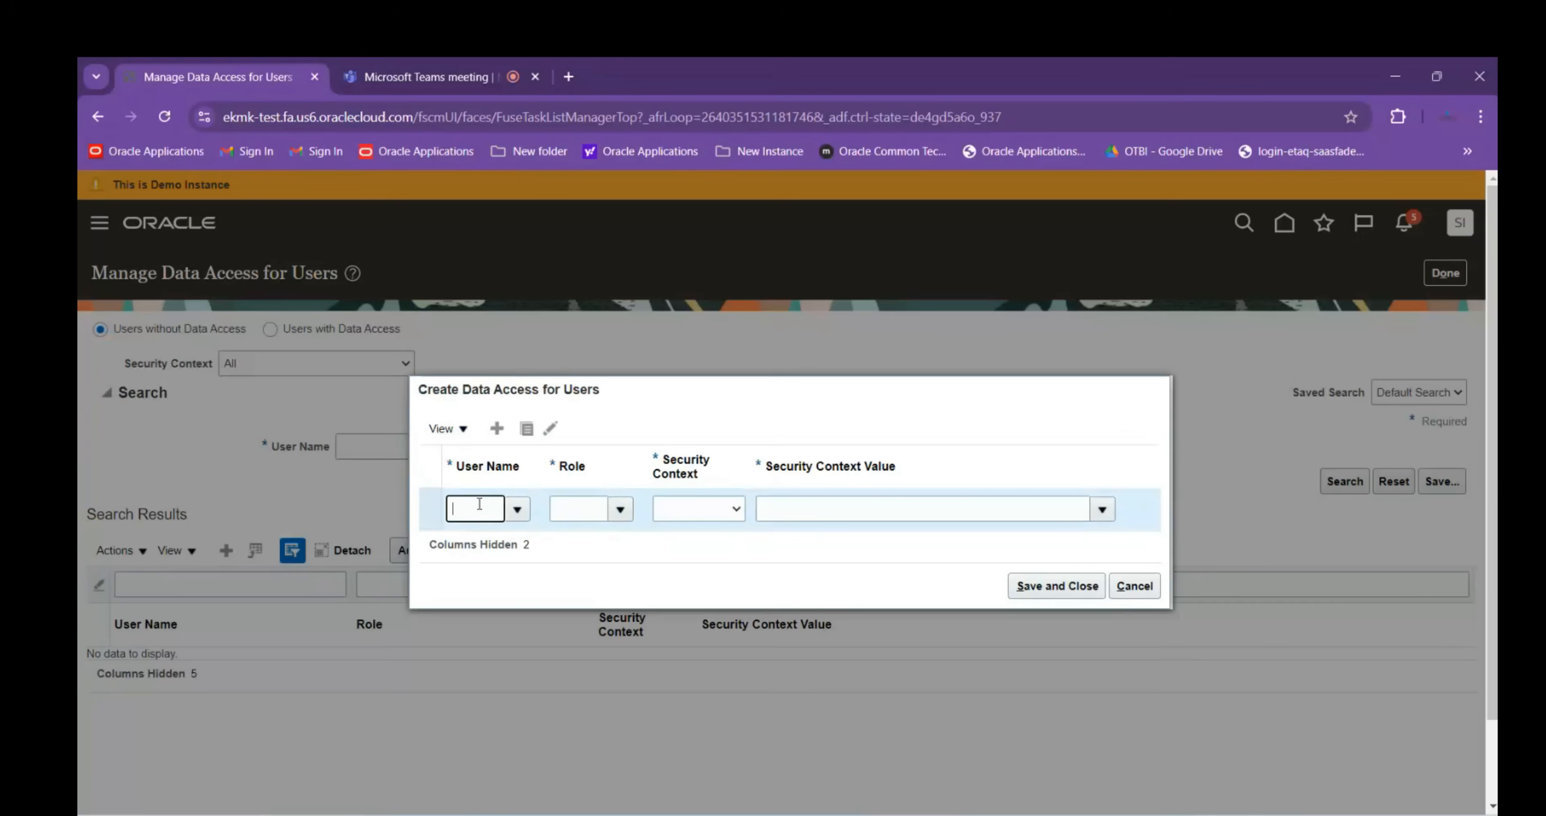
pyautogui.write('scm.te')
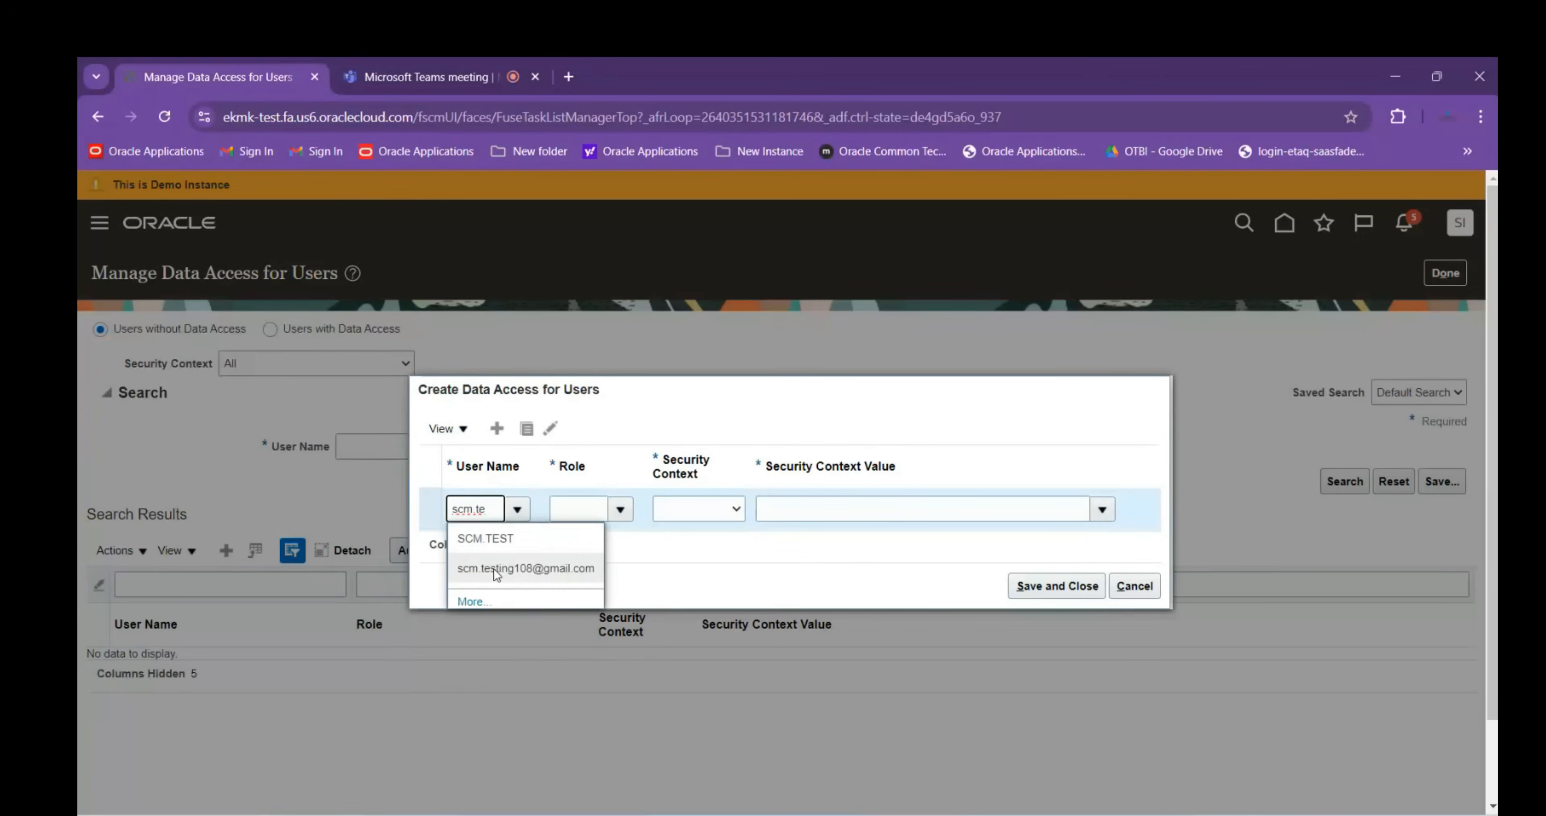
pyautogui.click(504, 566)
pyautogui.click(570, 515)
pyautogui.write('Order Orch')
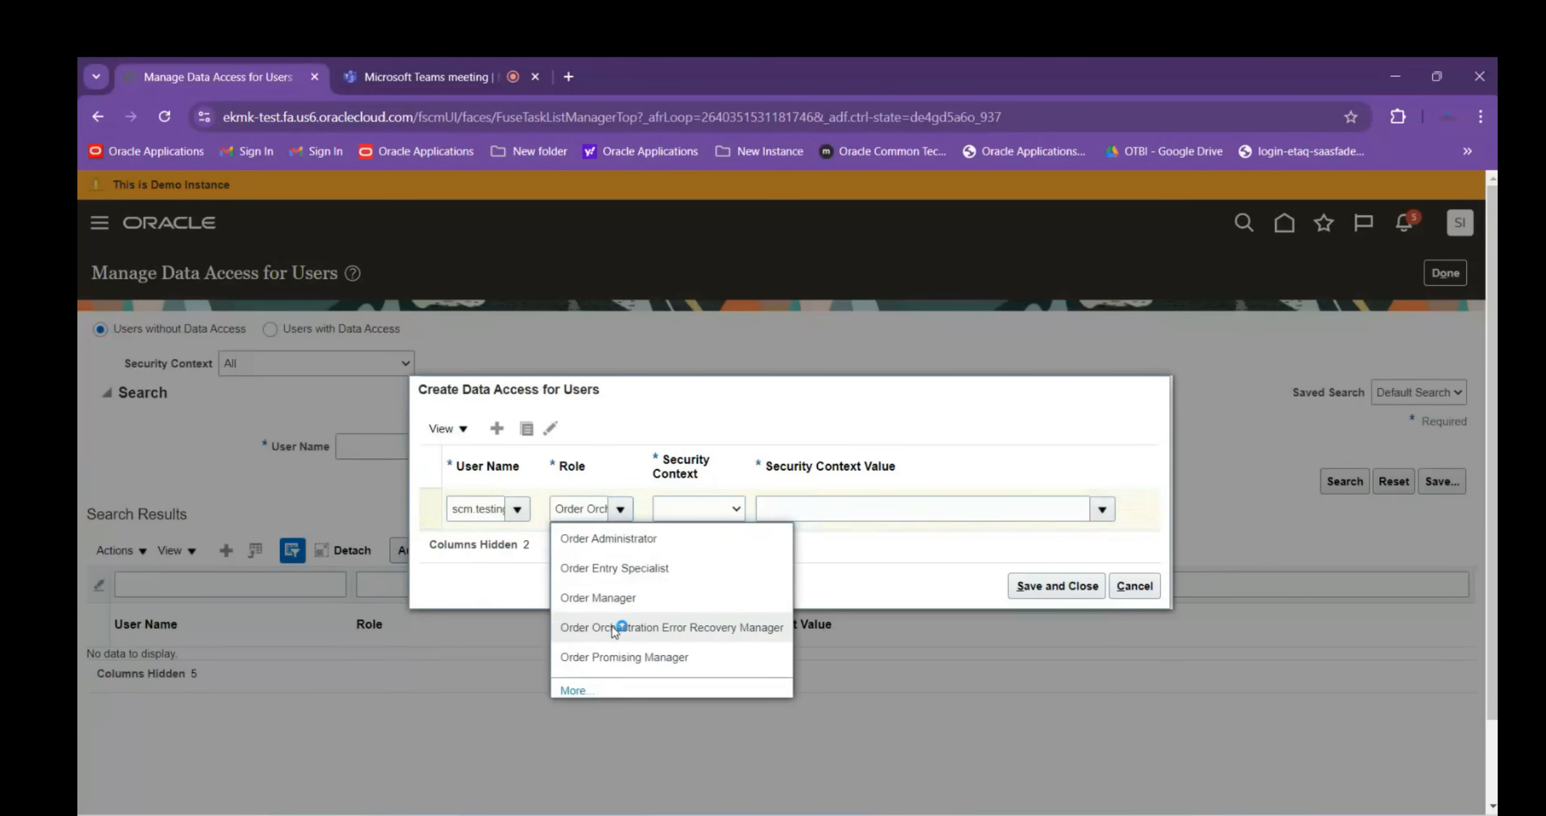
pyautogui.click(614, 624)
pyautogui.click(708, 517)
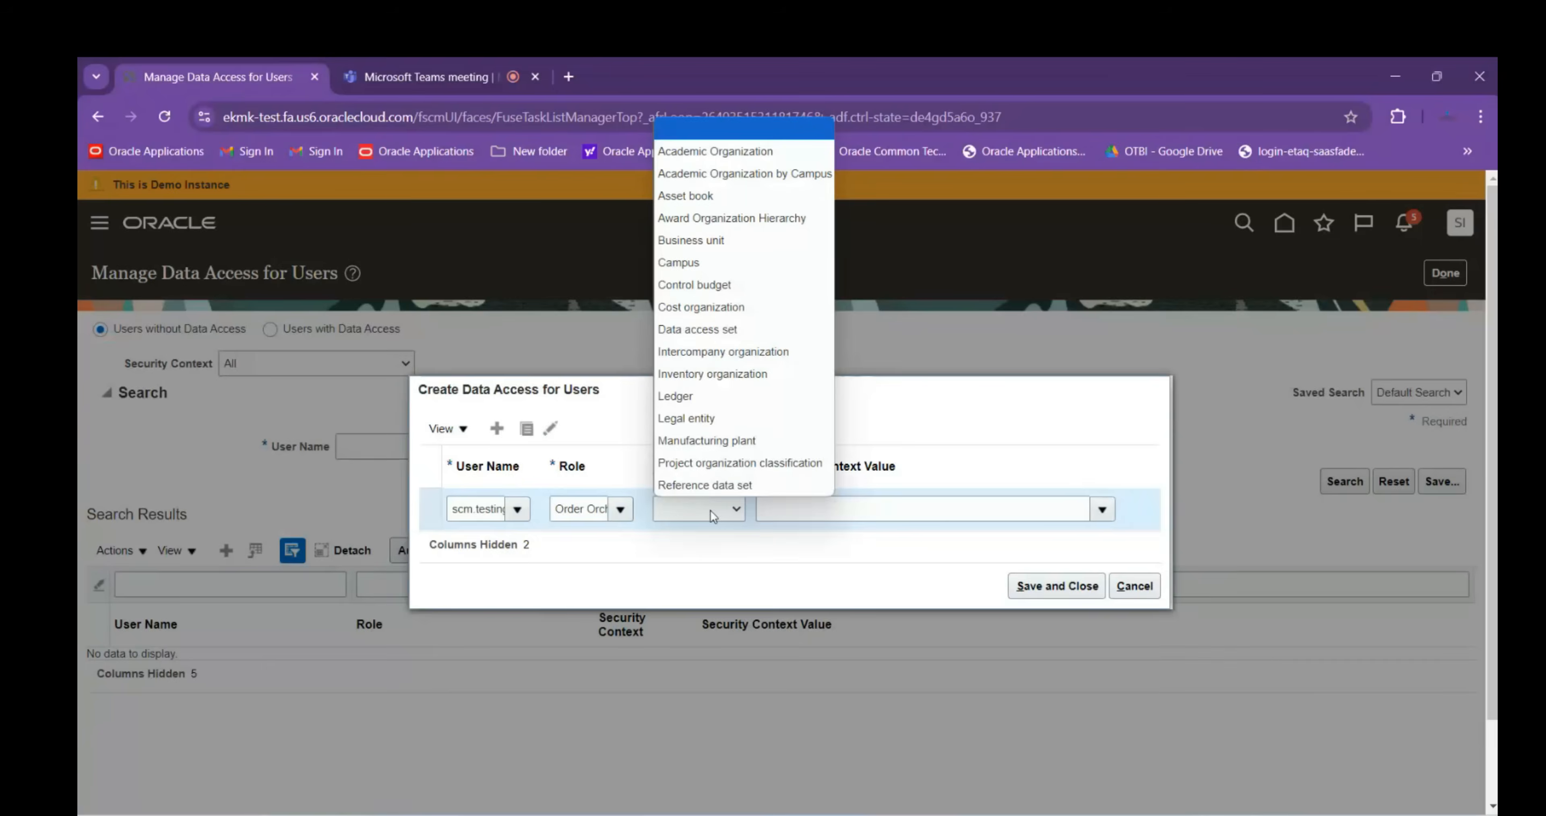
pyautogui.click(718, 252)
pyautogui.click(817, 507)
pyautogui.write('ABB')
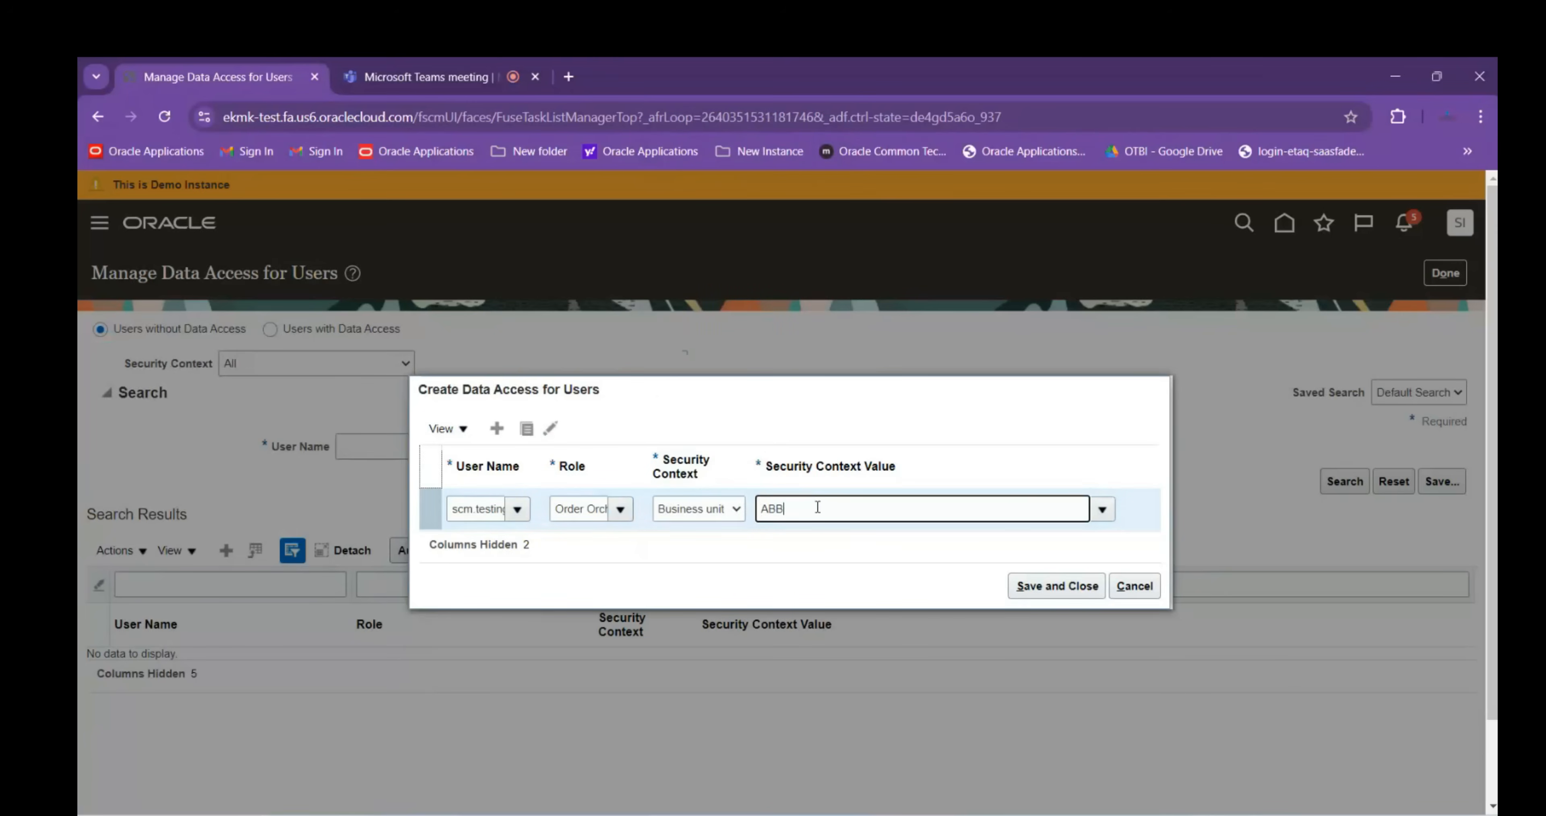
pyautogui.click(804, 539)
pyautogui.click(1054, 593)
pyautogui.click(904, 361)
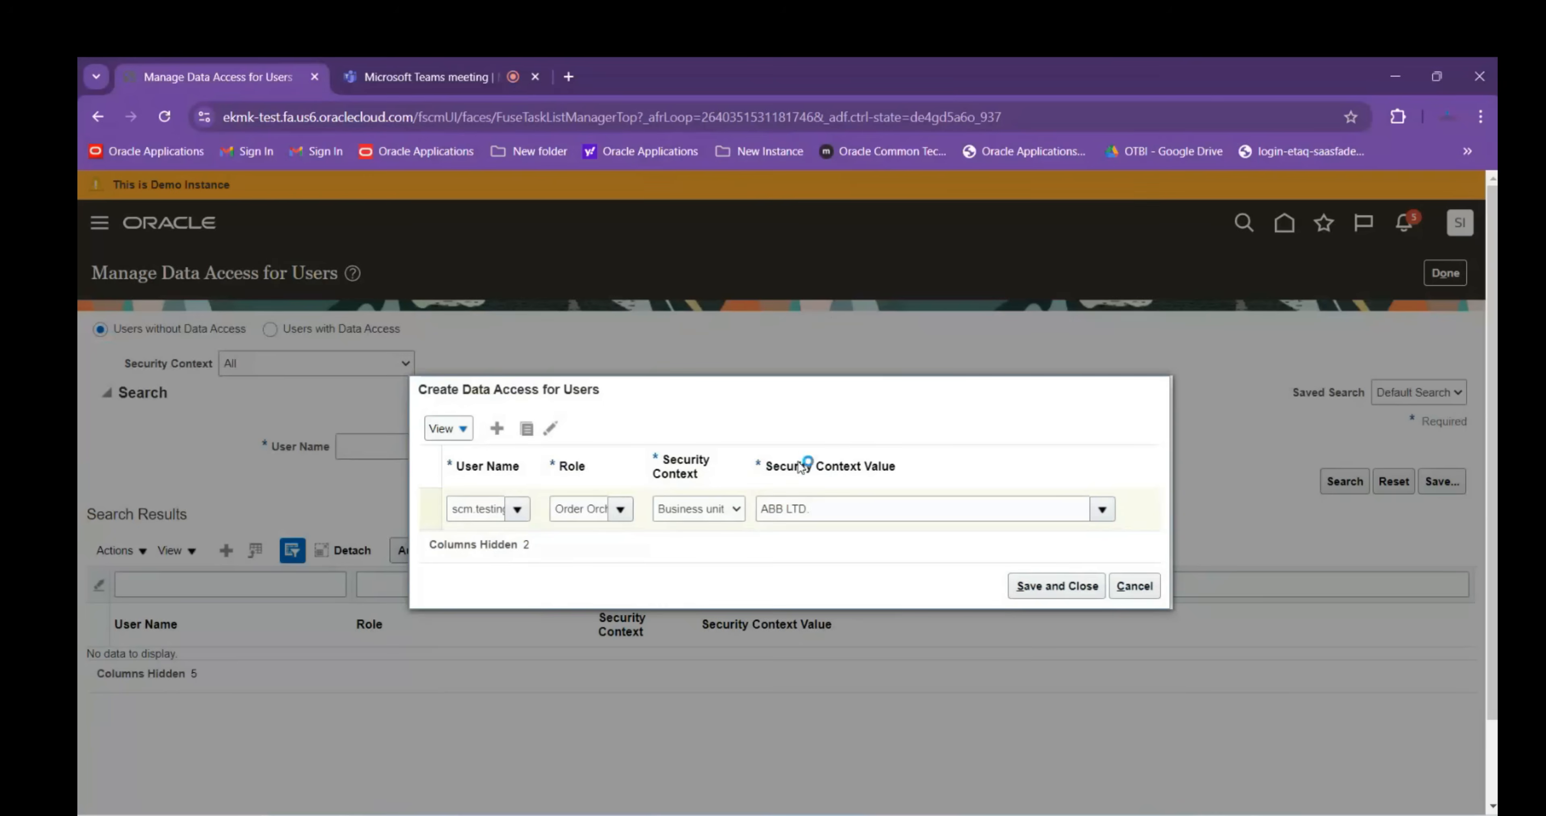
# Change the role to Order Promising Manager, business unit ABB LTD., and save the access
pyautogui.tripleClick(591, 511)
pyautogui.write('Order')
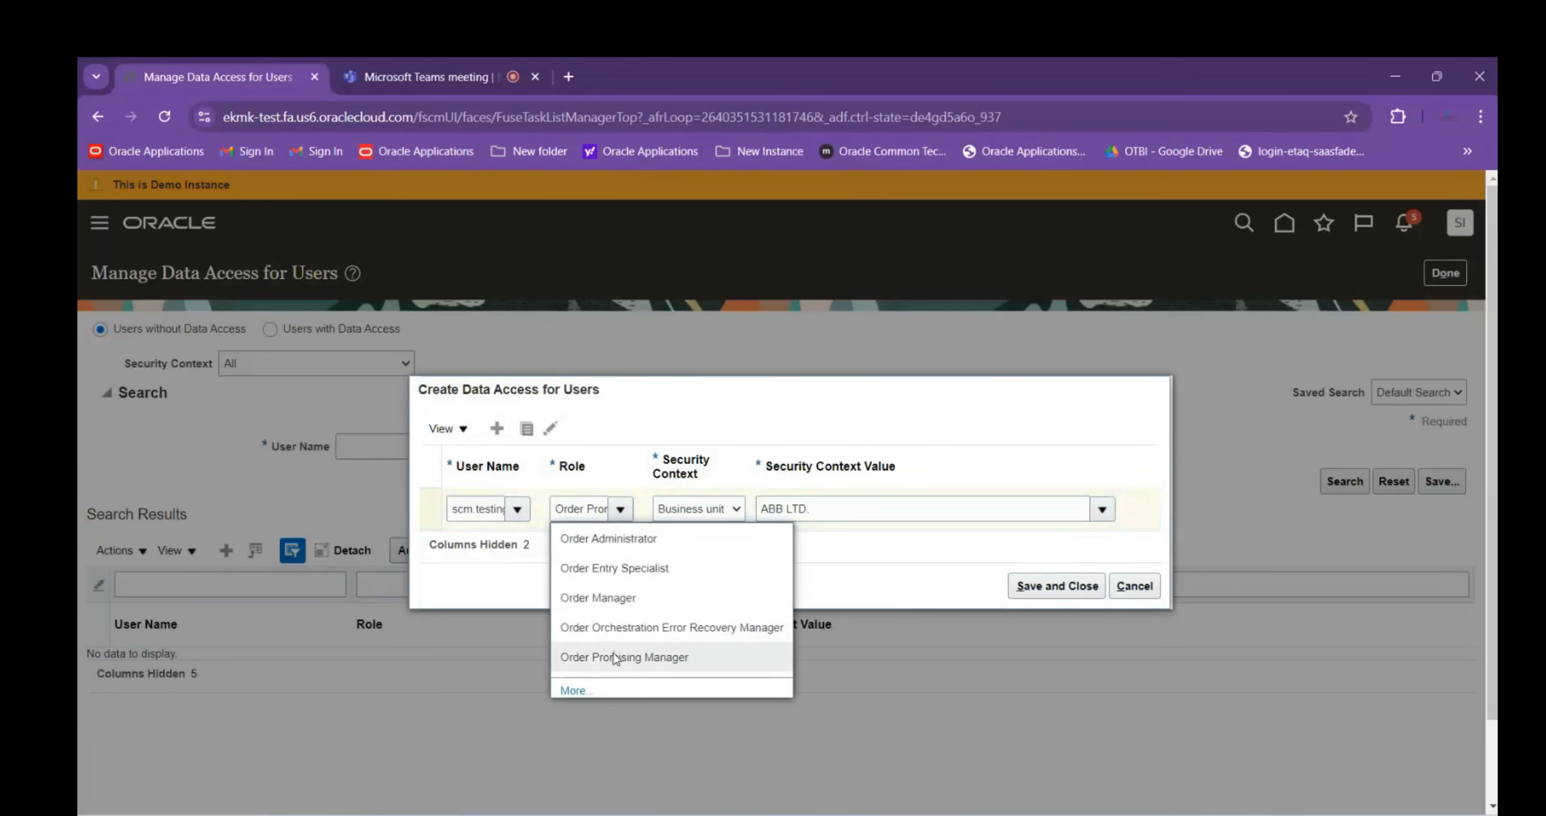
pyautogui.click(633, 654)
pyautogui.click(696, 515)
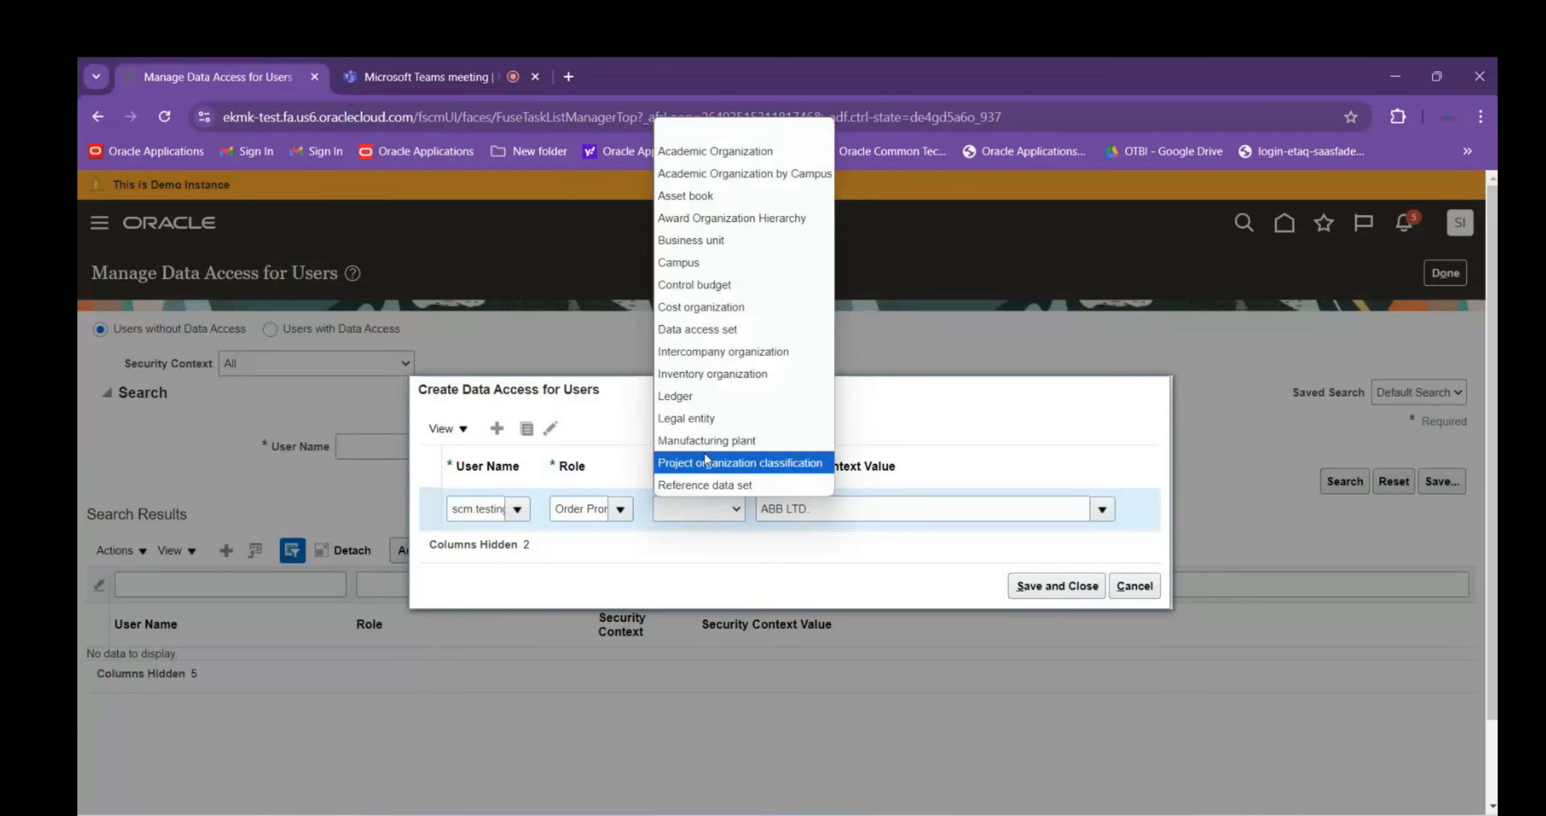
pyautogui.click(690, 257)
pyautogui.click(850, 507)
pyautogui.write('ABB')
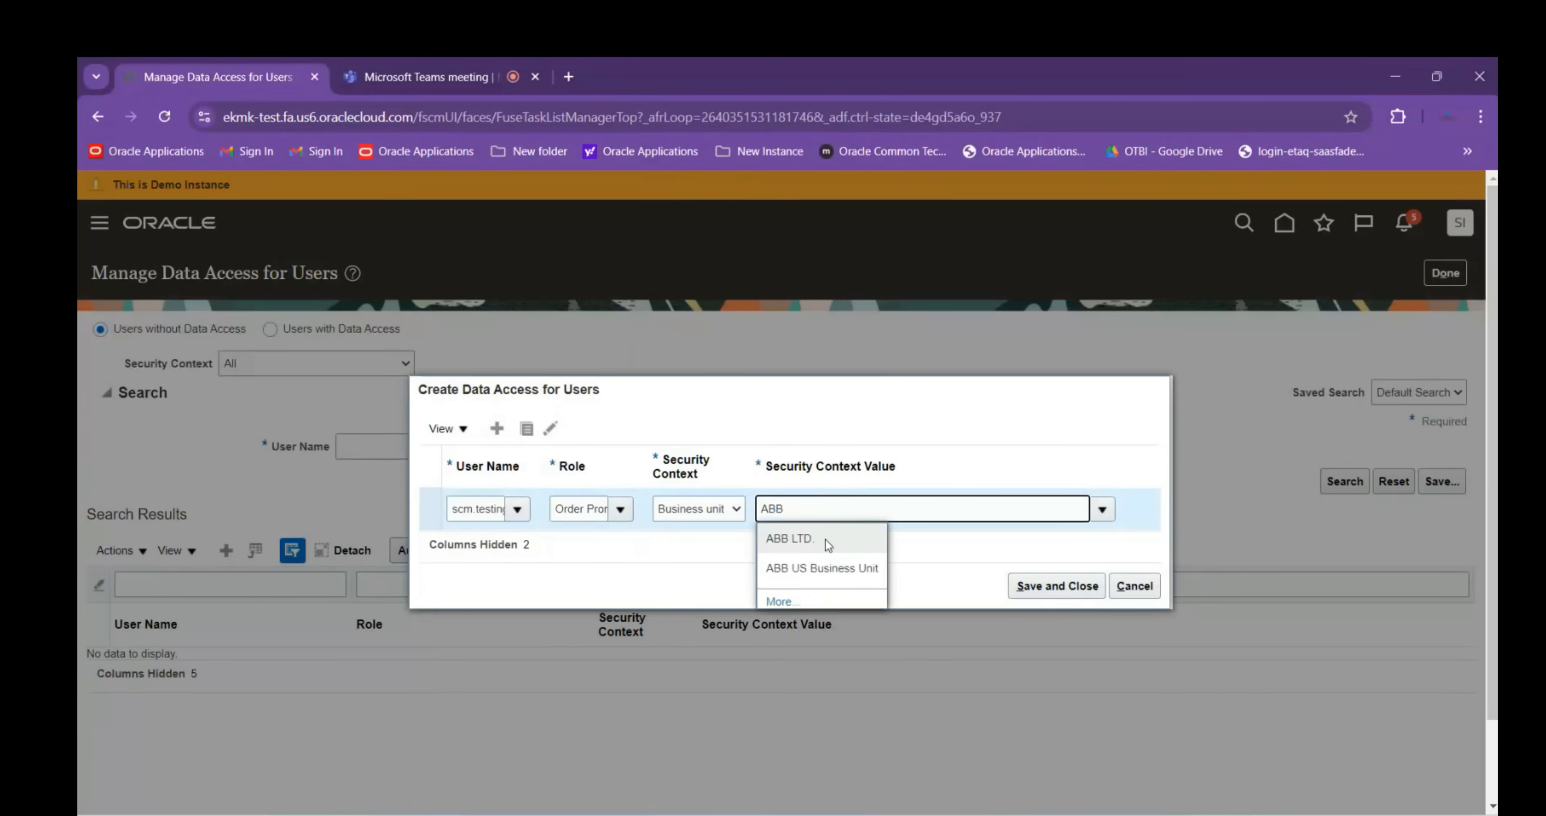
pyautogui.click(834, 541)
pyautogui.click(1030, 586)
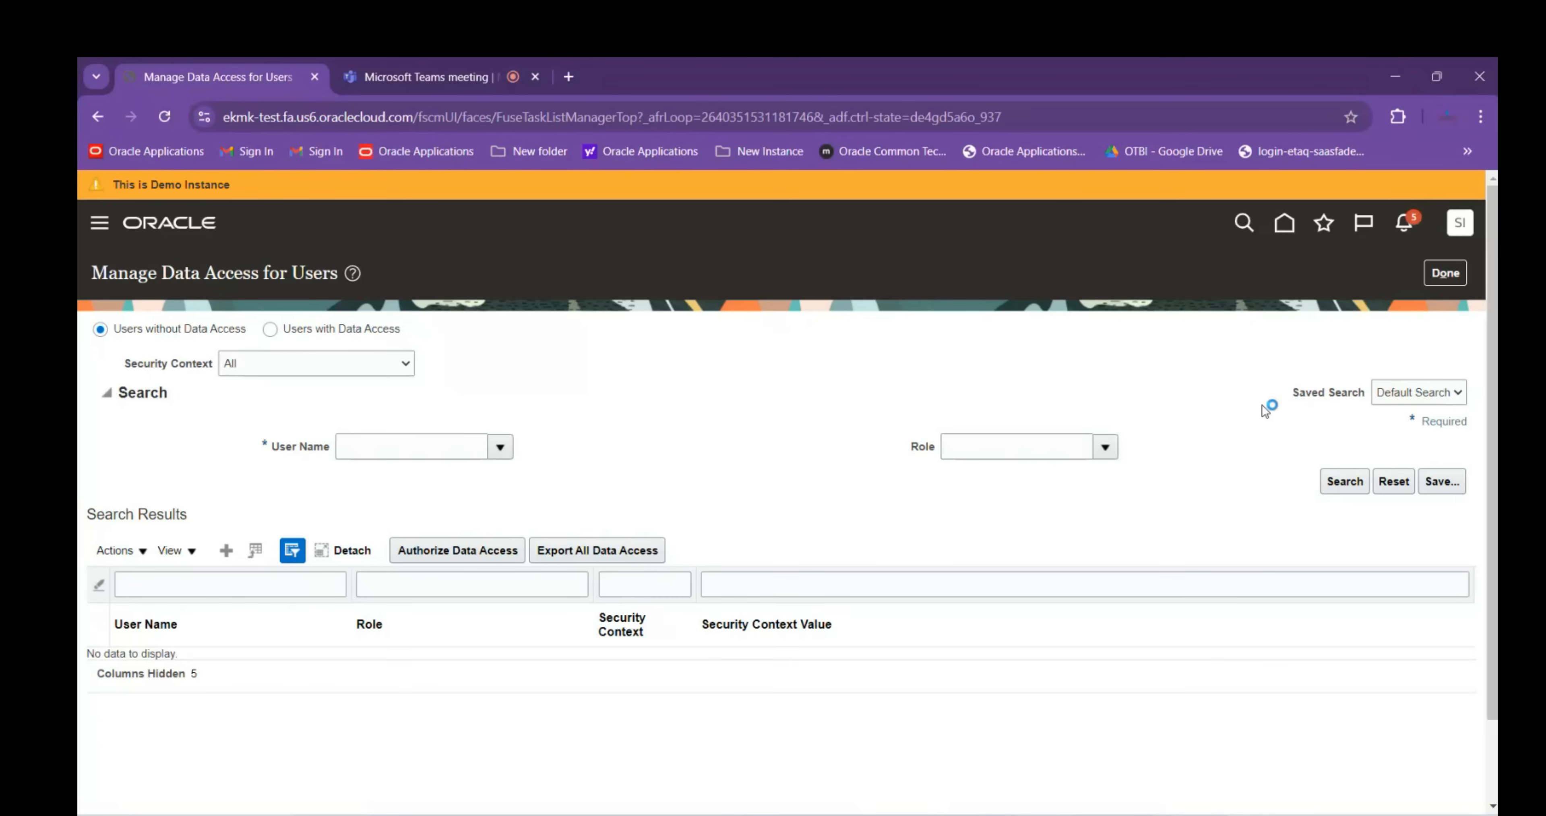
# Search tasks for Orche%pr% and open Manage Orchestration Process Definitions
pyautogui.click(1446, 272)
pyautogui.moveTo(579, 338); pyautogui.dragTo(390, 327)
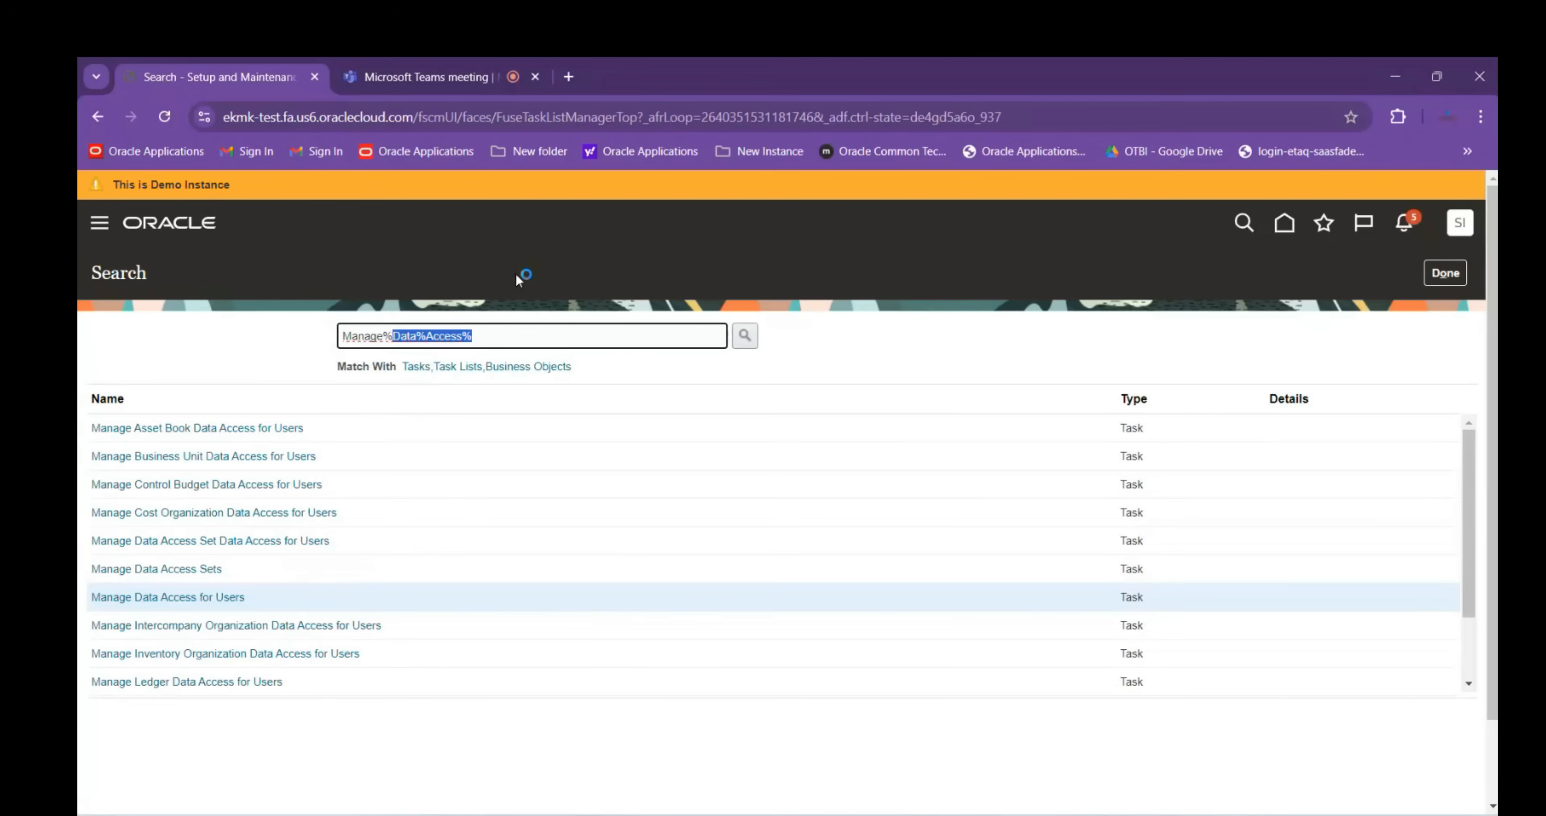
pyautogui.press('BackSpace')
pyautogui.write('Orche%pr%')
pyautogui.press('Return')
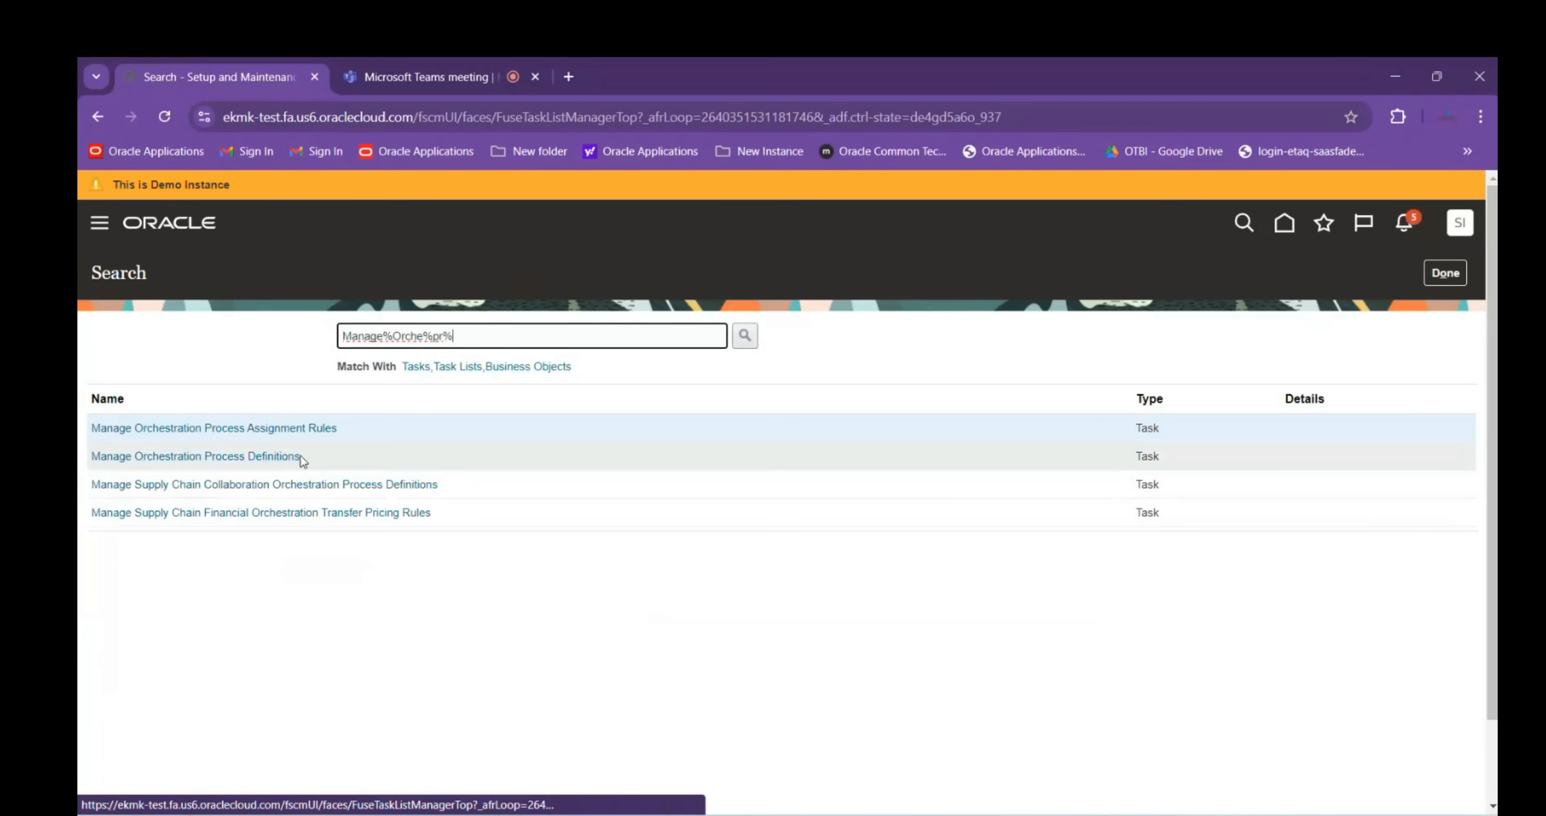
pyautogui.click(274, 456)
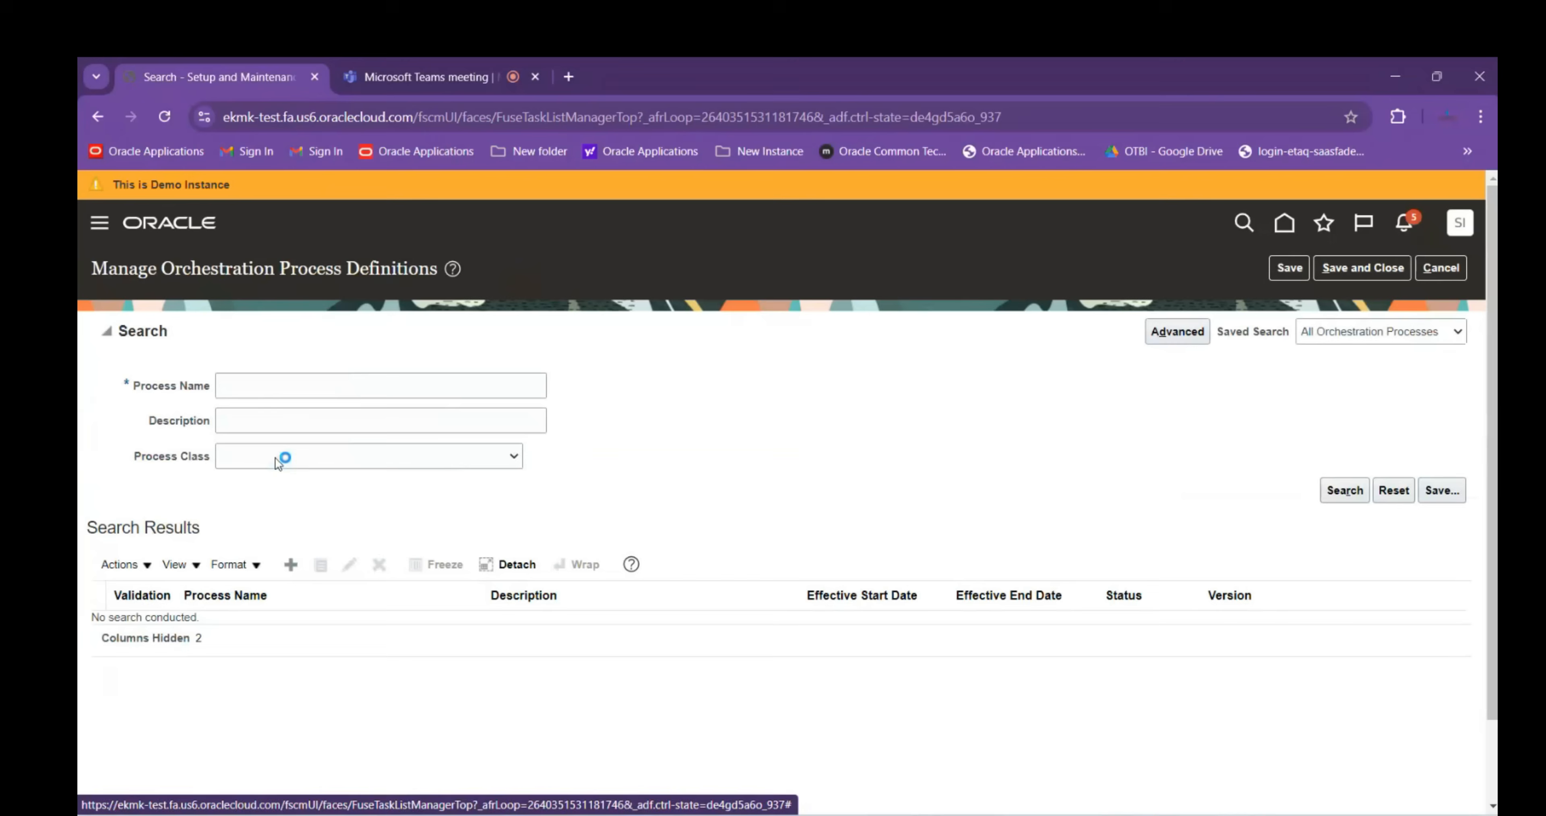
# Copy the page title and switch to the Session Details workbook
pyautogui.moveTo(92, 275); pyautogui.dragTo(438, 267)
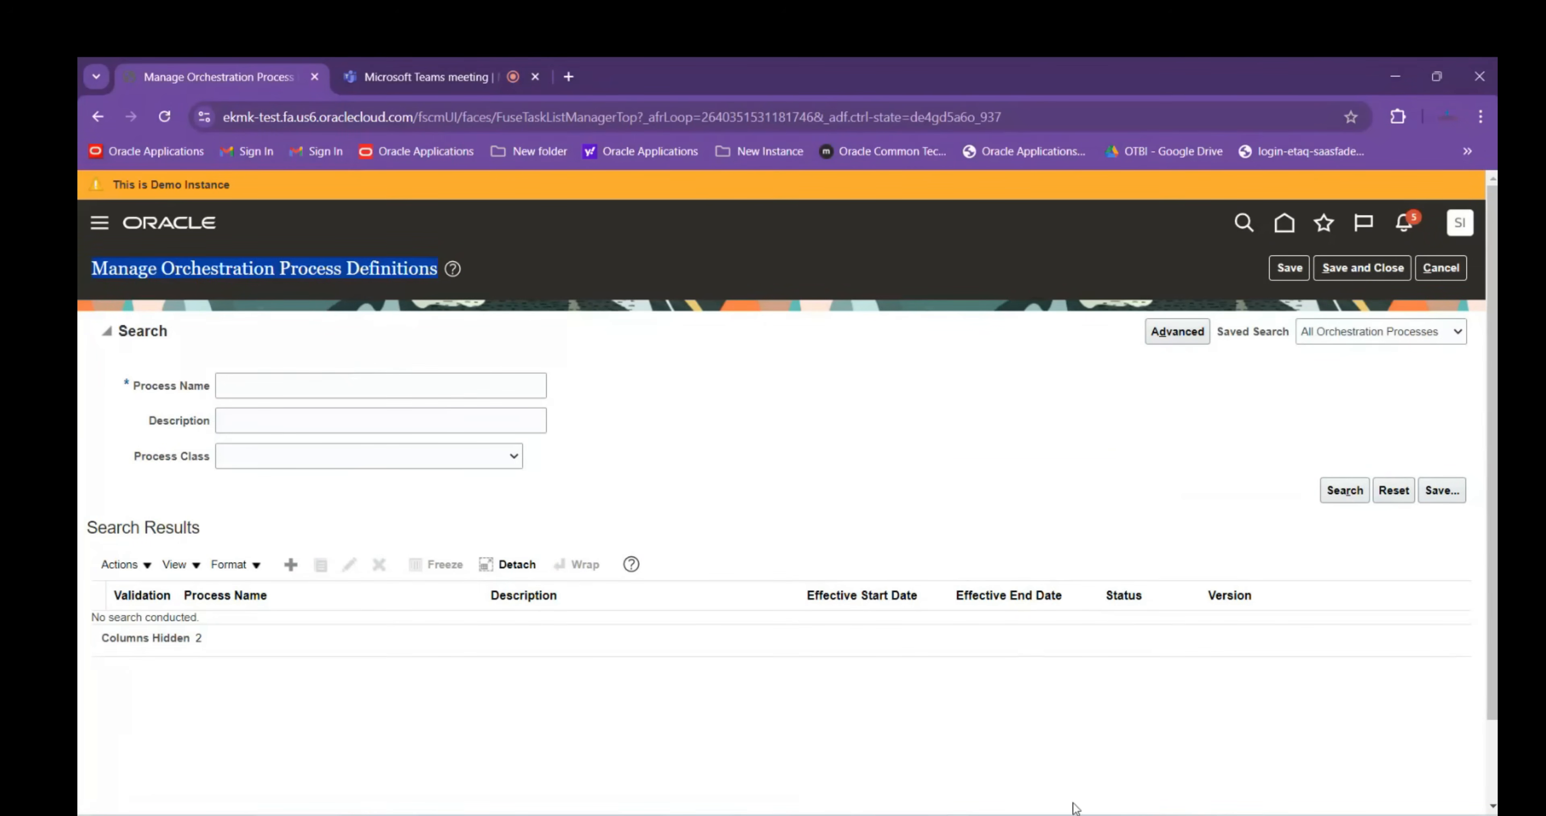
pyautogui.click(967, 739)
pyautogui.click(168, 674)
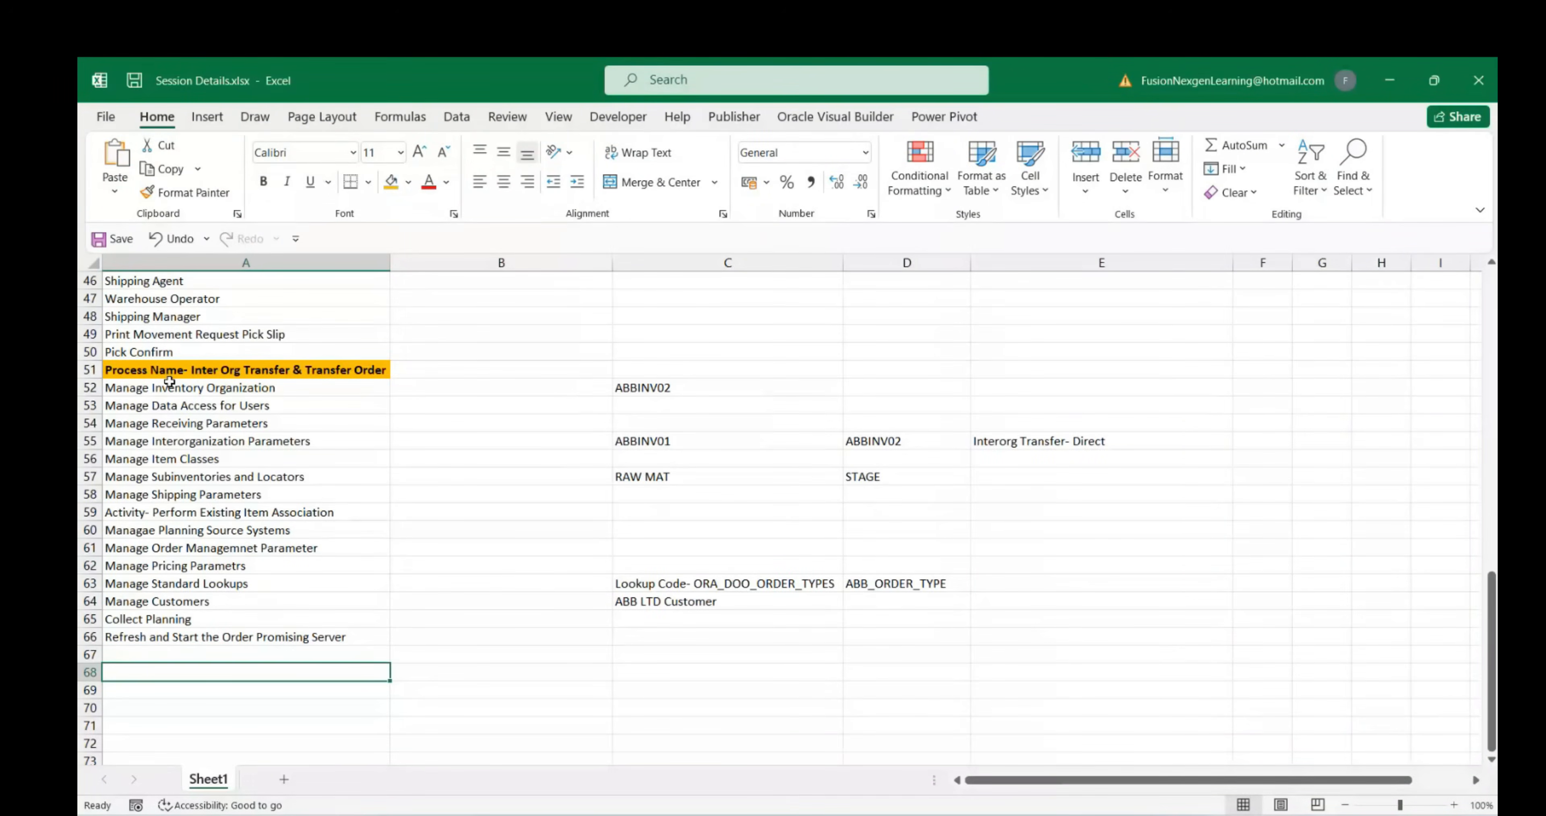
# Enter the heading 'Orchestration' in cell A73
pyautogui.scroll(-4, 293, 562)
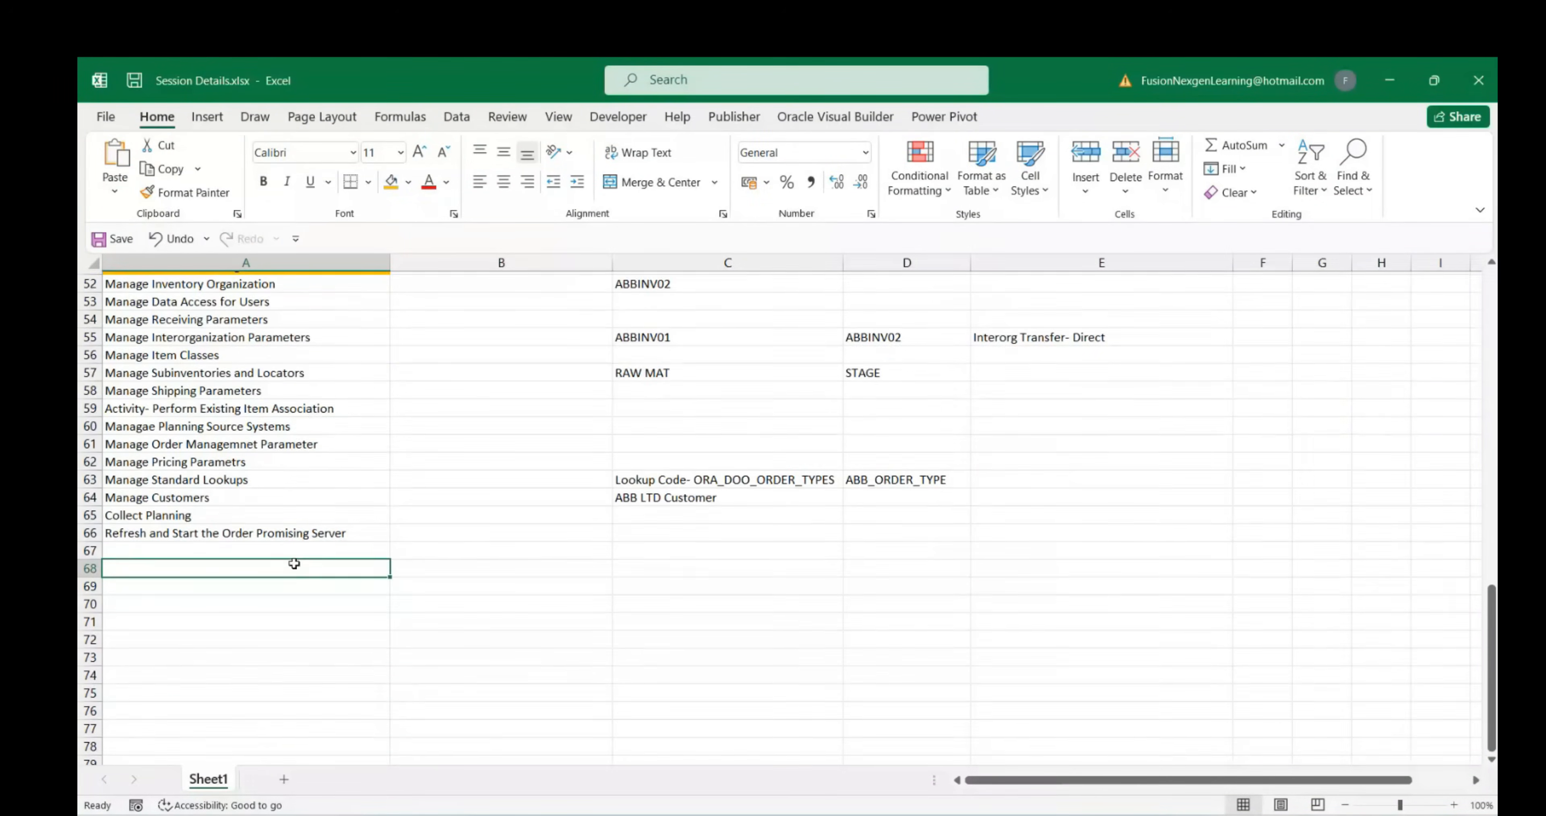
pyautogui.click(183, 511)
pyautogui.click(181, 570)
pyautogui.click(173, 542)
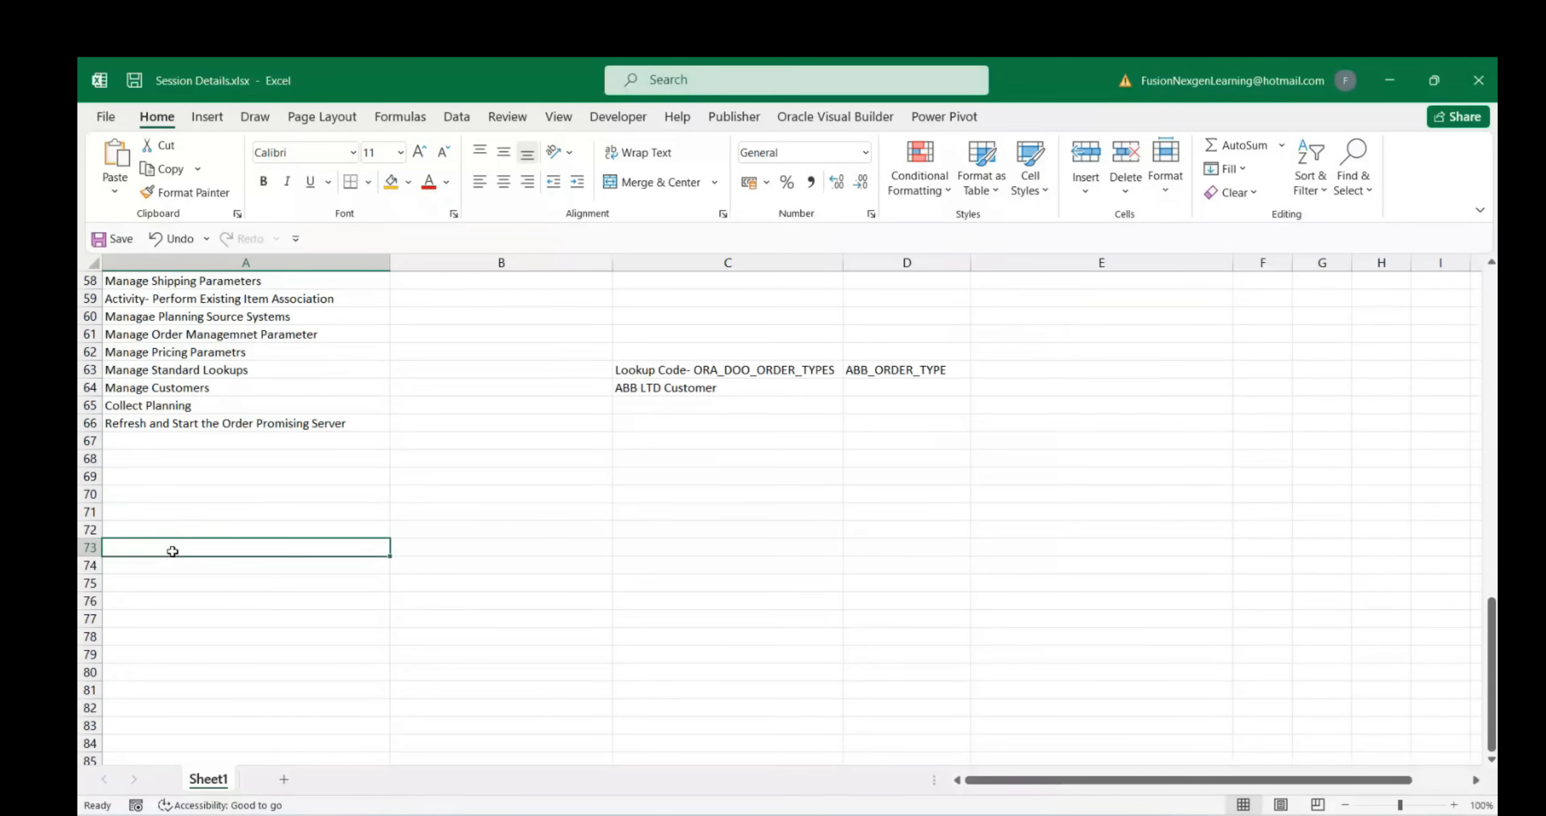
pyautogui.write('Orchestrati')
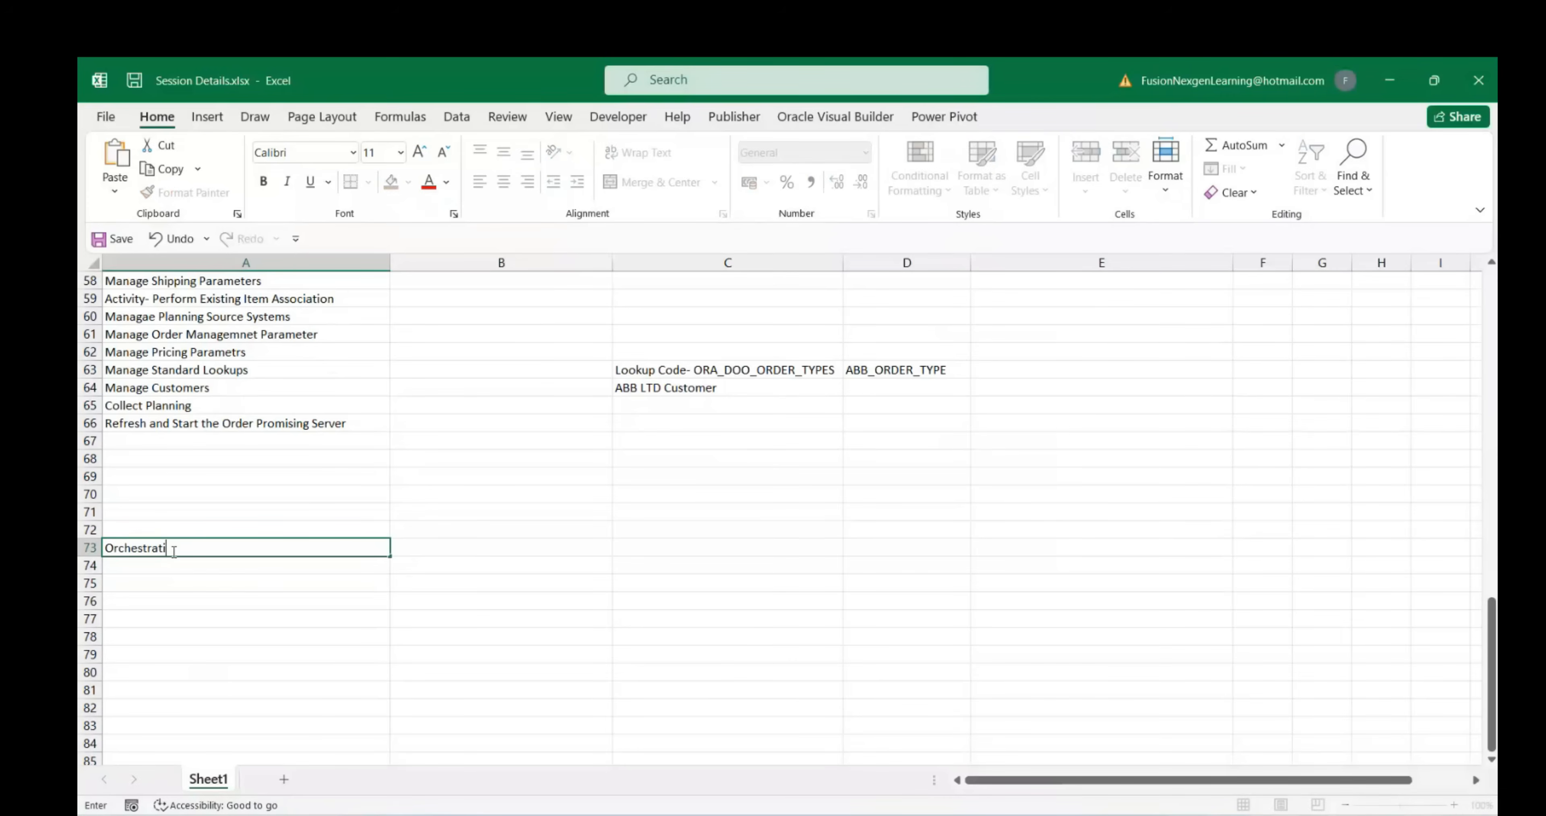
pyautogui.write('on')
pyautogui.click(156, 568)
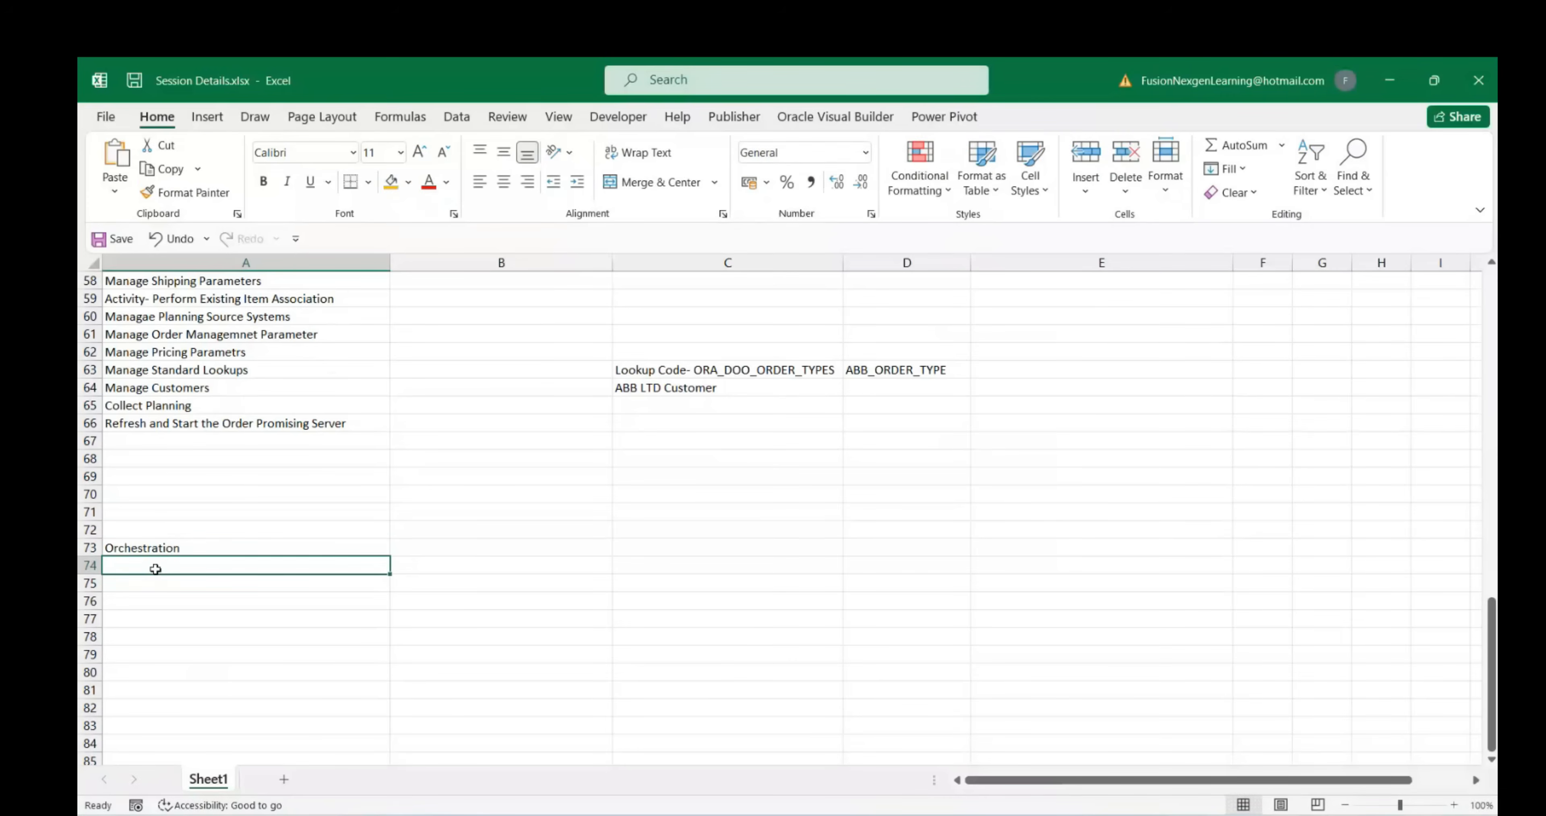
# Put 'Manage Orchestration Process Definitions' as plain text in A74 and clear B74
pyautogui.hotkey('ctrl', 'v')
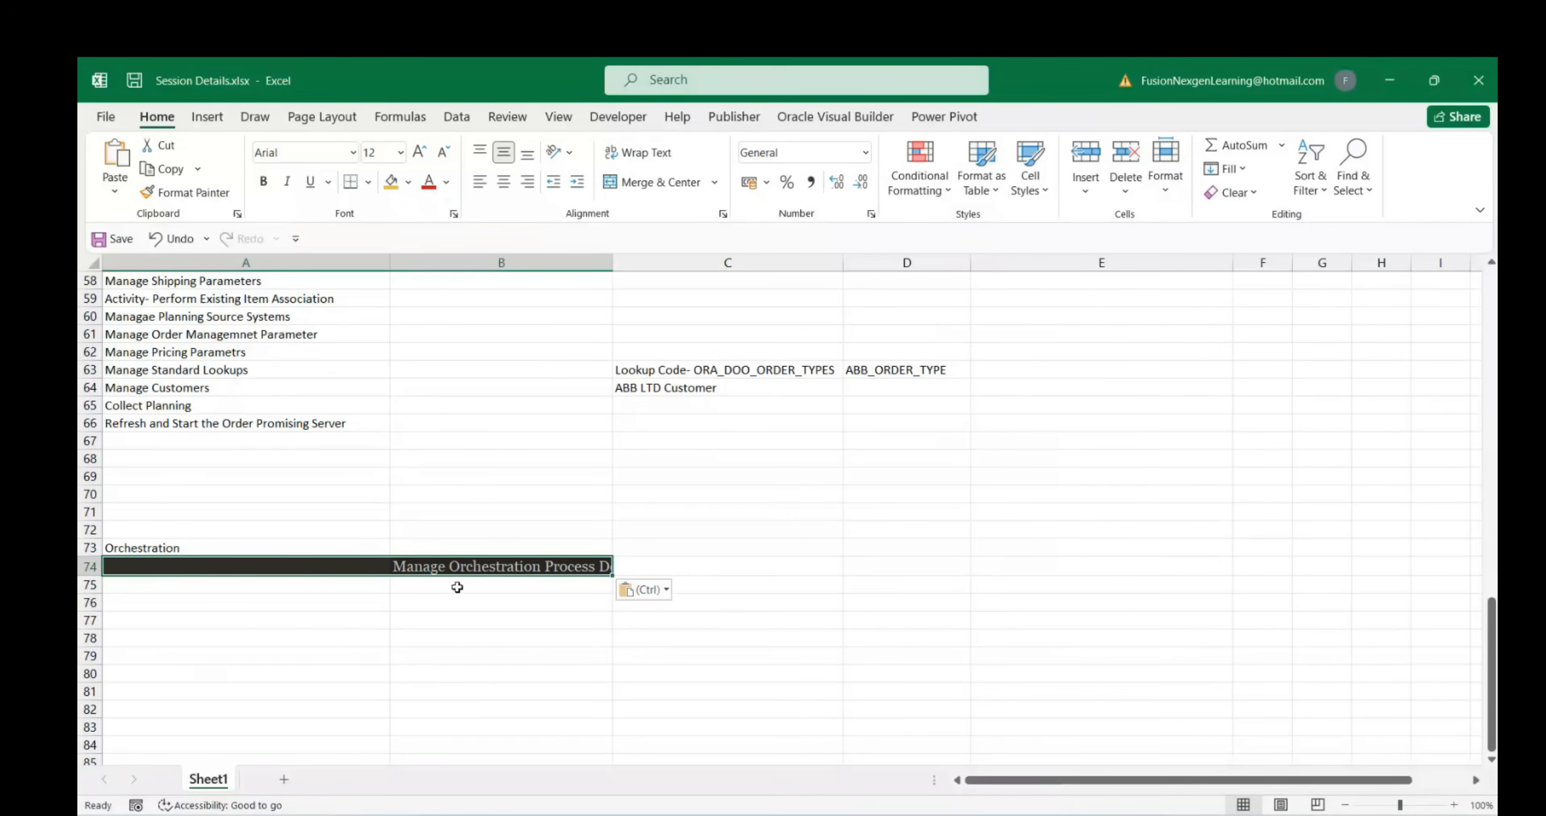
pyautogui.click(665, 591)
pyautogui.click(663, 643)
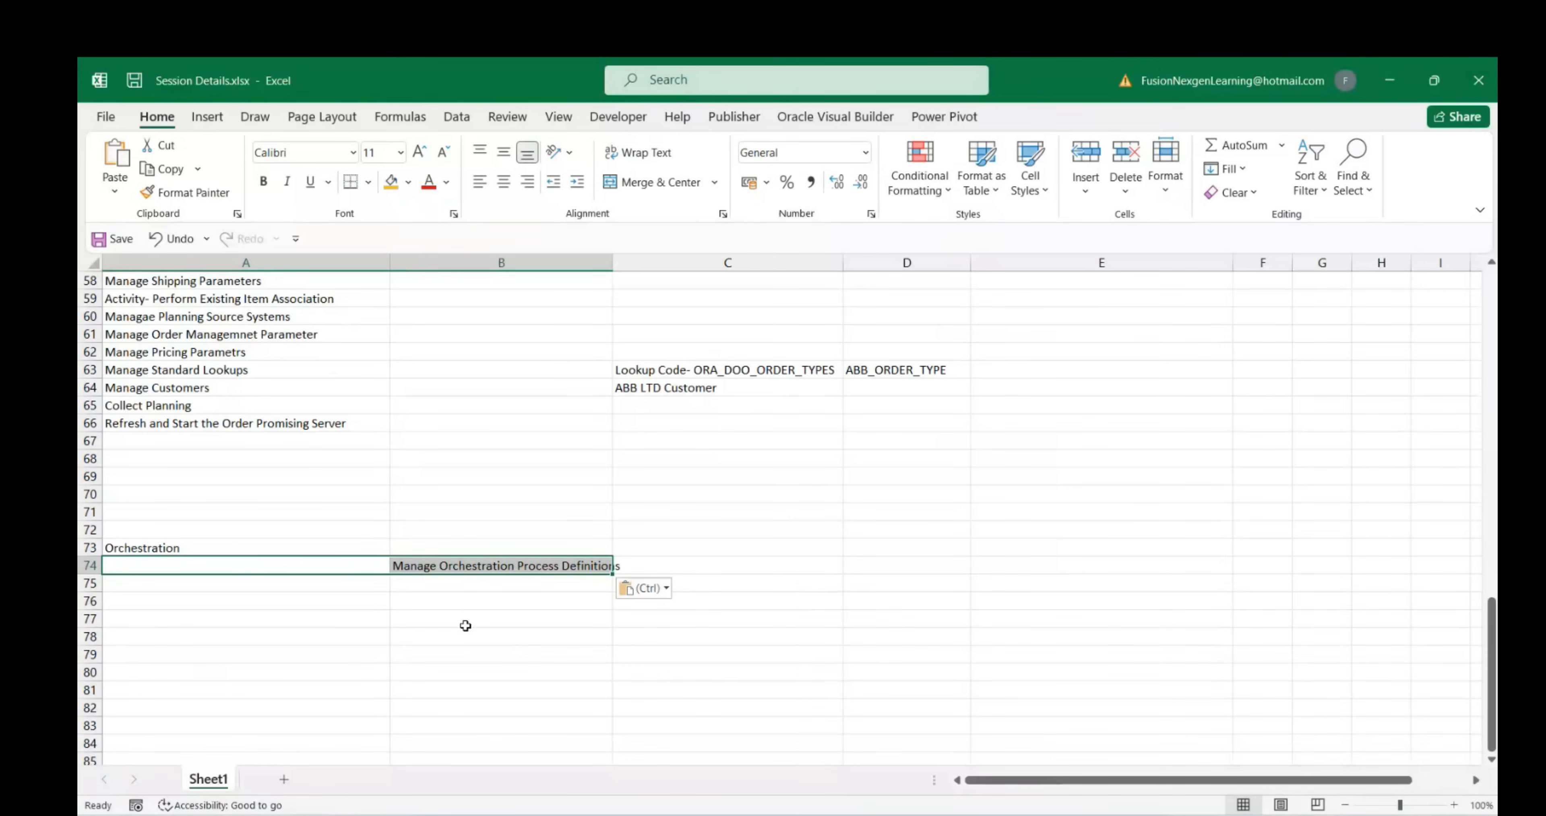
pyautogui.click(477, 573)
pyautogui.hotkey('ctrl', 'c')
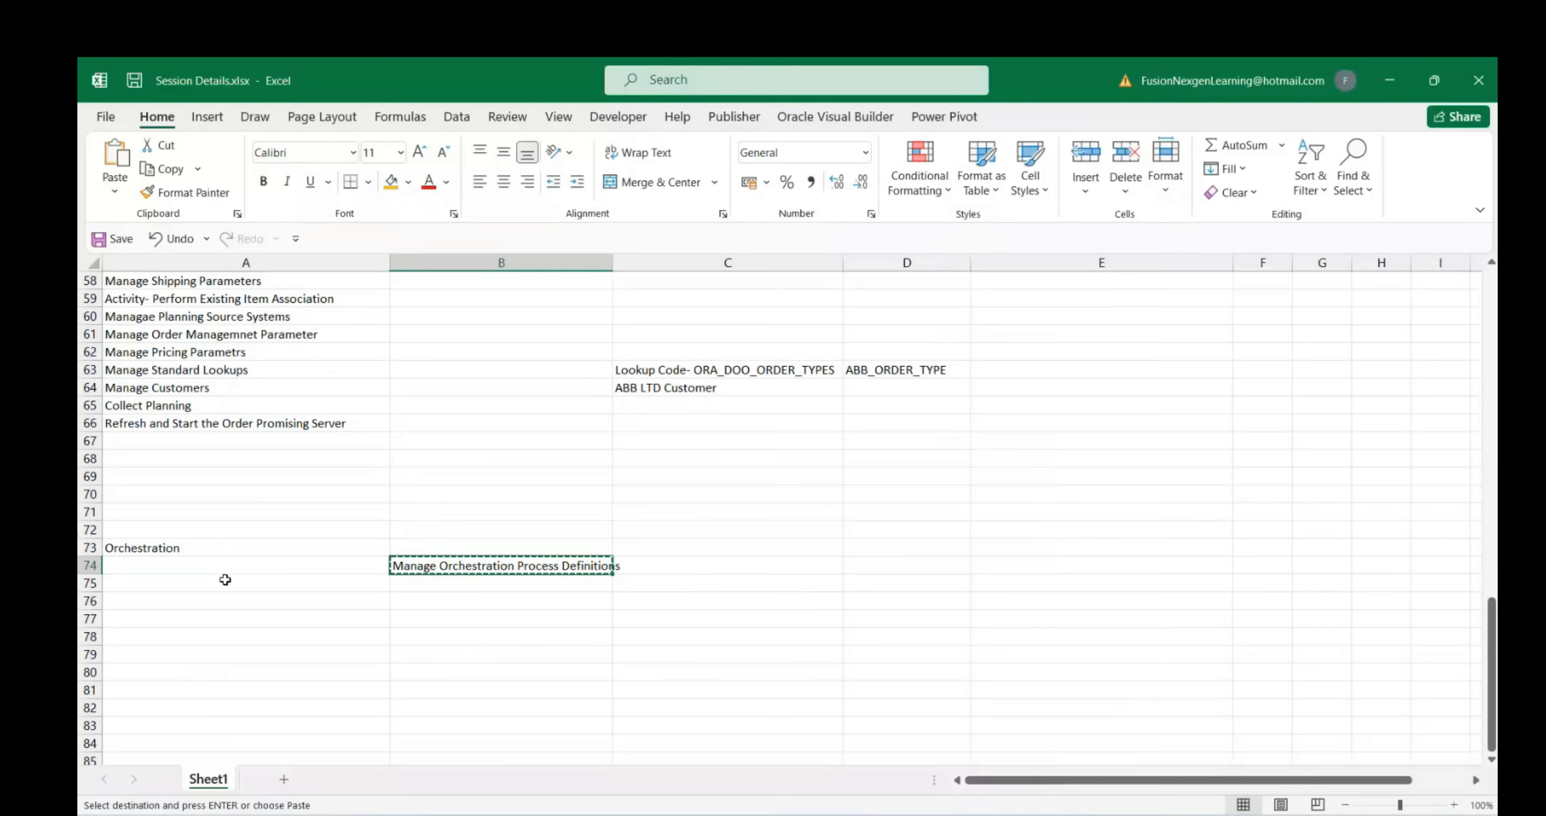
pyautogui.click(225, 579)
pyautogui.click(225, 567)
pyautogui.hotkey('ctrl', 'v')
pyautogui.click(504, 561)
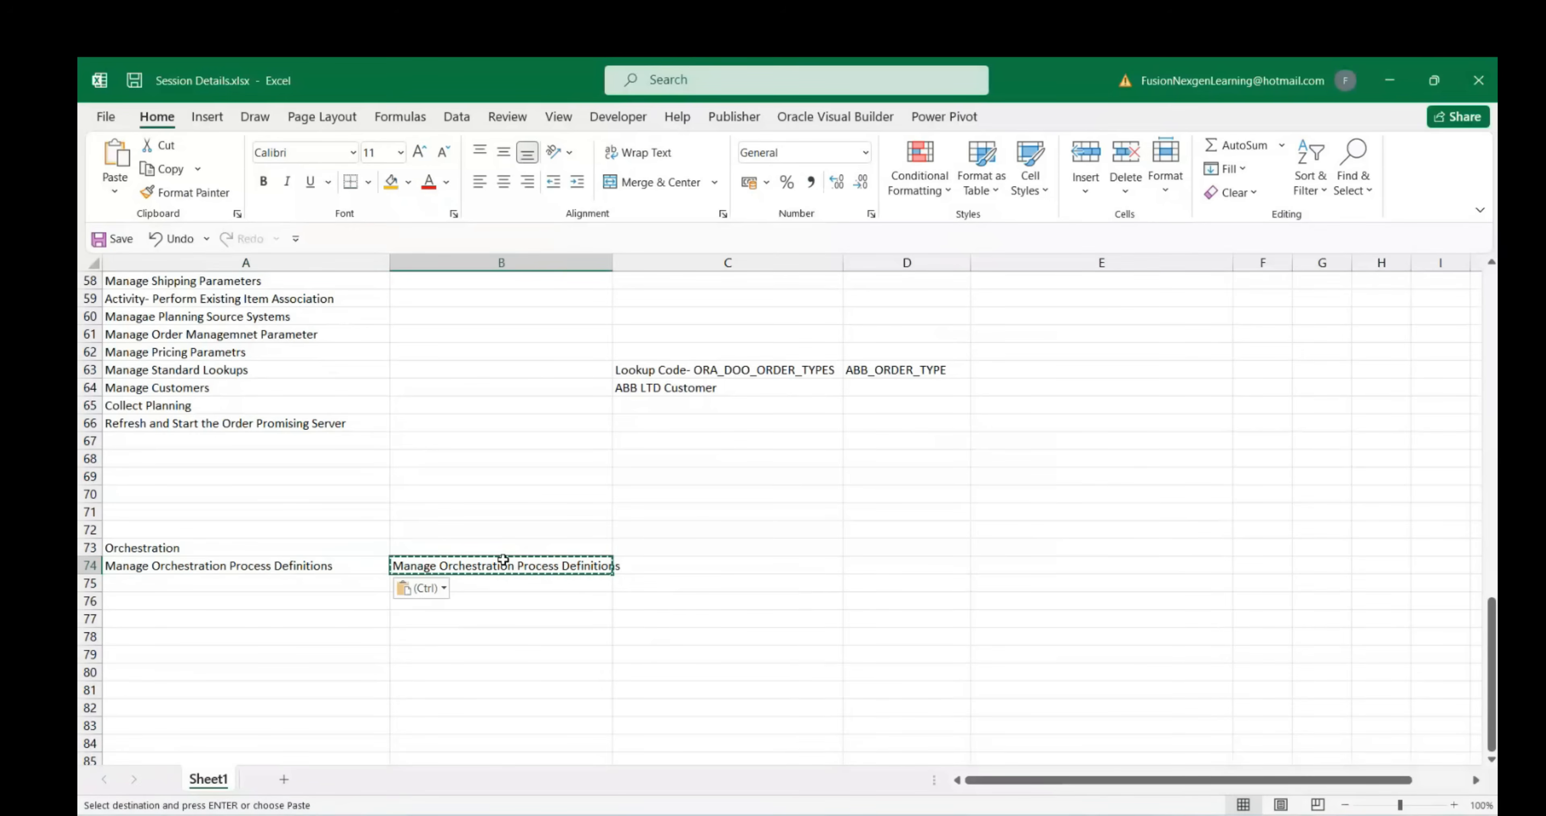
pyautogui.press('Delete')
pyautogui.click(360, 617)
# Give the A73 Orchestration heading a yellow fill and bold text
pyautogui.click(155, 548)
pyautogui.click(391, 182)
pyautogui.click(263, 181)
pyautogui.click(273, 613)
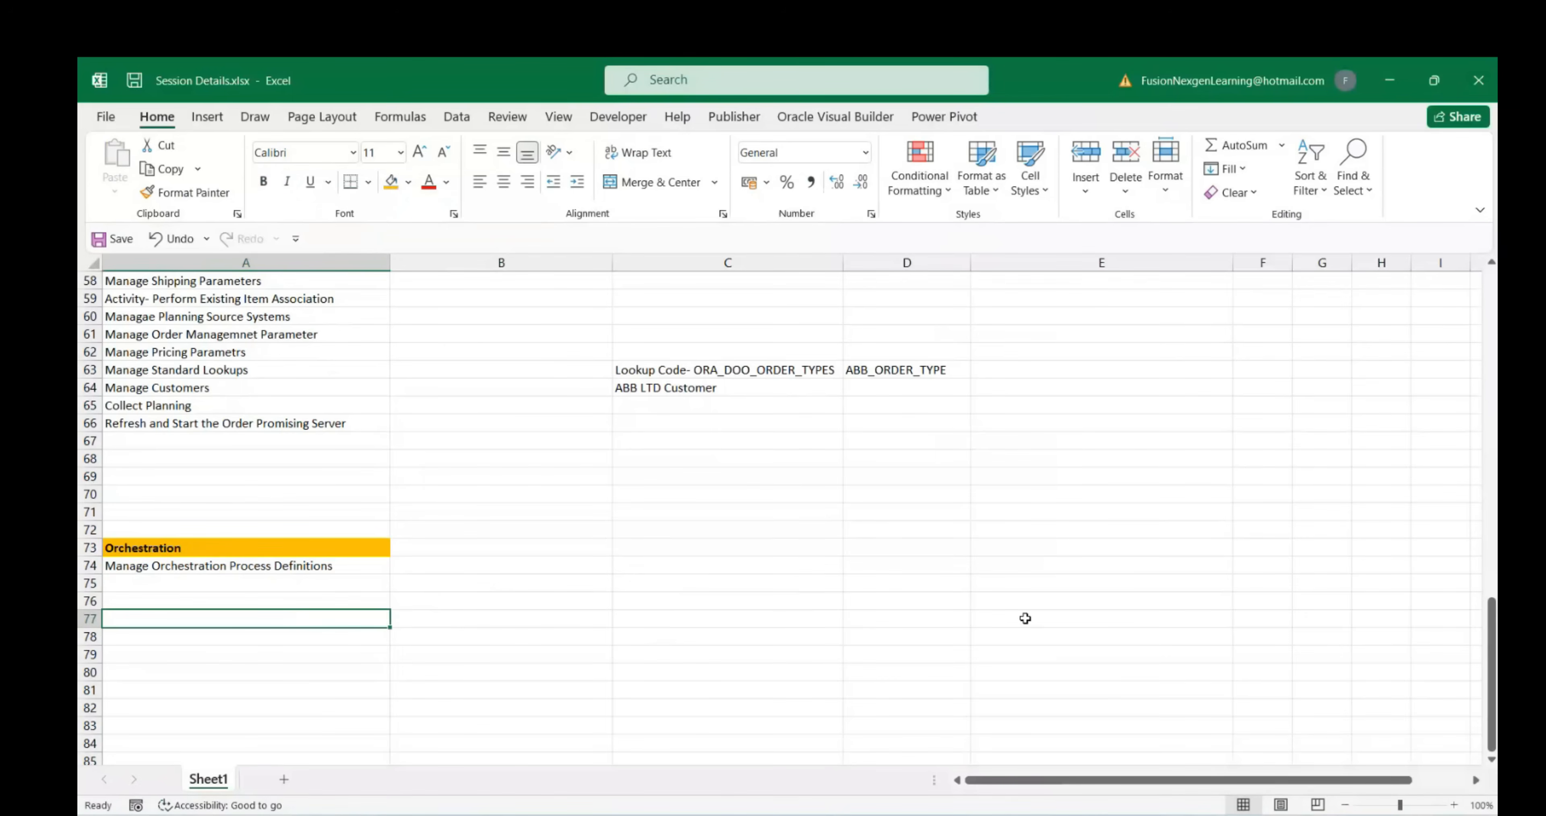
# Search orchestration processes for Process Name DOO
pyautogui.moveTo(1111, 811)
pyautogui.click(1004, 719)
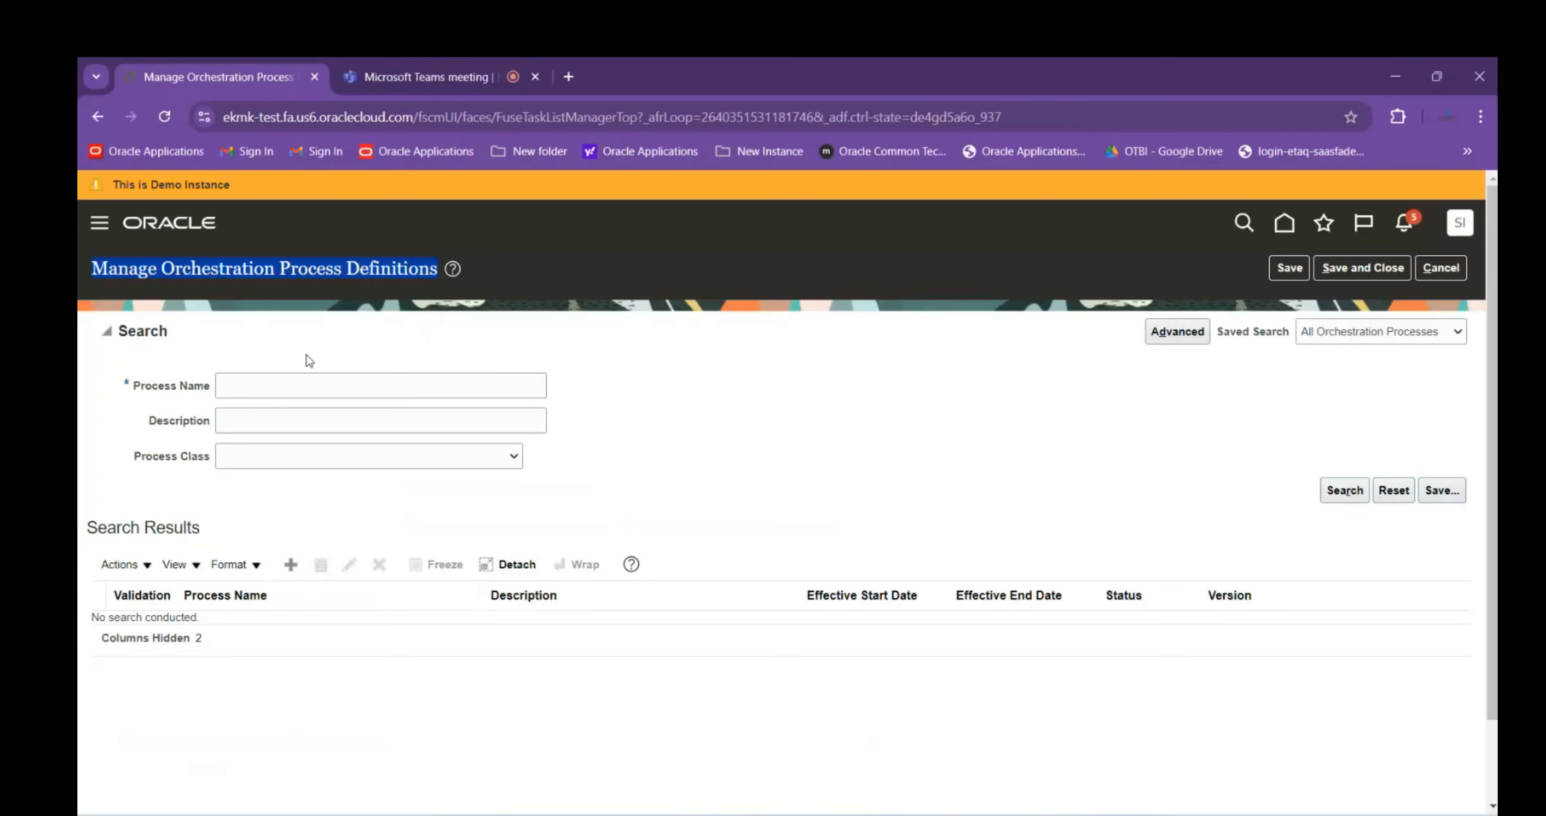
pyautogui.click(244, 380)
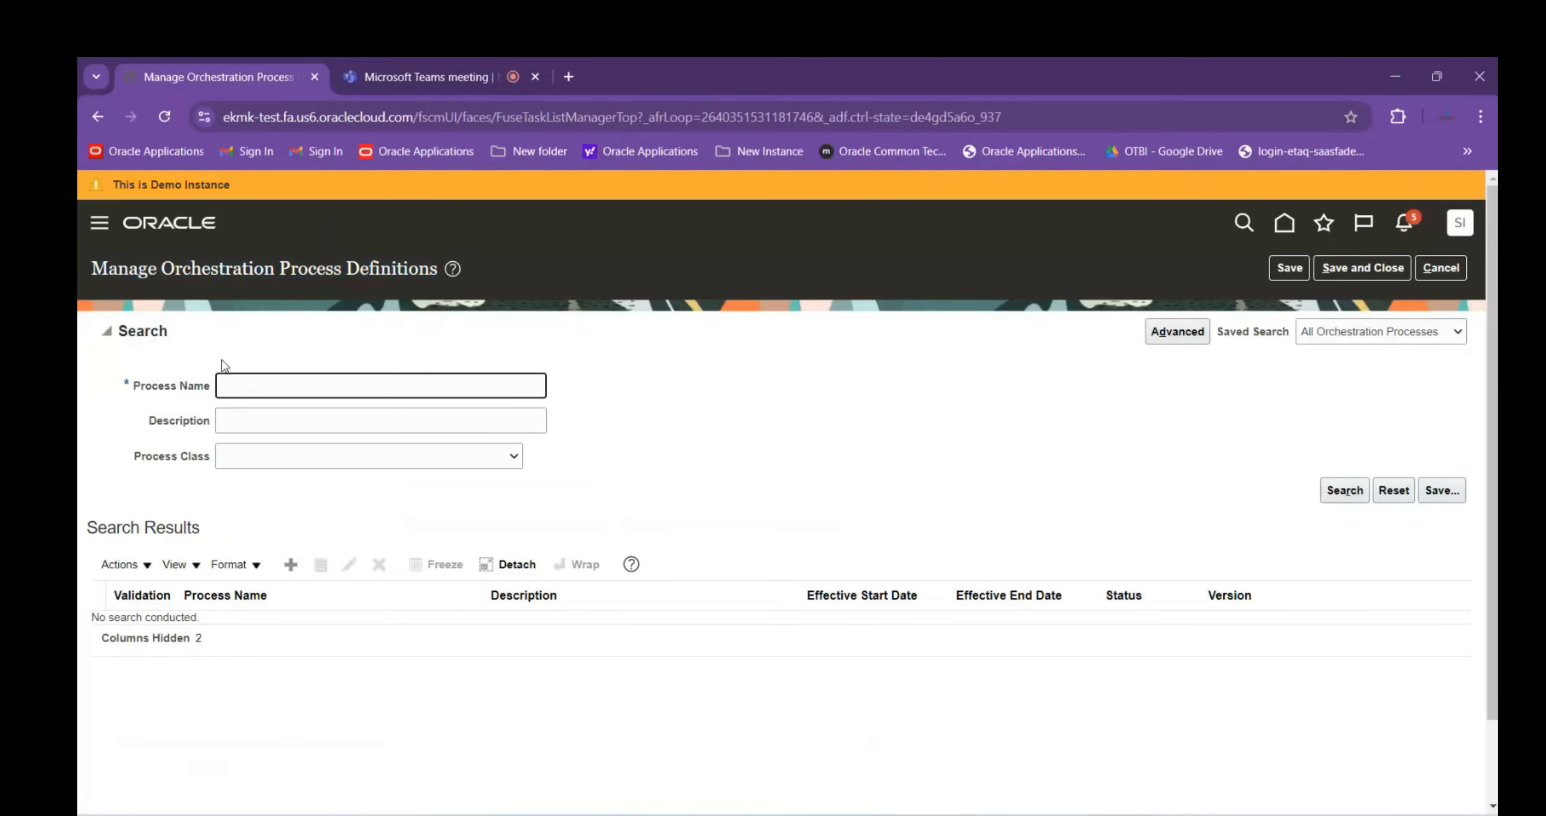
pyautogui.write('DOO')
pyautogui.press('Return')
pyautogui.click(108, 331)
pyautogui.click(296, 383)
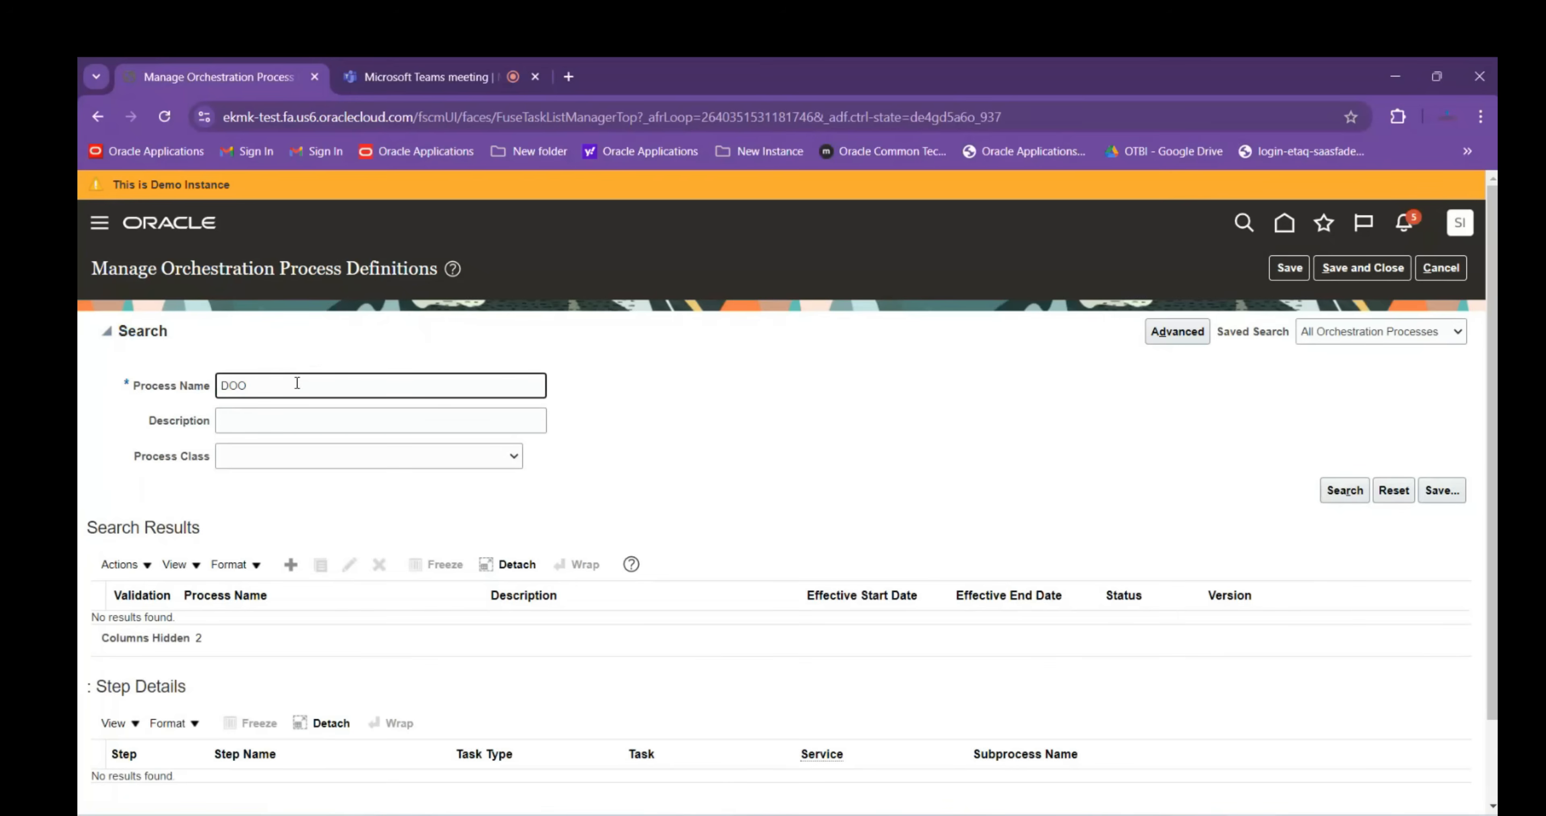
pyautogui.press('Return')
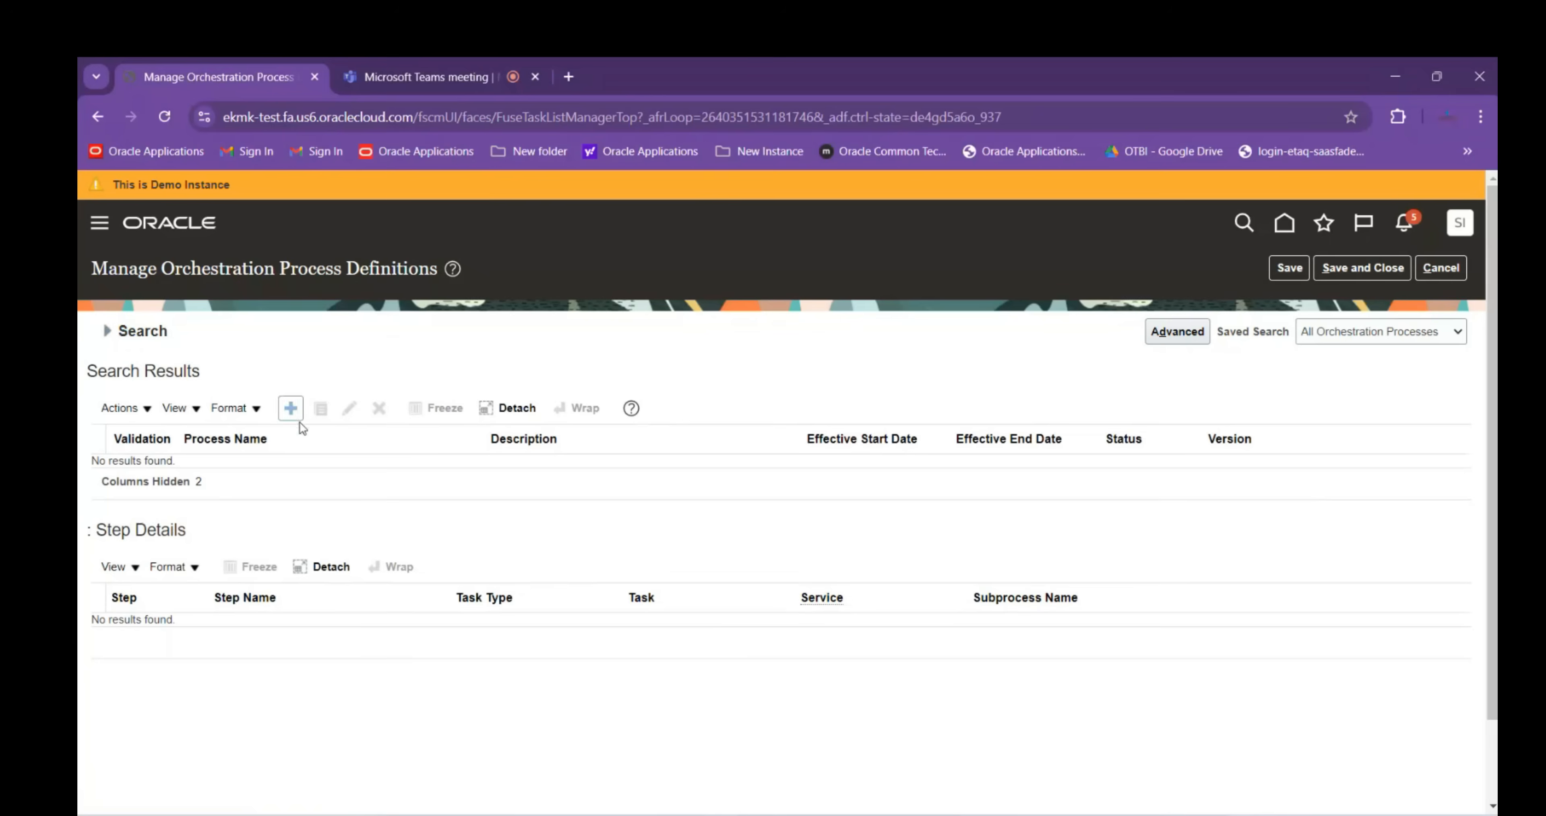
# Clear the DOO% value and, in Advanced Search, set Process Name to Is not blank
pyautogui.click(117, 334)
pyautogui.click(248, 386)
pyautogui.moveTo(249, 386); pyautogui.dragTo(185, 389)
pyautogui.press('BackSpace')
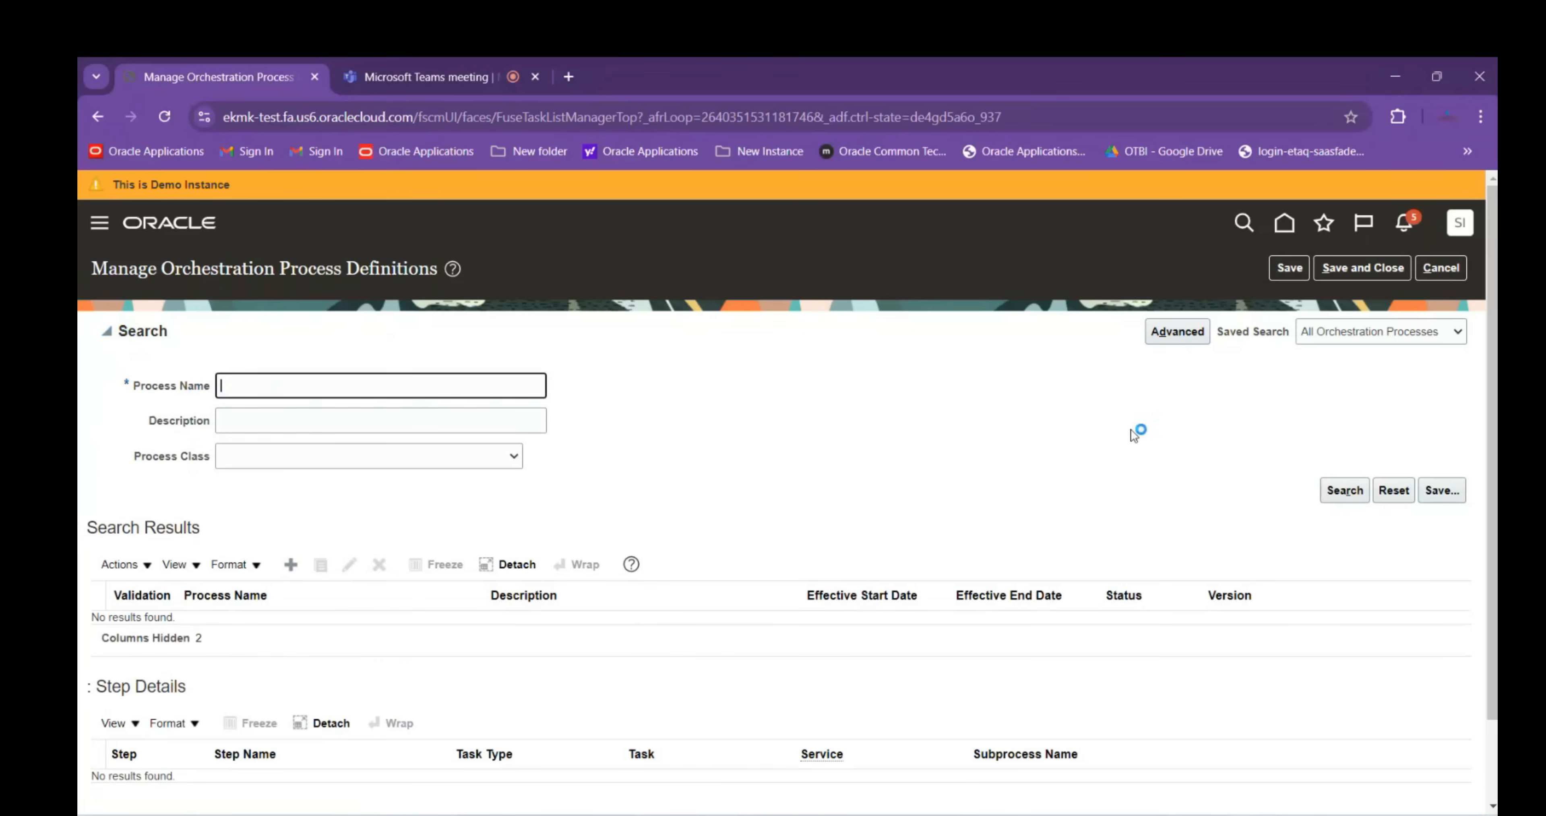
pyautogui.click(1177, 331)
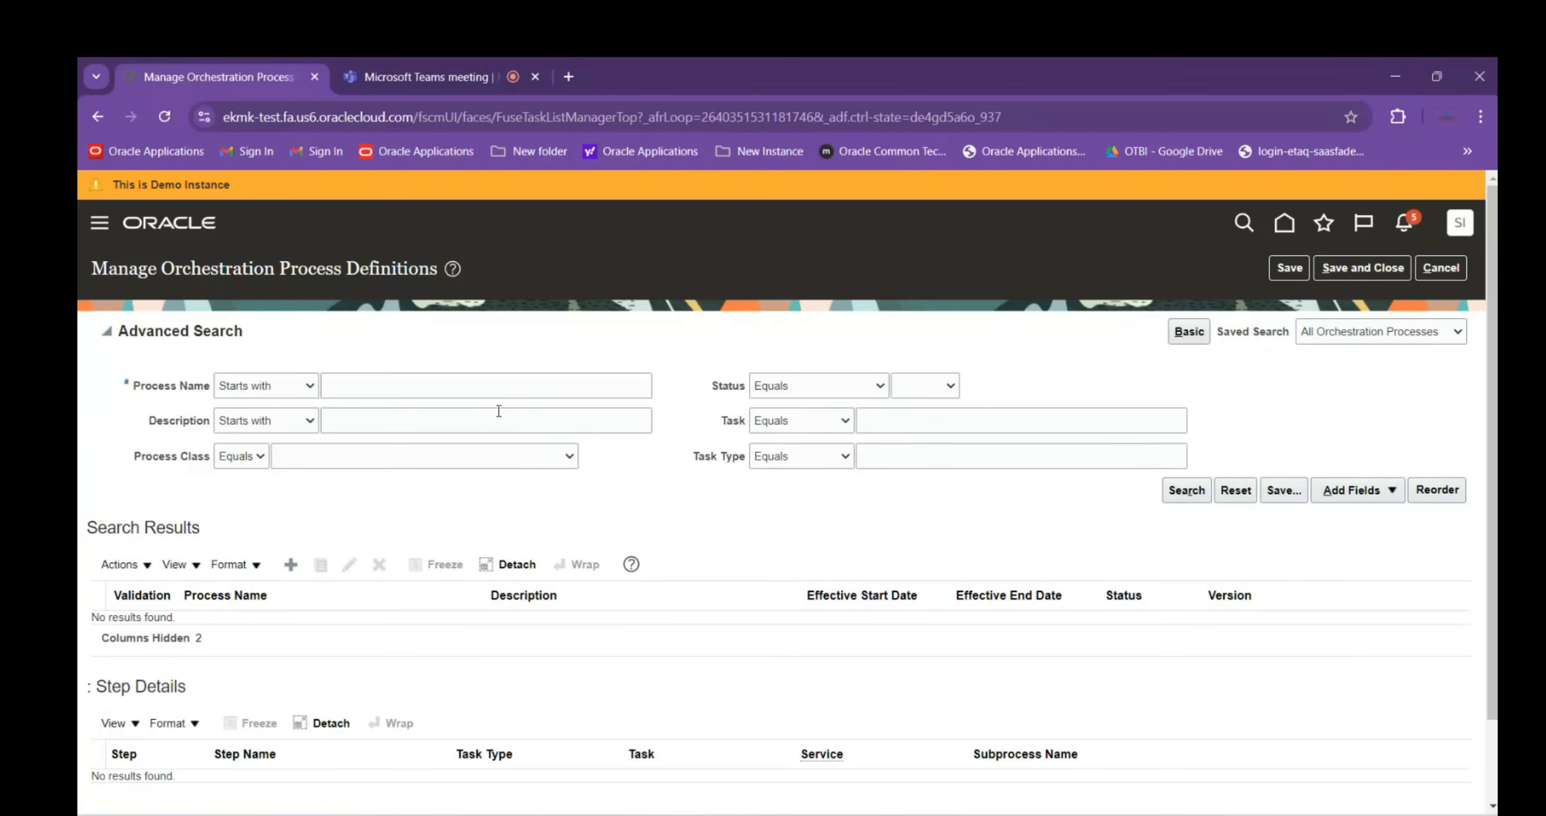
pyautogui.click(282, 391)
pyautogui.click(279, 564)
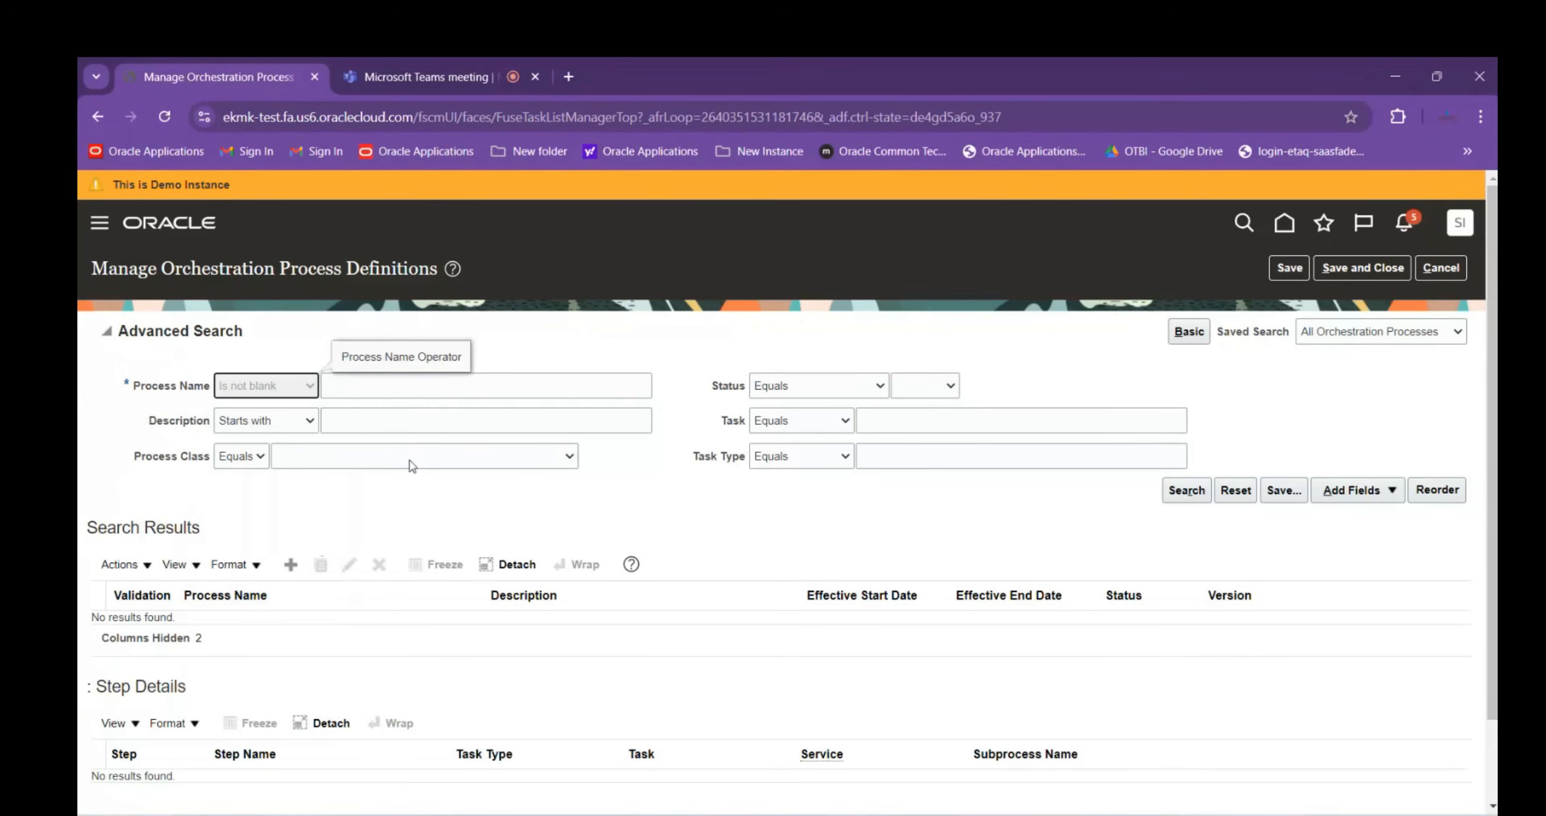
pyautogui.click(1185, 491)
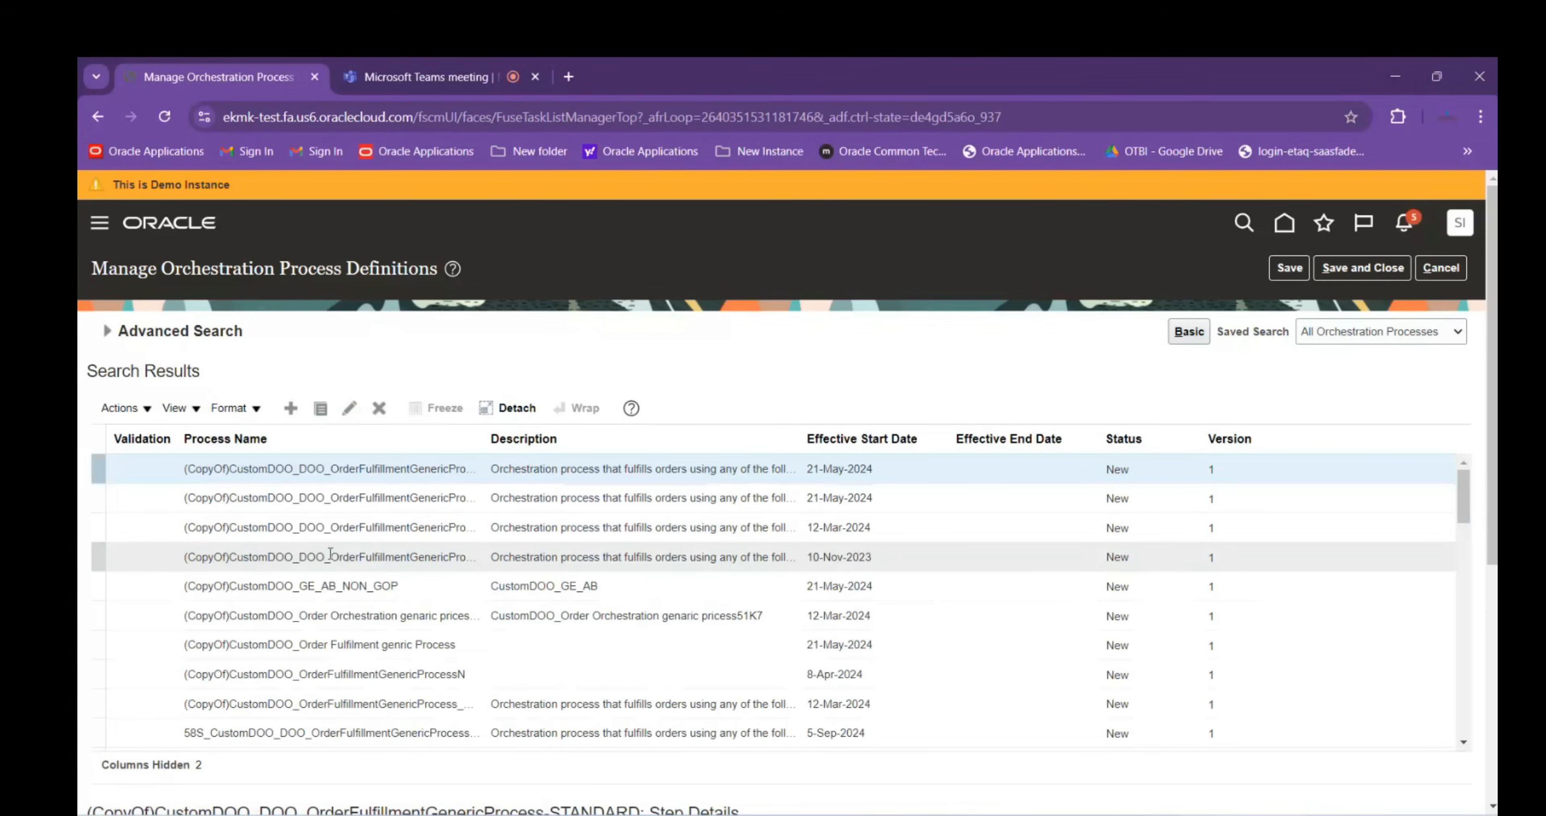
pyautogui.scroll(-3, 366, 492)
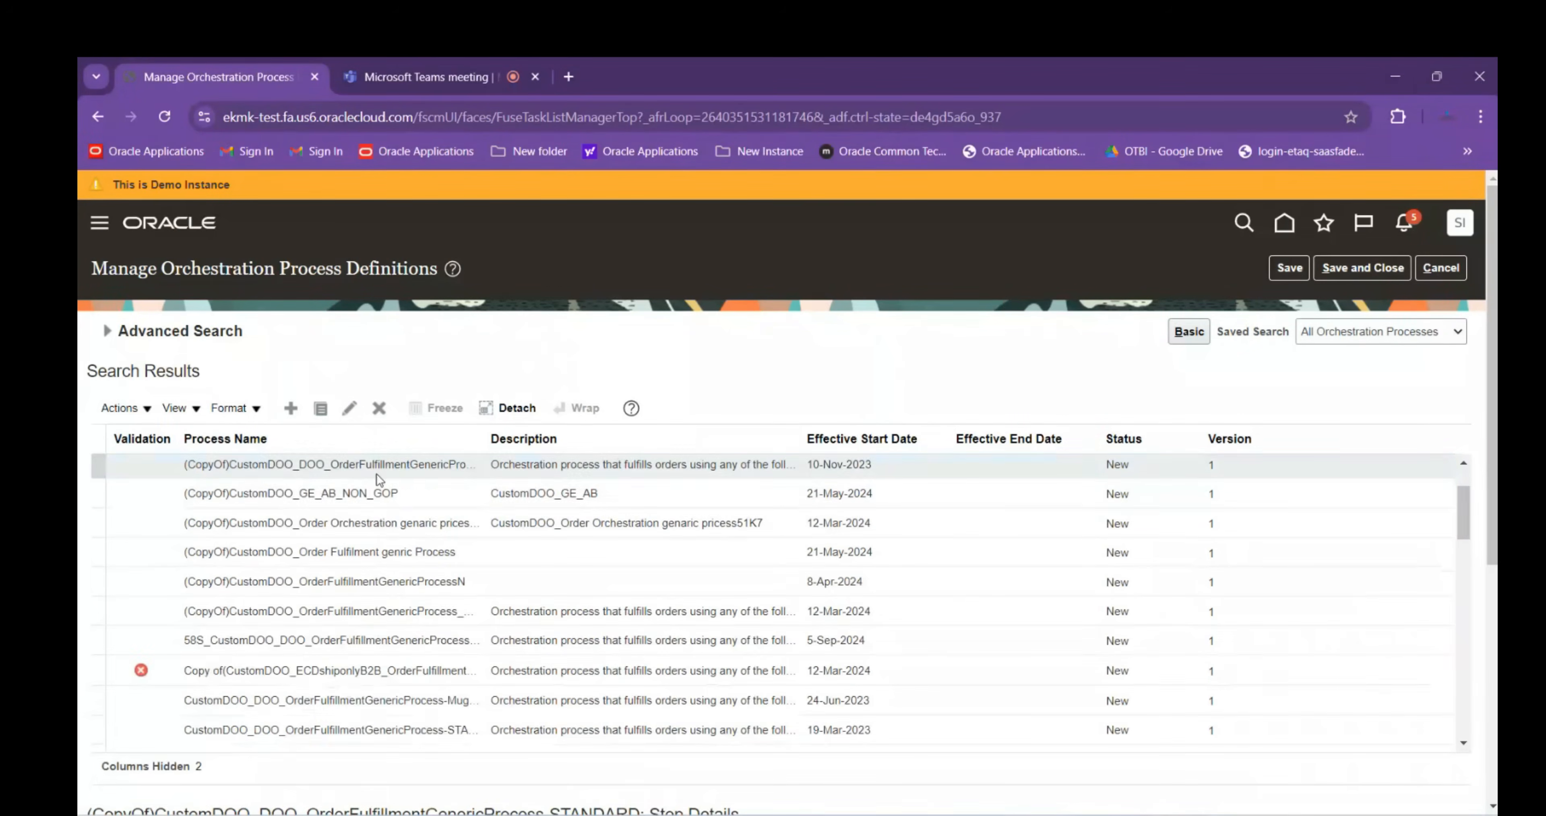
pyautogui.scroll(-5, 360, 517)
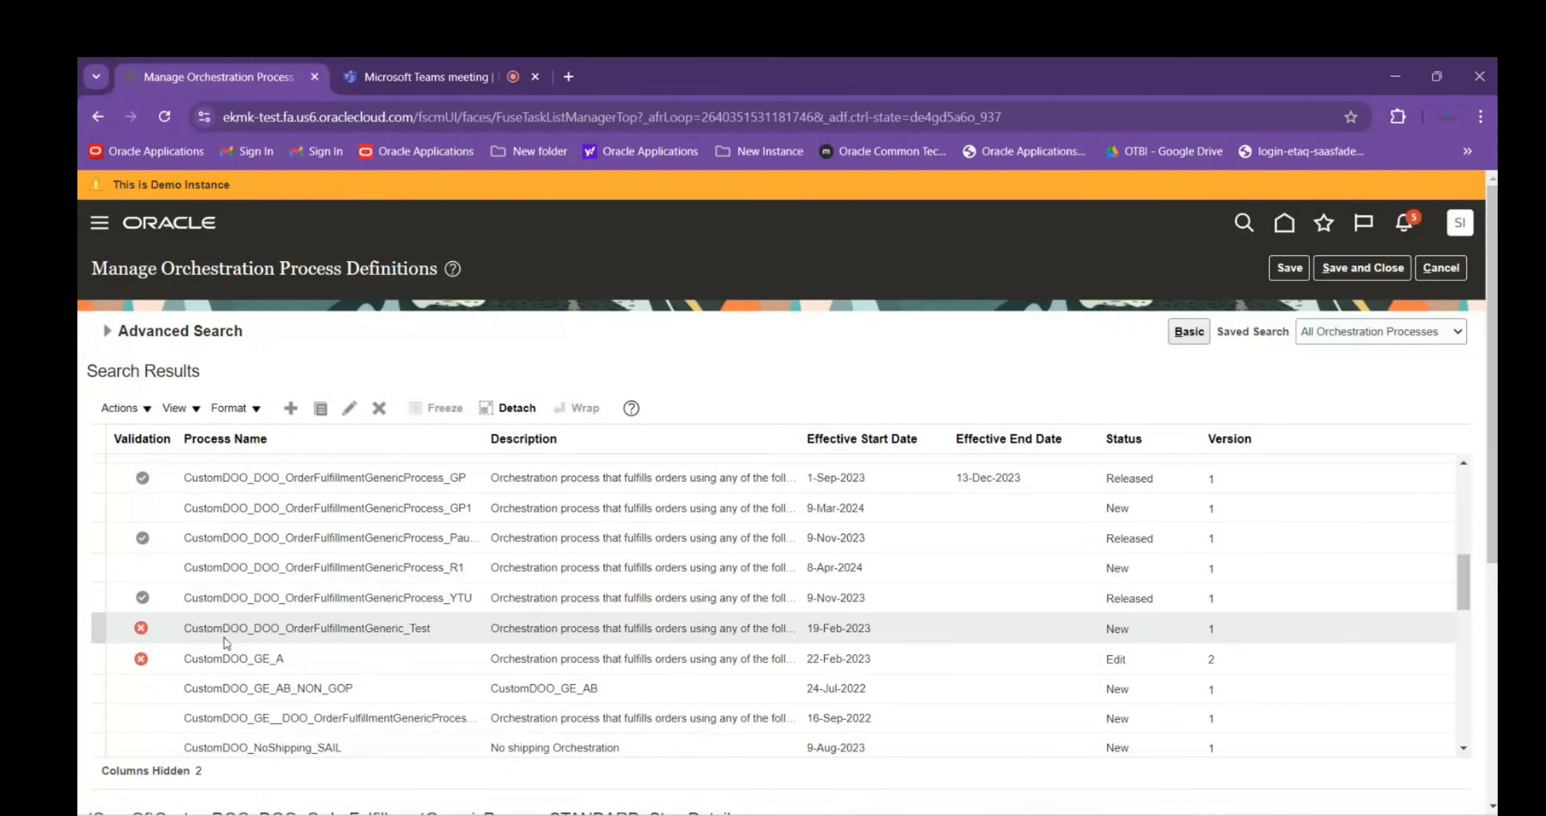
pyautogui.scroll(-6, 225, 687)
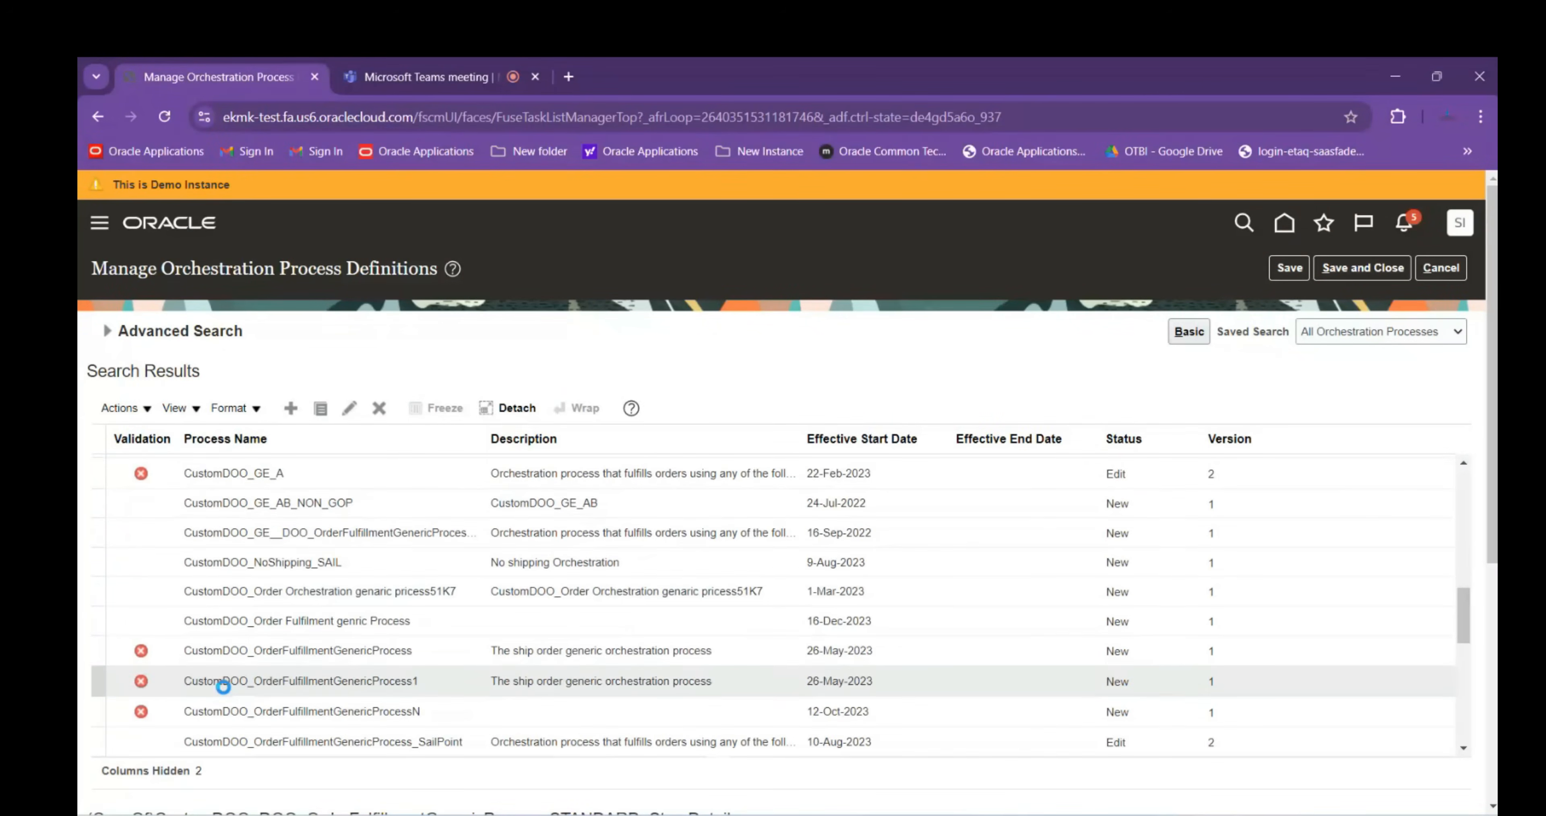
pyautogui.scroll(-5, 225, 691)
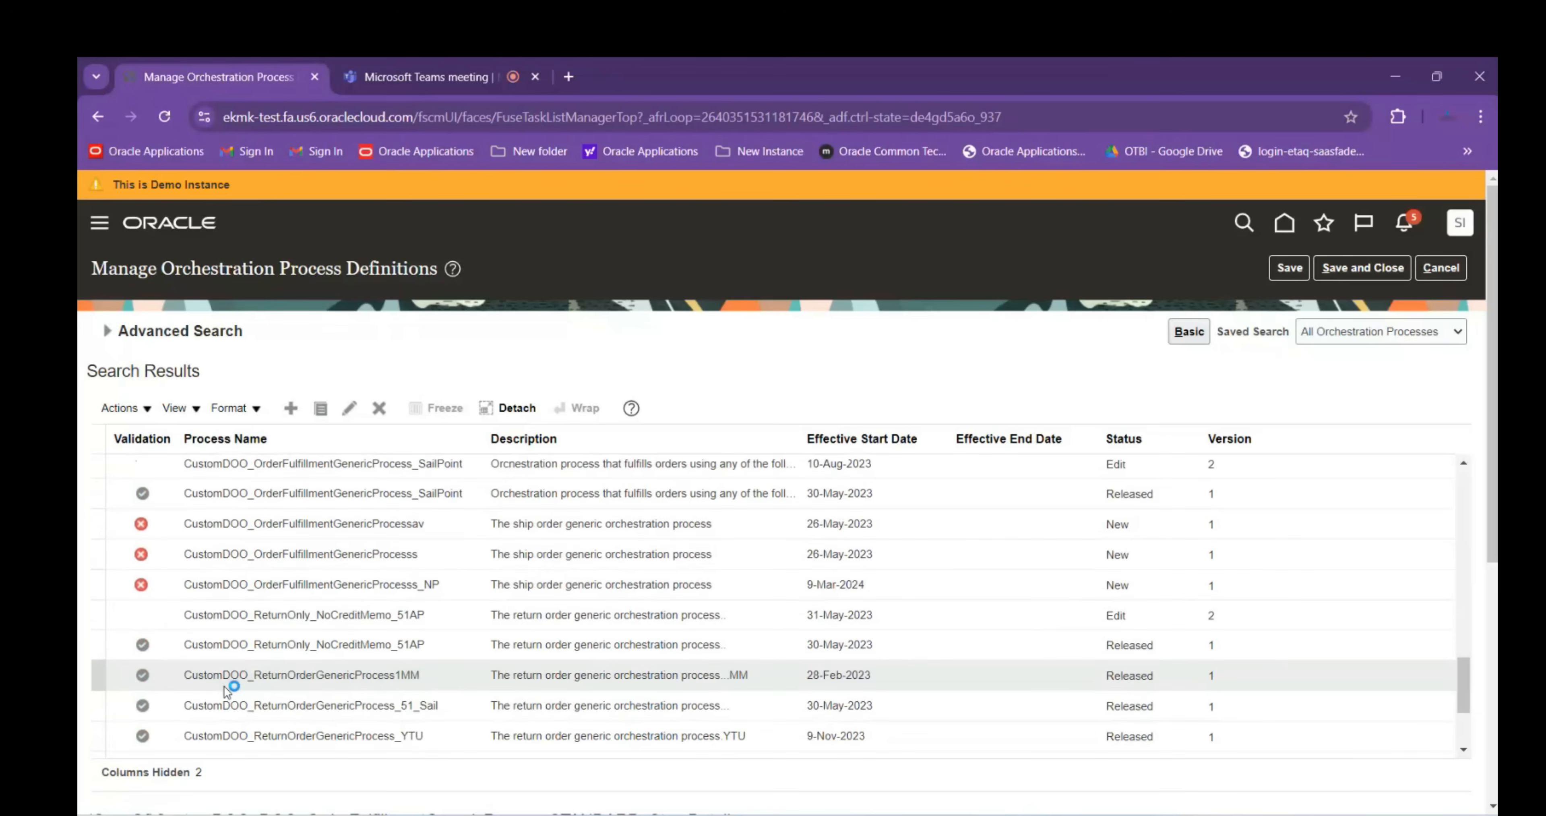
pyautogui.scroll(-5, 225, 690)
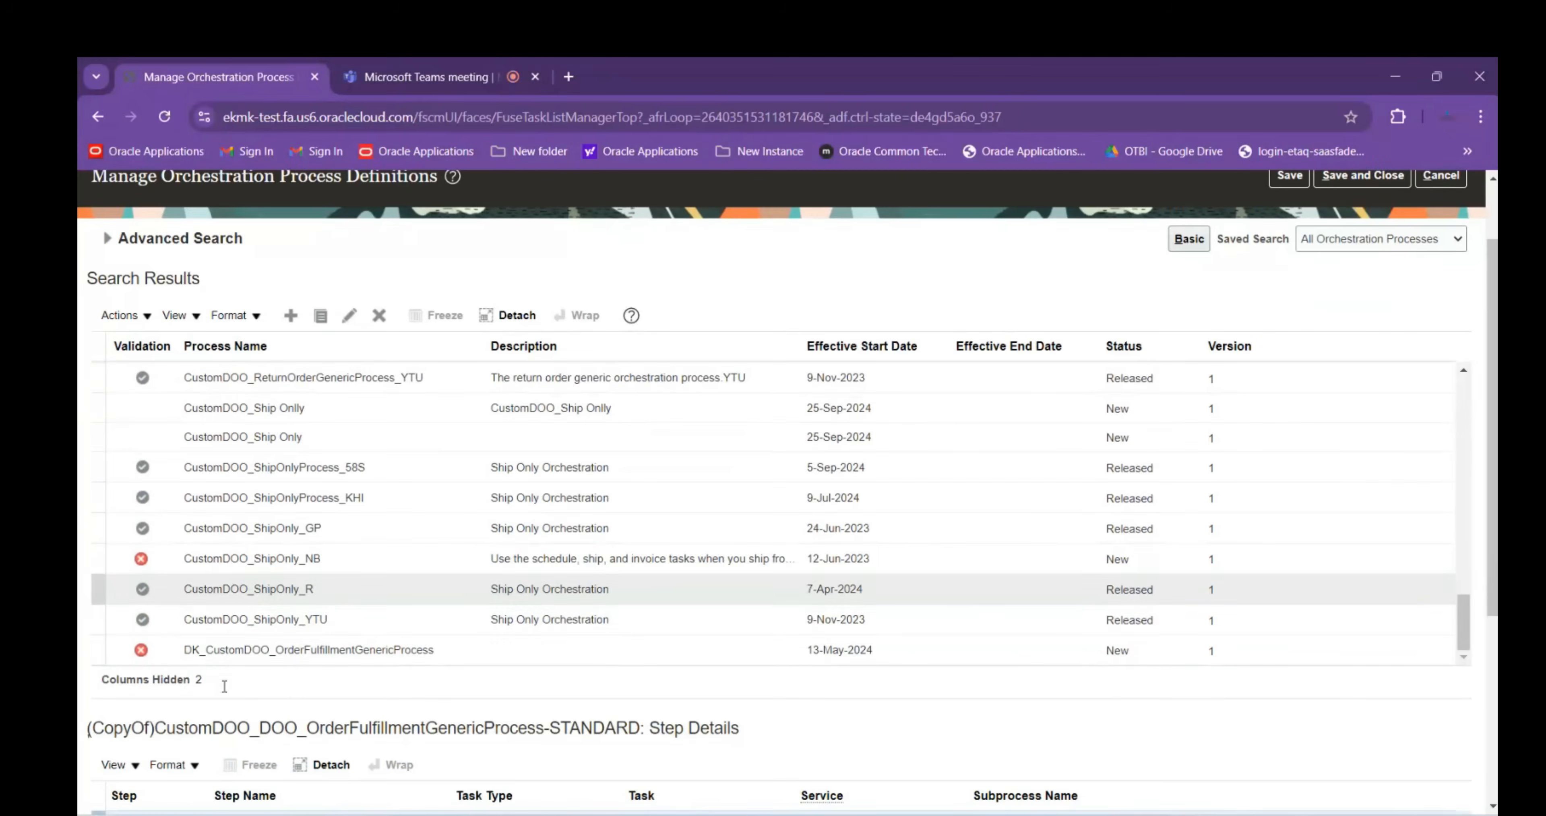
pyautogui.scroll(20, 296, 606)
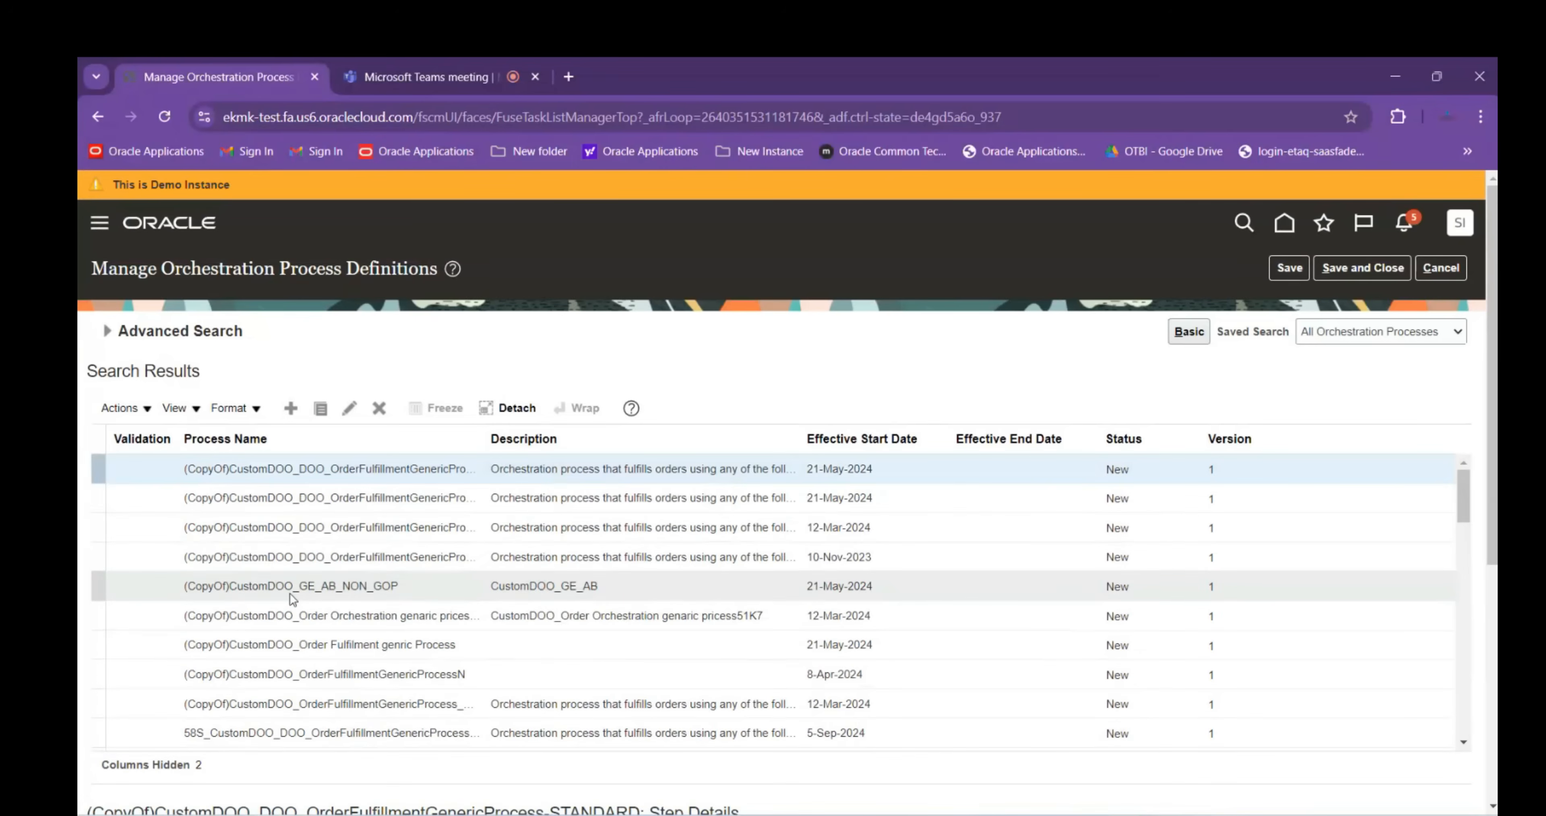
pyautogui.click(107, 330)
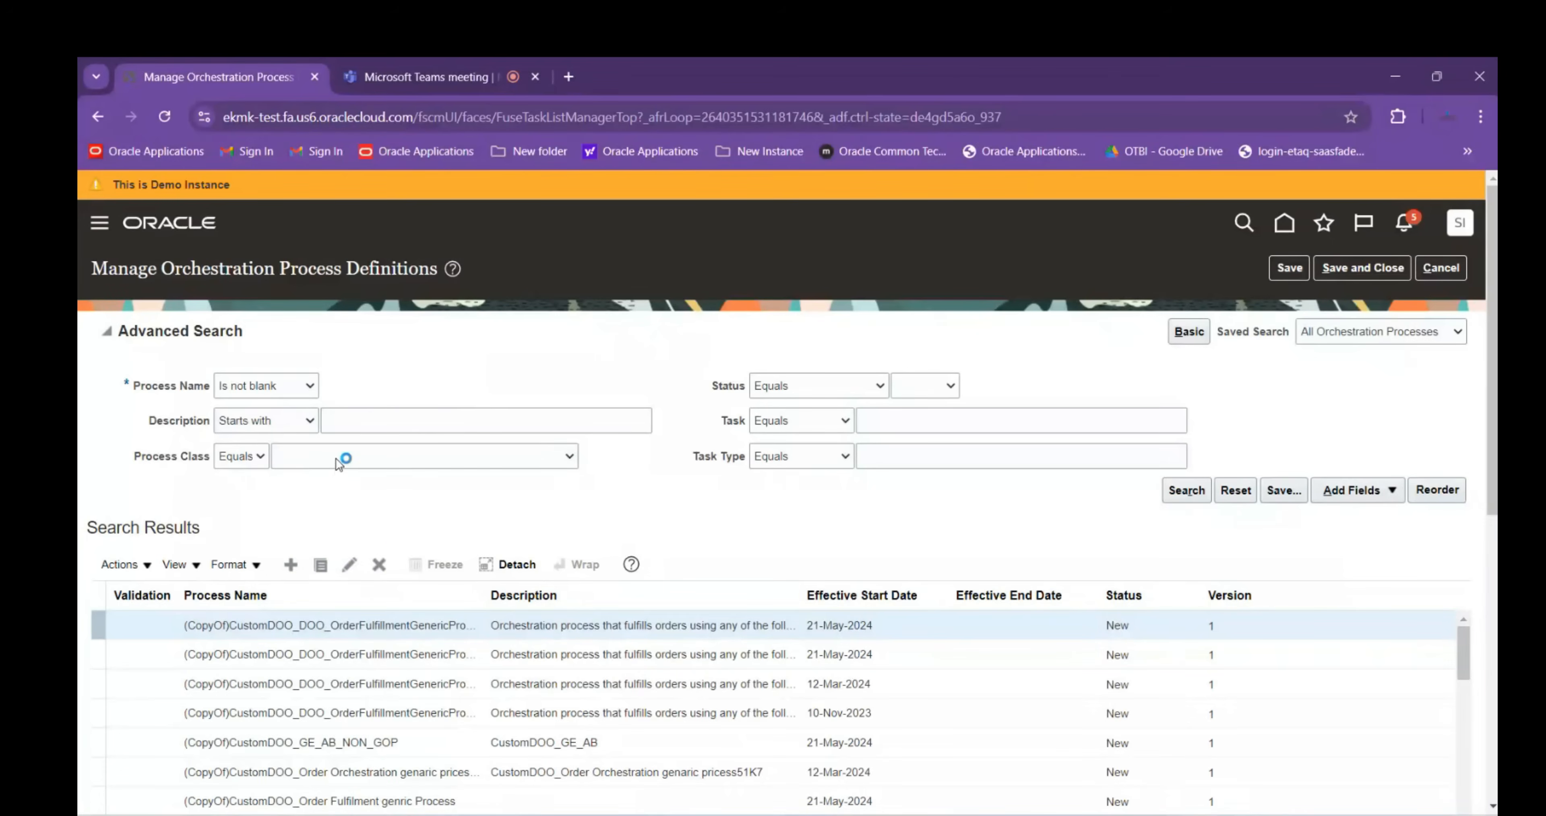
# Search for process names starting with DOO, finding no matches
pyautogui.click(307, 387)
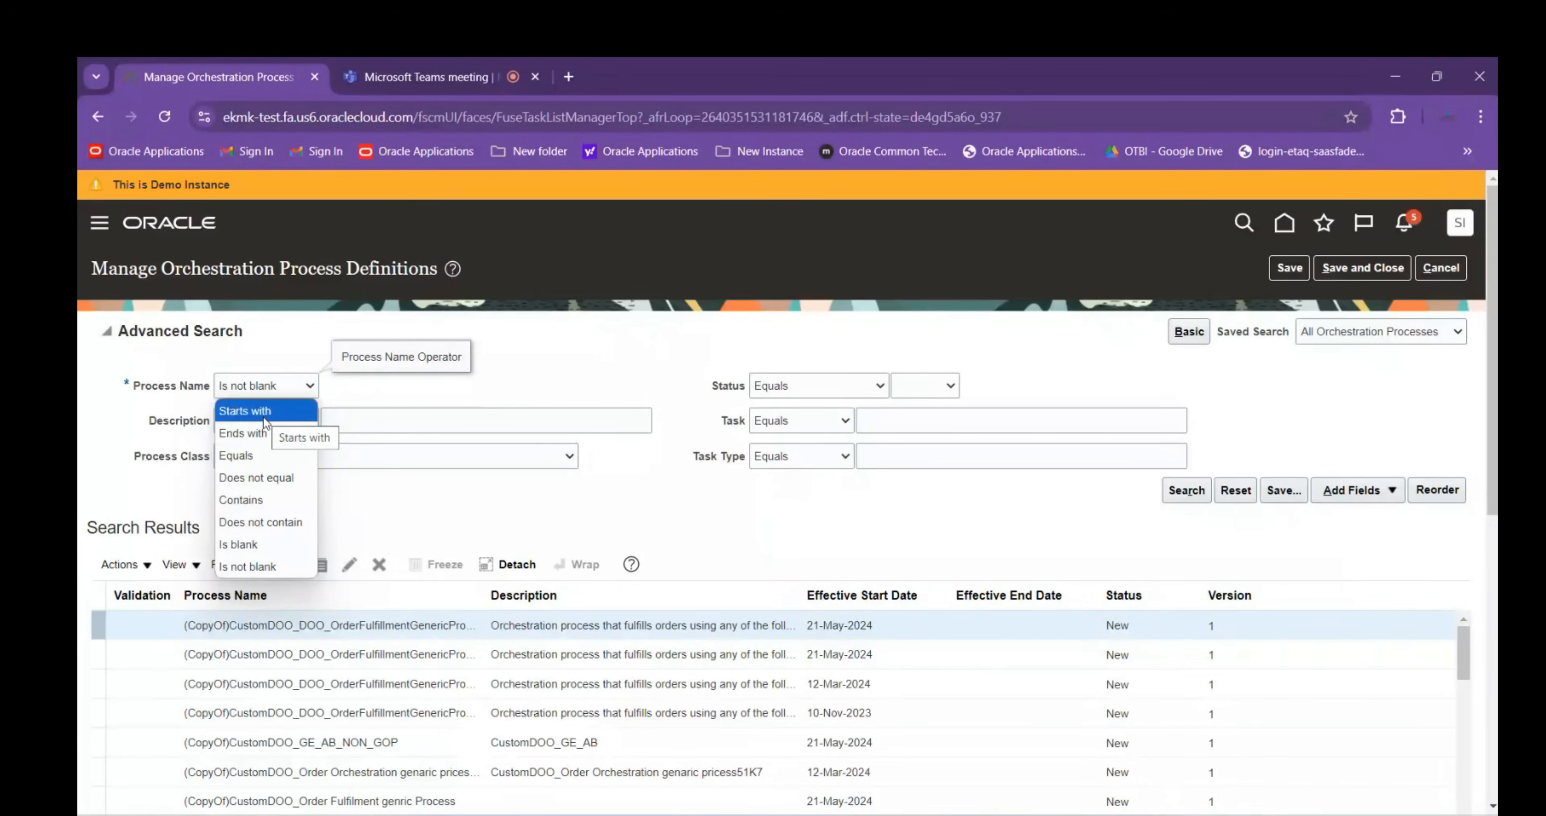
pyautogui.click(263, 413)
pyautogui.click(371, 384)
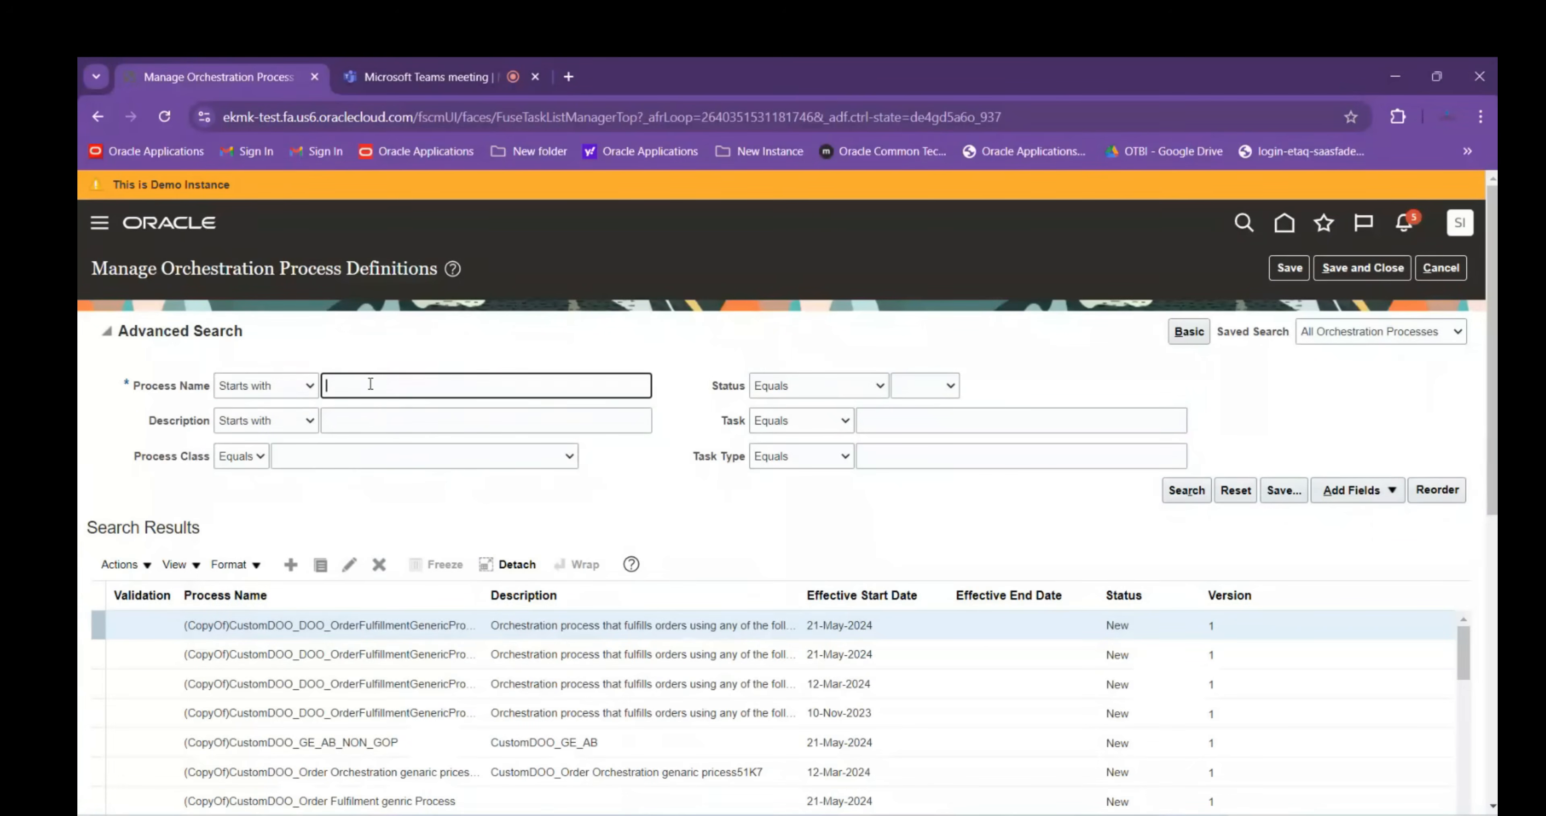
pyautogui.write('DOO_')
pyautogui.press('Return')
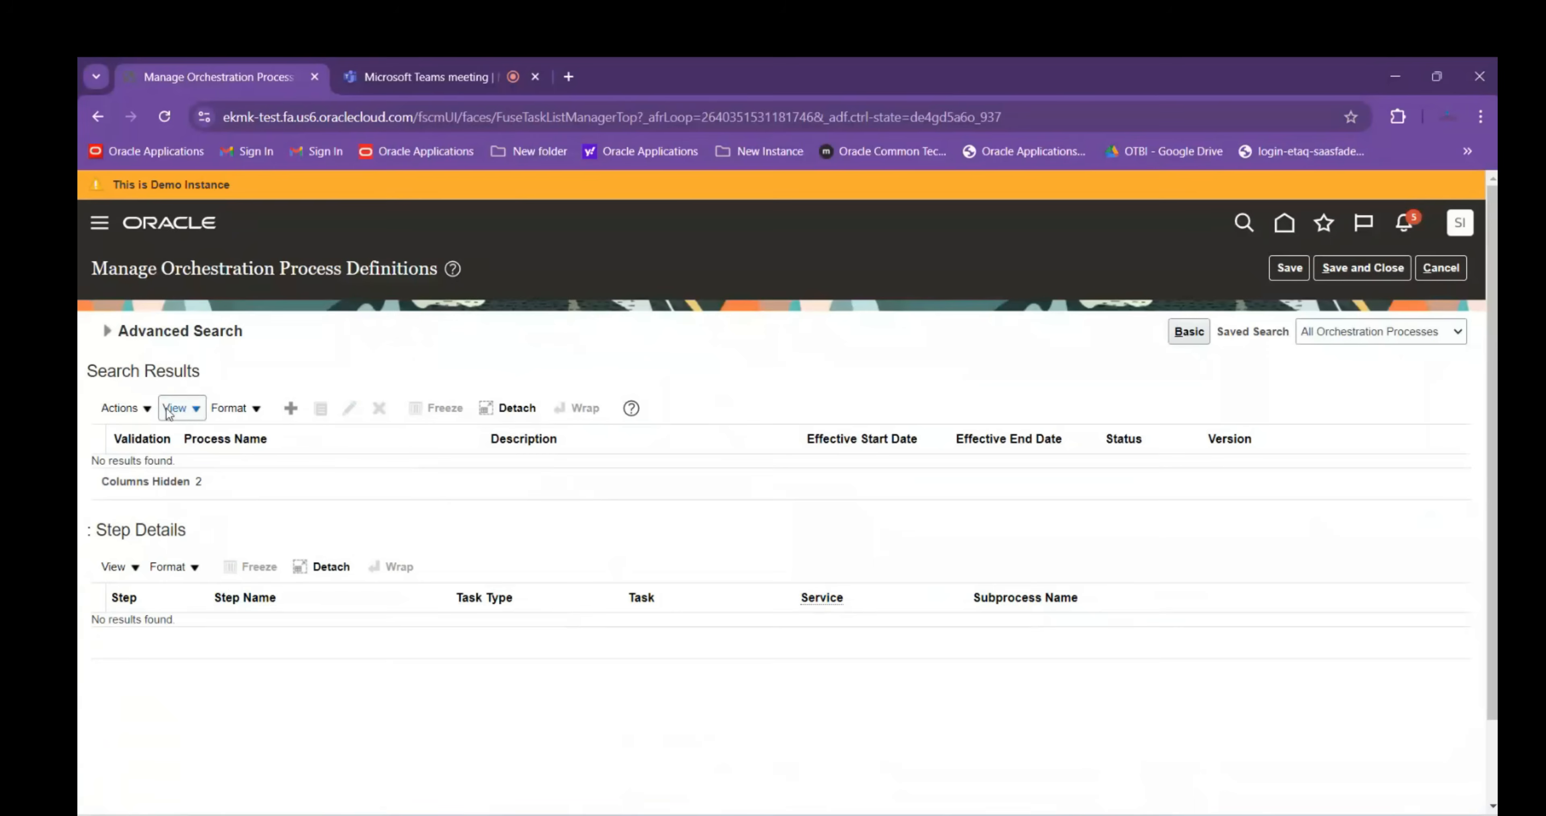
pyautogui.click(412, 389)
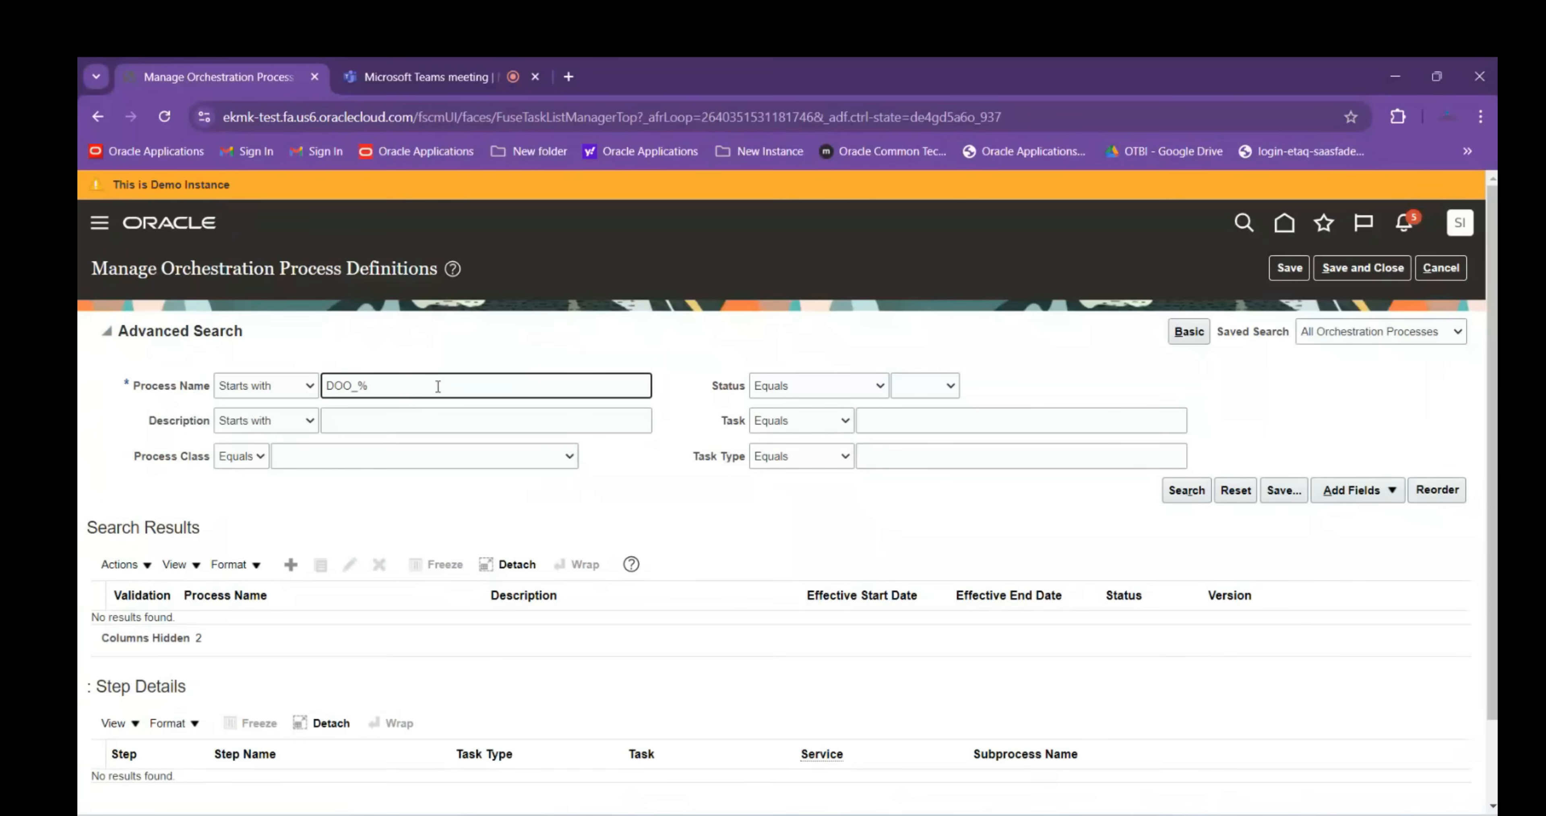
pyautogui.press('Return')
# Clear the value and search with Process Name Is not blank to list all processes
pyautogui.click(104, 328)
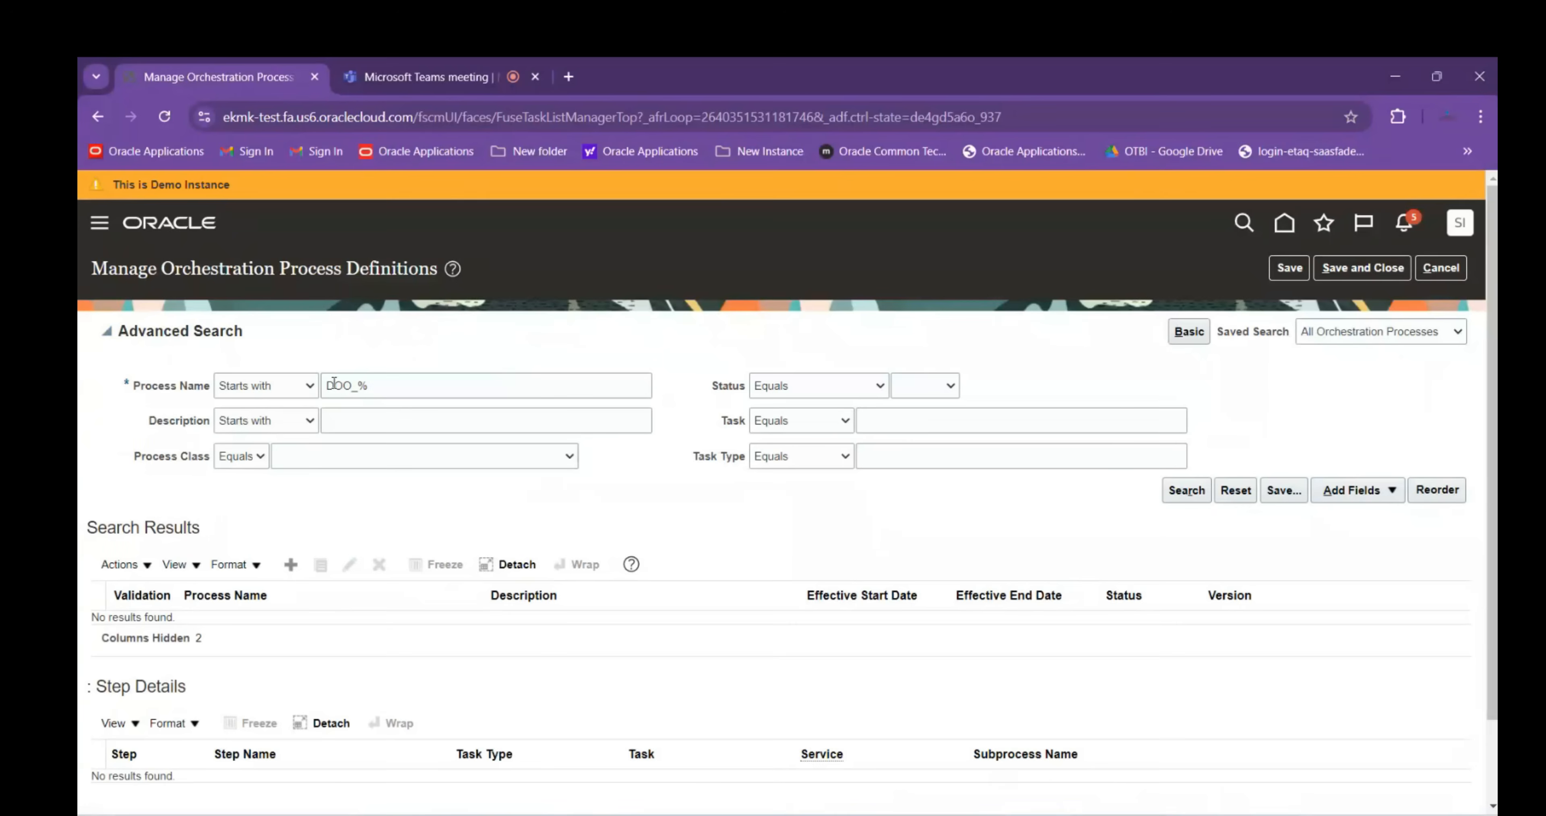
pyautogui.hotkey('ctrl', 'a')
pyautogui.press('BackSpace')
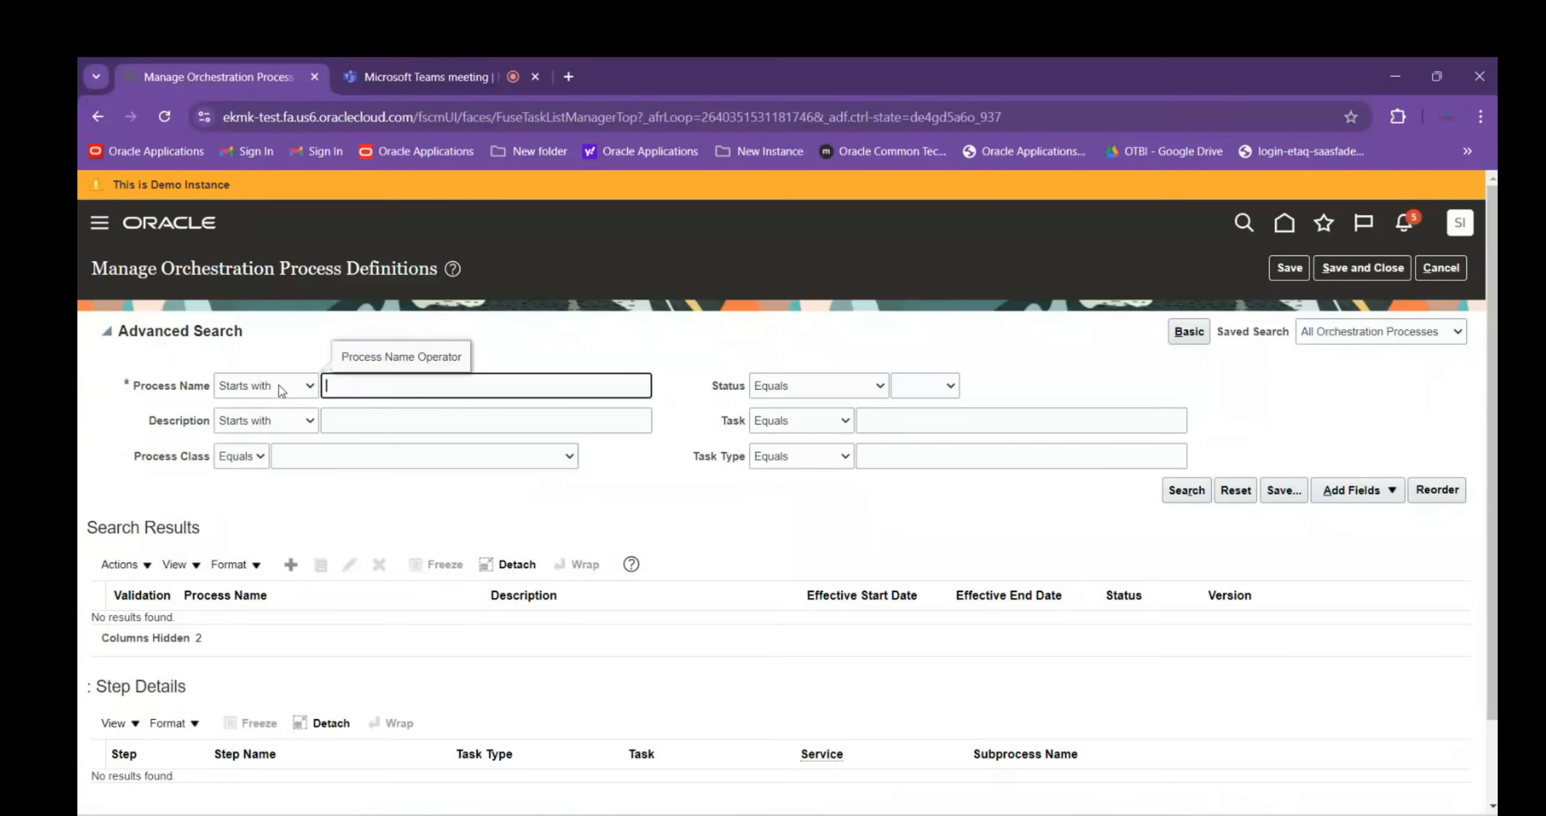
pyautogui.click(281, 390)
pyautogui.click(276, 563)
pyautogui.click(1191, 497)
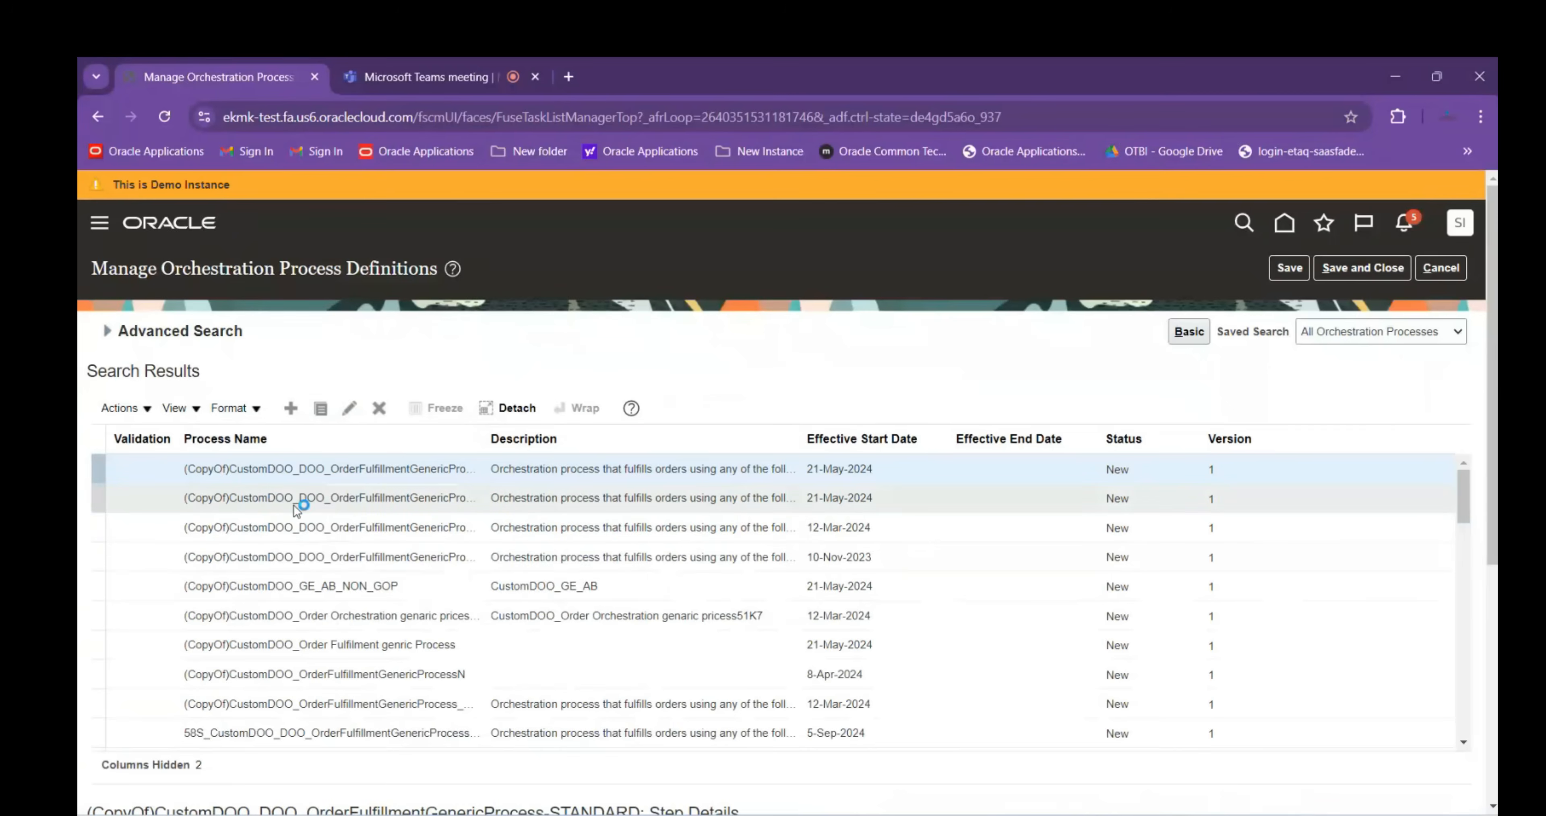
# Widen the Process Name column and select DOO_OrderFulfillmentGenericProcess in the second row
pyautogui.click(270, 498)
pyautogui.moveTo(304, 497); pyautogui.dragTo(468, 497)
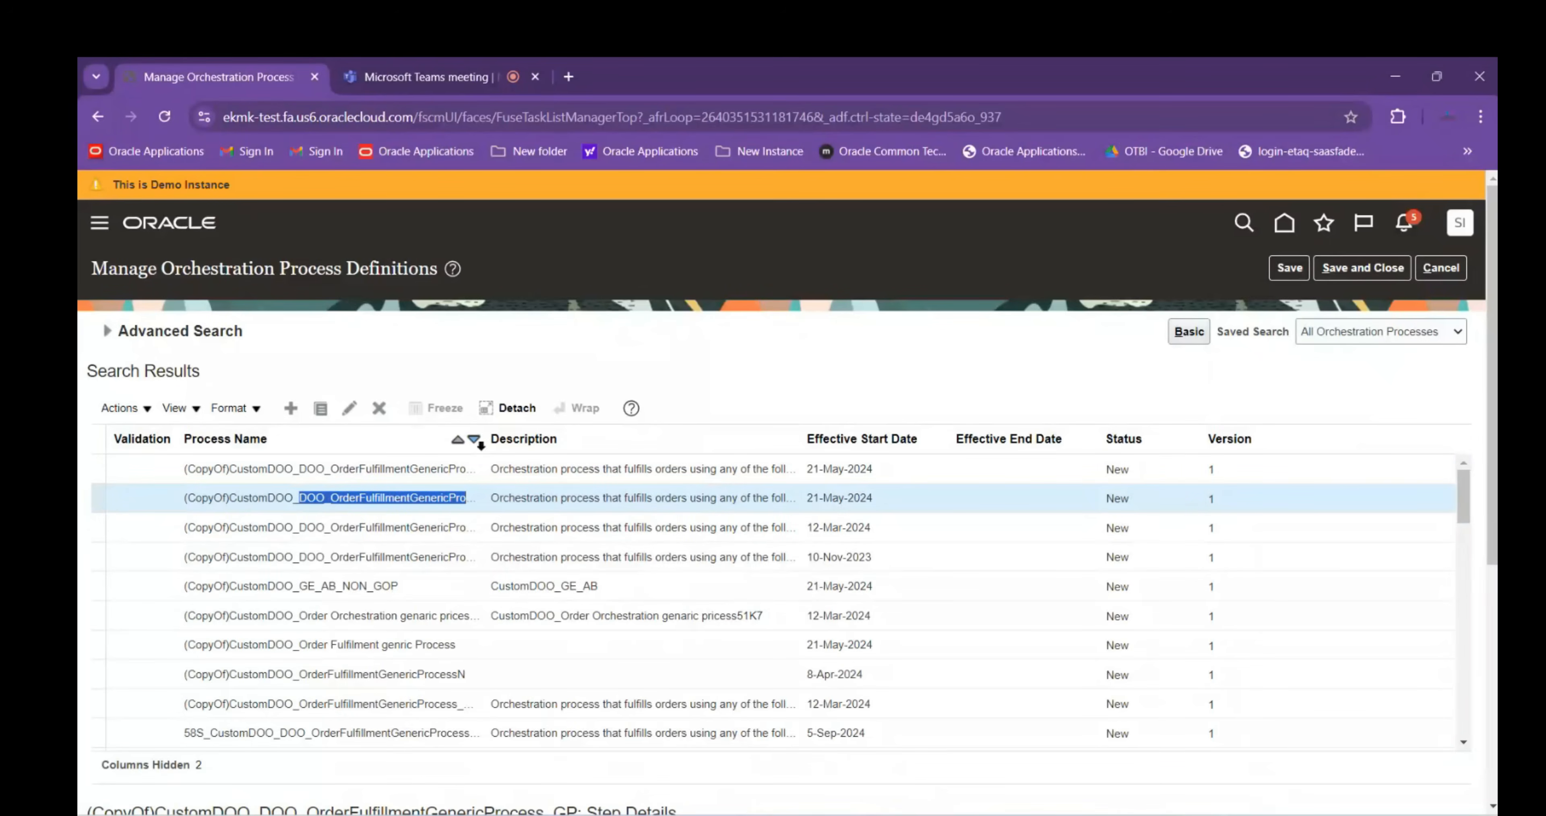
pyautogui.moveTo(483, 441); pyautogui.dragTo(709, 441)
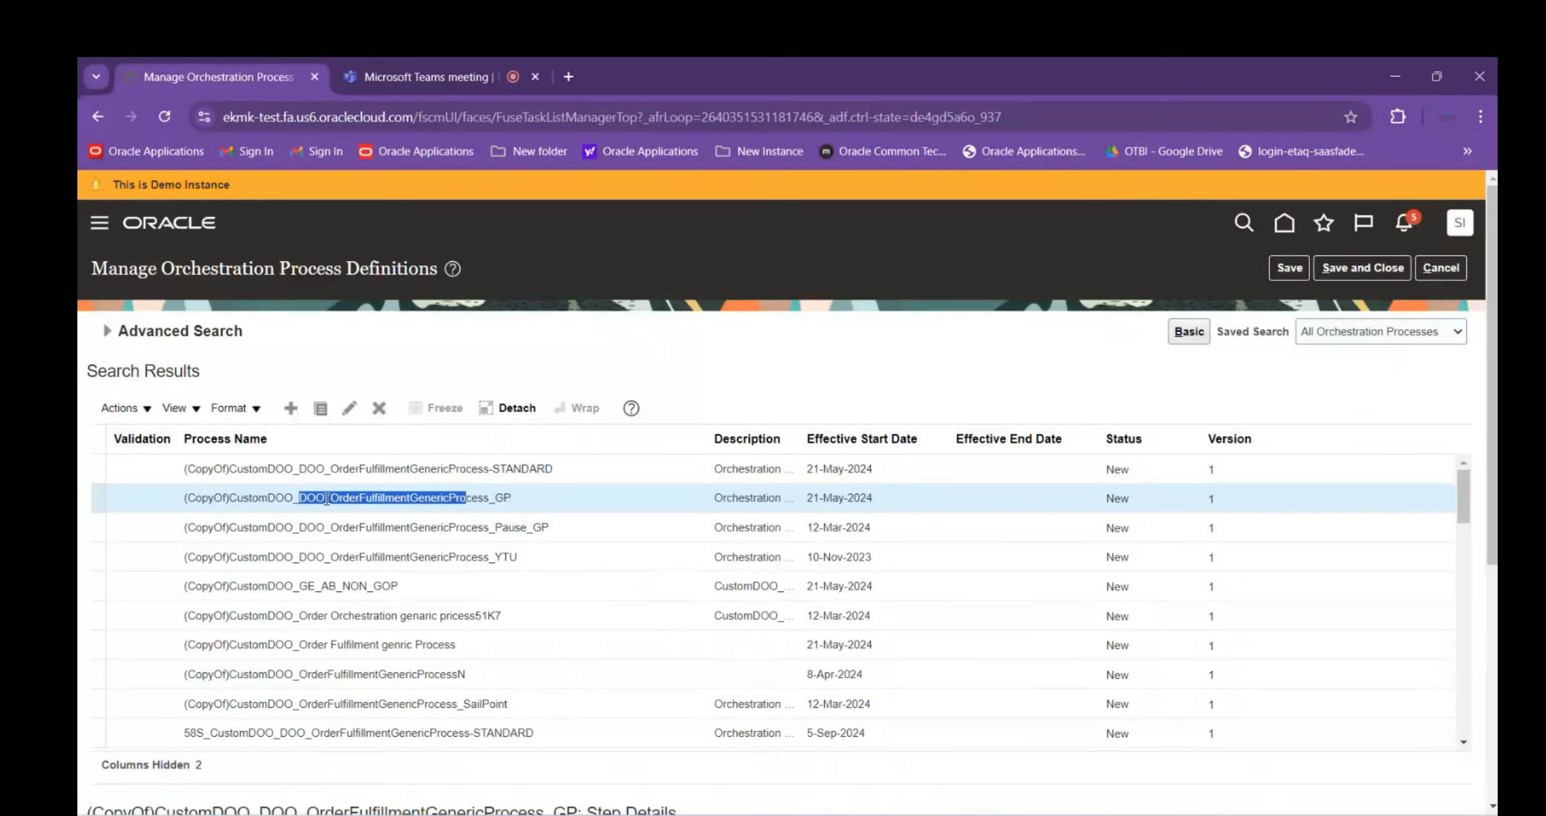
pyautogui.click(310, 497)
pyautogui.moveTo(303, 497); pyautogui.dragTo(487, 498)
# Search Process Name Starts with the pasted DOO_OrderFulfillmentGenericProcess, returning no results
pyautogui.click(117, 333)
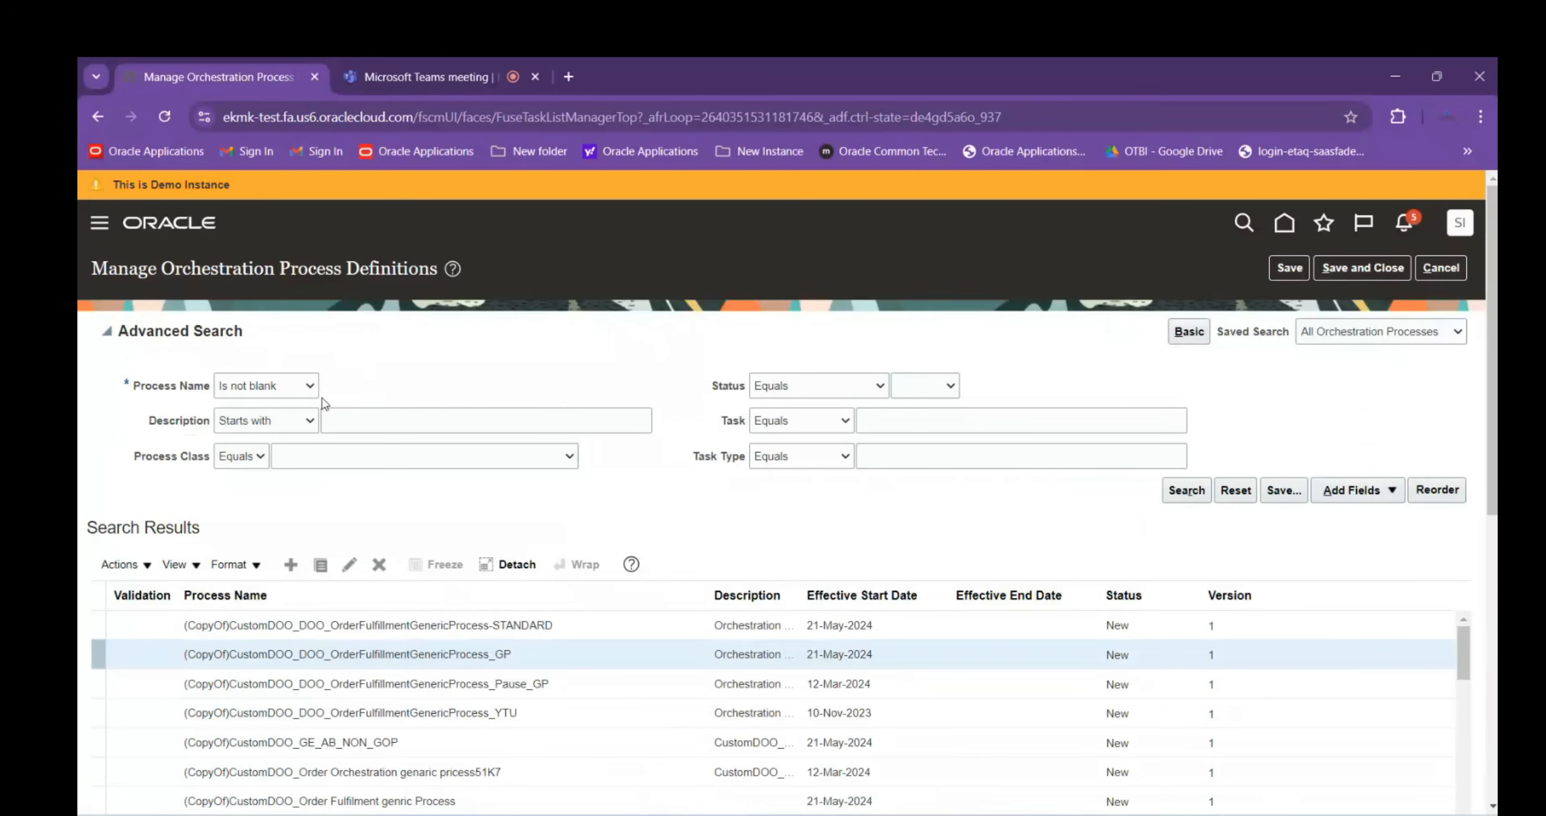
pyautogui.click(294, 391)
pyautogui.click(275, 415)
pyautogui.click(500, 387)
pyautogui.hotkey('ctrl', 'a')
pyautogui.write('DOO_OrderFulfillmentGenericProcess')
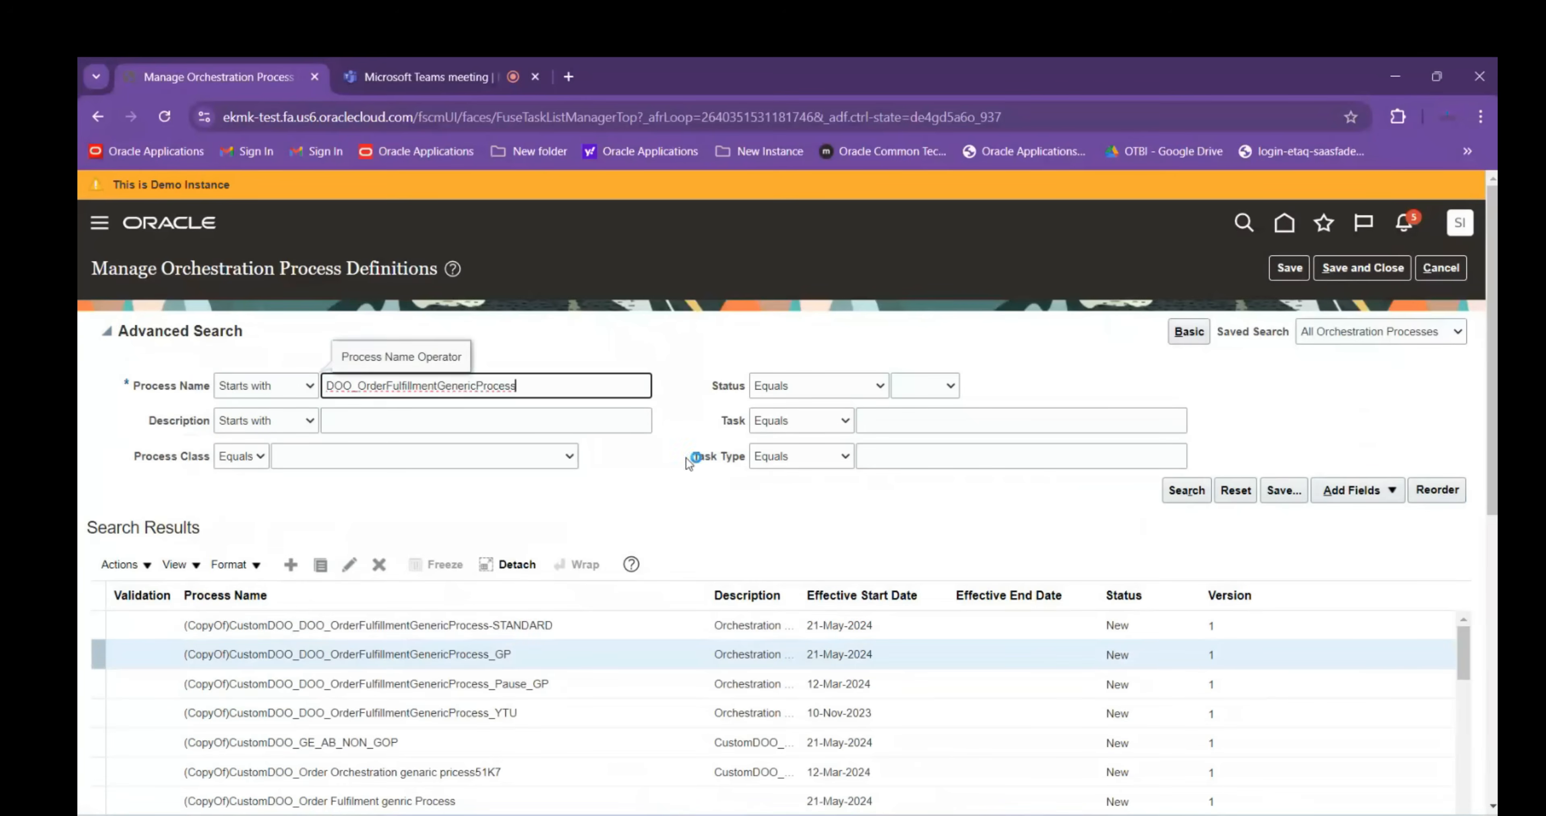
pyautogui.click(1185, 492)
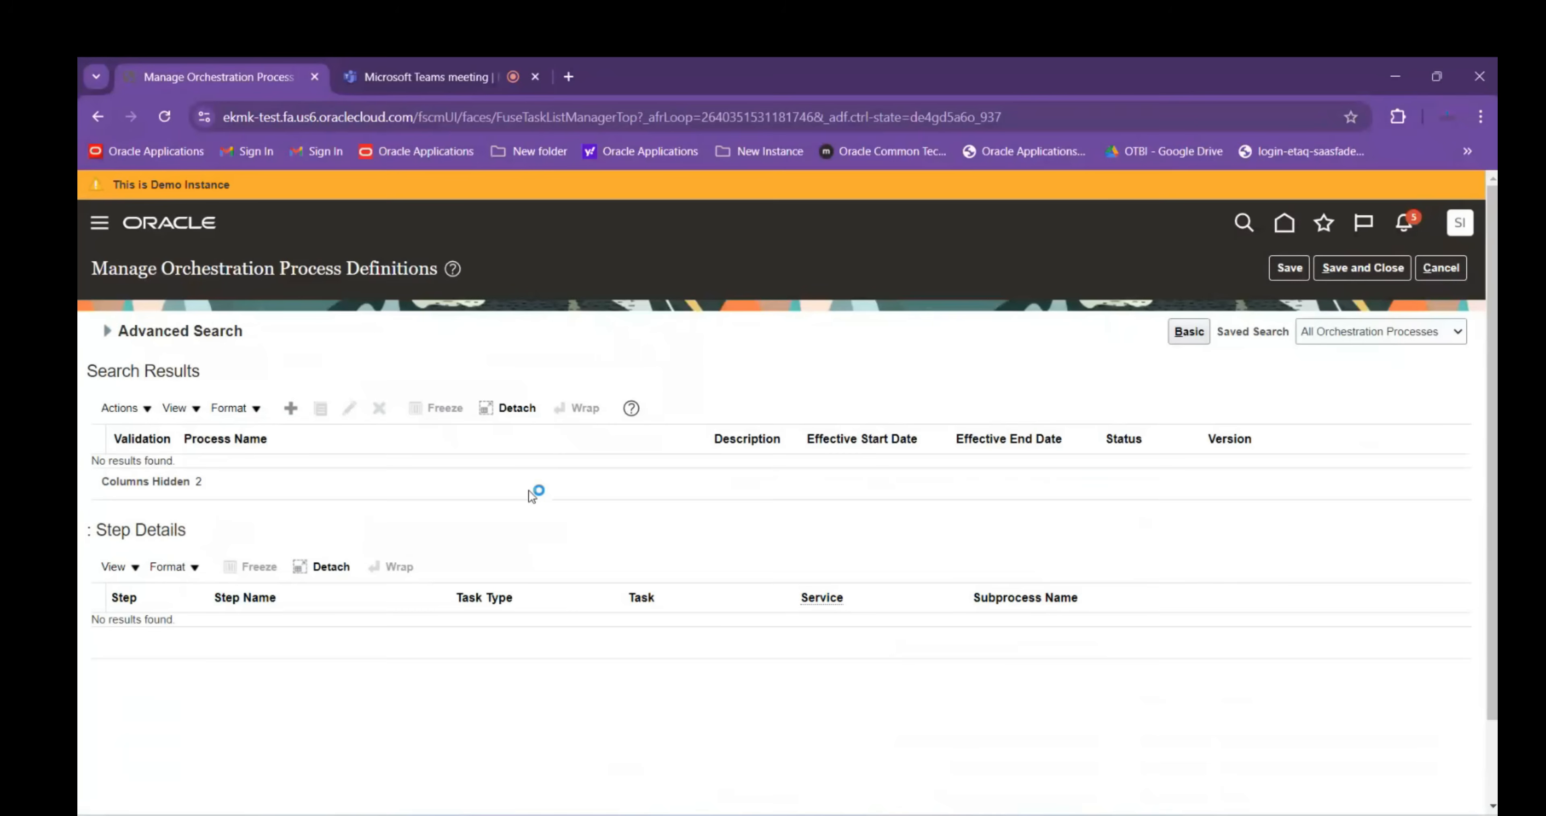
pyautogui.click(109, 334)
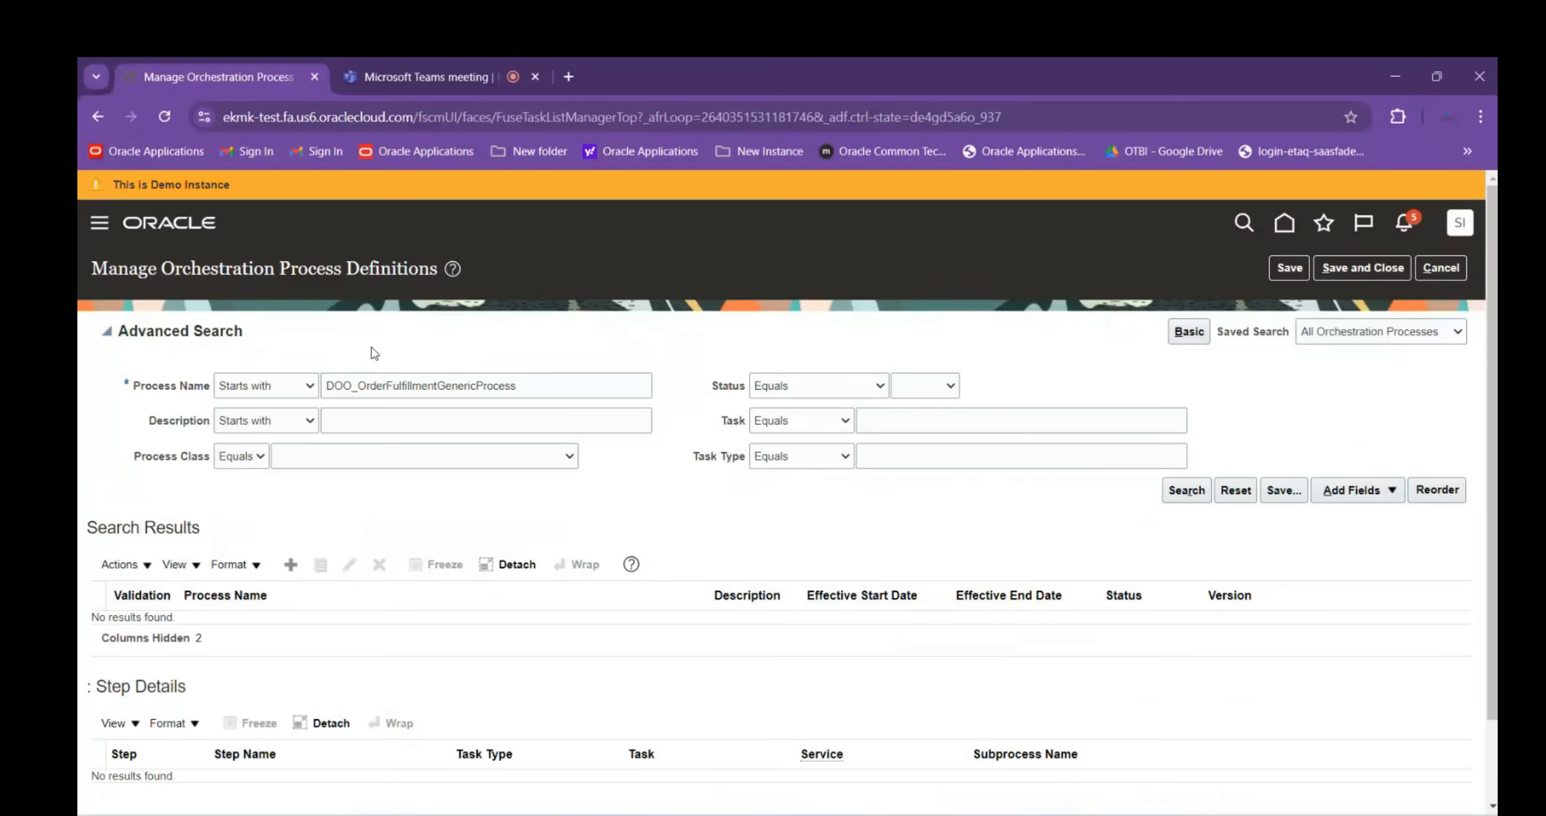
# Replace the DOO_ prefix with %, search, and dismiss the wildcard error
pyautogui.moveTo(358, 385); pyautogui.dragTo(273, 393)
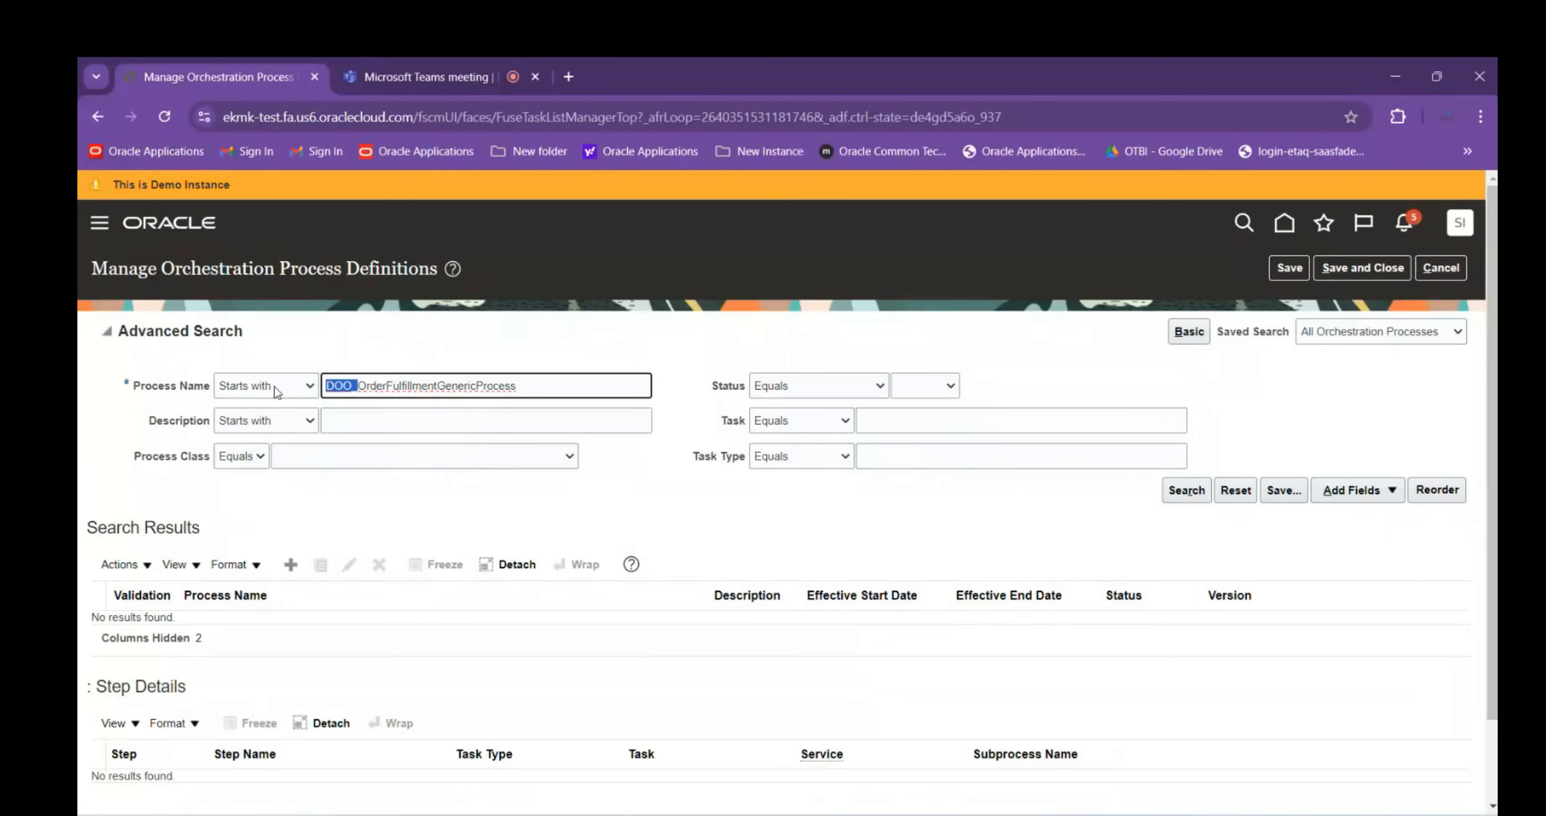
pyautogui.write('%')
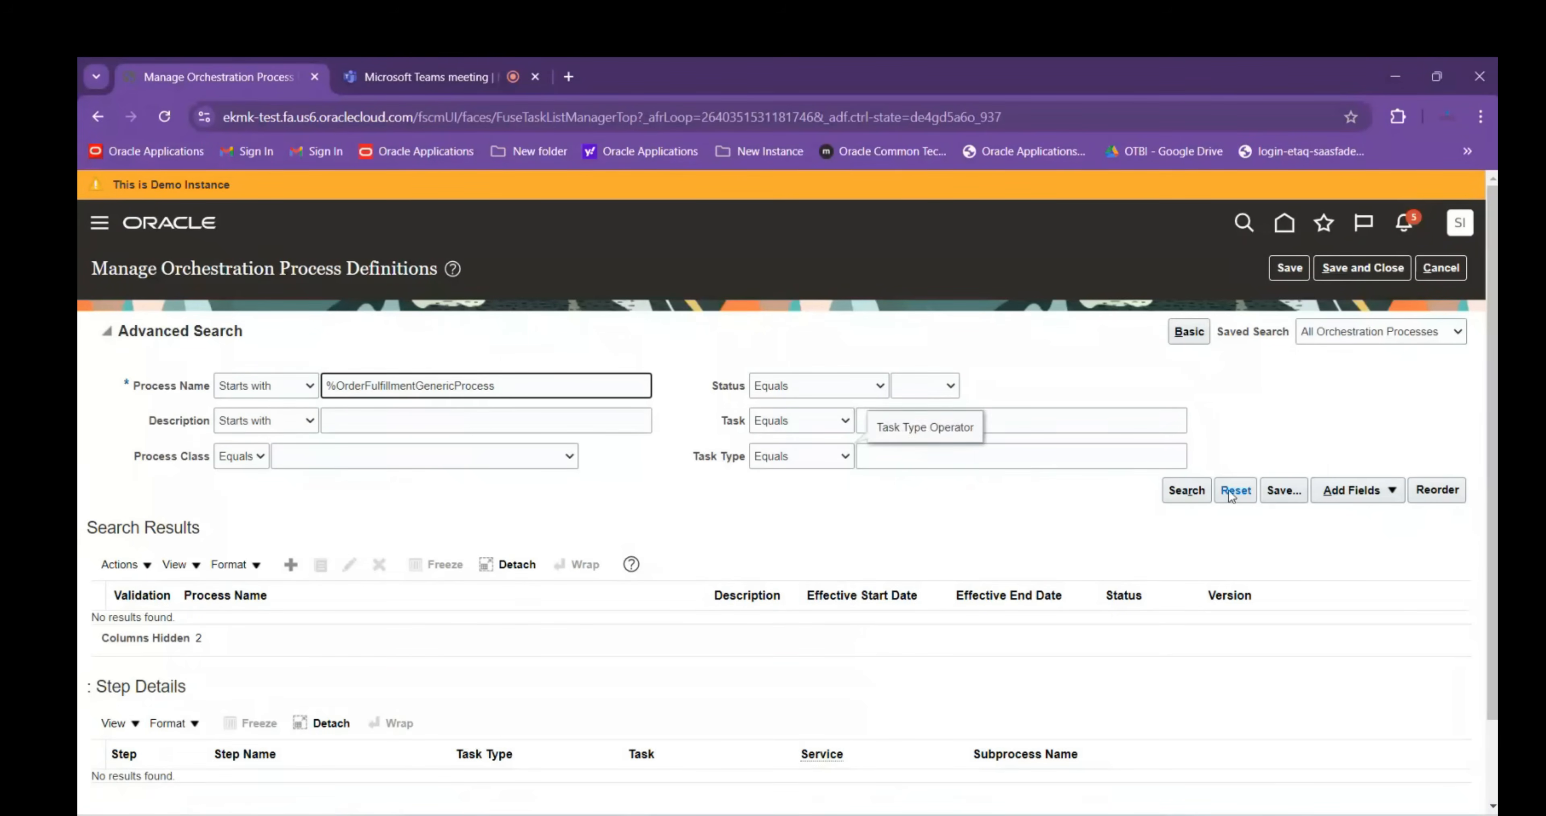
pyautogui.click(1186, 491)
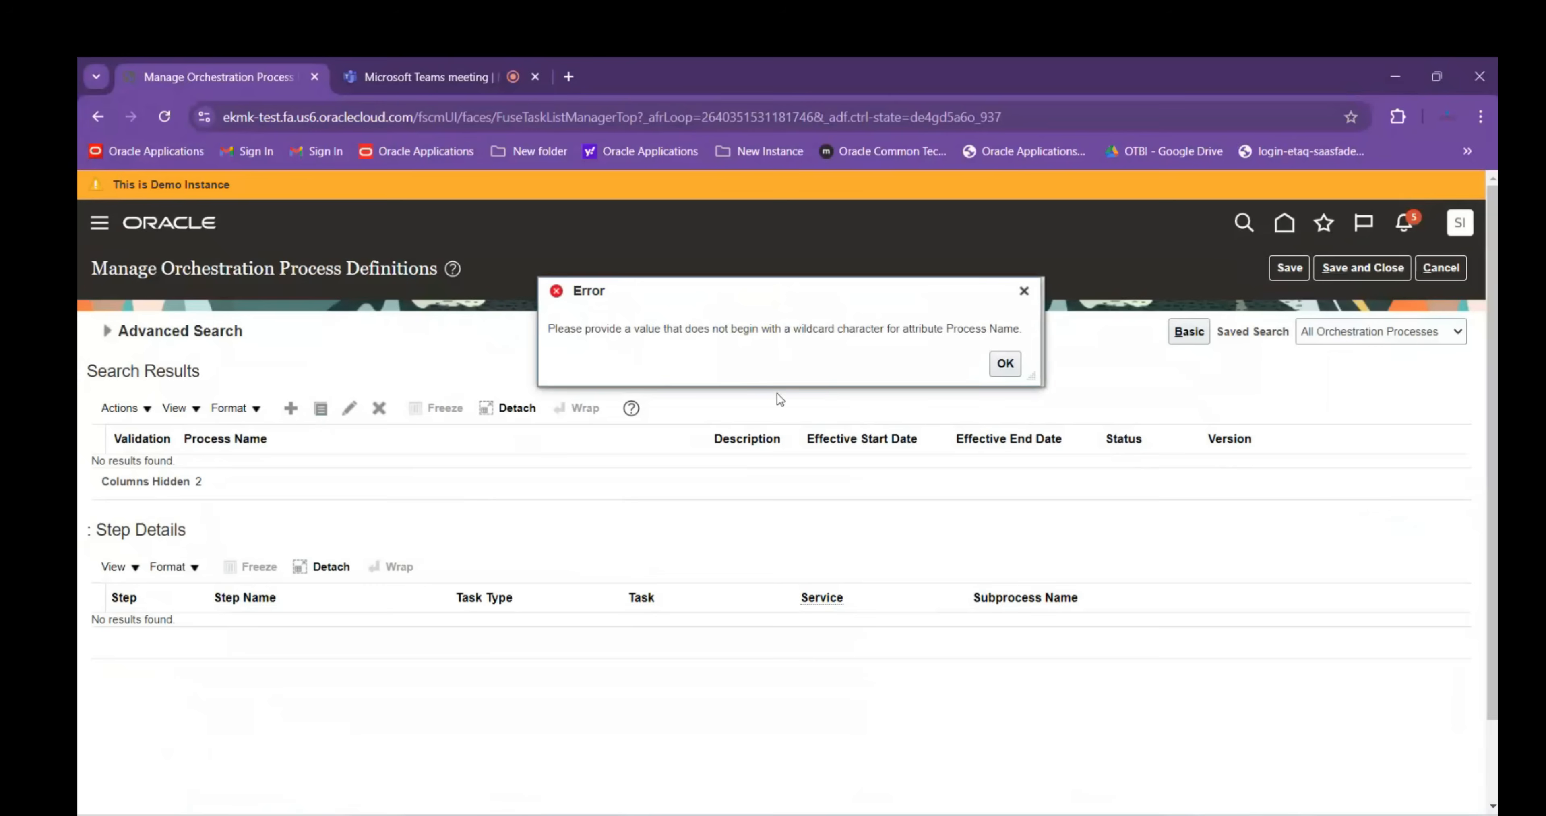
pyautogui.click(1005, 363)
# Add a trailing % to make %OrderFulfillmentGenericProcess%, search again, and dismiss the error
pyautogui.click(107, 331)
pyautogui.click(545, 380)
pyautogui.write('%')
pyautogui.press('Return')
pyautogui.click(1002, 362)
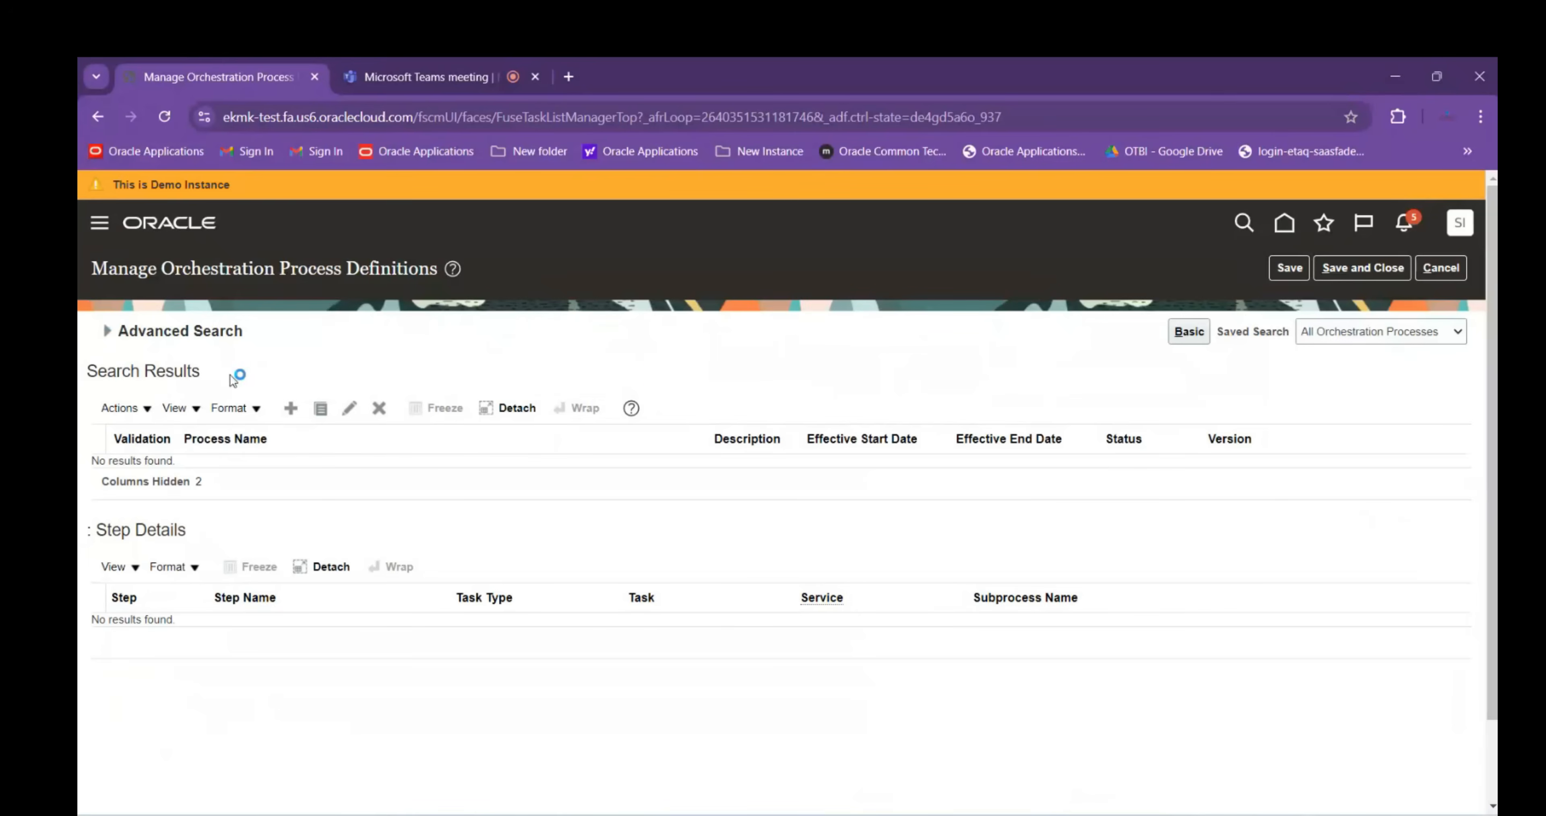
pyautogui.click(108, 331)
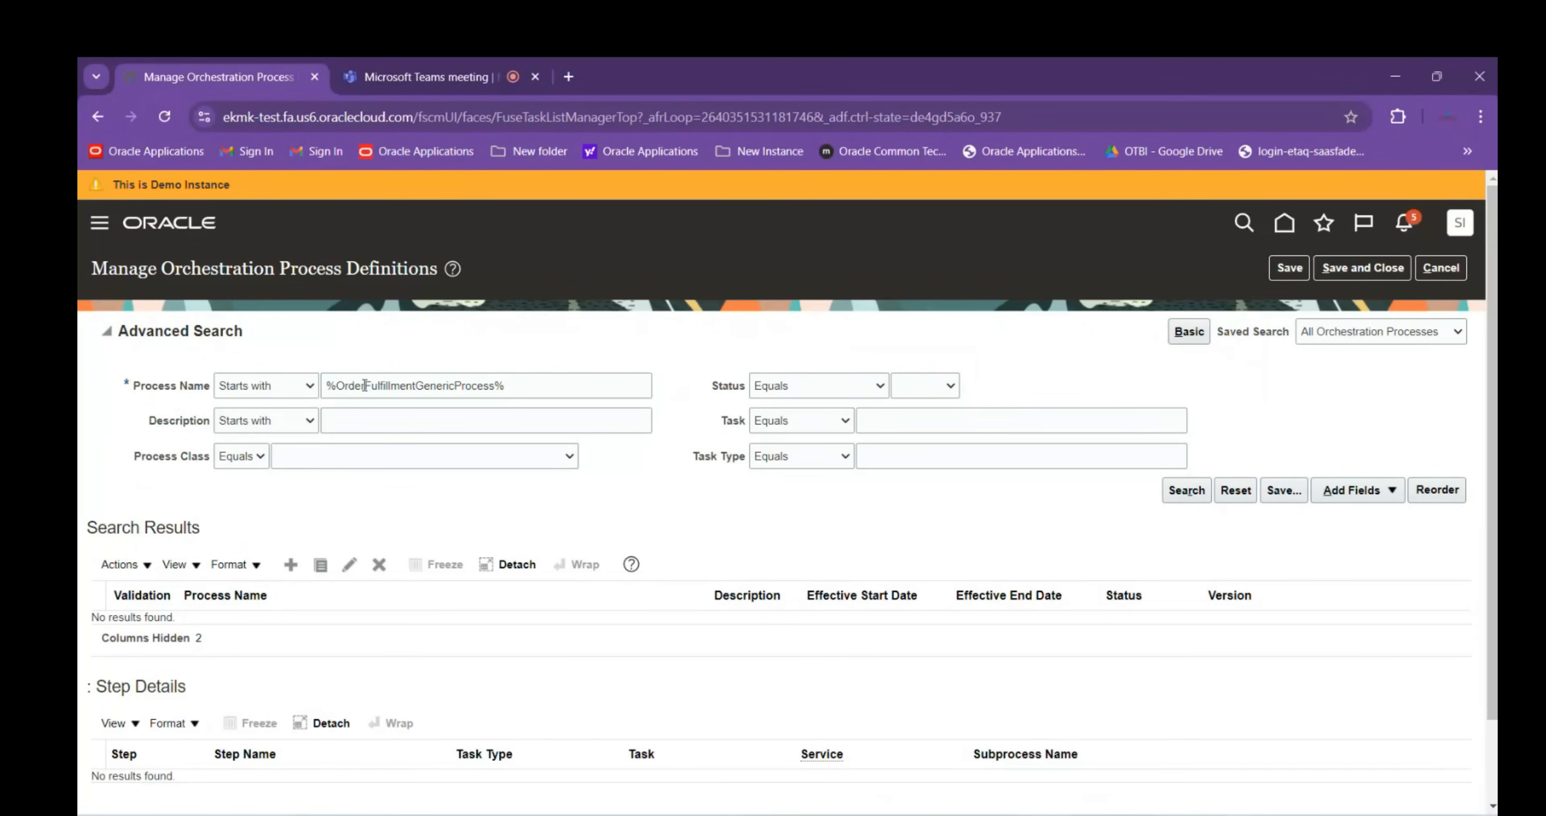
pyautogui.scroll(-2, 420, 480)
pyautogui.scroll(2, 383, 461)
pyautogui.moveTo(554, 384); pyautogui.dragTo(327, 387)
# Search Process Name Contains DOO and scroll through the CustomDOO results
pyautogui.click(309, 385)
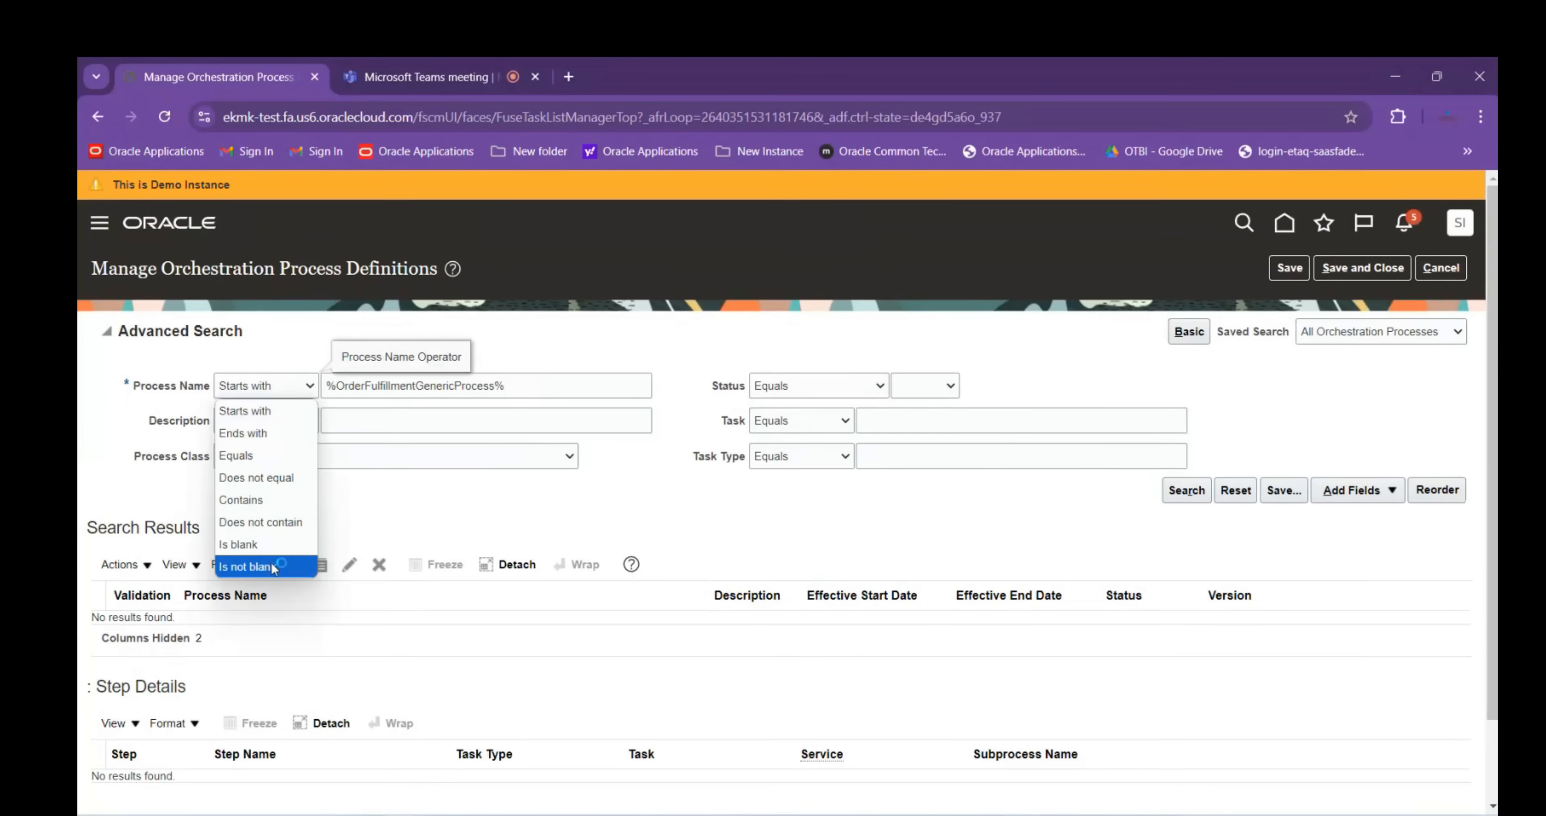
pyautogui.click(252, 500)
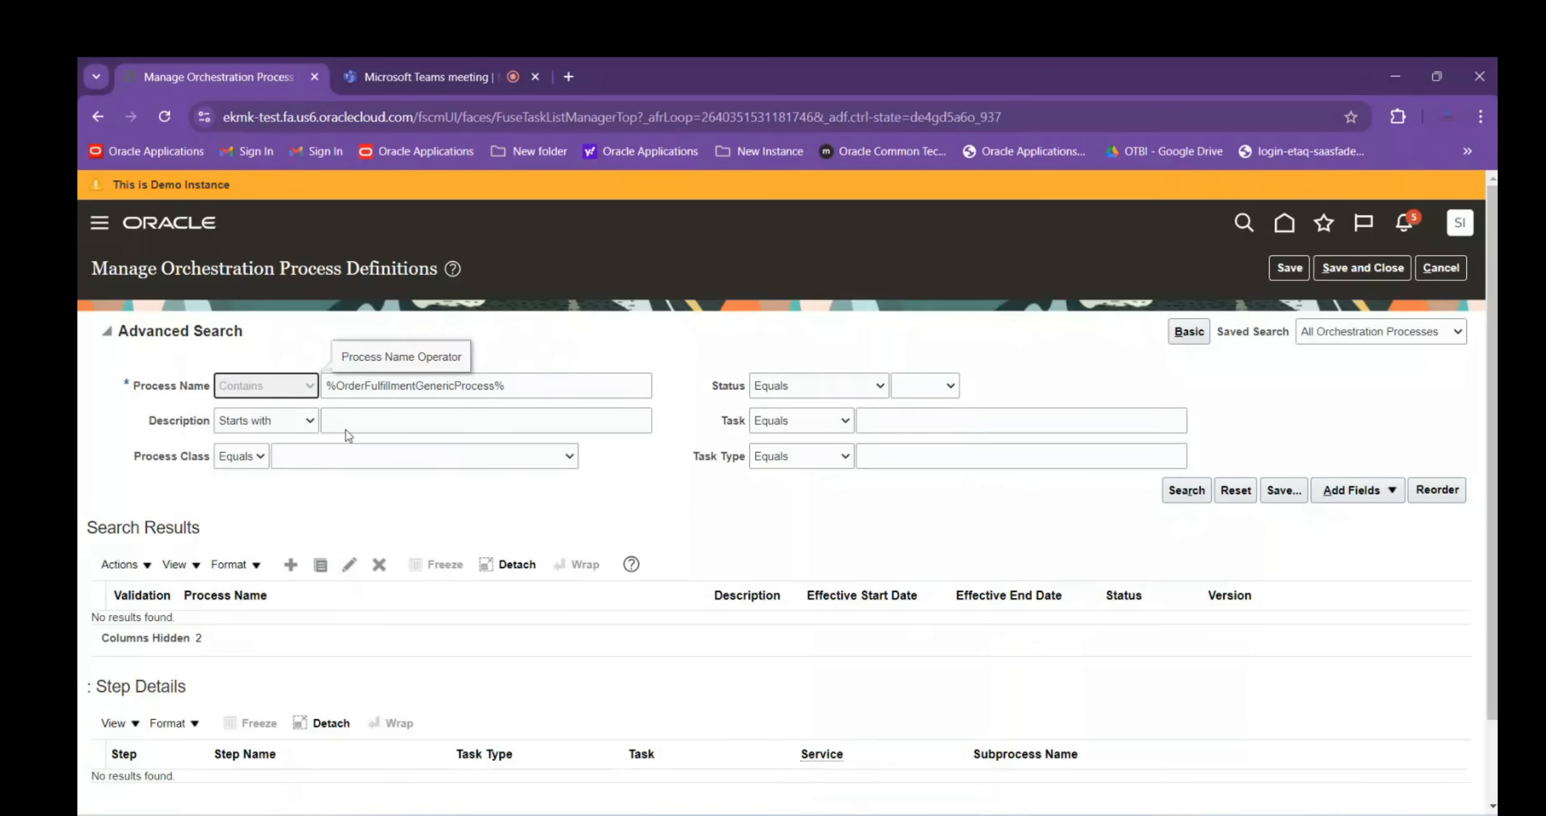
pyautogui.write('DOO')
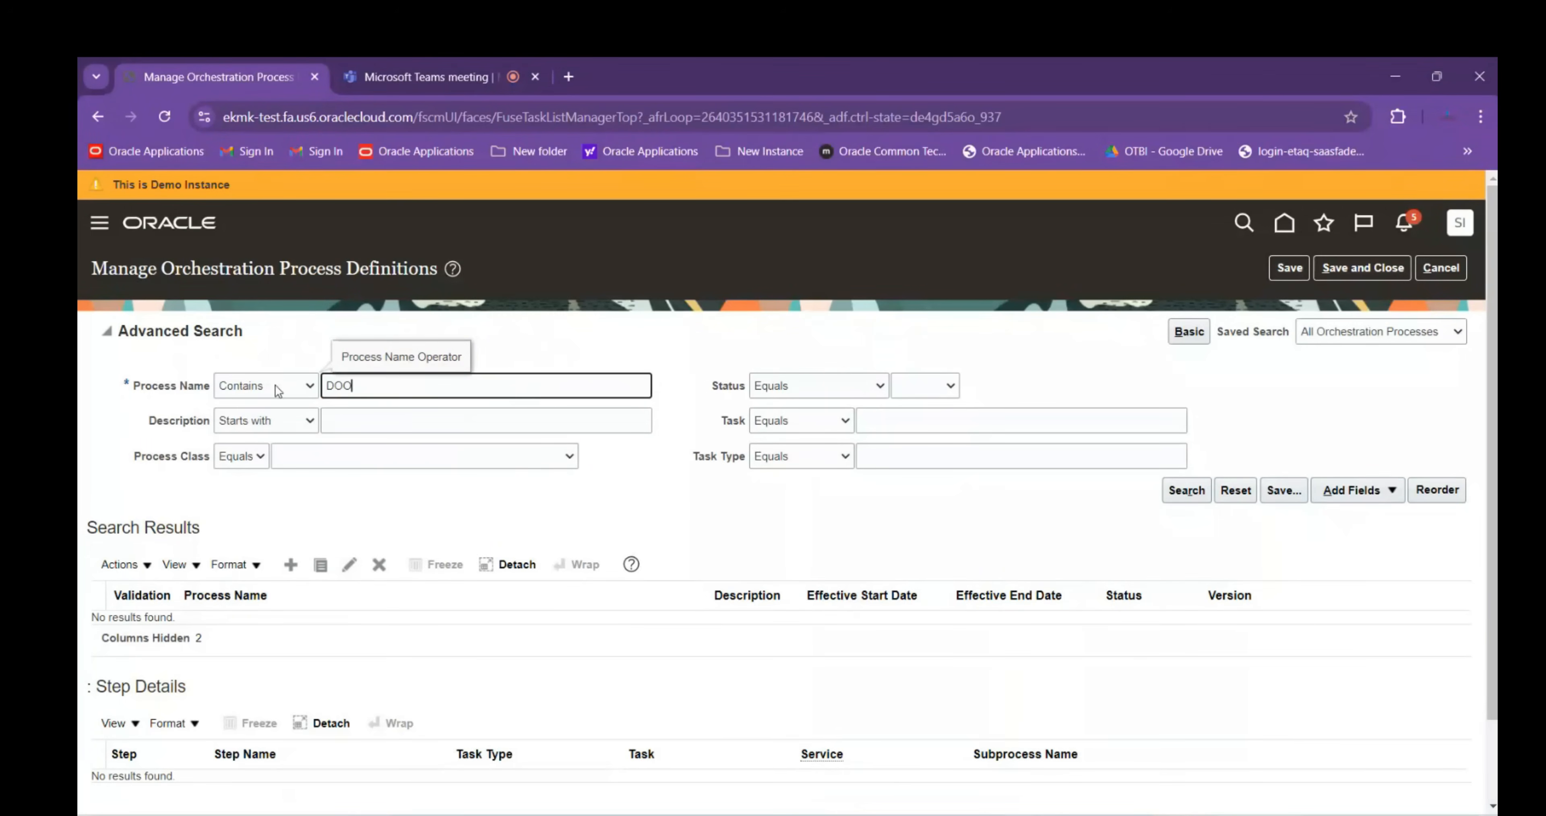
pyautogui.press('Return')
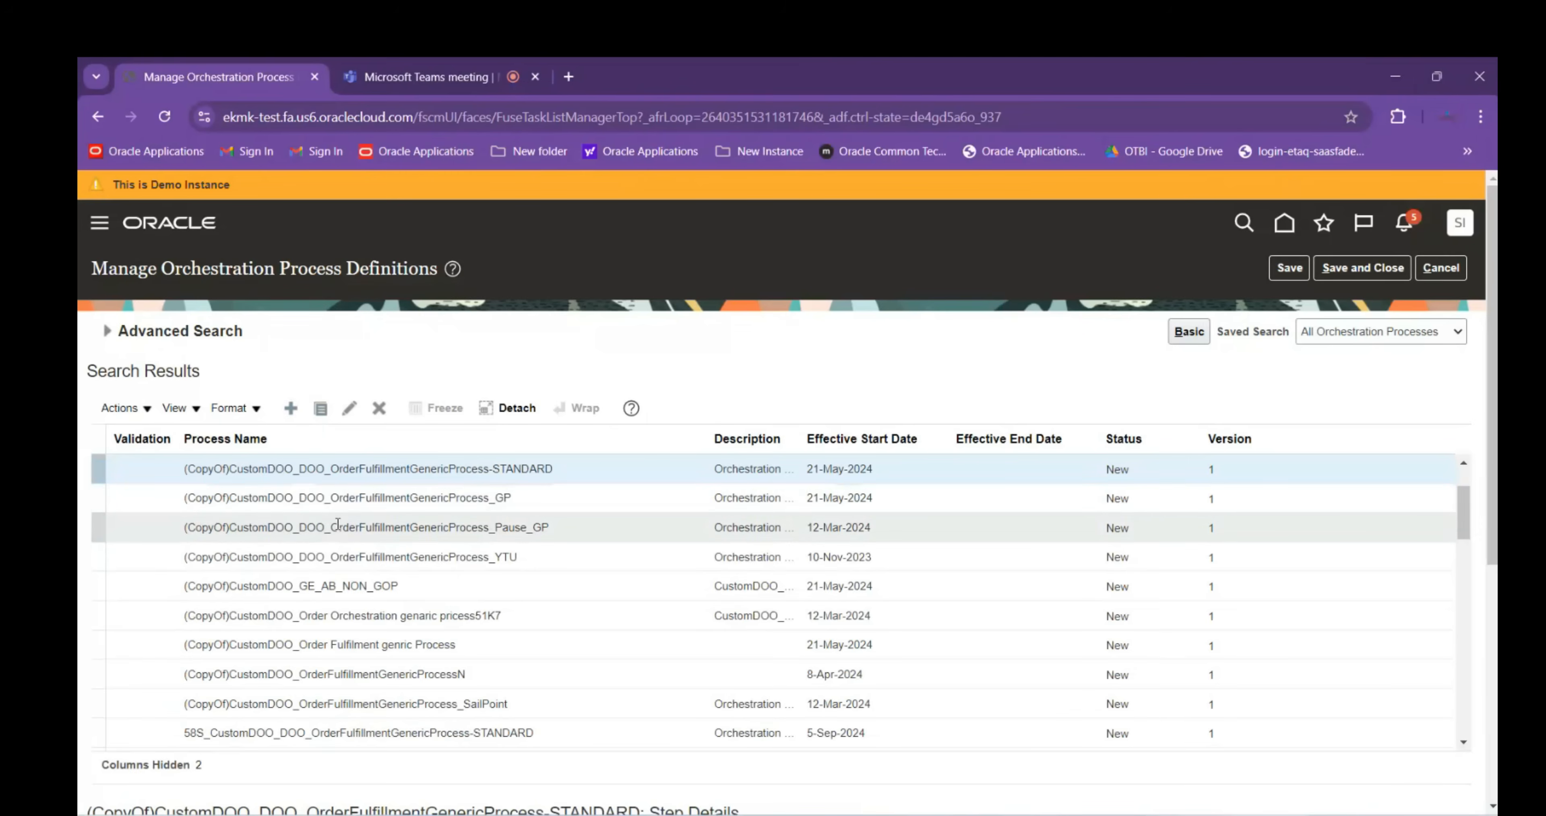
pyautogui.scroll(-5, 333, 552)
pyautogui.scroll(-6, 329, 579)
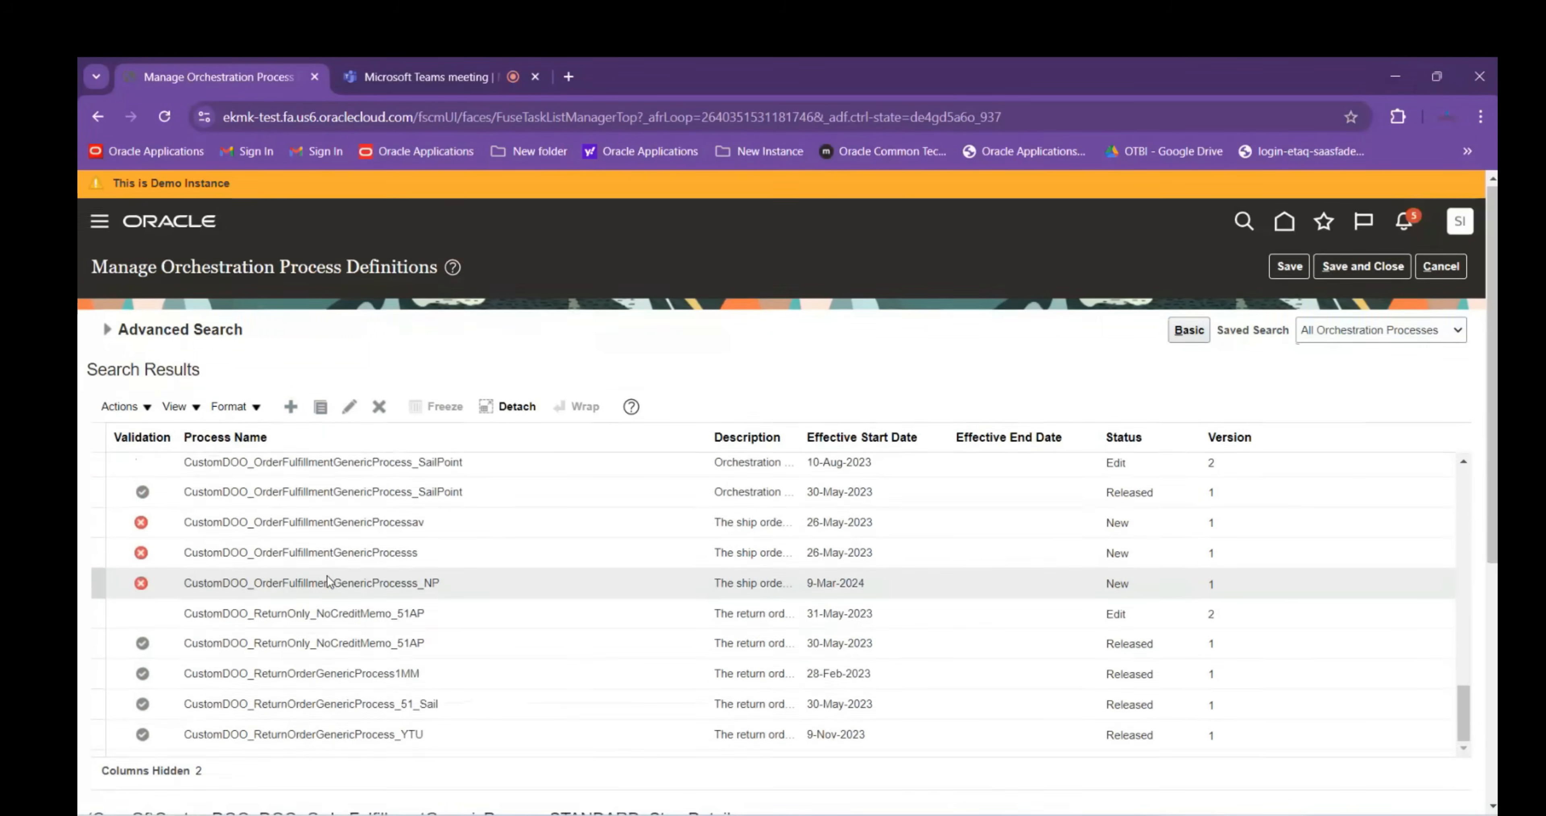
pyautogui.scroll(-6, 329, 580)
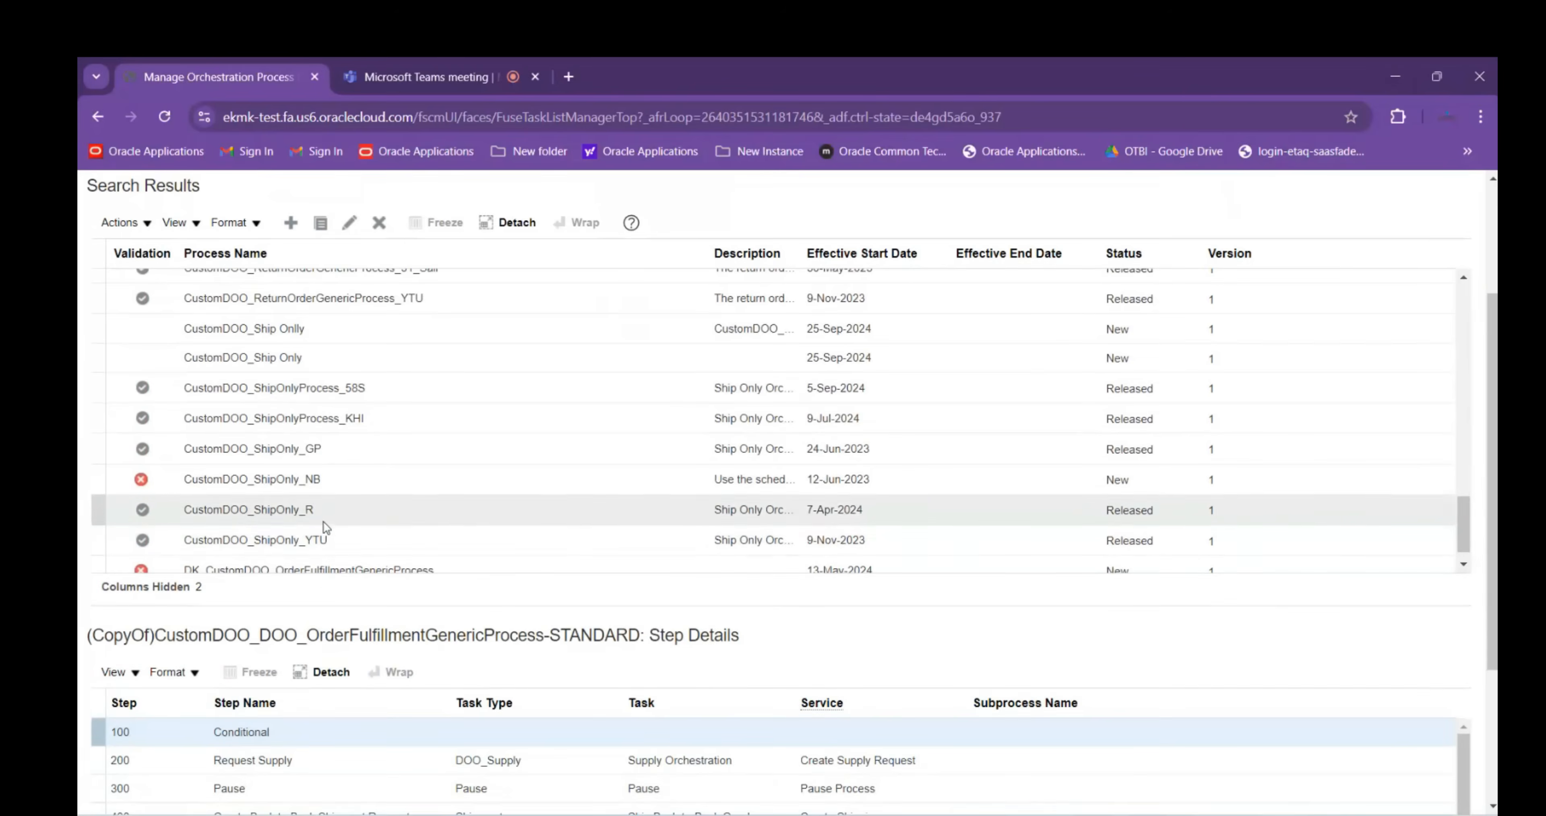
pyautogui.scroll(-2, 326, 528)
pyautogui.scroll(5, 84, 520)
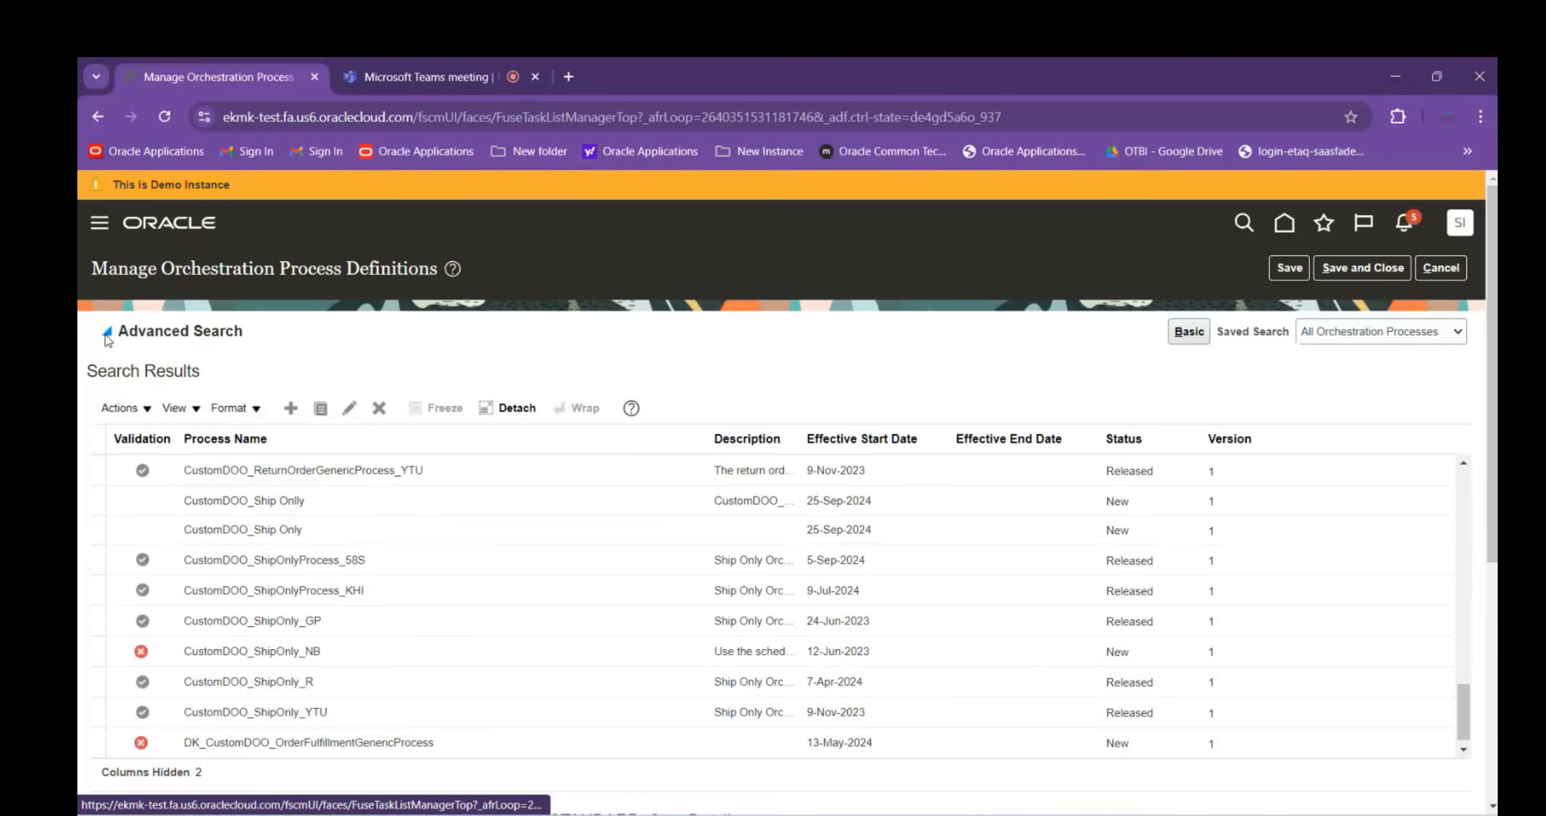
# Expand the Advanced Search criteria, attempt Save and Close, and dismiss the error
pyautogui.click(107, 334)
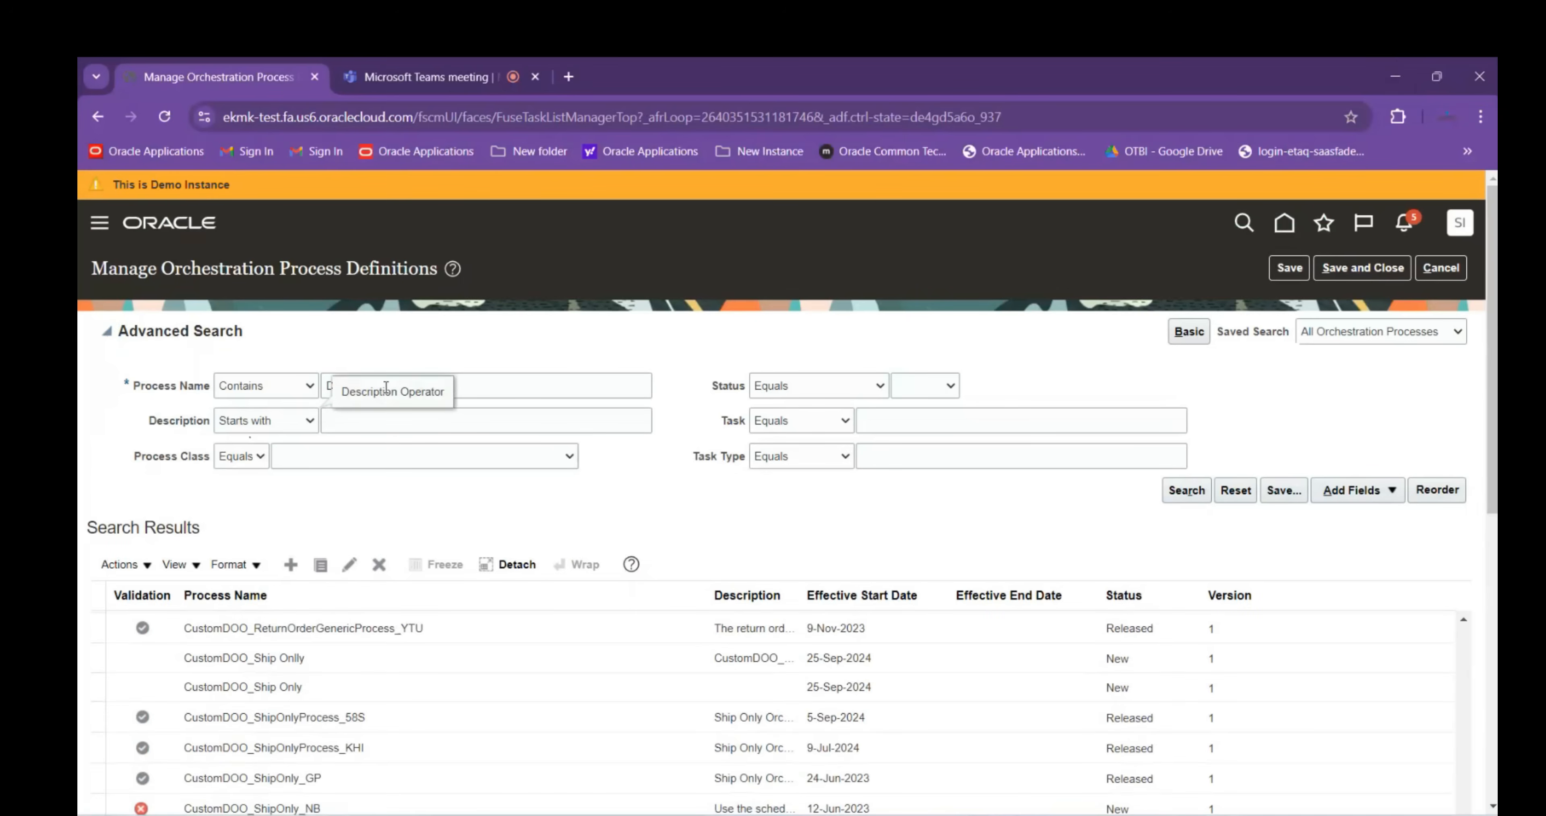
pyautogui.scroll(-2, 363, 699)
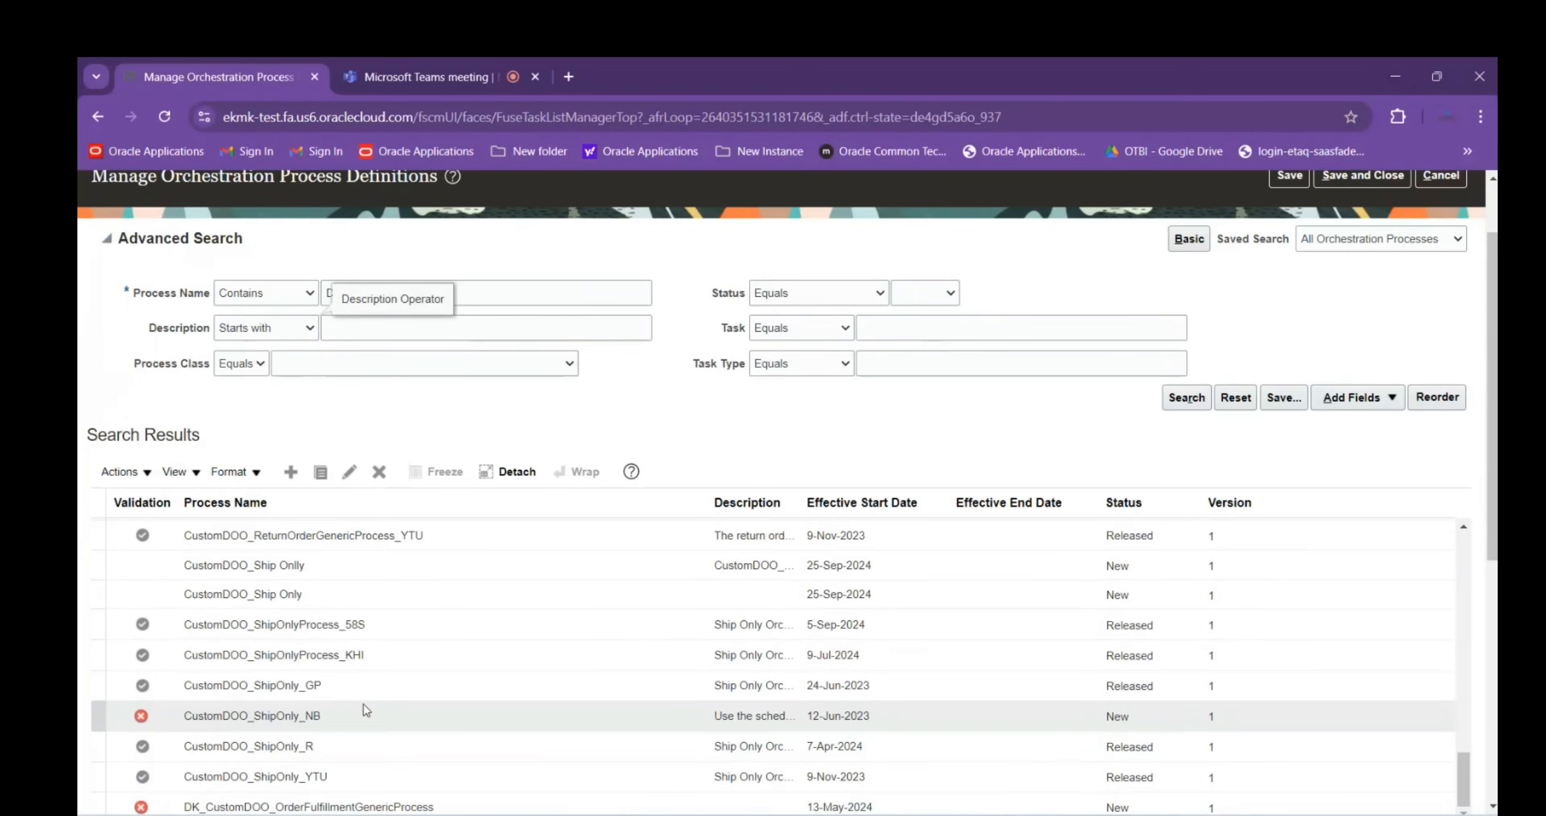
pyautogui.scroll(3, 384, 600)
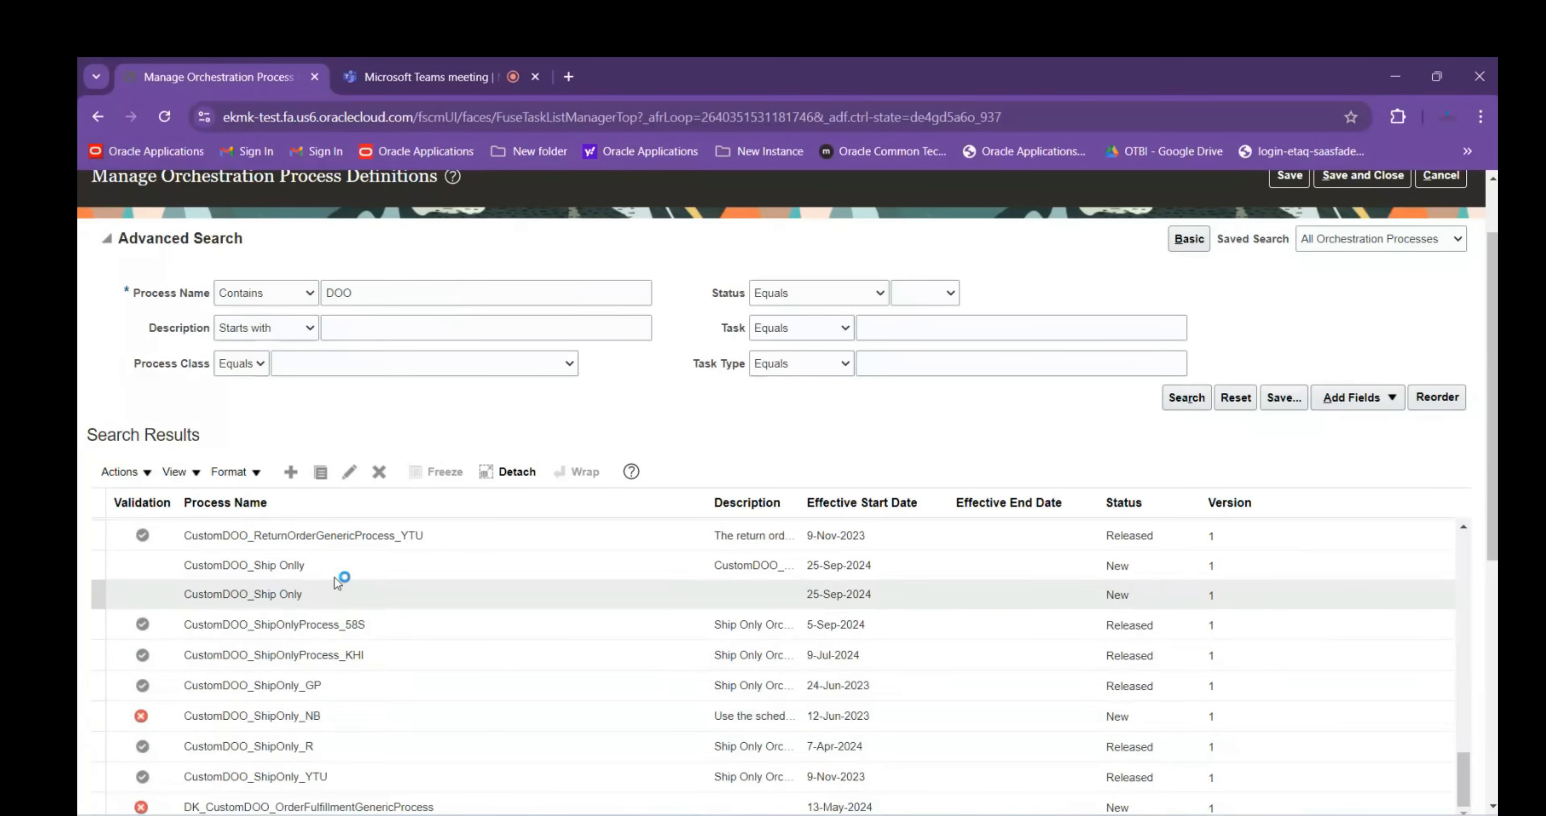
pyautogui.click(379, 286)
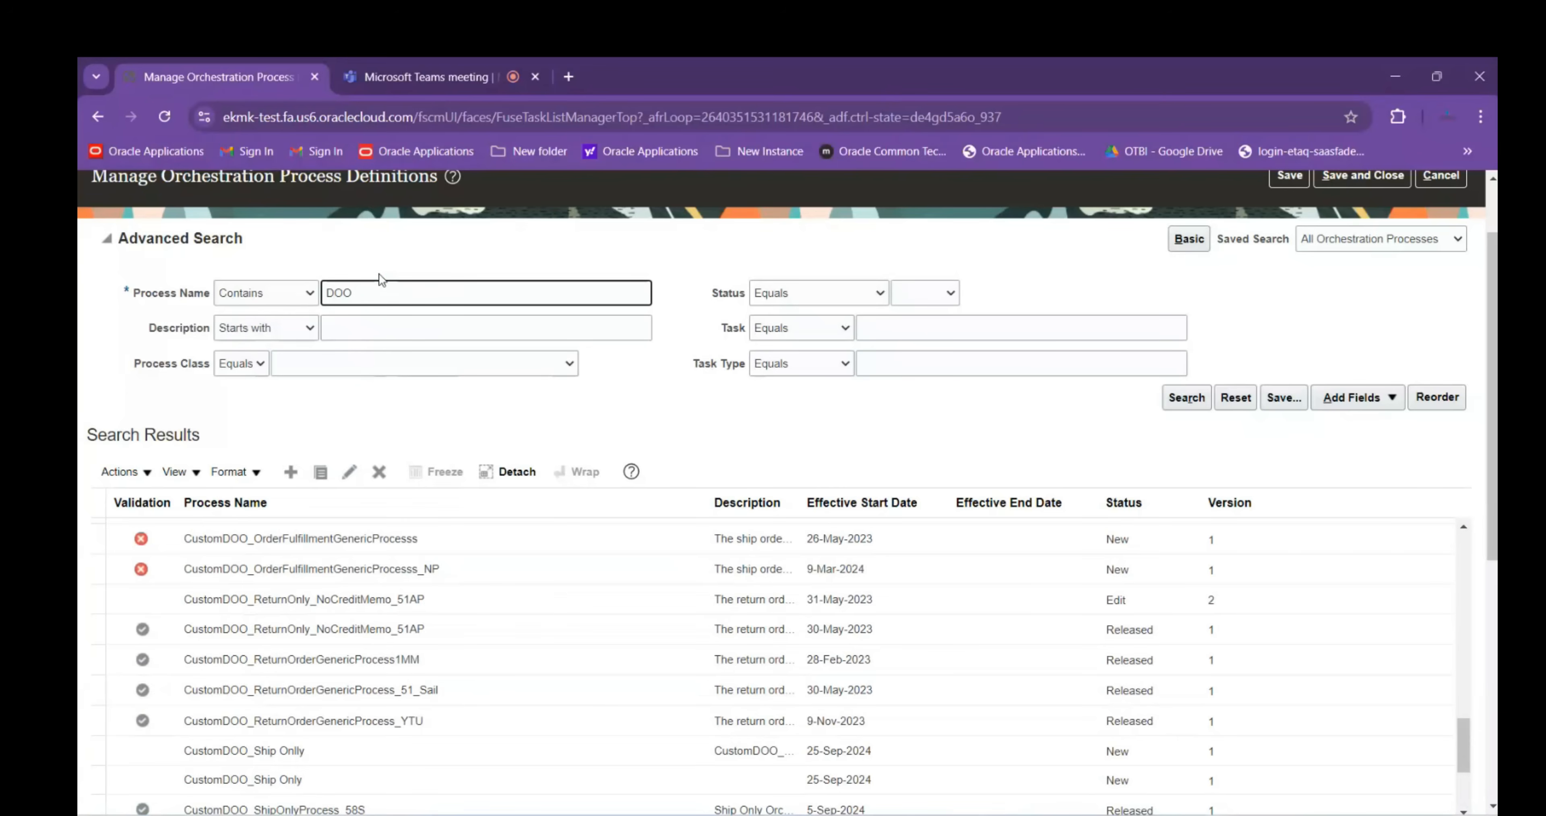
pyautogui.scroll(3, 382, 273)
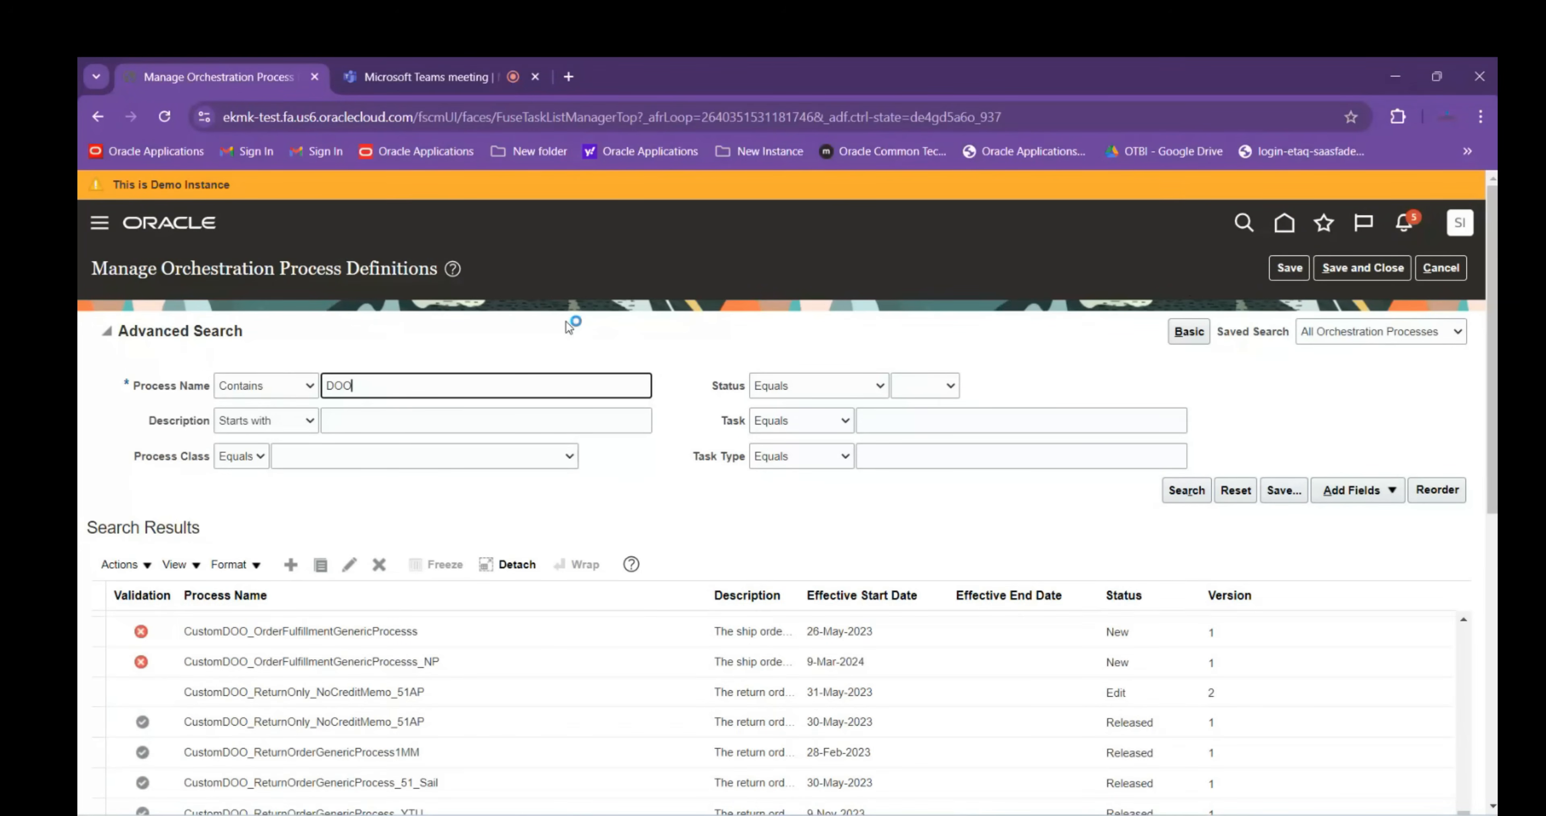
pyautogui.click(1358, 278)
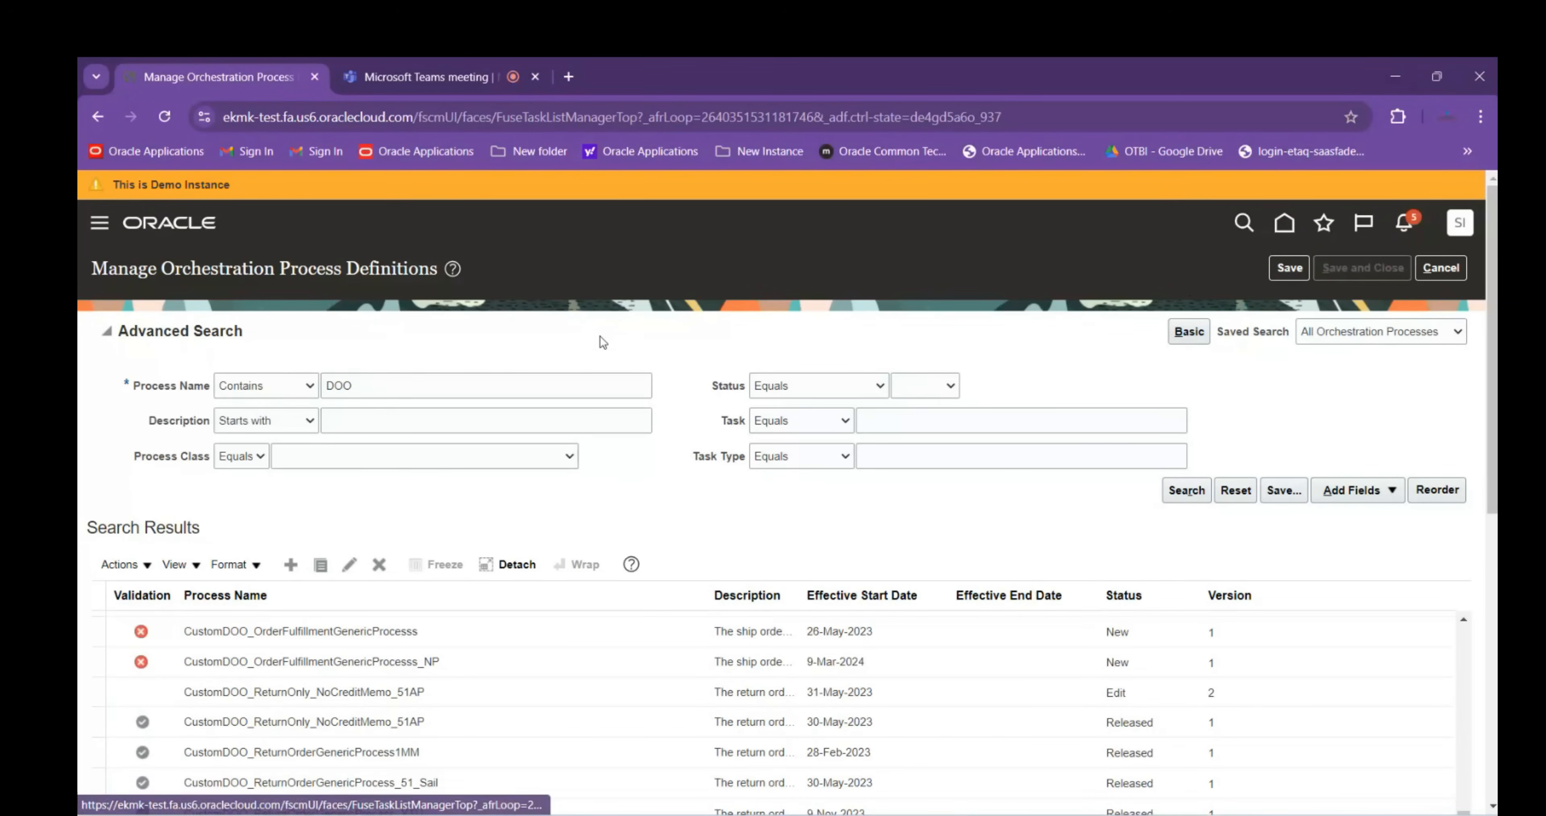
pyautogui.click(932, 359)
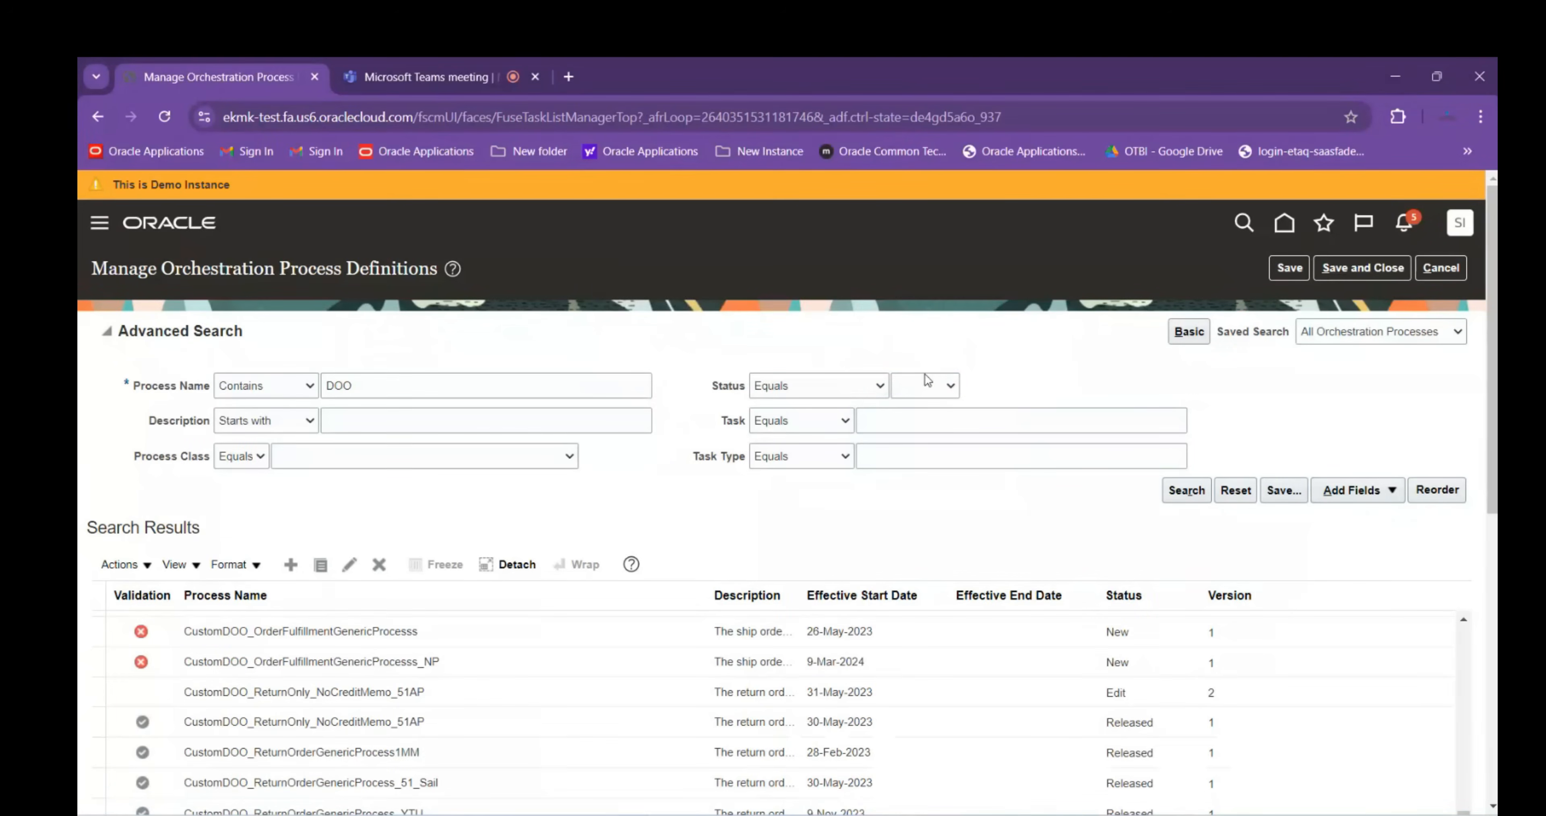
# In Global Order Promising's Manage ATP Rules, create a new ATP rule
pyautogui.click(1441, 268)
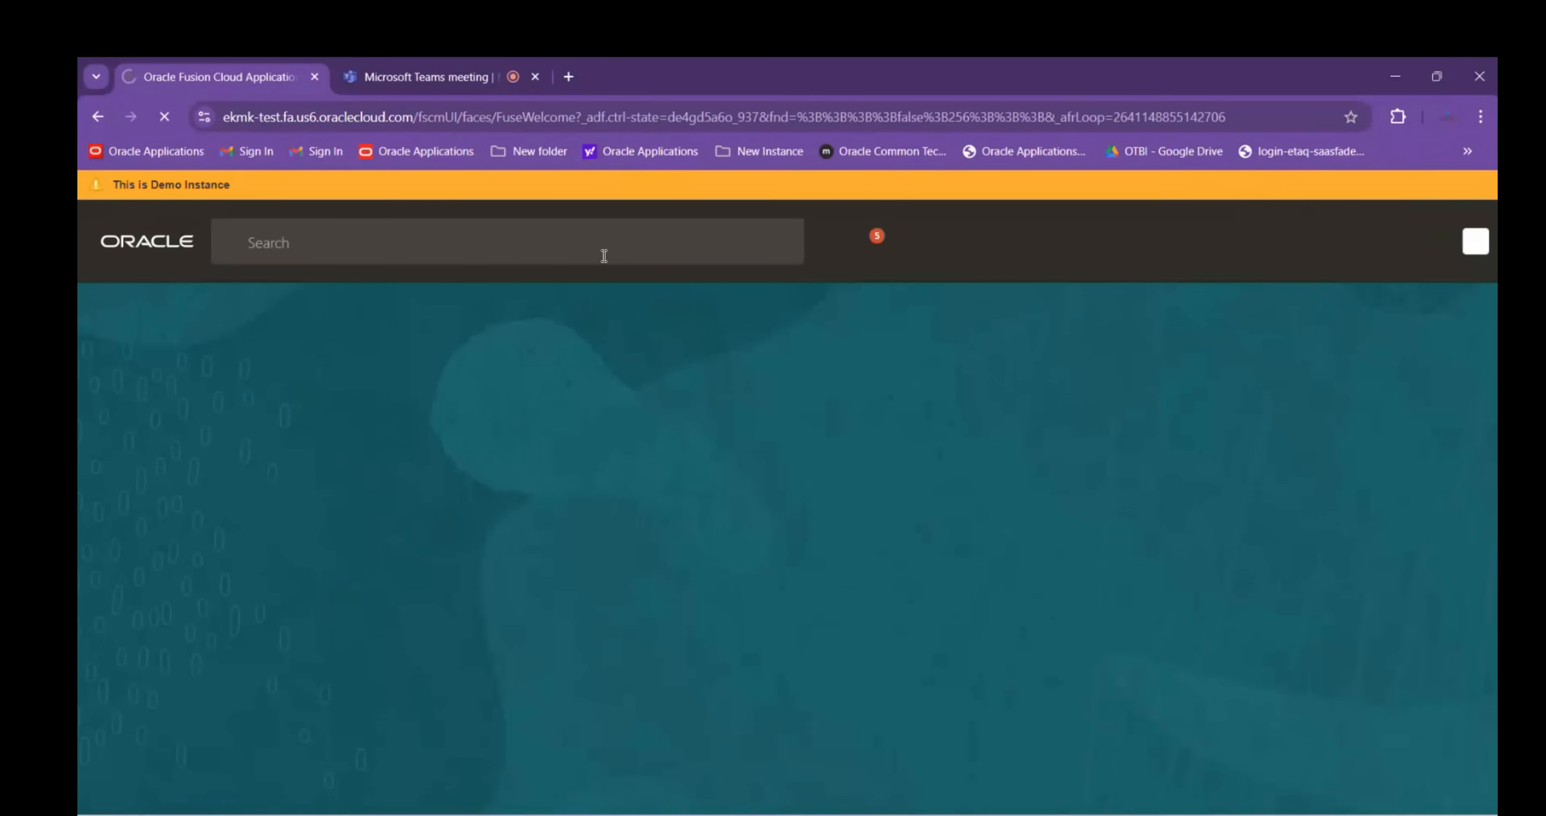
pyautogui.click(885, 580)
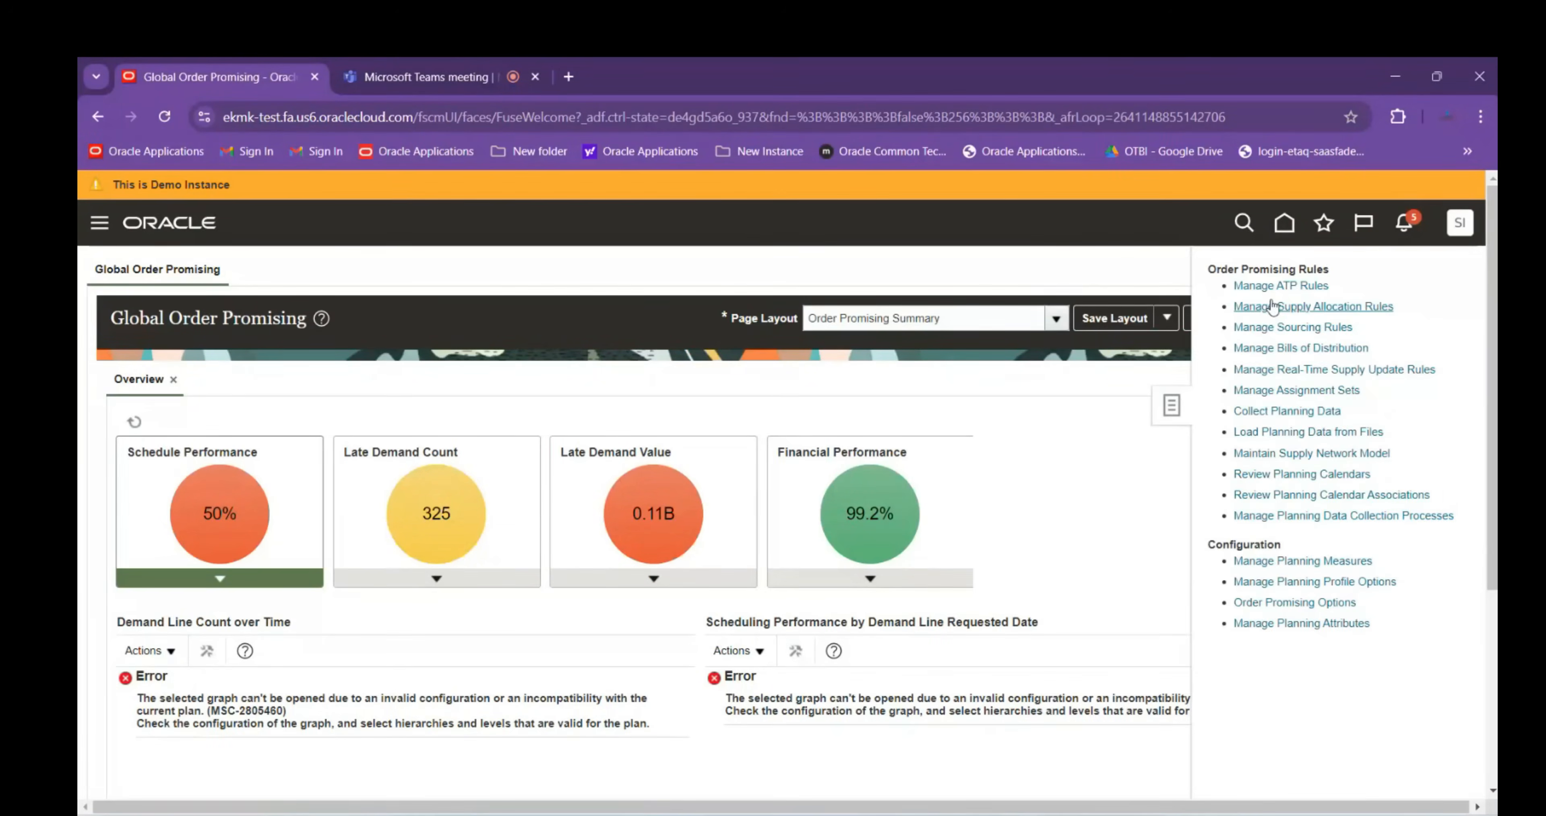
pyautogui.click(1290, 288)
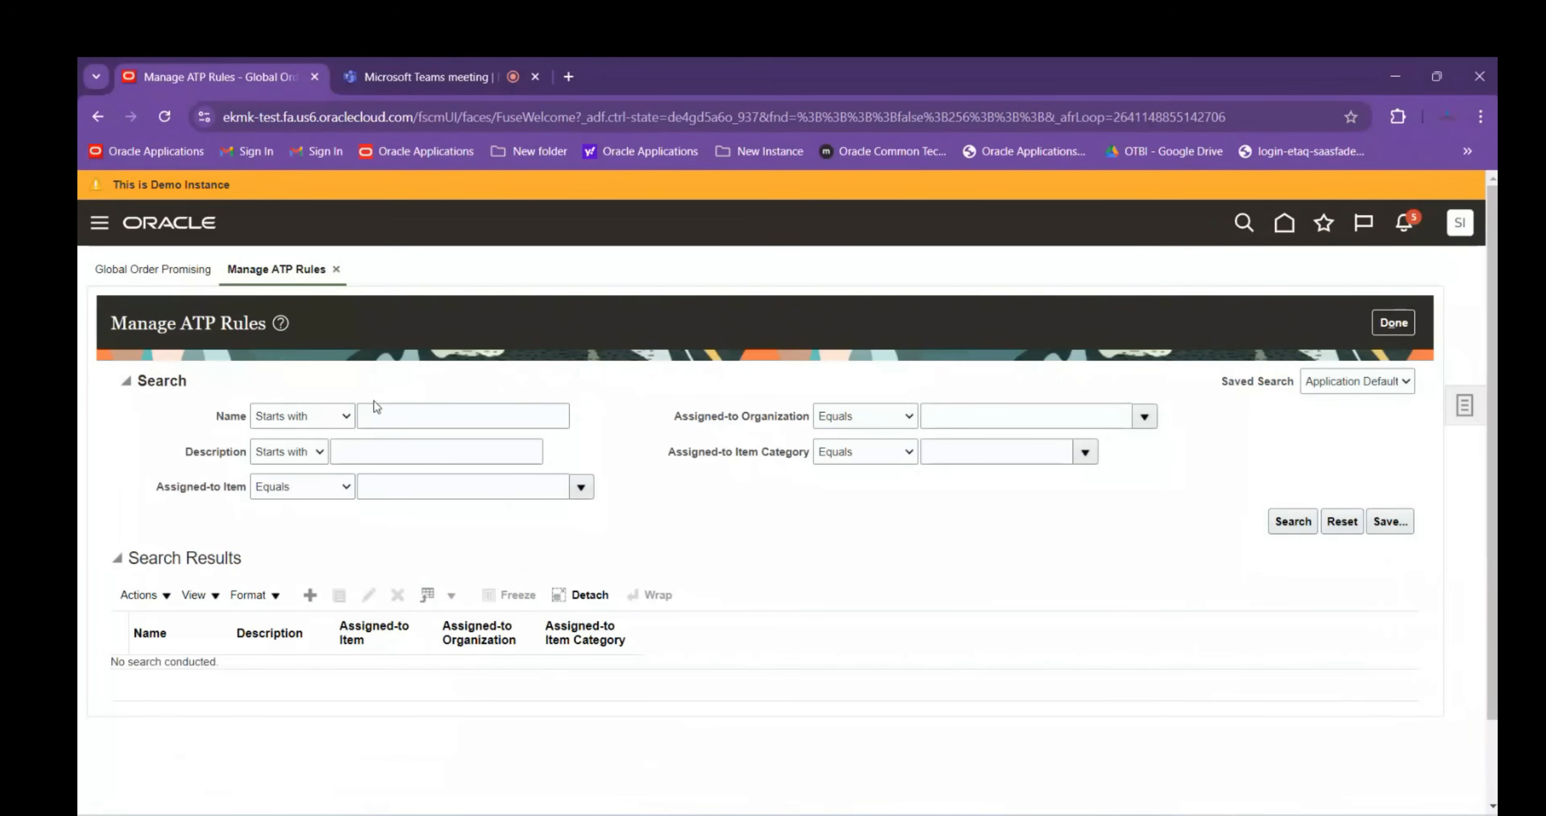
pyautogui.click(310, 594)
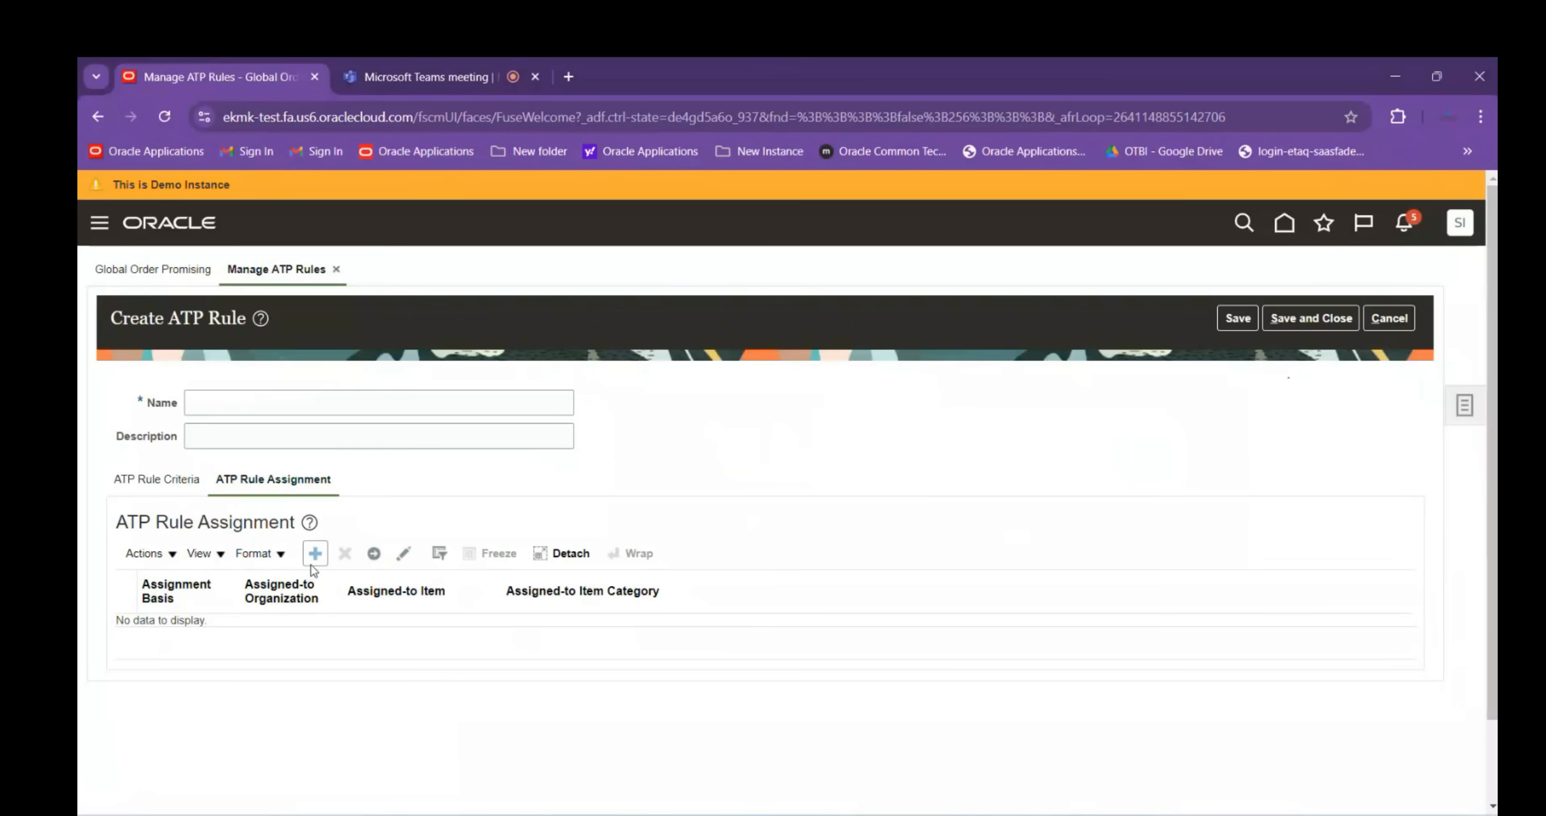
# Add an Organization-based rule assignment row and enter ABBINV01 as the organization
pyautogui.click(315, 553)
pyautogui.click(188, 634)
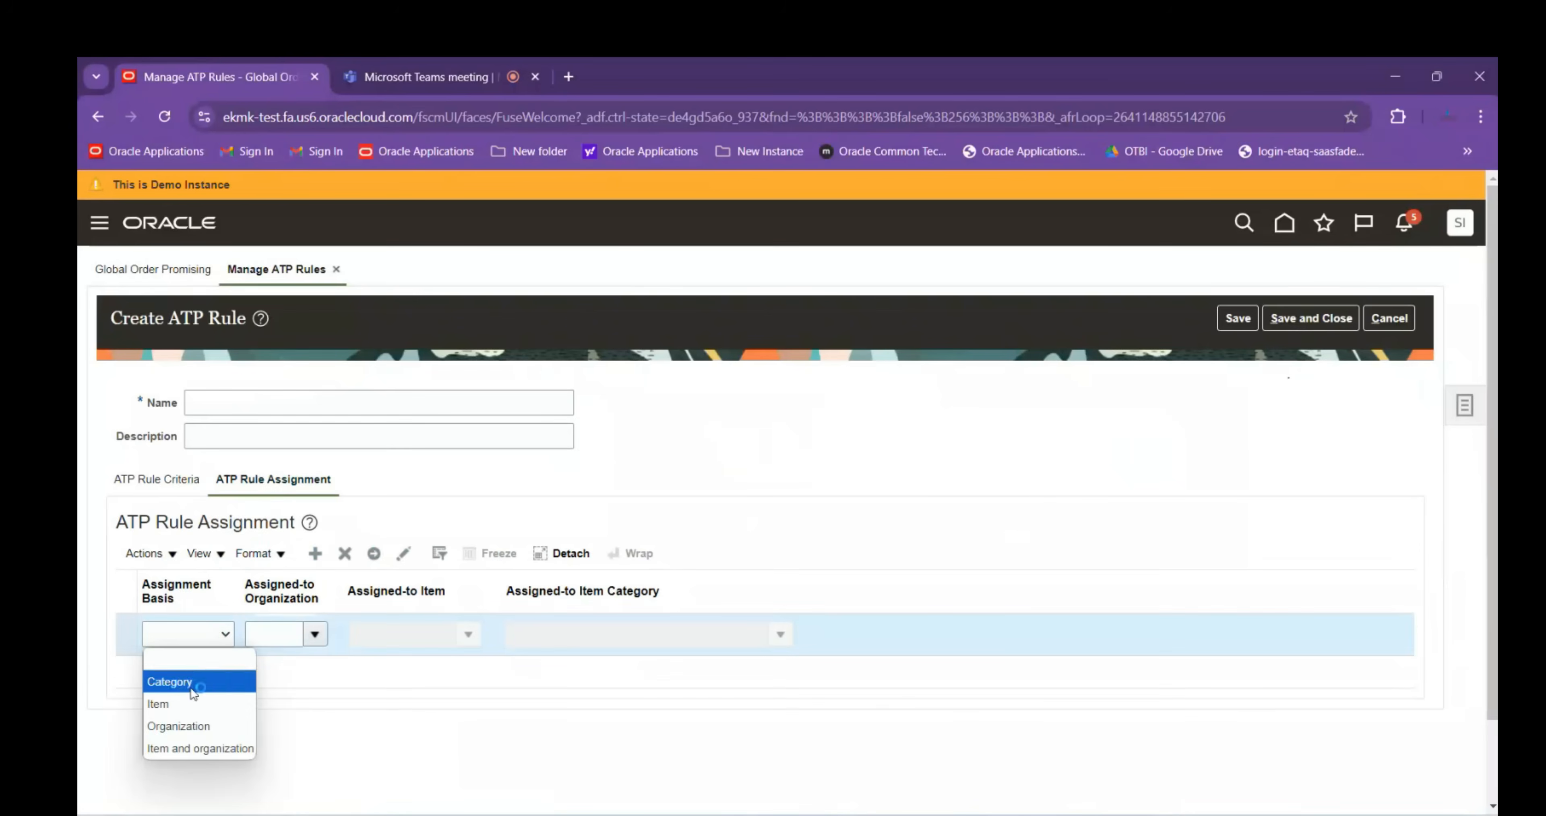
pyautogui.click(174, 724)
pyautogui.click(286, 637)
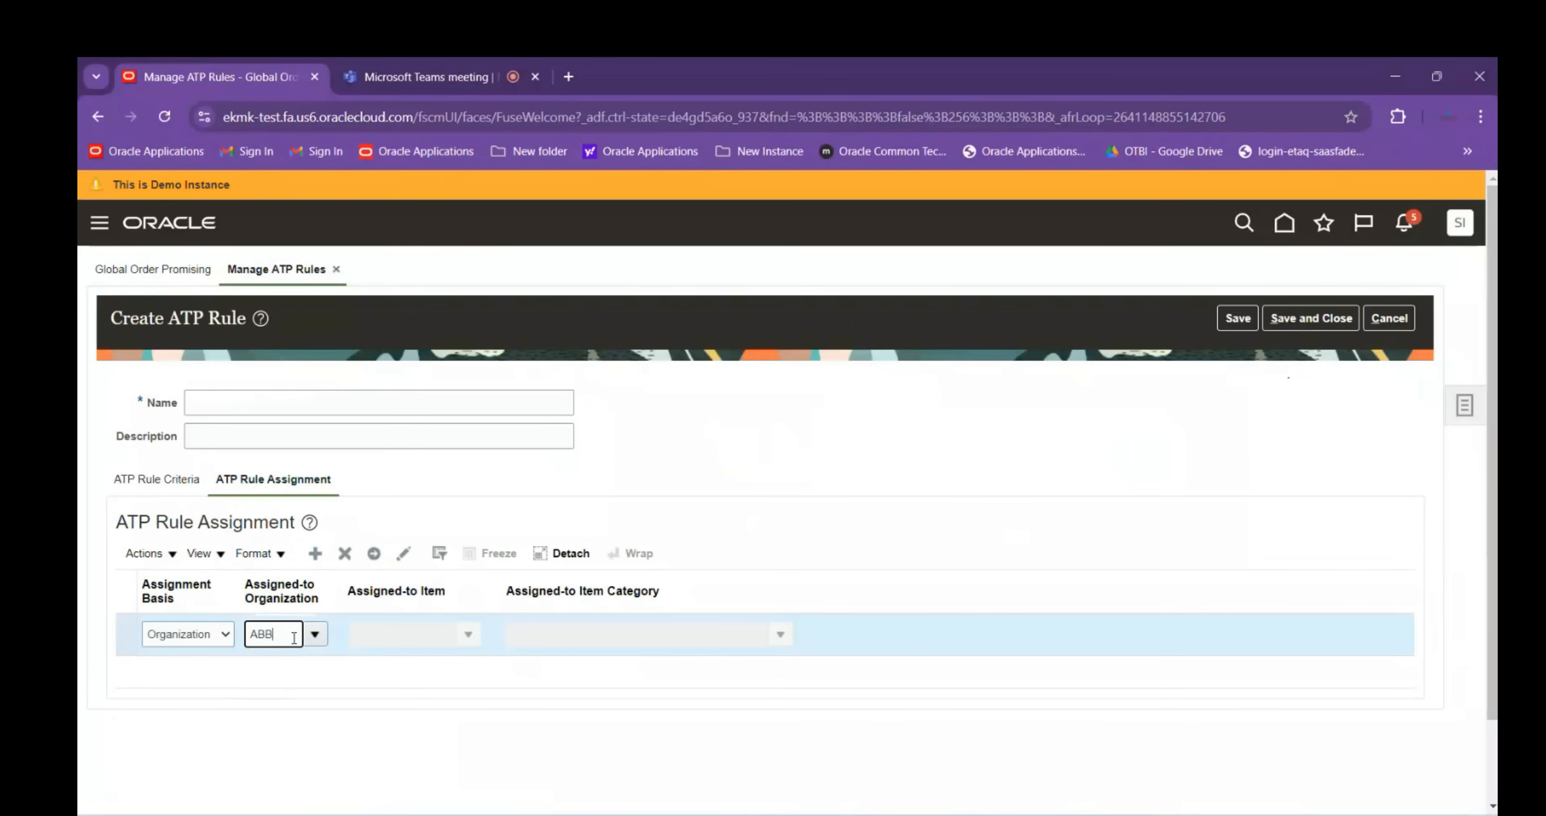
pyautogui.write('ABBINV01')
pyautogui.press('Tab')
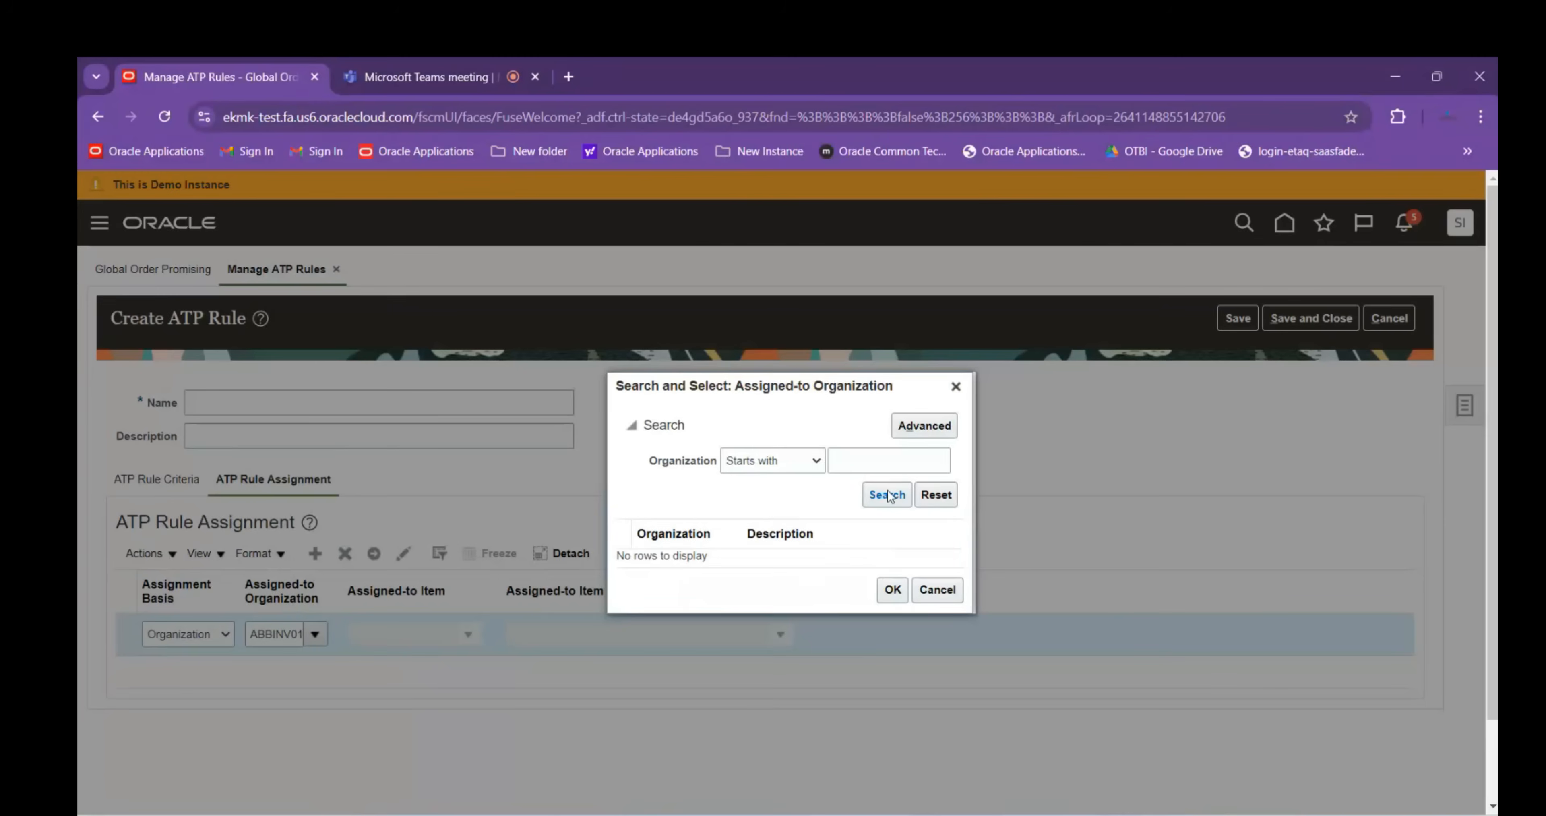
# Search organizations starting with ABB, finding ABBDI, then close the lookup and cancel the rule
pyautogui.click(877, 466)
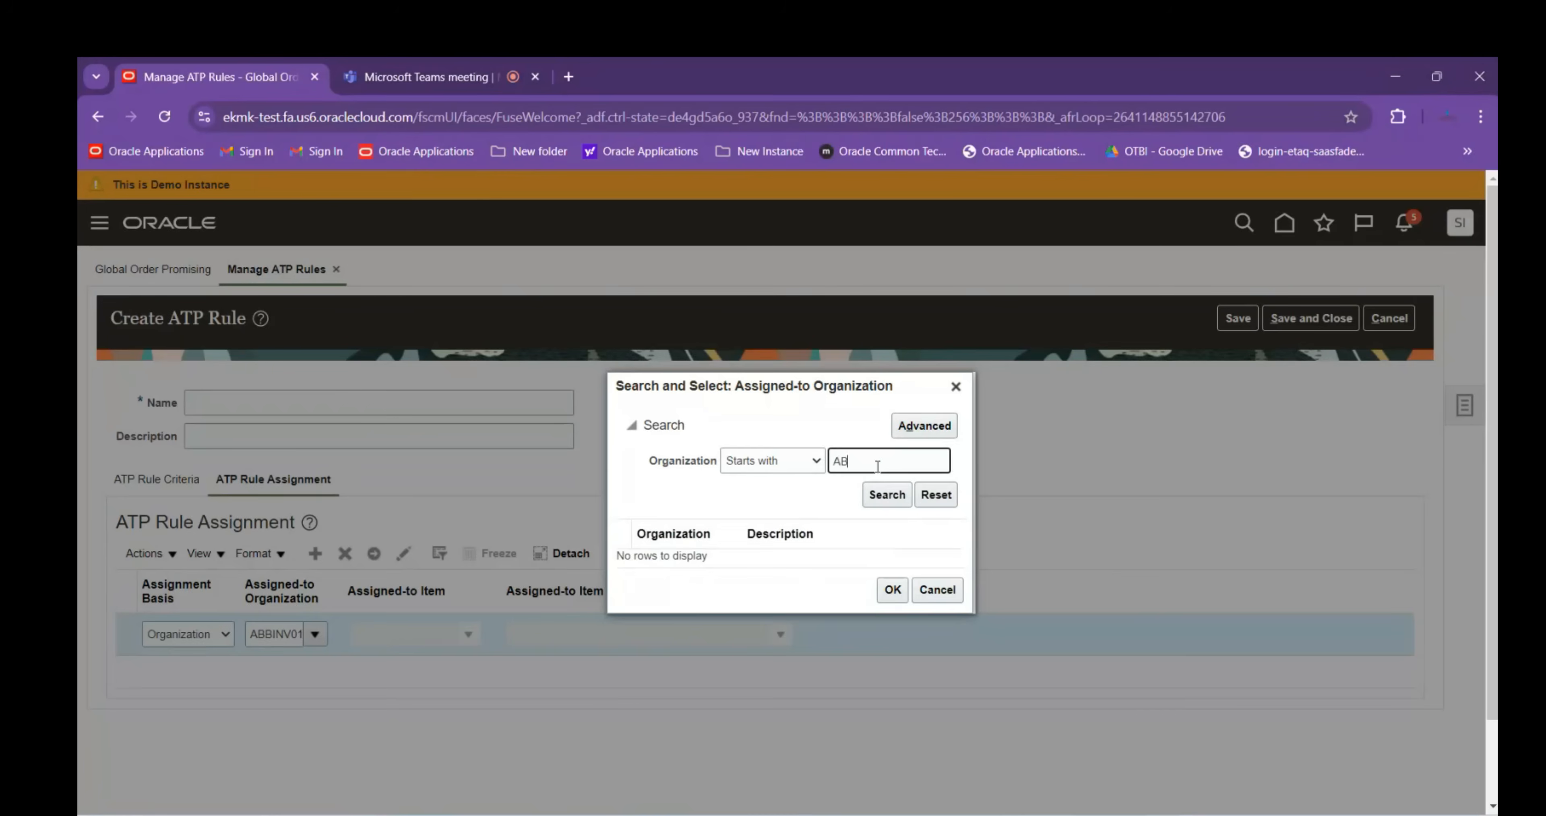
pyautogui.write('ABB')
pyautogui.click(873, 496)
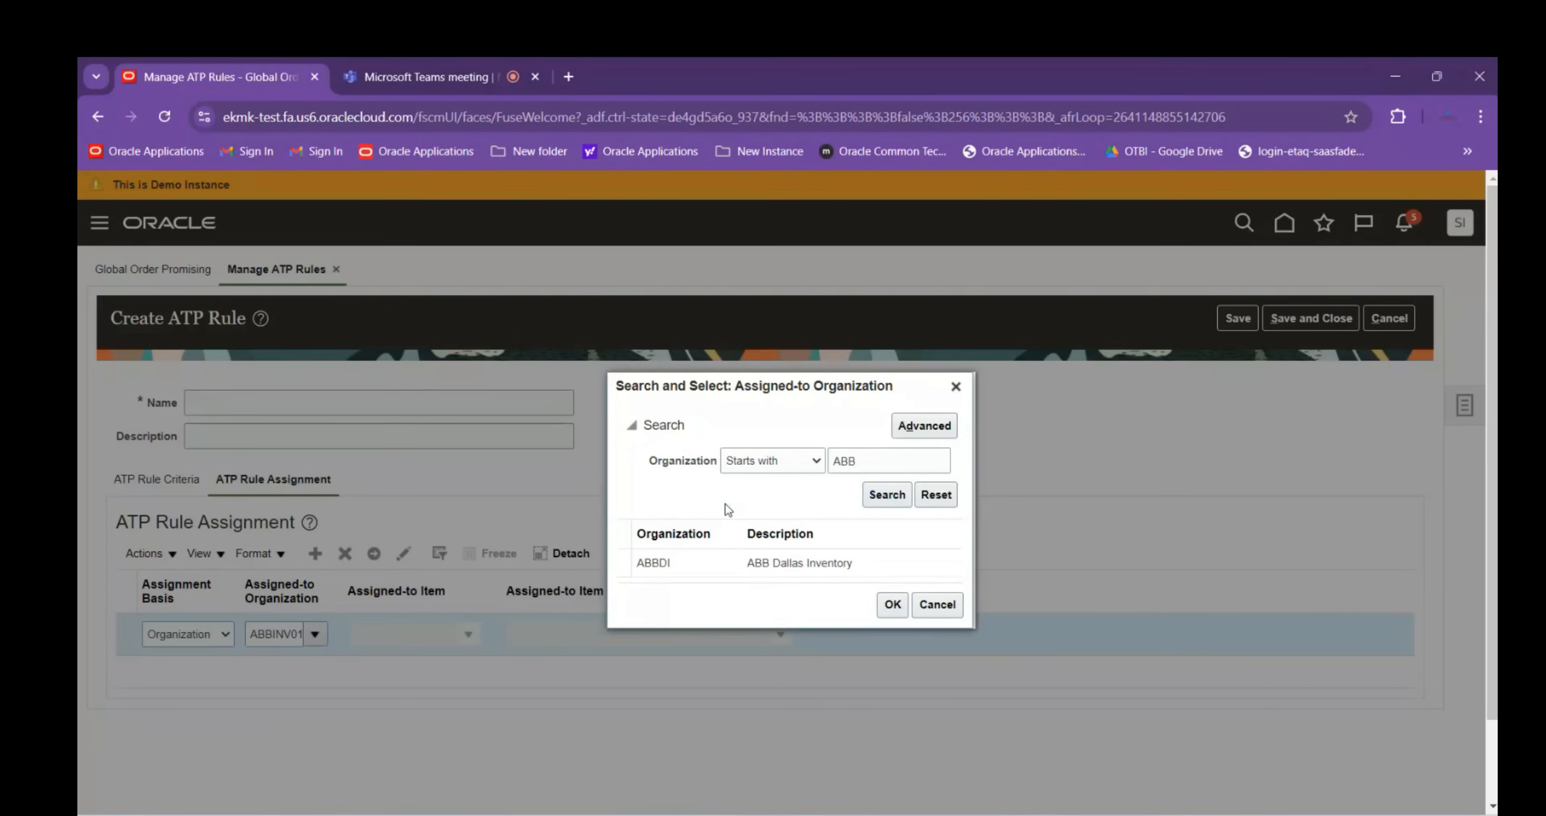
pyautogui.click(721, 567)
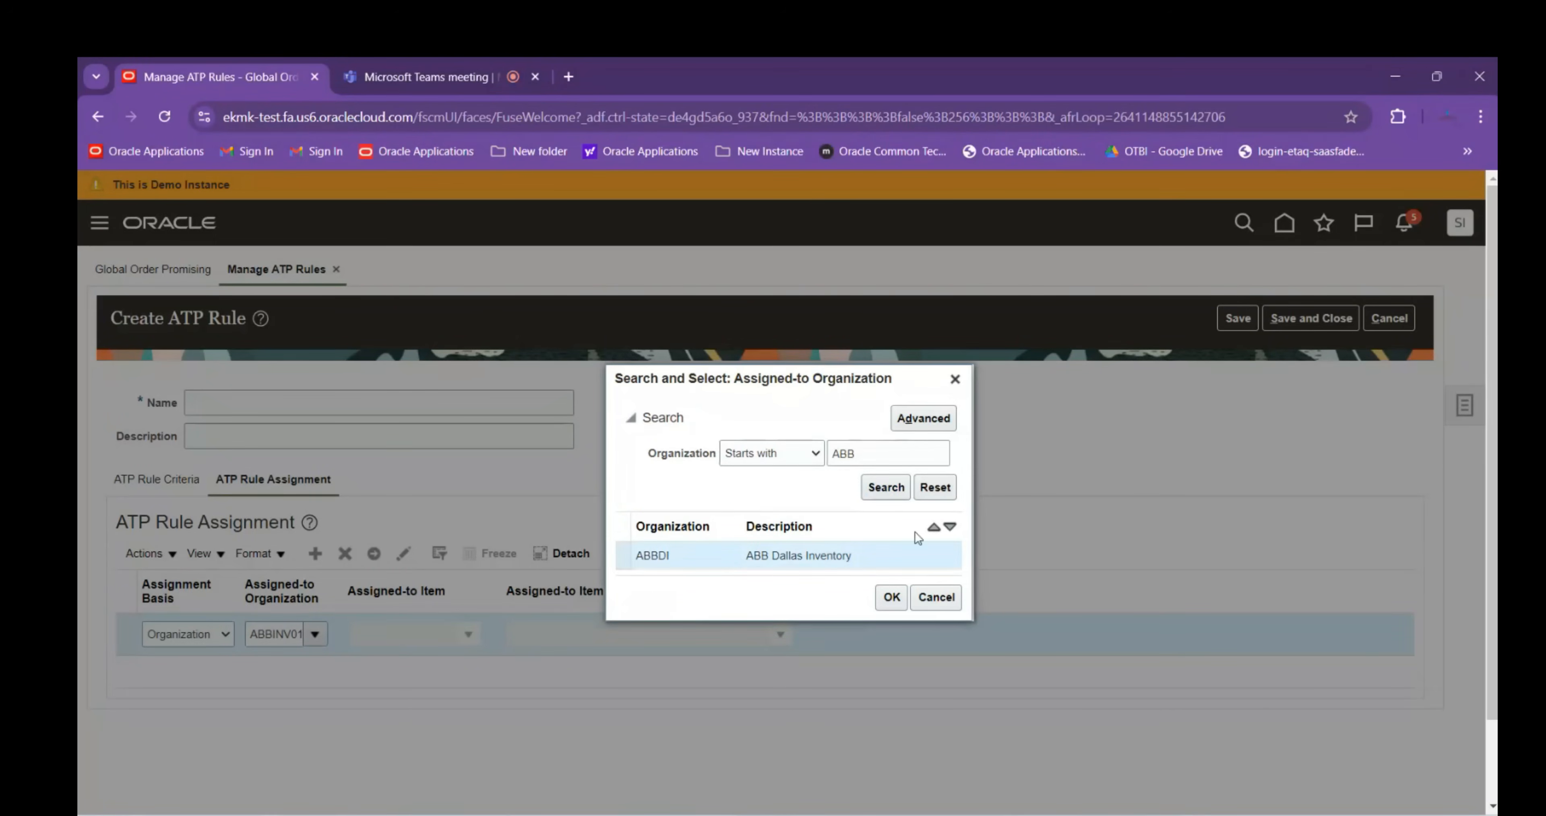
pyautogui.click(889, 492)
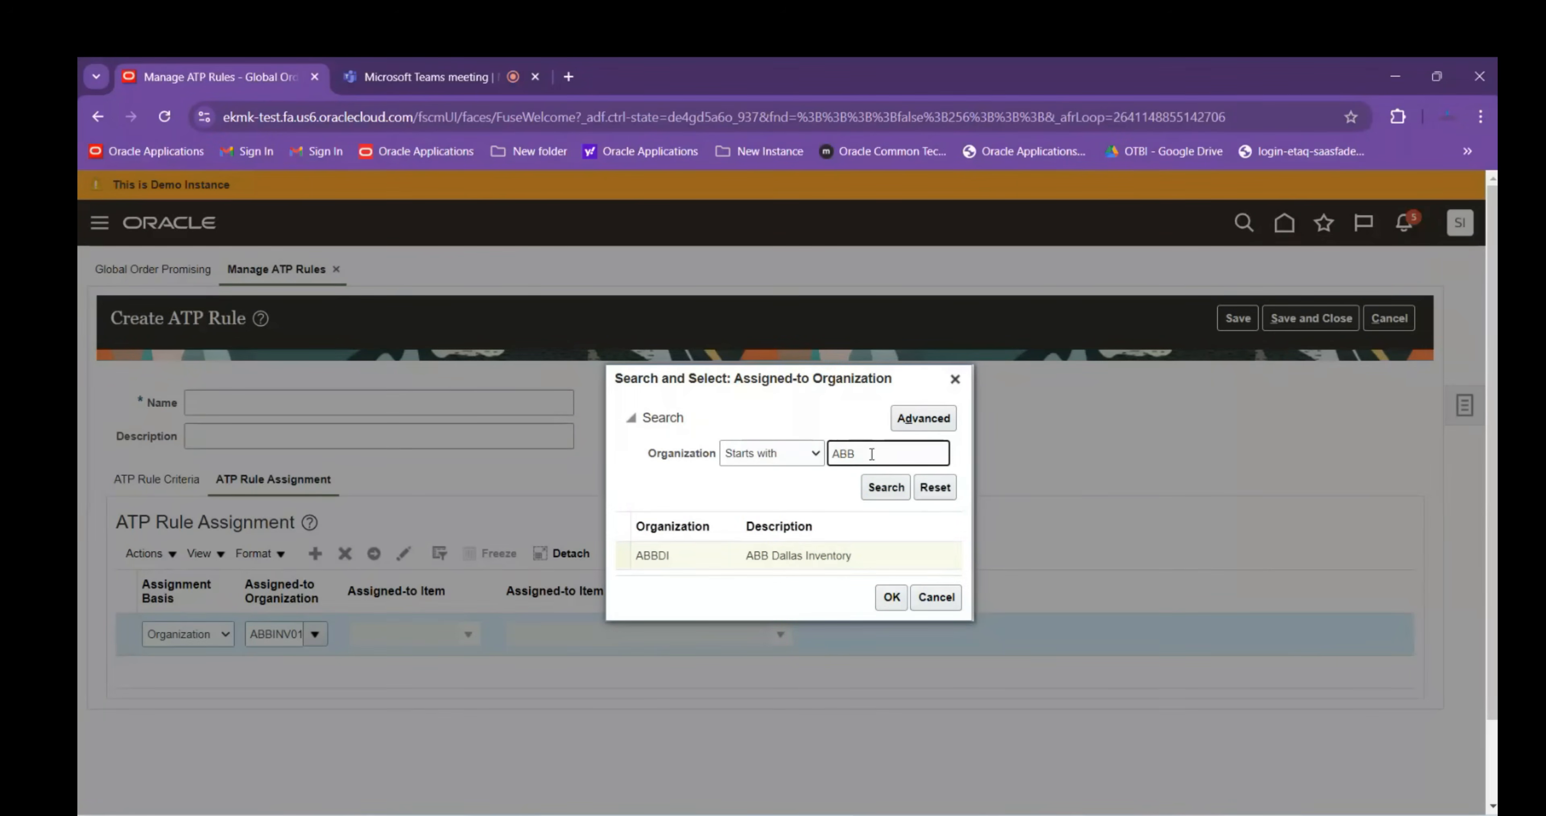
pyautogui.click(934, 595)
pyautogui.click(1401, 329)
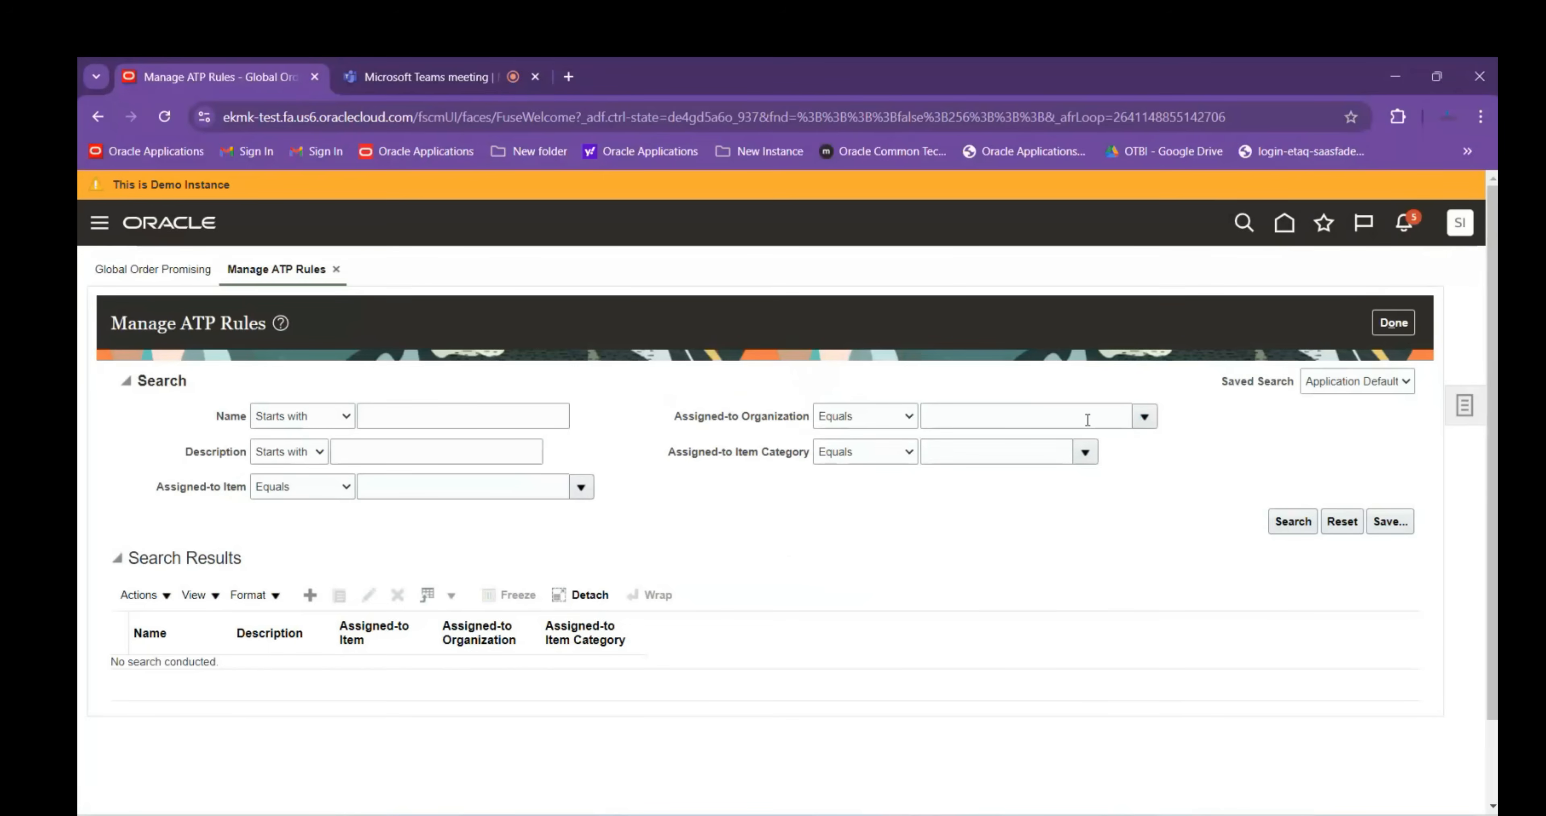
# Try filtering ATP rules by organization ABB, searching the organization lookup without selecting a value
pyautogui.click(1074, 421)
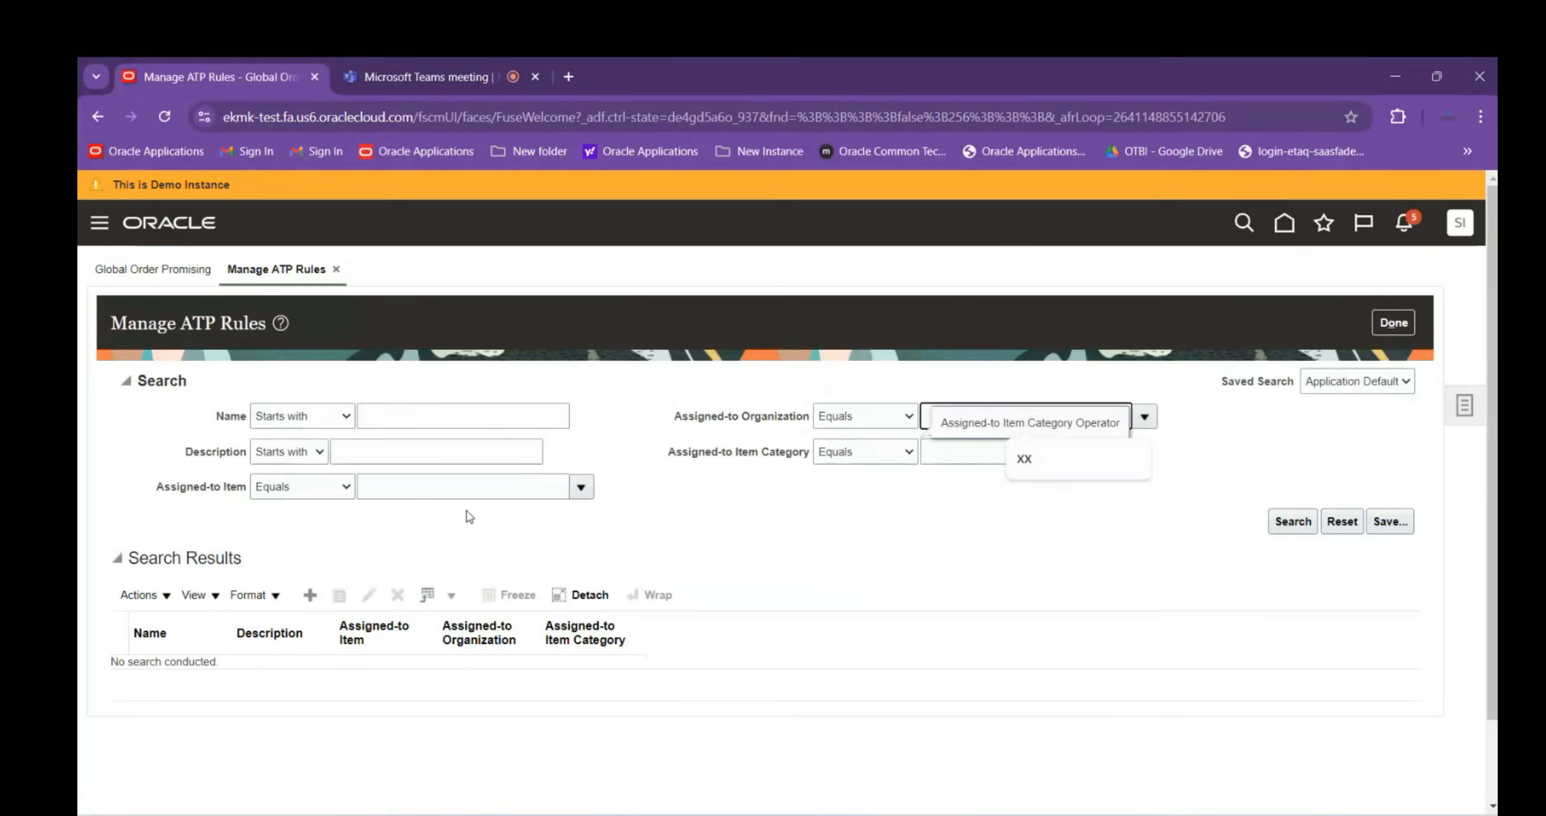
pyautogui.write('ABB')
pyautogui.press('Tab')
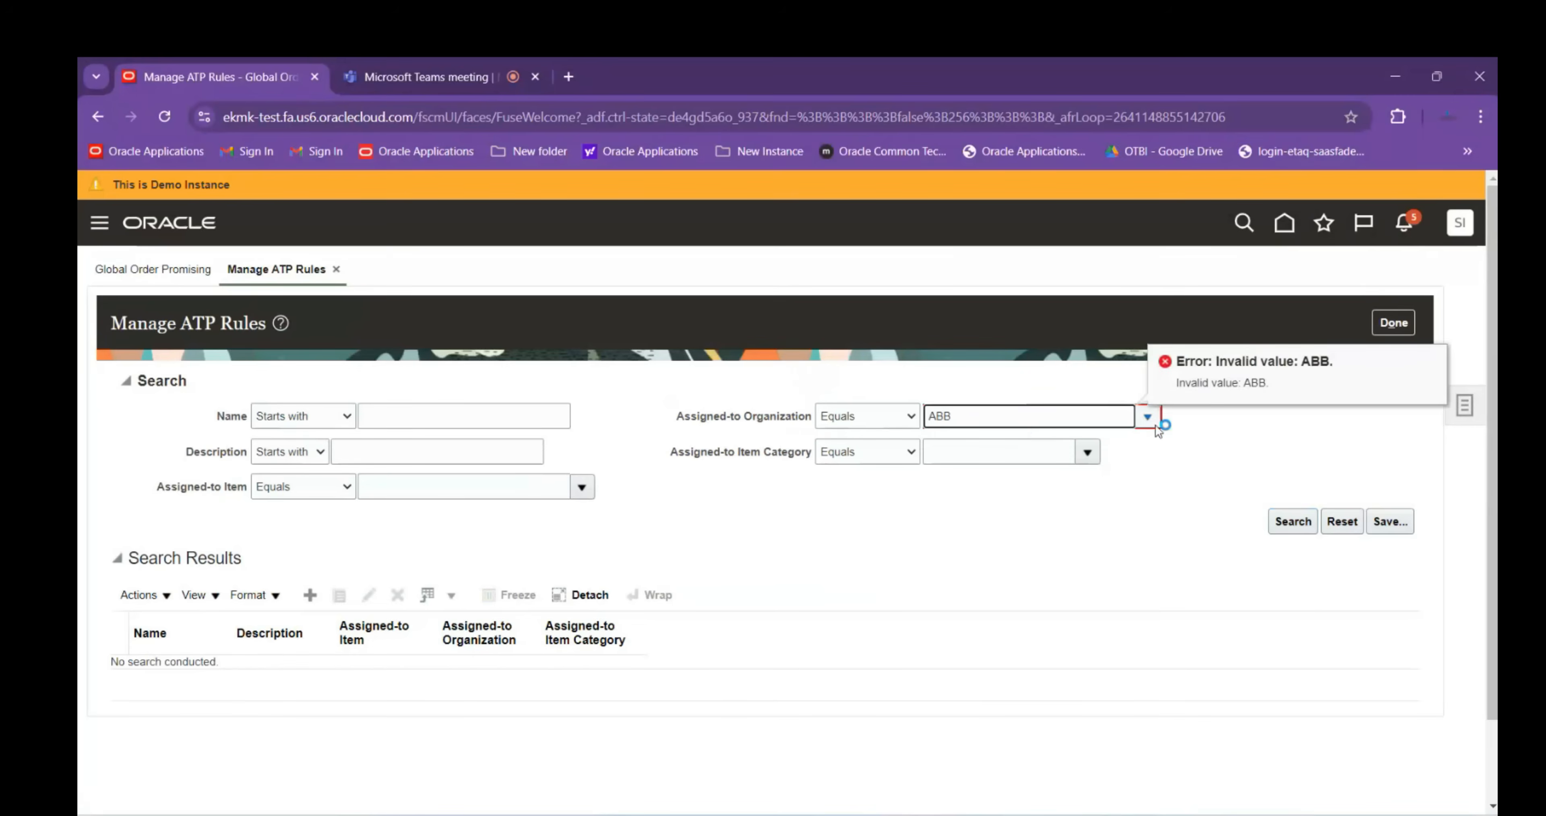
pyautogui.click(1077, 416)
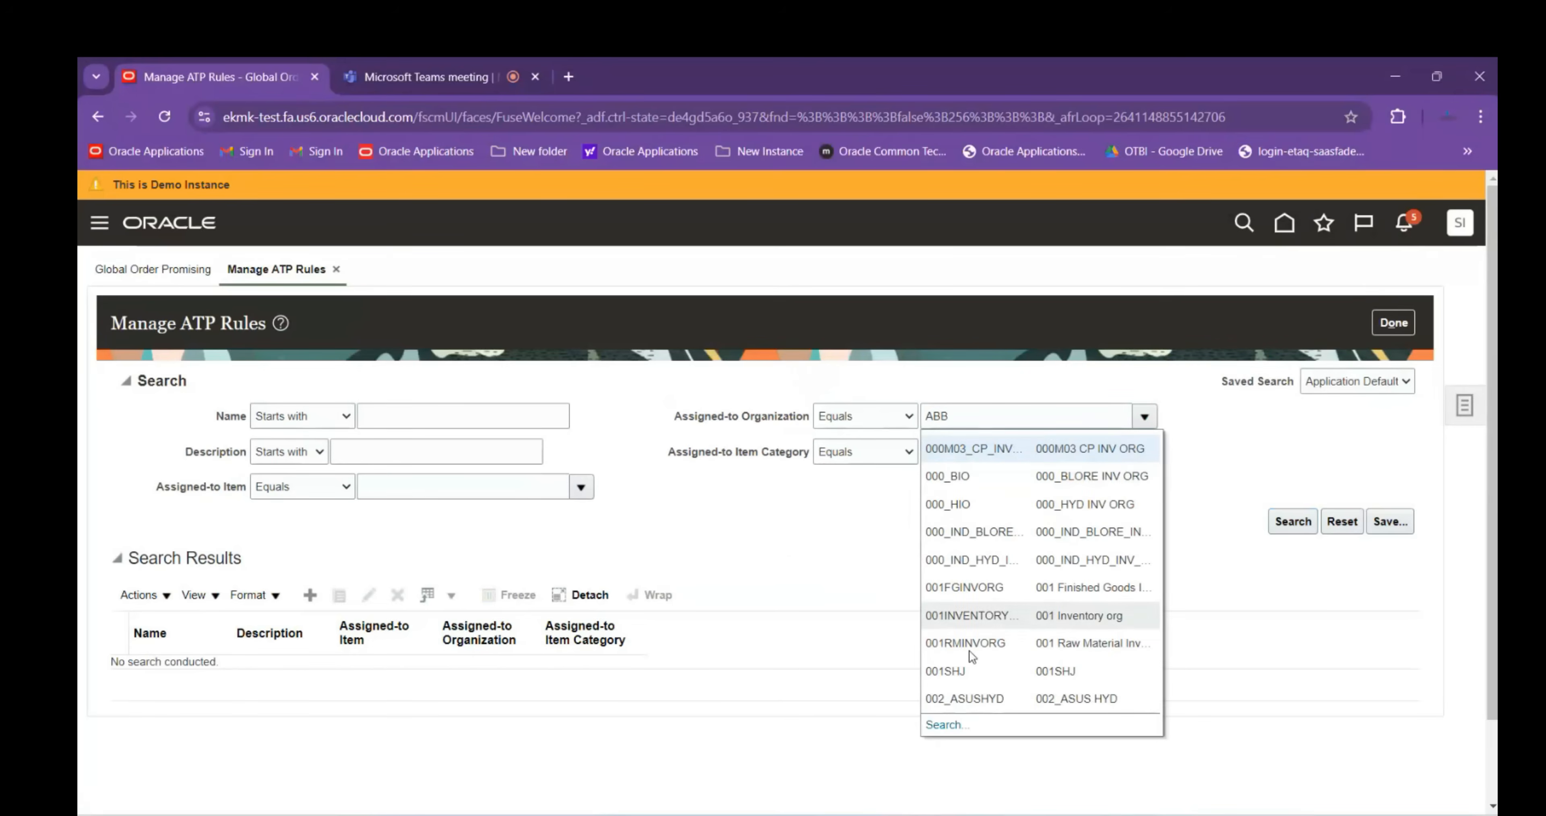
pyautogui.click(947, 729)
pyautogui.click(887, 497)
pyautogui.click(936, 590)
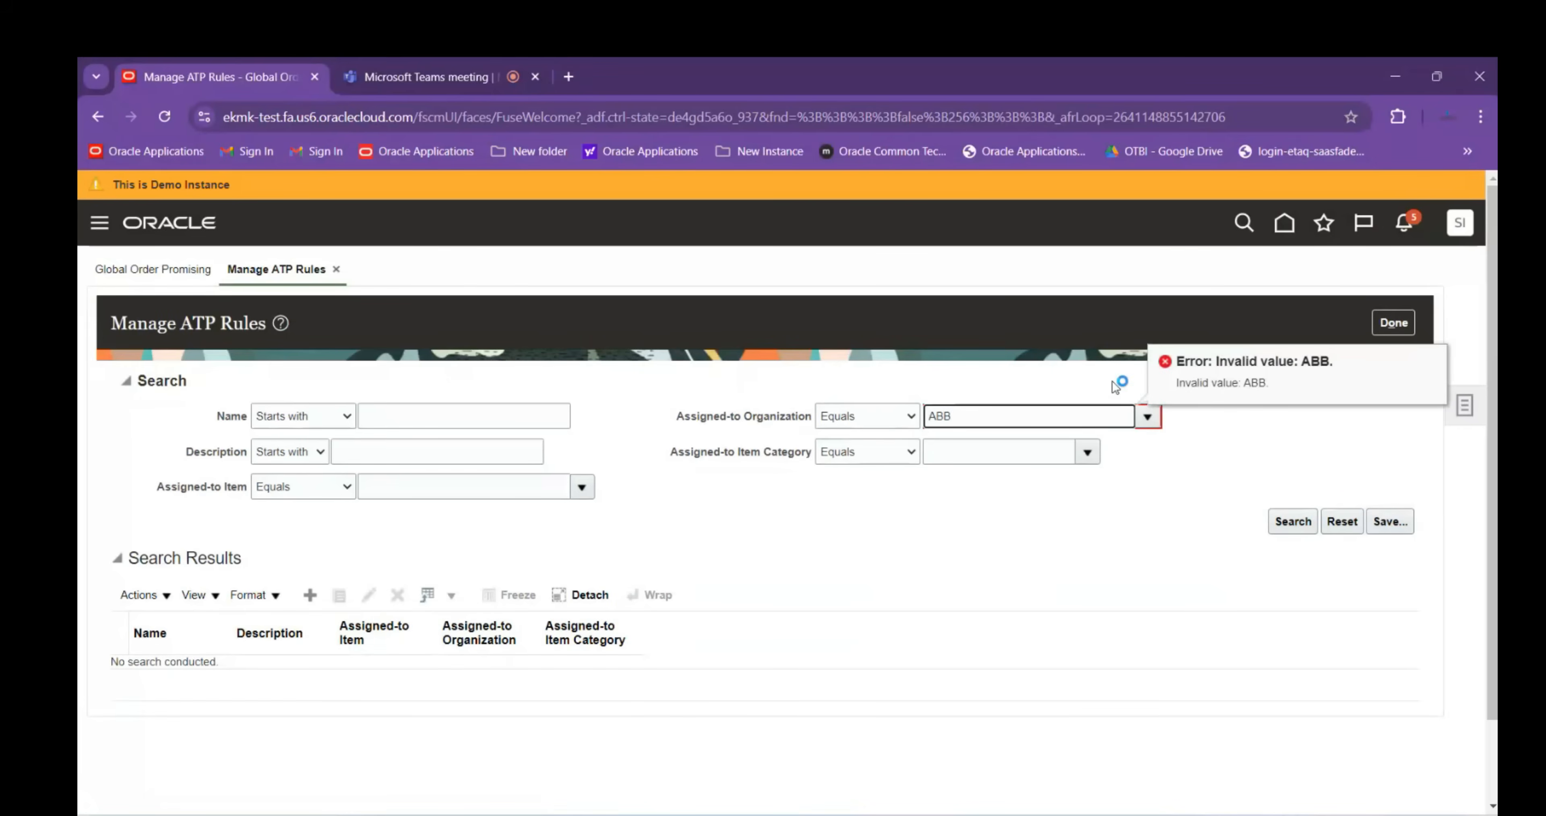
# Clear the invalid ABB organization entry, dismiss the field error, and close the ATP rules page
pyautogui.click(1384, 324)
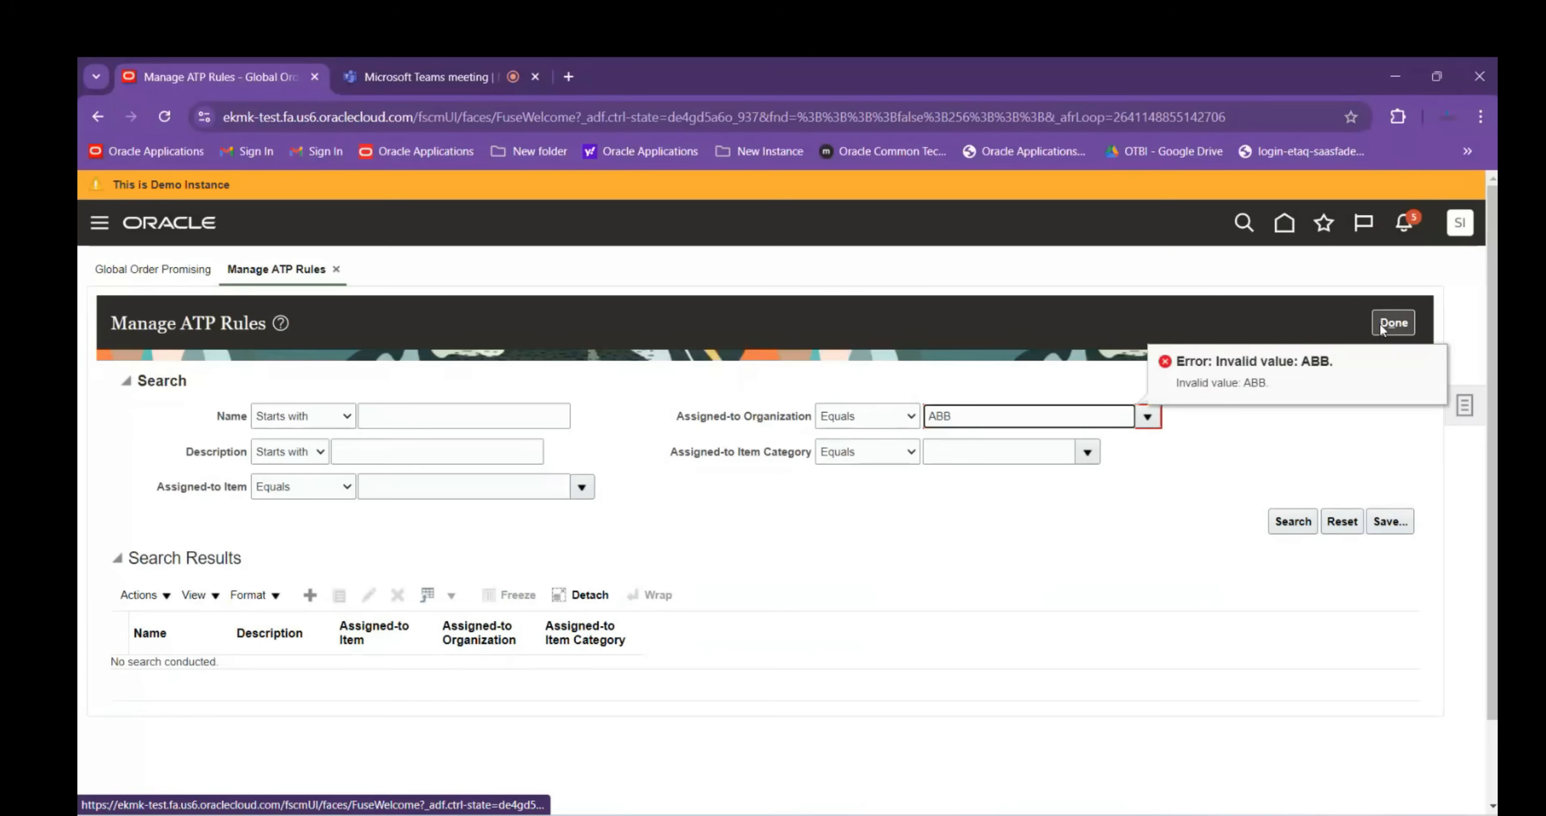
pyautogui.click(1393, 325)
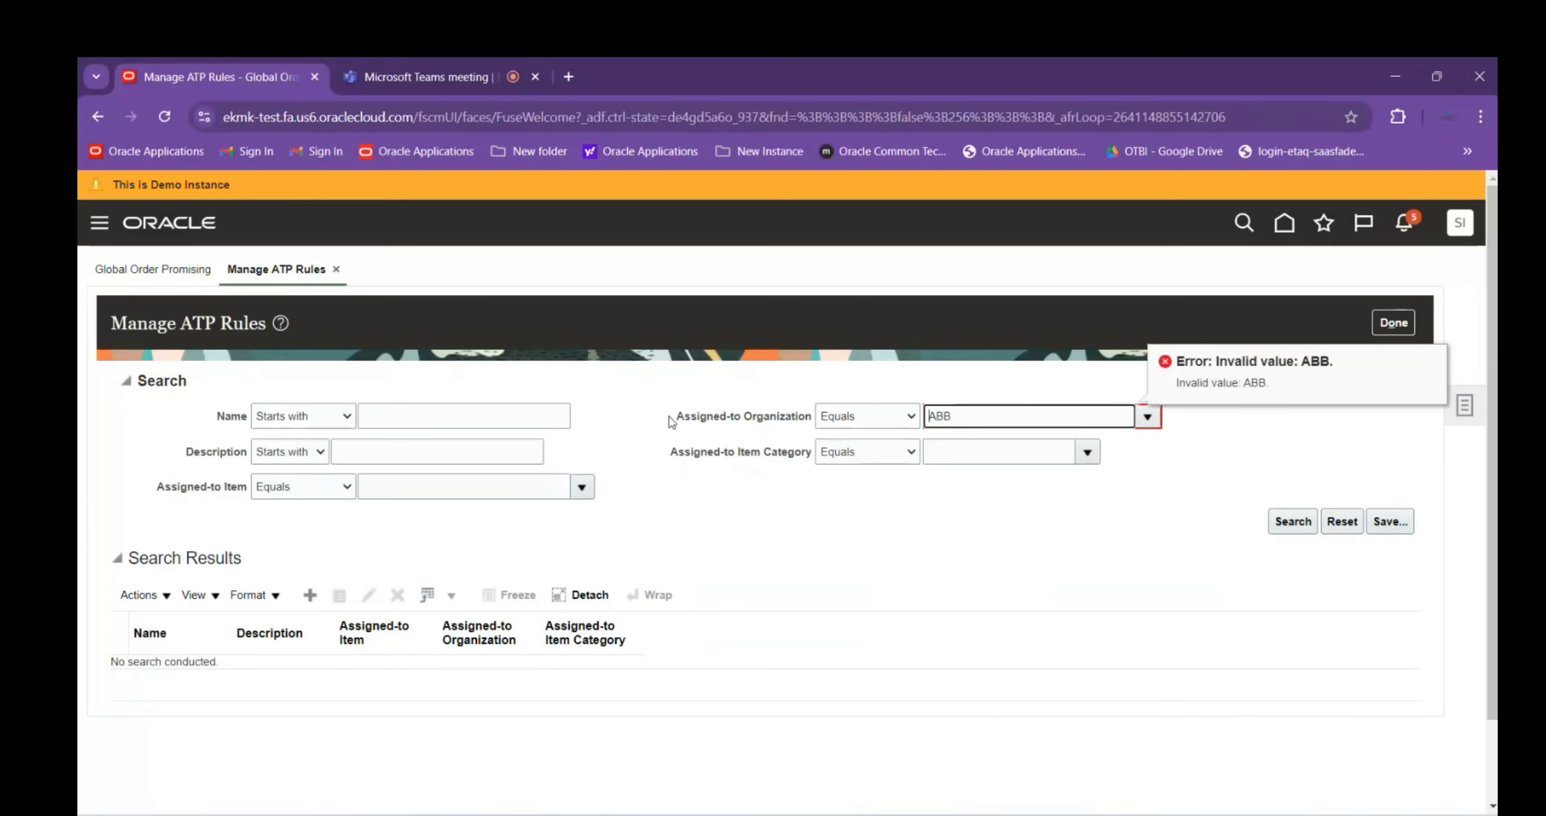
pyautogui.moveTo(1005, 416); pyautogui.dragTo(846, 413)
pyautogui.click(993, 452)
pyautogui.moveTo(990, 421); pyautogui.dragTo(923, 417)
pyautogui.press('BackSpace')
pyautogui.click(1078, 580)
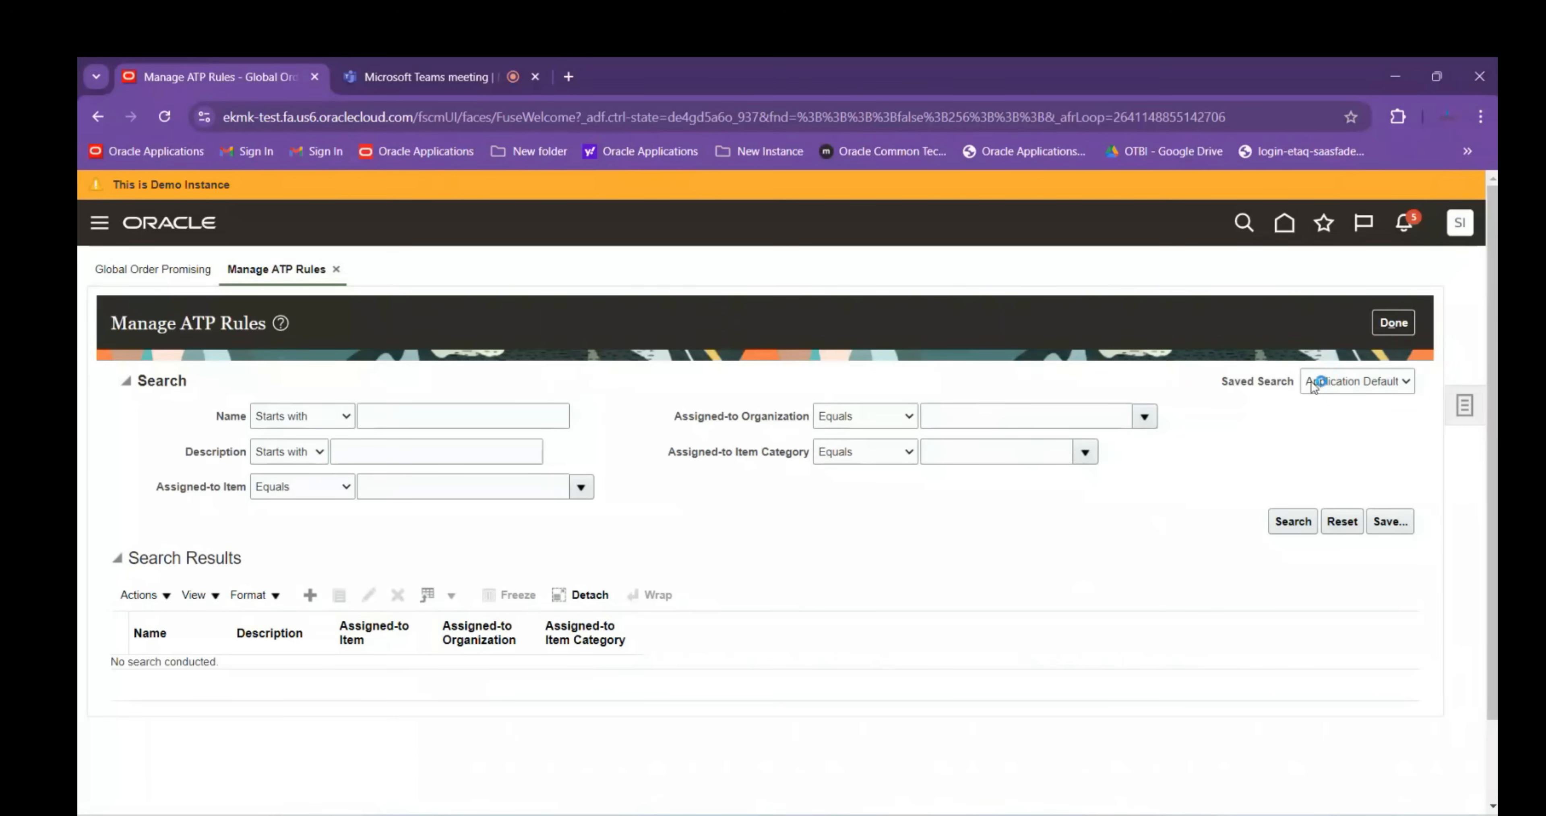
pyautogui.click(1390, 336)
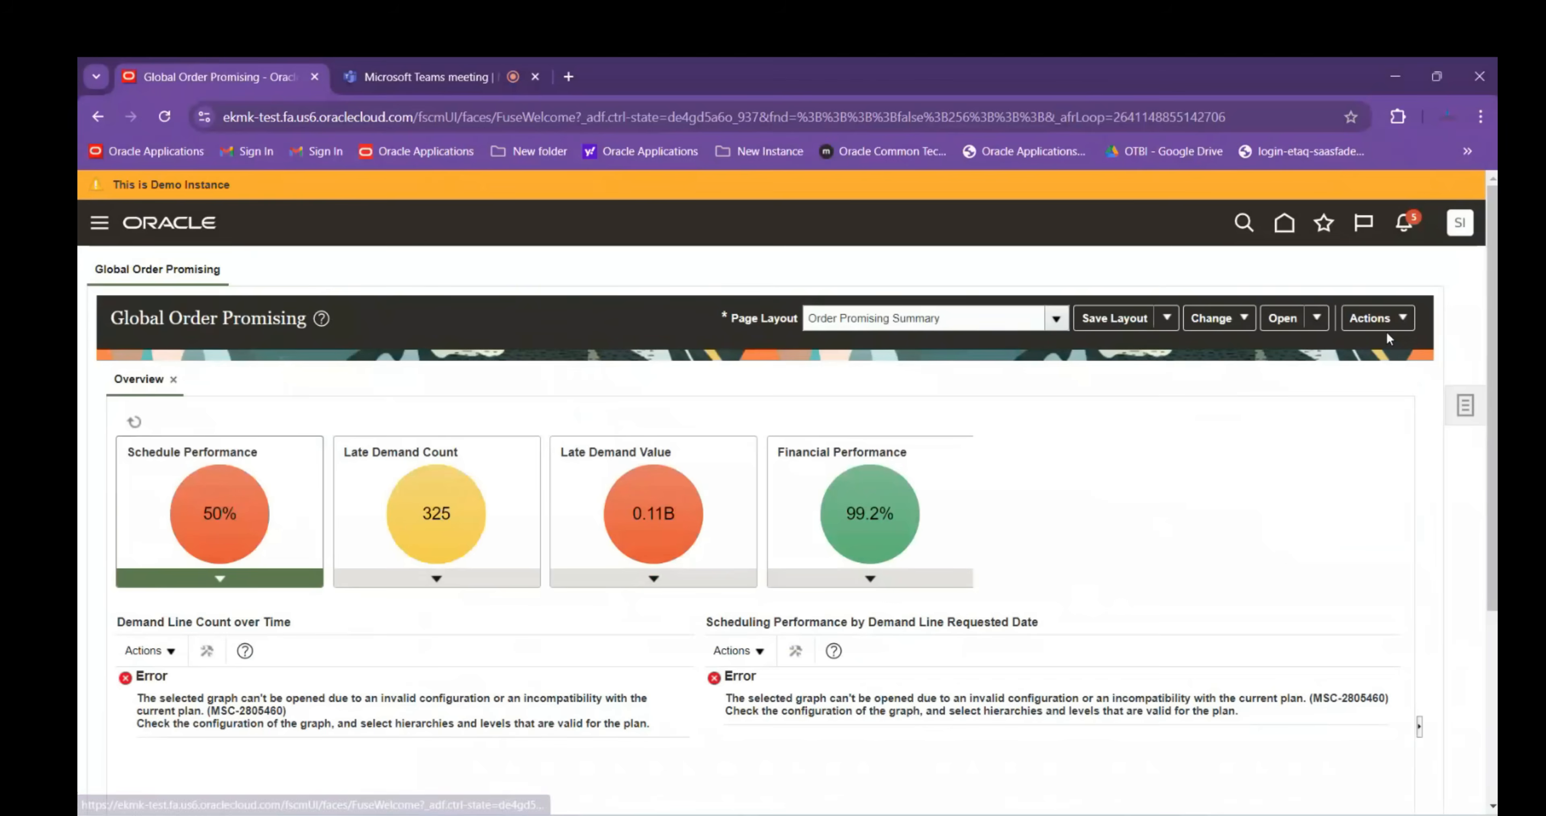
# Open Scheduled Processes from Home, refresh it, and switch the list to Hierarchy view
pyautogui.click(1284, 237)
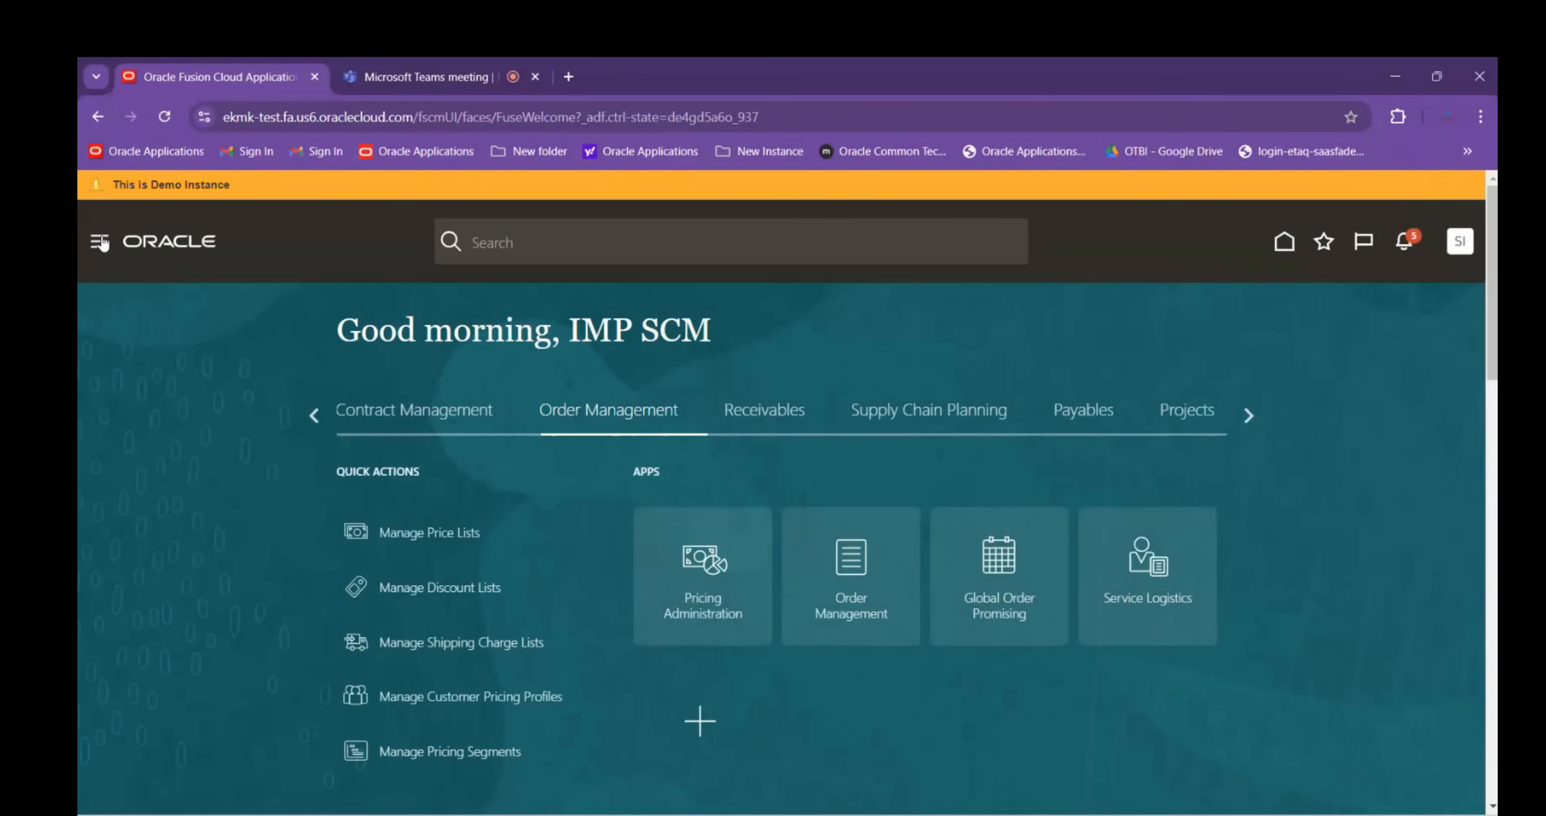
pyautogui.scroll(-1, 262, 327)
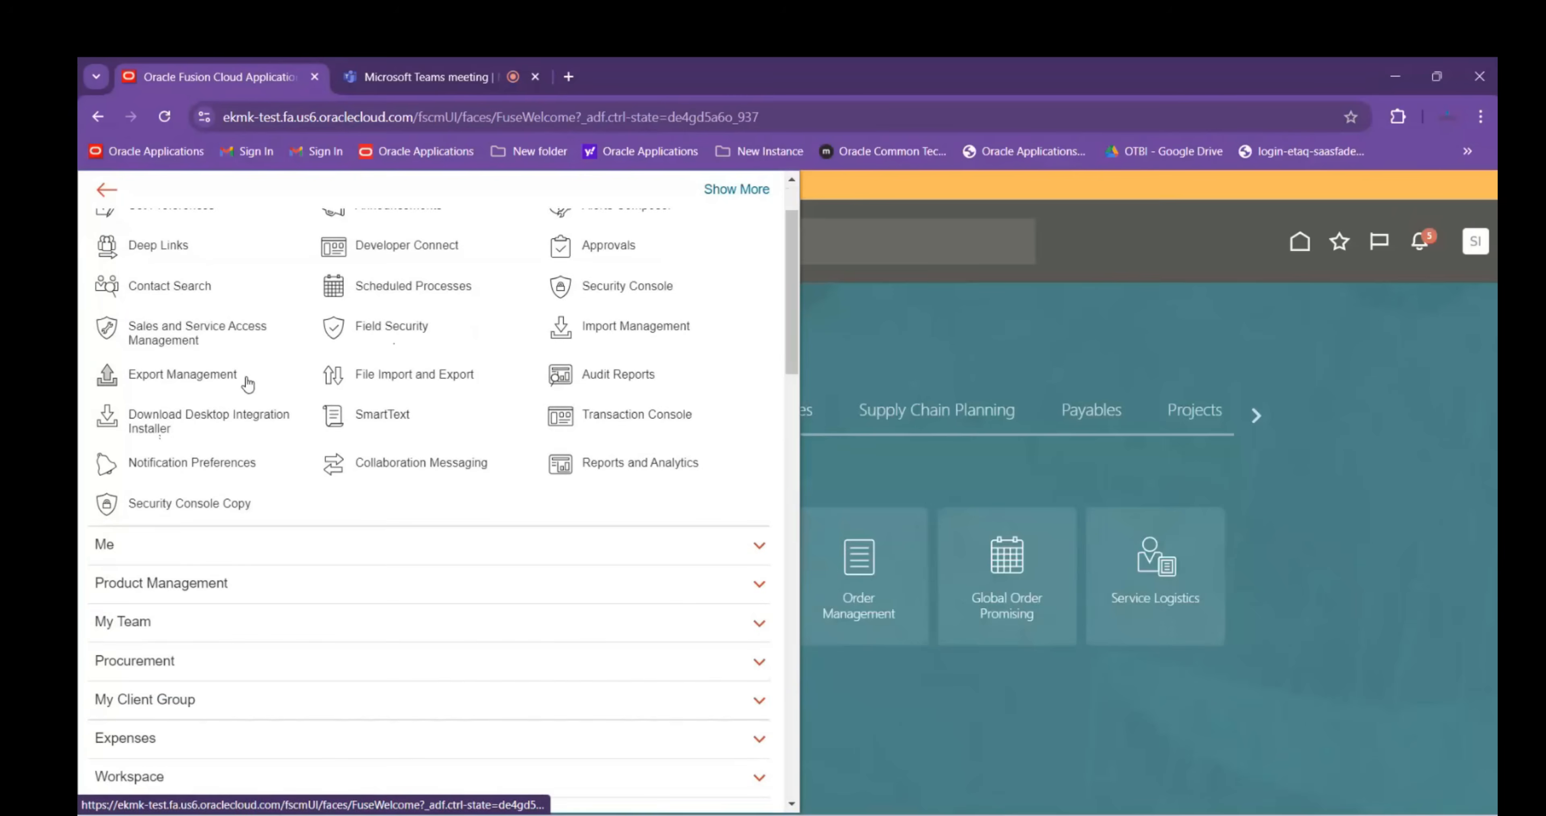
pyautogui.click(446, 288)
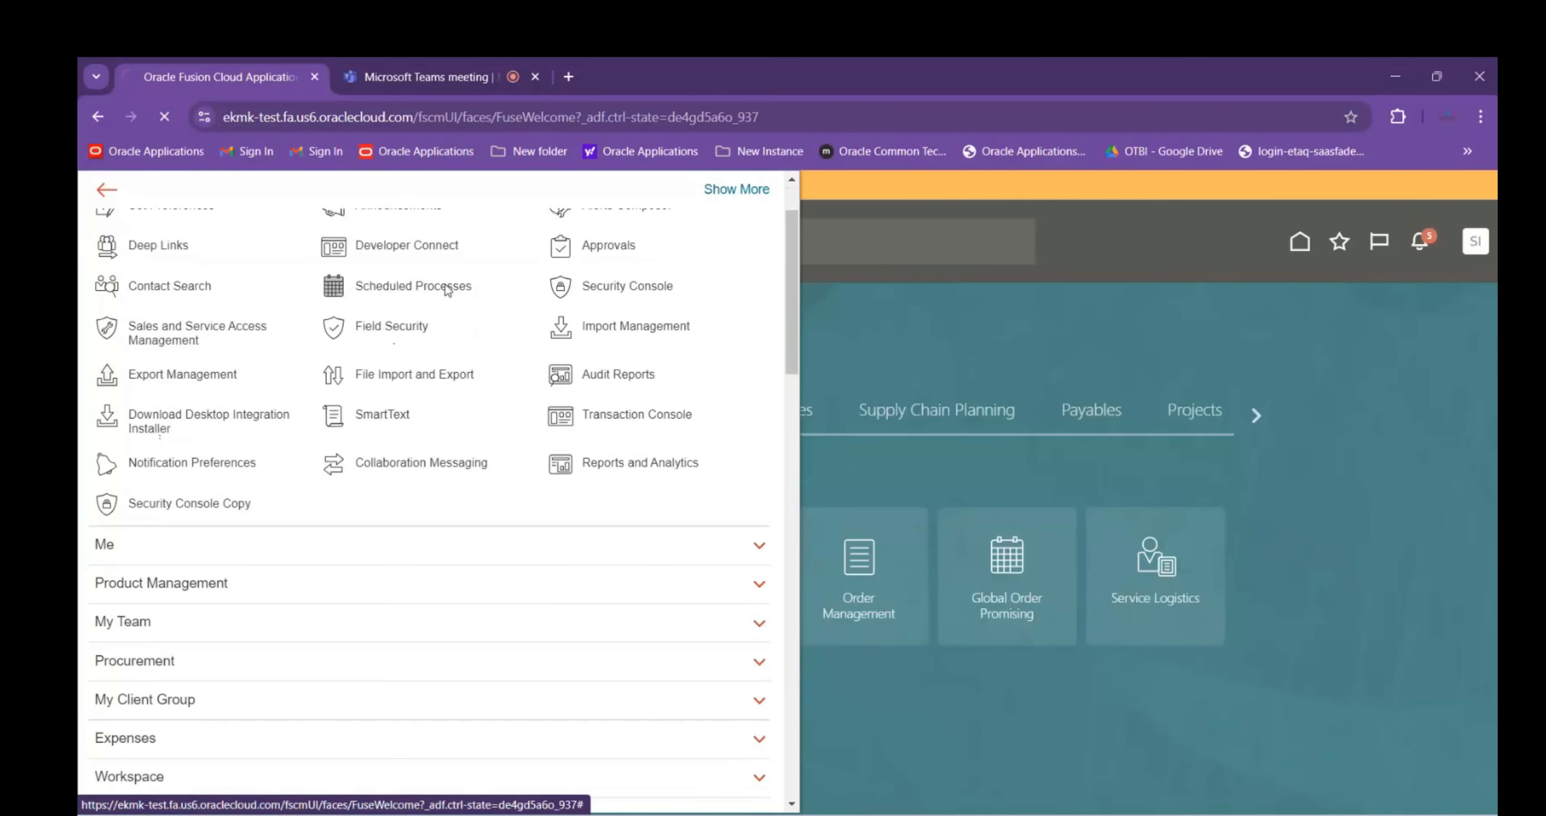
pyautogui.click(798, 449)
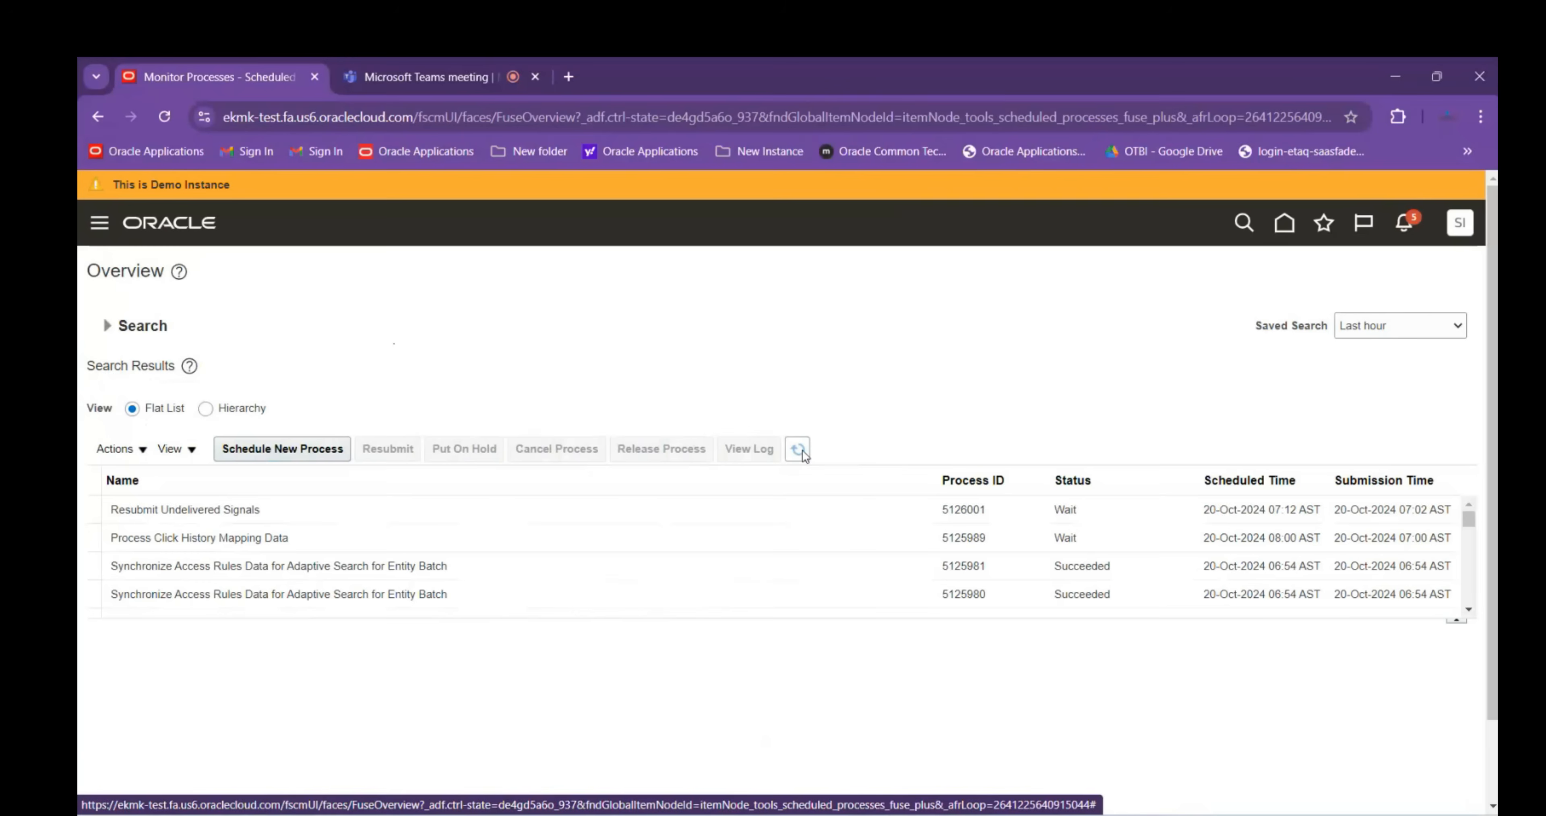
pyautogui.click(206, 408)
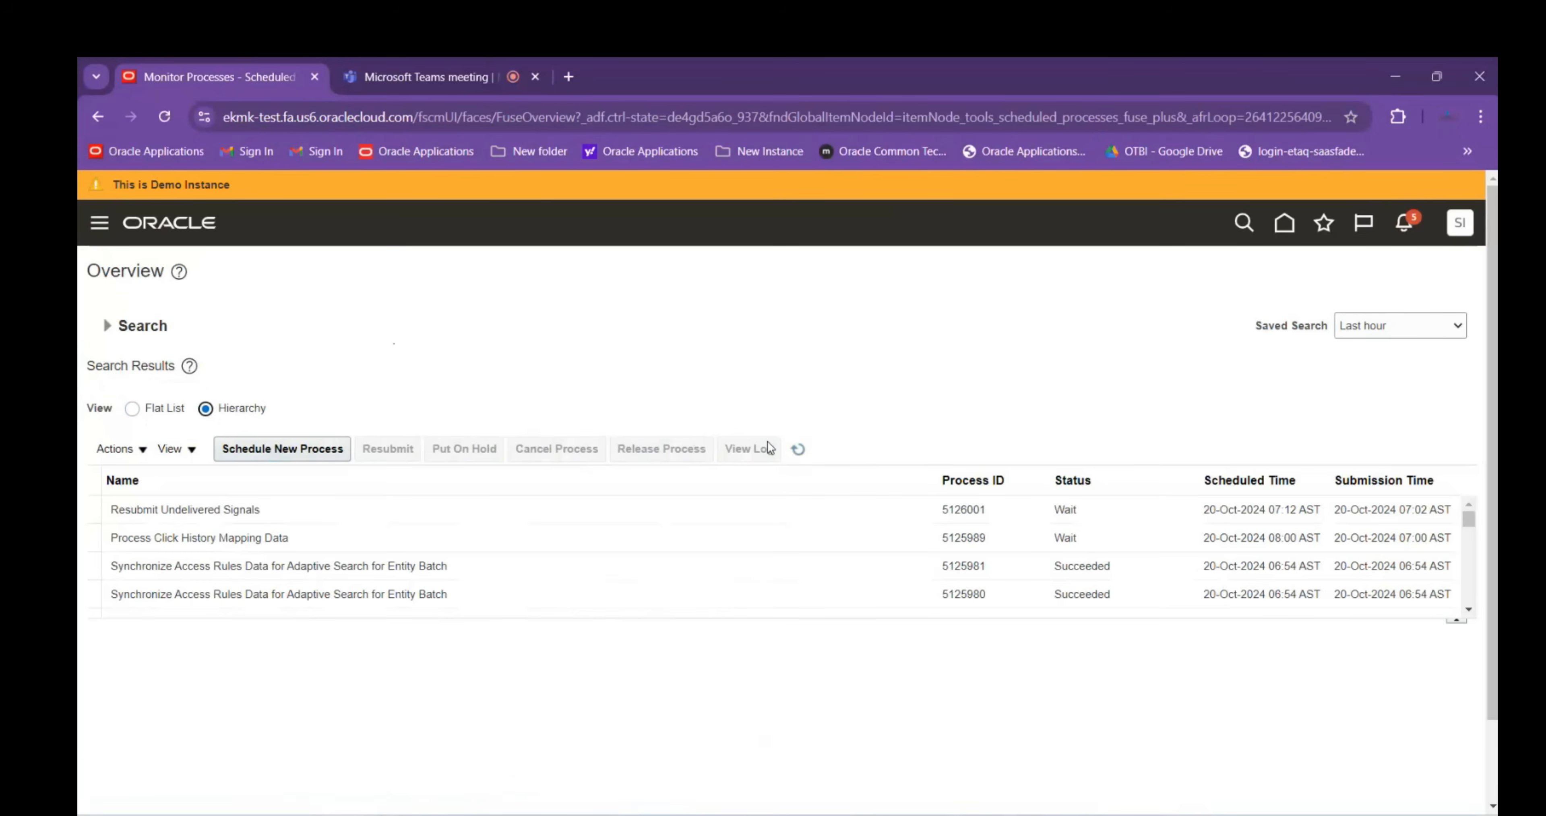
pyautogui.click(800, 448)
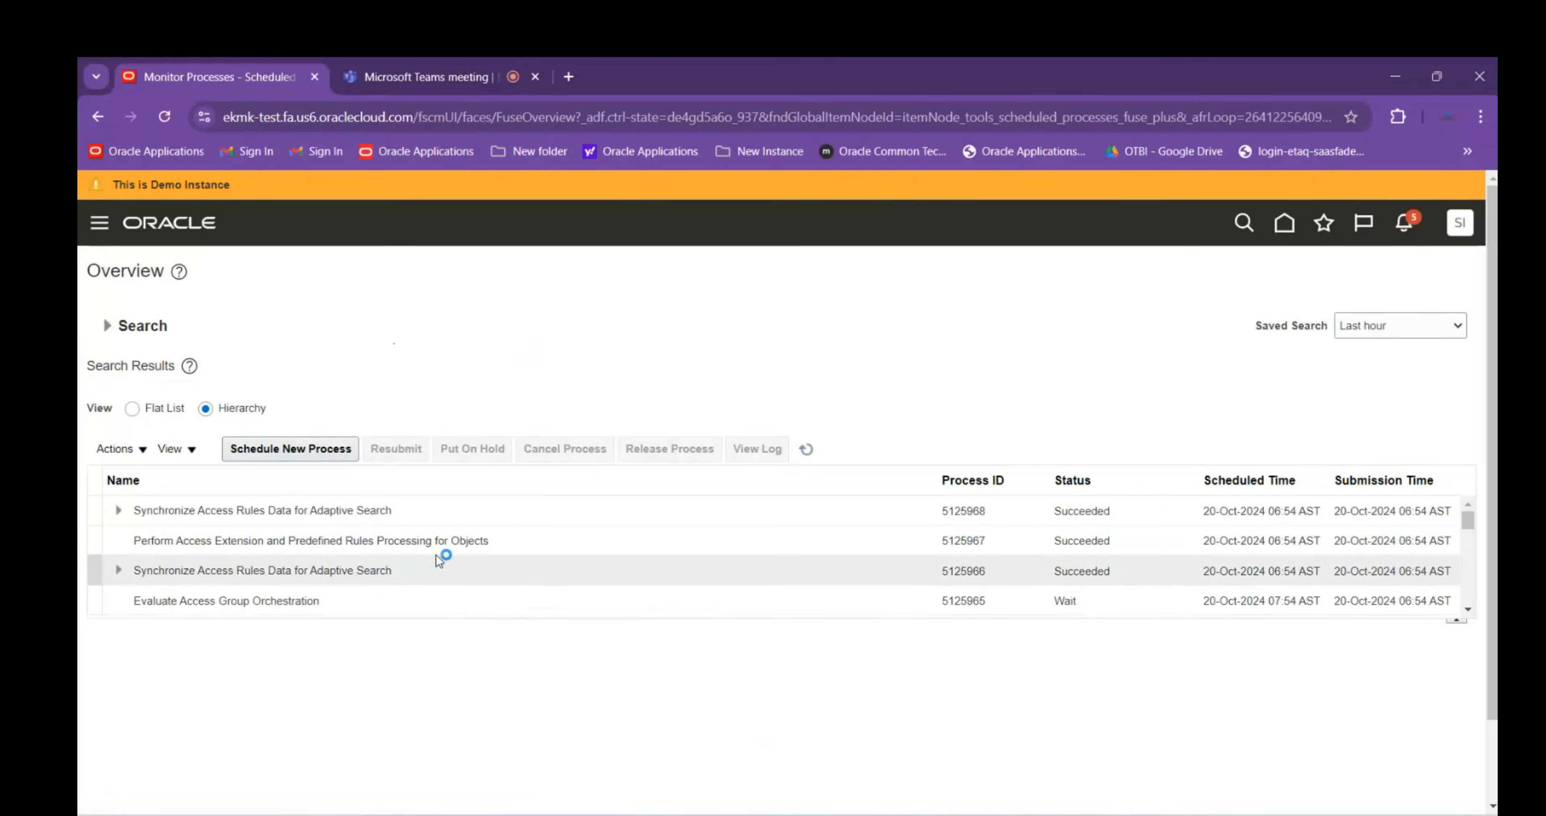
# Review the Refresh and Start the Order Promising Server run, which ended in Warning, then refresh
pyautogui.scroll(-3, 442, 547)
pyautogui.scroll(-6, 443, 547)
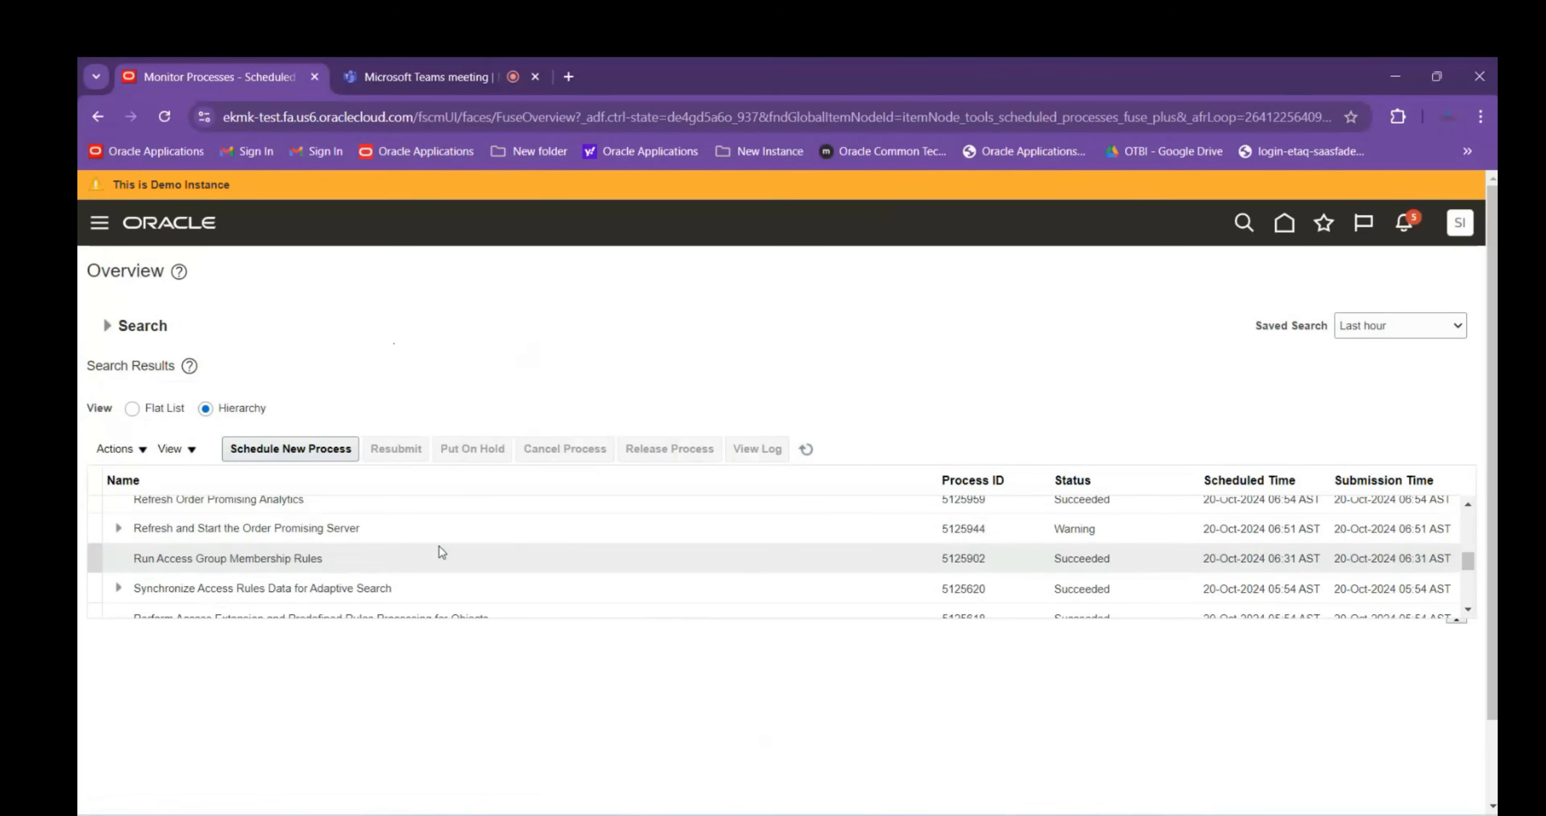
pyautogui.click(446, 536)
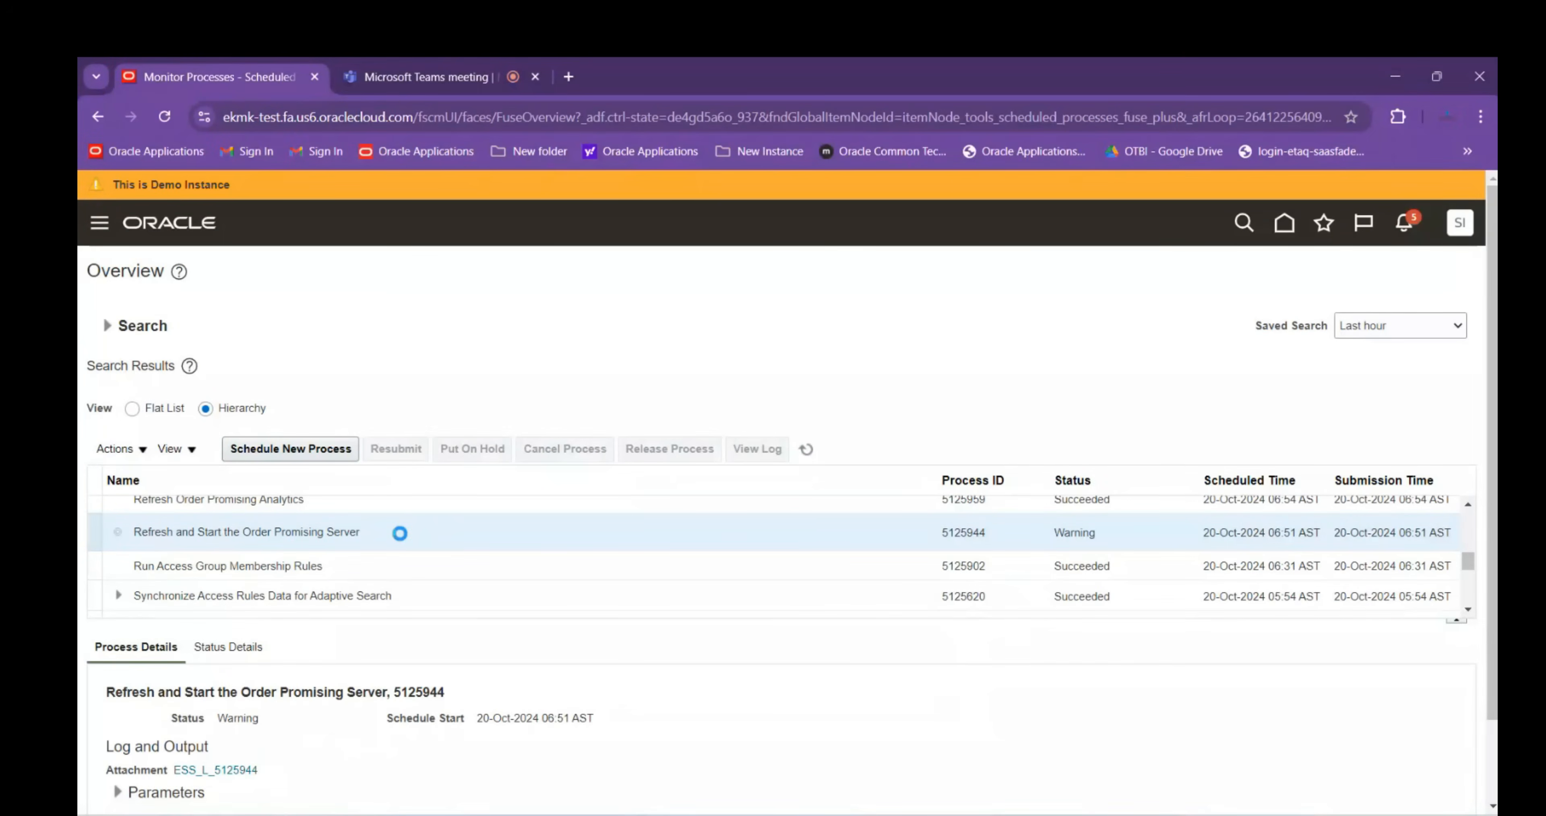
pyautogui.scroll(-5, 408, 561)
pyautogui.scroll(-3, 408, 560)
pyautogui.scroll(3, 408, 561)
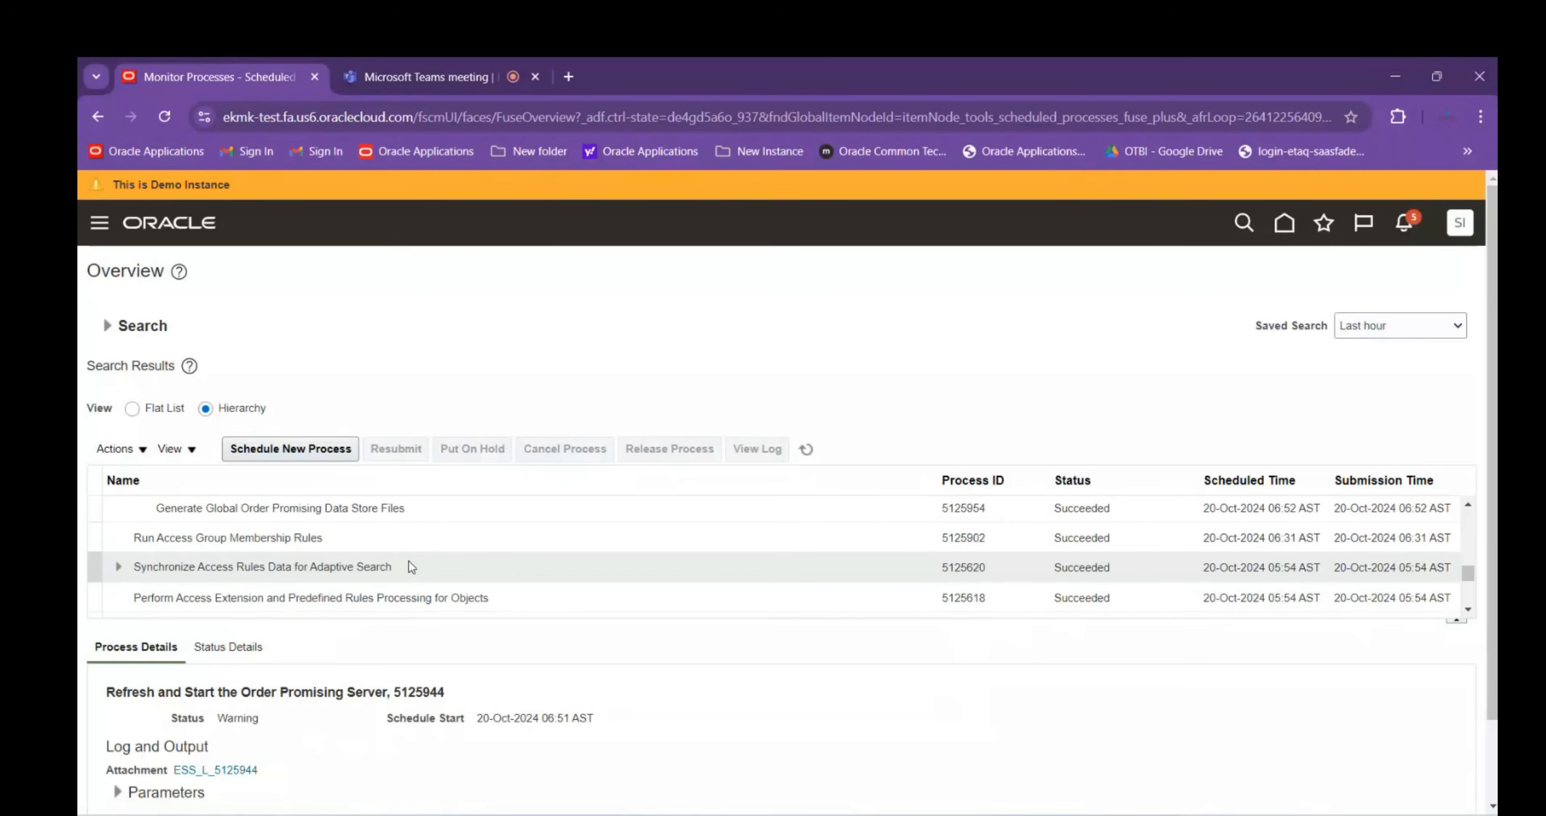
pyautogui.scroll(3, 411, 566)
pyautogui.scroll(5, 410, 560)
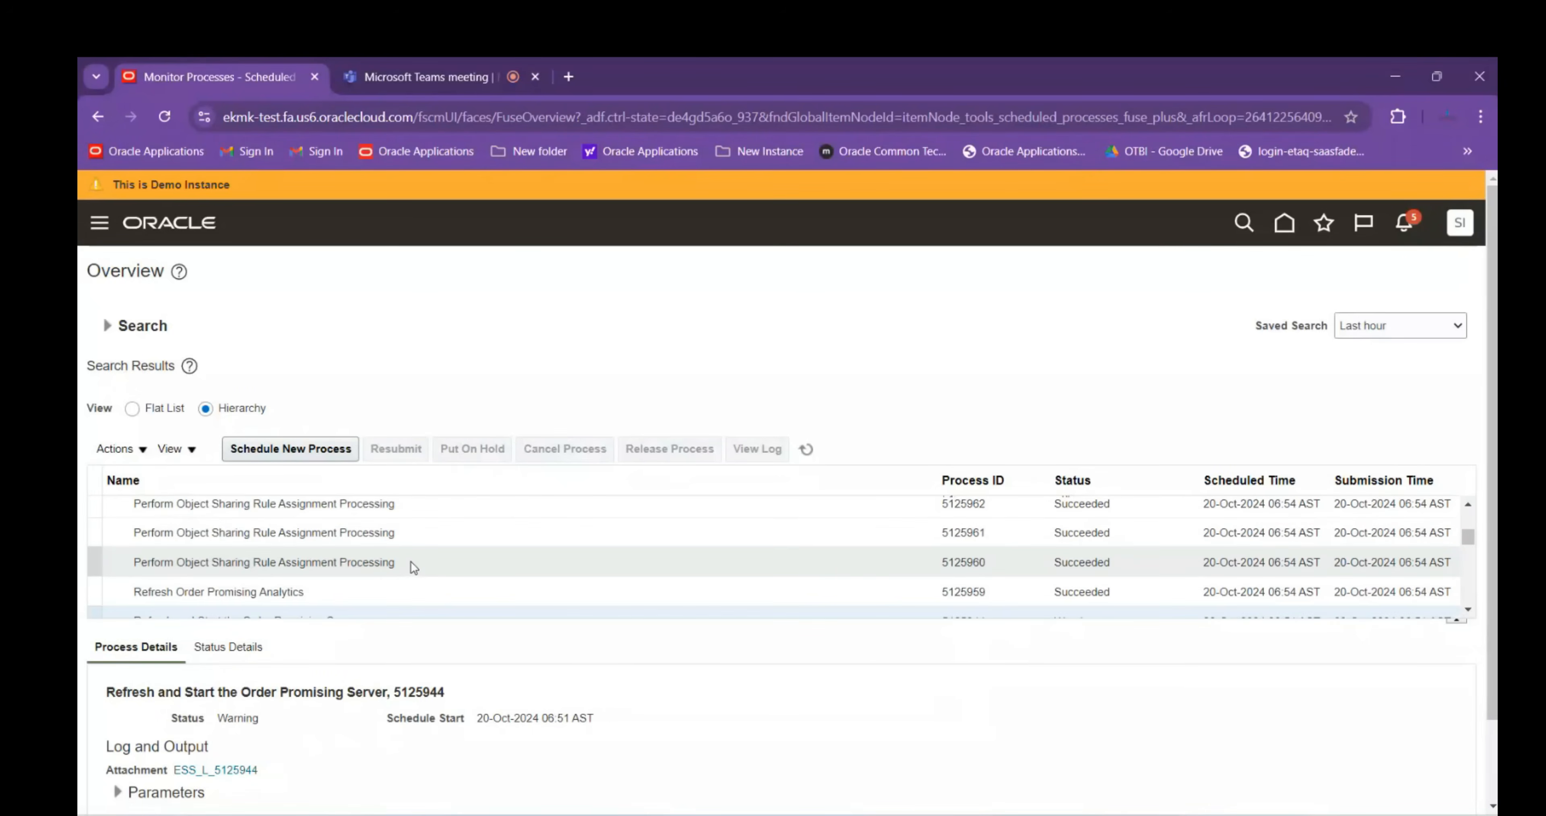
pyautogui.scroll(3, 412, 566)
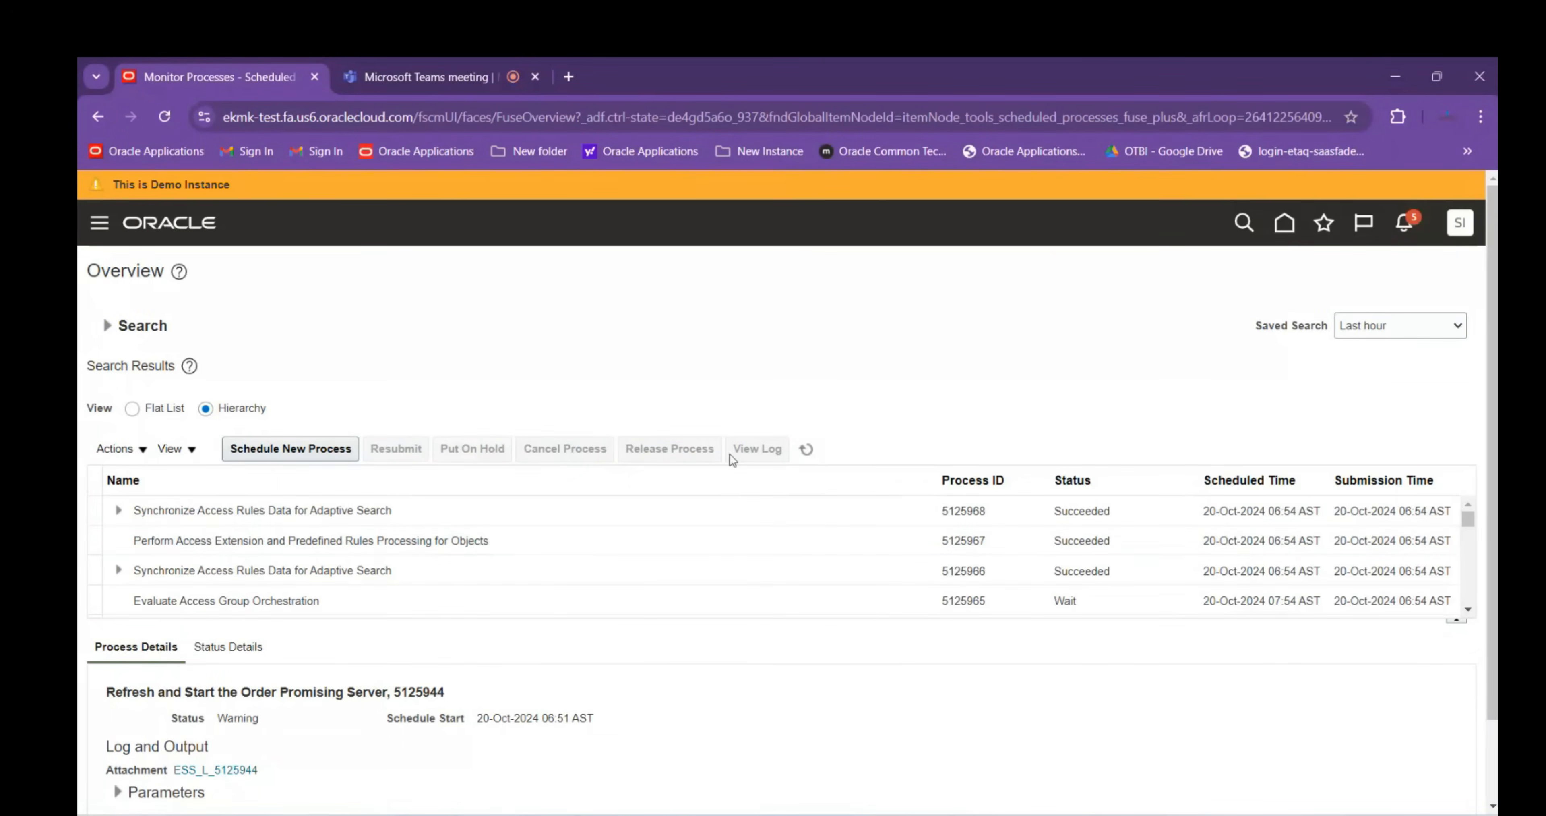
pyautogui.click(806, 448)
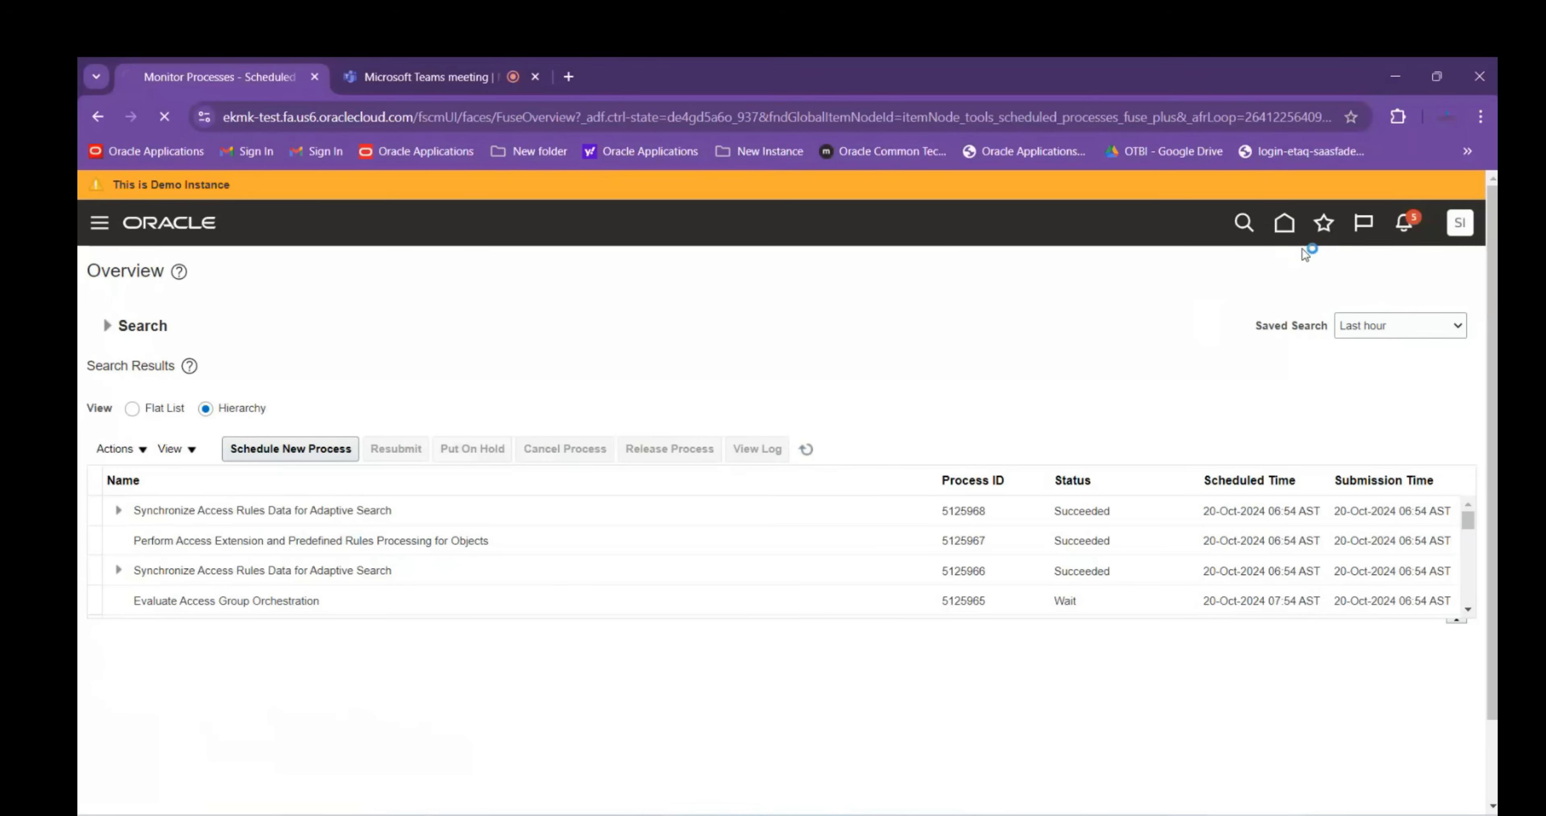
# Open Manage Sourcing Rules from the Global Order Promising task list
pyautogui.click(1285, 226)
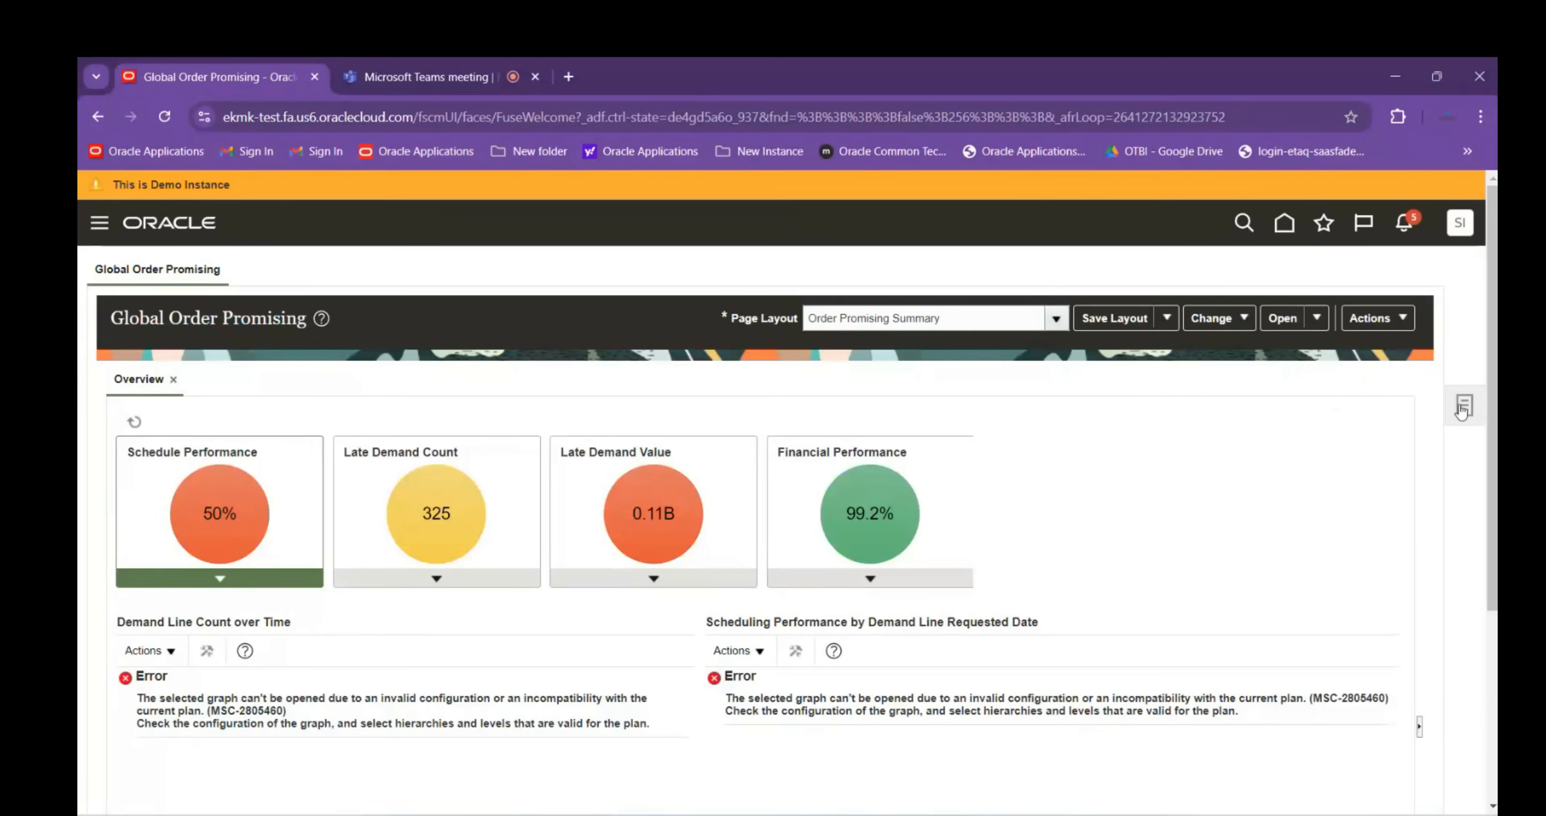
pyautogui.click(1464, 408)
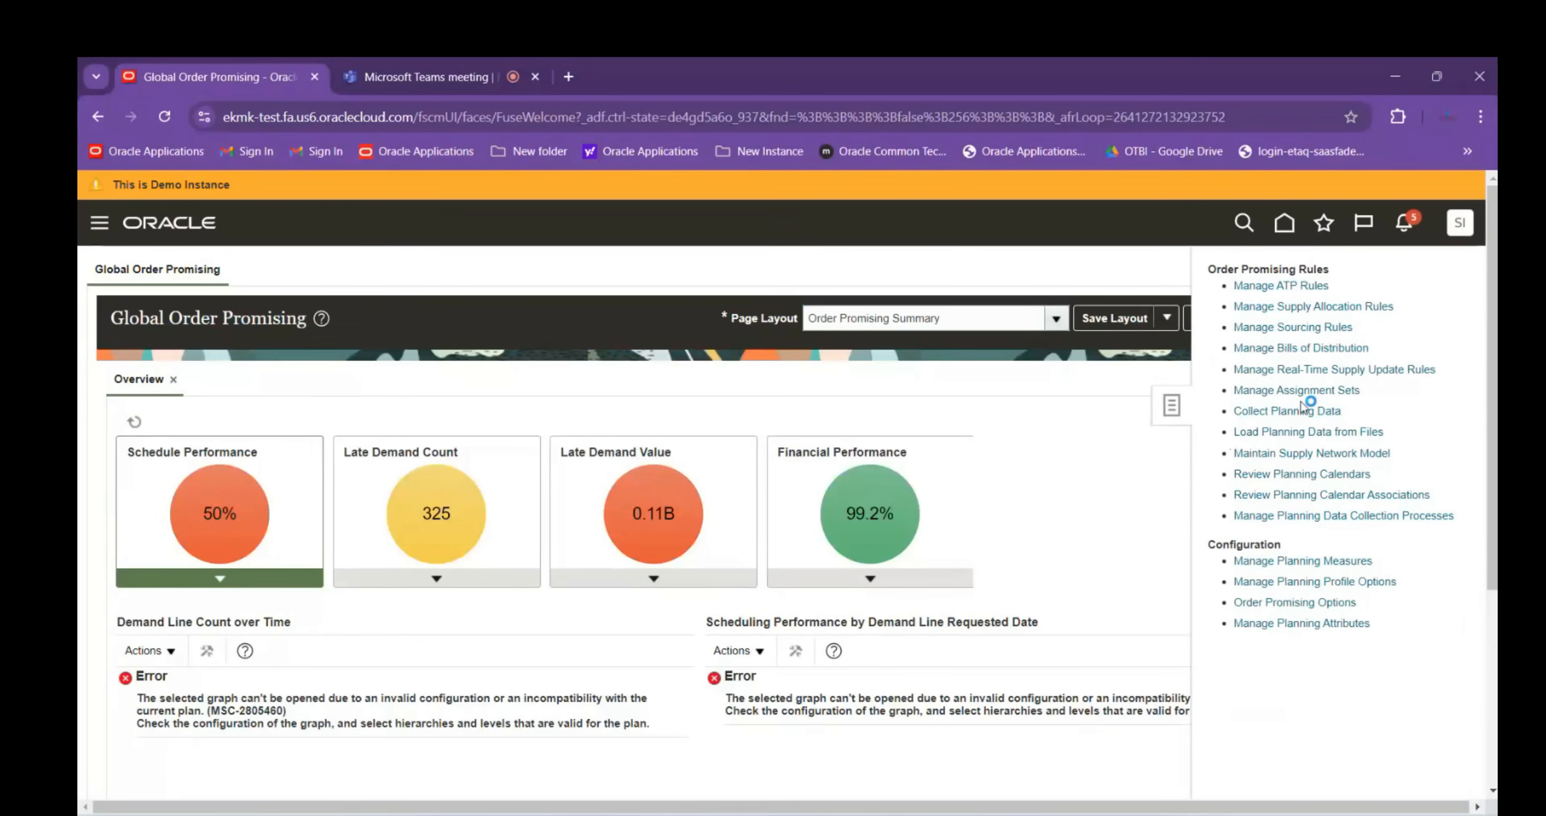
pyautogui.click(1291, 328)
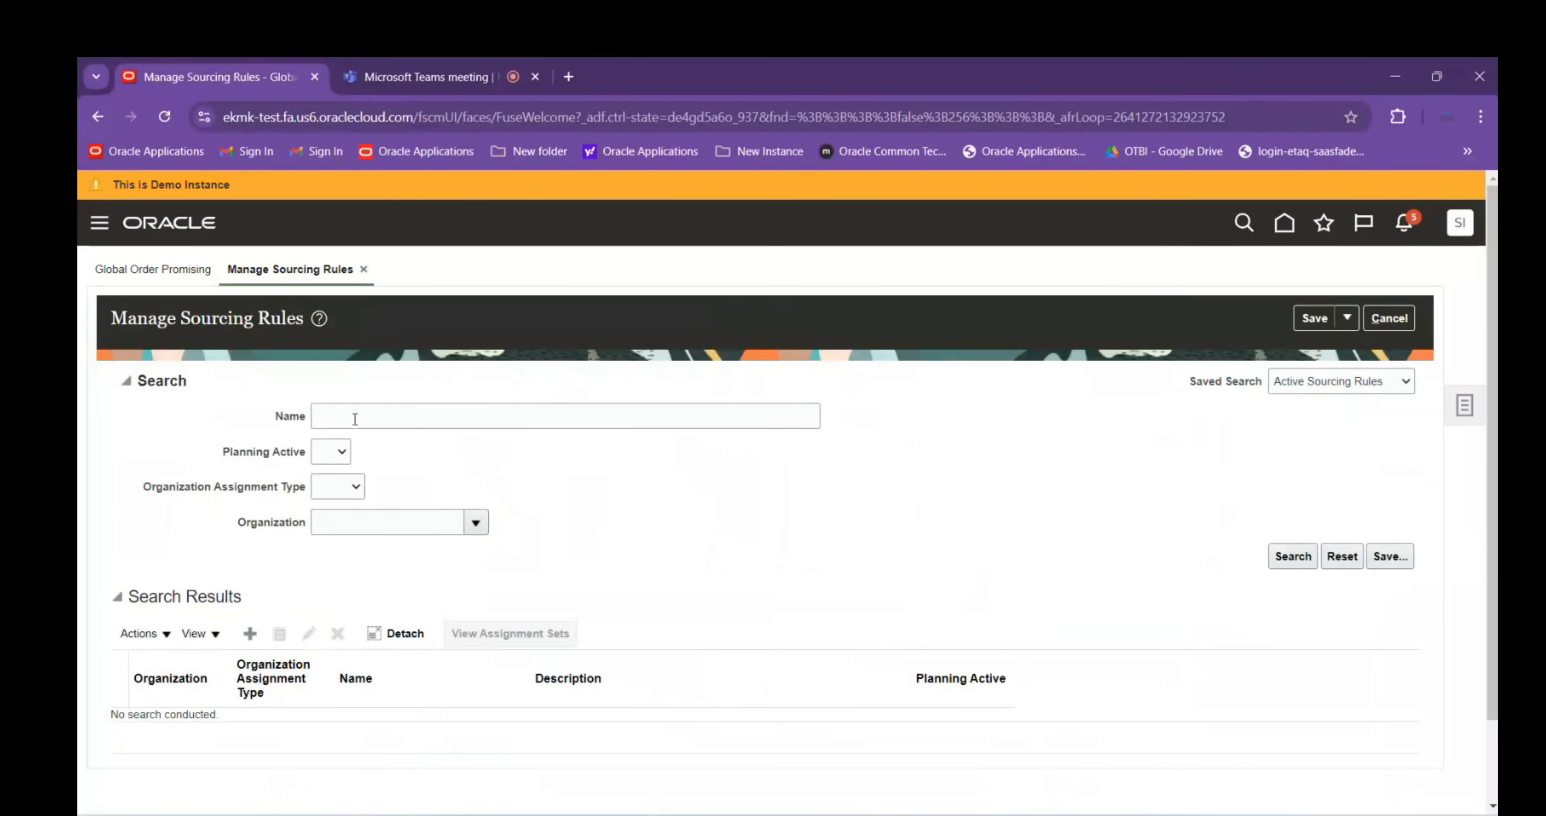
# Search organizations starting with ABB, finding ABBDI, then cancel and leave the sourcing rules page
pyautogui.click(398, 527)
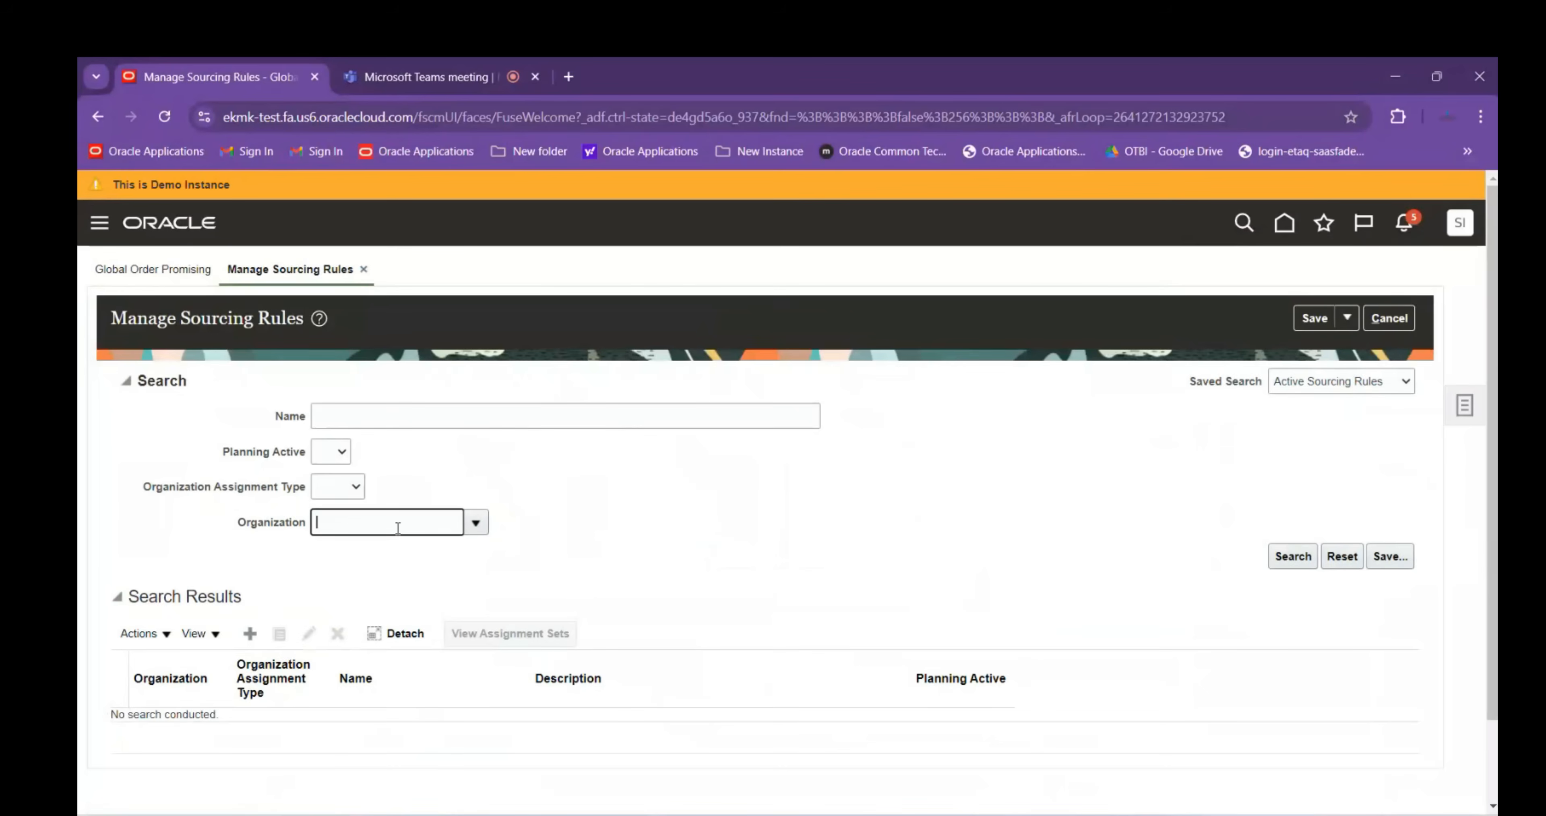
pyautogui.press('Tab')
pyautogui.click(476, 524)
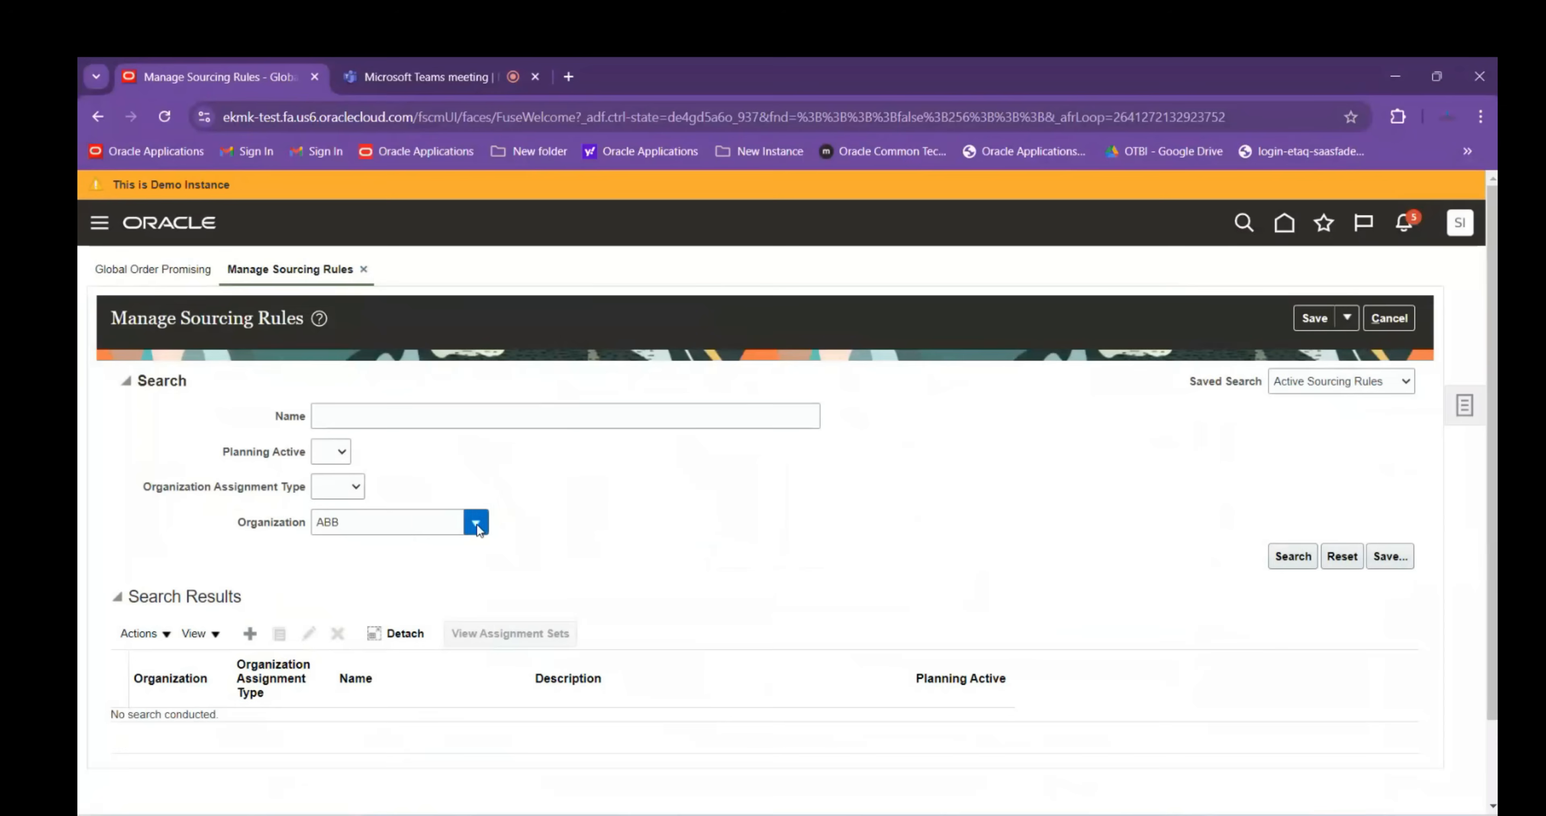
pyautogui.click(339, 505)
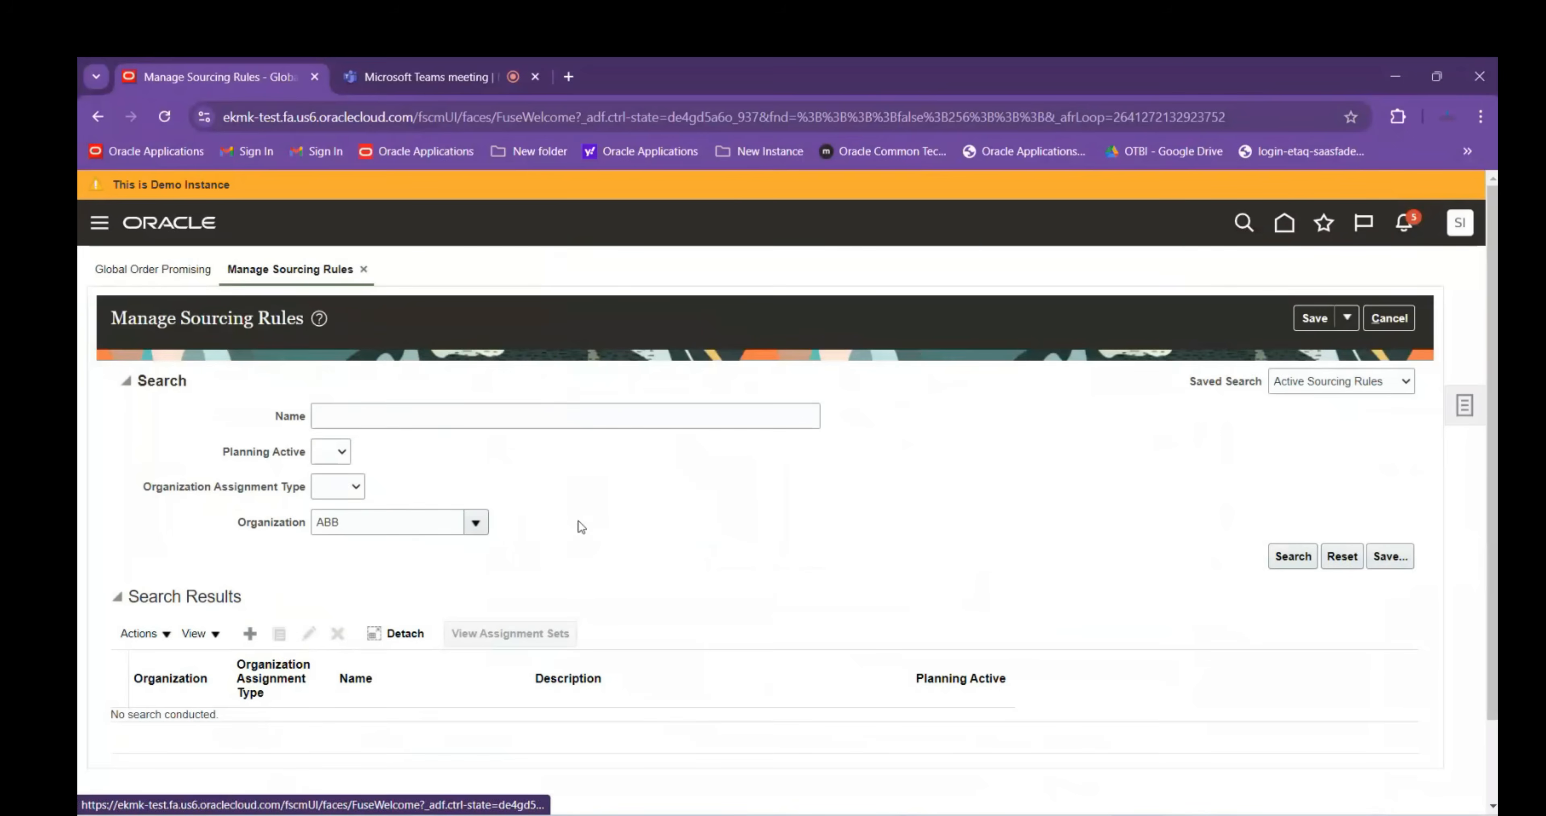
pyautogui.click(887, 494)
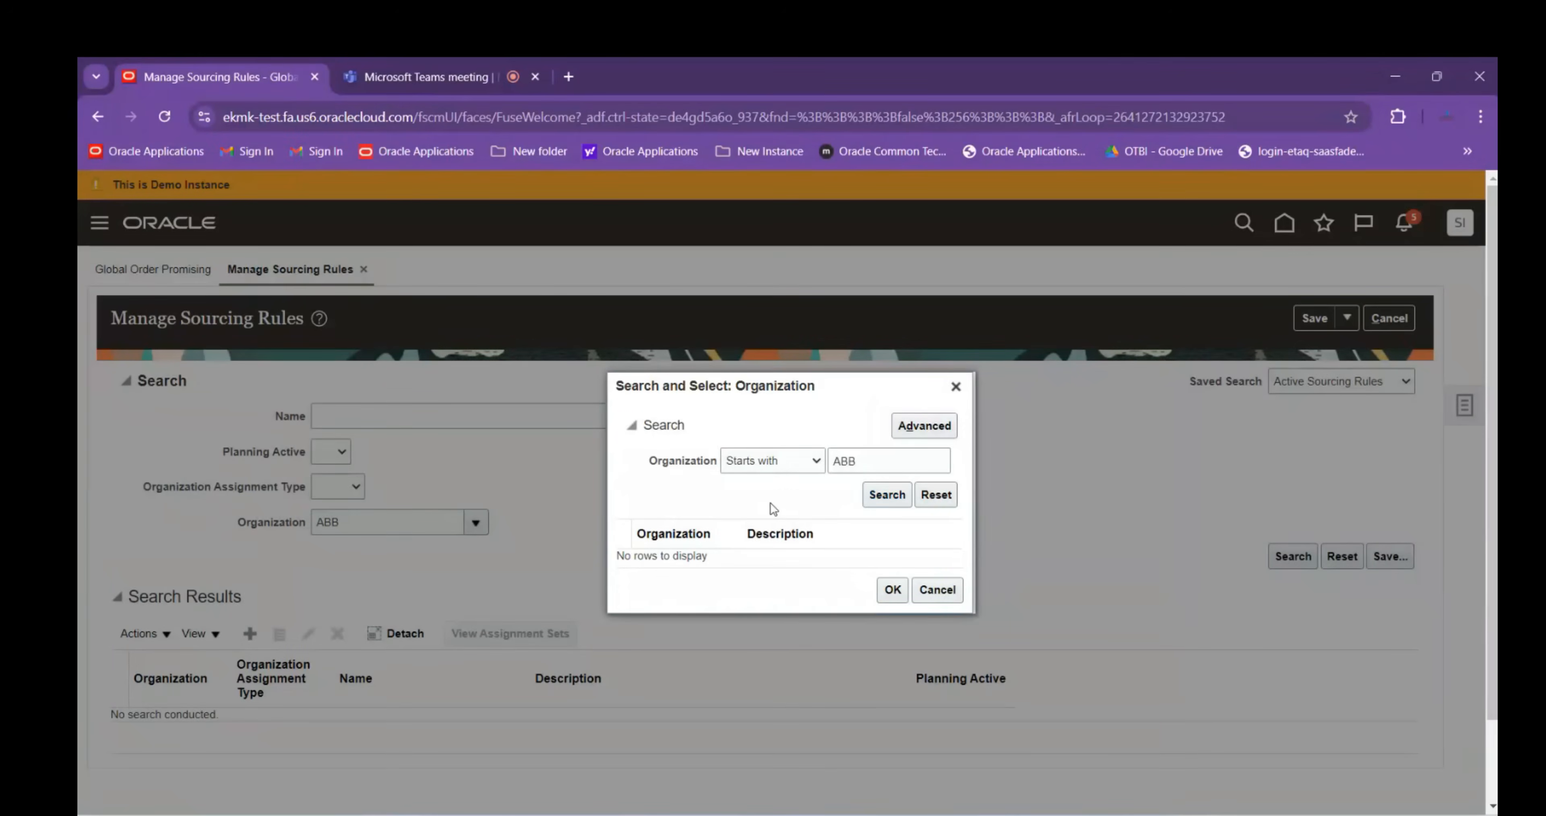
pyautogui.click(948, 605)
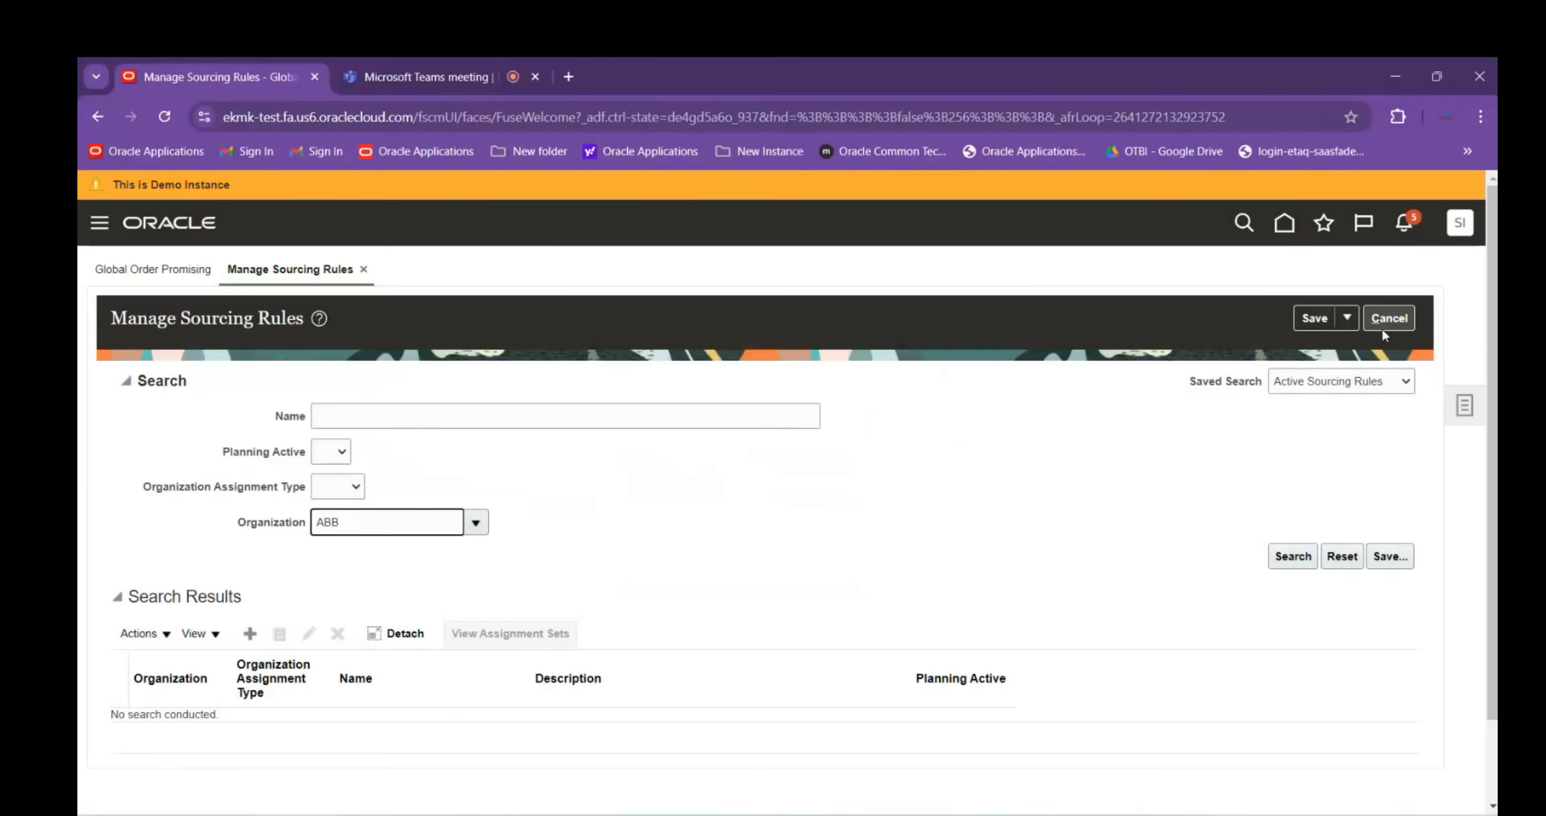
pyautogui.click(1389, 318)
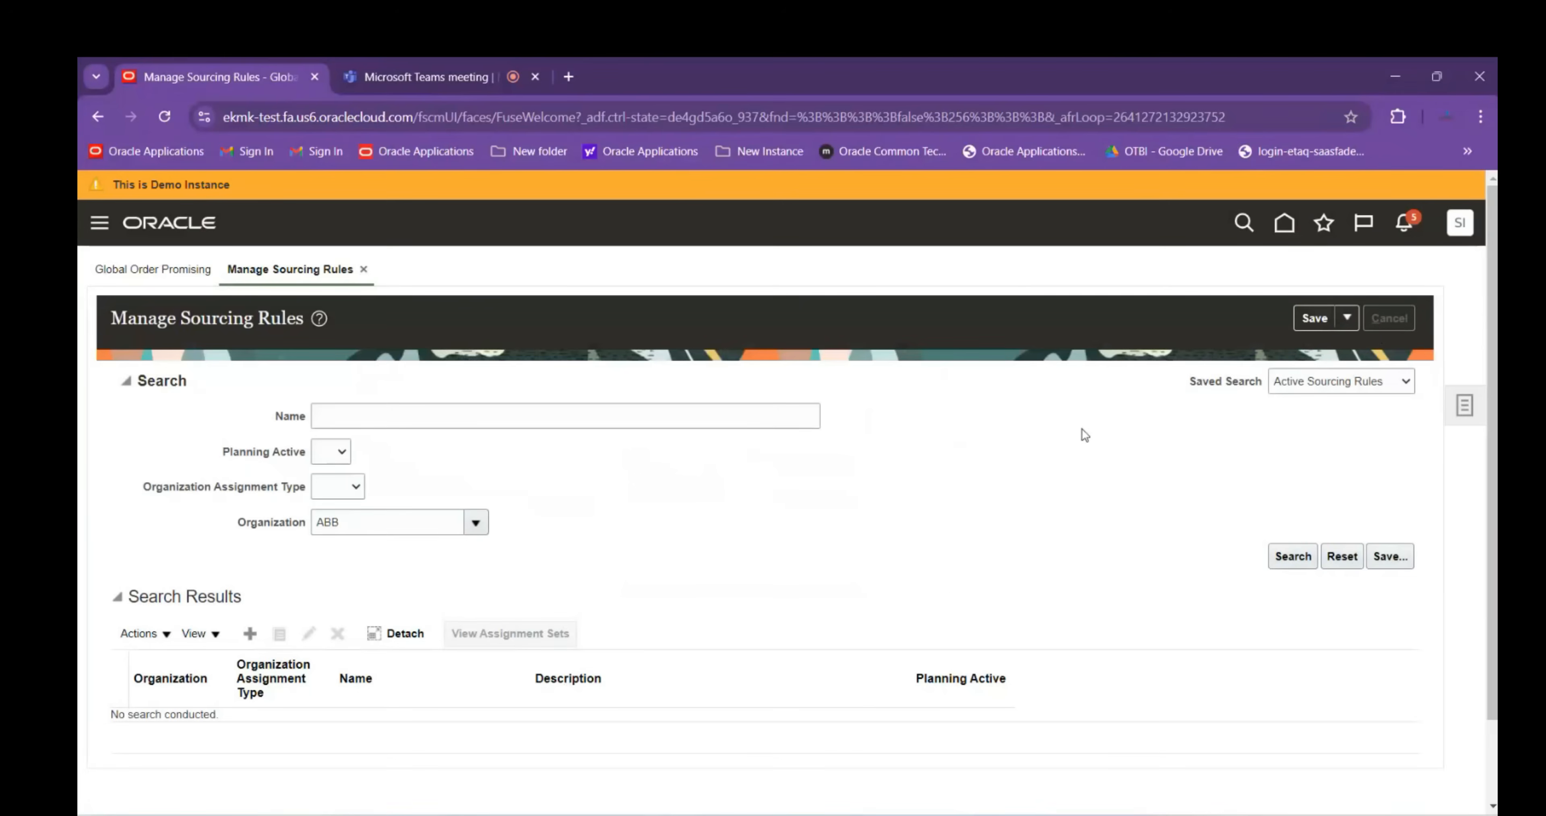
pyautogui.click(1460, 222)
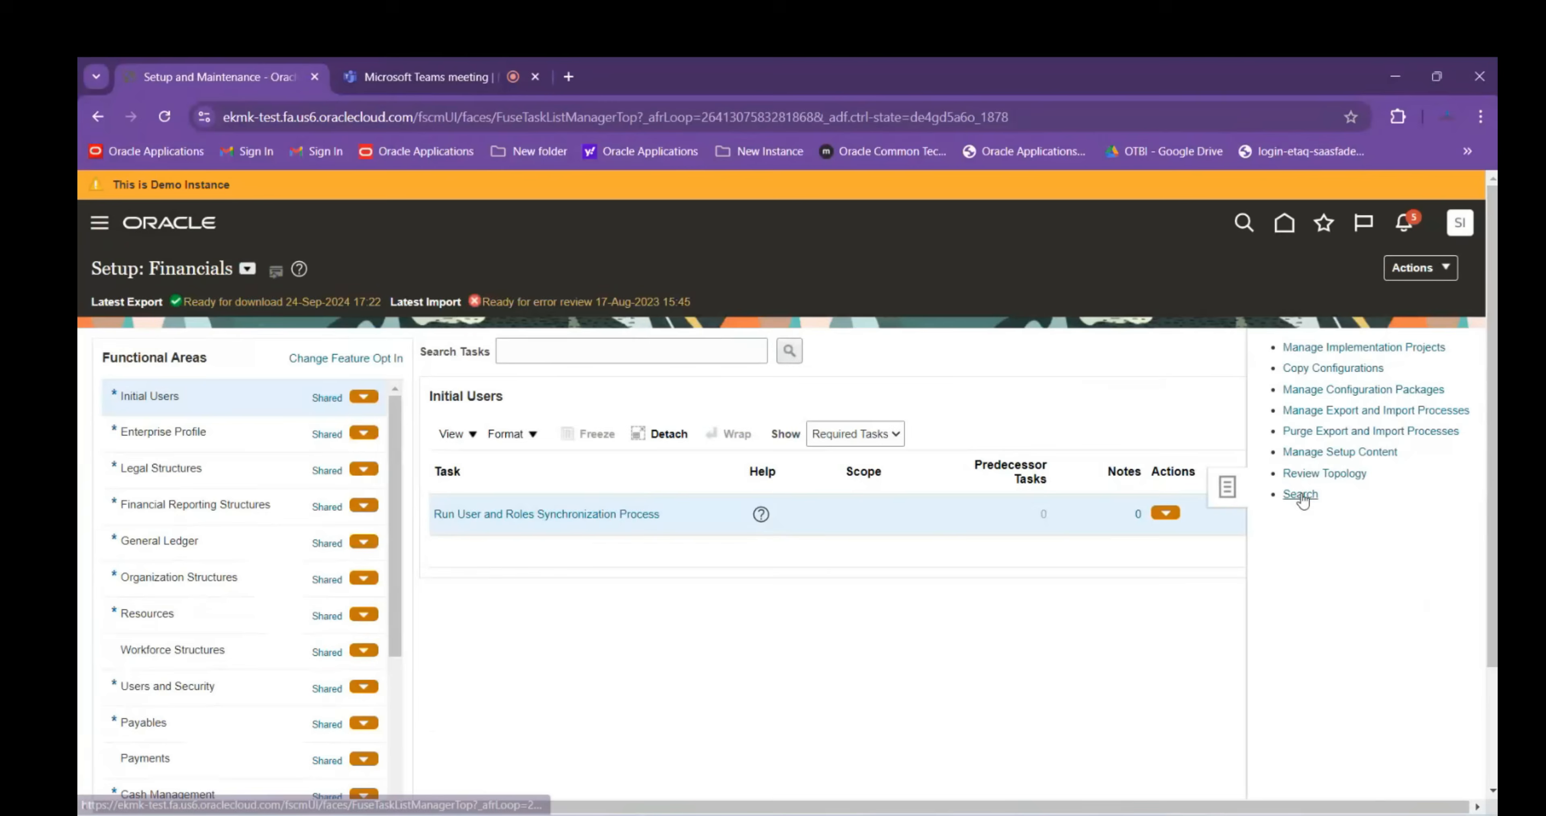
# Search setup tasks for Manage%Data% and open Manage Data Access for Users, listing existing grants
pyautogui.click(1297, 497)
pyautogui.click(376, 331)
pyautogui.write('Manage%Data%')
pyautogui.press('Return')
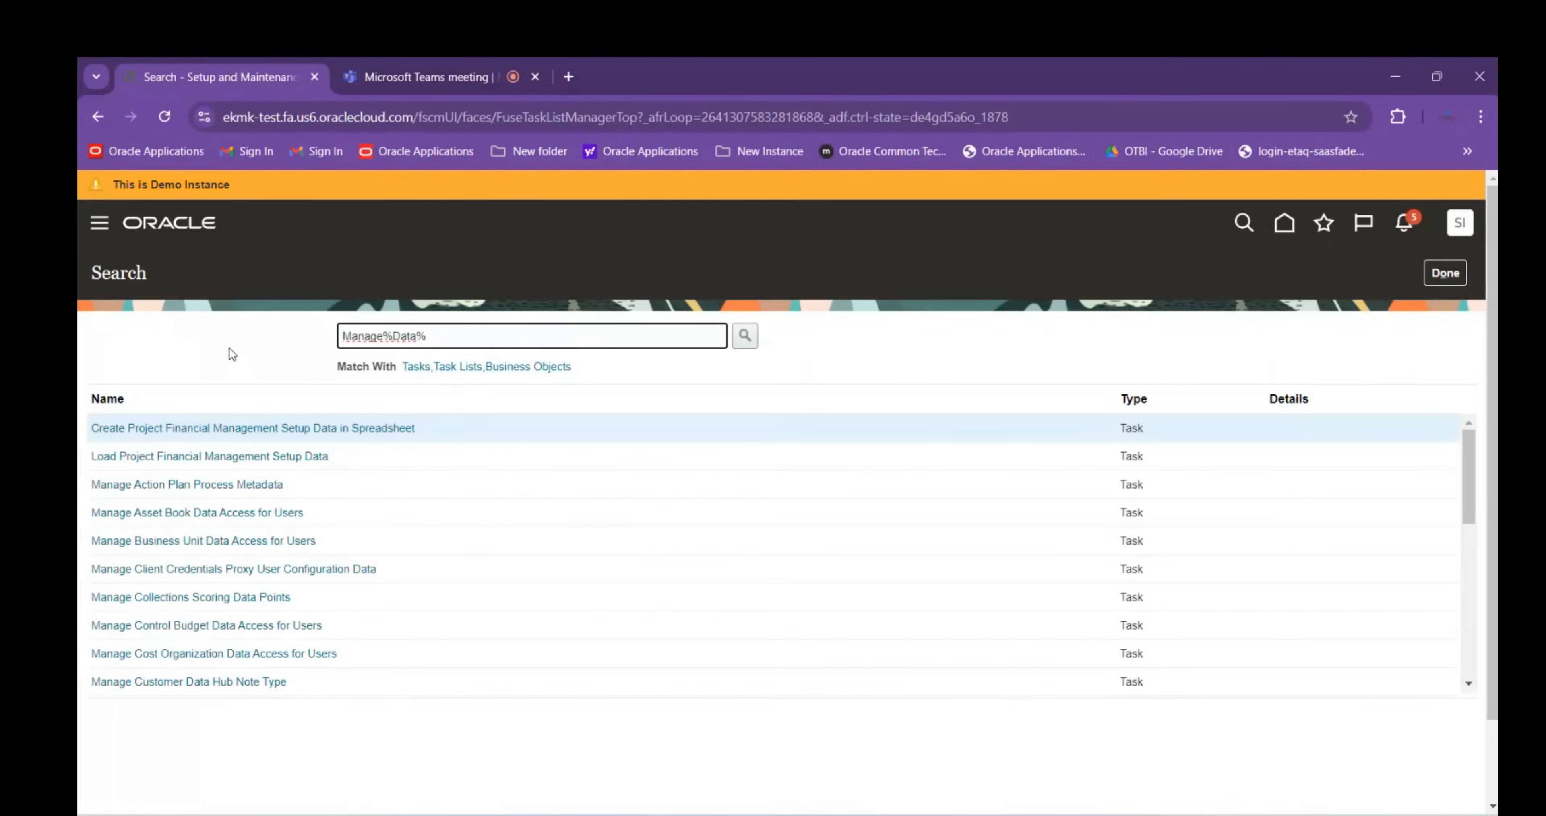
pyautogui.scroll(-5, 198, 576)
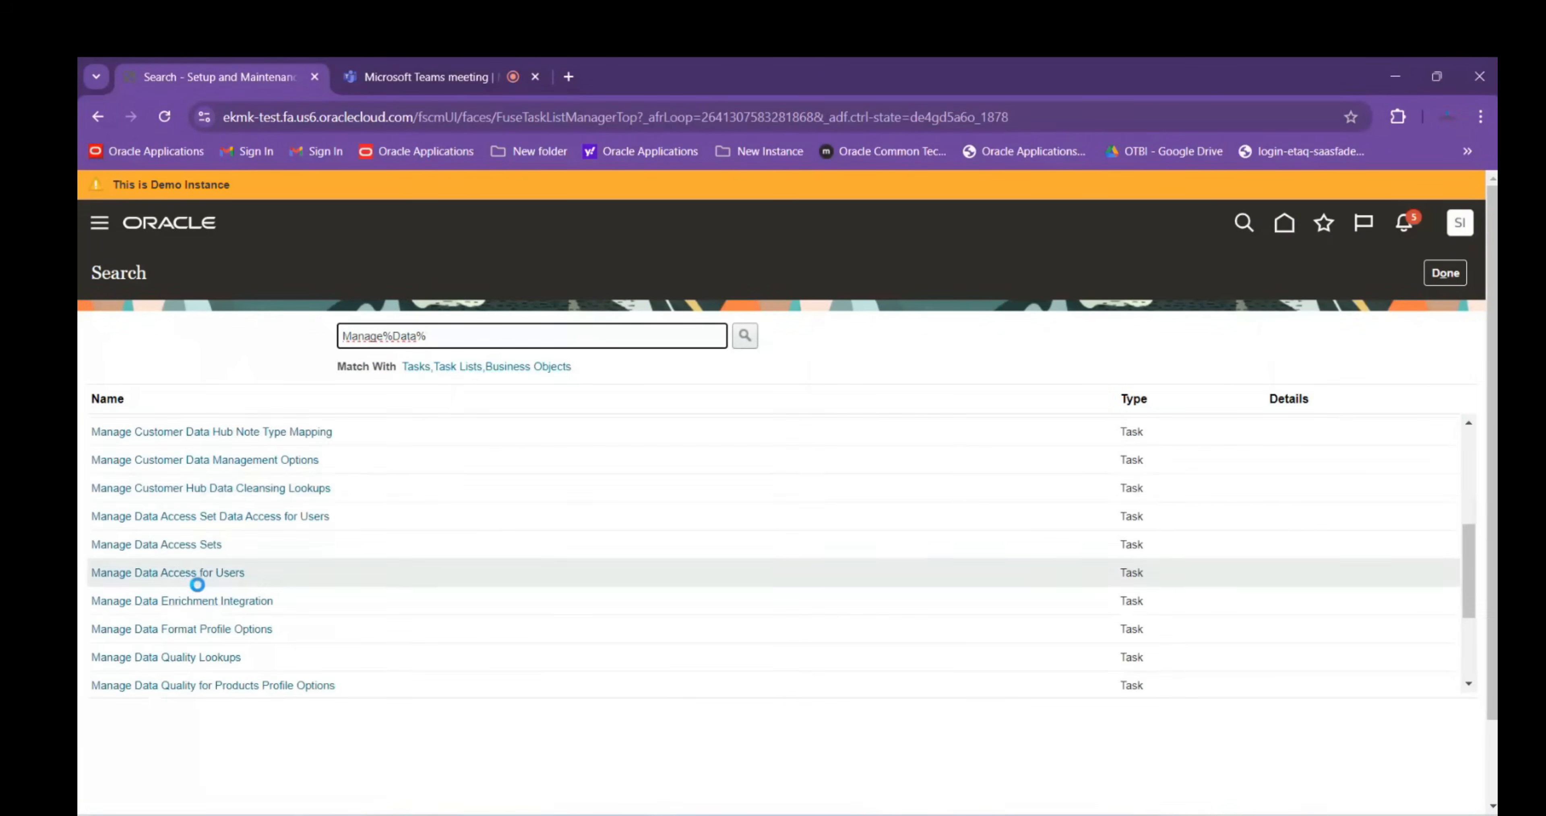
pyautogui.click(197, 576)
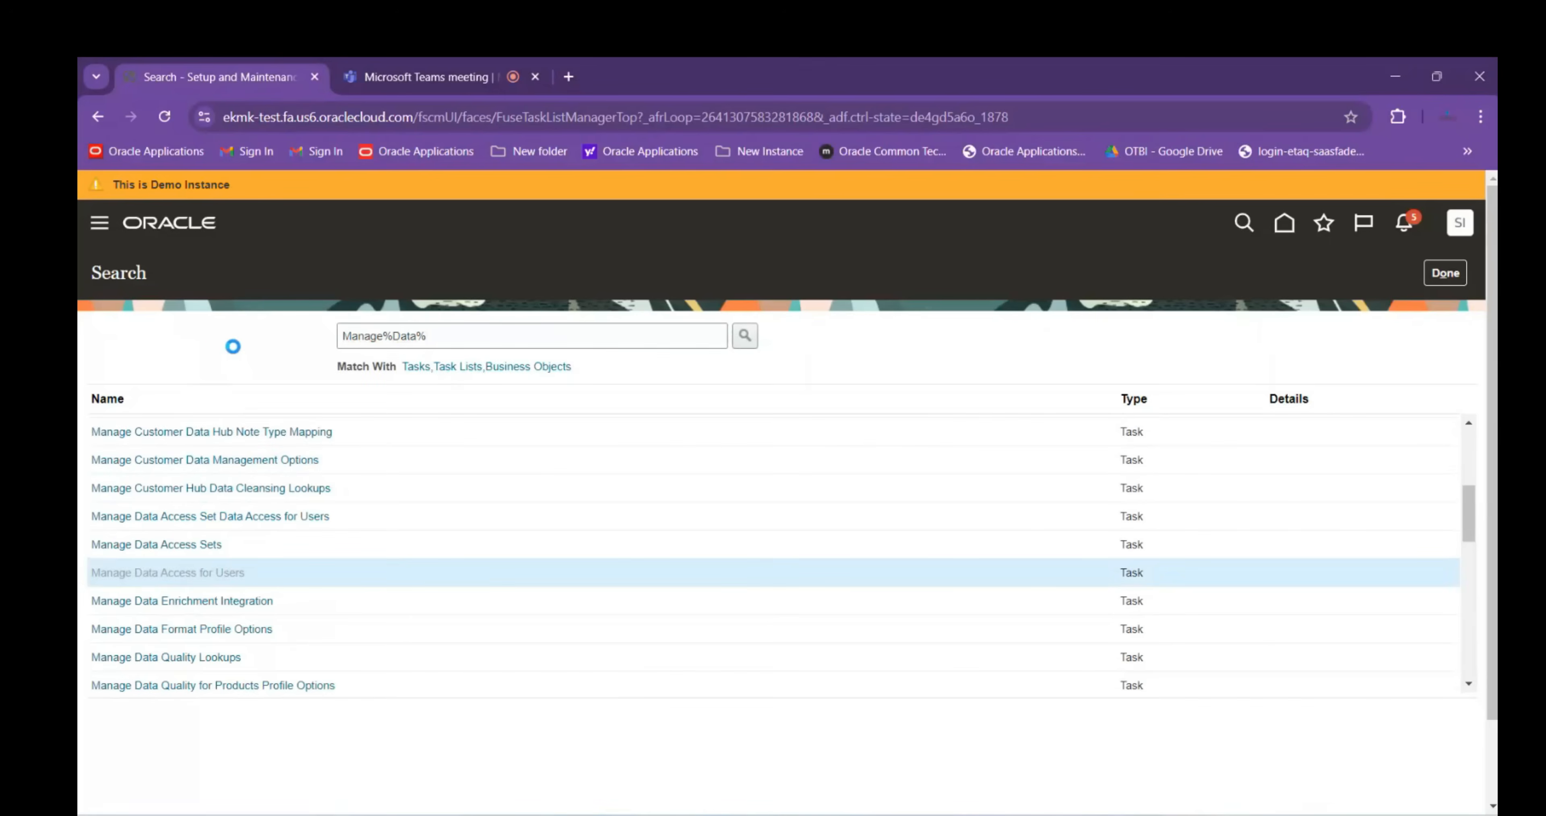
pyautogui.click(270, 329)
pyautogui.click(378, 444)
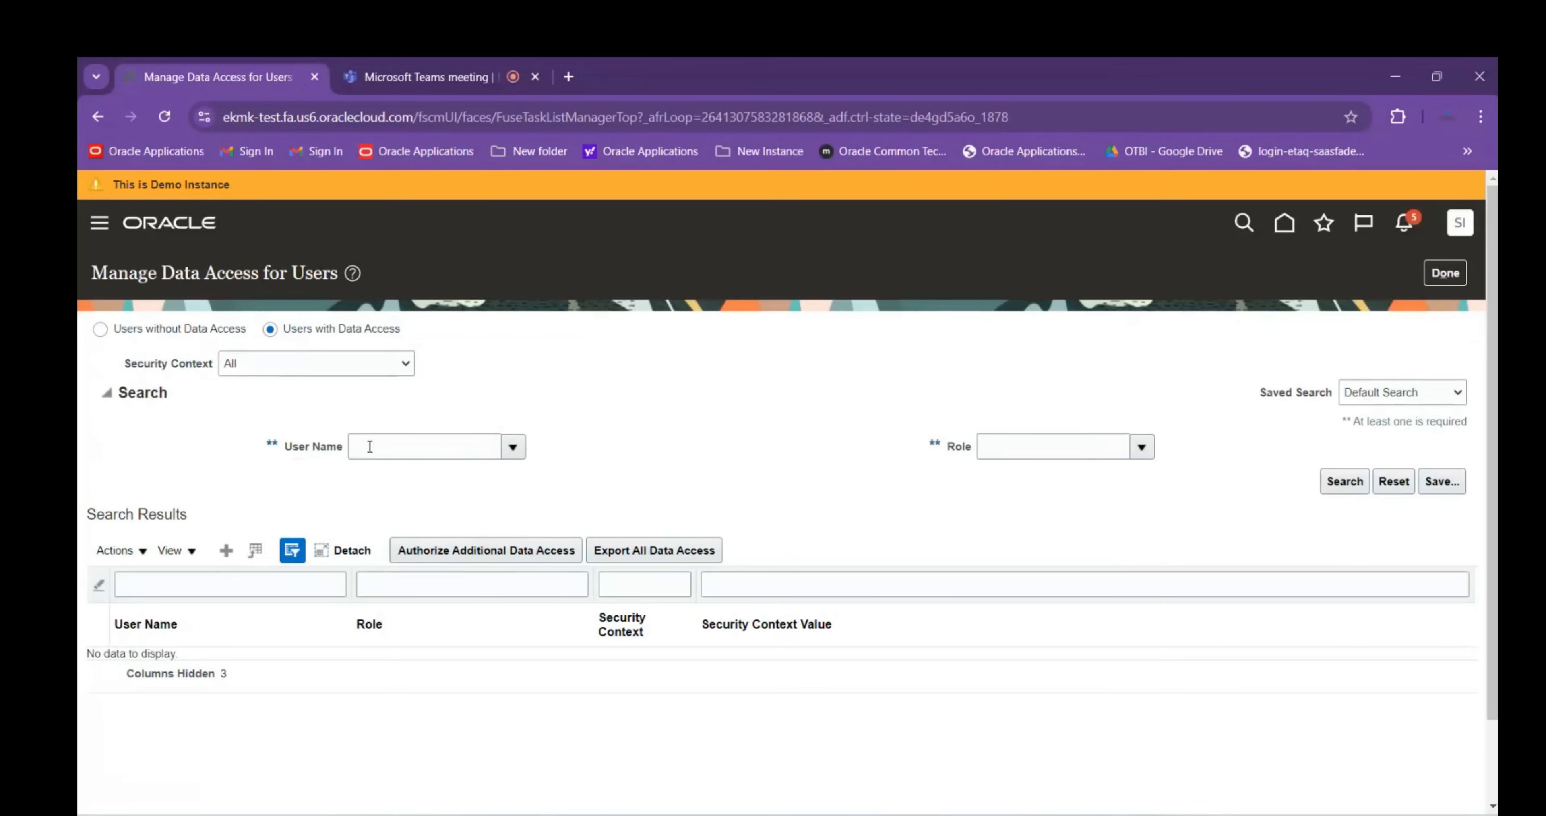
# Filter by the chosen user name and list the data access assigned to that user
pyautogui.click(370, 447)
pyautogui.write('sc')
pyautogui.click(587, 483)
pyautogui.click(1335, 493)
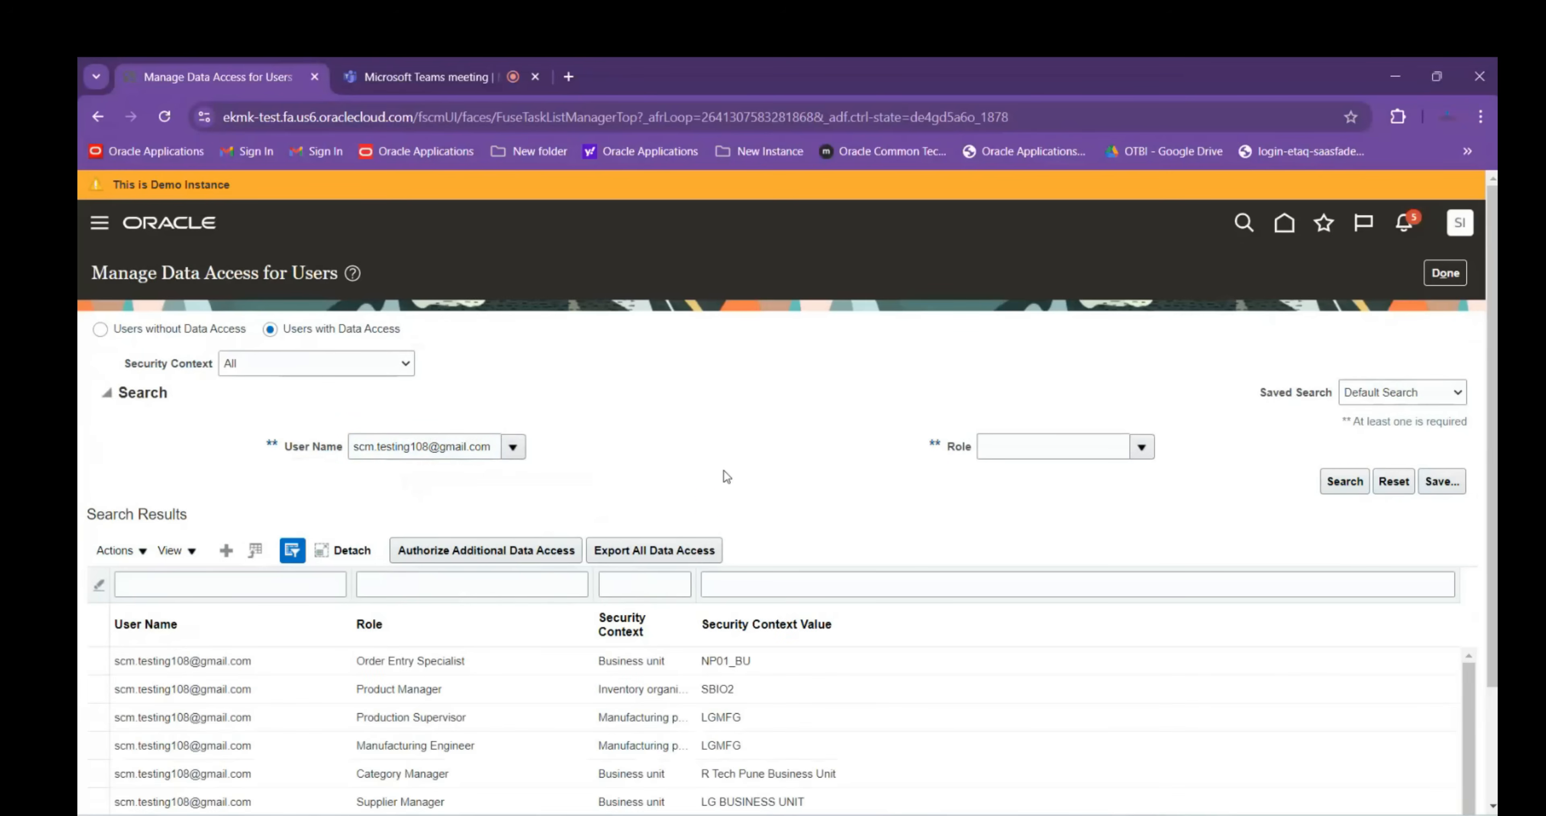
pyautogui.scroll(-1, 726, 477)
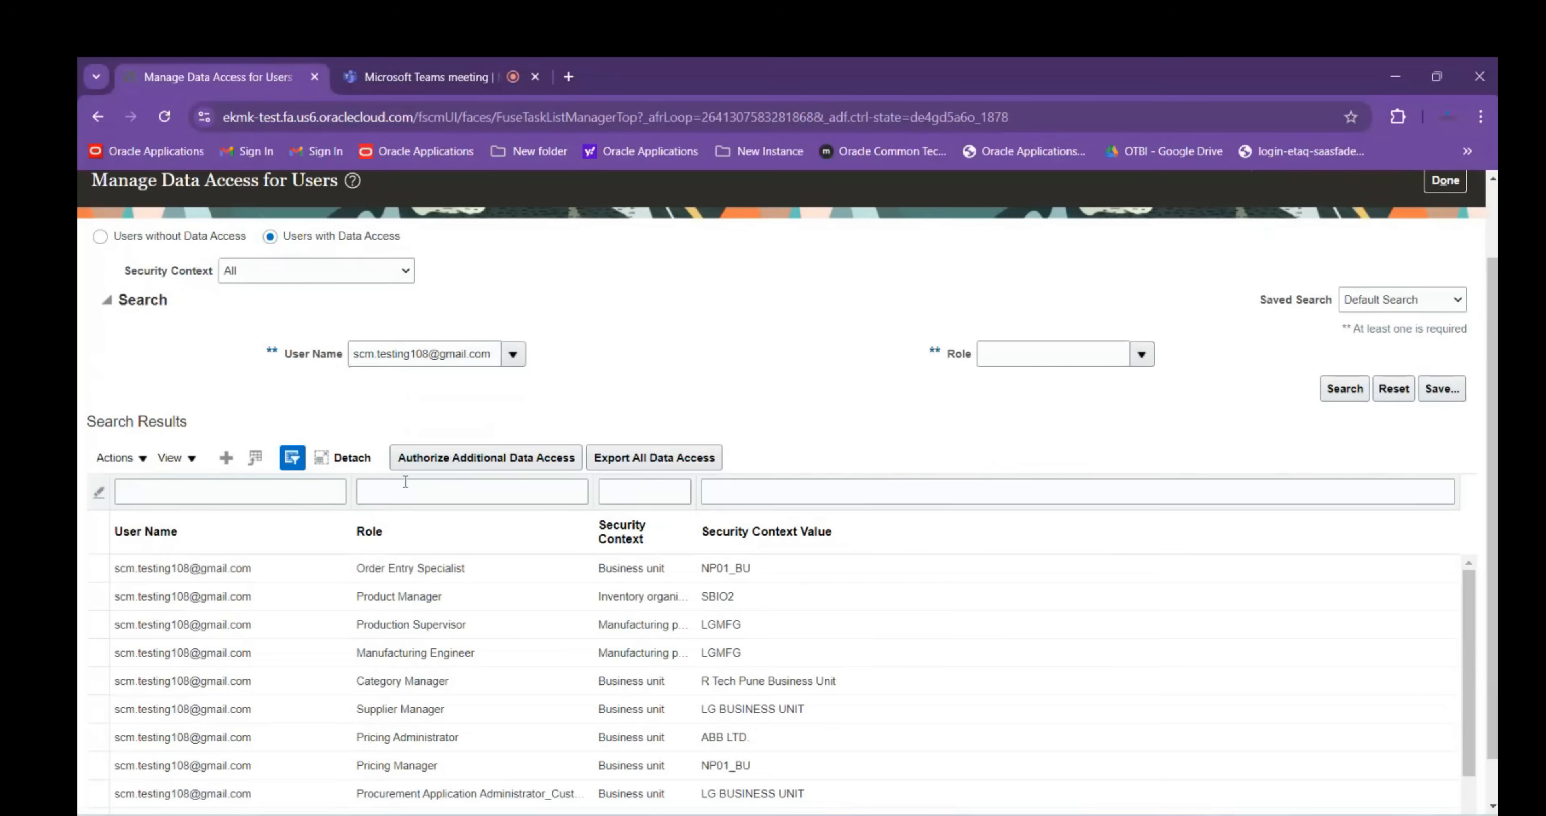
# Filter grants by security context value ABB, review ABBINV02 and ABBINV01 roles, then return to task search
pyautogui.click(787, 486)
pyautogui.write('ABB')
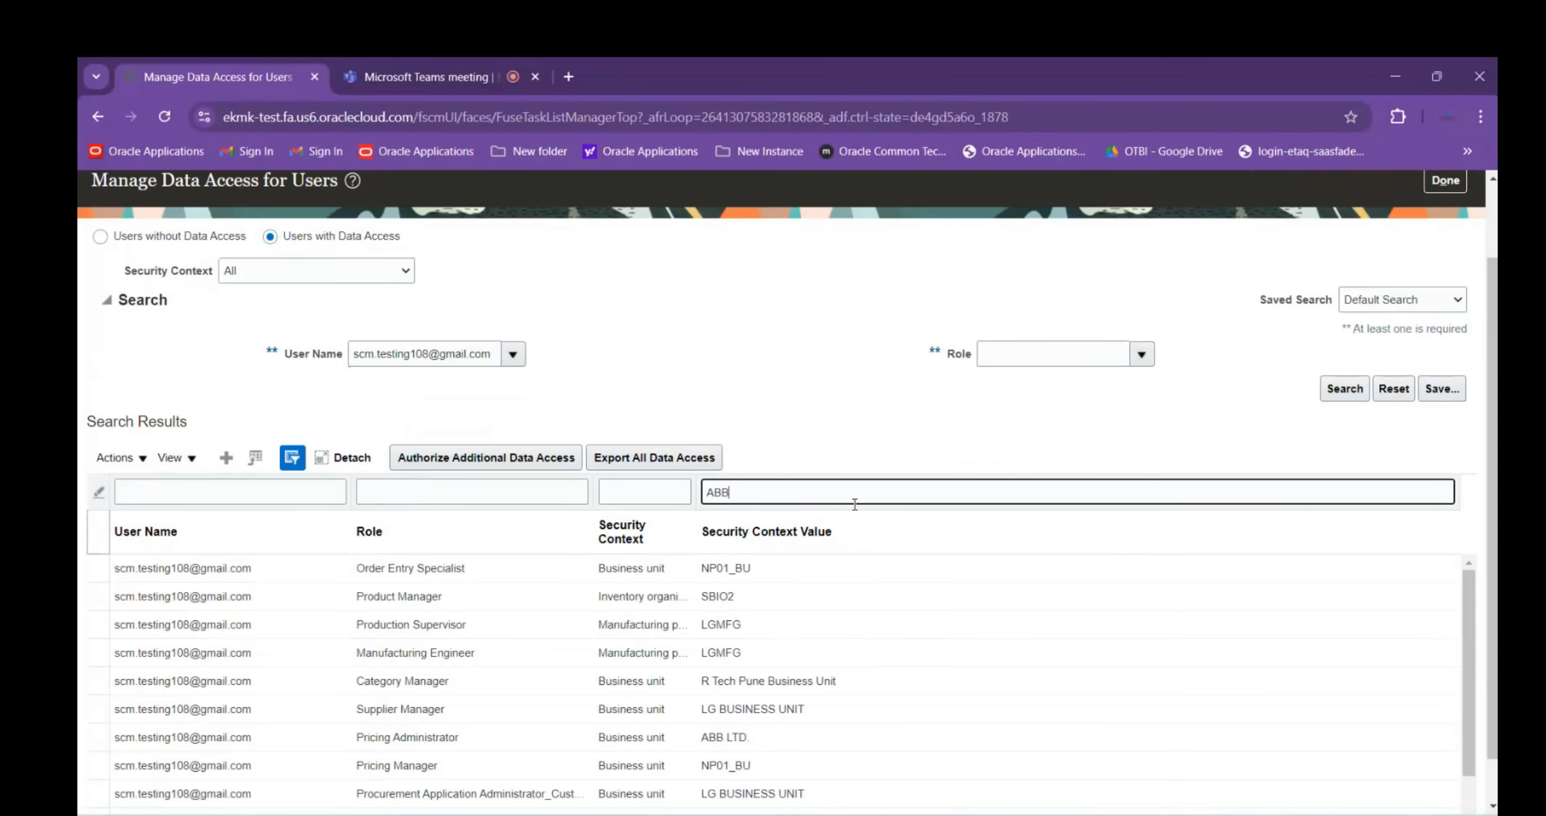
pyautogui.press('Return')
pyautogui.scroll(-1, 863, 359)
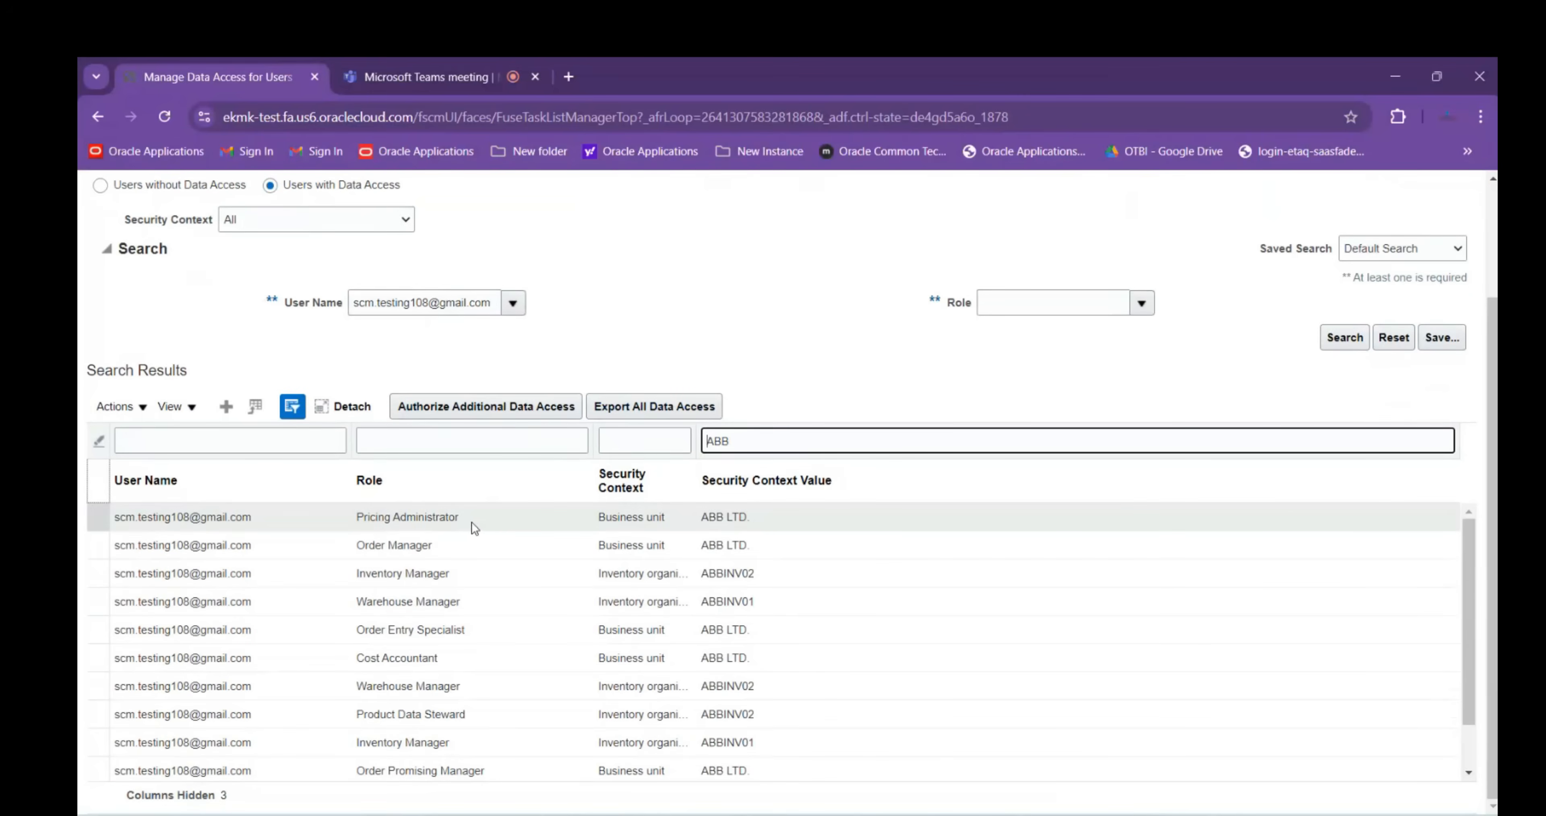
pyautogui.click(467, 576)
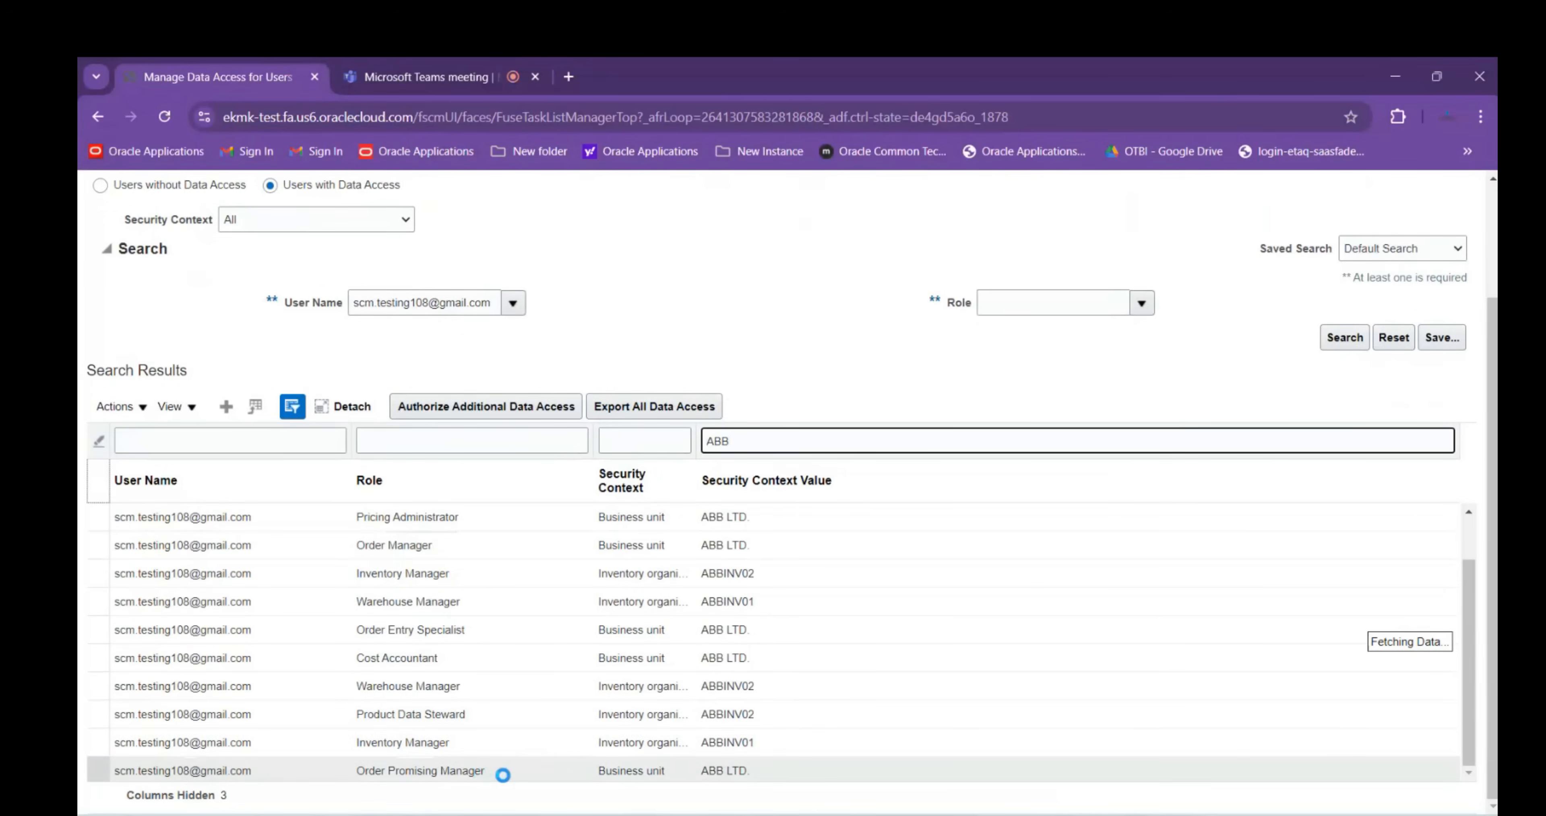
pyautogui.scroll(-1, 507, 775)
pyautogui.scroll(-2, 511, 759)
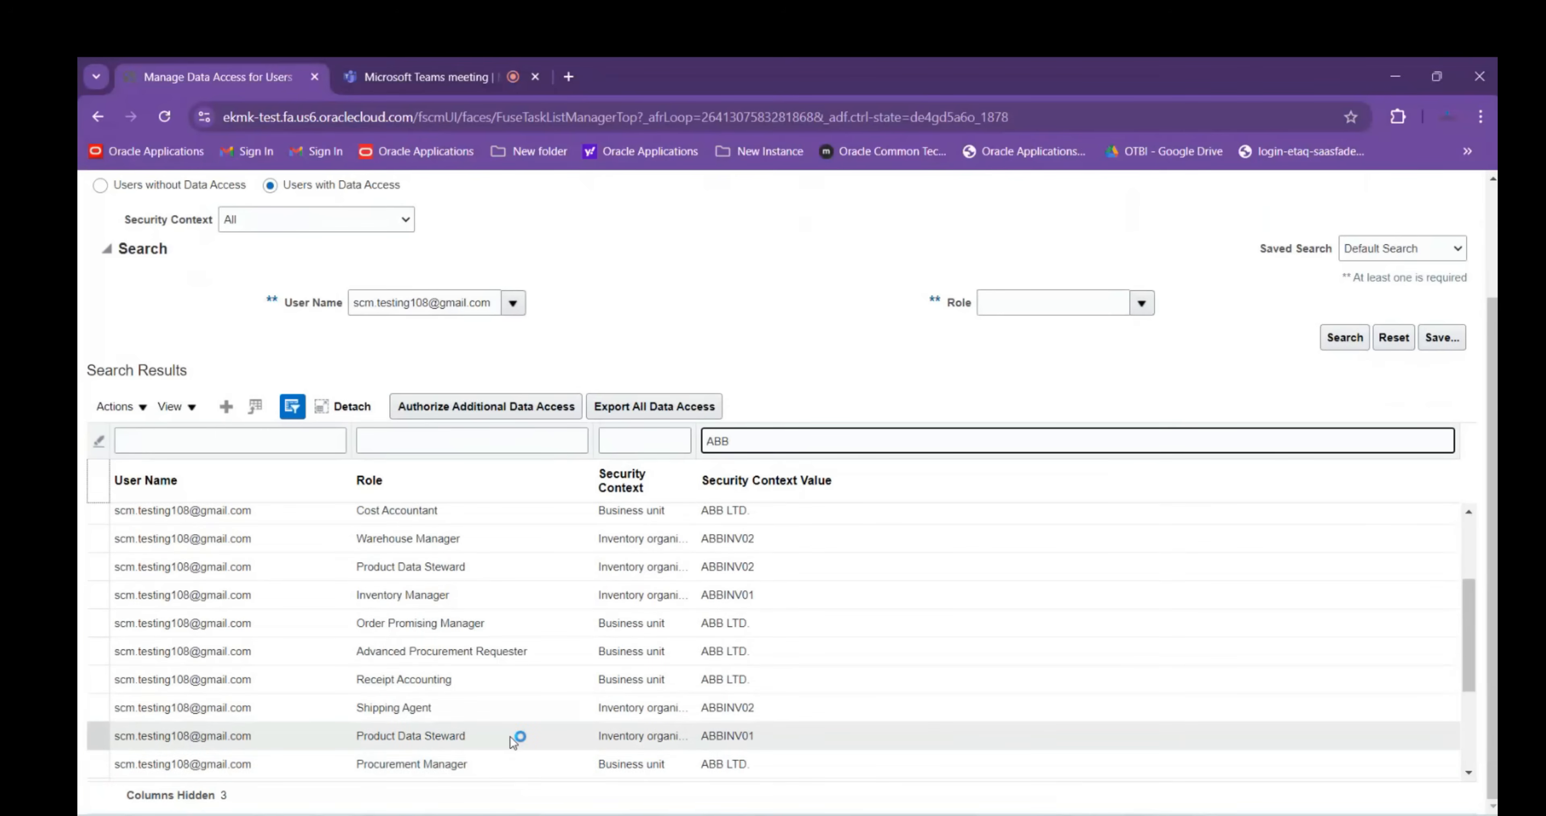
pyautogui.scroll(-2, 514, 744)
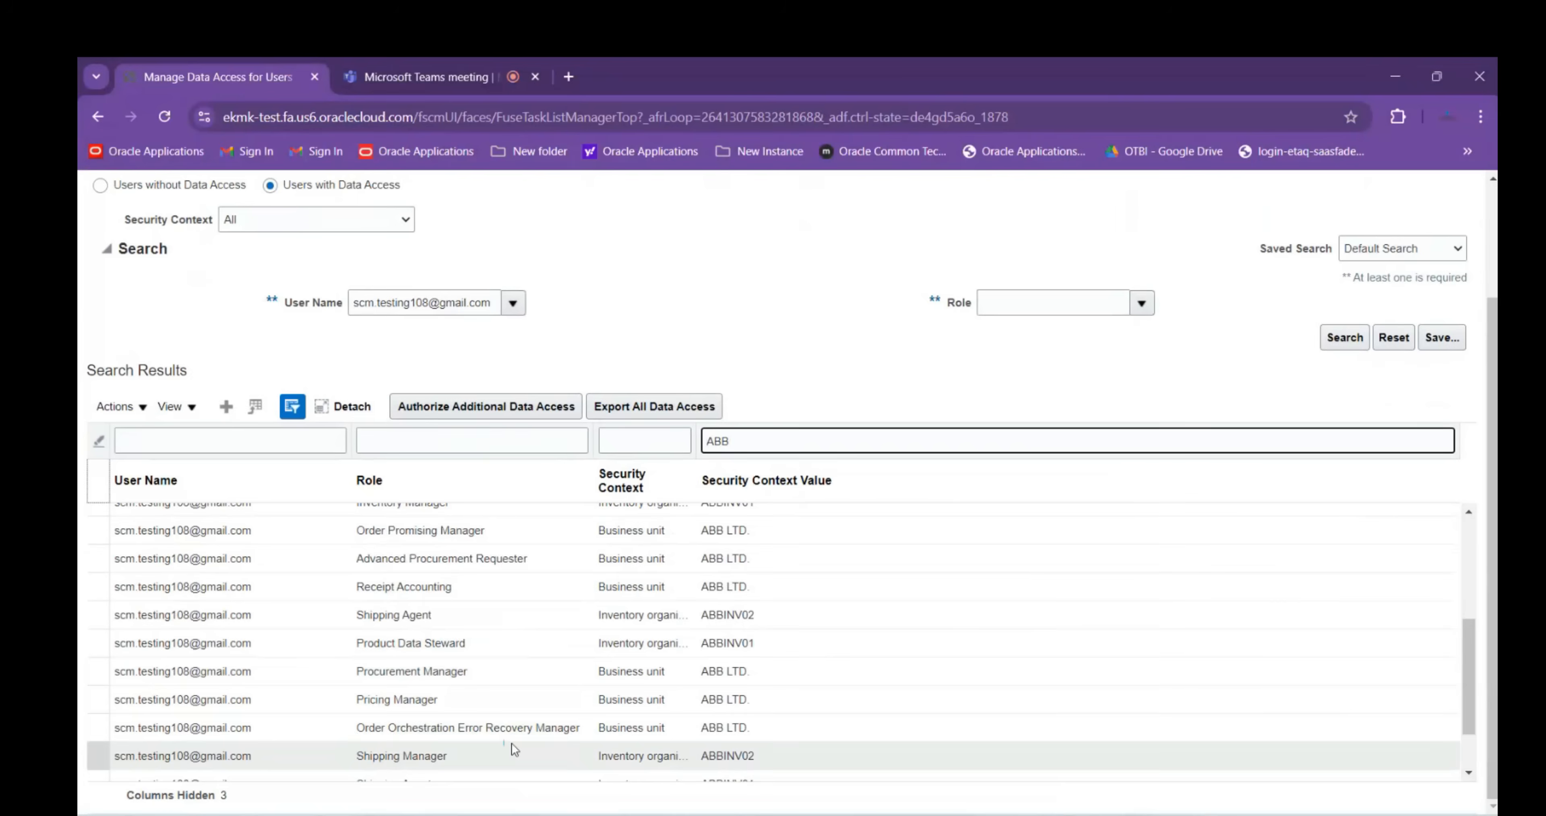
pyautogui.scroll(-2, 513, 749)
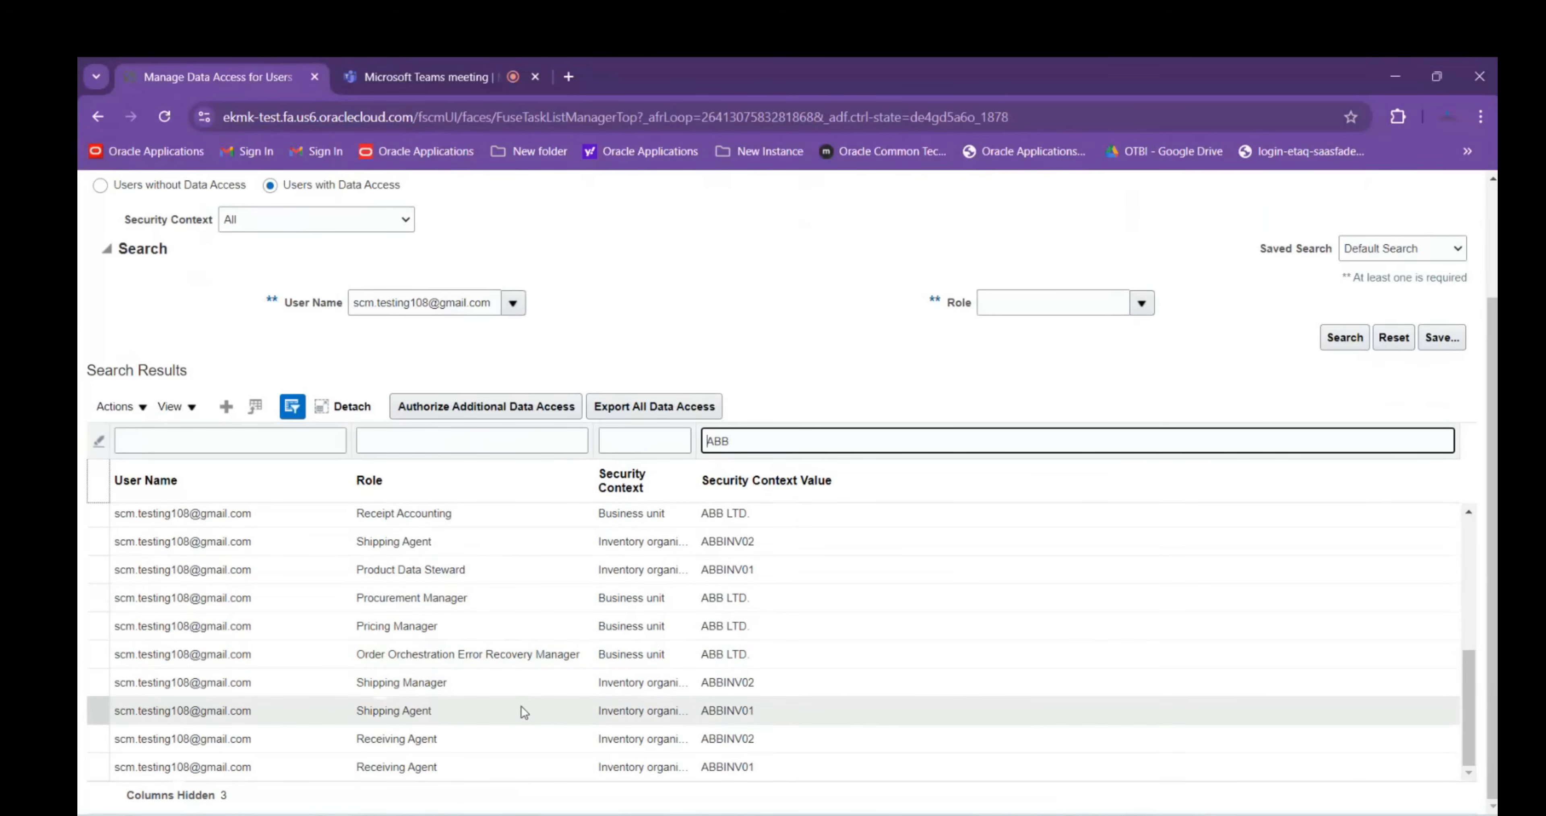
pyautogui.click(488, 769)
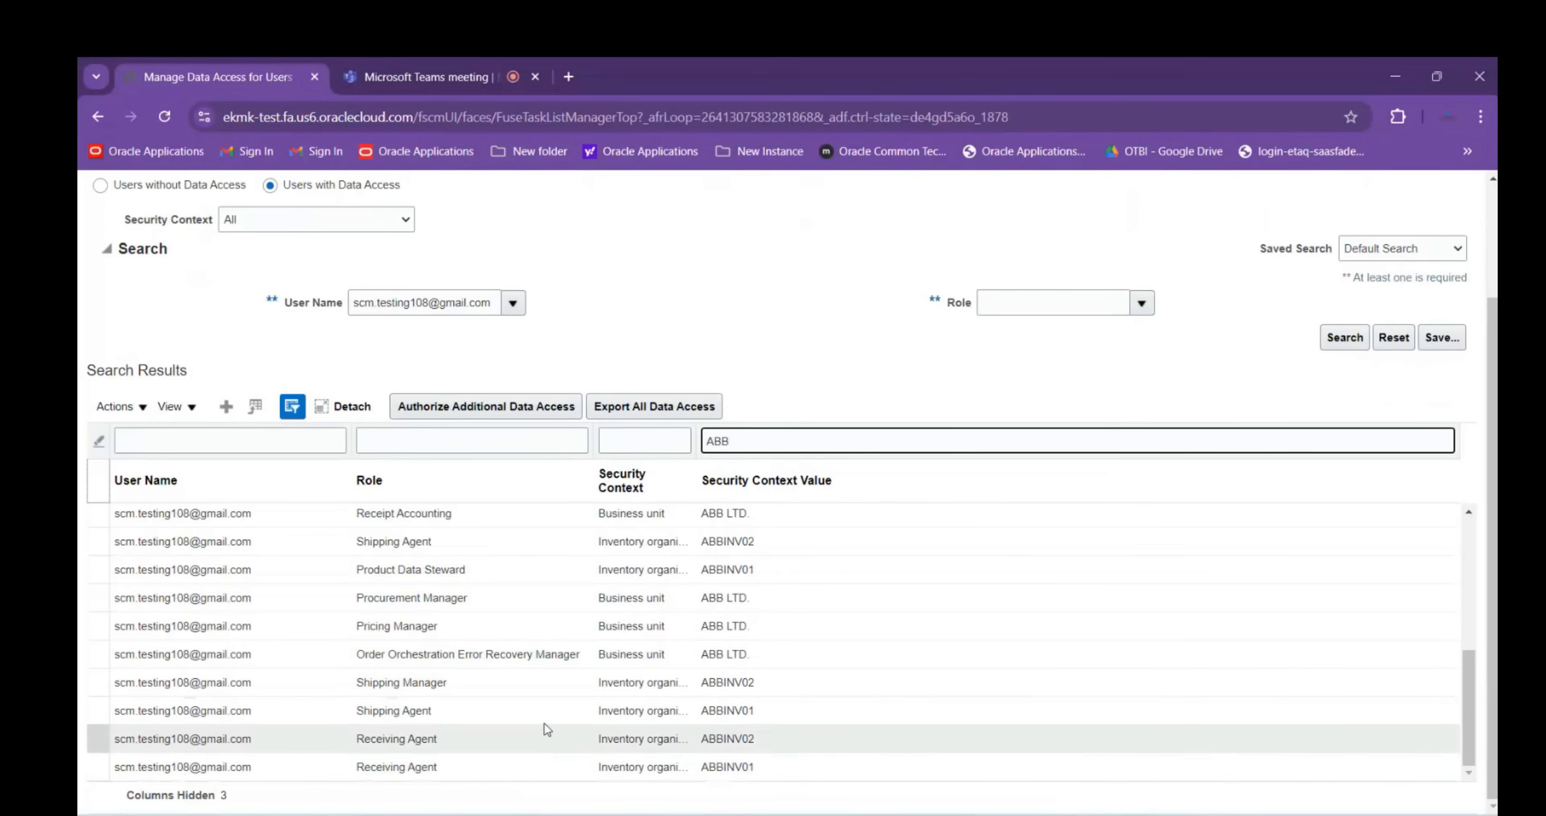
pyautogui.scroll(10, 552, 713)
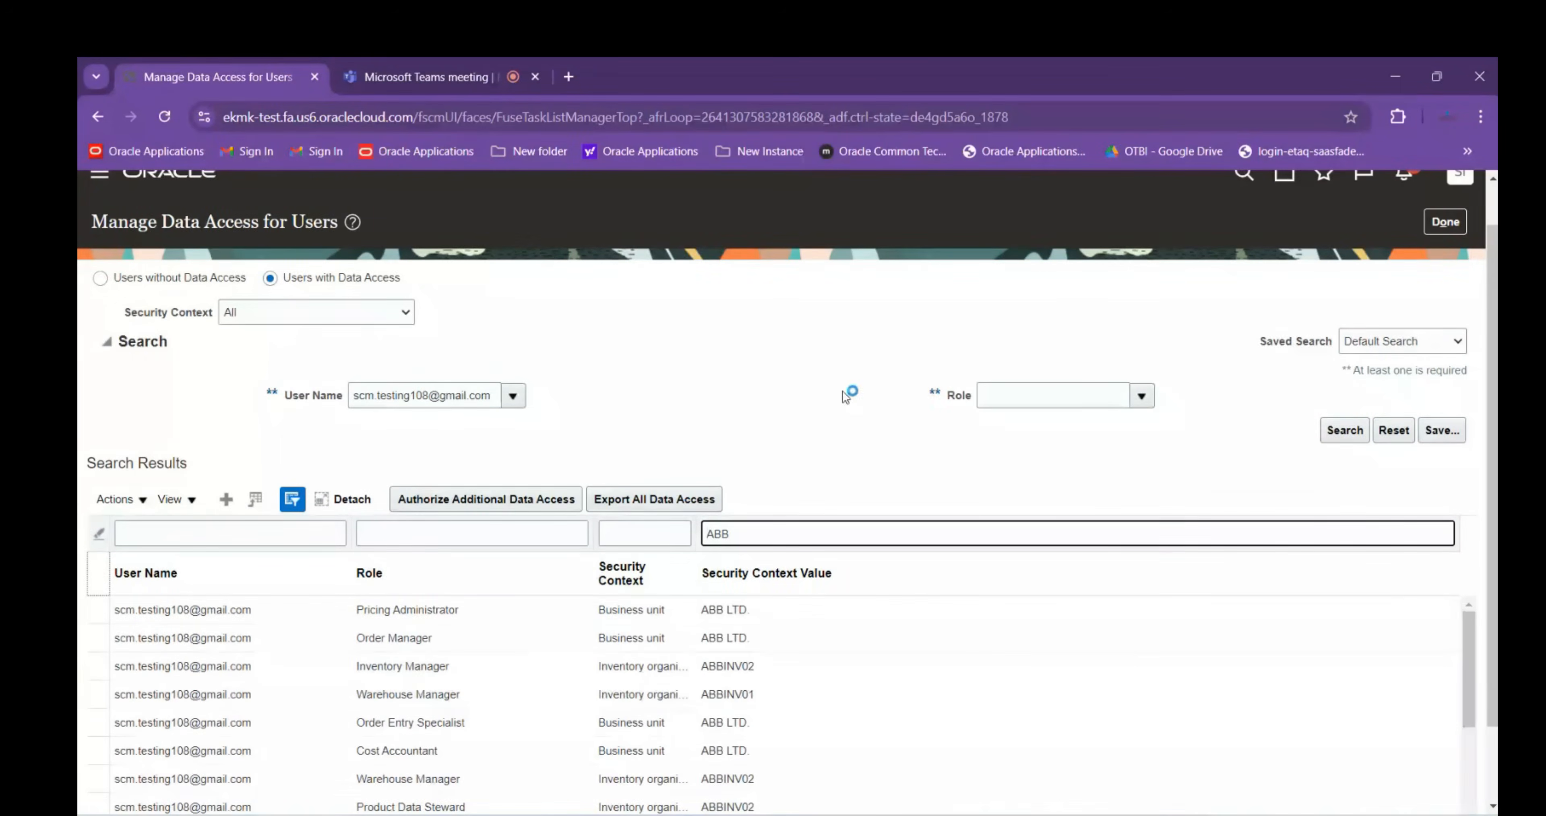
pyautogui.scroll(-2, 845, 490)
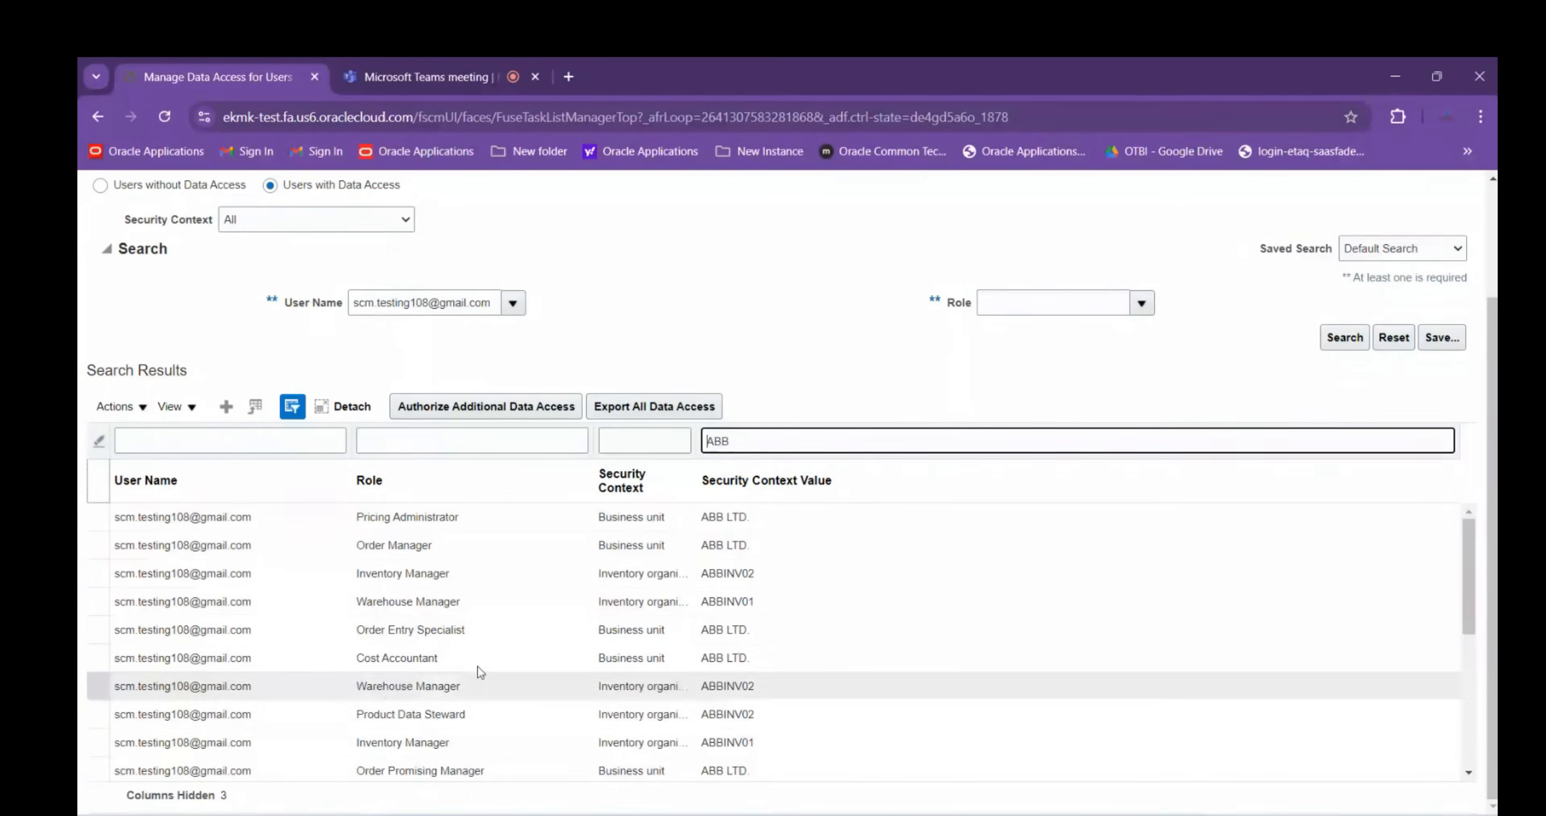
pyautogui.scroll(-3, 501, 743)
pyautogui.scroll(-3, 503, 747)
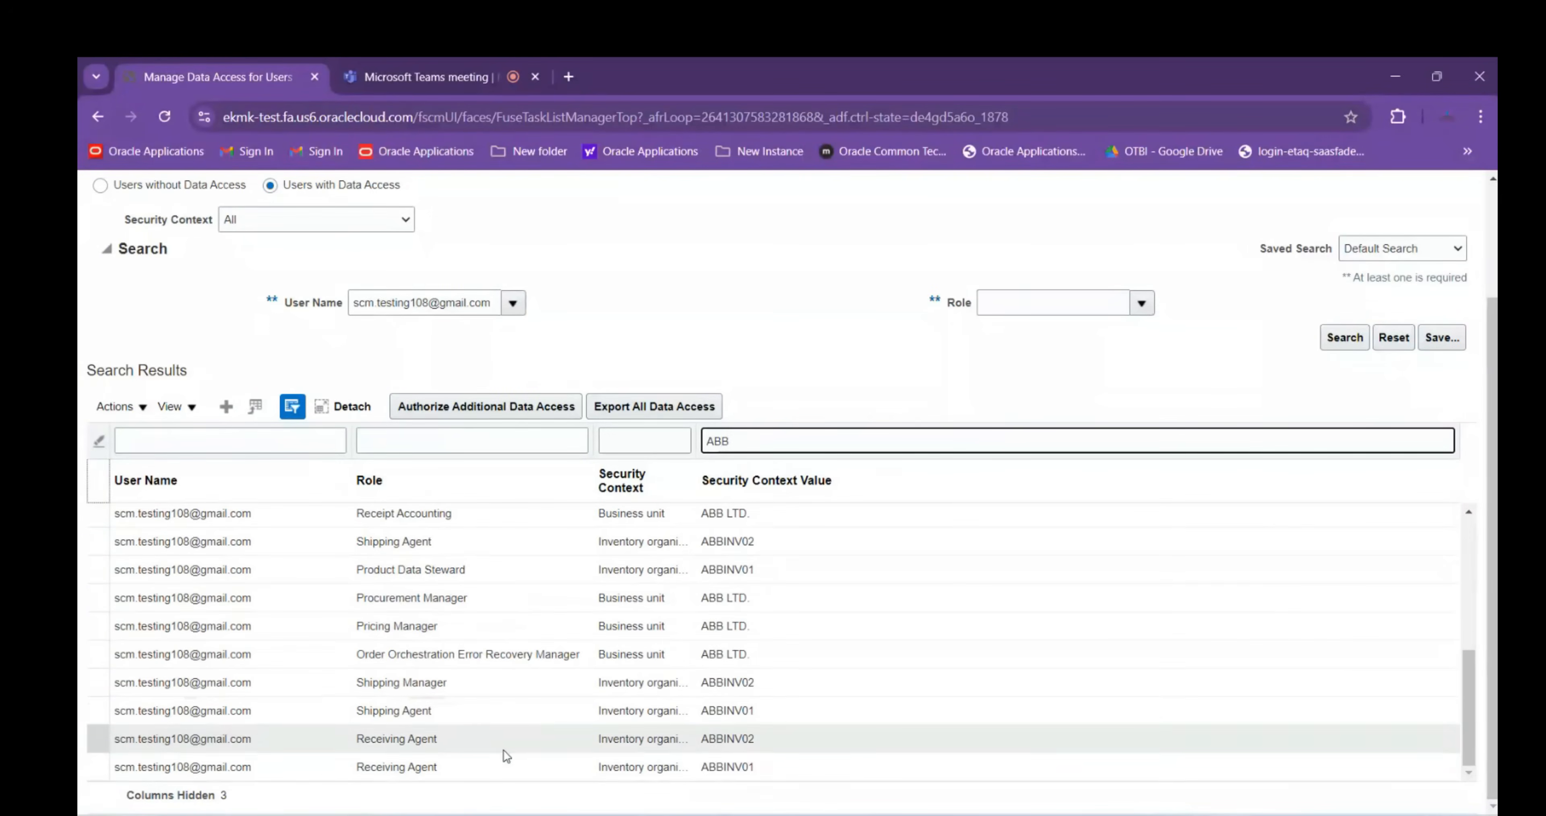
pyautogui.scroll(10, 541, 734)
pyautogui.press('Return')
pyautogui.moveTo(427, 335); pyautogui.dragTo(399, 336)
# Search tasks for Manage%Planning%Source% and open Manage Planning Source Systems
pyautogui.write('Planning%')
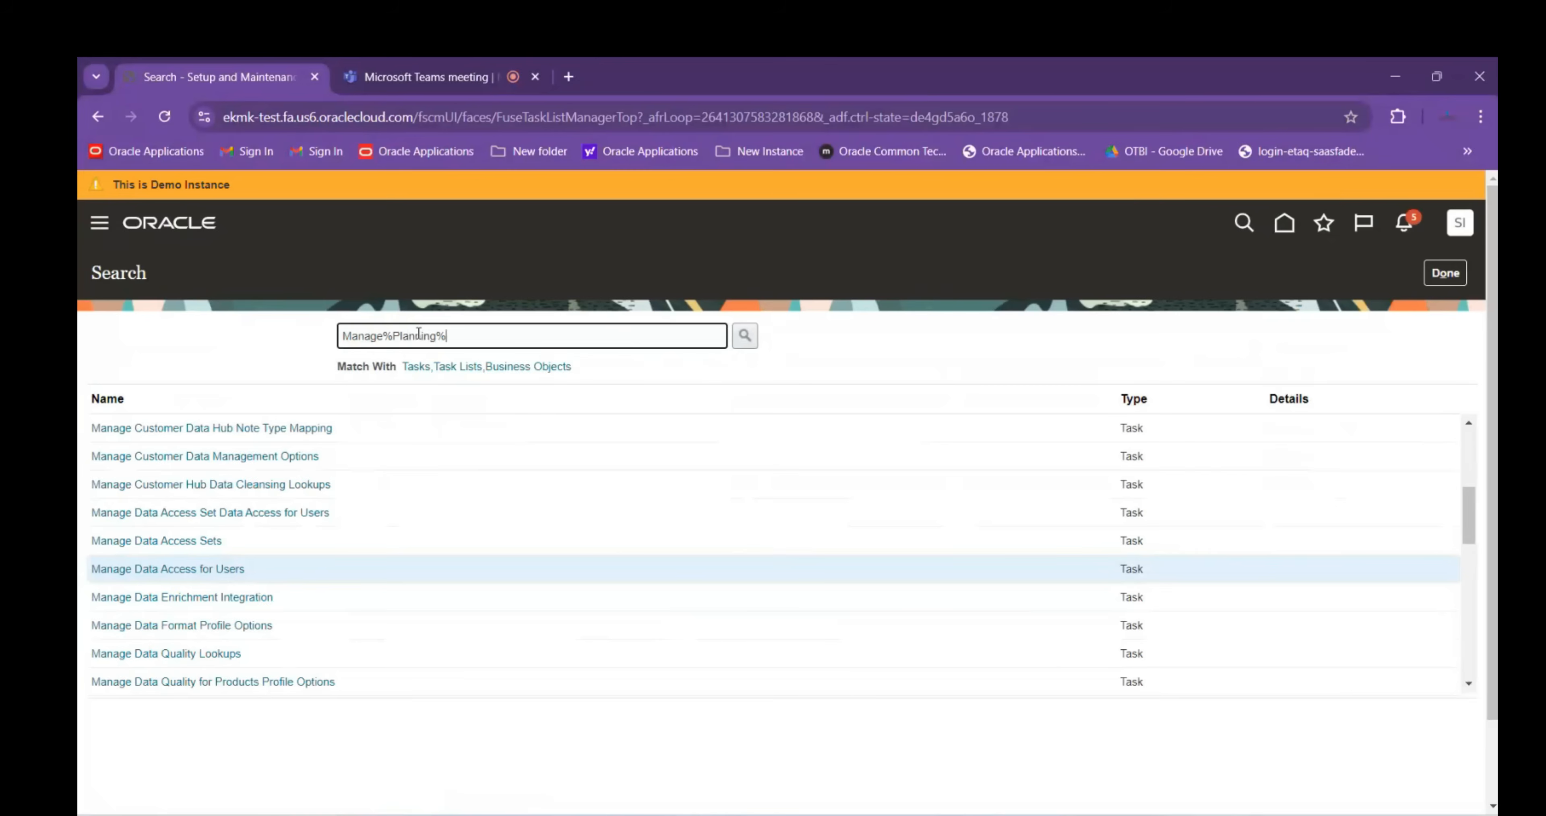
pyautogui.write('Source%')
pyautogui.press('Return')
pyautogui.click(168, 428)
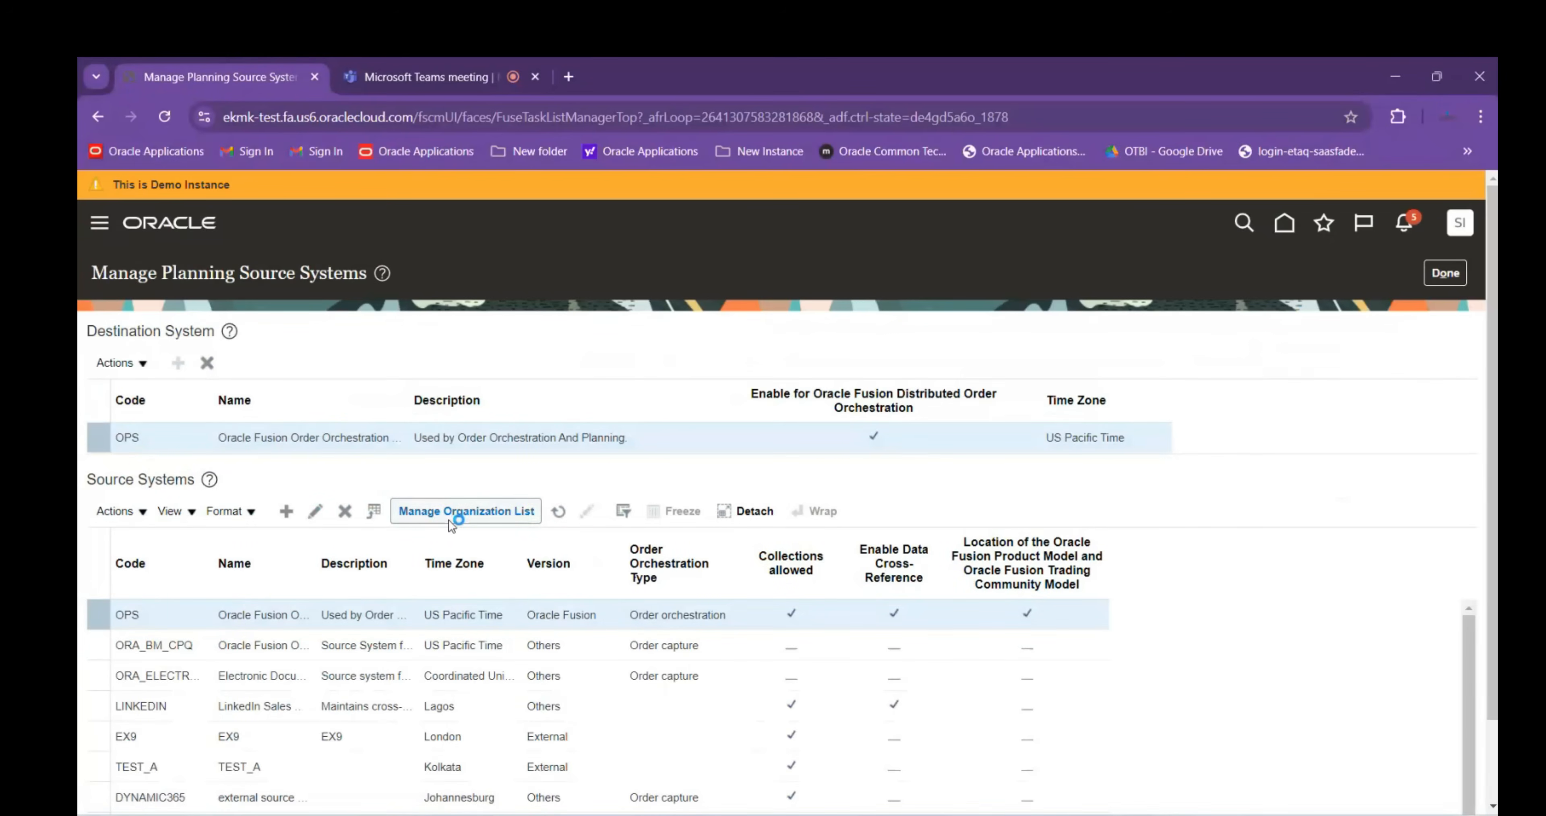
# Filter the OPS organization list by ABB, confirm Enable for Collections, and save and close
pyautogui.click(495, 514)
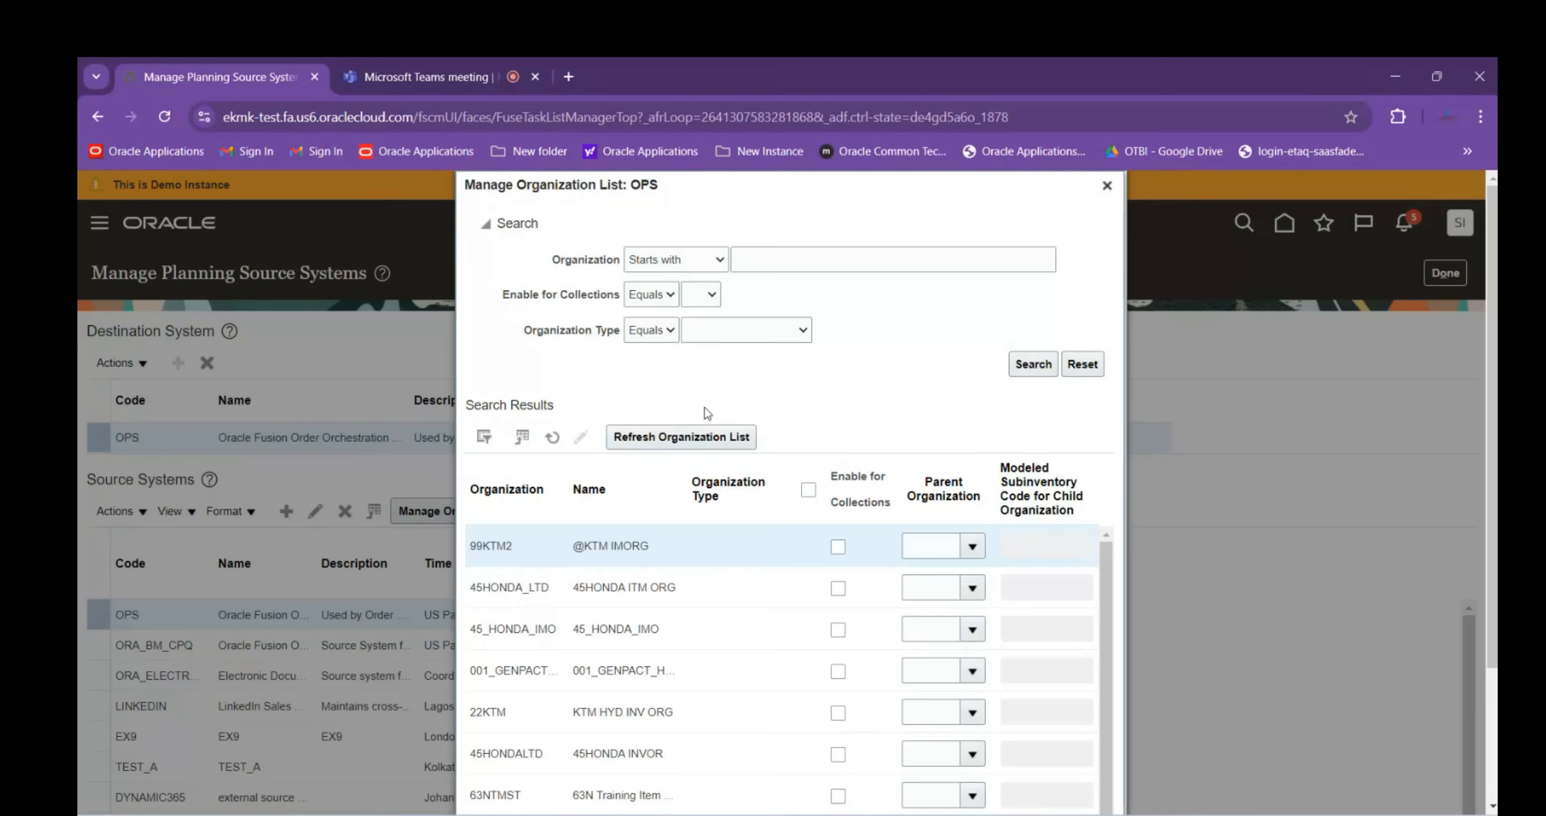
pyautogui.click(793, 262)
pyautogui.write('ABB')
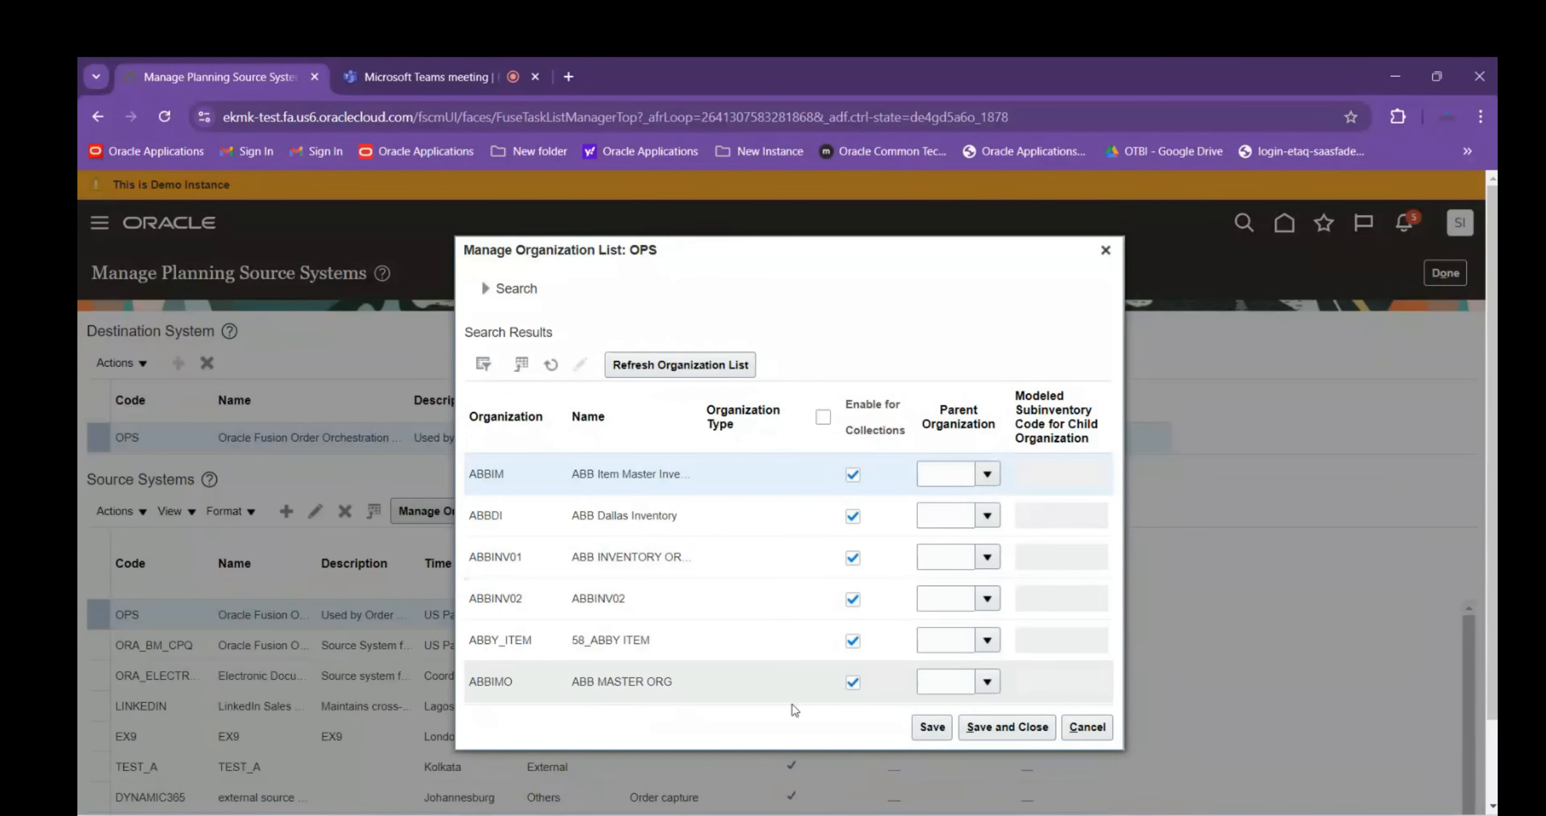
pyautogui.click(1007, 726)
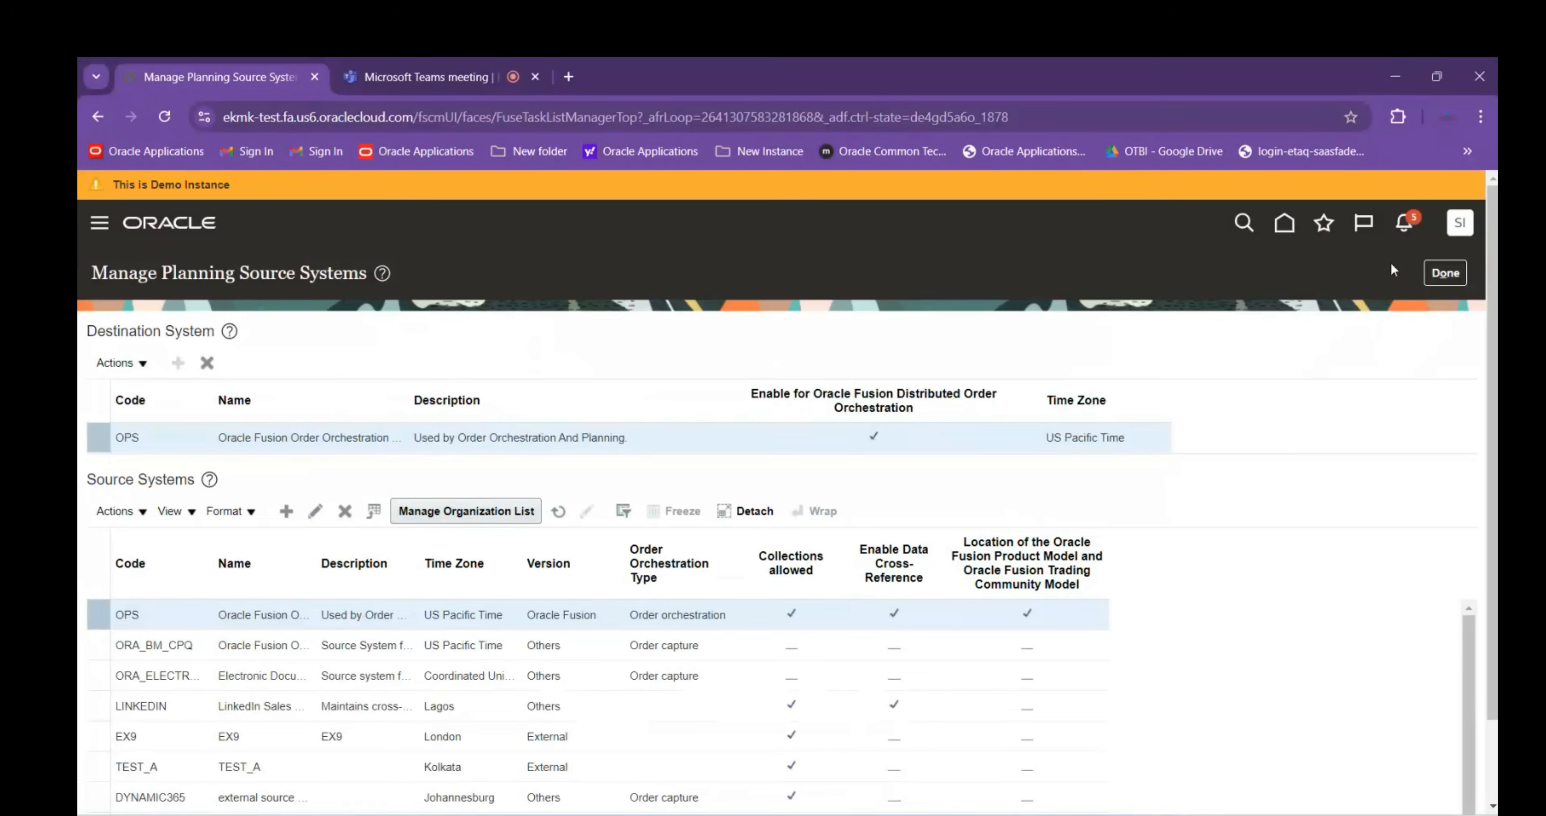
pyautogui.click(1441, 275)
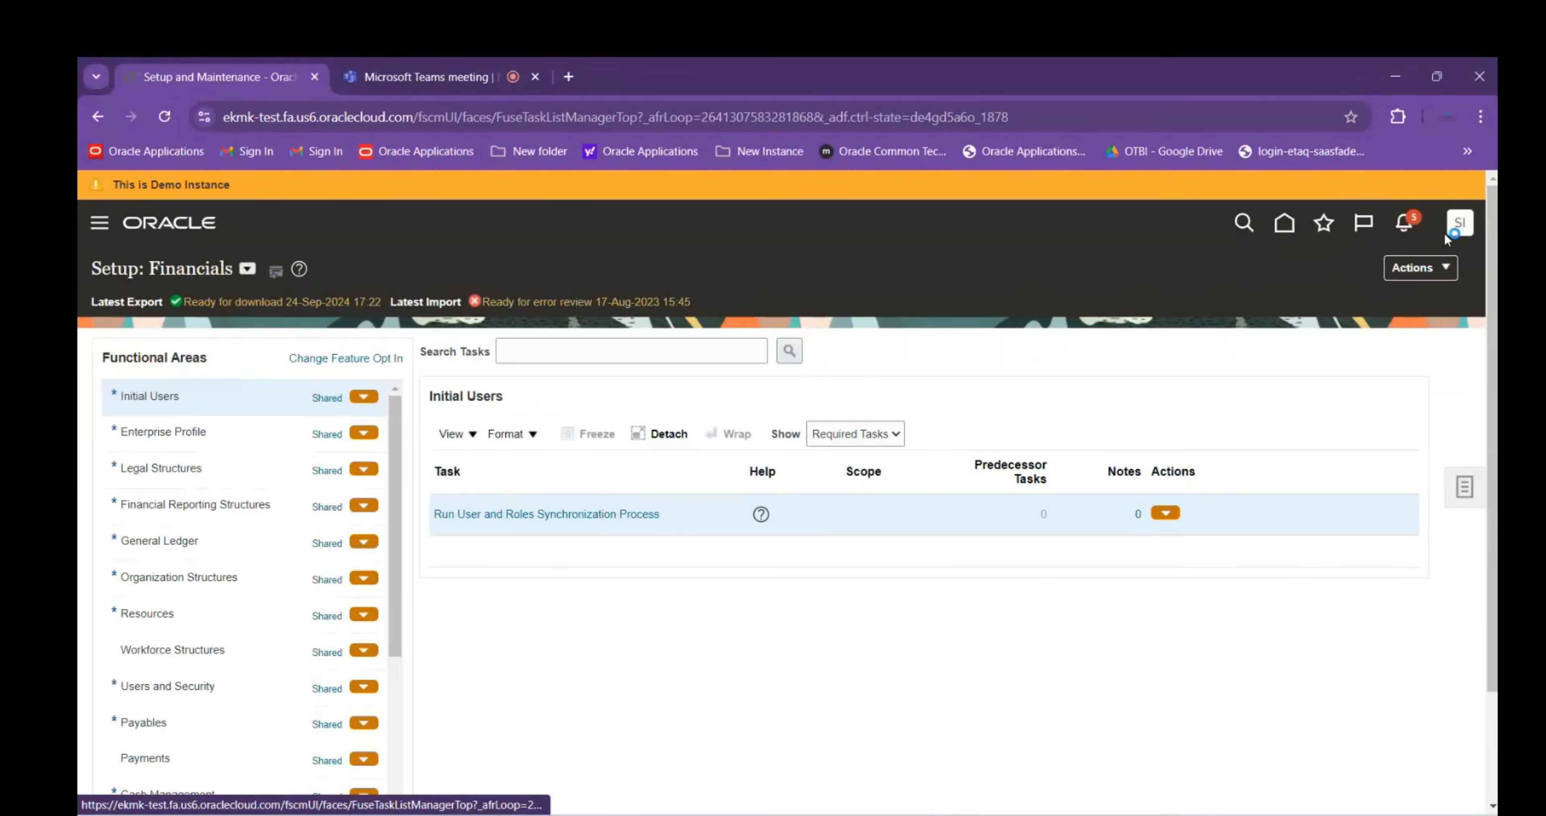
# Sign out, then sign back in with the saved user ID and password
pyautogui.click(1460, 223)
pyautogui.click(1424, 267)
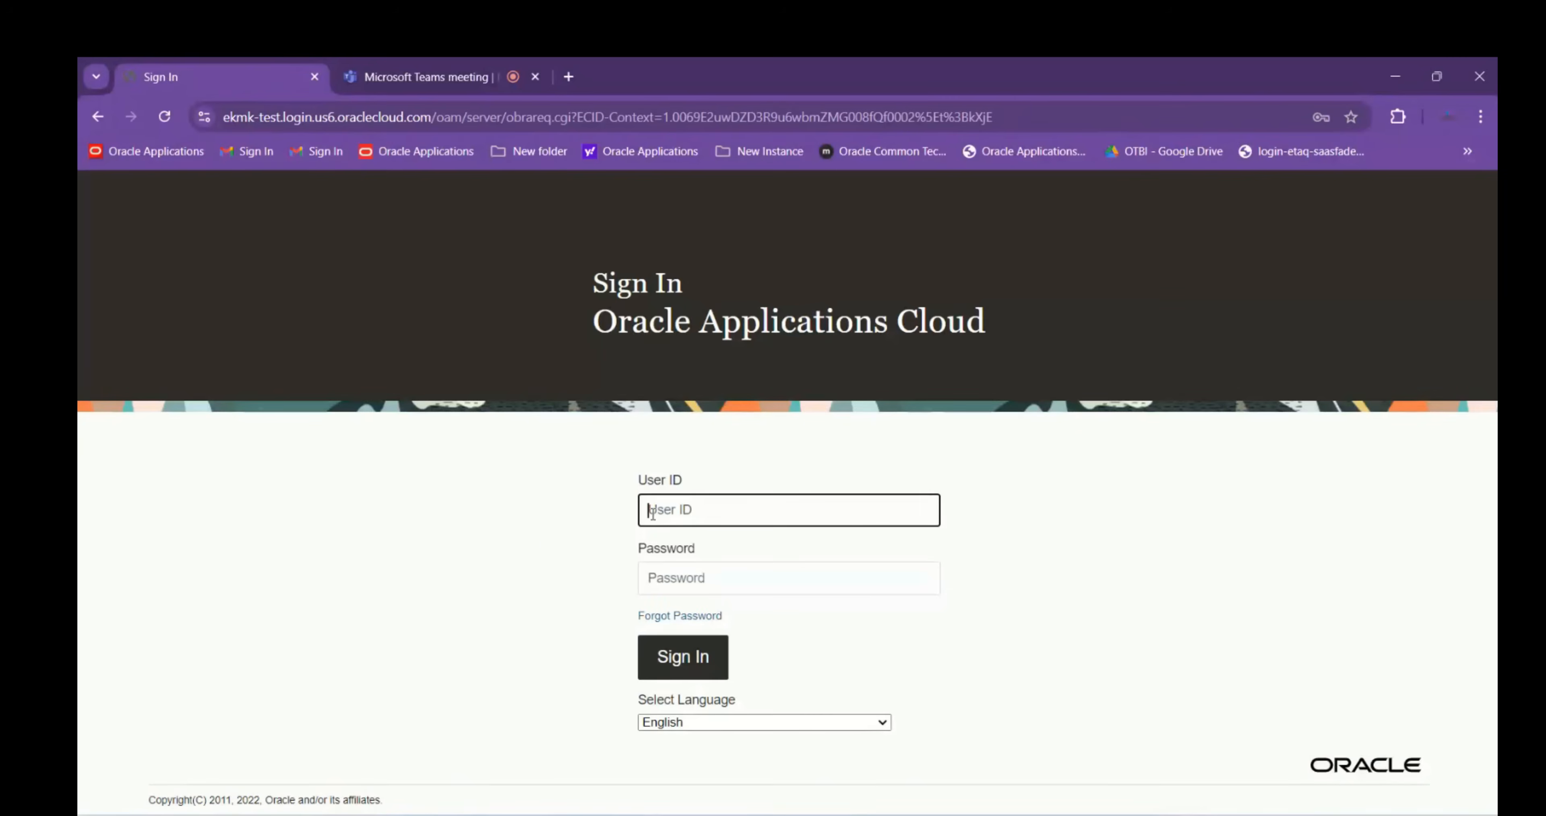
pyautogui.click(652, 513)
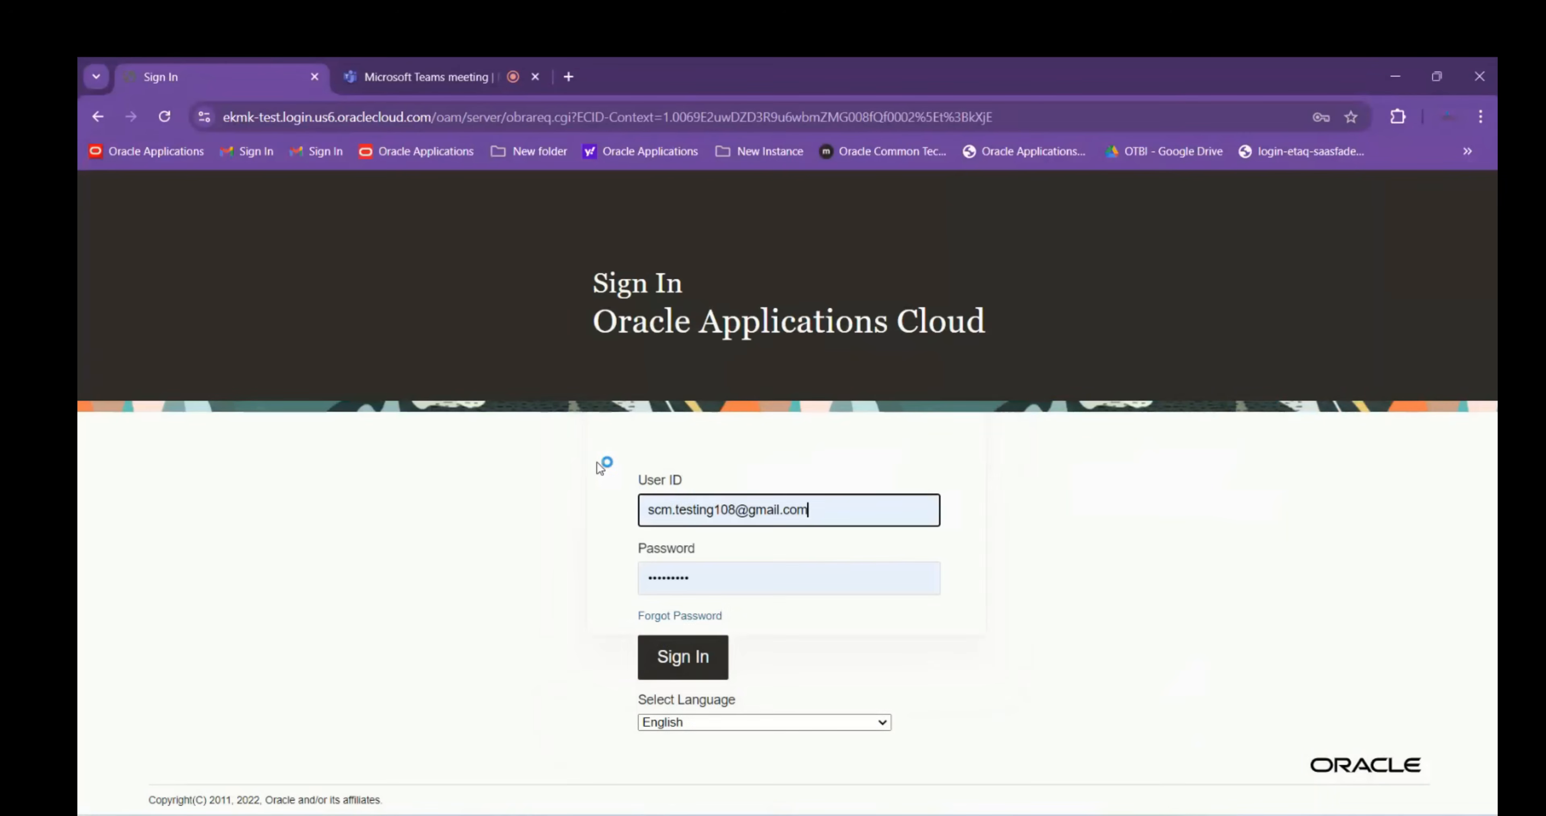
pyautogui.click(681, 658)
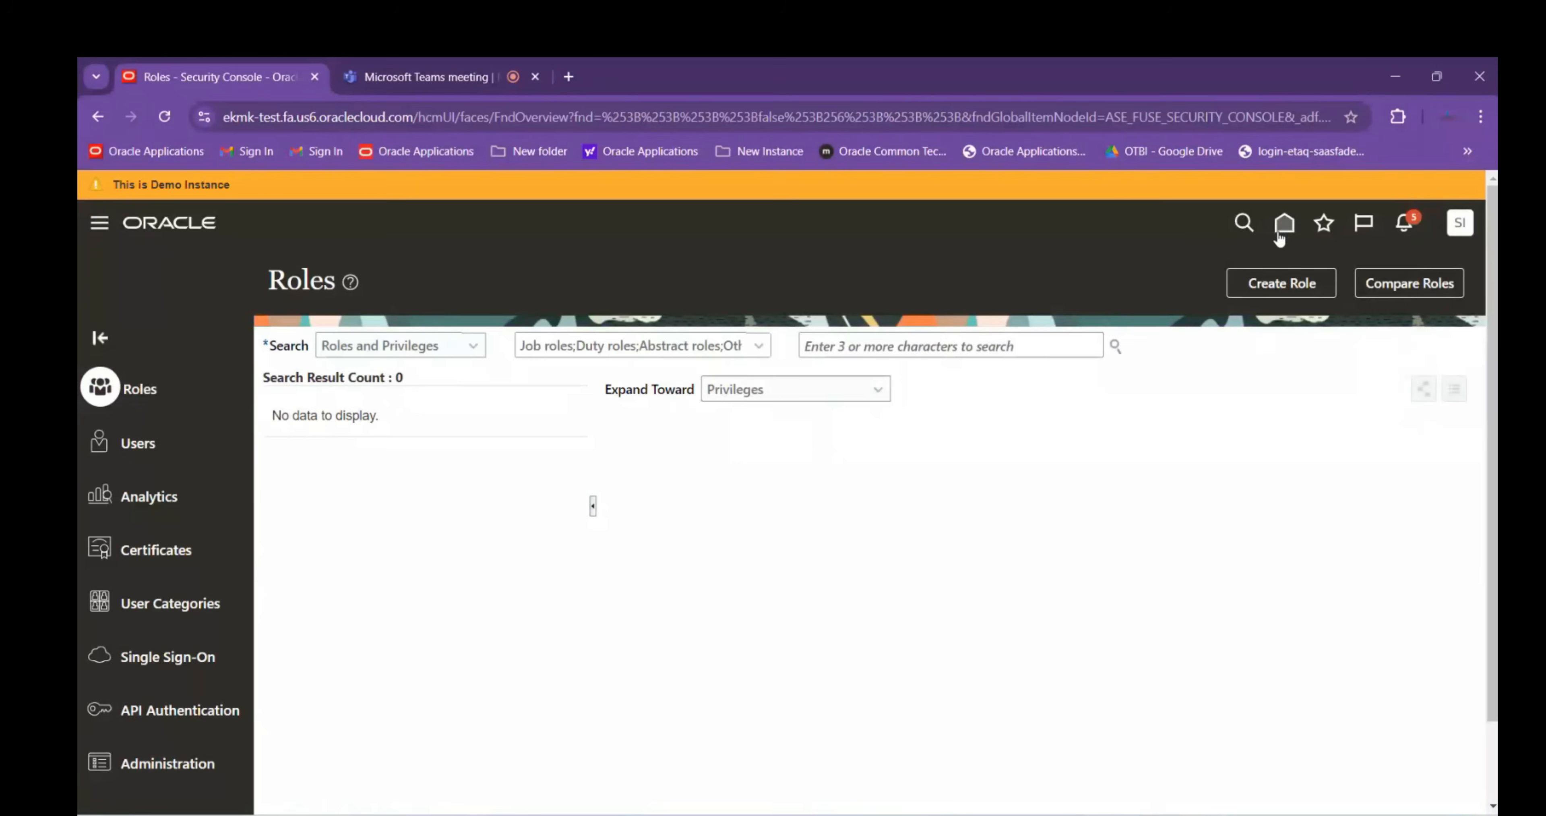
# Display the Order Management area on the home page, then view the Teams meeting participants
pyautogui.click(1281, 237)
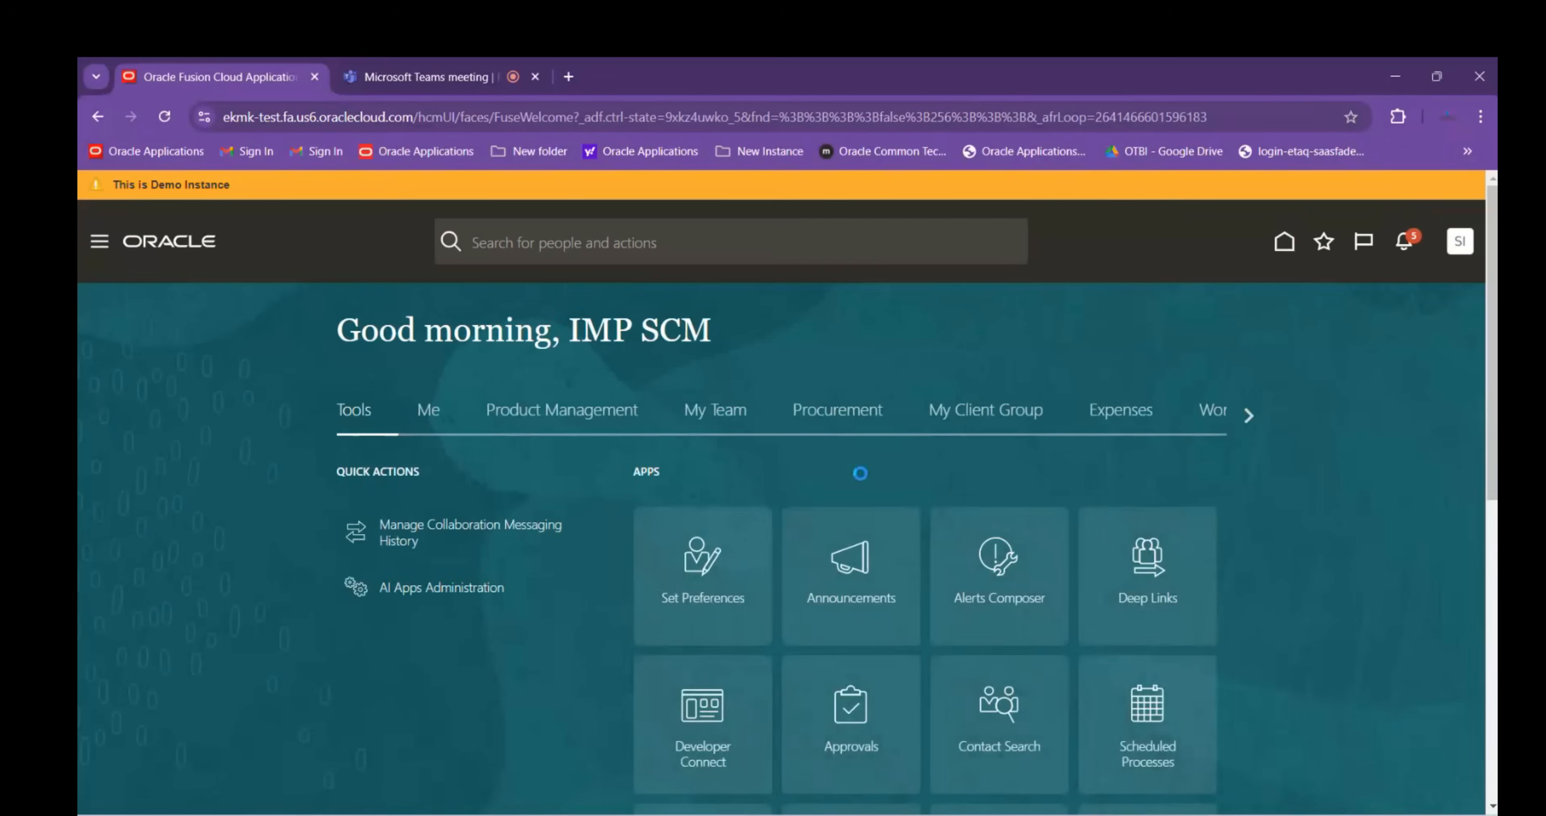
pyautogui.click(1247, 420)
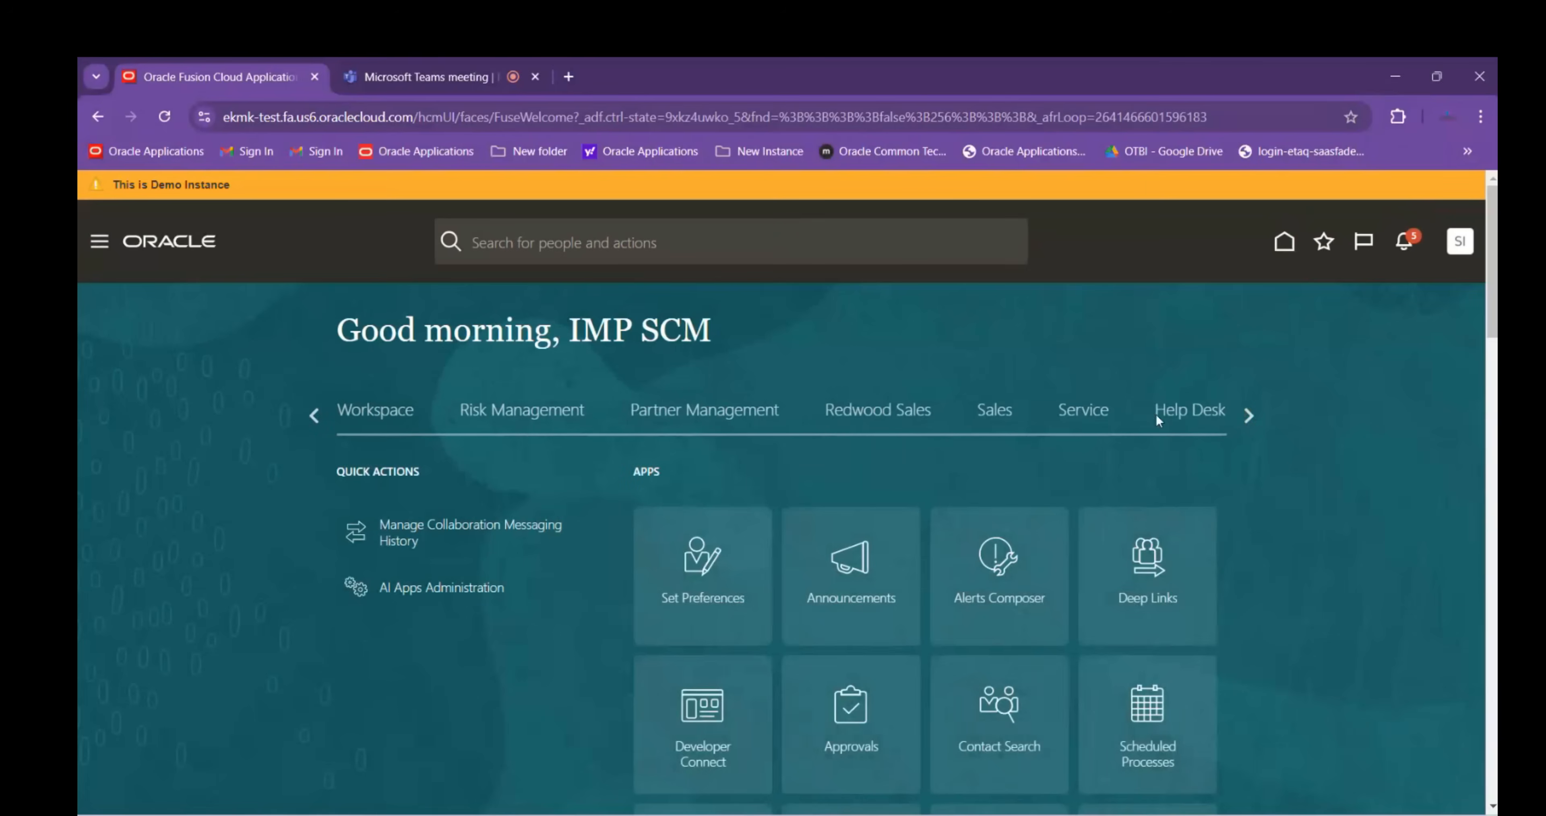
pyautogui.click(1250, 417)
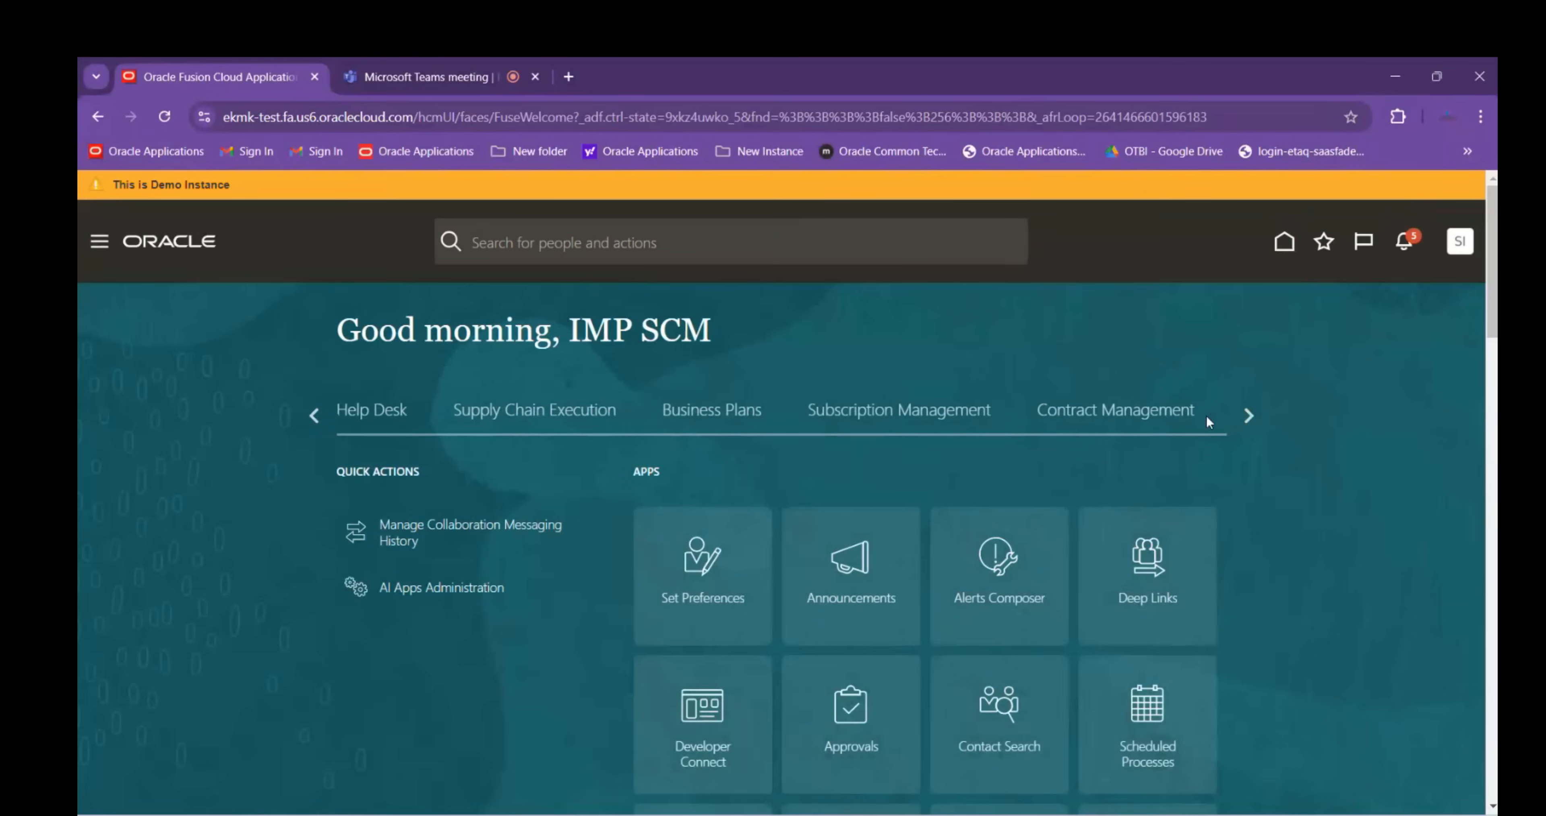
pyautogui.click(1247, 415)
pyautogui.click(1159, 416)
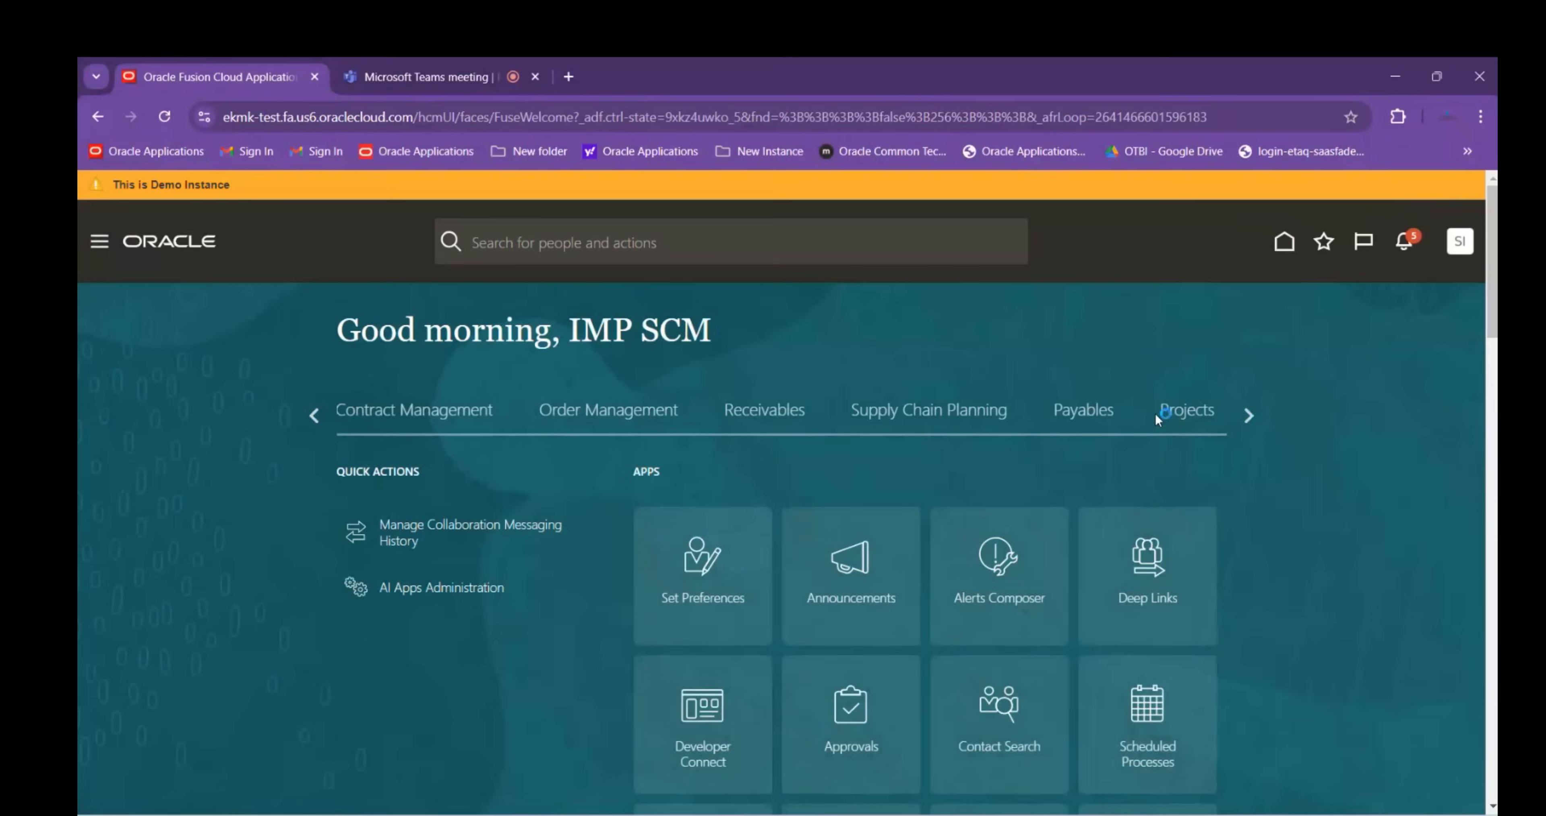
pyautogui.click(610, 417)
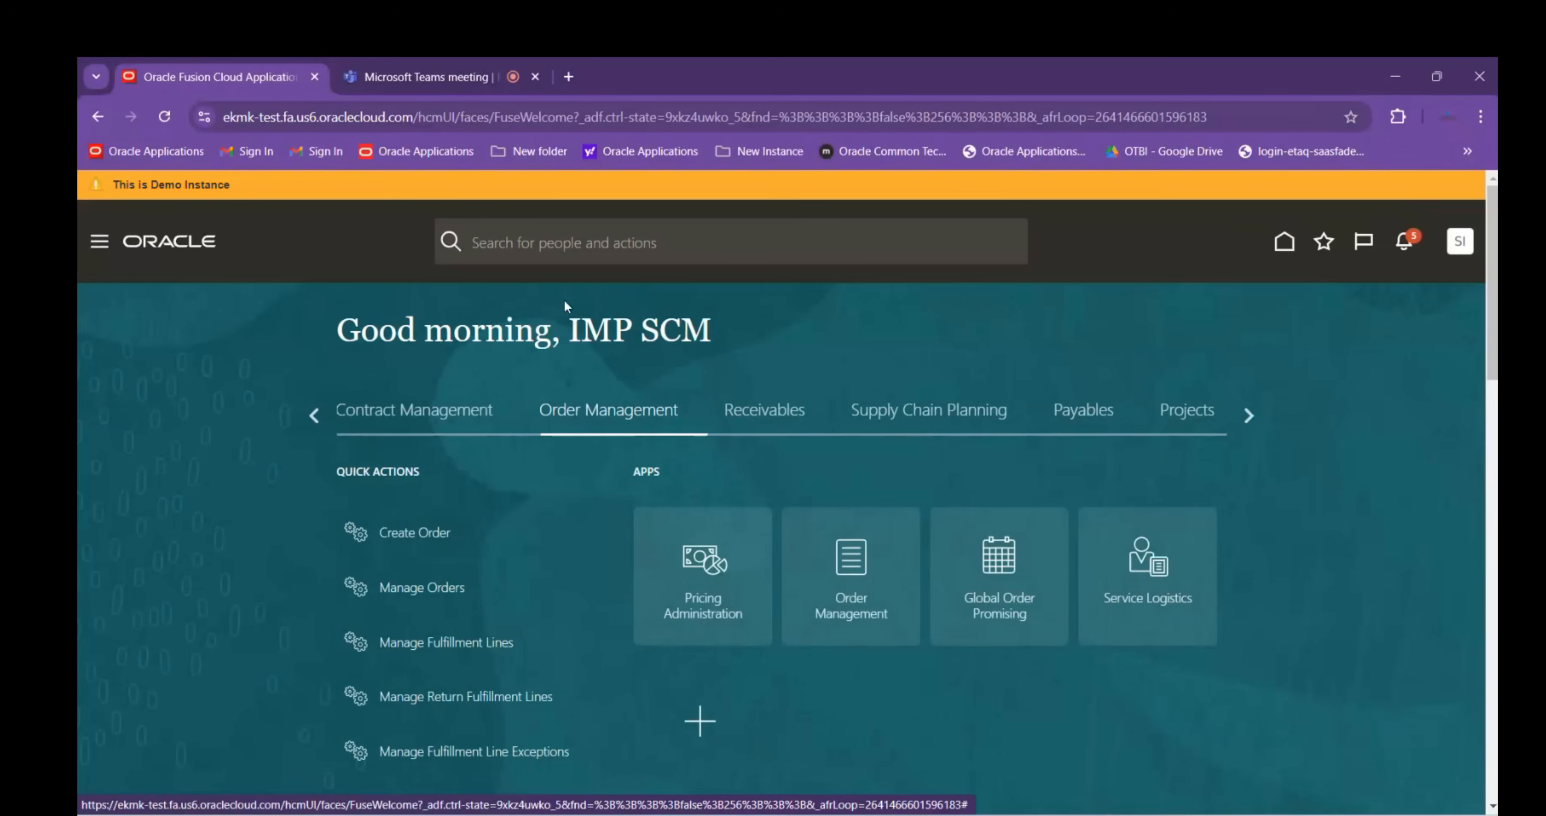
pyautogui.click(439, 77)
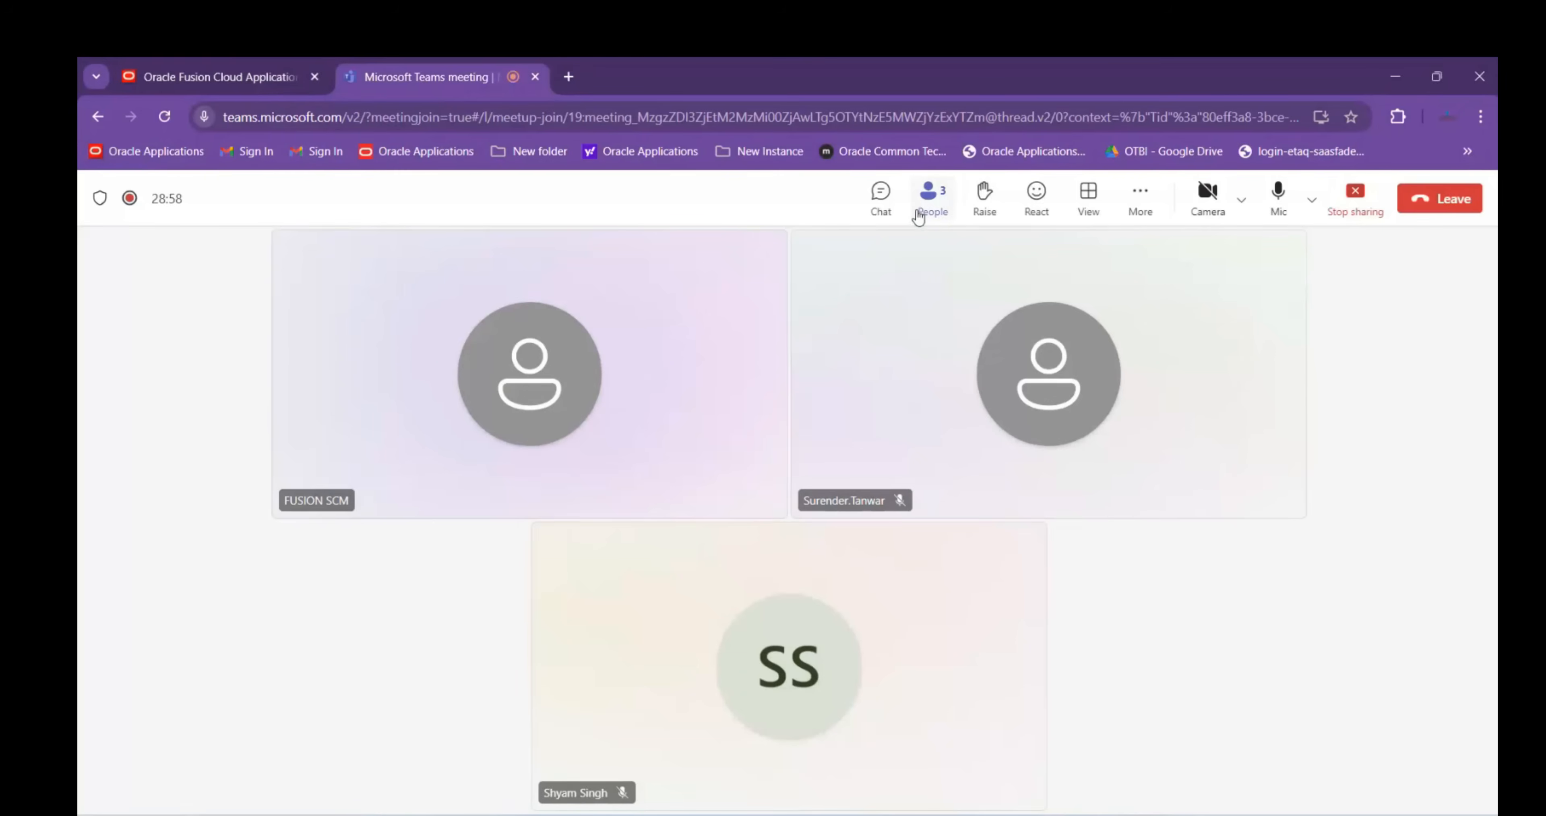
pyautogui.click(925, 206)
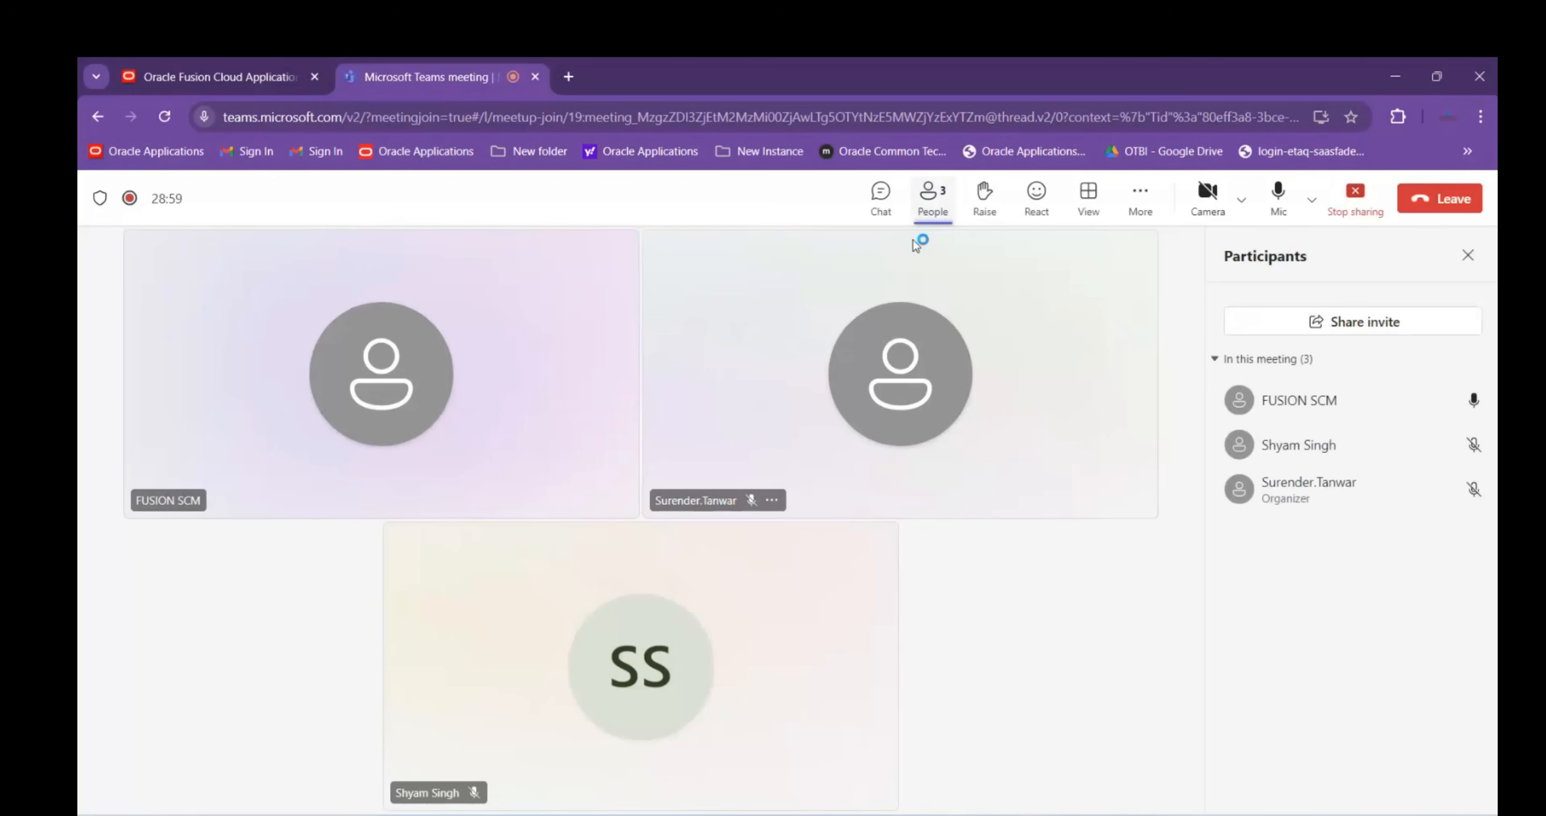
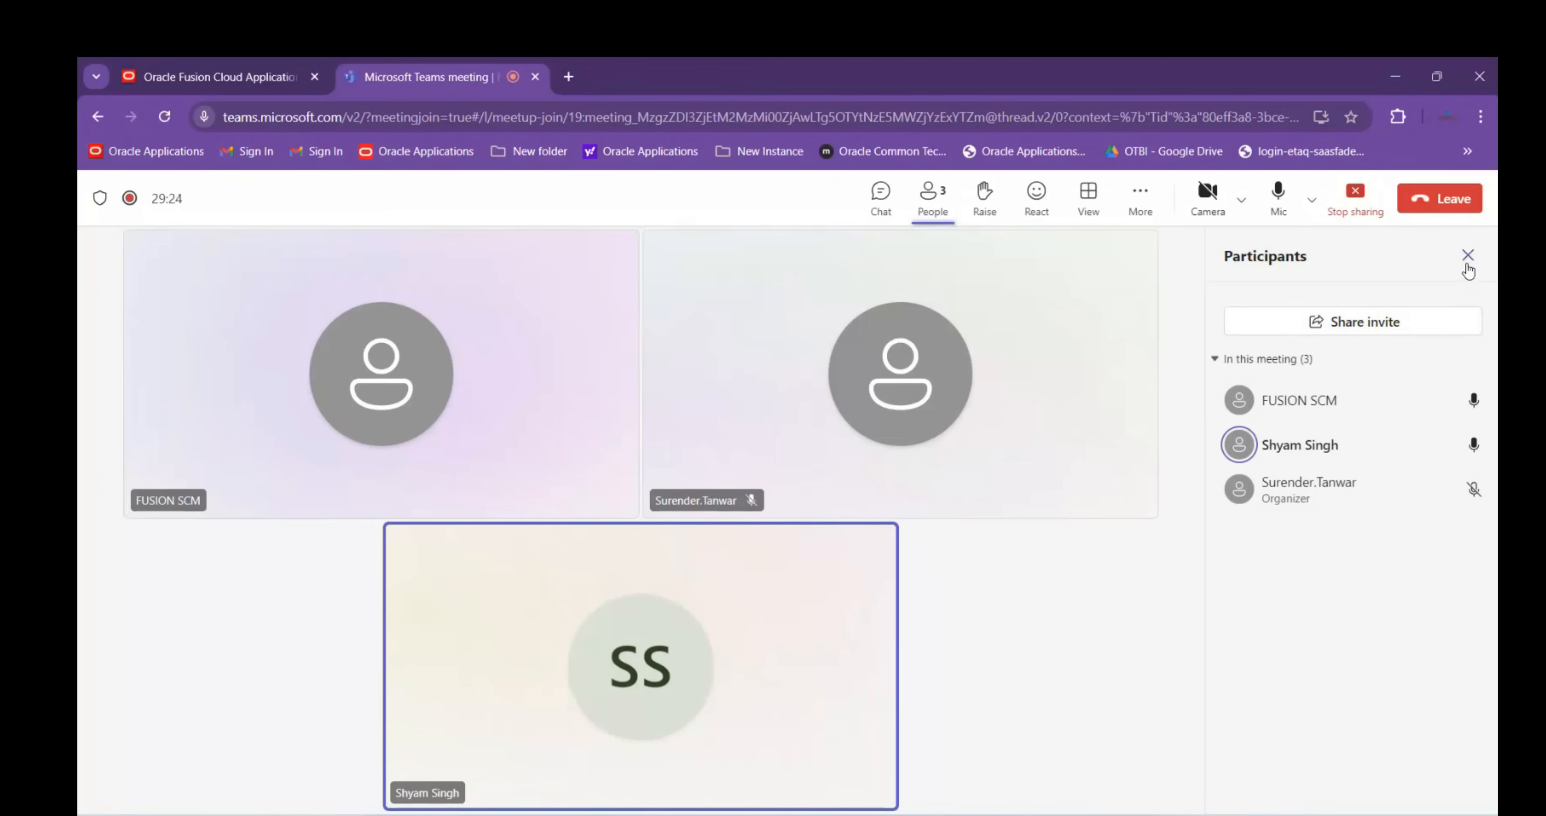
# Close the Teams participants list and return to the Oracle tab showing the ABB LTD ATP rule
pyautogui.click(1468, 256)
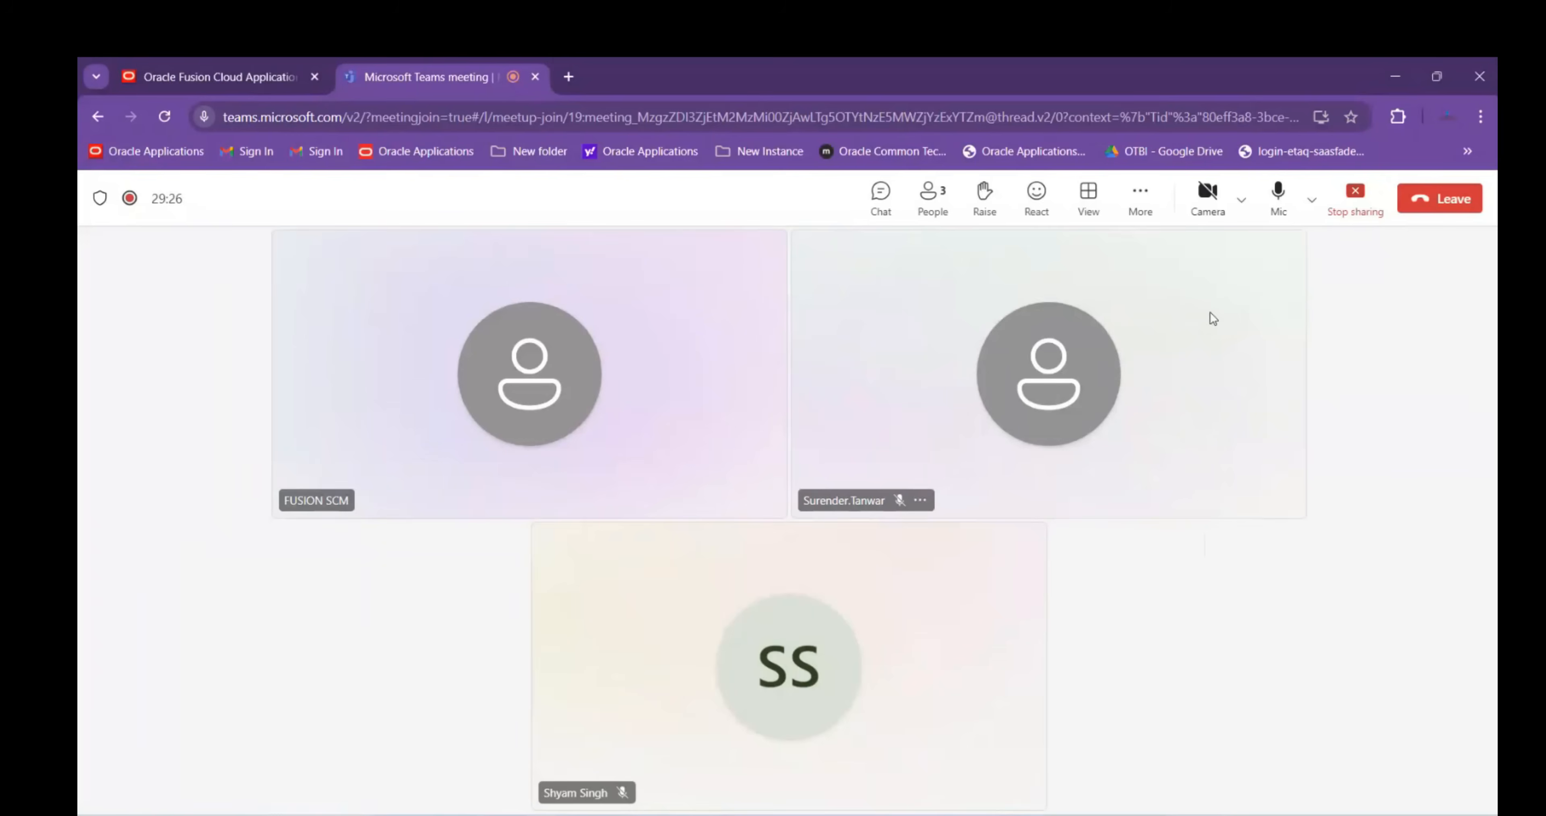
pyautogui.click(932, 198)
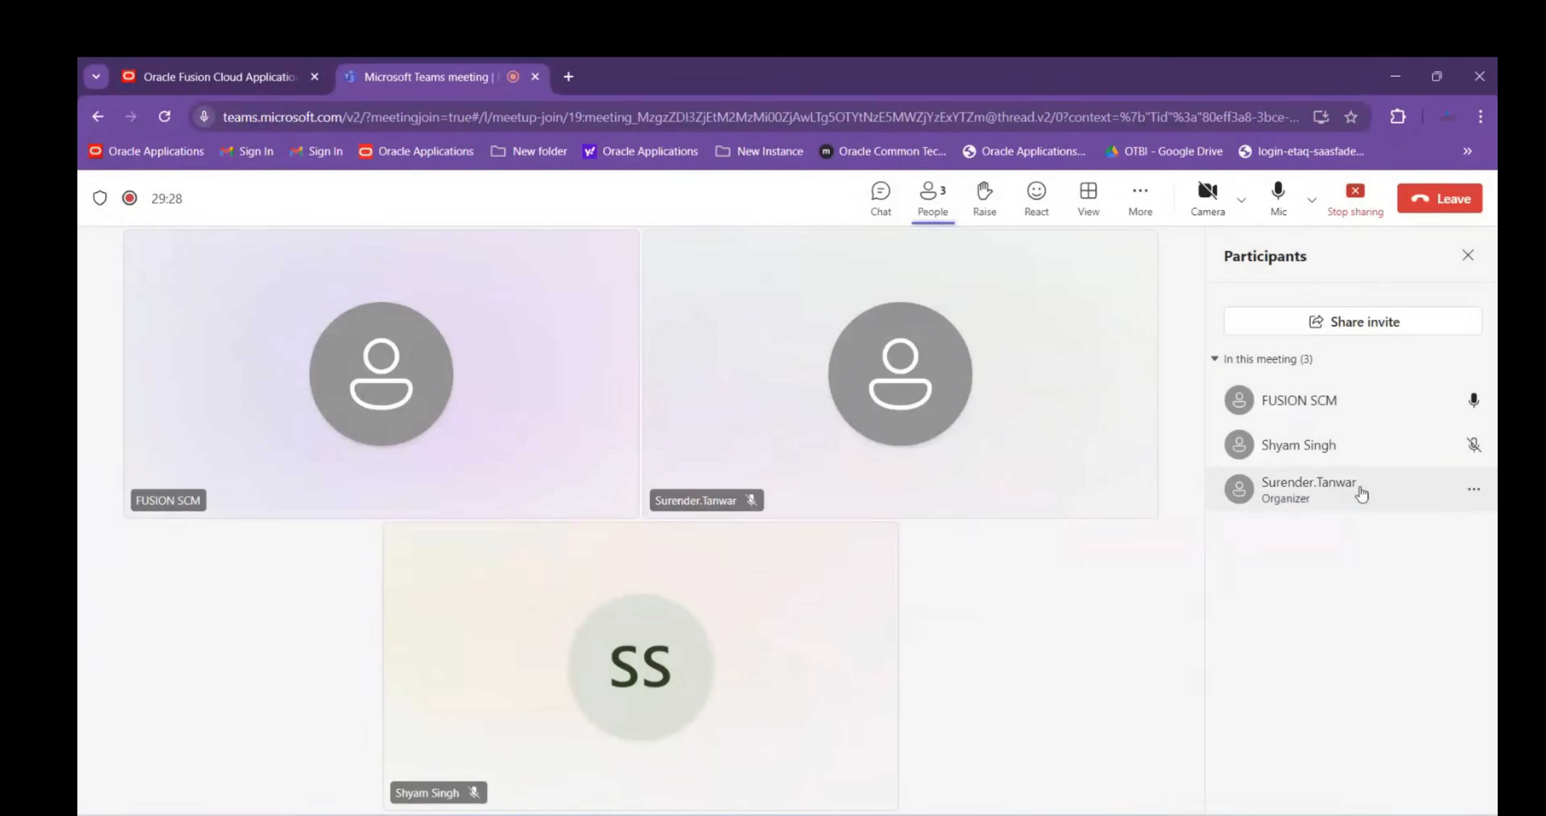
pyautogui.click(1468, 258)
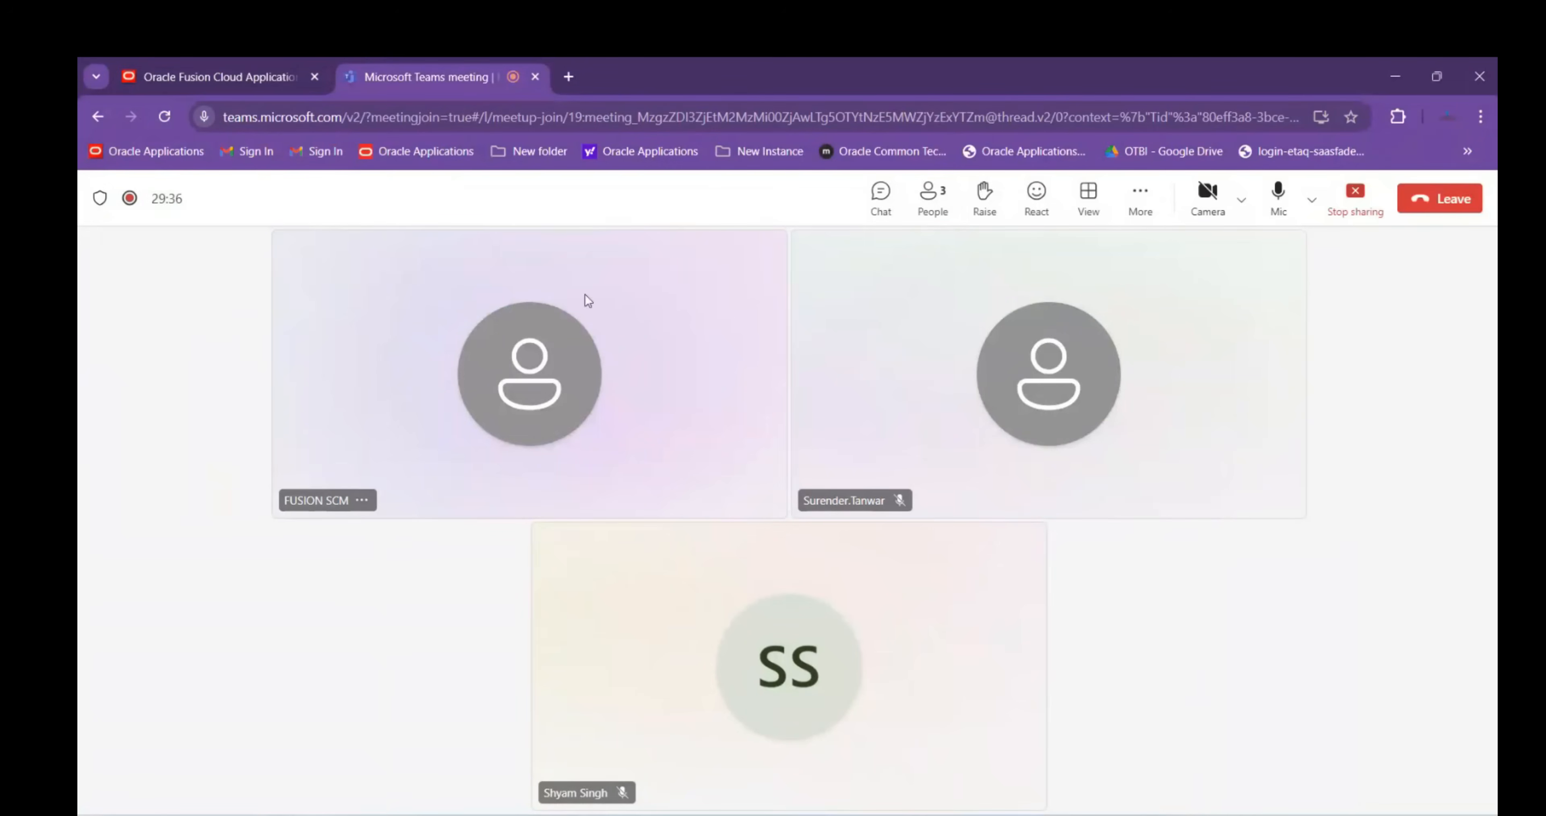
pyautogui.click(194, 79)
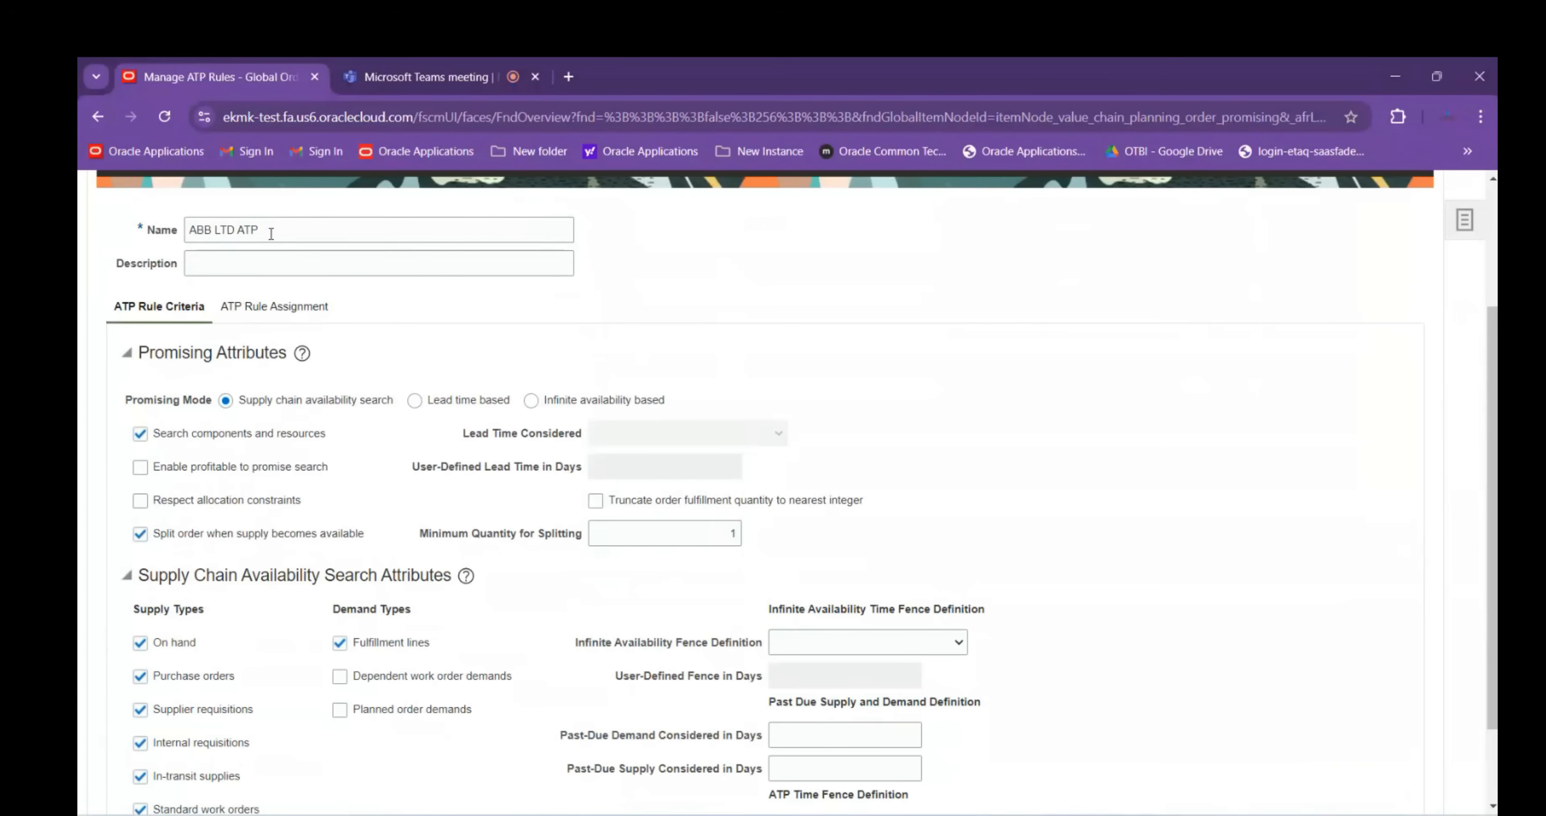
# Copy the rule name ABB LTD ATP into cell C67 of the Session Details workbook
pyautogui.moveTo(271, 233); pyautogui.dragTo(185, 231)
pyautogui.hotkey('ctrl', 'c')
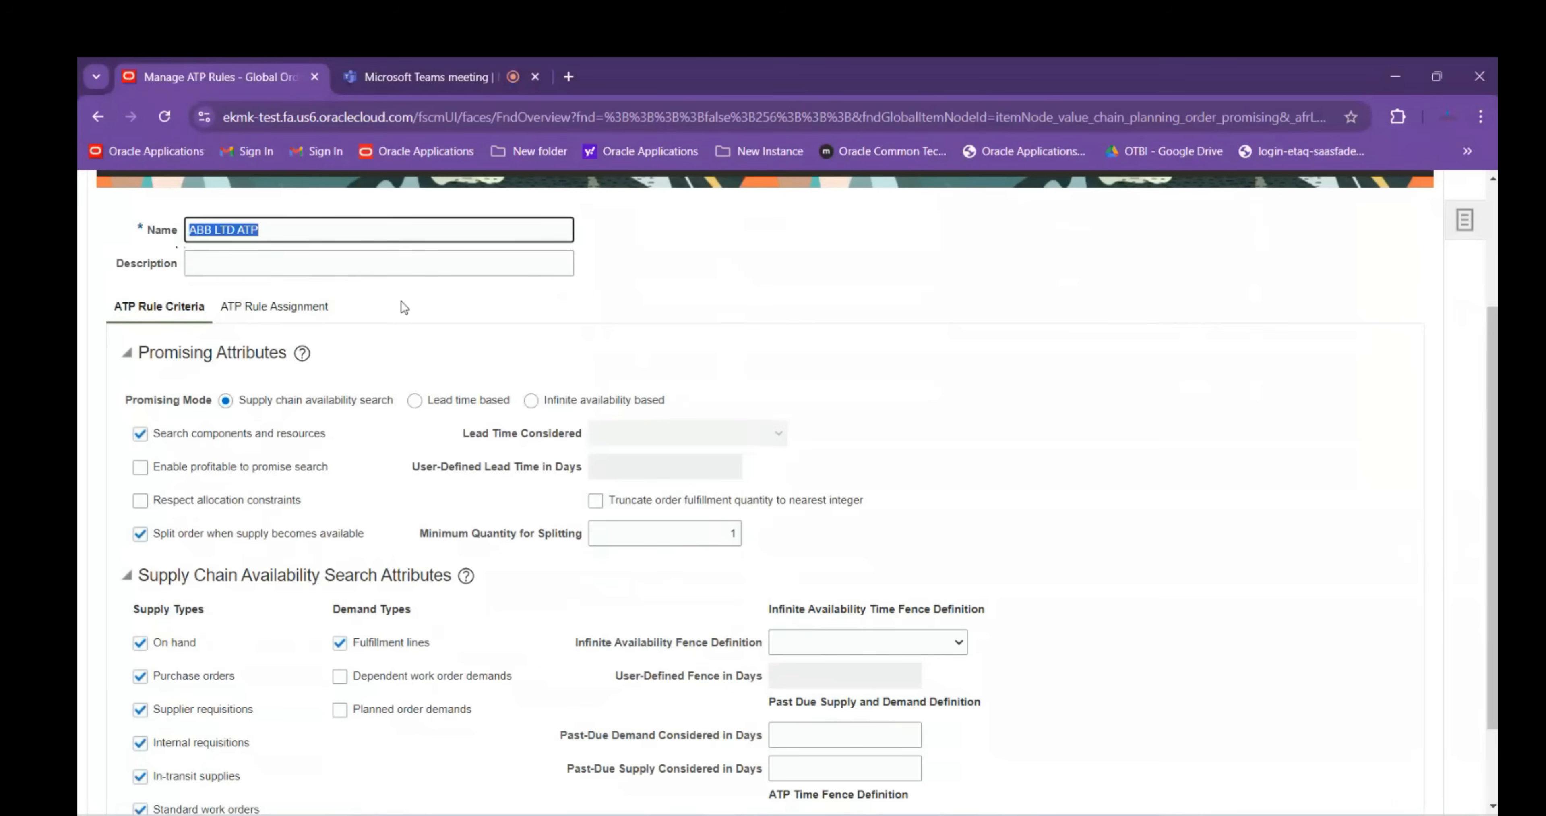
pyautogui.moveTo(1081, 814)
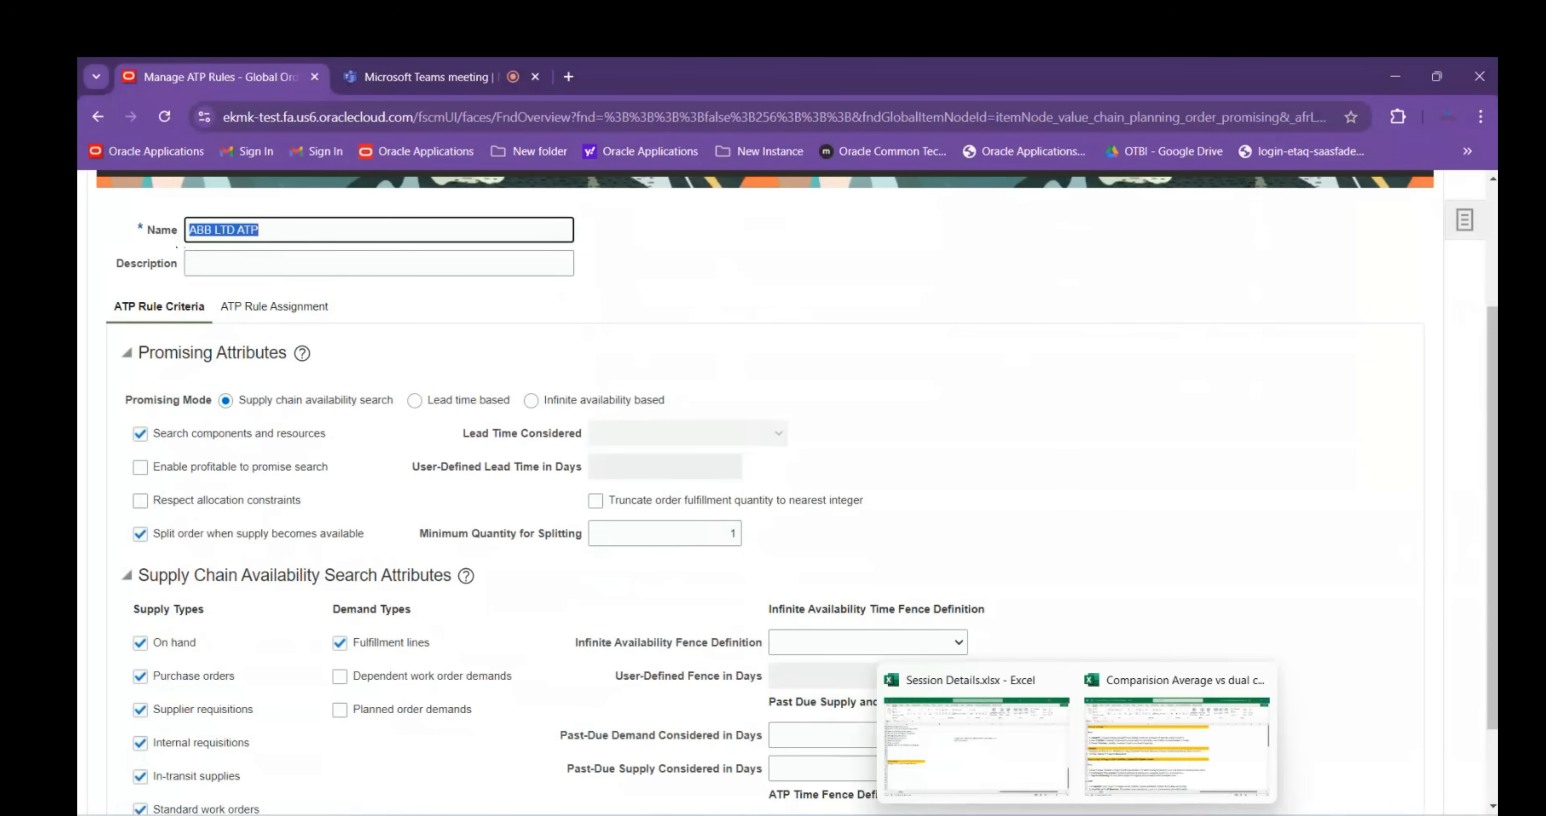
pyautogui.click(977, 744)
pyautogui.scroll(6, 193, 521)
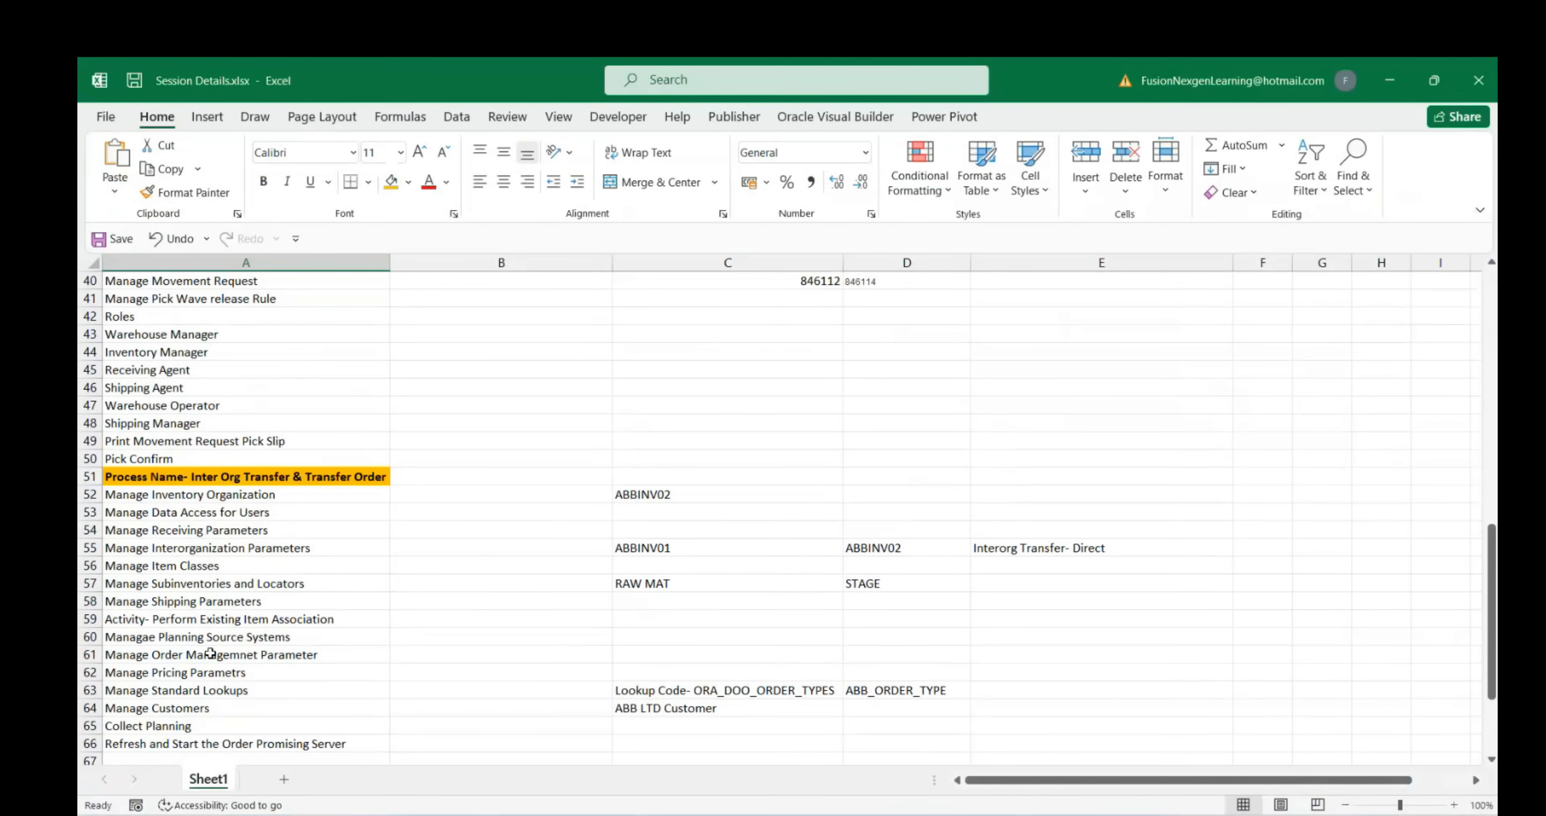
pyautogui.scroll(-3, 212, 658)
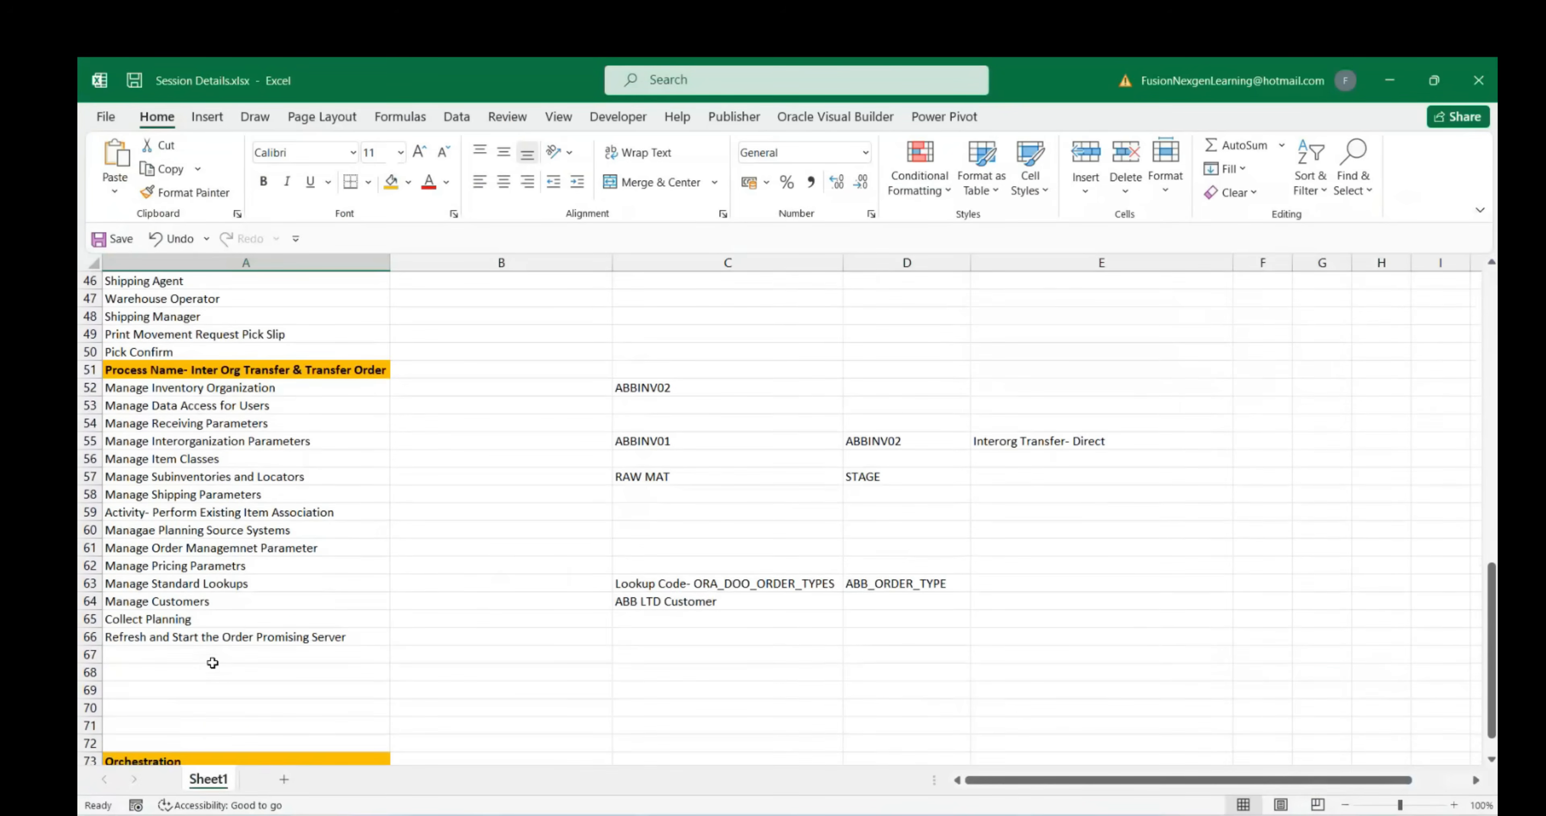
pyautogui.click(214, 600)
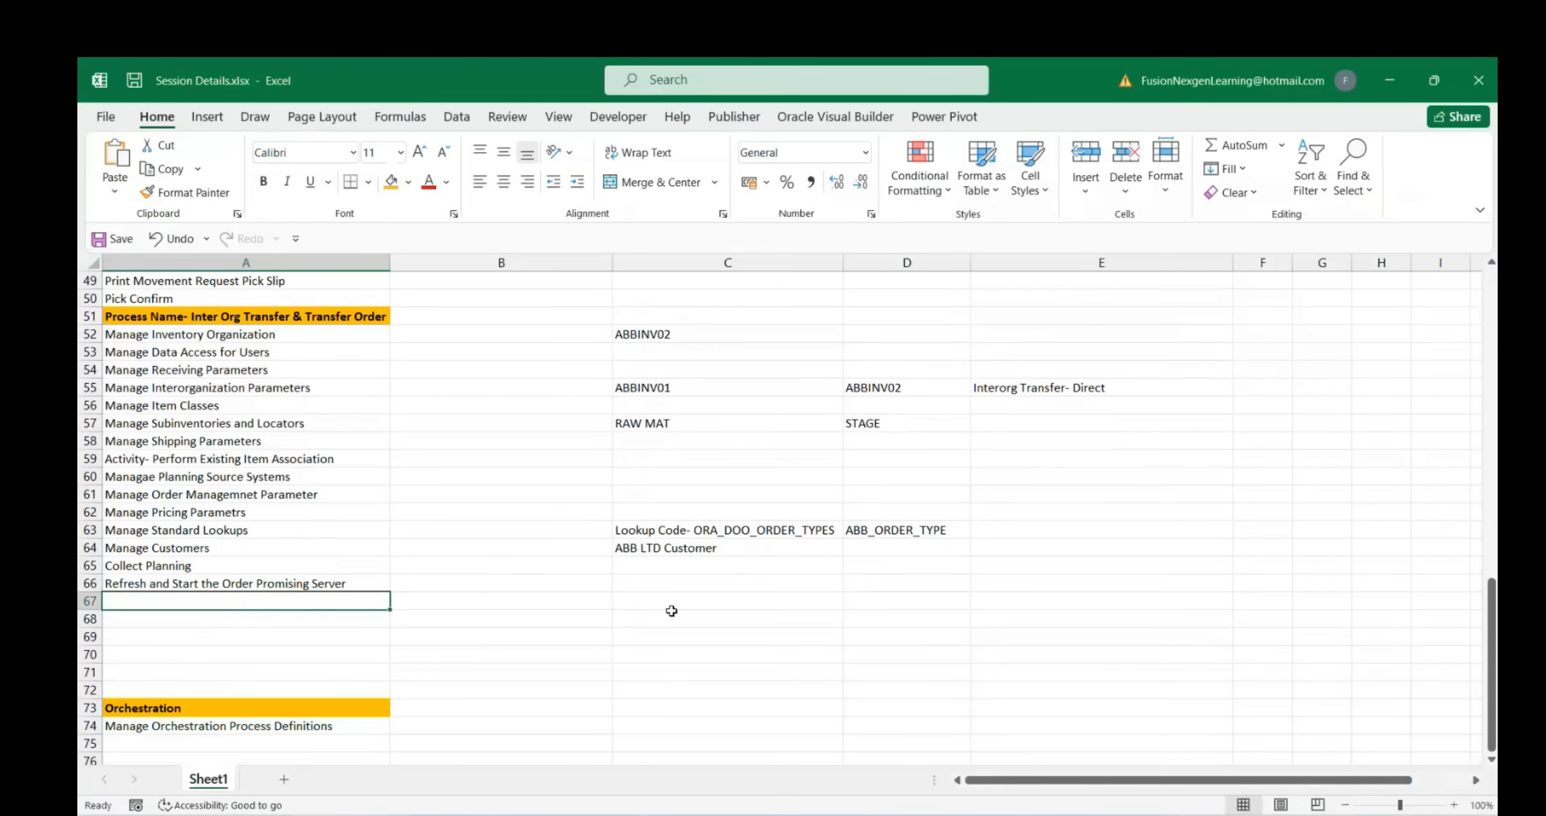
pyautogui.click(683, 602)
pyautogui.hotkey('ctrl', 'v')
# Label cell A67 'Manage ATP Rule' and go back to the Create ATP Rule page
pyautogui.click(257, 602)
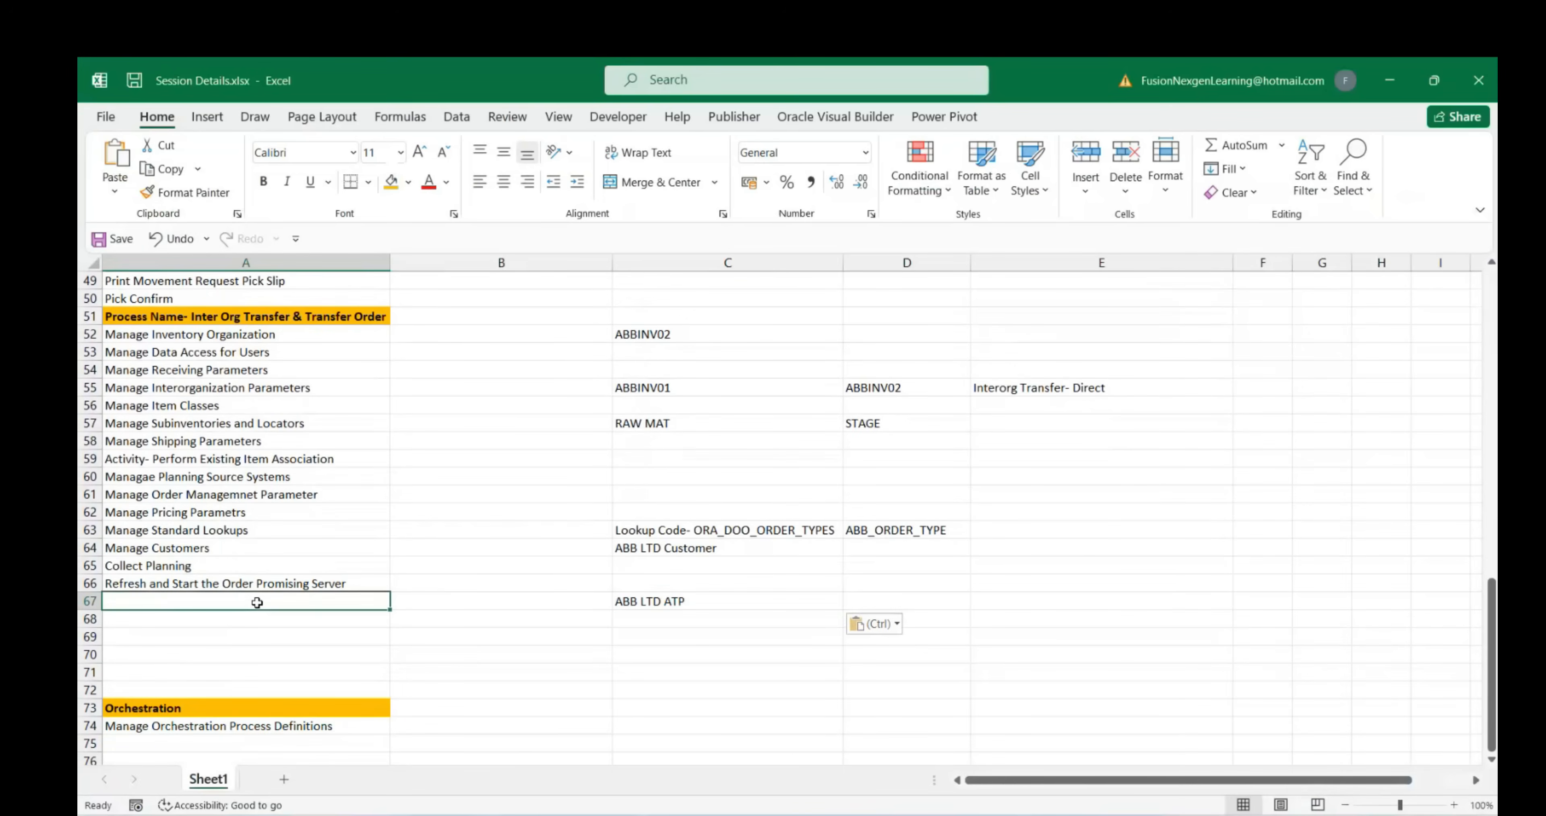
pyautogui.write('Manage')
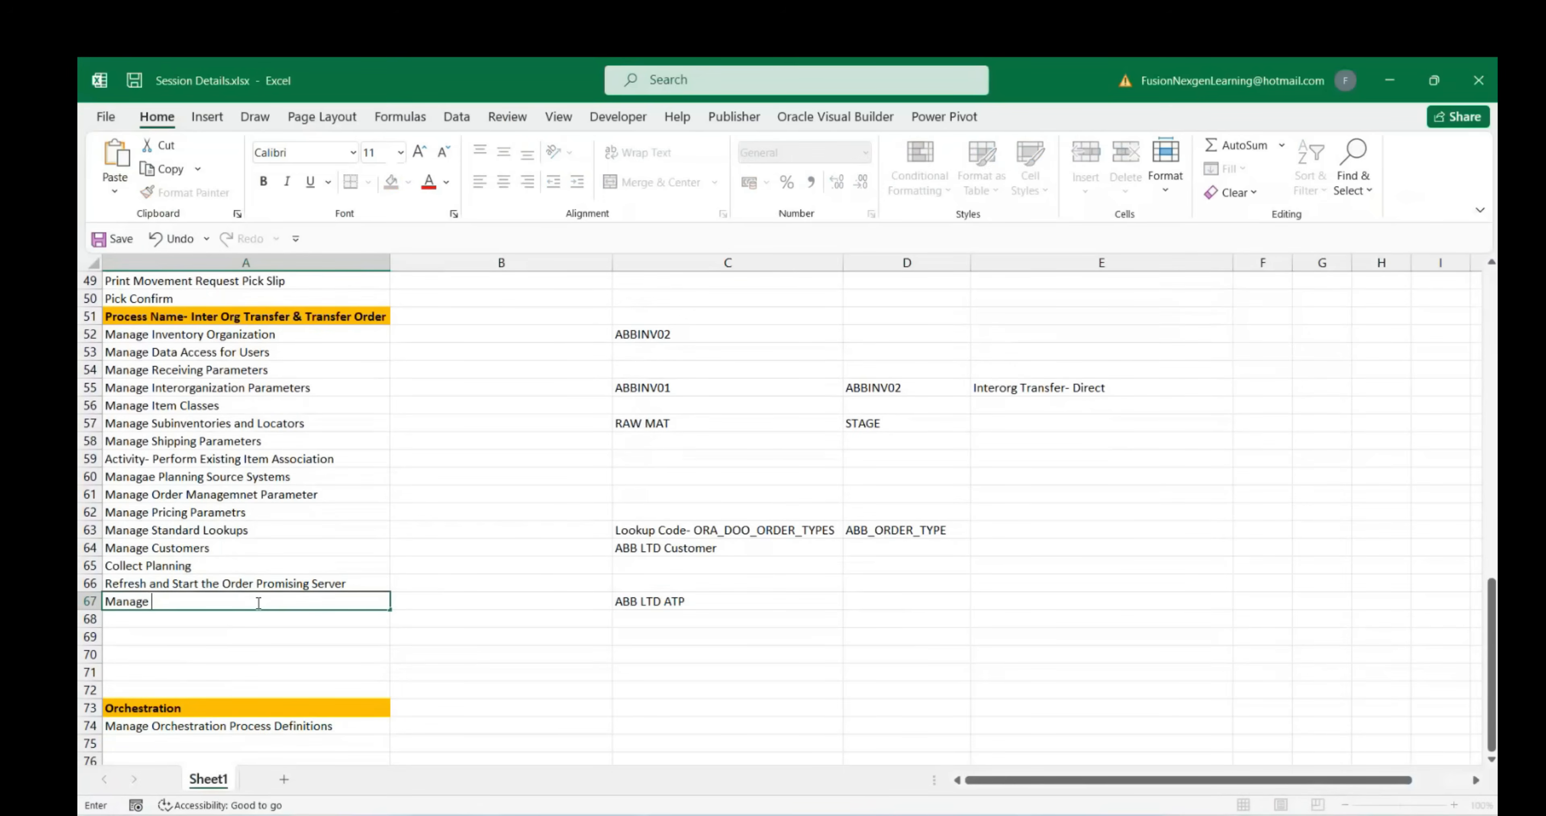
pyautogui.write(' ATP Rule')
pyautogui.moveTo(1120, 813)
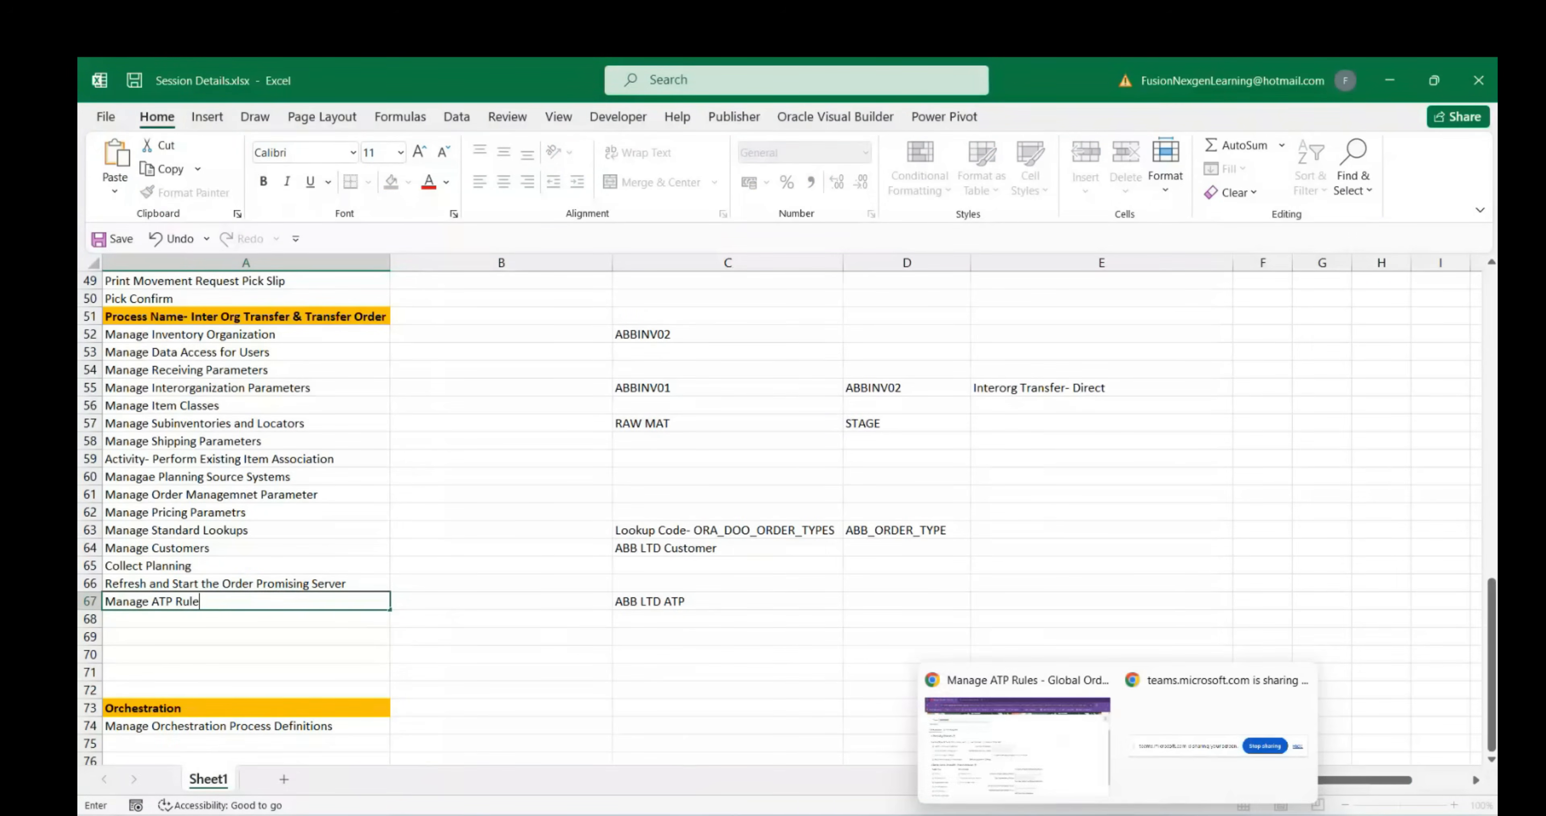
pyautogui.click(1019, 768)
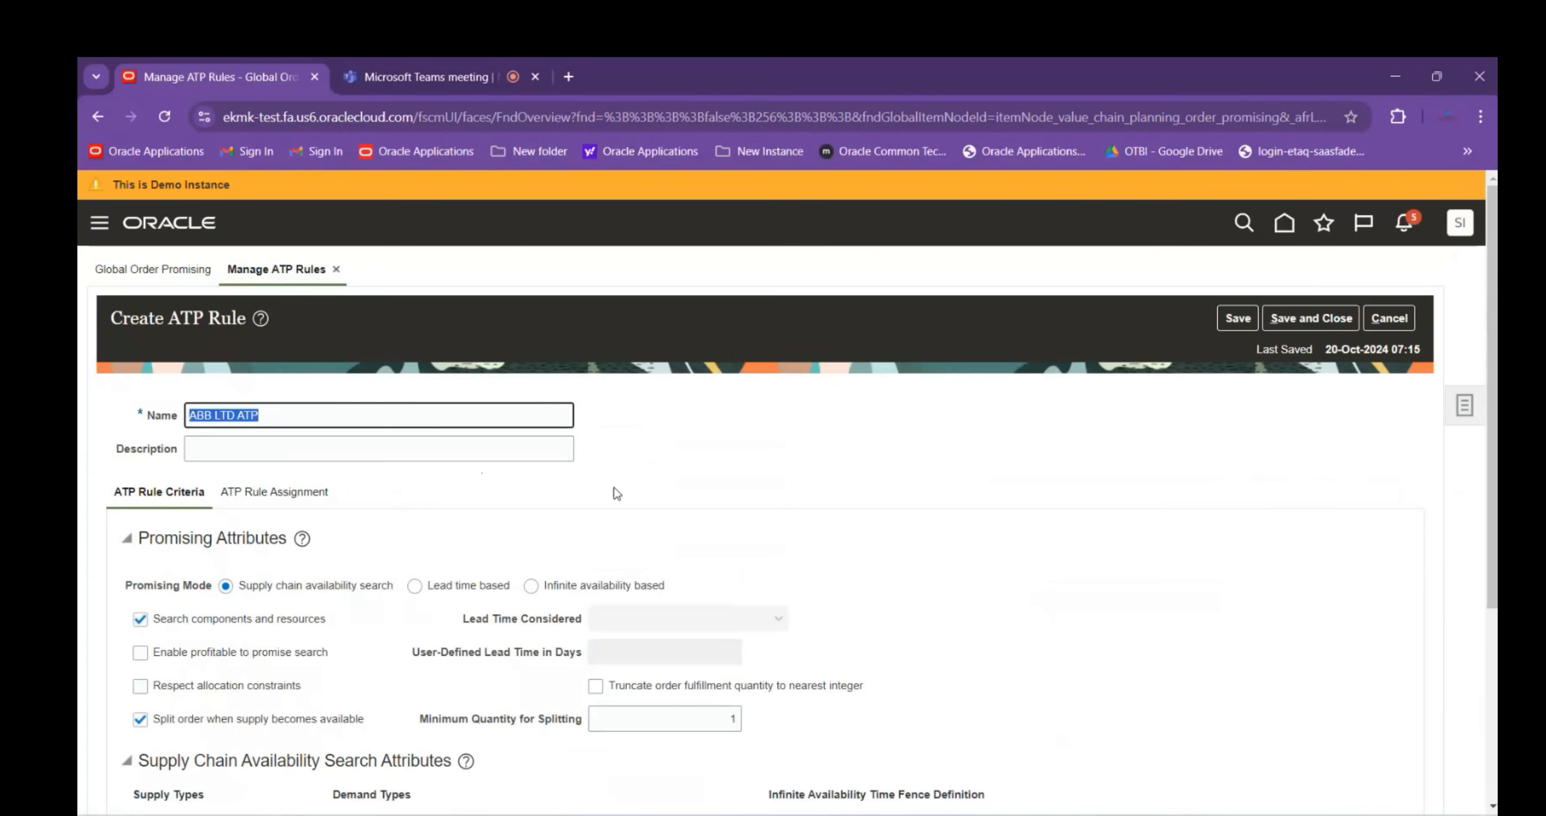
# Add an Organization-based assignment row, clear its ABB organization, then cancel the ABB LTD ATP draft
pyautogui.click(273, 493)
pyautogui.click(316, 566)
pyautogui.click(211, 652)
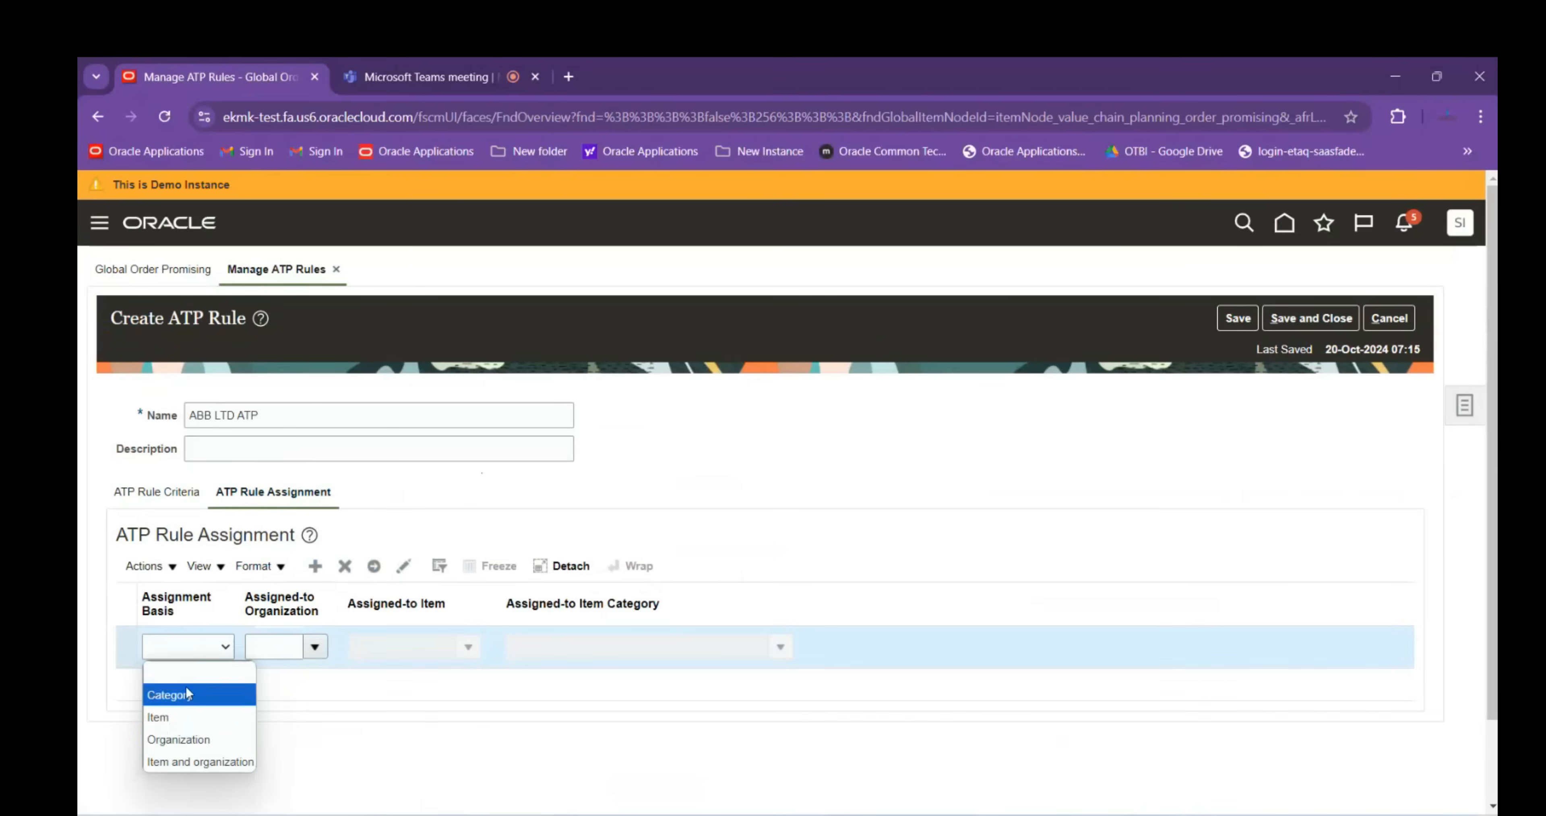
pyautogui.click(180, 735)
pyautogui.click(275, 652)
pyautogui.write('ABBDI')
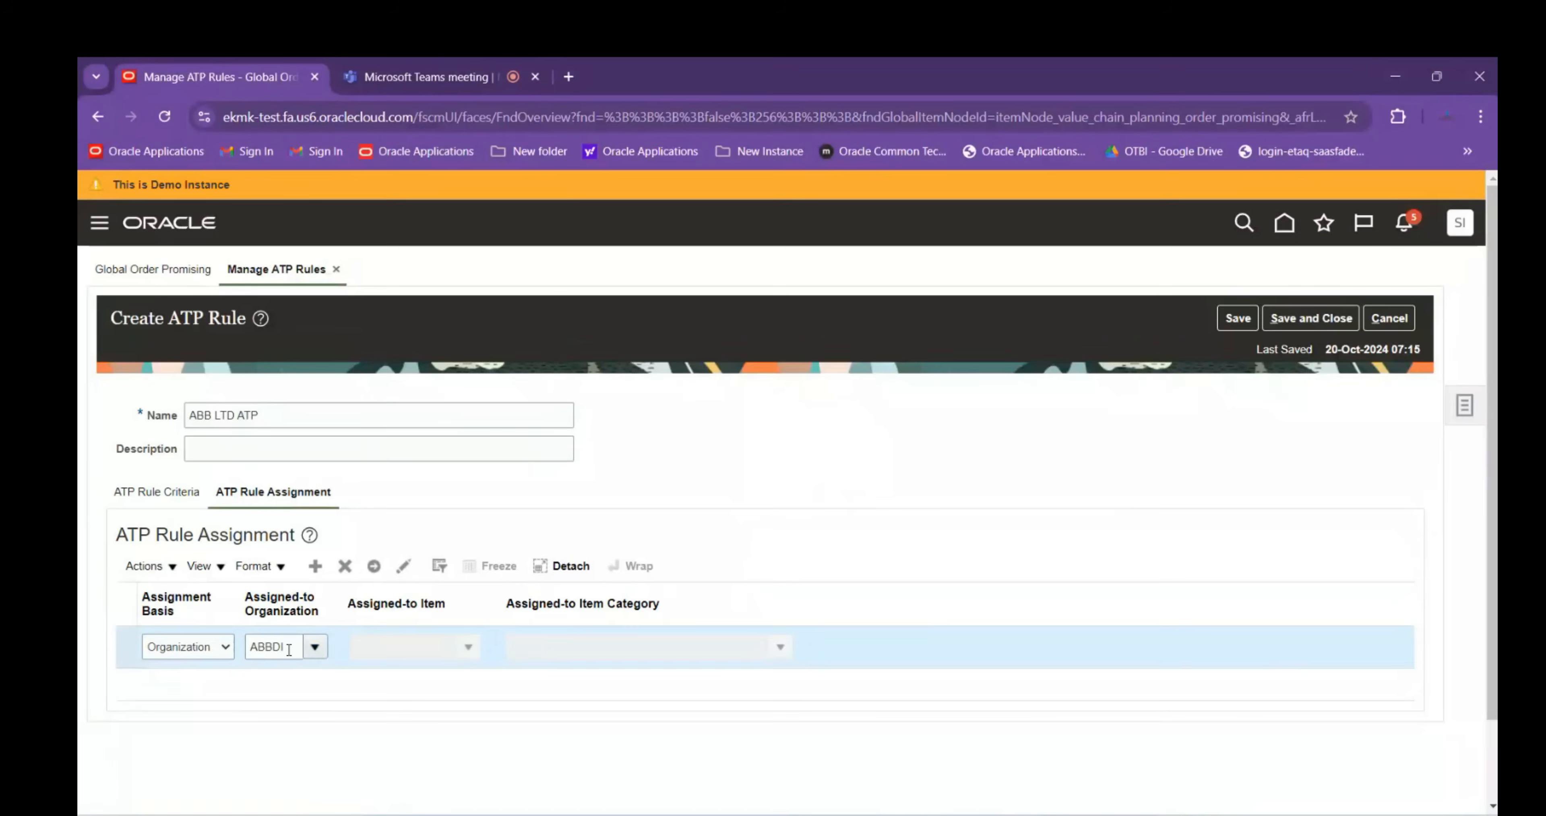
pyautogui.moveTo(289, 650); pyautogui.dragTo(186, 653)
pyautogui.press('BackSpace')
pyautogui.click(1389, 318)
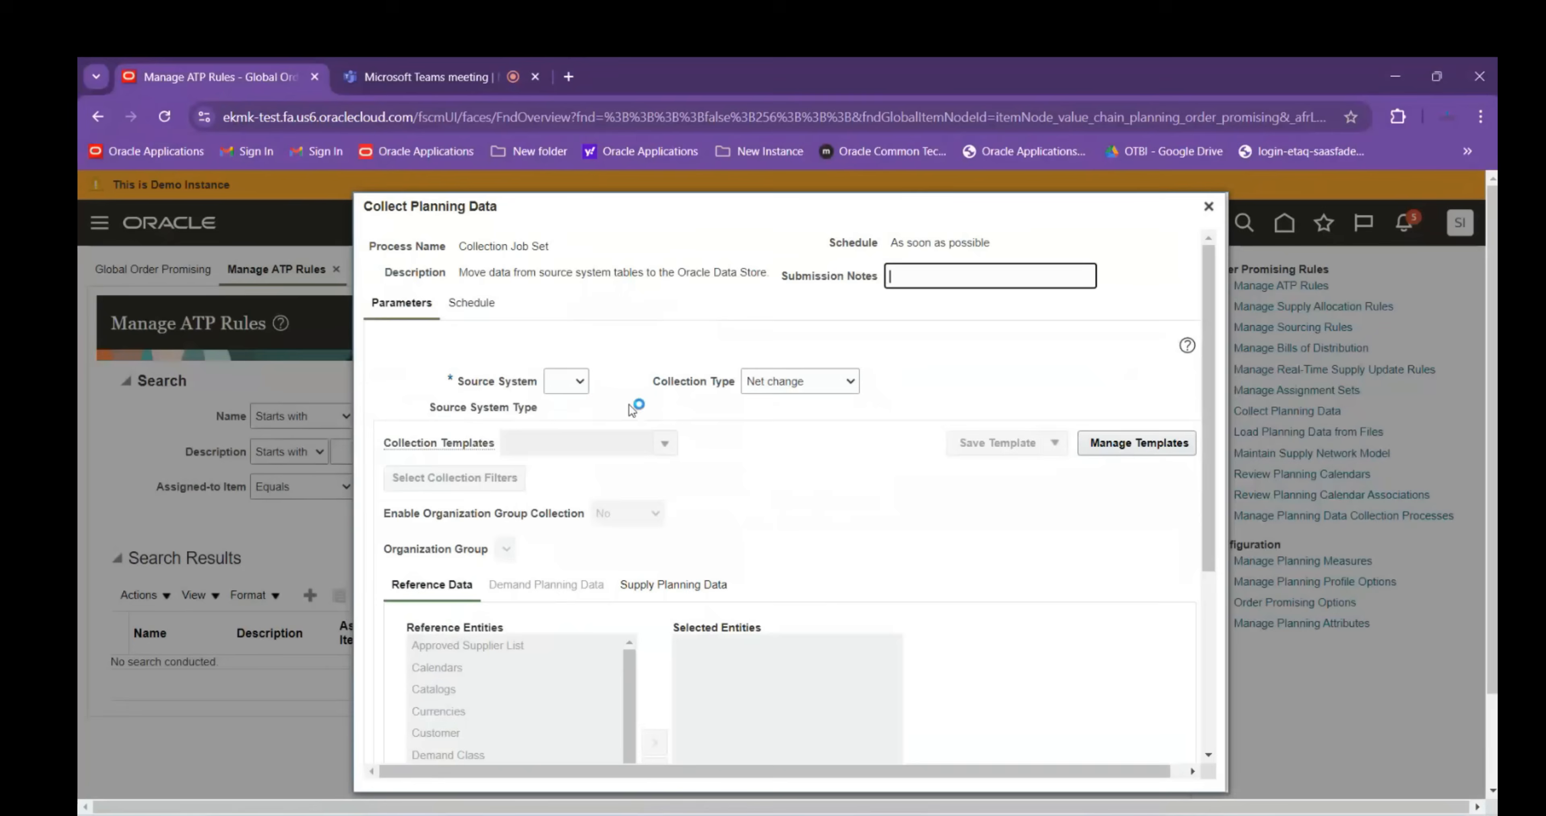
# Select OPS as the source system for the planning data collection
pyautogui.click(572, 384)
pyautogui.click(560, 428)
pyautogui.scroll(-3, 740, 390)
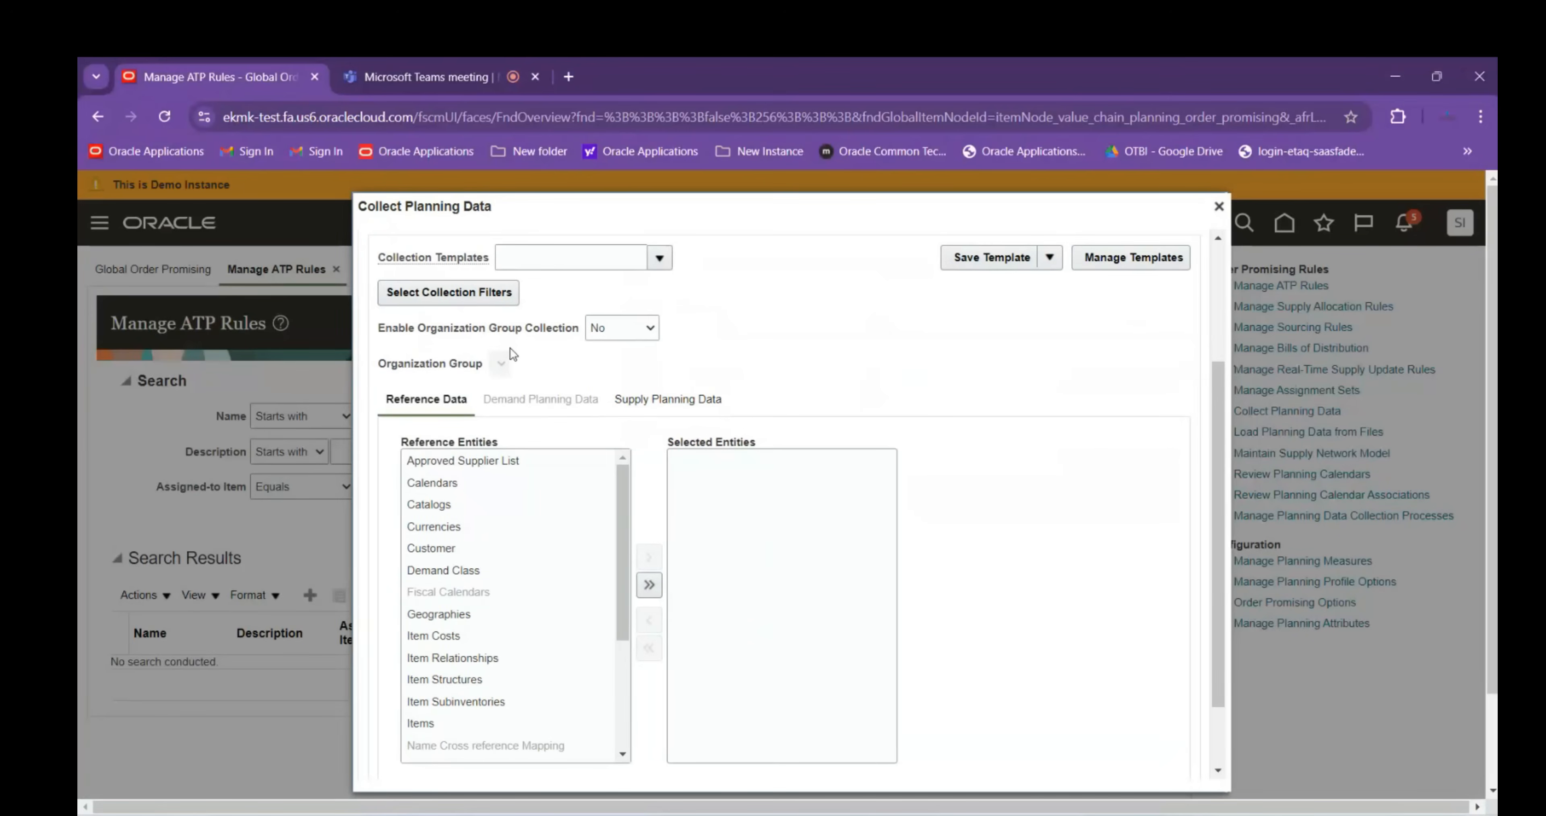
# Limit item organizations to ABBINV02, ABBINV01, ABB MASTER ORG and ABBIM
pyautogui.click(507, 296)
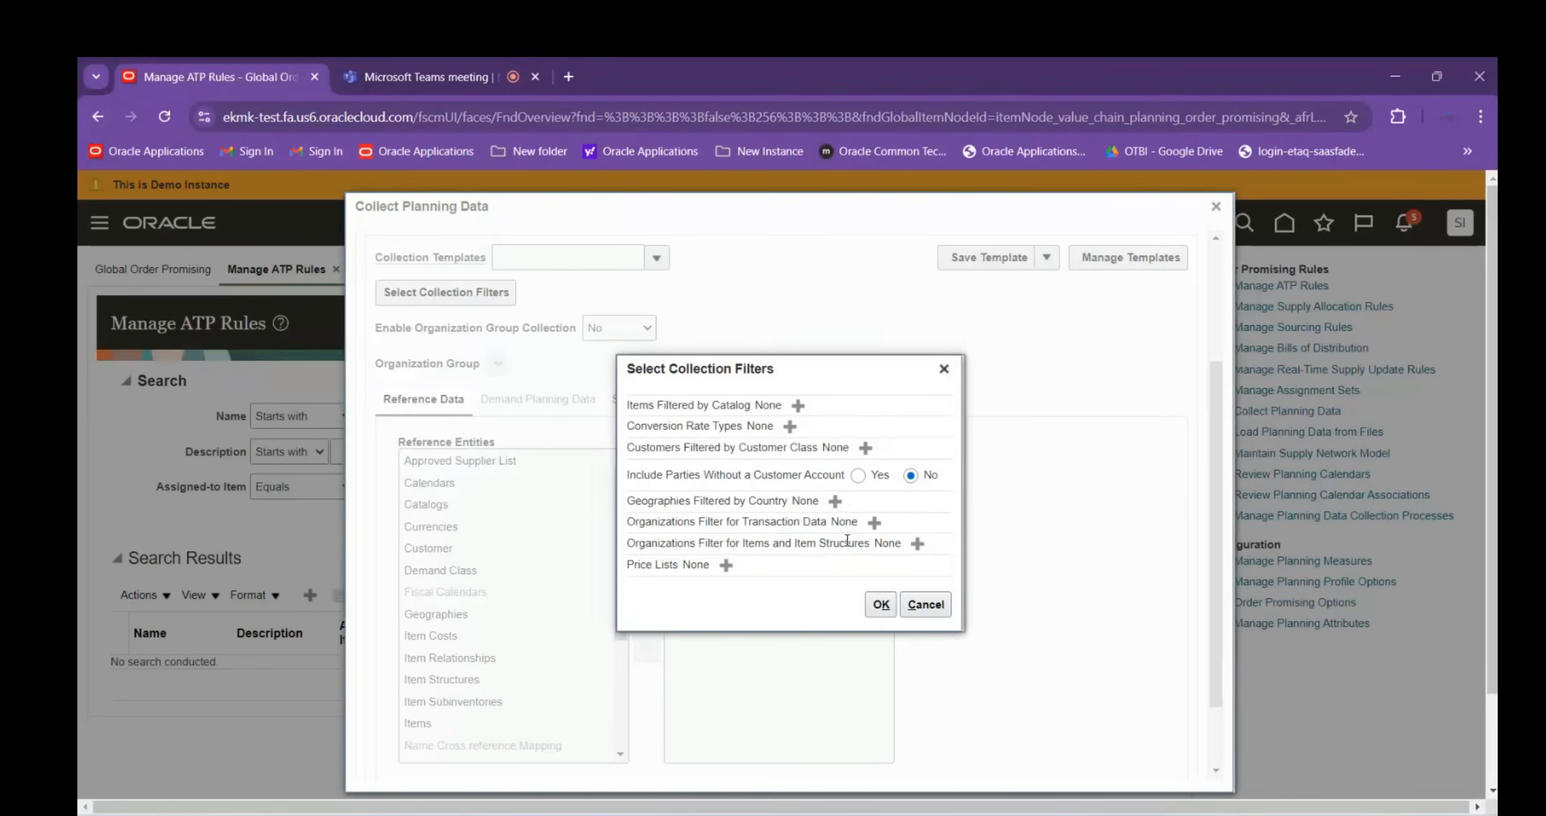
pyautogui.click(917, 544)
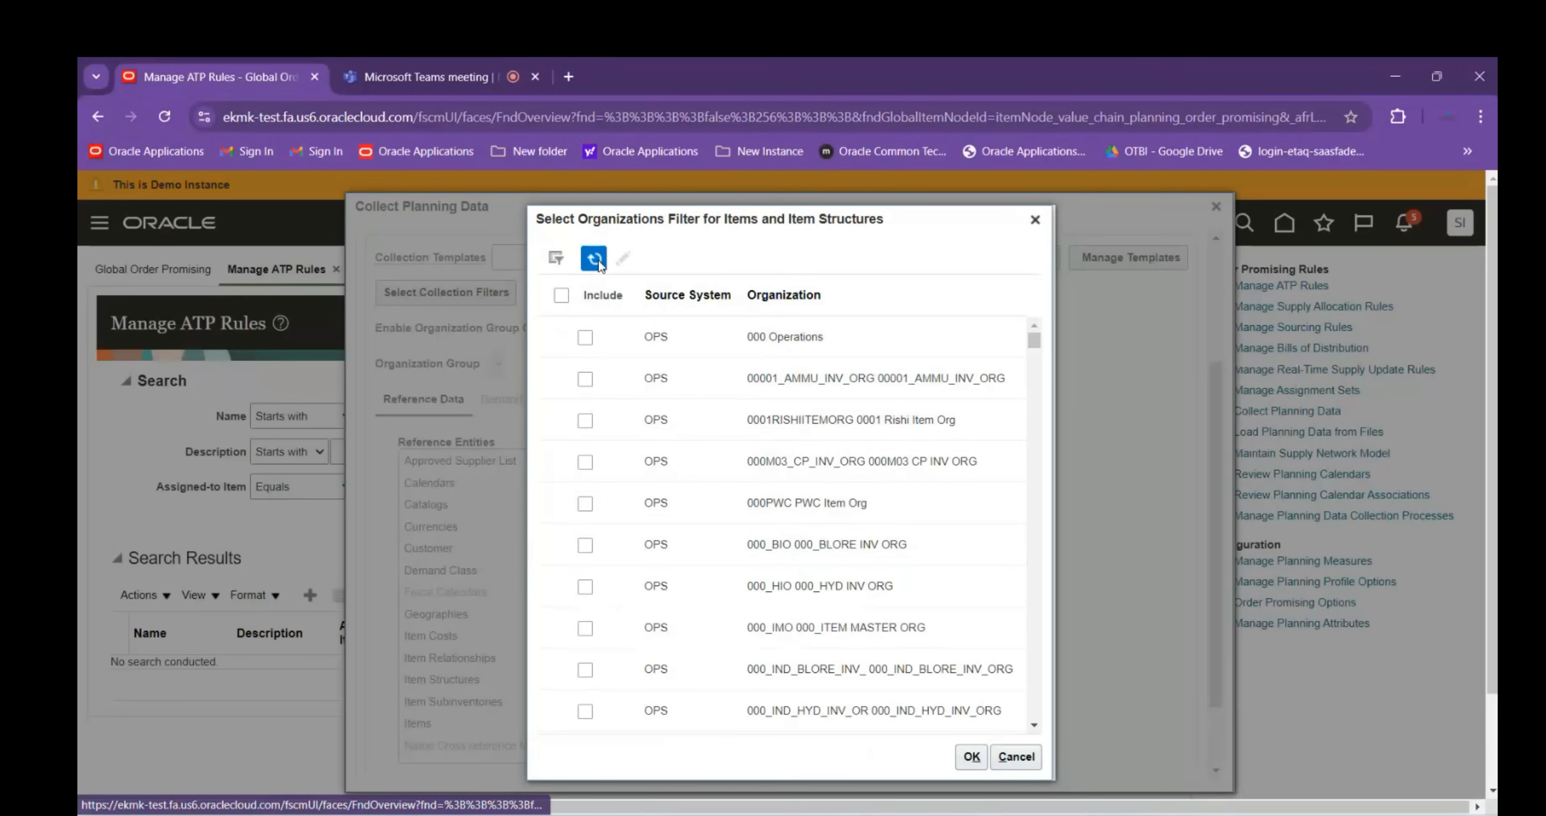
pyautogui.click(556, 258)
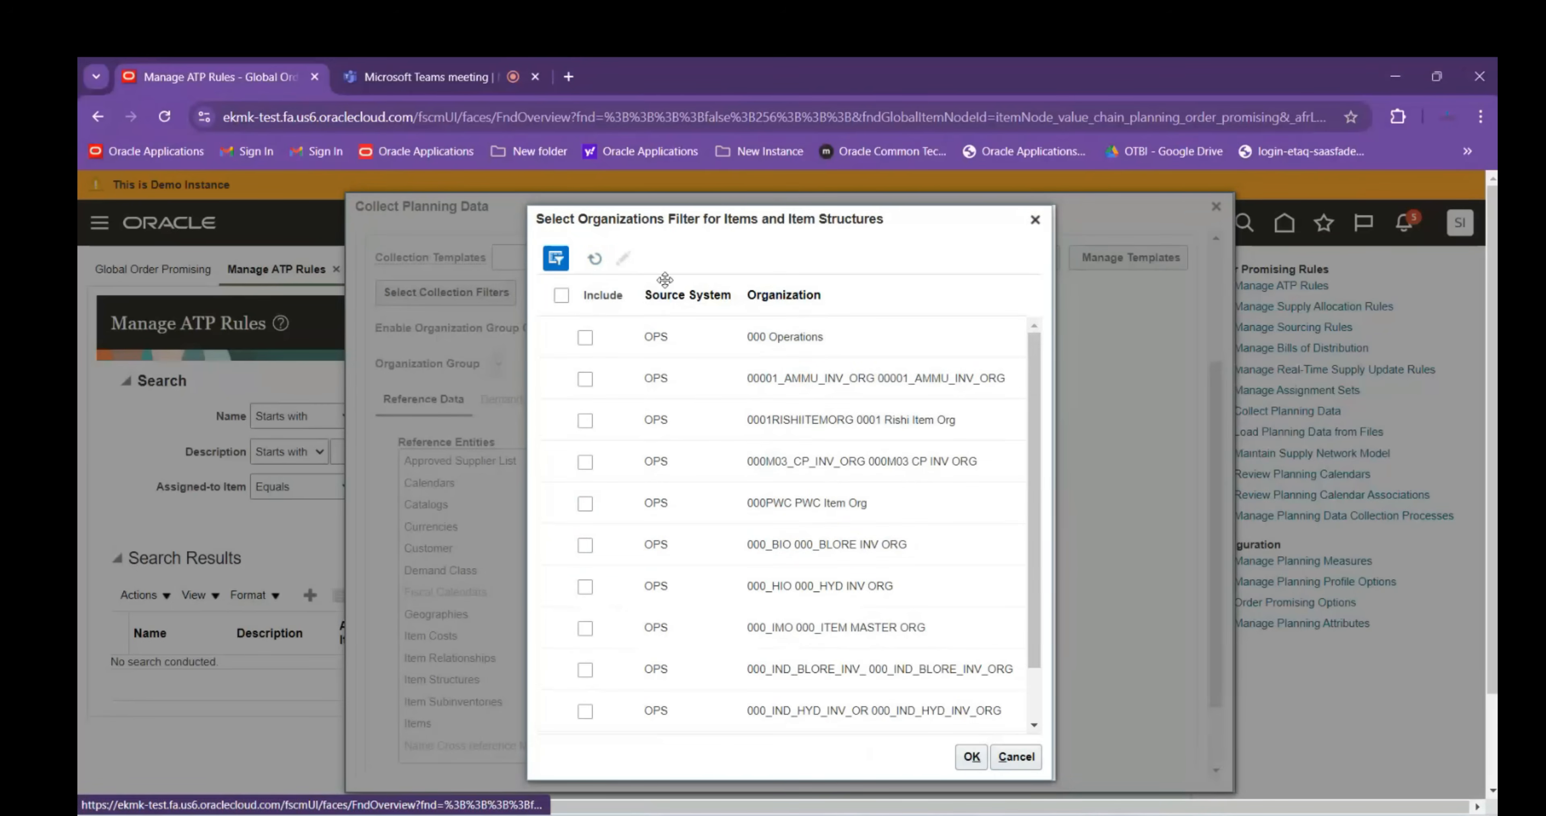
pyautogui.click(821, 272)
pyautogui.write('A')
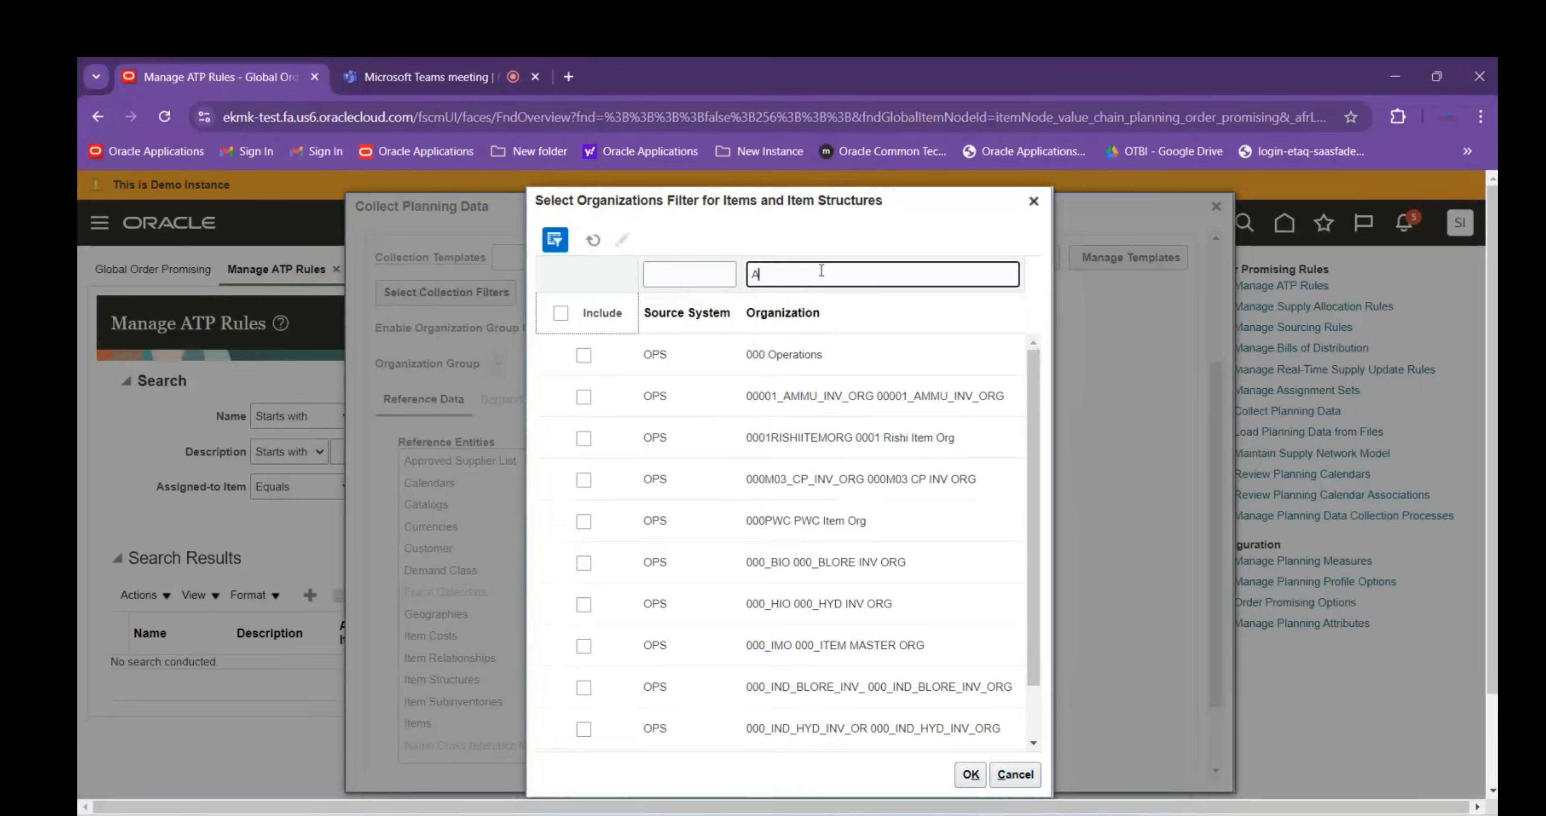
pyautogui.write('BB')
pyautogui.press('Return')
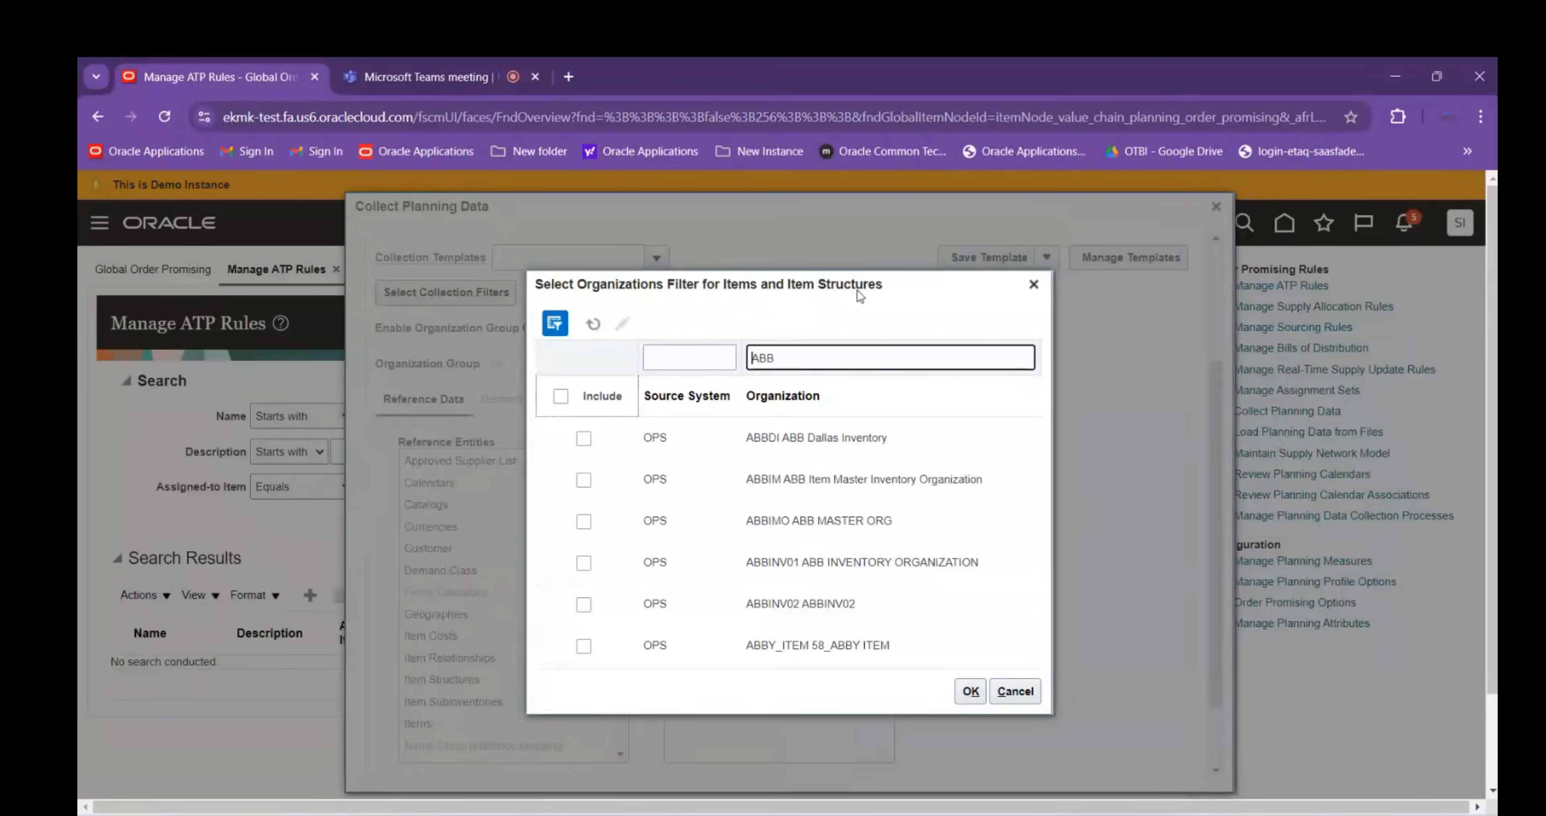
pyautogui.click(583, 604)
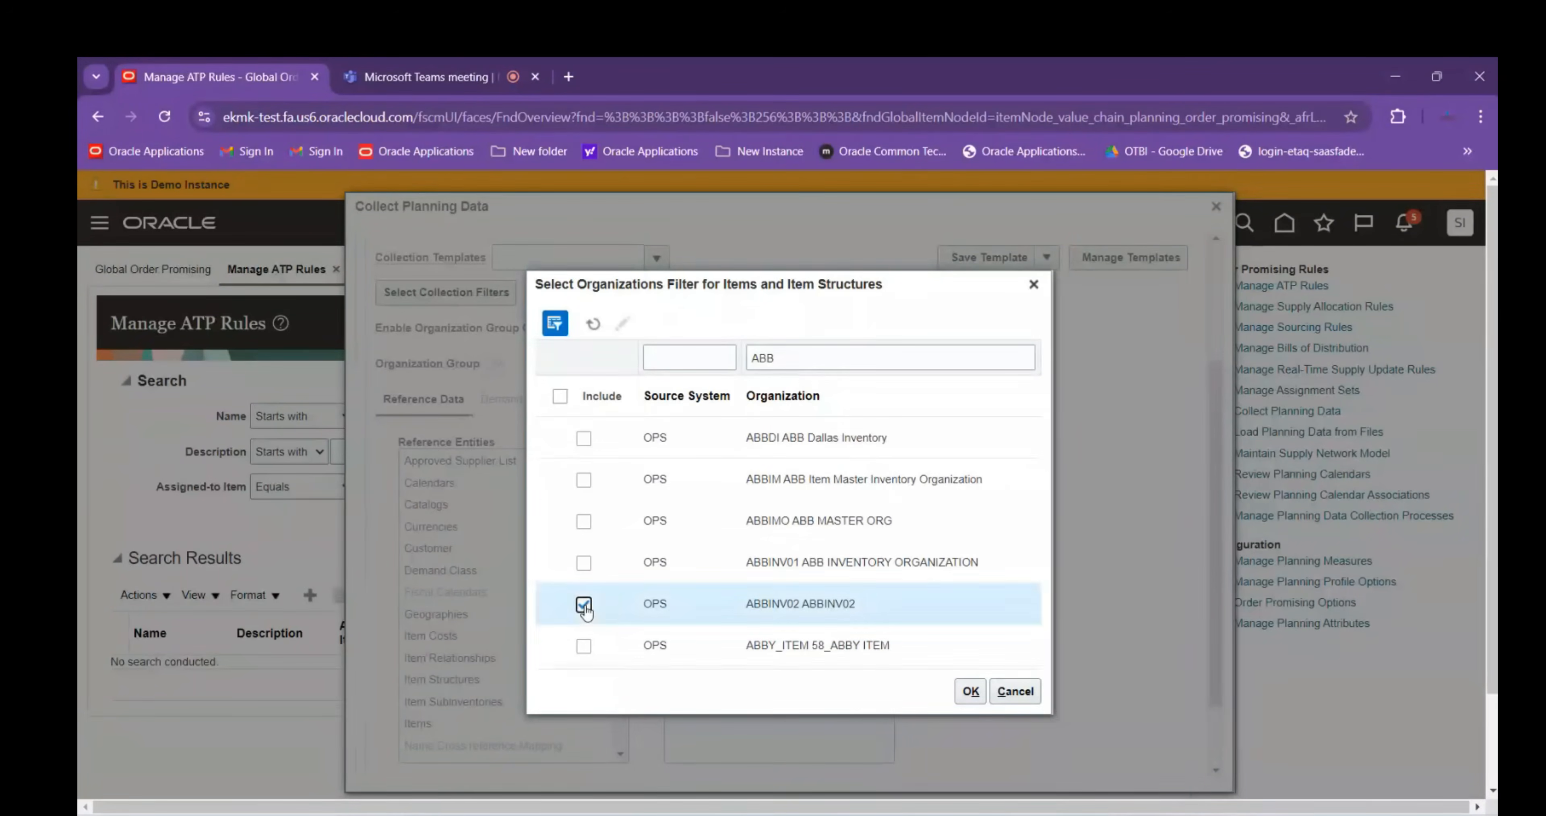
pyautogui.click(582, 562)
pyautogui.click(583, 520)
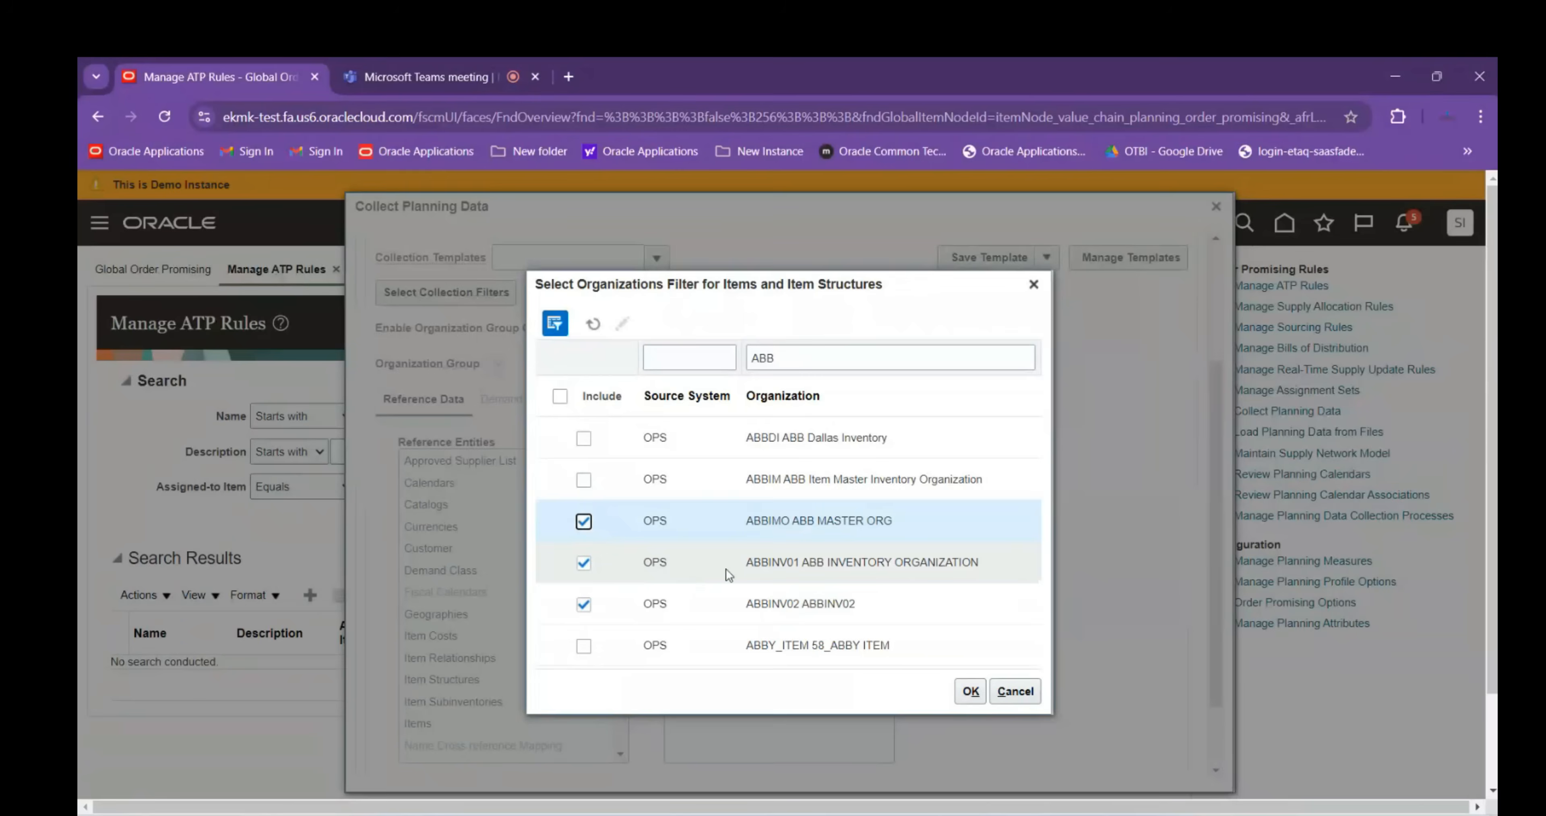
pyautogui.click(582, 480)
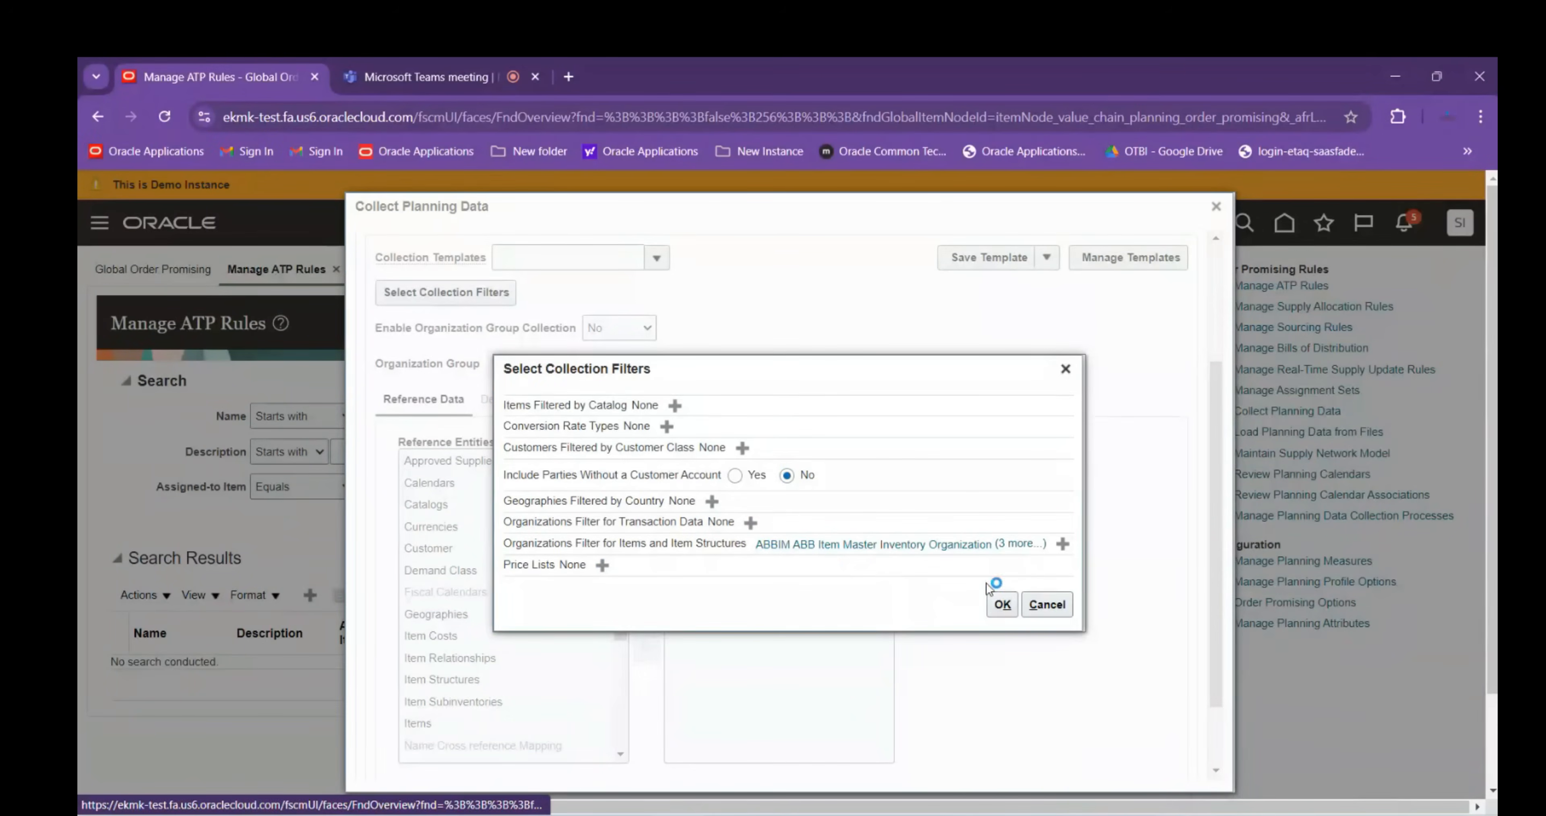
pyautogui.click(996, 606)
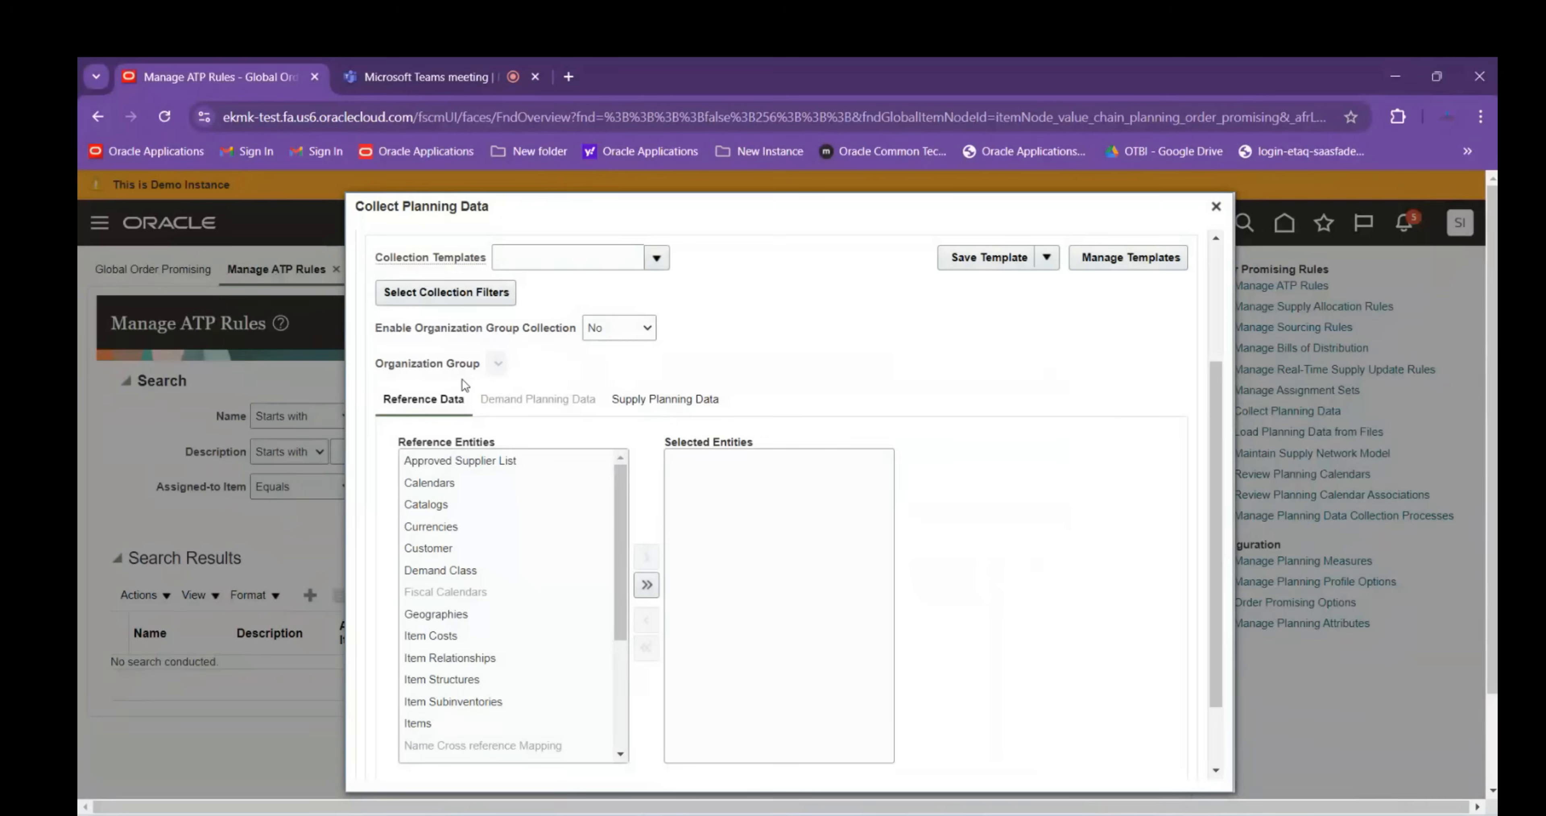
# Select all reference and supply planning entities, then submit the collection and acknowledge it
pyautogui.click(646, 584)
pyautogui.click(657, 399)
pyautogui.click(676, 546)
pyautogui.scroll(3, 864, 516)
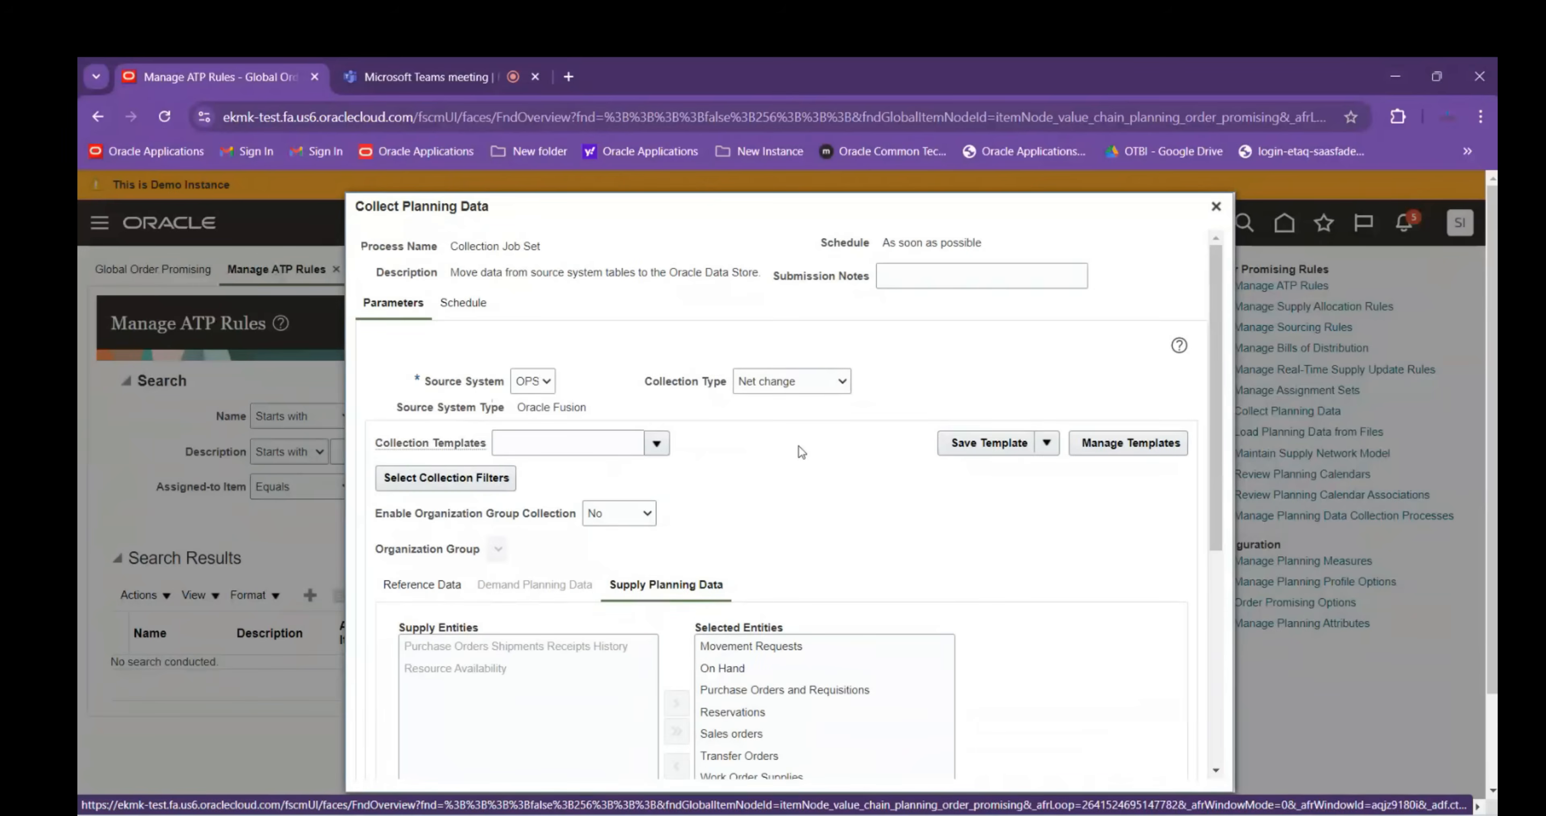
pyautogui.scroll(-10, 798, 446)
pyautogui.click(1119, 765)
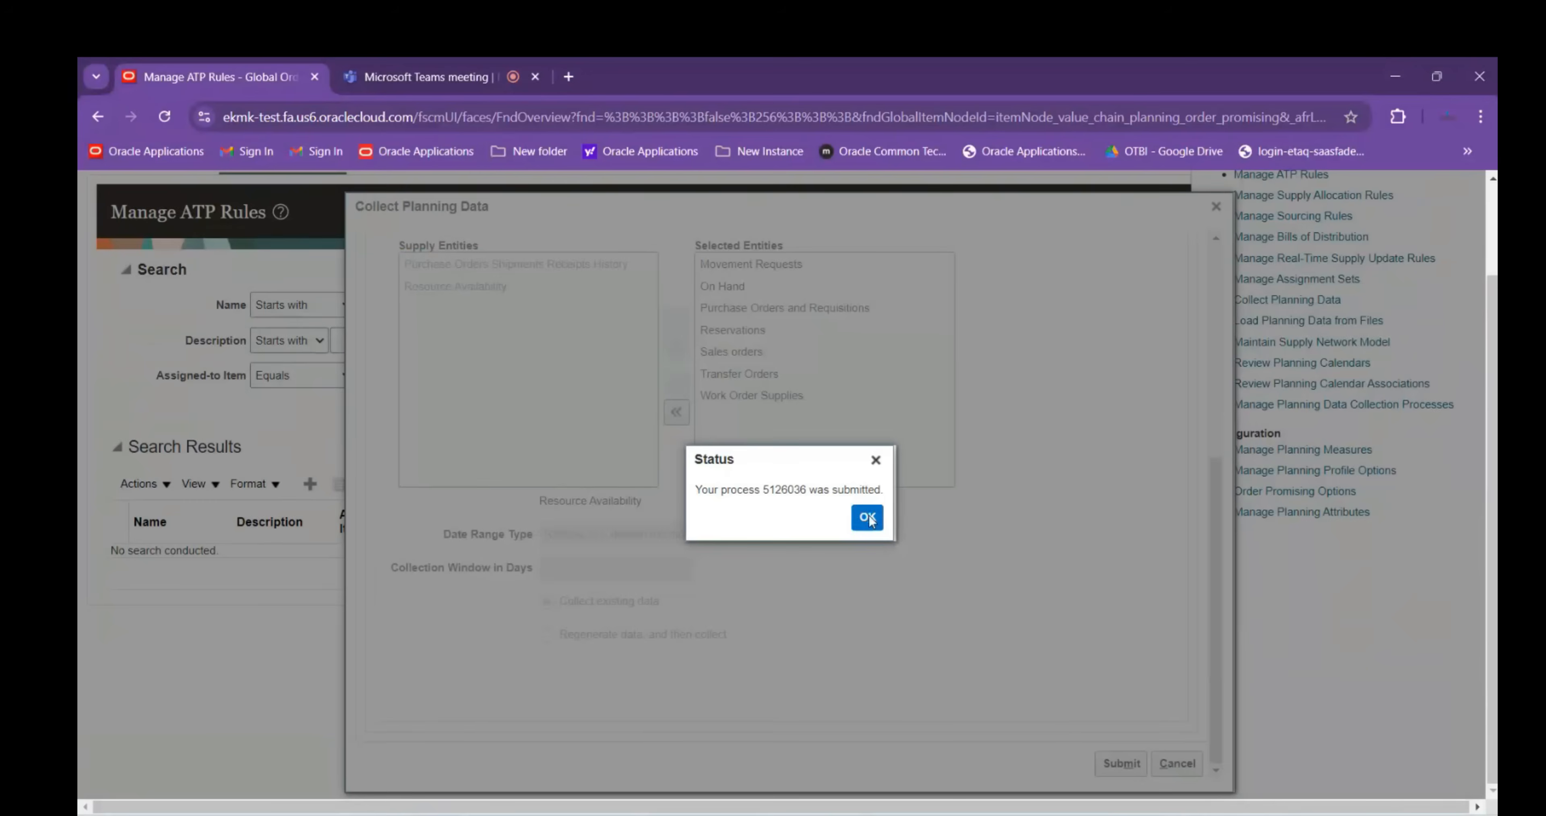
pyautogui.click(868, 518)
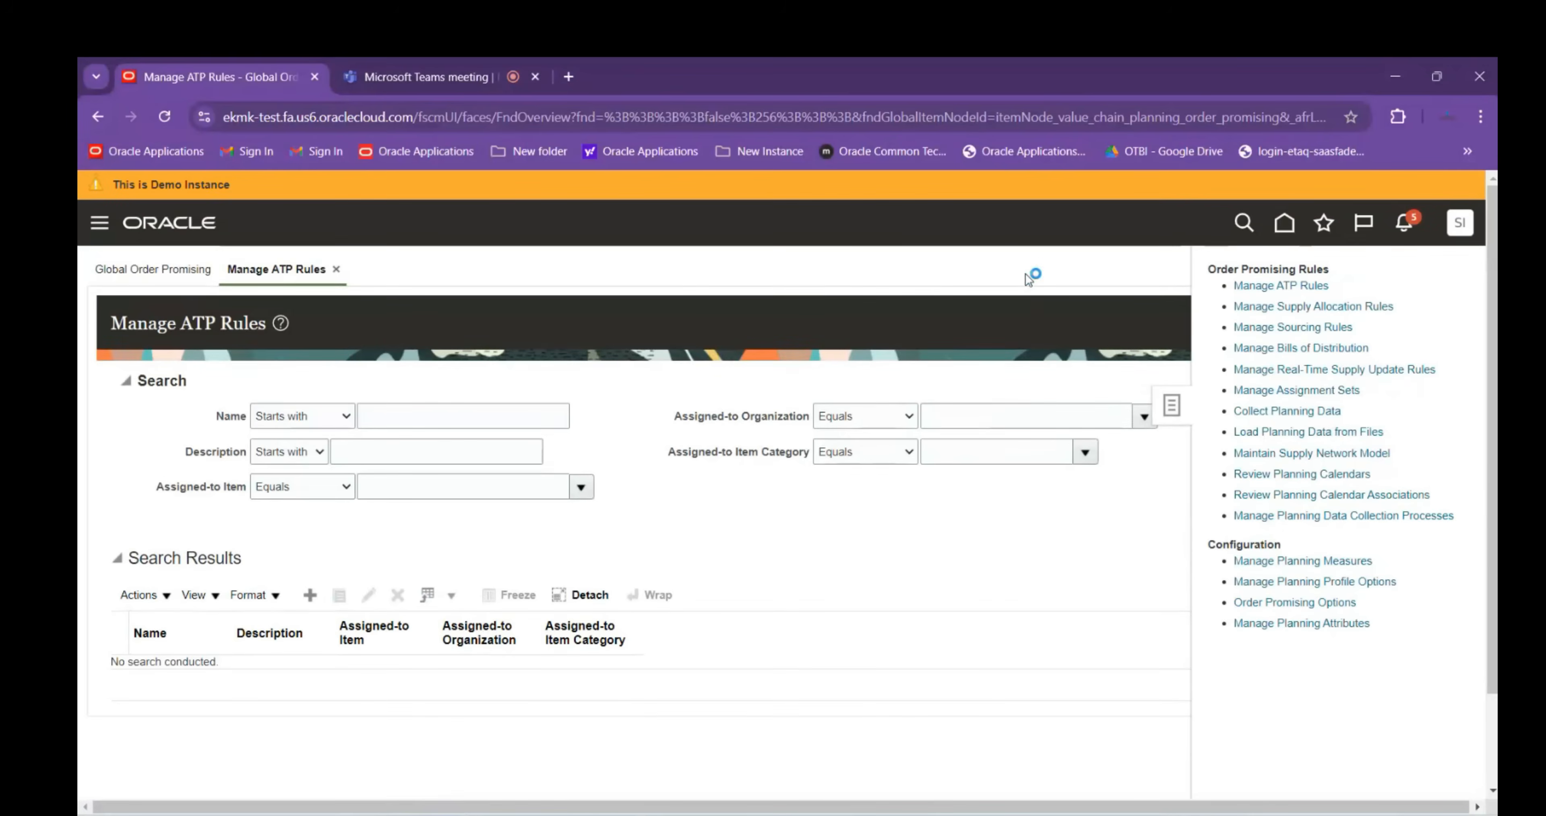
# Open Scheduled Processes from Tools and refresh to see Collection Job Set and Extract Master running
pyautogui.click(1394, 324)
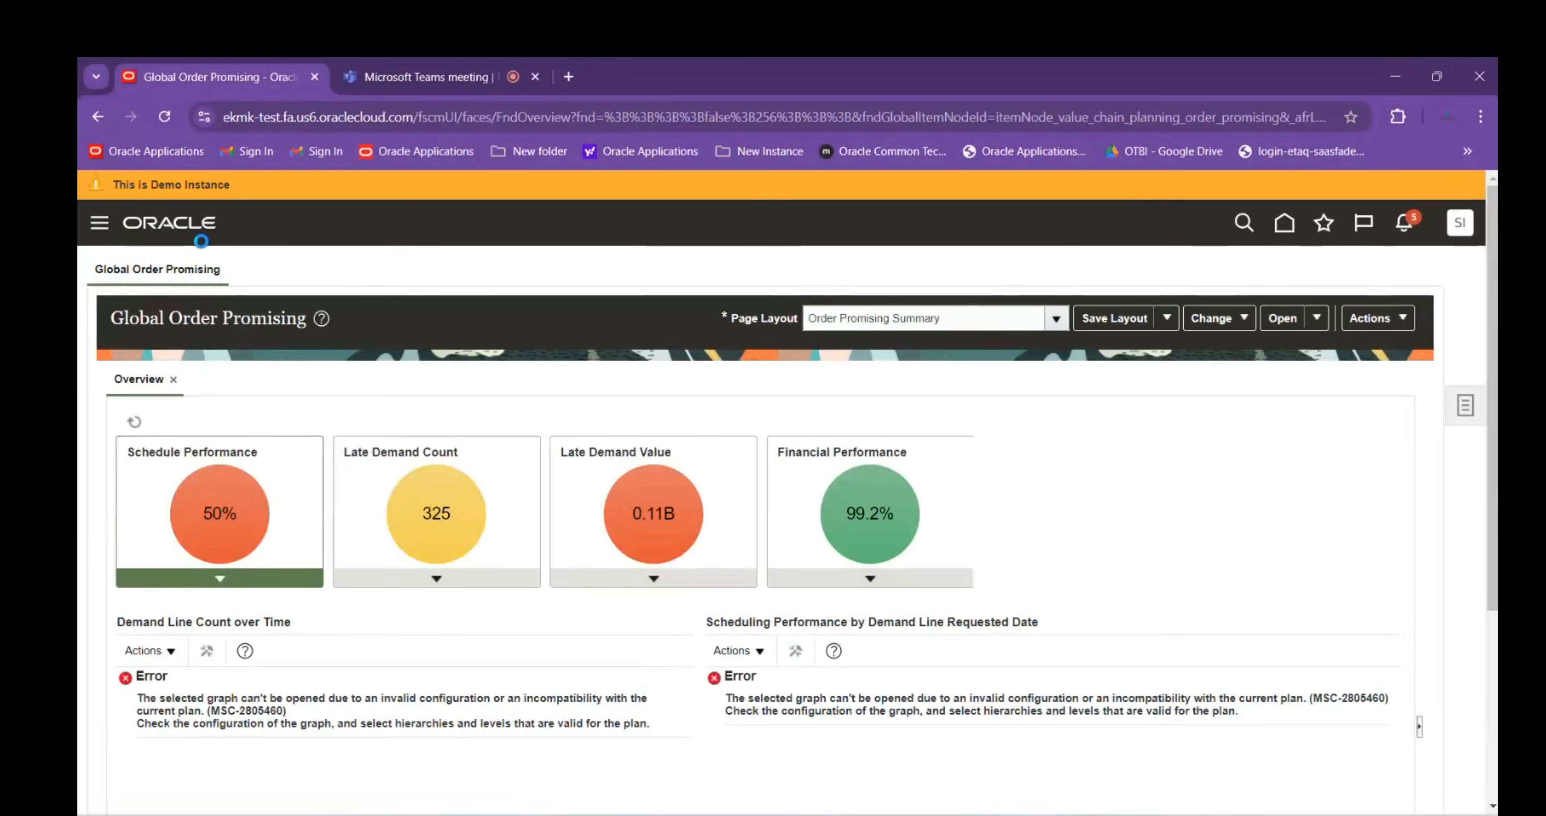
pyautogui.scroll(-6, 200, 336)
pyautogui.scroll(6, 205, 336)
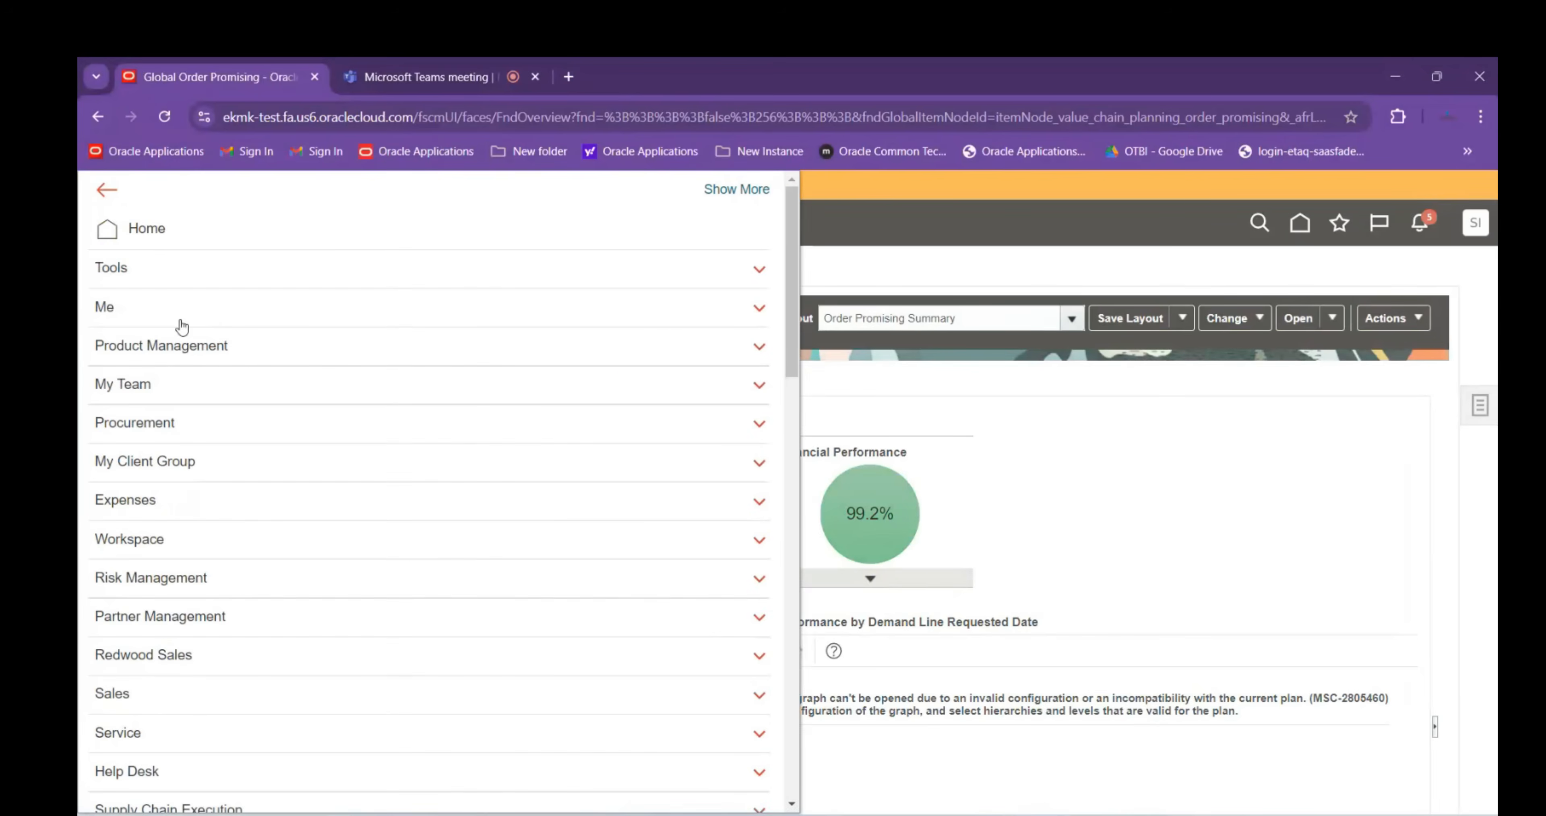
pyautogui.click(157, 271)
pyautogui.click(380, 379)
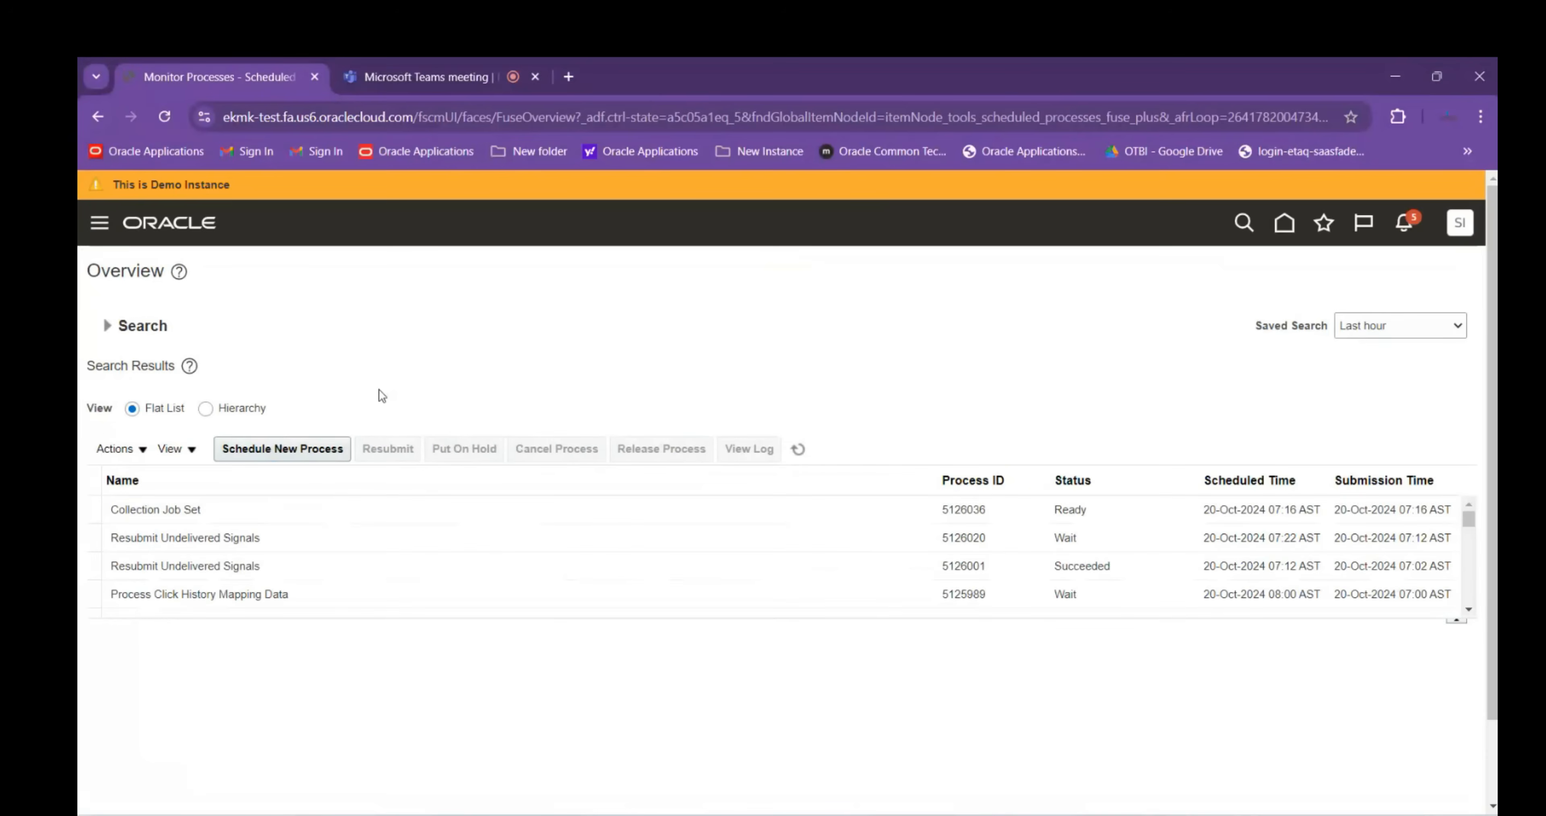
pyautogui.click(801, 451)
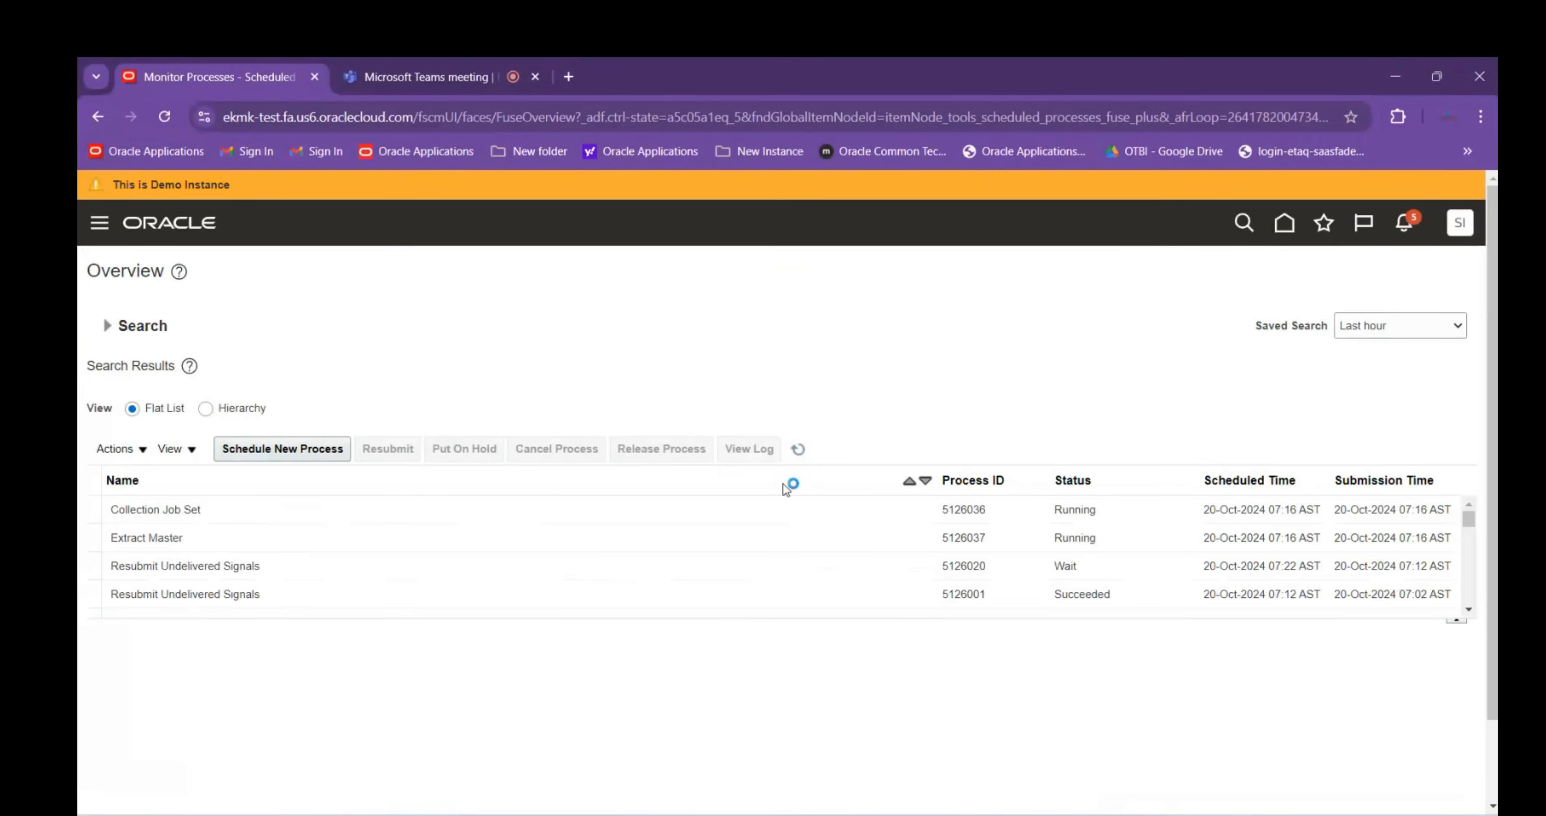
pyautogui.click(397, 77)
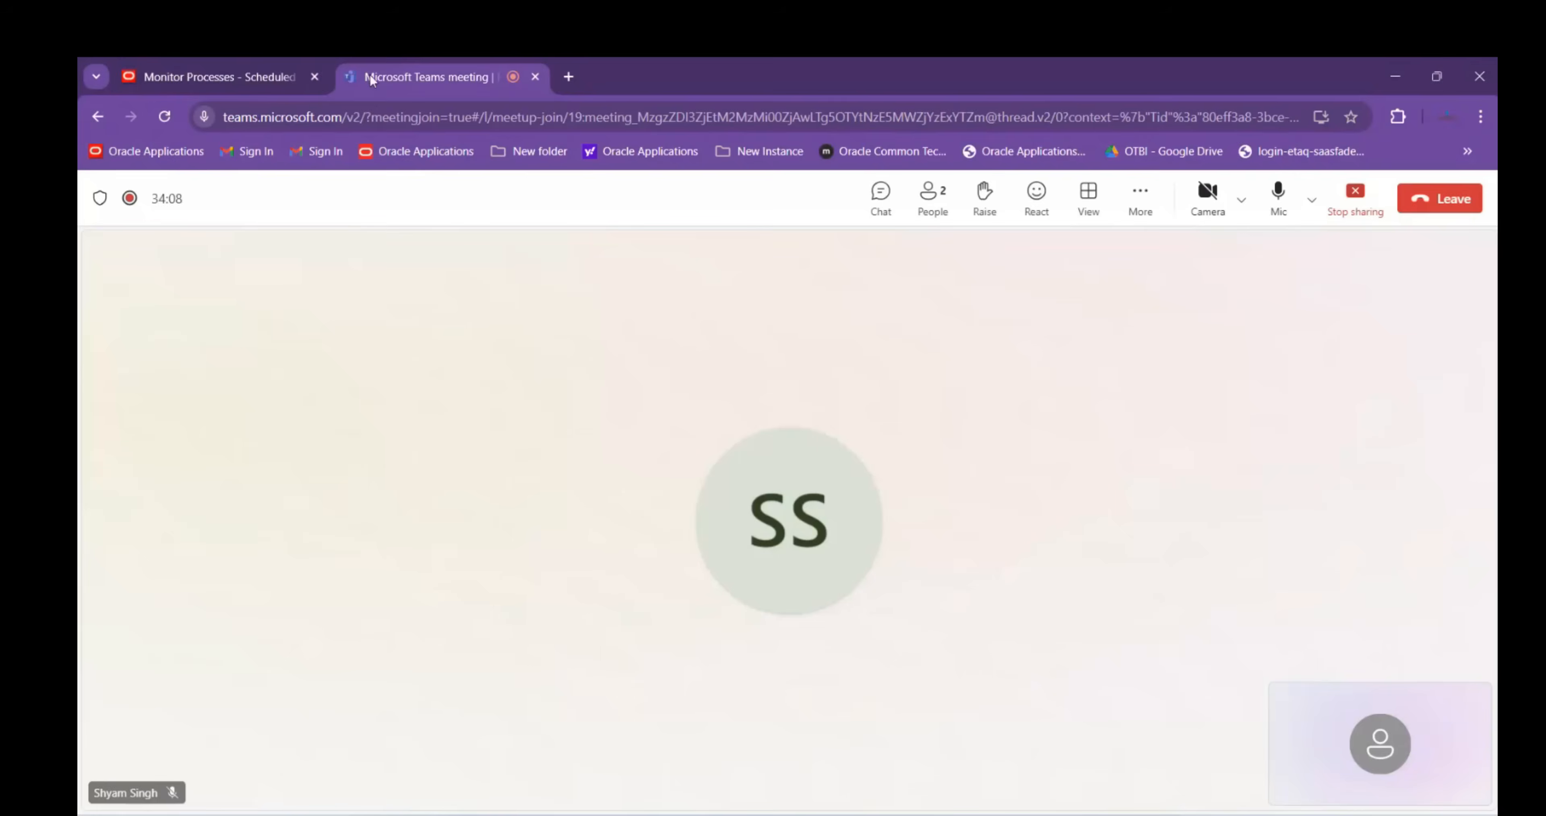
pyautogui.click(933, 210)
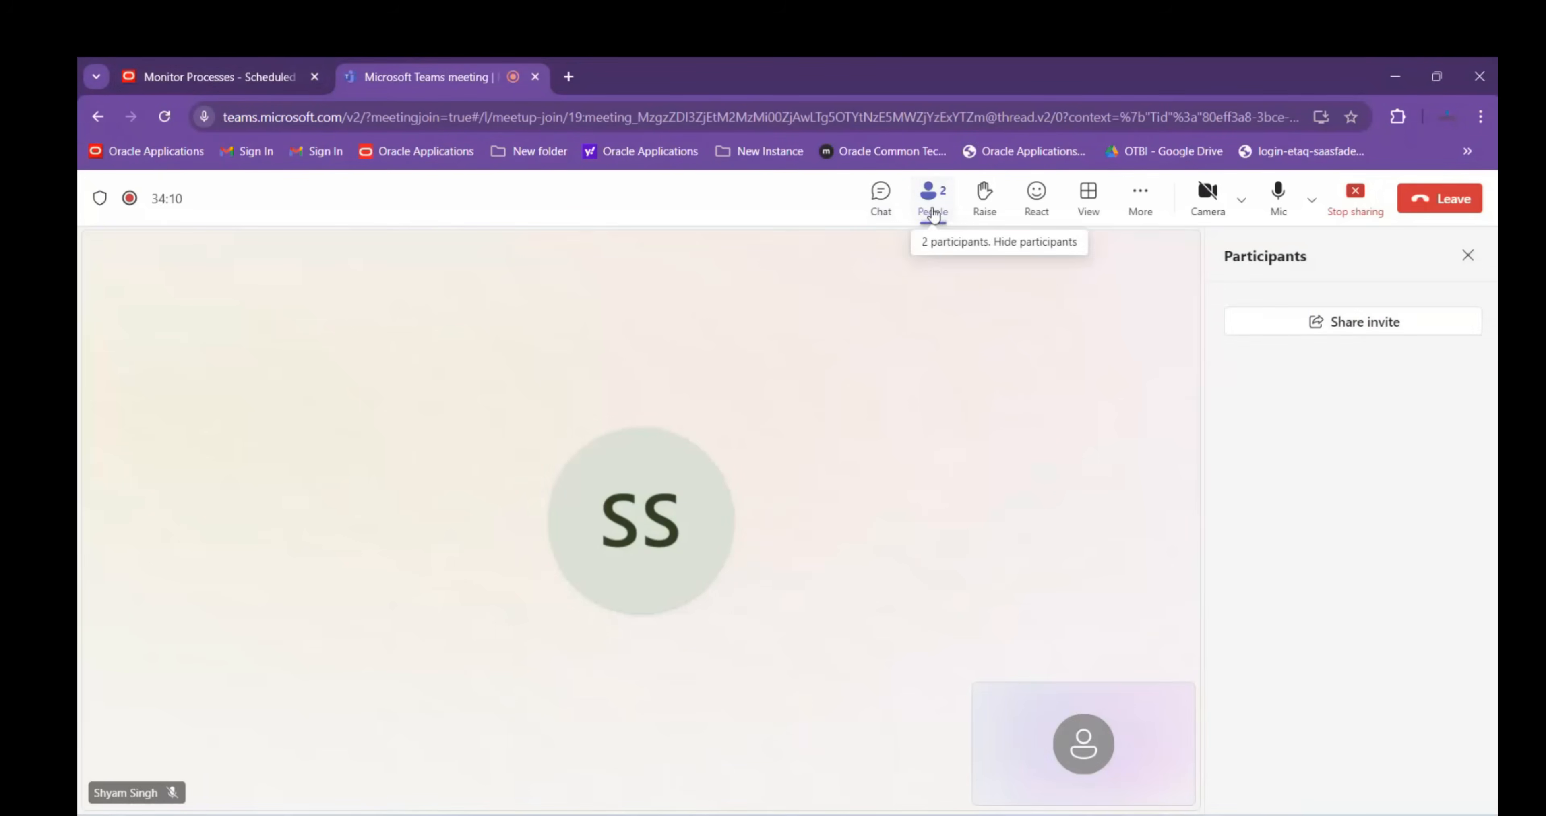
pyautogui.click(1467, 259)
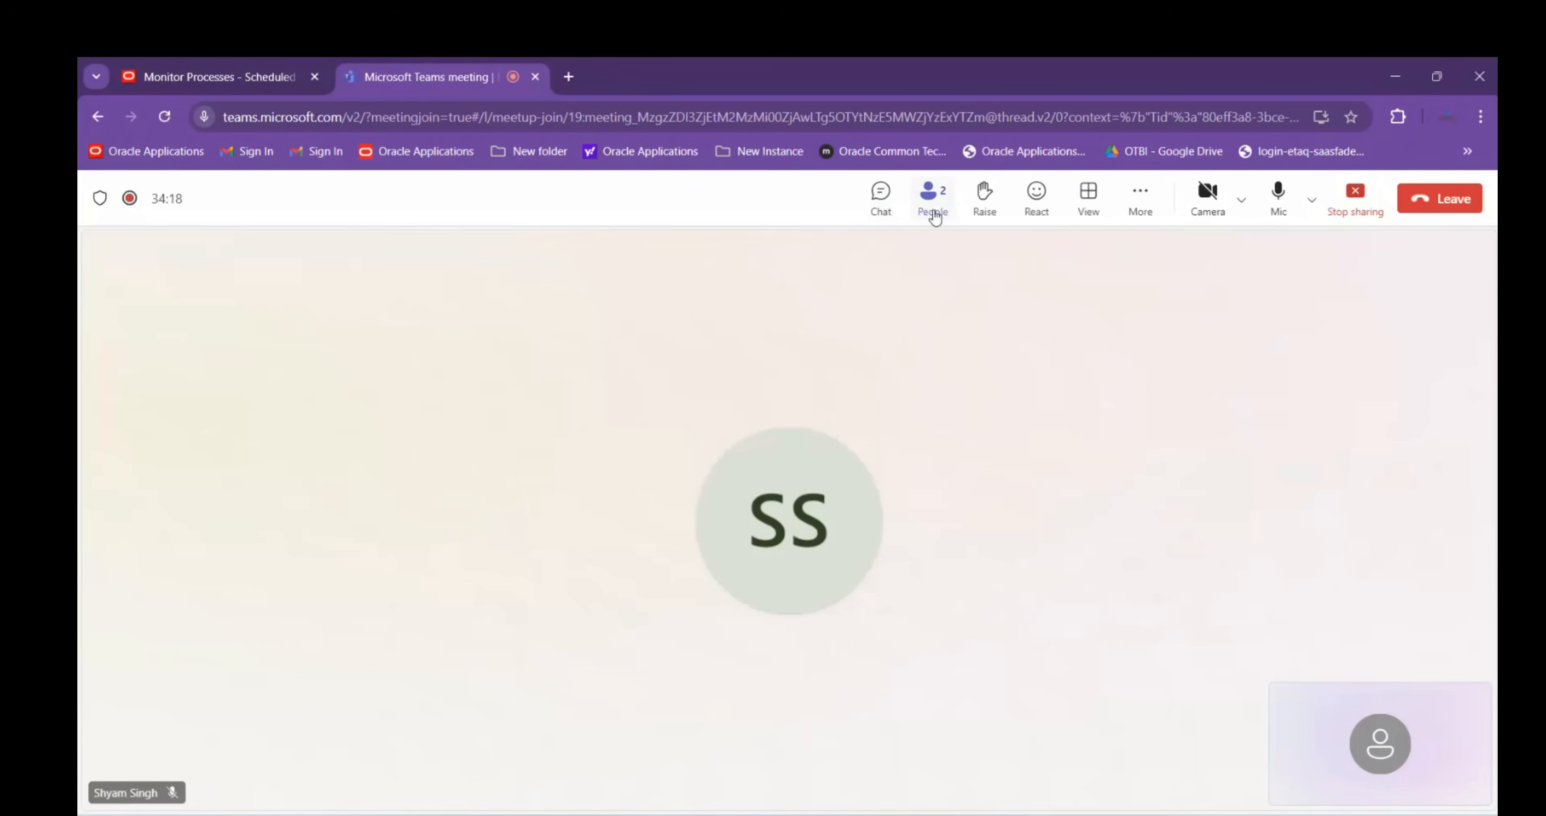
pyautogui.click(932, 211)
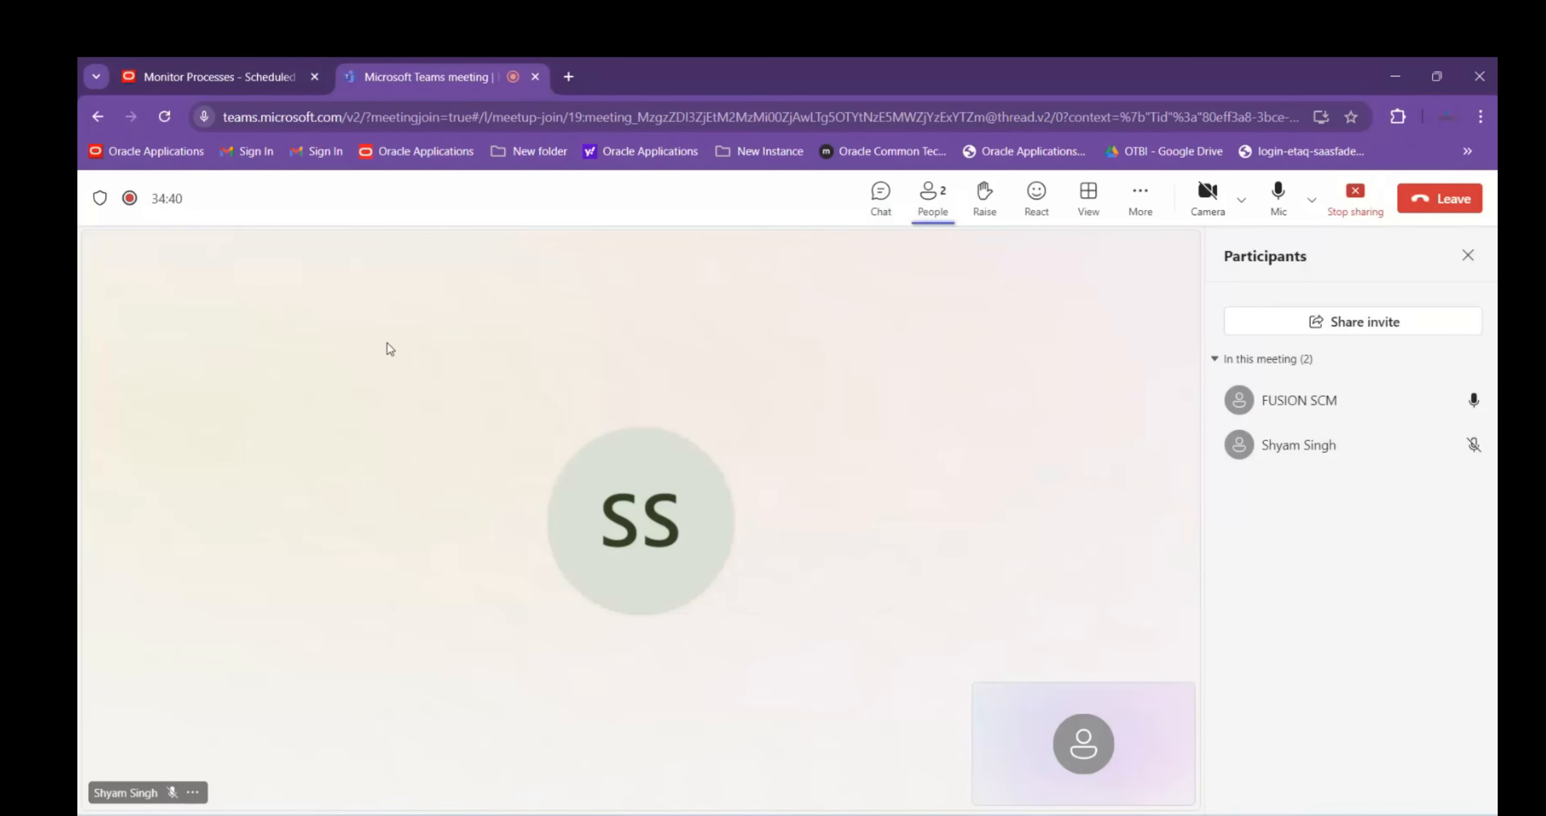
pyautogui.click(218, 76)
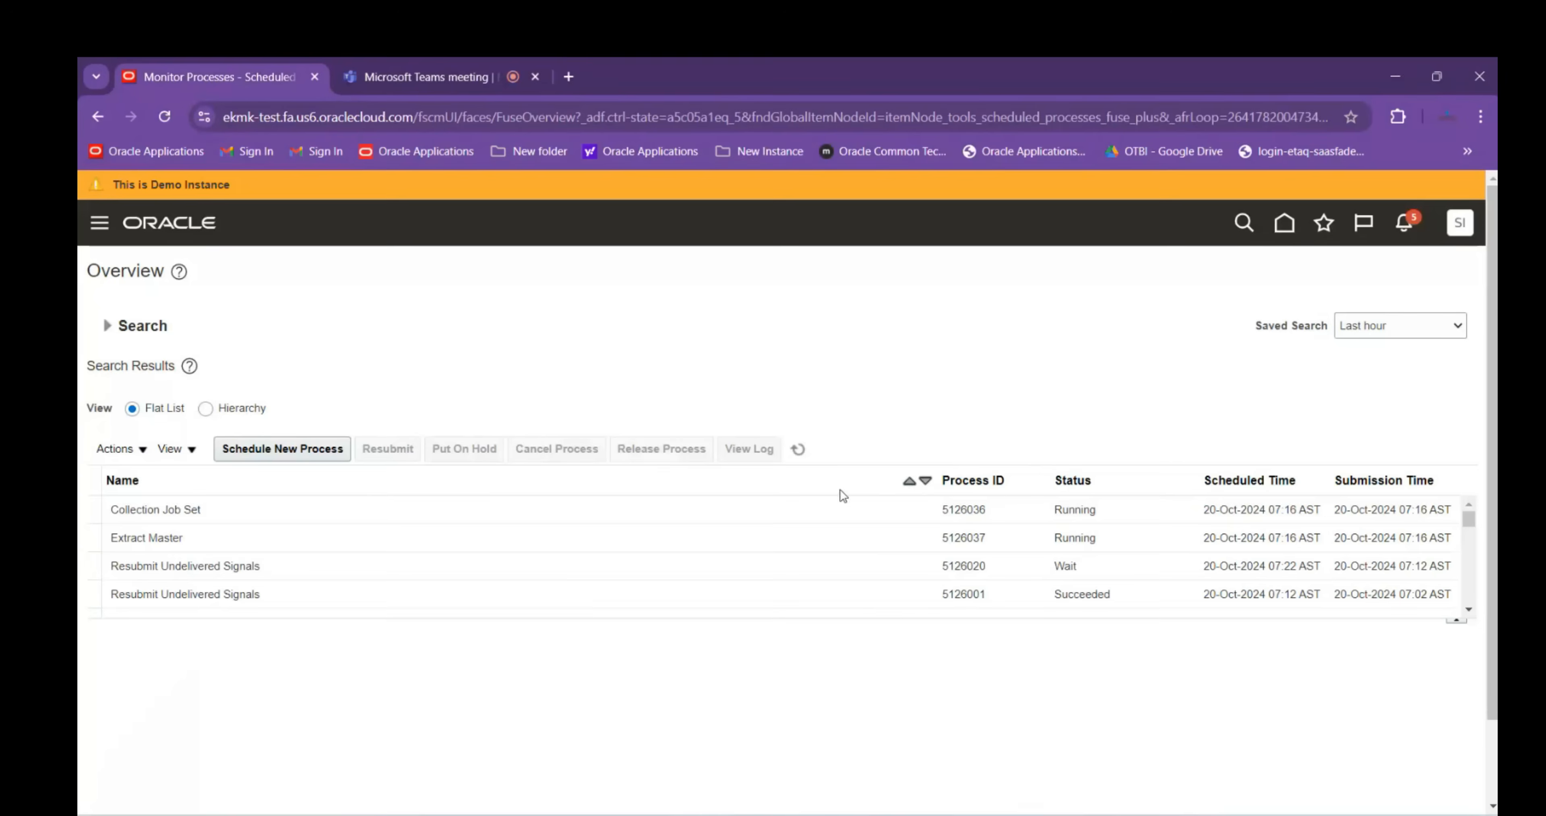
# Refresh the process list repeatedly, including in Hierarchy view, then go back to the home page
pyautogui.click(800, 450)
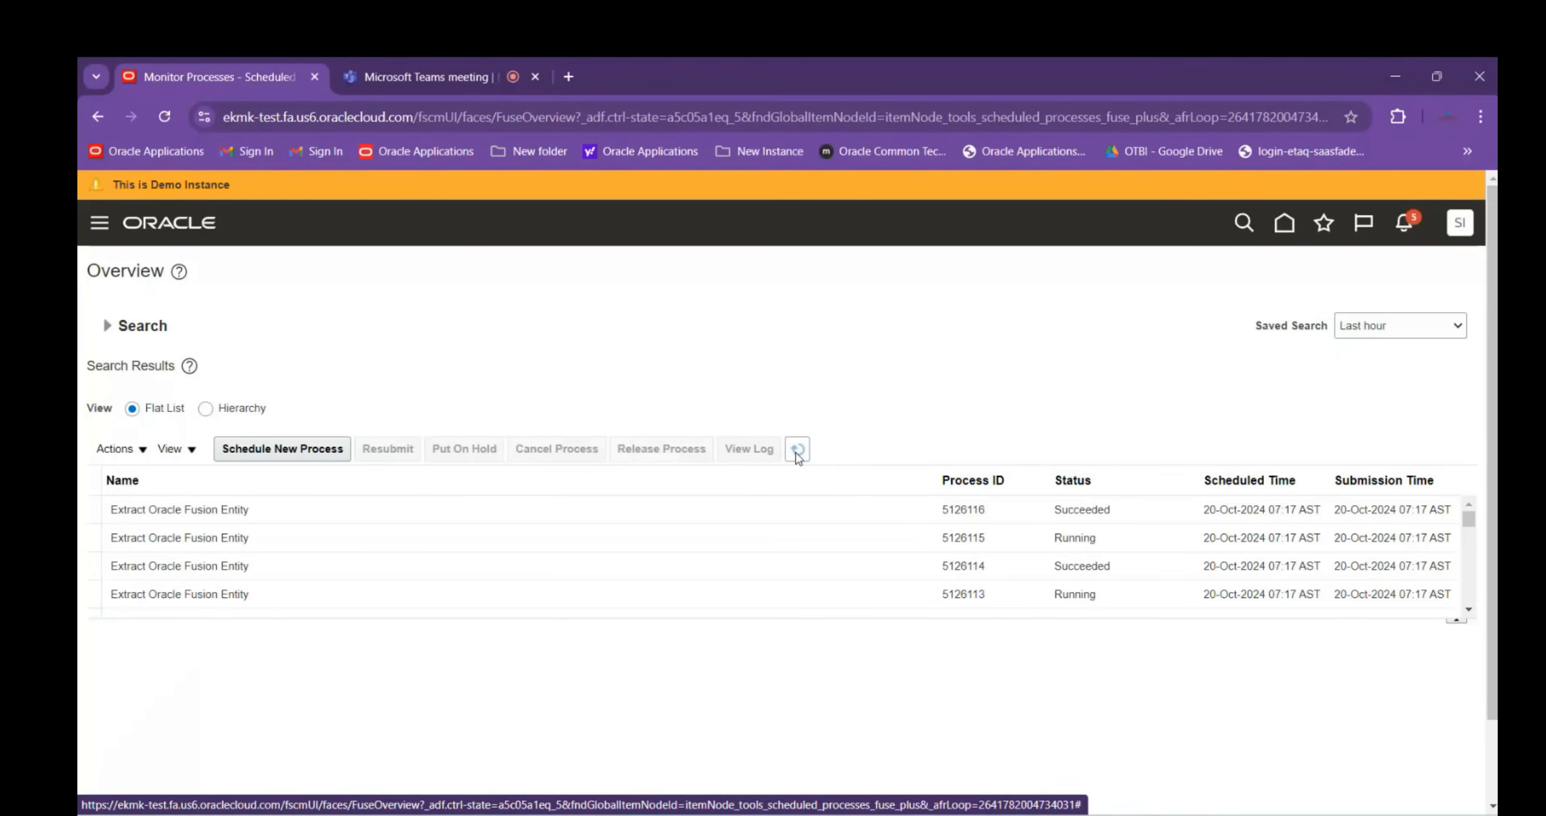
pyautogui.click(794, 453)
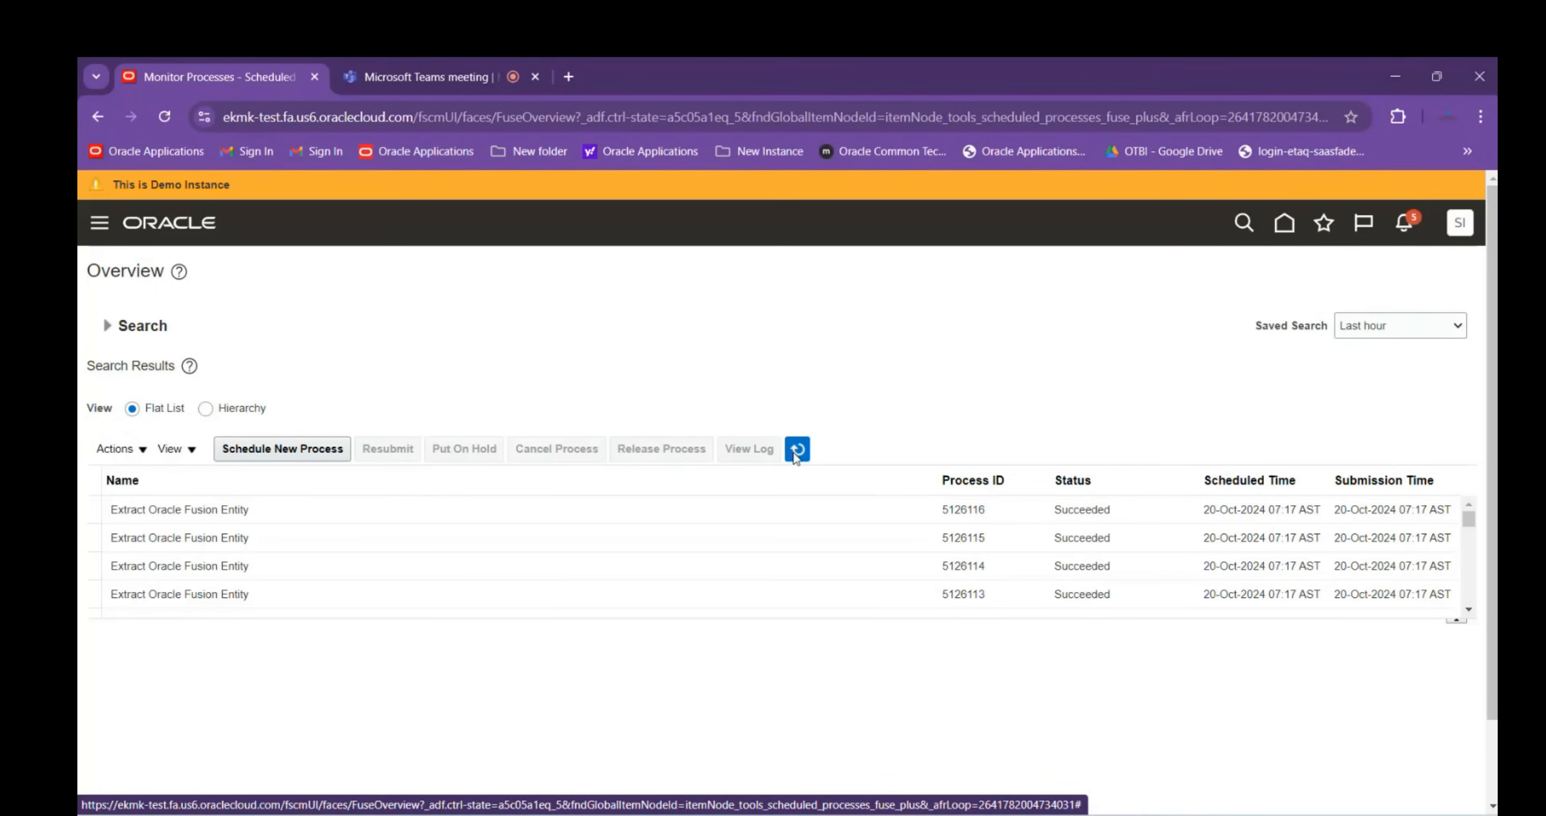
pyautogui.click(796, 455)
pyautogui.click(205, 408)
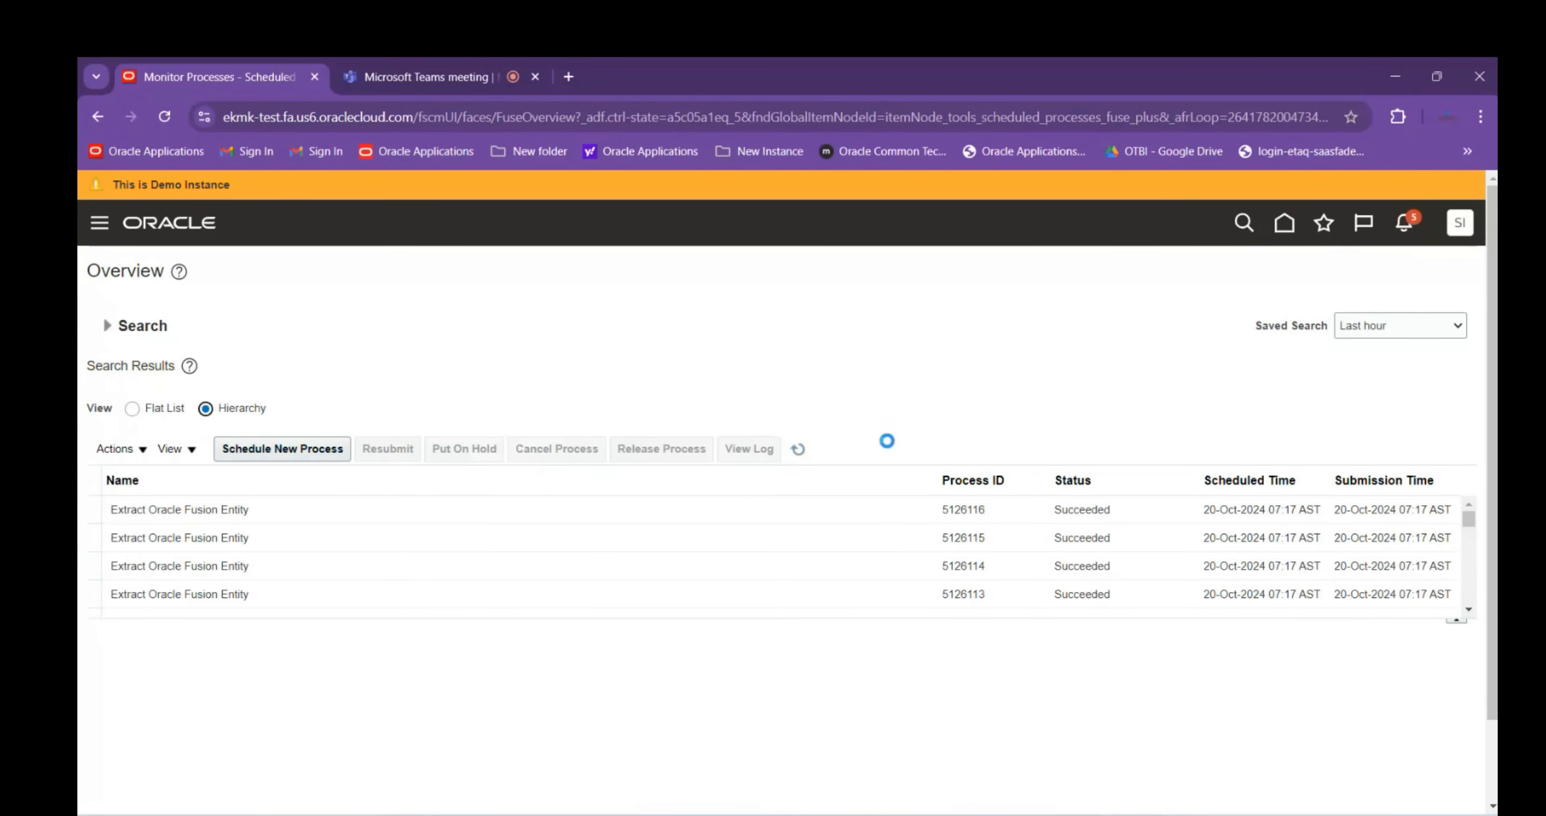
pyautogui.click(807, 449)
pyautogui.click(807, 450)
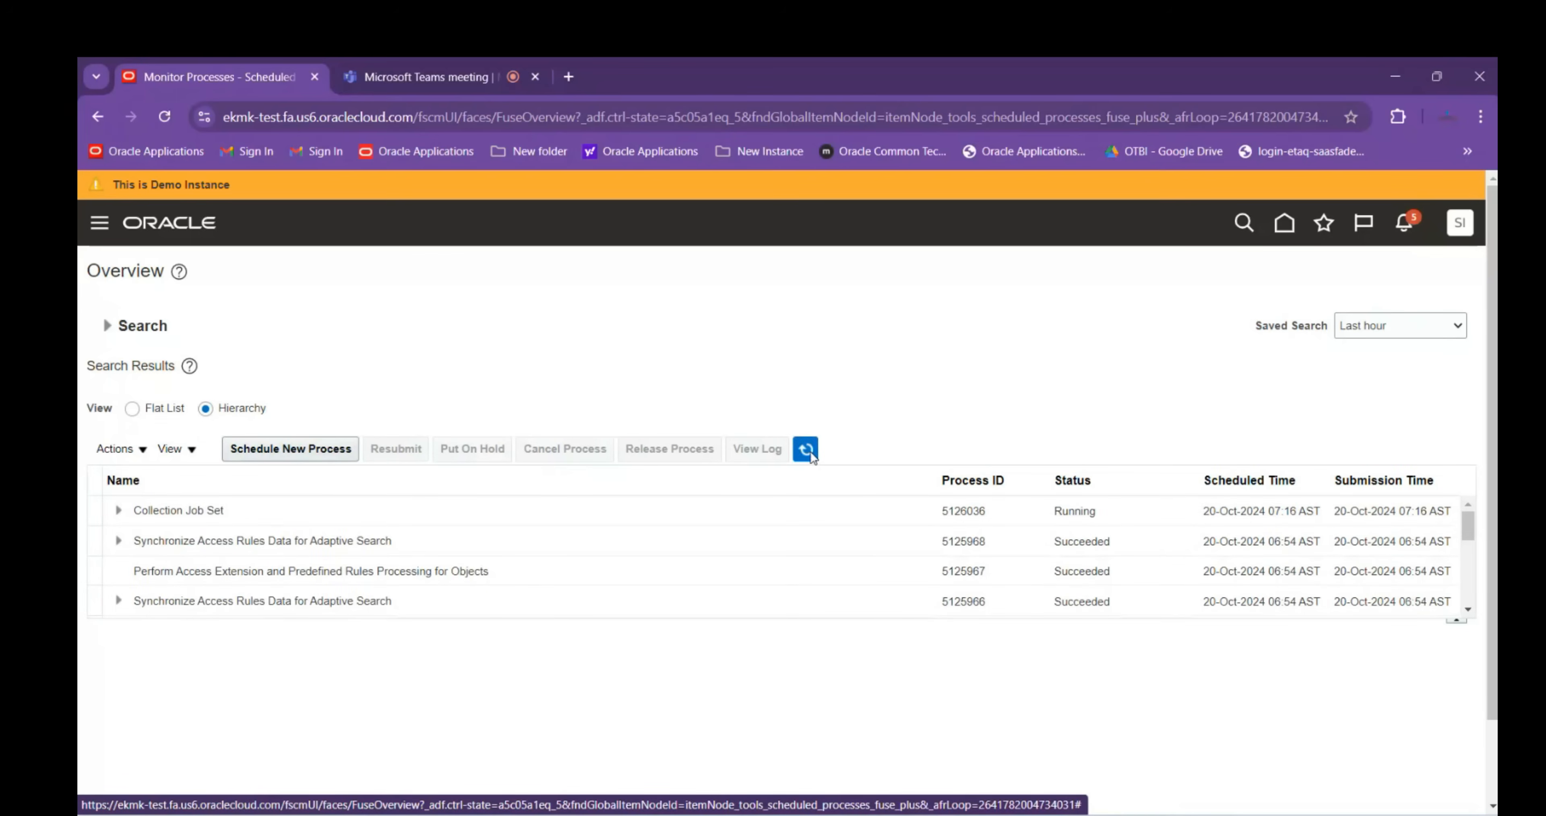
pyautogui.click(808, 451)
pyautogui.click(807, 451)
pyautogui.click(810, 452)
pyautogui.click(812, 454)
pyautogui.click(1284, 223)
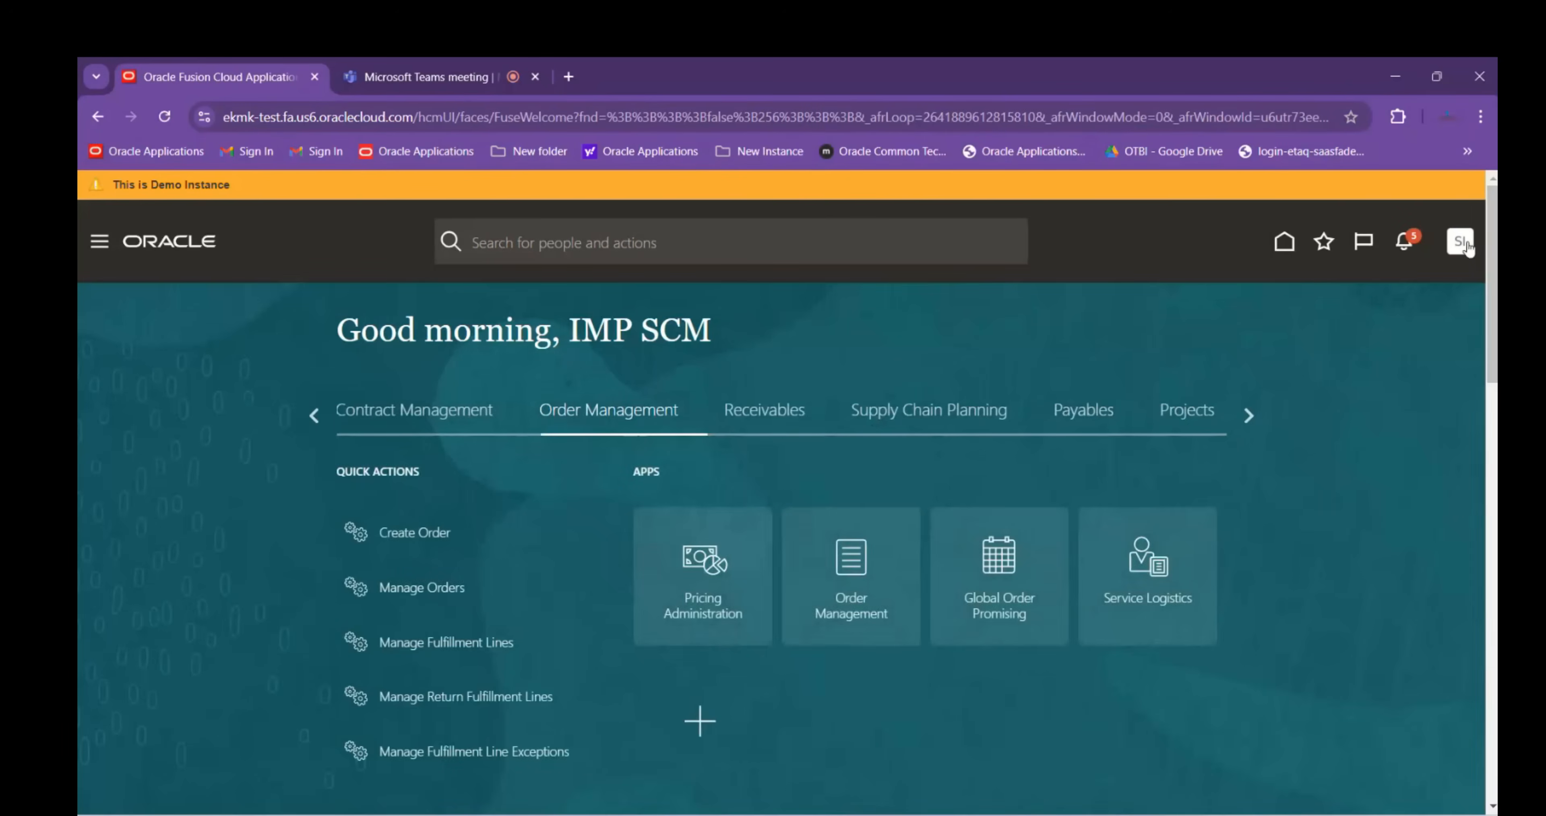
# Open Setup and Maintenance, then check the Manage Orchestration Process Definitions entry in the Excel task list
pyautogui.click(1459, 242)
pyautogui.click(1136, 518)
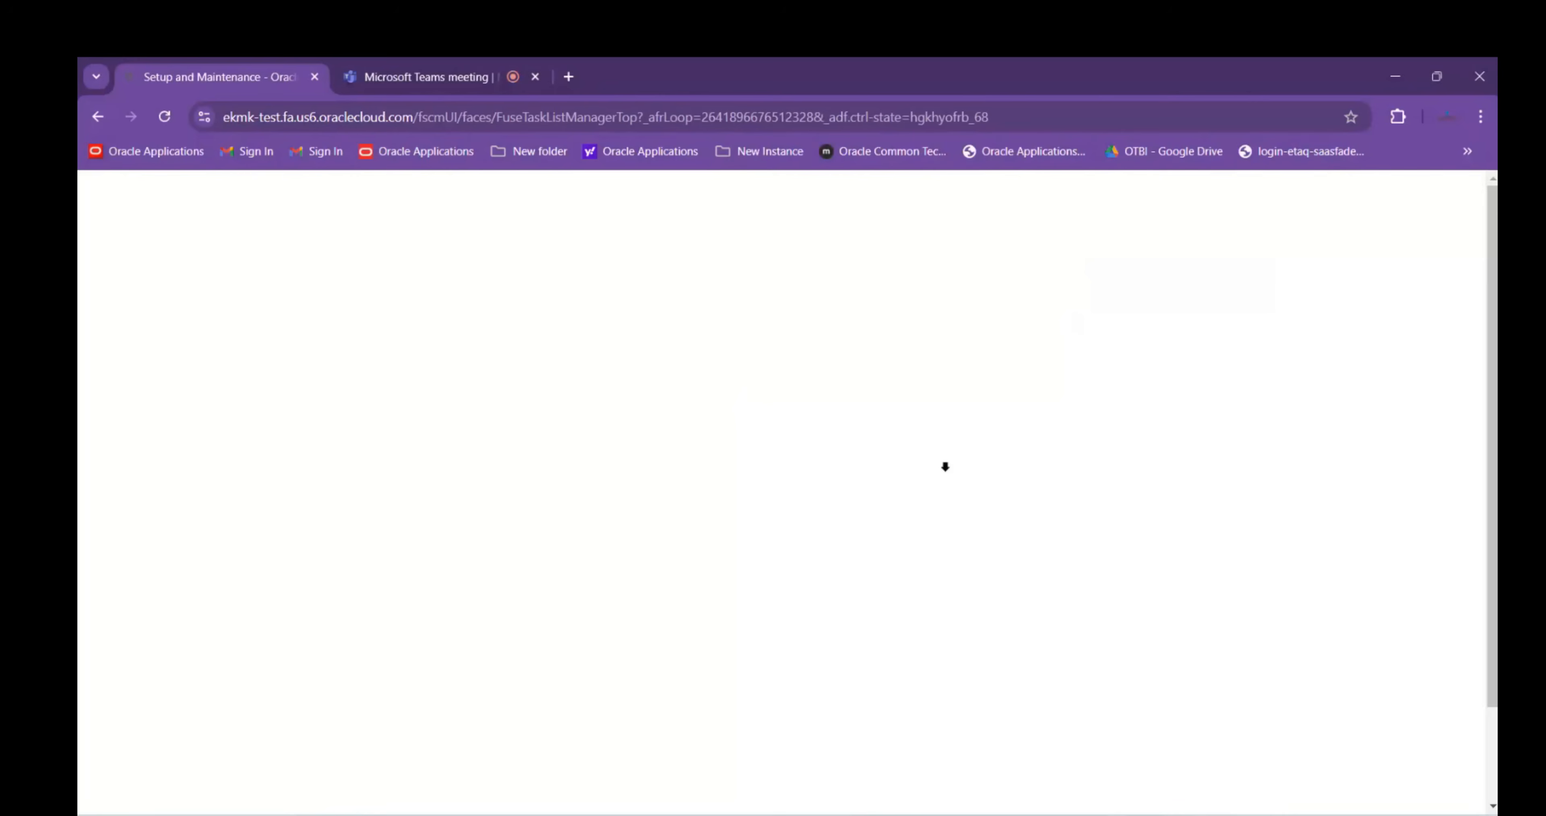
pyautogui.moveTo(1077, 814)
pyautogui.click(995, 751)
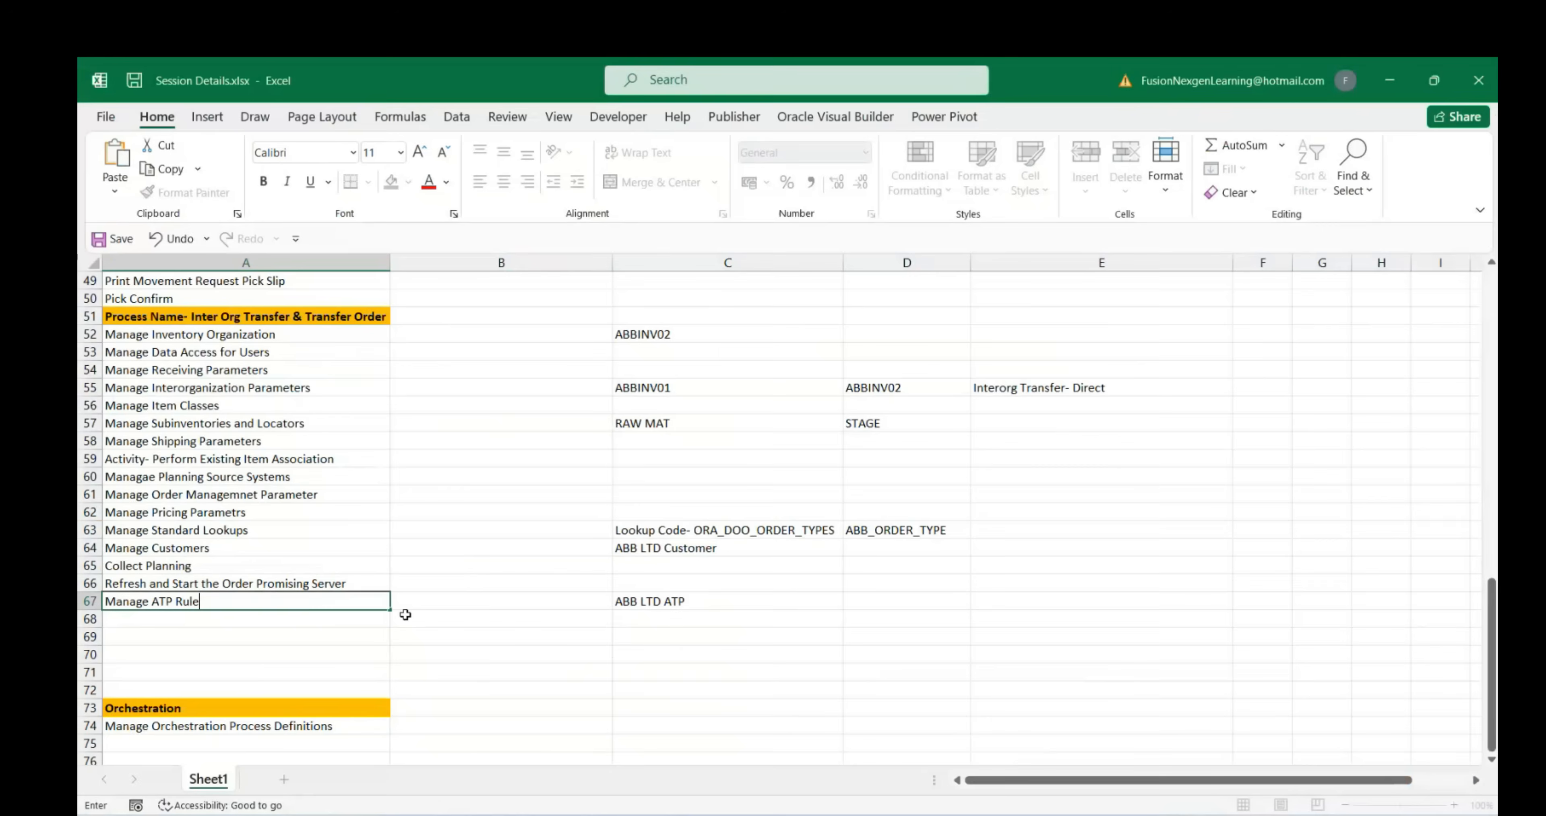
pyautogui.click(221, 630)
pyautogui.scroll(-2, 207, 639)
pyautogui.click(190, 622)
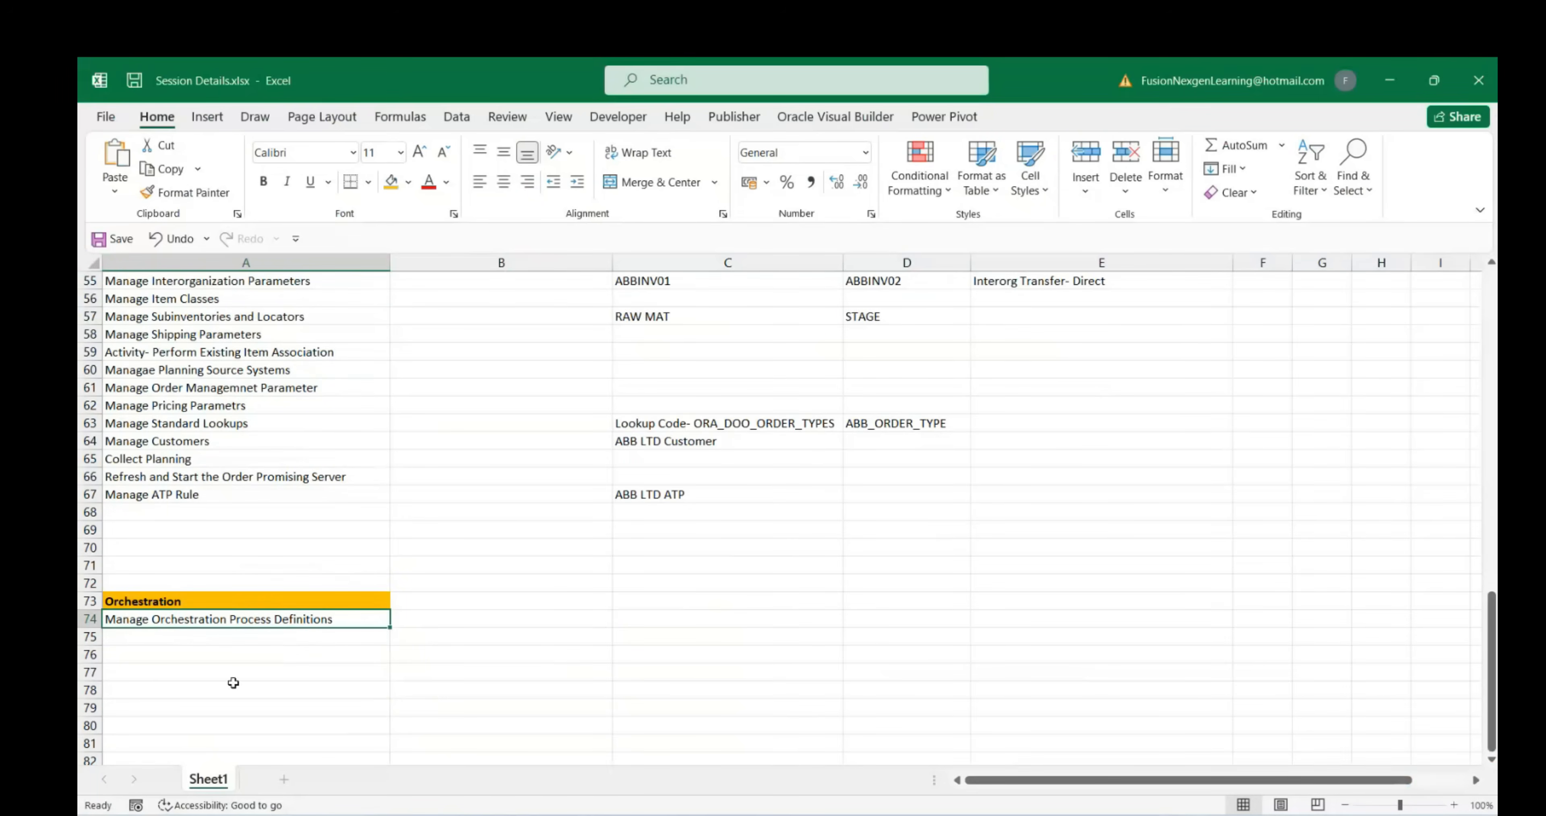
pyautogui.scroll(-1, 142, 704)
# Select empty cell A79 for the next task and open Oracle's setup Tasks panel
pyautogui.click(136, 655)
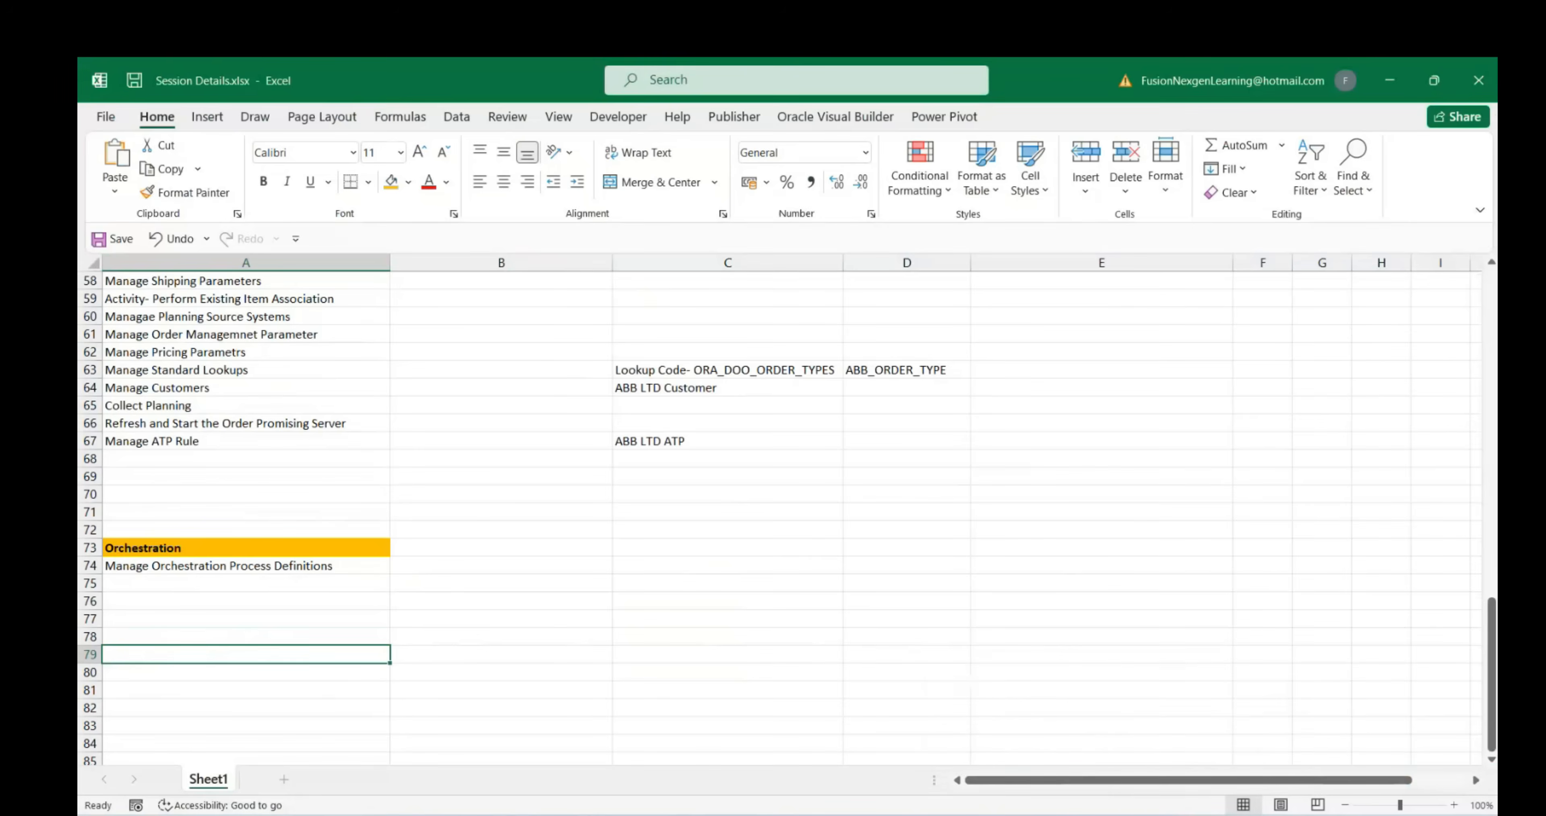
pyautogui.moveTo(1093, 811)
pyautogui.click(1012, 738)
pyautogui.click(1466, 495)
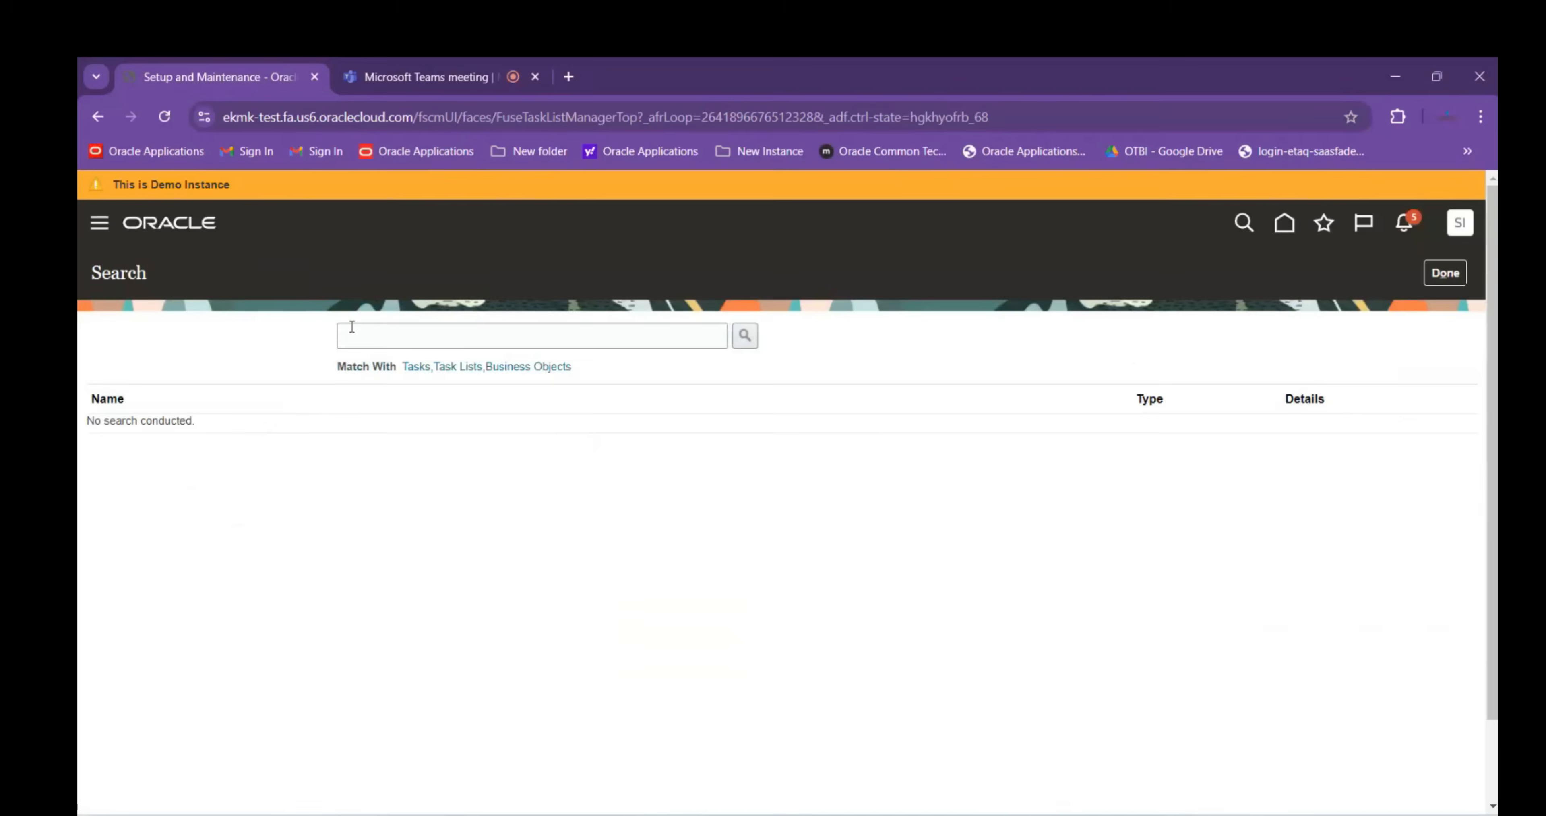
# Search tasks for Manage%process%Assign% and open Manage Process Assignment Rules for Sales Orders
pyautogui.click(382, 337)
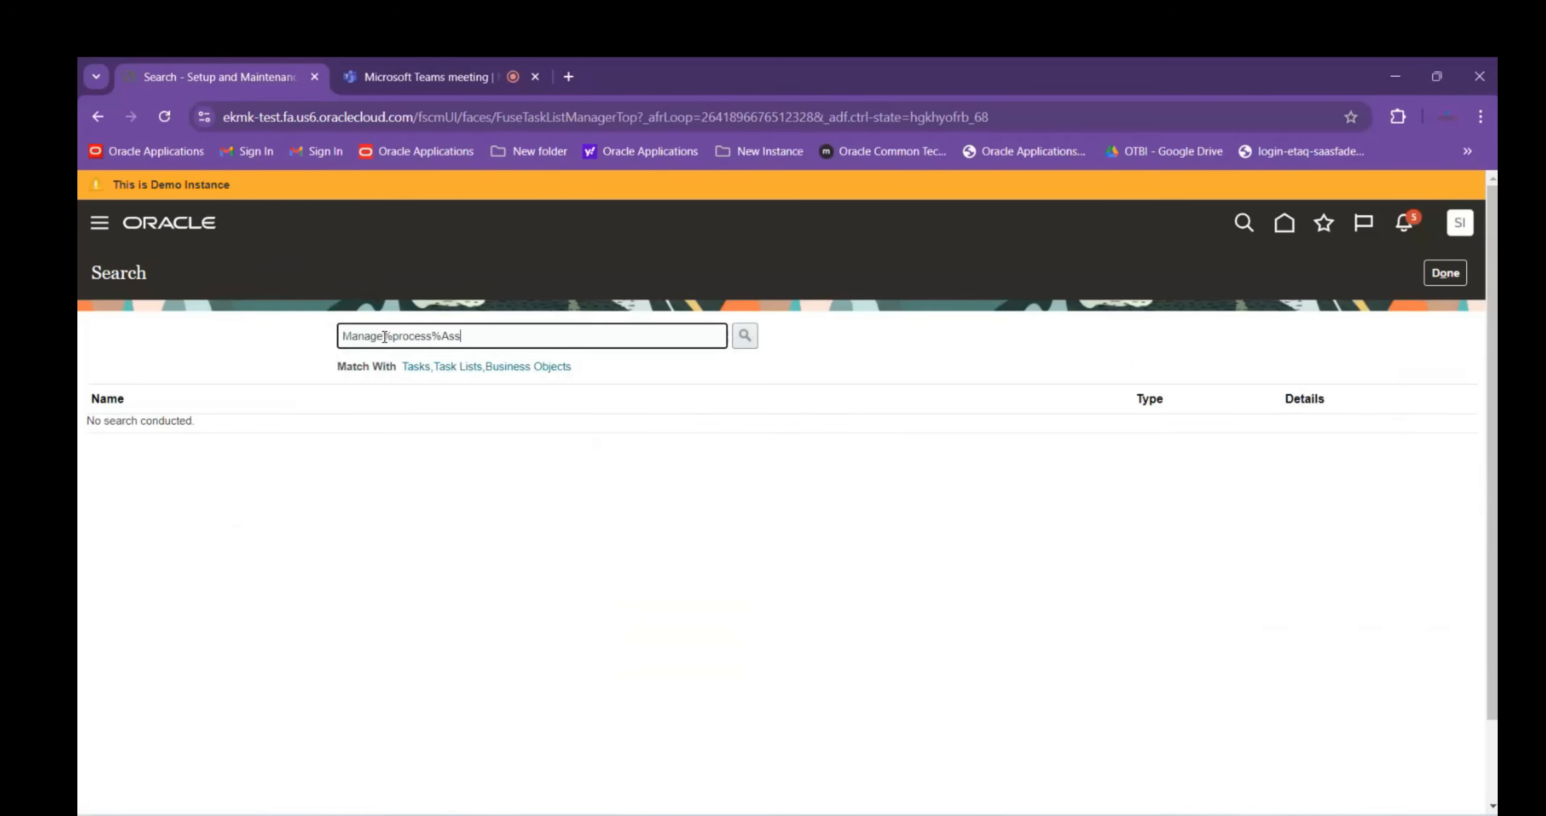
pyautogui.press('Return')
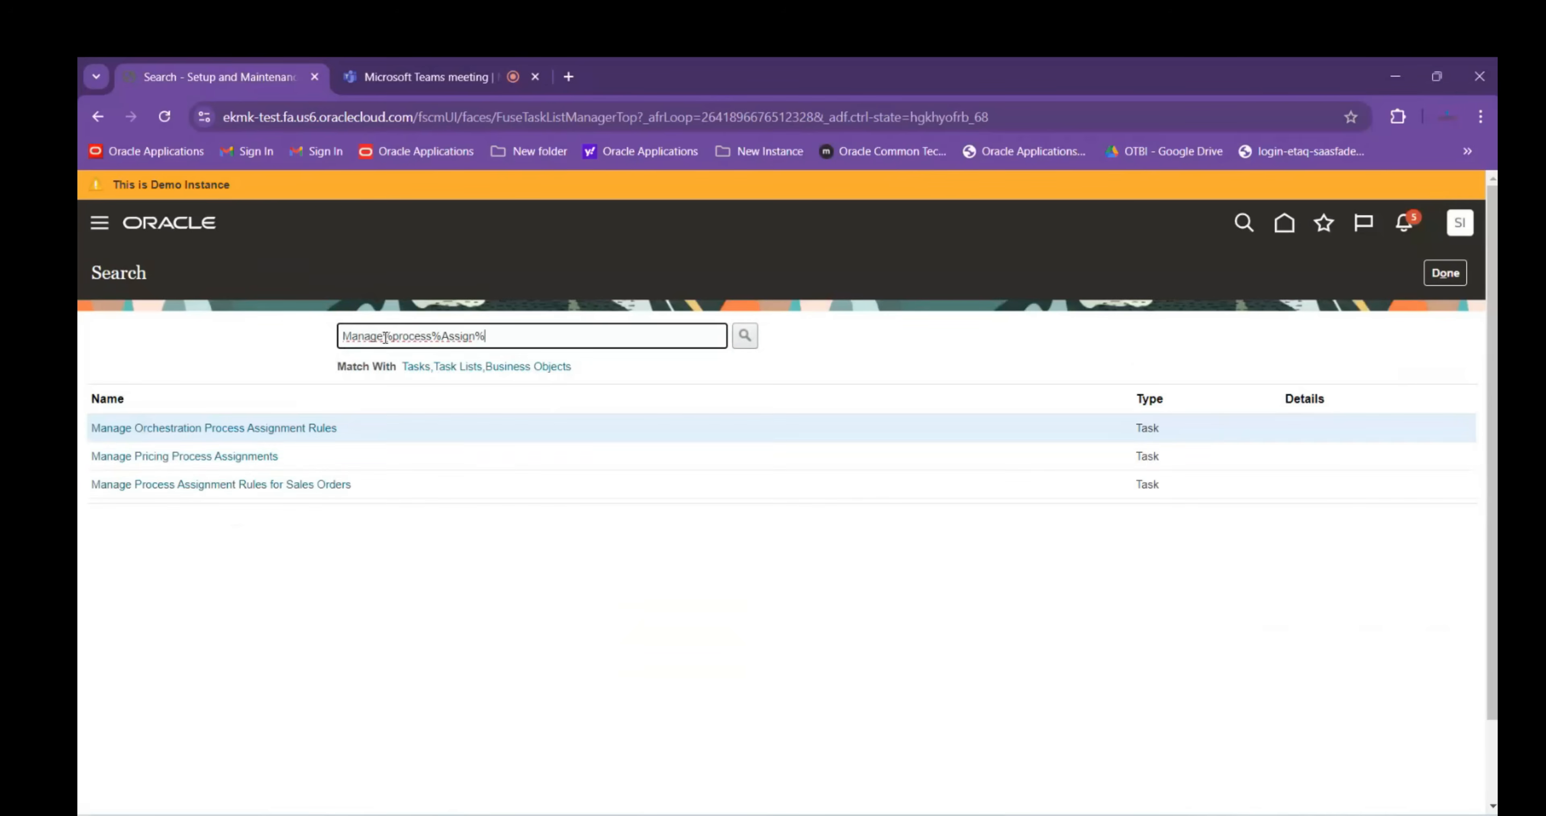
pyautogui.click(234, 492)
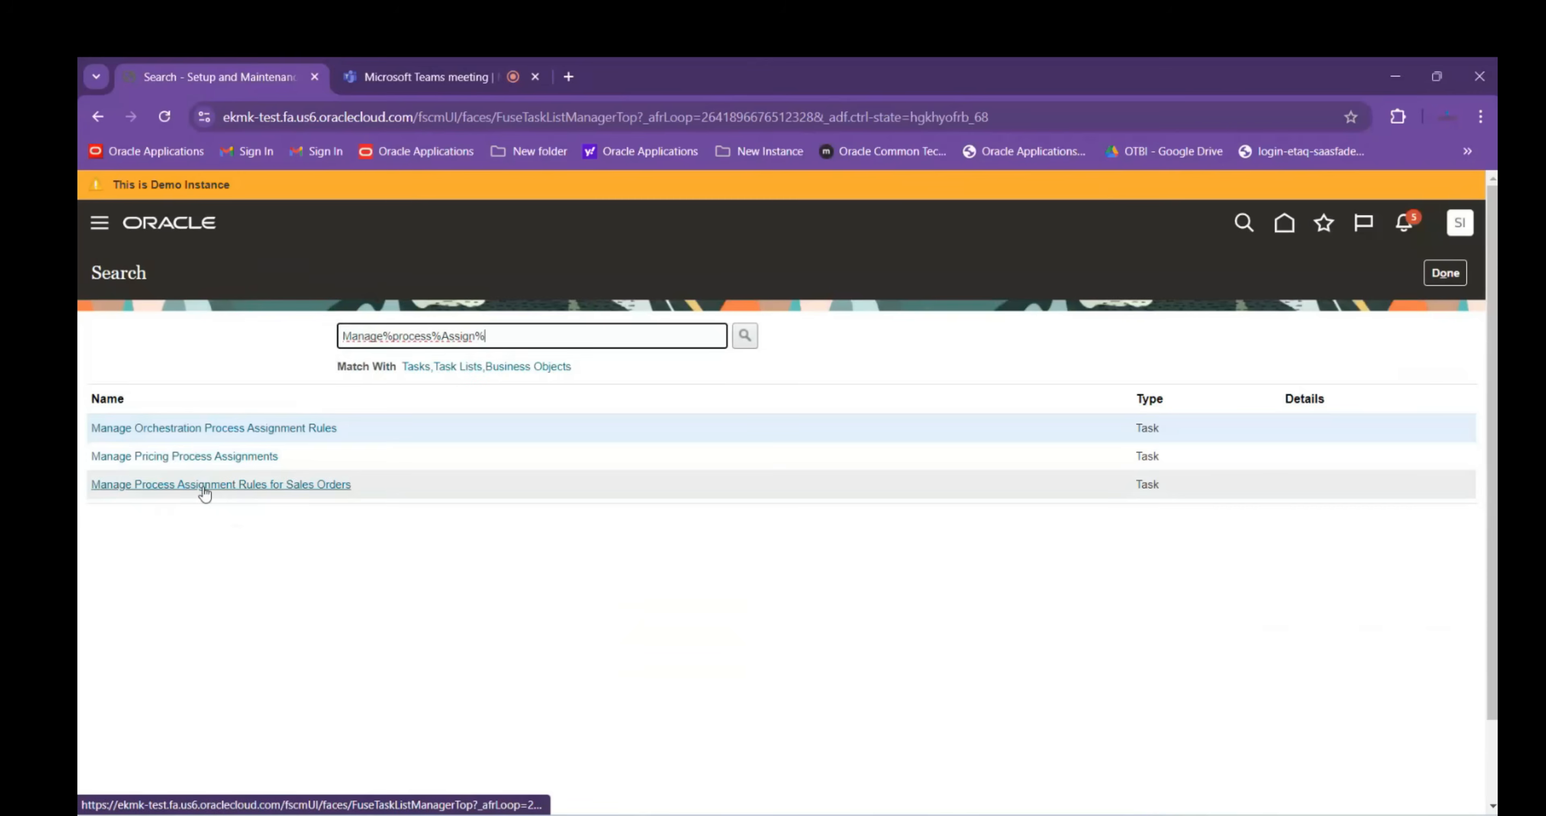
pyautogui.click(279, 491)
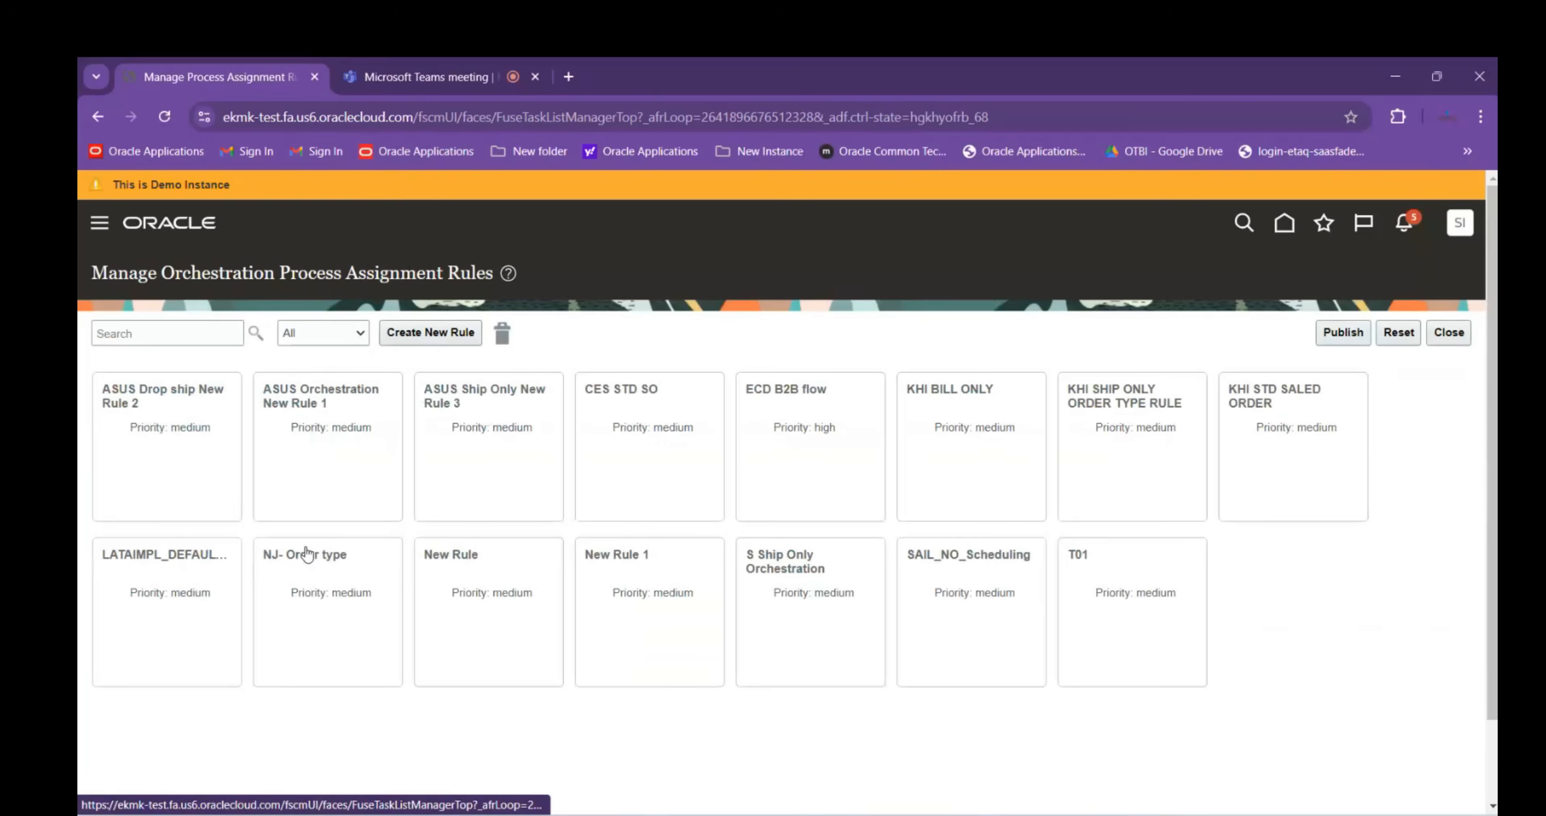
# Paste the title 'Manage Orchestration Process Assignment Rules' into A79, matching destination formatting
pyautogui.moveTo(98, 274); pyautogui.dragTo(461, 300)
pyautogui.hotkey('ctrl', 'c')
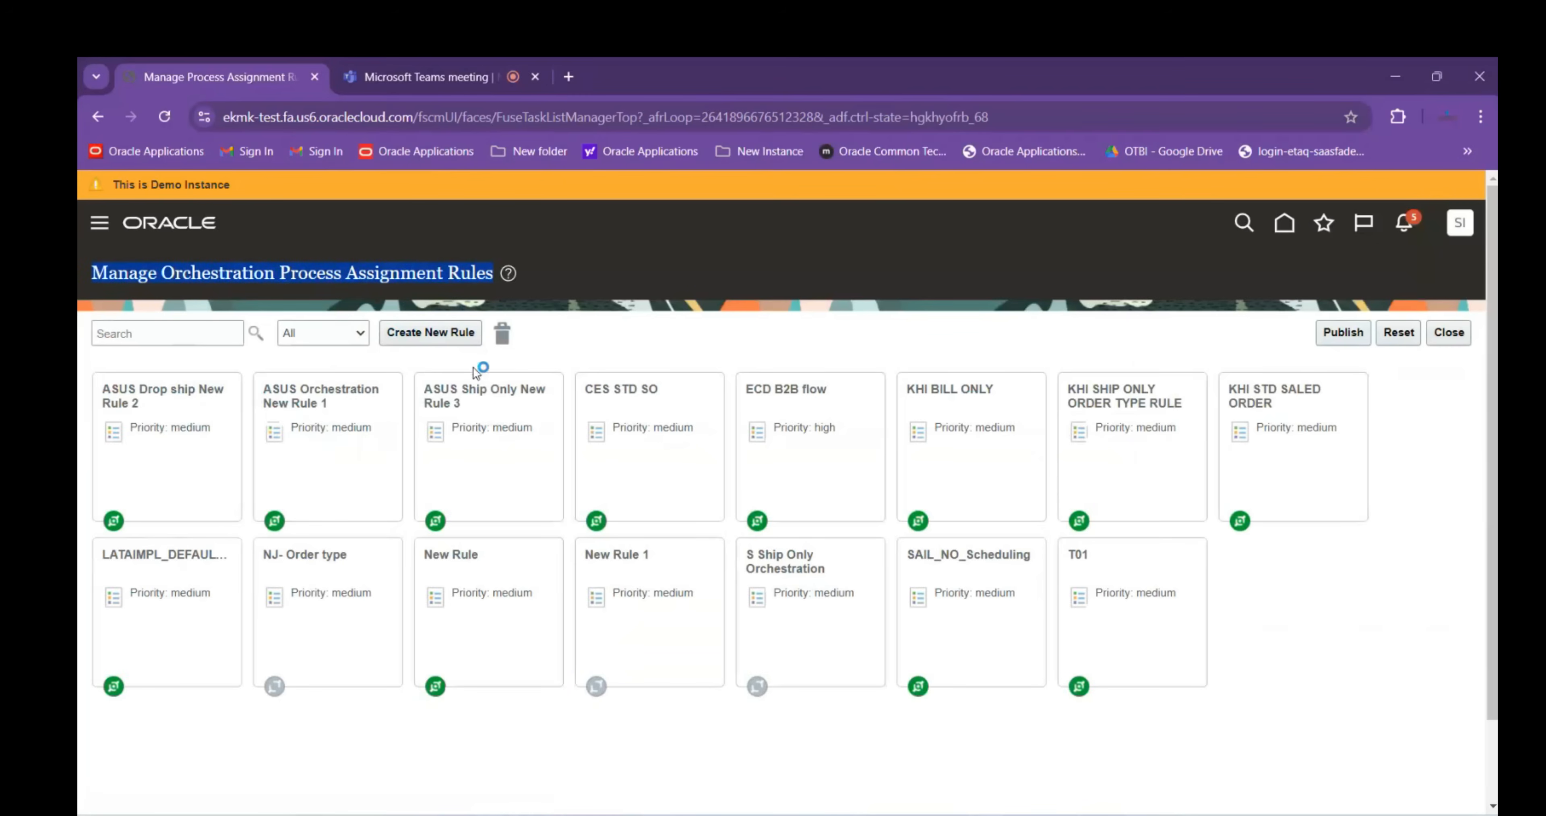
pyautogui.moveTo(1078, 813)
pyautogui.click(983, 763)
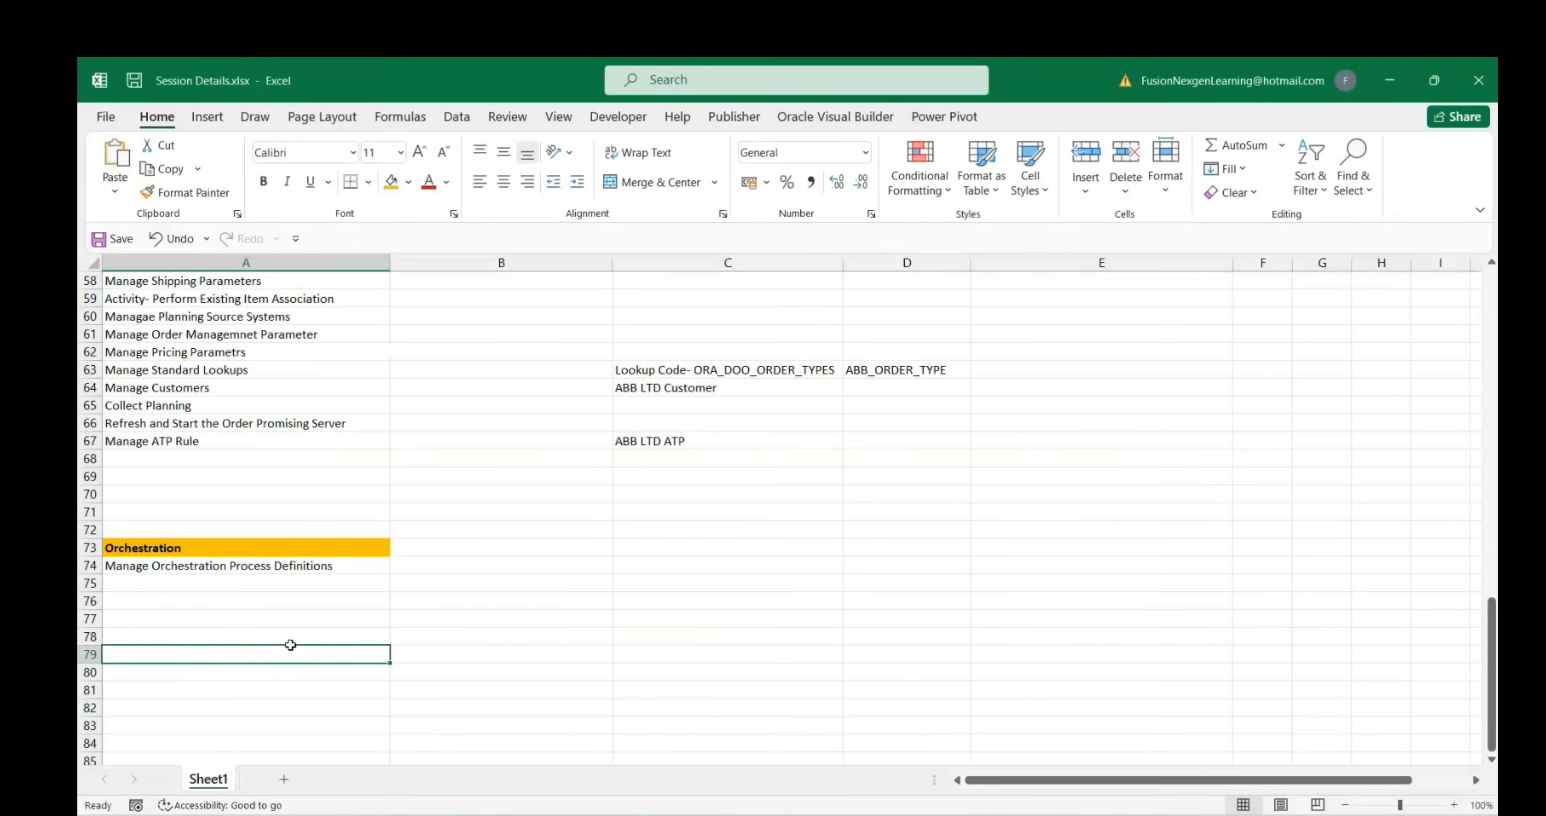
pyautogui.hotkey('ctrl', 'v')
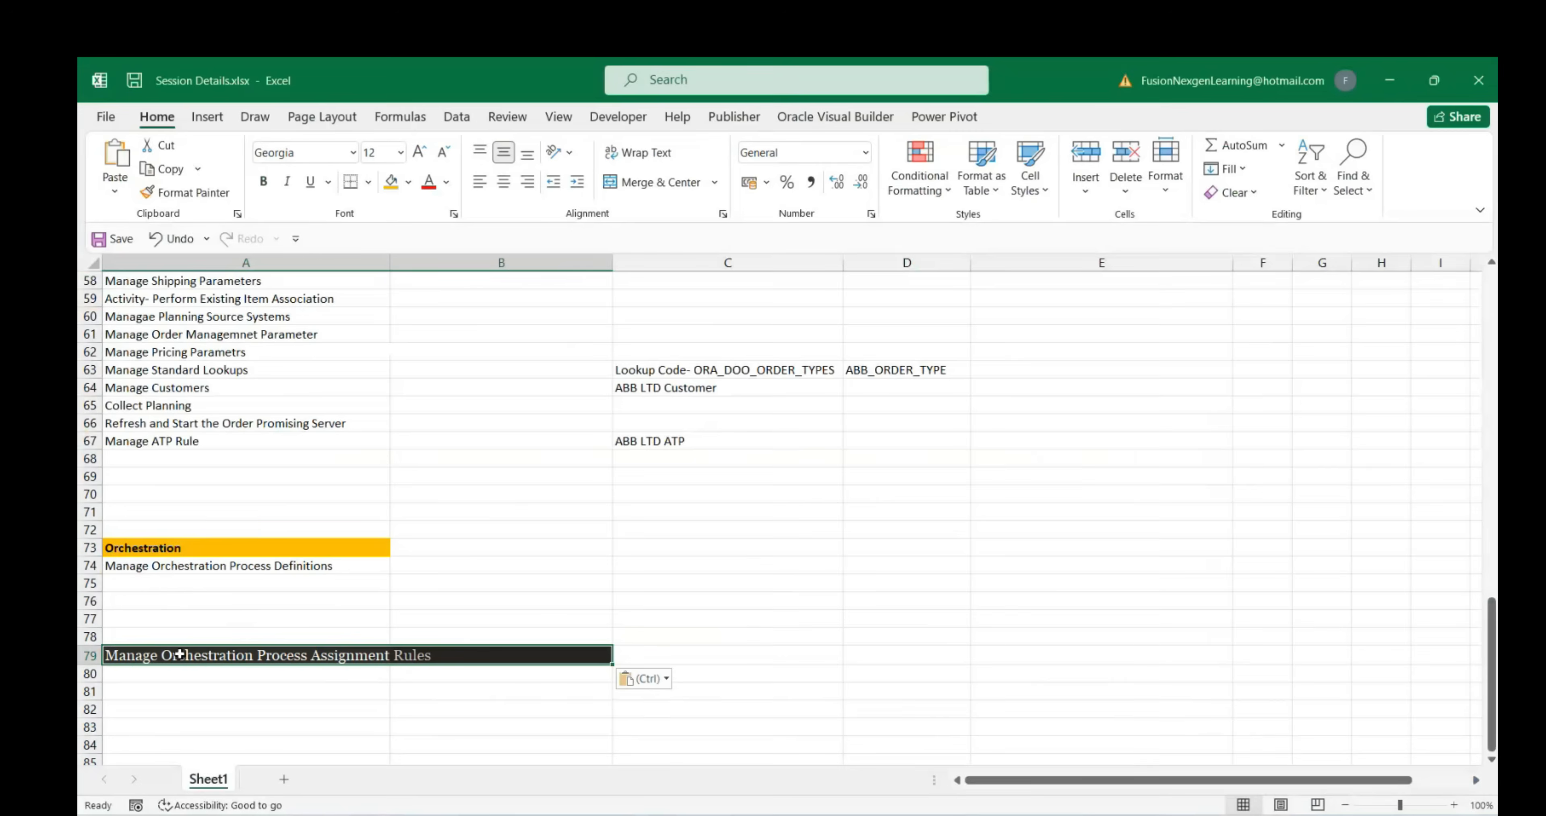
pyautogui.click(647, 678)
pyautogui.click(663, 731)
pyautogui.click(452, 714)
pyautogui.click(180, 657)
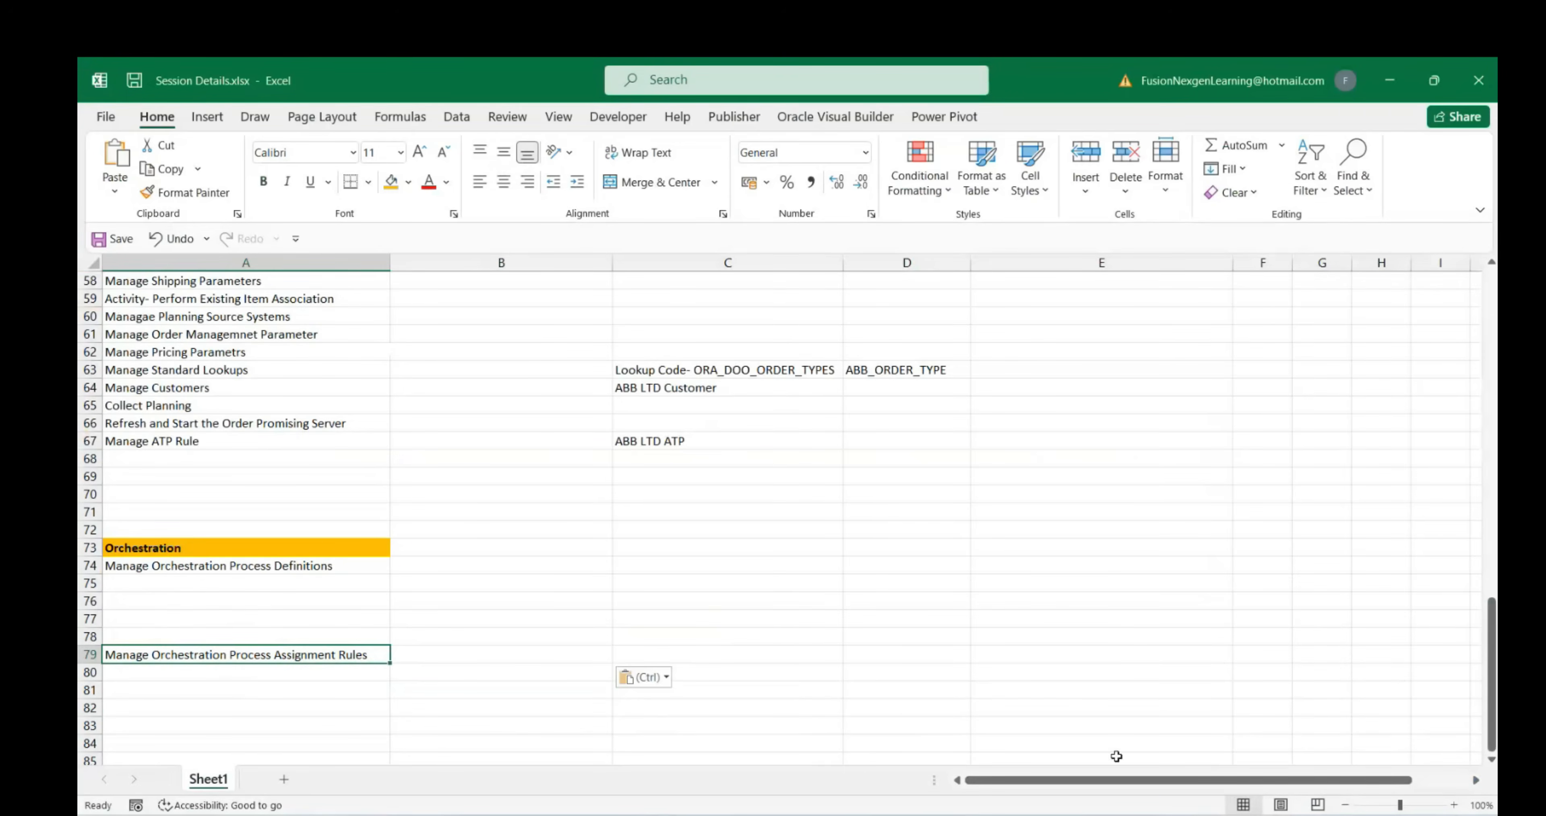
pyautogui.moveTo(1115, 755)
pyautogui.click(1025, 757)
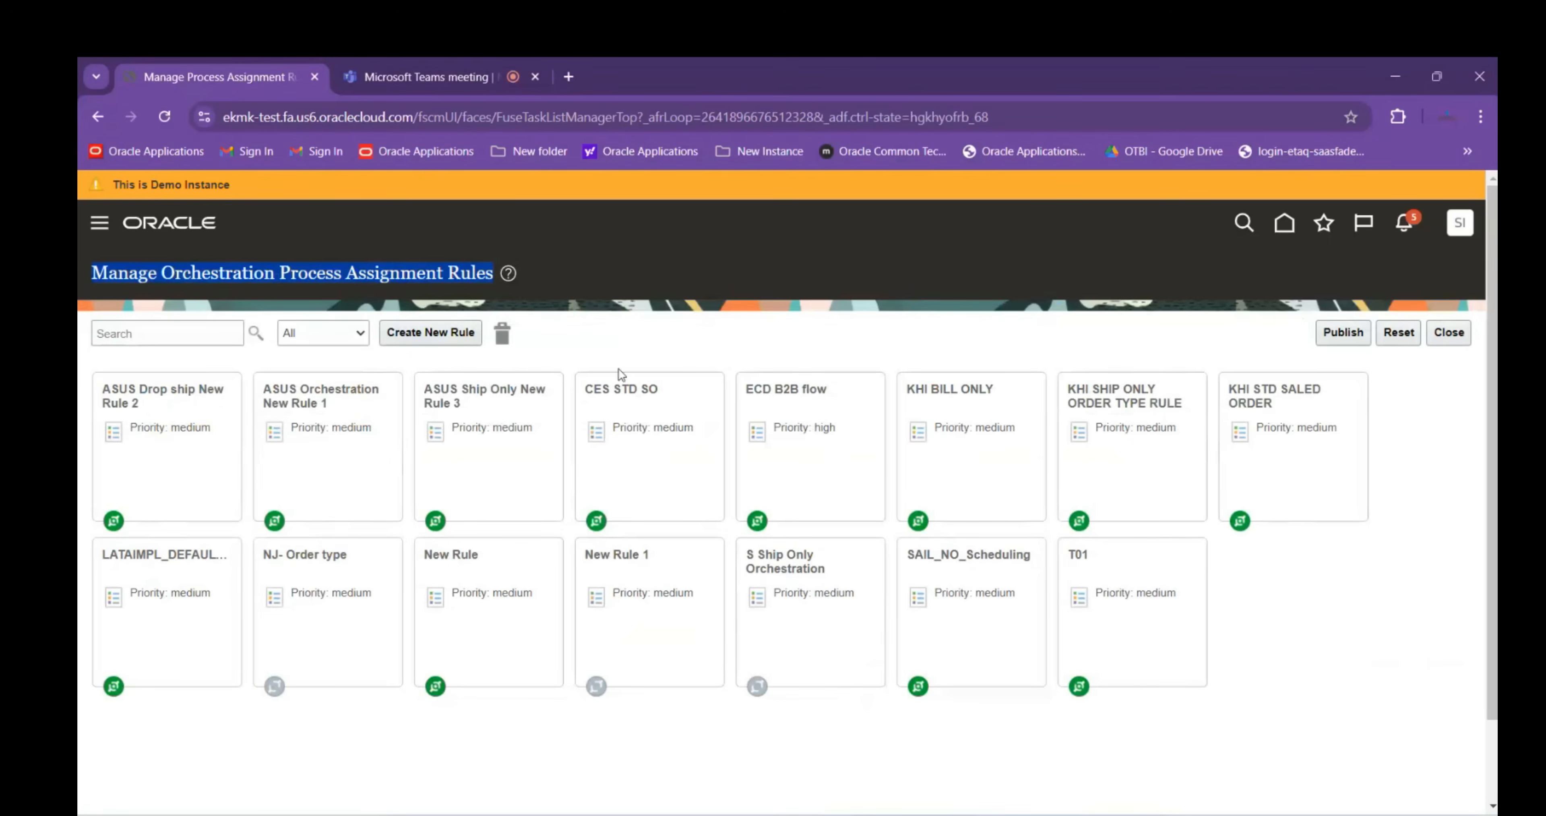
# Create a new assignment rule and rename it from New Rule 2 to ABB RULE
pyautogui.click(420, 339)
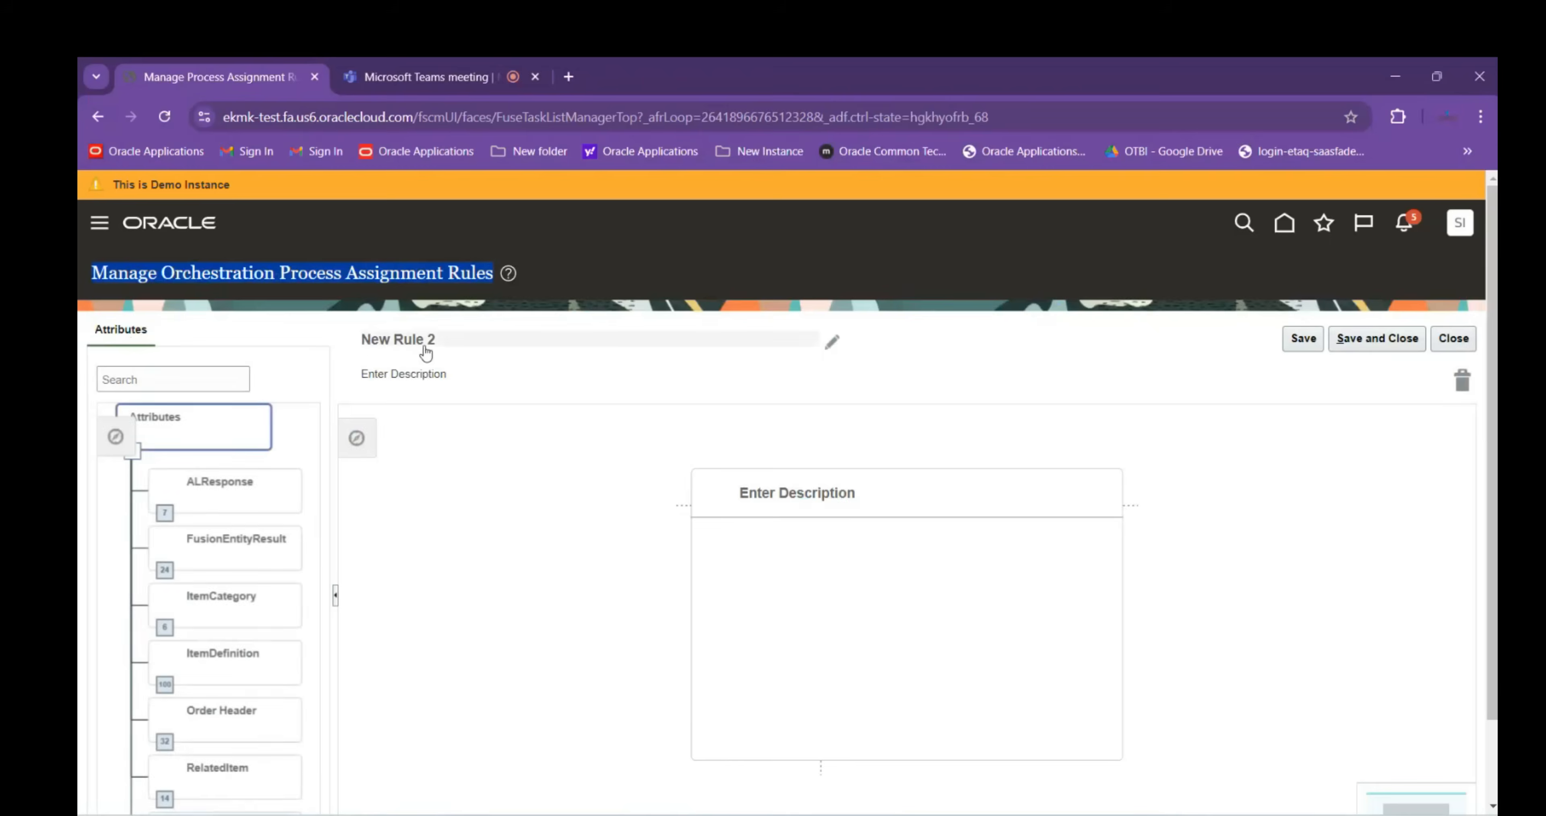
pyautogui.click(533, 339)
pyautogui.write('AN')
pyautogui.press('BackSpace')
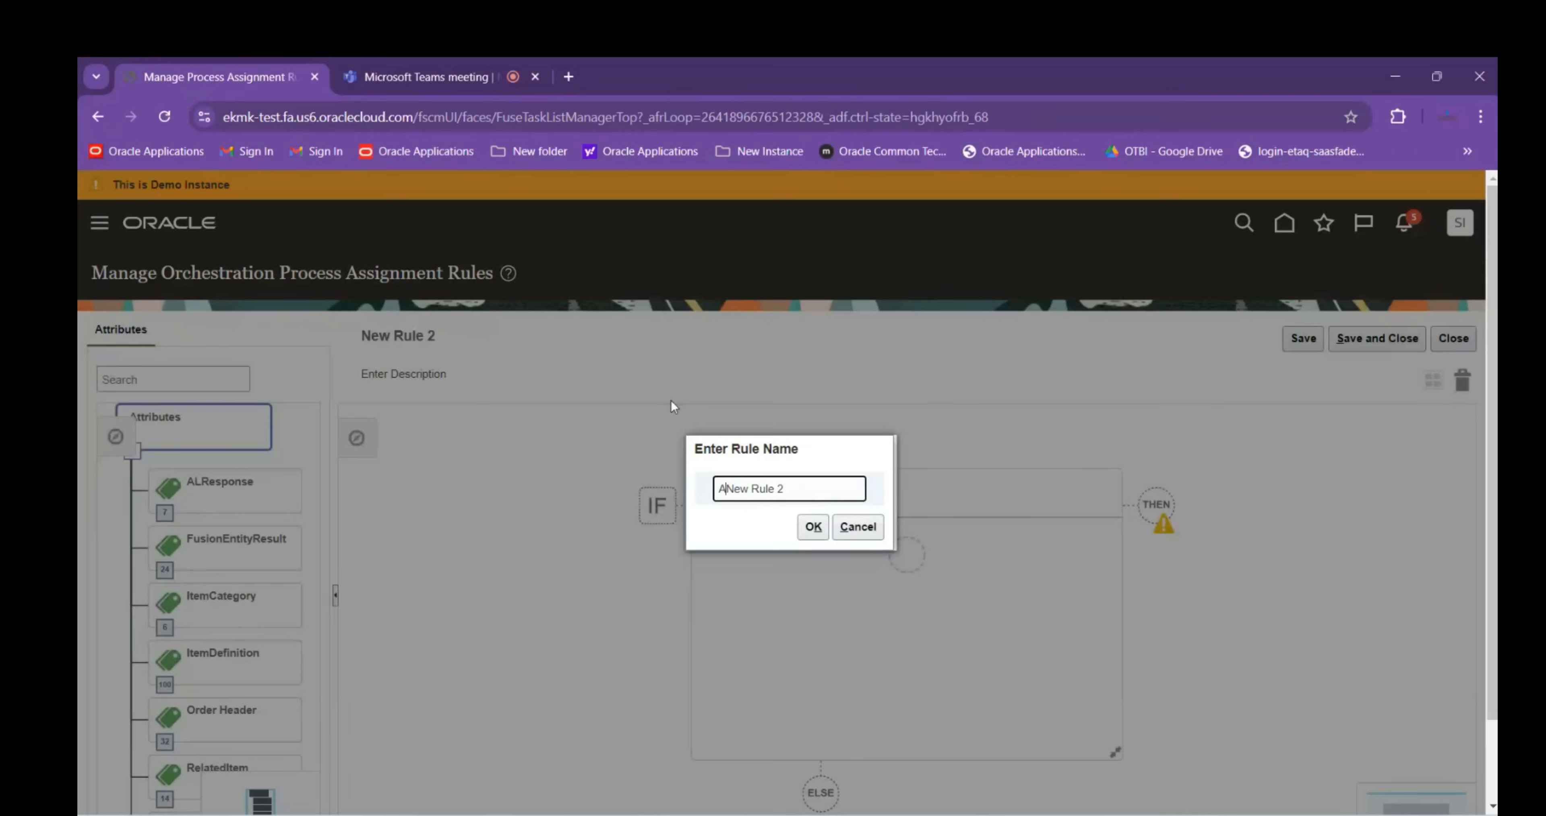
pyautogui.write('BB RULE')
pyautogui.press('Delete')
pyautogui.press('Delete')
pyautogui.press('Delete')
pyautogui.press('Delete')
pyautogui.press('Delete')
pyautogui.press('Delete')
pyautogui.press('Delete')
pyautogui.press('Delete')
pyautogui.press('Delete')
pyautogui.press('Delete')
pyautogui.click(813, 526)
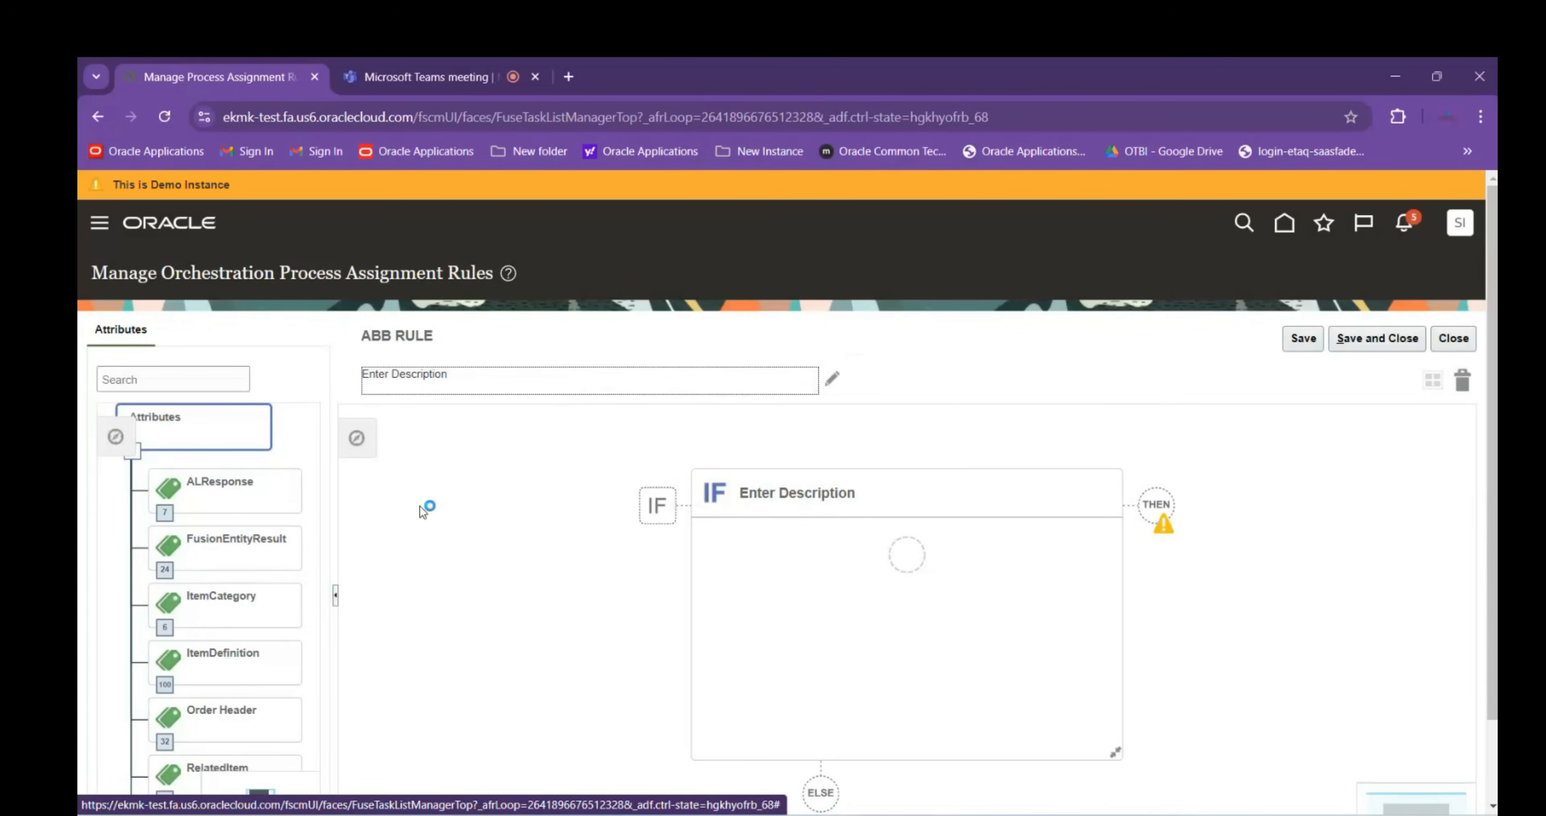
# Scroll through the Attributes tree to review the attributes available for the IF condition
pyautogui.scroll(-3, 108, 664)
pyautogui.scroll(2, 108, 518)
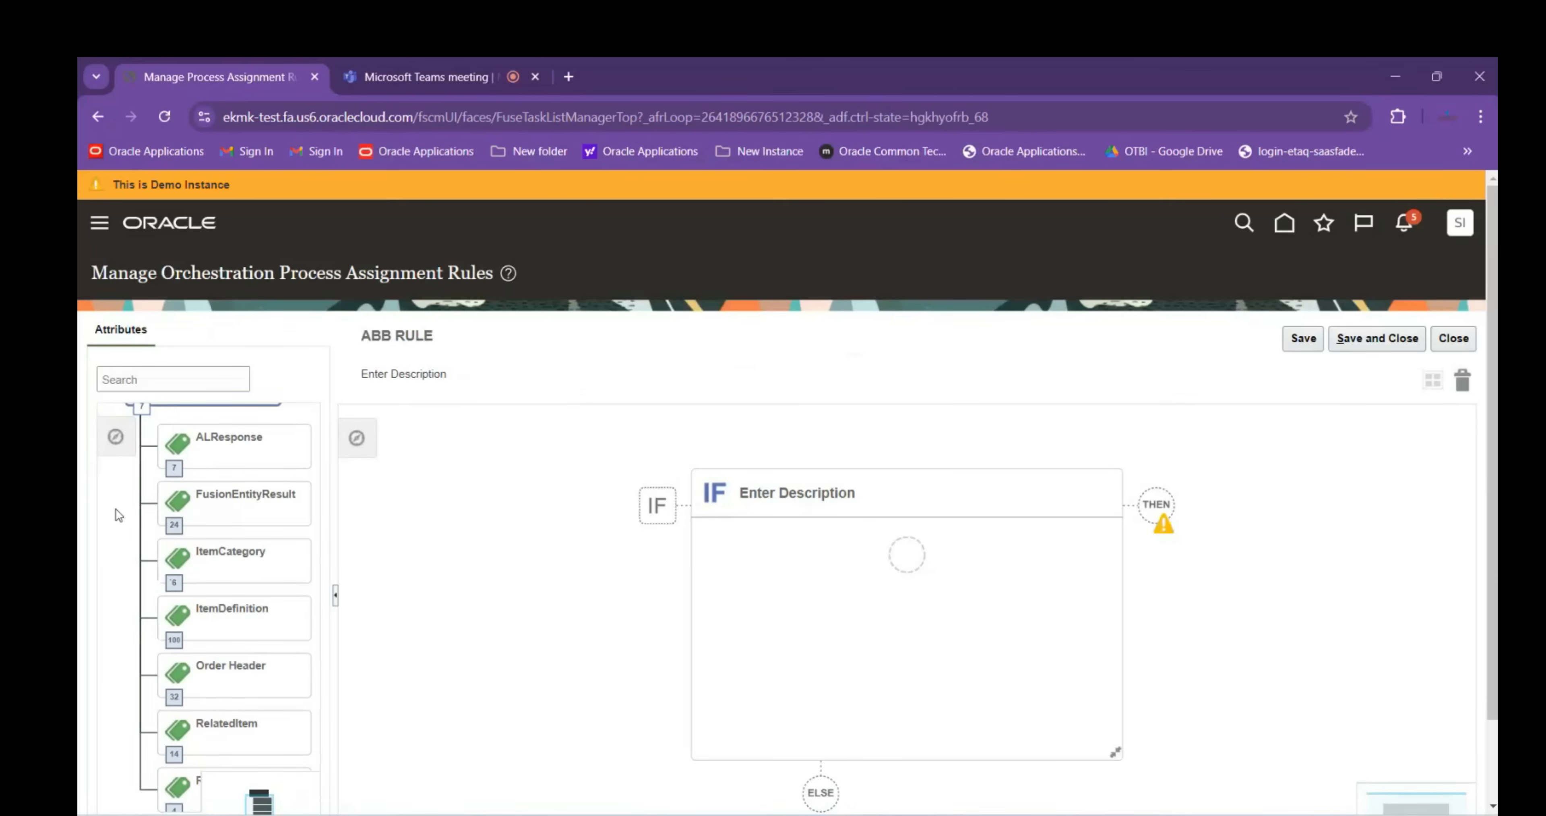
pyautogui.scroll(2, 116, 510)
pyautogui.scroll(-2, 108, 612)
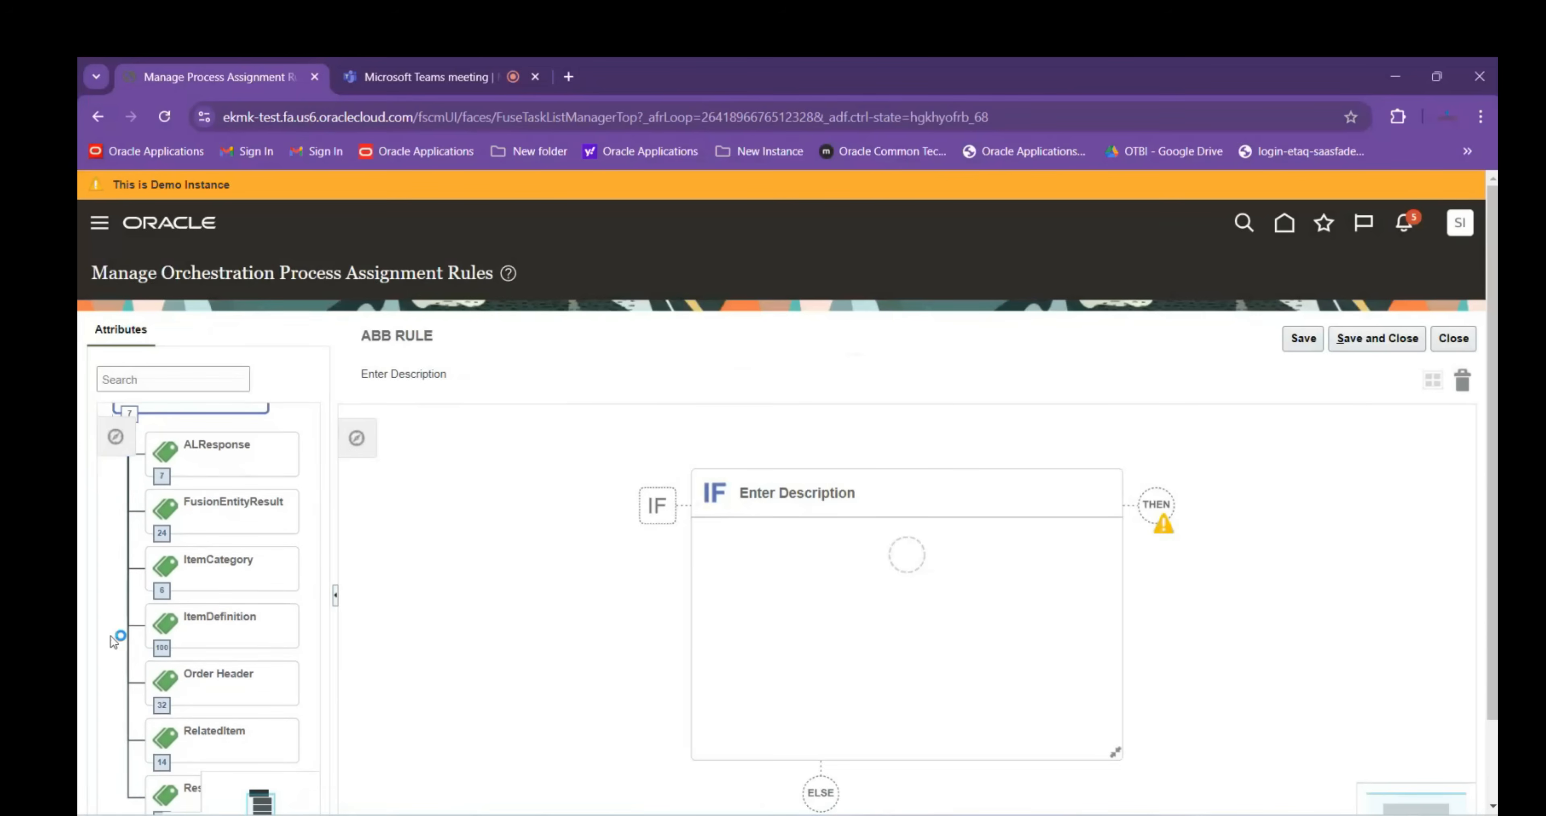
pyautogui.scroll(-1, 110, 635)
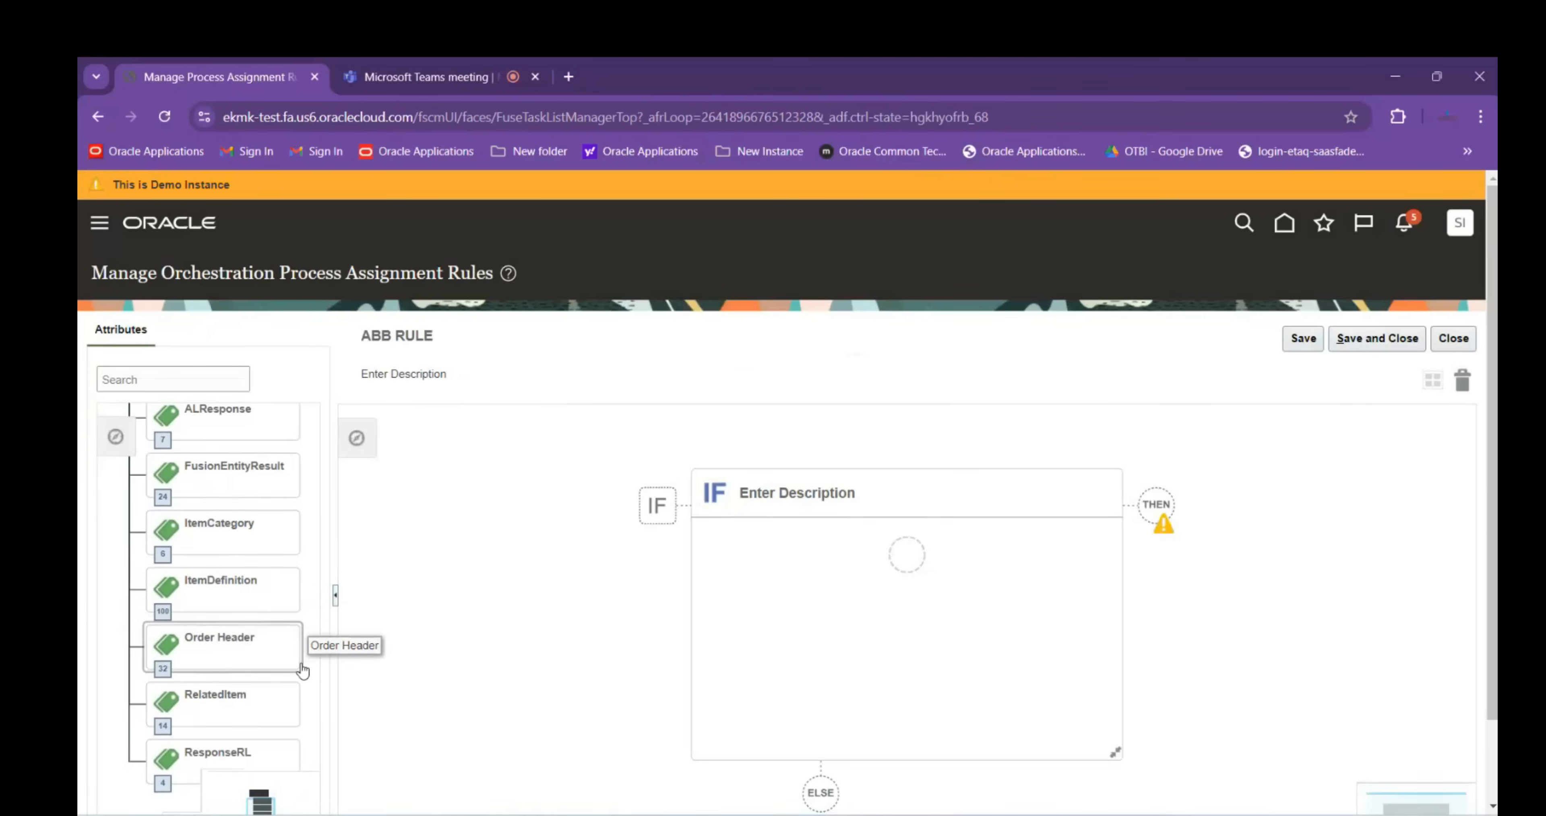
pyautogui.scroll(-1, 105, 667)
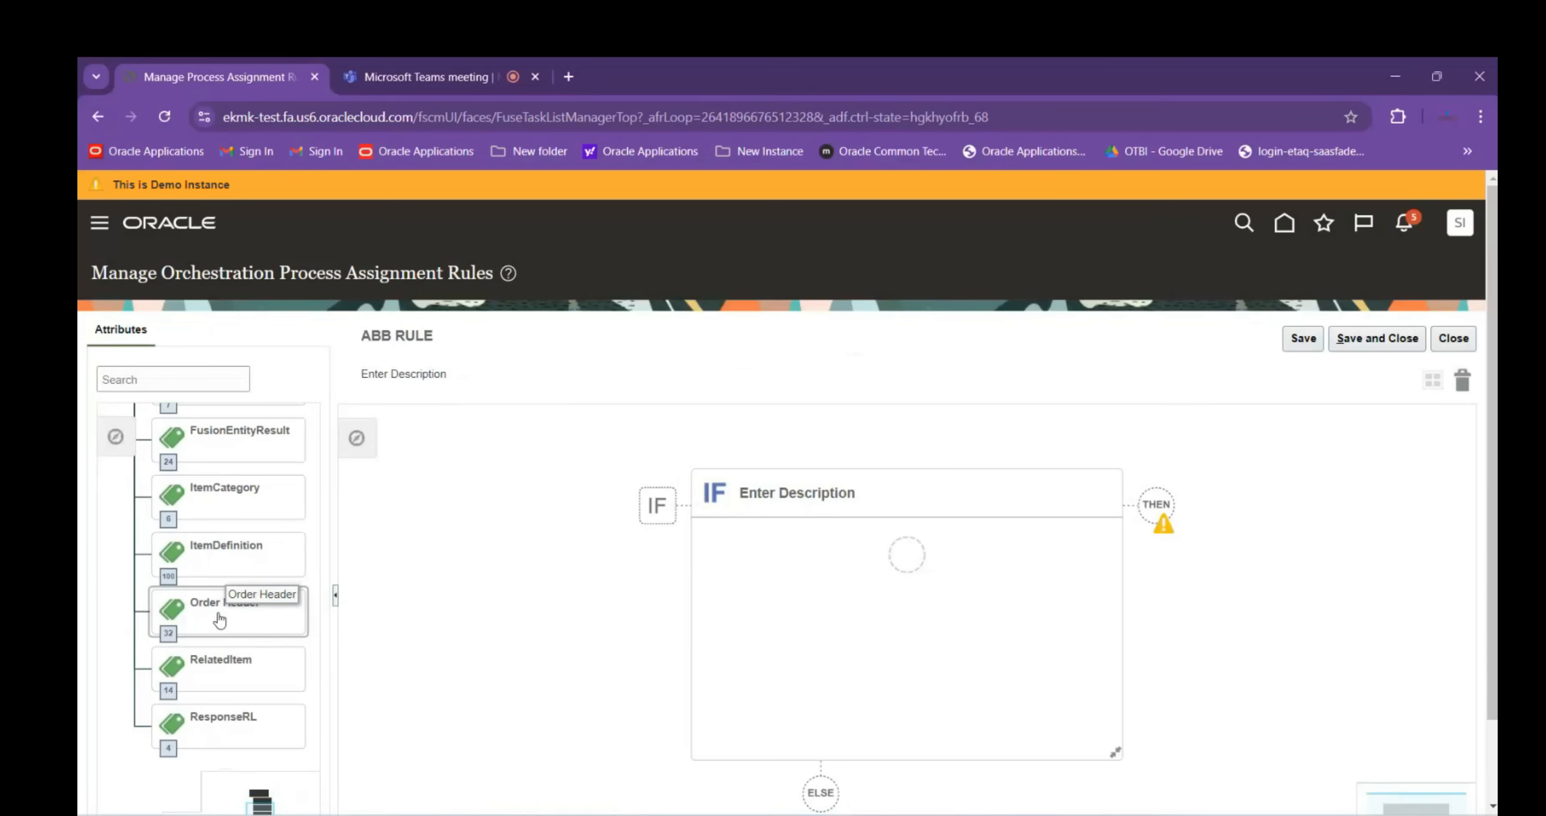
# Expand Order Header's attributes and drag Business Unit onto the IF block to create a condition
pyautogui.click(169, 643)
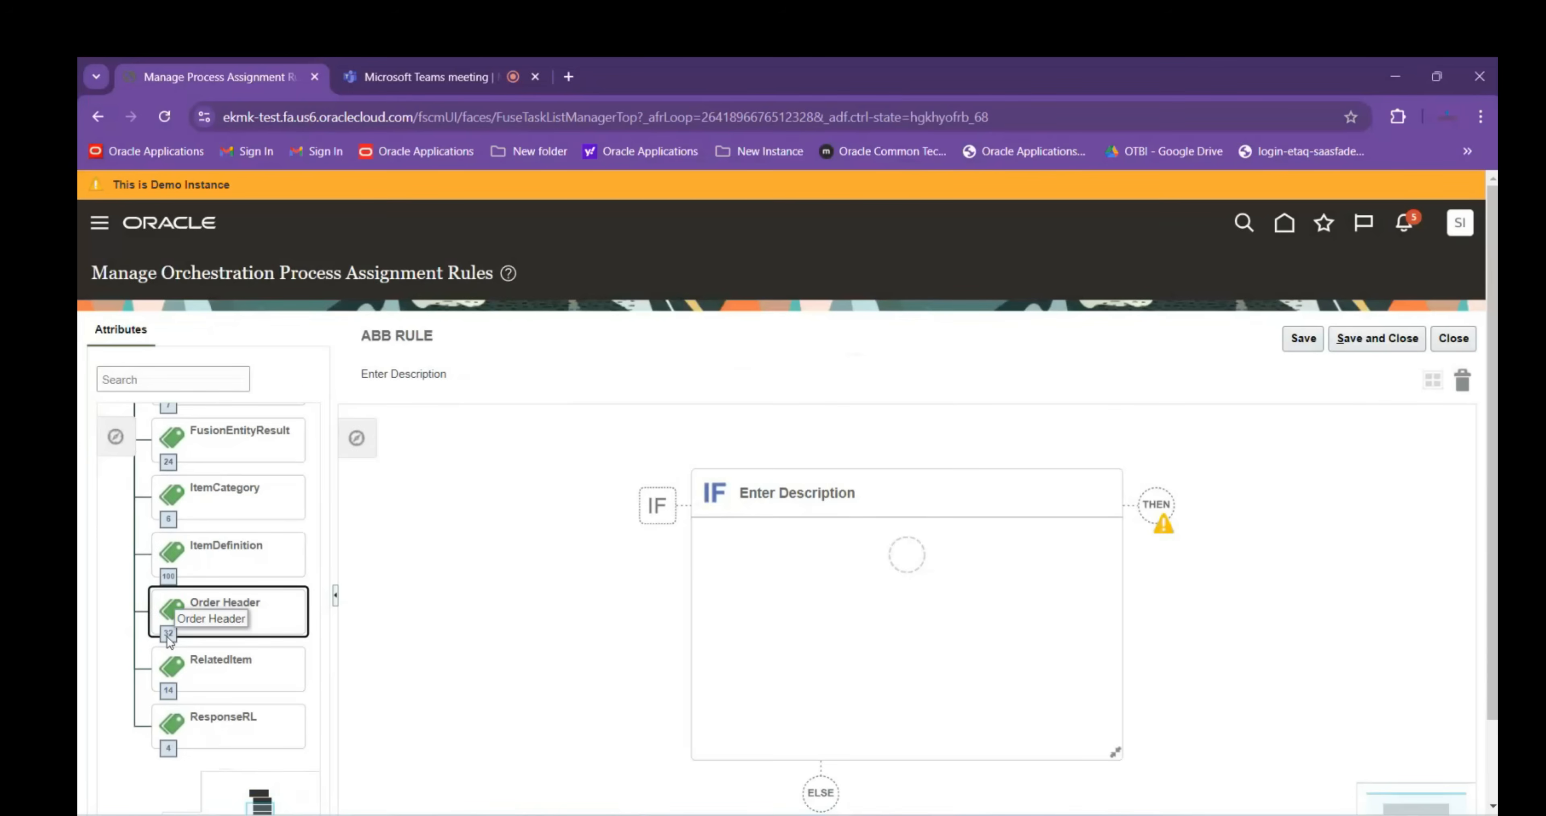
pyautogui.click(169, 637)
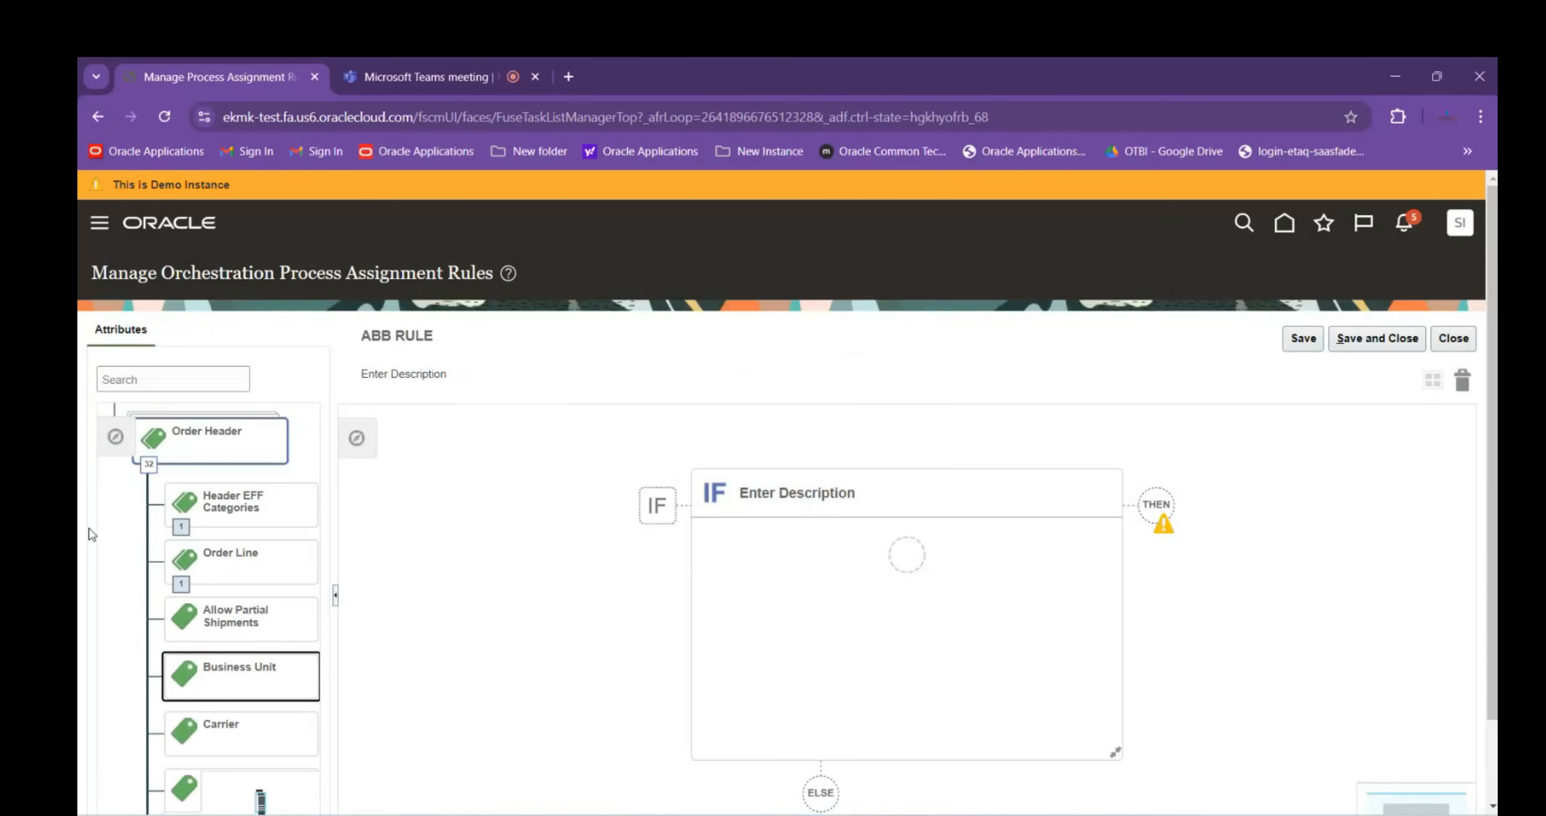
pyautogui.moveTo(102, 544); pyautogui.dragTo(98, 521)
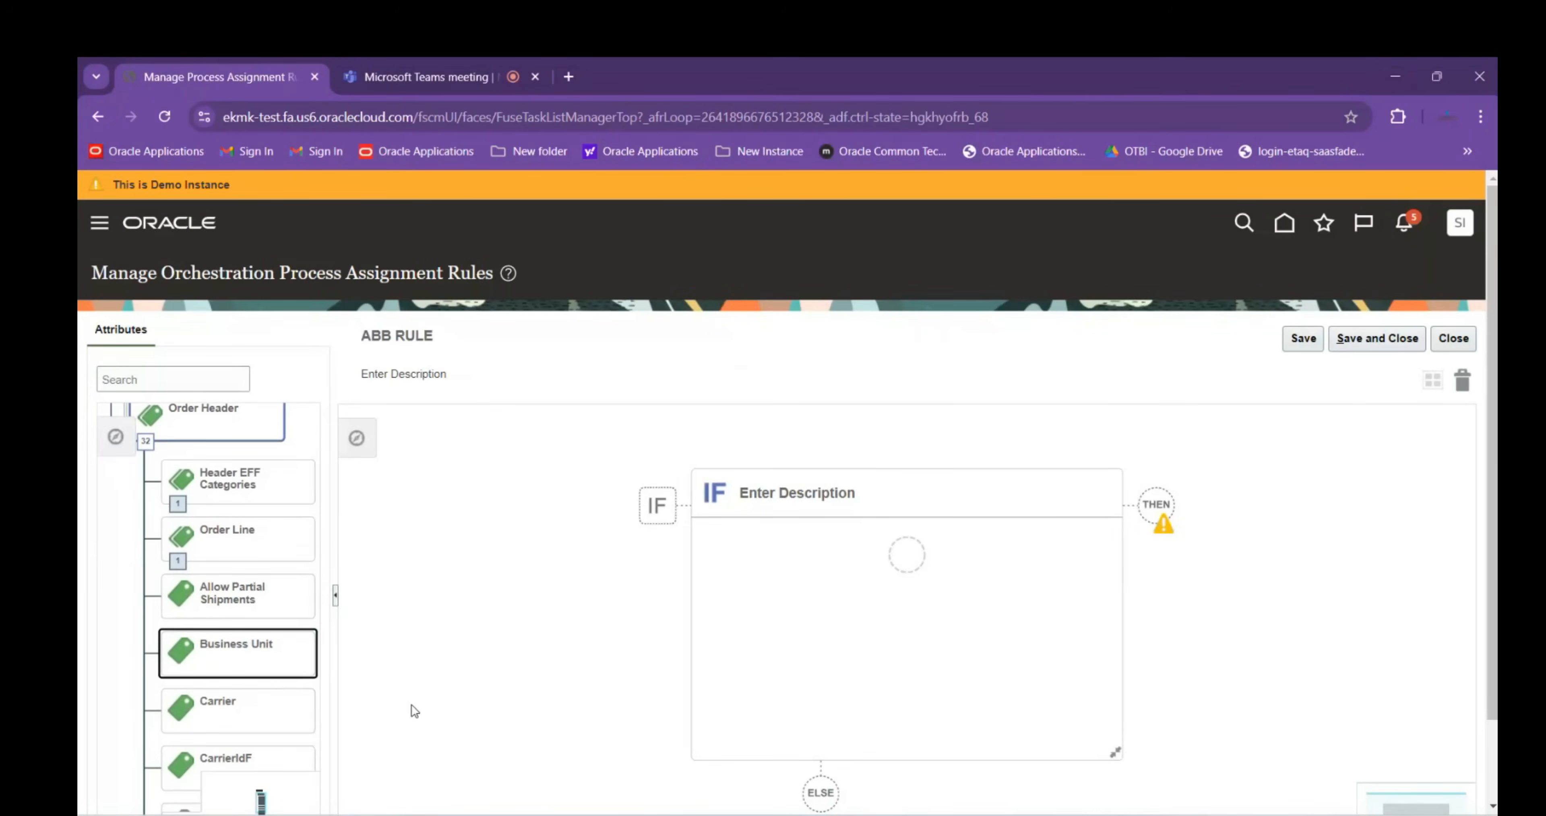
pyautogui.moveTo(412, 703); pyautogui.dragTo(393, 645)
pyautogui.moveTo(106, 660); pyautogui.dragTo(96, 472)
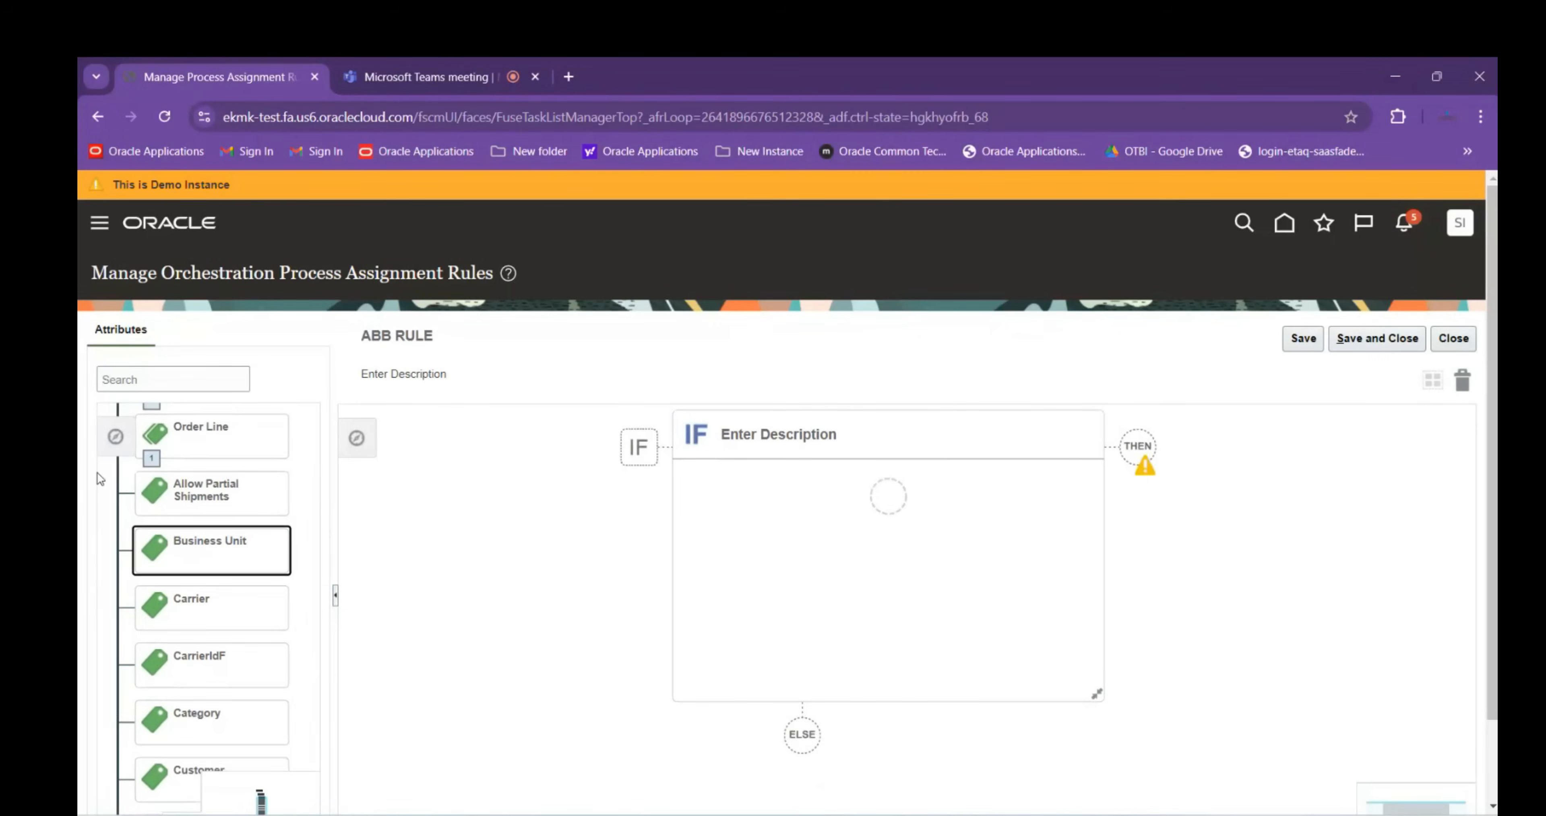
pyautogui.moveTo(302, 730); pyautogui.dragTo(307, 530)
pyautogui.scroll(-6, 305, 527)
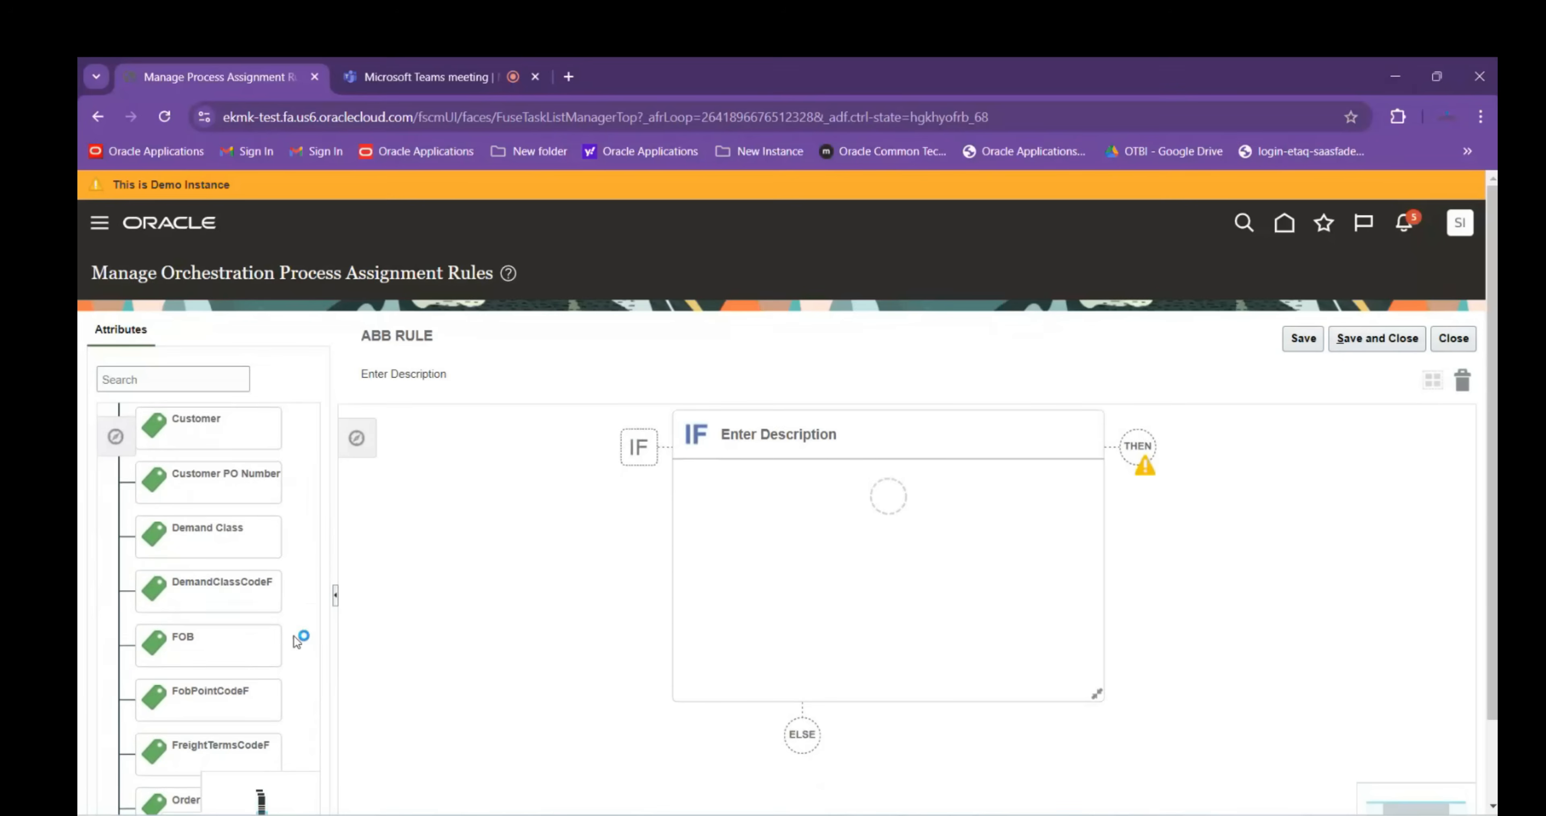
pyautogui.scroll(-1, 291, 582)
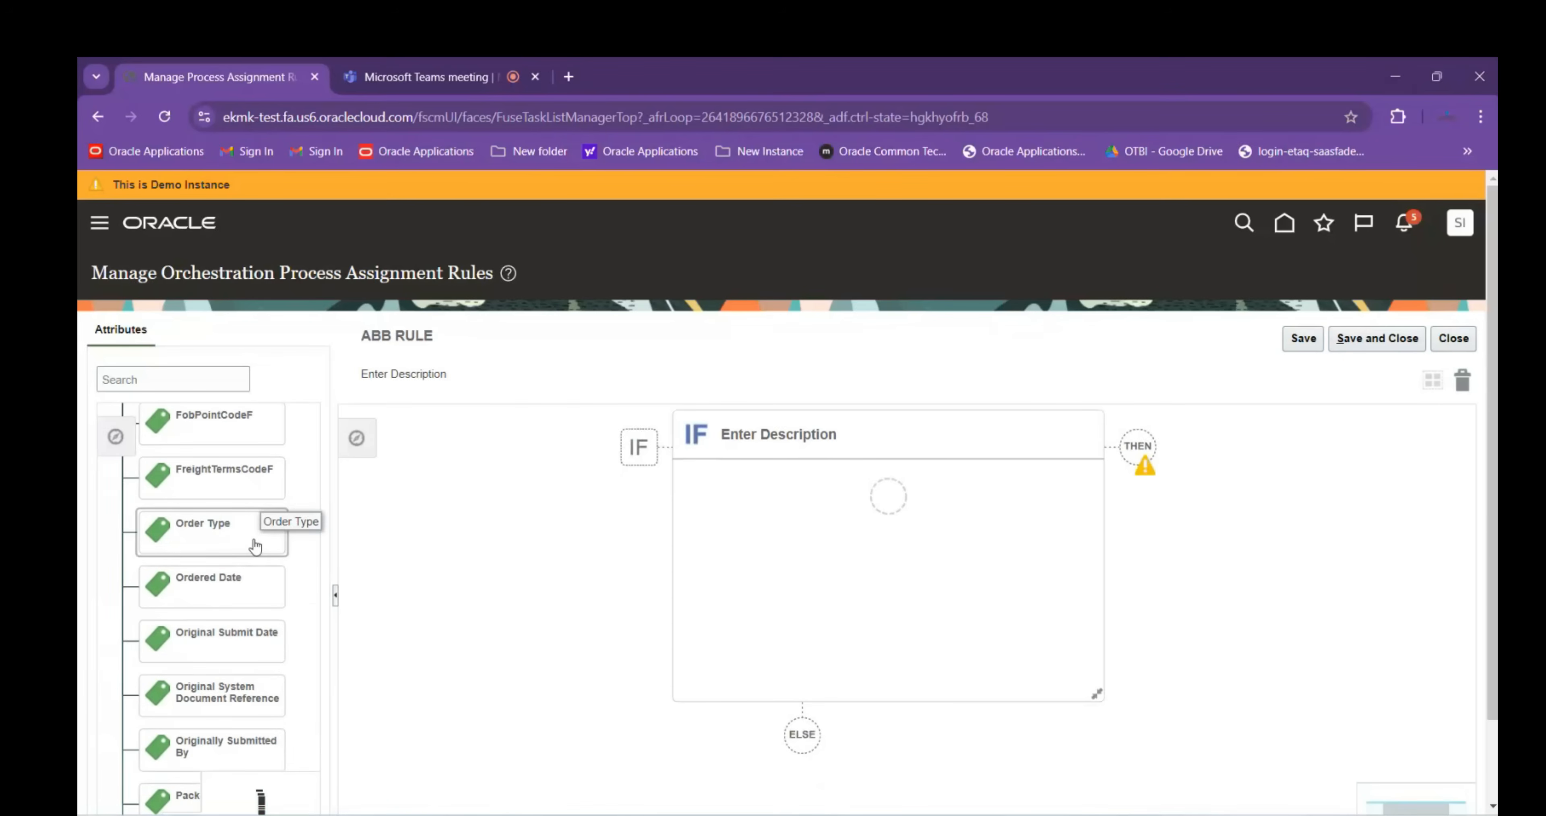
pyautogui.scroll(5, 319, 653)
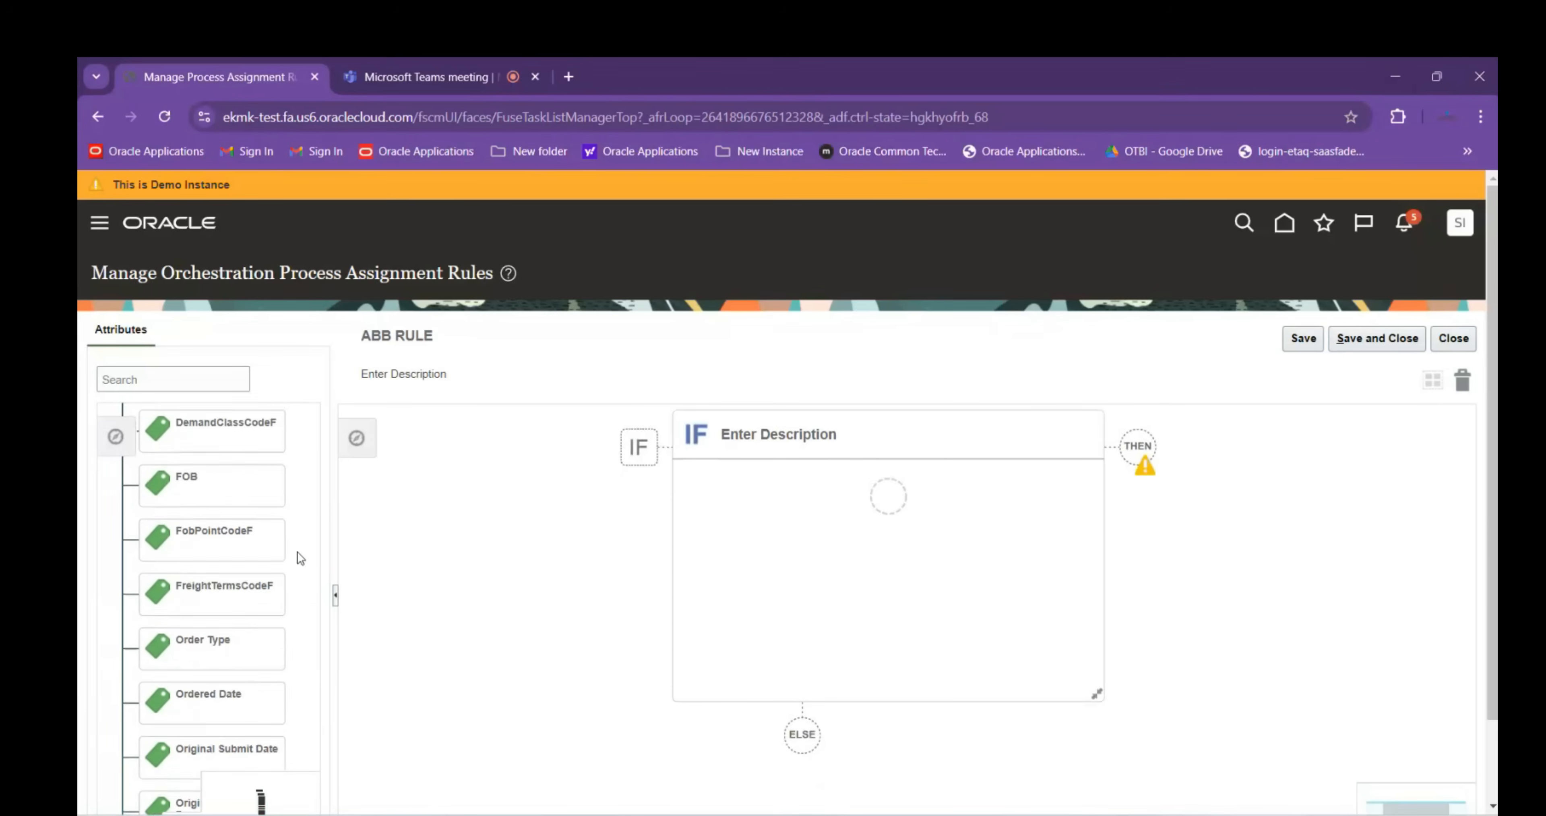
pyautogui.scroll(4, 311, 547)
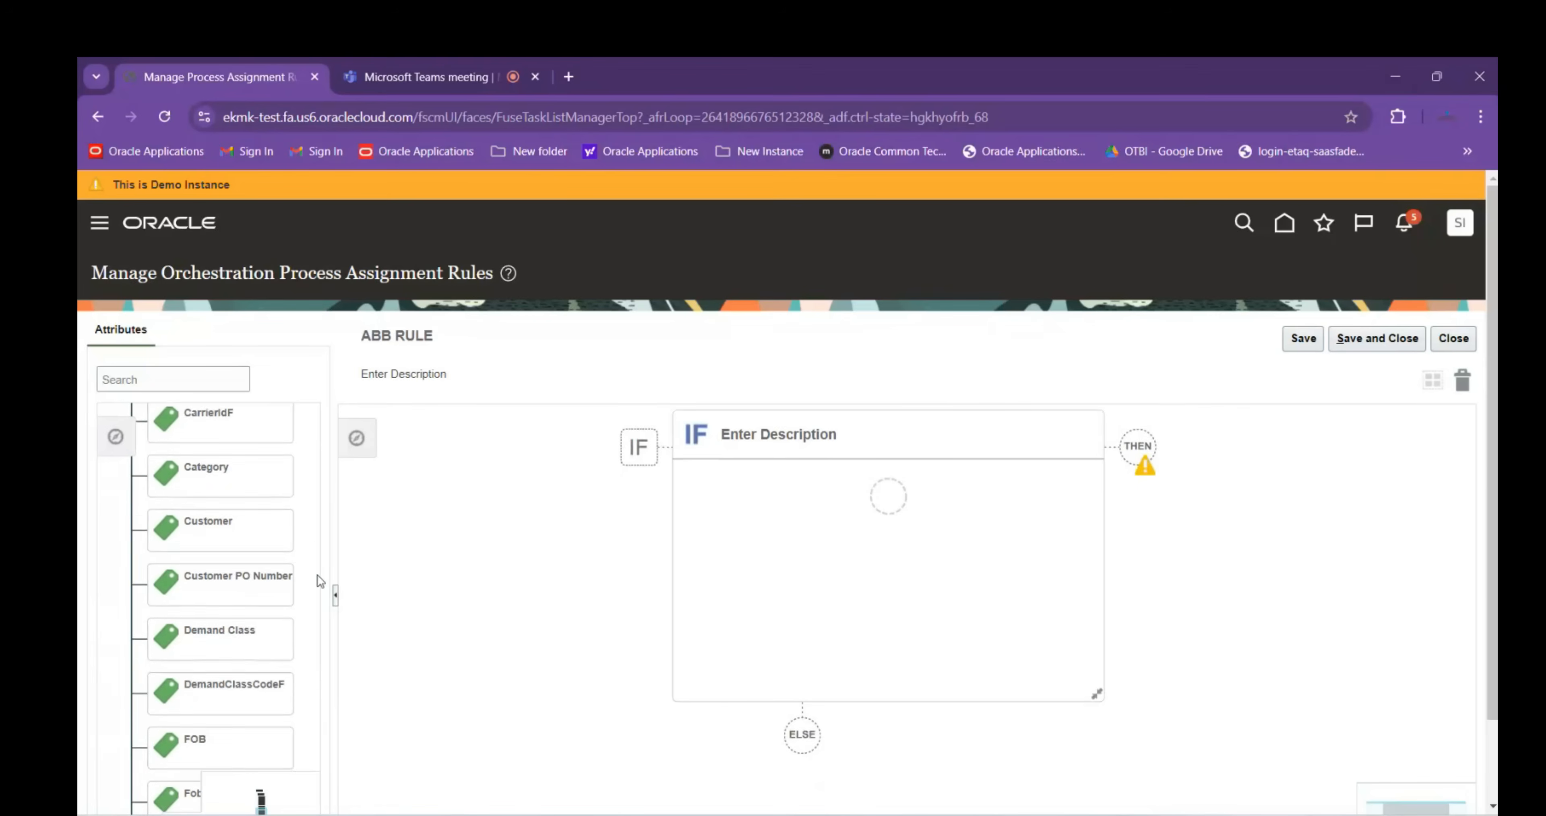
pyautogui.scroll(1, 310, 575)
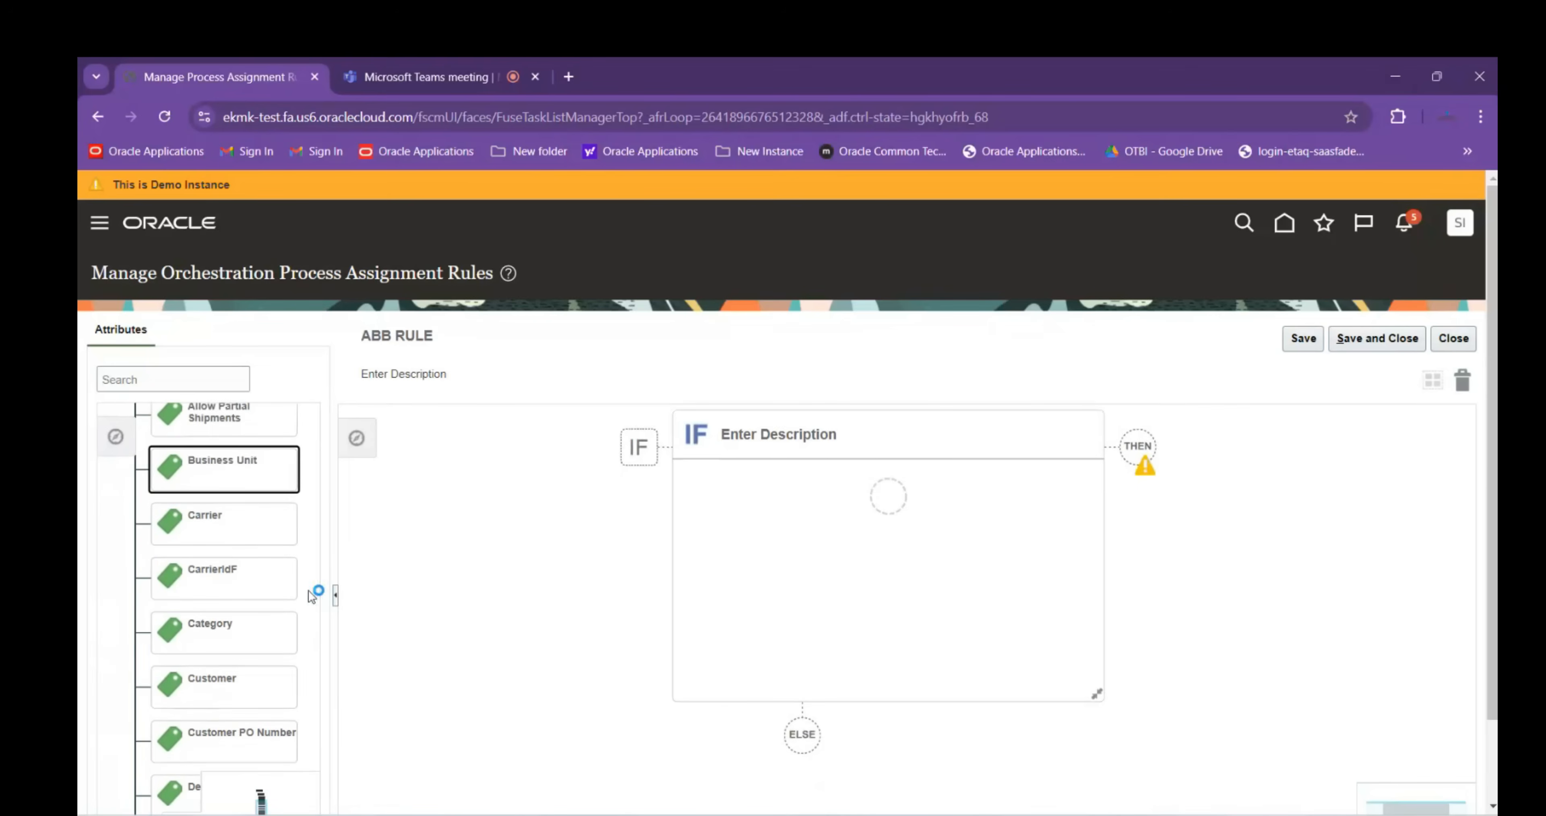
pyautogui.moveTo(225, 473); pyautogui.dragTo(886, 493)
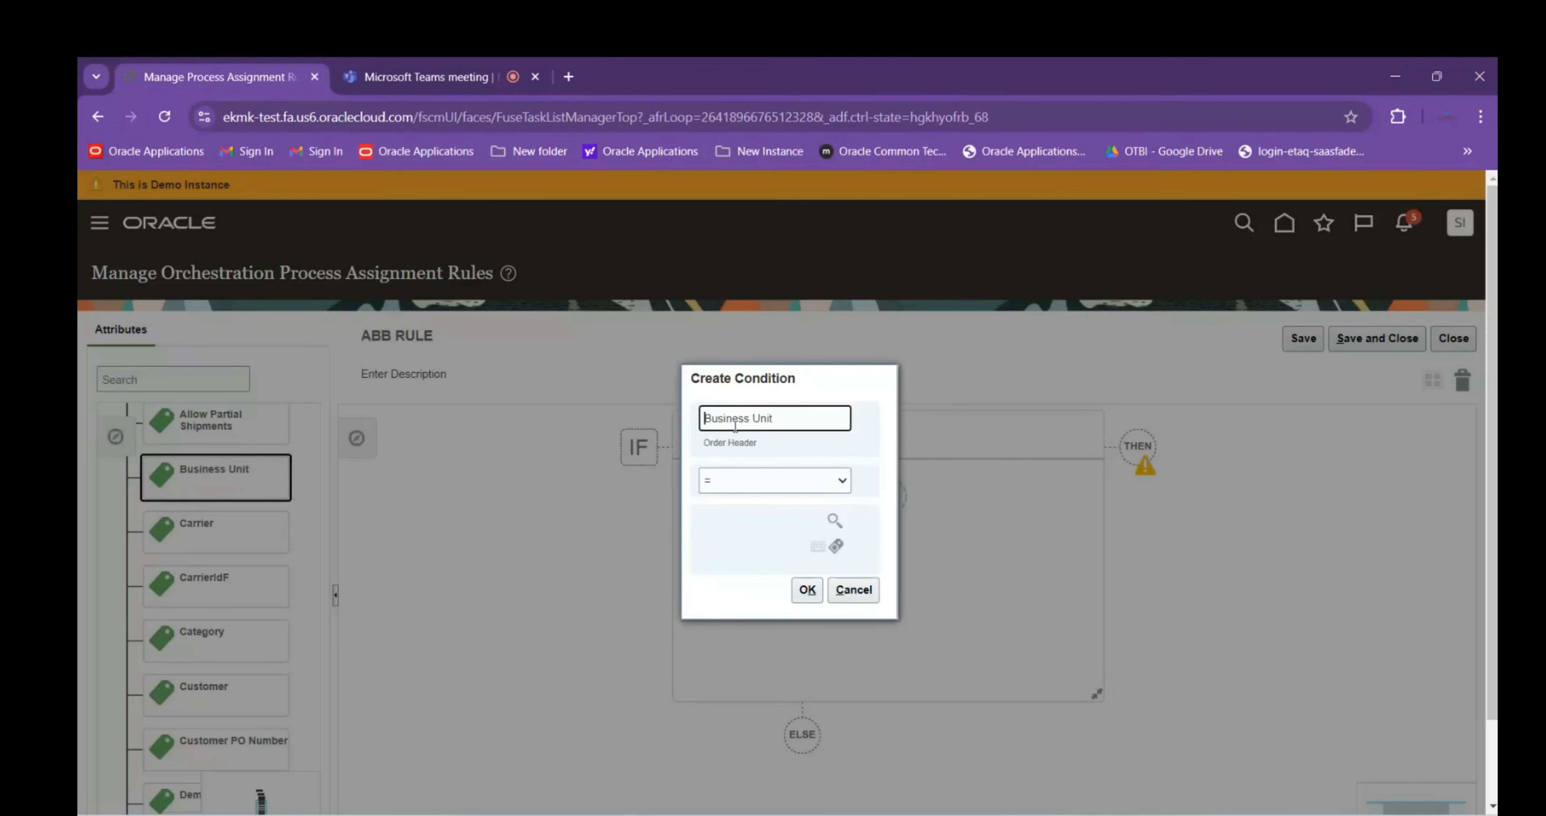
# Search Business Unit values for ABB, pick ABB LTD., and add the Business Unit = ABB LTD. condition
pyautogui.click(835, 520)
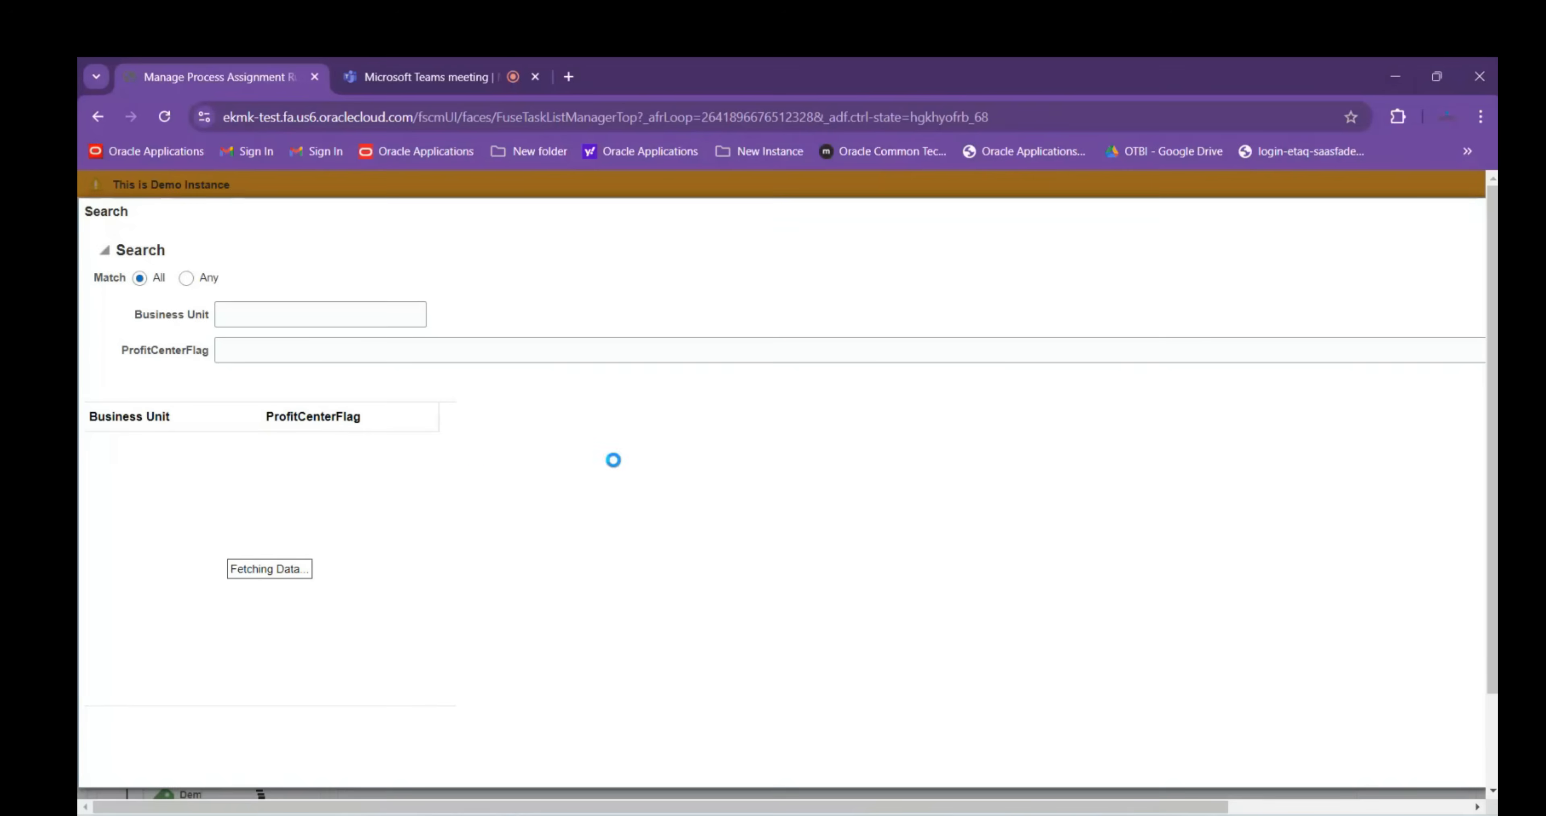
pyautogui.click(267, 310)
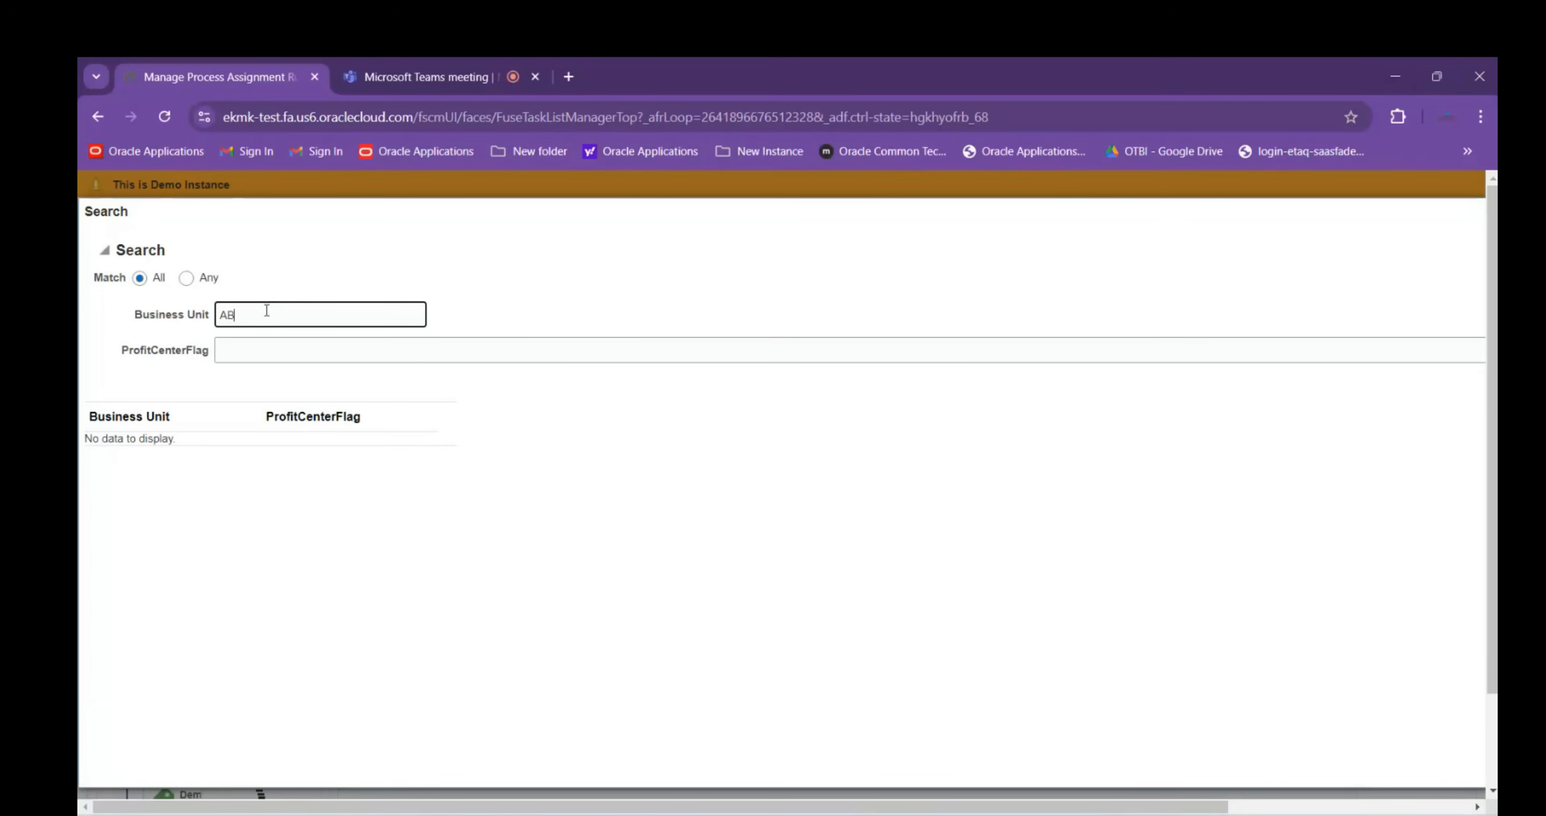
pyautogui.press('Return')
pyautogui.click(179, 447)
pyautogui.moveTo(1160, 798); pyautogui.dragTo(1385, 801)
pyautogui.click(1410, 760)
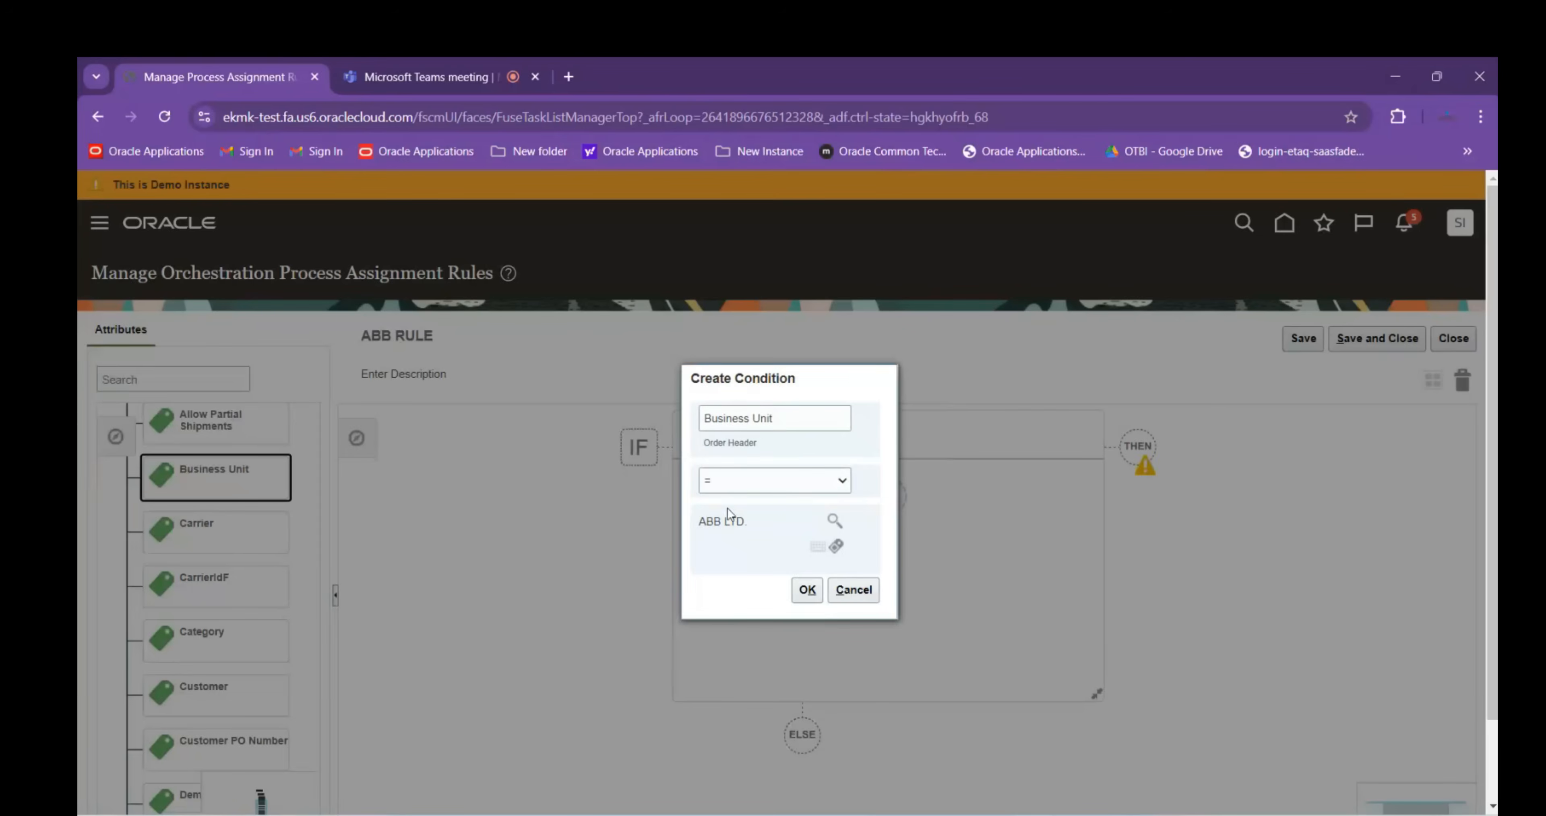
pyautogui.click(806, 589)
pyautogui.moveTo(840, 546)
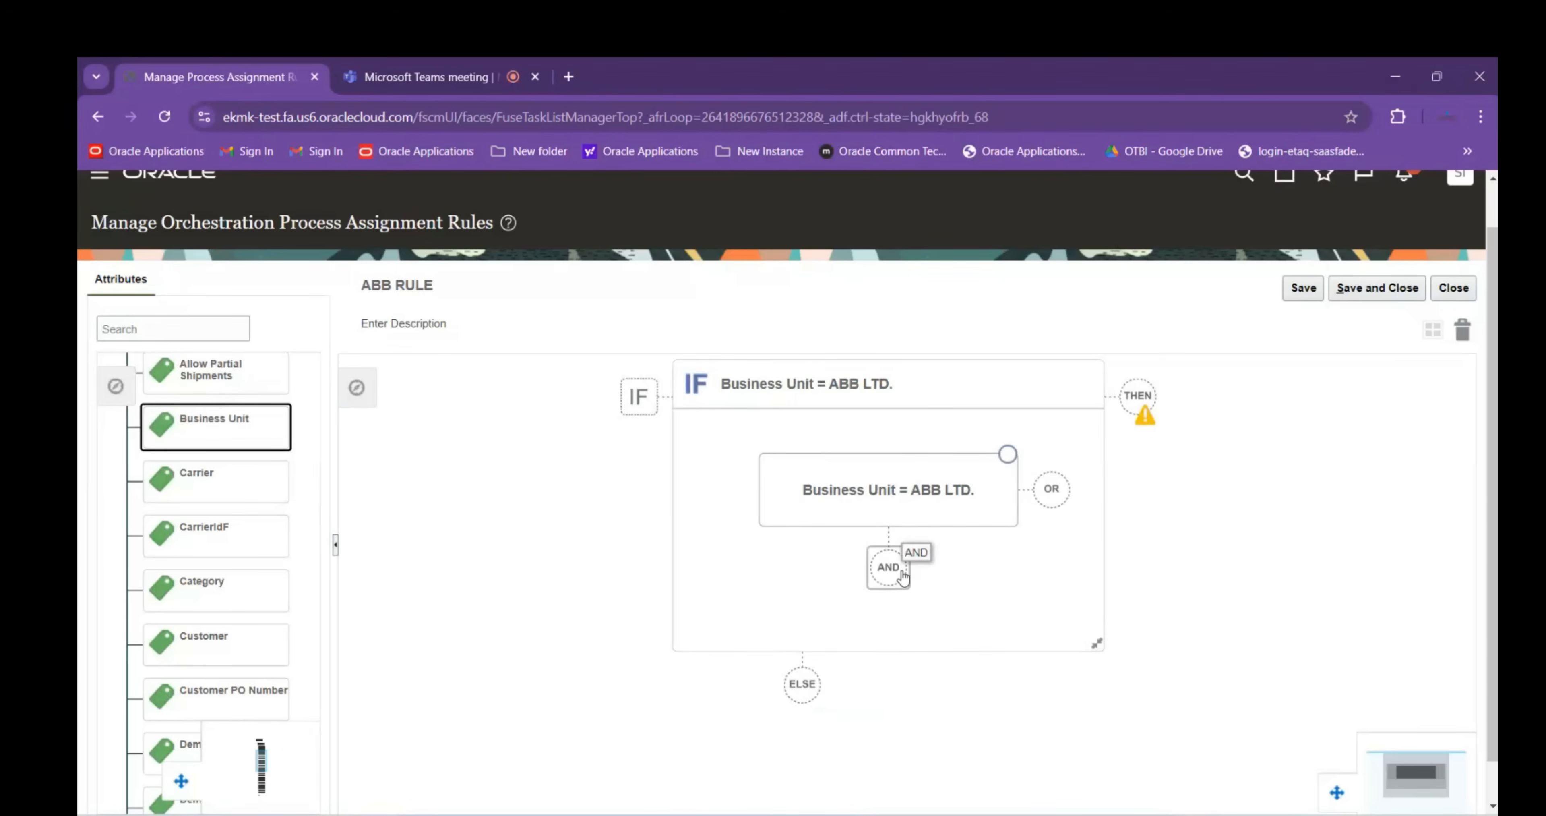
pyautogui.scroll(-5, 312, 536)
pyautogui.scroll(-5, 300, 515)
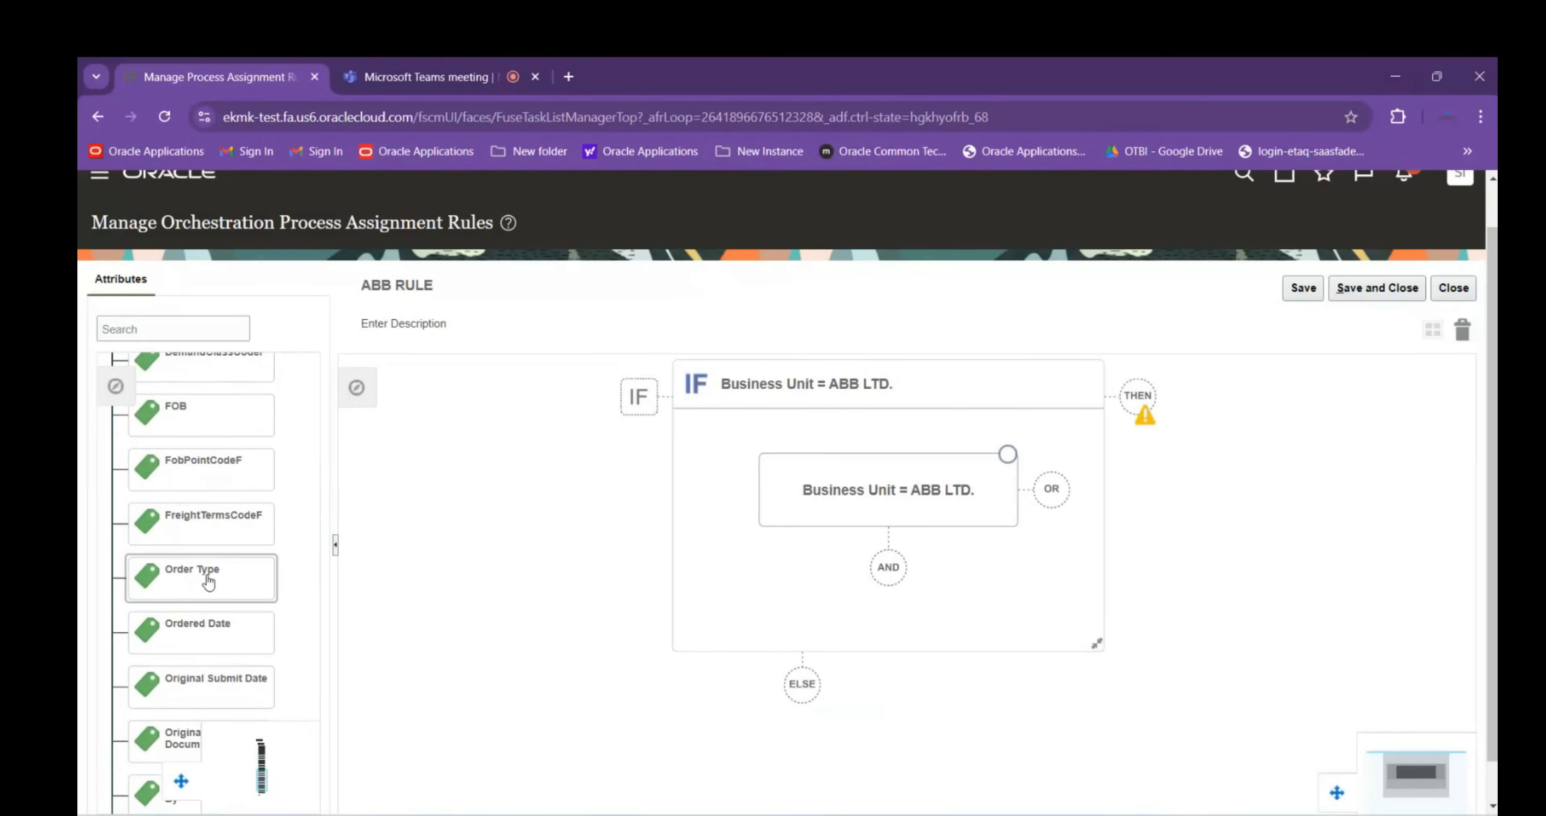
# AND a condition that Order Type (Order Header) equals ABB_ORDER_TYPE, found by searching ABB
pyautogui.click(208, 581)
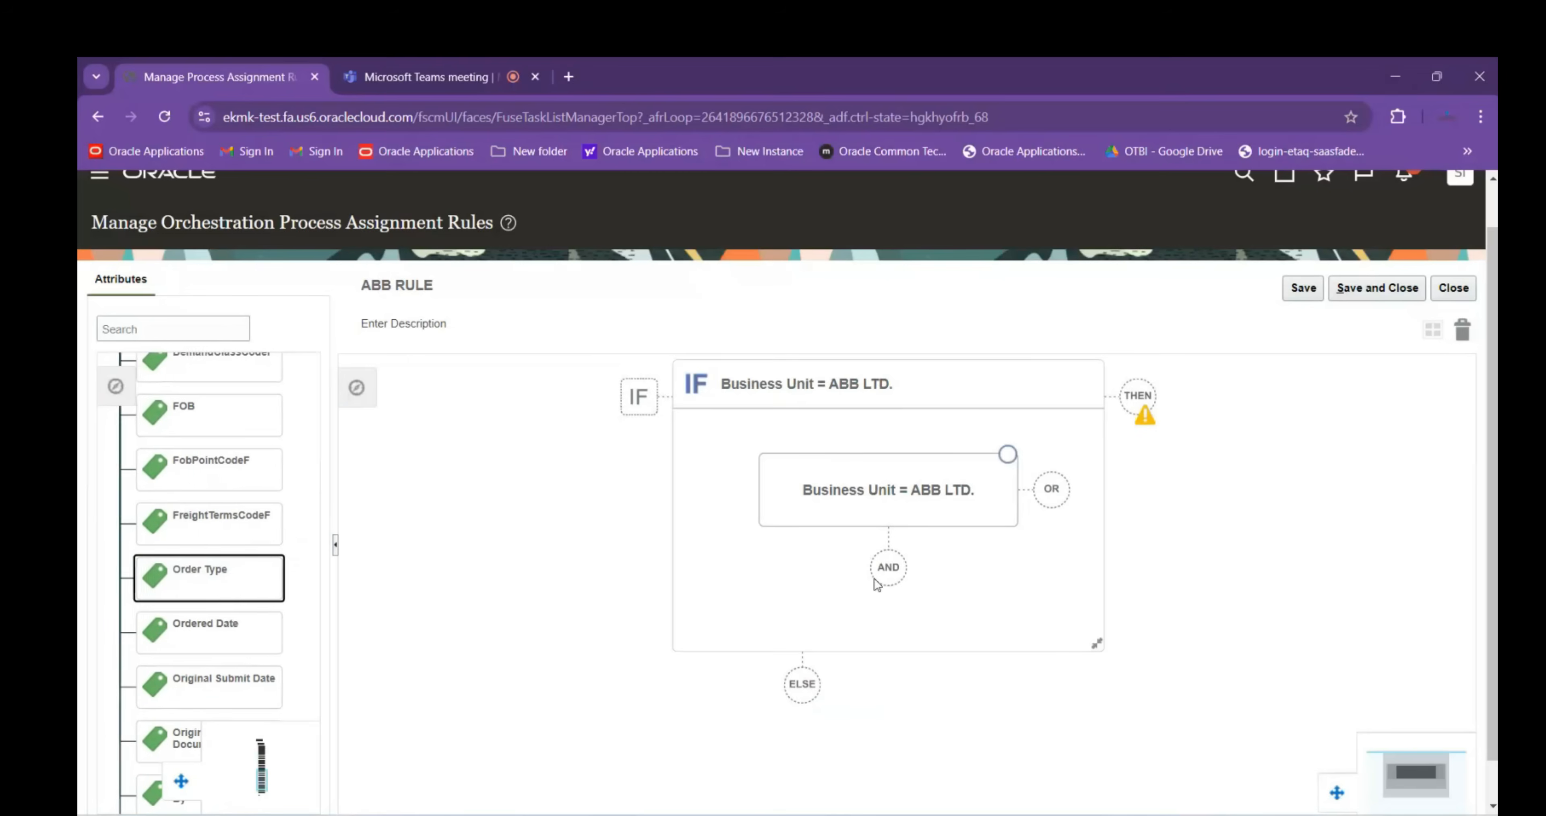
pyautogui.click(886, 581)
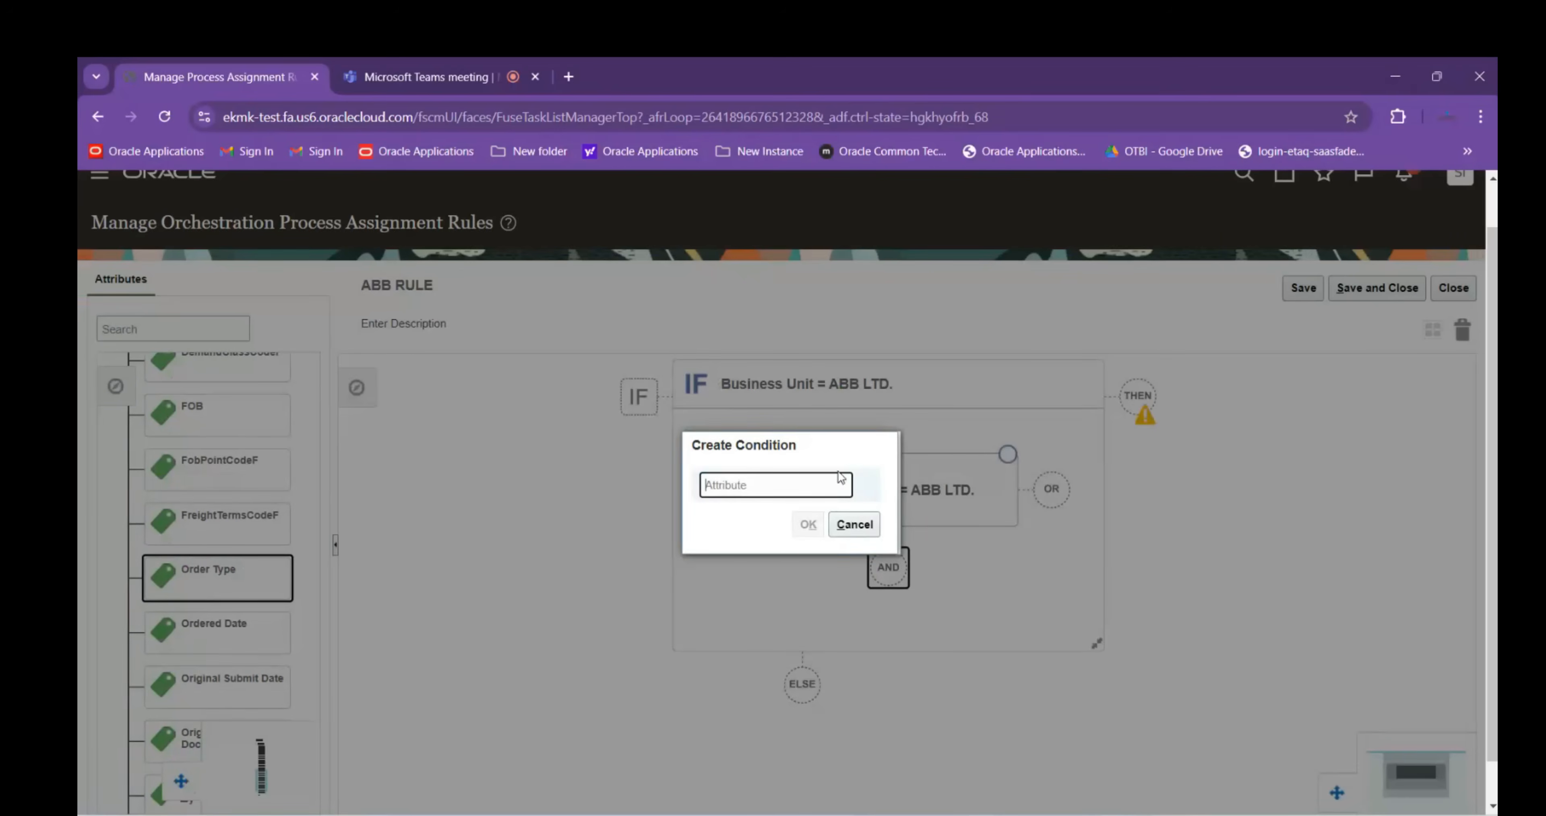
pyautogui.write('Order')
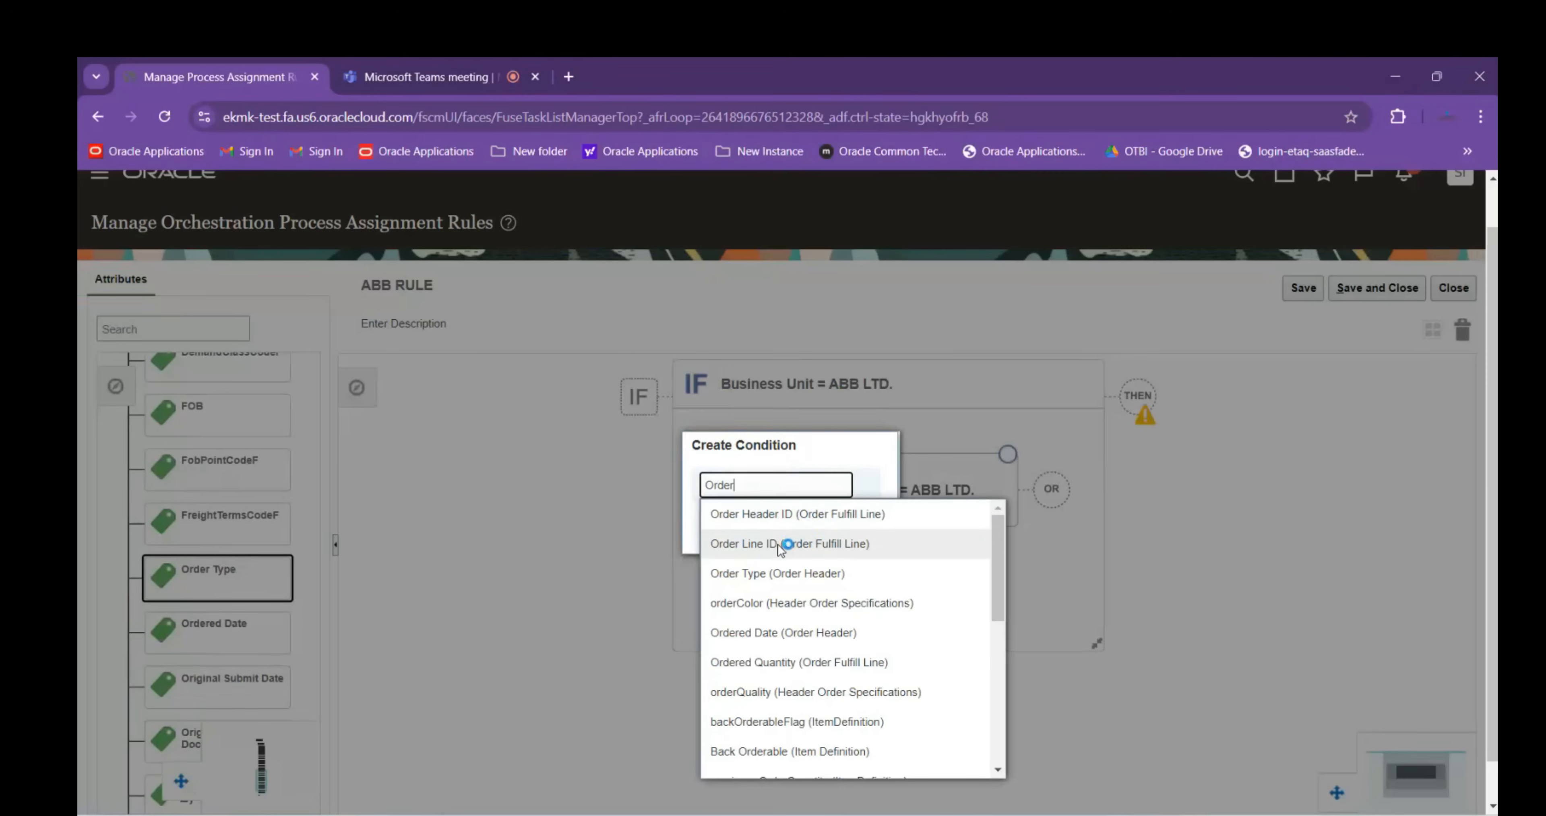
pyautogui.click(806, 575)
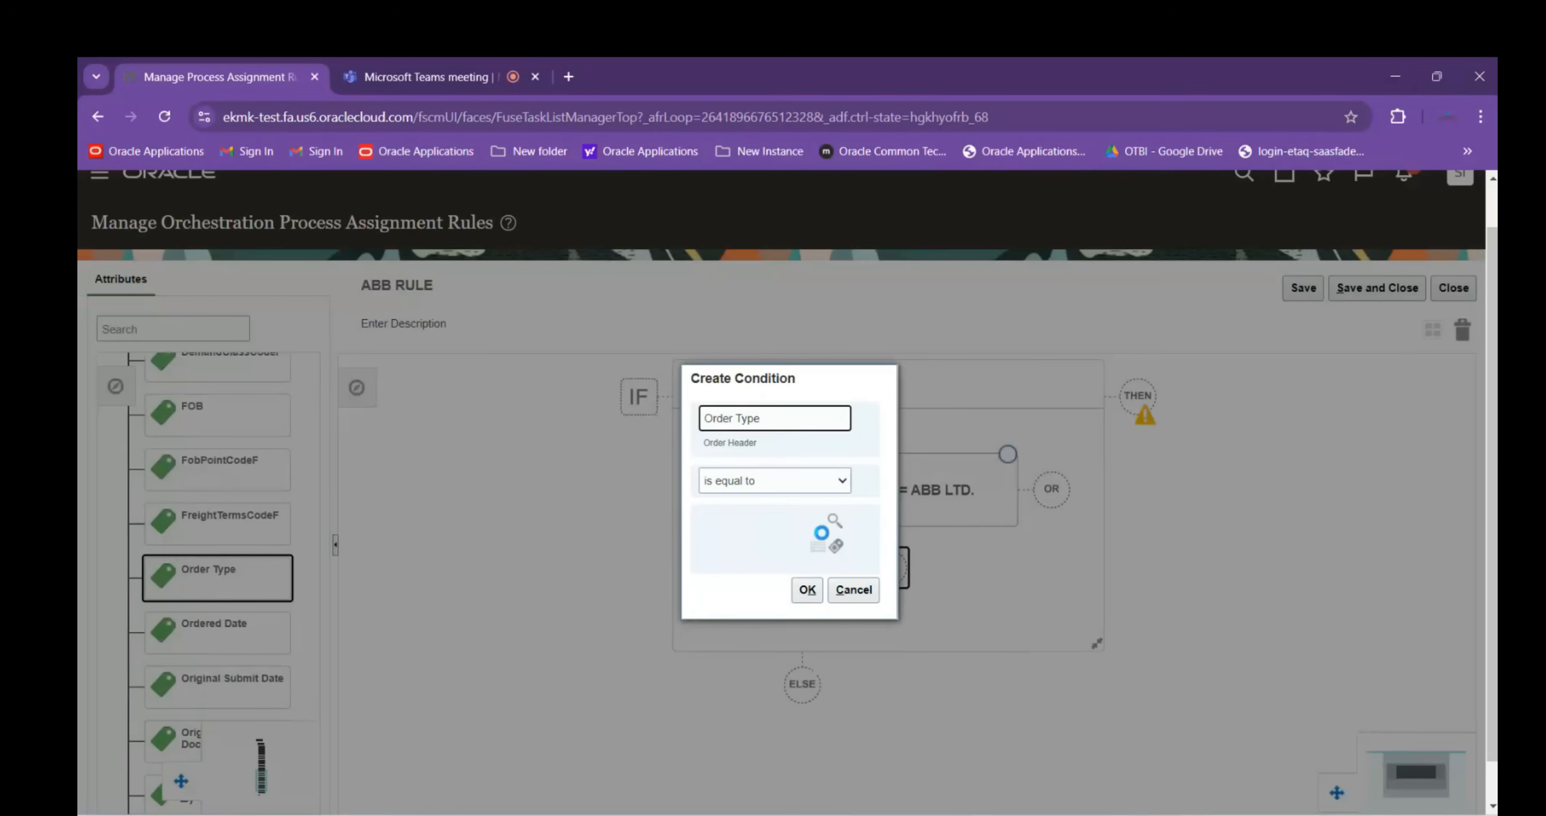
pyautogui.click(834, 524)
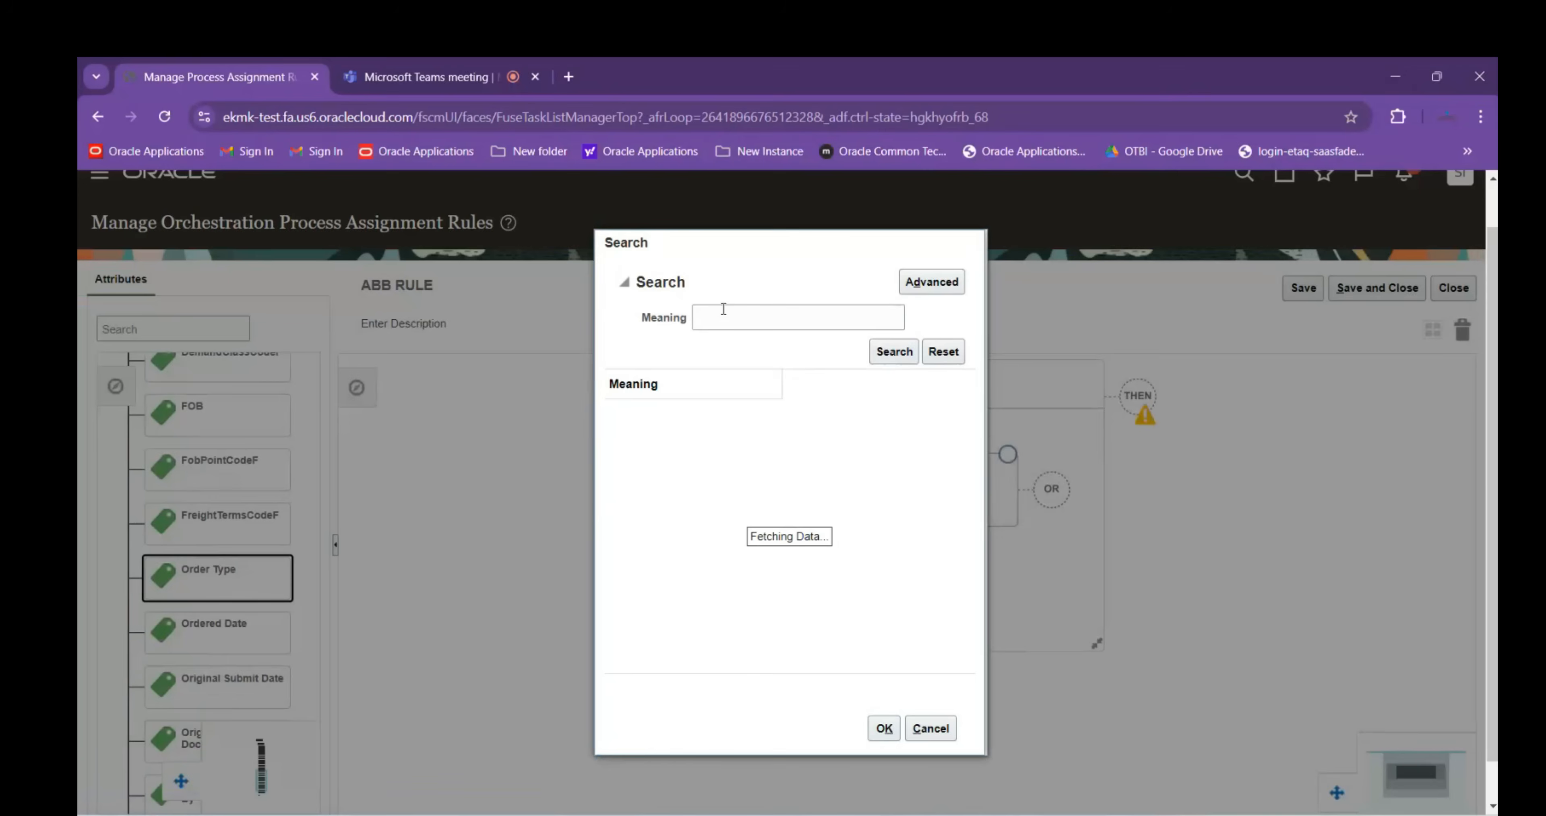
pyautogui.write('ABB')
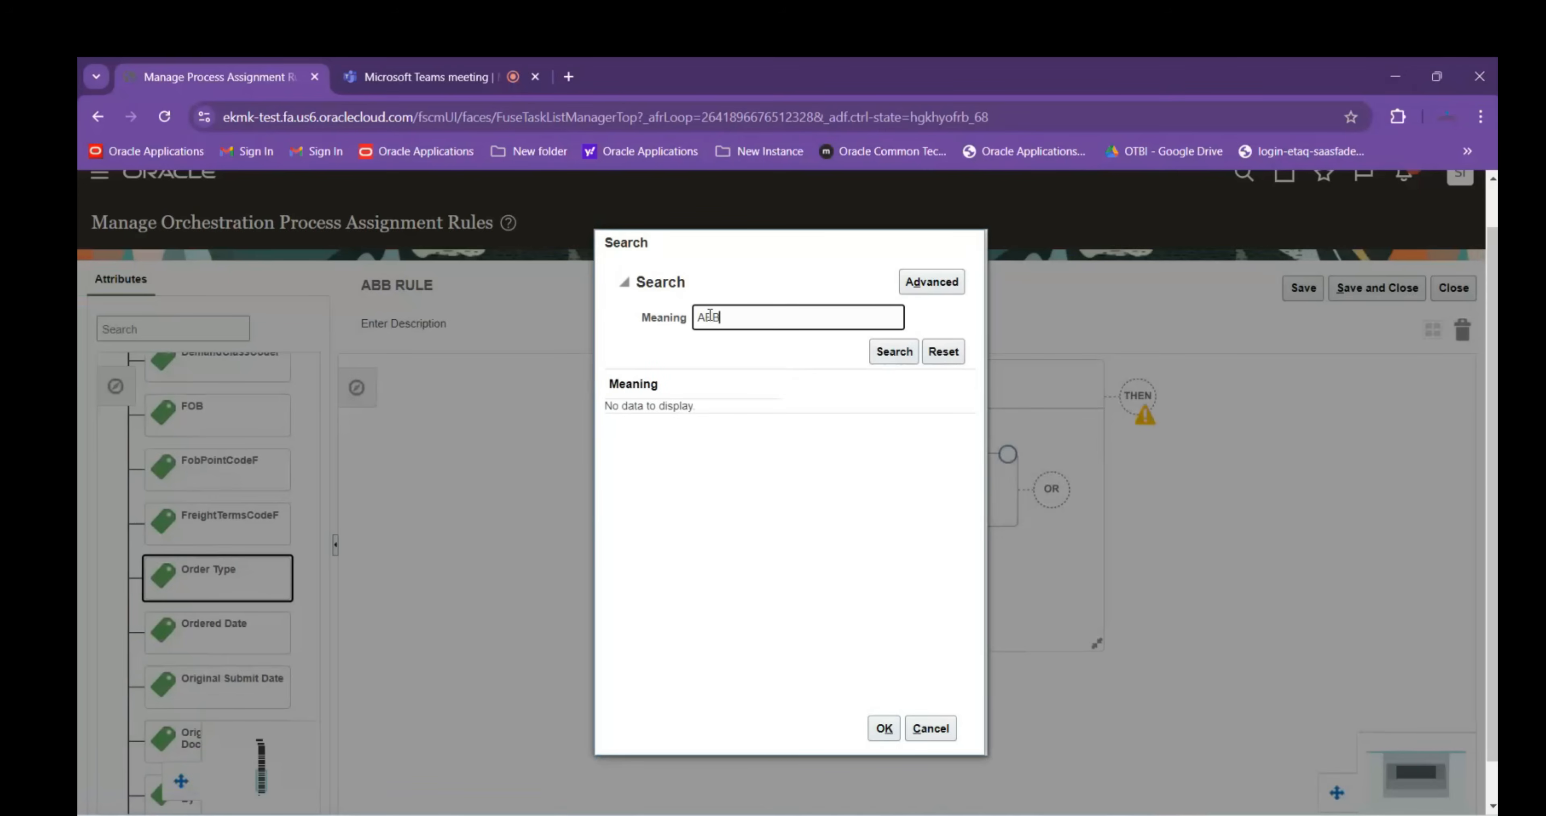
pyautogui.press('Return')
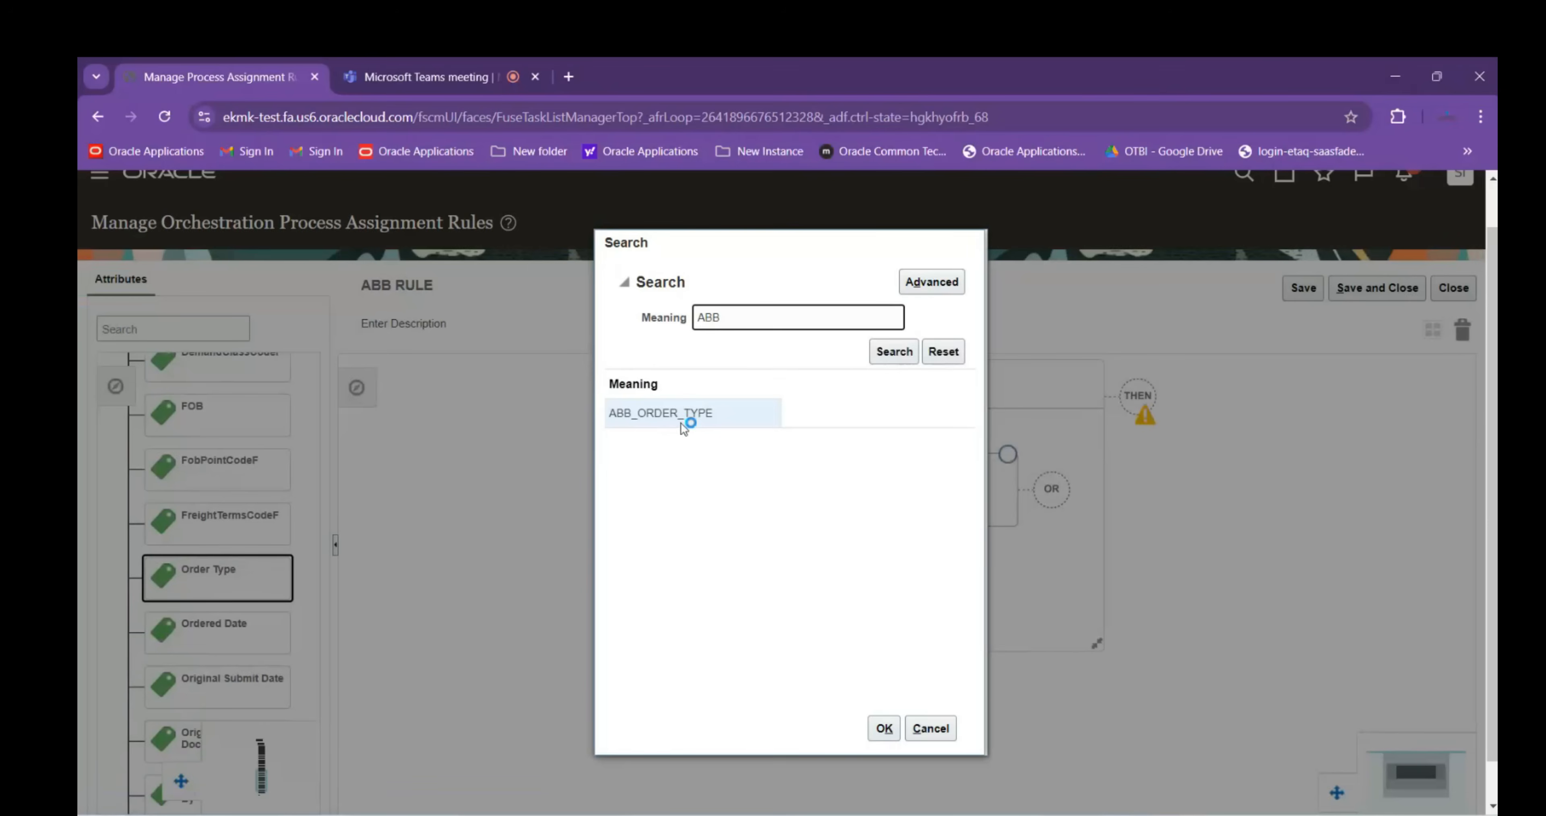
pyautogui.click(719, 415)
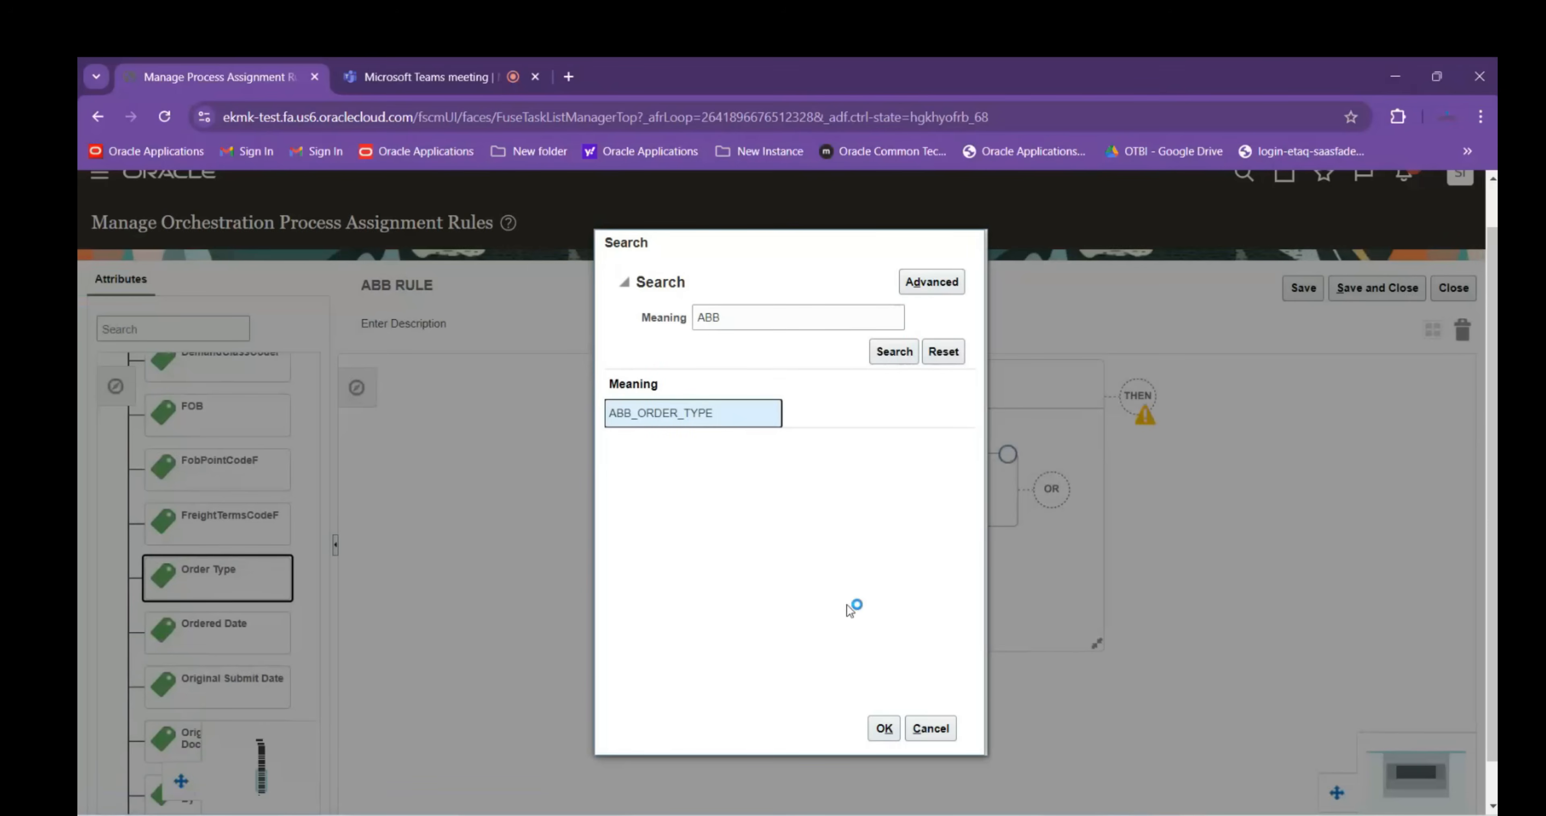
pyautogui.click(883, 727)
pyautogui.click(807, 589)
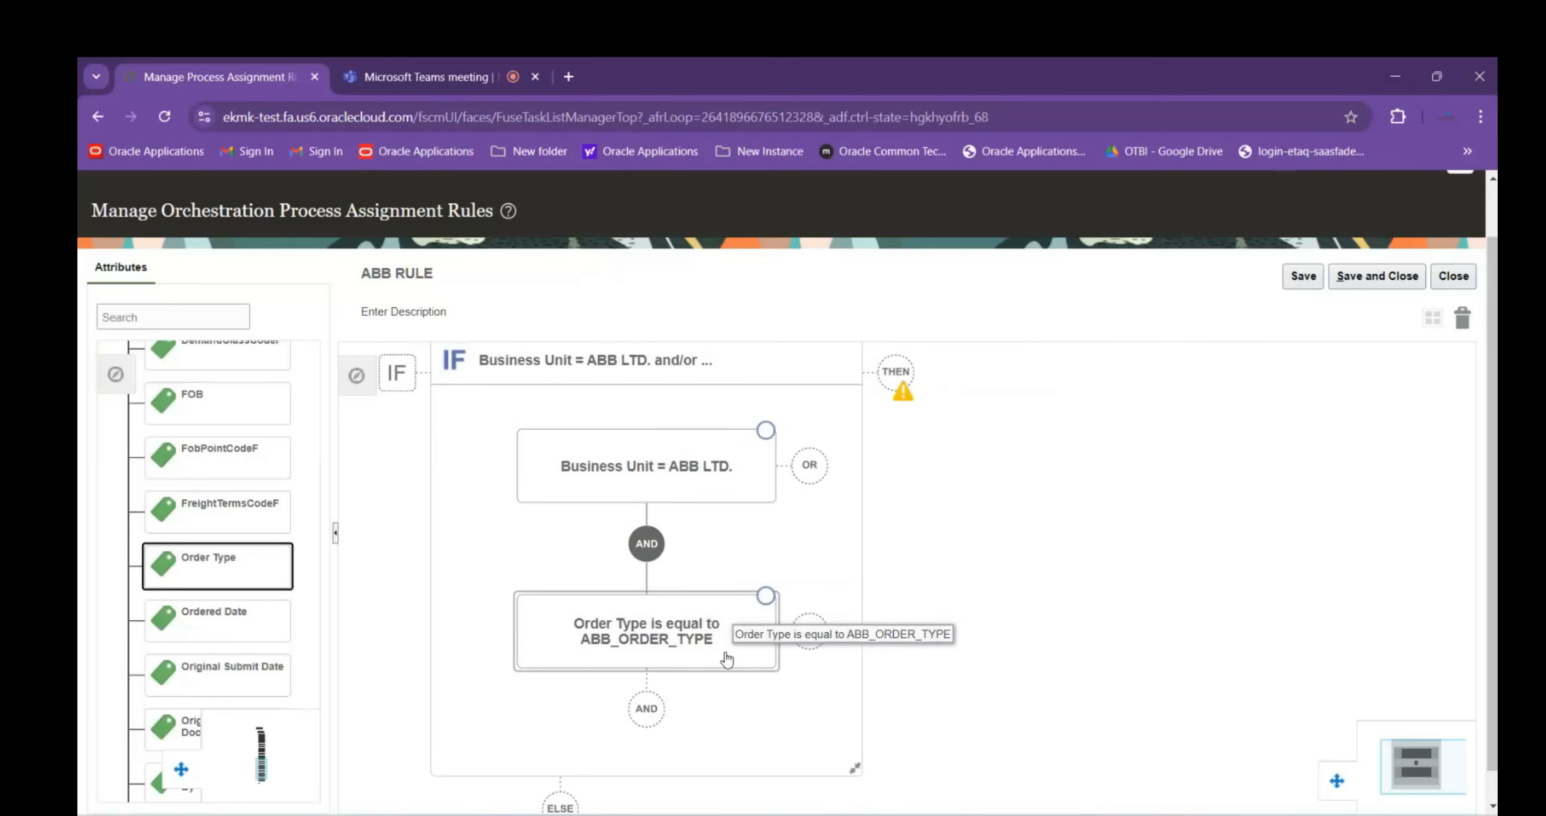
# Add a THEN action targeting Process Name (Order Fulfill Line) and bring up its value search
pyautogui.click(901, 372)
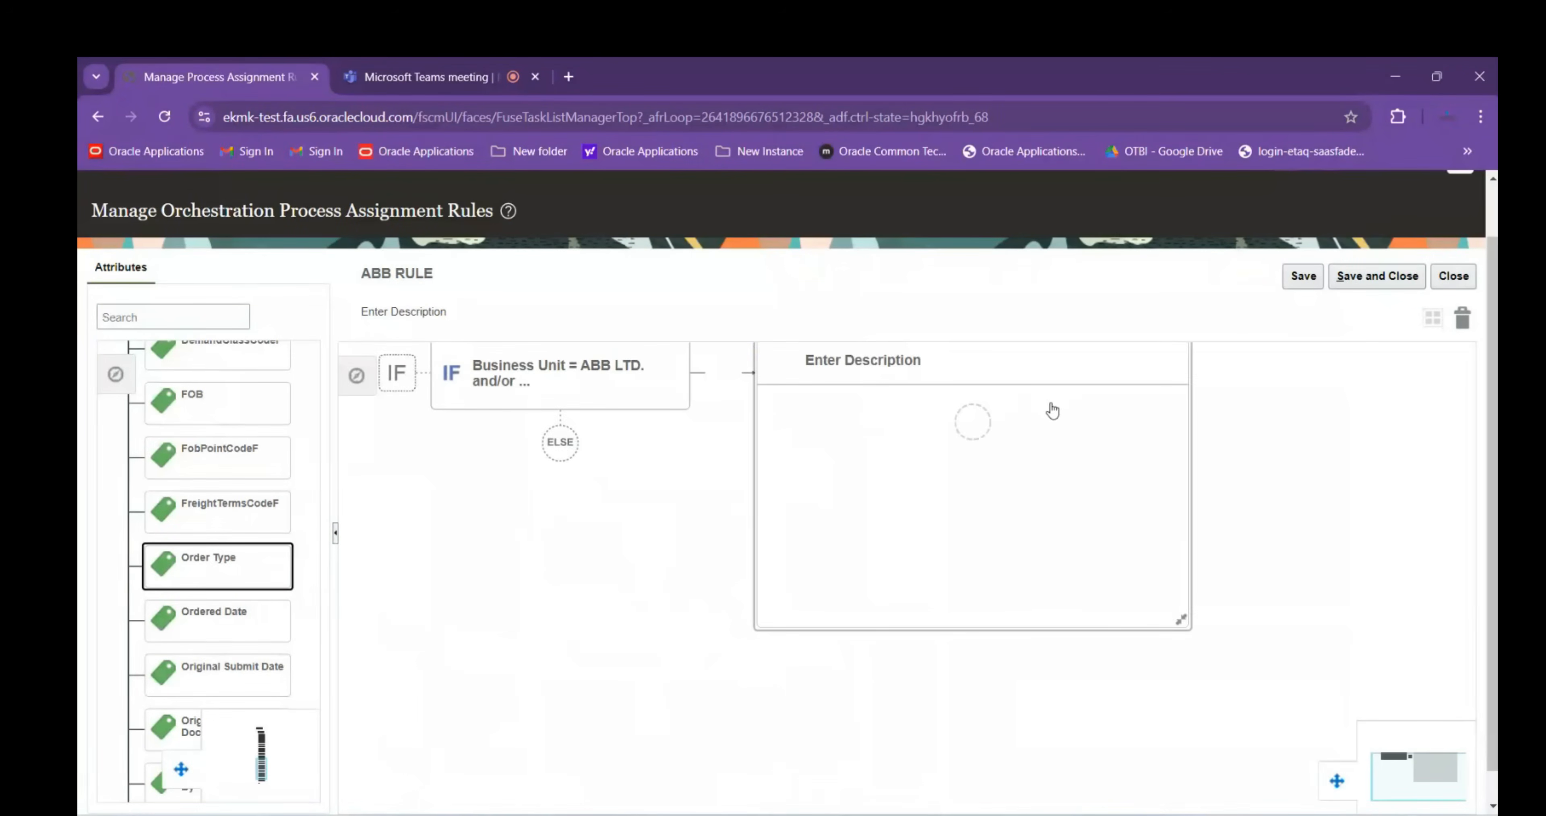
pyautogui.click(977, 424)
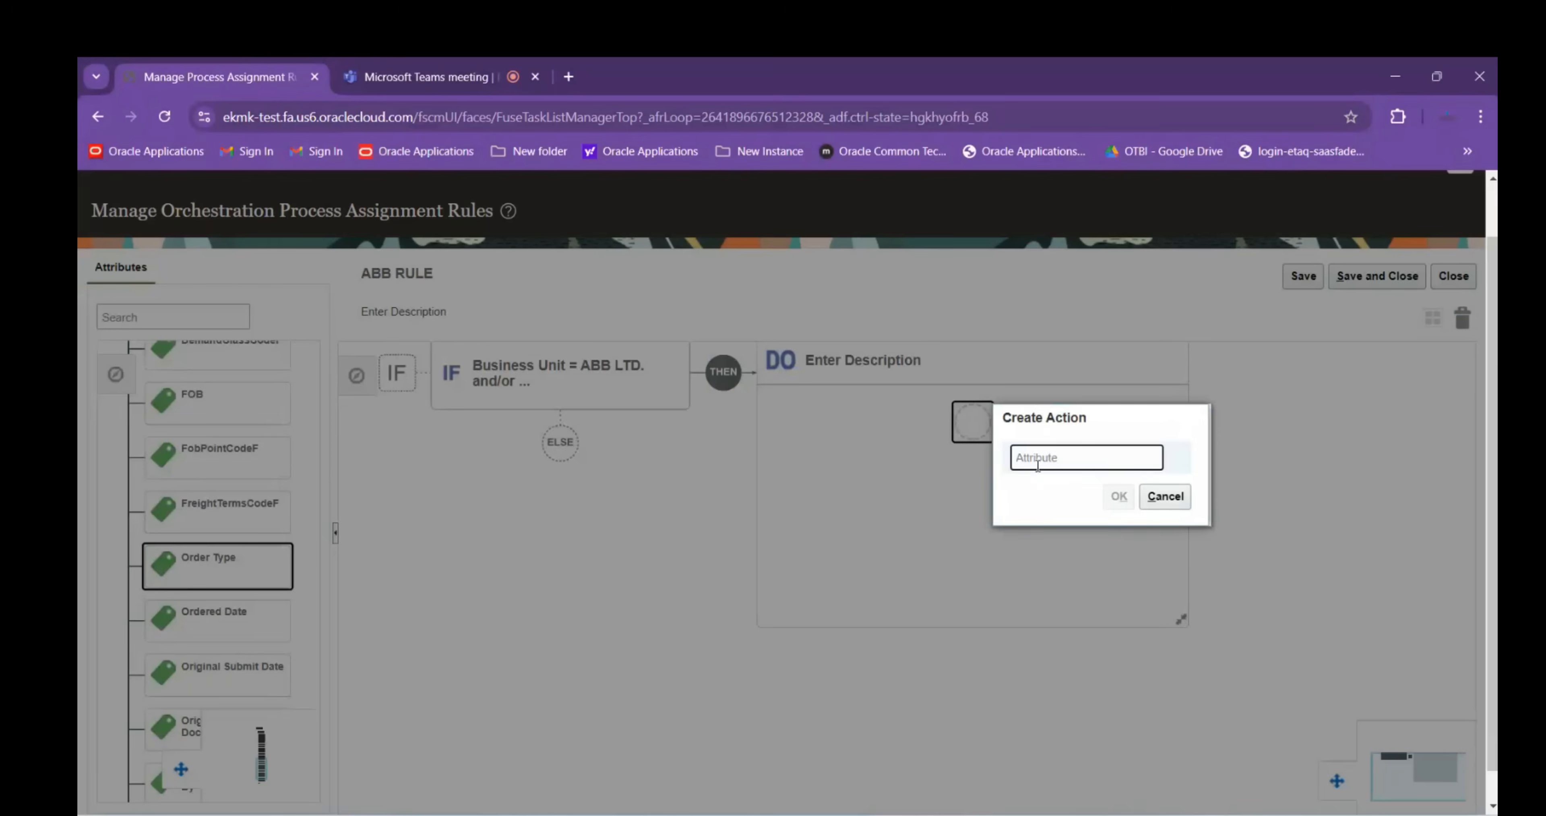
pyautogui.write('Proce')
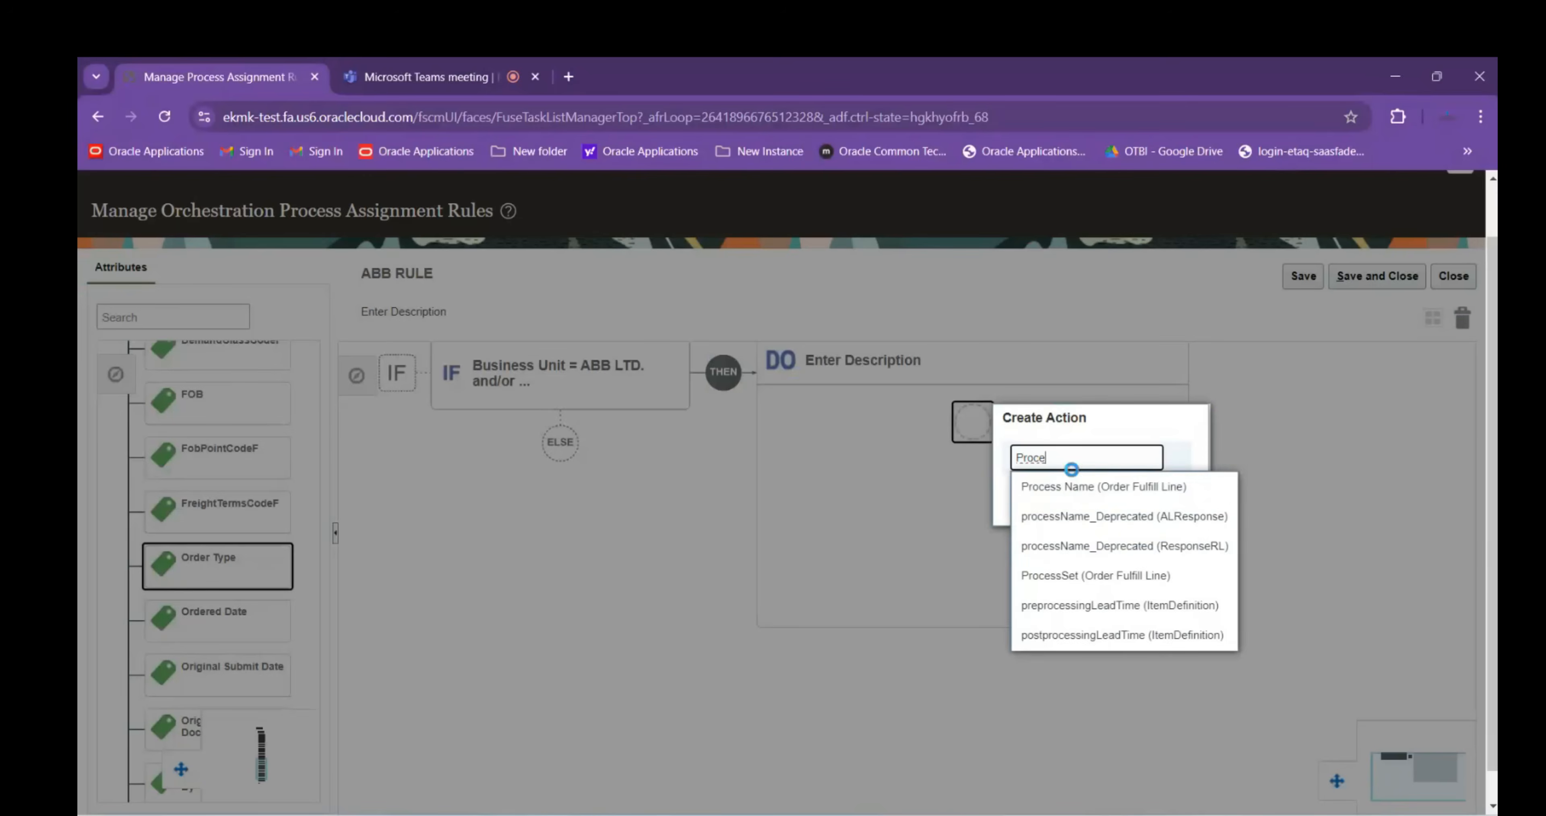
pyautogui.click(1081, 488)
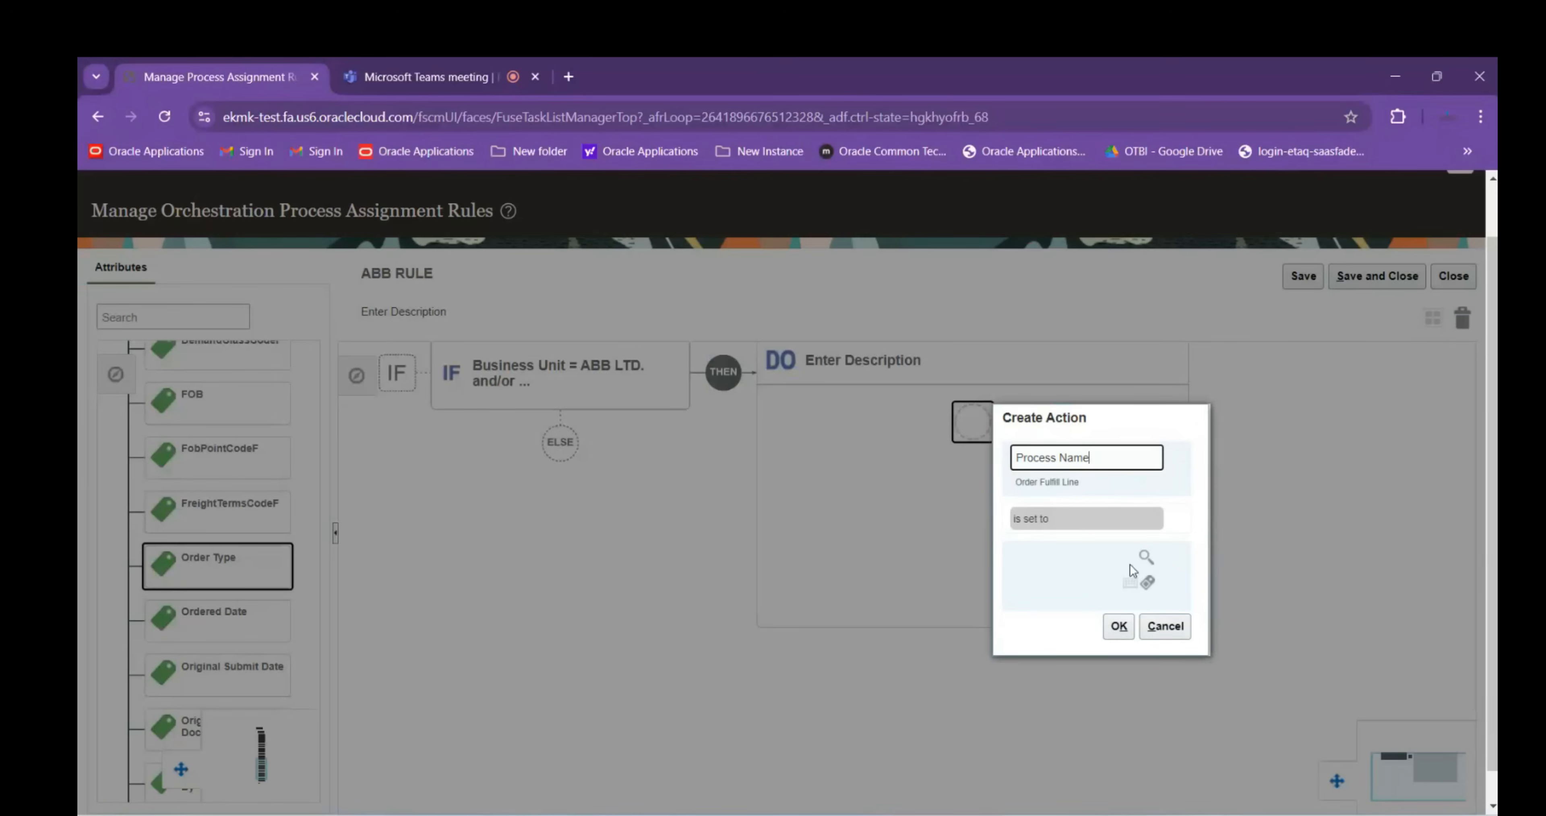
pyautogui.click(1146, 557)
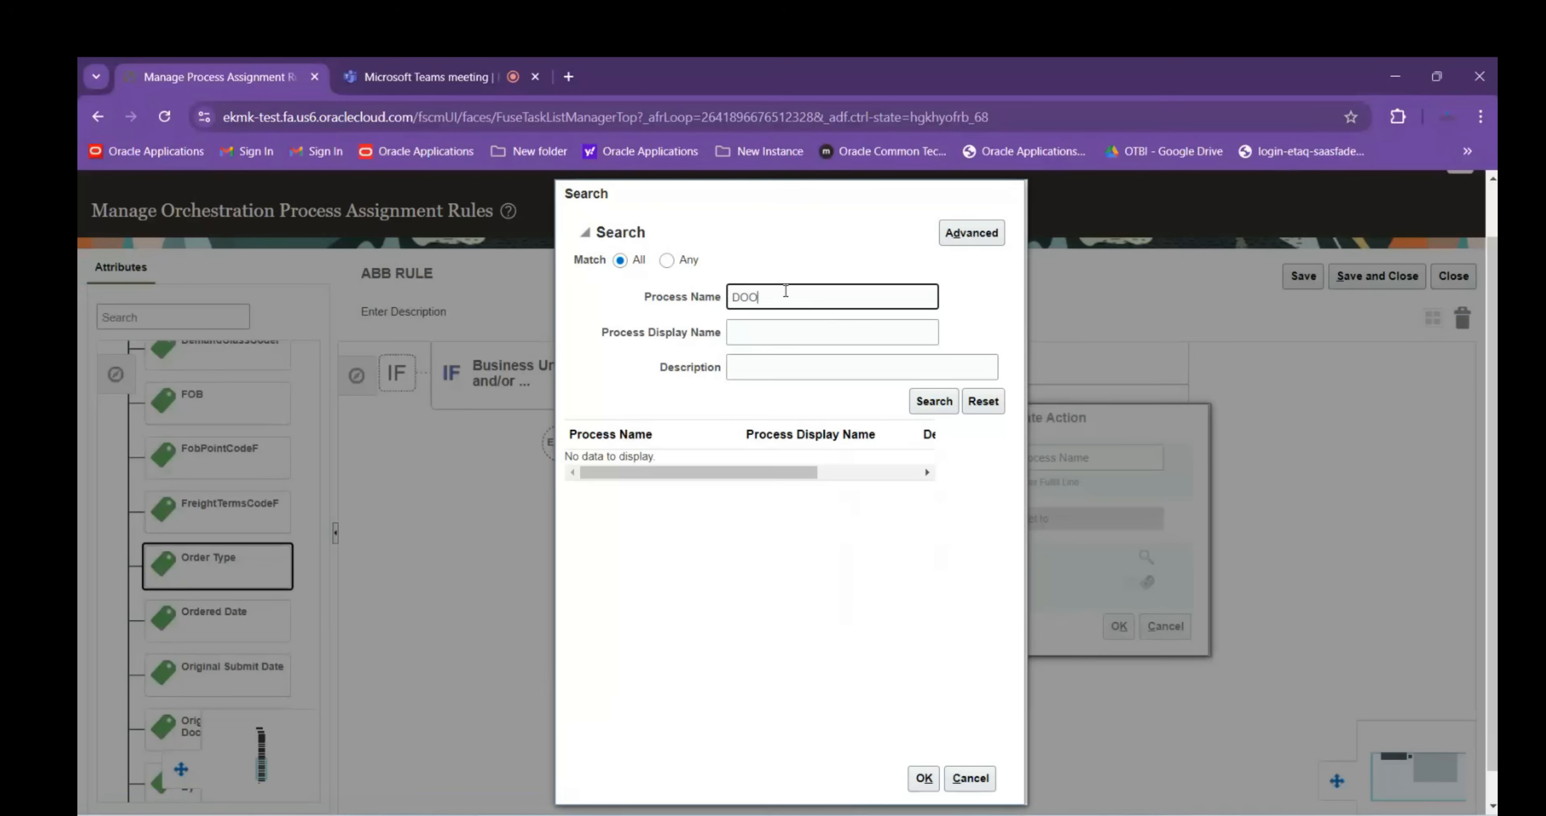
# Search process names for DOO and select DOO_OrderFulfillmentGenericProcess in the results
pyautogui.write('DOO')
pyautogui.press('Return')
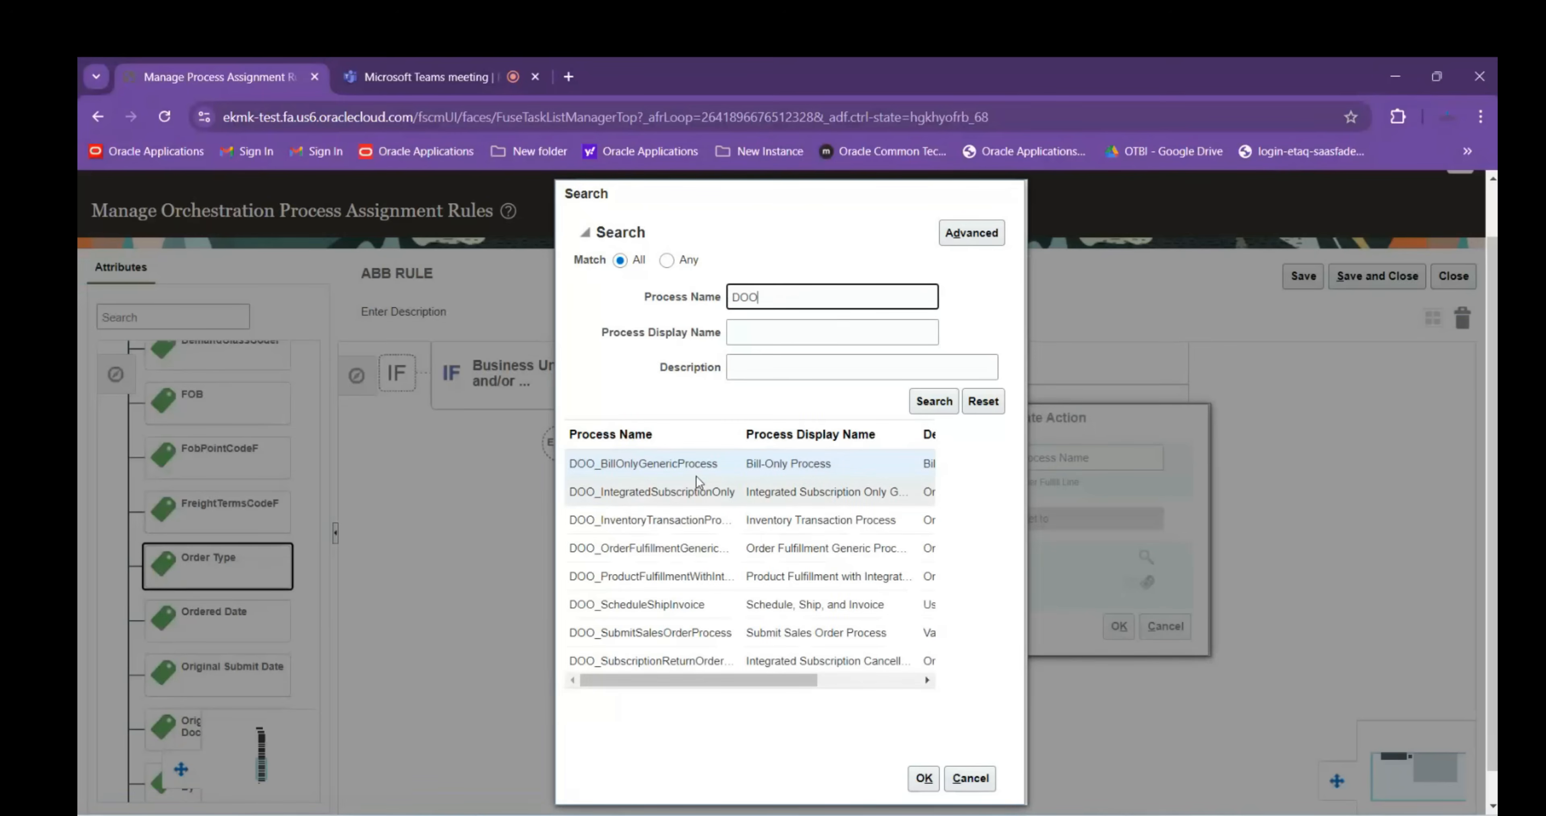
pyautogui.click(776, 683)
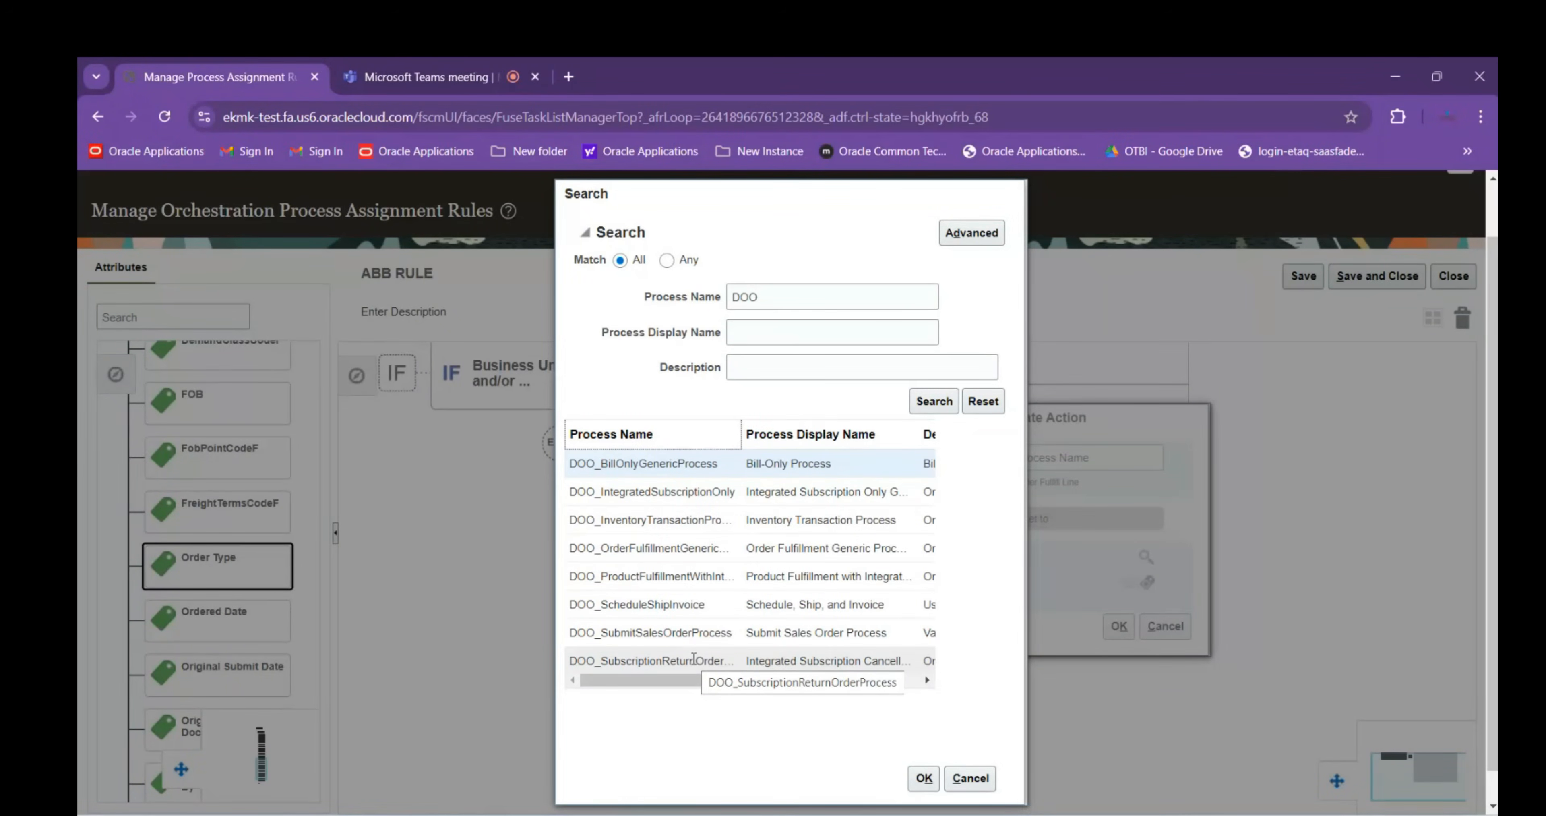
pyautogui.scroll(-1, 774, 577)
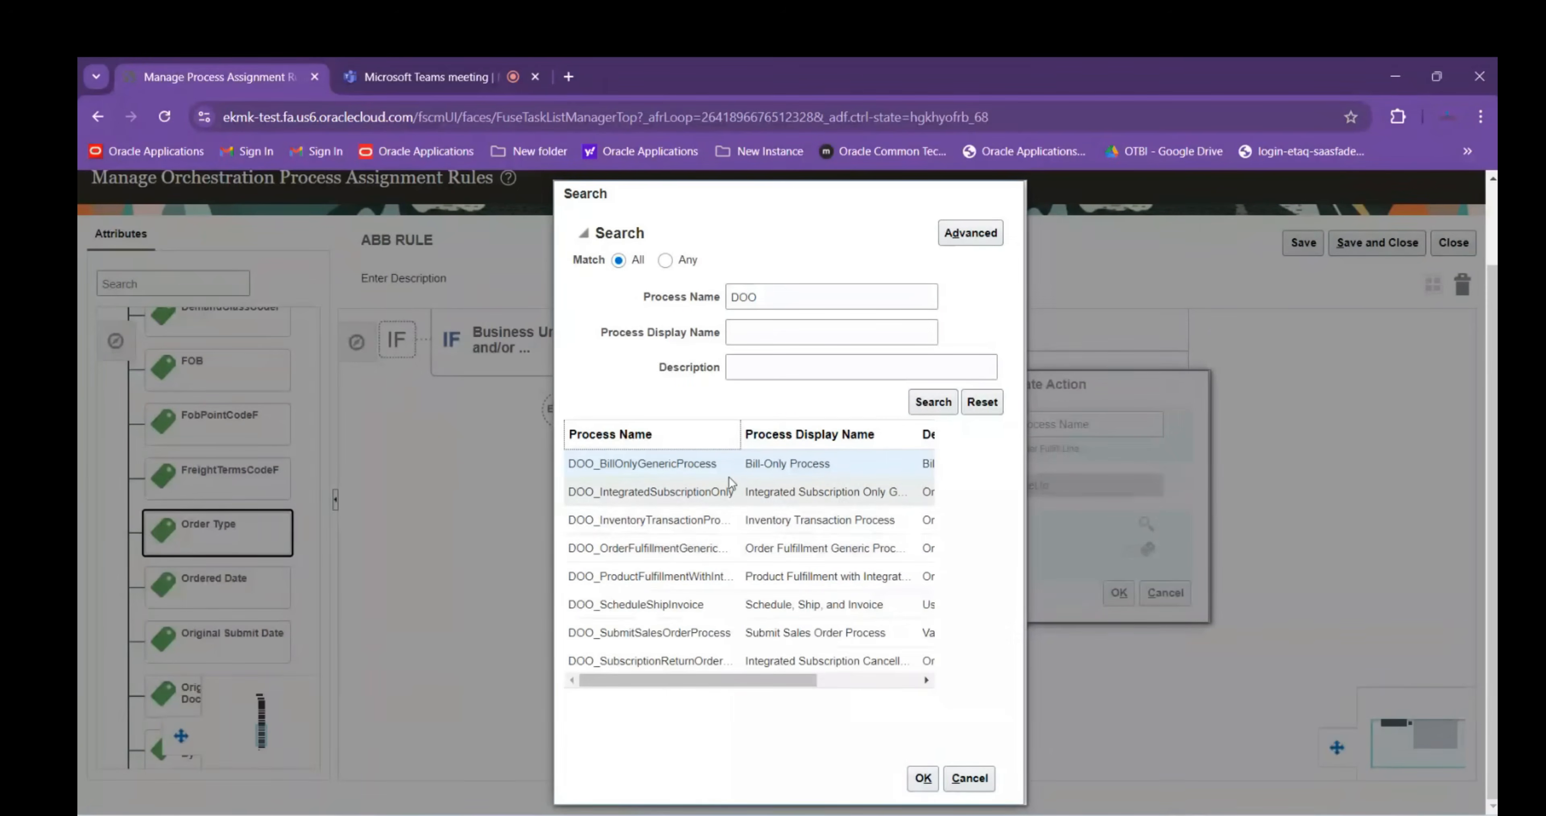
pyautogui.click(667, 548)
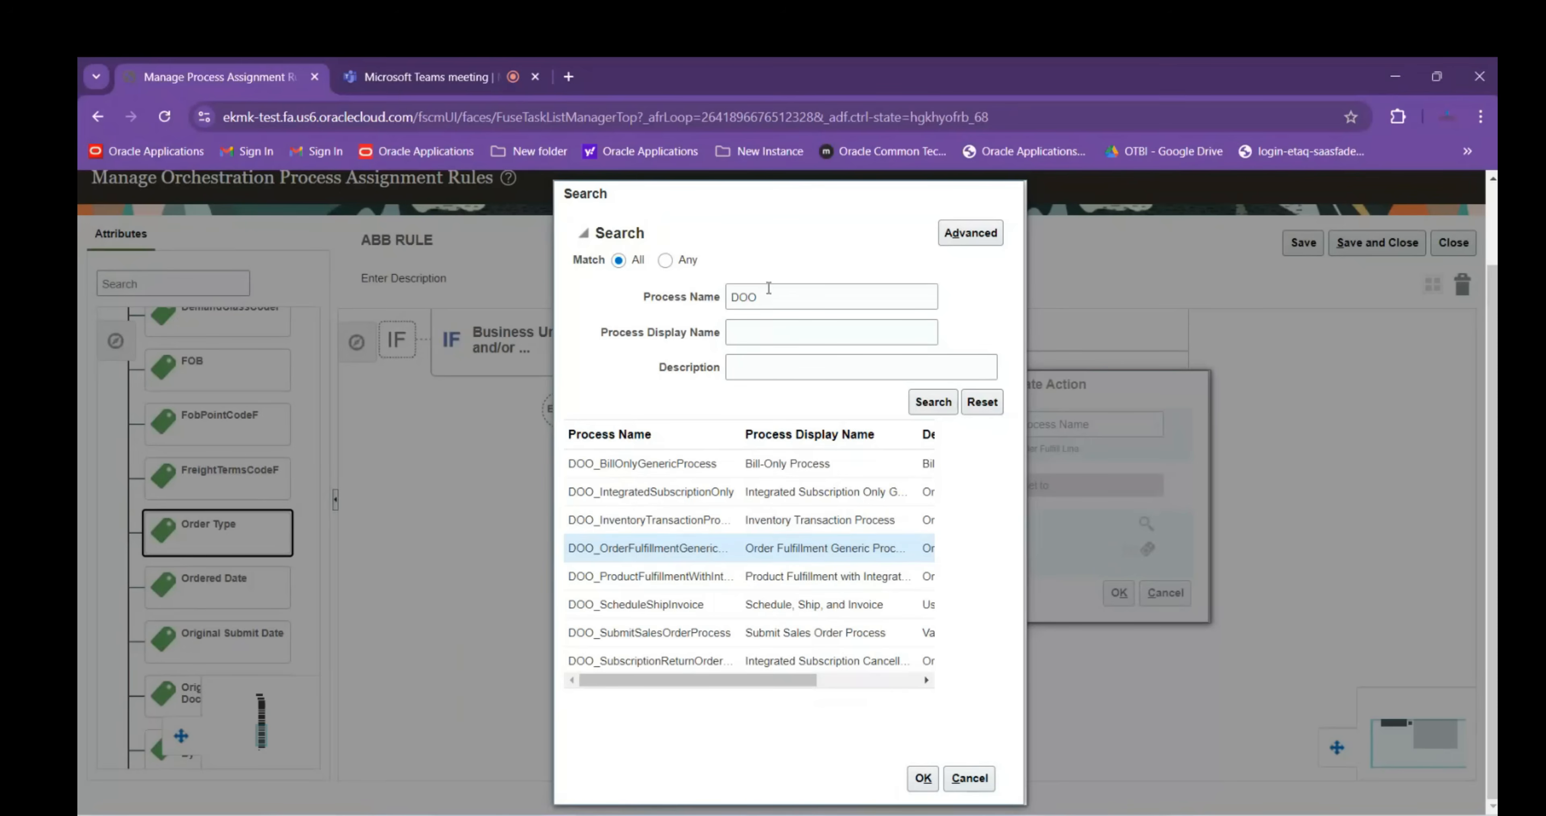
pyautogui.click(707, 296)
# Search process names for Ret, noting ReturnOrderGenericProcess, then try Generic%
pyautogui.write('Ret')
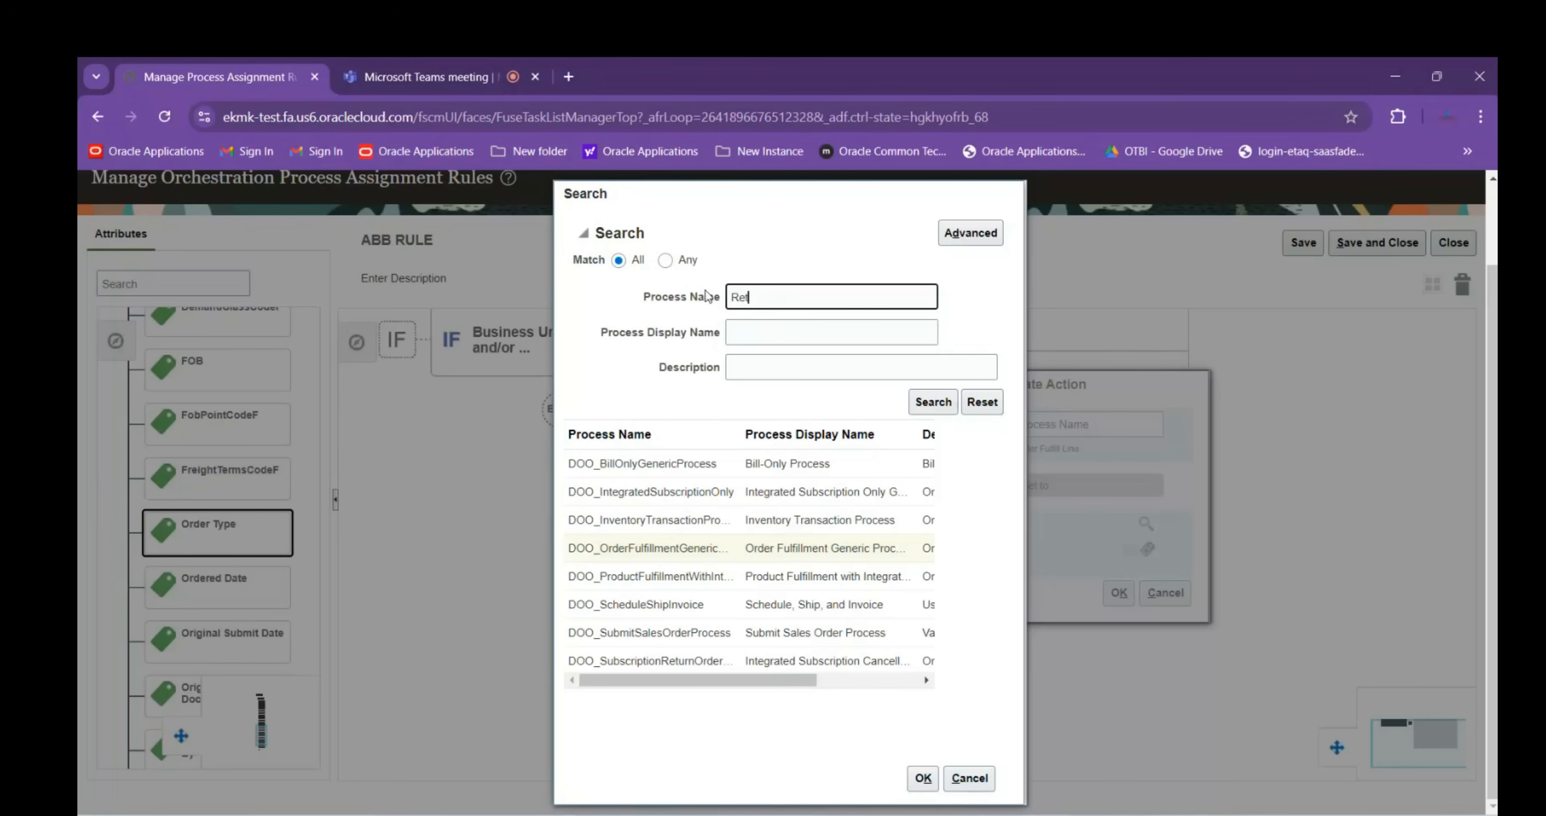
pyautogui.press('Return')
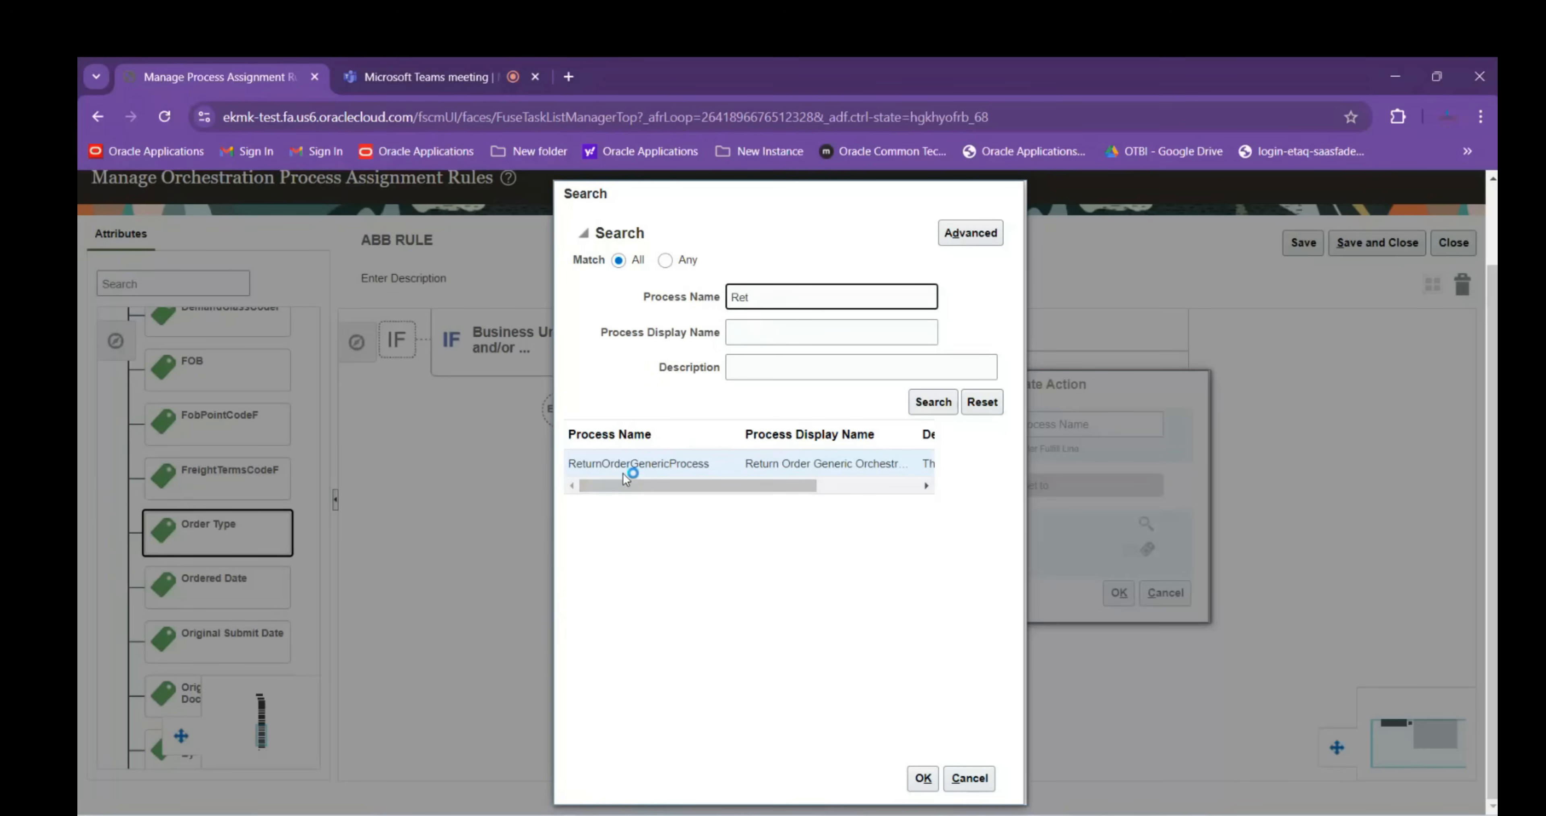
pyautogui.click(695, 460)
pyautogui.moveTo(781, 296); pyautogui.dragTo(728, 308)
pyautogui.press('BackSpace')
pyautogui.write('Generic%')
pyautogui.press('Return')
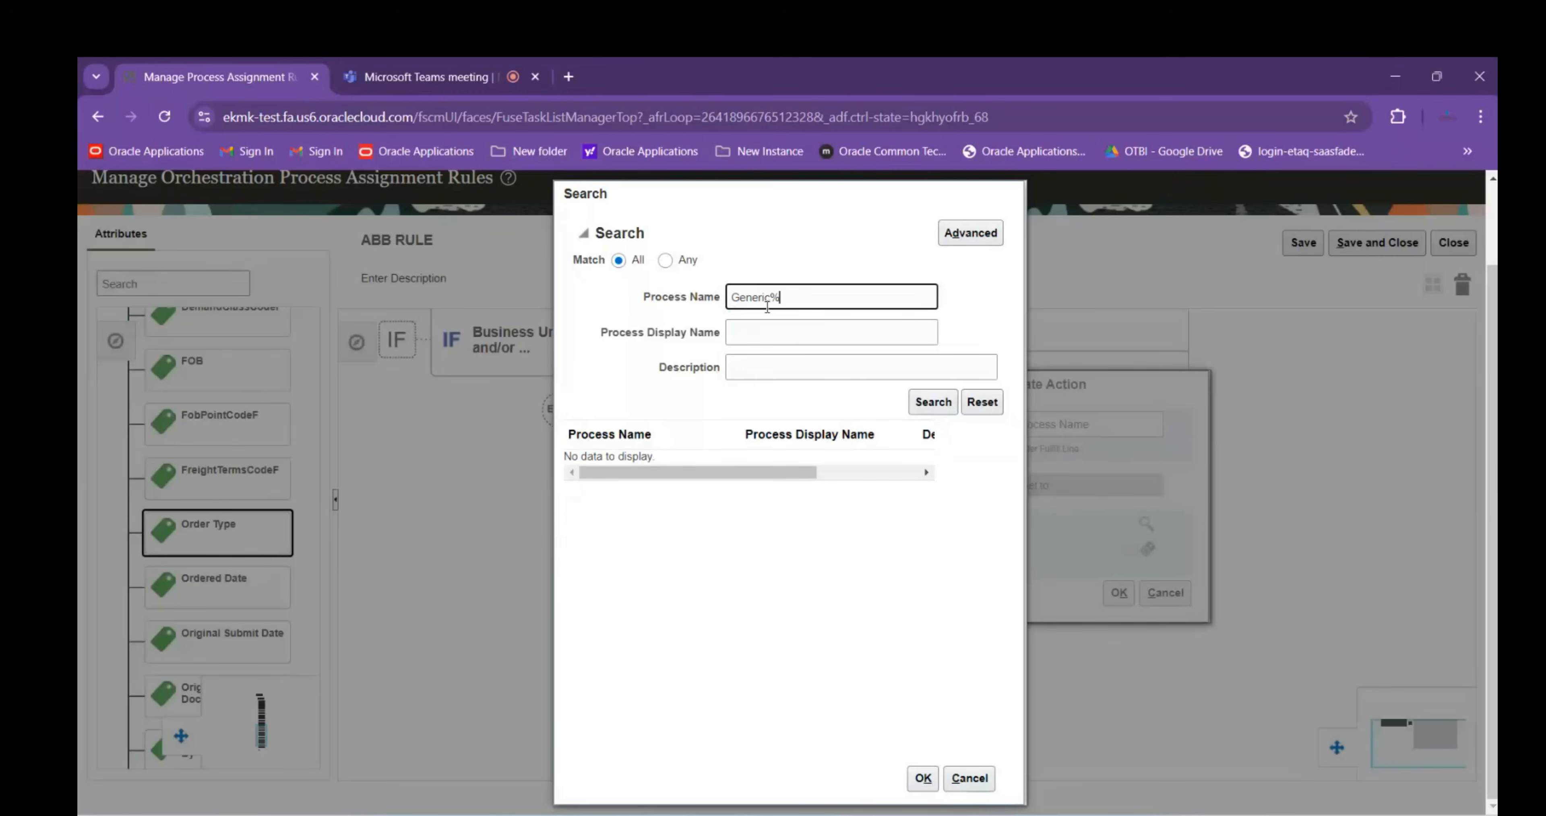
# Retry the process search with %Order%ge%, then with DOO%Ship%
pyautogui.moveTo(791, 297); pyautogui.dragTo(706, 307)
pyautogui.press('BackSpace')
pyautogui.write('%Order%ge%')
pyautogui.press('Return')
pyautogui.moveTo(828, 293); pyautogui.dragTo(744, 294)
pyautogui.write('DOO%Ship%')
pyautogui.press('Return')
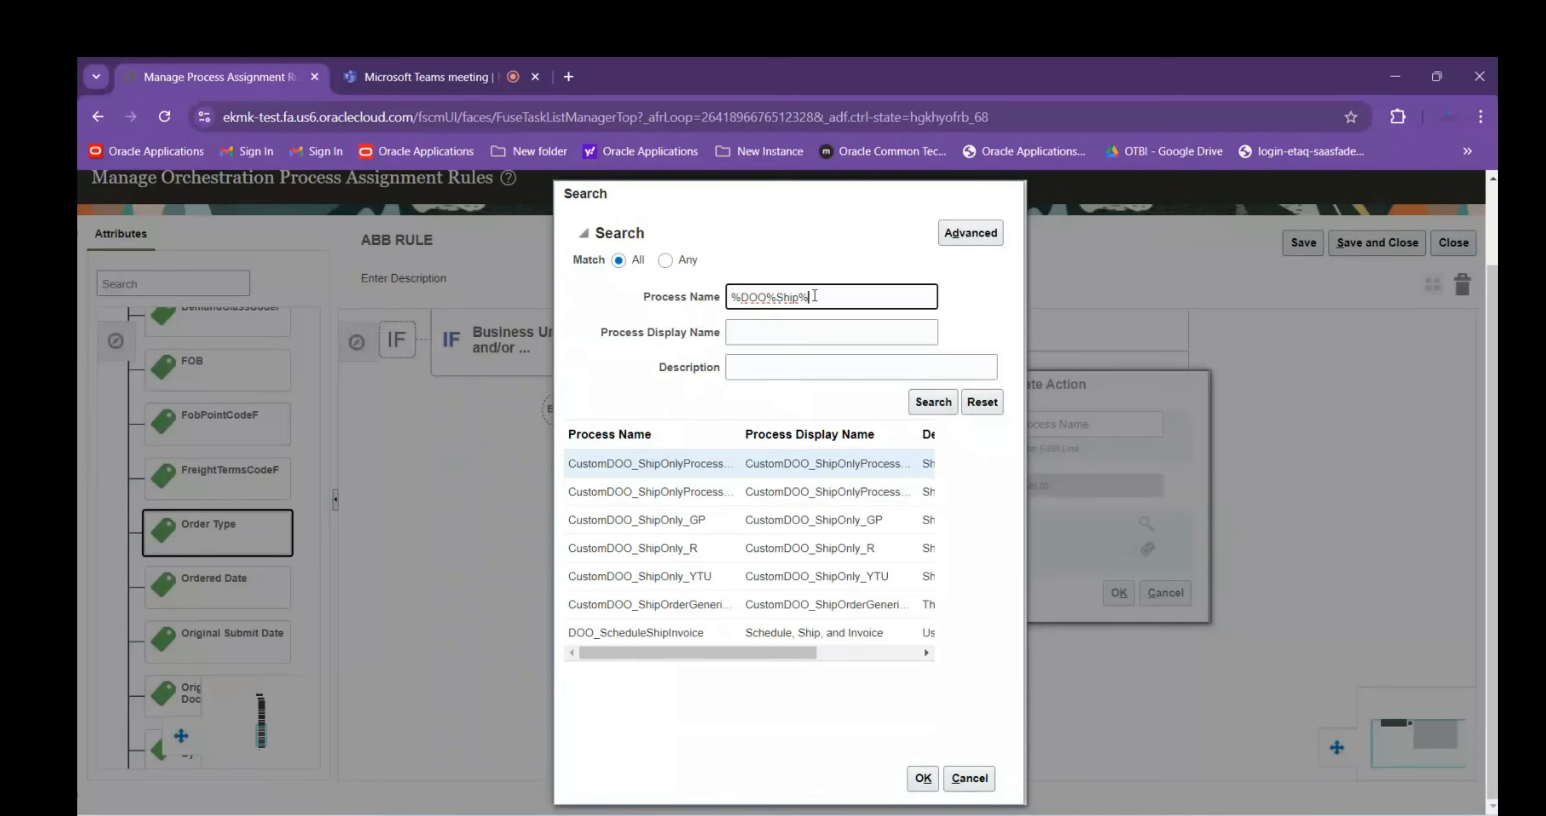
# Narrow the search to DOO%Ship%Order% and pick the single custom ship order result
pyautogui.write('Order%')
pyautogui.press('Return')
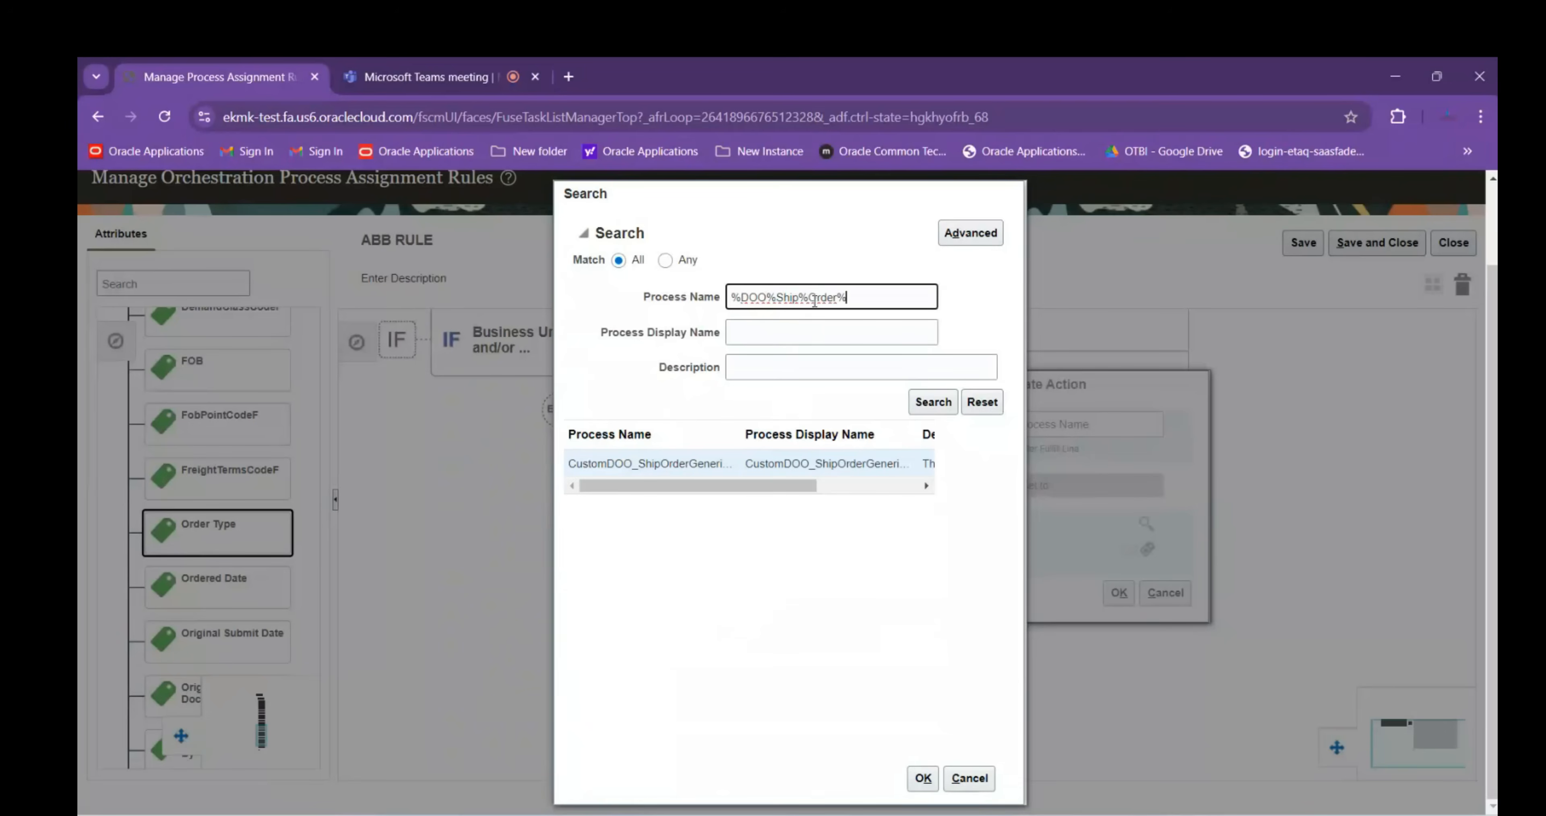
pyautogui.click(676, 485)
pyautogui.click(620, 473)
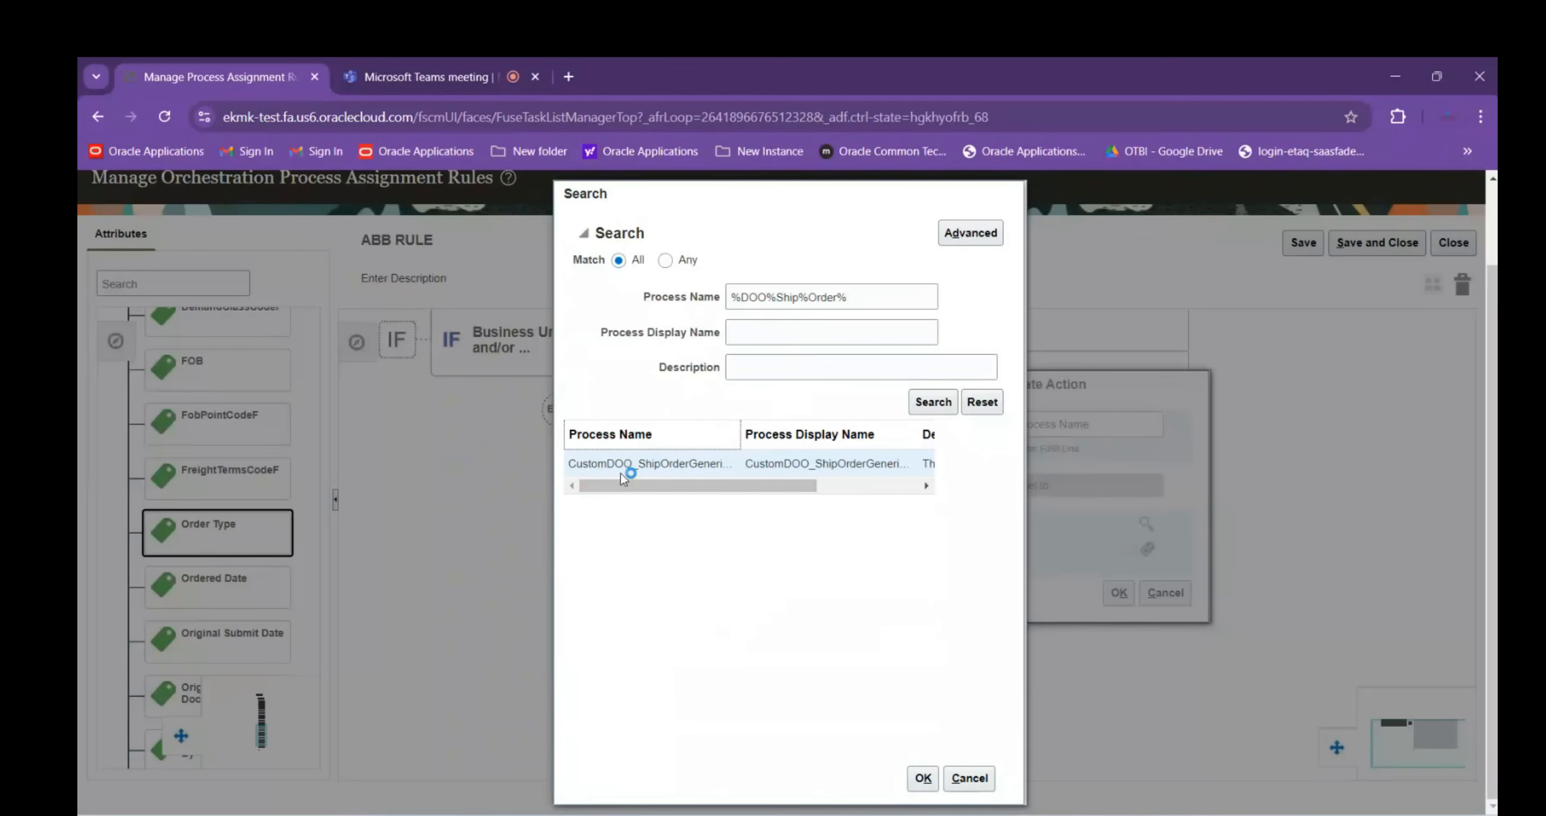
pyautogui.moveTo(768, 297); pyautogui.dragTo(743, 297)
pyautogui.click(742, 297)
pyautogui.press('BackSpace')
pyautogui.click(933, 401)
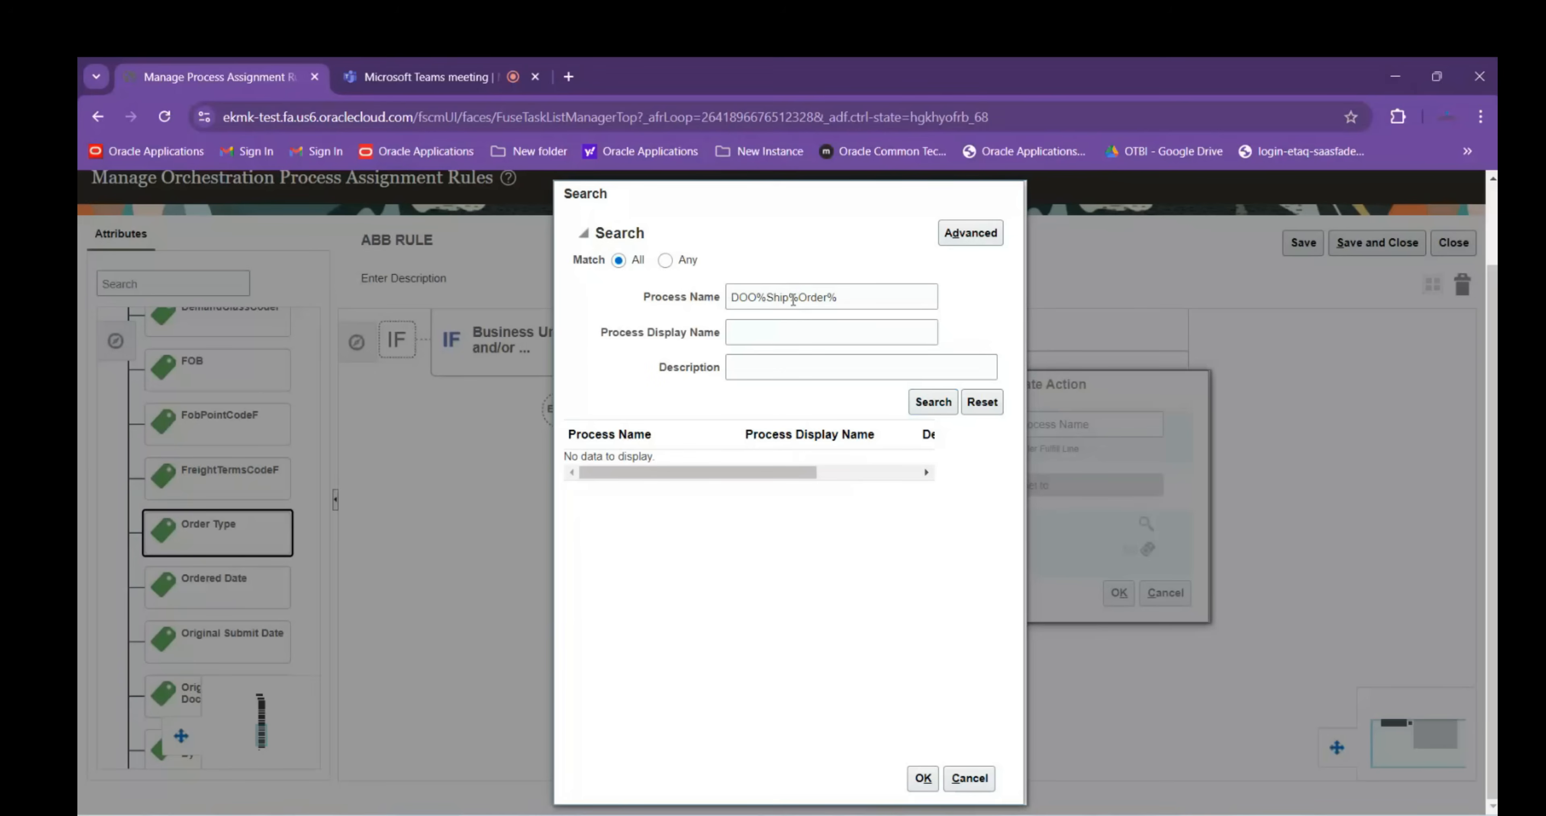
# Search for %Ship%Order% and select ShipOrderGenericProcess
pyautogui.click(765, 297)
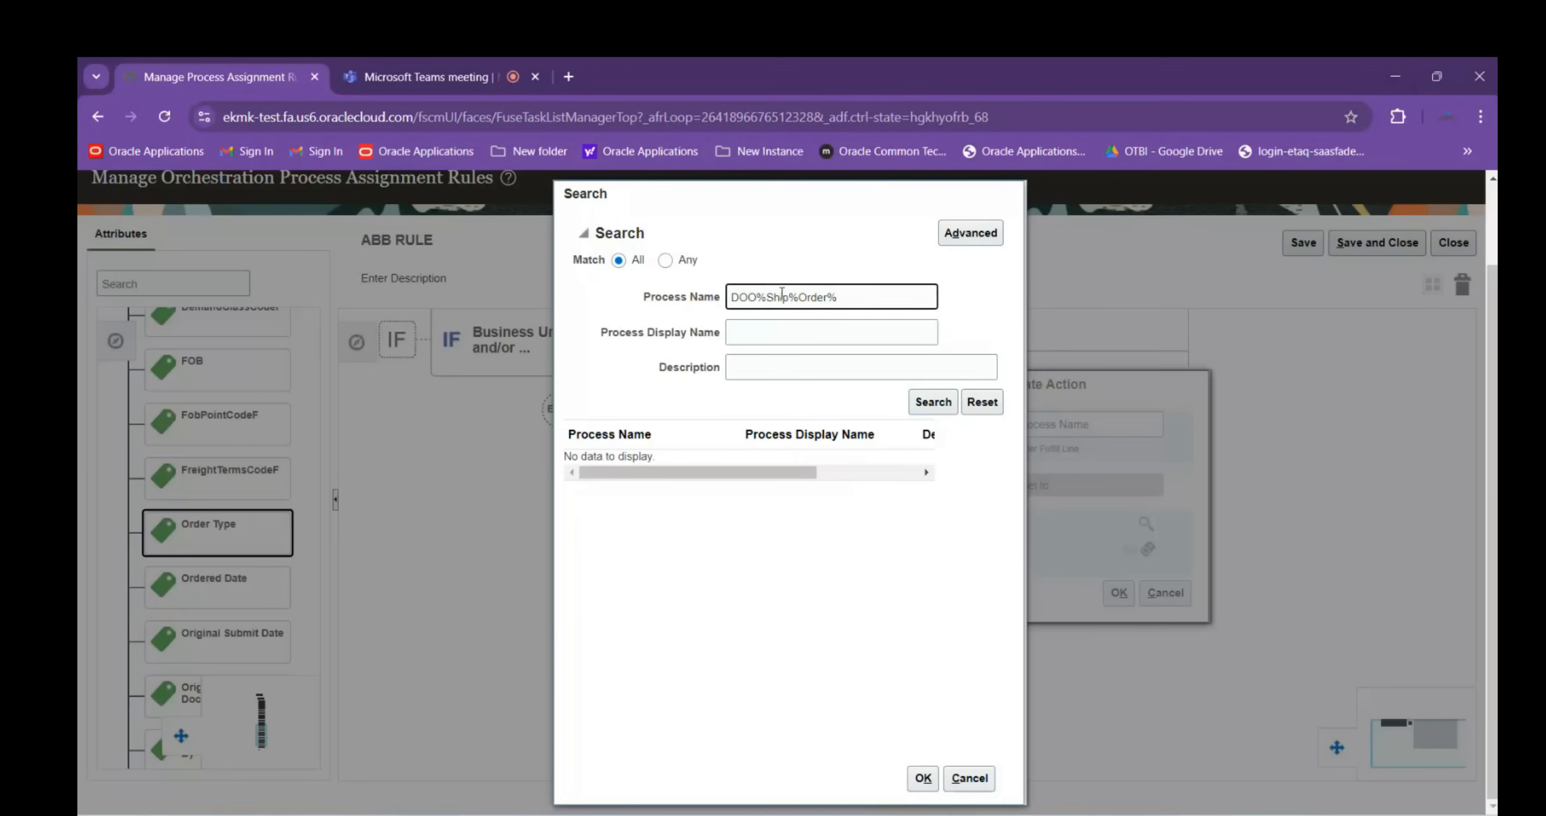
pyautogui.press('BackSpace')
pyautogui.press('BackSpace')
pyautogui.press('BackSpace')
pyautogui.press('BackSpace')
pyautogui.write('%')
pyautogui.press('Return')
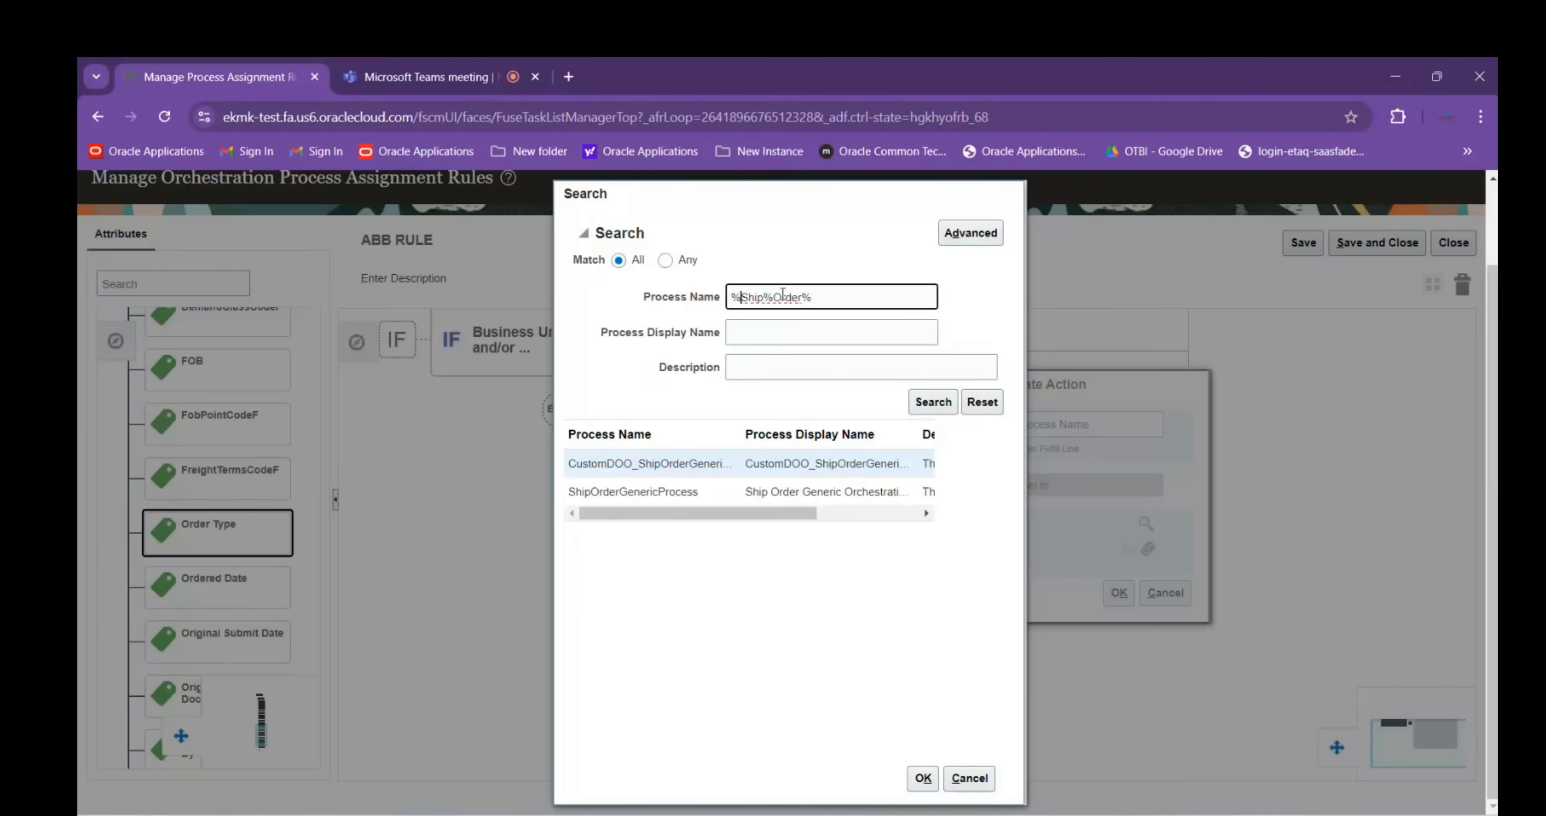
pyautogui.click(596, 493)
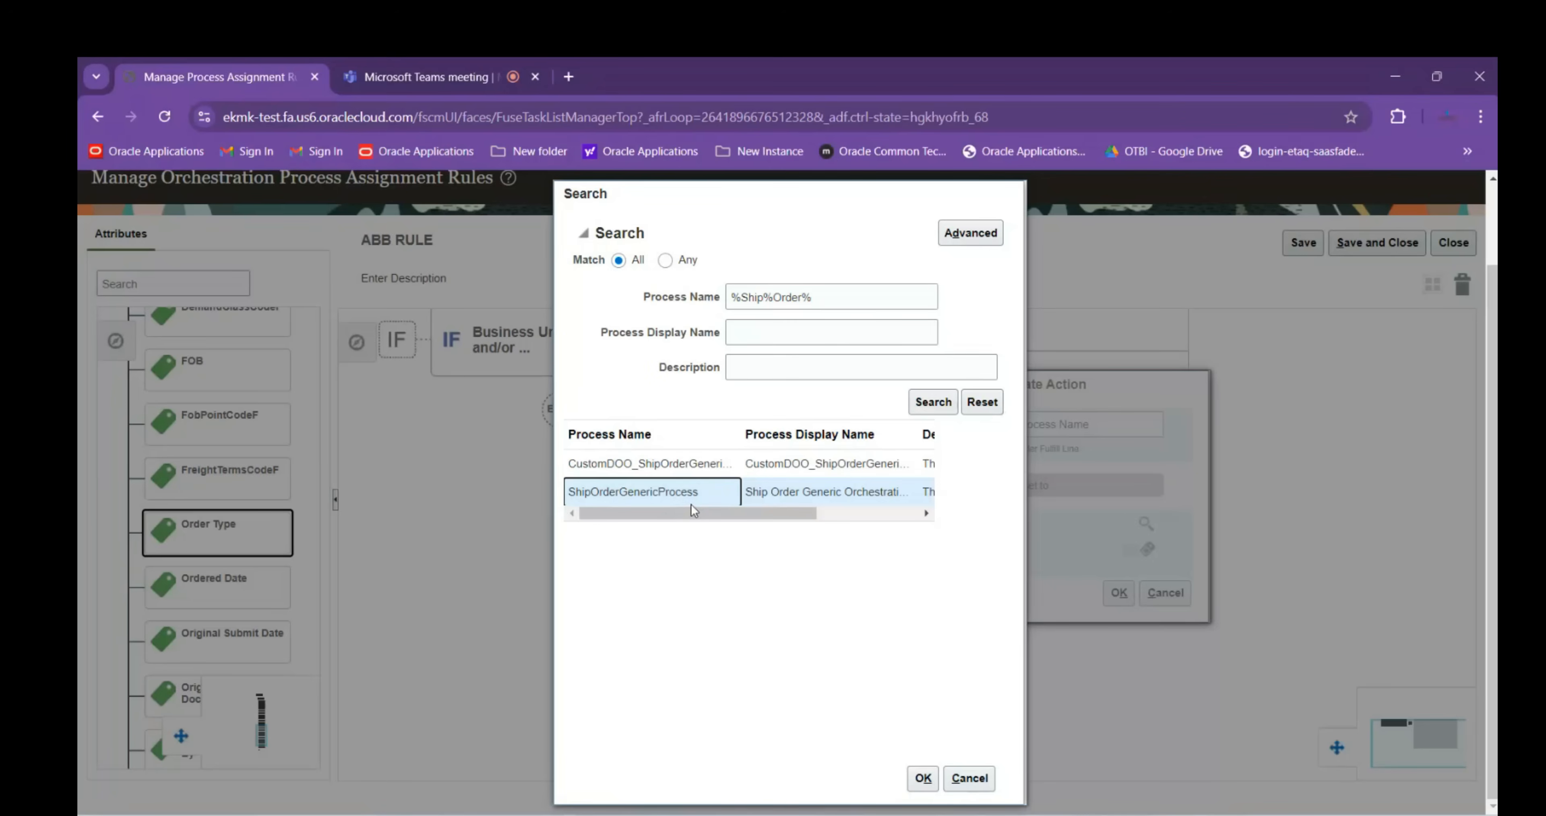
# Copy ShipOrderGenericProcess into Session Details cell A81 with Match Destination Formatting
pyautogui.click(826, 291)
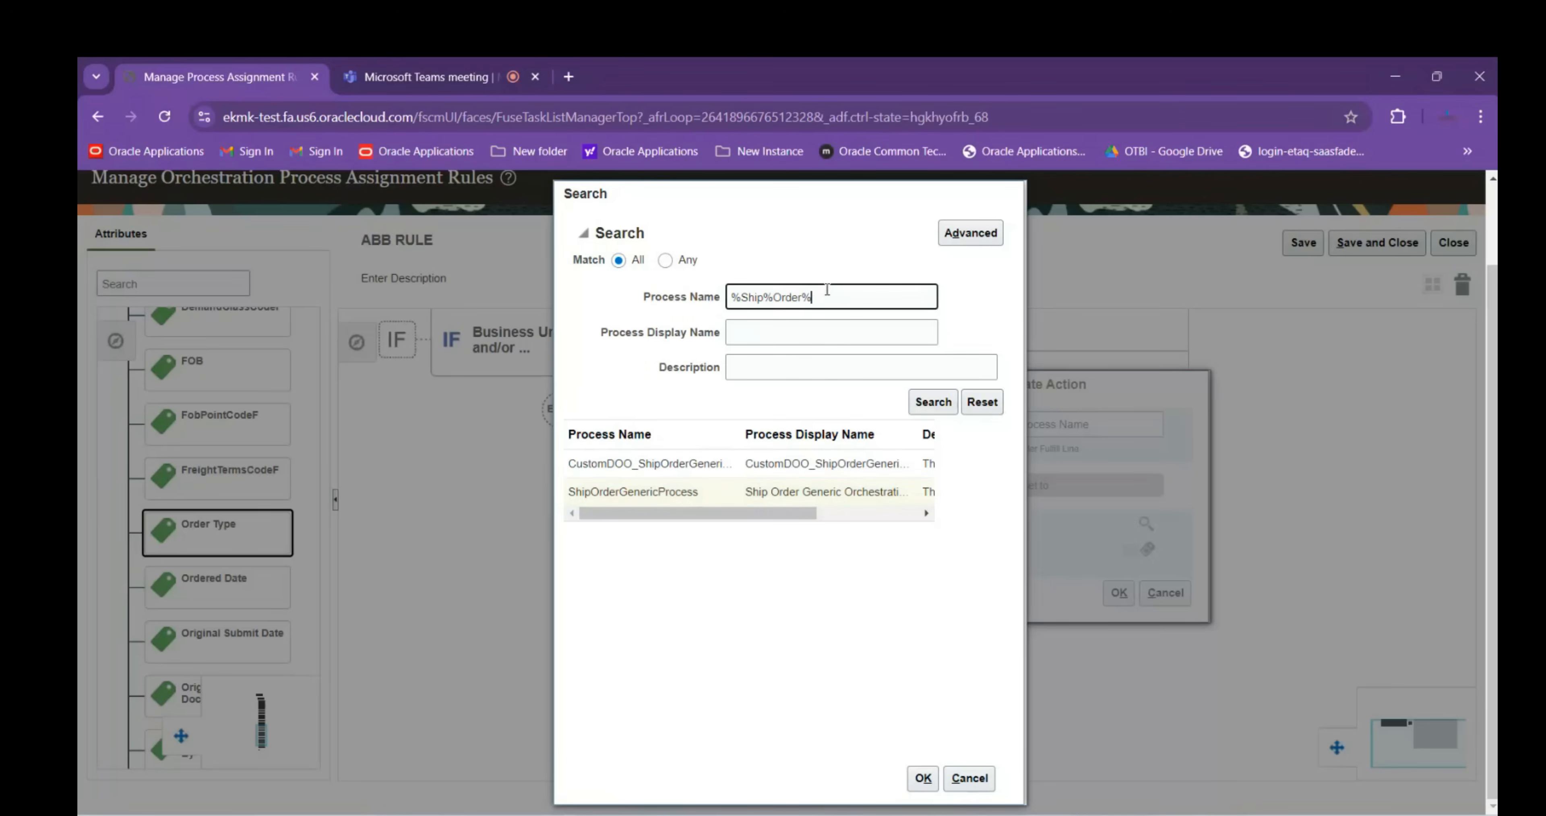
pyautogui.moveTo(568, 491); pyautogui.dragTo(709, 491)
pyautogui.rightClick(684, 499)
pyautogui.click(690, 520)
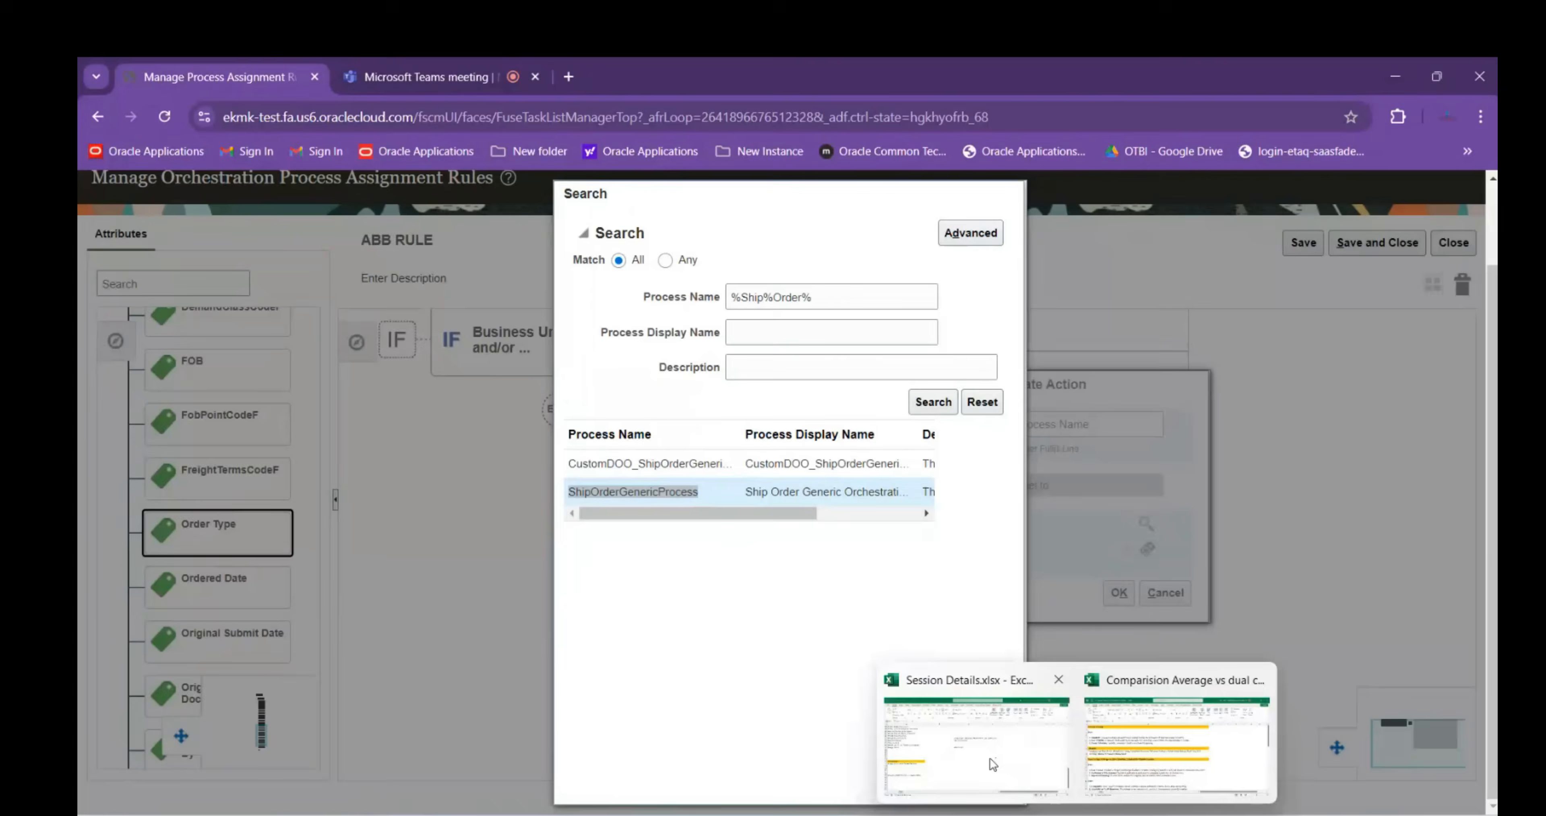
pyautogui.click(990, 757)
pyautogui.scroll(-2, 518, 705)
pyautogui.click(206, 635)
pyautogui.hotkey('ctrl', 'v')
pyautogui.click(441, 659)
pyautogui.click(449, 714)
pyautogui.moveTo(1111, 813)
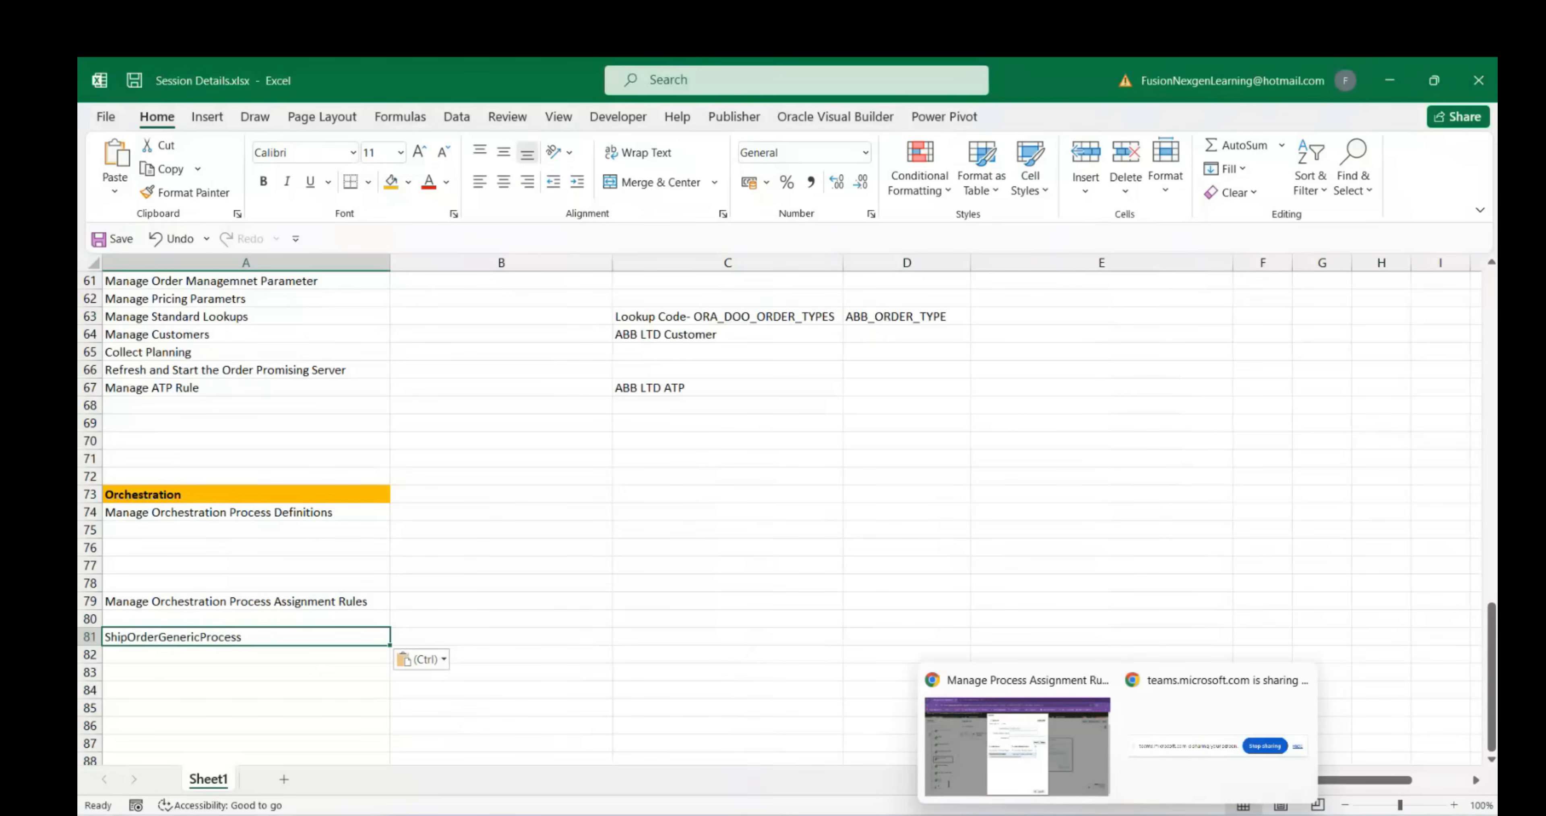
pyautogui.click(1017, 747)
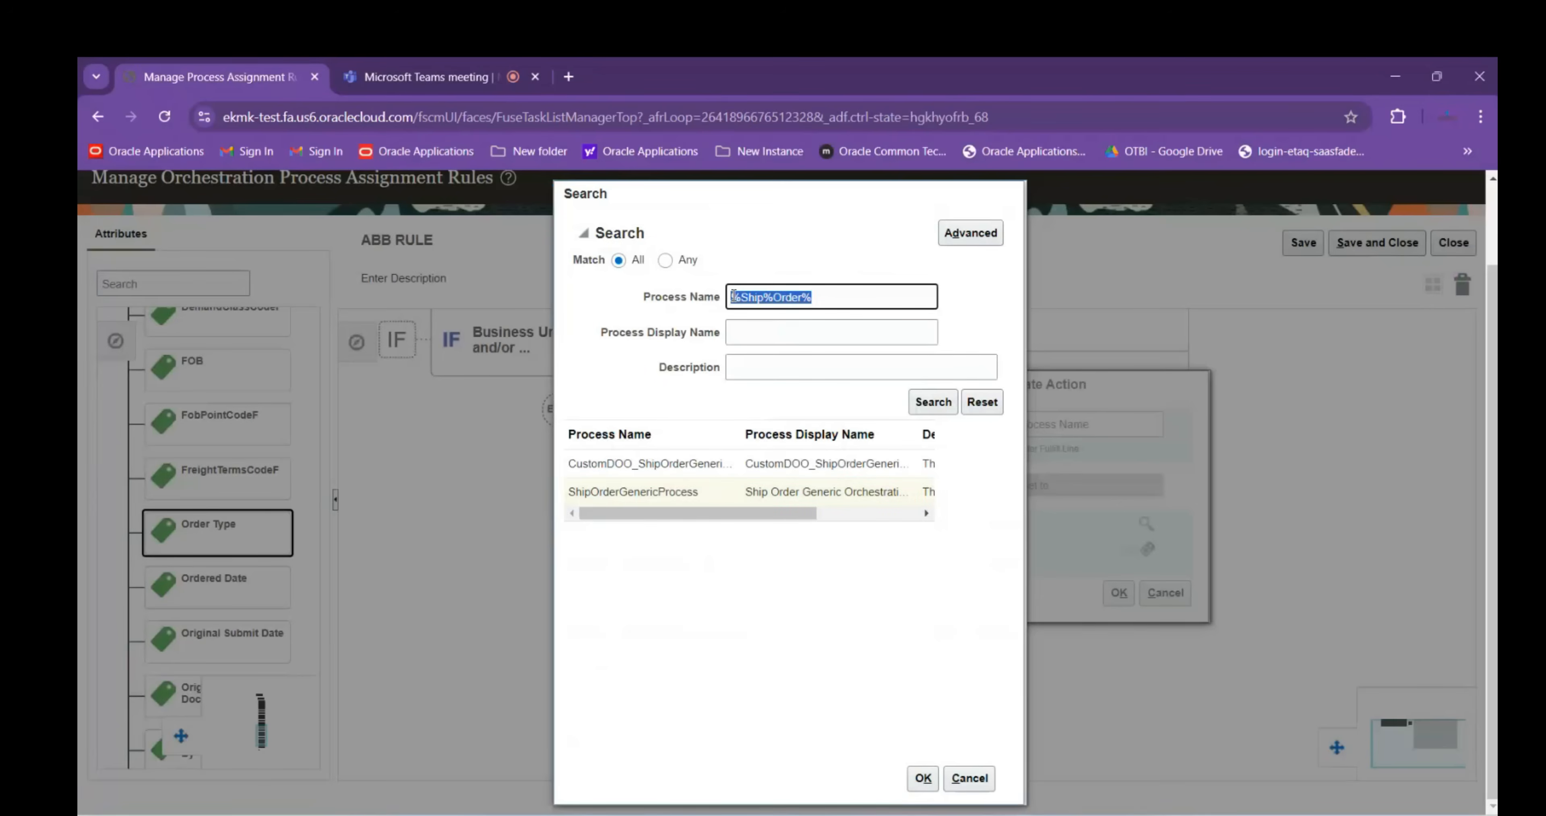
# Search Return and paste ReturnOrderGenericProcess into A82 with Match Destination Formatting
pyautogui.write('Return')
pyautogui.press('Return')
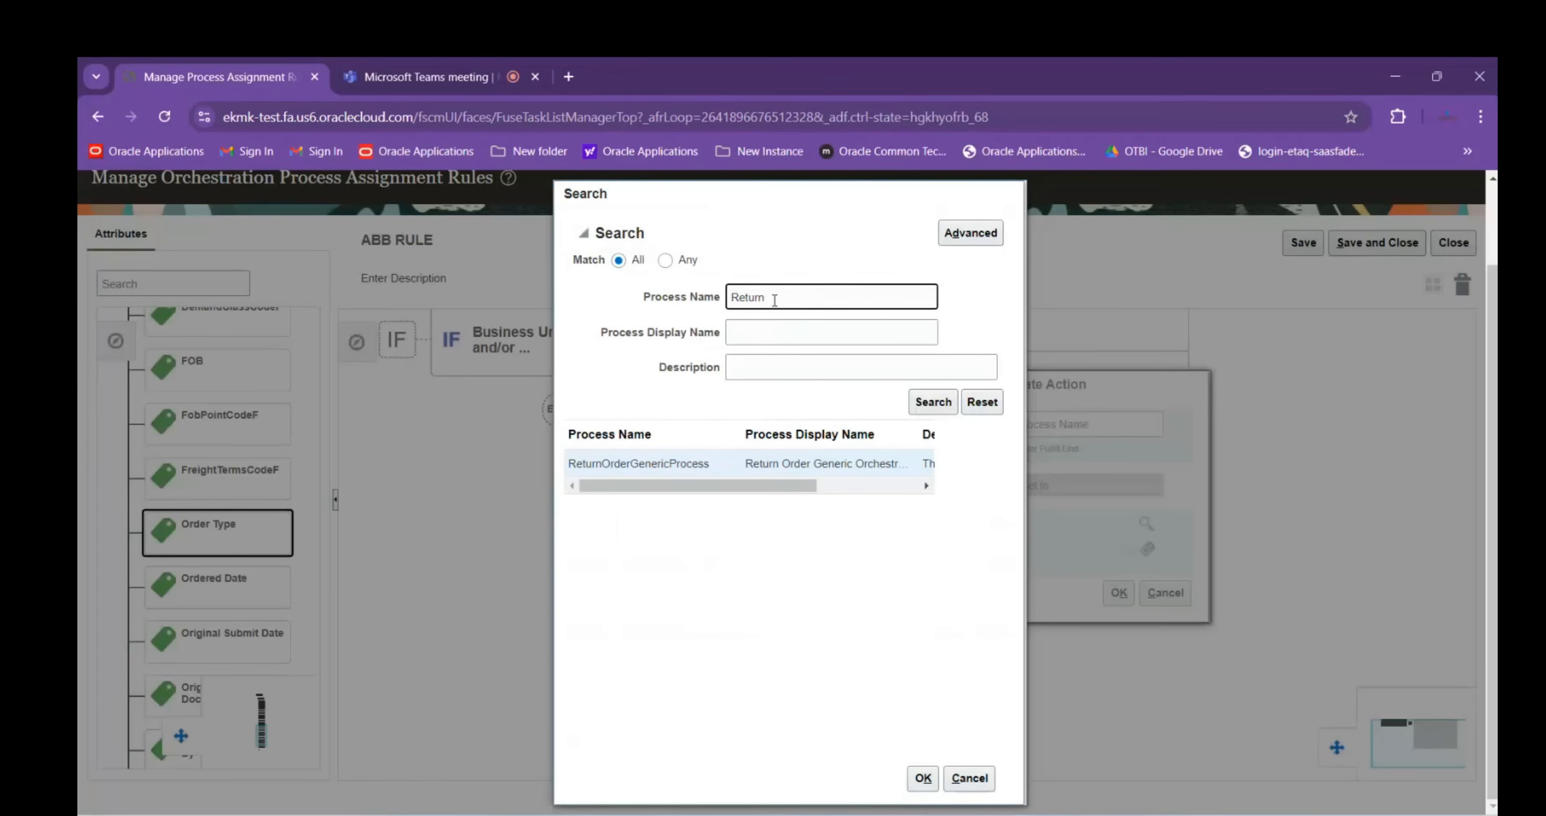
pyautogui.click(574, 463)
pyautogui.moveTo(575, 463); pyautogui.dragTo(713, 465)
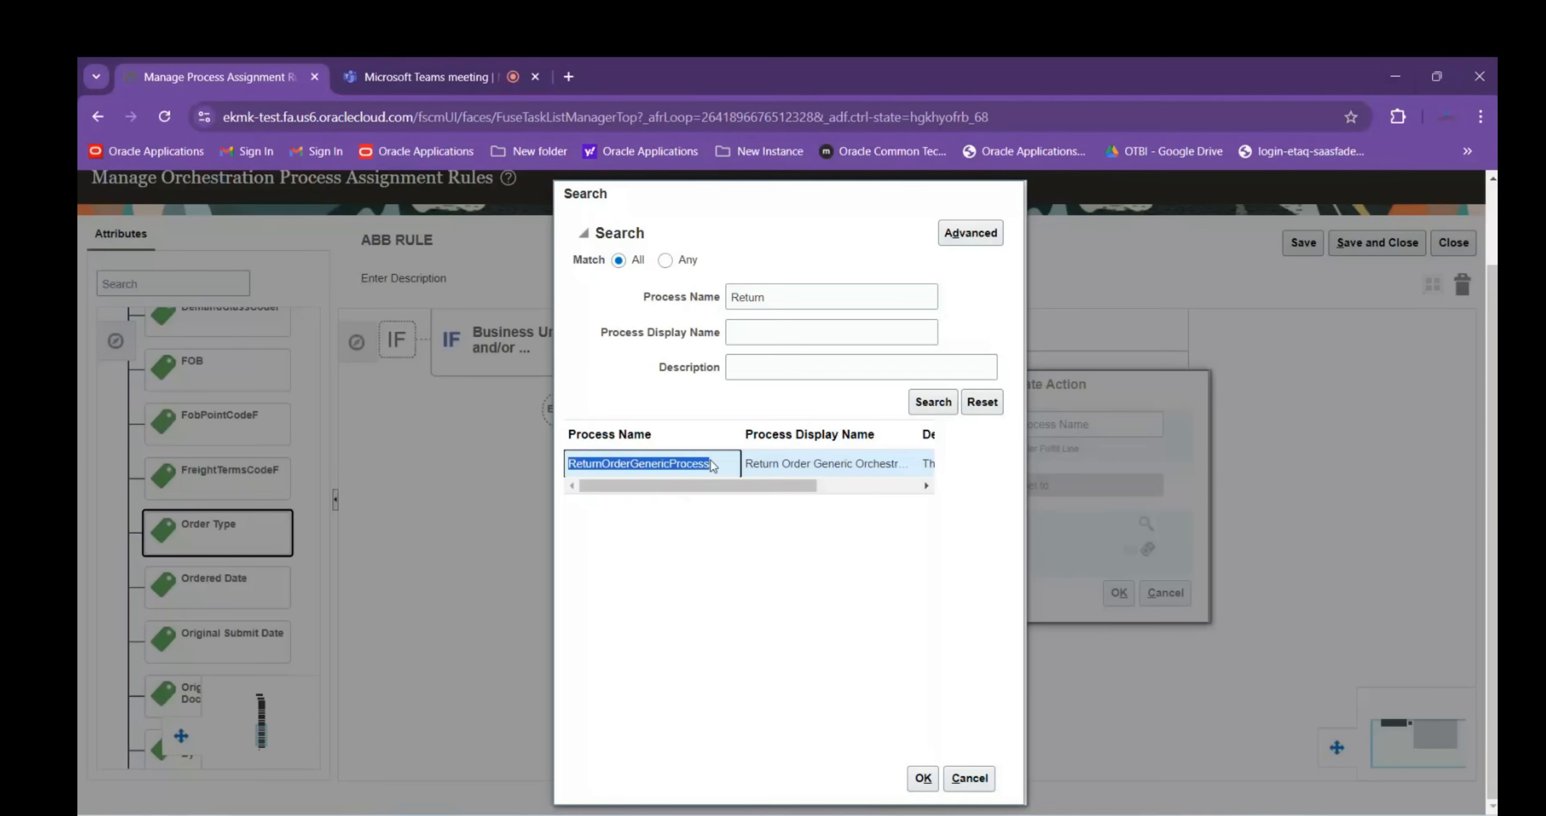
pyautogui.moveTo(1080, 815)
pyautogui.click(964, 780)
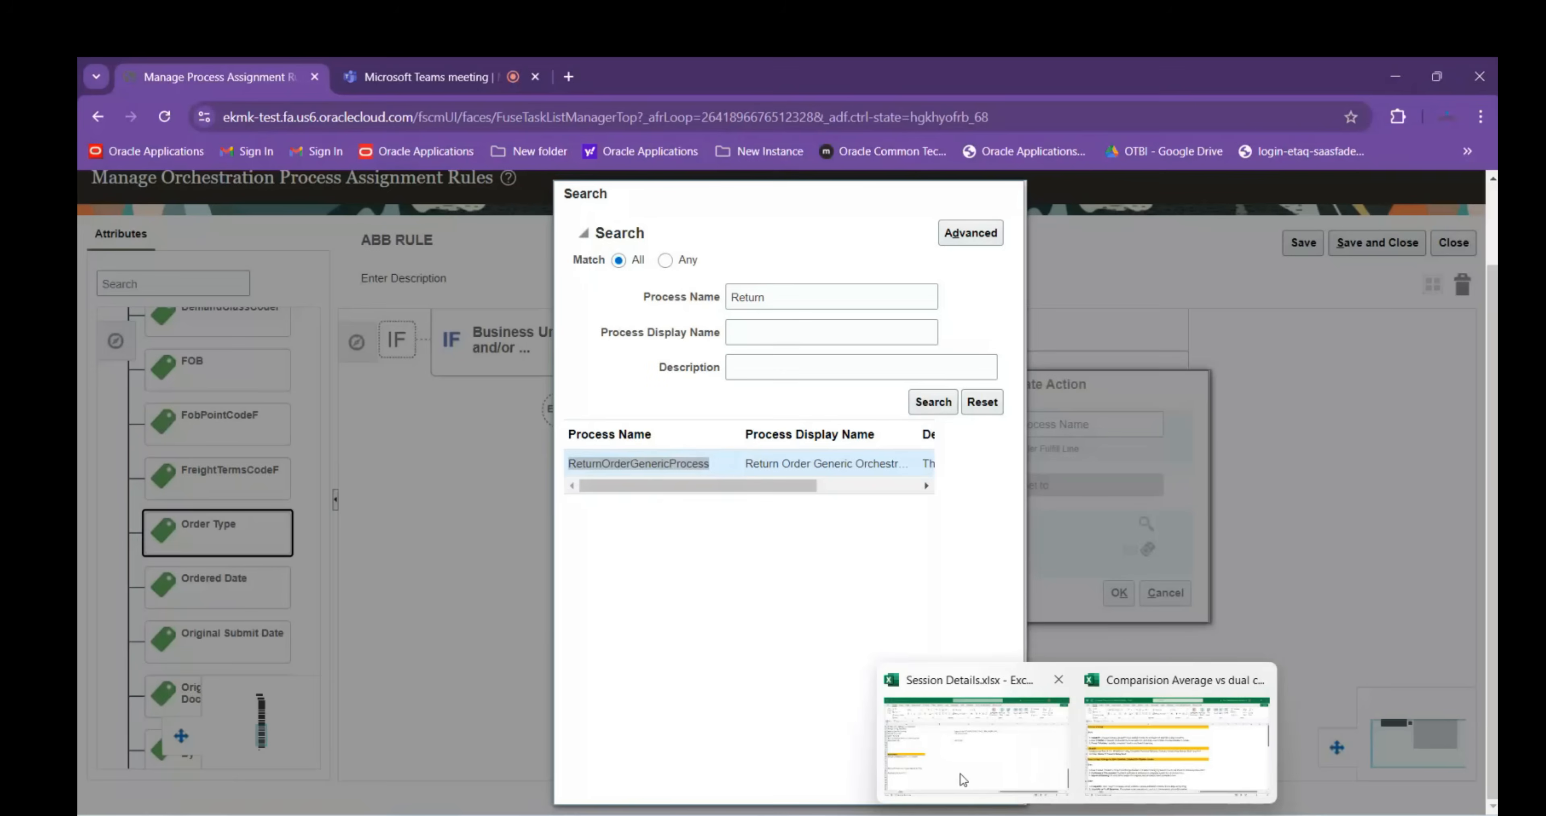
pyautogui.click(165, 654)
pyautogui.hotkey('ctrl', 'v')
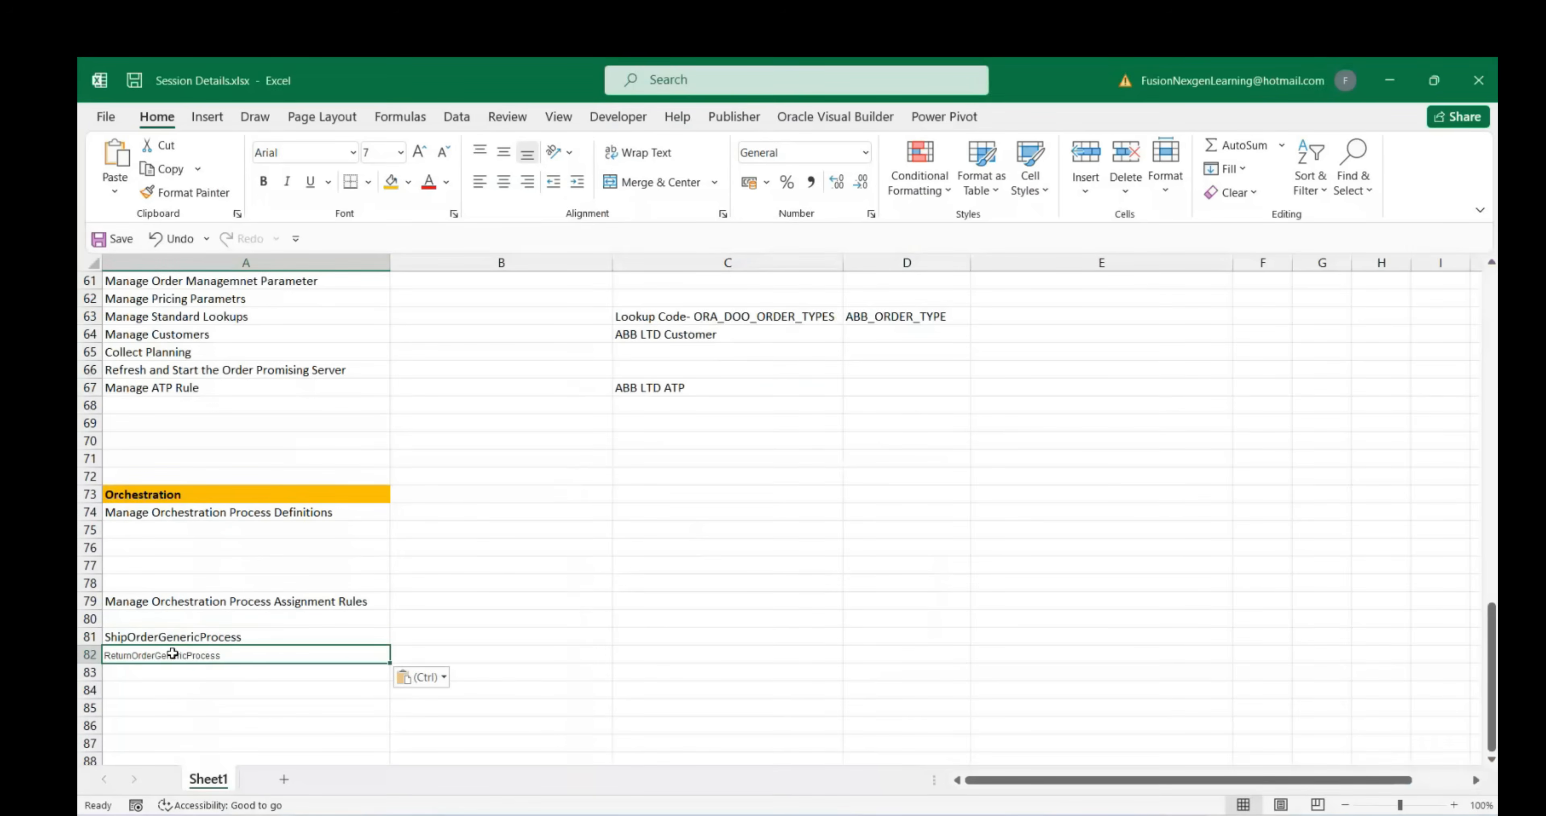
pyautogui.click(437, 677)
pyautogui.click(445, 720)
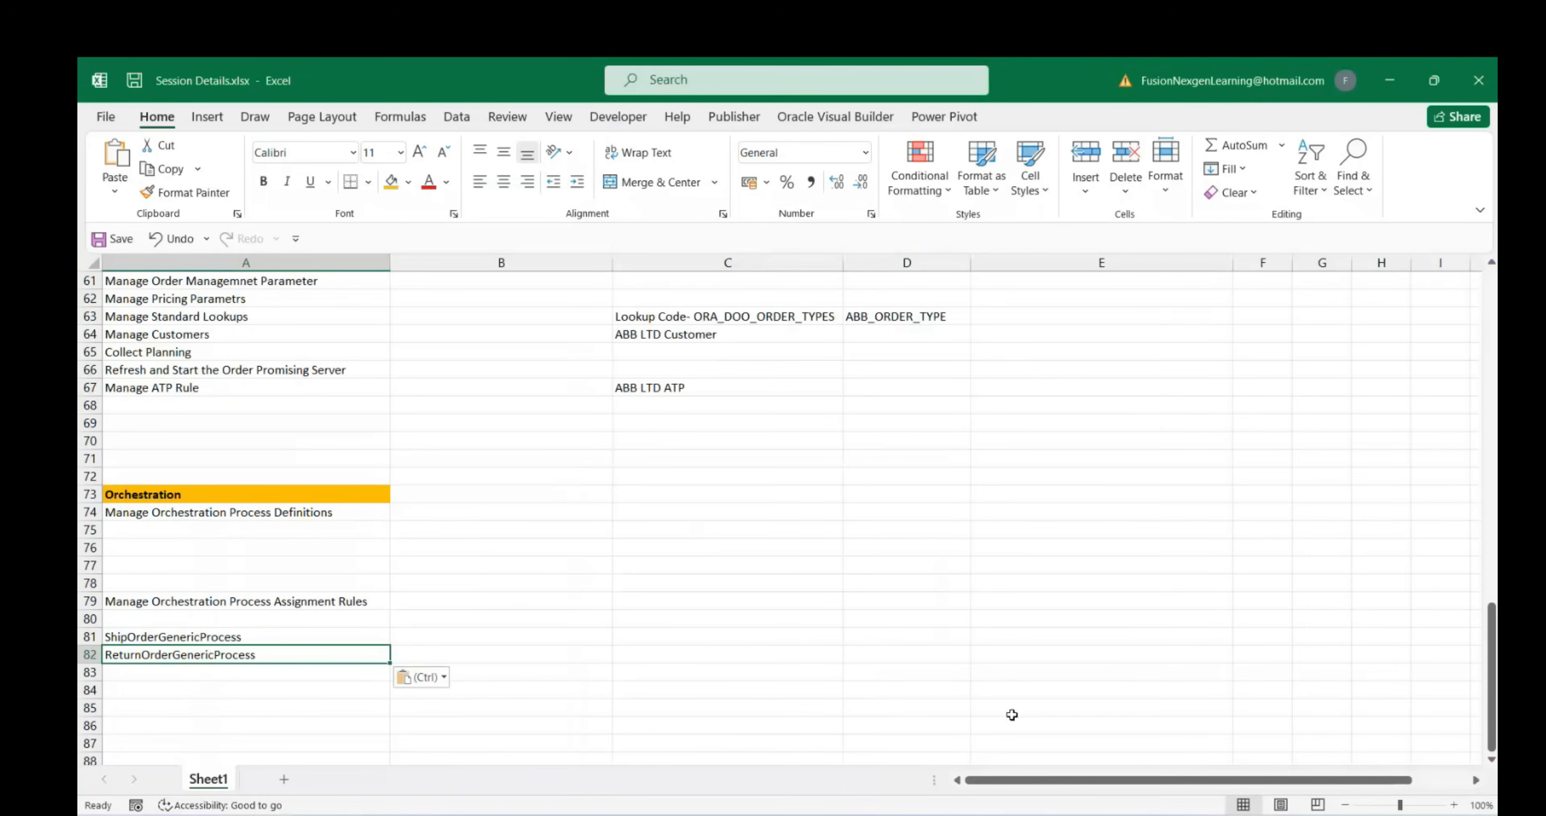
pyautogui.moveTo(1123, 814)
pyautogui.click(1031, 771)
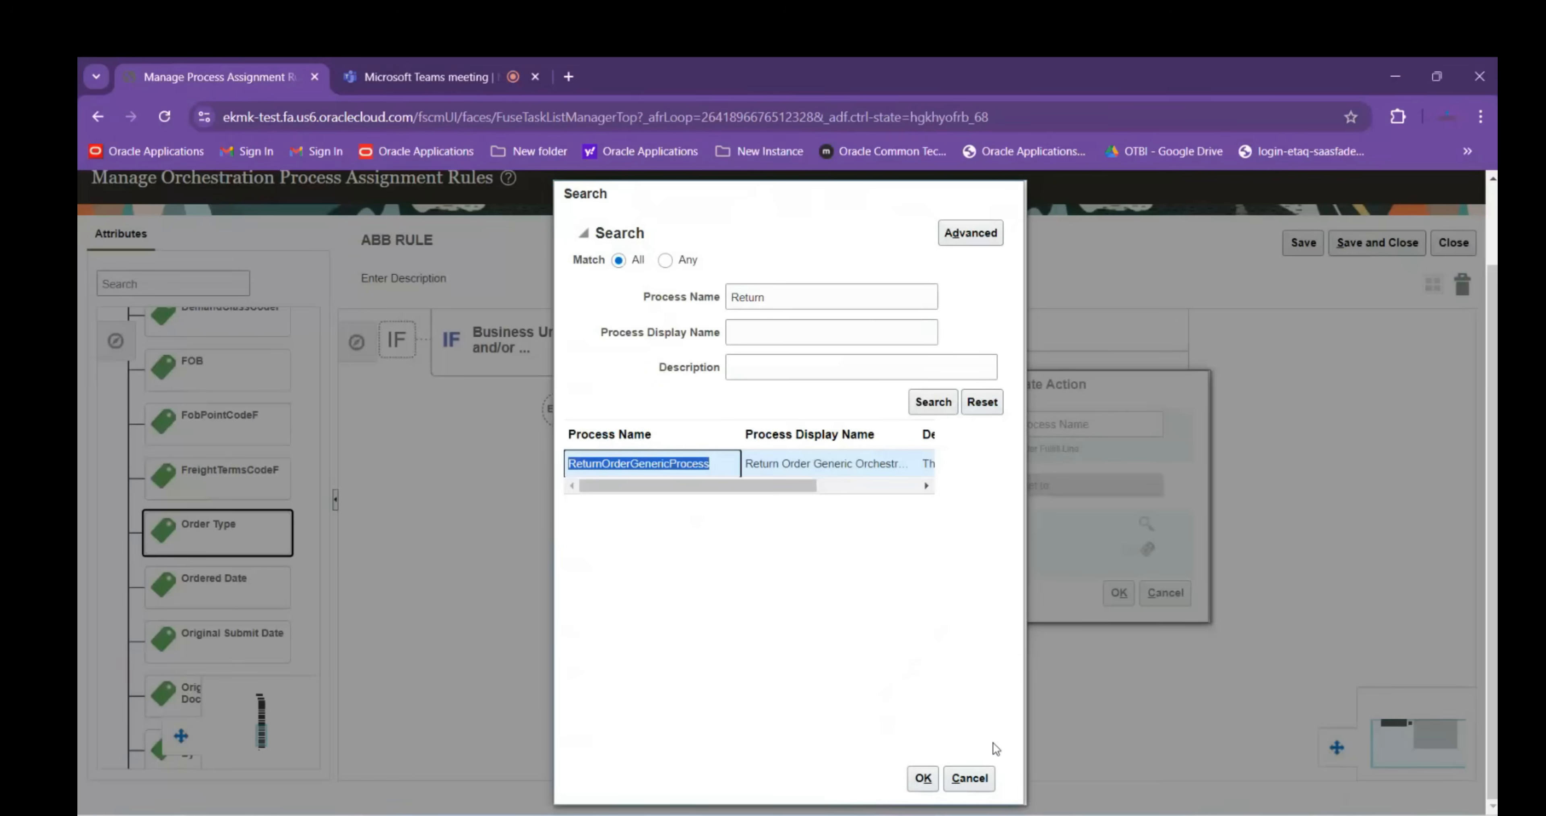
pyautogui.click(716, 294)
# Search DOO, widen the Process Name column, and select all eight result rows
pyautogui.write('DOO')
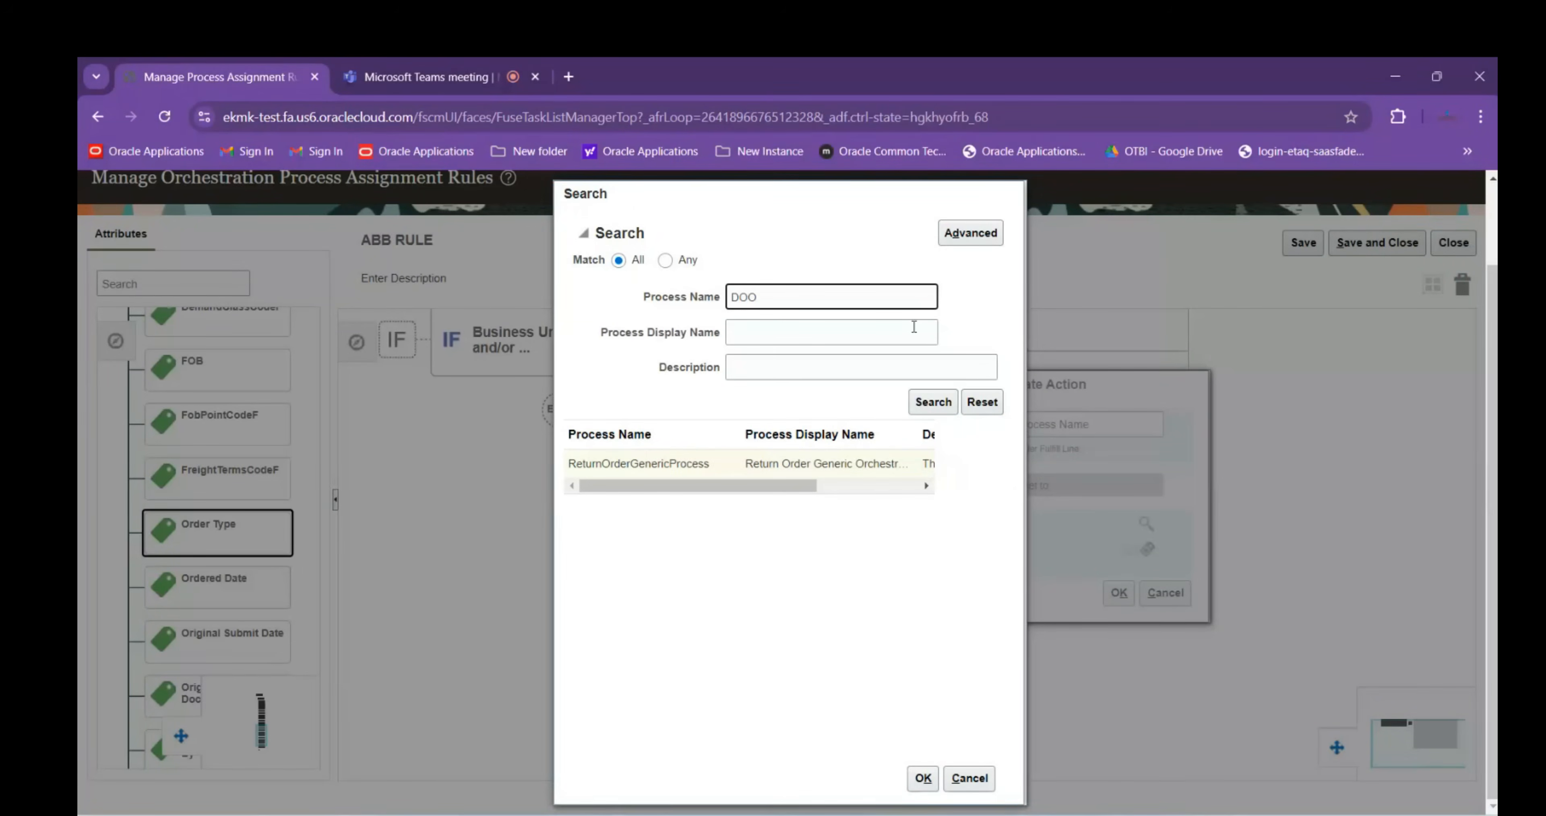
pyautogui.press('Return')
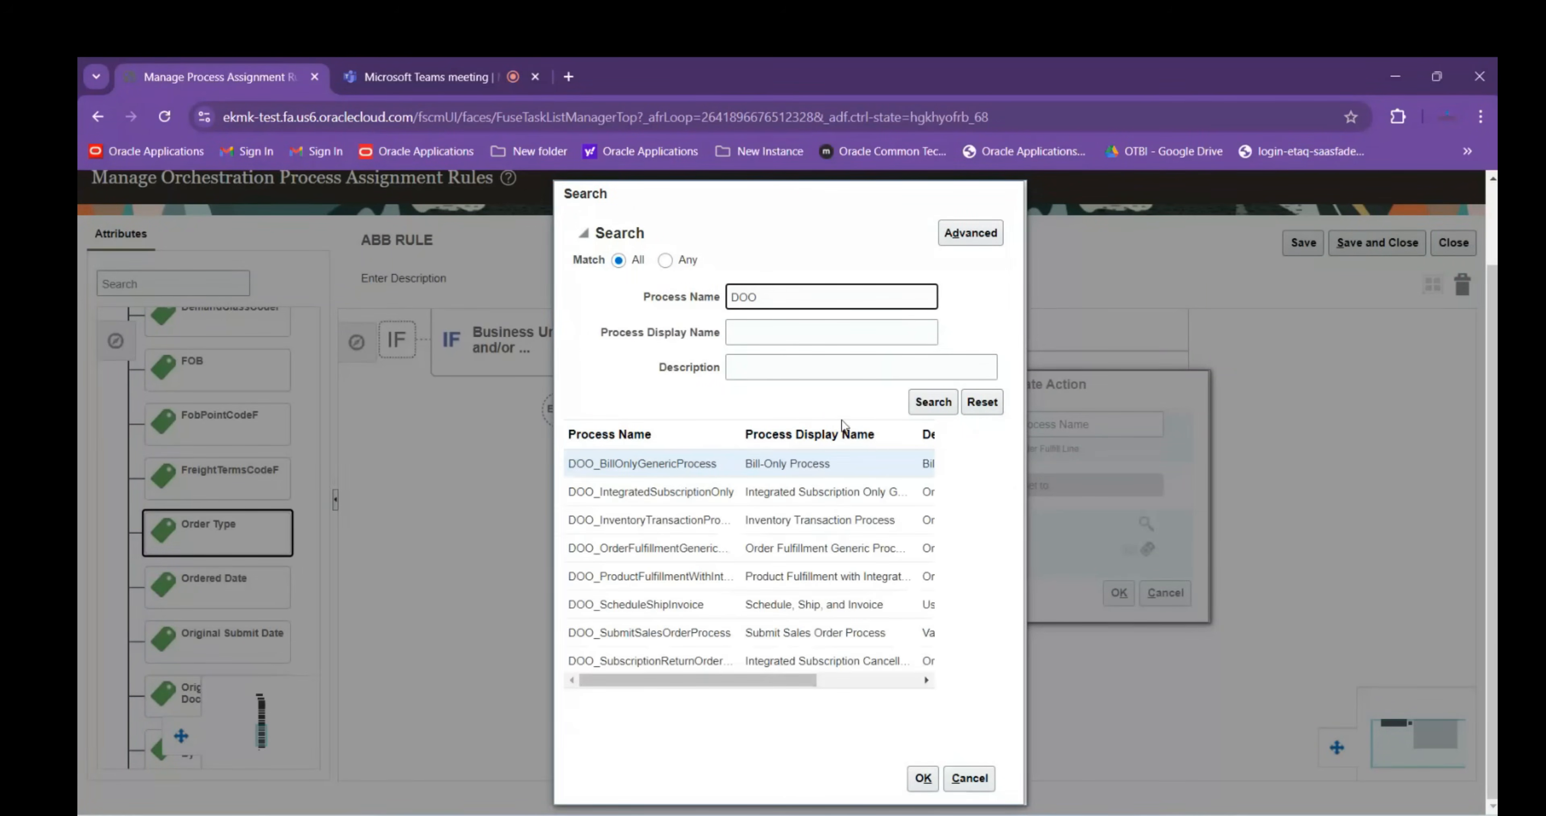
pyautogui.moveTo(741, 438); pyautogui.dragTo(876, 432)
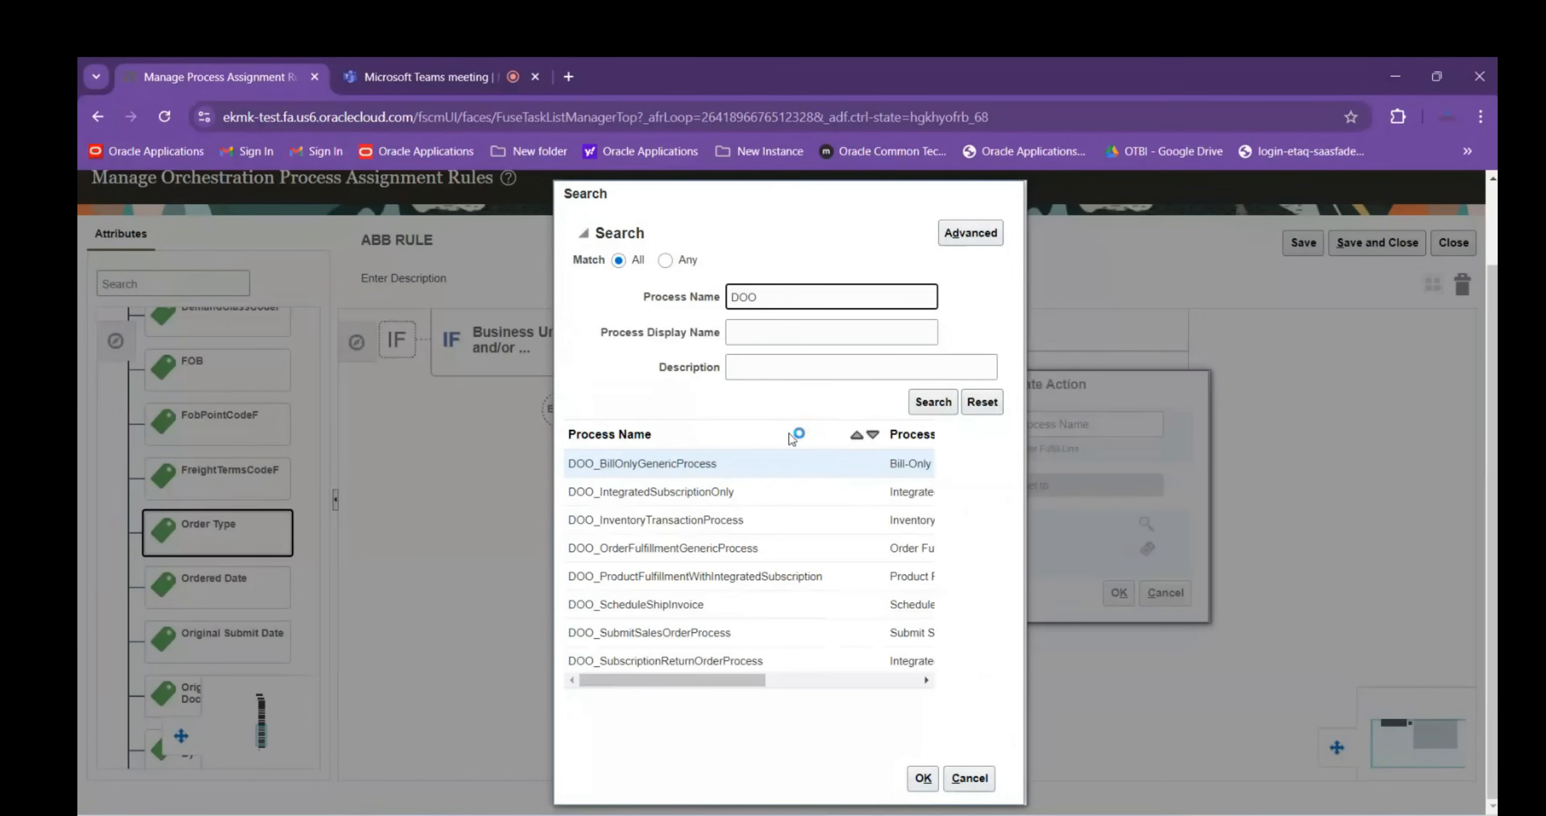
pyautogui.click(571, 467)
pyautogui.moveTo(569, 463); pyautogui.dragTo(775, 663)
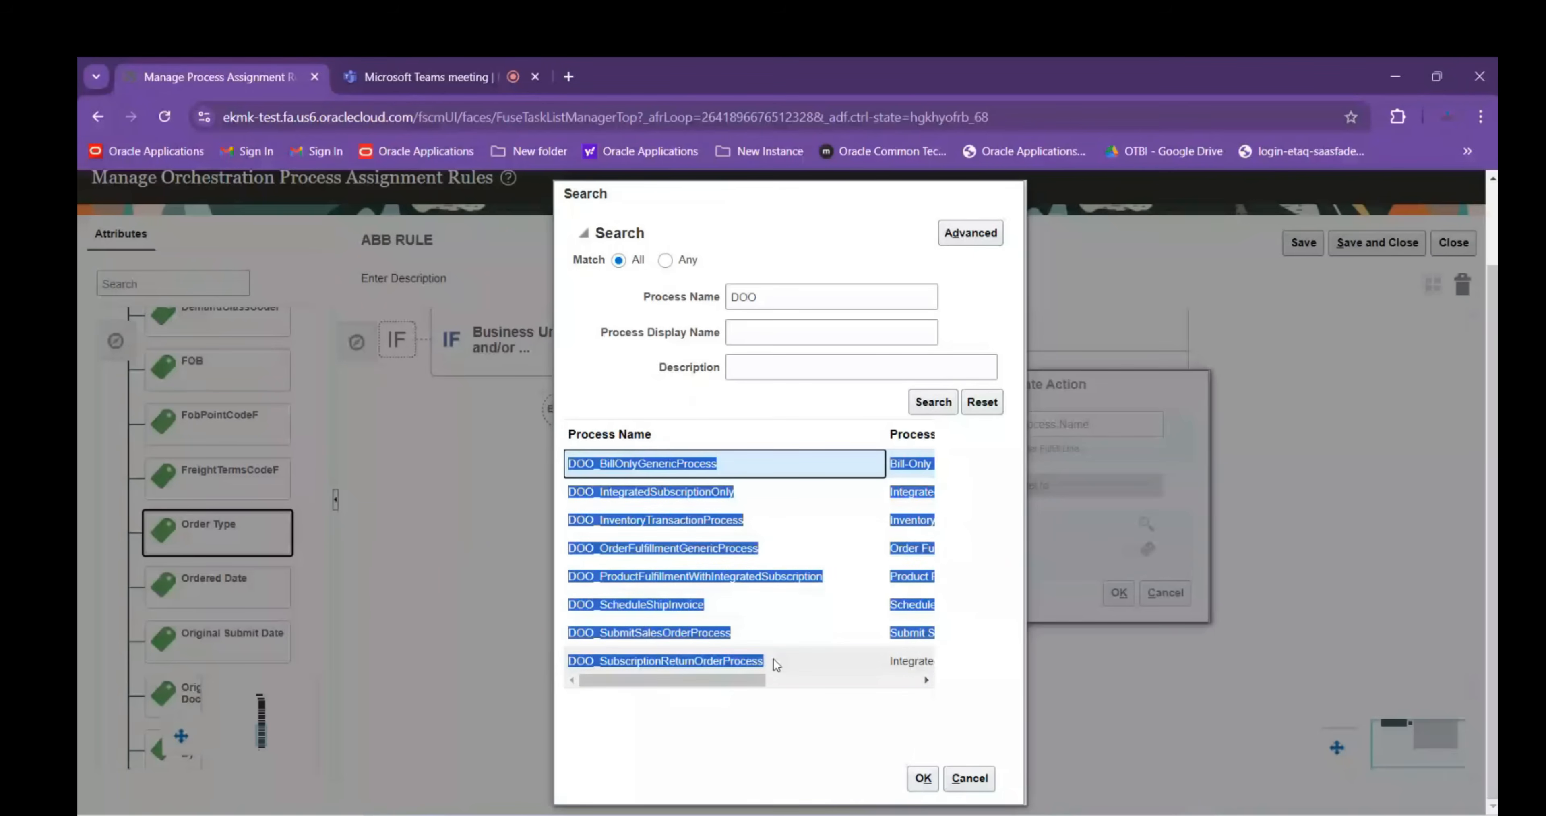
pyautogui.moveTo(1077, 815)
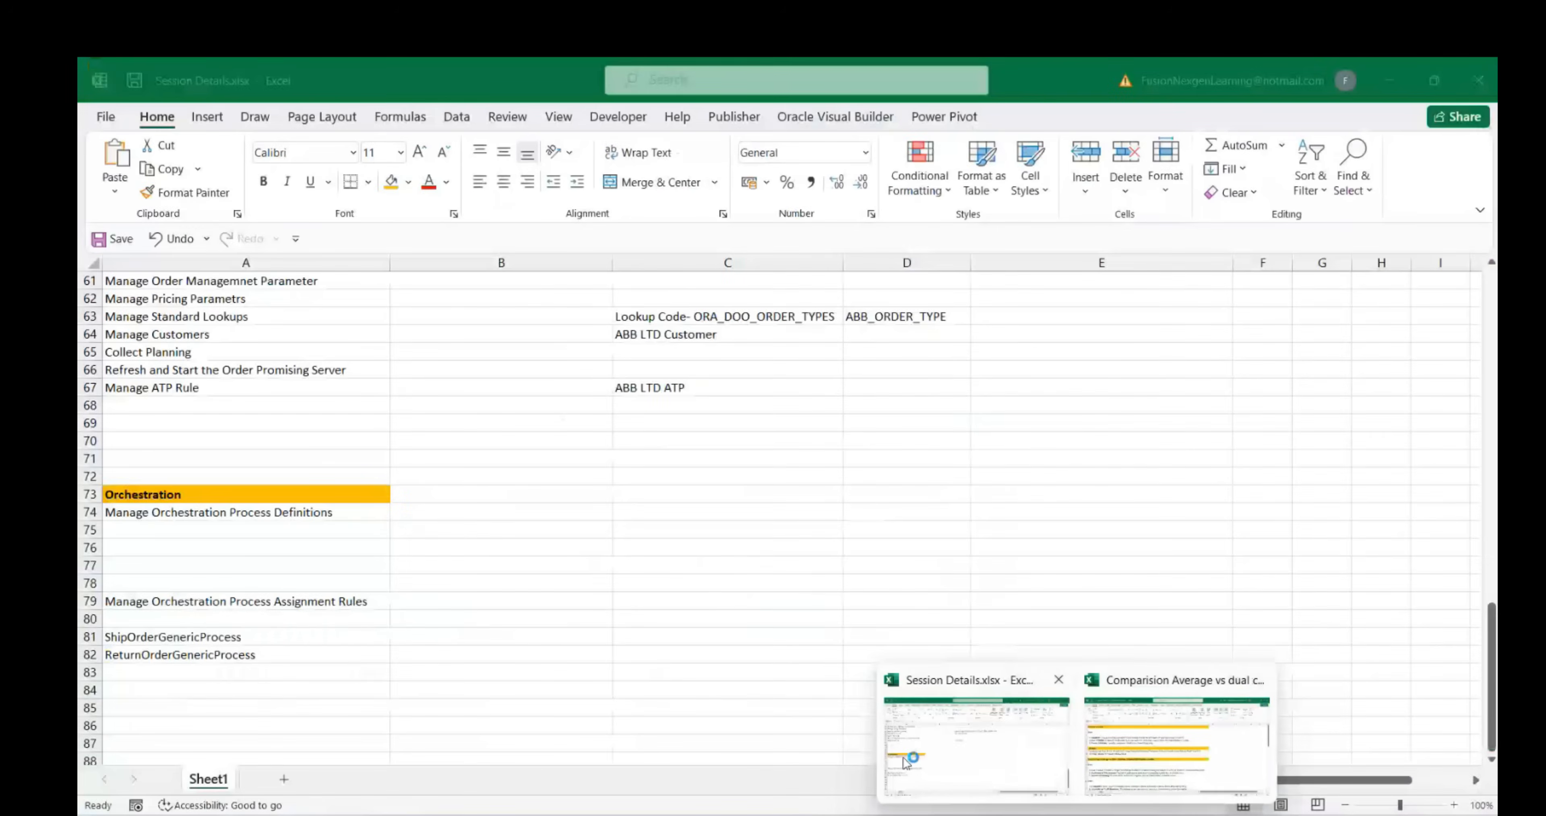
# Paste the DOO process list at A83 and clear the display names in B83:B90
pyautogui.click(907, 762)
pyautogui.click(207, 672)
pyautogui.hotkey('ctrl', 'v')
pyautogui.scroll(-3, 207, 672)
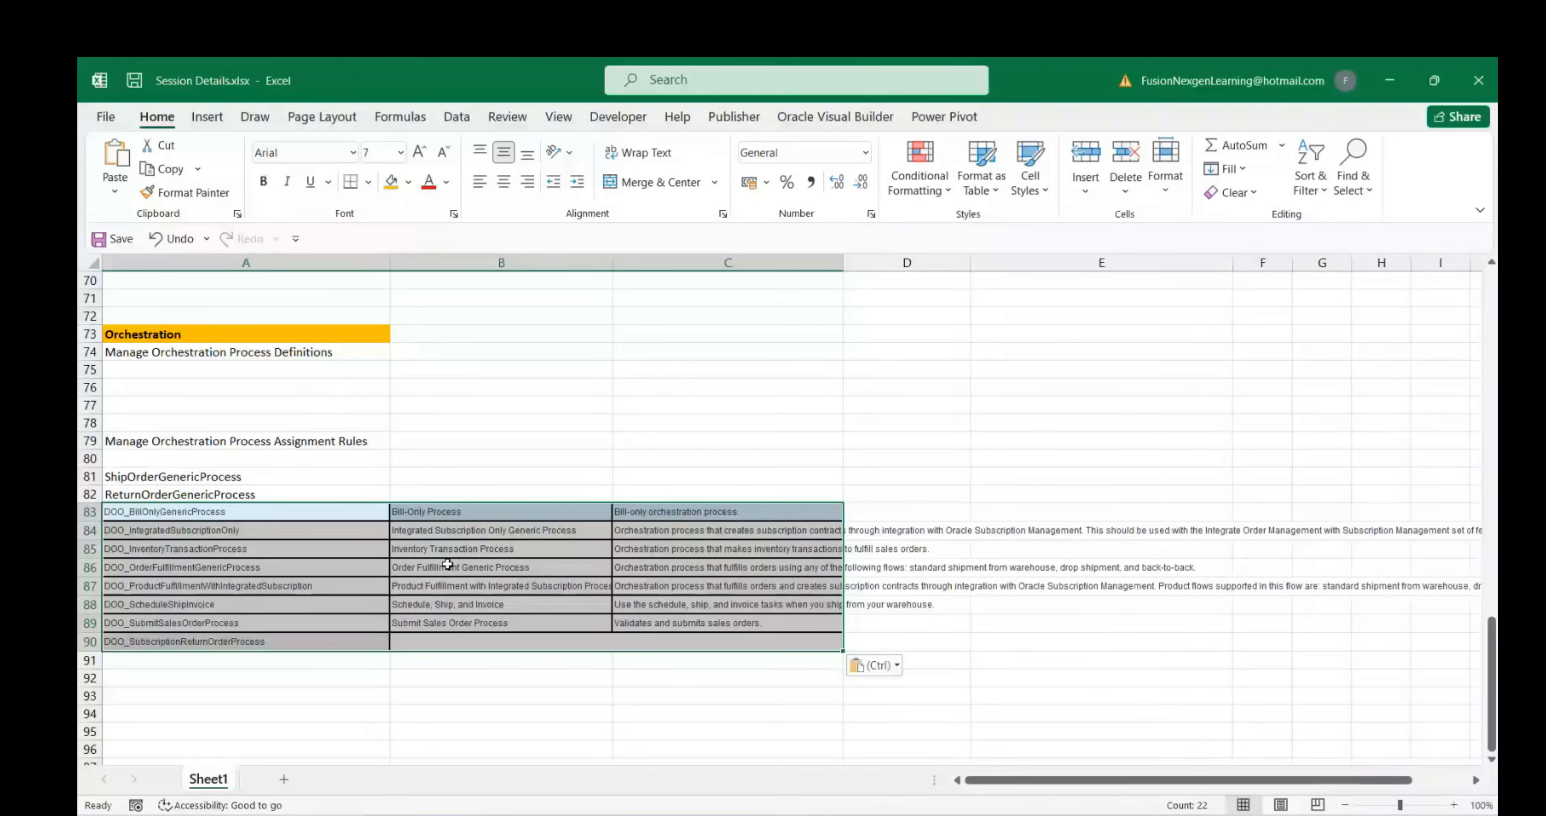
pyautogui.click(450, 624)
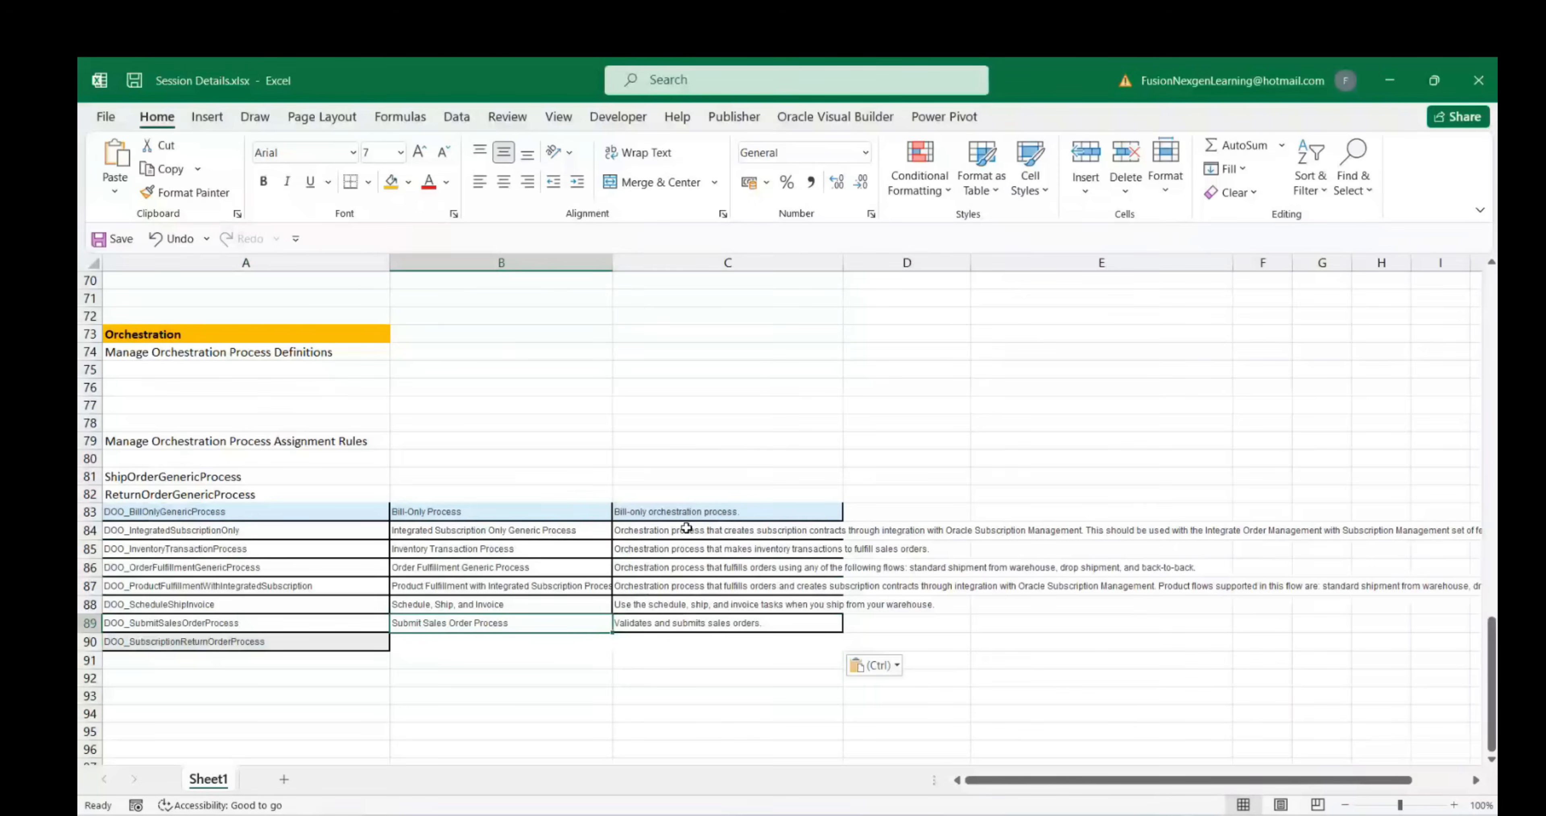
pyautogui.moveTo(506, 510); pyautogui.dragTo(509, 637)
pyautogui.press('Delete')
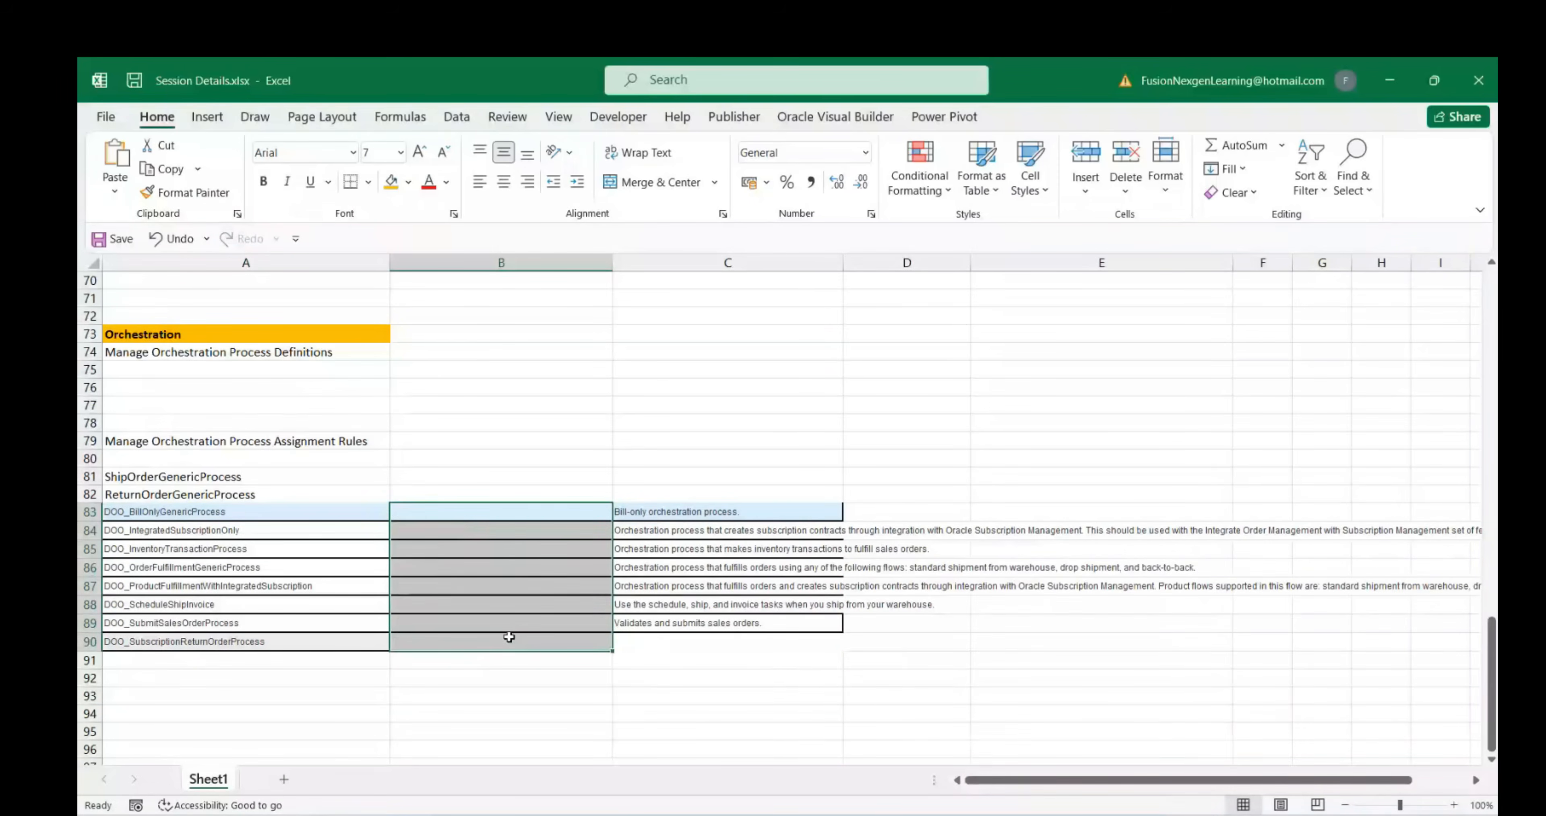
# Paste blank cells B93:B96 over B83:B89 to remove their borders
pyautogui.click(546, 676)
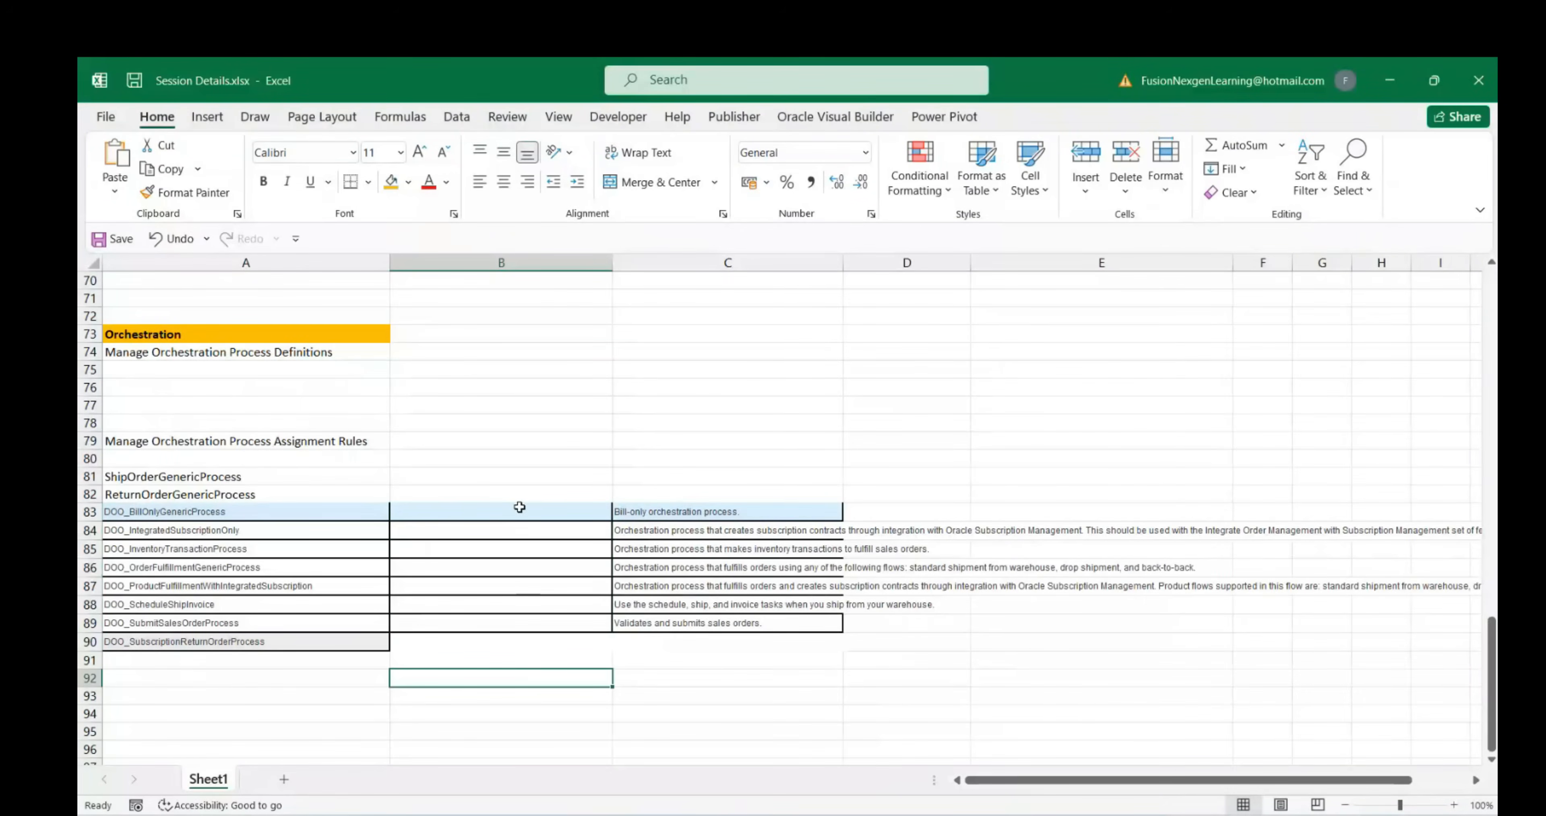
pyautogui.moveTo(516, 695); pyautogui.dragTo(515, 749)
pyautogui.hotkey('ctrl', 'c')
pyautogui.moveTo(492, 513); pyautogui.dragTo(480, 632)
pyautogui.hotkey('ctrl', 'v')
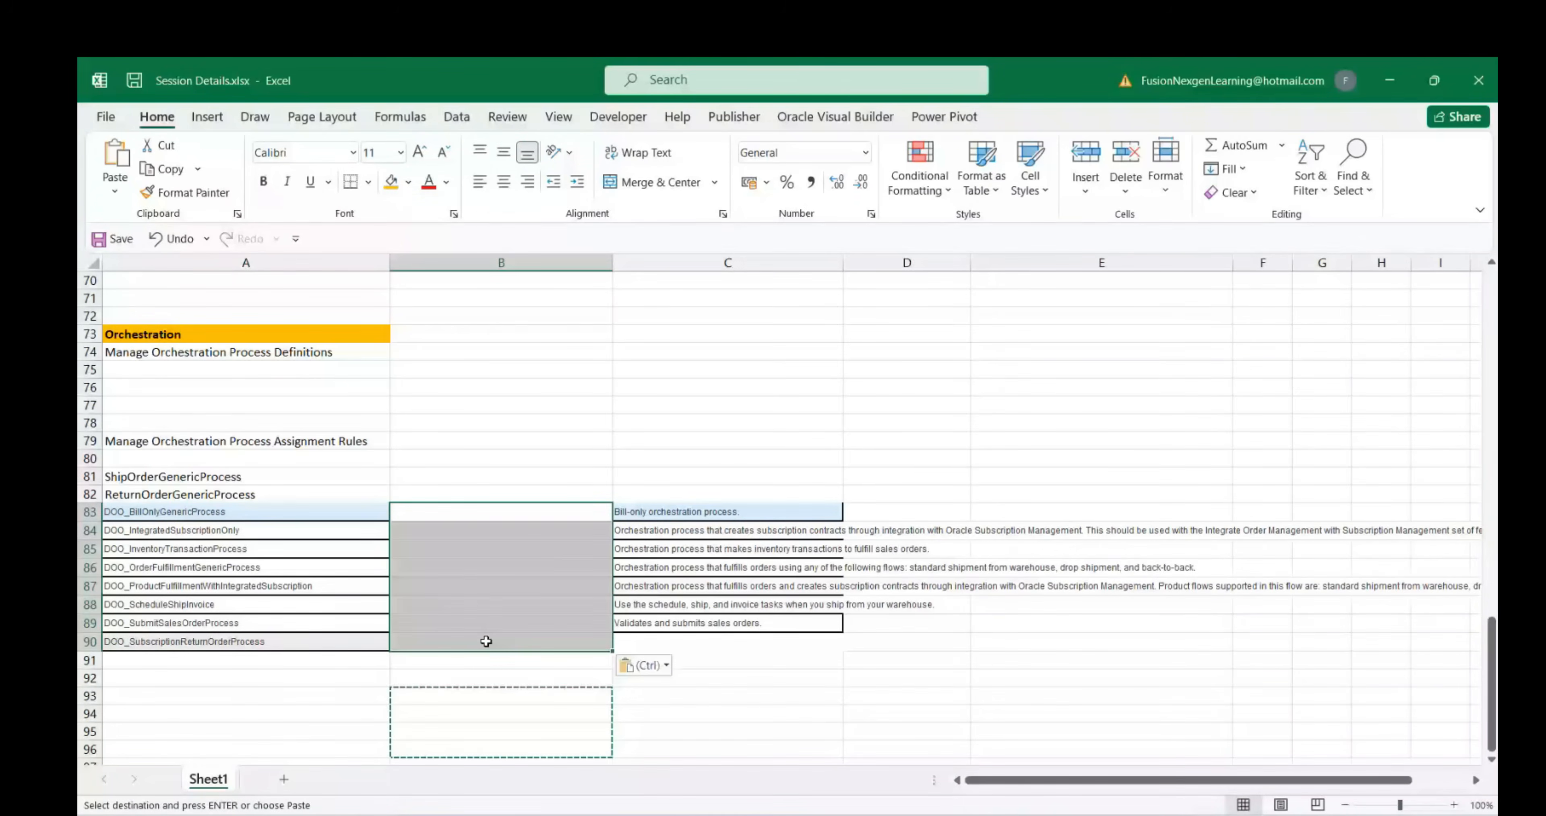
# Move the process descriptions from column C into column B starting at B83
pyautogui.moveTo(694, 511); pyautogui.dragTo(696, 618)
pyautogui.hotkey('ctrl', 'c')
pyautogui.click(432, 511)
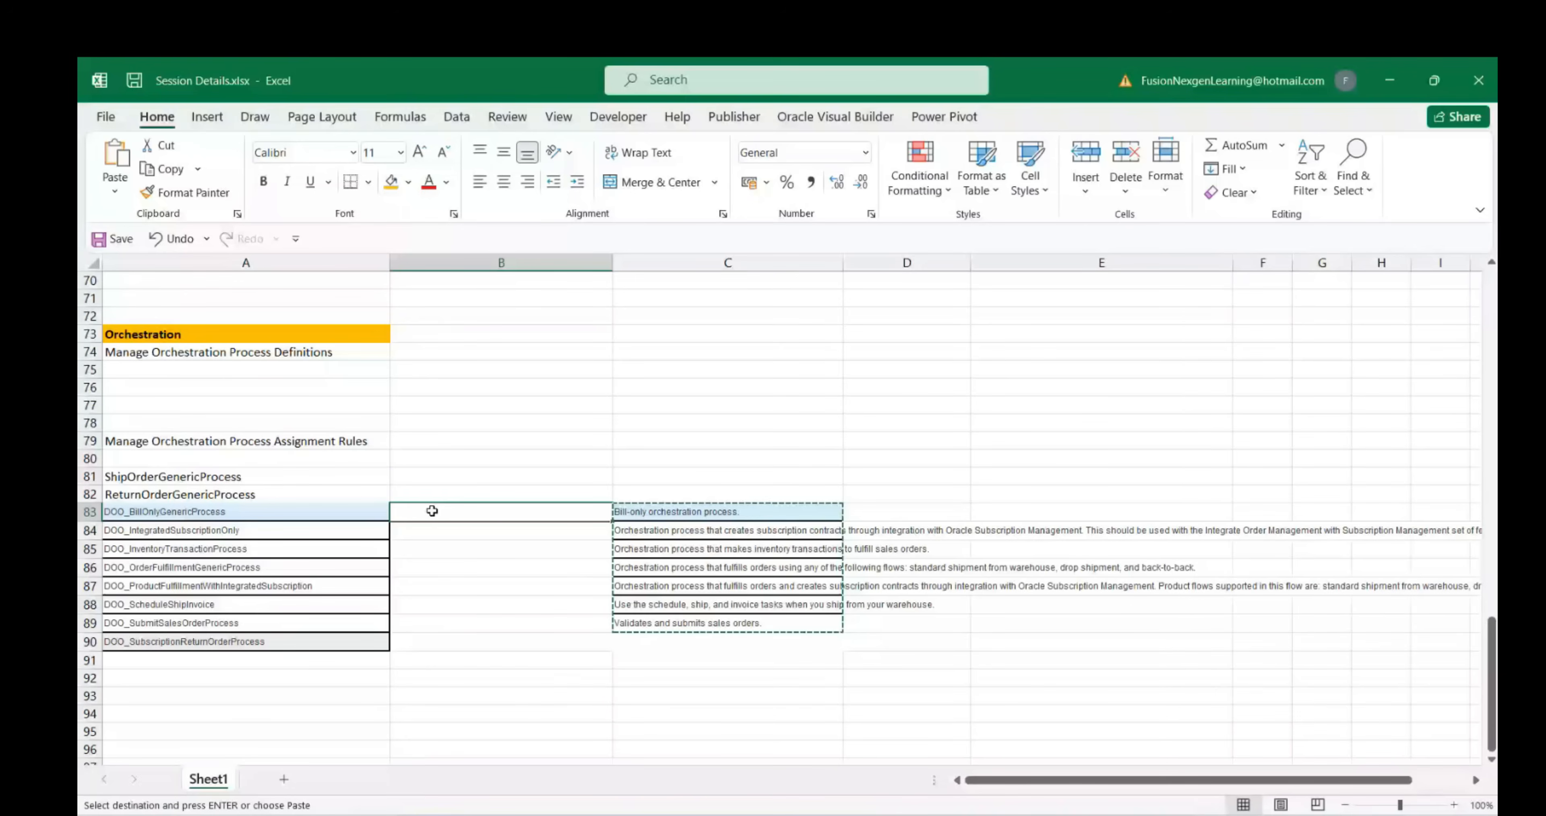
pyautogui.hotkey('ctrl', 'v')
pyautogui.click(433, 678)
pyautogui.click(259, 640)
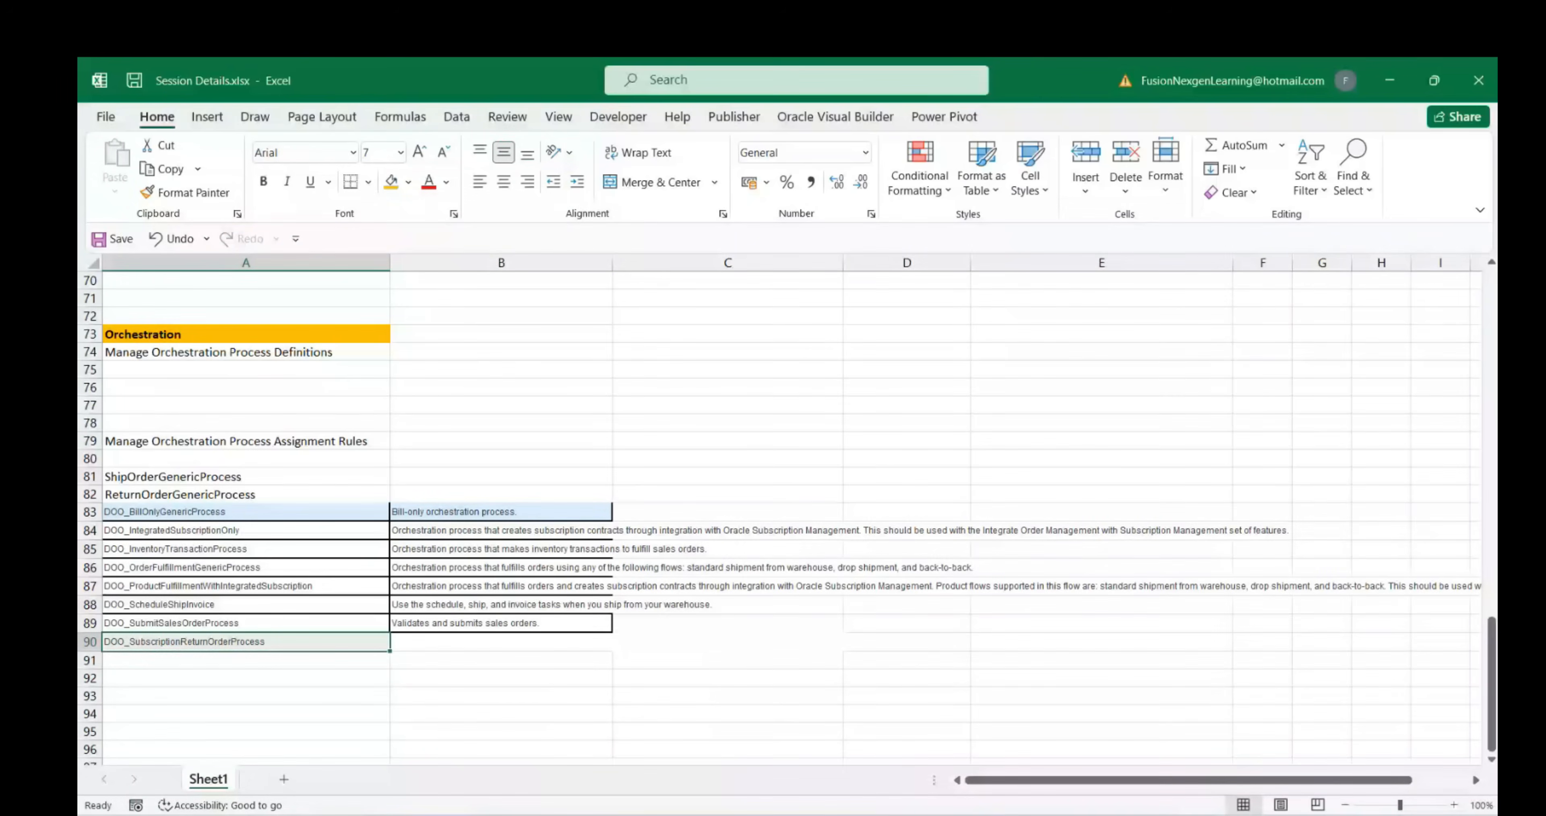
pyautogui.hotkey('alt', 'Tab')
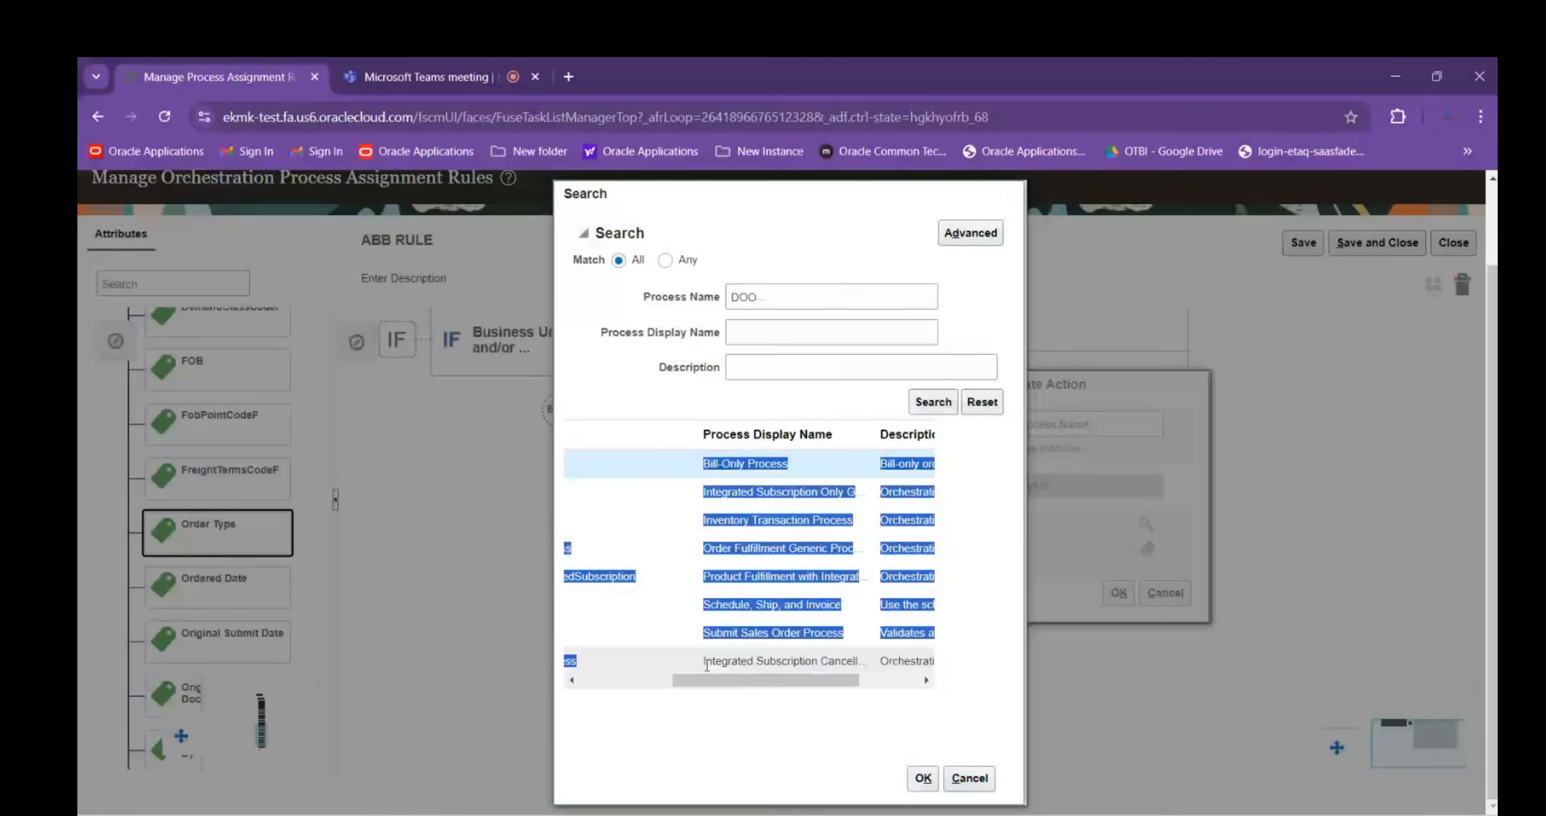
# Copy the last DOO result's description into Session Details row 90, then reselect it in Oracle
pyautogui.moveTo(707, 665); pyautogui.dragTo(976, 659)
pyautogui.click(925, 681)
pyautogui.click(871, 659)
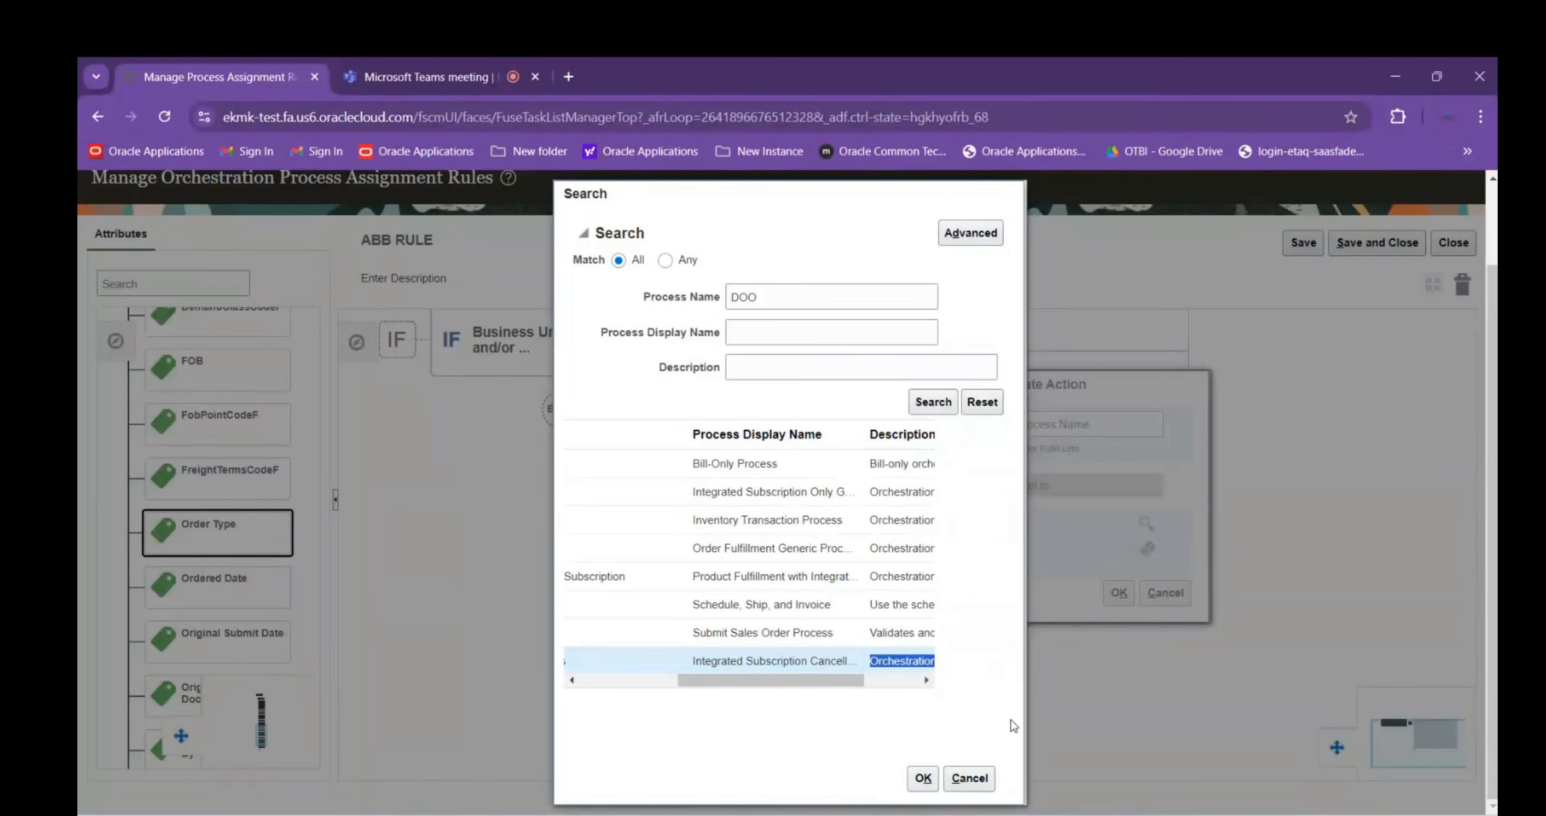
pyautogui.click(1077, 815)
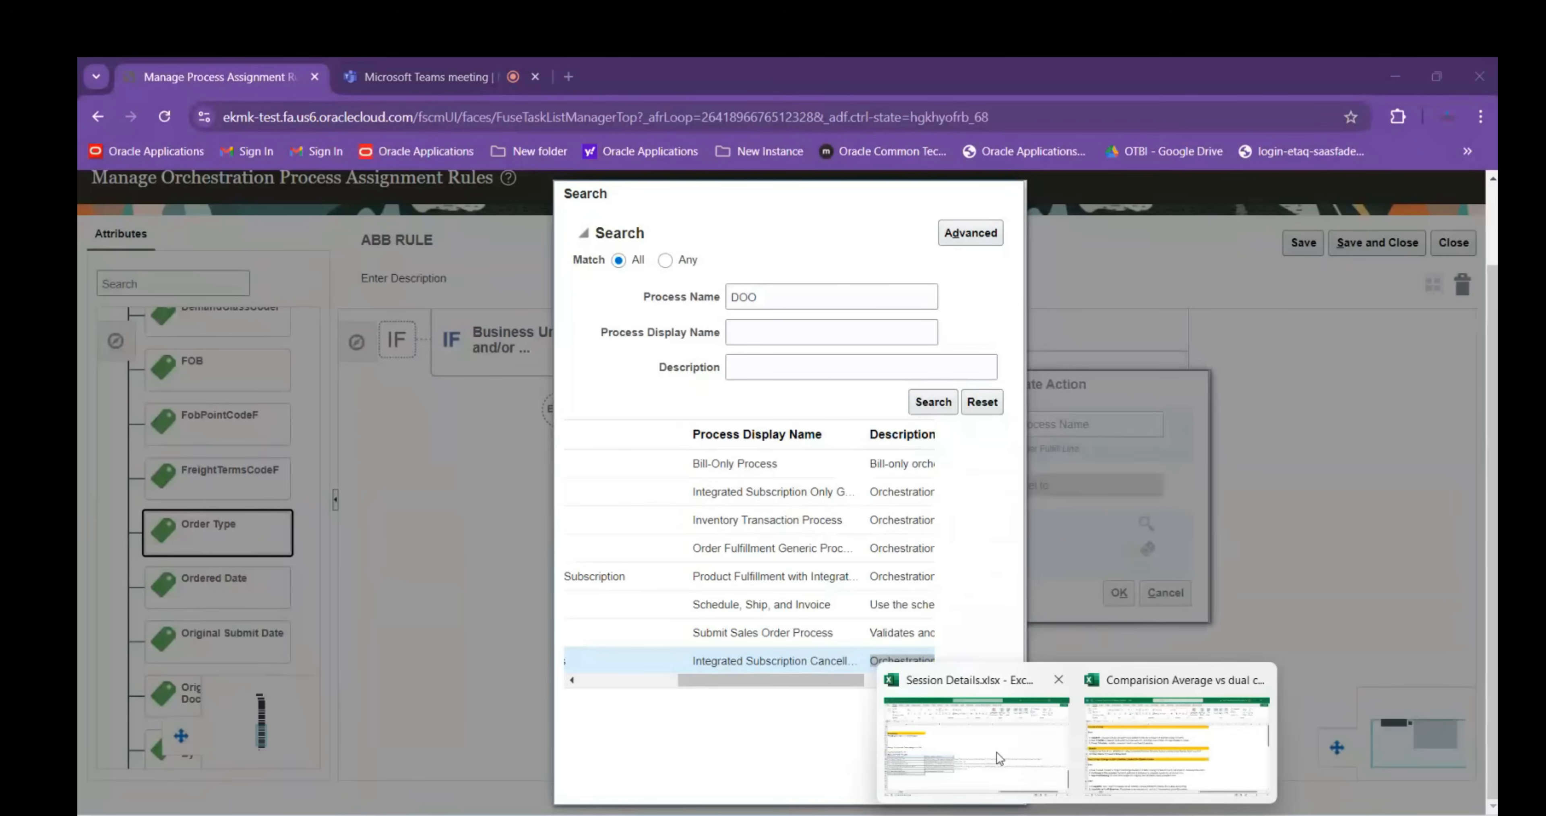
pyautogui.click(996, 751)
pyautogui.hotkey('ctrl', 'v')
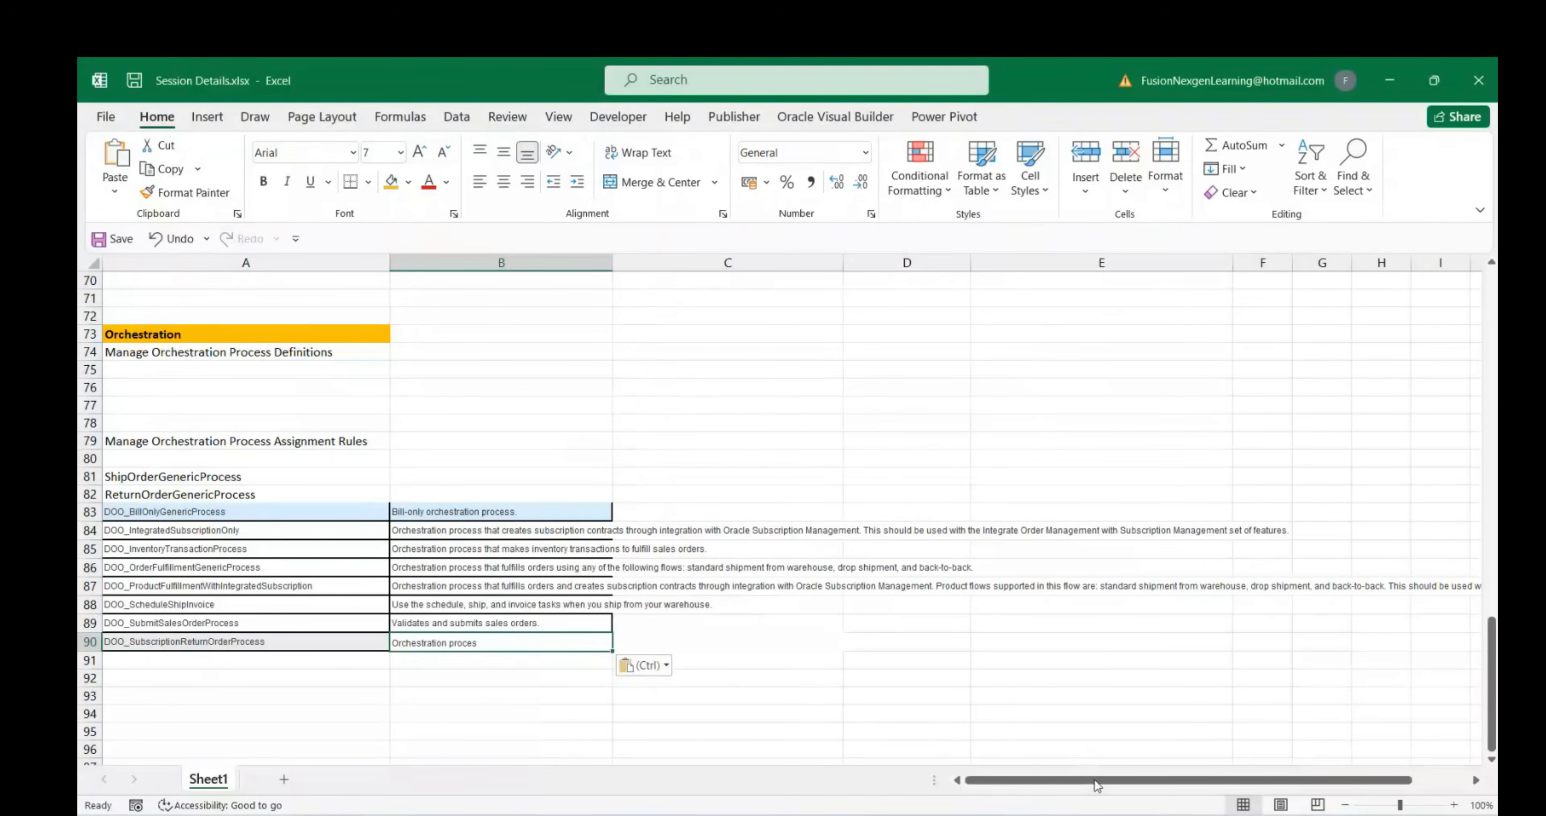
pyautogui.moveTo(1117, 814)
pyautogui.click(1052, 762)
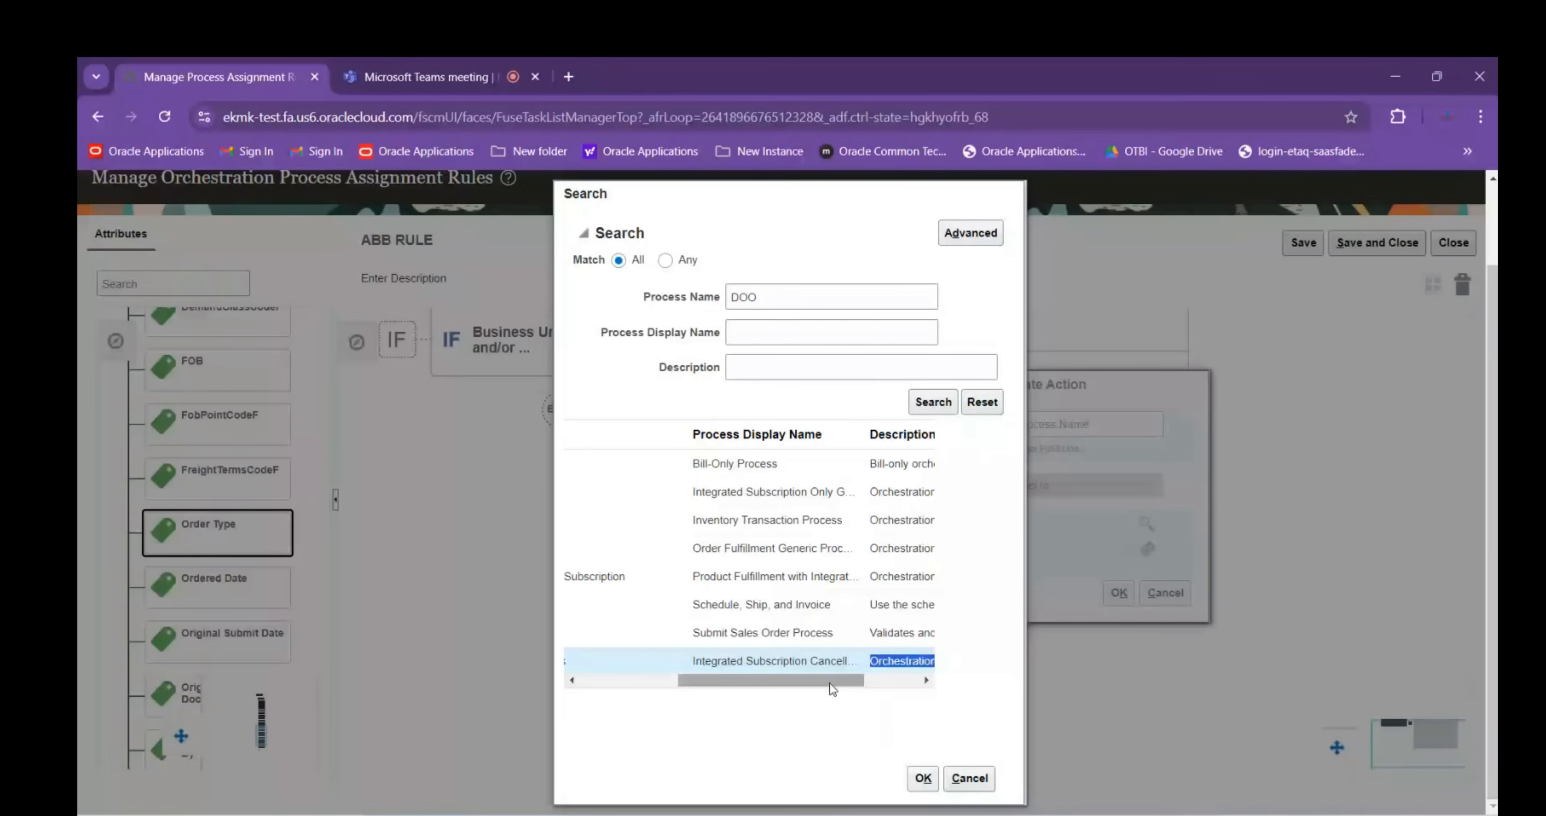
pyautogui.moveTo(830, 682); pyautogui.dragTo(941, 663)
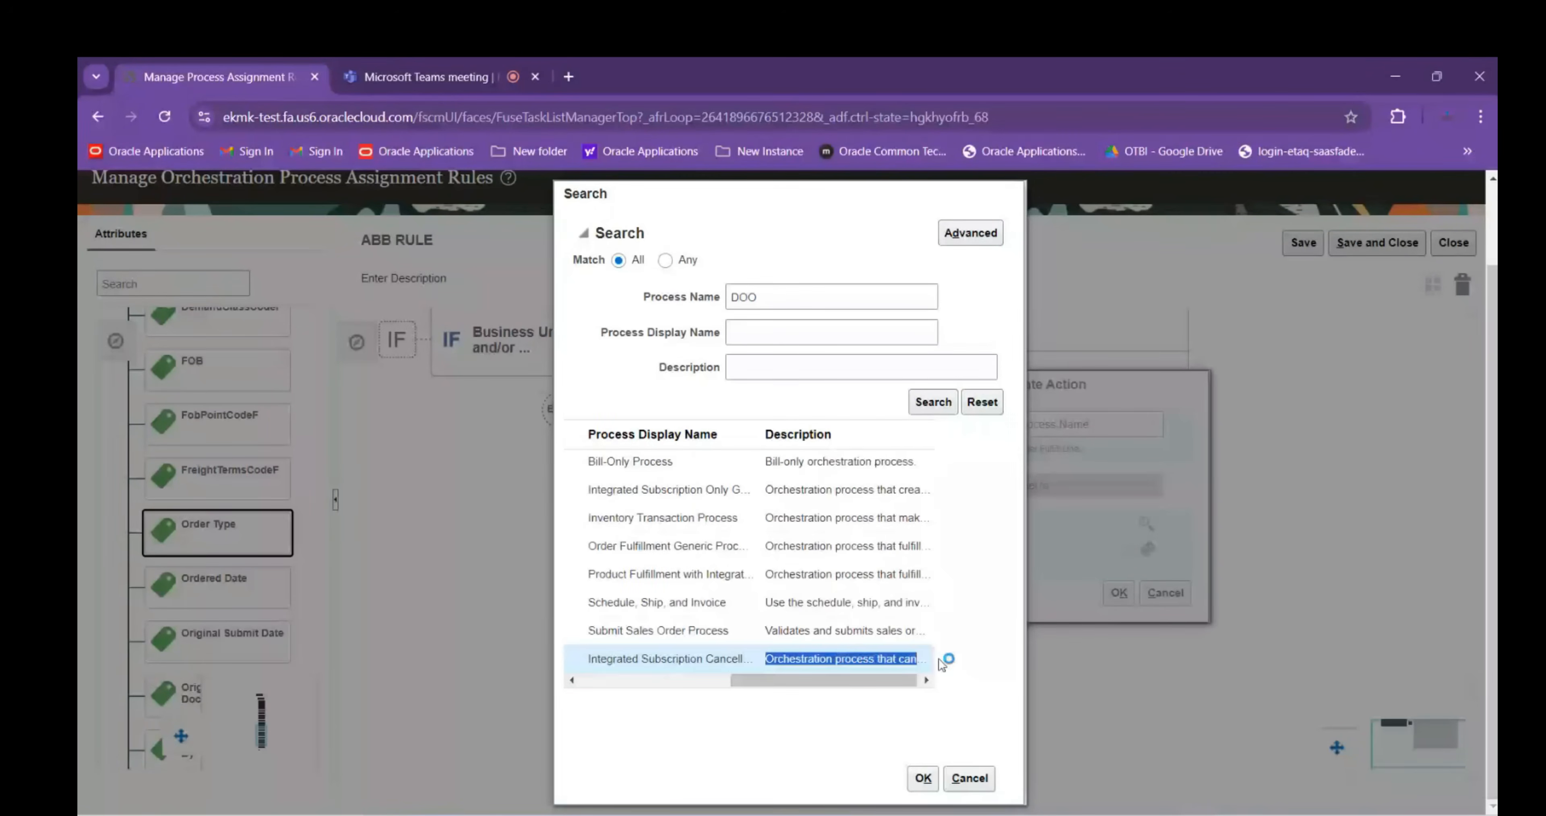
# Wrap the process descriptions in B83:B90 of the Session Details sheet
pyautogui.moveTo(1095, 813)
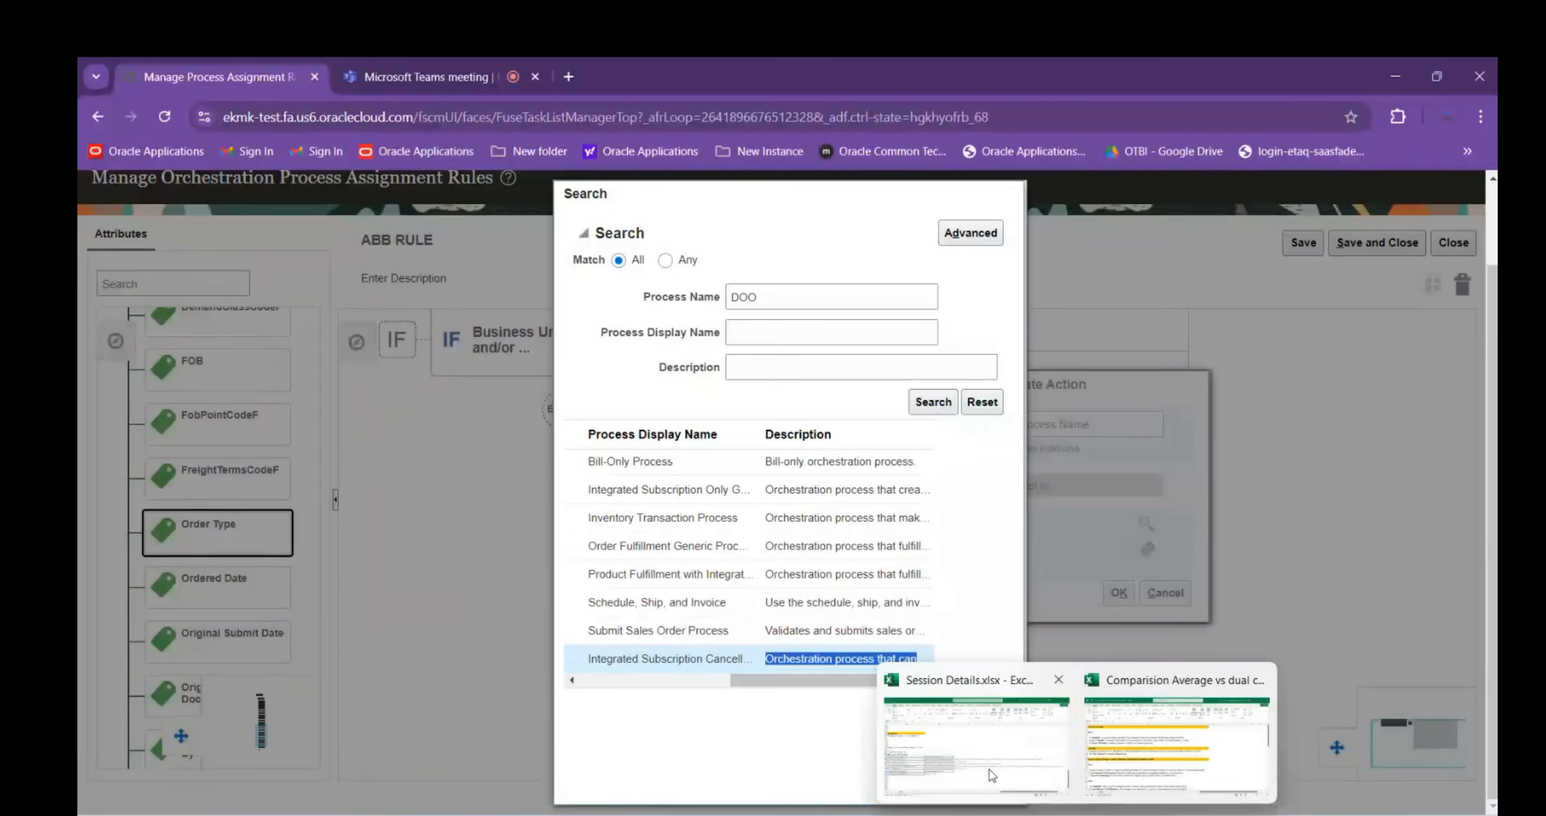
pyautogui.click(986, 768)
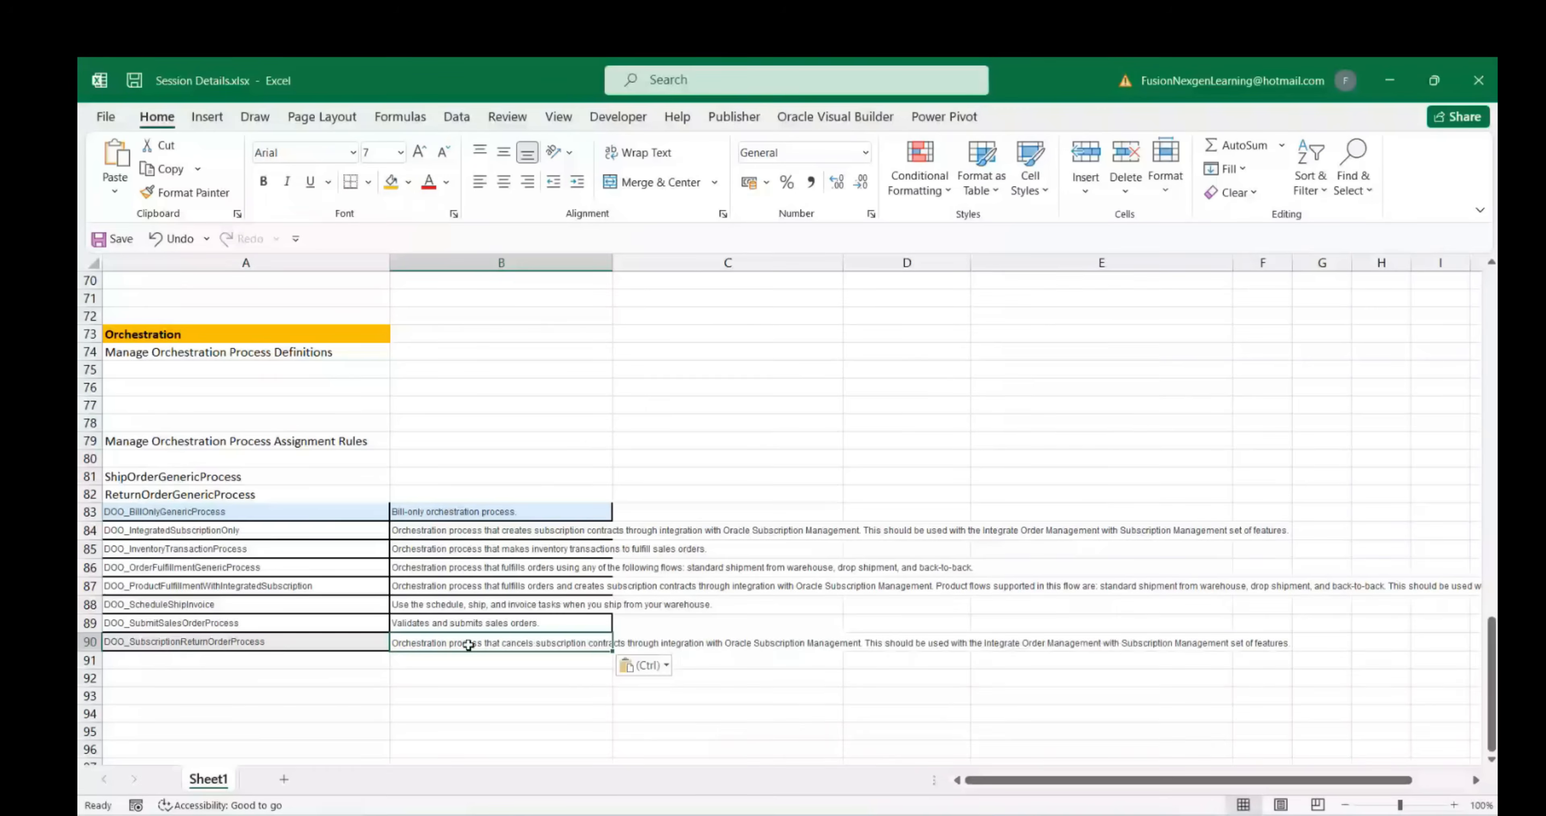
pyautogui.click(540, 713)
pyautogui.moveTo(501, 510); pyautogui.dragTo(506, 644)
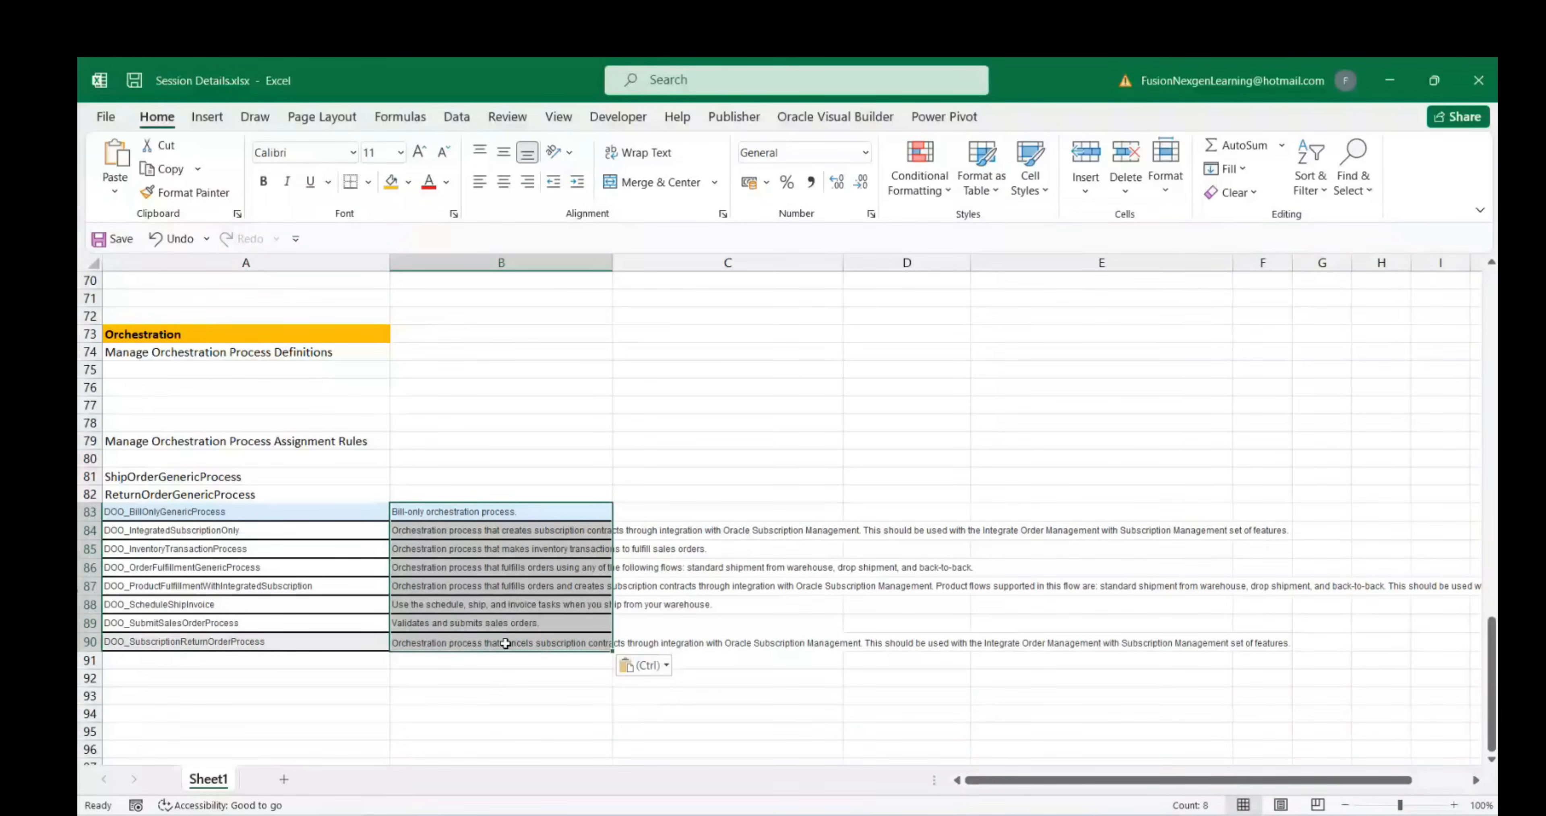
pyautogui.click(612, 159)
# Set the font of cells A81:B90 to Arial, size 11
pyautogui.moveTo(1075, 780); pyautogui.dragTo(992, 784)
pyautogui.scroll(-2, 204, 552)
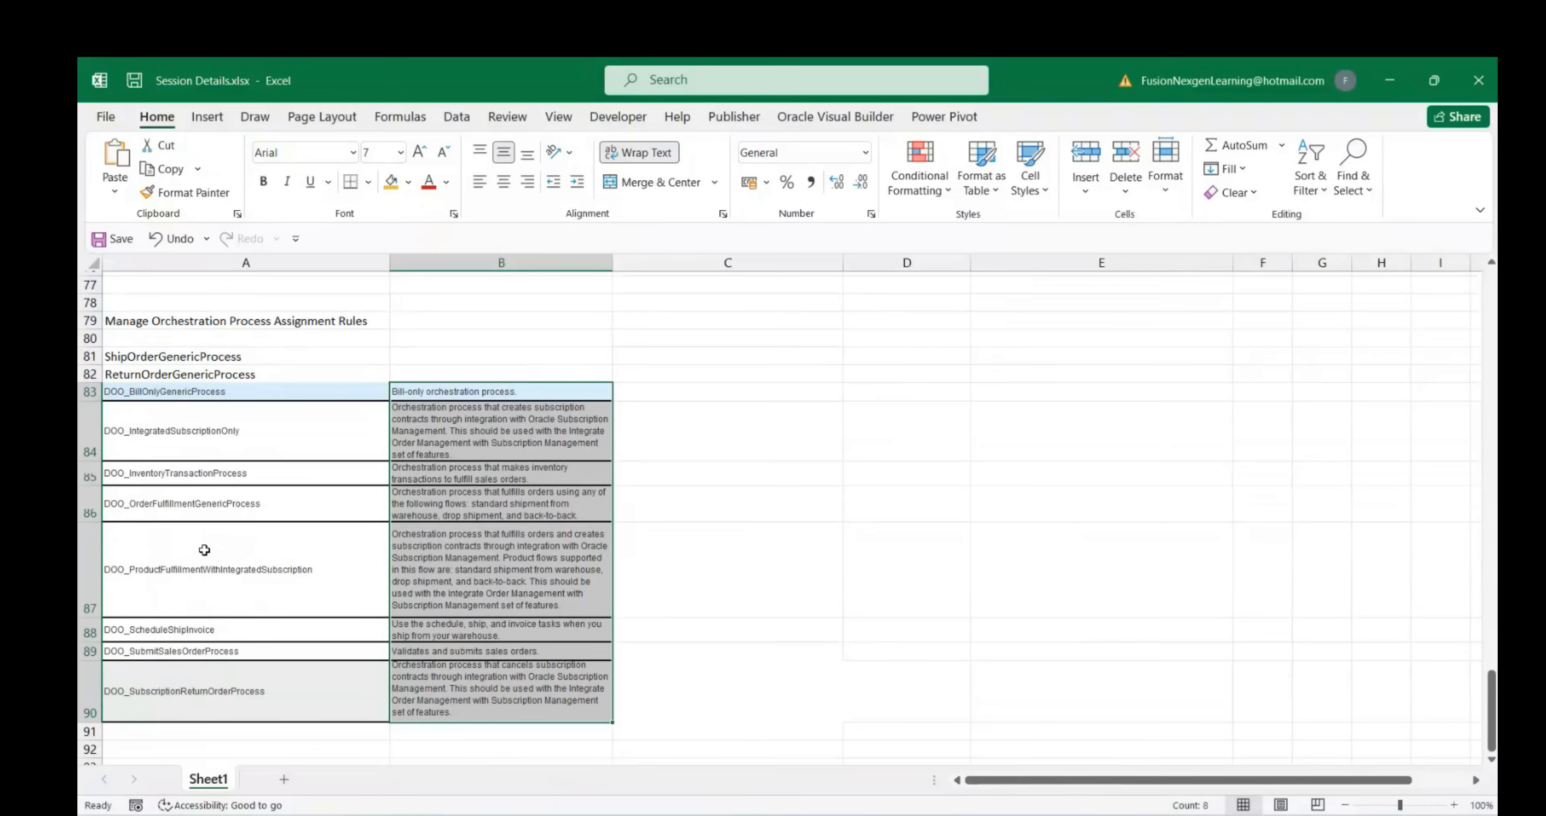
pyautogui.scroll(-1, 204, 549)
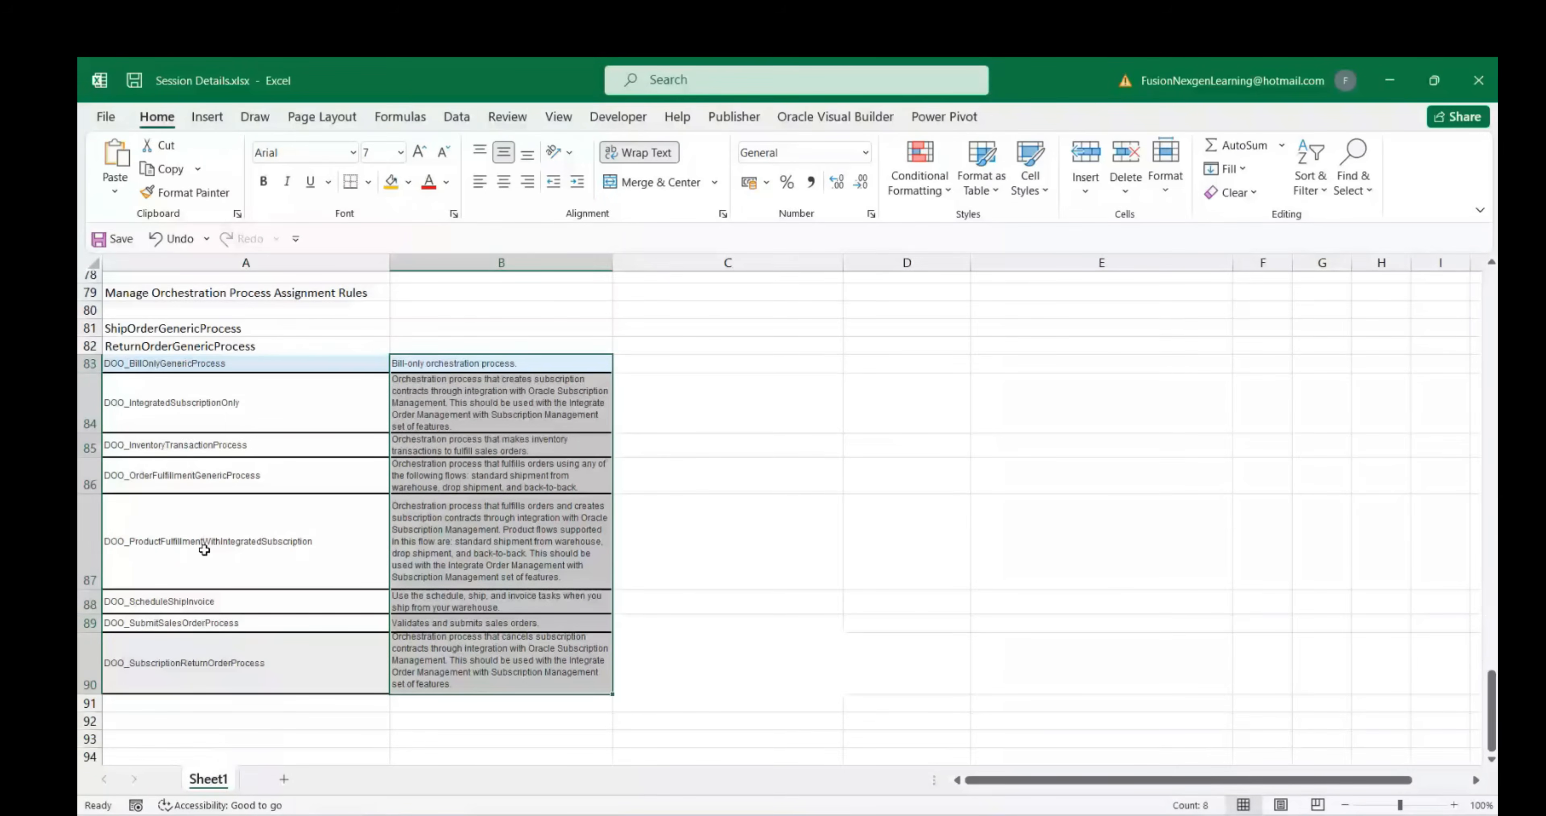
pyautogui.scroll(1, 211, 540)
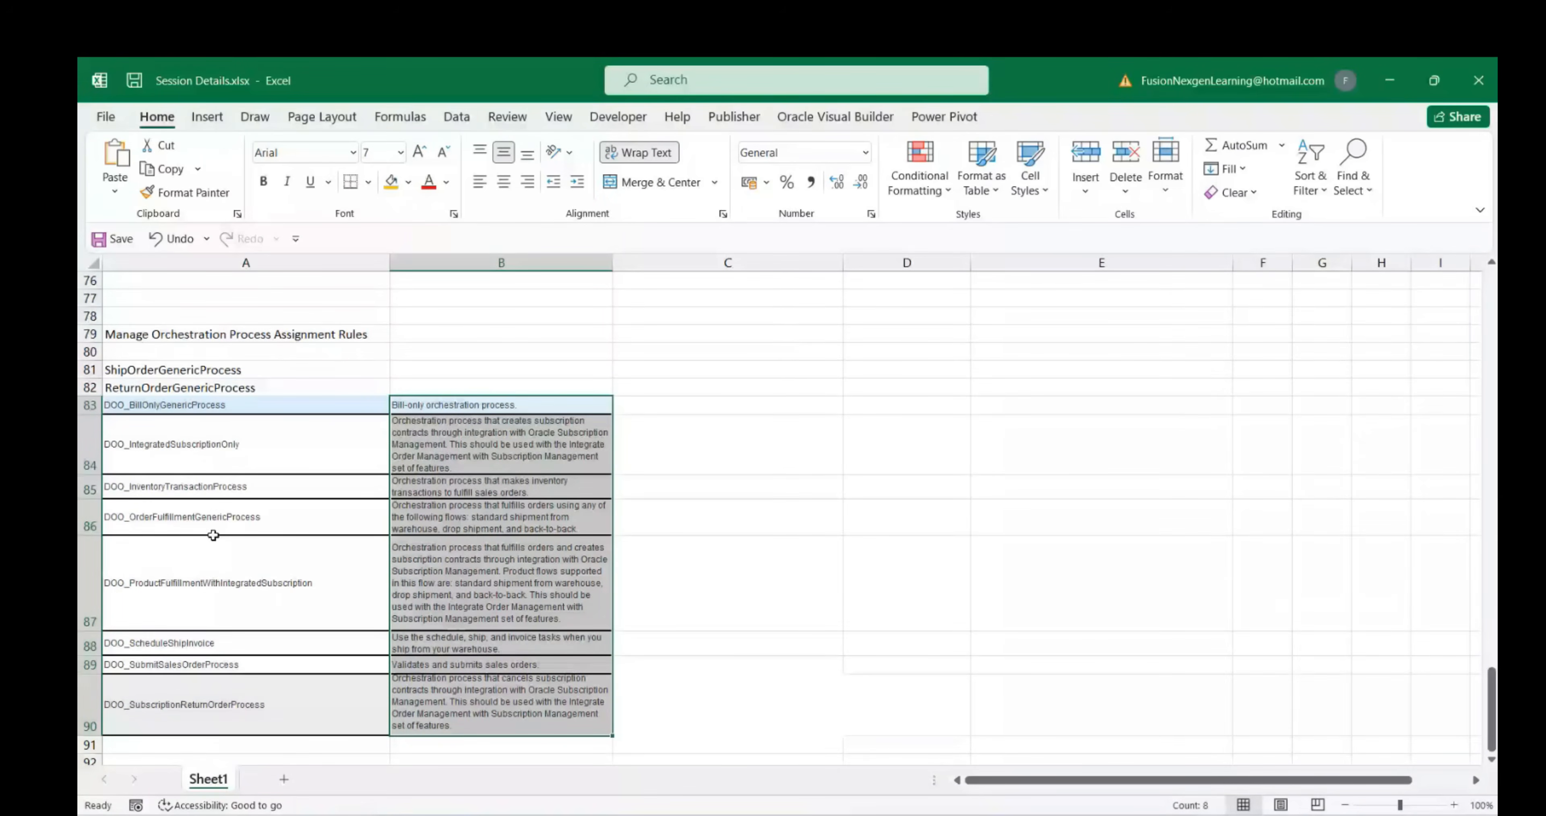
pyautogui.click(146, 370)
pyautogui.hotkey('ctrl', 'a')
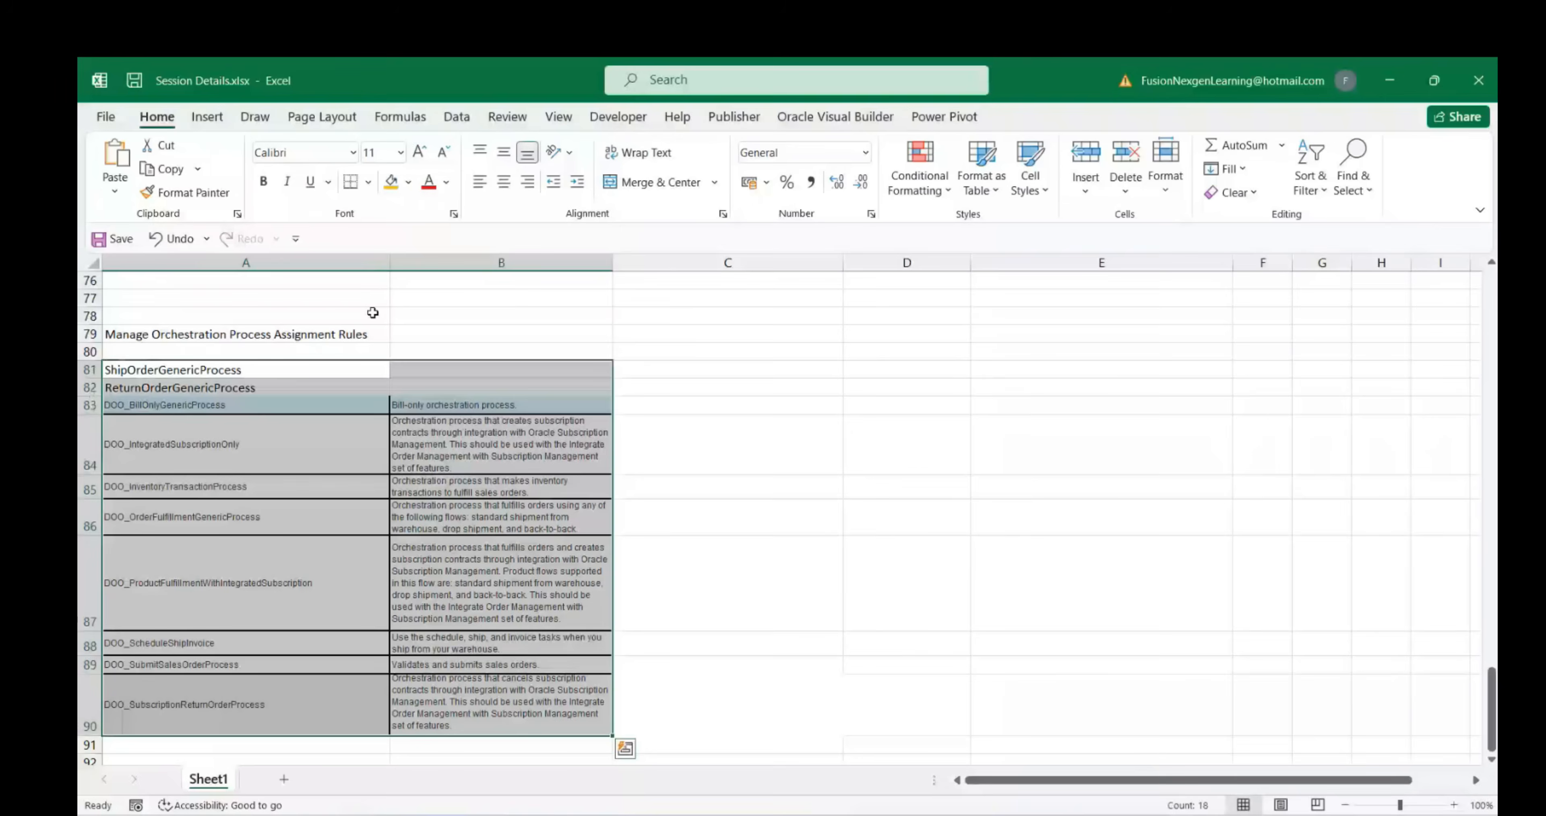
pyautogui.click(419, 151)
pyautogui.click(325, 152)
pyautogui.write('Arial')
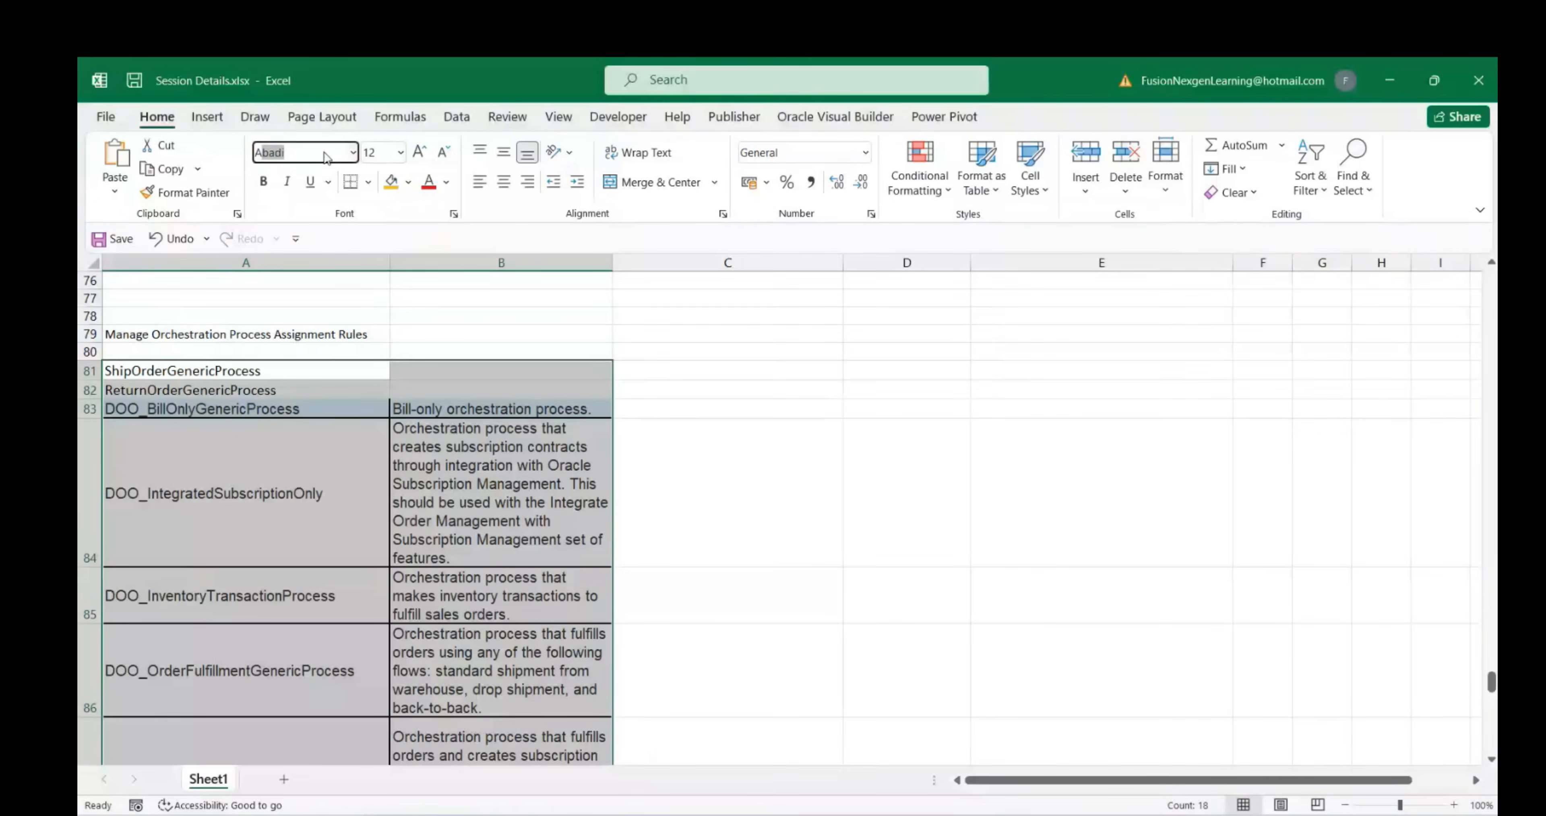
pyautogui.press('Tab')
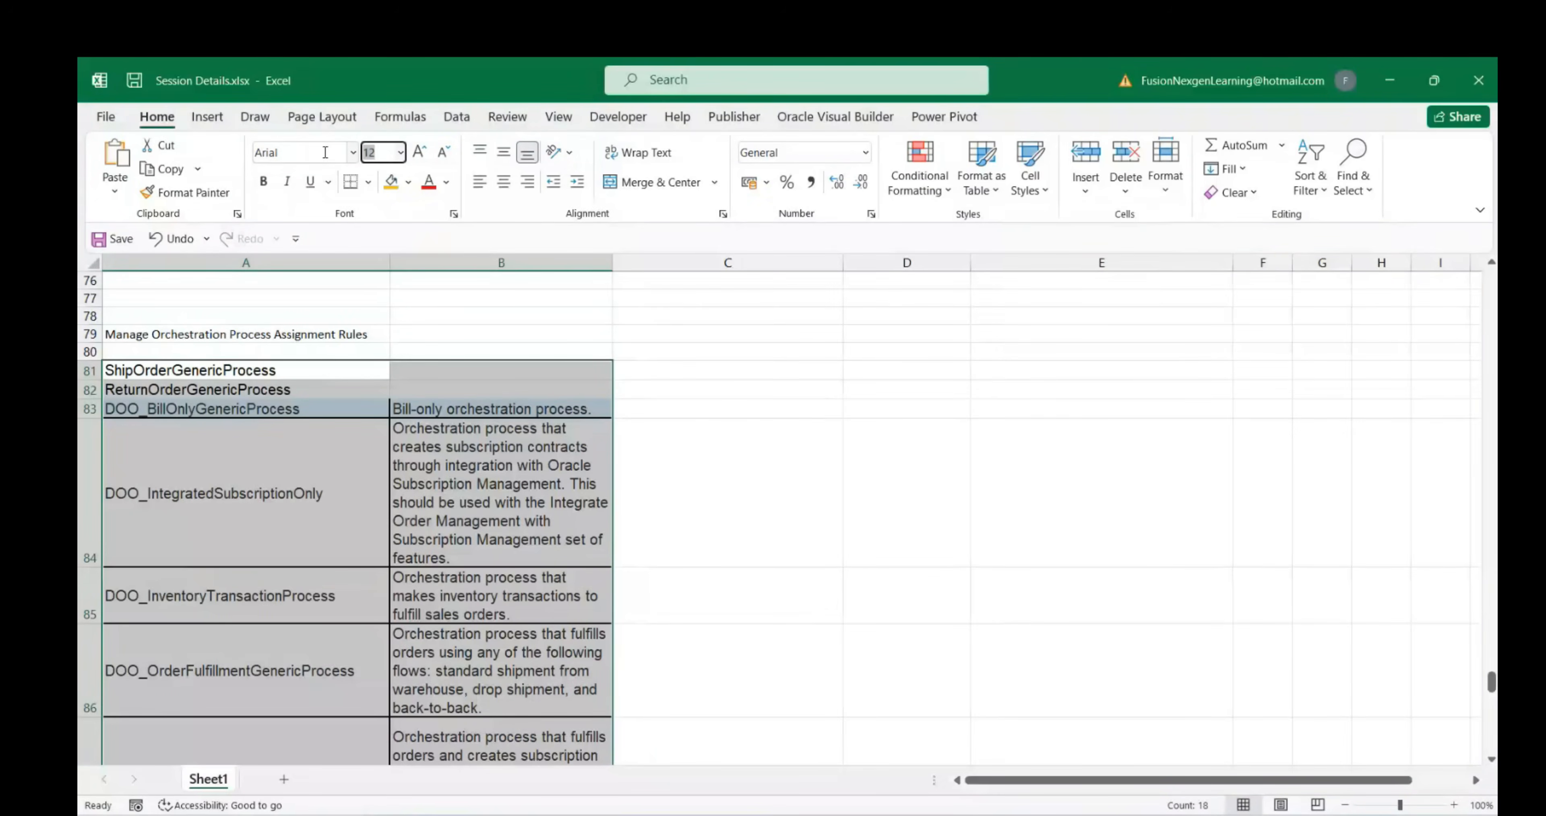
pyautogui.write('11')
pyautogui.press('Return')
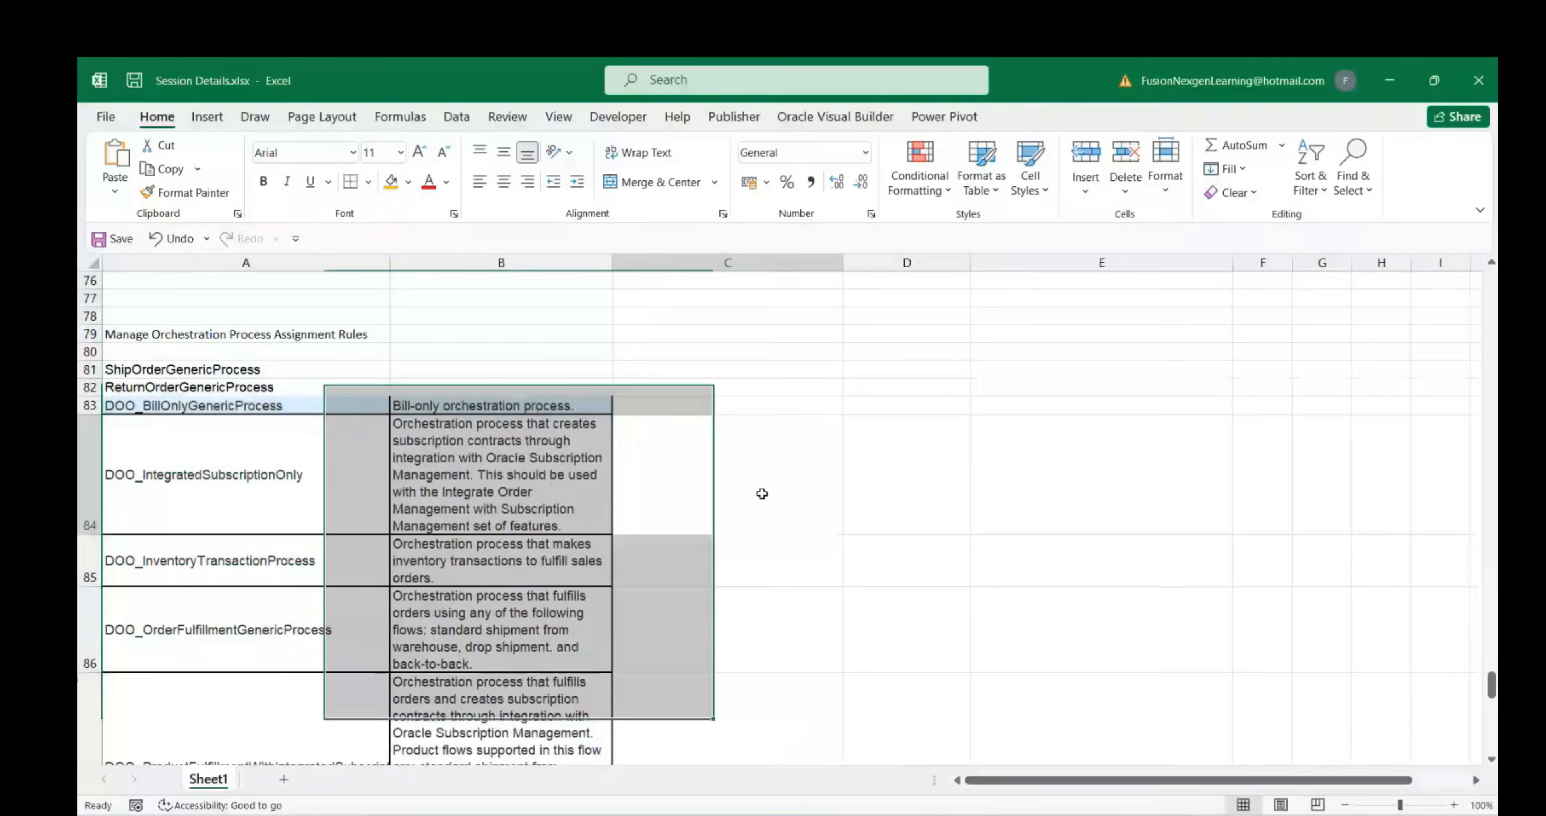
pyautogui.click(594, 527)
pyautogui.scroll(-1, 453, 470)
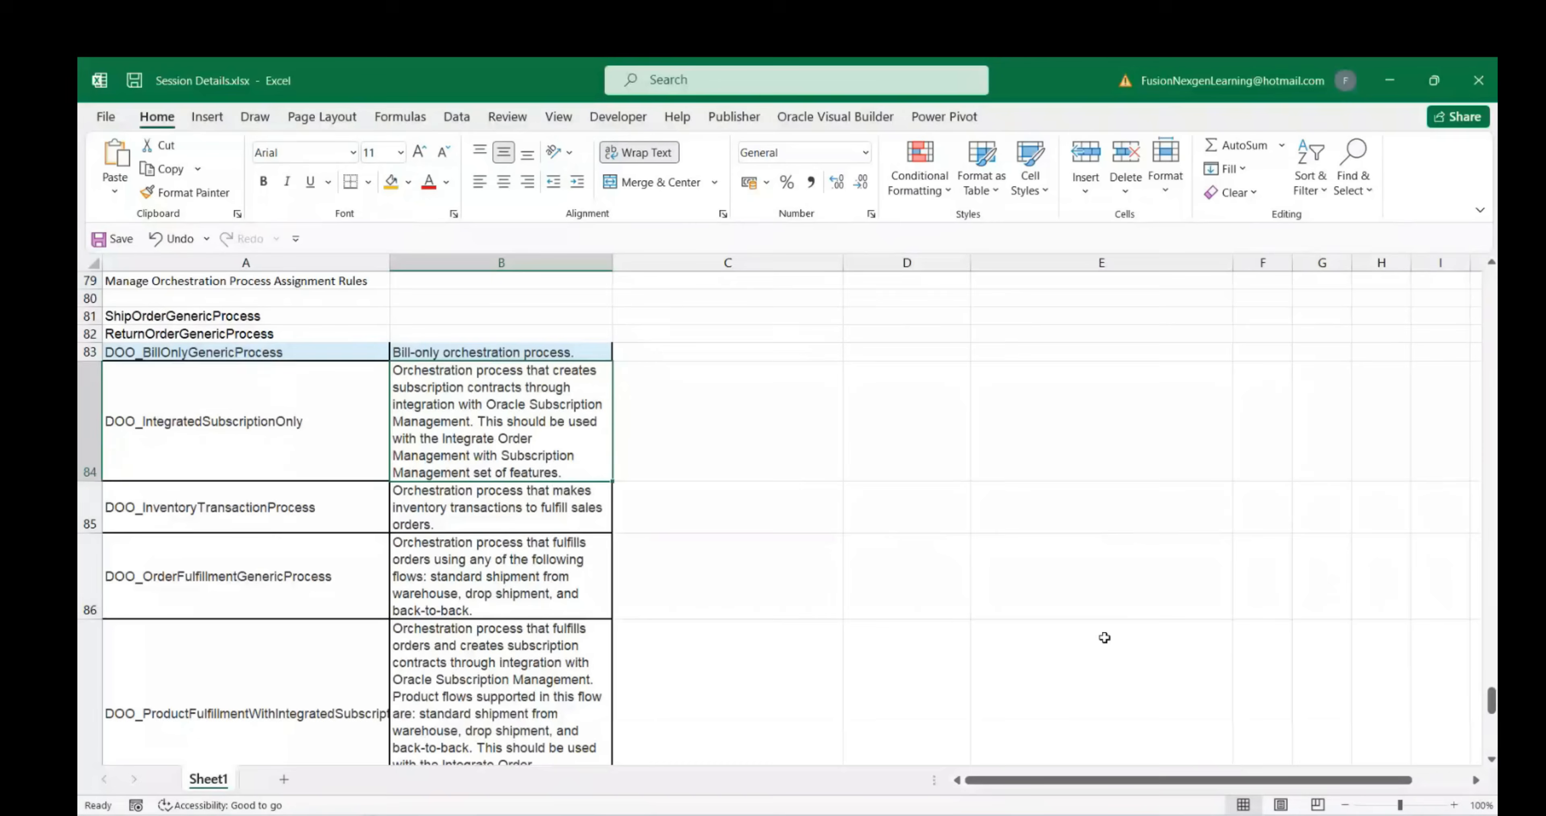
# Search Oracle processes for 'Return' and copy the return order process description
pyautogui.click(1032, 745)
pyautogui.hotkey('ctrl', 'a')
pyautogui.write('Re')
pyautogui.press('BackSpace')
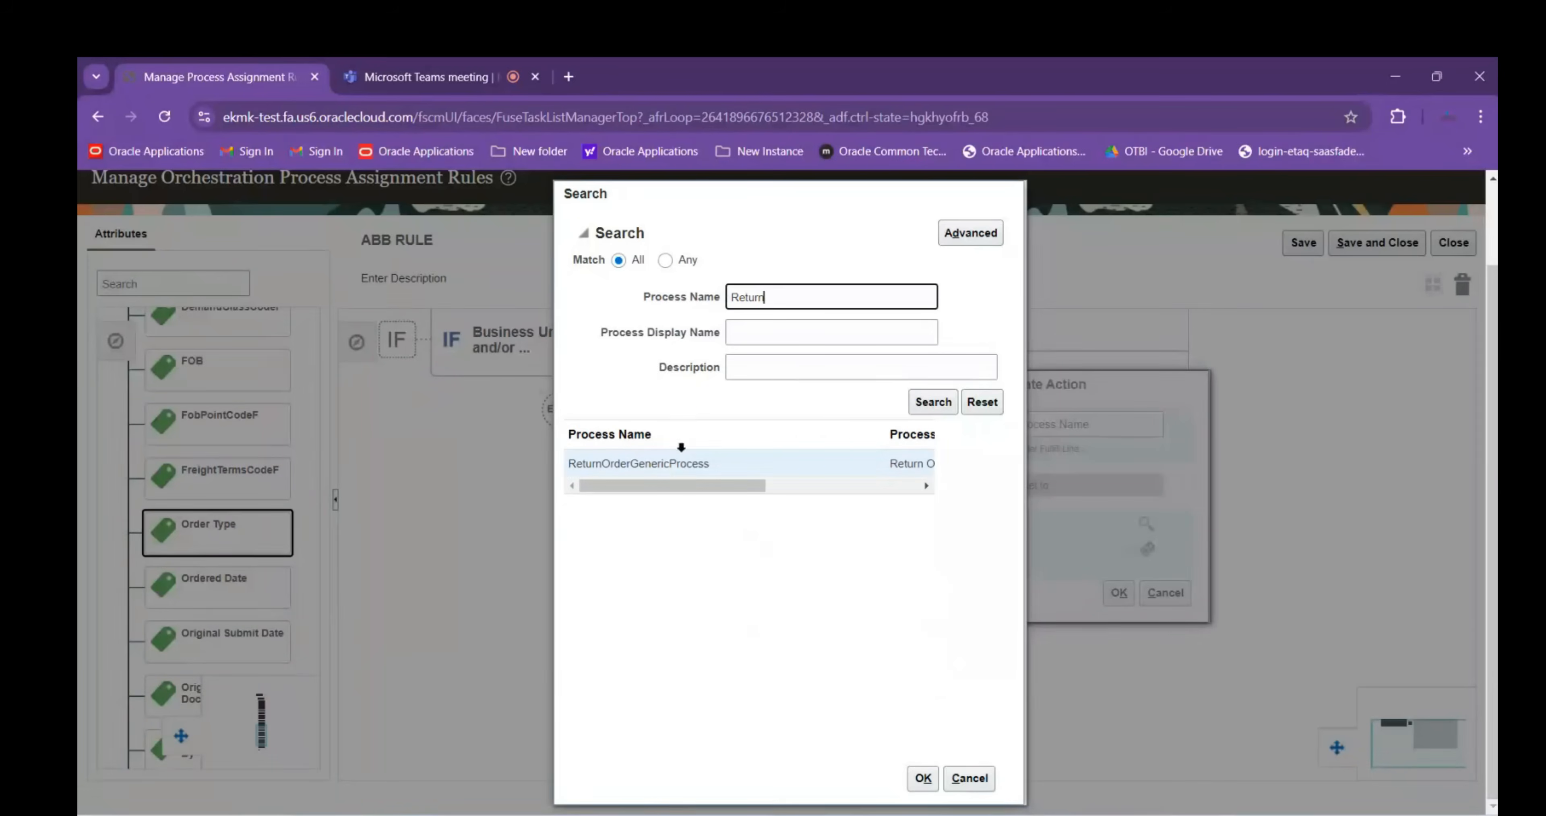
pyautogui.moveTo(676, 487); pyautogui.dragTo(921, 488)
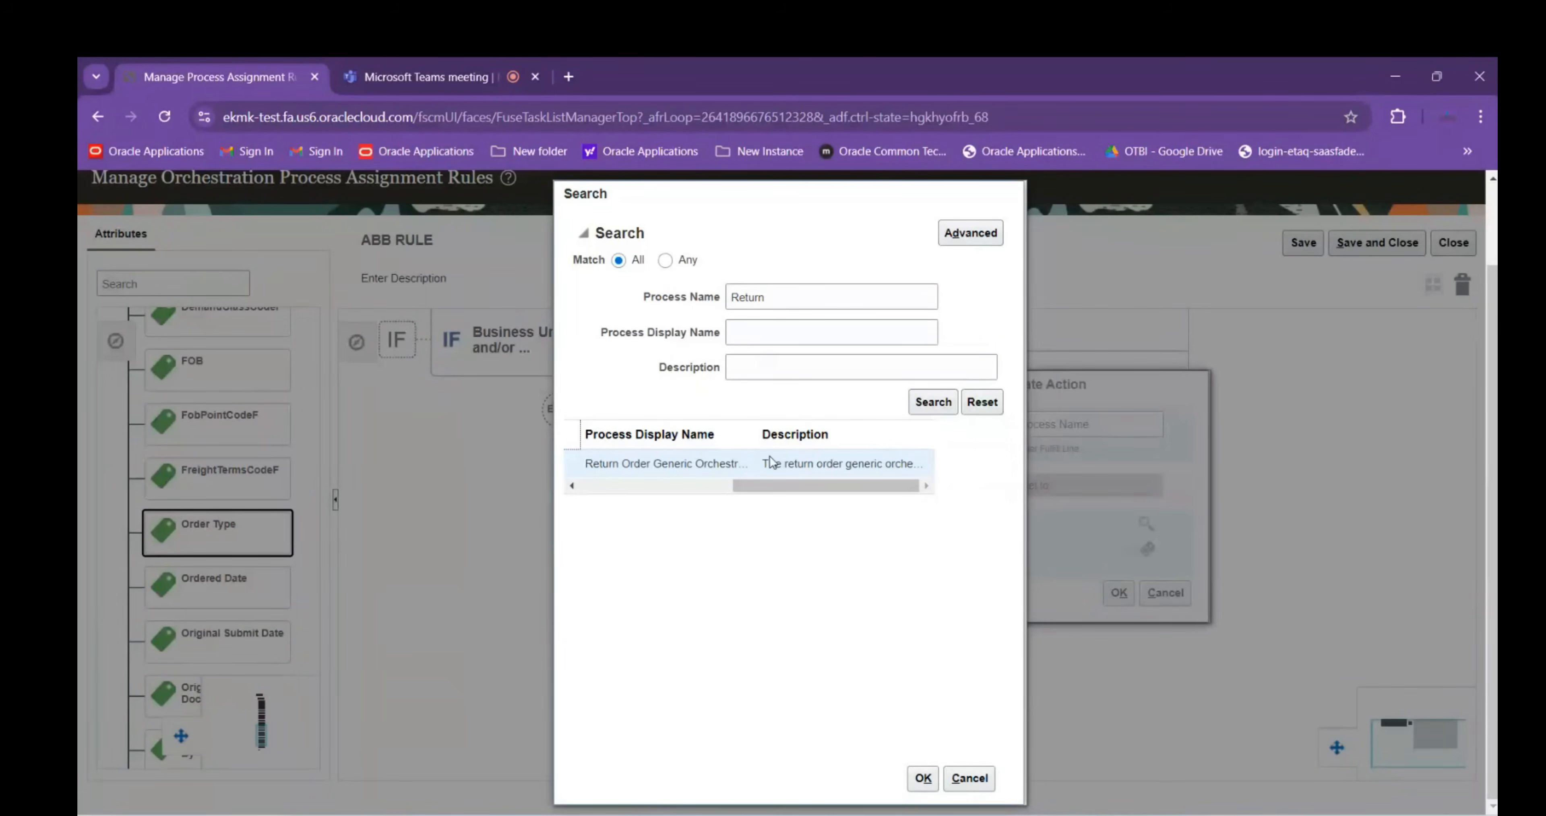
pyautogui.moveTo(766, 462); pyautogui.dragTo(937, 473)
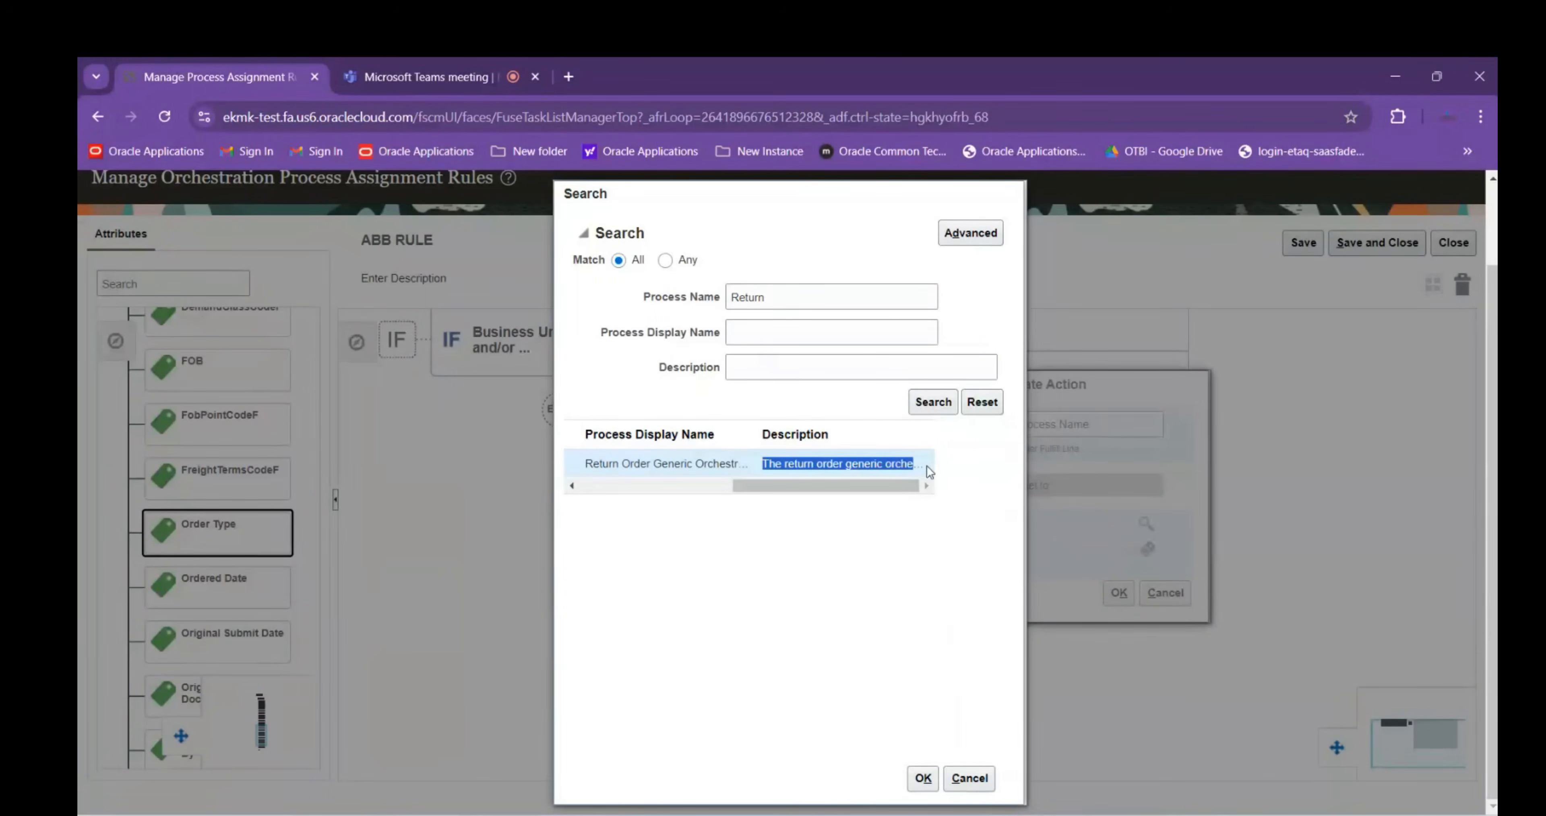
# Paste the return order description into B82 with Match Destination Formatting, wrapping B81:B82
pyautogui.moveTo(1074, 813)
pyautogui.click(1008, 768)
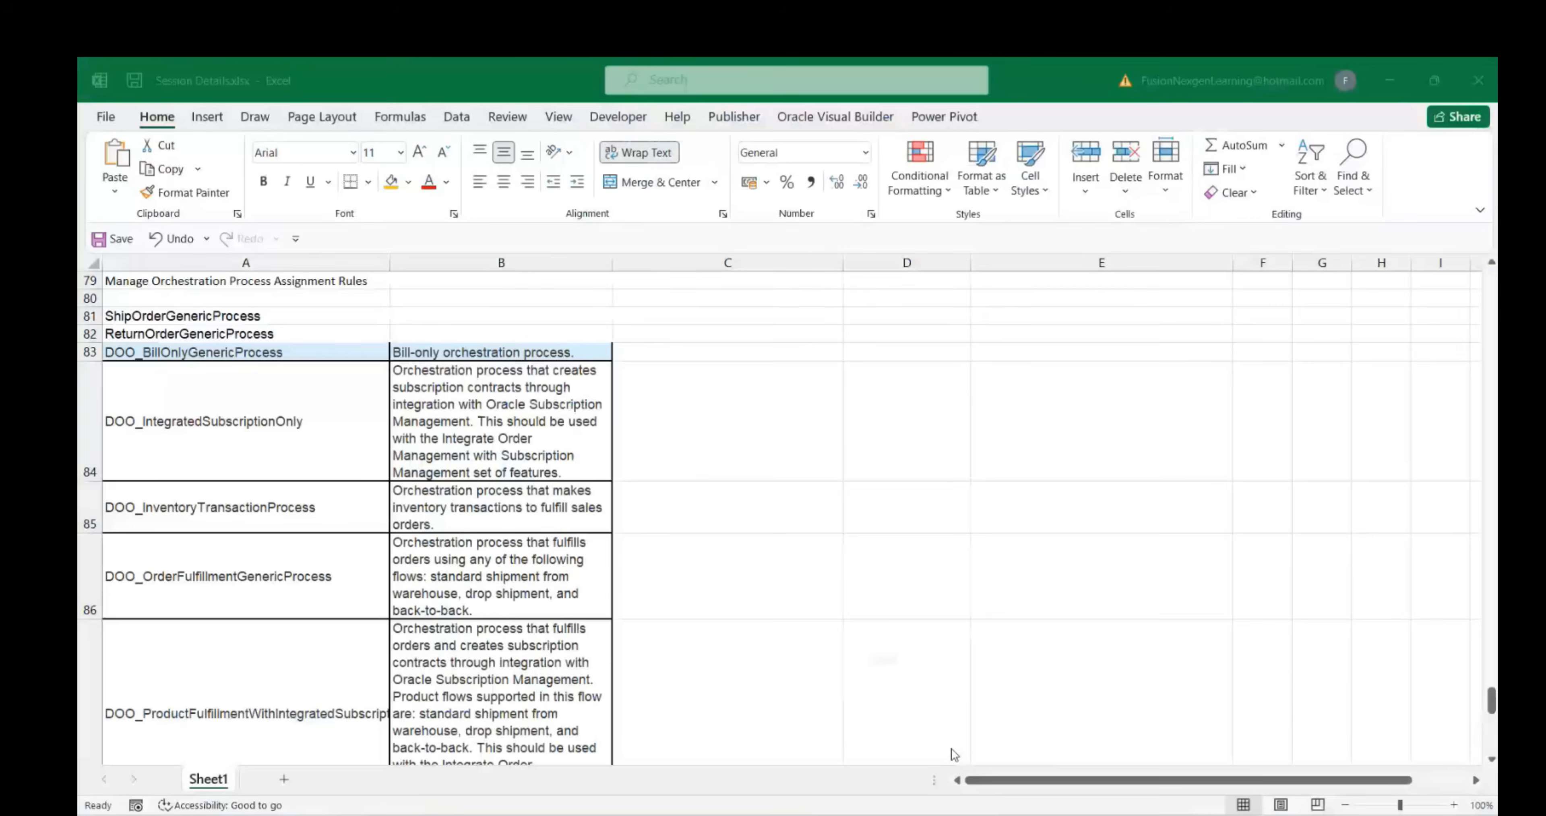
pyautogui.click(437, 331)
pyautogui.write('The return order generic orchestration process.')
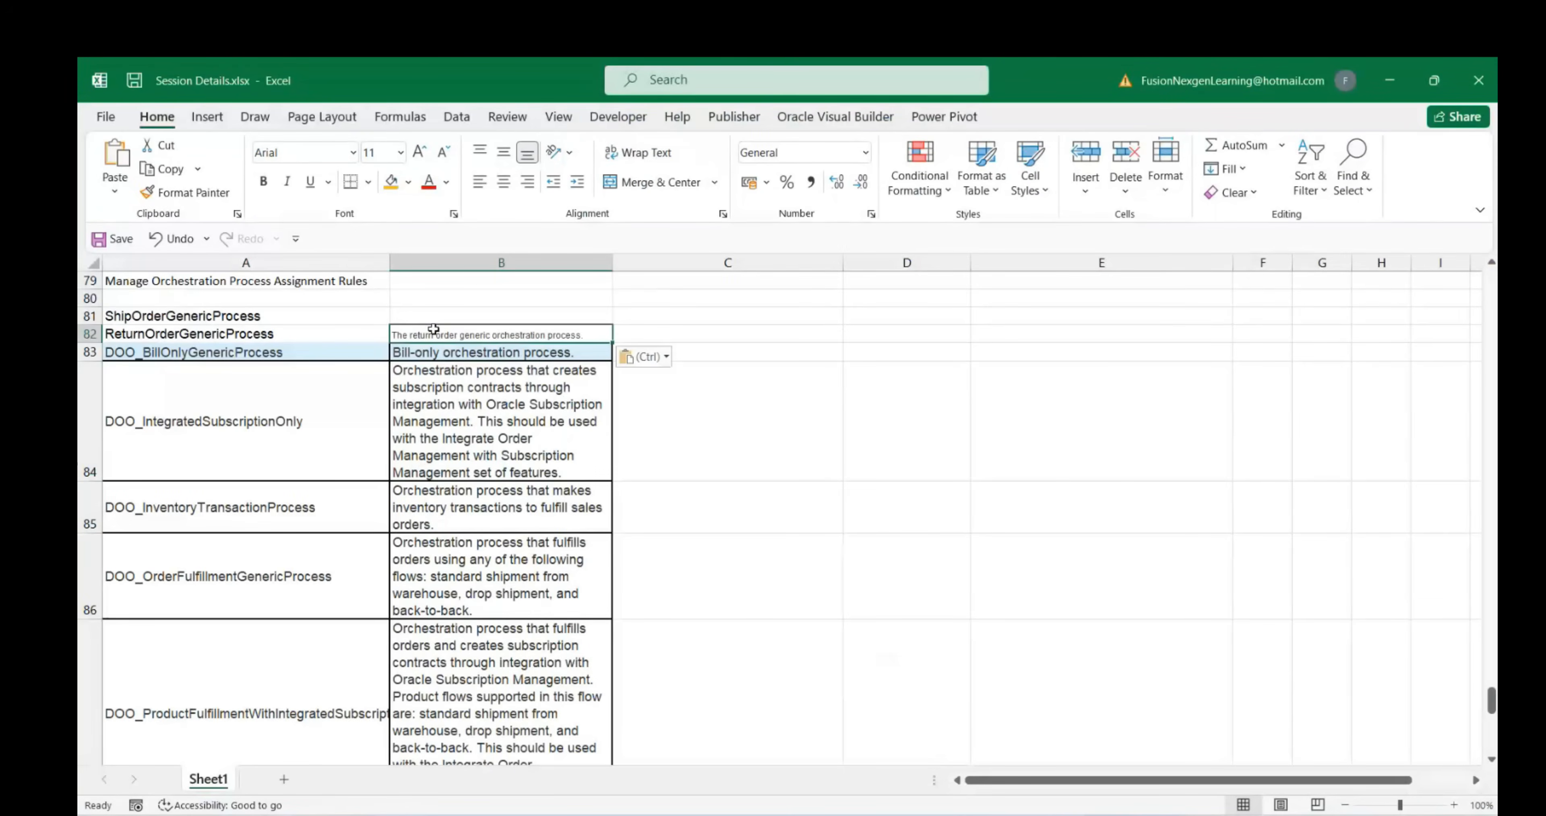
pyautogui.click(644, 357)
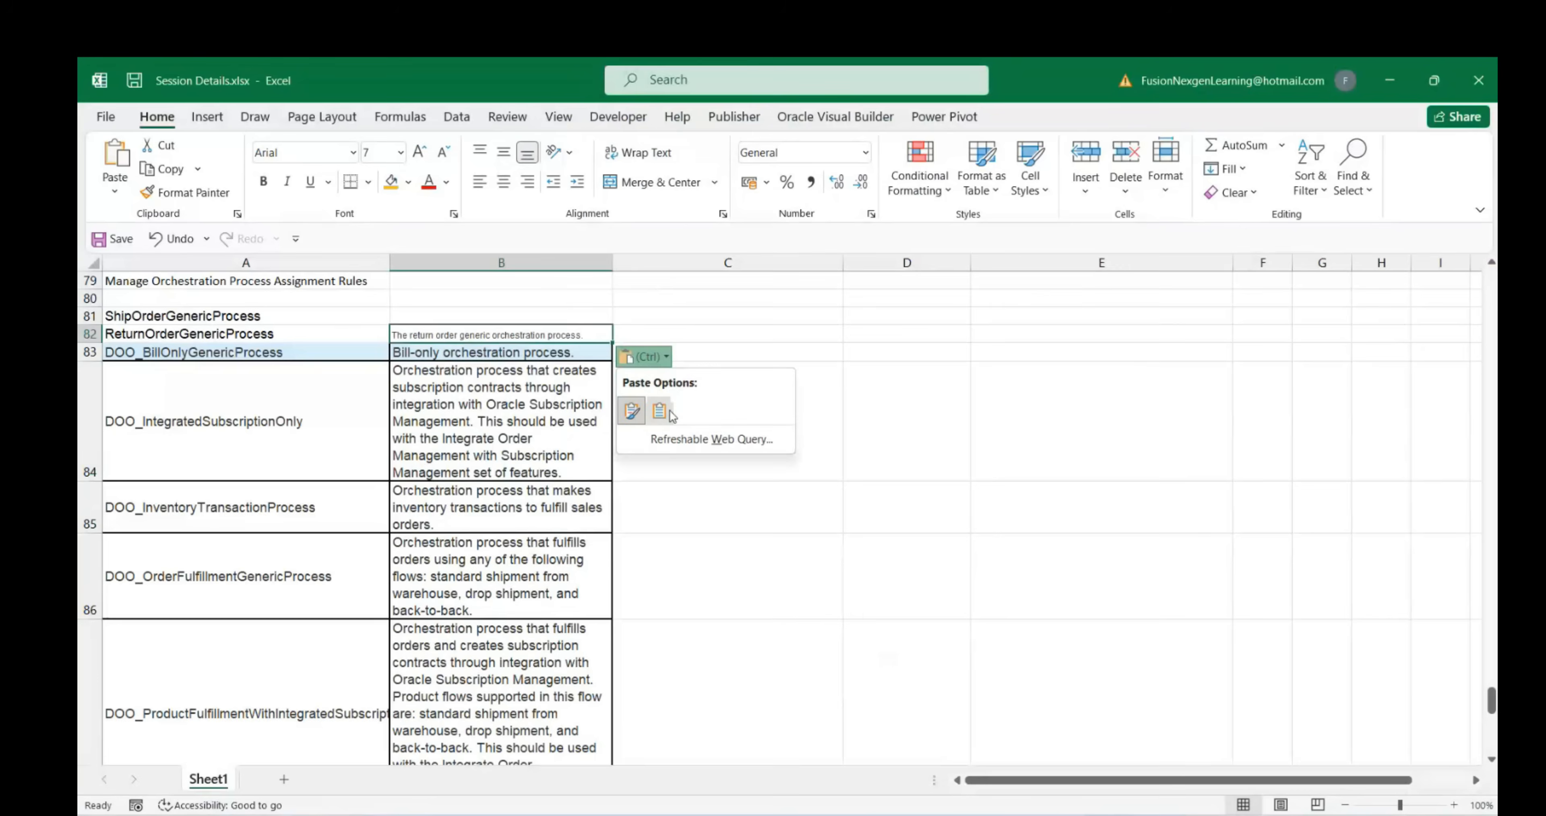
pyautogui.click(661, 411)
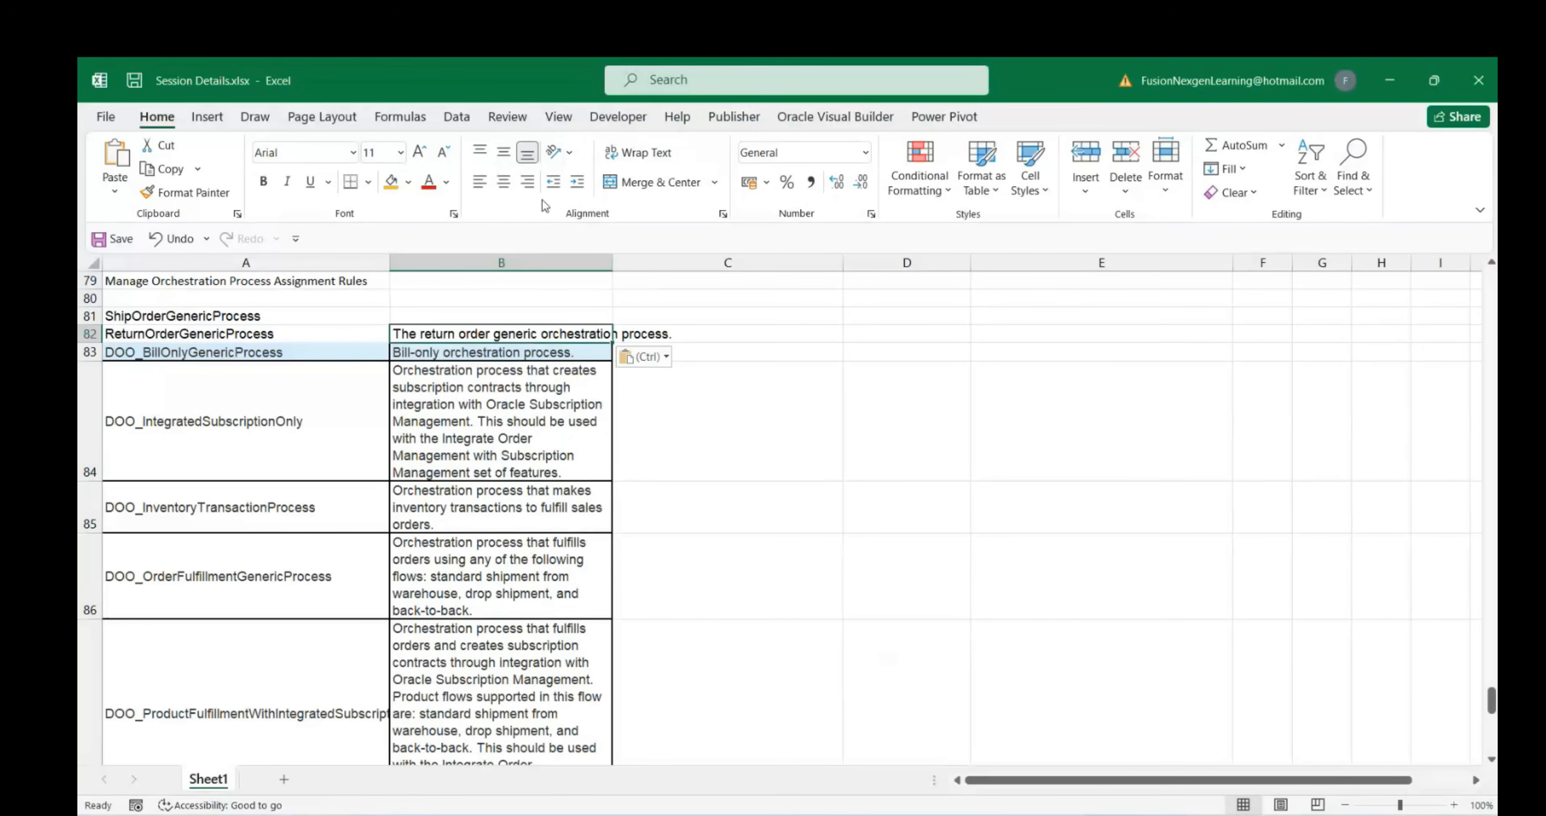
pyautogui.click(624, 163)
pyautogui.press('Up')
pyautogui.hotkey('shift', 'Down')
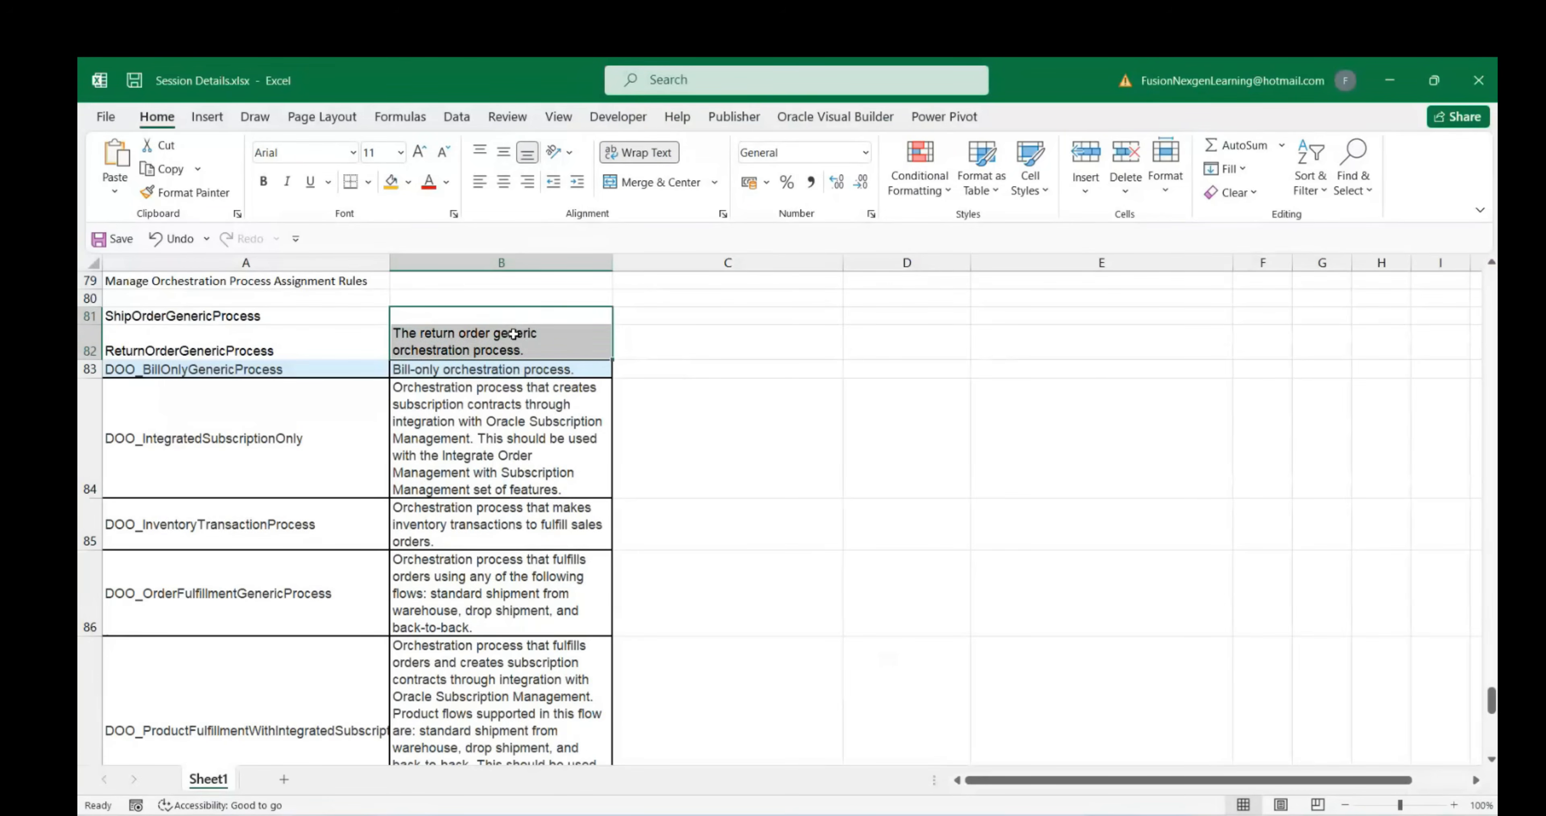
pyautogui.click(654, 155)
# Search Oracle processes by Process Name 'Ship'
pyautogui.moveTo(1118, 813)
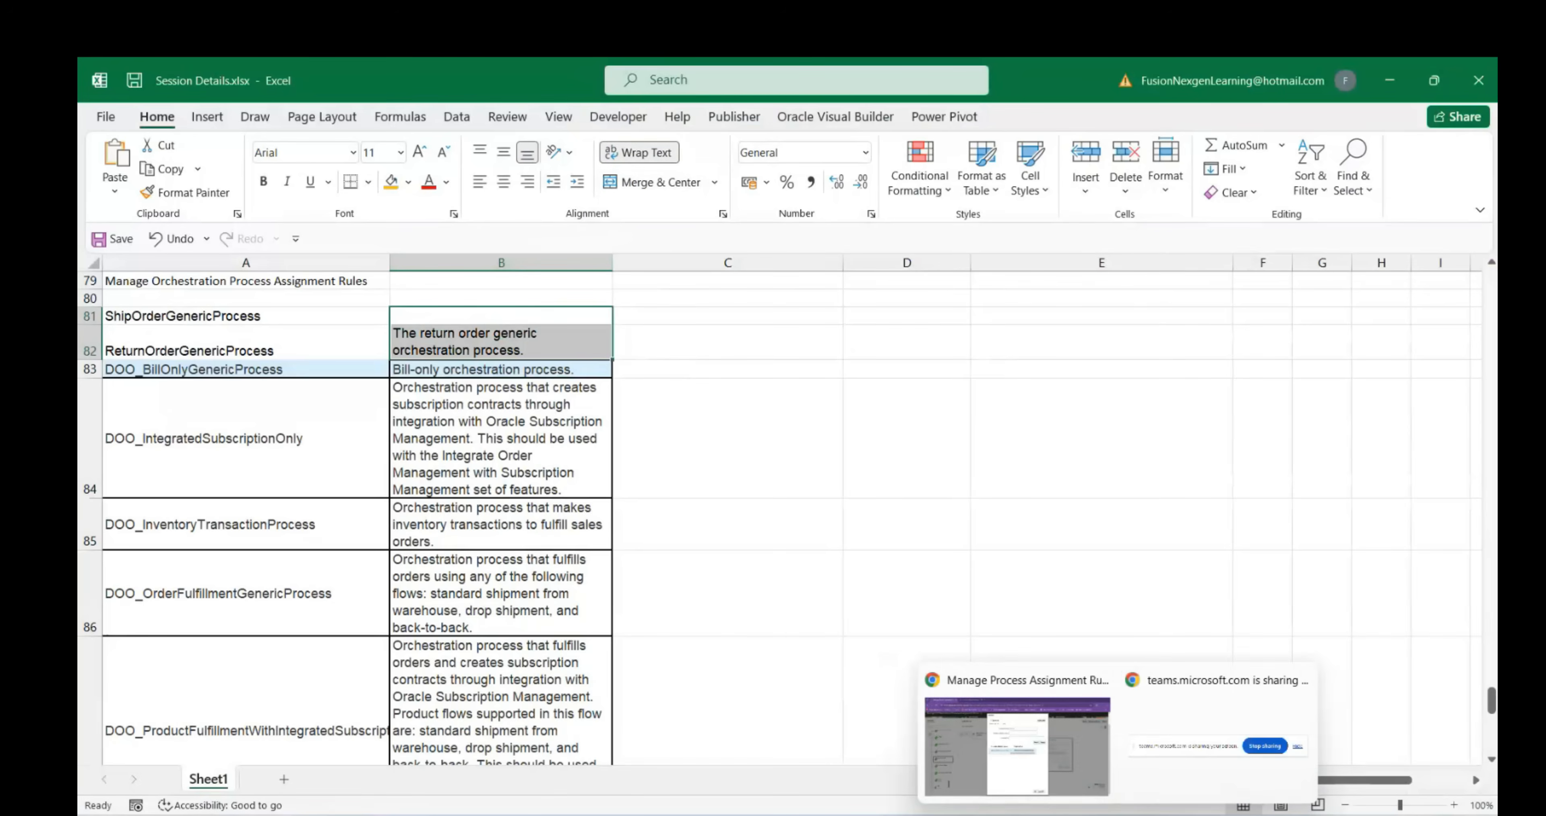
pyautogui.click(1017, 712)
pyautogui.moveTo(771, 297); pyautogui.dragTo(715, 299)
pyautogui.write('Sh')
pyautogui.press('Return')
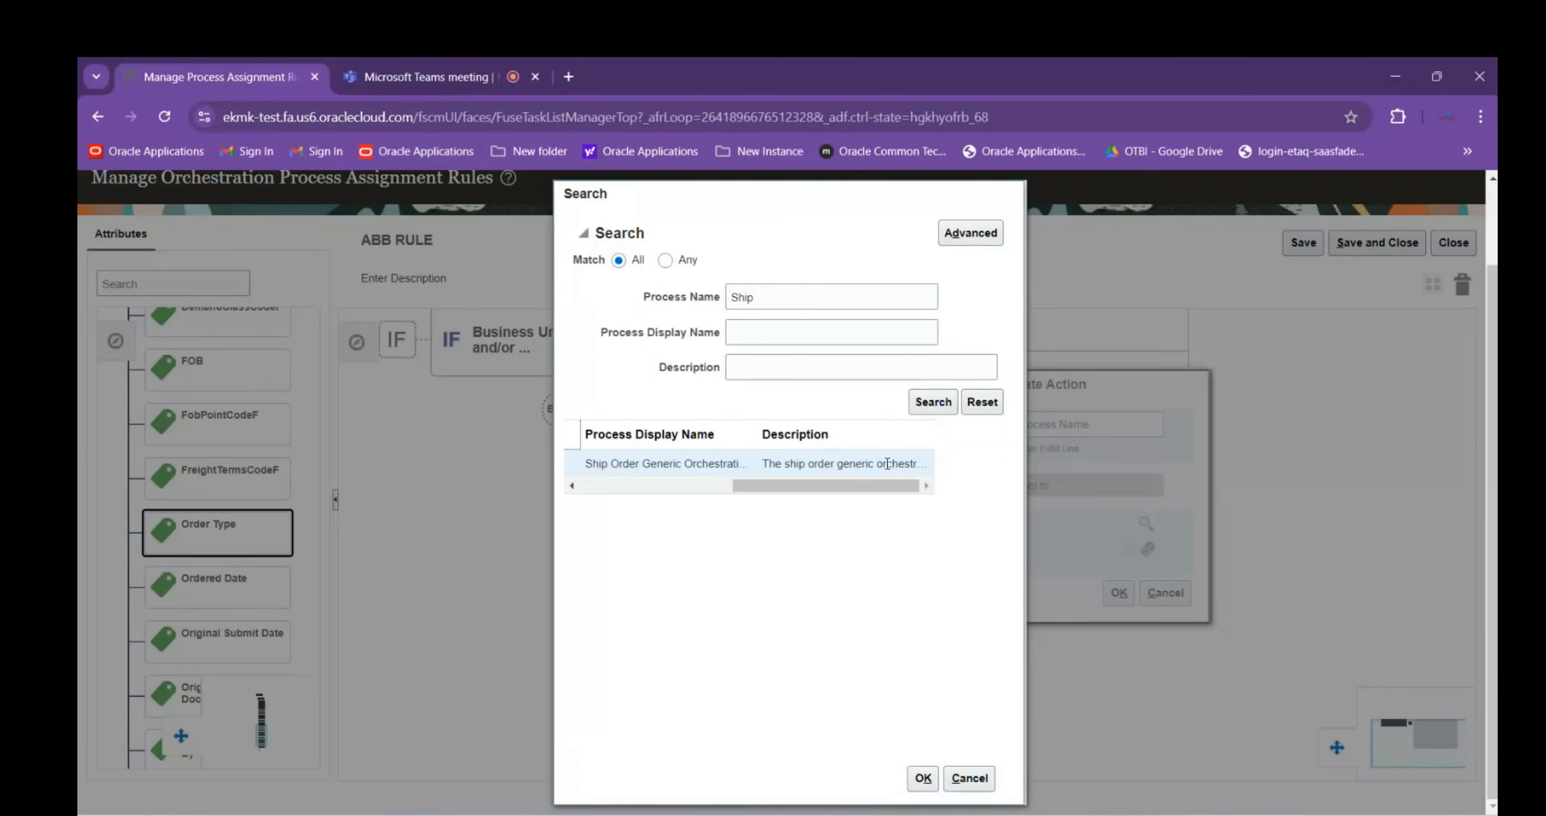
# Copy 'The ship order generic orchestration process.' from Oracle into cell B81
pyautogui.moveTo(763, 463); pyautogui.dragTo(925, 463)
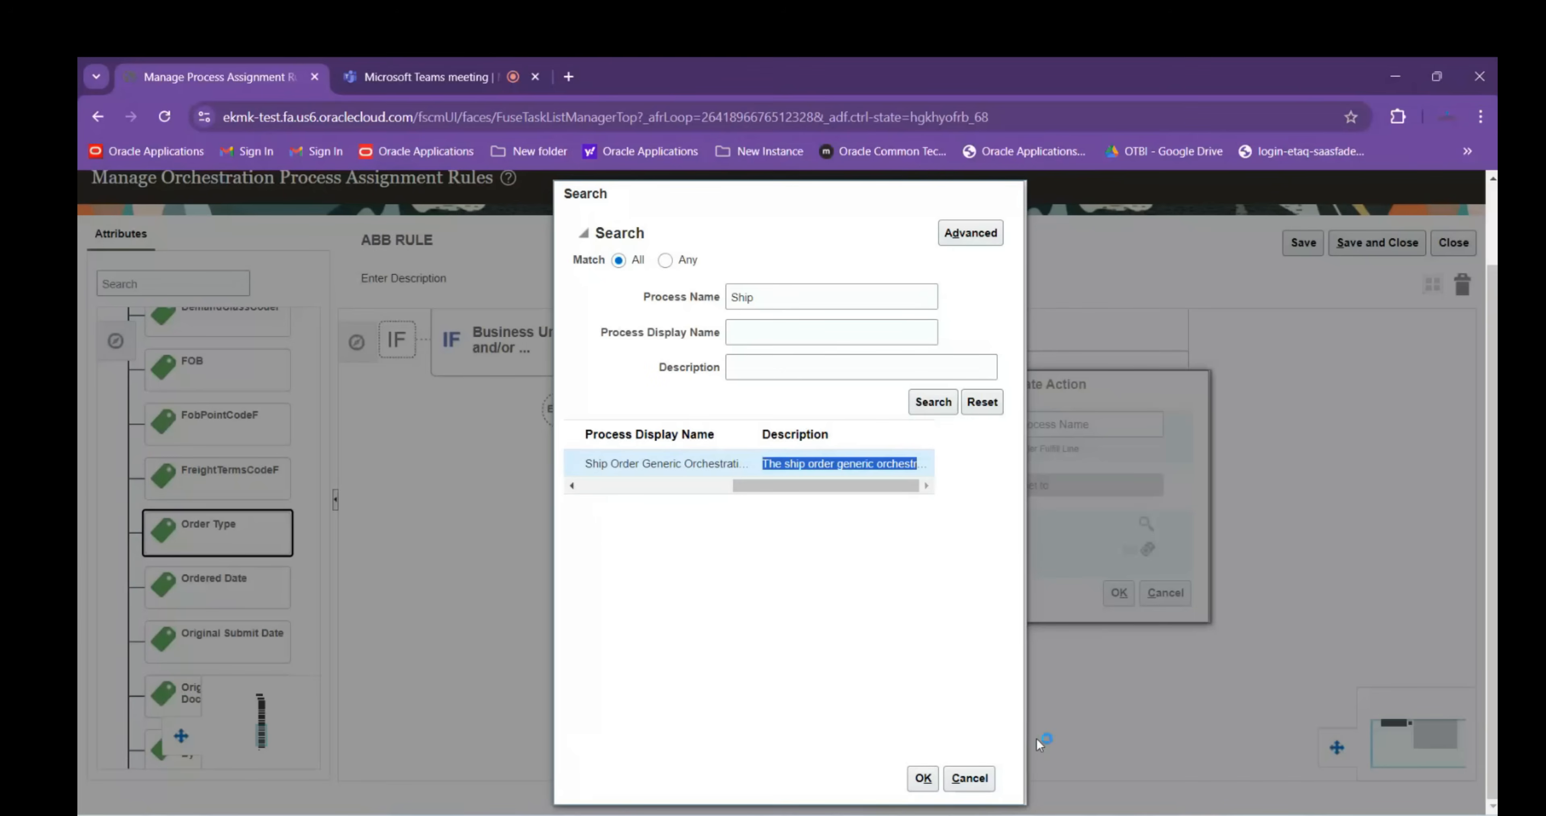
pyautogui.moveTo(1077, 815)
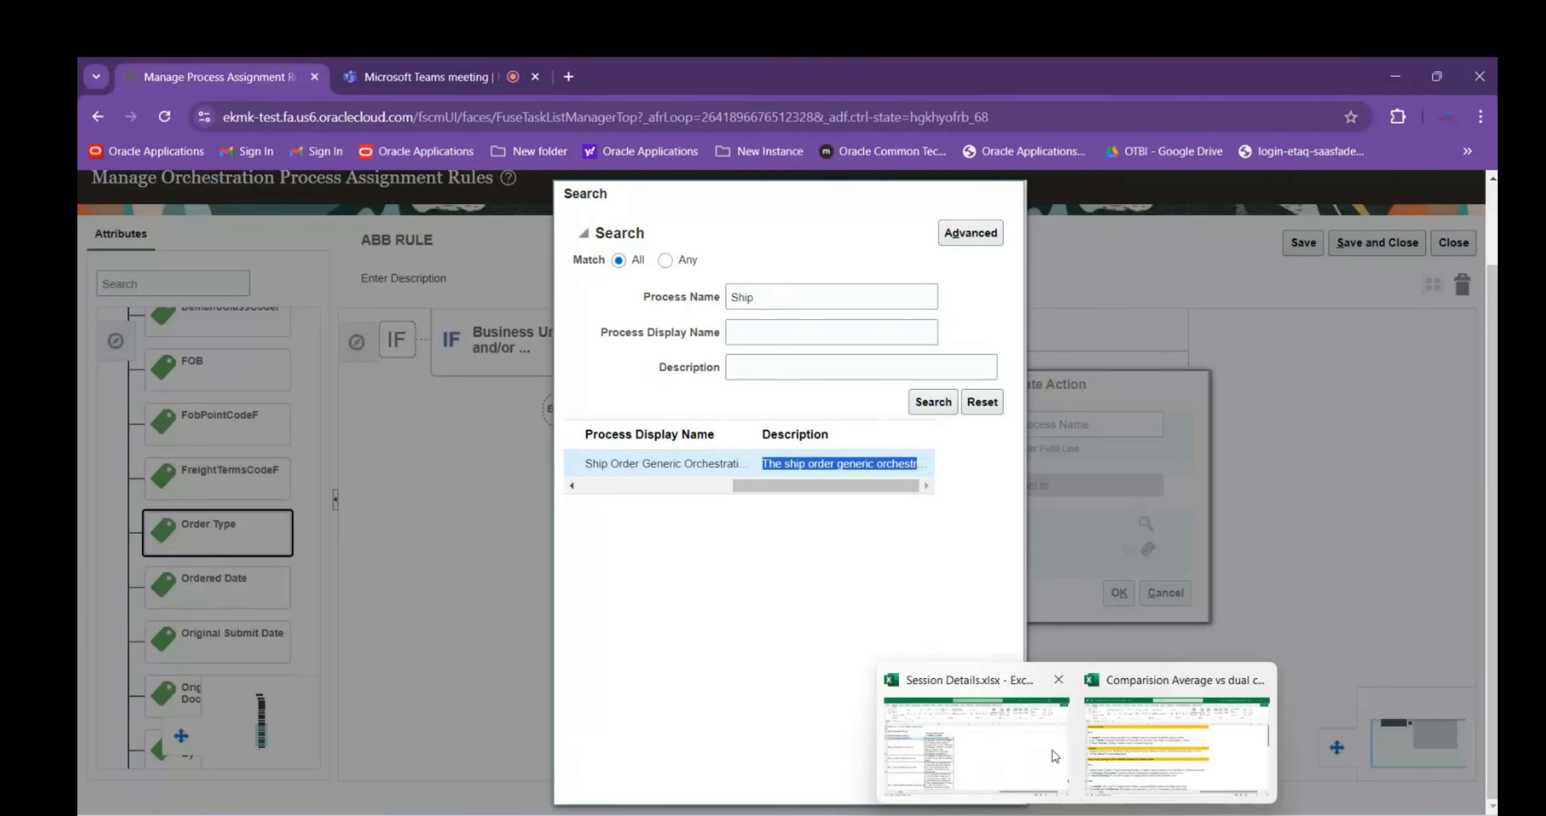
pyautogui.click(1055, 756)
pyautogui.click(445, 310)
pyautogui.write('The ship order generic orchestrat')
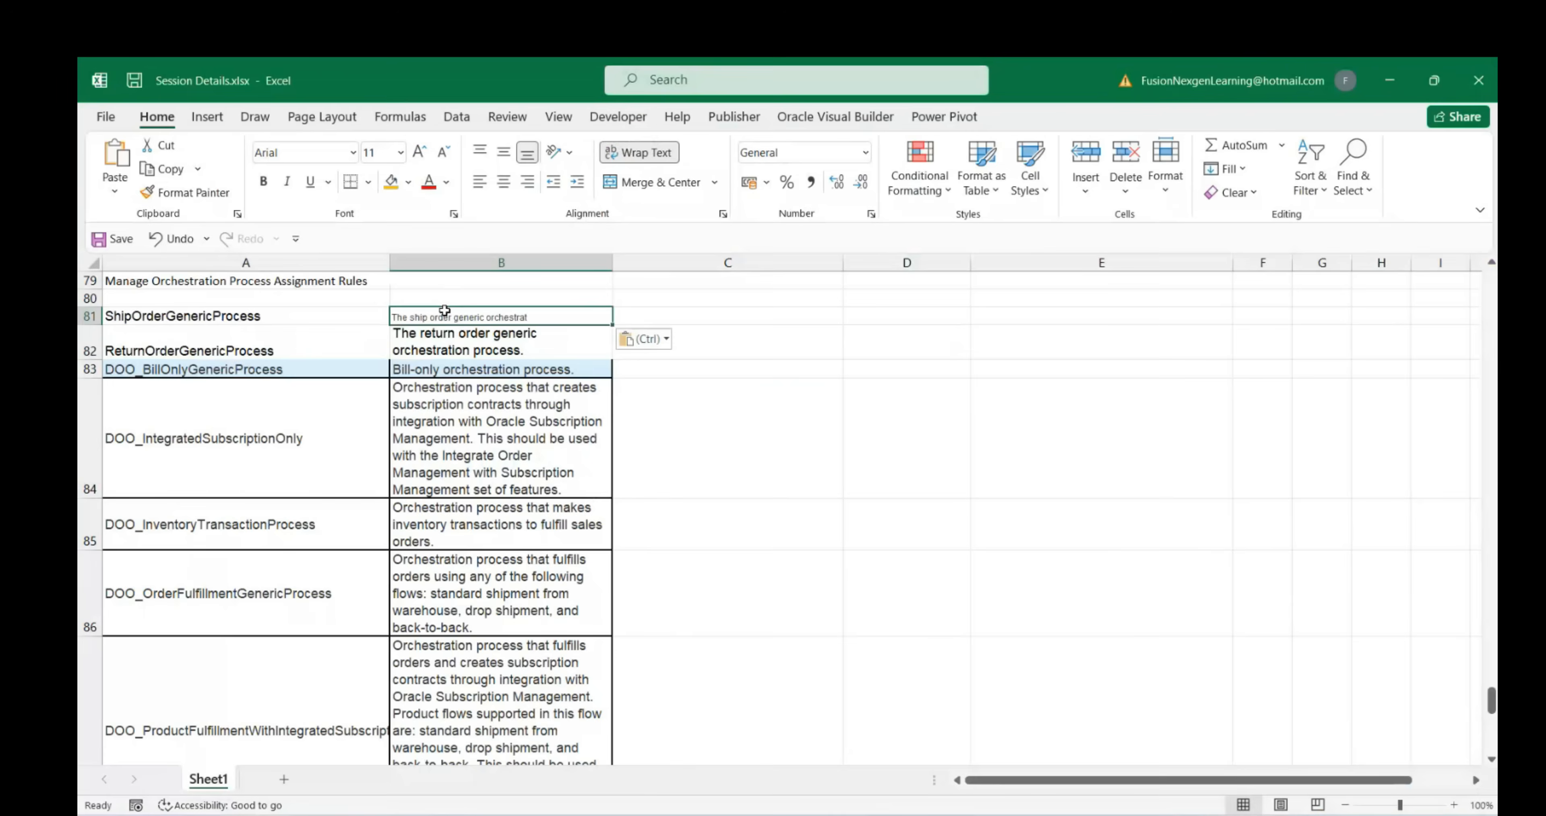
pyautogui.click(663, 340)
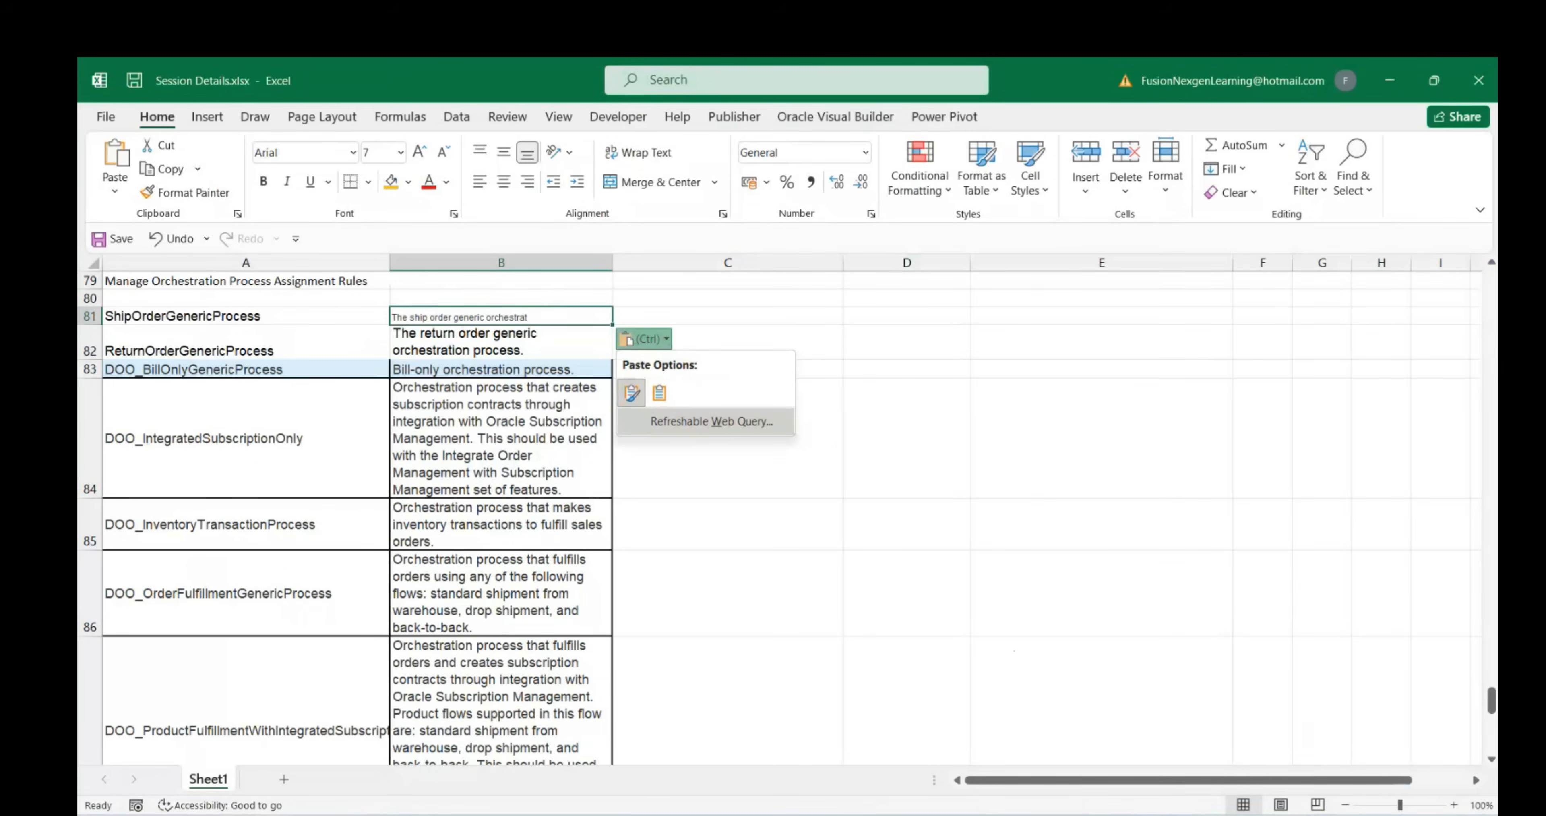
pyautogui.click(1047, 751)
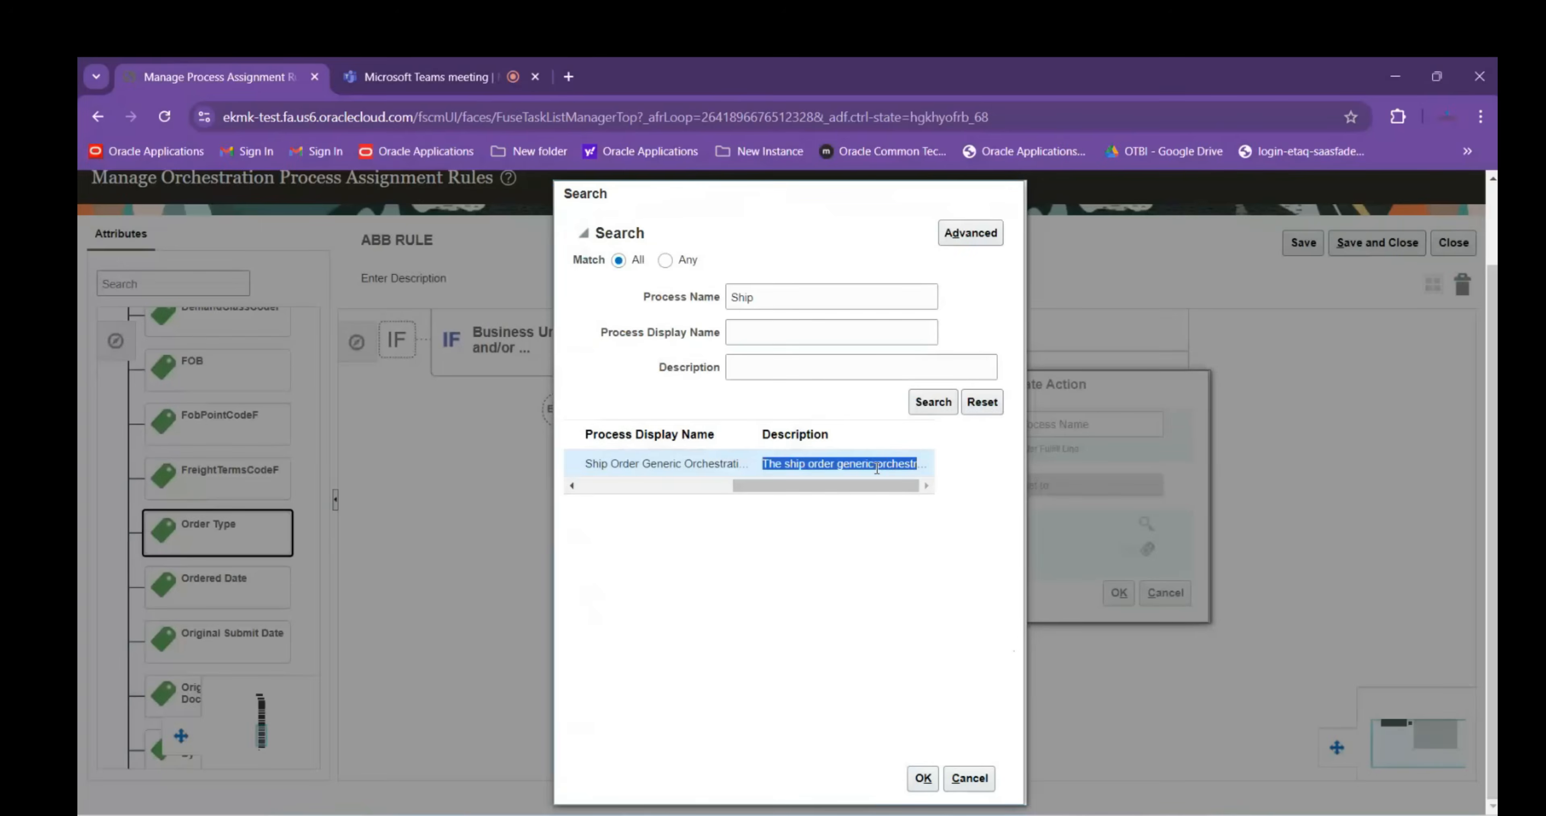
pyautogui.moveTo(763, 463); pyautogui.dragTo(969, 468)
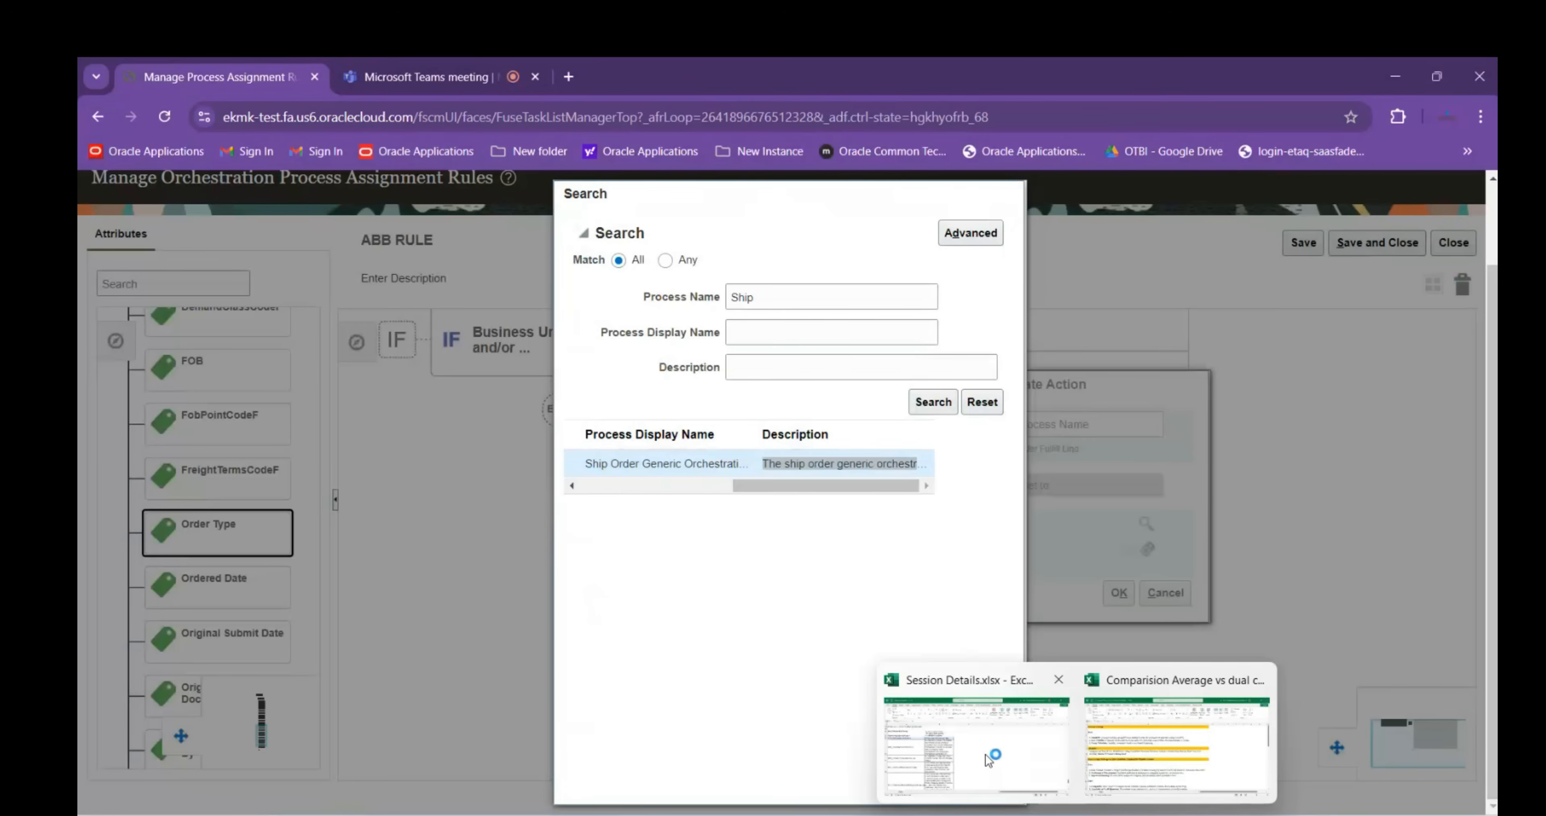
pyautogui.click(989, 761)
pyautogui.write('The ship order generic orchestration process.')
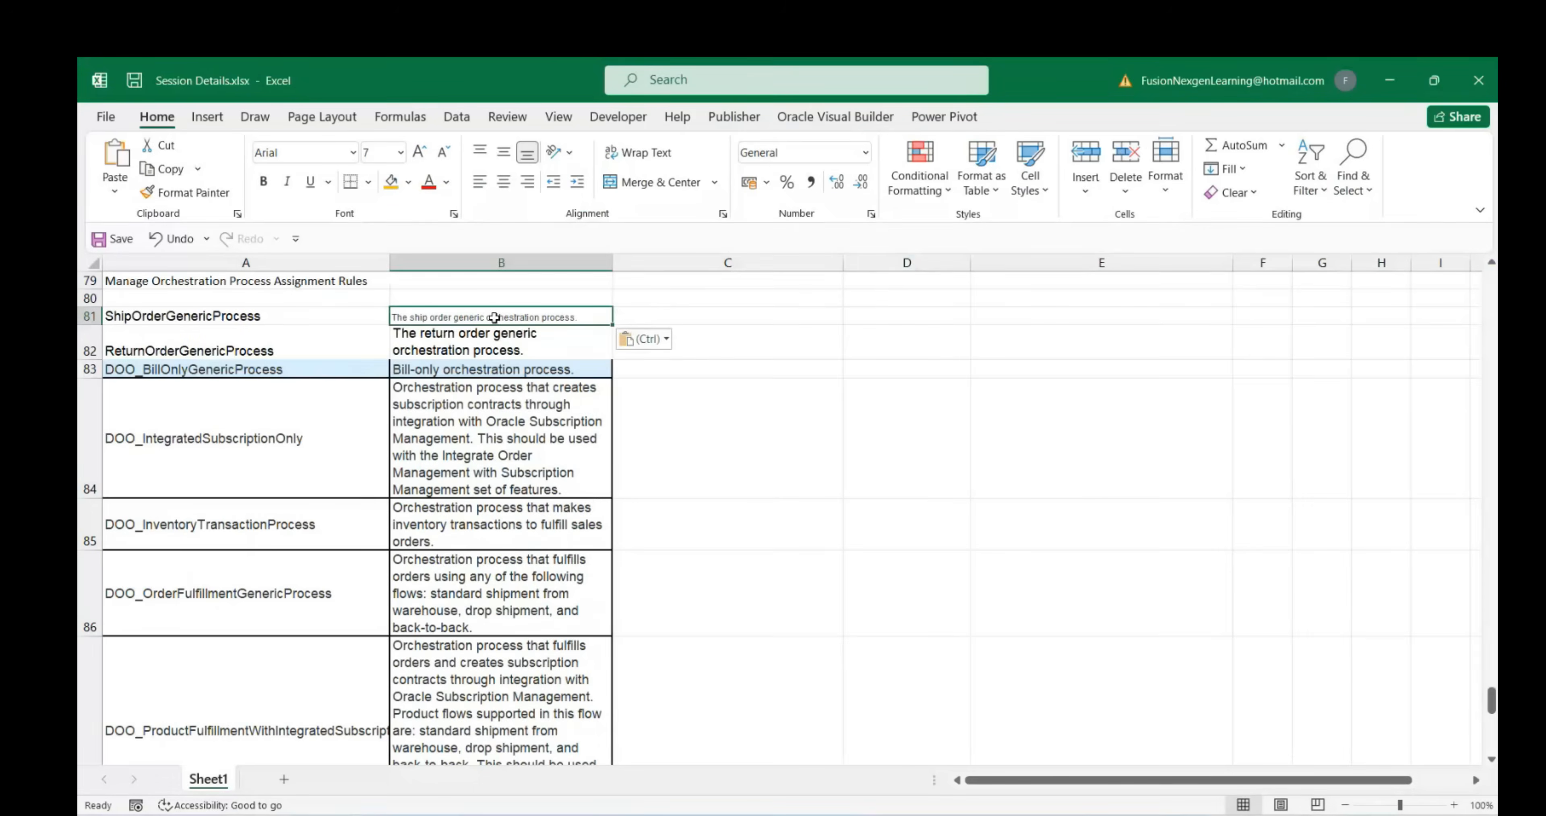
# Apply B82's formatting to B81 with Format Painter after dismissing the paste options
pyautogui.click(660, 340)
pyautogui.click(689, 390)
pyautogui.click(666, 346)
pyautogui.click(608, 447)
pyautogui.click(458, 338)
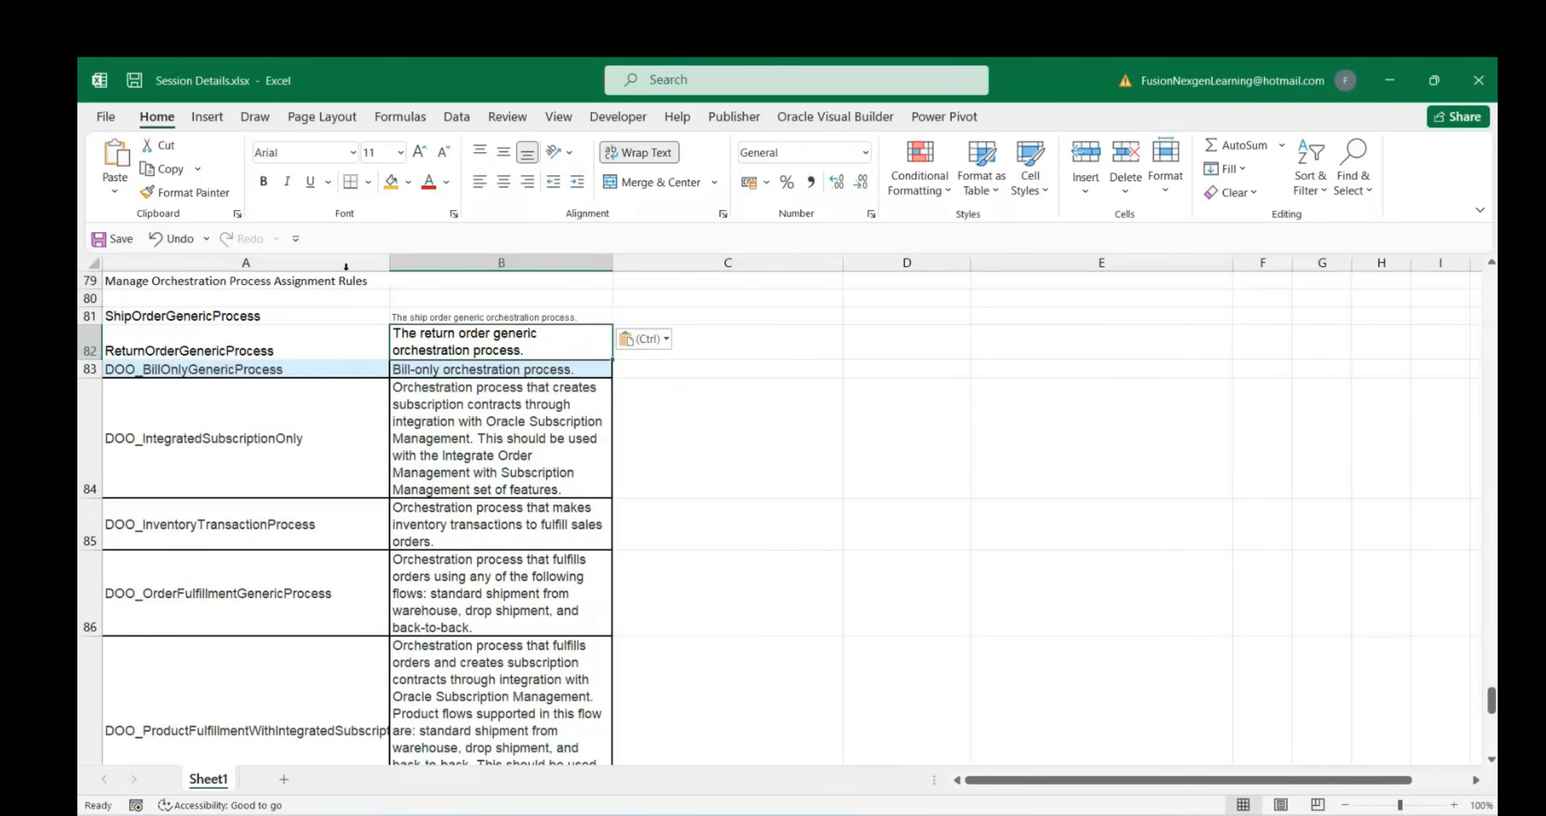
pyautogui.click(174, 192)
pyautogui.click(420, 317)
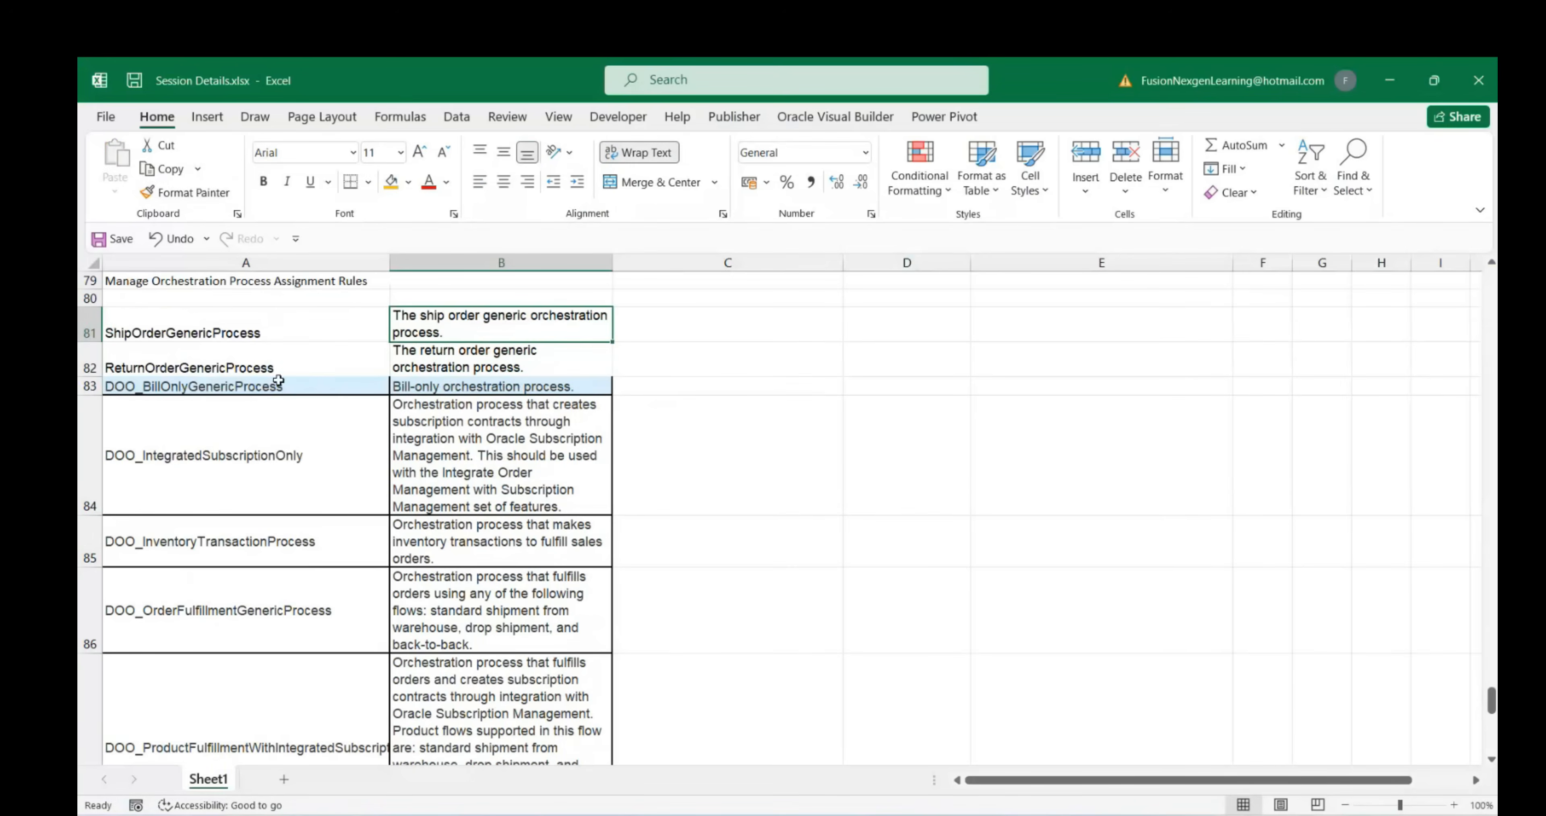
# Paint row 83's formatting over rows 81–87 and row 87's over rows 88–90
pyautogui.moveTo(186, 318); pyautogui.dragTo(528, 382)
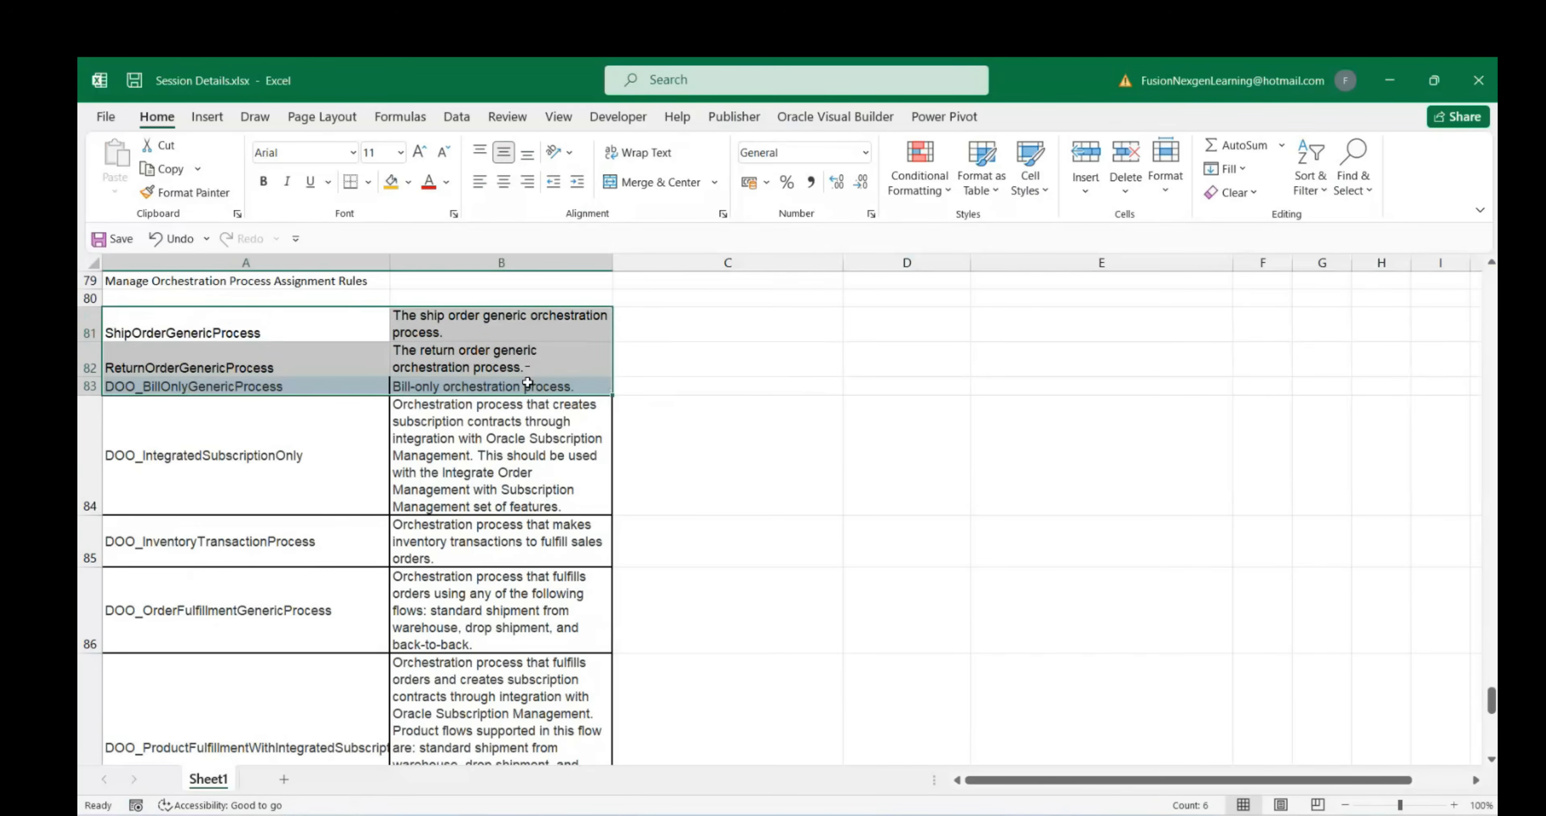
pyautogui.click(339, 385)
pyautogui.click(186, 192)
pyautogui.moveTo(207, 334)
pyautogui.mouseDown()
pyautogui.moveTo(288, 360)
pyautogui.moveTo(523, 532)
pyautogui.moveTo(509, 751)
pyautogui.moveTo(499, 679)
pyautogui.mouseUp()
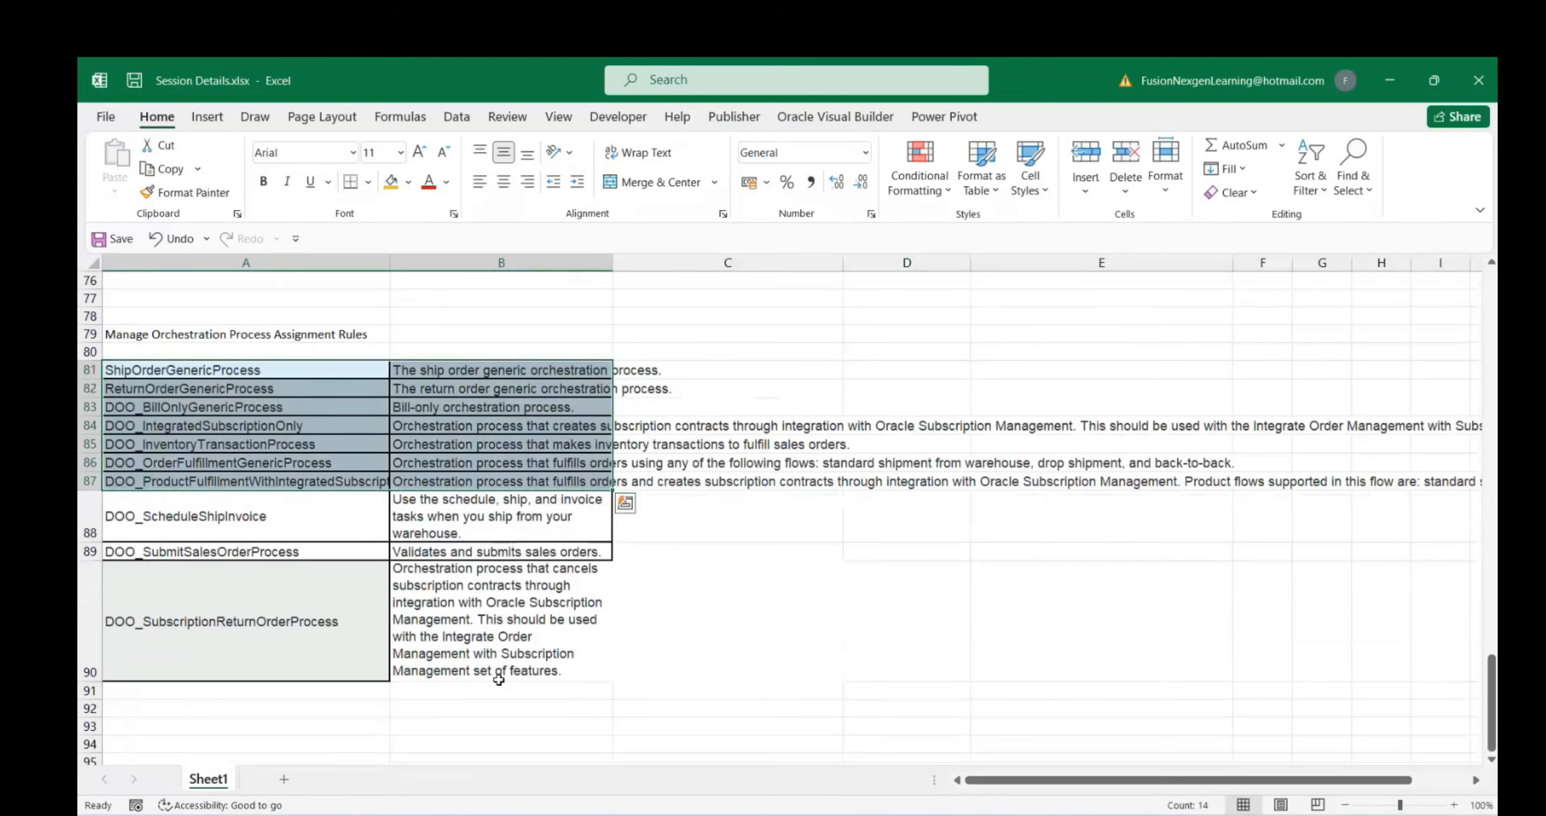
pyautogui.click(257, 480)
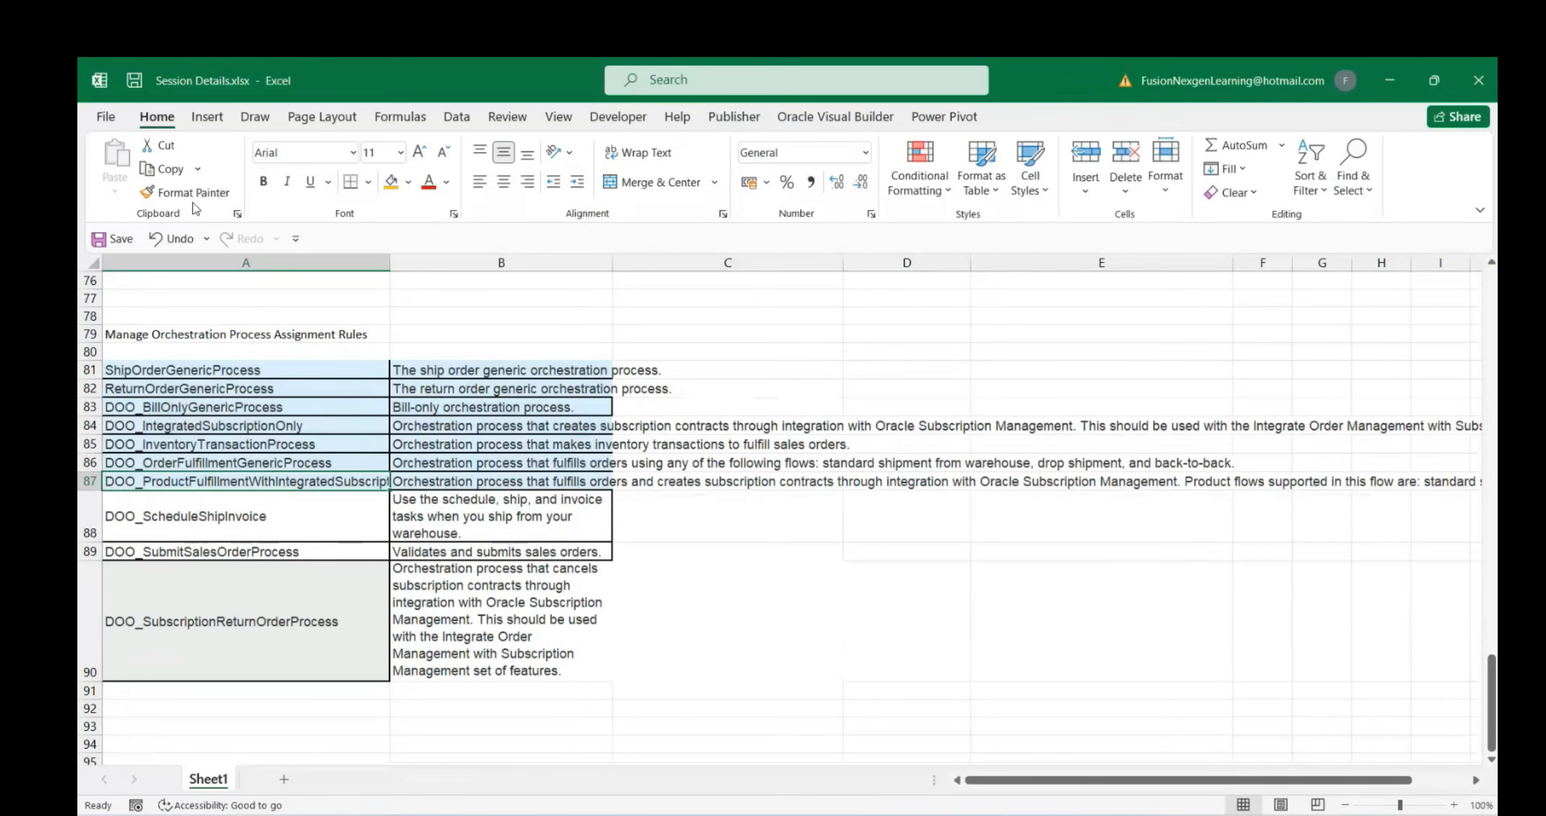
pyautogui.click(191, 192)
pyautogui.moveTo(278, 511); pyautogui.dragTo(506, 629)
pyautogui.click(177, 375)
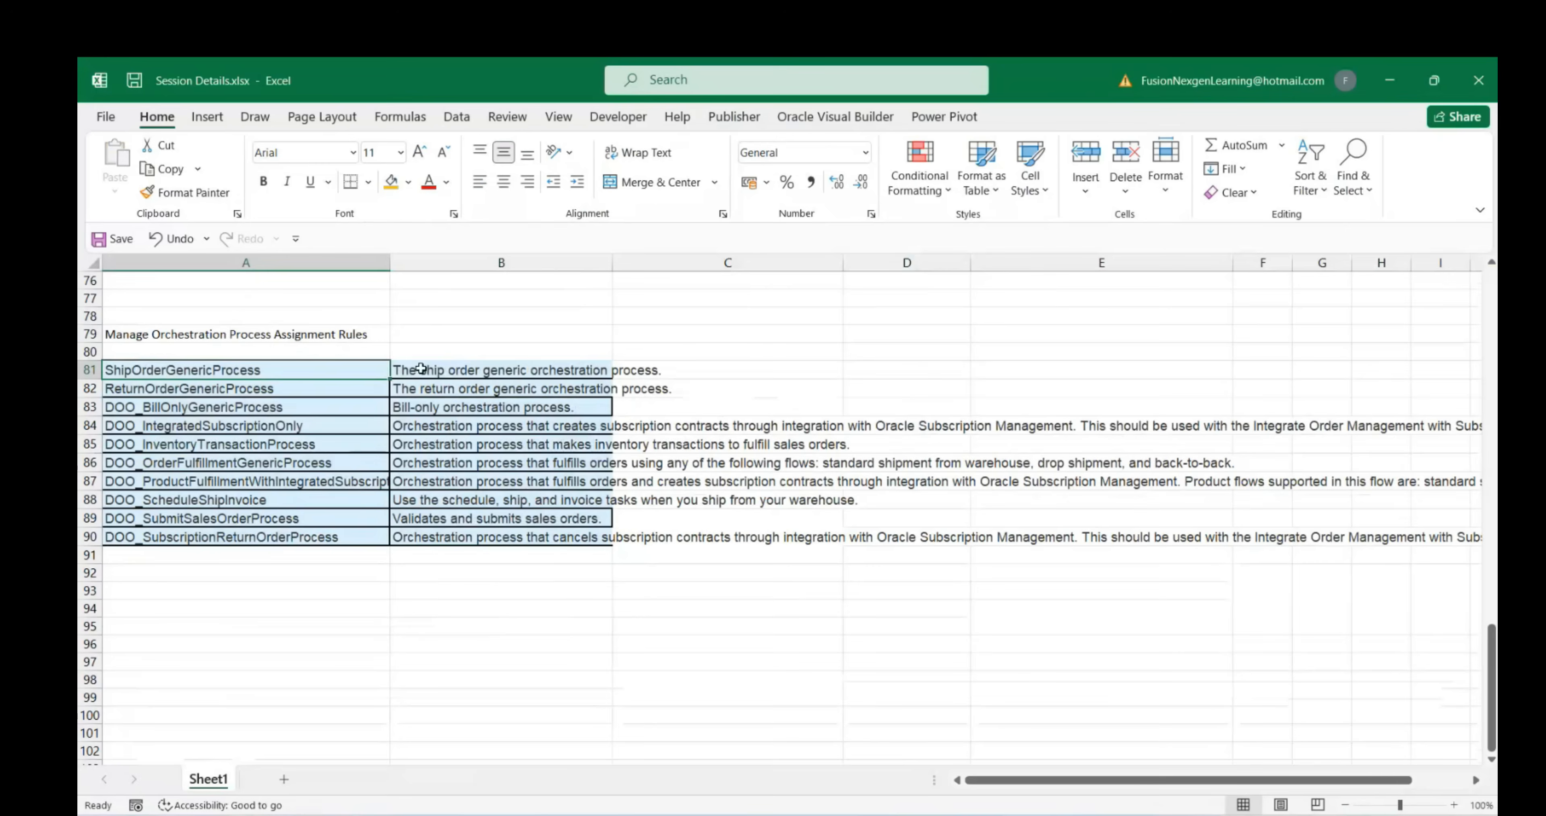
# Wrap the descriptions in B81:B90 and widen column B to fit
pyautogui.moveTo(444, 370); pyautogui.dragTo(478, 543)
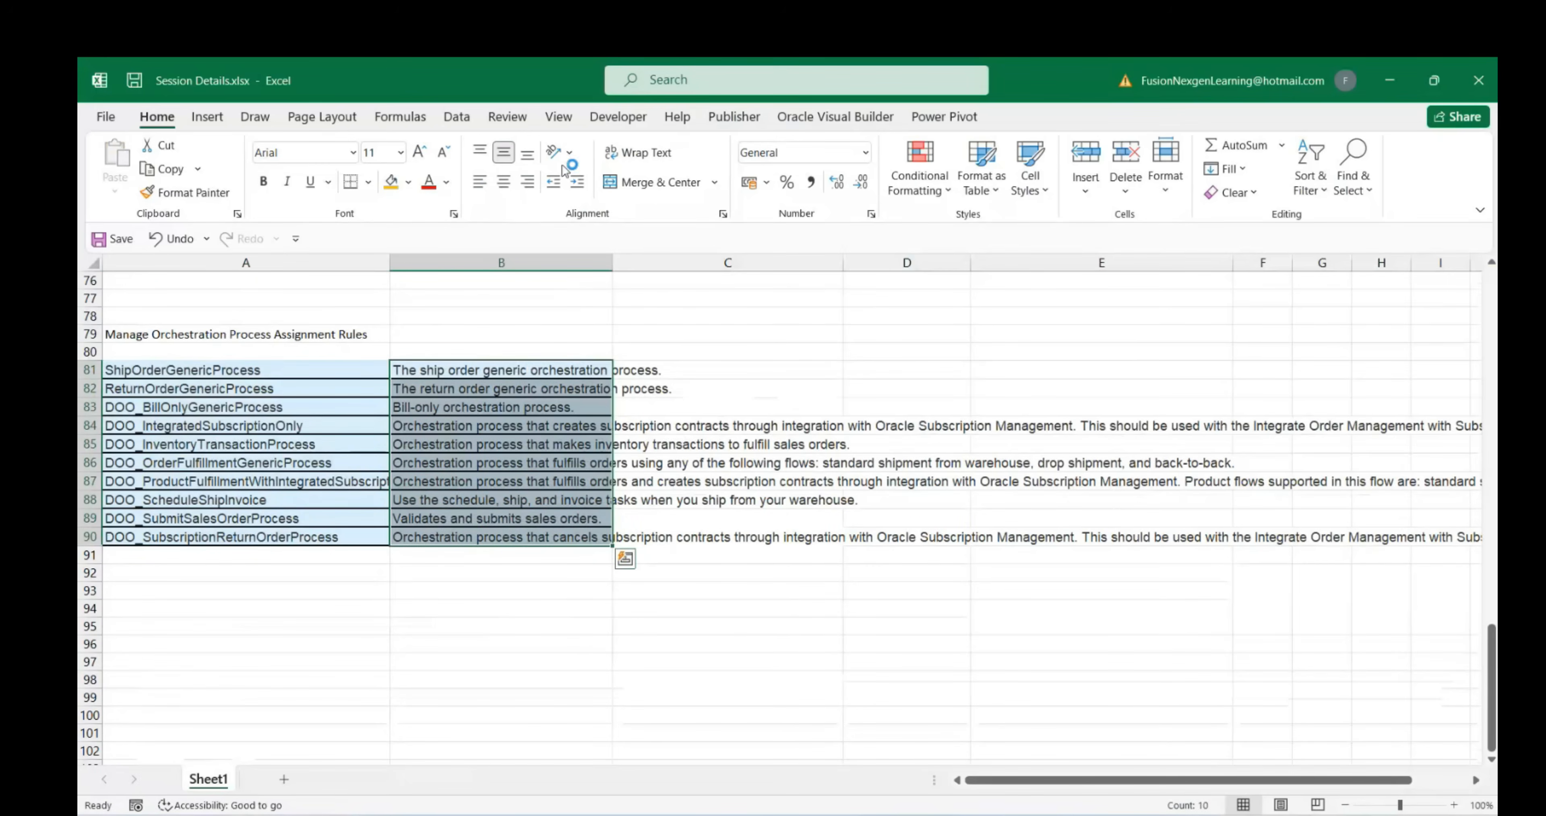
pyautogui.click(631, 157)
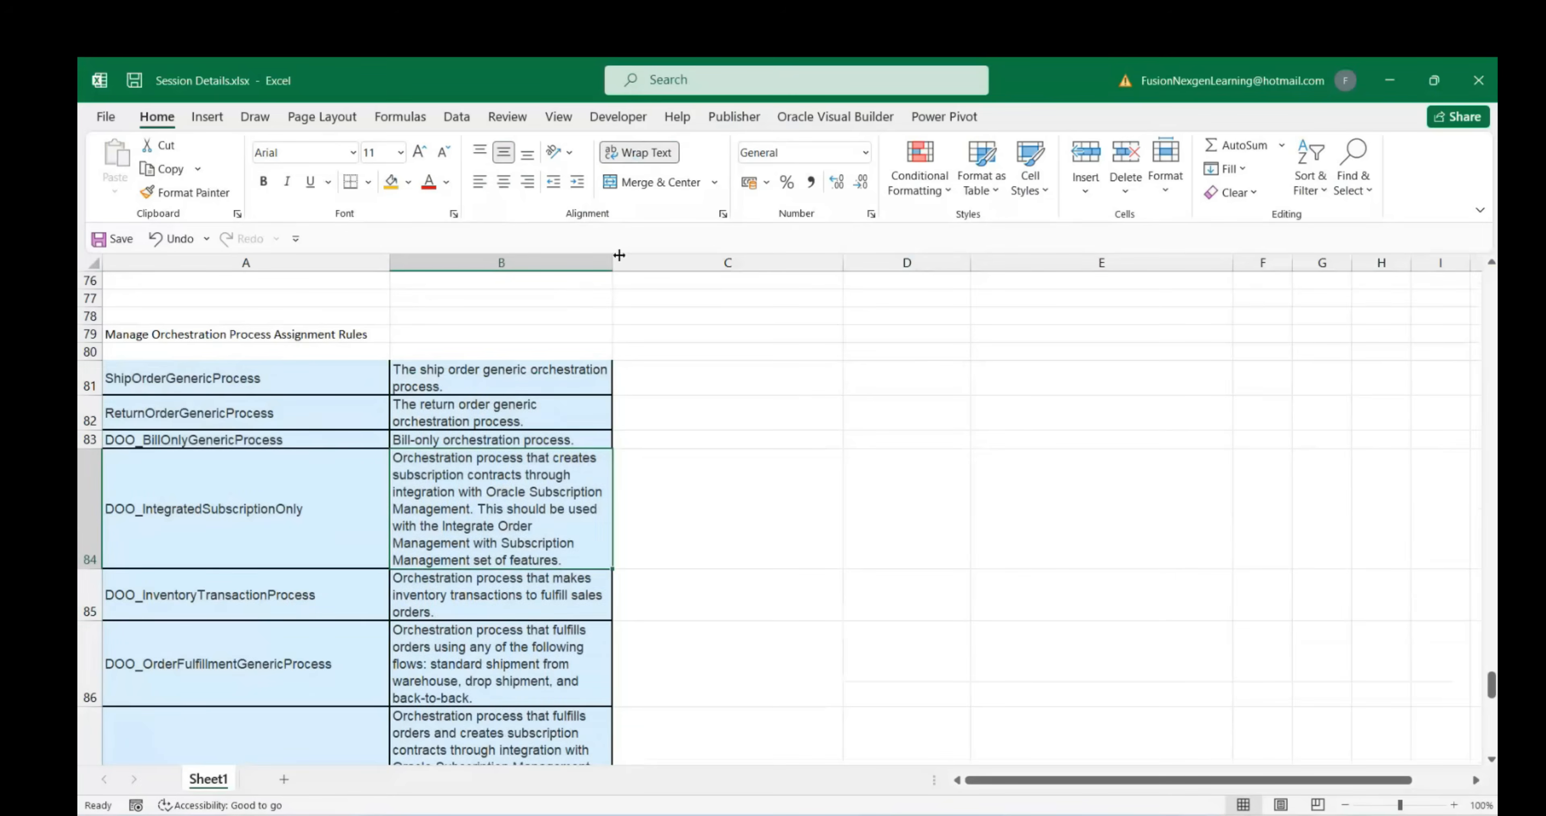
pyautogui.moveTo(612, 259); pyautogui.dragTo(672, 262)
pyautogui.click(842, 454)
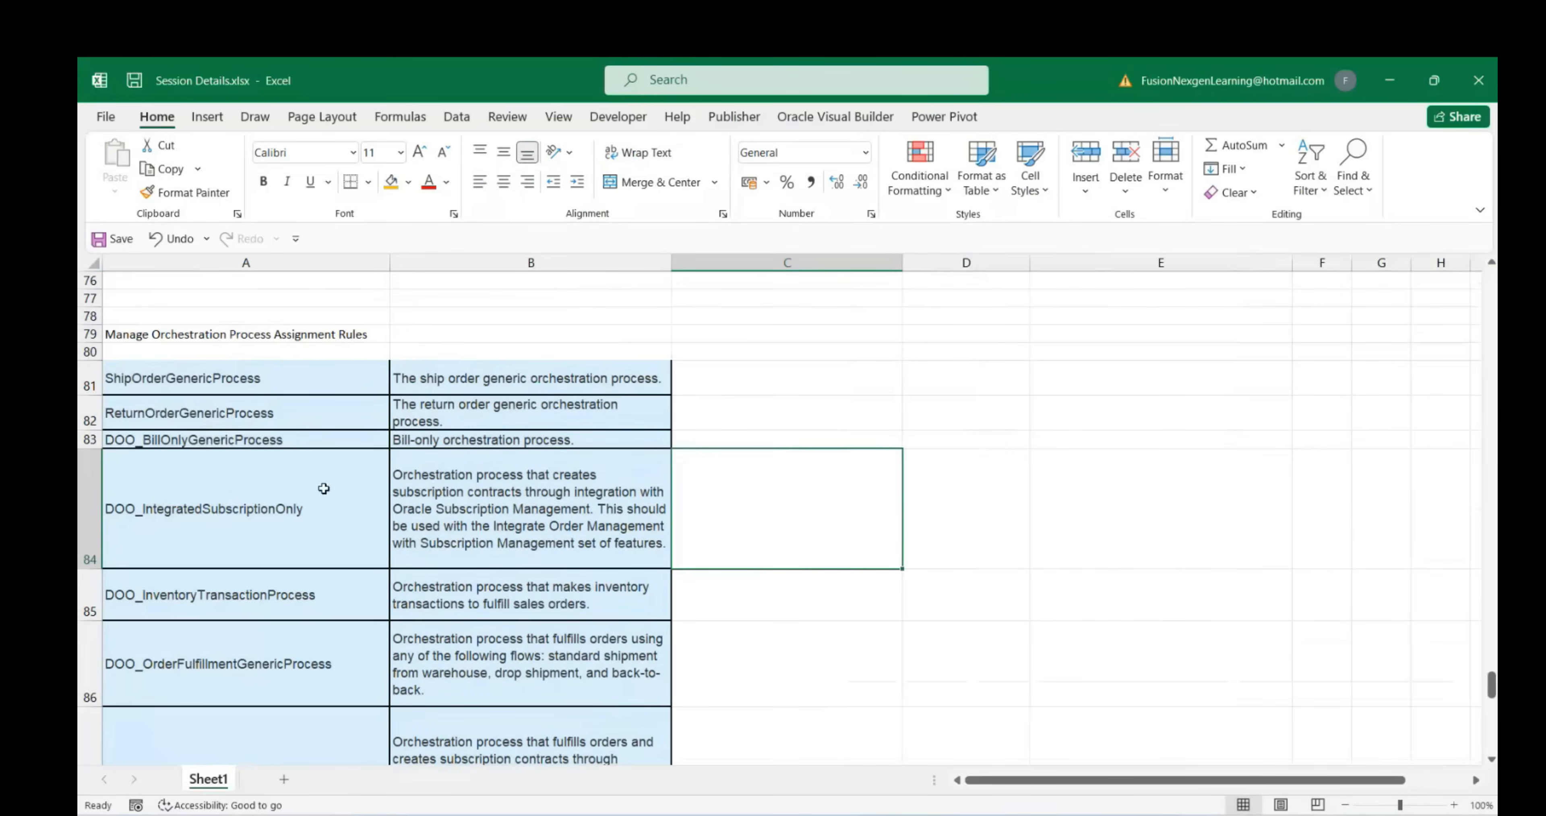
pyautogui.scroll(1, 230, 474)
pyautogui.scroll(-3, 230, 473)
pyautogui.scroll(1, 225, 476)
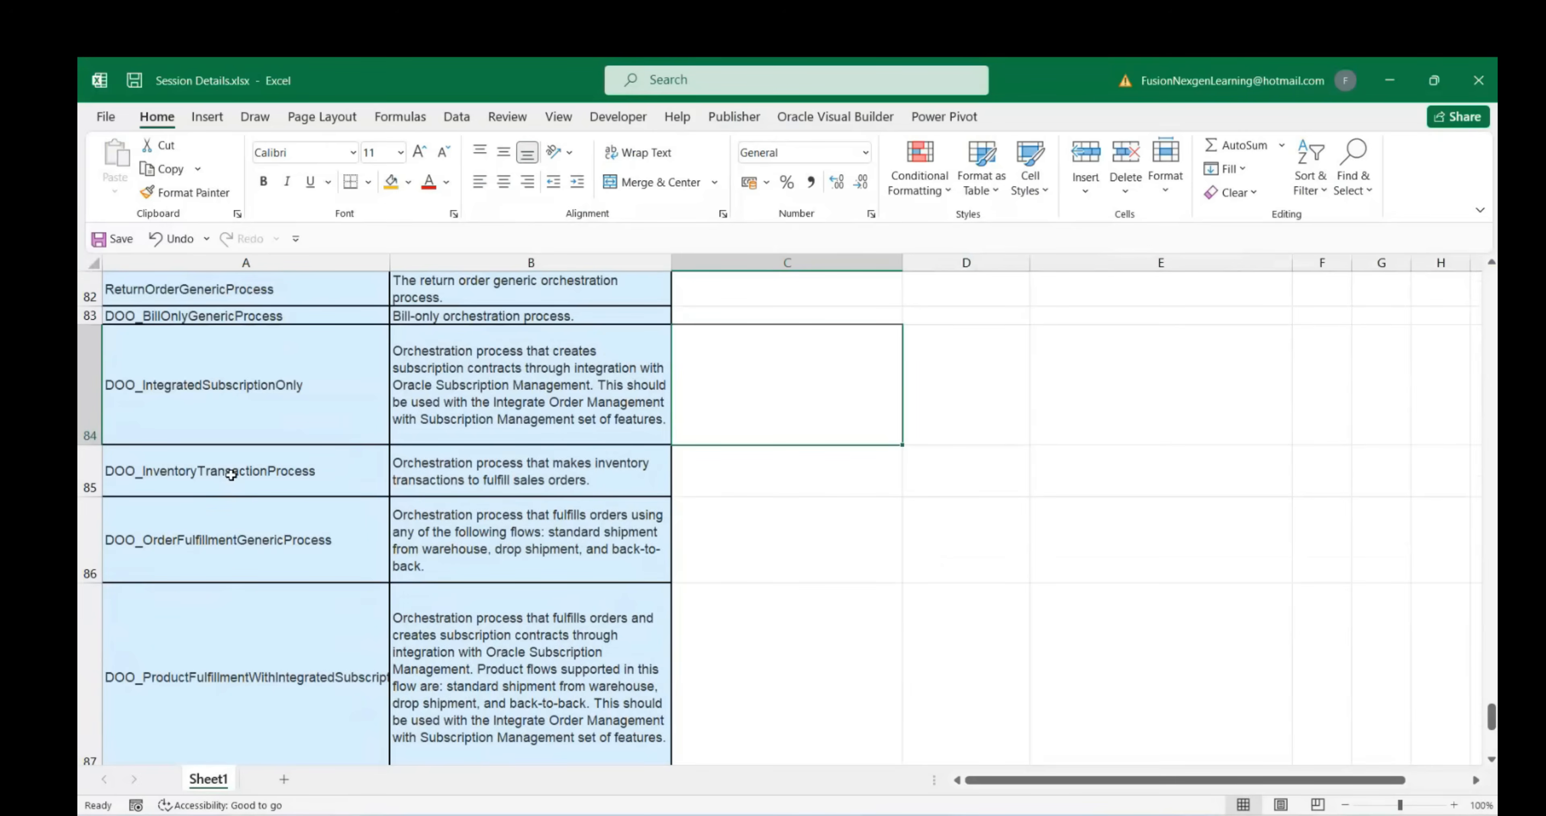
pyautogui.scroll(3, 231, 474)
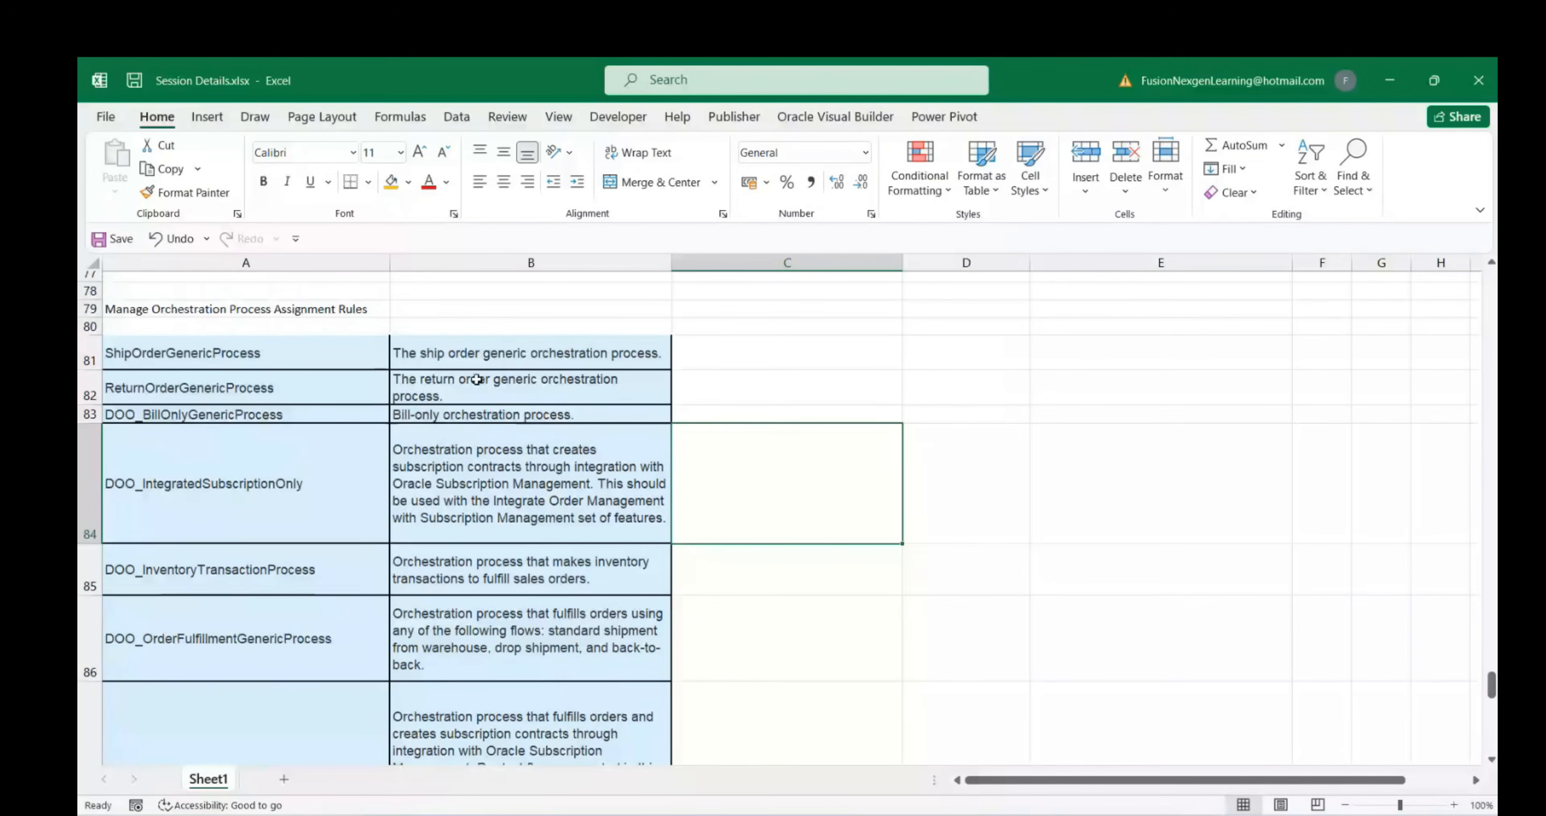
pyautogui.click(303, 352)
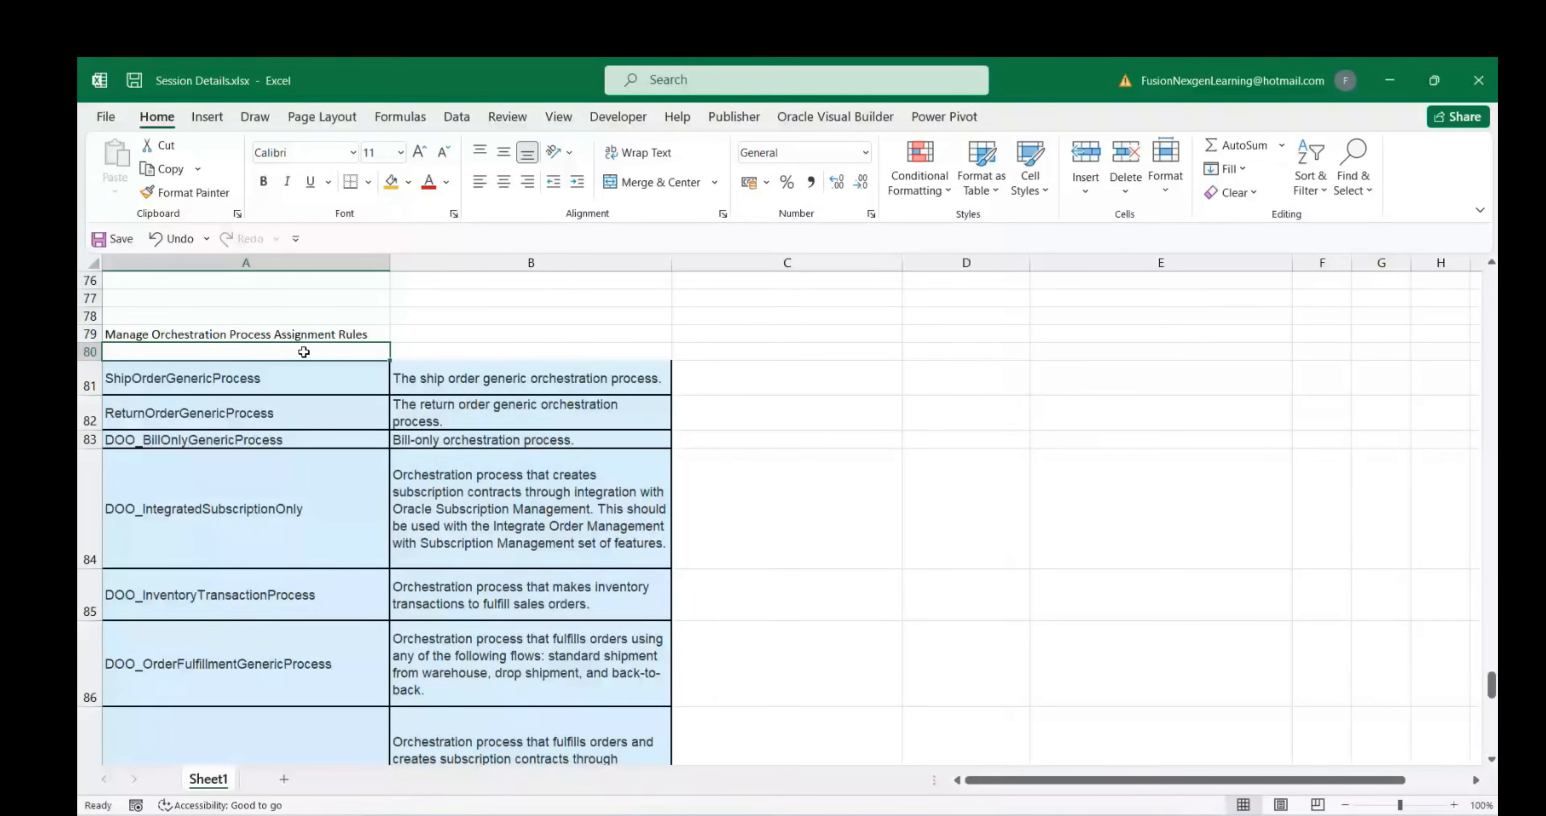
# Enter 'Process name' and 'Description' in A80:B80, then make them bold with a gold fill
pyautogui.write('Process name')
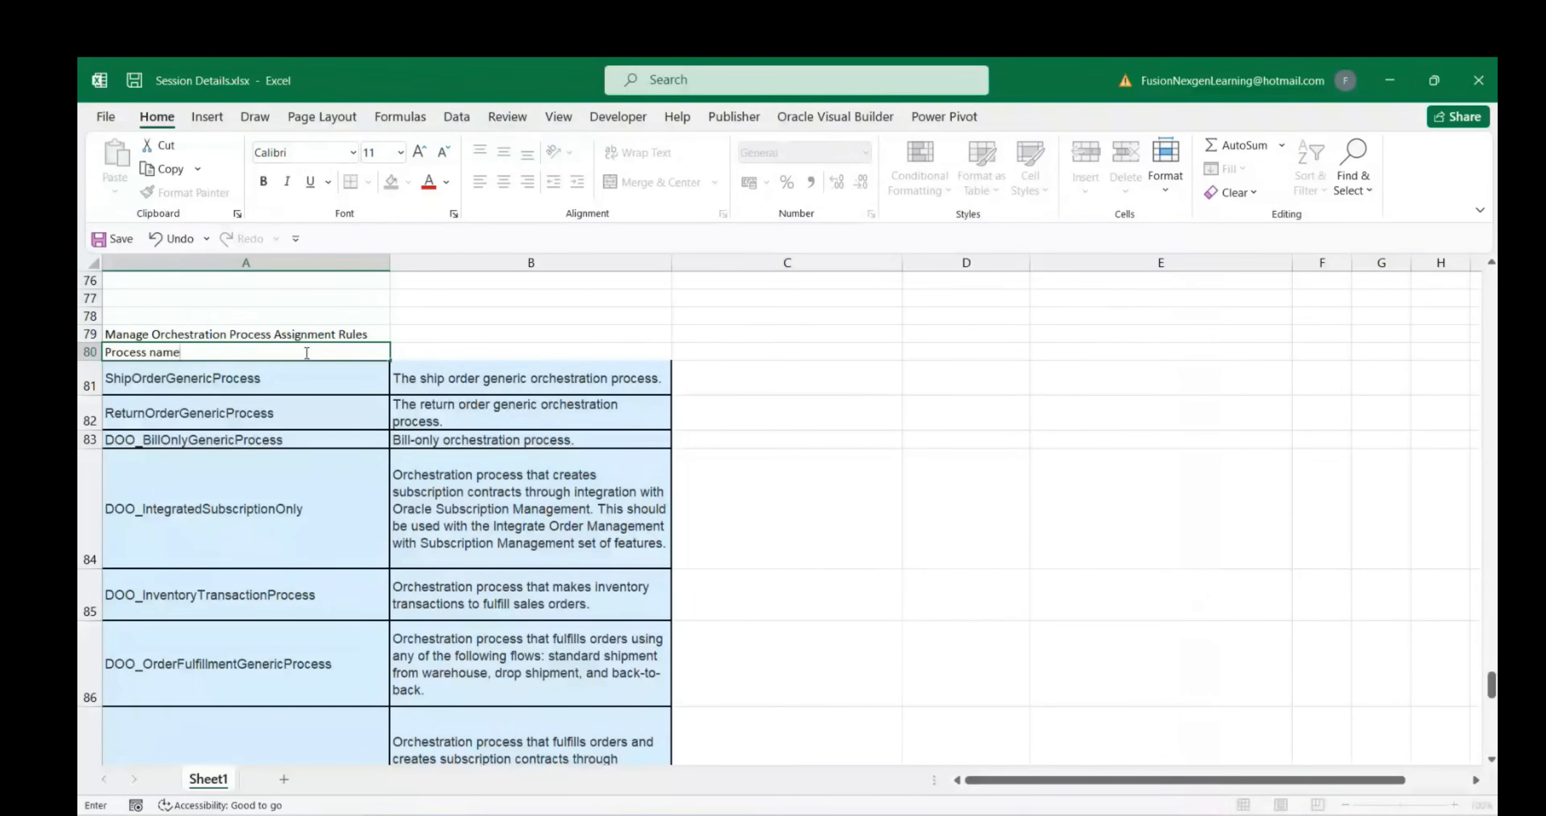
pyautogui.press('Tab')
pyautogui.write('De')
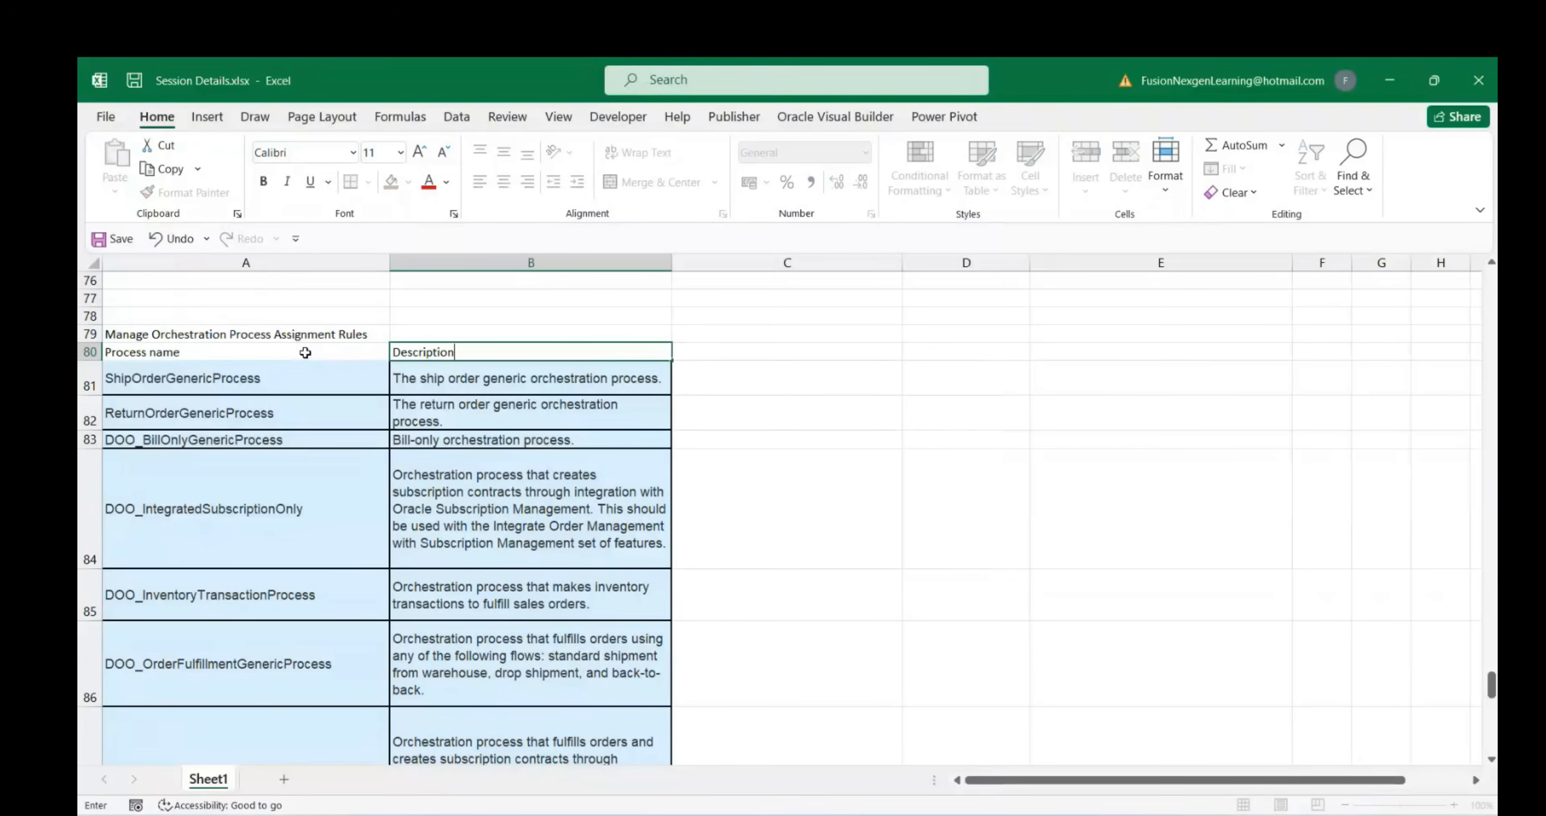
pyautogui.click(299, 374)
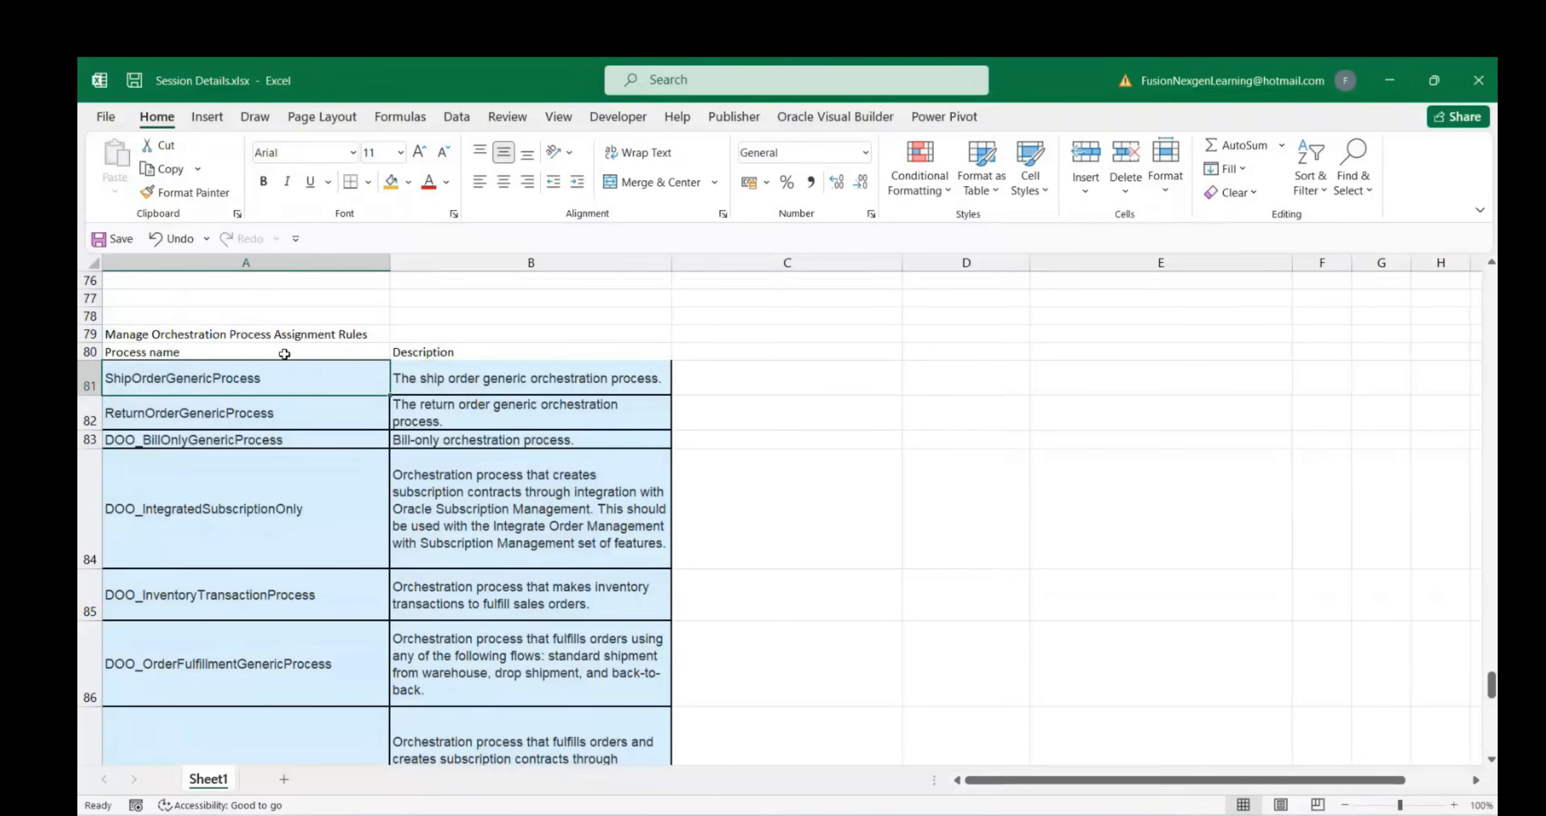
pyautogui.moveTo(285, 354); pyautogui.dragTo(528, 353)
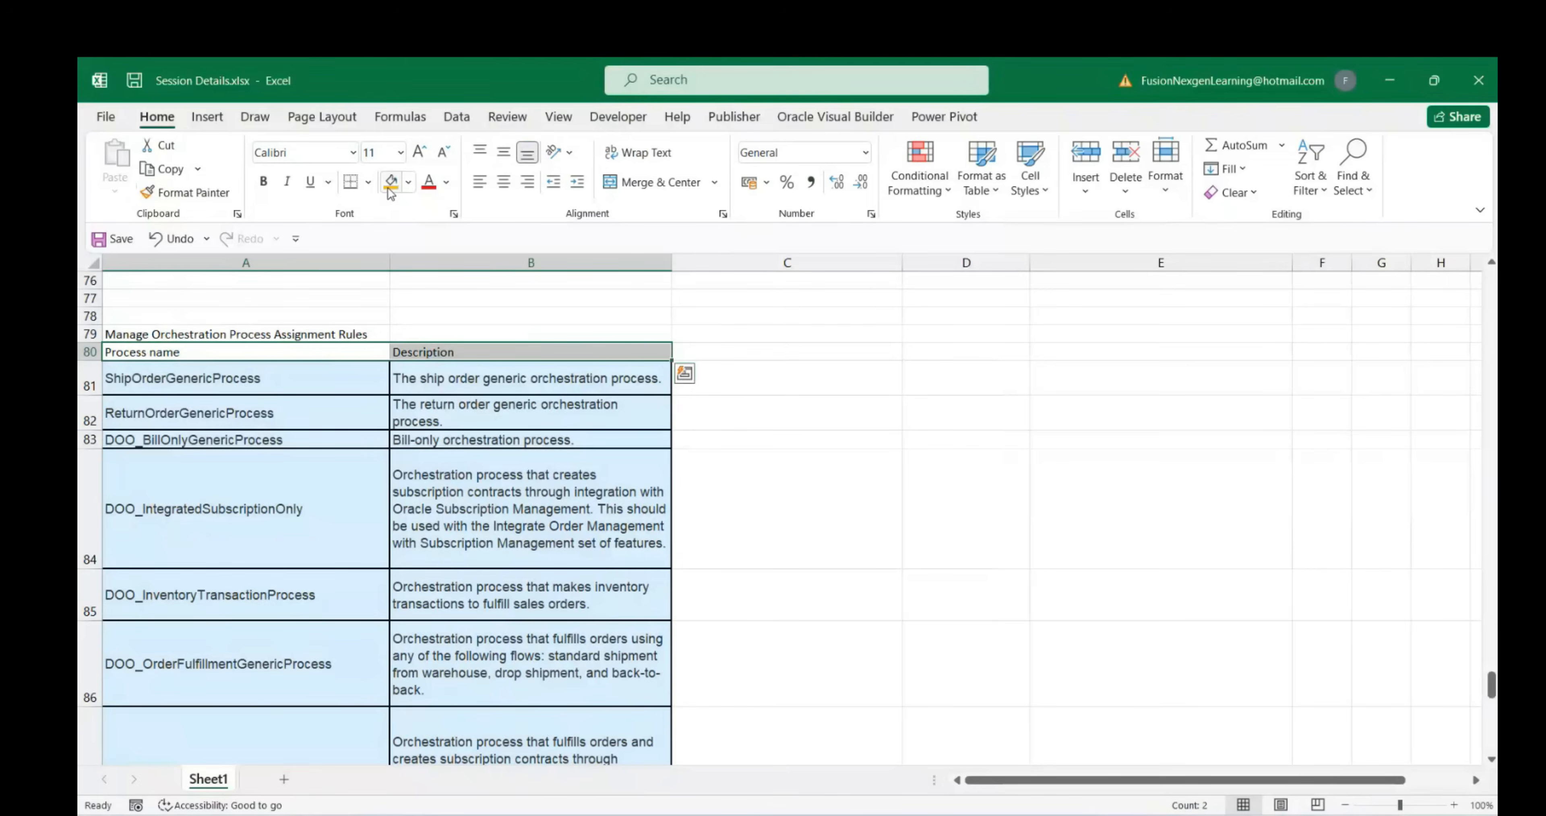
pyautogui.click(263, 180)
pyautogui.click(391, 181)
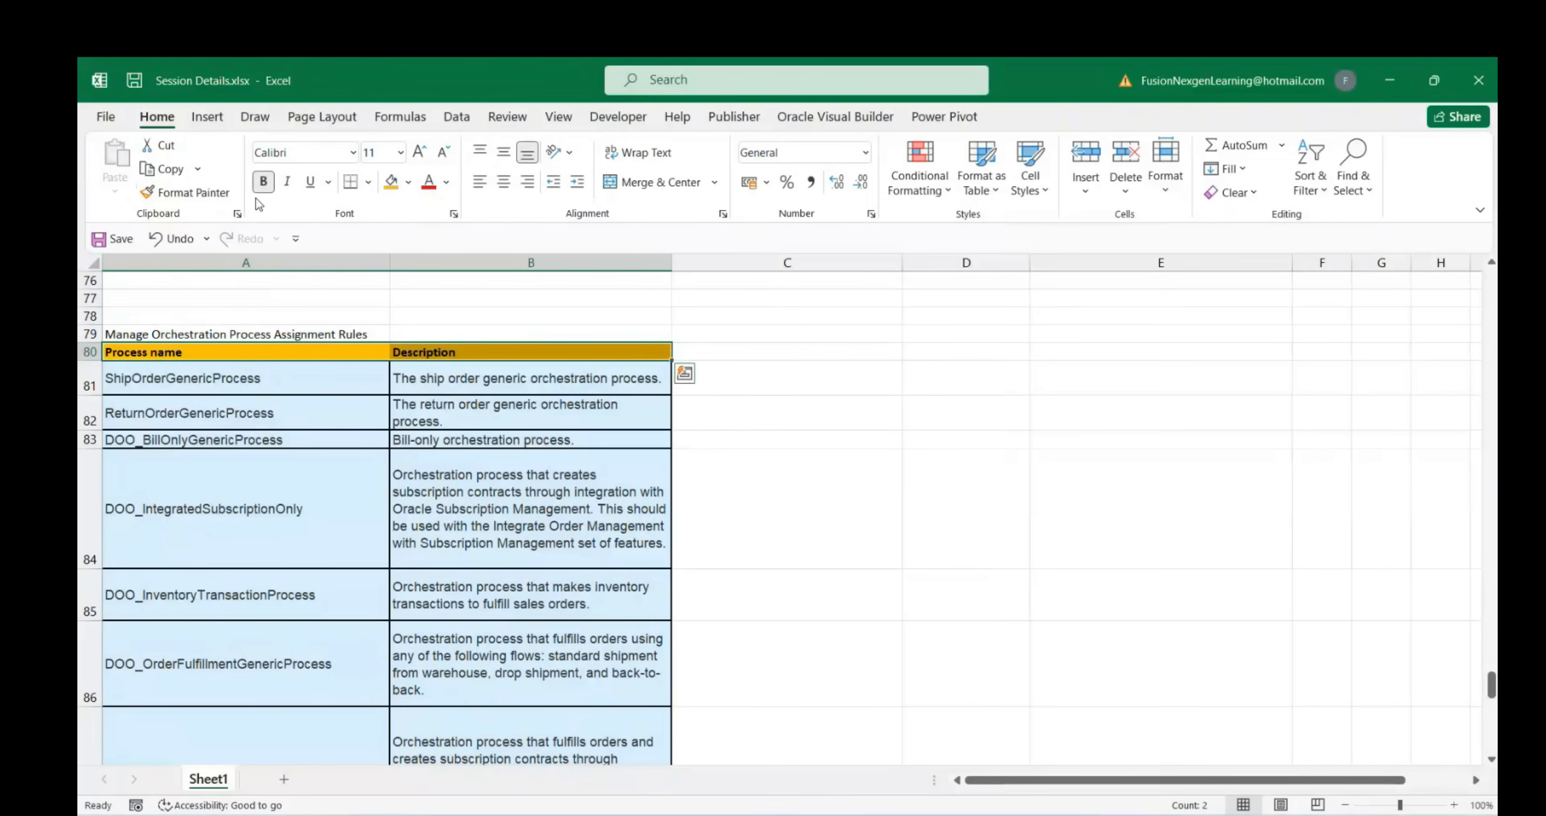
pyautogui.click(811, 424)
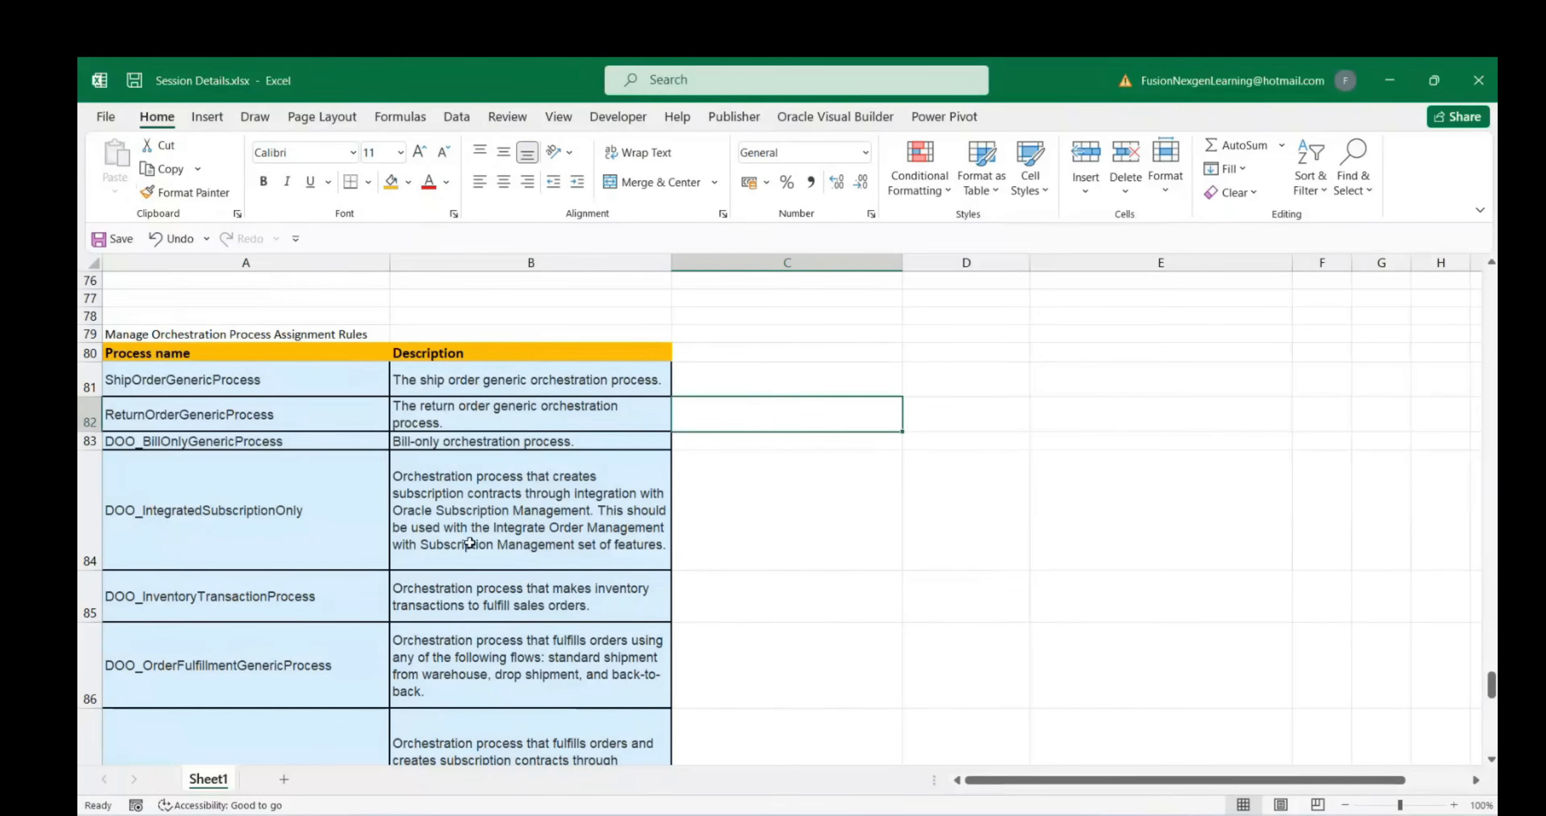
pyautogui.click(469, 543)
pyautogui.click(350, 350)
pyautogui.scroll(-5, 562, 621)
pyautogui.scroll(6, 558, 606)
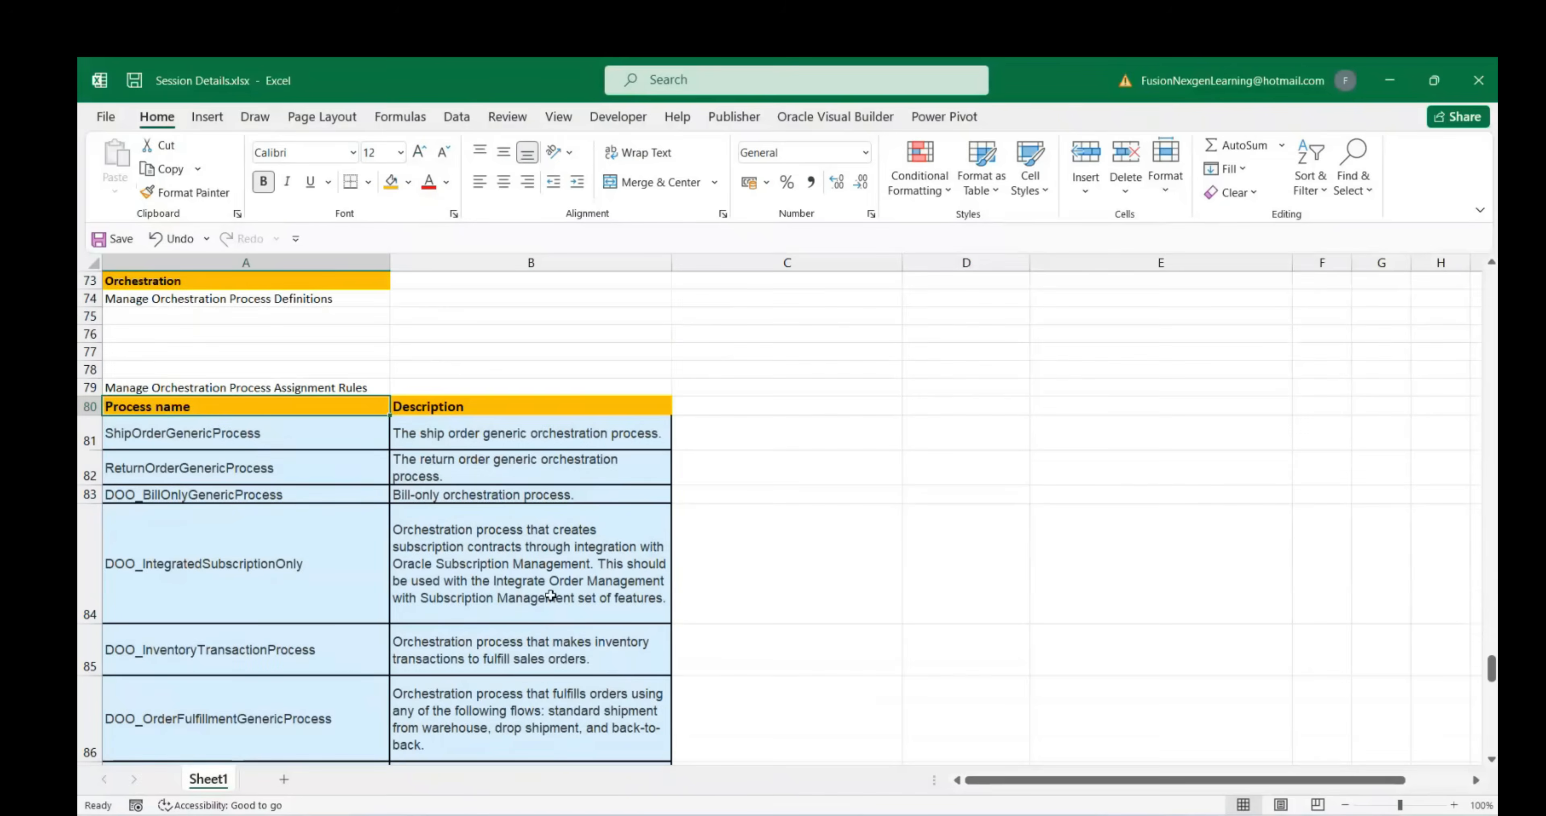
pyautogui.scroll(-1, 478, 618)
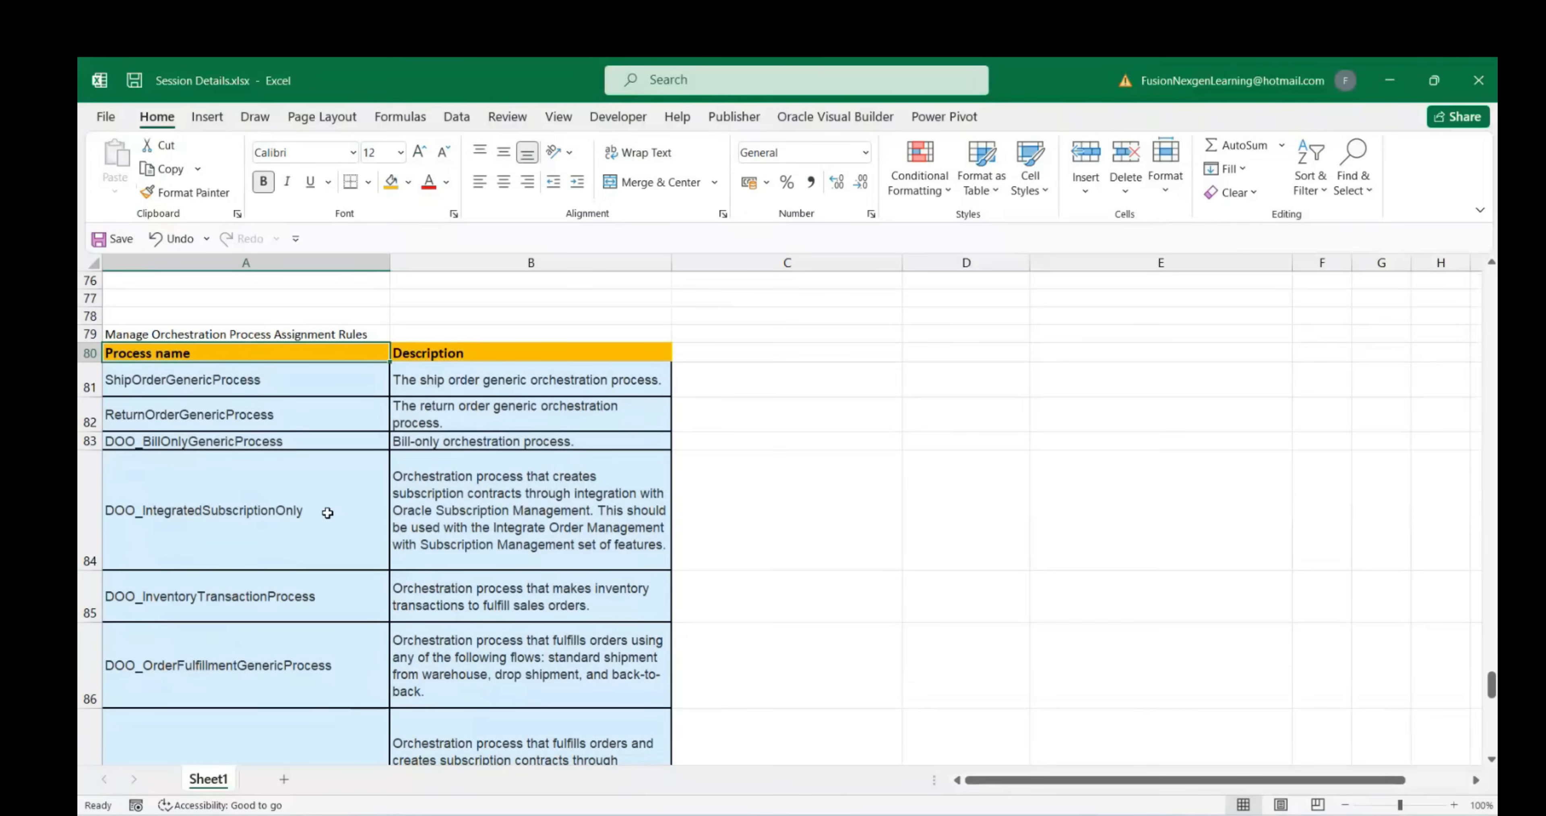
pyautogui.scroll(-2, 324, 512)
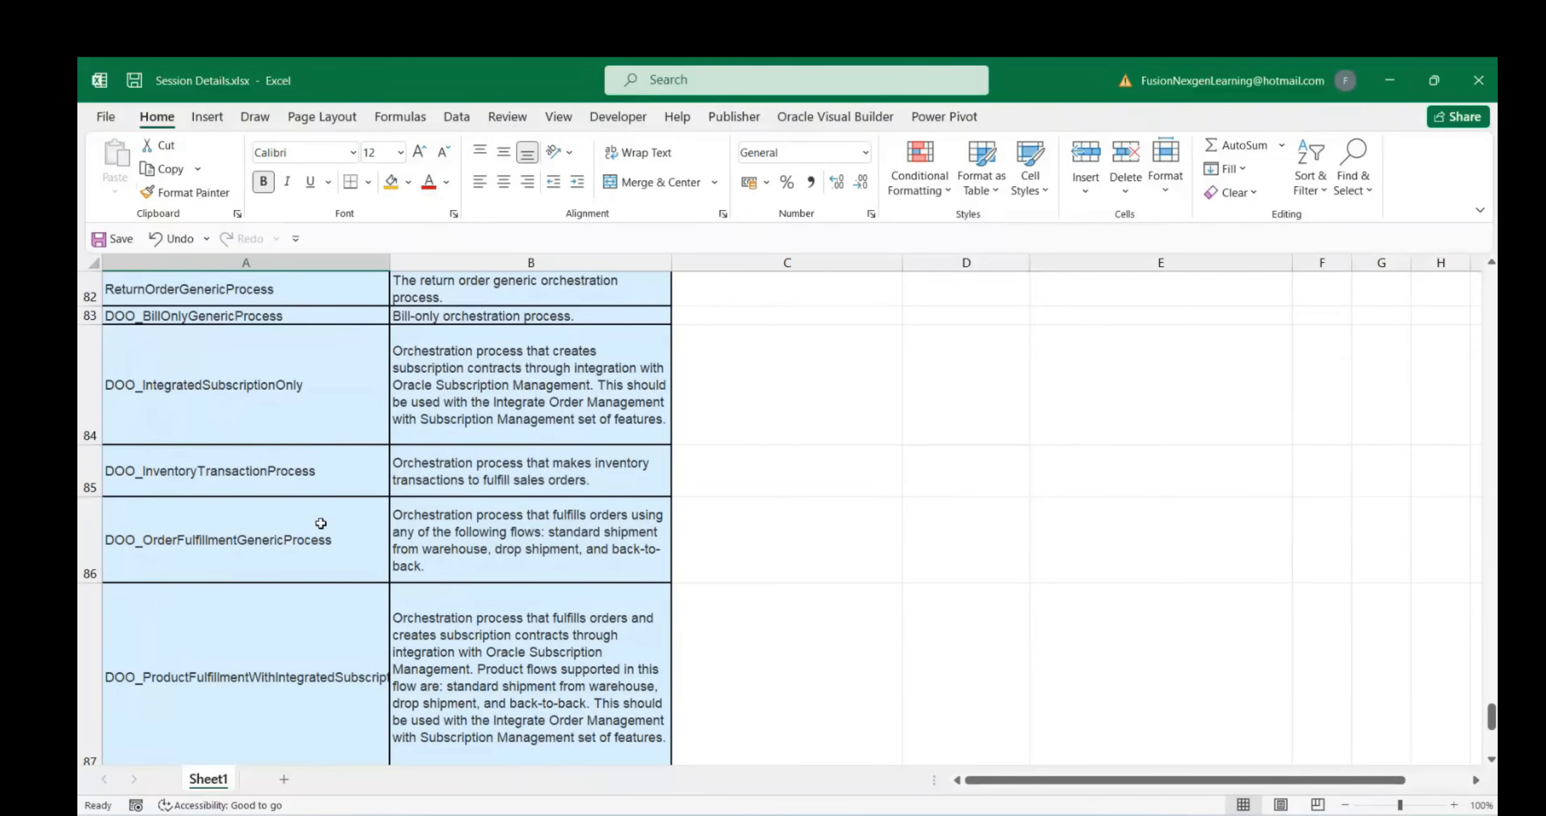
pyautogui.click(166, 564)
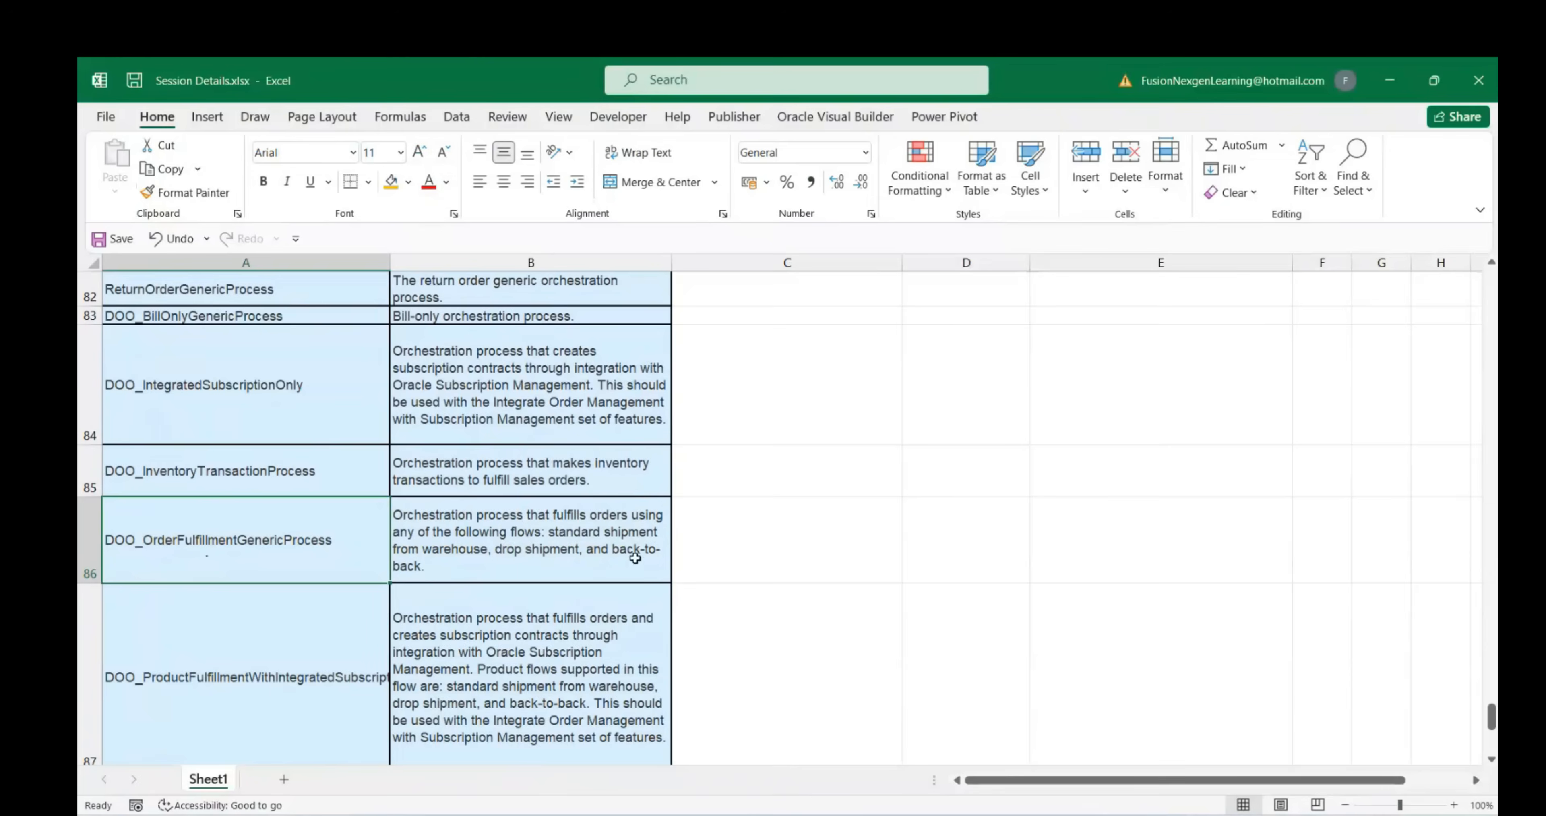
pyautogui.click(456, 520)
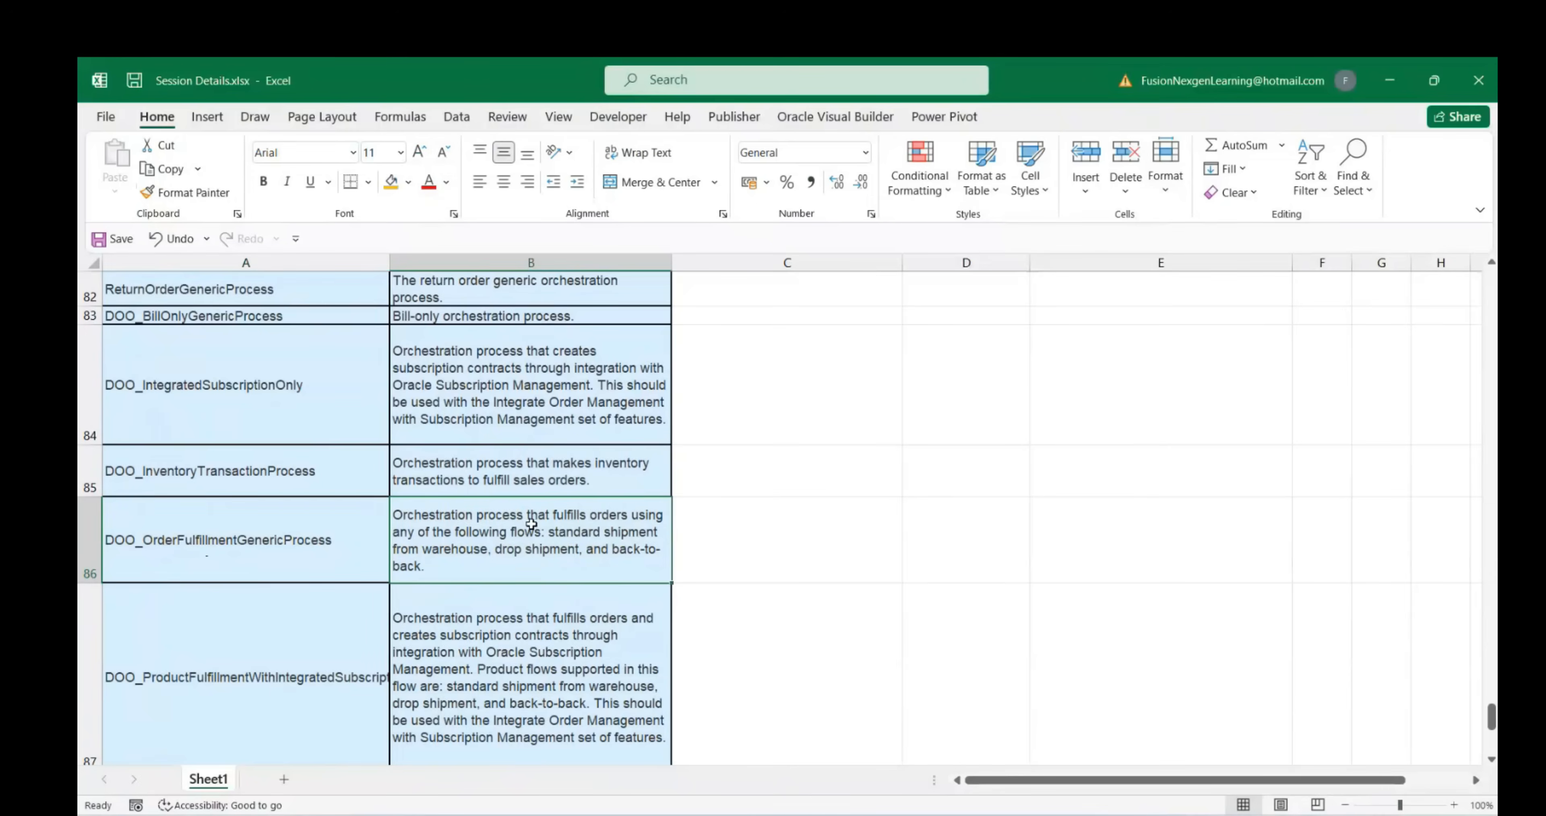
pyautogui.click(206, 574)
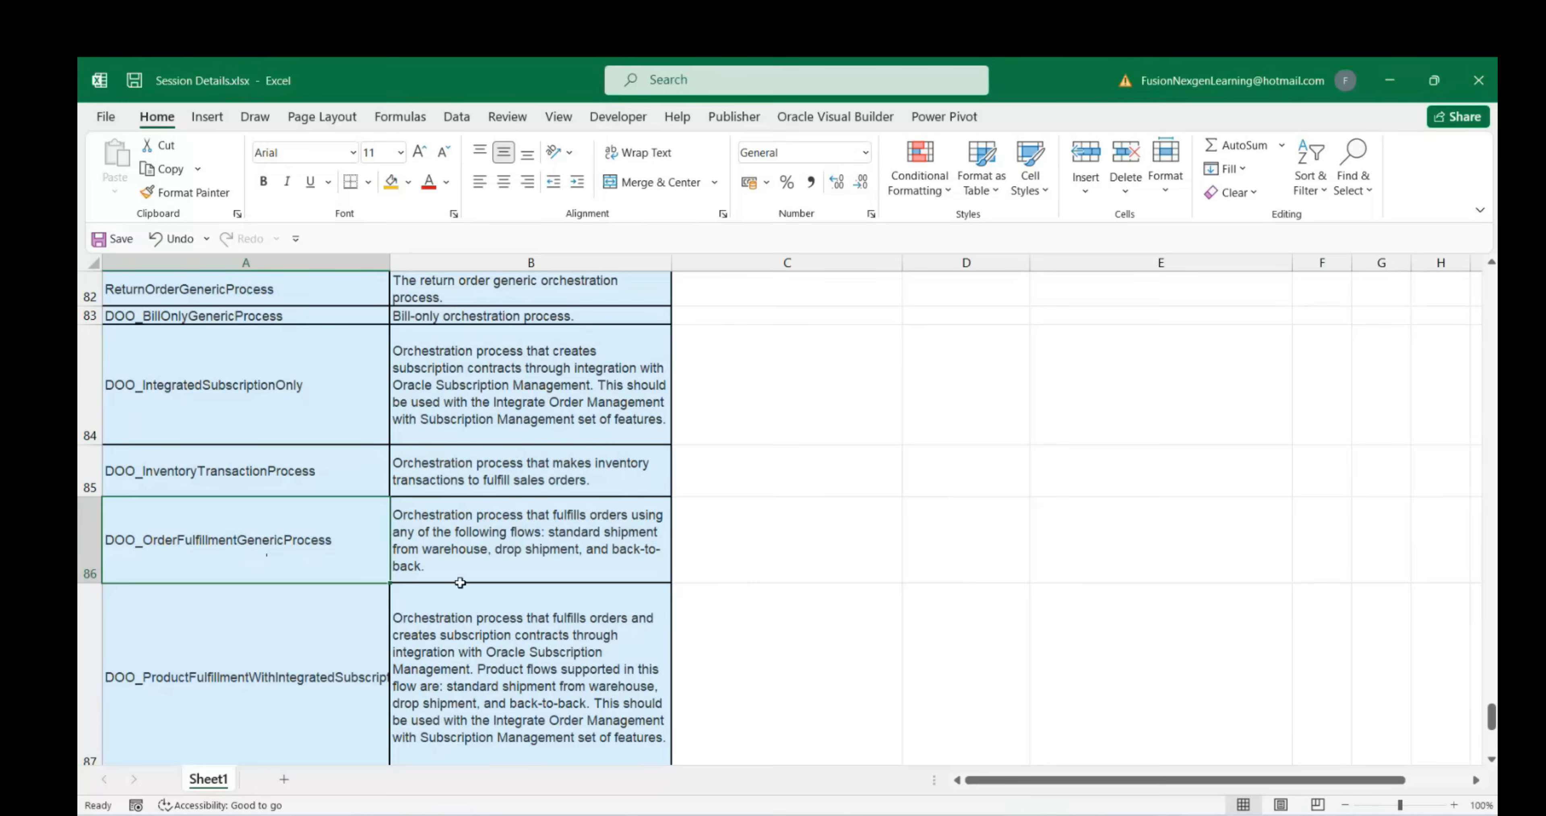
pyautogui.scroll(2, 316, 544)
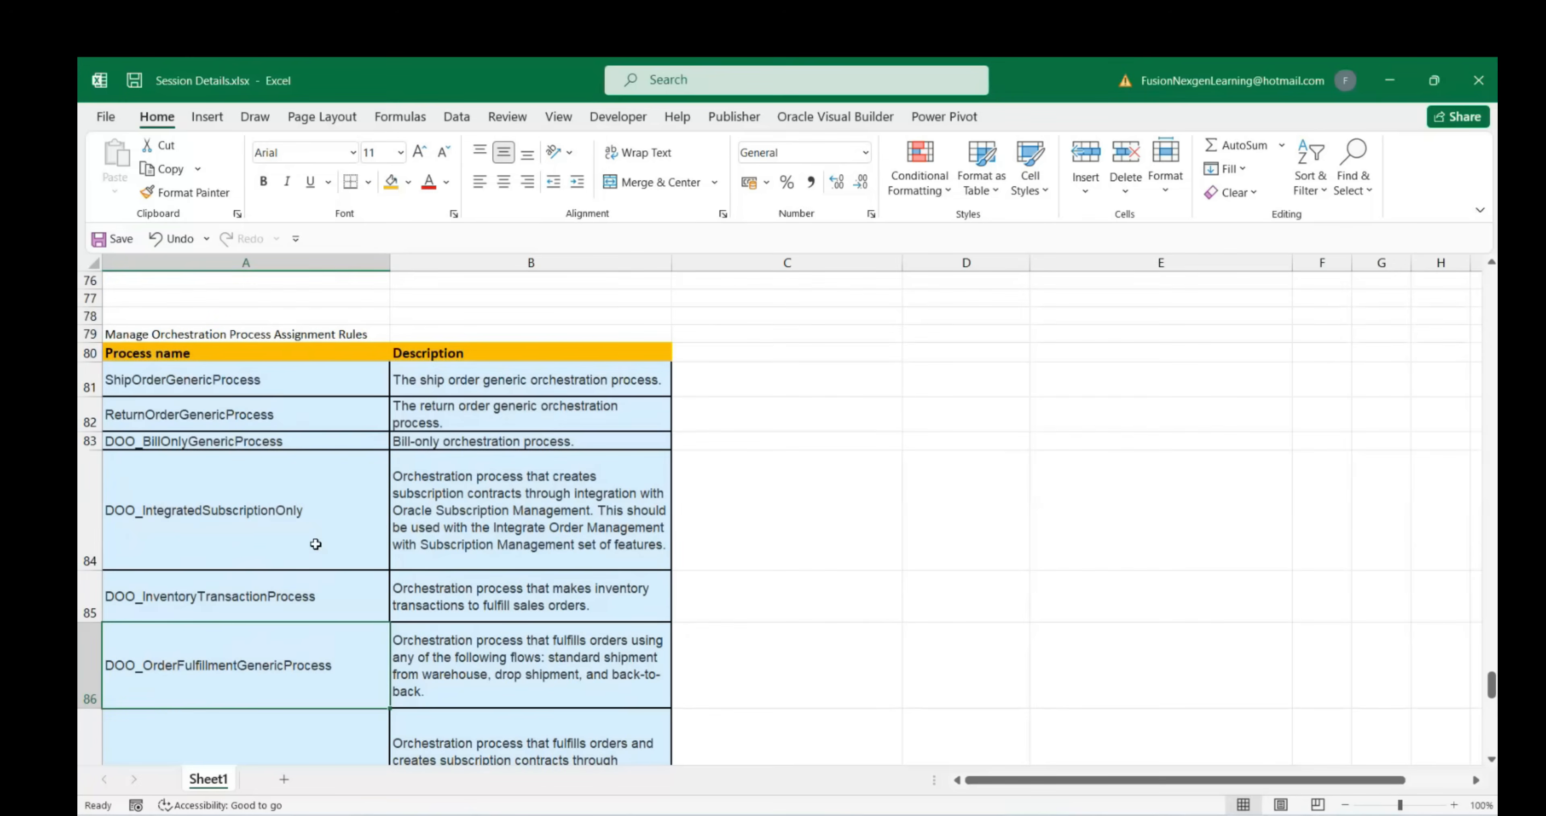
pyautogui.click(257, 337)
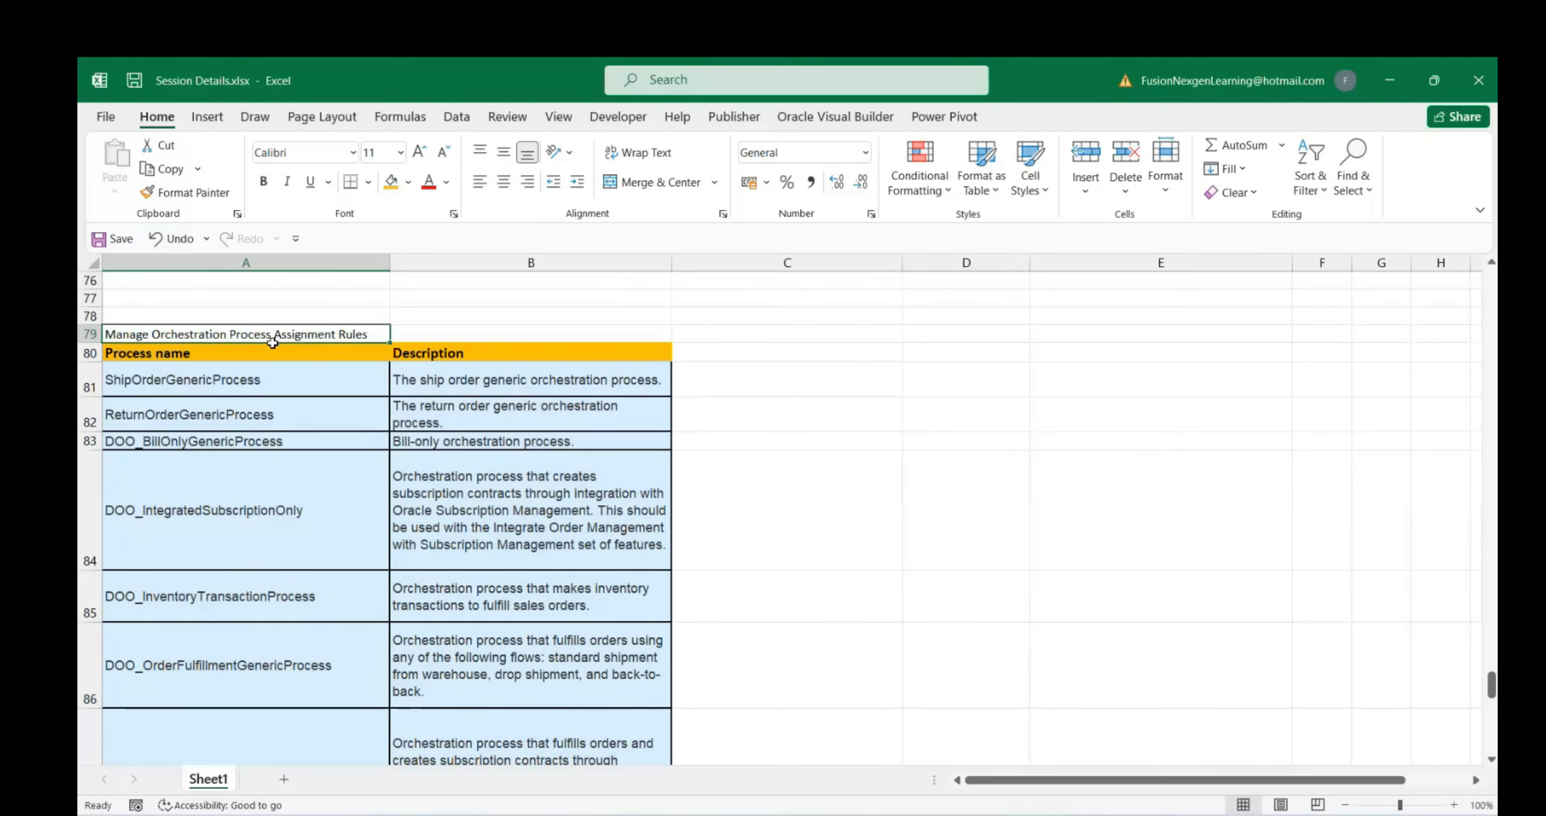
pyautogui.scroll(2, 253, 400)
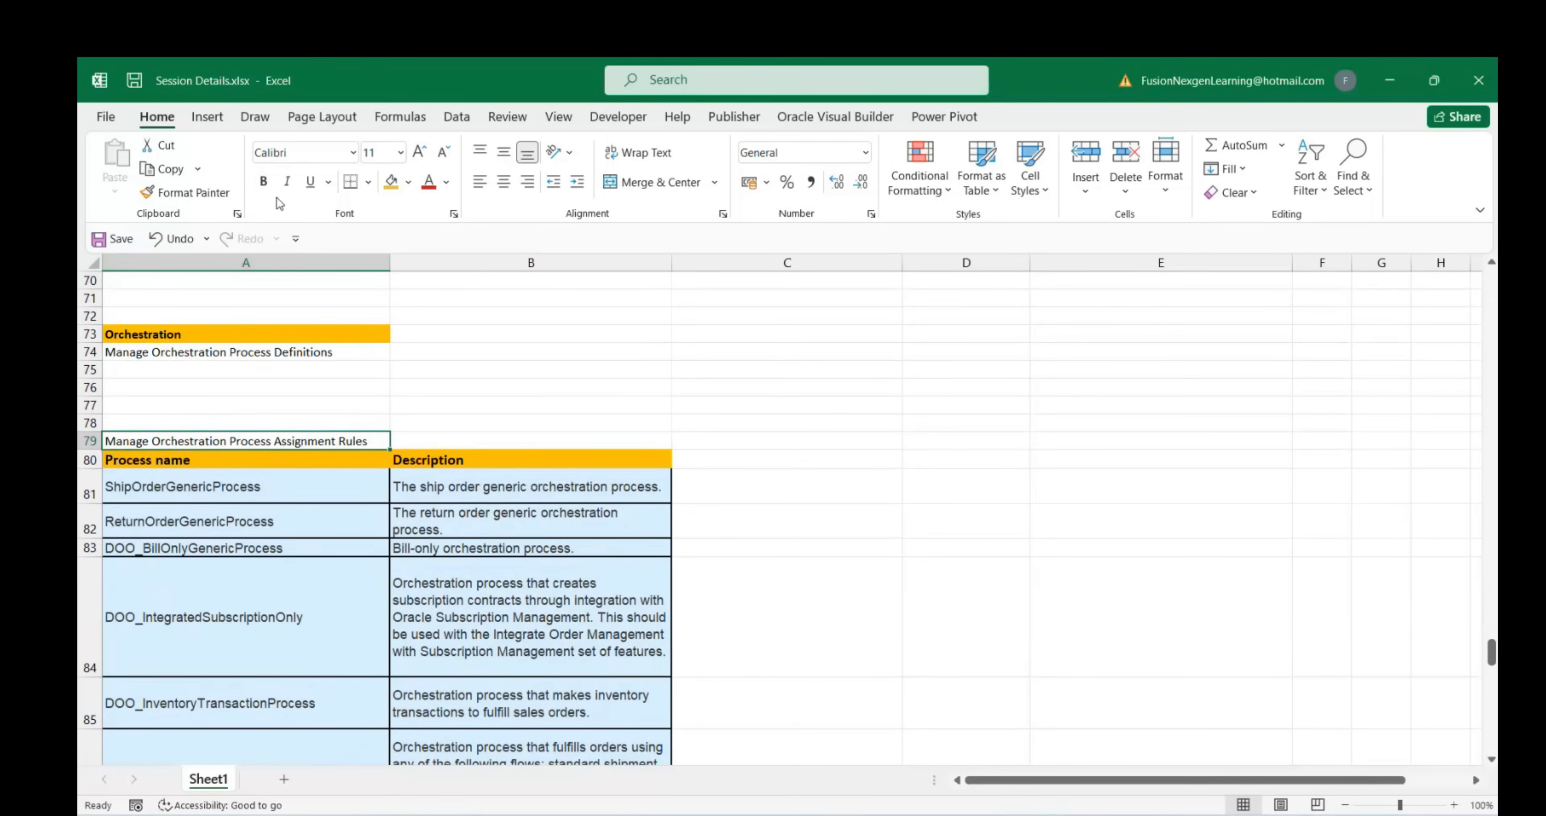
pyautogui.scroll(-2, 822, 570)
pyautogui.moveTo(1136, 798)
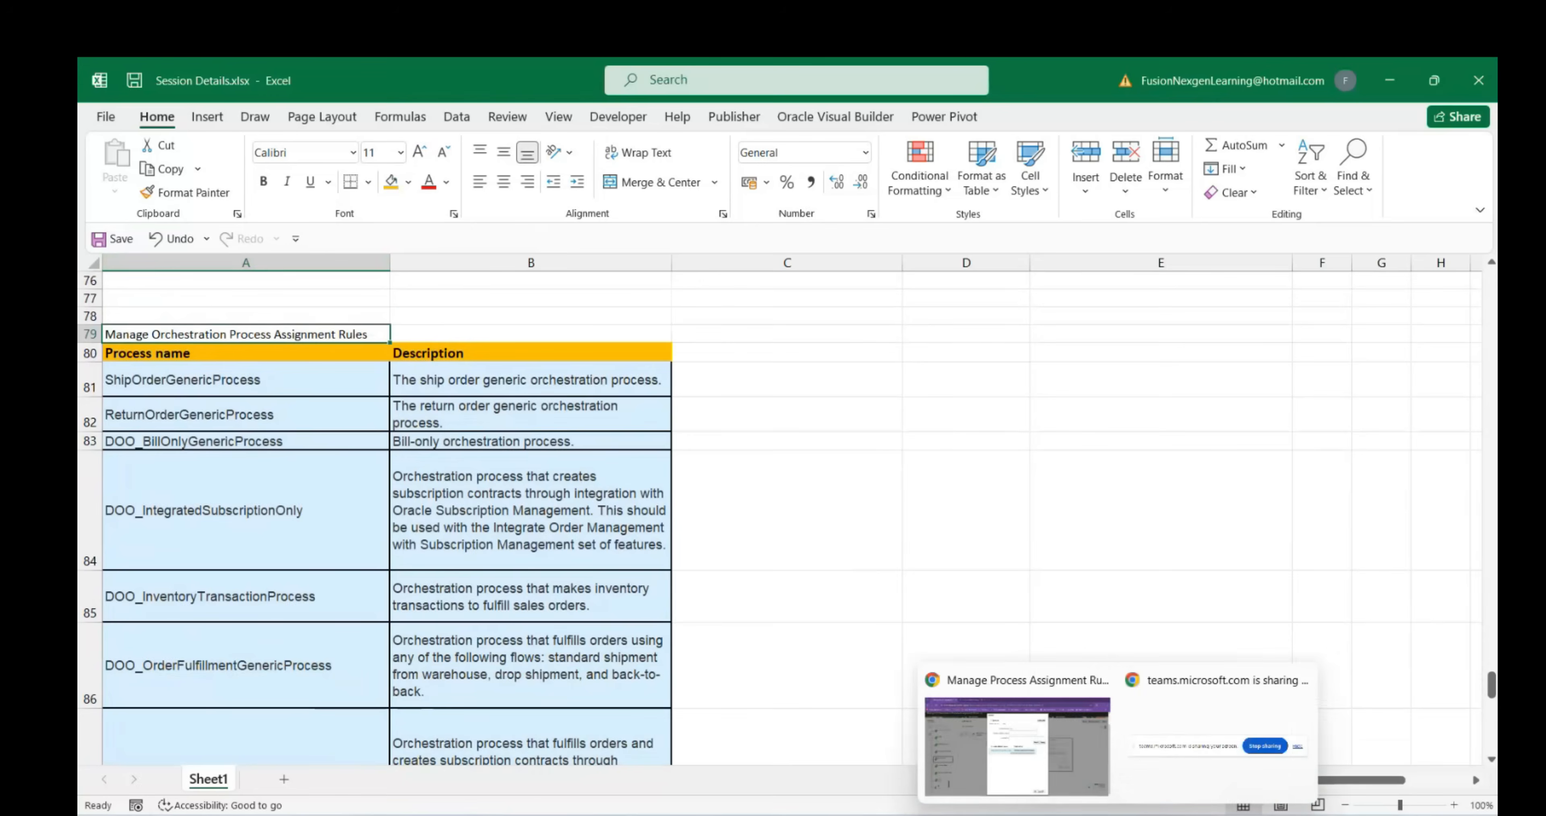
pyautogui.click(1027, 699)
# Search 'DOO' and choose DOO_OrderFulfillmentGenericProcess as the THEN action's process name
pyautogui.doubleClick(811, 294)
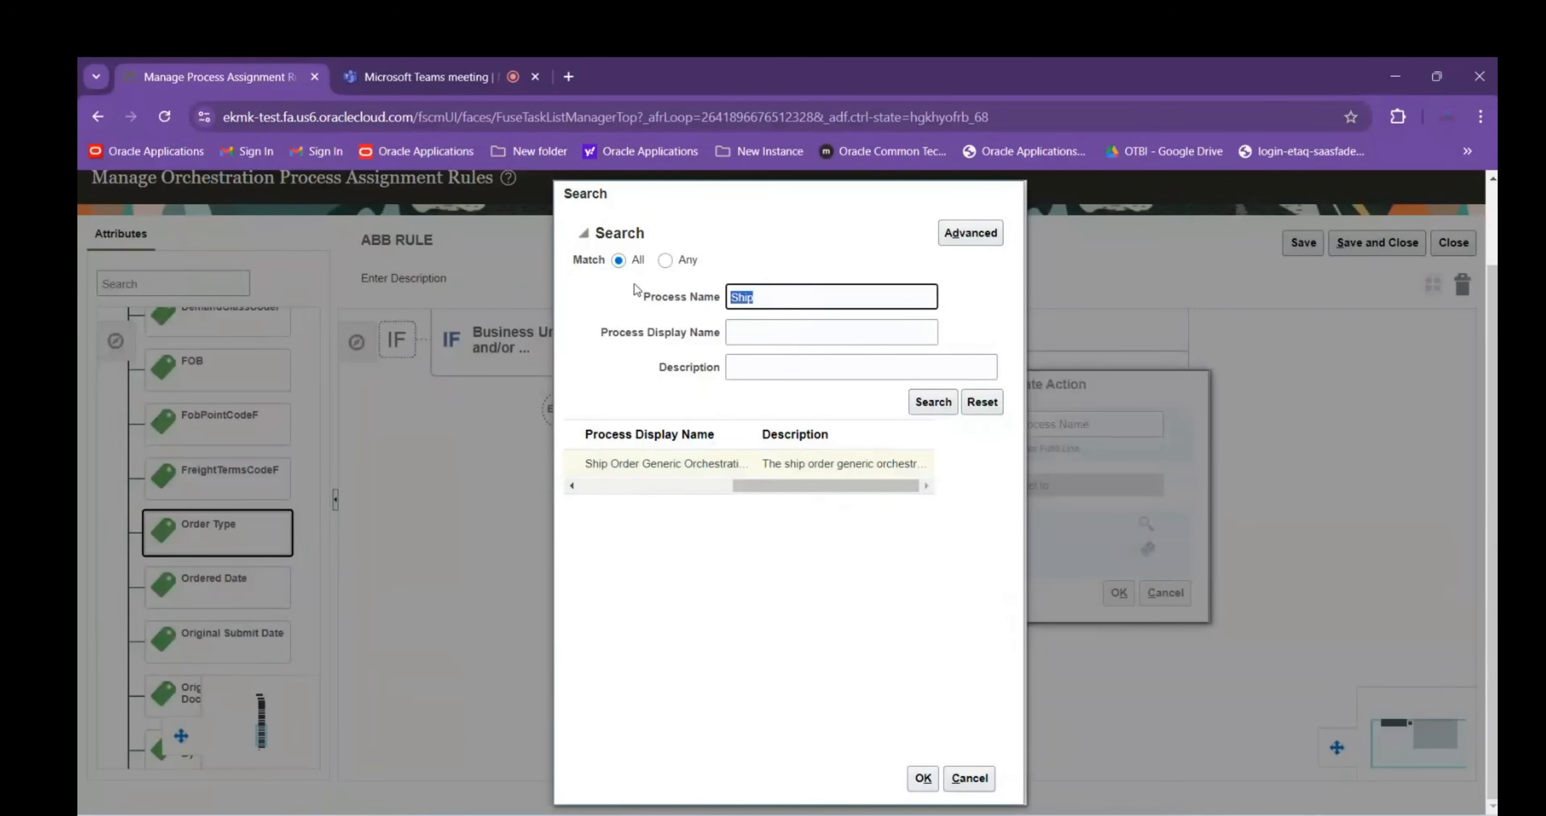
pyautogui.write('DOO')
pyautogui.press('Return')
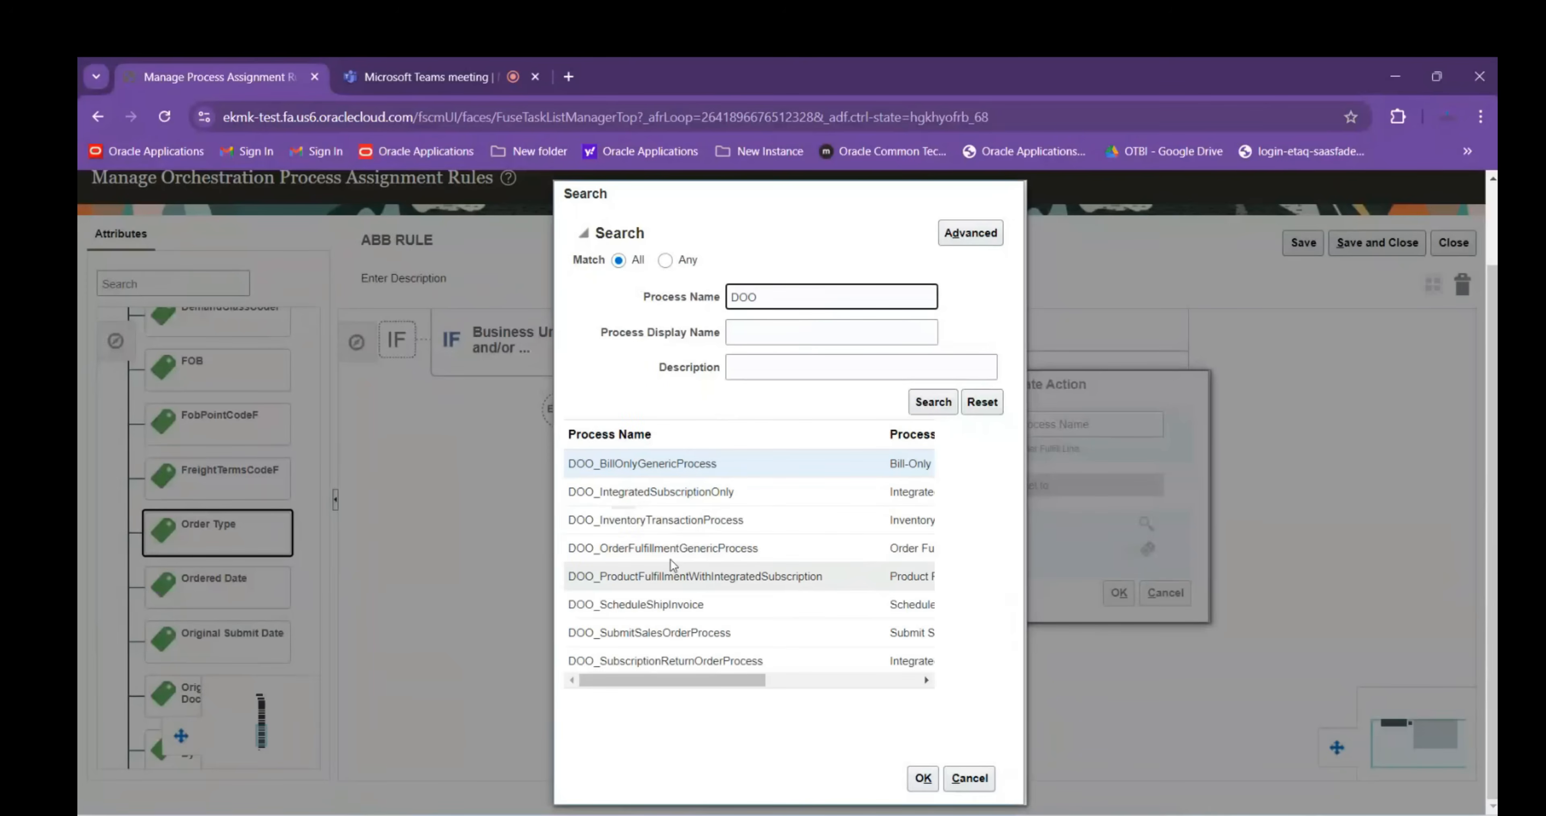
pyautogui.click(670, 558)
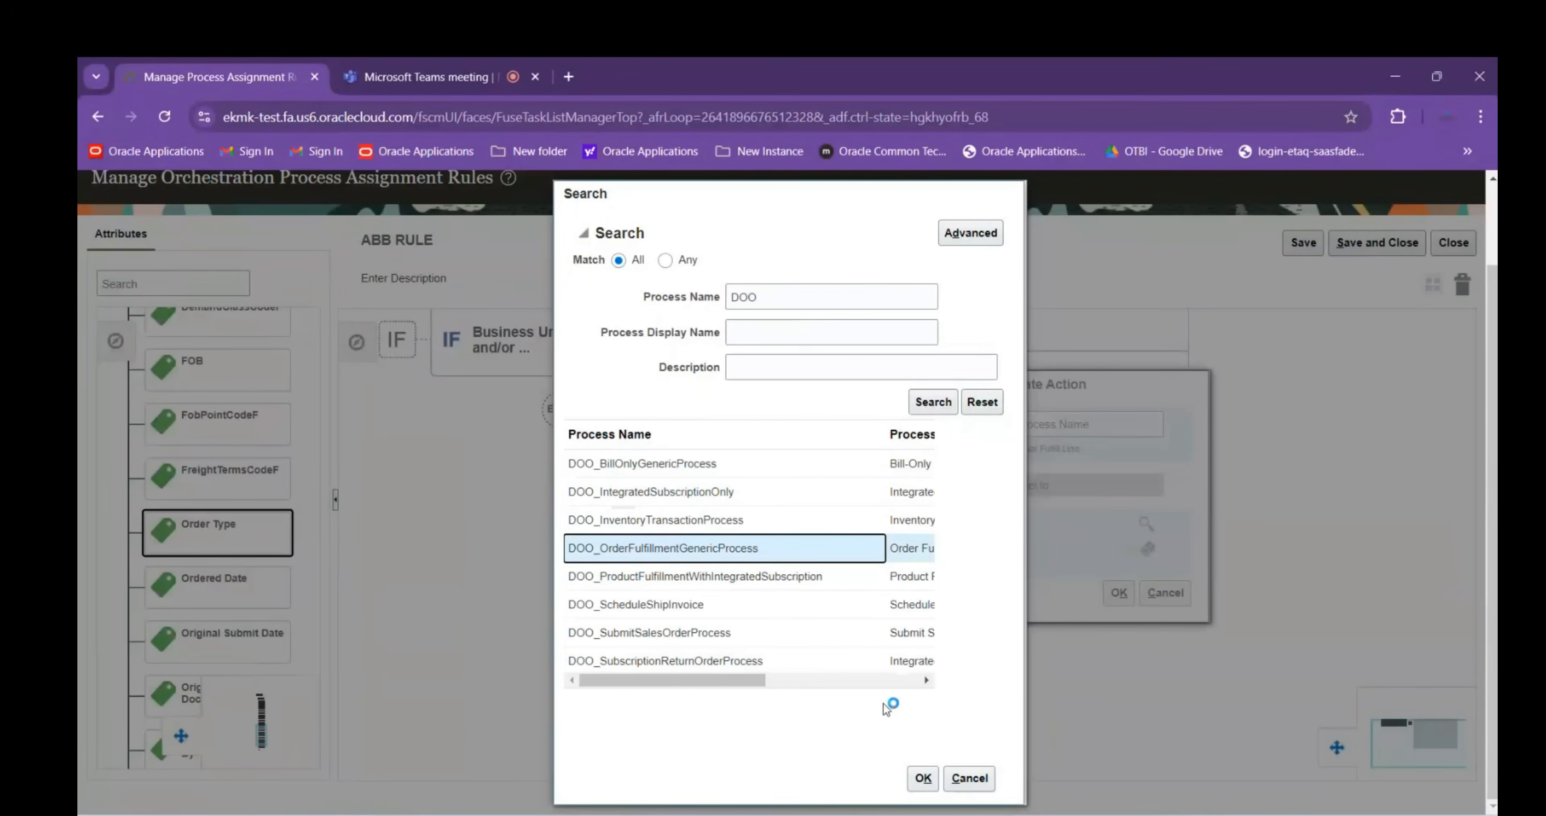
pyautogui.click(922, 778)
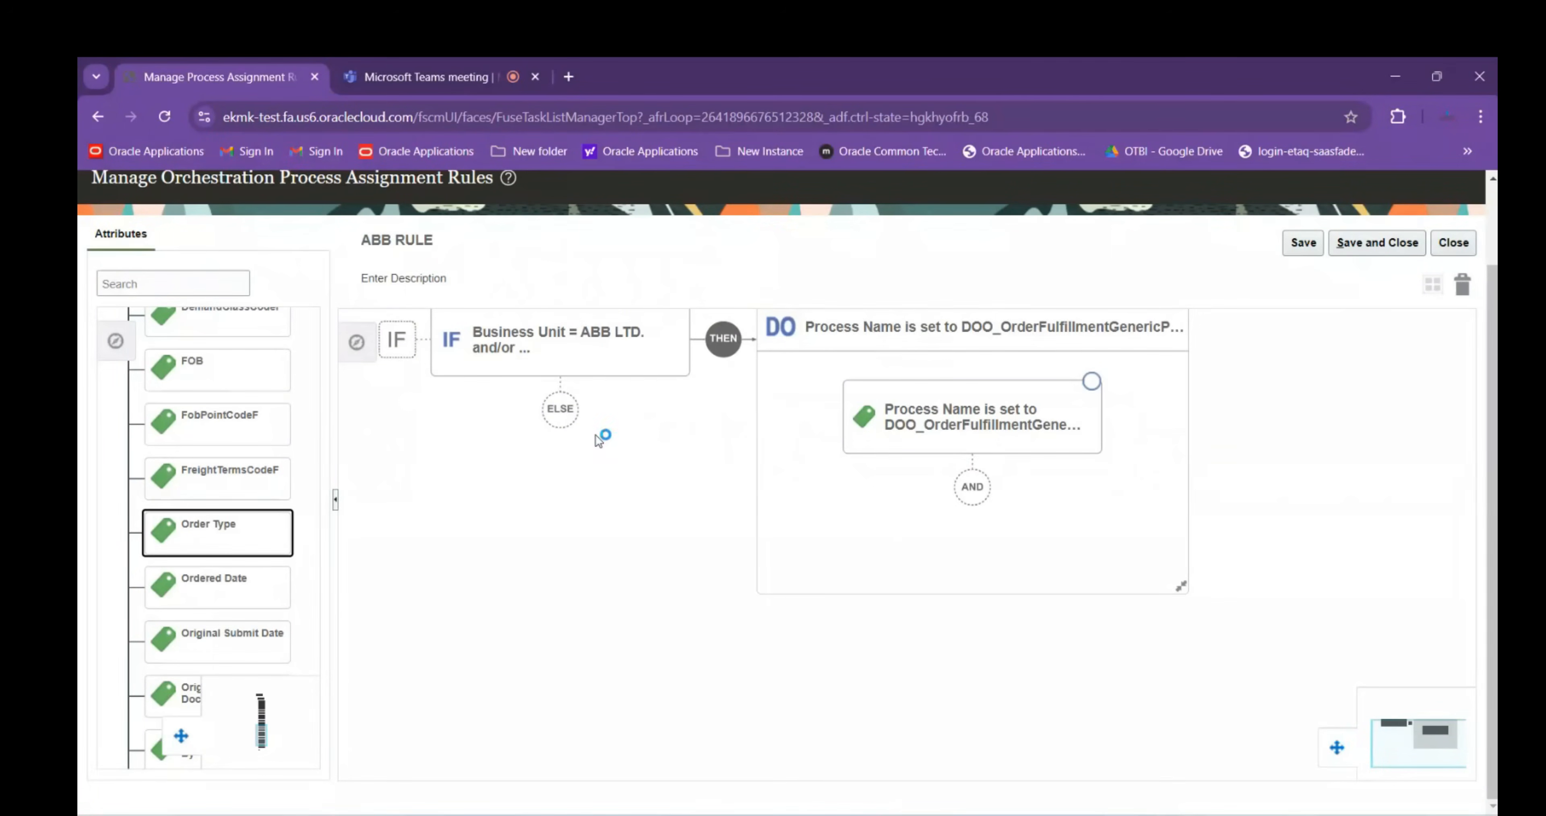
pyautogui.click(574, 363)
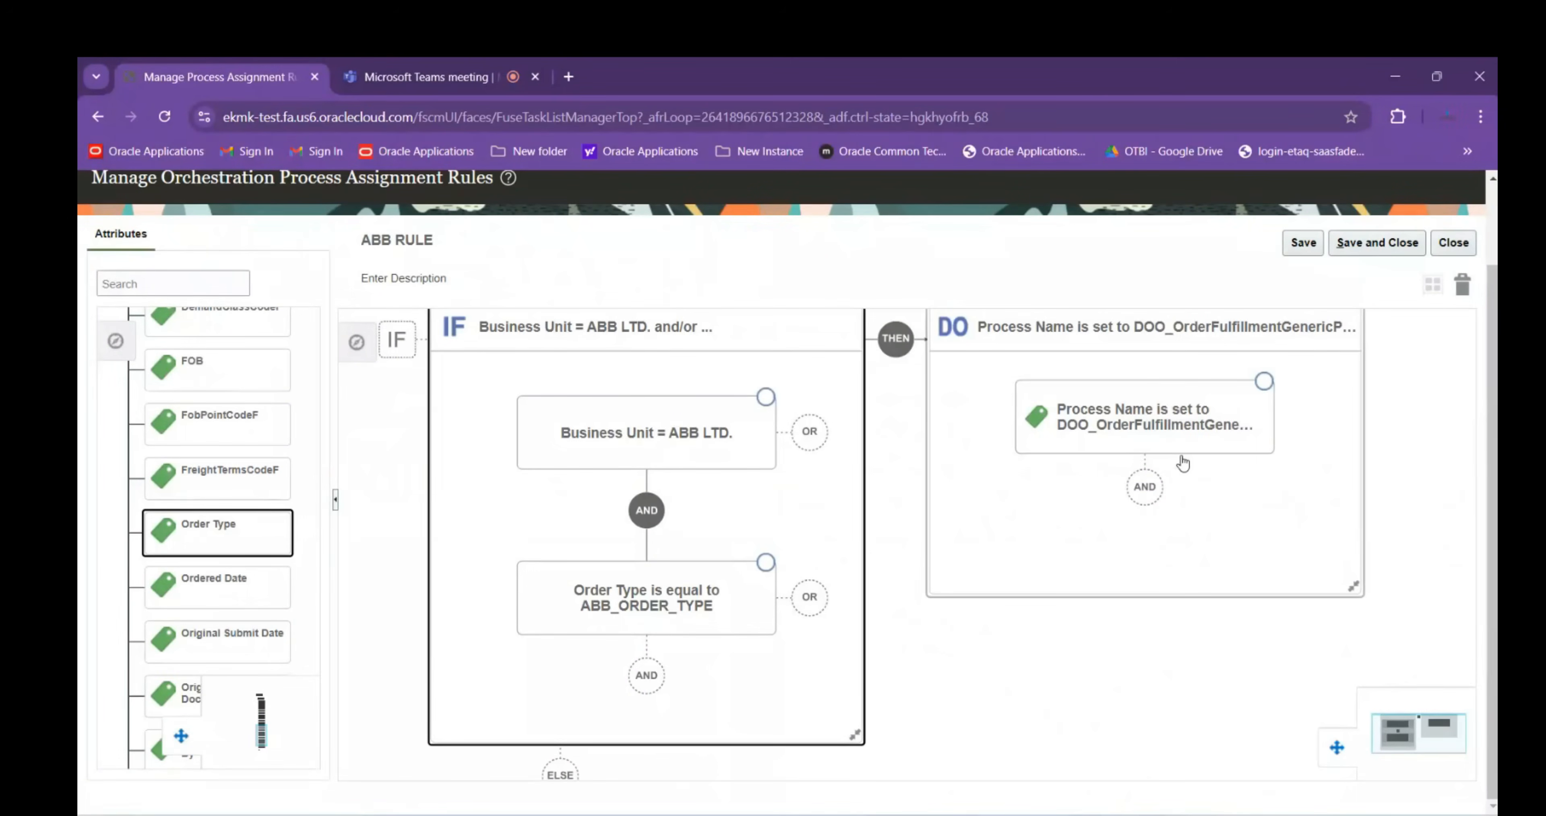
# Add an AND condition on the Line Type (Order Fulfill Line) attribute
pyautogui.click(657, 683)
pyautogui.write('Order line')
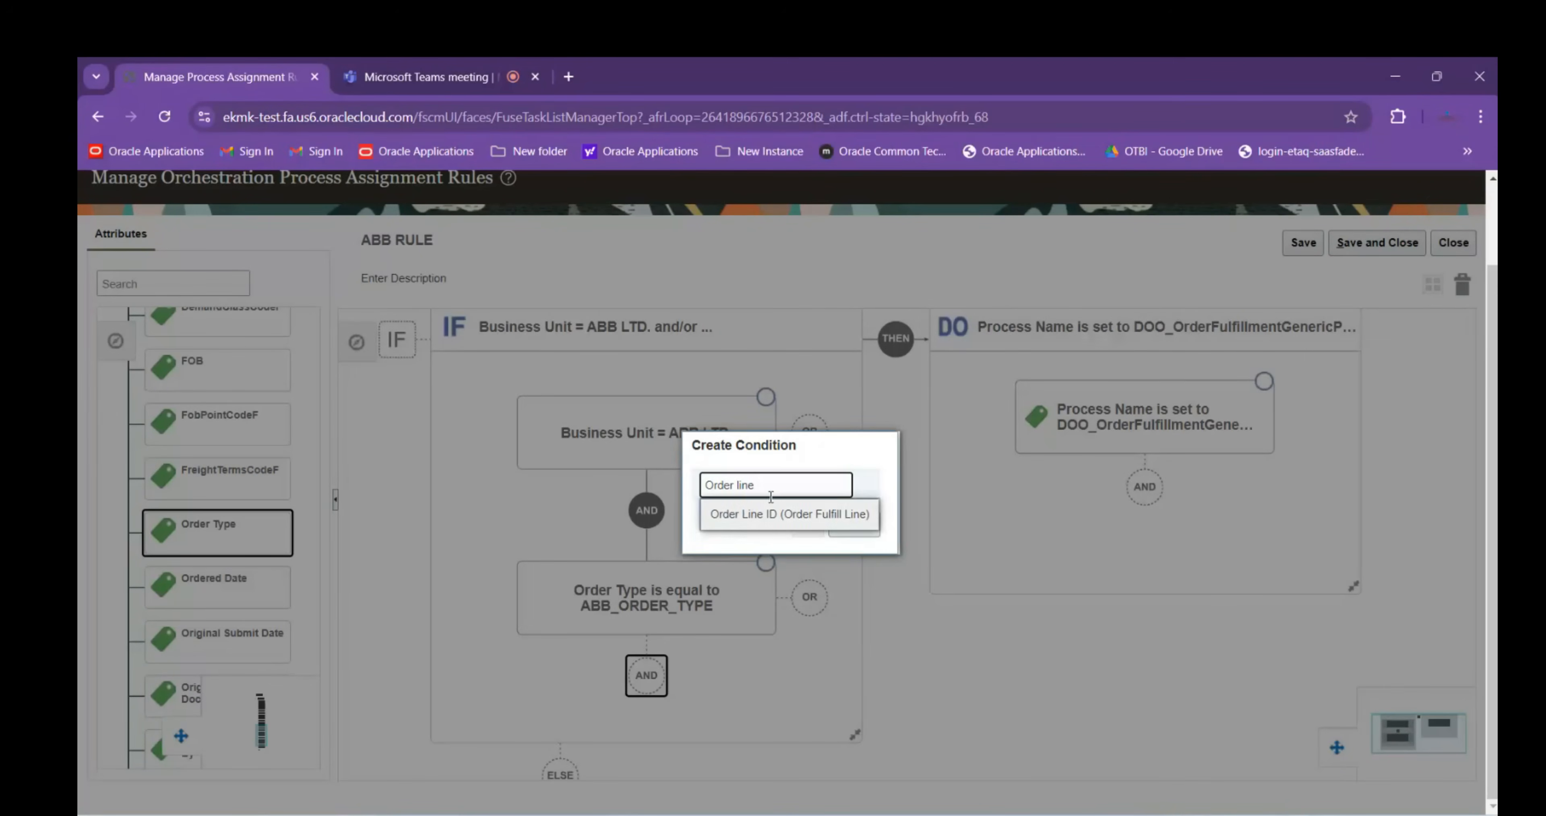
pyautogui.press('BackSpace')
pyautogui.press('BackSpace')
pyautogui.press('BackSpace')
pyautogui.press('BackSpace')
pyautogui.press('BackSpace')
pyautogui.press('BackSpace')
pyautogui.press('BackSpace')
pyautogui.press('BackSpace')
pyautogui.press('BackSpace')
pyautogui.write('Libn')
pyautogui.press('BackSpace')
pyautogui.press('BackSpace')
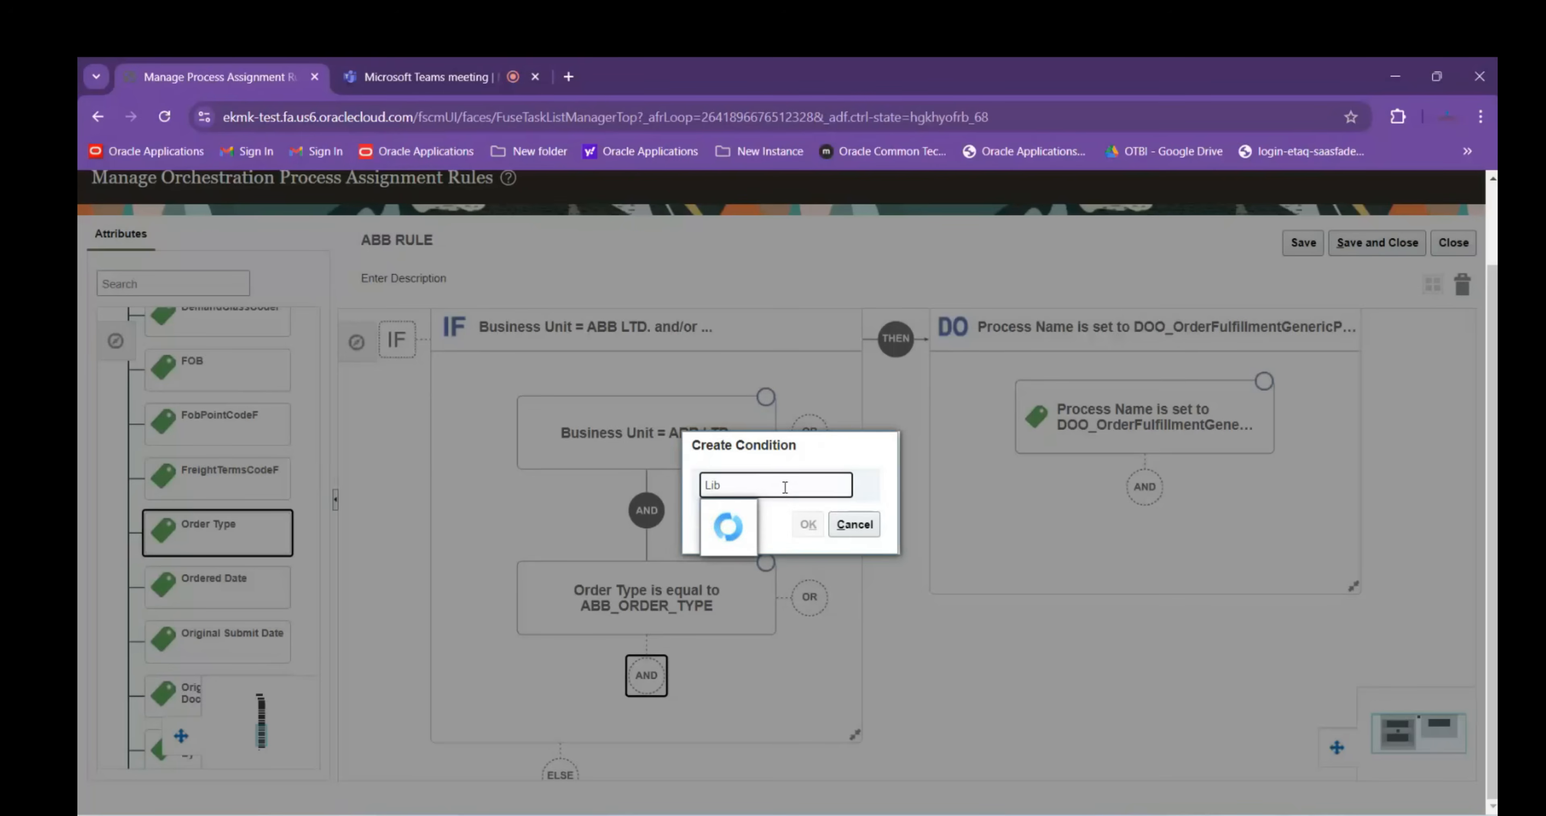
pyautogui.write('ne ty')
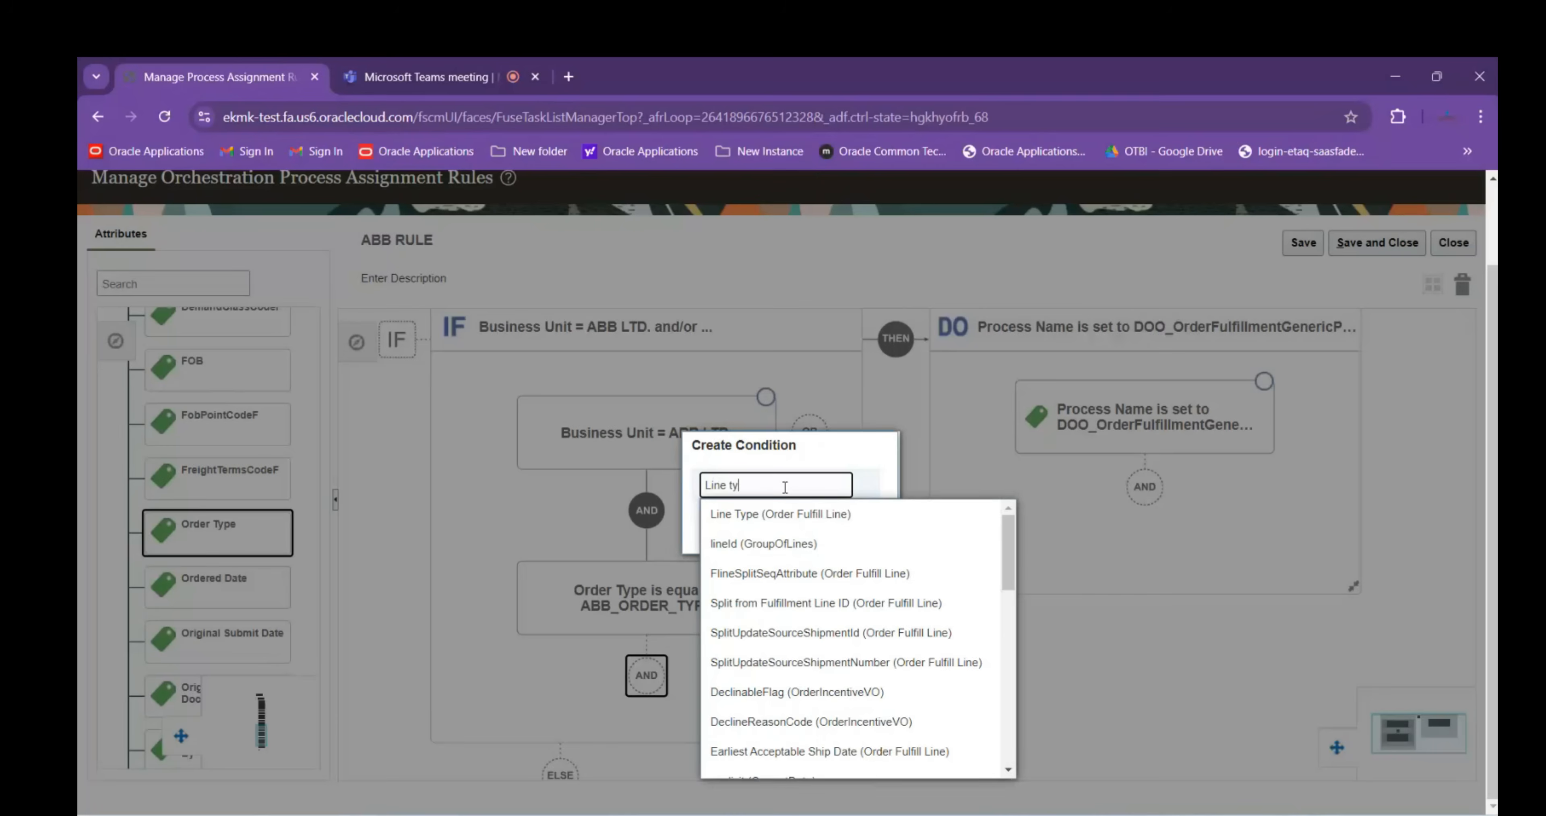
pyautogui.write('p')
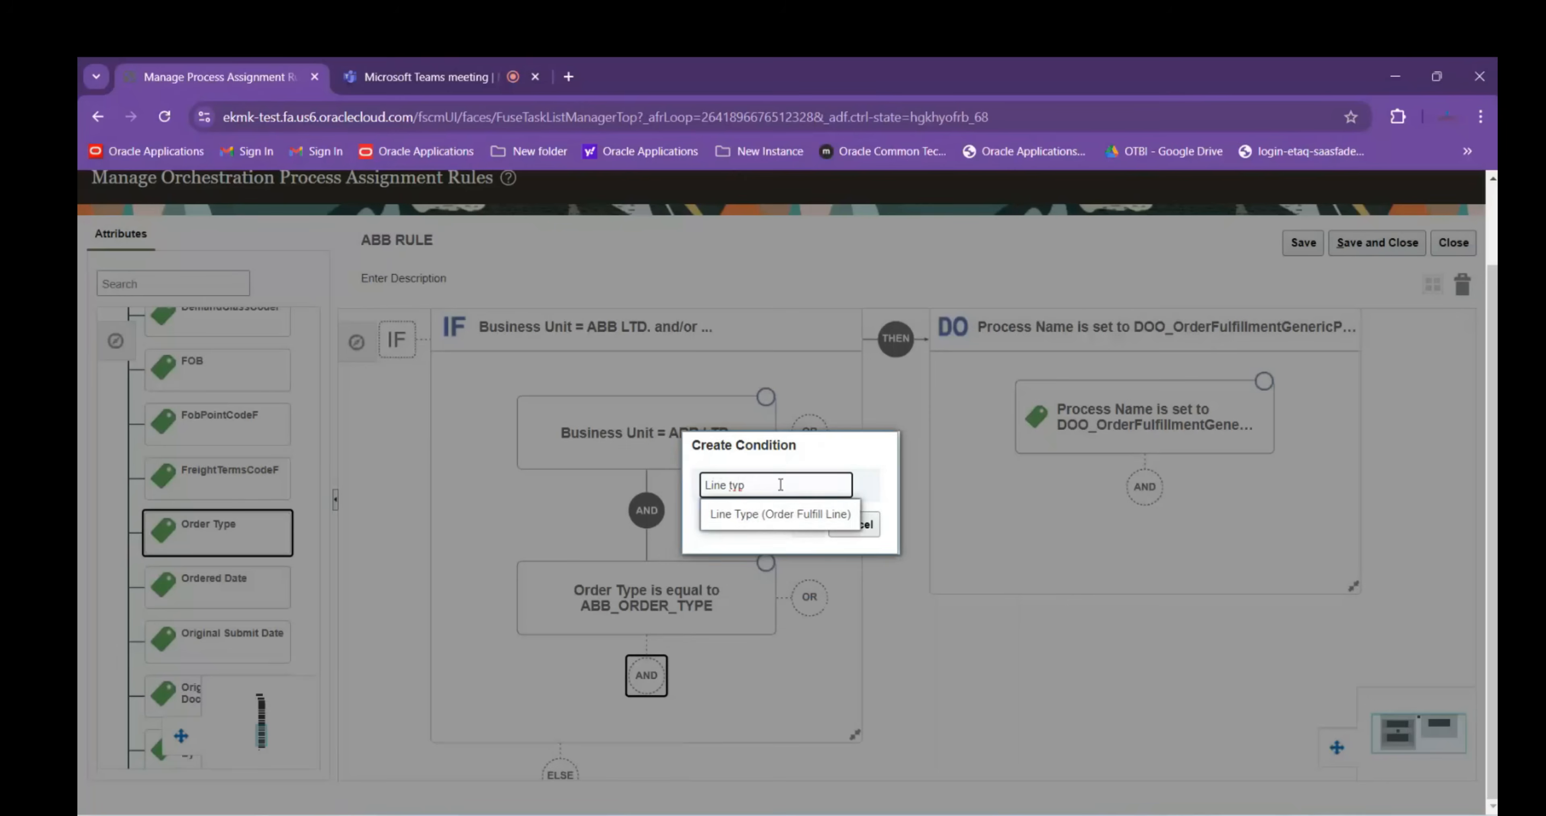
pyautogui.click(778, 514)
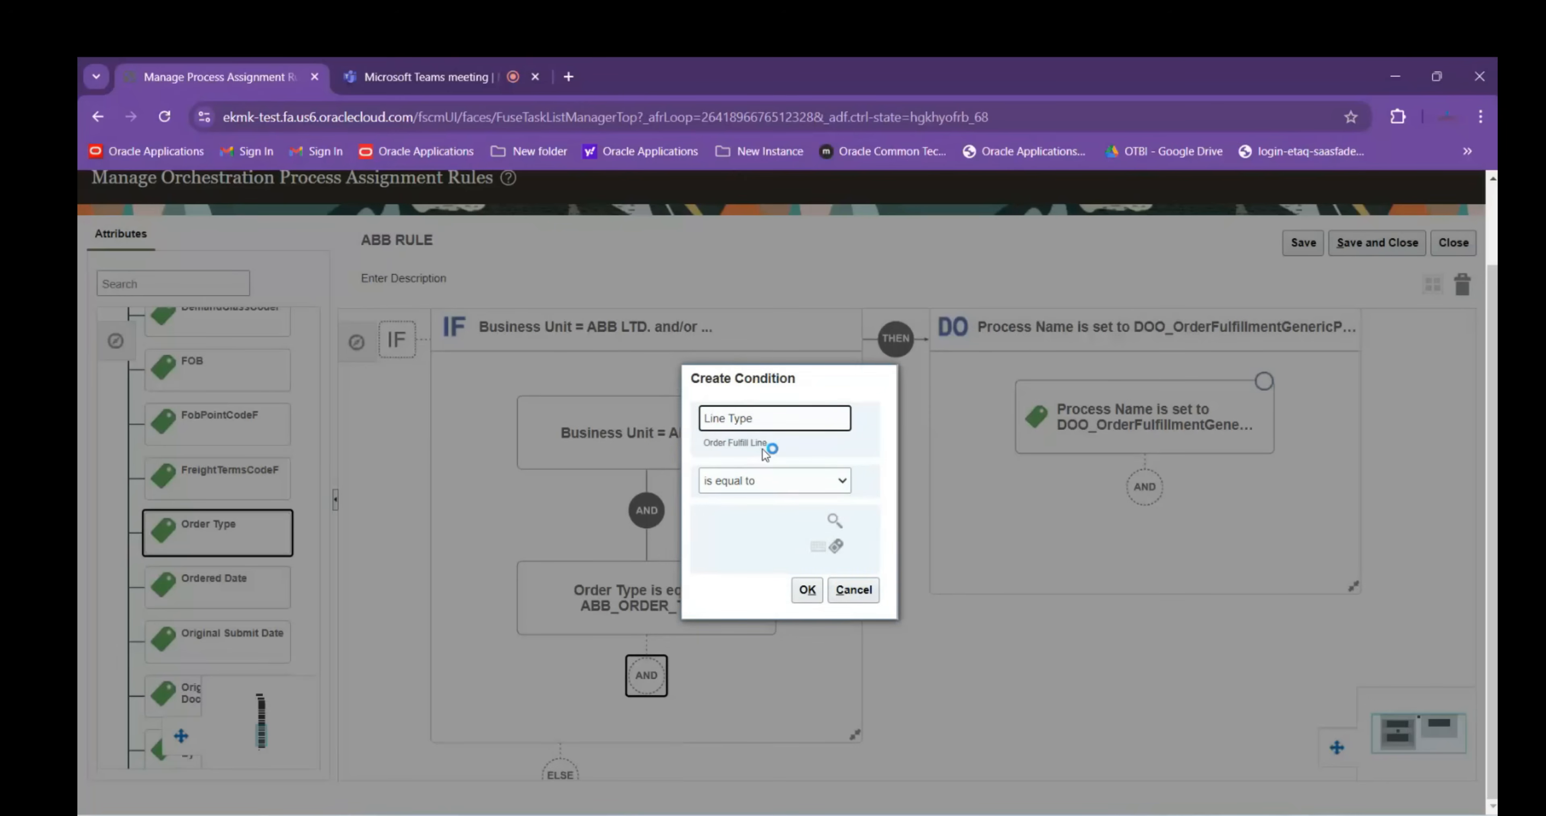
# Search line type meanings with 'B%', pick Buy, and save the condition
pyautogui.click(835, 521)
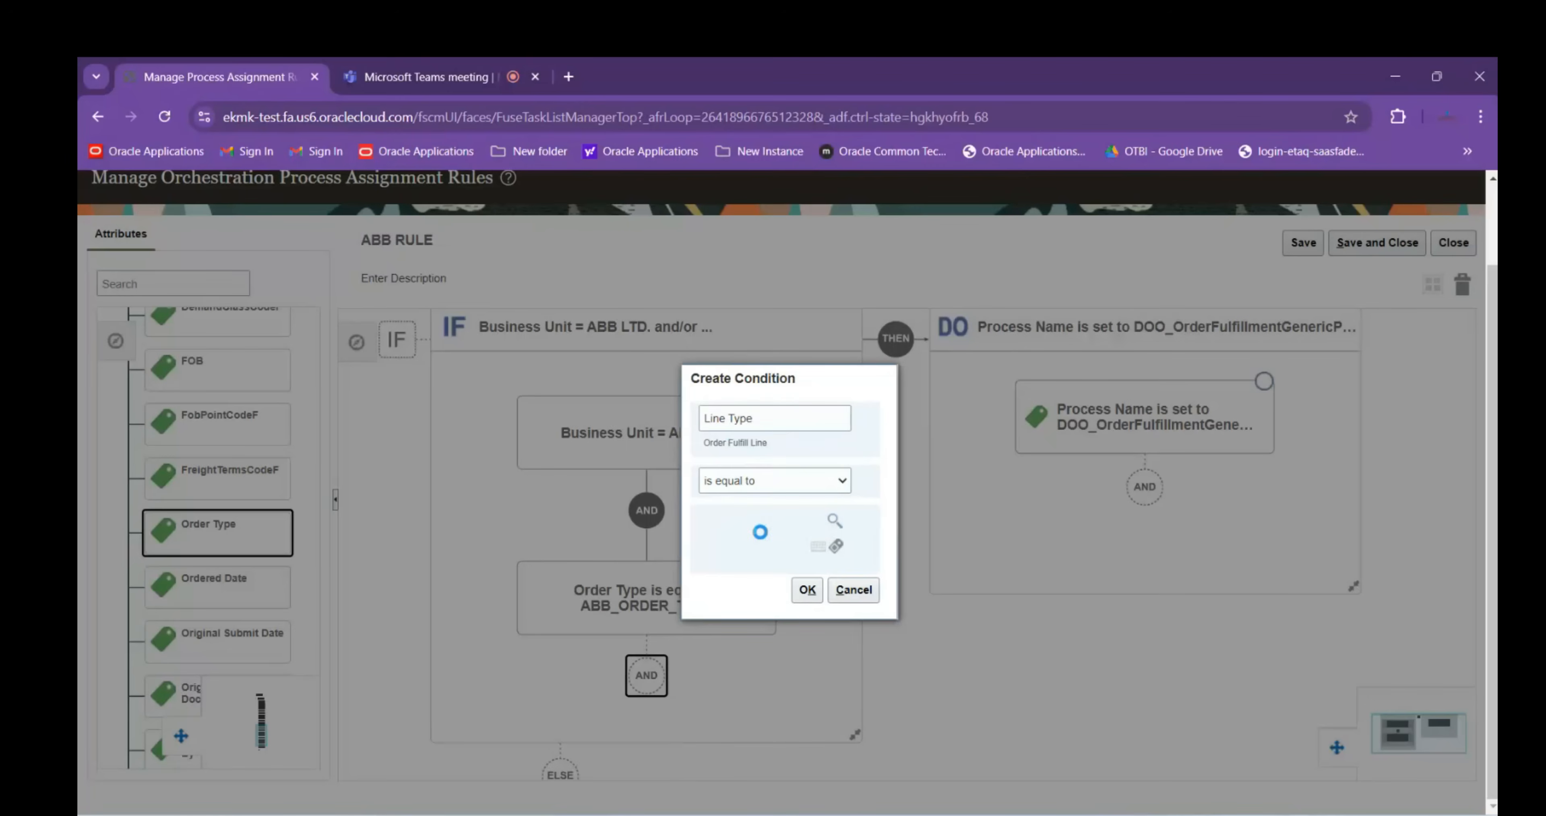
pyautogui.click(894, 360)
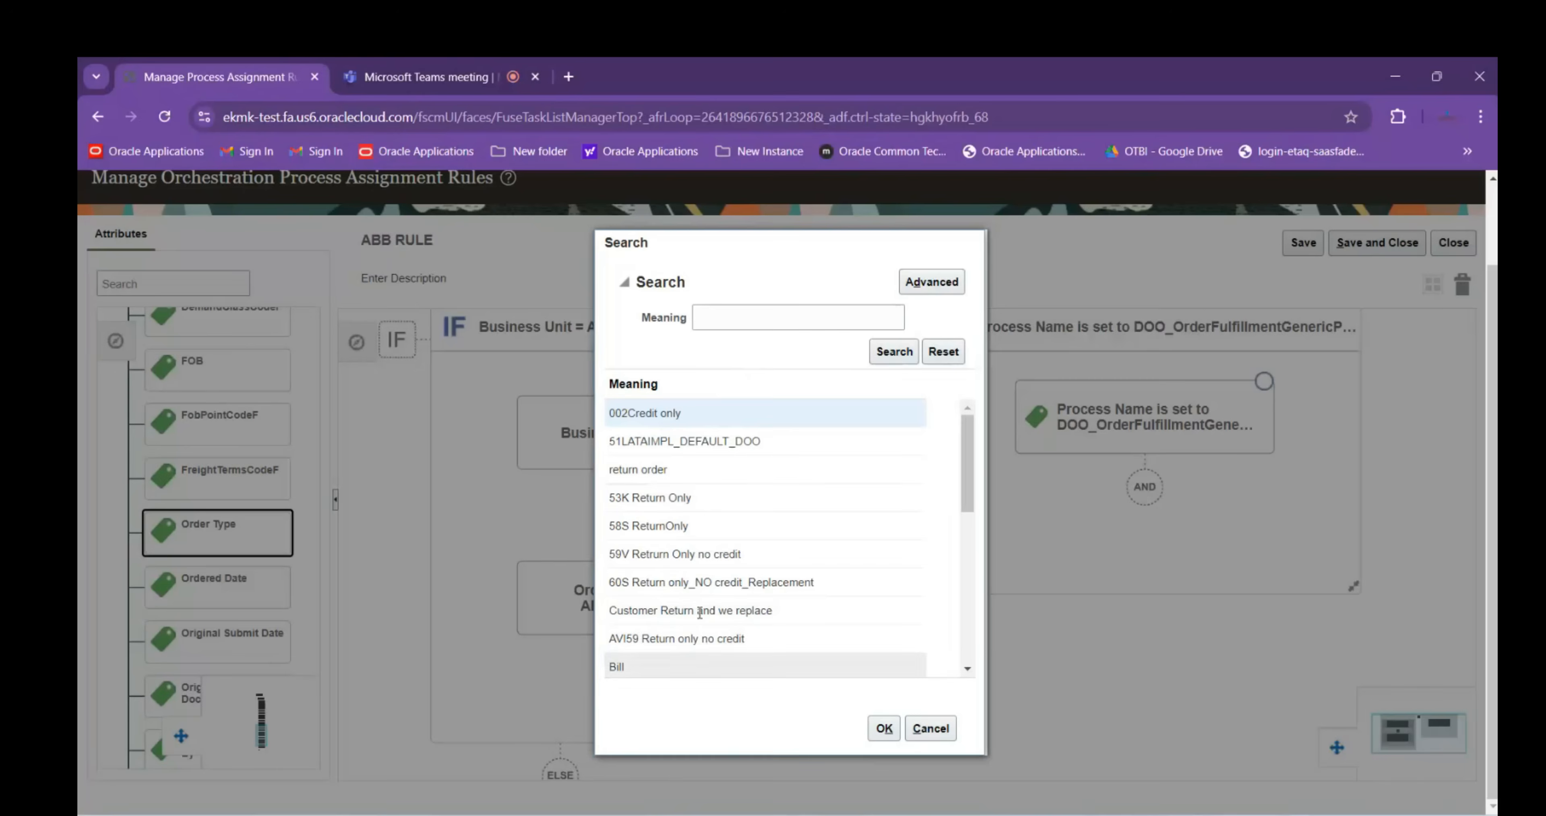
pyautogui.click(740, 314)
pyautogui.write('Uy')
pyautogui.press('Return')
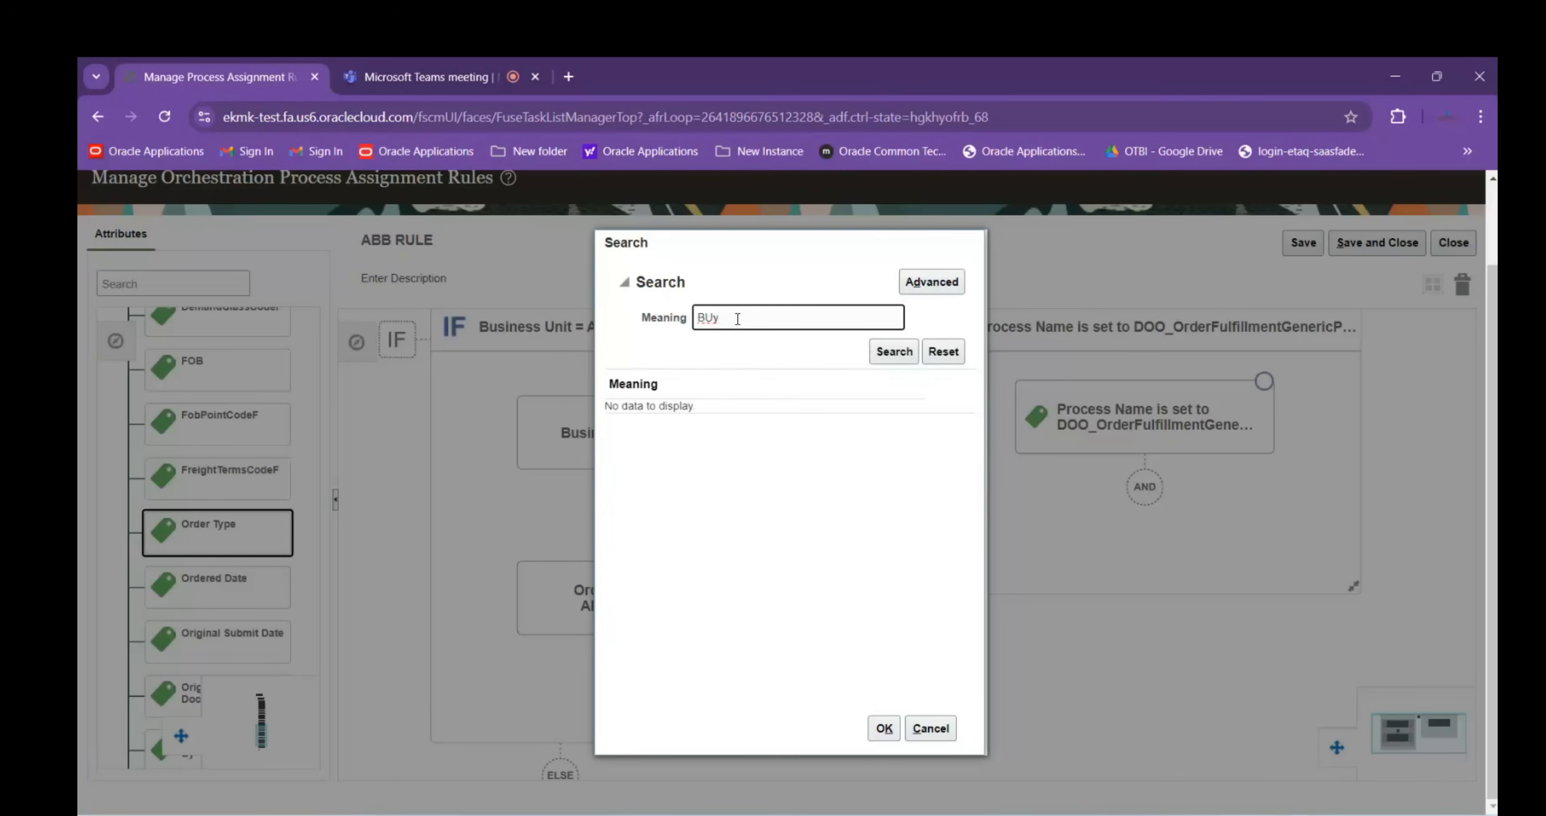
pyautogui.press('BackSpace')
pyautogui.write('Y')
pyautogui.press('Return')
pyautogui.press('BackSpace')
pyautogui.press('BackSpace')
pyautogui.write('%')
pyautogui.press('Return')
pyautogui.click(627, 449)
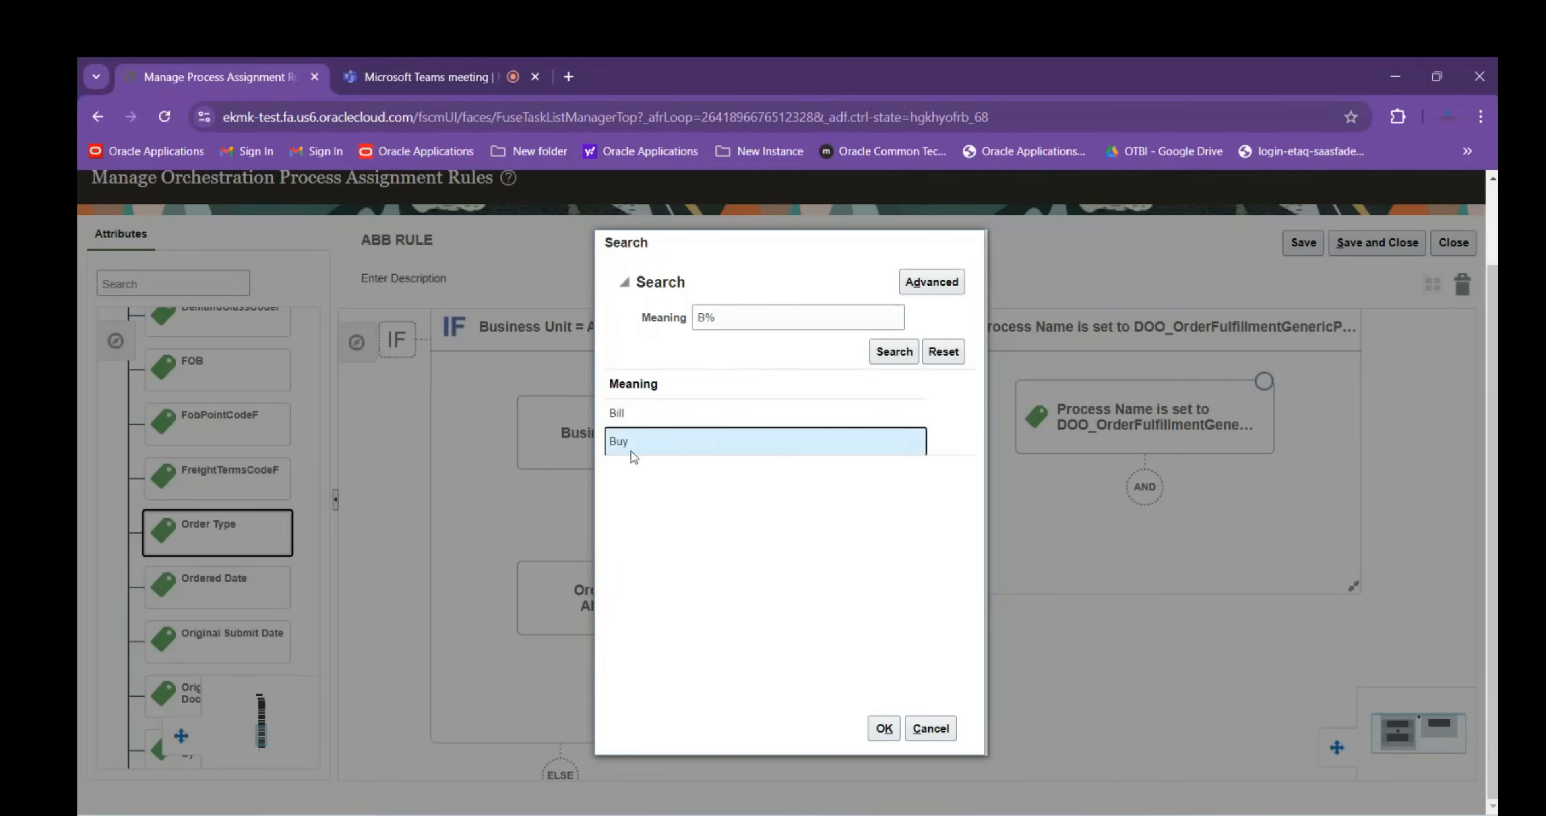
pyautogui.click(880, 729)
pyautogui.click(808, 590)
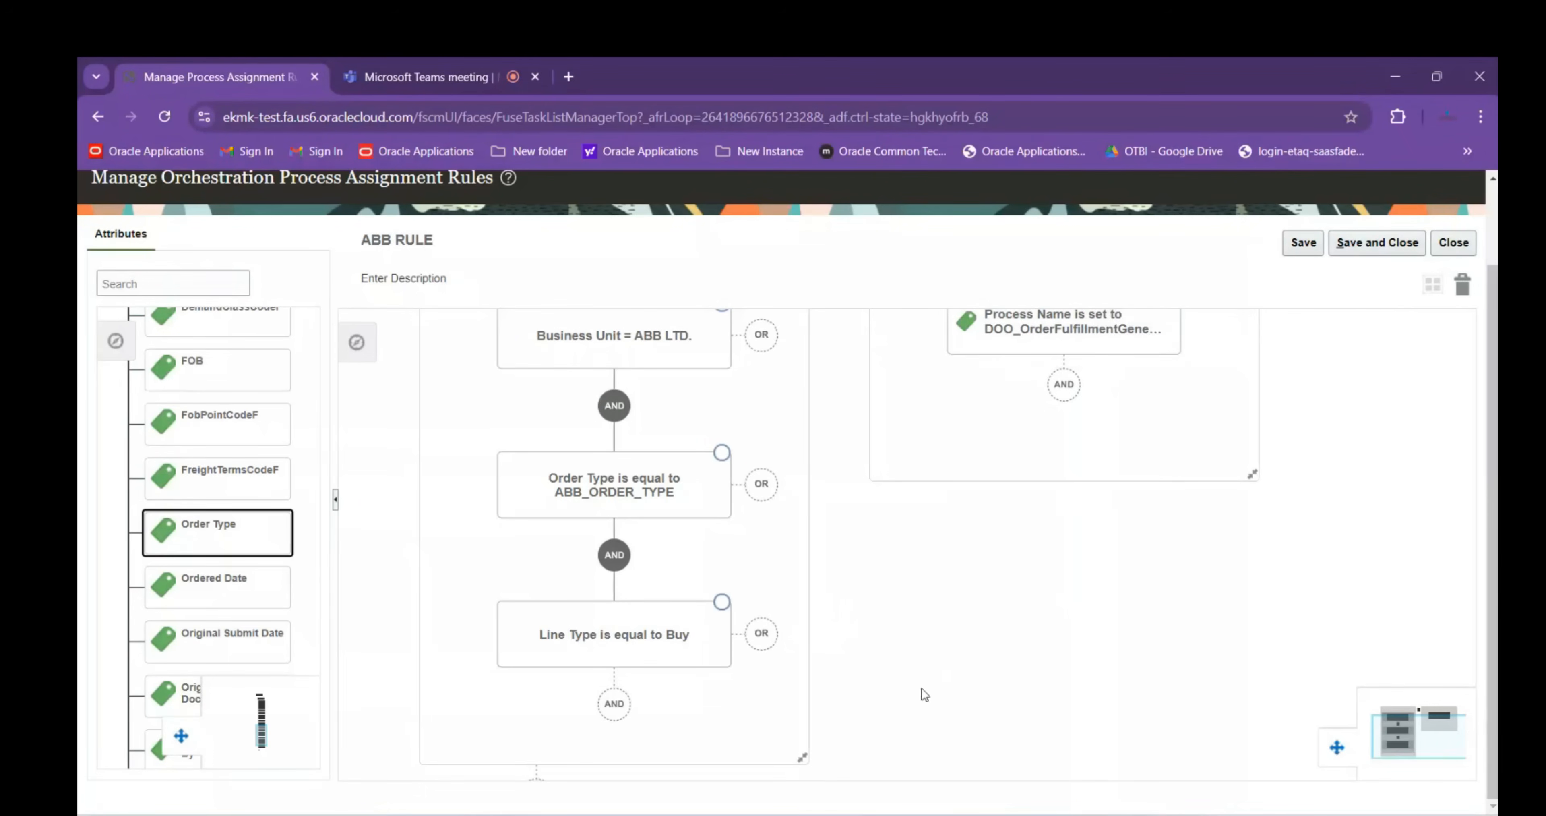
# Add an IF block to the first branch's ELSE node and start a new condition in it
pyautogui.scroll(-5, 920, 688)
pyautogui.moveTo(908, 574); pyautogui.dragTo(892, 500)
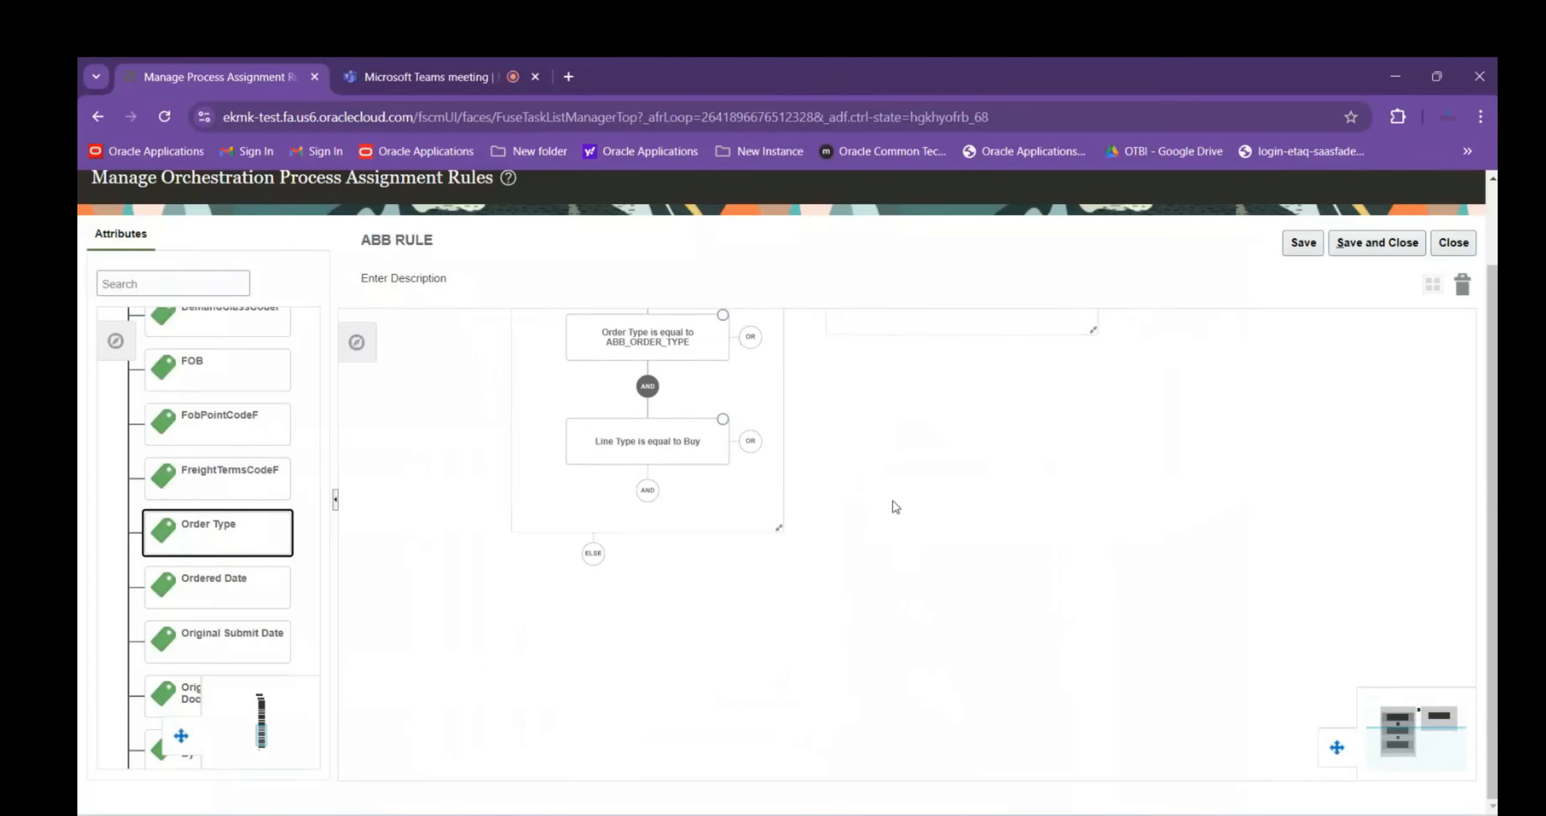
pyautogui.click(594, 555)
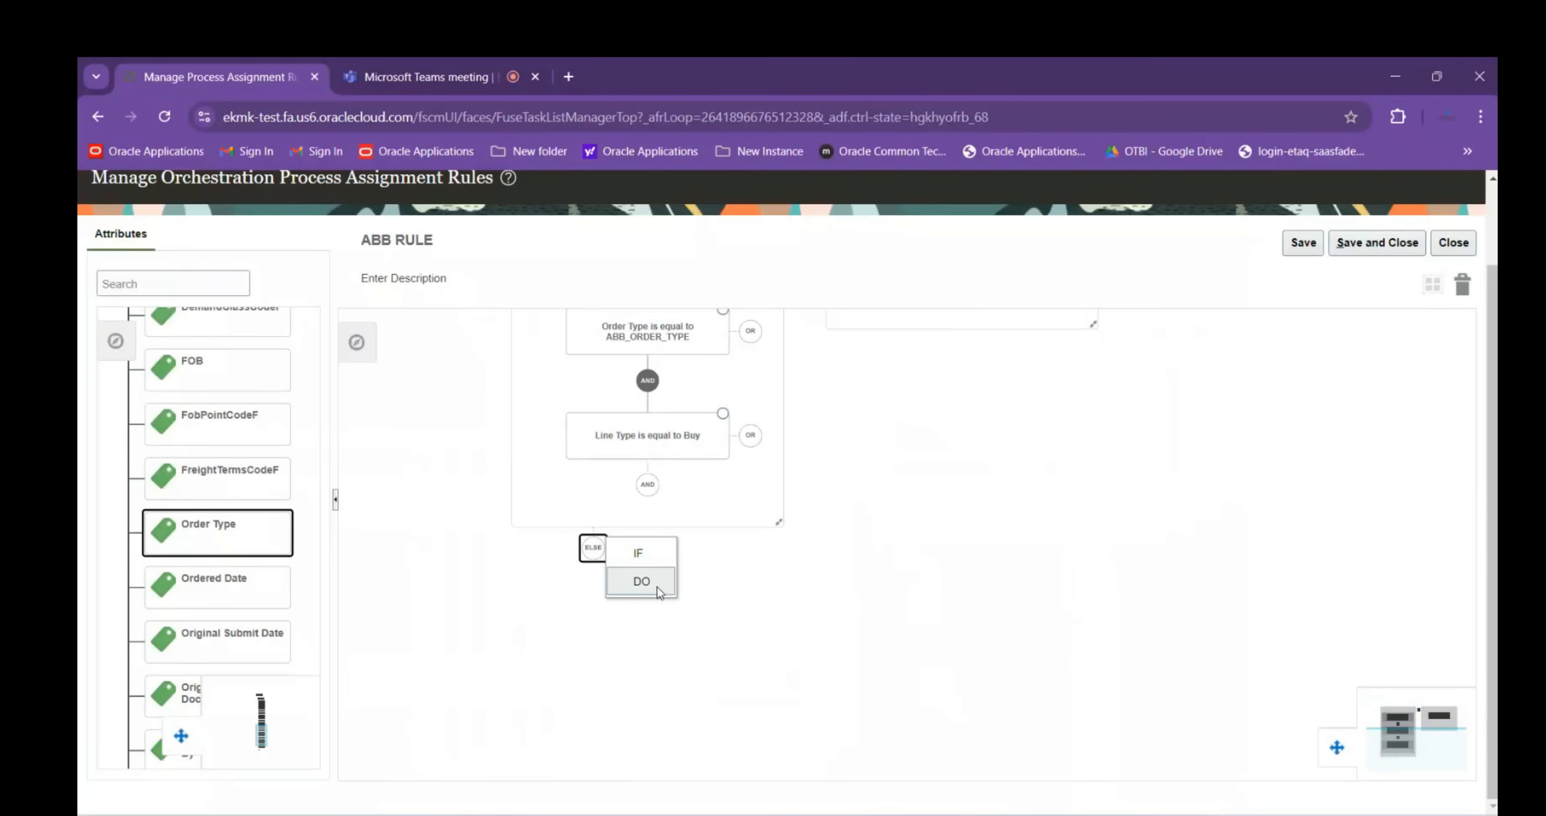
pyautogui.click(646, 556)
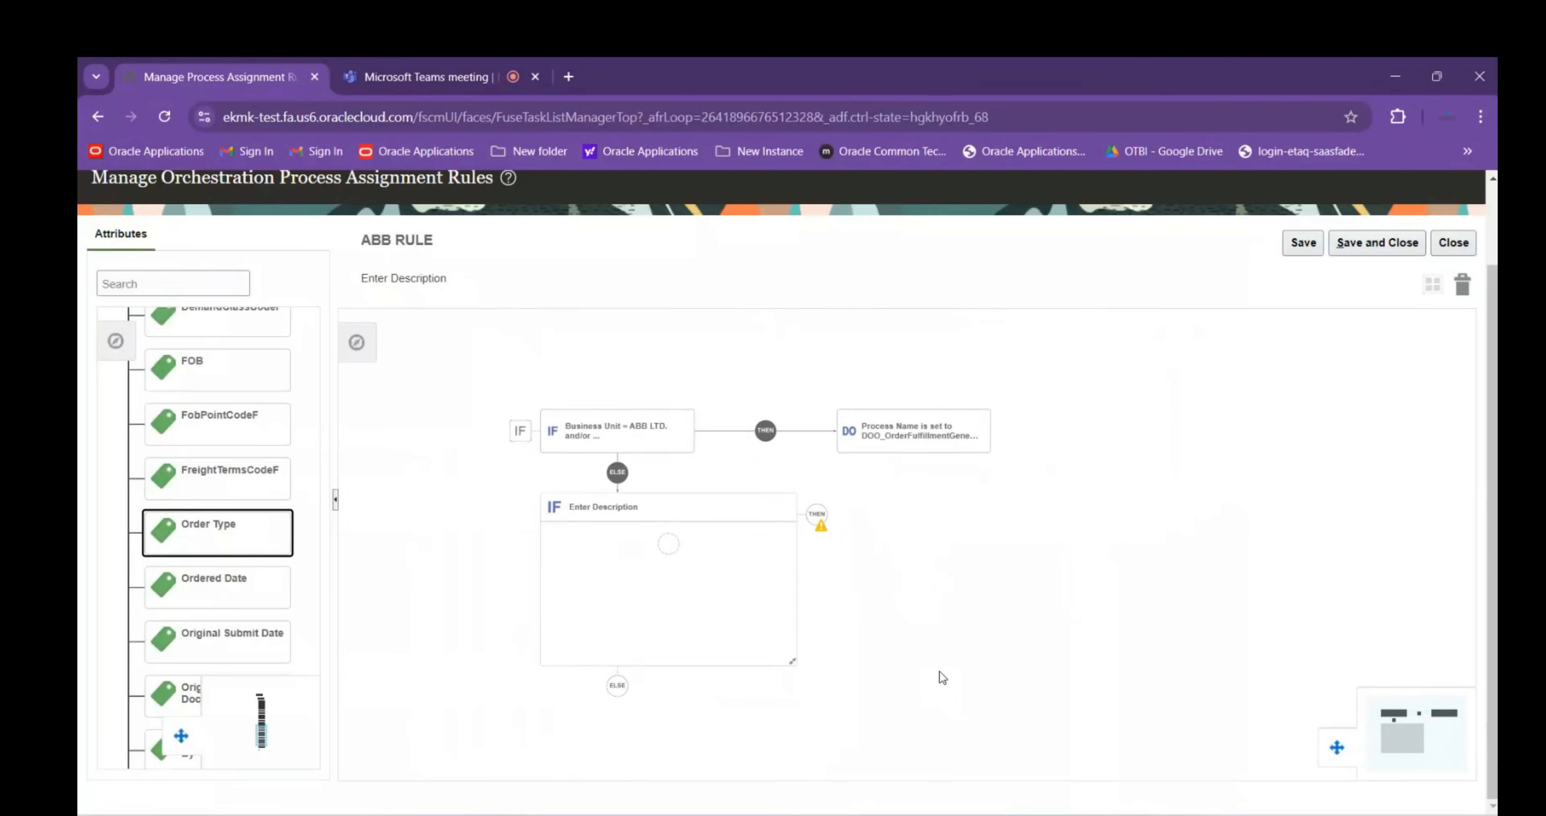
pyautogui.click(659, 520)
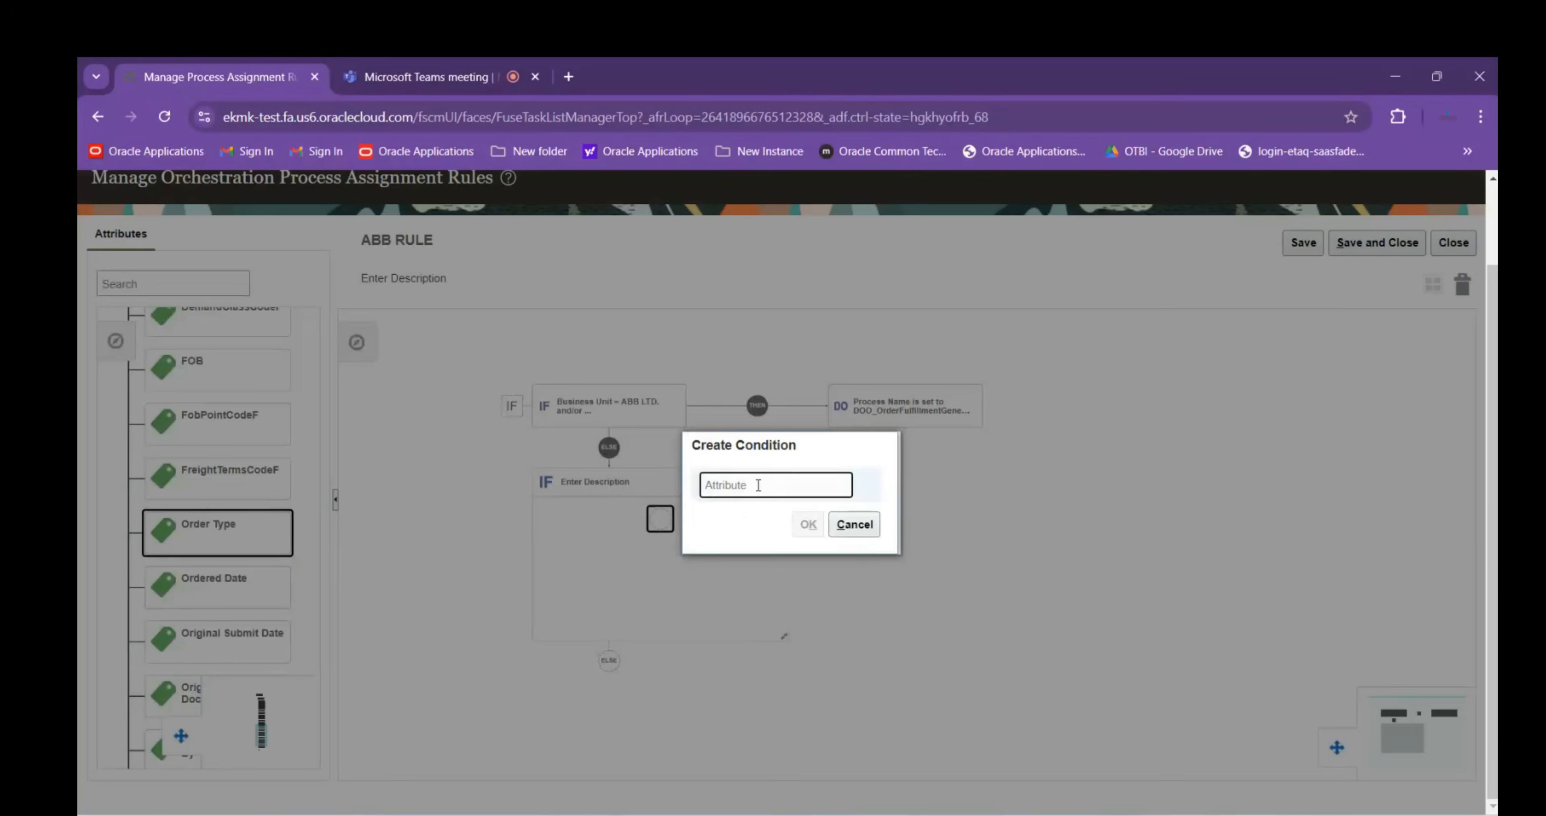
# Set the first ELSE IF condition to Business Unit (Order Header) = ABB LTD
pyautogui.write('Busine')
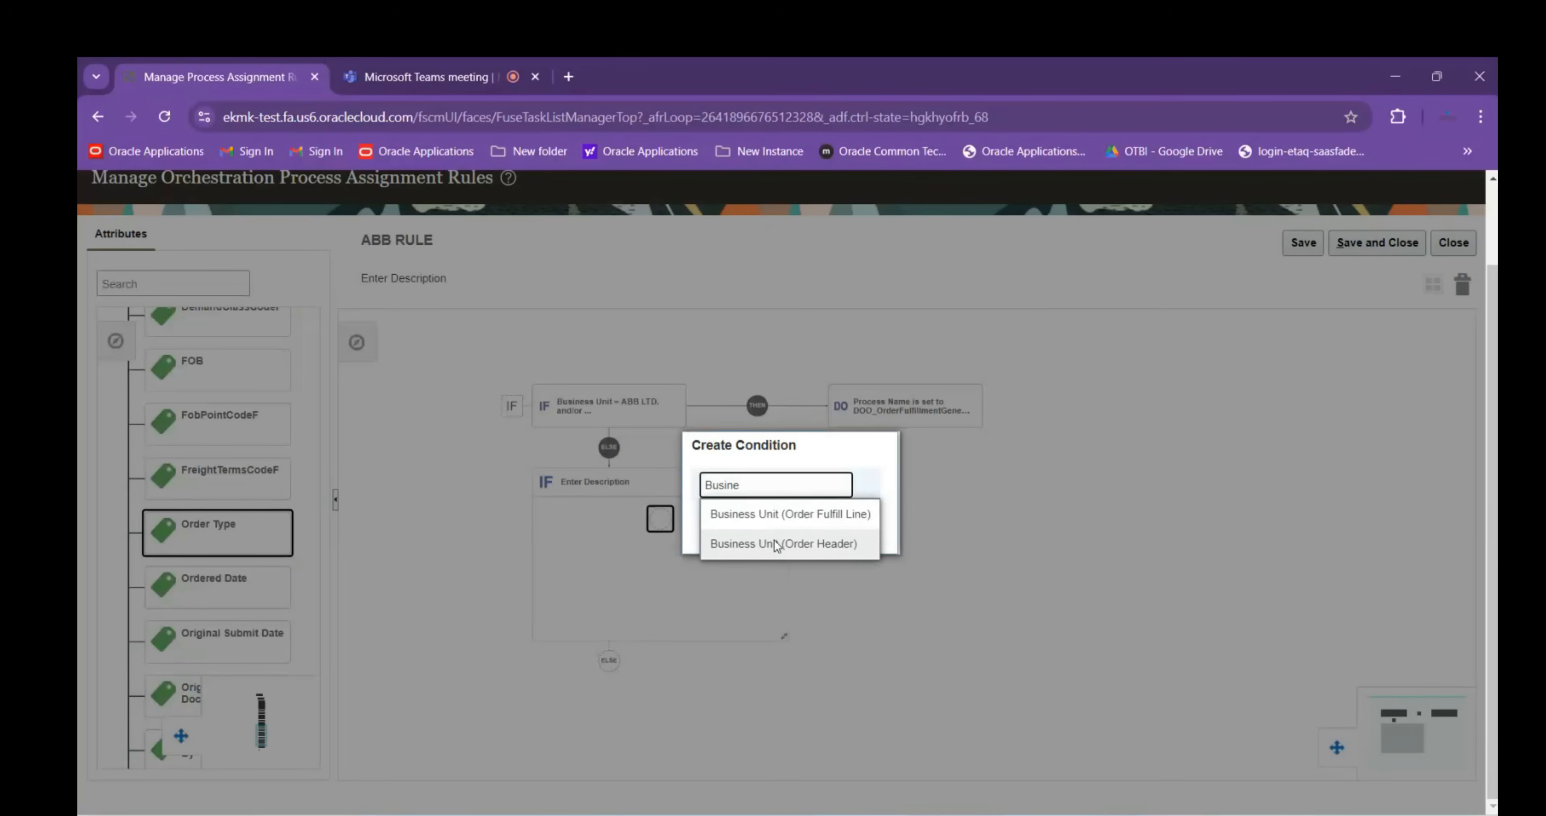
pyautogui.click(776, 545)
pyautogui.click(833, 521)
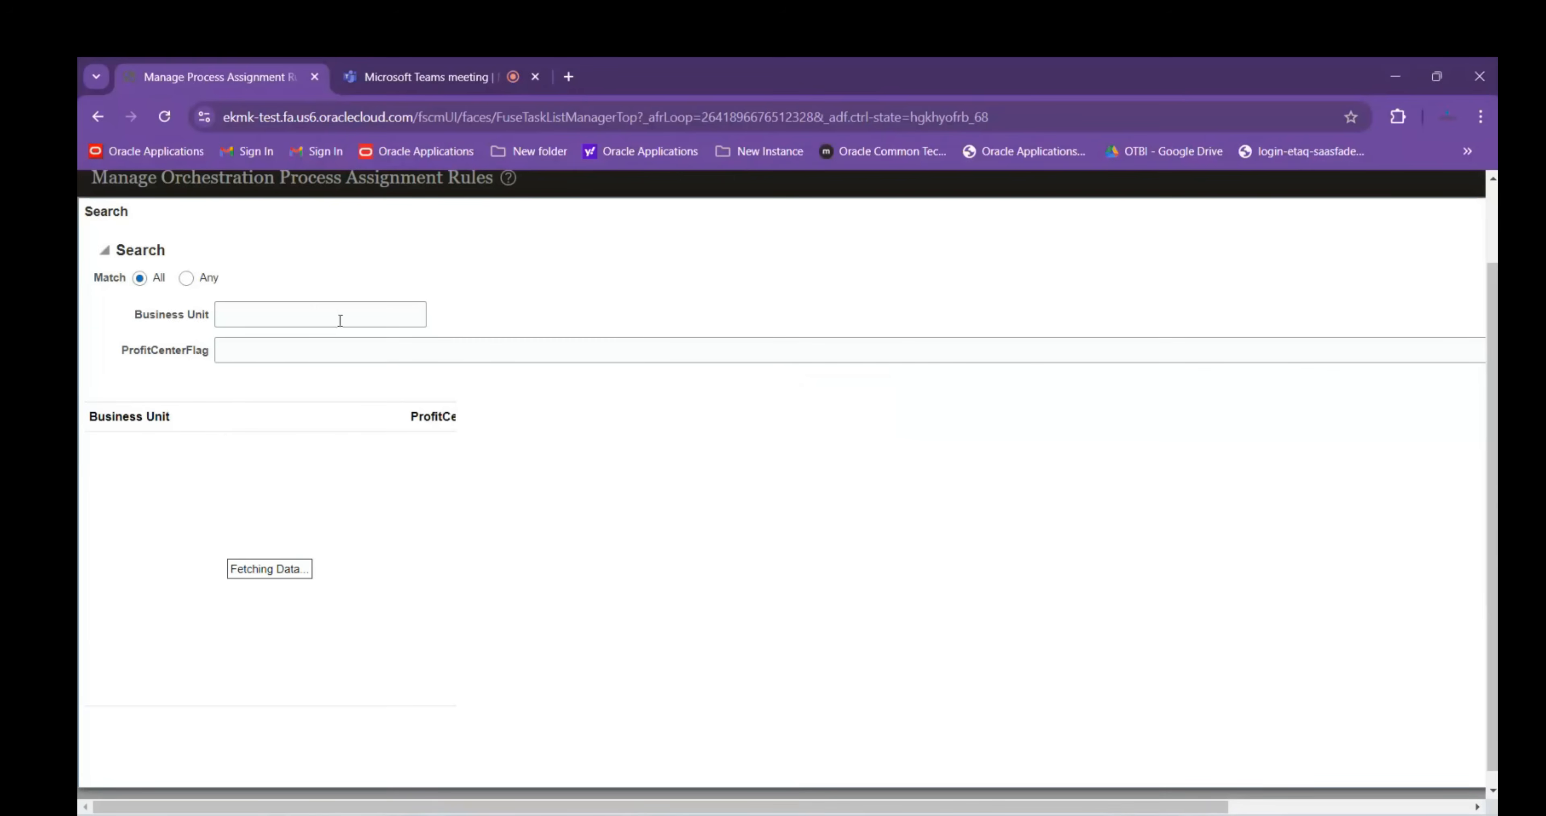
pyautogui.write('ABB')
pyautogui.press('Return')
pyautogui.click(221, 456)
pyautogui.moveTo(813, 807); pyautogui.dragTo(1055, 807)
pyautogui.click(1387, 760)
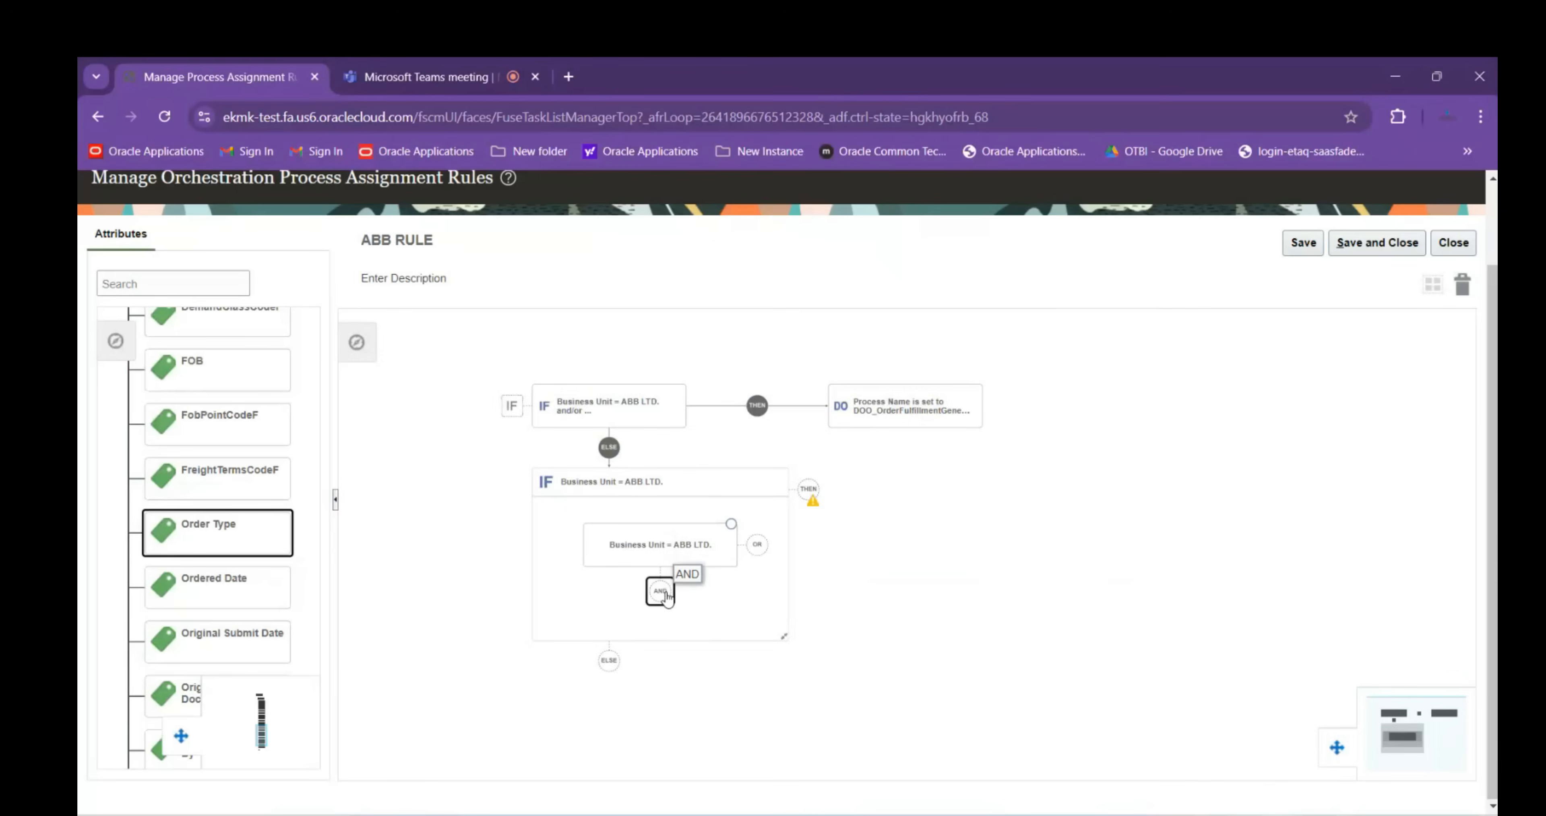
# Add an AND condition Order Type (Order Header) equal to ABB_ORDER_TYPE and save it
pyautogui.click(663, 593)
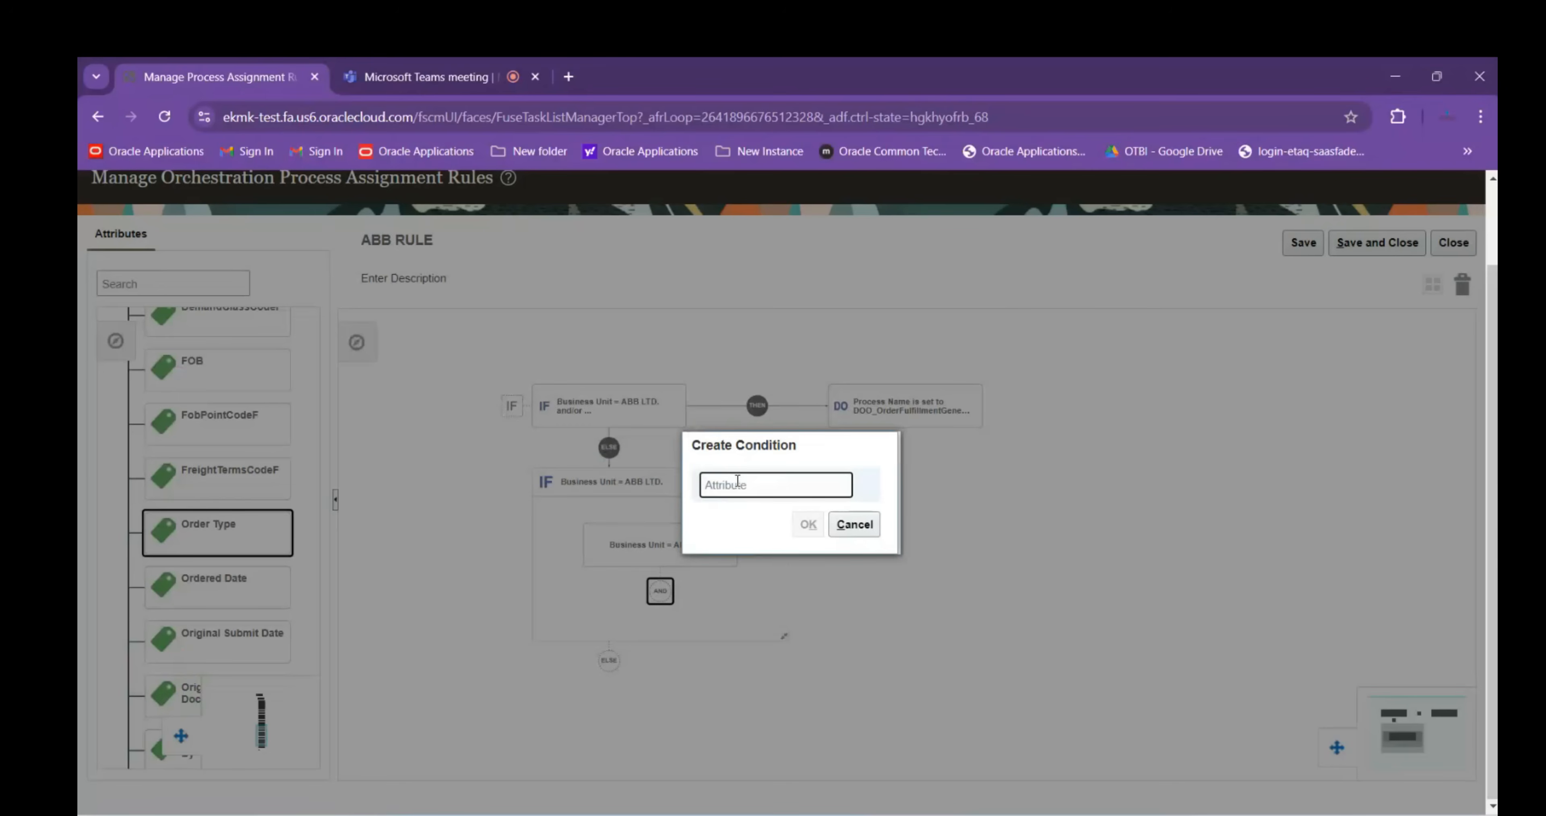
pyautogui.write('Order type')
pyautogui.click(746, 514)
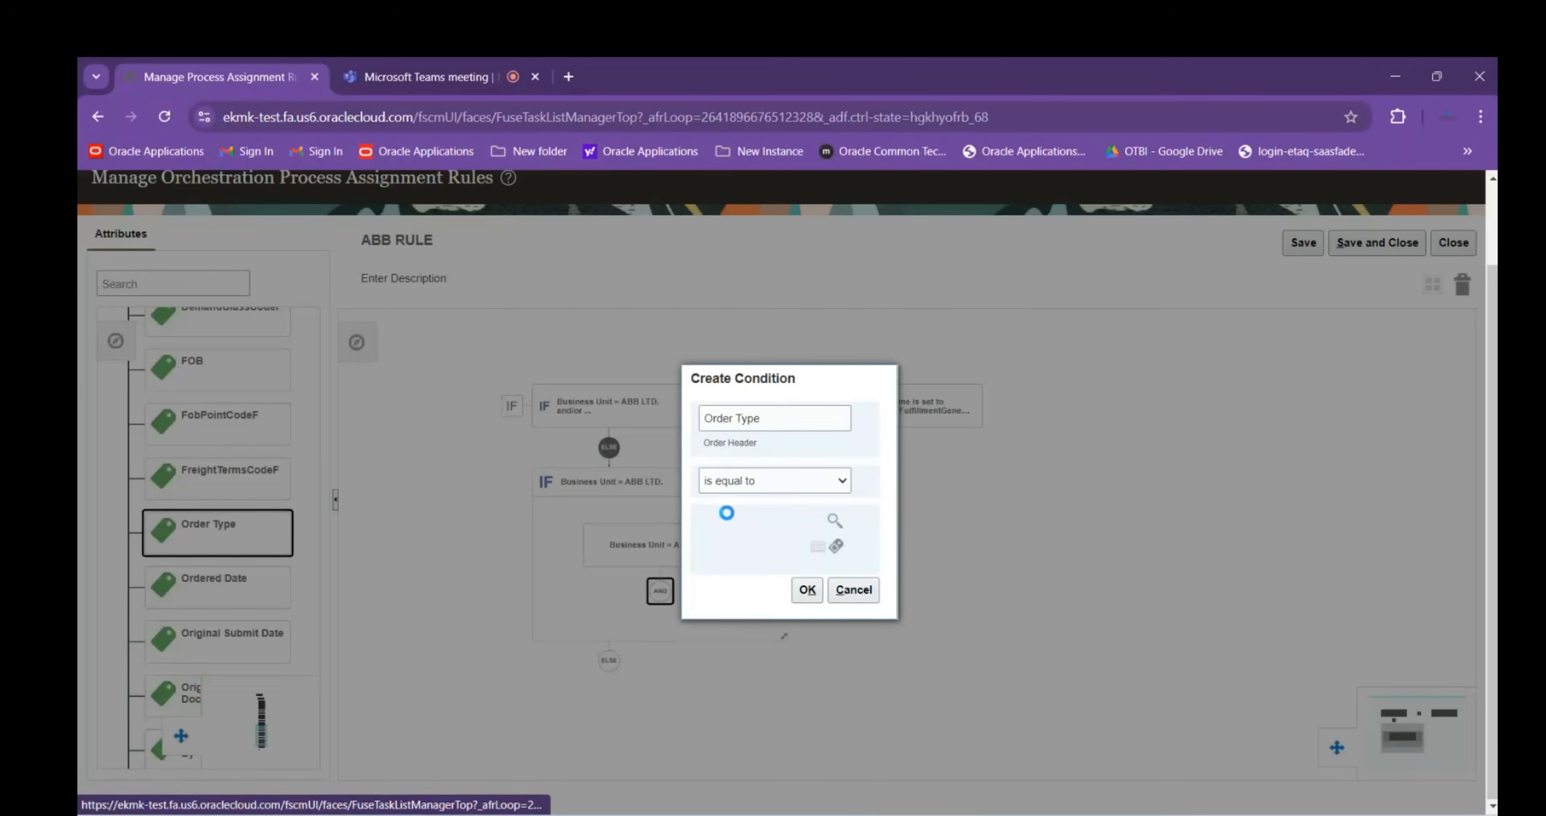
pyautogui.click(714, 318)
pyautogui.write('ABB')
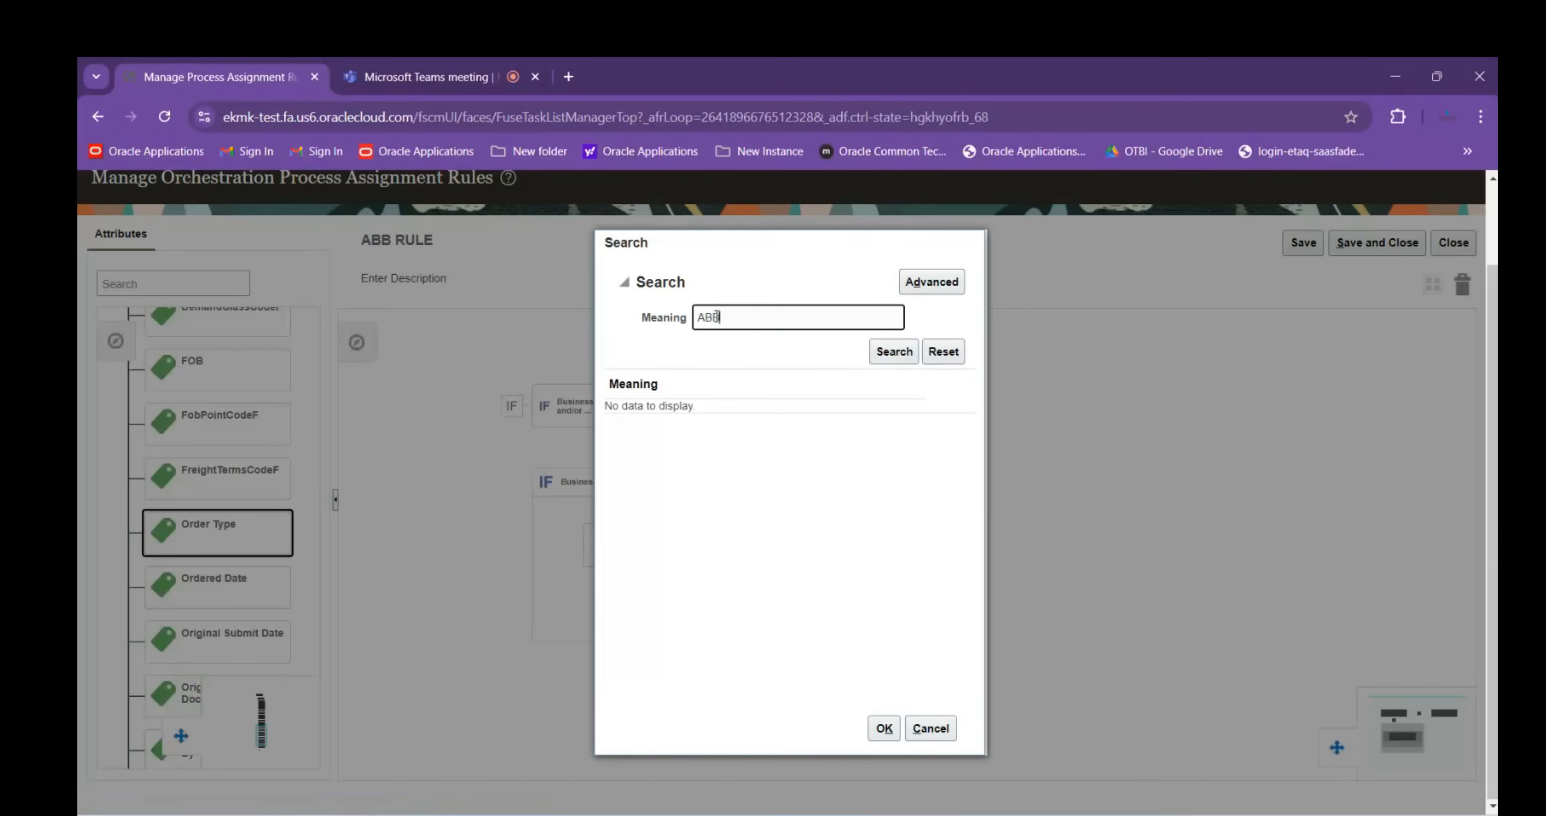
pyautogui.press('Return')
pyautogui.click(701, 411)
pyautogui.click(883, 729)
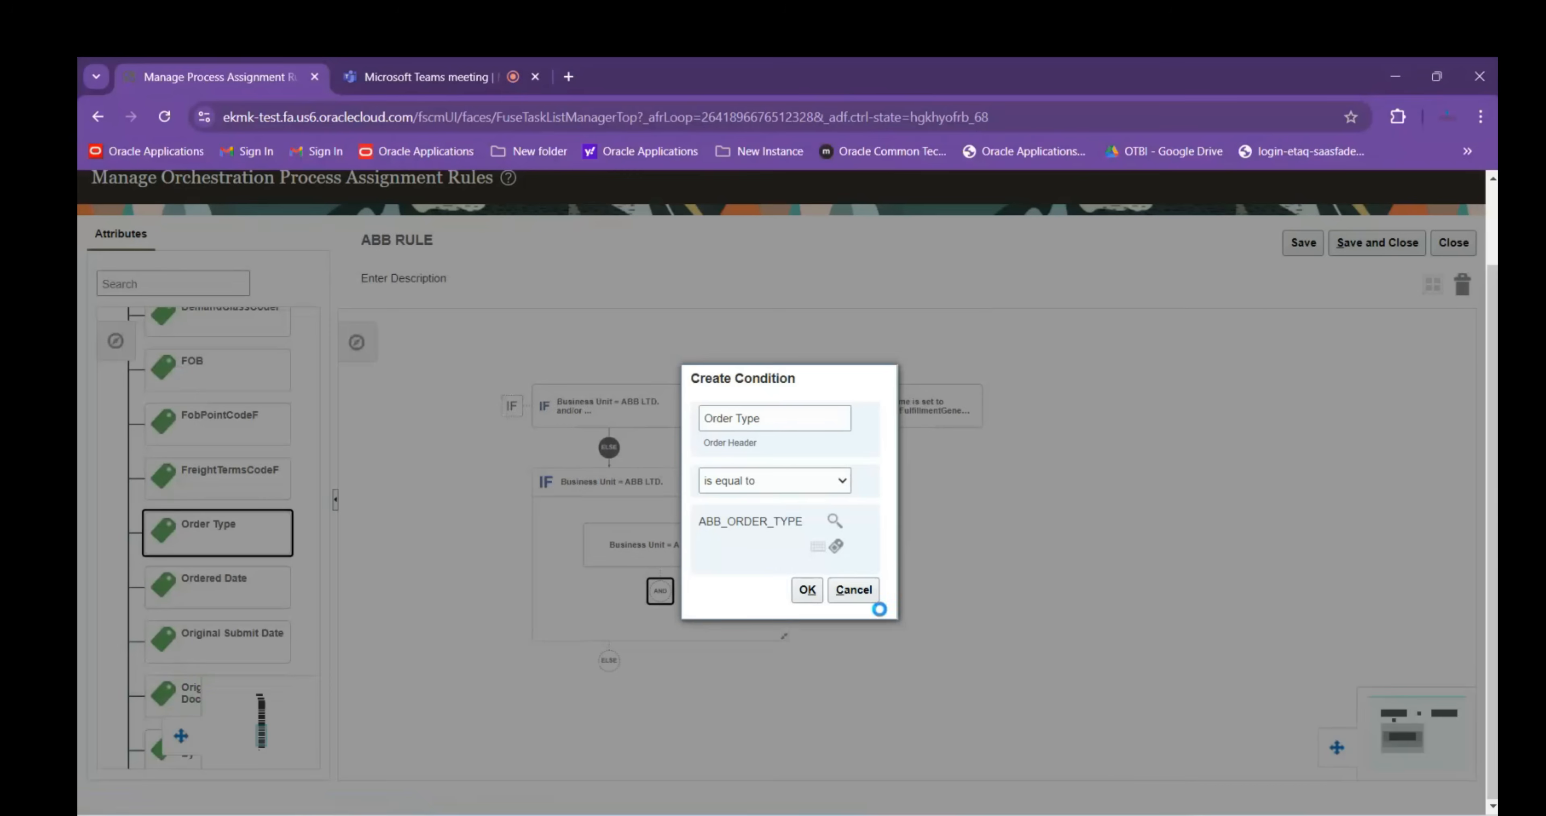
pyautogui.click(809, 592)
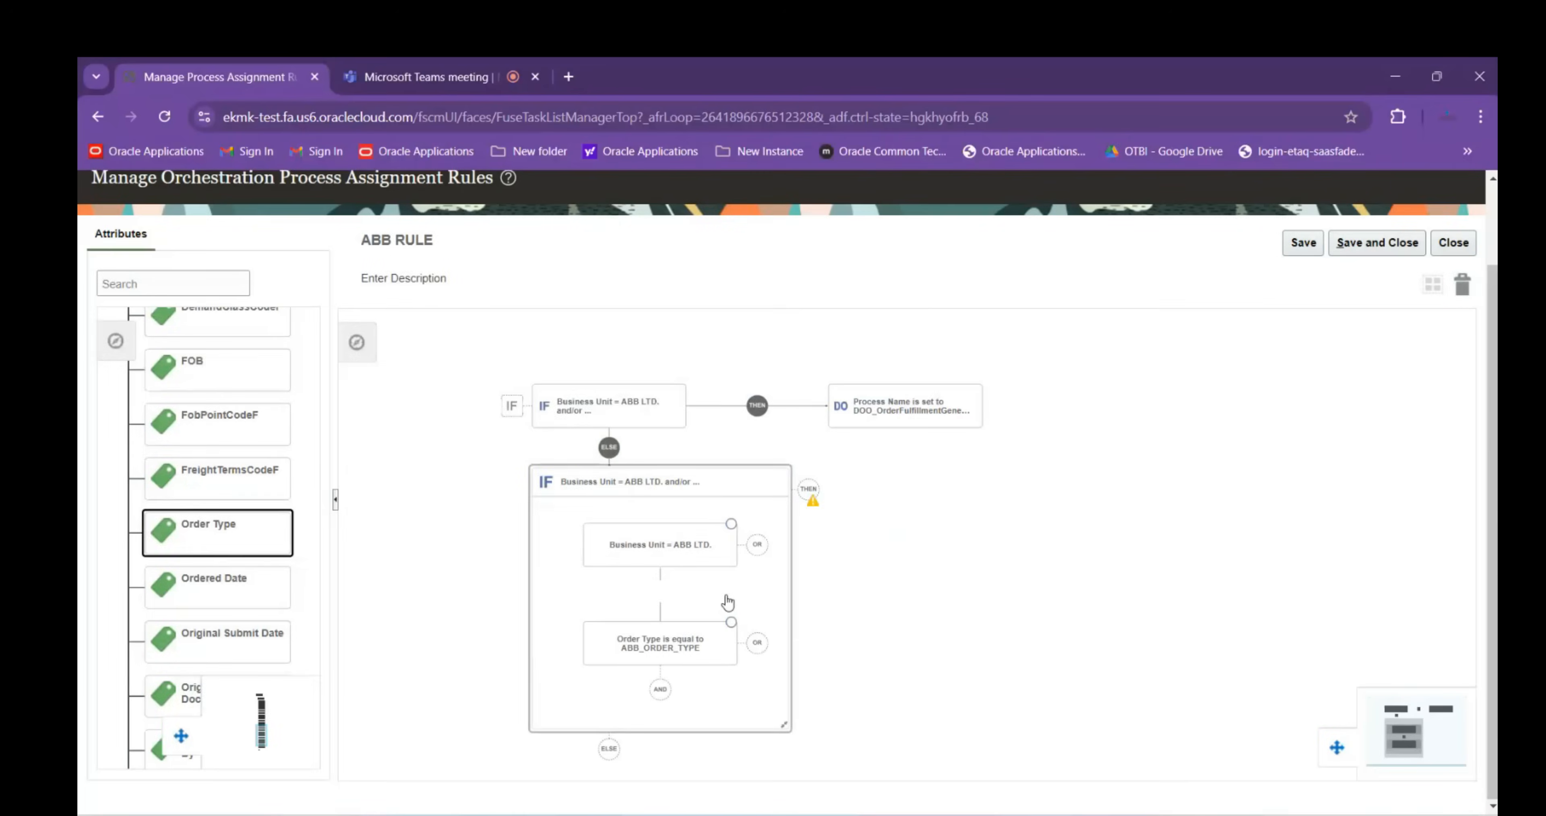
# Add an AND Line Type (Order Fulfill Line) condition and search value meanings for 'Ret'
pyautogui.click(664, 697)
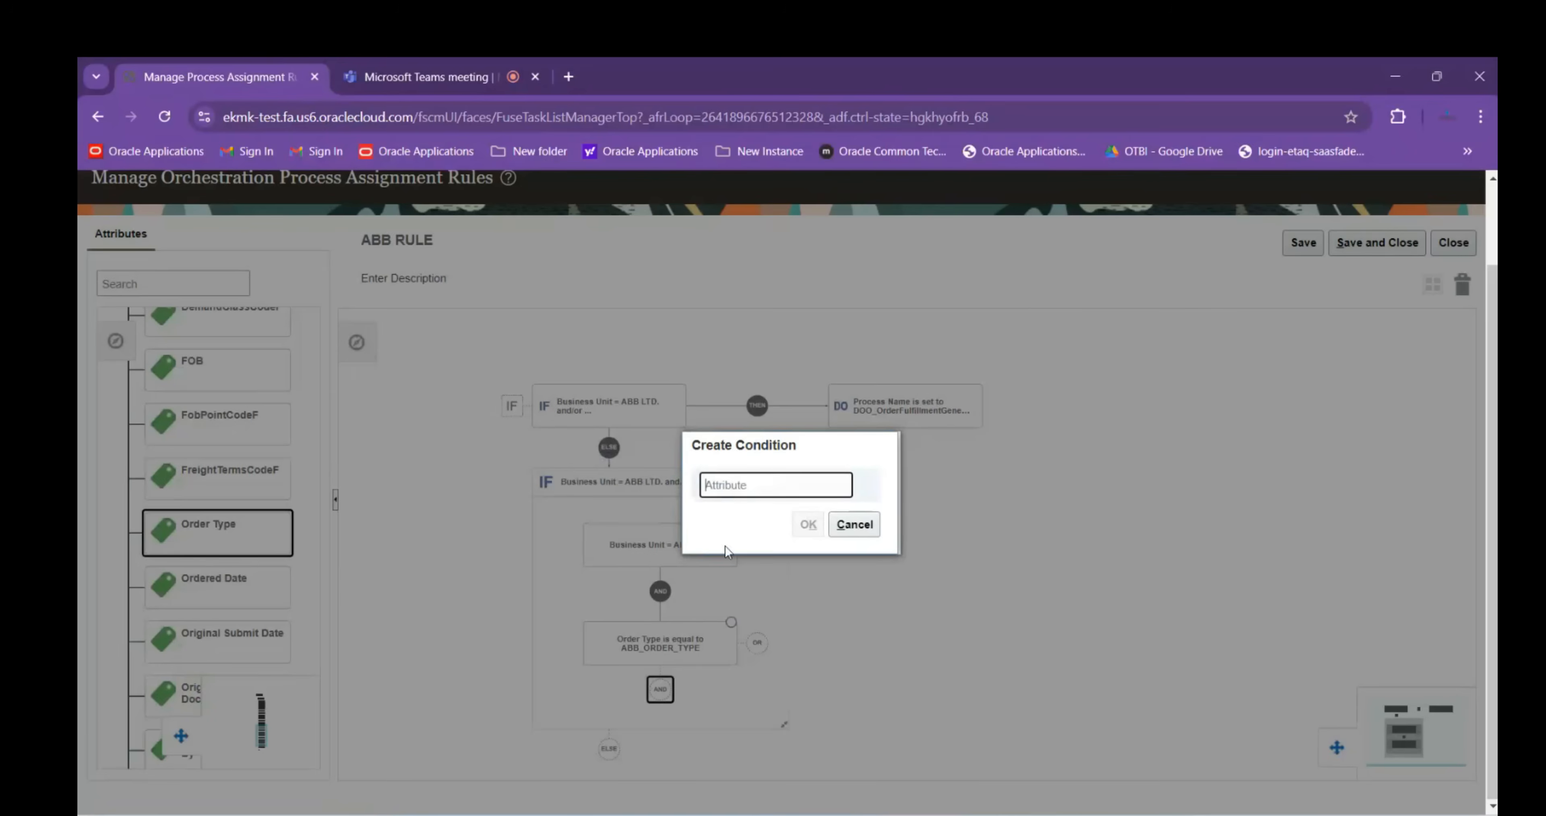
pyautogui.write('Line Ty')
pyautogui.click(740, 511)
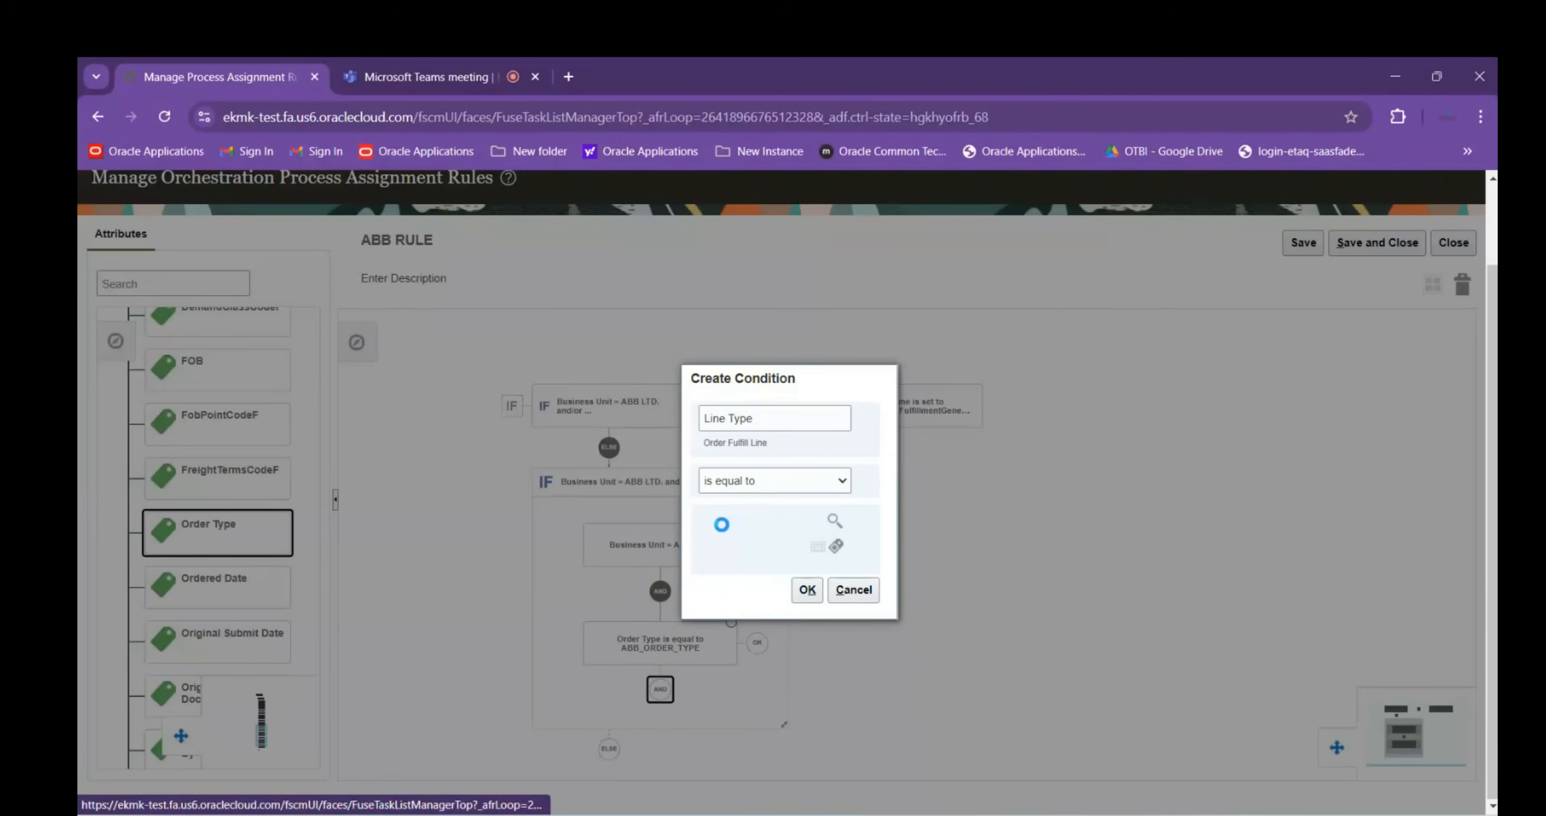
pyautogui.click(835, 520)
pyautogui.click(716, 319)
pyautogui.write('Ref')
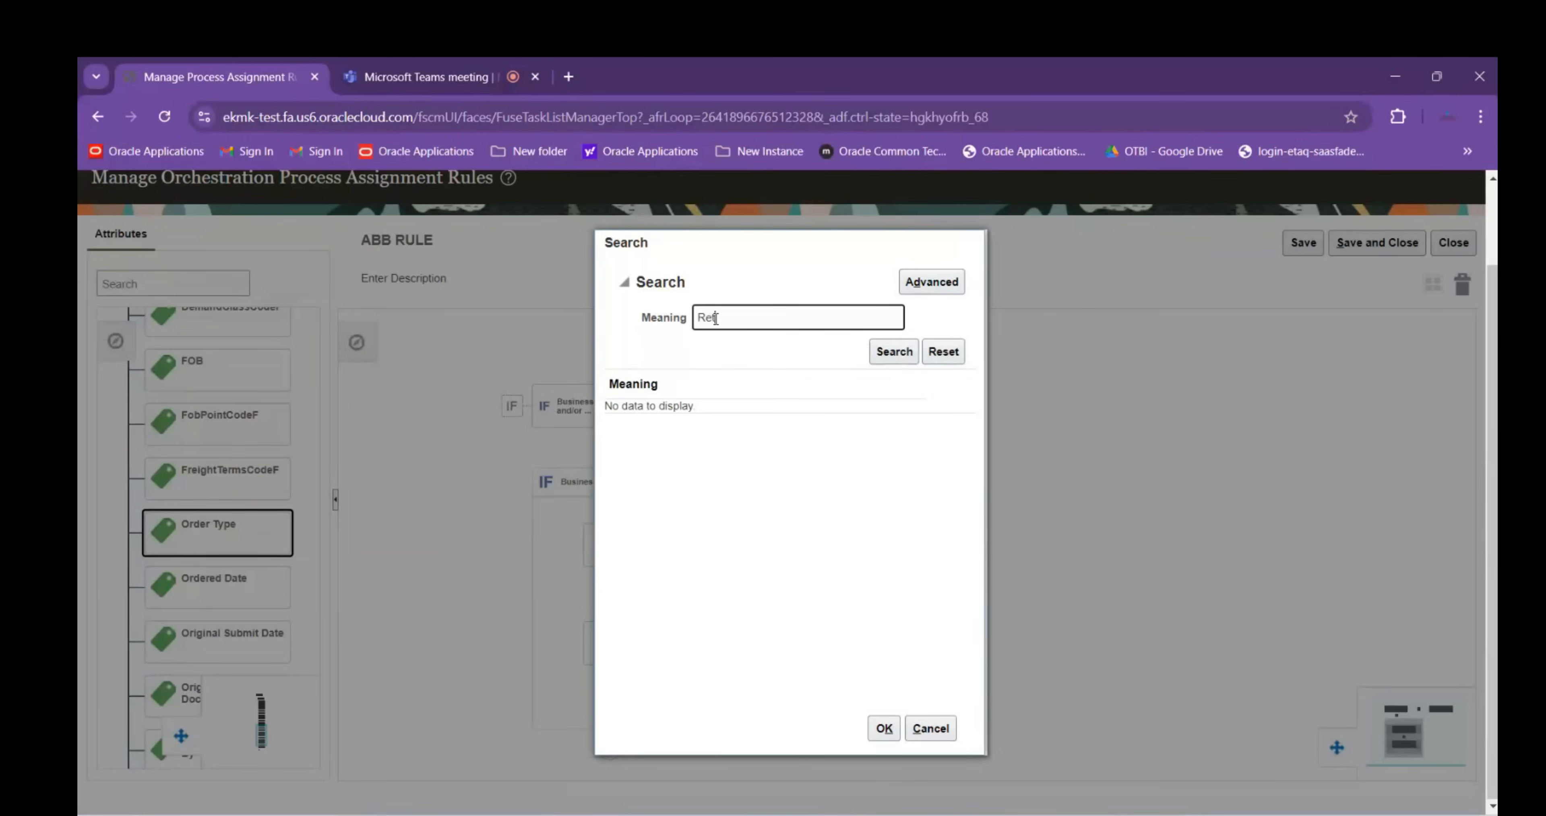
pyautogui.press('Return')
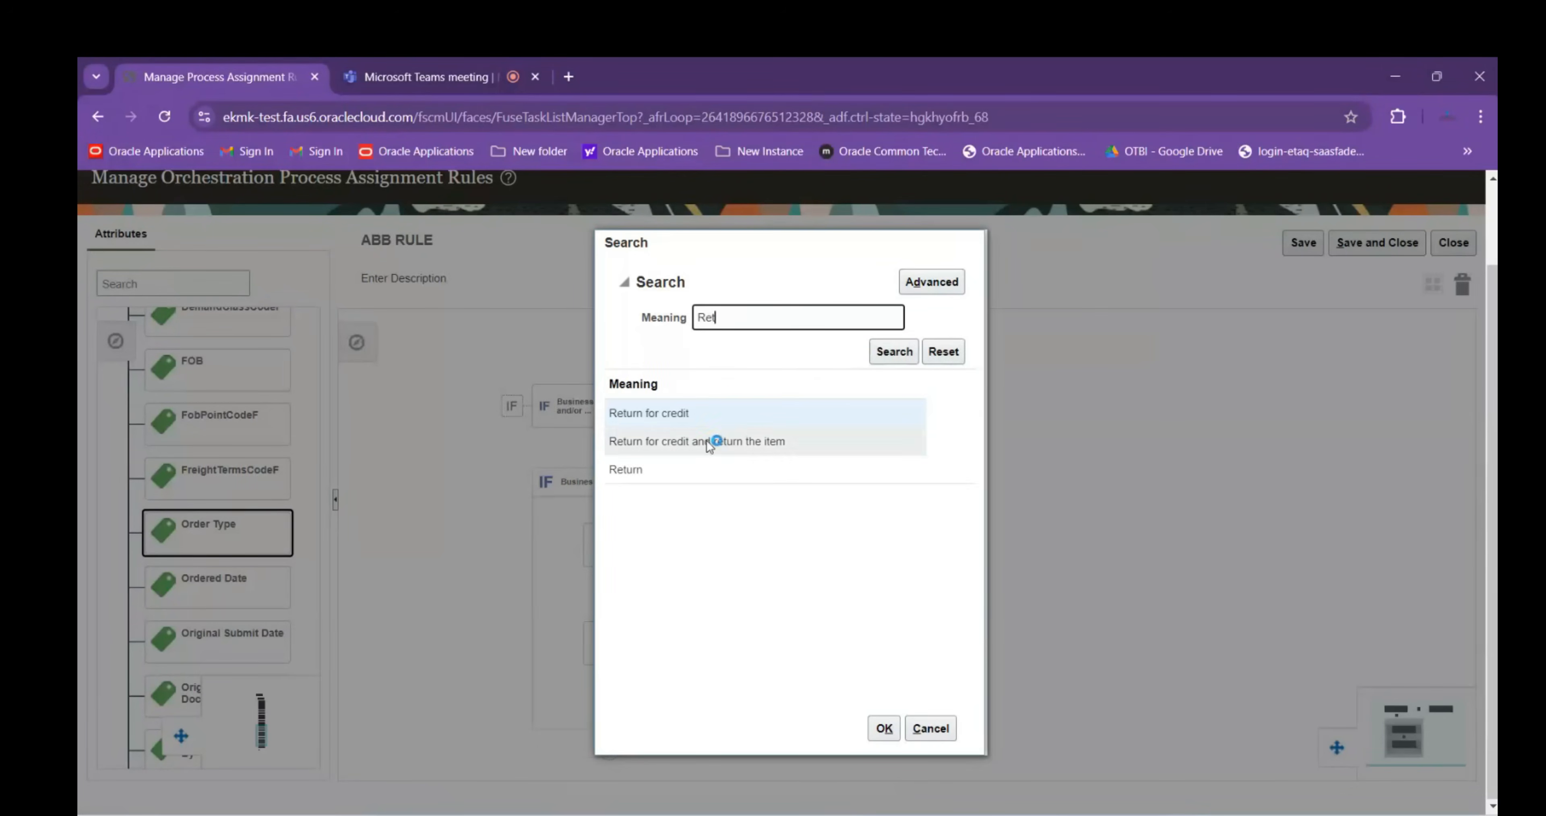
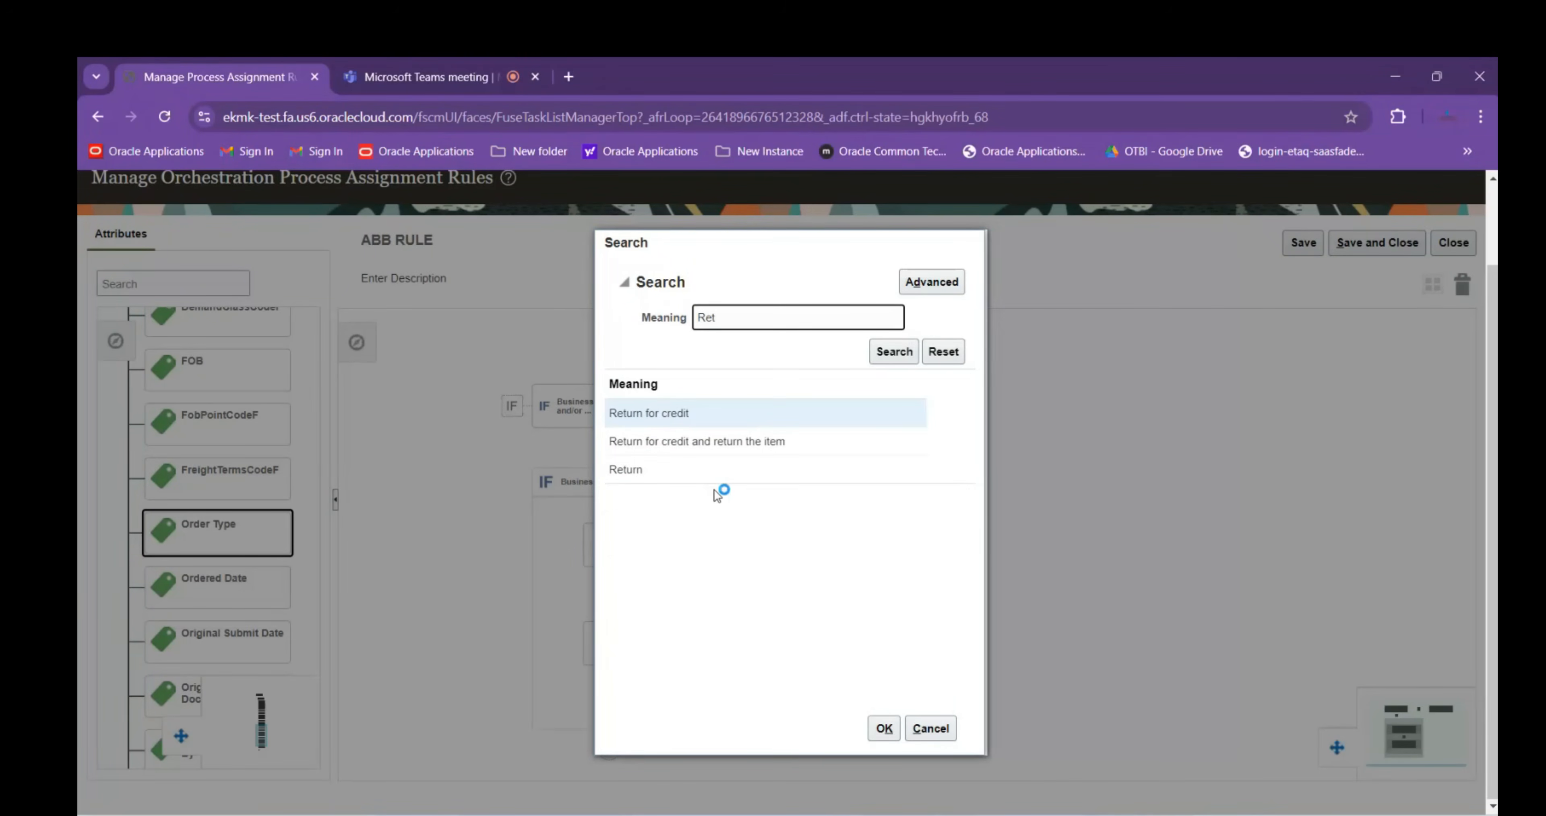
# Add the Line Type condition with value 'Return for credit and return the item' and select its THEN branch
pyautogui.click(692, 438)
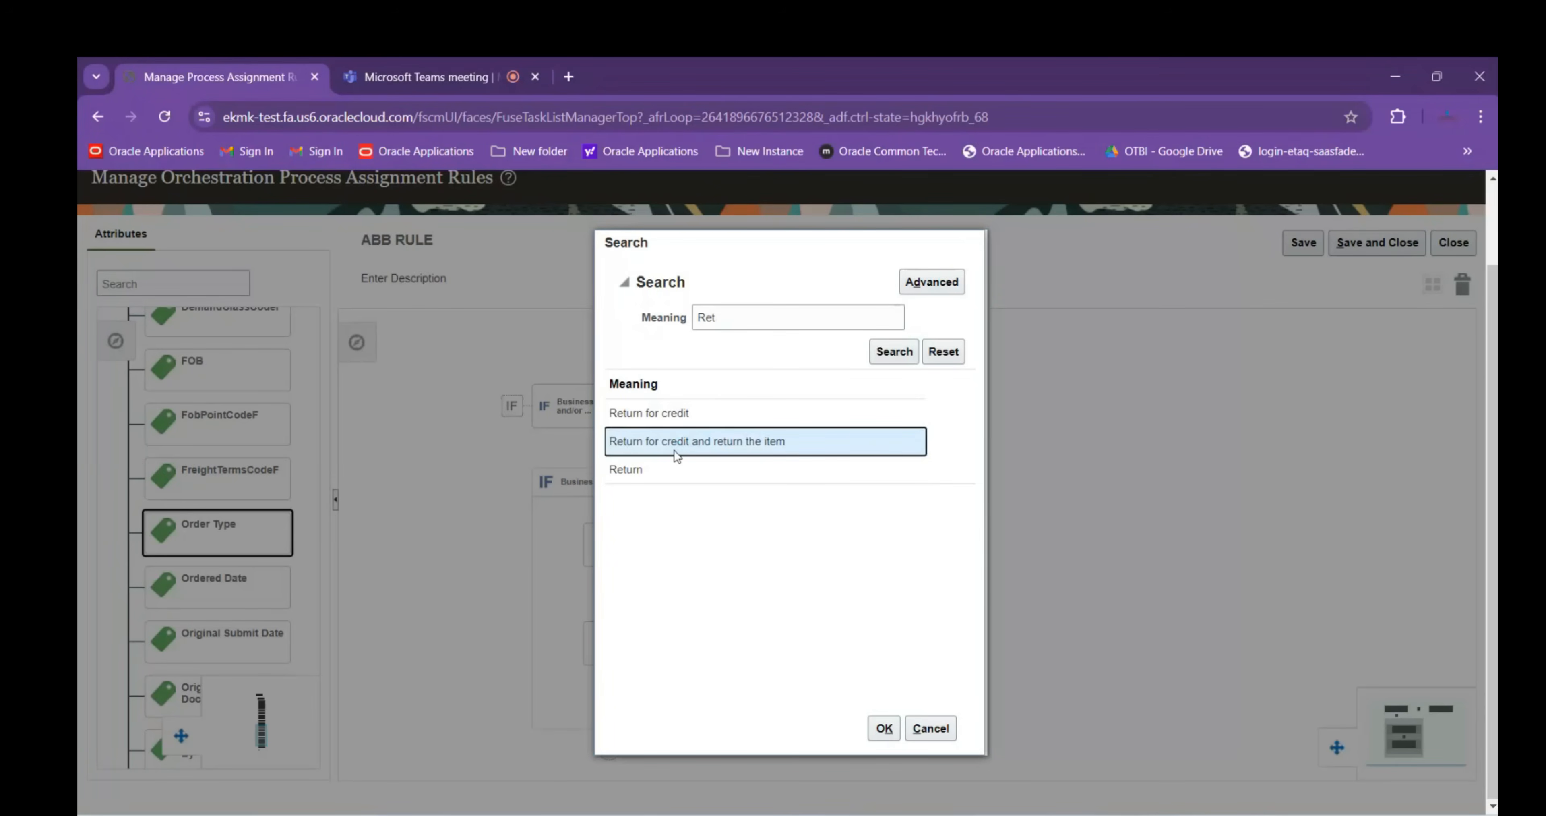
pyautogui.click(884, 728)
pyautogui.click(809, 590)
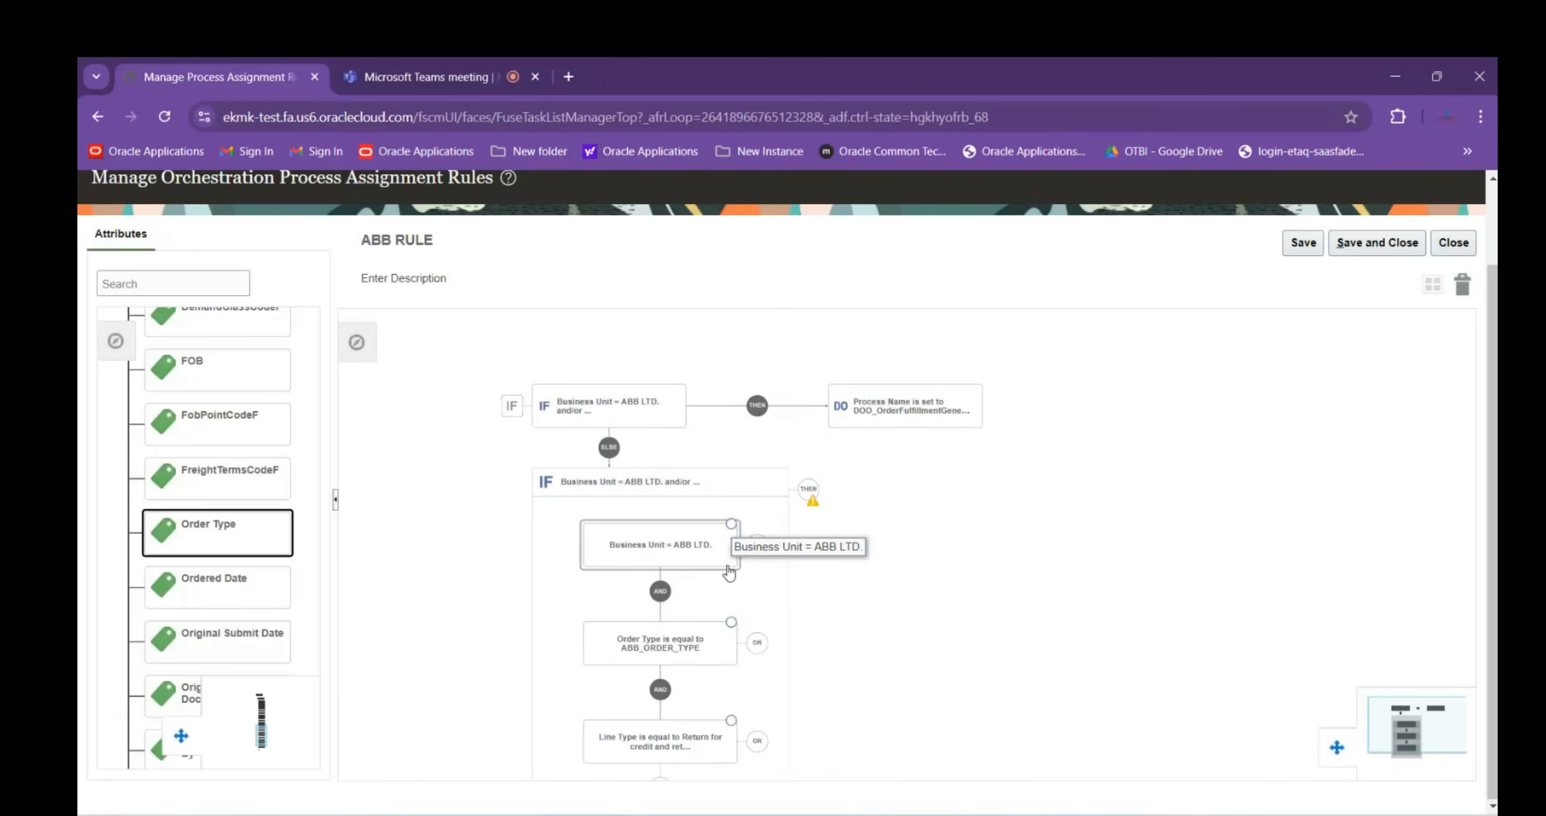
pyautogui.scroll(-1, 896, 594)
pyautogui.moveTo(793, 668); pyautogui.dragTo(743, 542)
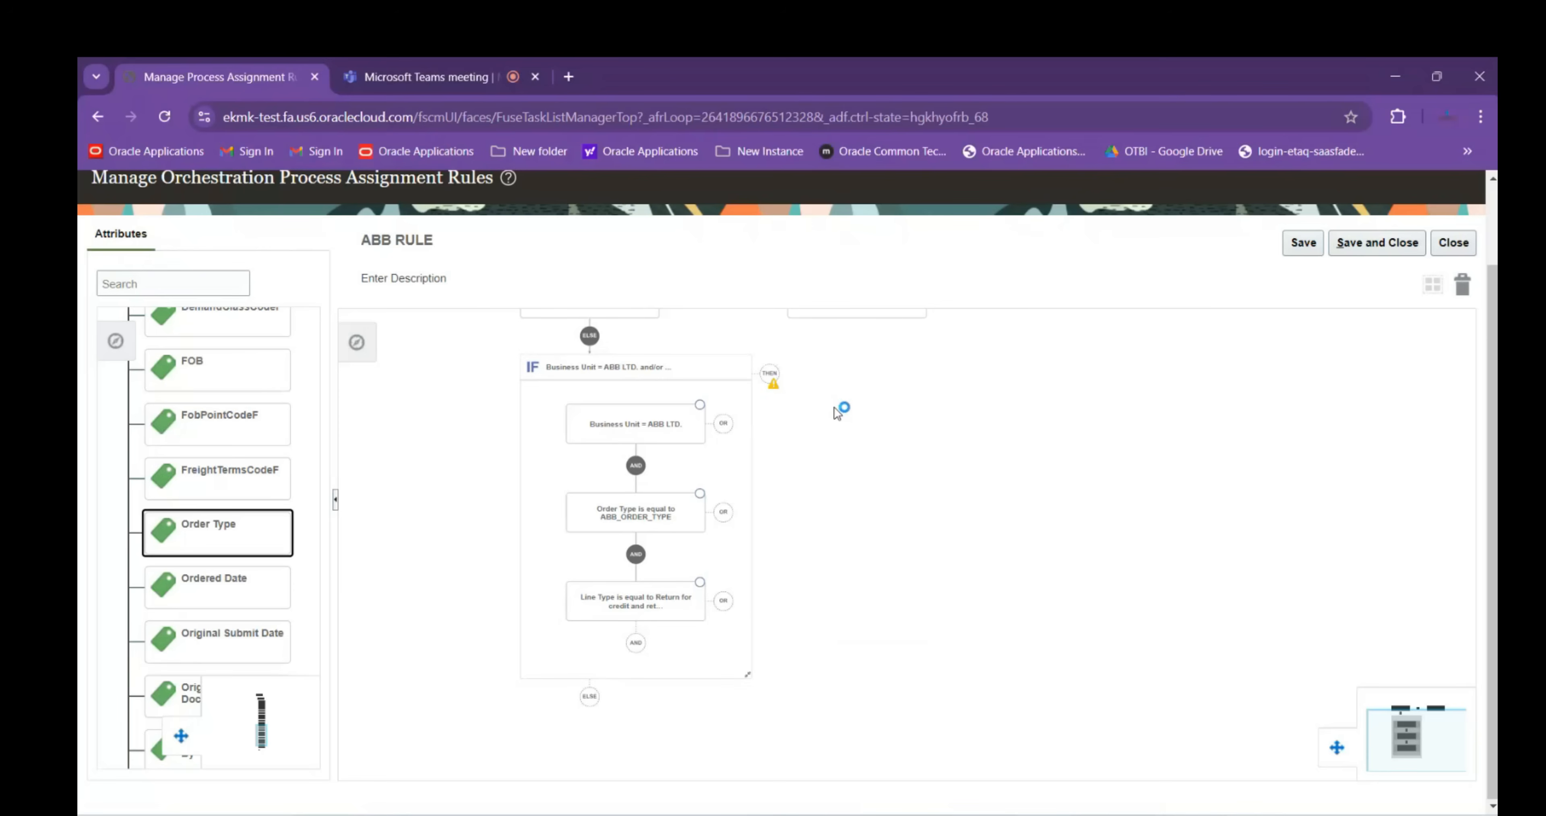
pyautogui.click(773, 378)
pyautogui.click(816, 411)
# Add a THEN action setting Process Name (Order Fulfill Line) to ReturnOrderGenericProcess, then save and close the rule
pyautogui.click(811, 435)
pyautogui.write('proce')
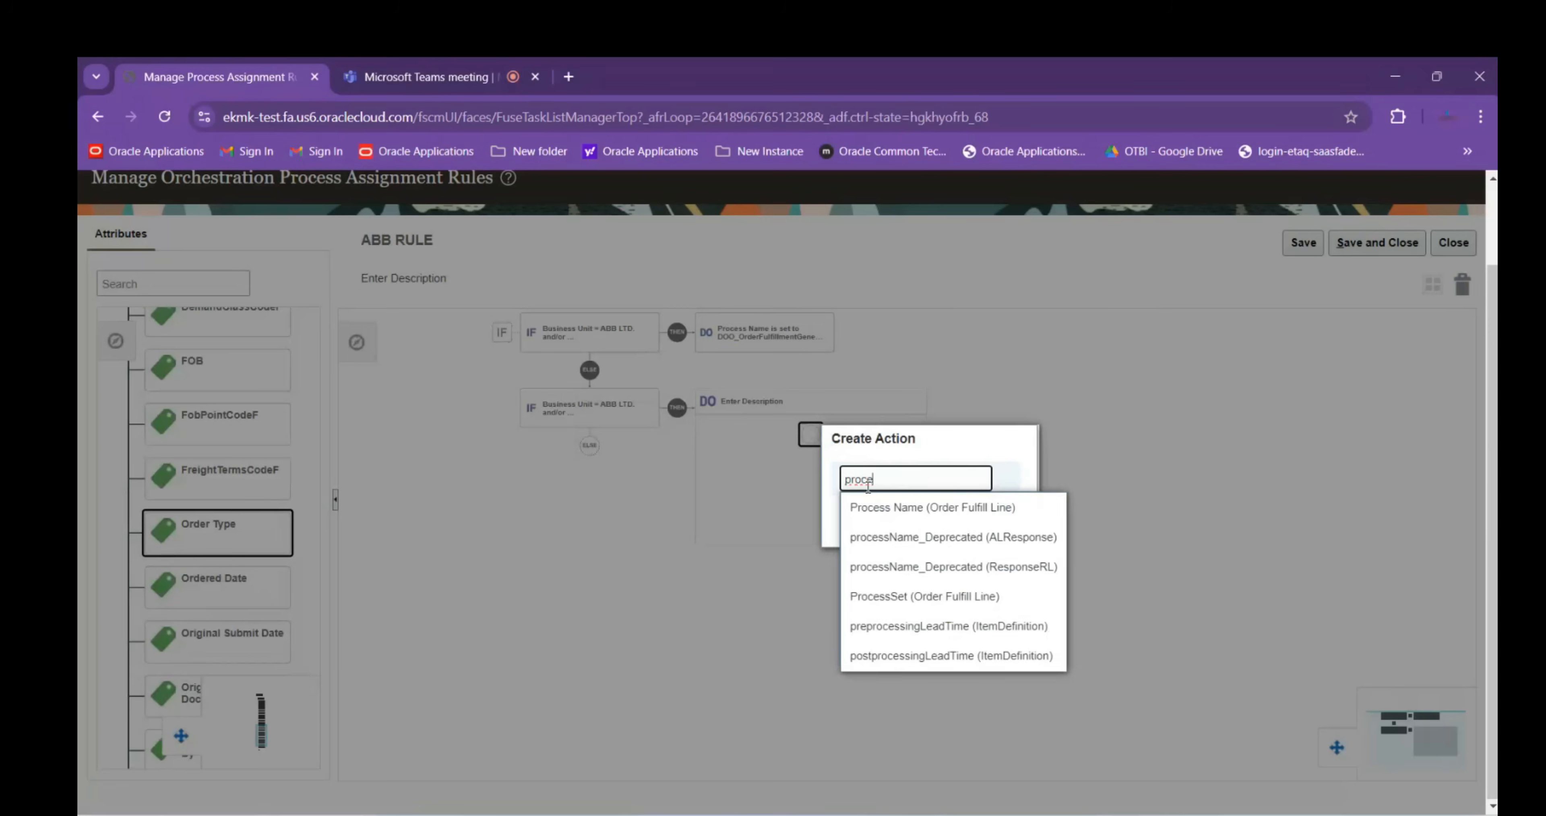
pyautogui.click(915, 513)
pyautogui.click(976, 578)
pyautogui.click(768, 297)
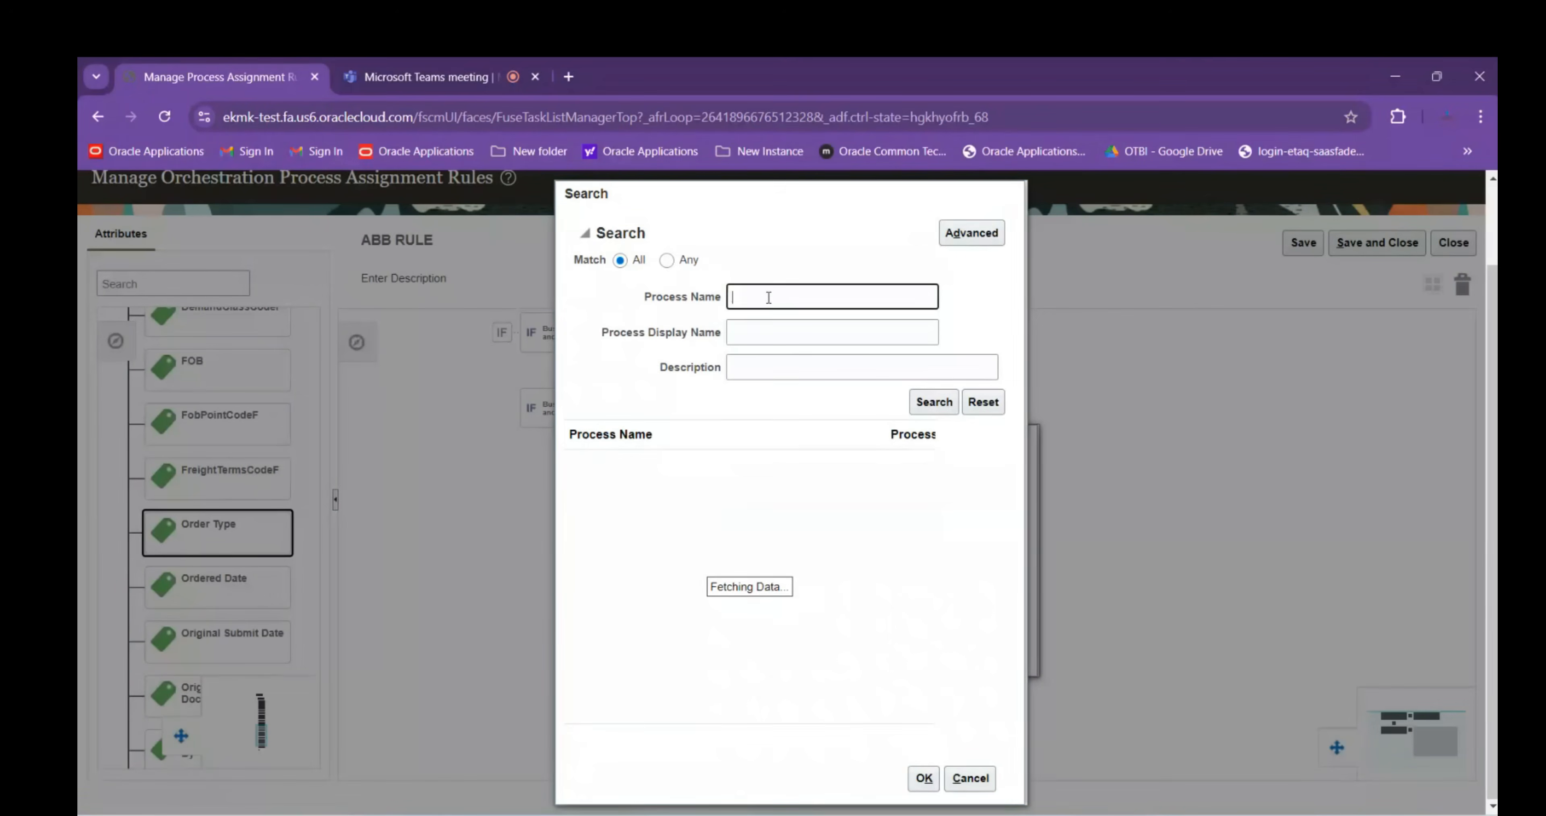
pyautogui.write('Retur')
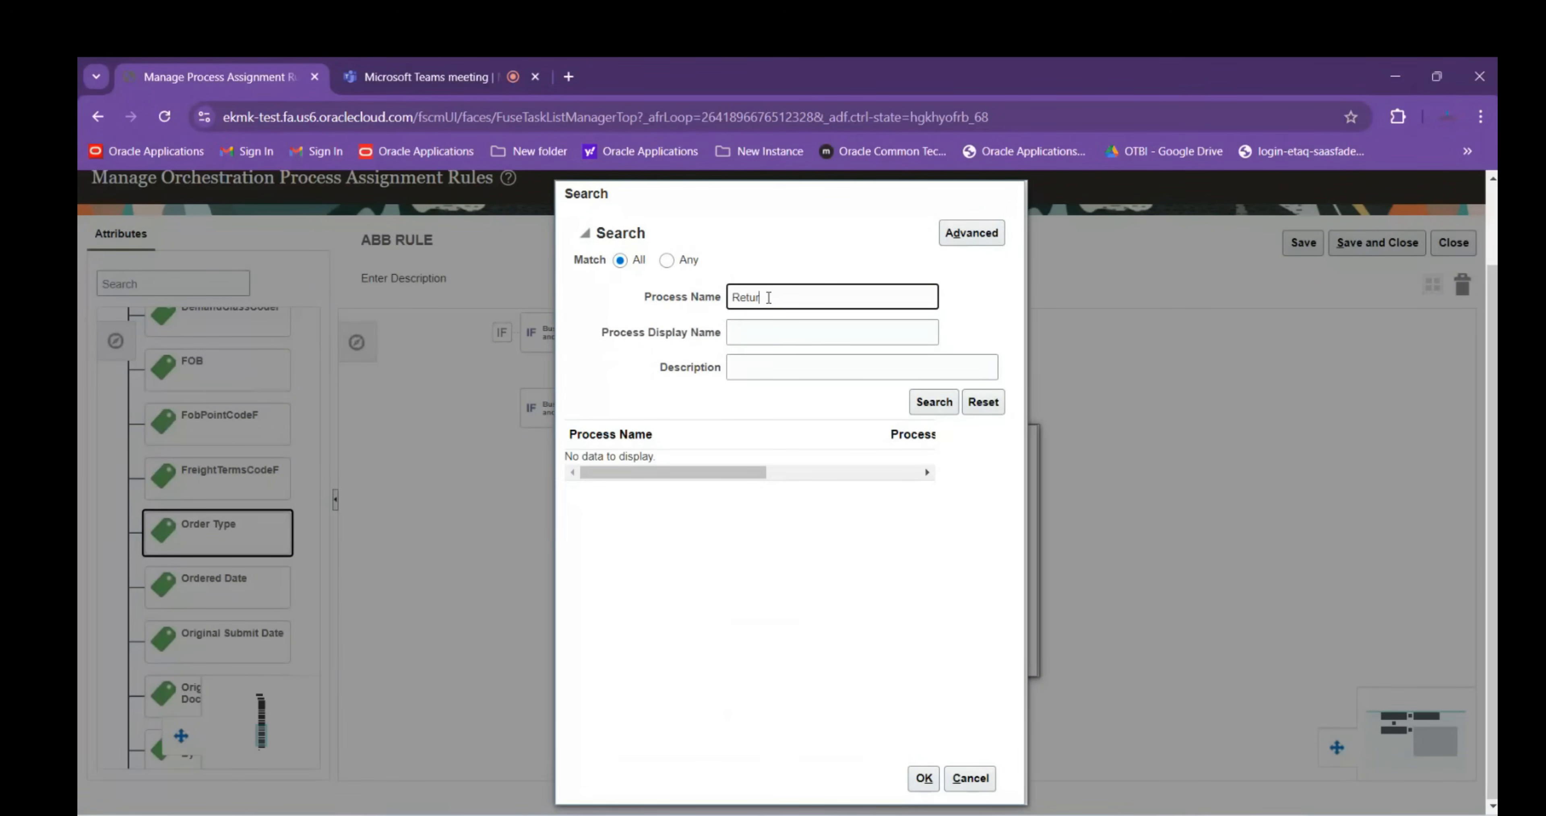
pyautogui.write('n')
pyautogui.press('Return')
pyautogui.click(649, 469)
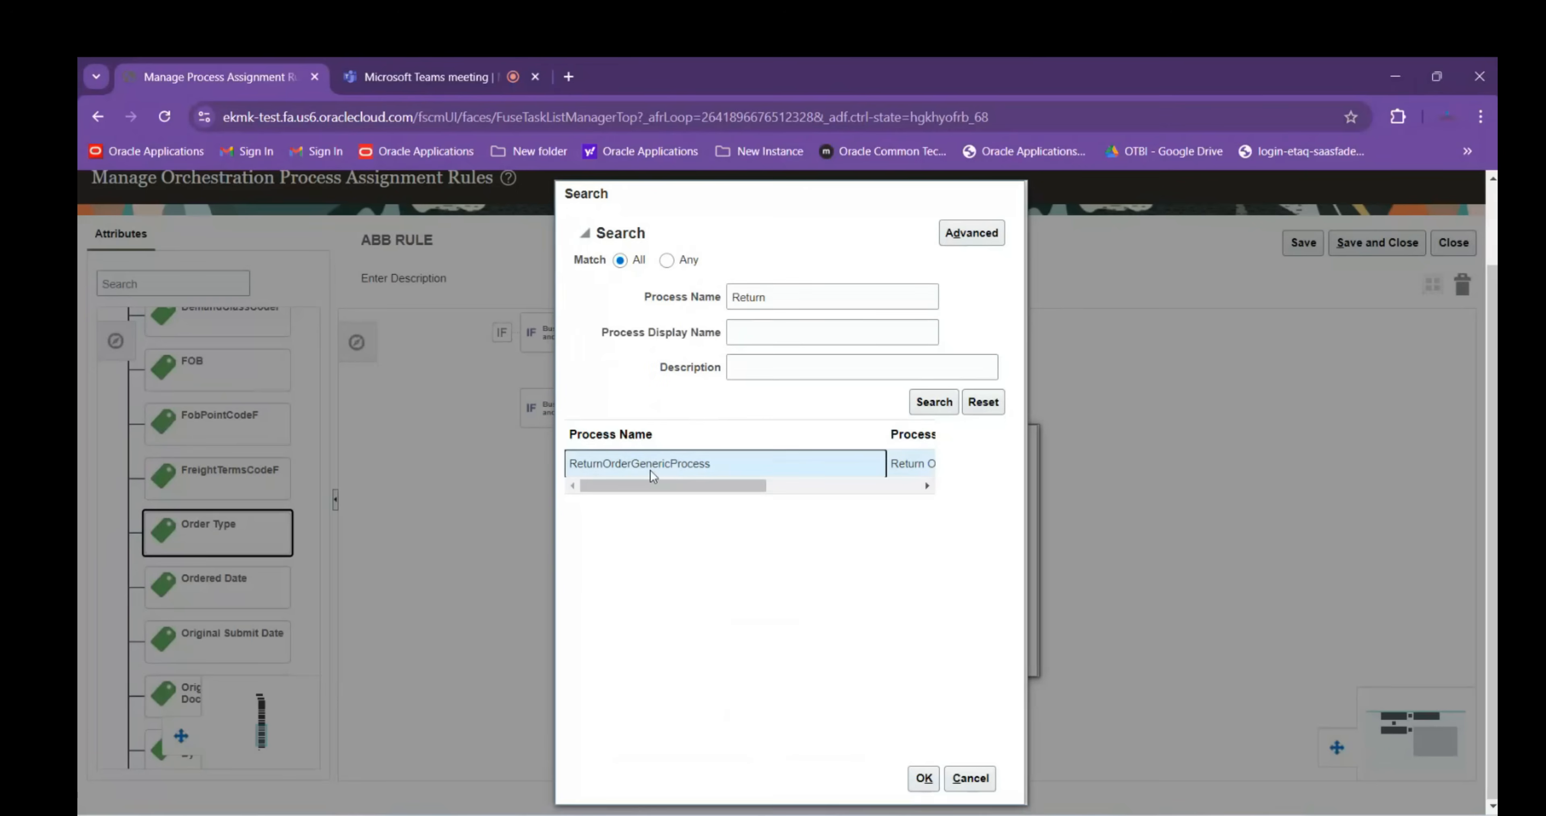
pyautogui.click(924, 777)
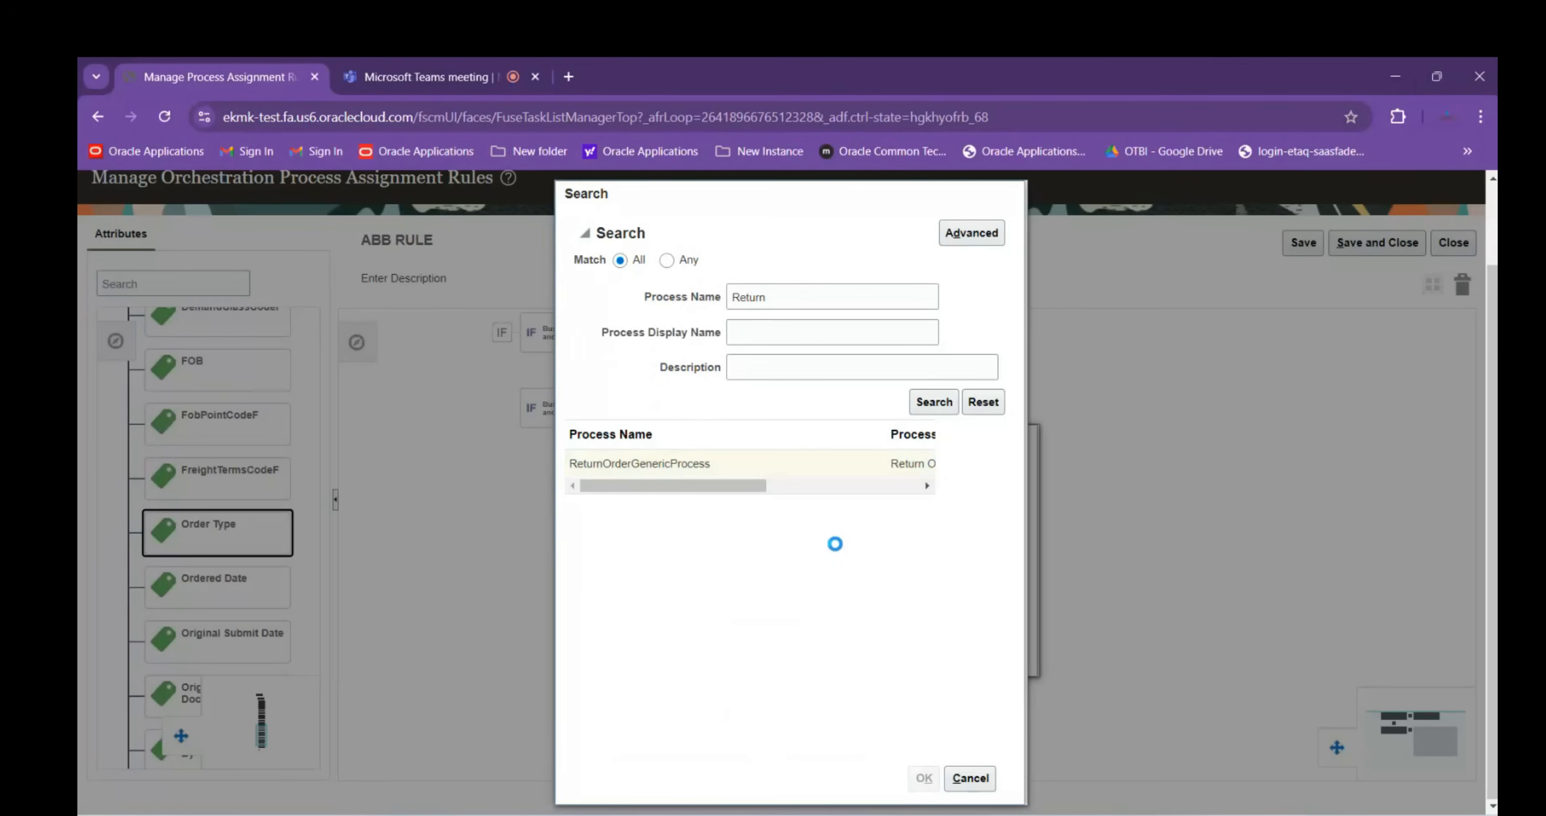
pyautogui.click(948, 648)
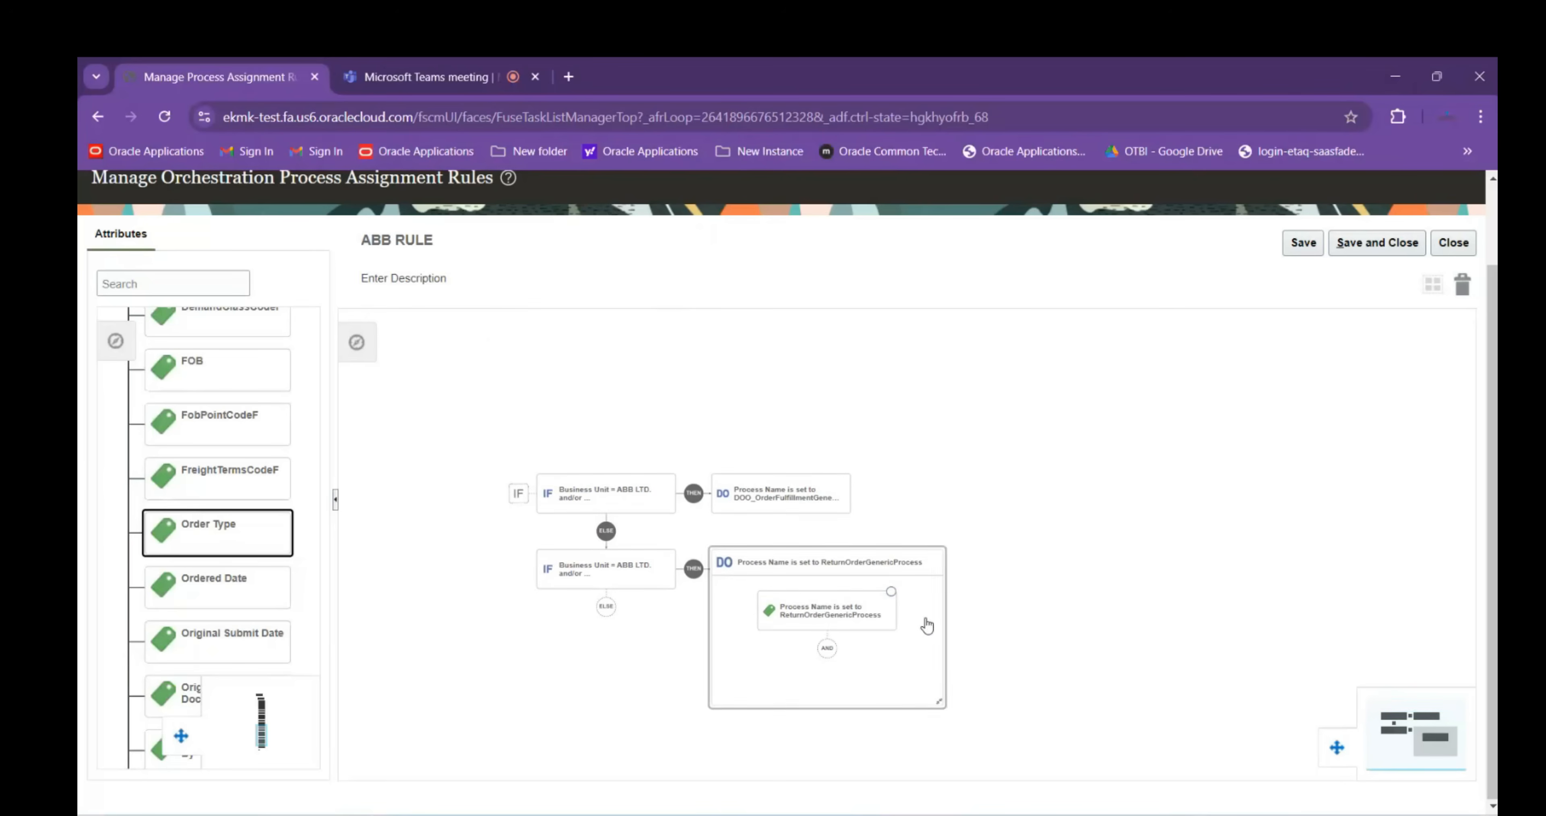
pyautogui.click(1377, 243)
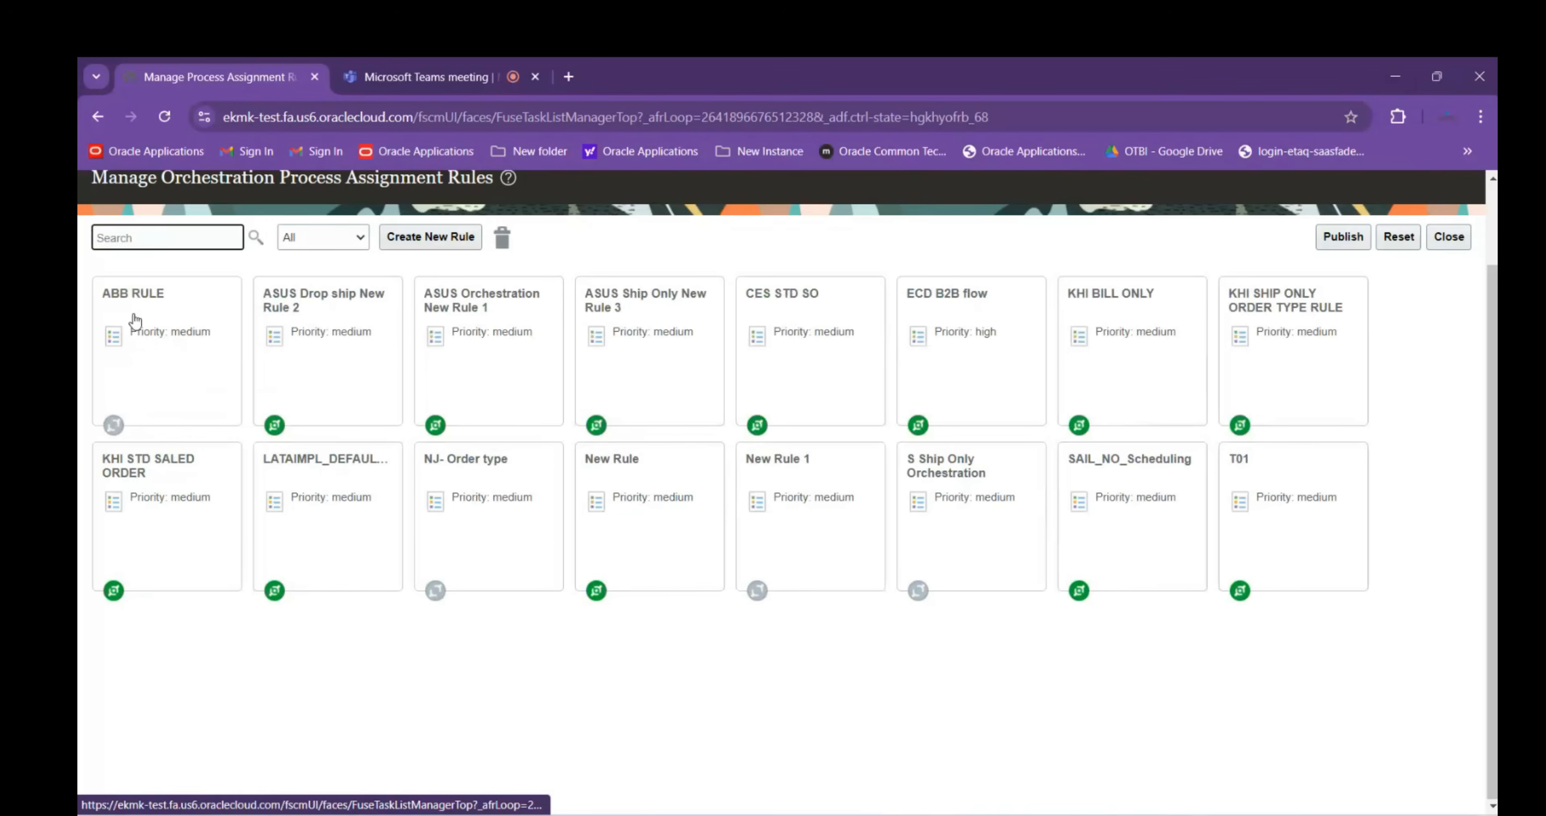
# Activate the ABB RULE and save it
pyautogui.click(153, 410)
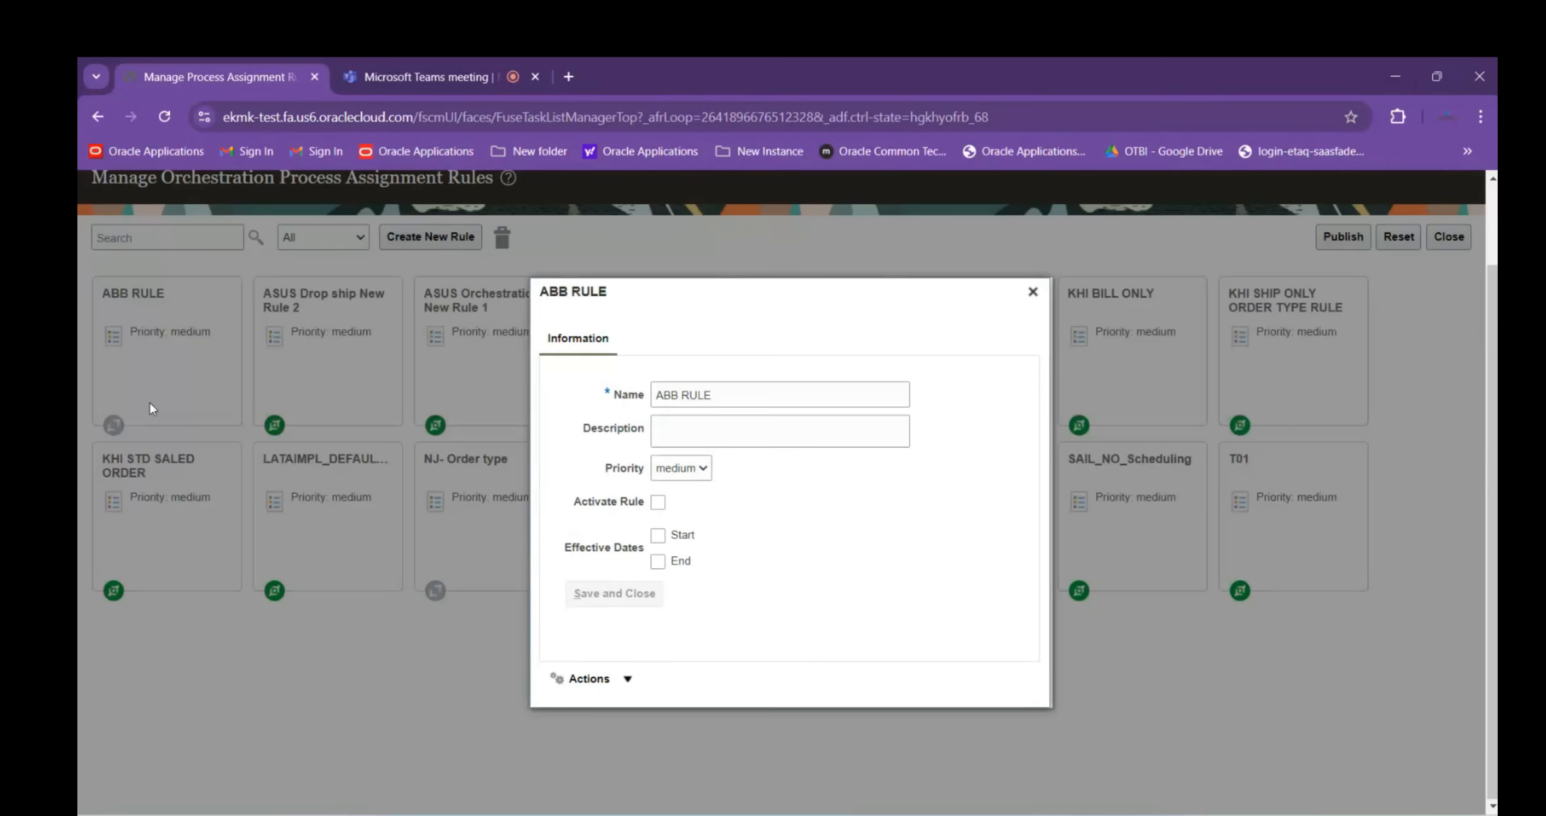
pyautogui.click(658, 502)
pyautogui.click(623, 602)
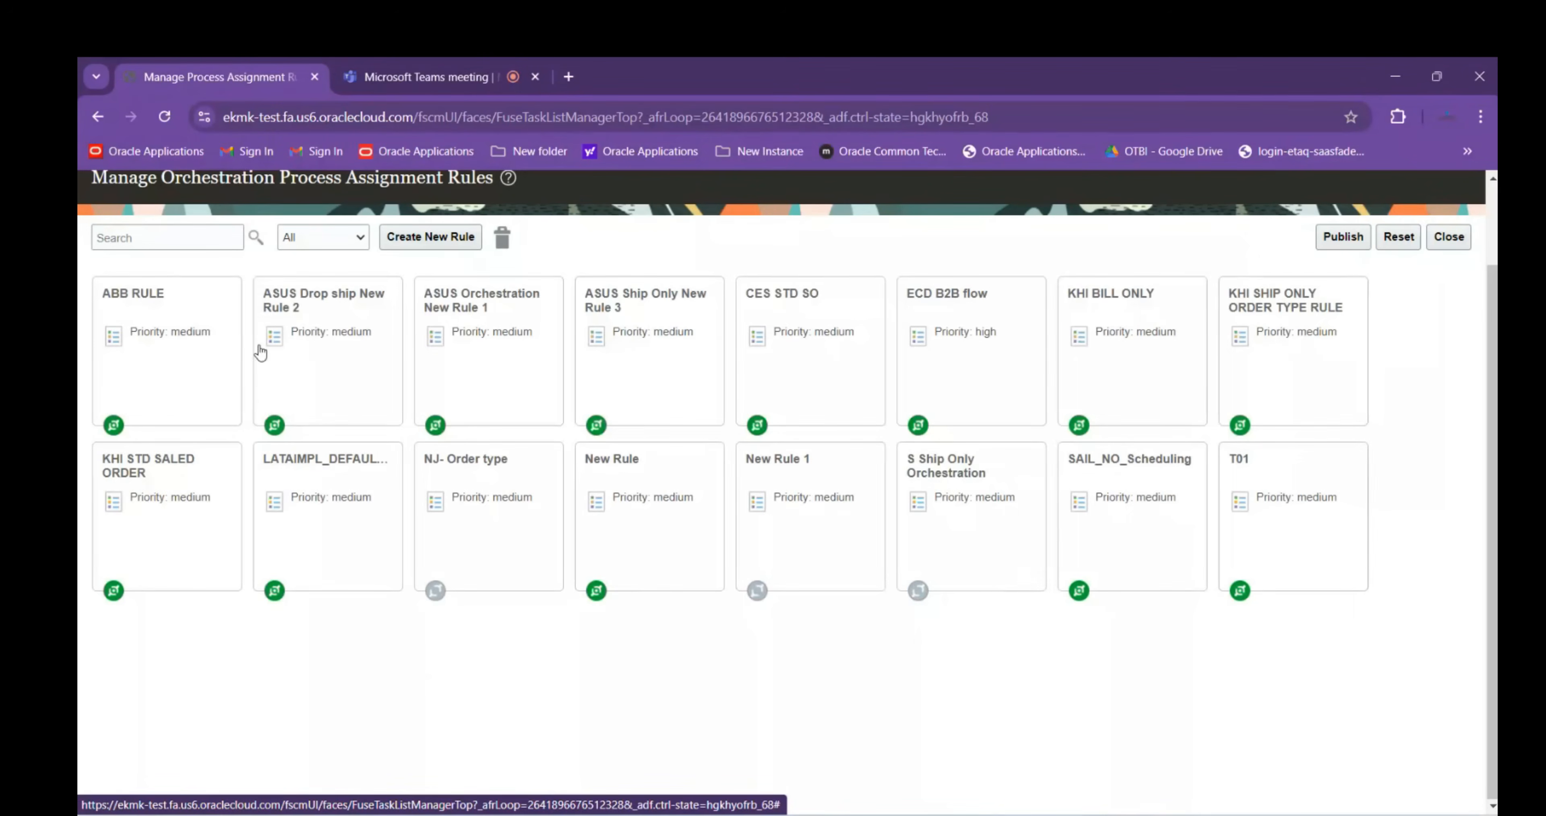
# Publish the assignment rules, dismiss the success messages, and close the rules page
pyautogui.click(1341, 240)
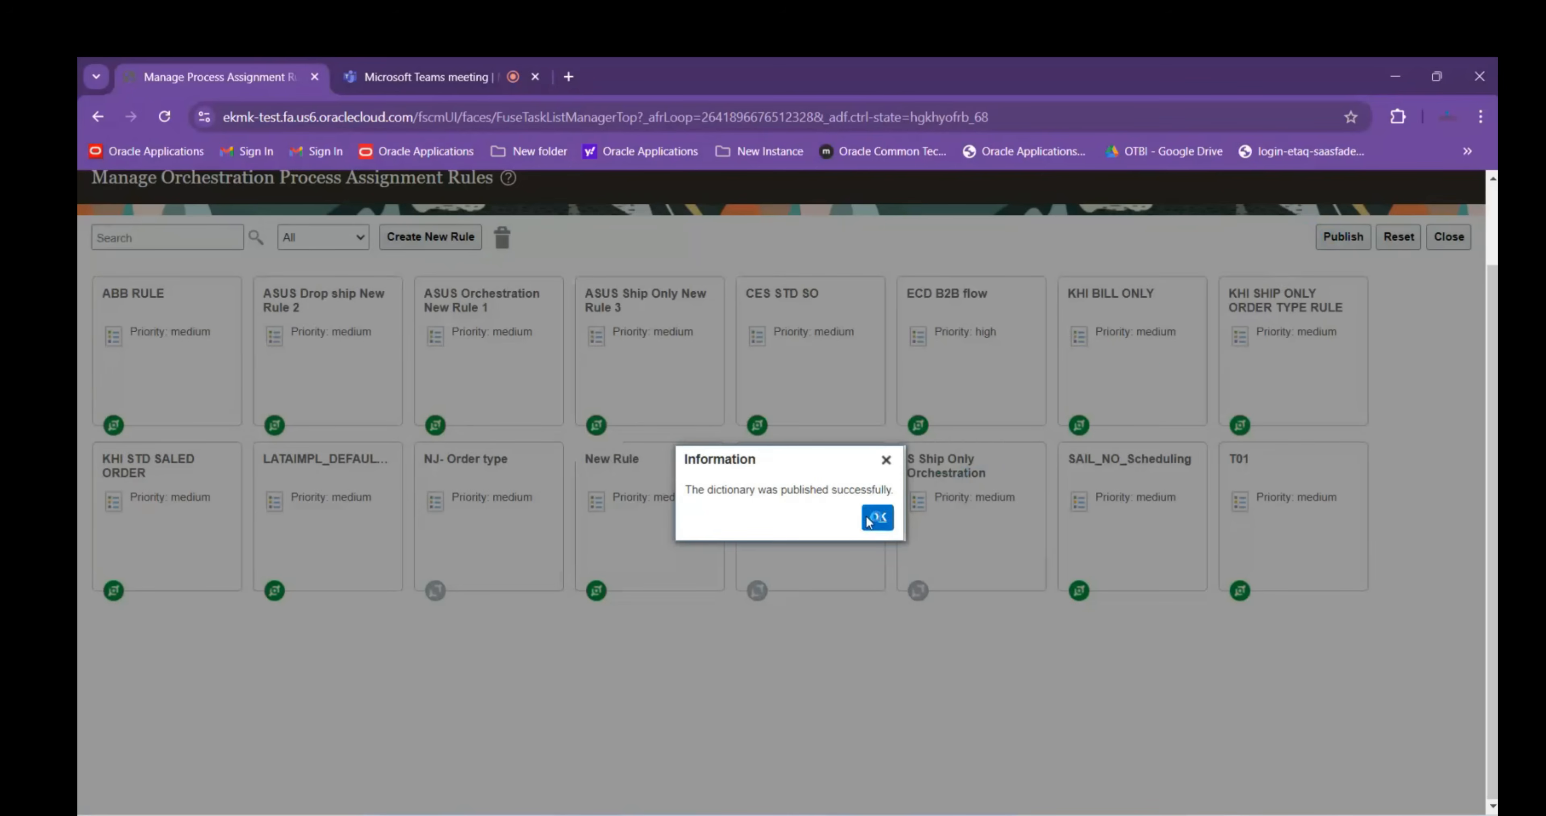
pyautogui.click(875, 518)
pyautogui.click(1335, 237)
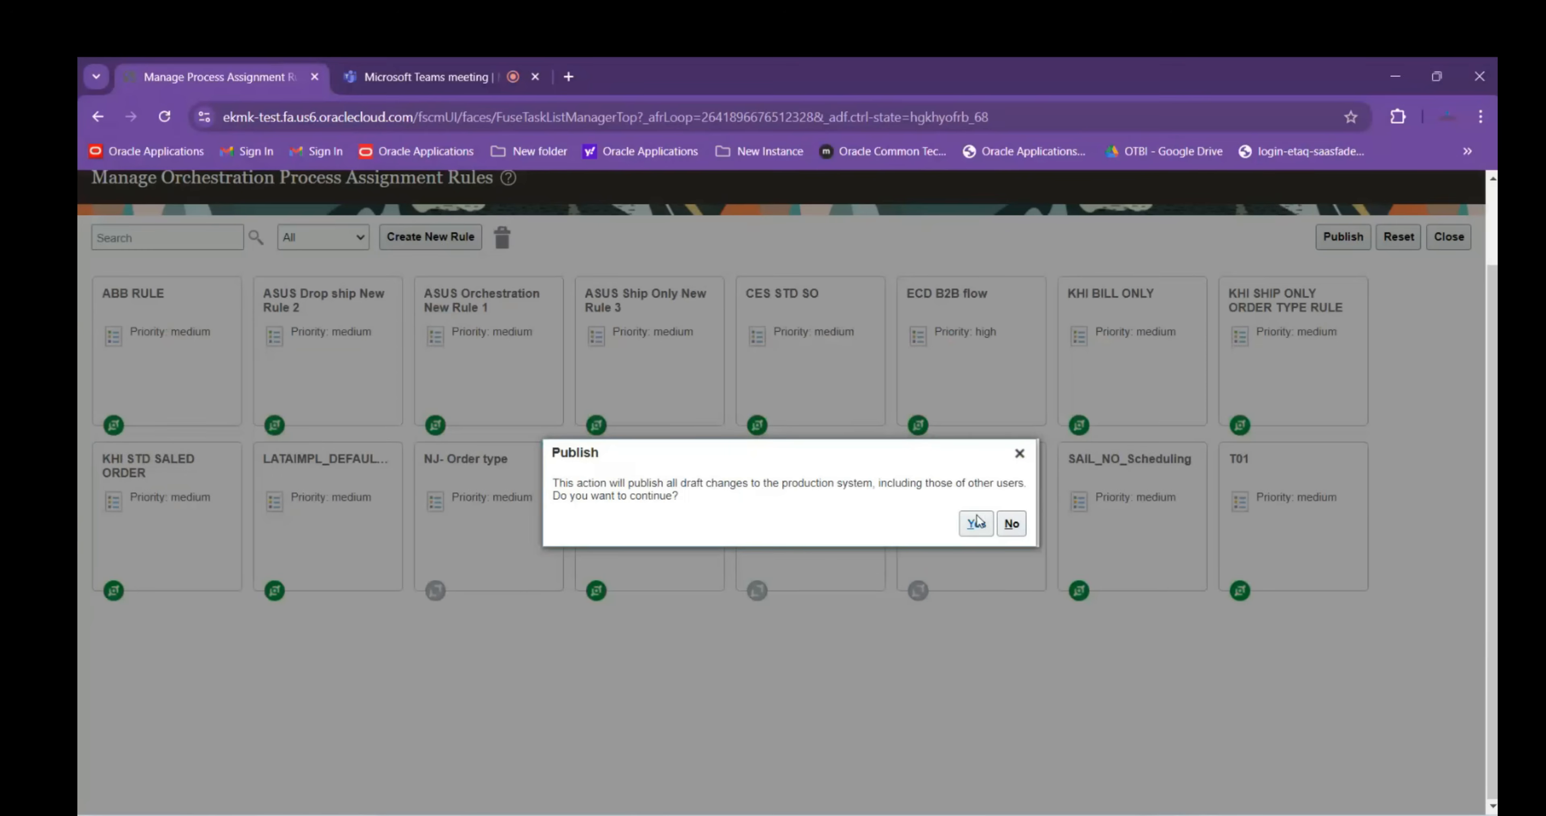
pyautogui.click(976, 521)
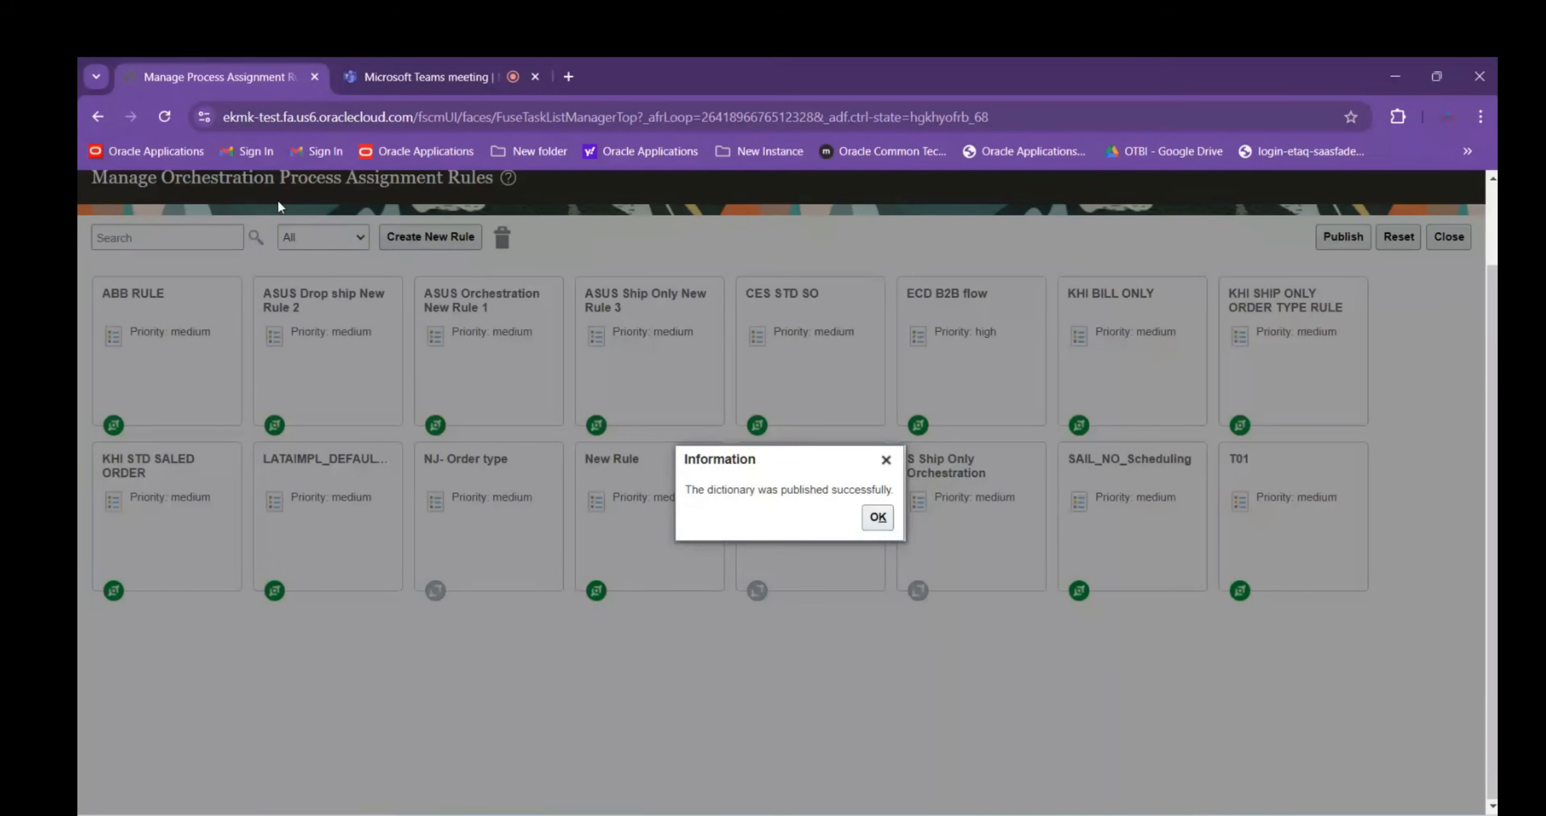
pyautogui.click(877, 517)
pyautogui.click(1459, 334)
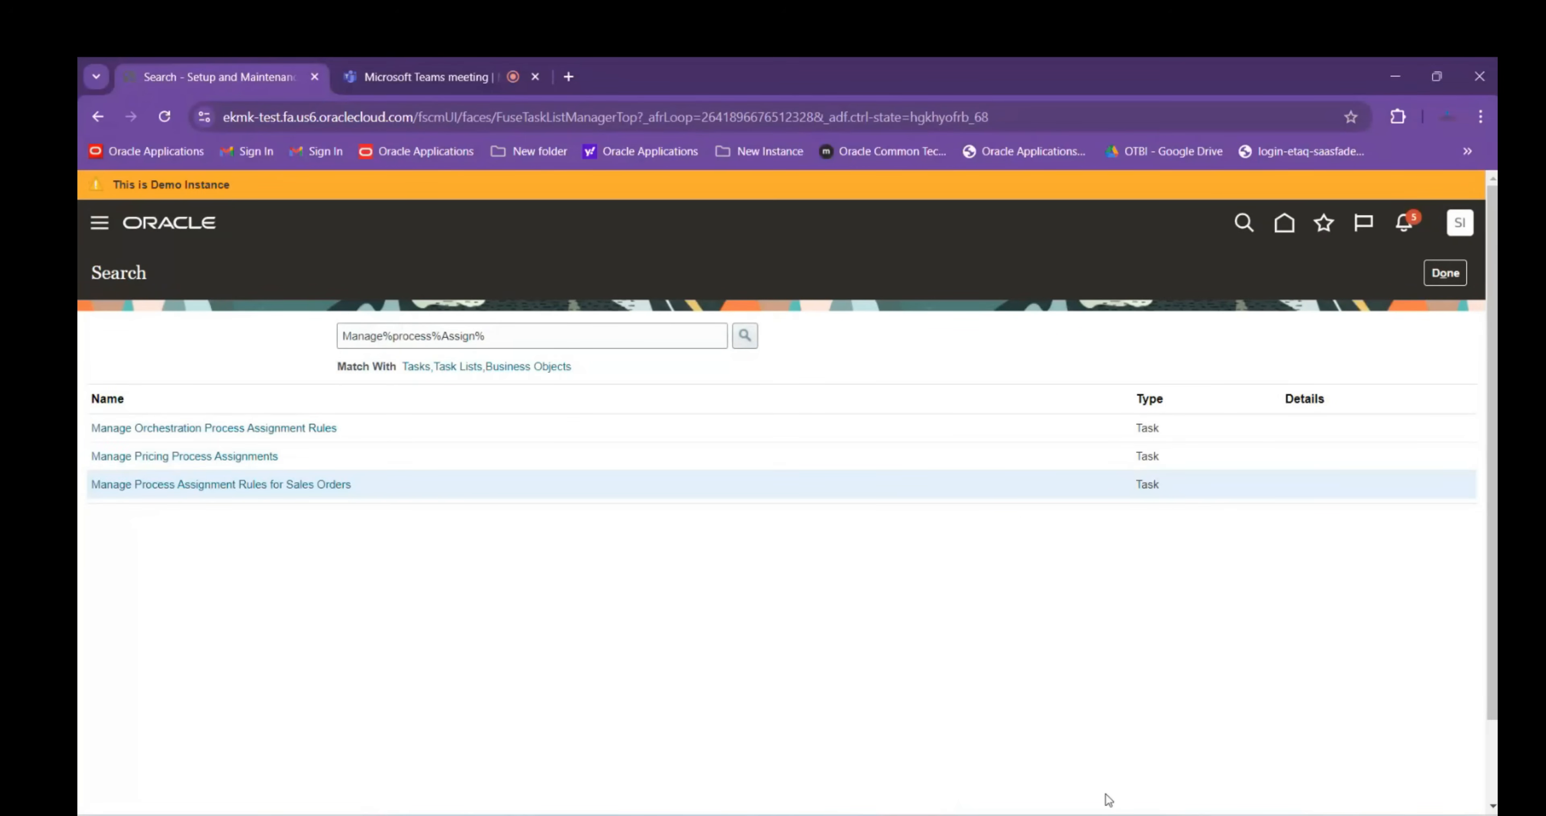
# Review the existing notes in the Session Details workbook
pyautogui.moveTo(1107, 813)
pyautogui.click(1001, 750)
pyautogui.scroll(-1, 306, 567)
pyautogui.scroll(2, 307, 567)
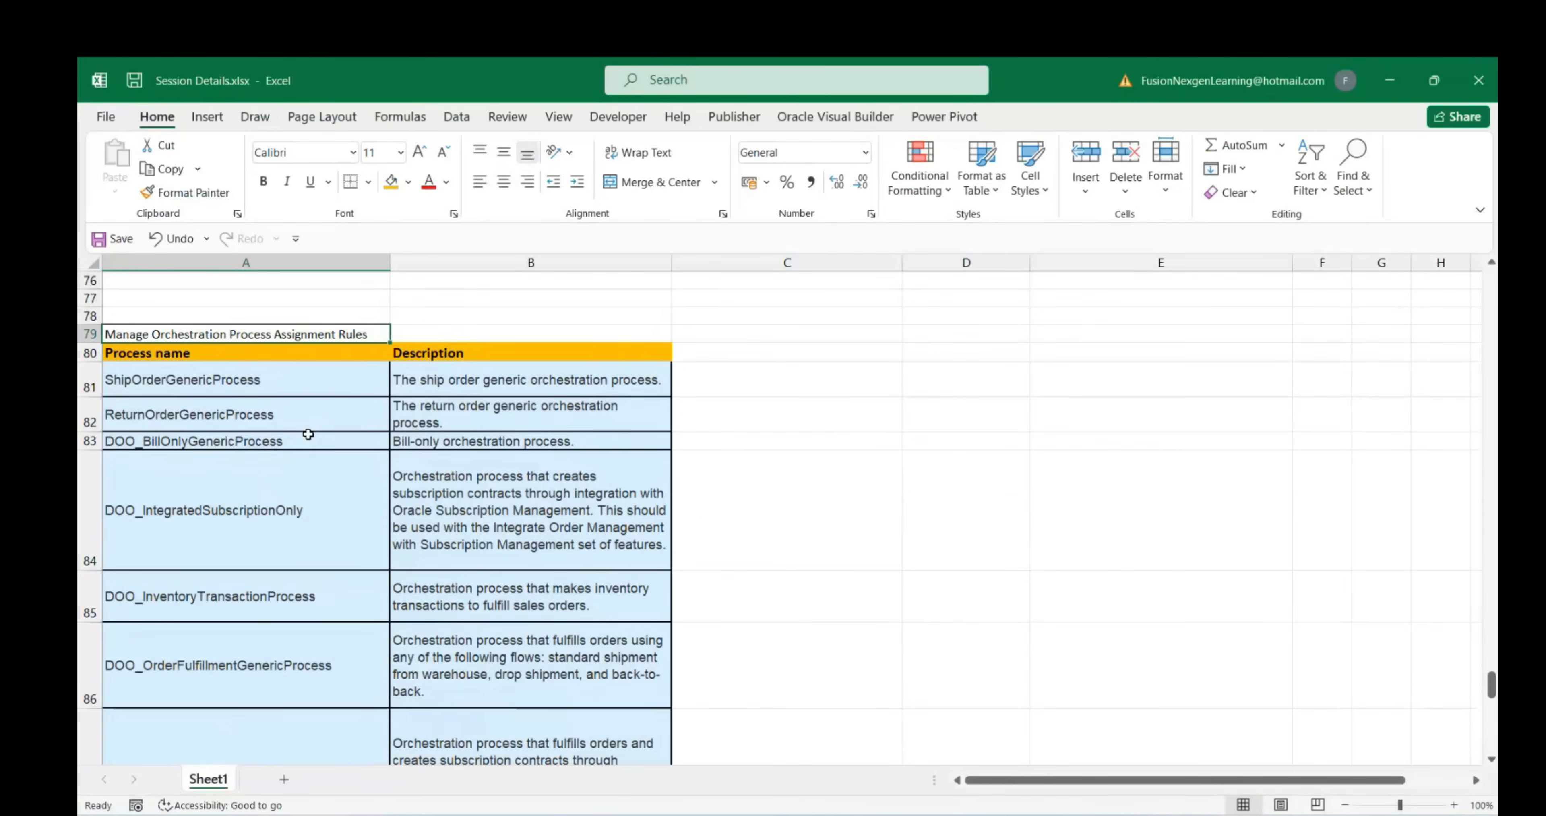
pyautogui.scroll(-1, 311, 435)
pyautogui.scroll(1, 311, 437)
pyautogui.doubleClick(374, 334)
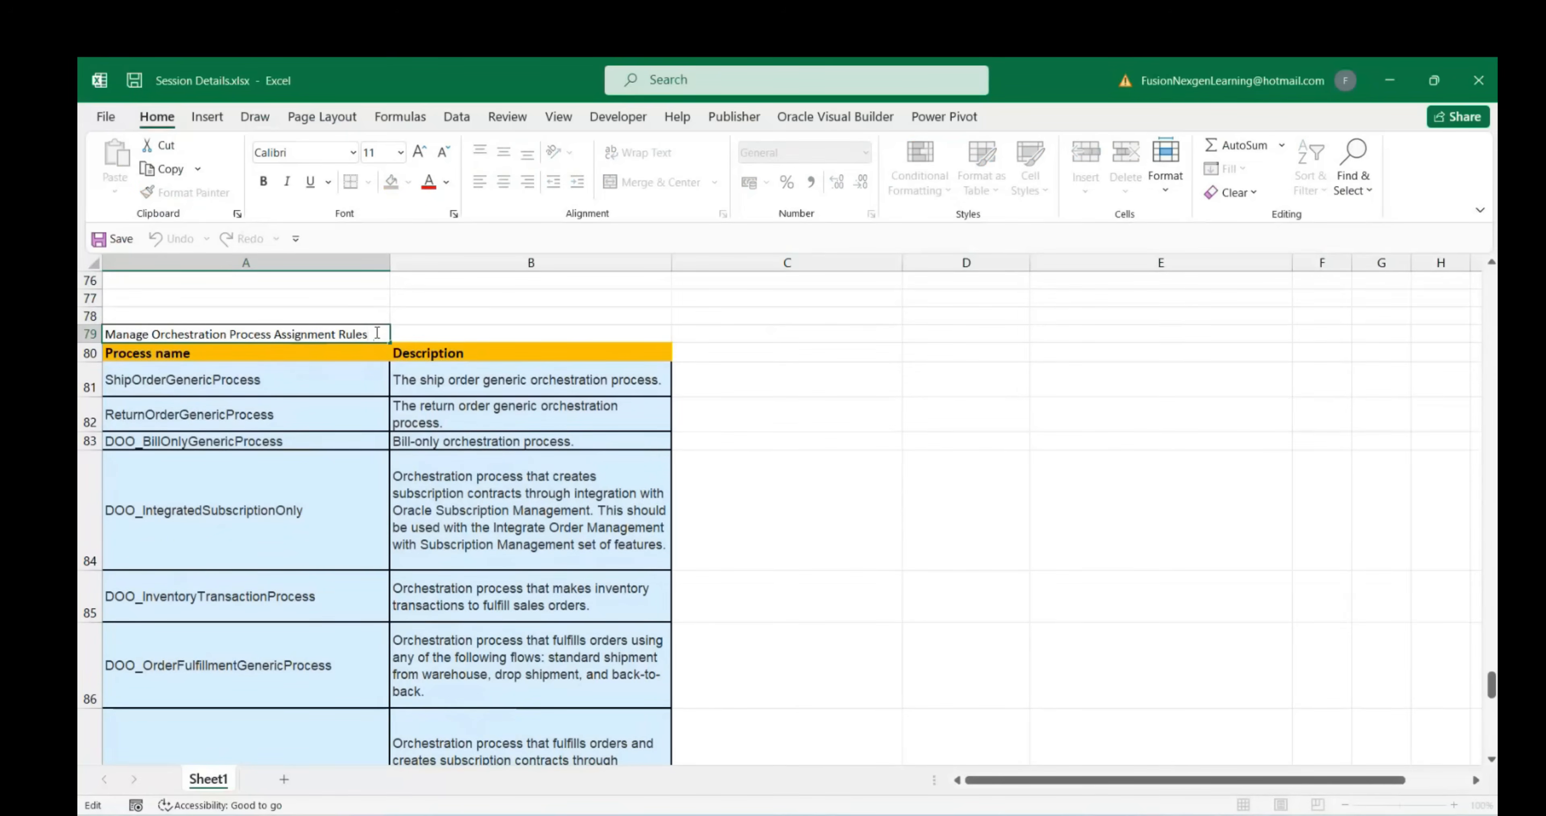
pyautogui.scroll(-6, 309, 439)
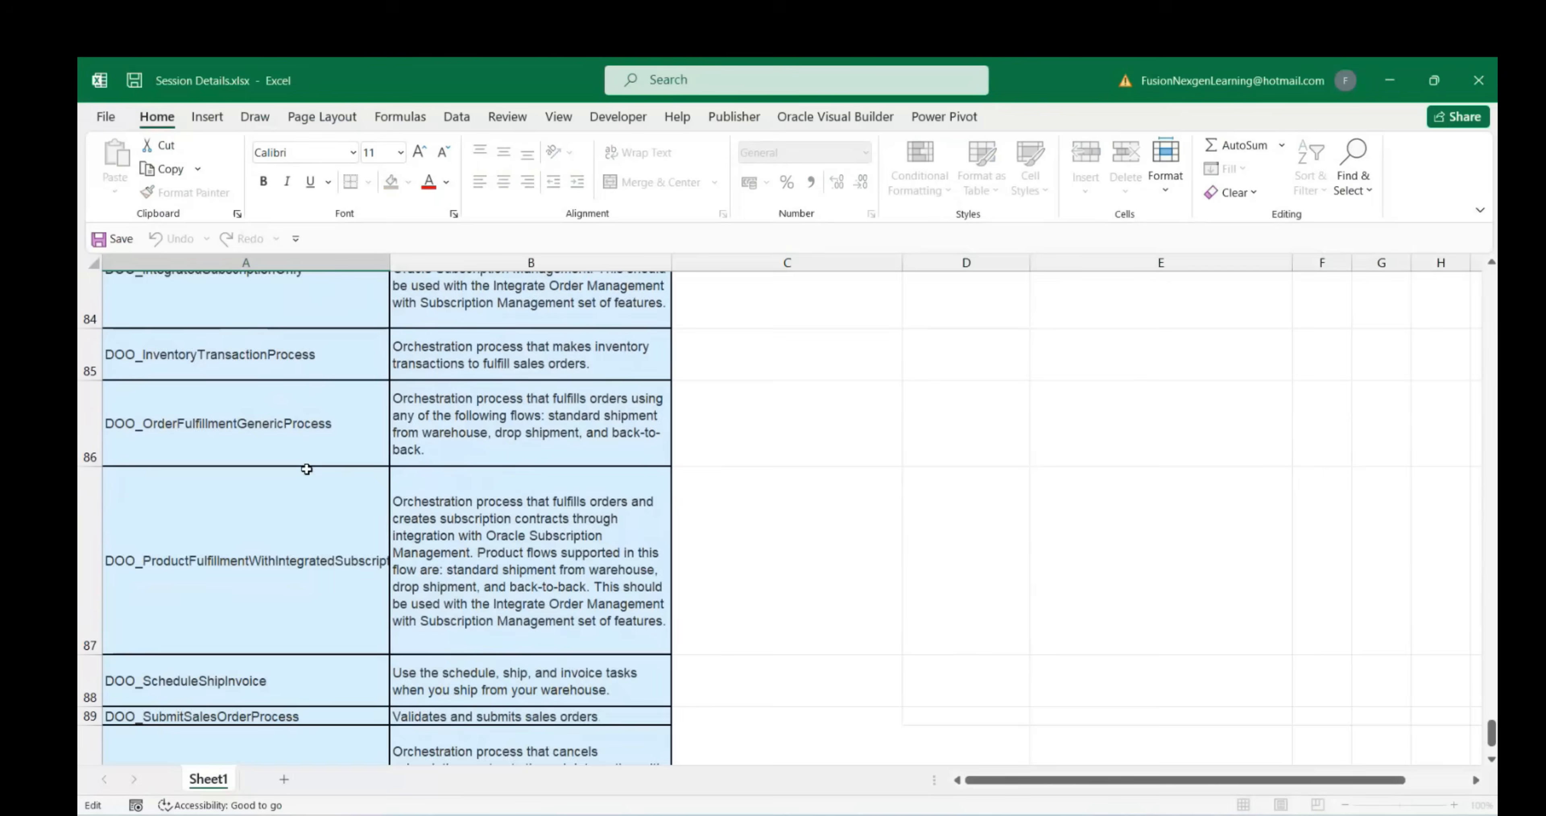
pyautogui.scroll(3, 310, 472)
pyautogui.scroll(-1, 865, 530)
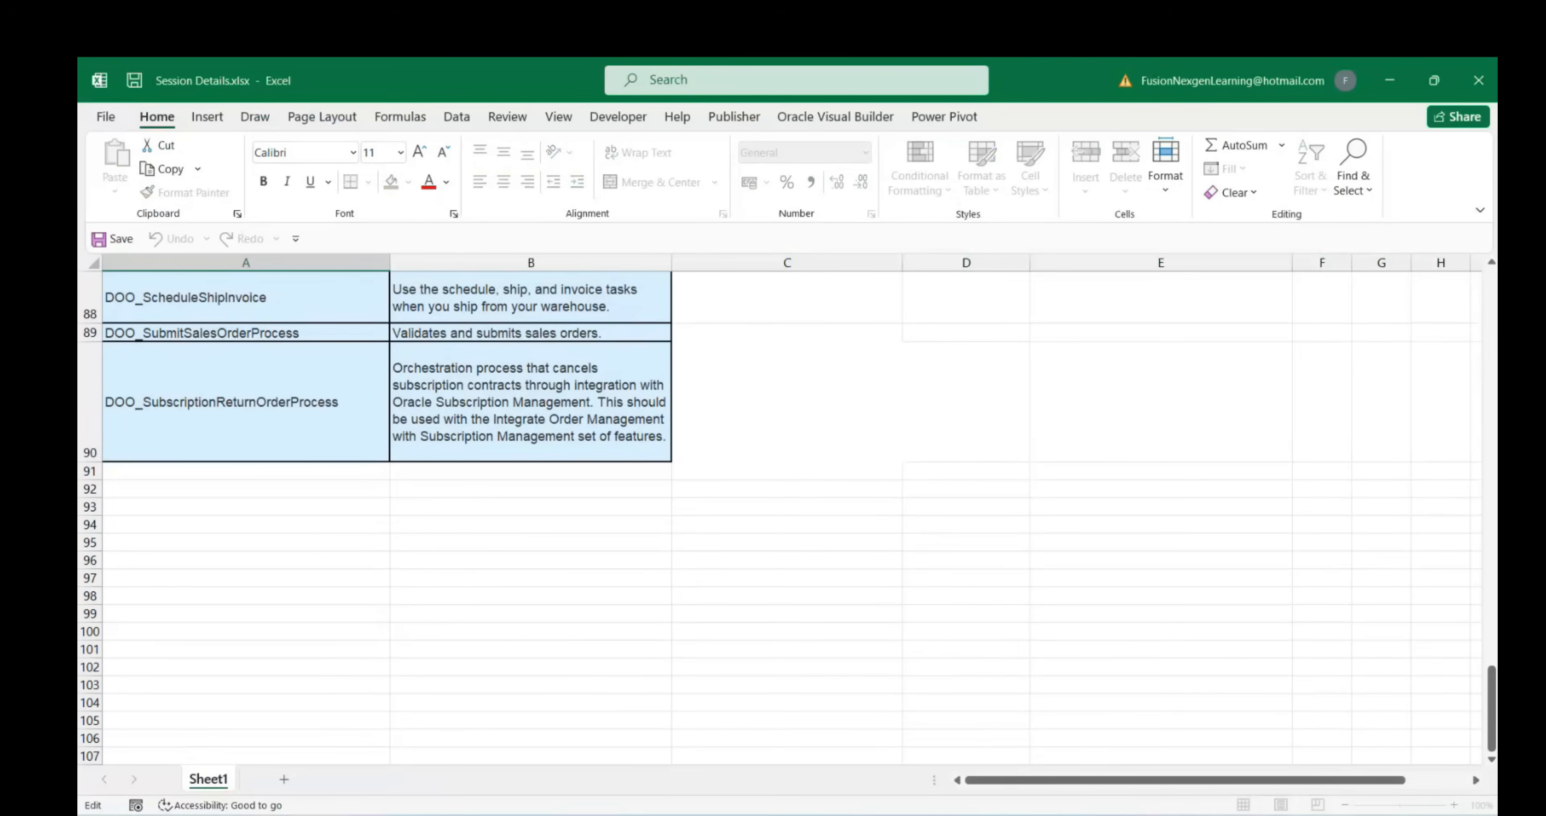
# Copy the Manage Process Assignment Rules for Sales Orders task name and select cell A91 in Excel
pyautogui.moveTo(1116, 814)
pyautogui.click(1044, 736)
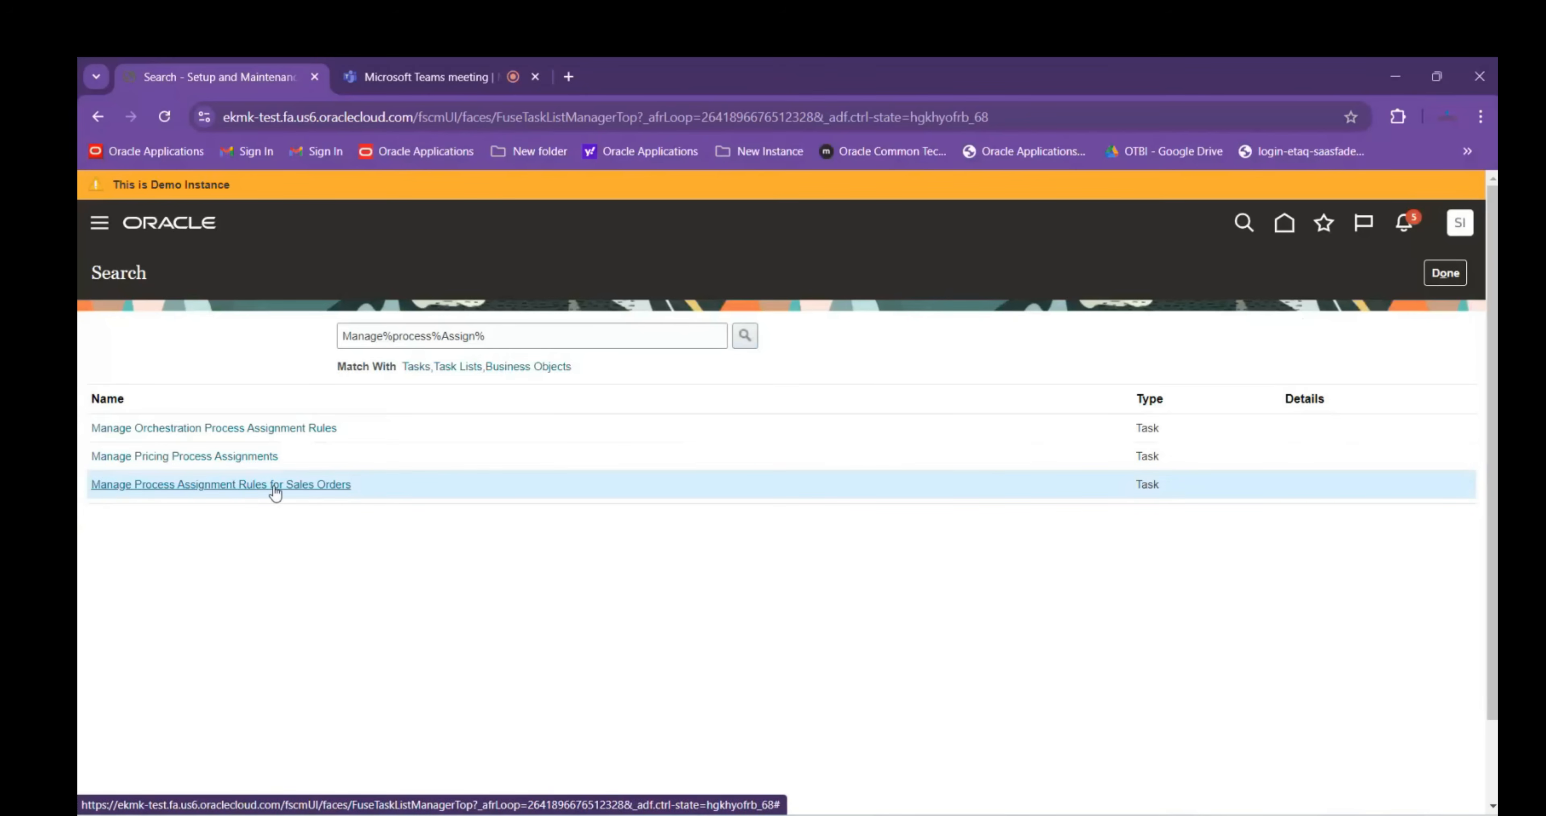
pyautogui.moveTo(358, 495); pyautogui.dragTo(95, 492)
pyautogui.hotkey('ctrl', 'c')
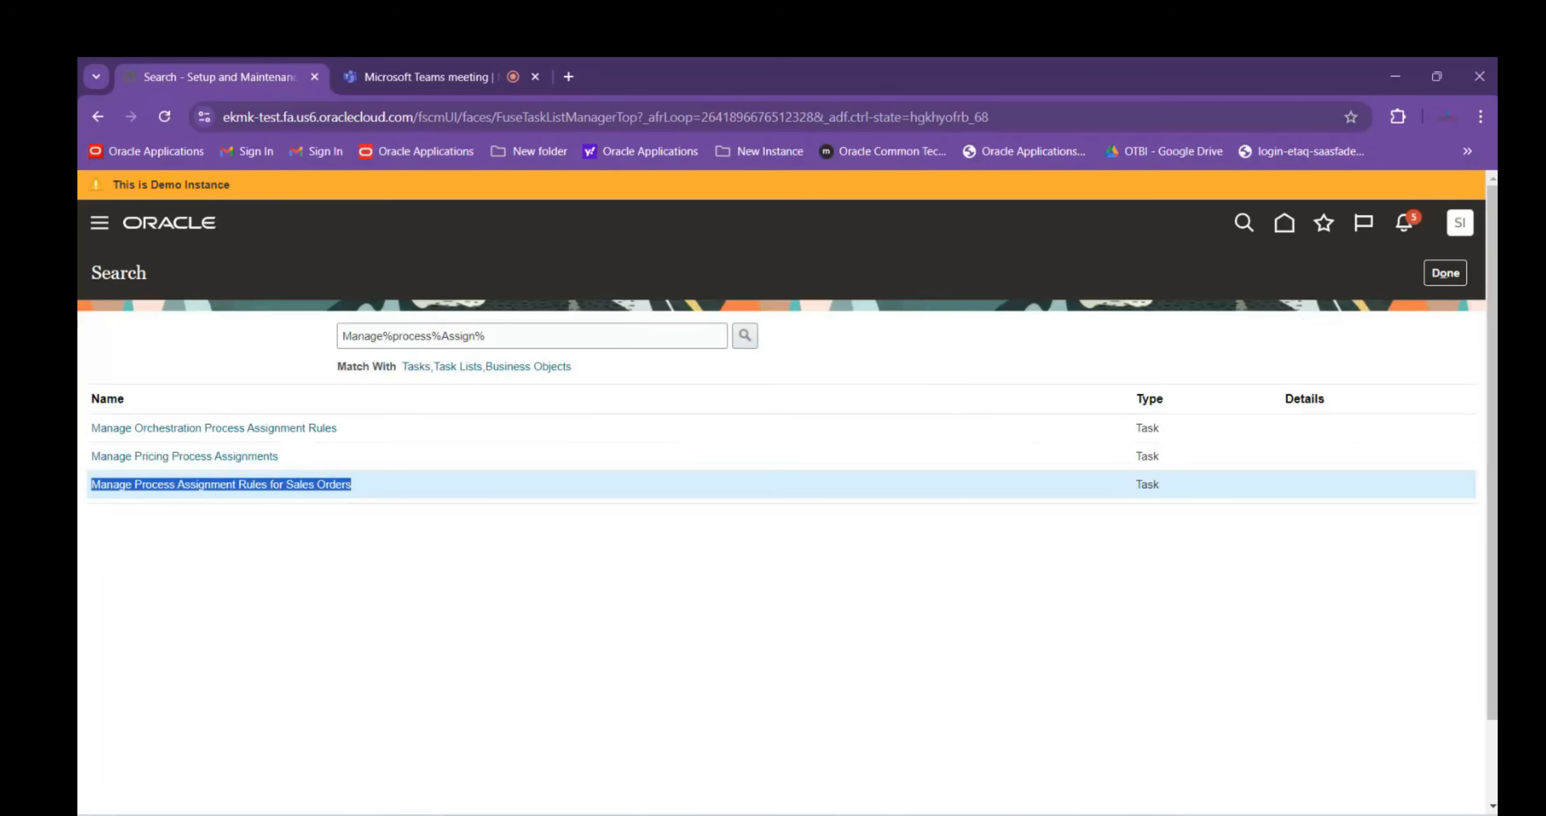
pyautogui.click(999, 741)
pyautogui.scroll(8, 270, 549)
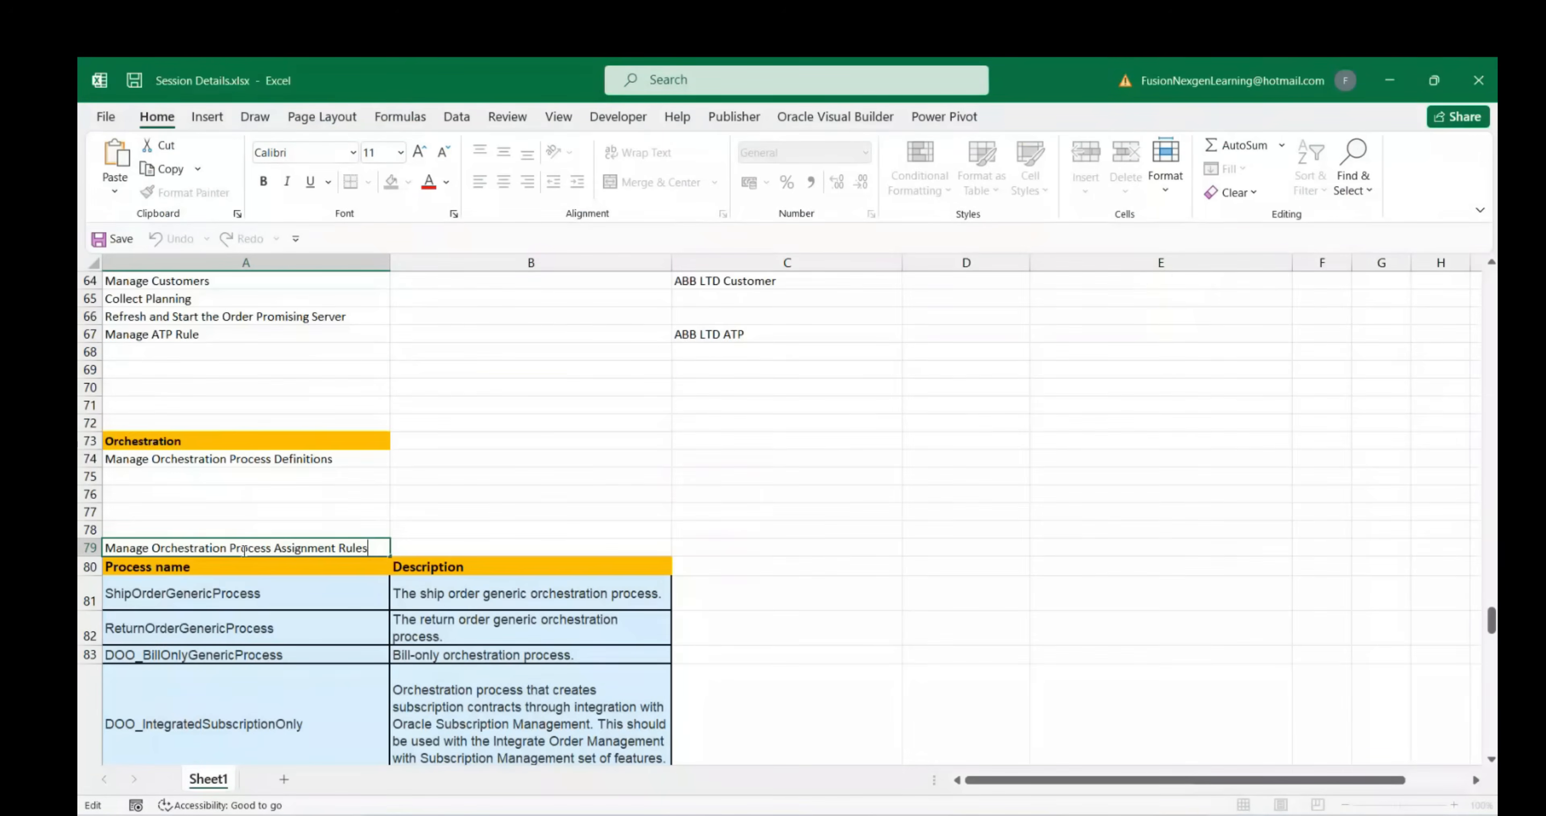
pyautogui.scroll(-4, 246, 552)
pyautogui.scroll(-5, 241, 562)
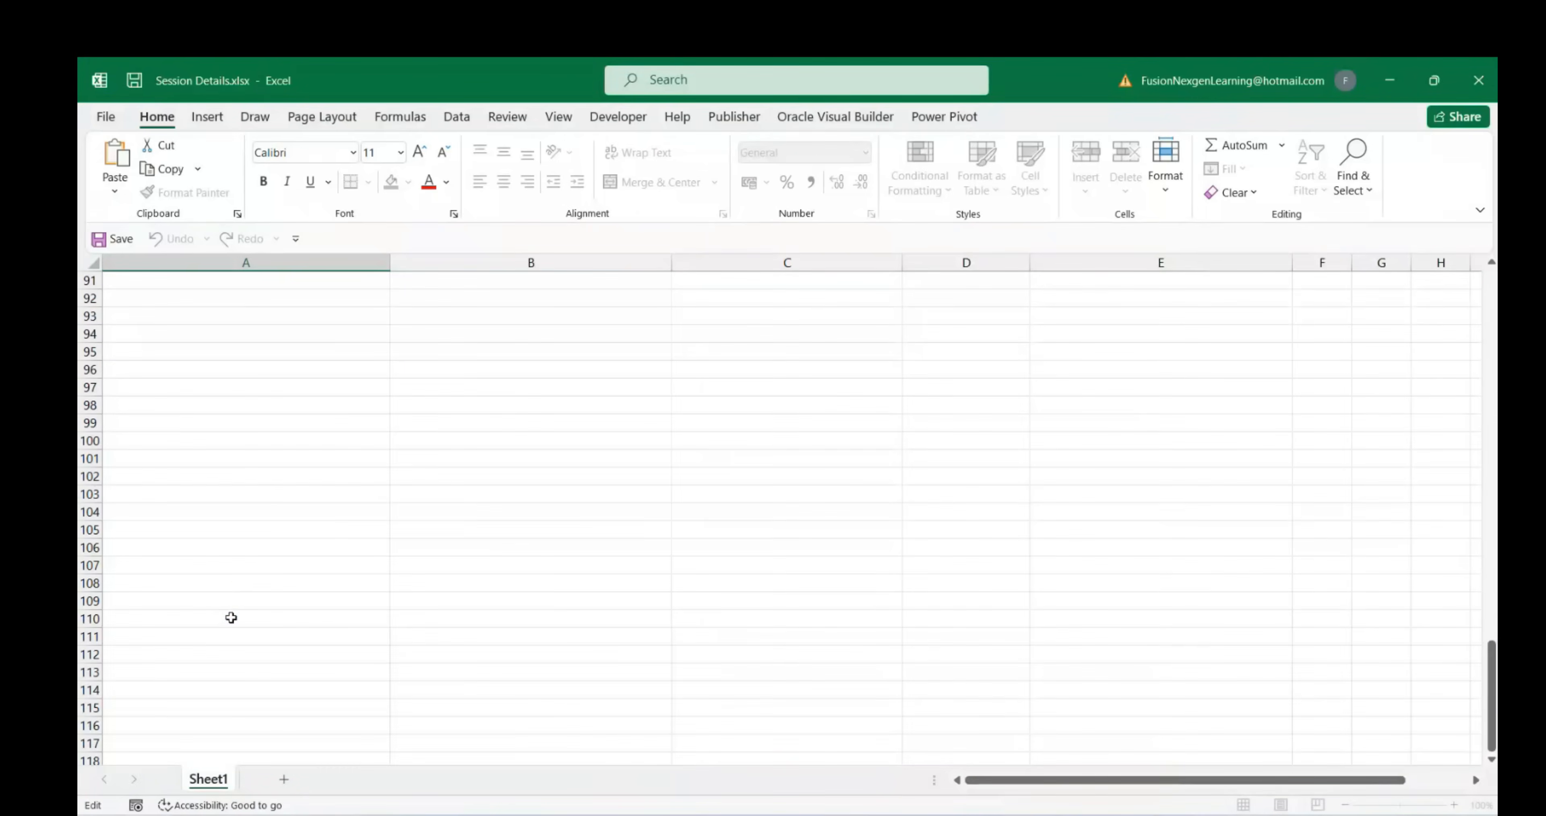
pyautogui.scroll(3, 228, 583)
pyautogui.scroll(-3, 228, 583)
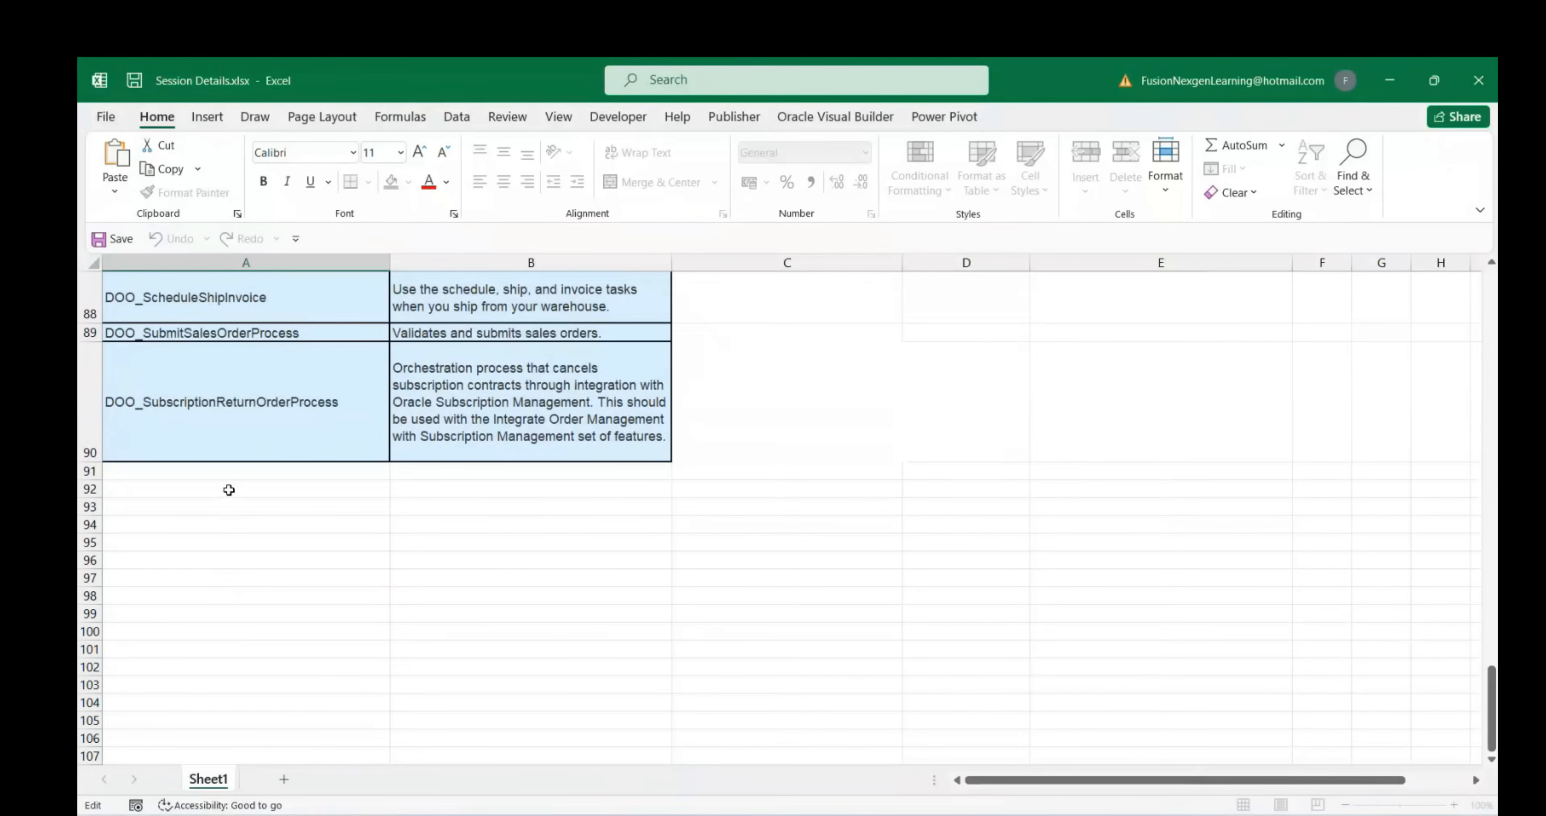
pyautogui.click(224, 475)
# Paste the task name into A91 as plain text without the link
pyautogui.hotkey('ctrl', 'v')
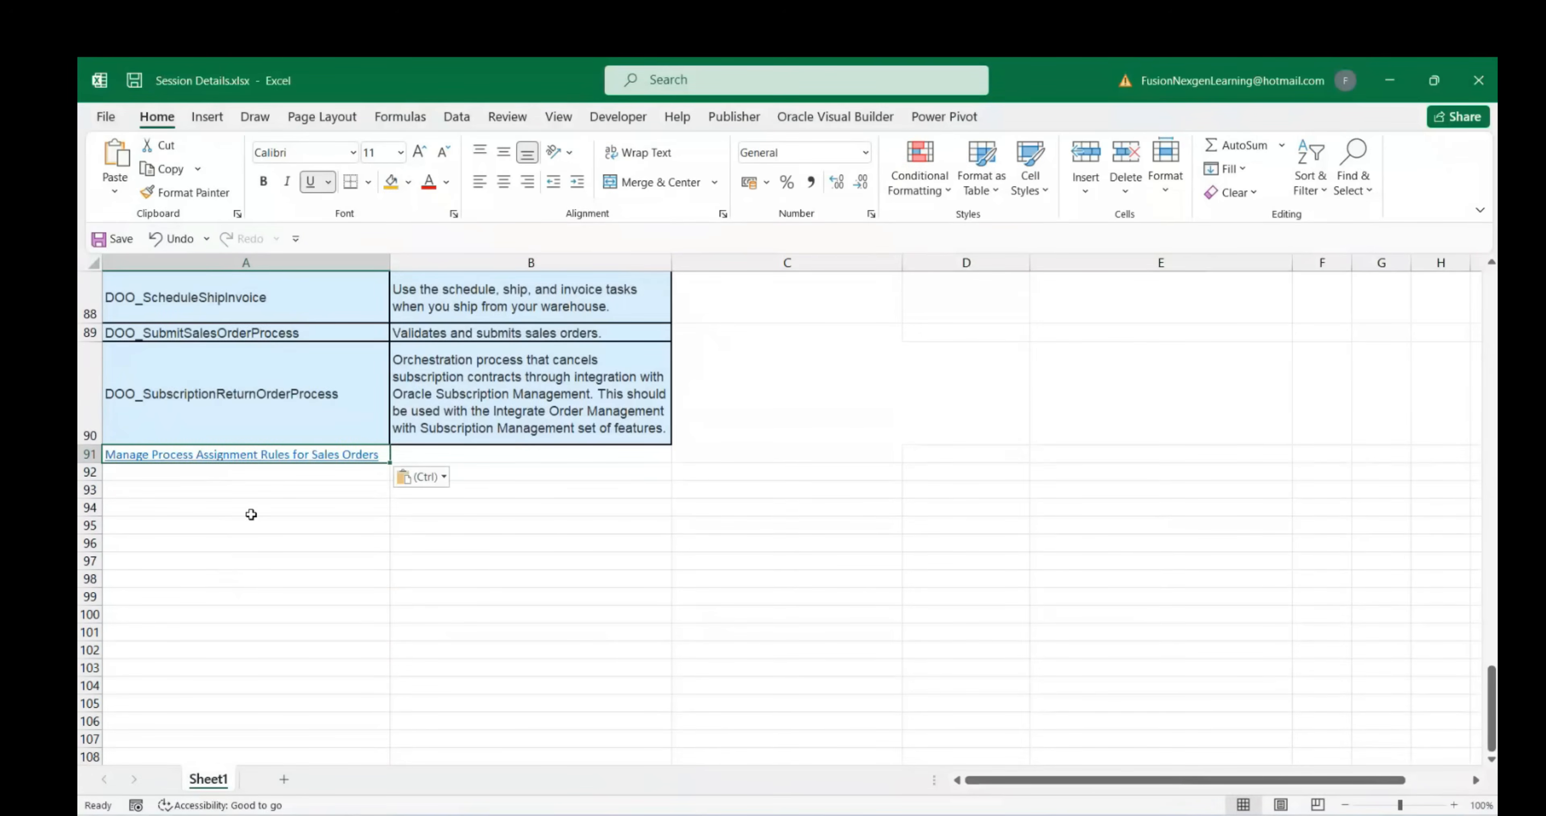
pyautogui.click(422, 477)
pyautogui.click(445, 532)
pyautogui.click(312, 529)
pyautogui.click(235, 477)
pyautogui.click(228, 495)
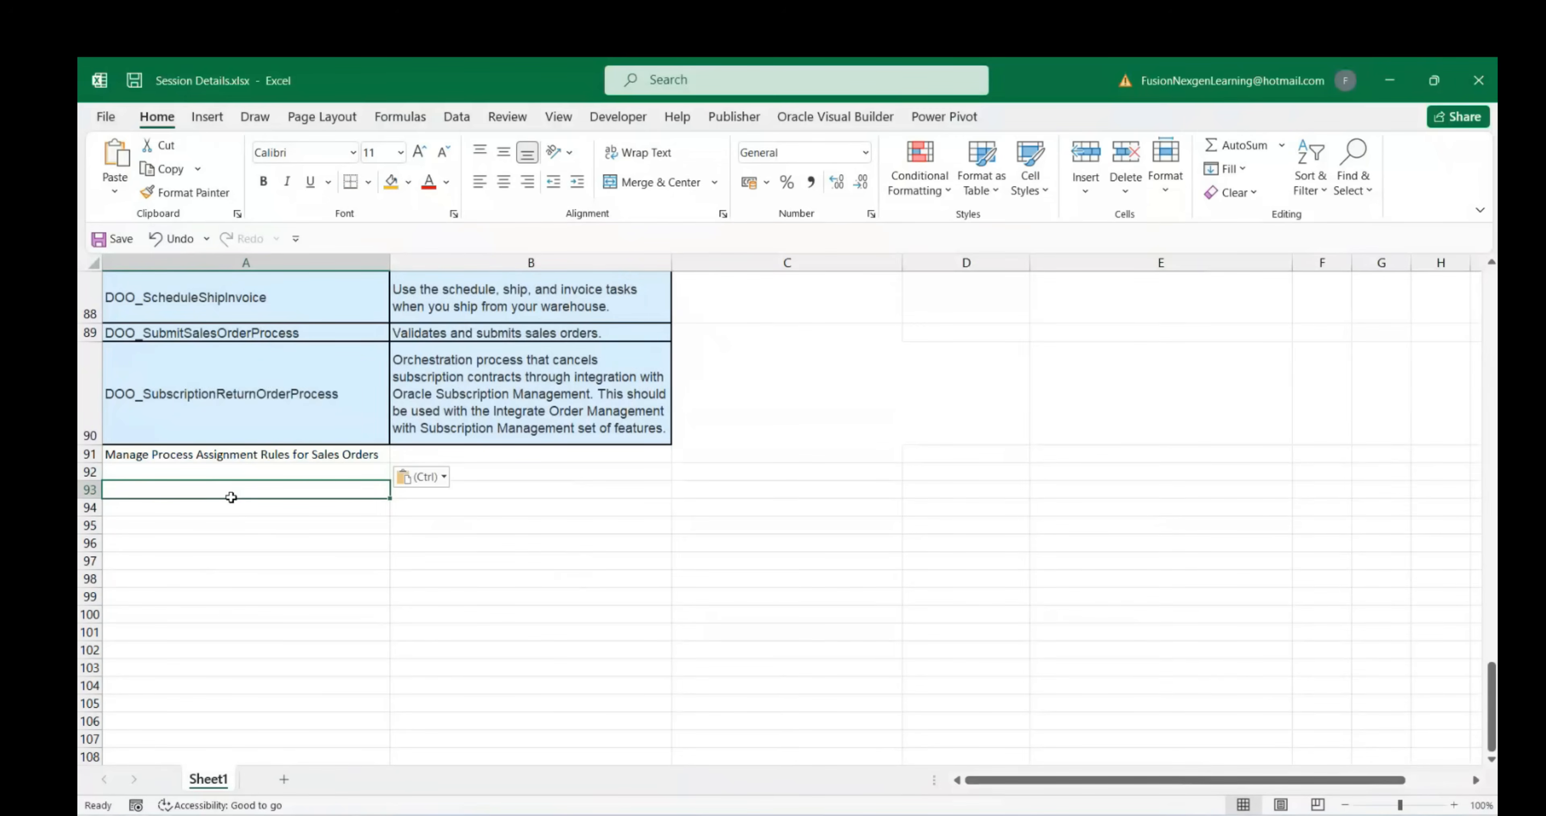
# Enter ABB_ORDER_TYPE in A93 and ABB LTD in A94
pyautogui.write('ABB_ORDER_TYPE')
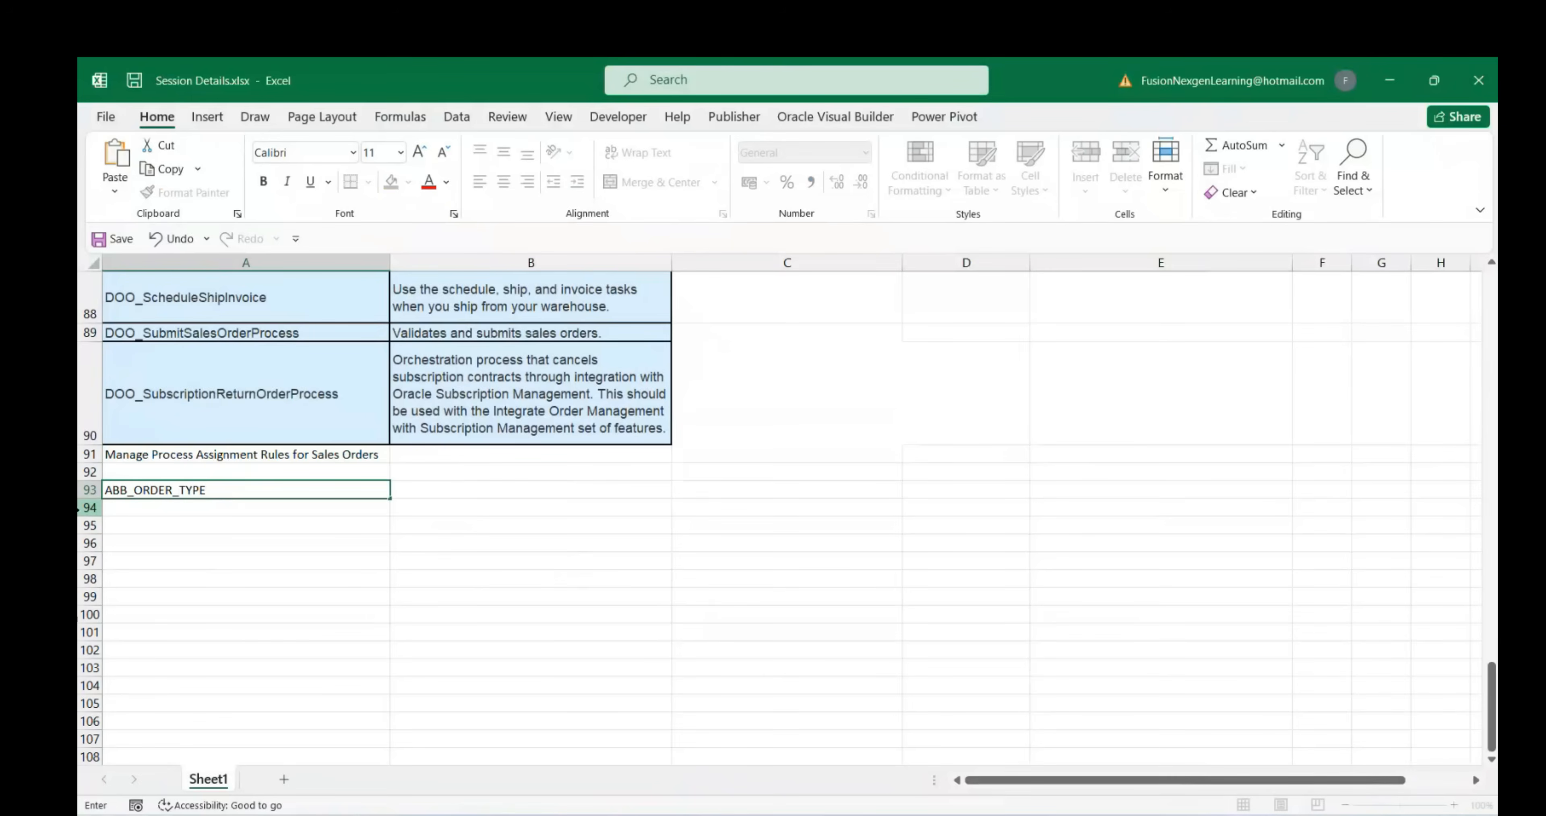
pyautogui.click(128, 524)
pyautogui.click(135, 505)
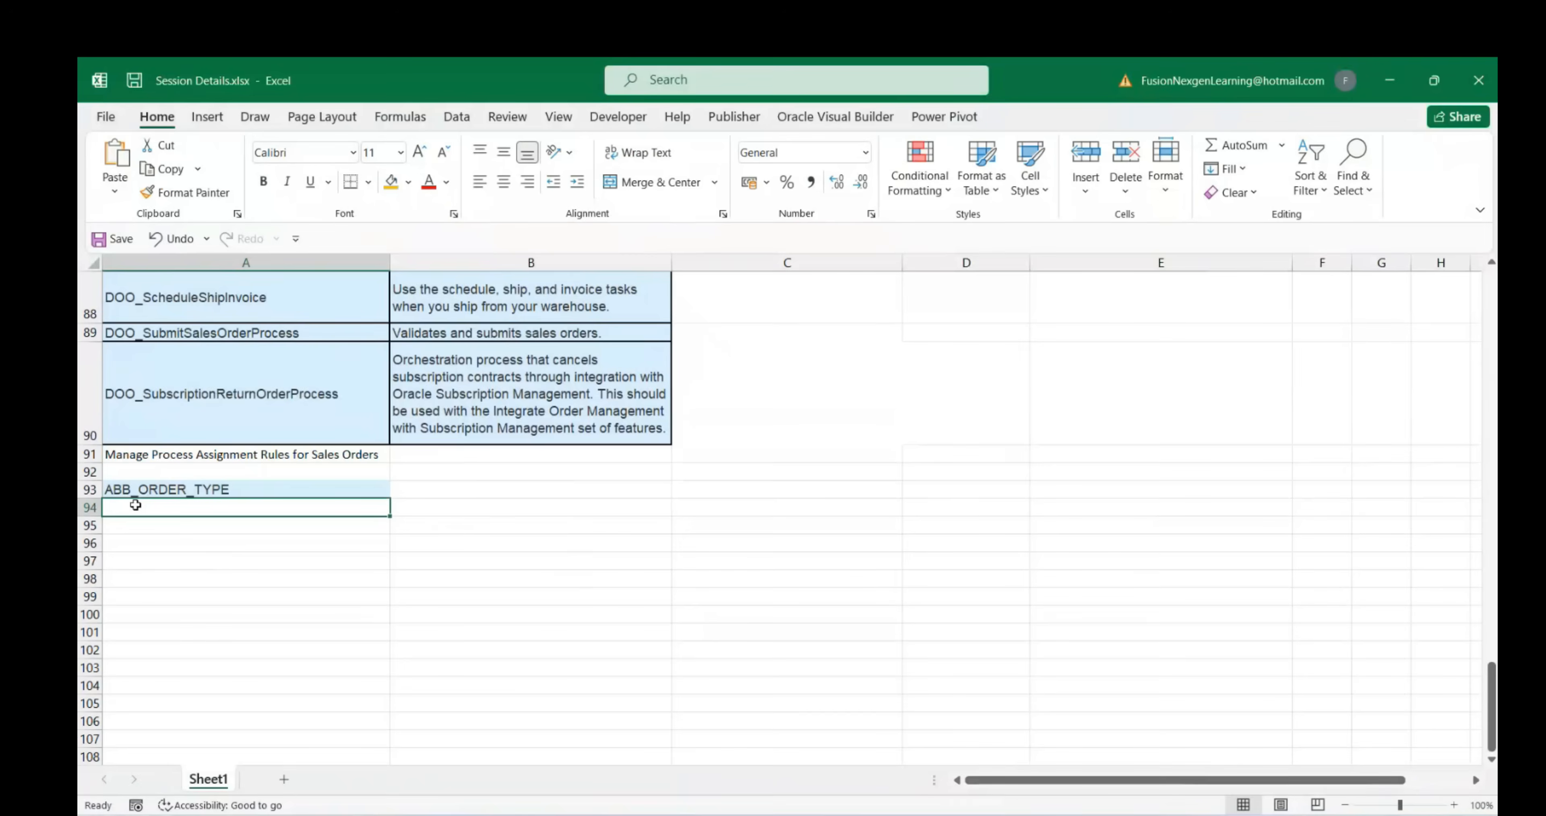
pyautogui.write('ABB LTD')
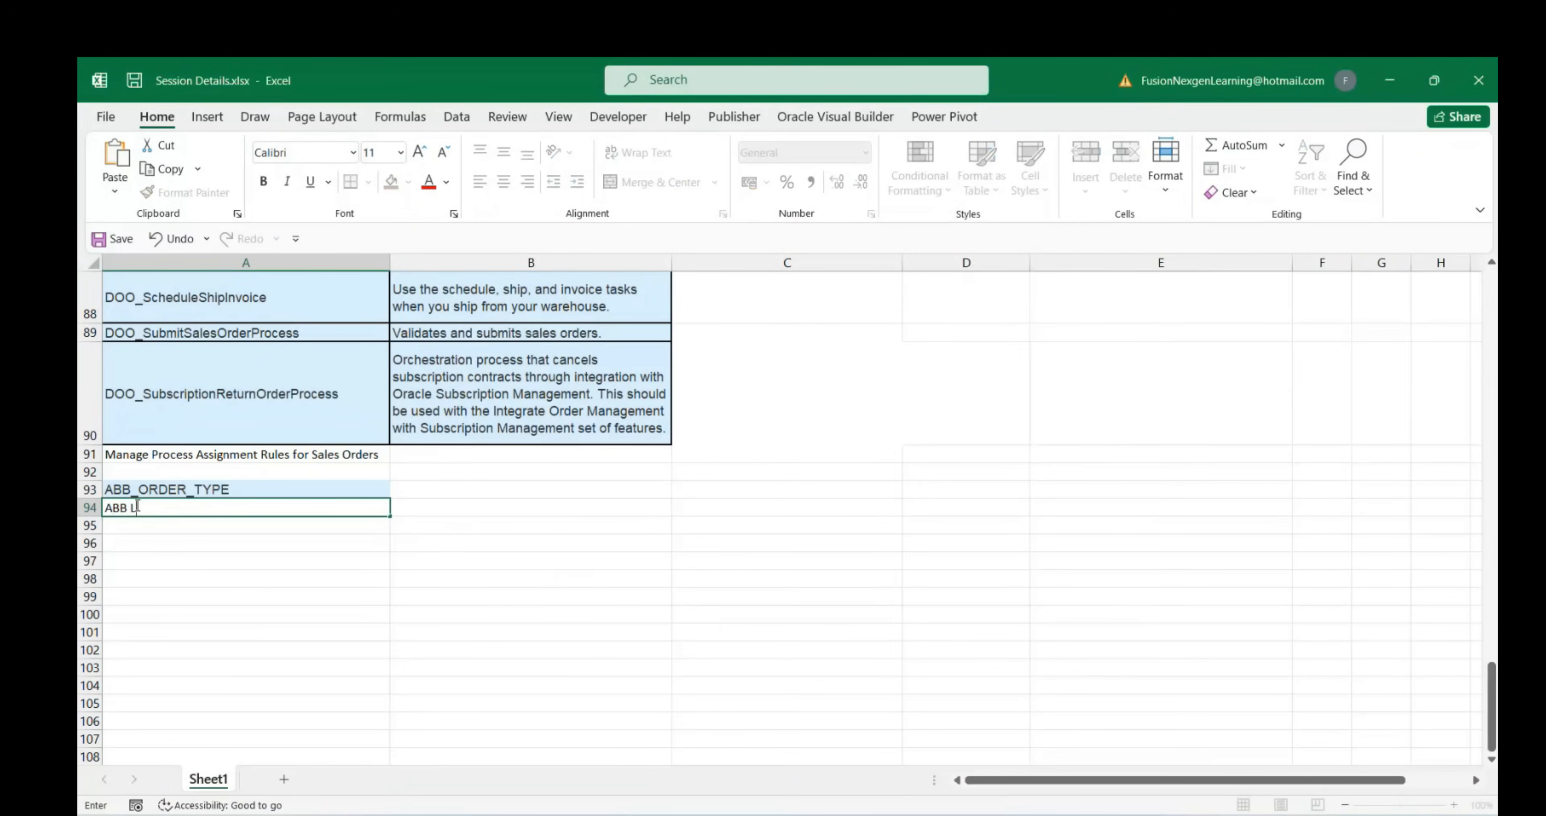
pyautogui.click(152, 532)
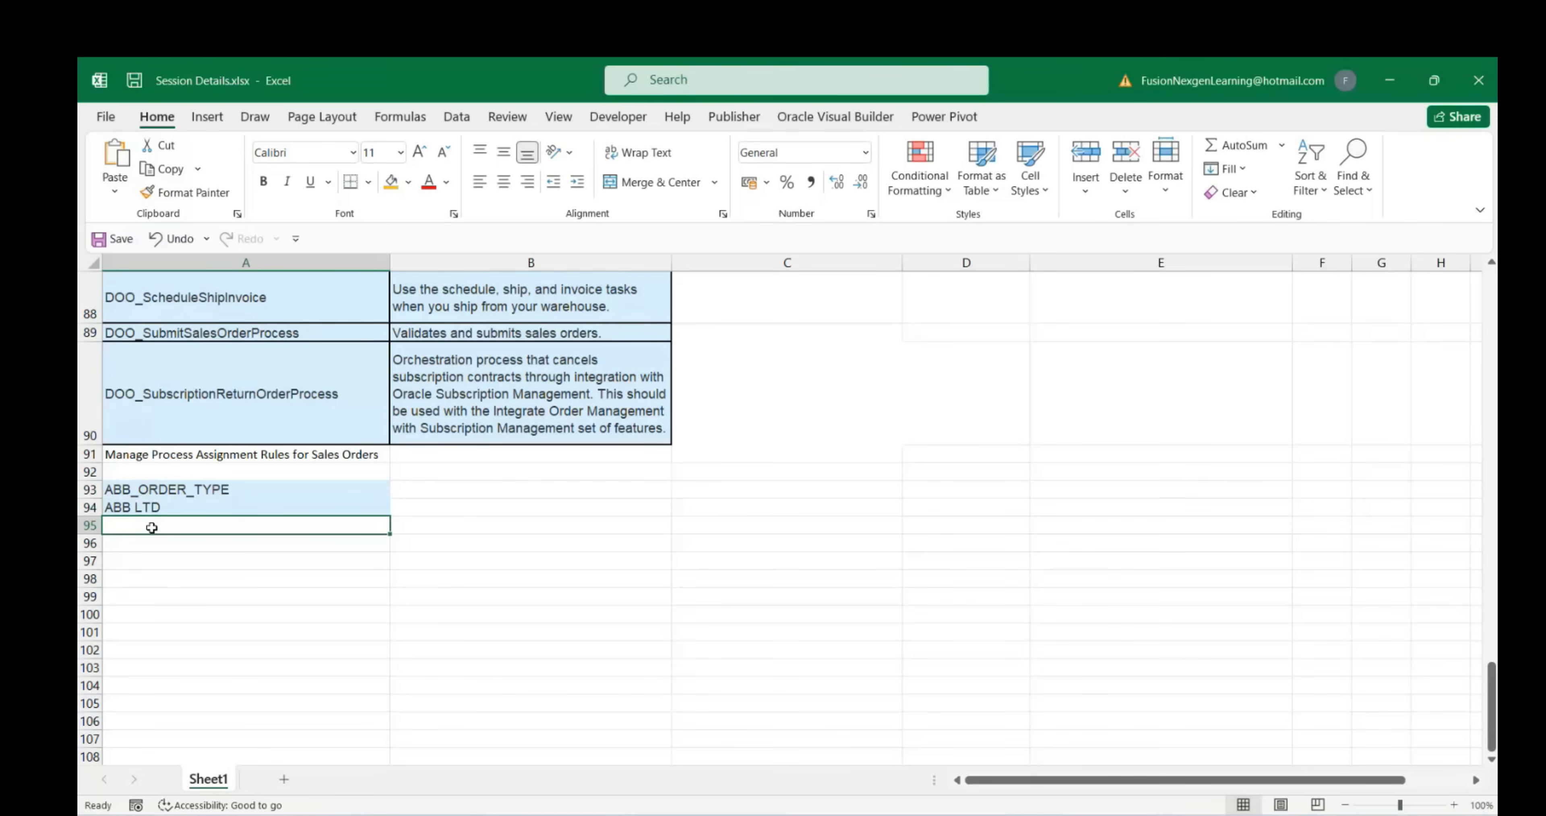
# Label B94 as Business Unit name and B93 as Order Type
pyautogui.click(453, 510)
pyautogui.write('Busines')
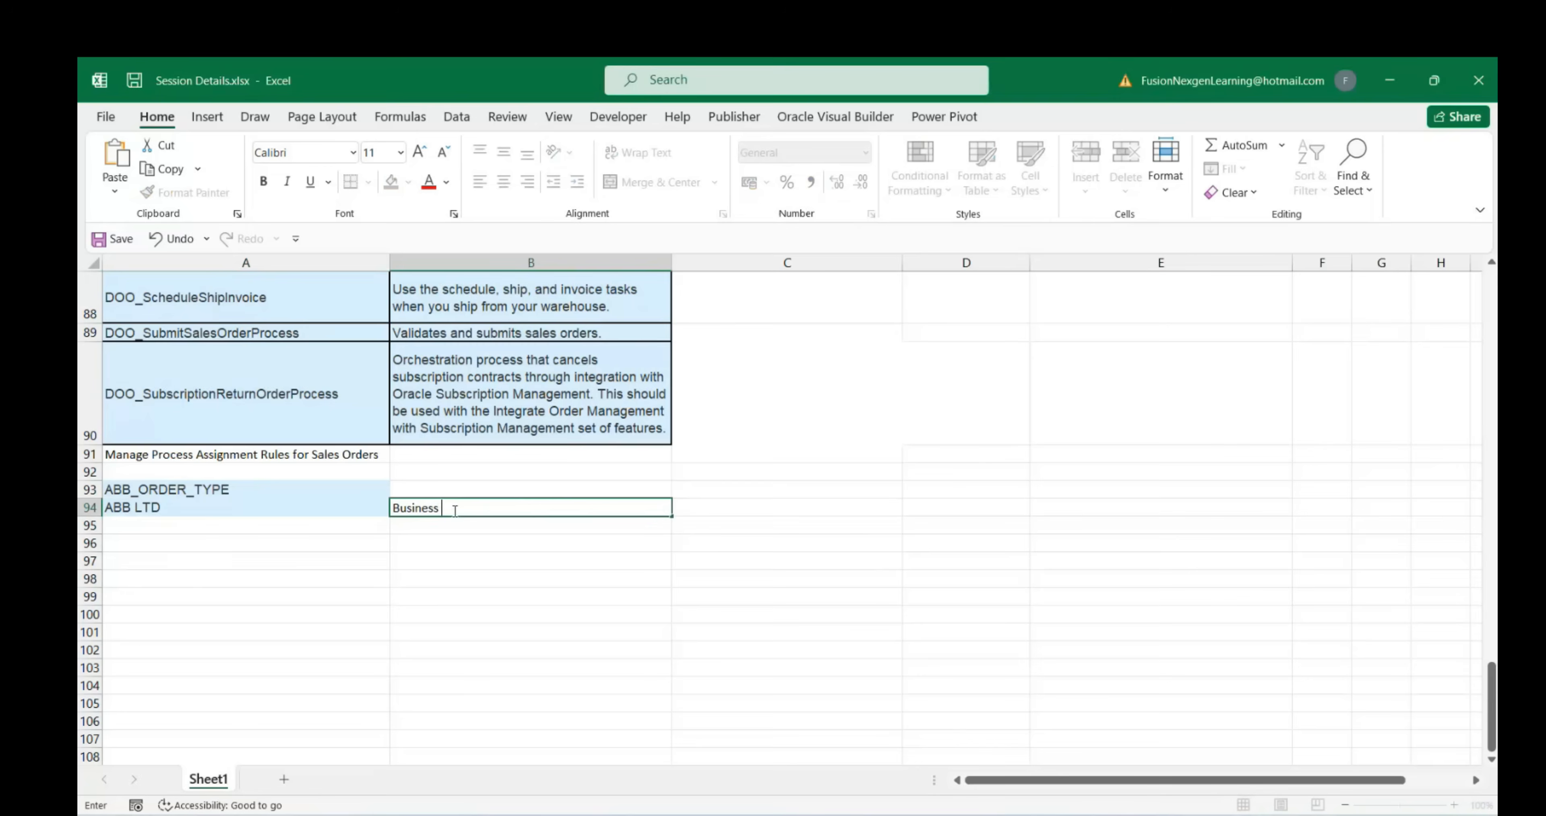
pyautogui.write('s Unit nam')
pyautogui.click(447, 489)
pyautogui.write('Or')
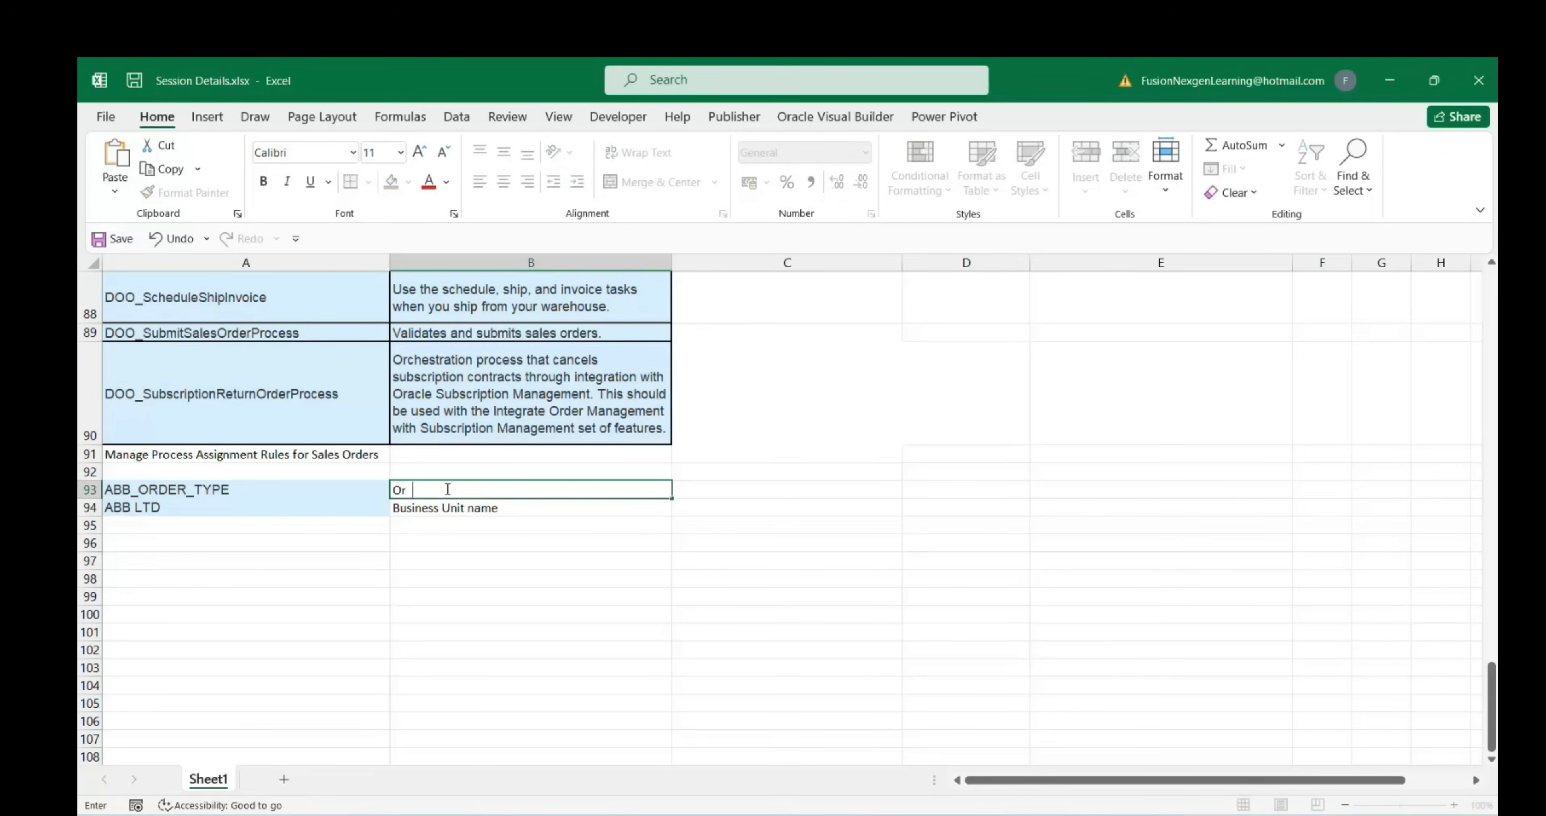
pyautogui.write('der Type')
pyautogui.click(301, 526)
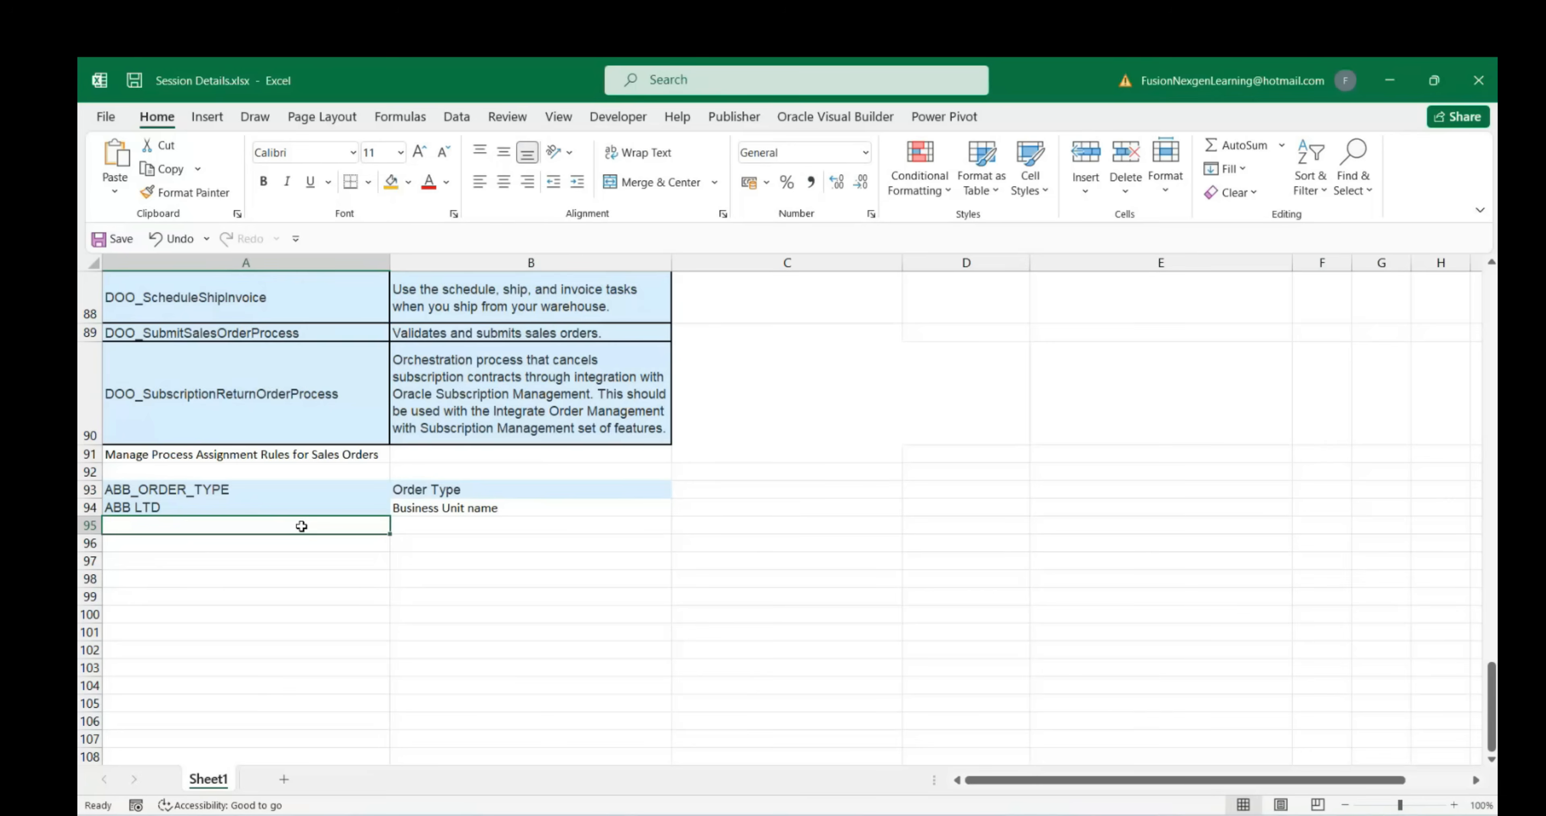
# Add a Line Type row with value Buy in A95:B95
pyautogui.write('L')
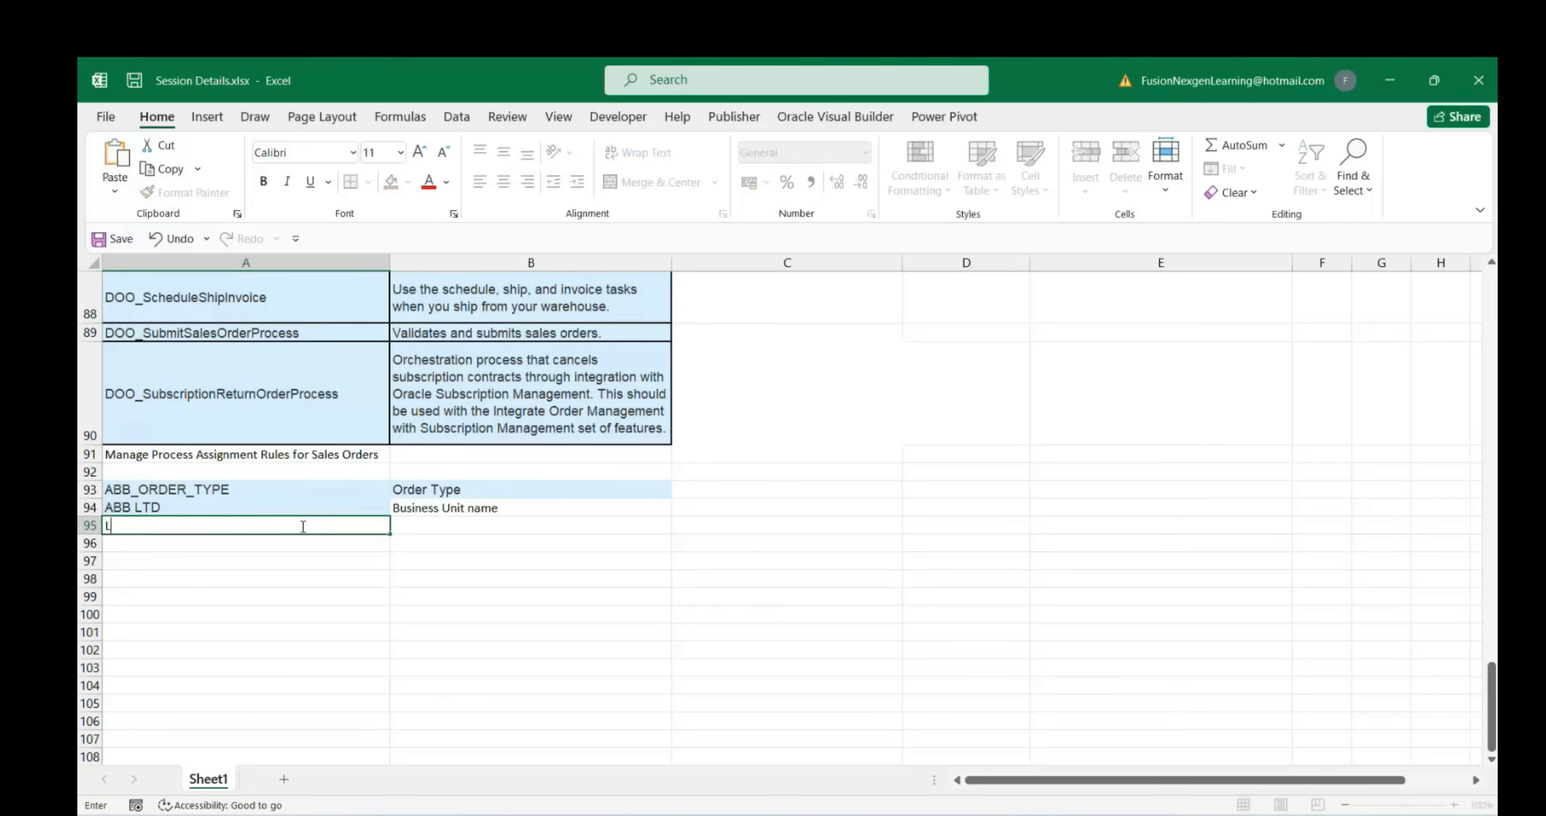
pyautogui.write('ine Type')
pyautogui.press('Tab')
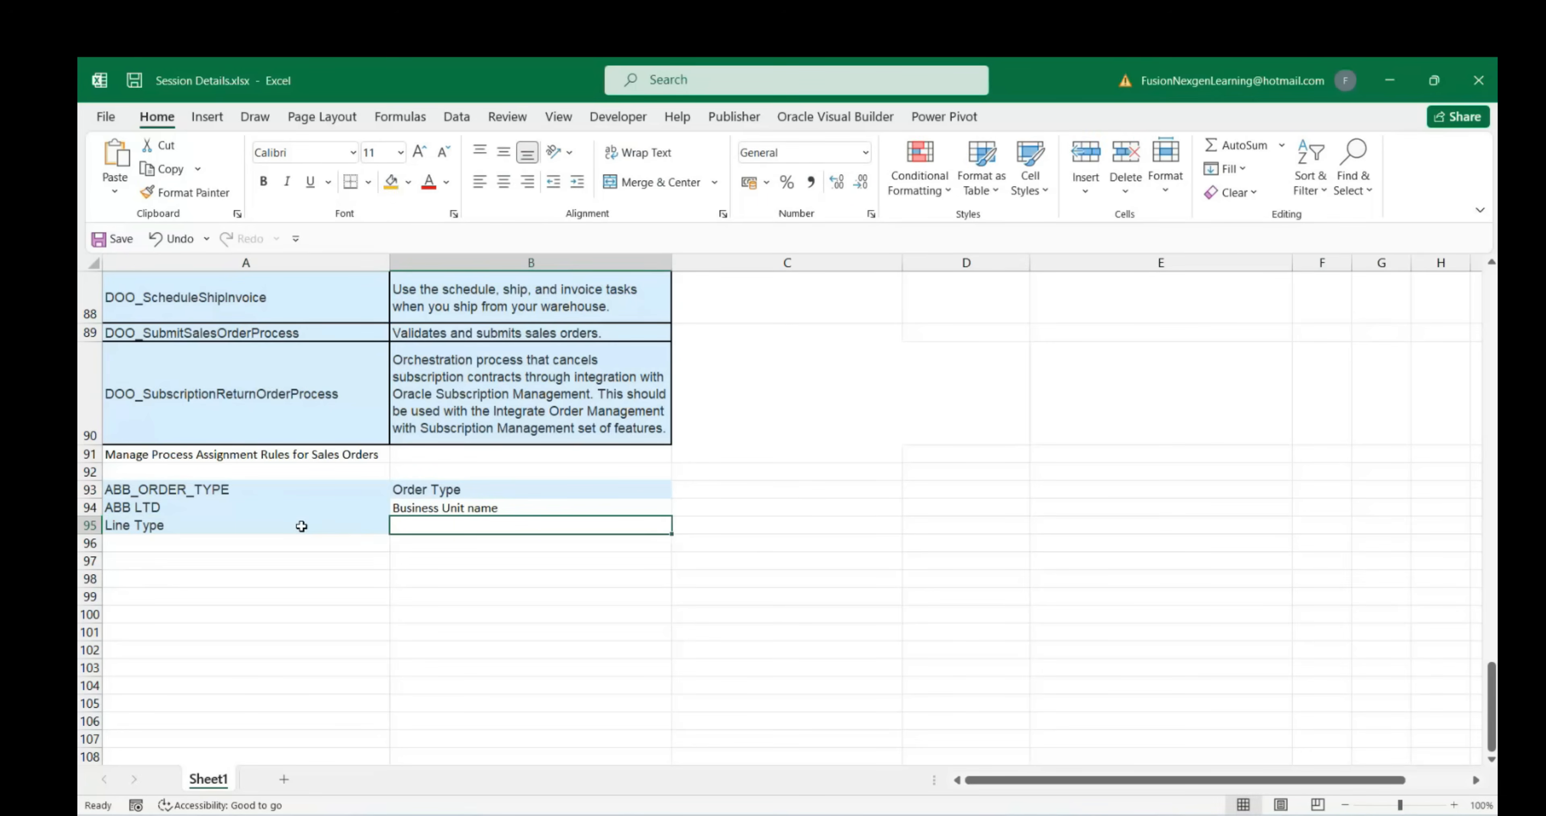
pyautogui.write('Buy')
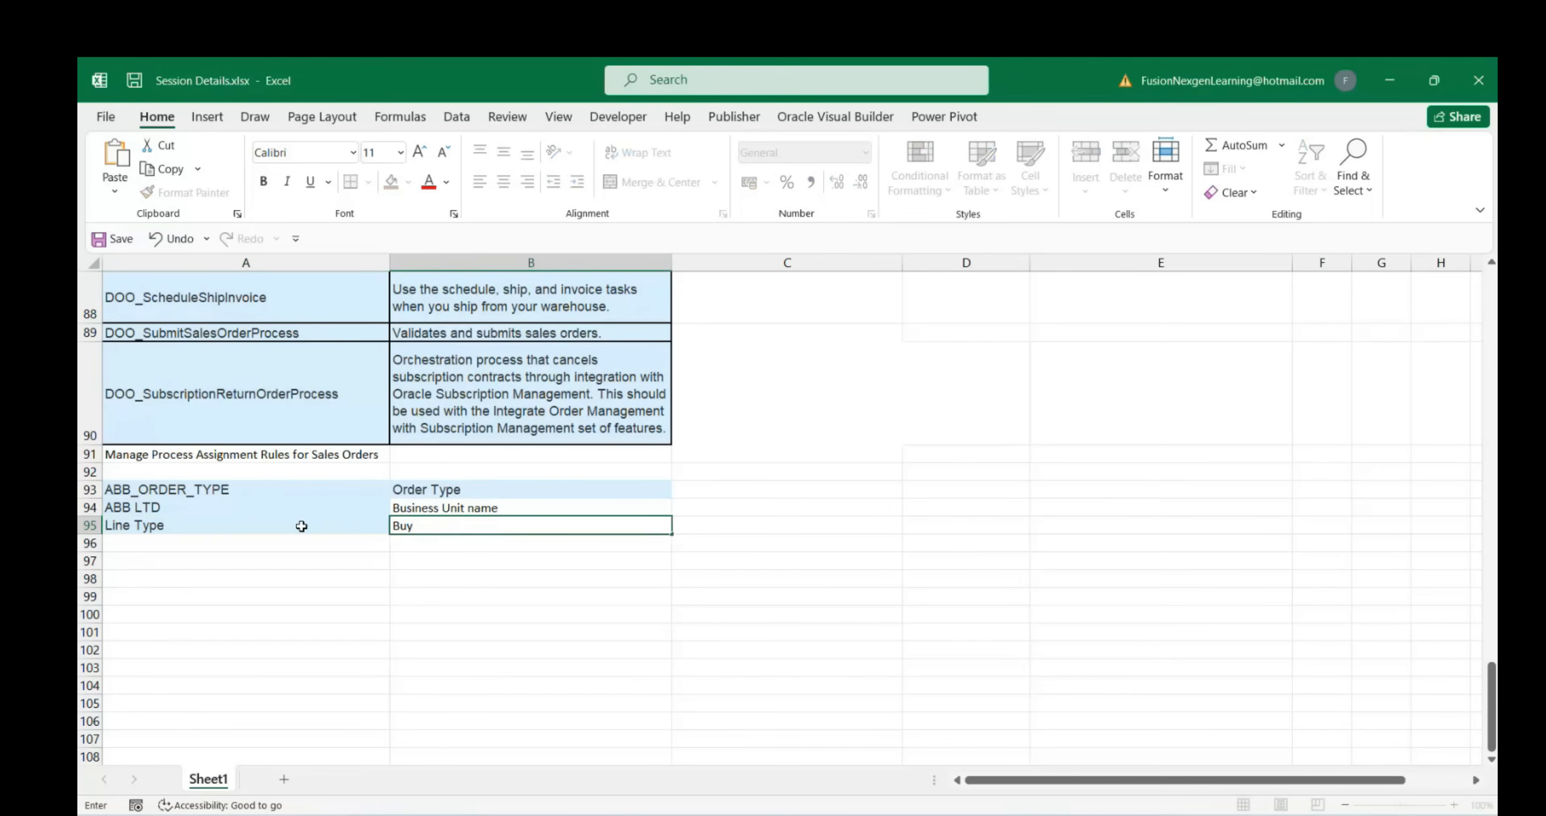
pyautogui.click(314, 594)
pyautogui.click(418, 521)
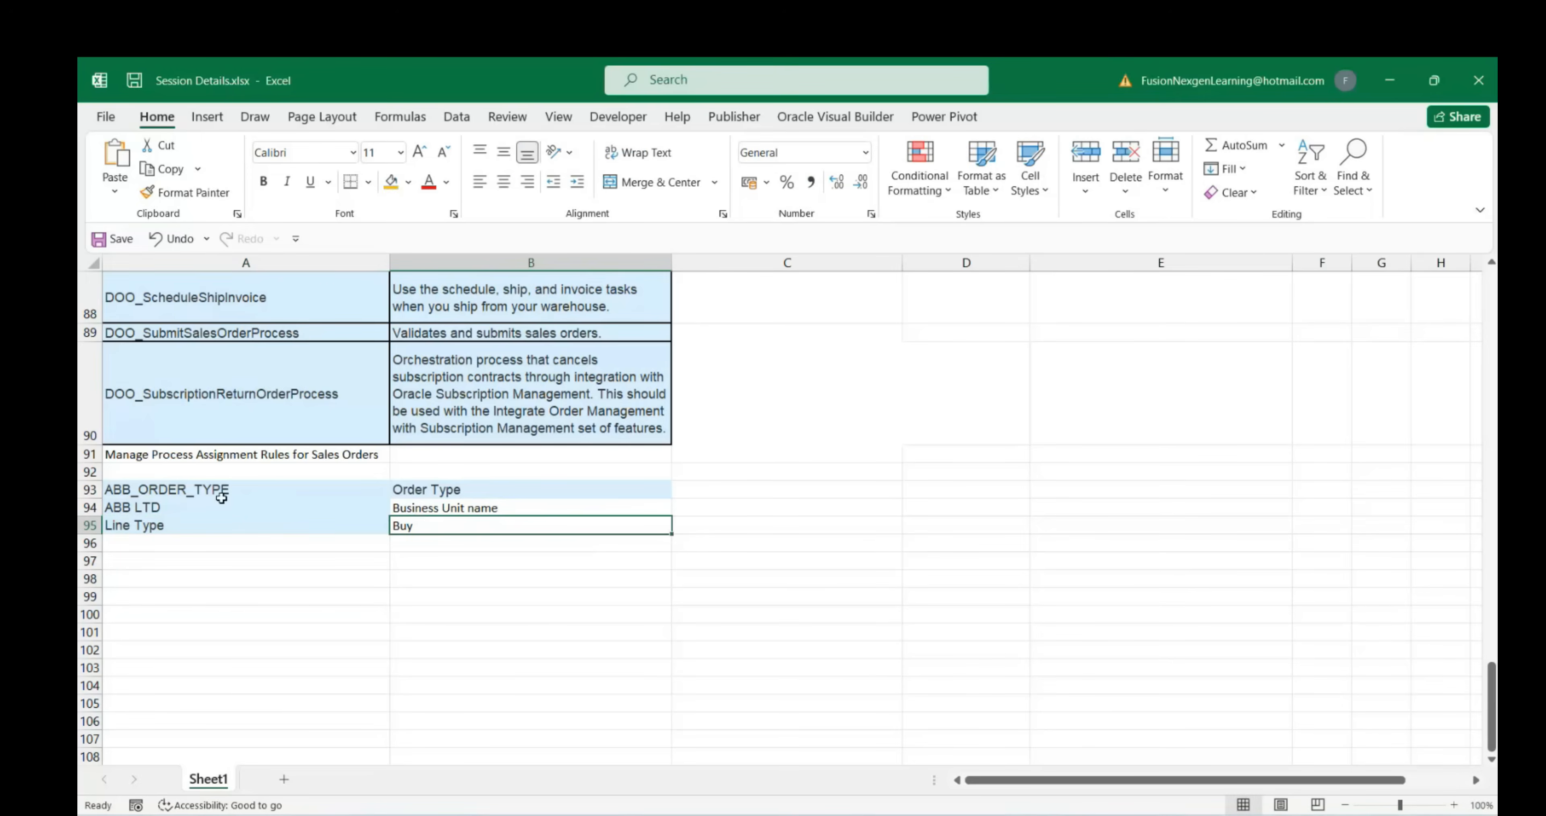
pyautogui.moveTo(221, 499); pyautogui.dragTo(500, 531)
pyautogui.click(721, 497)
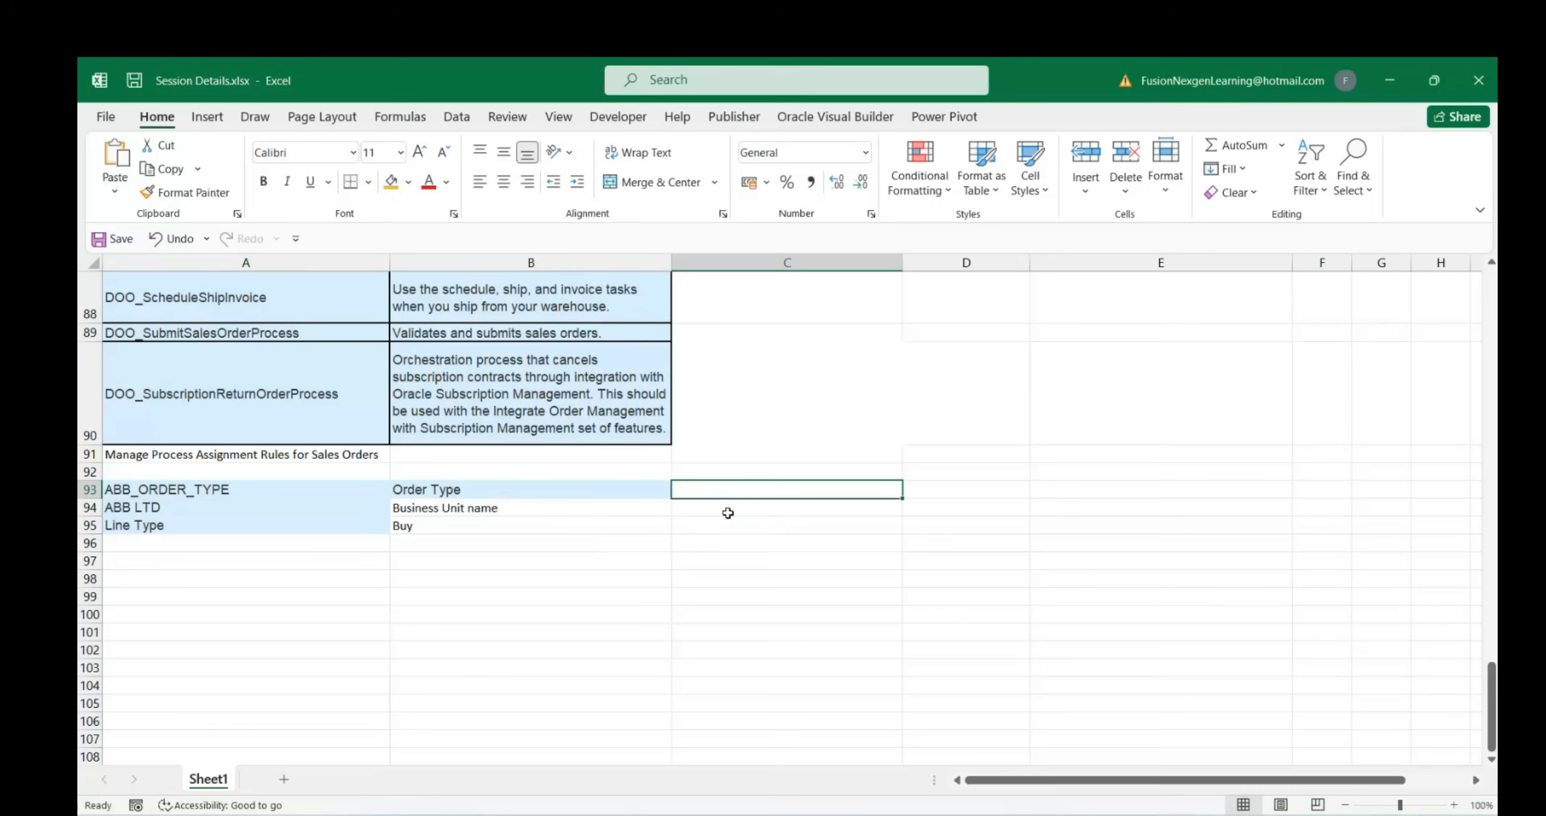
pyautogui.scroll(3, 338, 511)
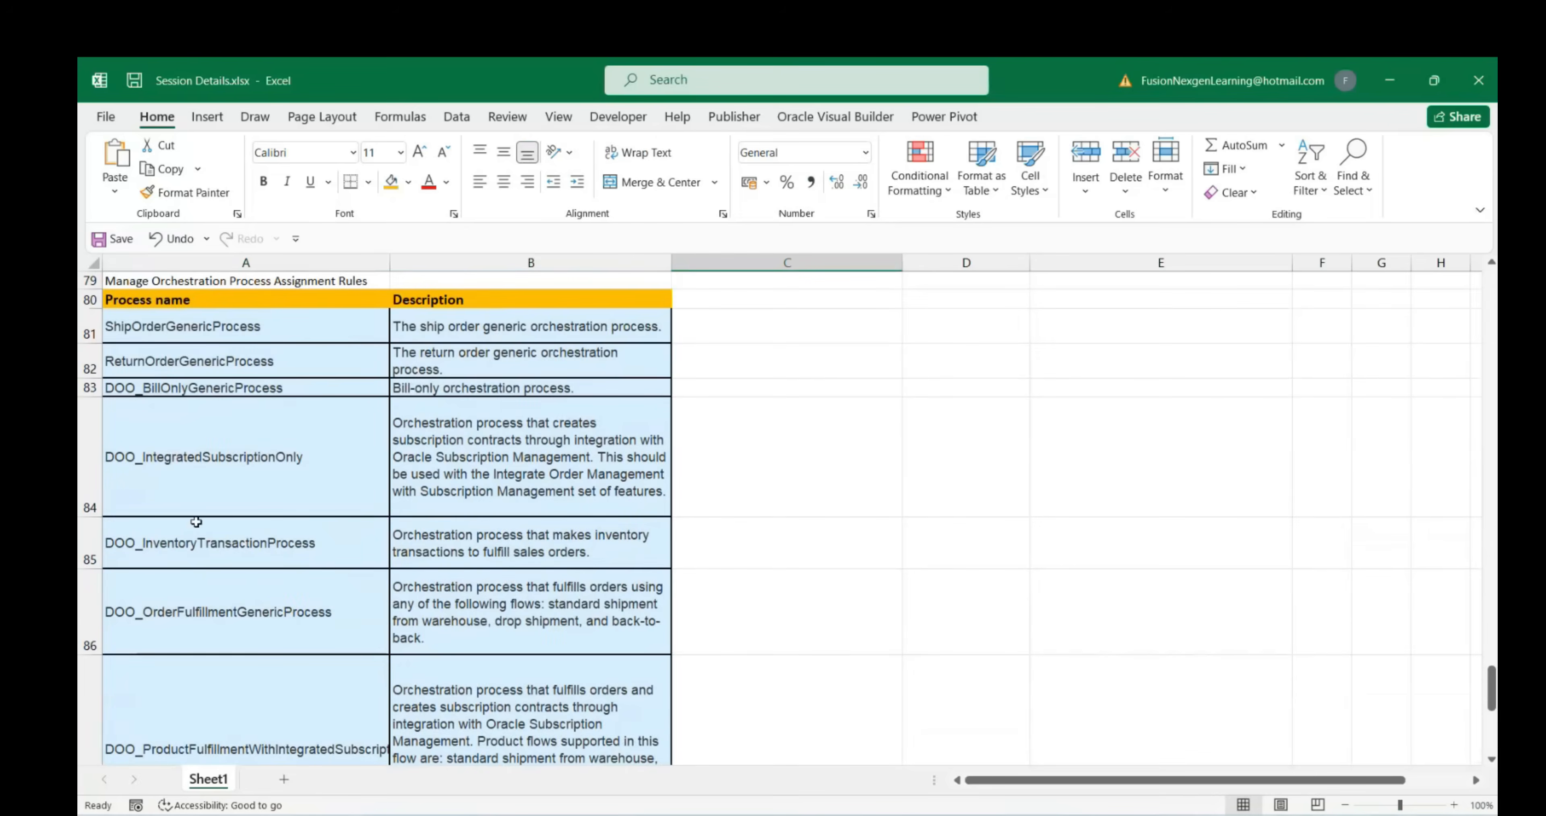
# Copy DOO_OrderFulfillmentGenericProcess from A86 into C94 beside the ABB notes
pyautogui.click(222, 614)
pyautogui.hotkey('ctrl', 'c')
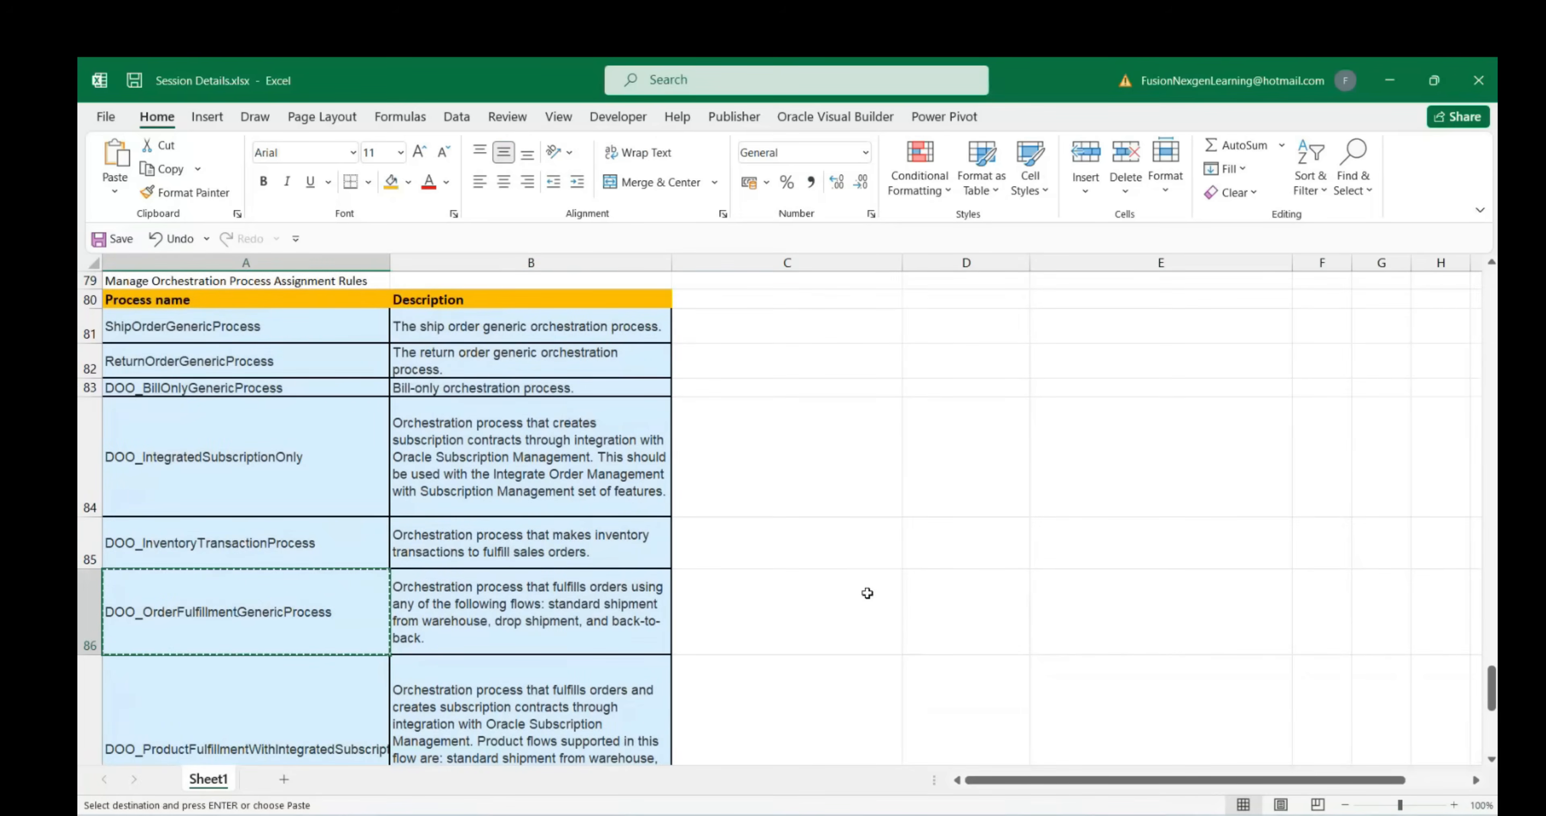
pyautogui.scroll(-4, 841, 582)
pyautogui.scroll(1, 742, 527)
pyautogui.click(769, 510)
pyautogui.hotkey('ctrl', 'v')
pyautogui.click(746, 577)
pyautogui.moveTo(738, 491); pyautogui.dragTo(746, 522)
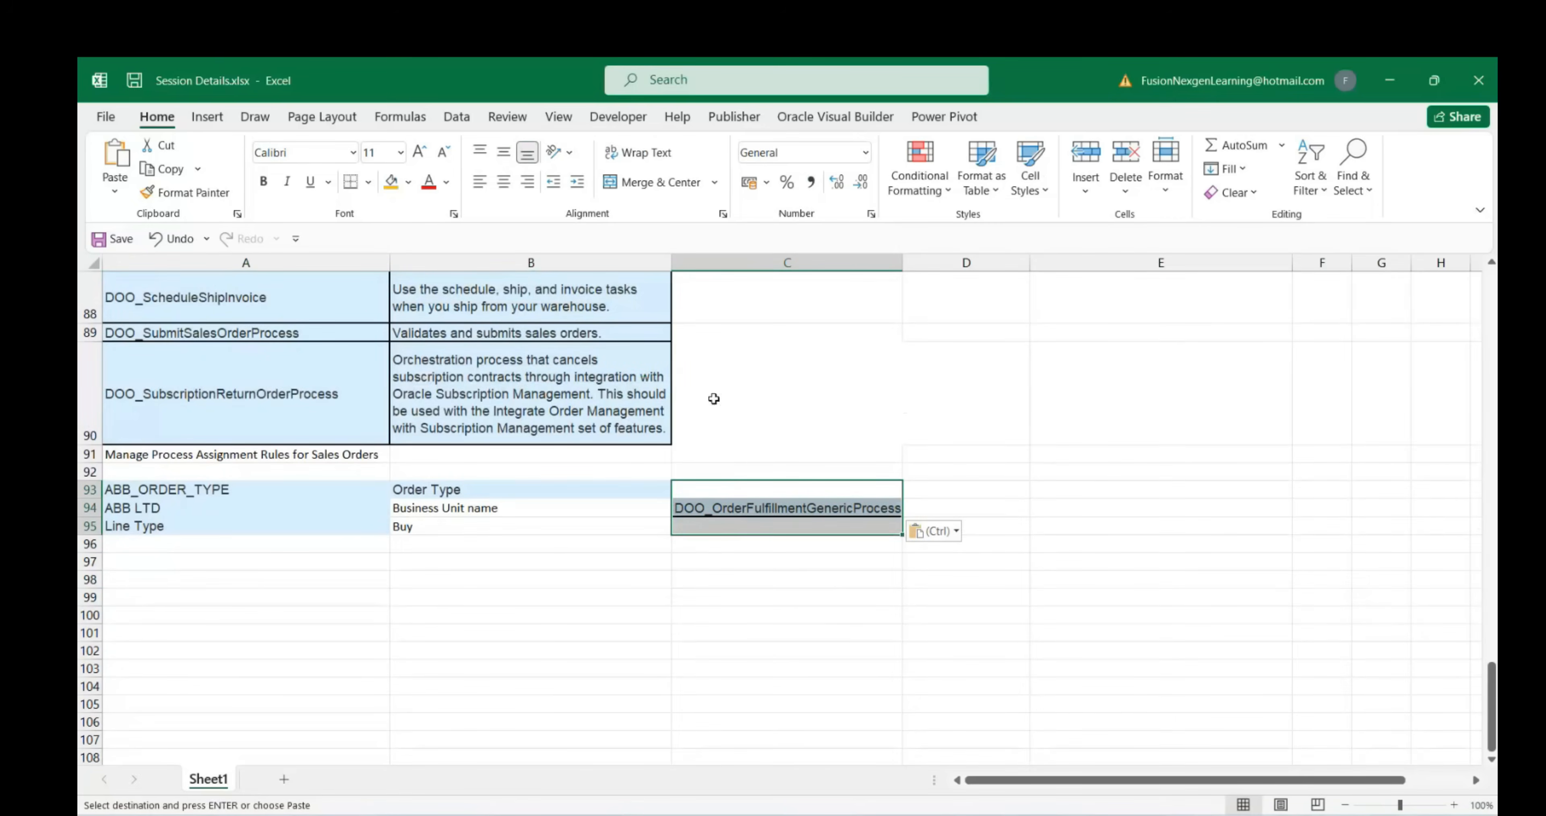
pyautogui.press('Escape')
pyautogui.click(570, 579)
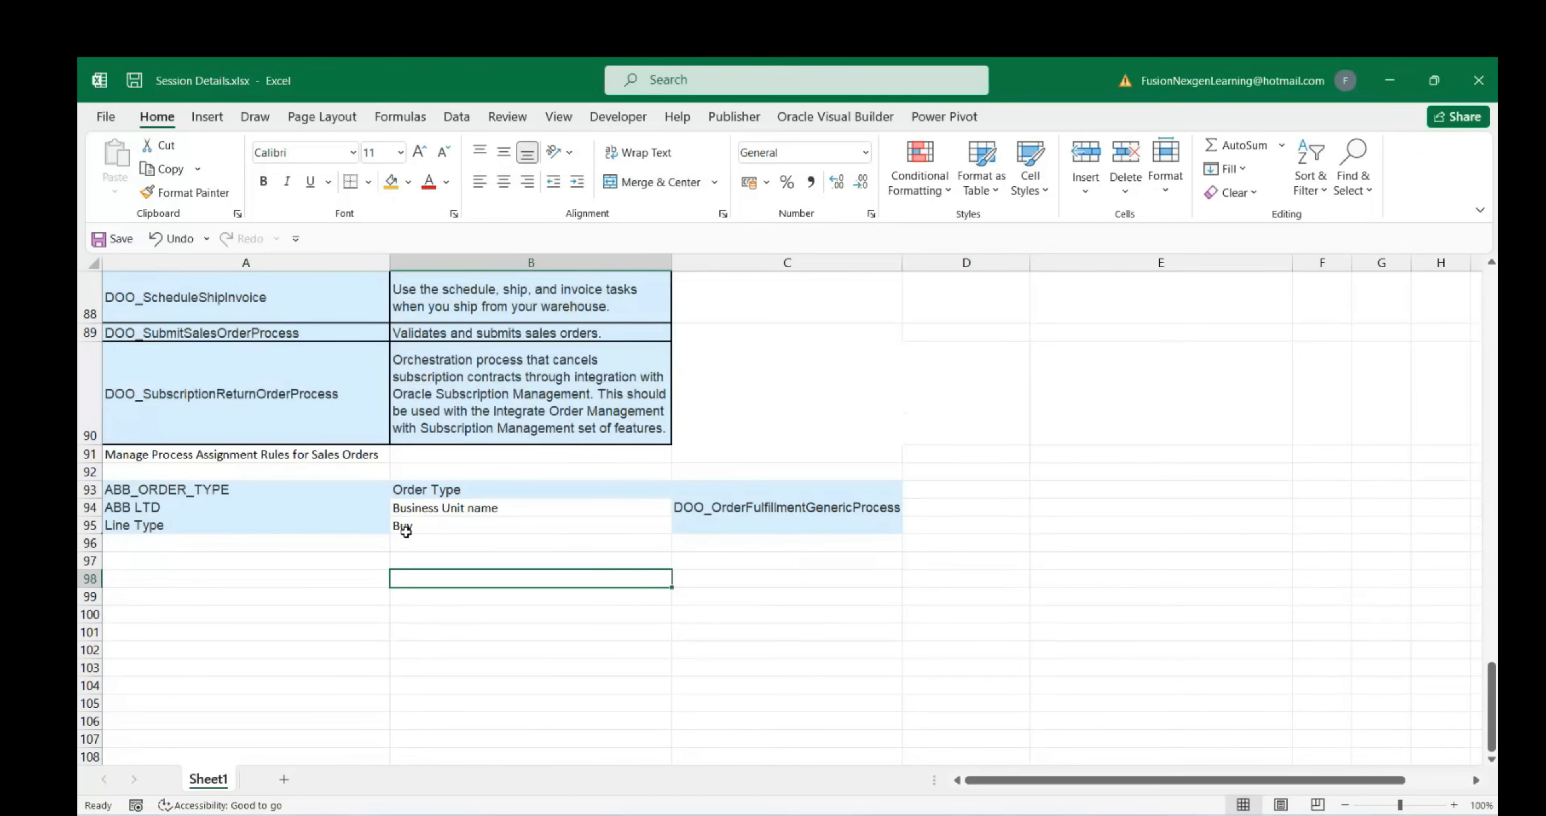
# Apply All Borders to the A93:C95 rule block
pyautogui.moveTo(179, 489); pyautogui.dragTo(721, 527)
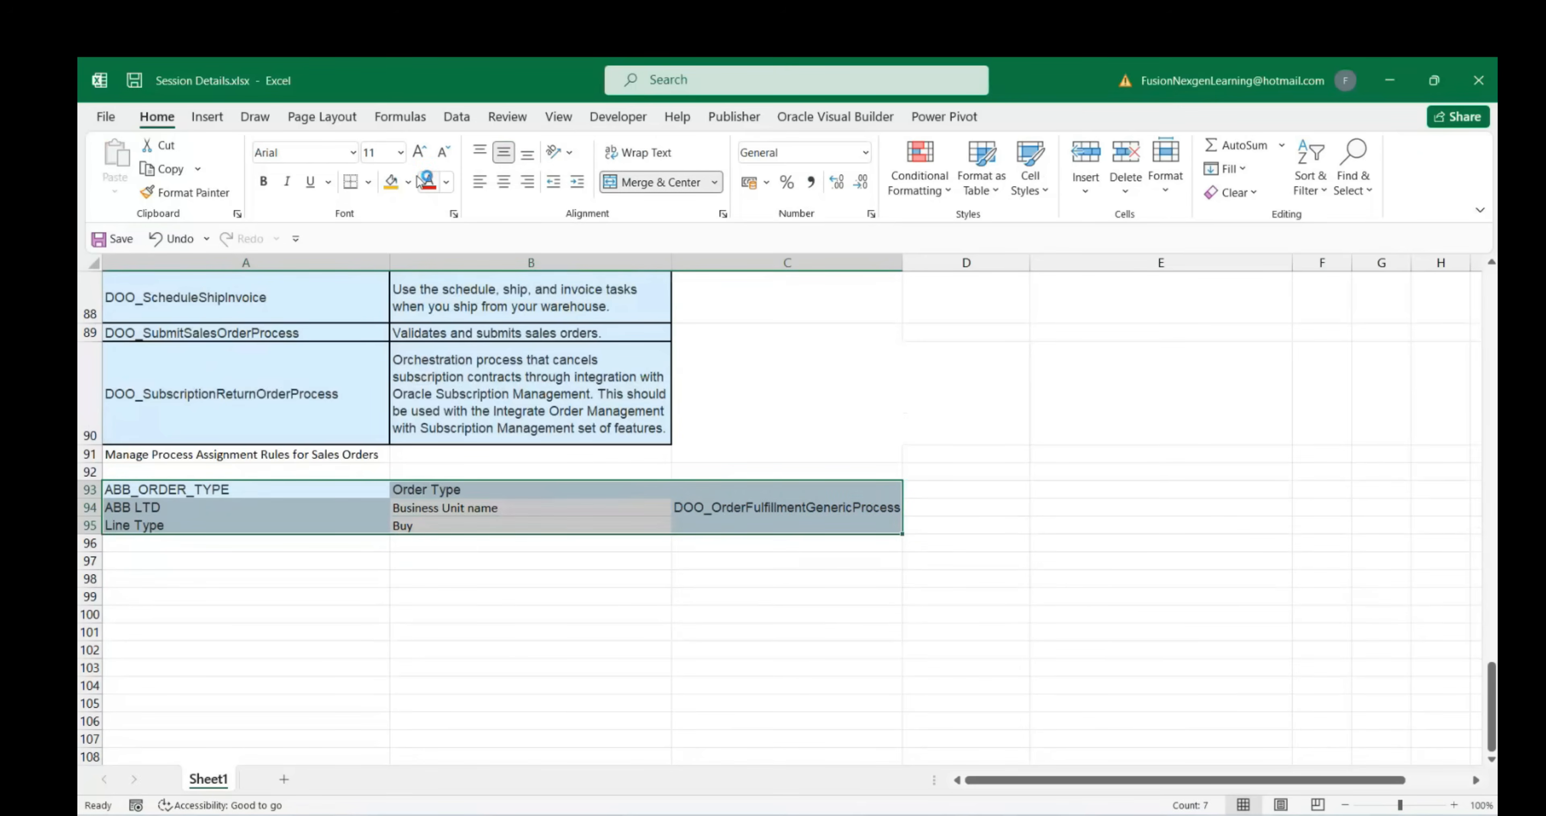
pyautogui.click(368, 181)
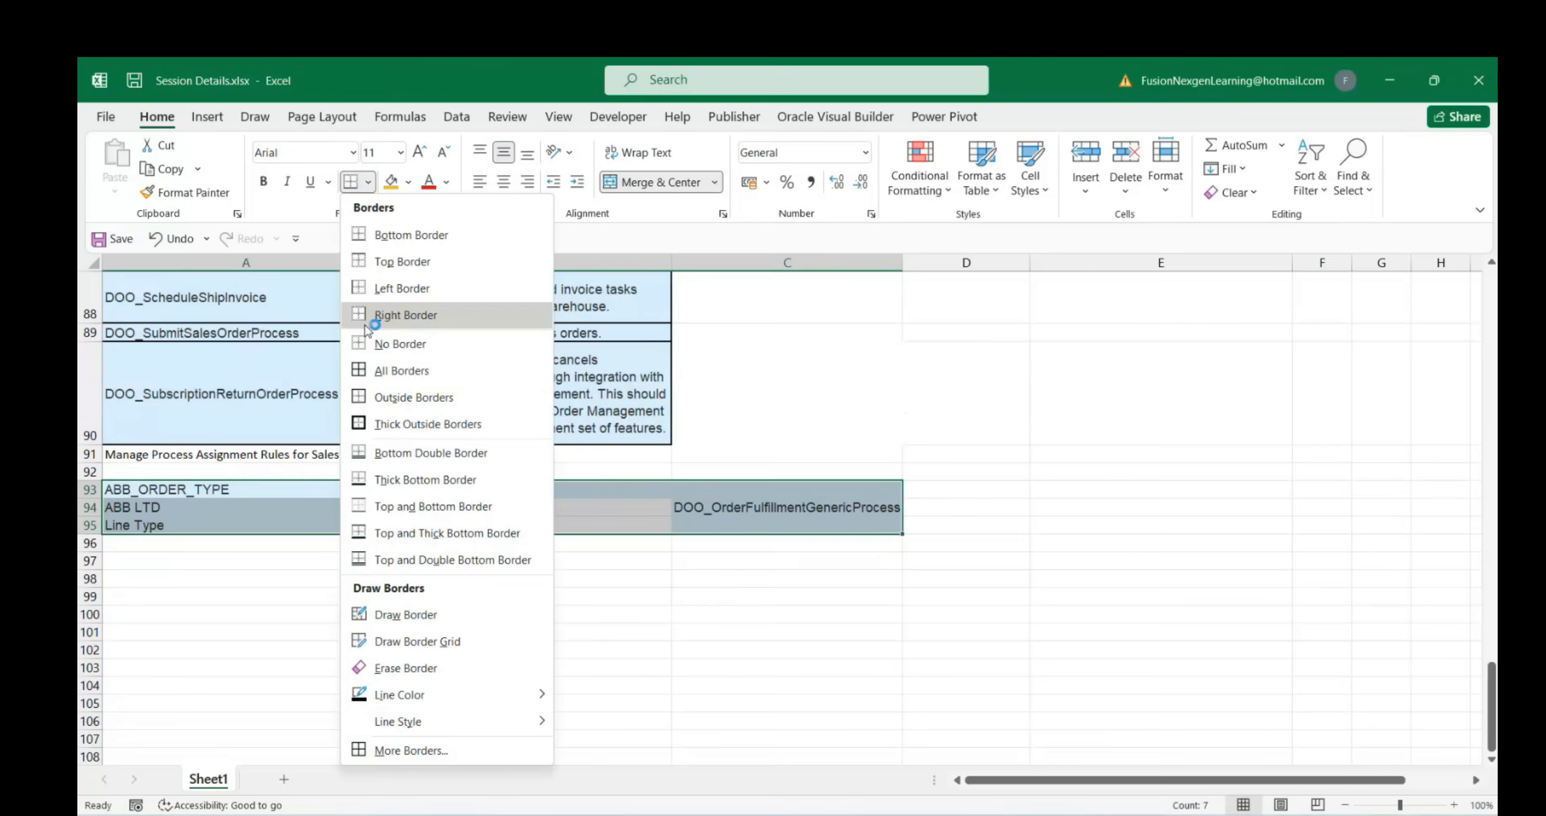
pyautogui.click(370, 370)
pyautogui.click(431, 624)
# Copy the A93:C95 rule block and paste a duplicate at A97
pyautogui.click(283, 596)
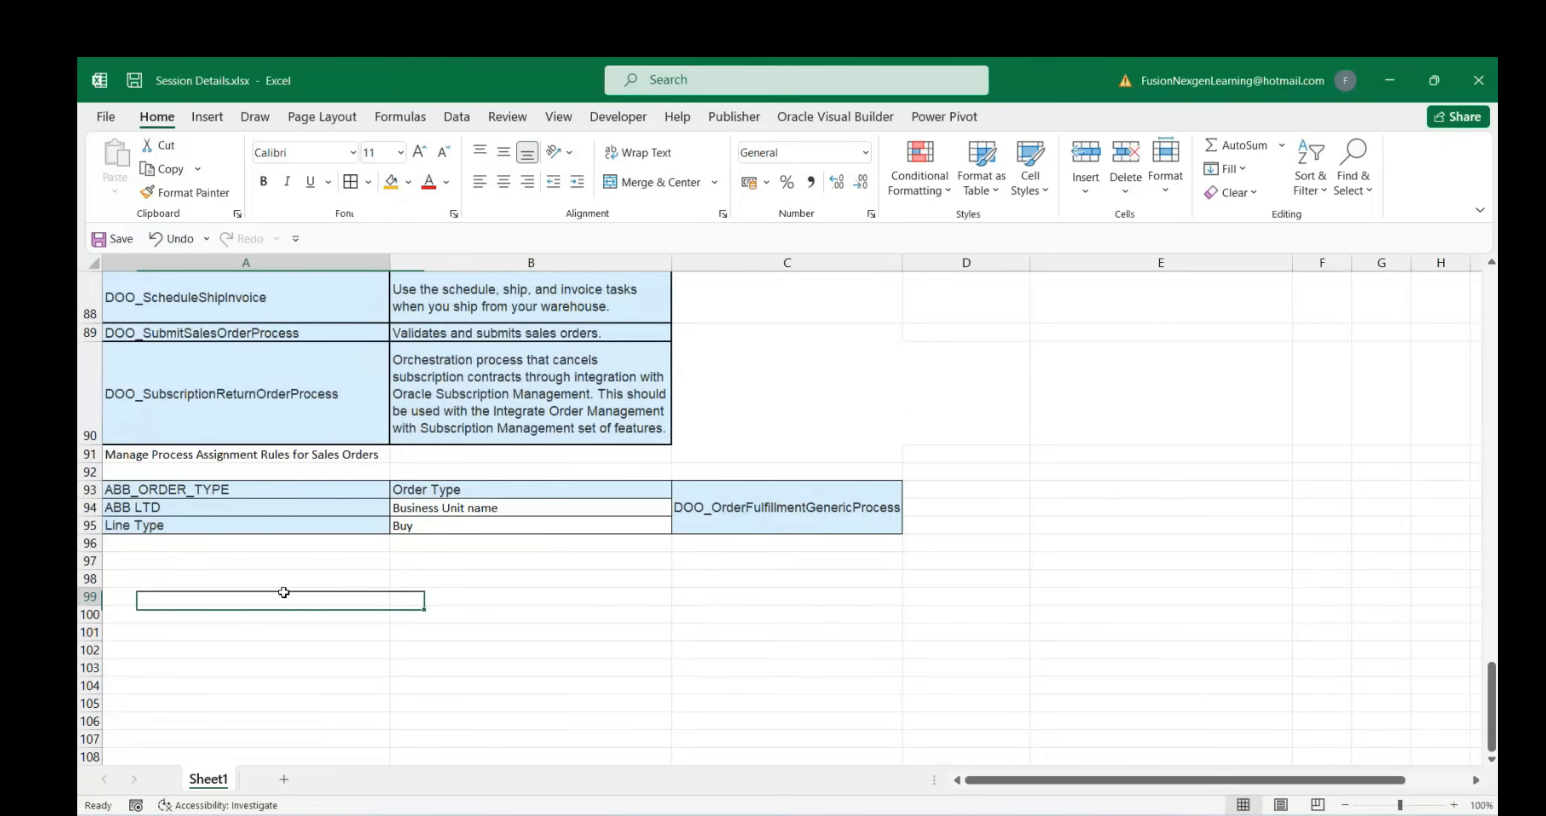
pyautogui.moveTo(159, 488); pyautogui.dragTo(737, 514)
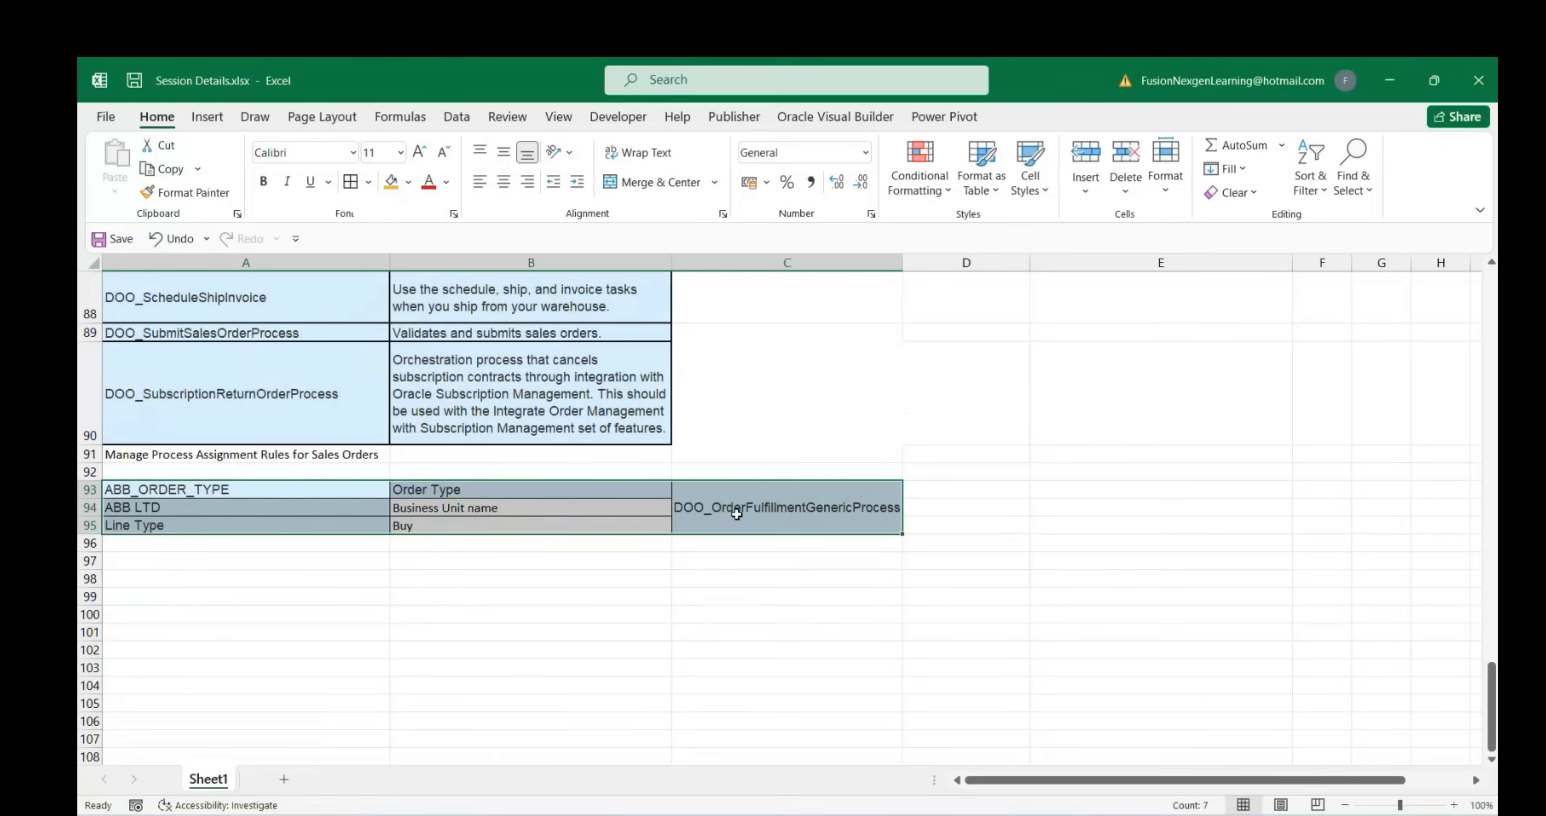
pyautogui.hotkey('ctrl', 'c')
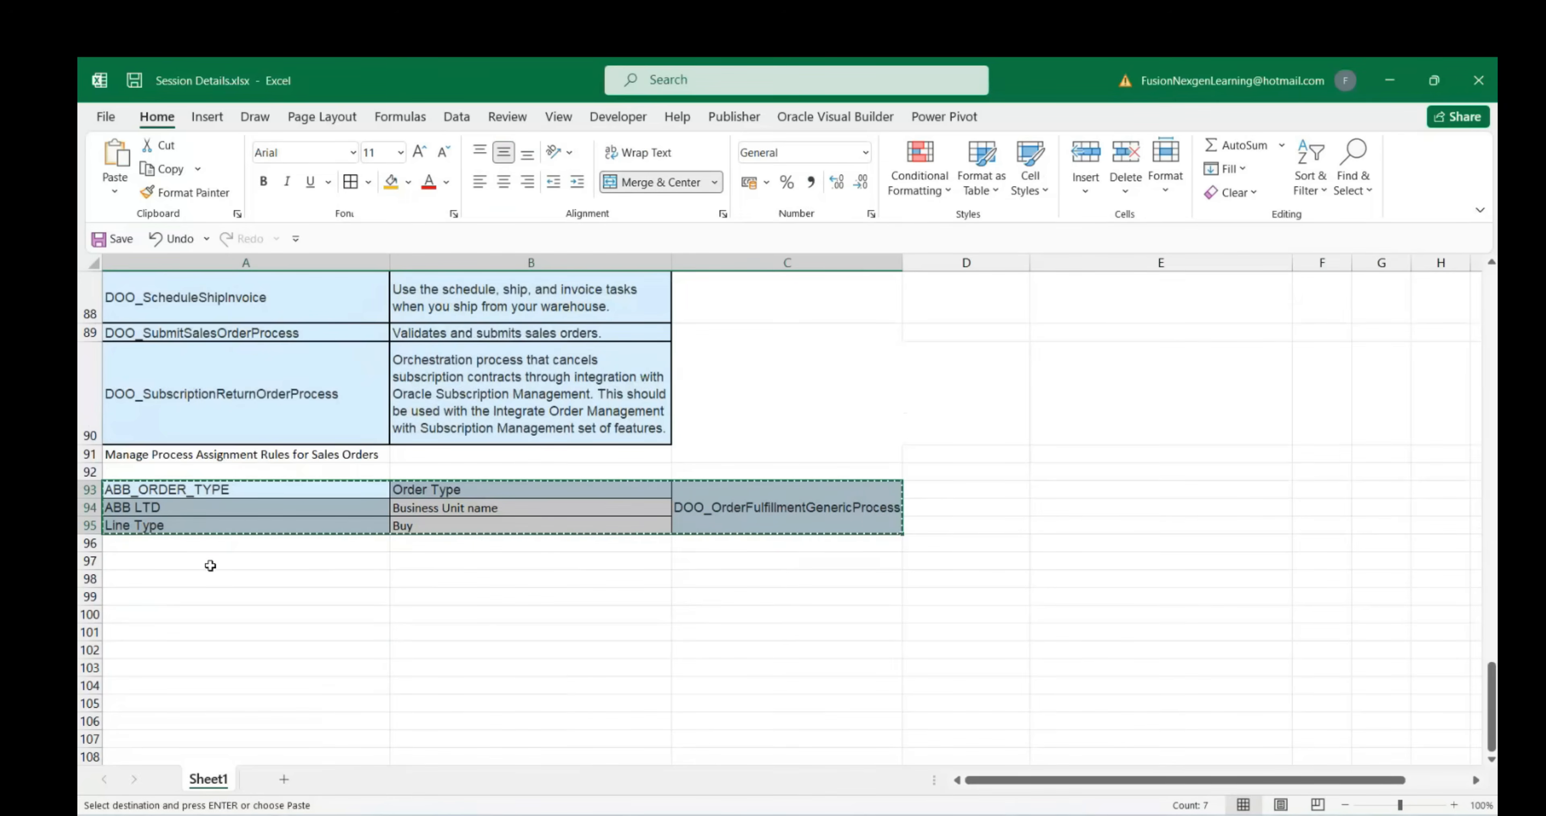
pyautogui.click(210, 565)
pyautogui.hotkey('ctrl', 'v')
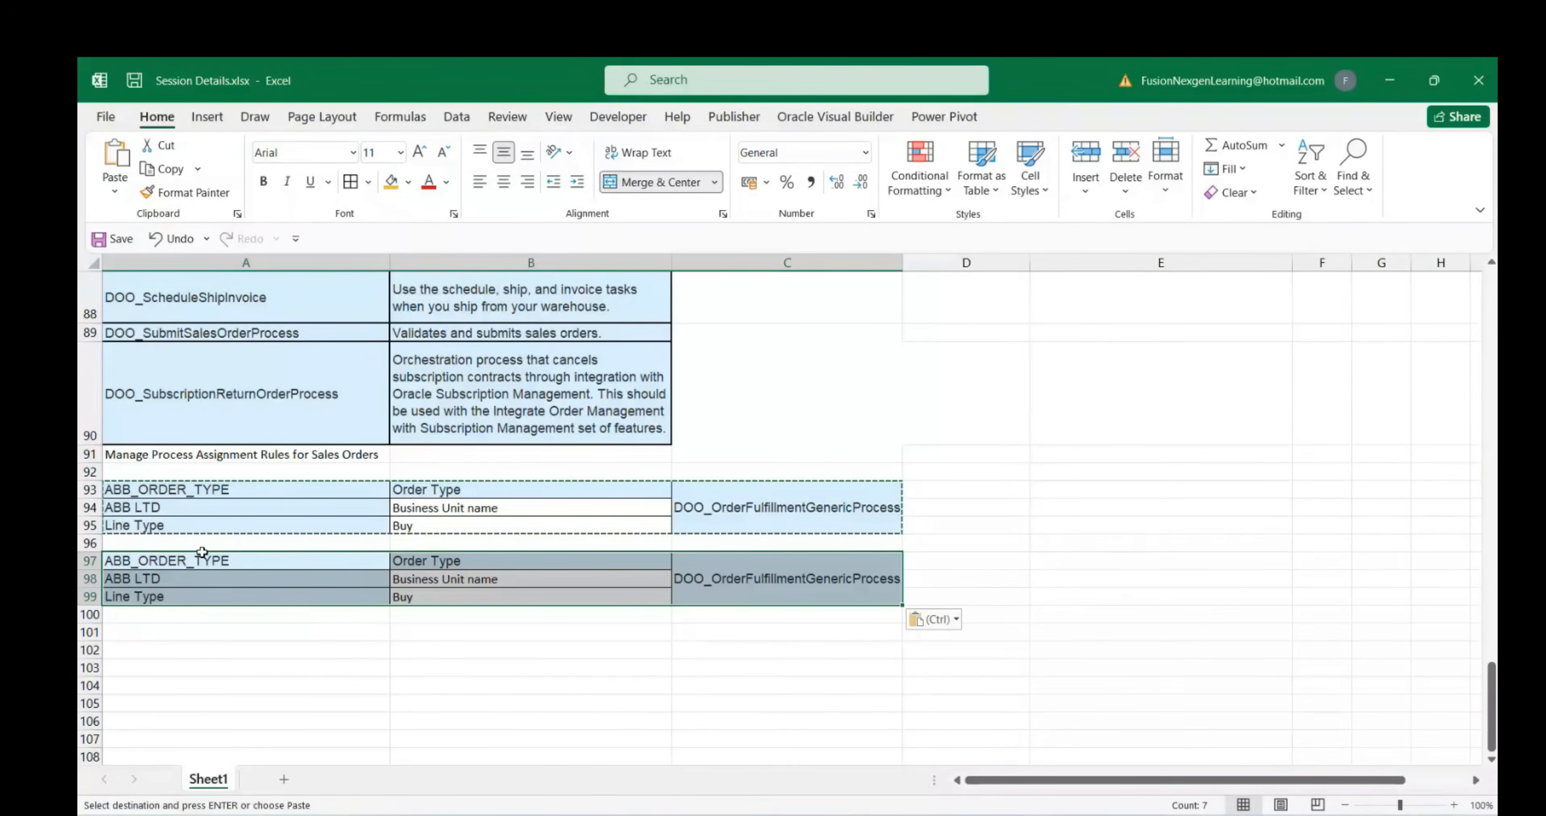
# Insert three blank rows above the duplicate block and label it Return
pyautogui.click(84, 560)
pyautogui.moveTo(85, 560); pyautogui.dragTo(82, 585)
pyautogui.rightClick(82, 586)
pyautogui.click(133, 403)
pyautogui.click(165, 558)
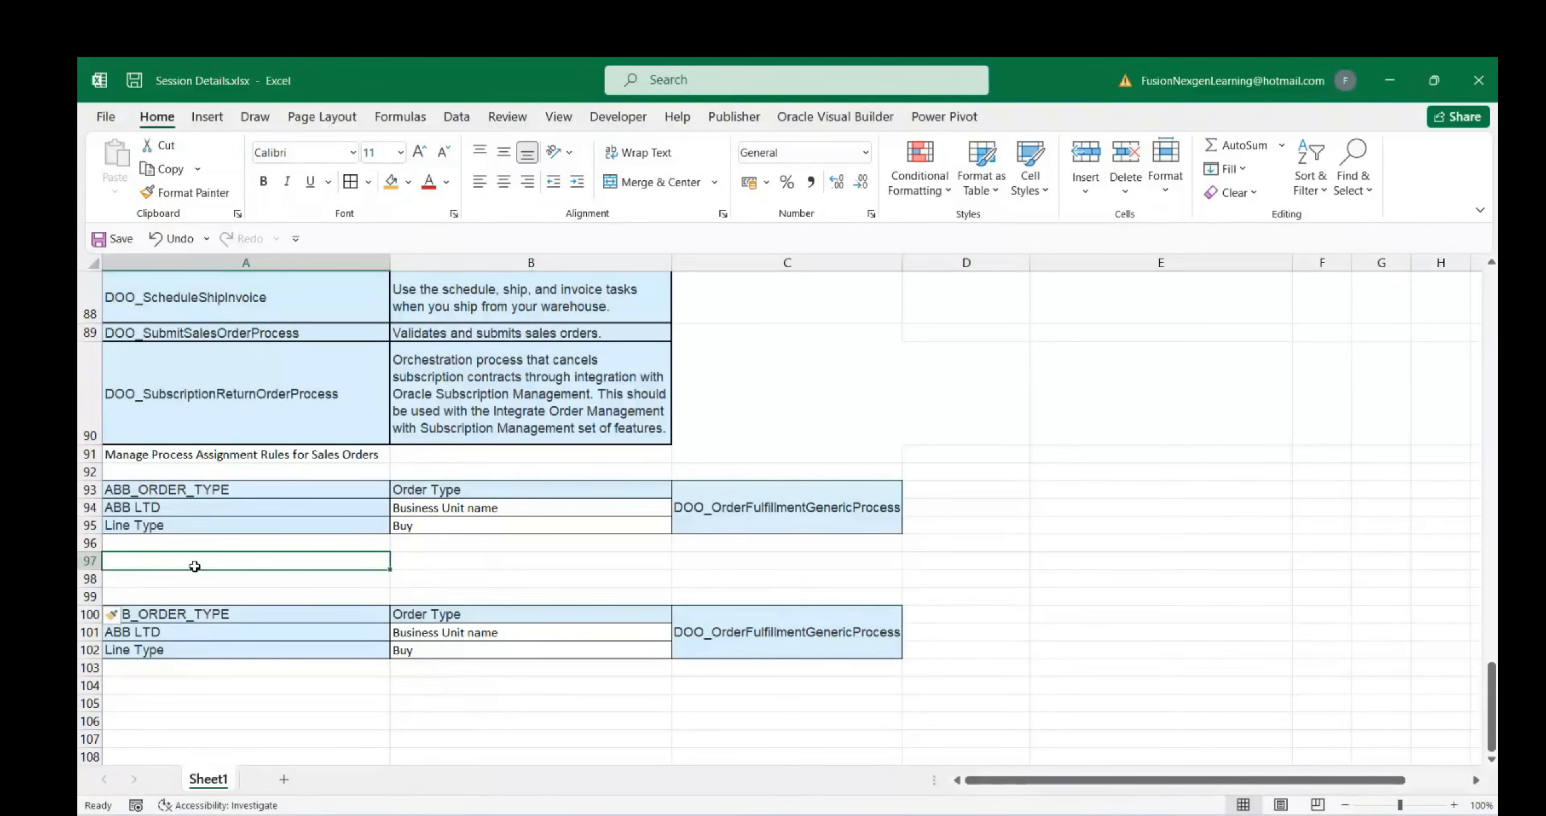
pyautogui.click(200, 579)
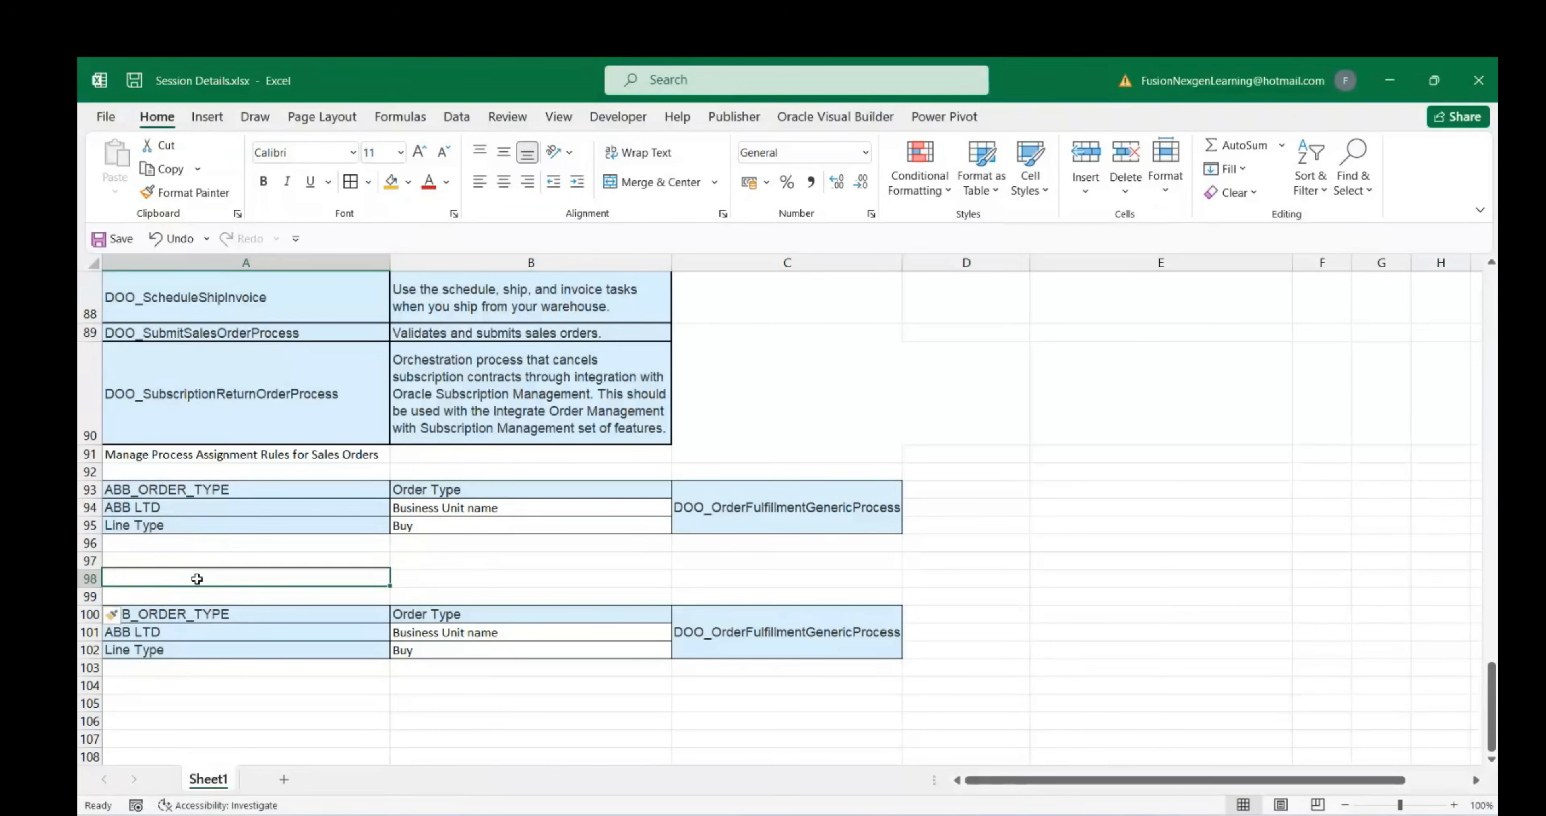
pyautogui.write('Re')
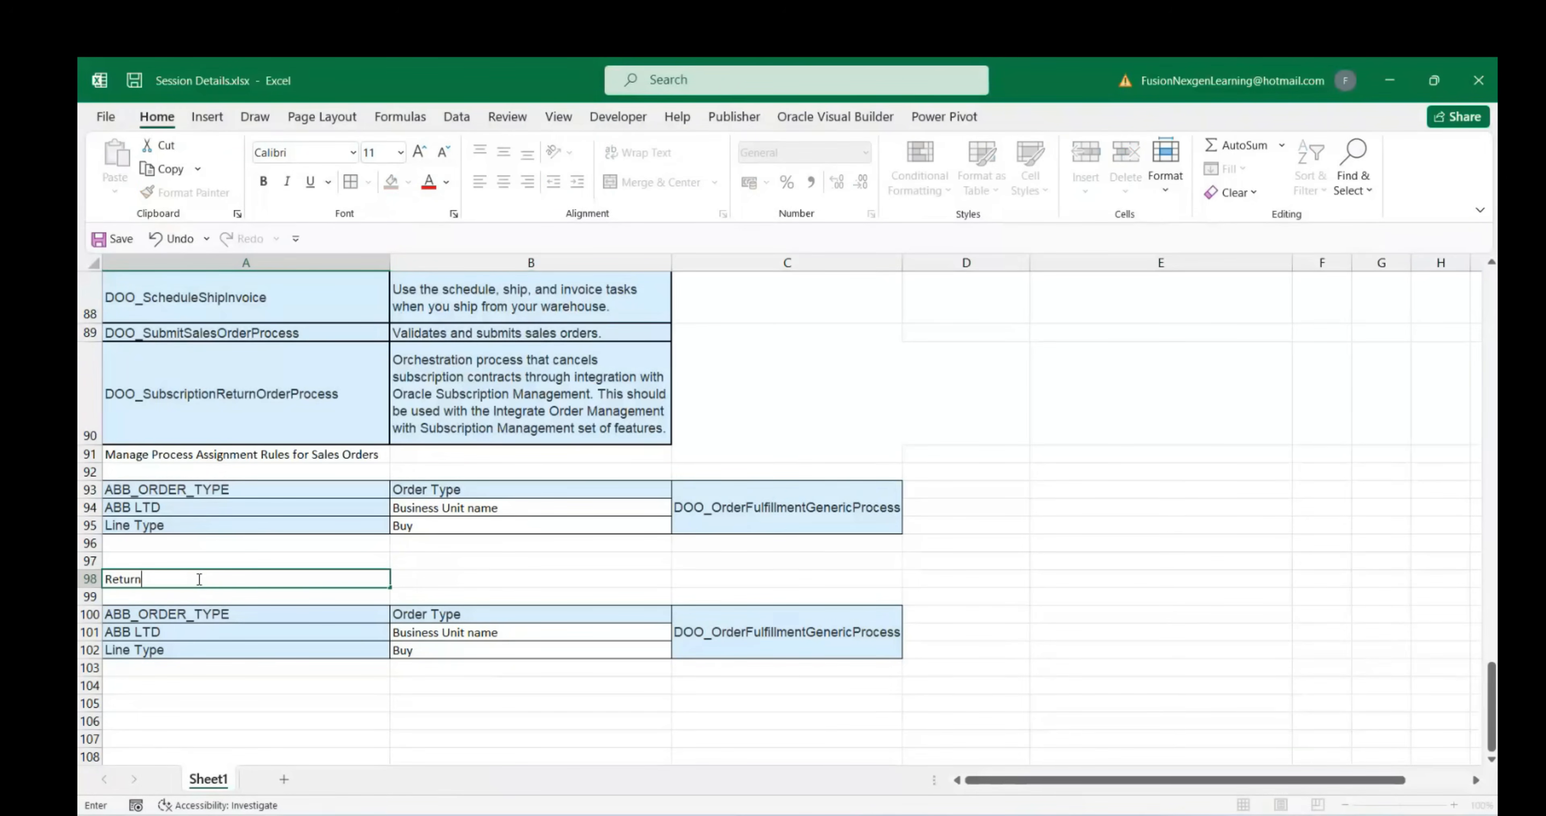
pyautogui.write('turn')
pyautogui.click(89, 489)
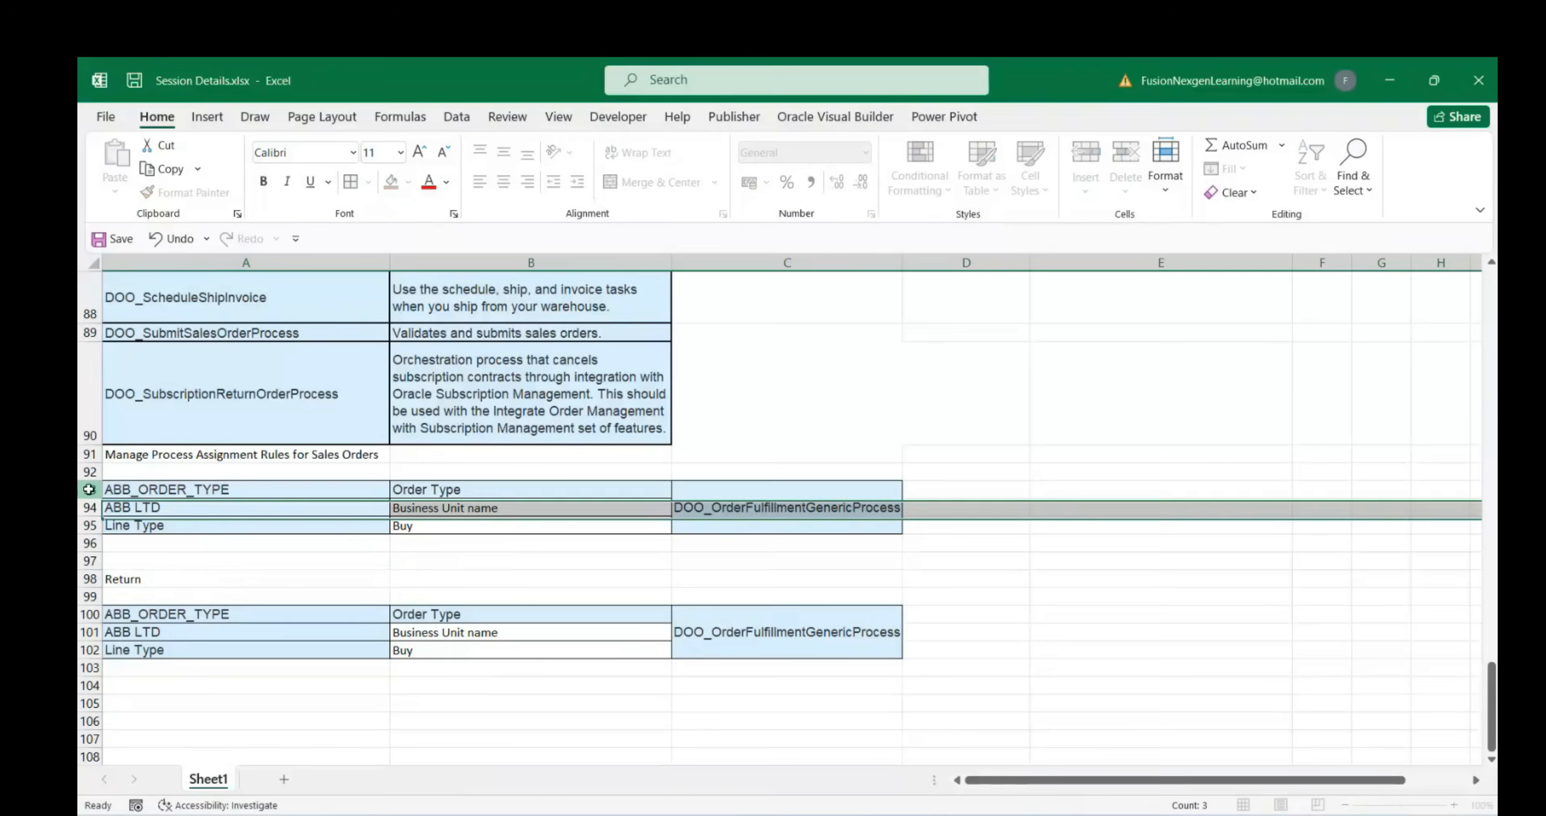
# Insert two blank rows above the original block and label it Buy(Sell) in A93
pyautogui.rightClick(89, 489)
pyautogui.click(136, 312)
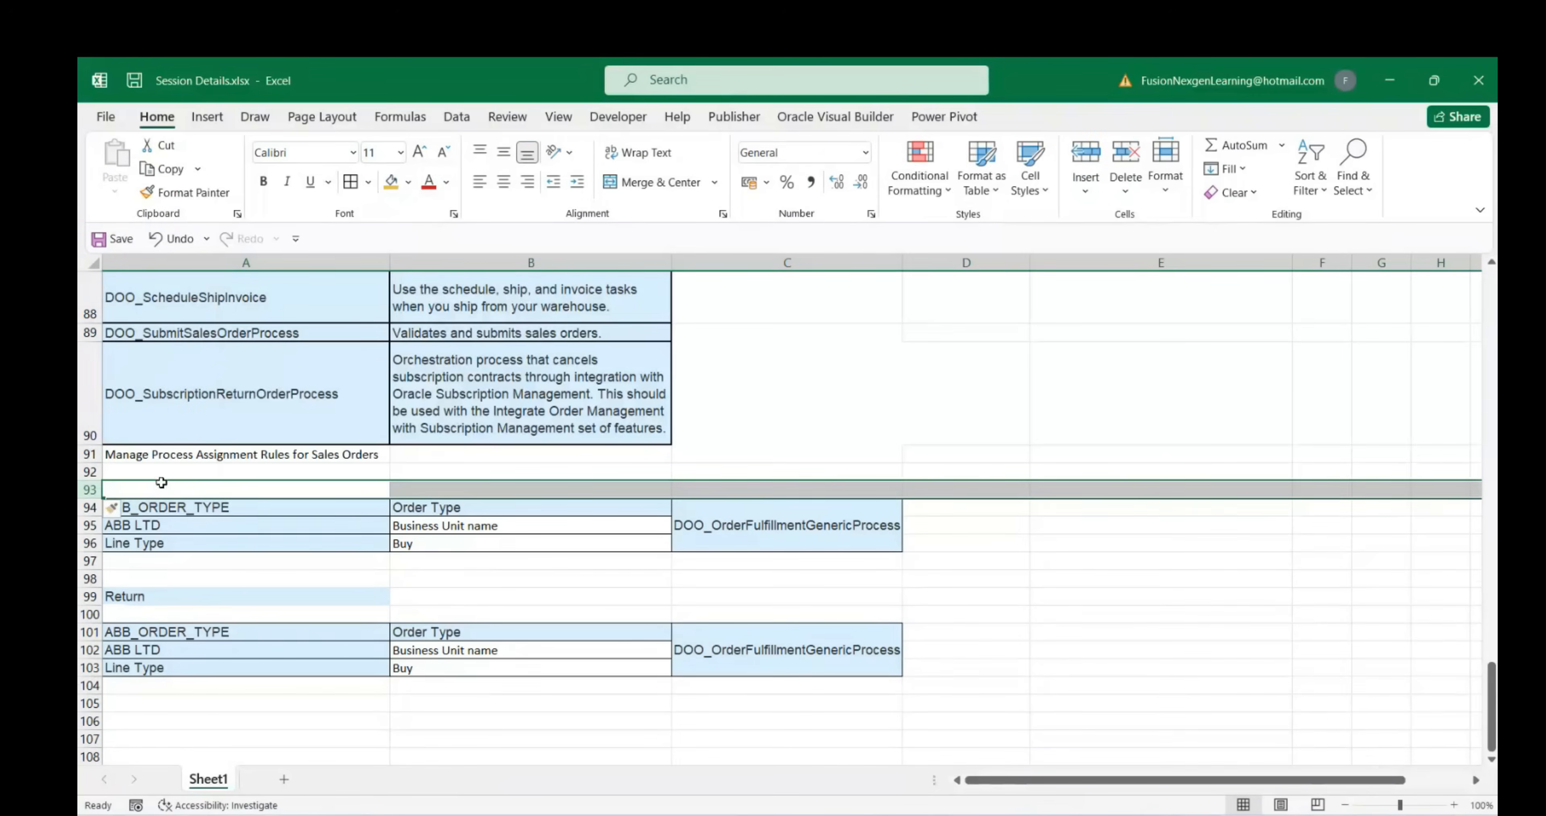
pyautogui.click(115, 480)
pyautogui.click(90, 489)
pyautogui.rightClick(89, 489)
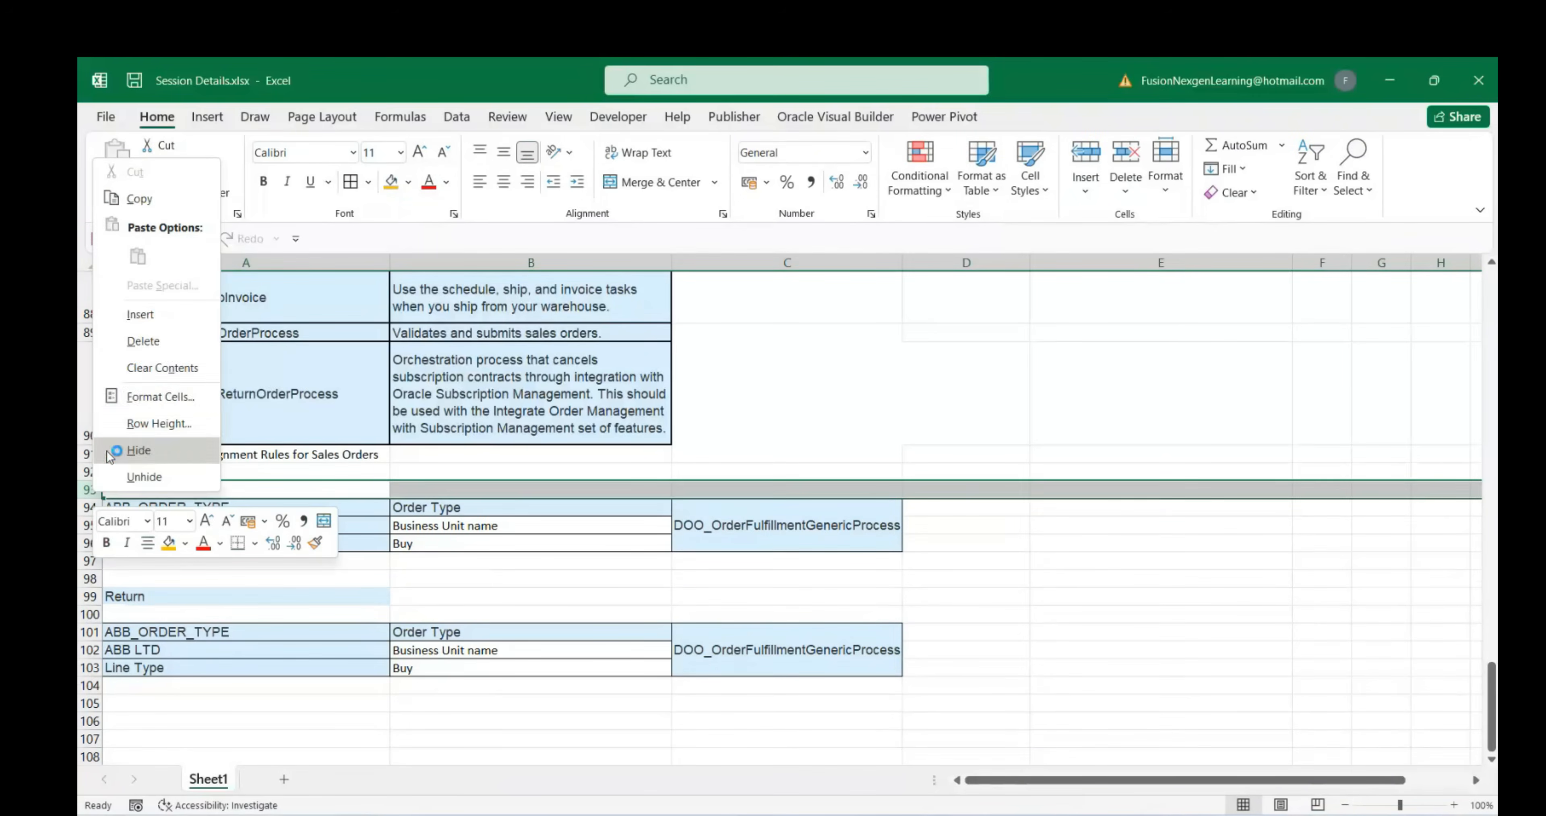
pyautogui.click(135, 312)
pyautogui.click(143, 490)
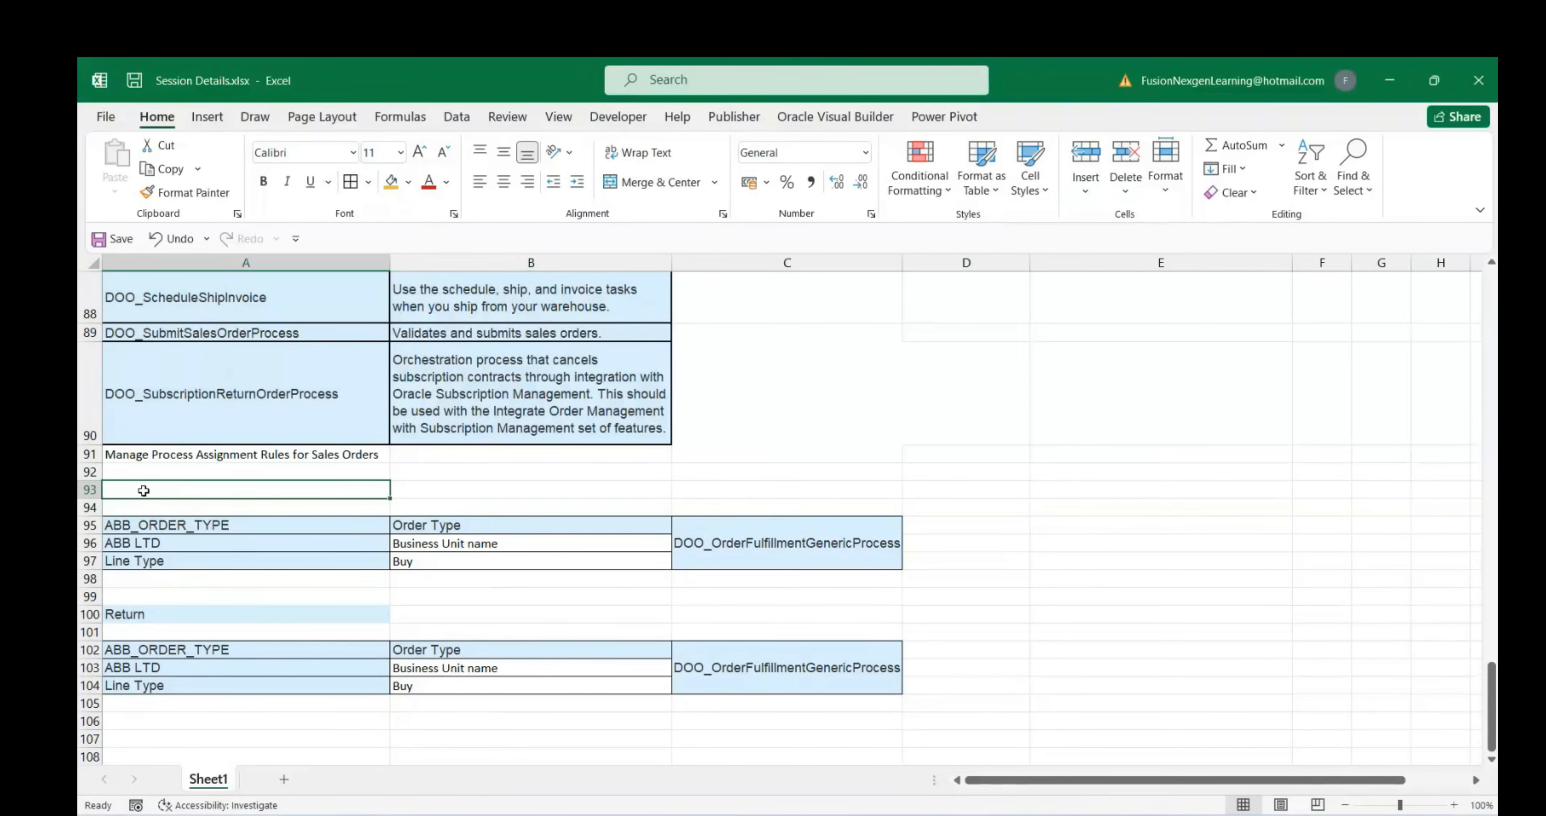
pyautogui.write('Buy(S')
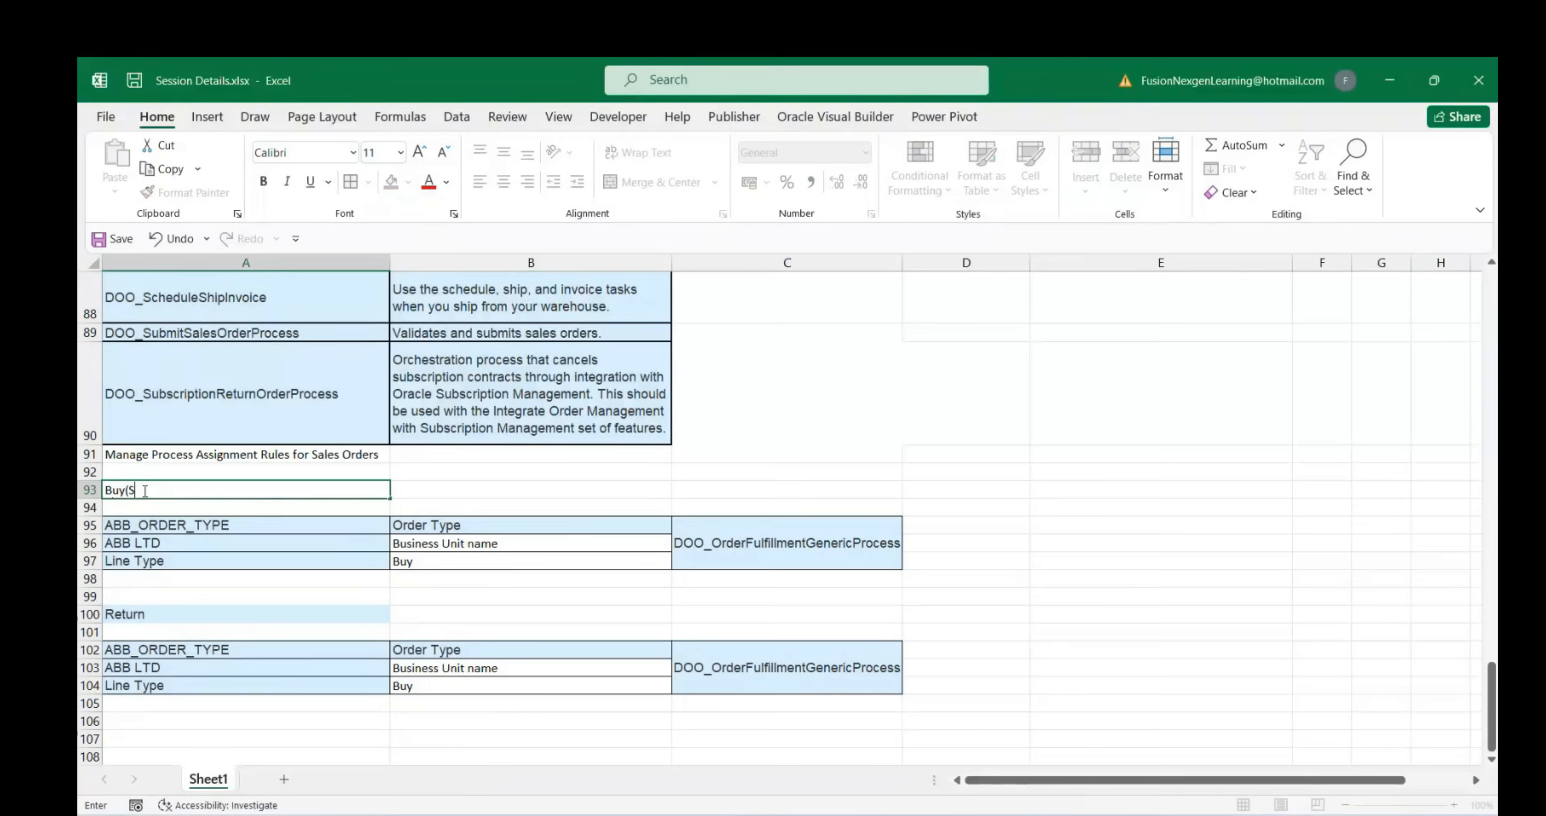
pyautogui.write('ell)')
pyautogui.click(273, 599)
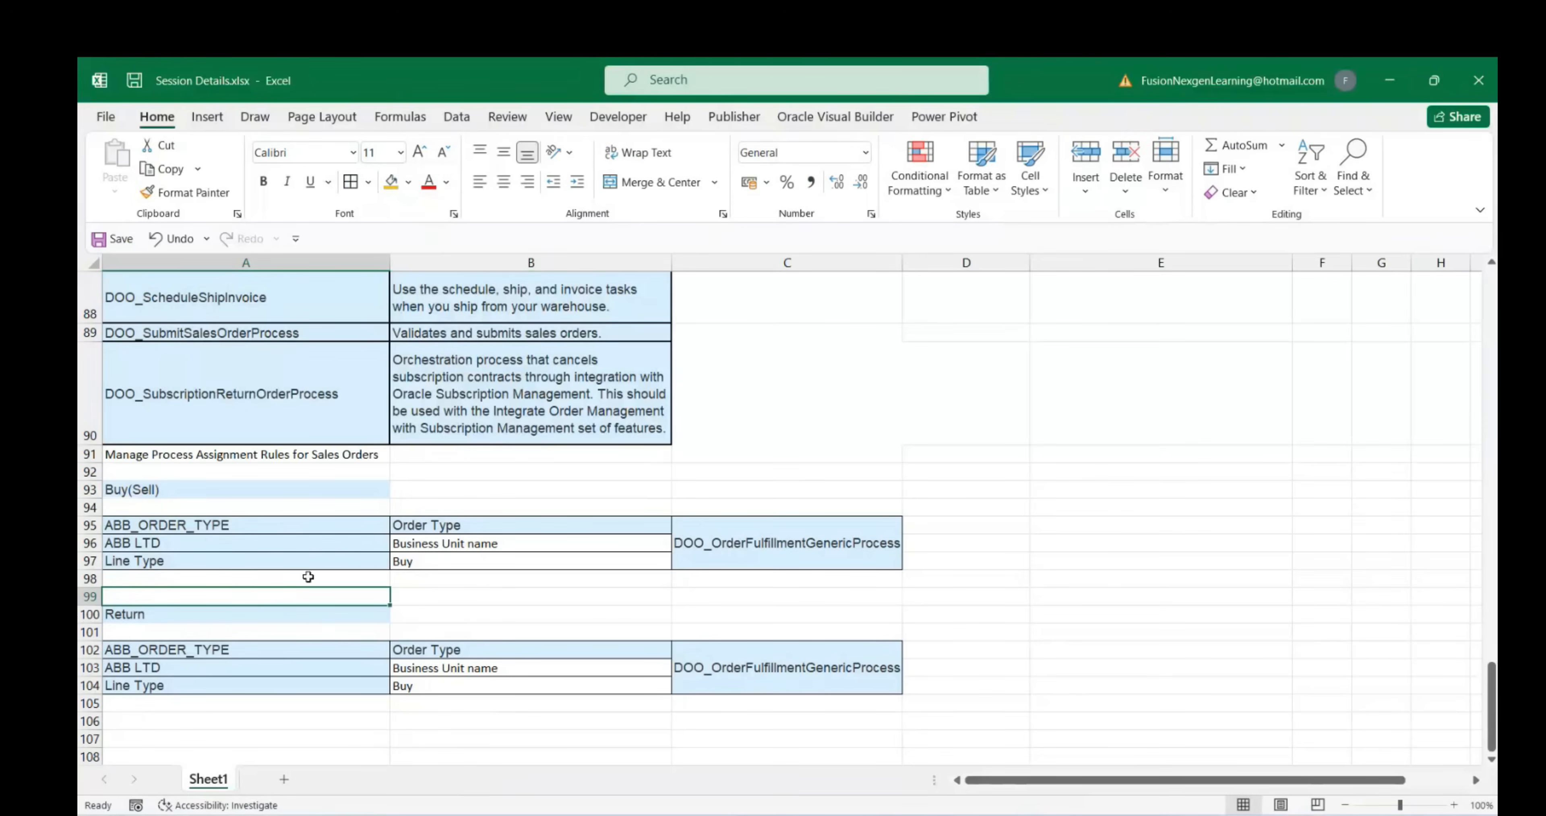
pyautogui.click(368, 704)
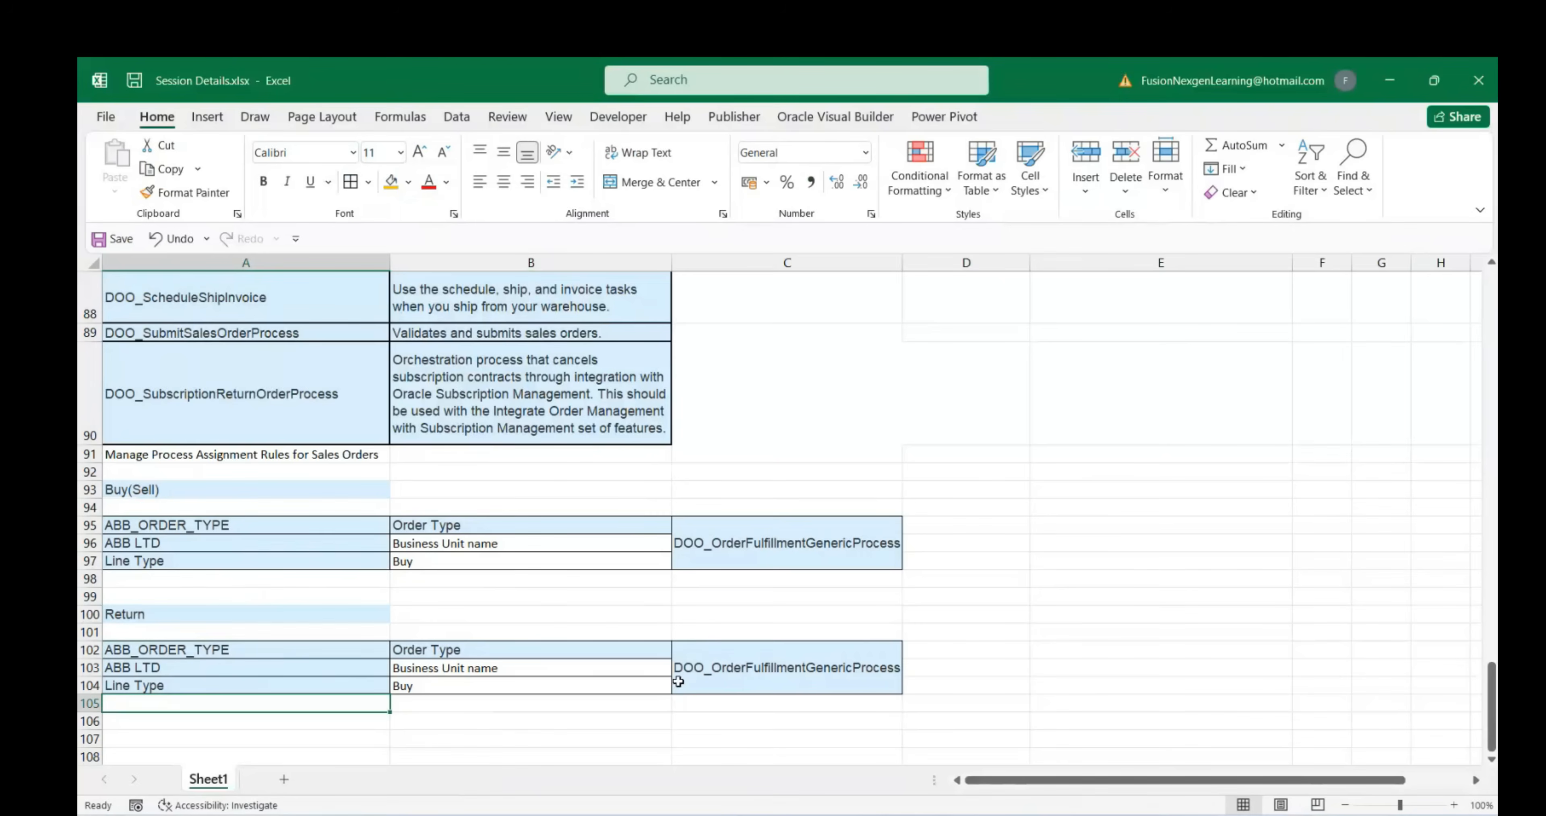
pyautogui.click(727, 668)
pyautogui.scroll(3, 184, 411)
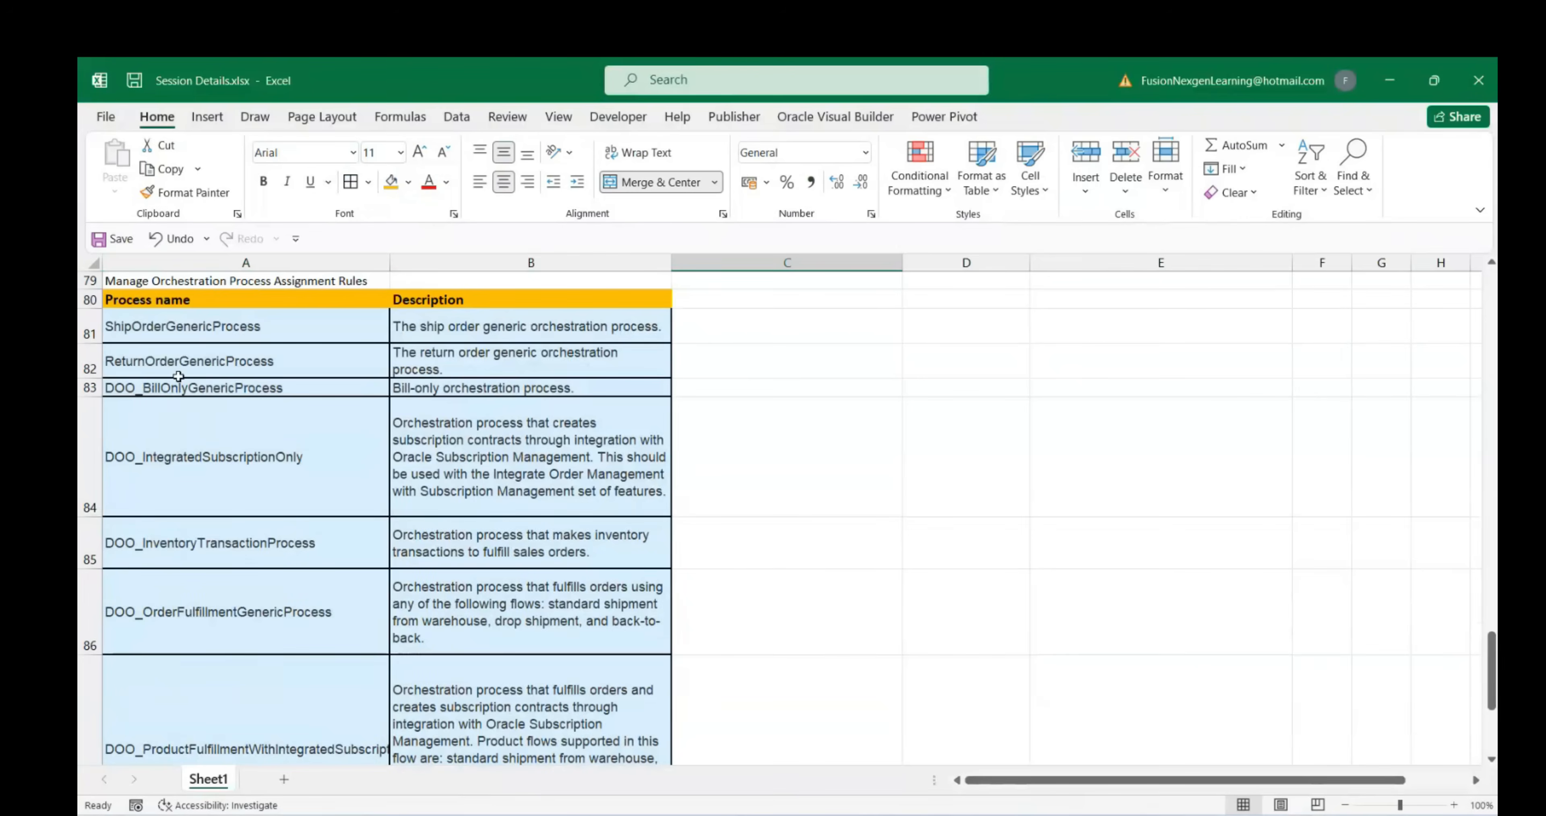
# Copy ReturnOrderGenericProcess from A82 into the Return block's process cell
pyautogui.click(183, 363)
pyautogui.hotkey('ctrl', 'c')
pyautogui.scroll(-2, 761, 652)
pyautogui.scroll(-2, 760, 652)
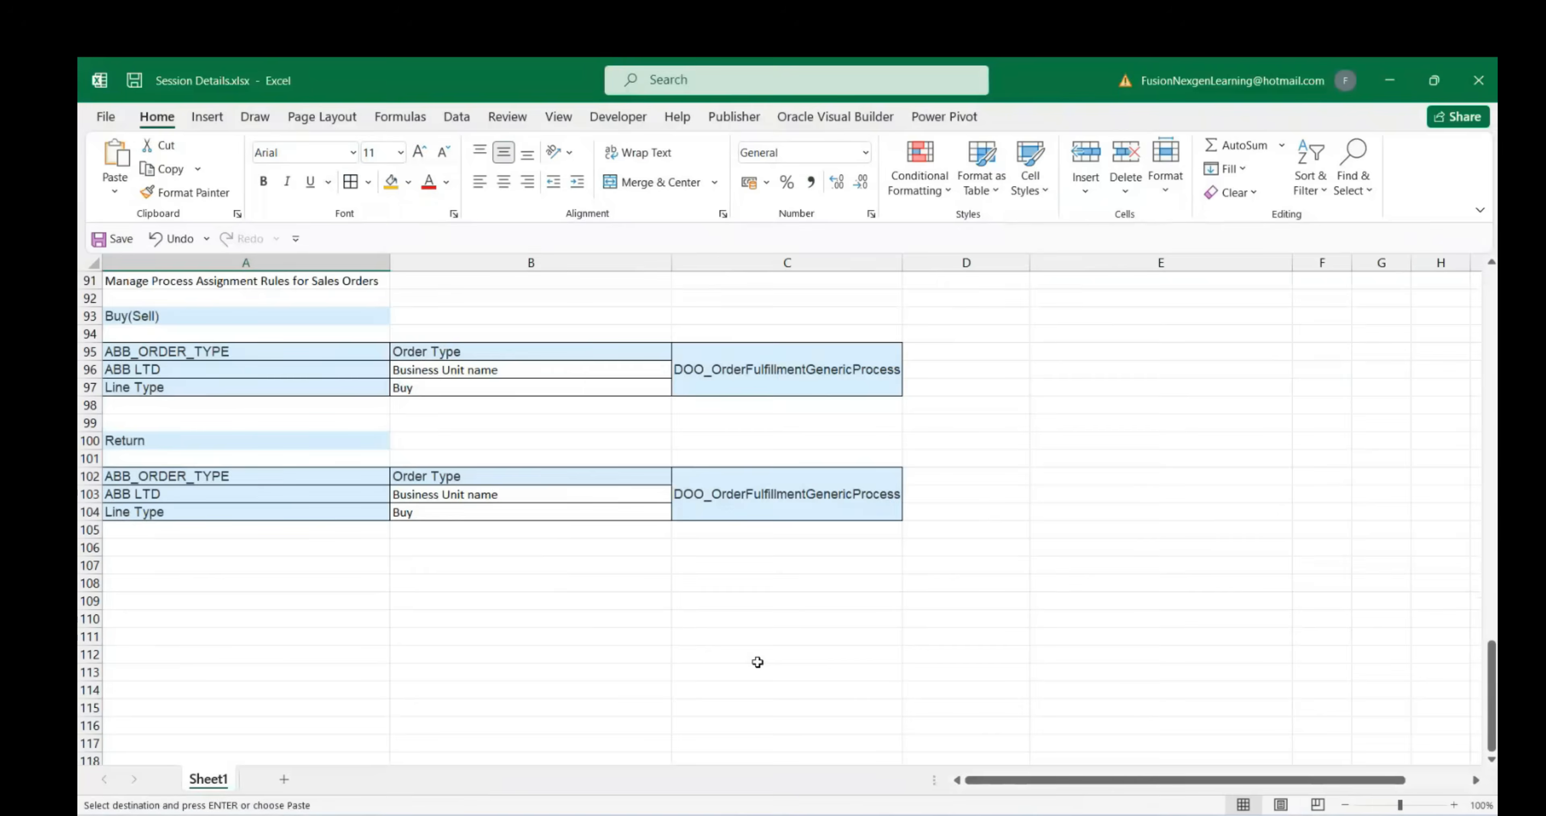
pyautogui.click(756, 507)
pyautogui.hotkey('ctrl', 'v')
pyautogui.click(612, 589)
pyautogui.moveTo(215, 479); pyautogui.dragTo(767, 495)
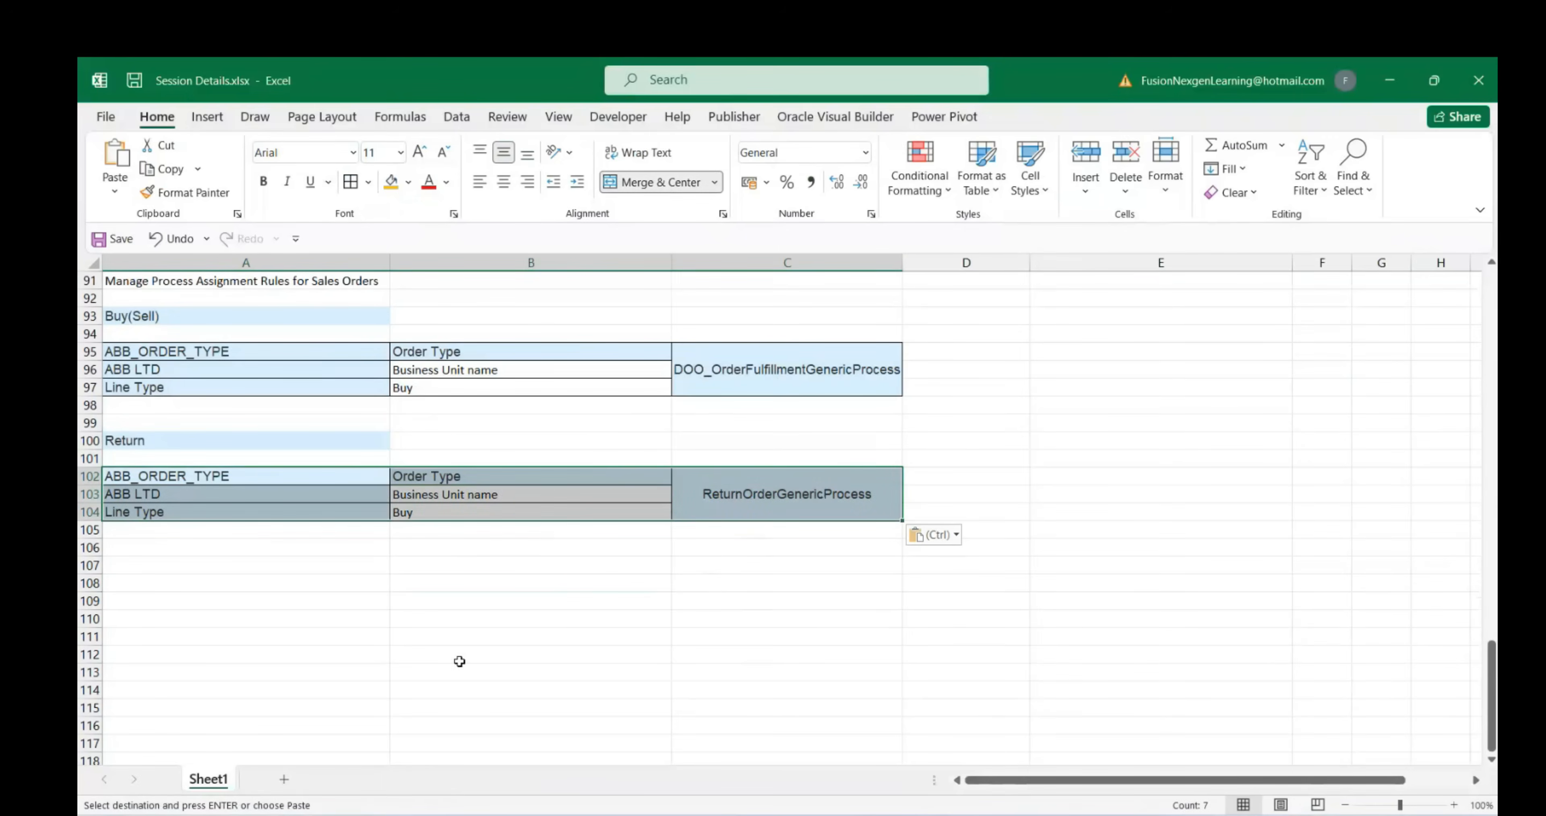
# Change the Return block's Line Type value to 'Return Item to warehouse and create credit memo'
pyautogui.click(447, 513)
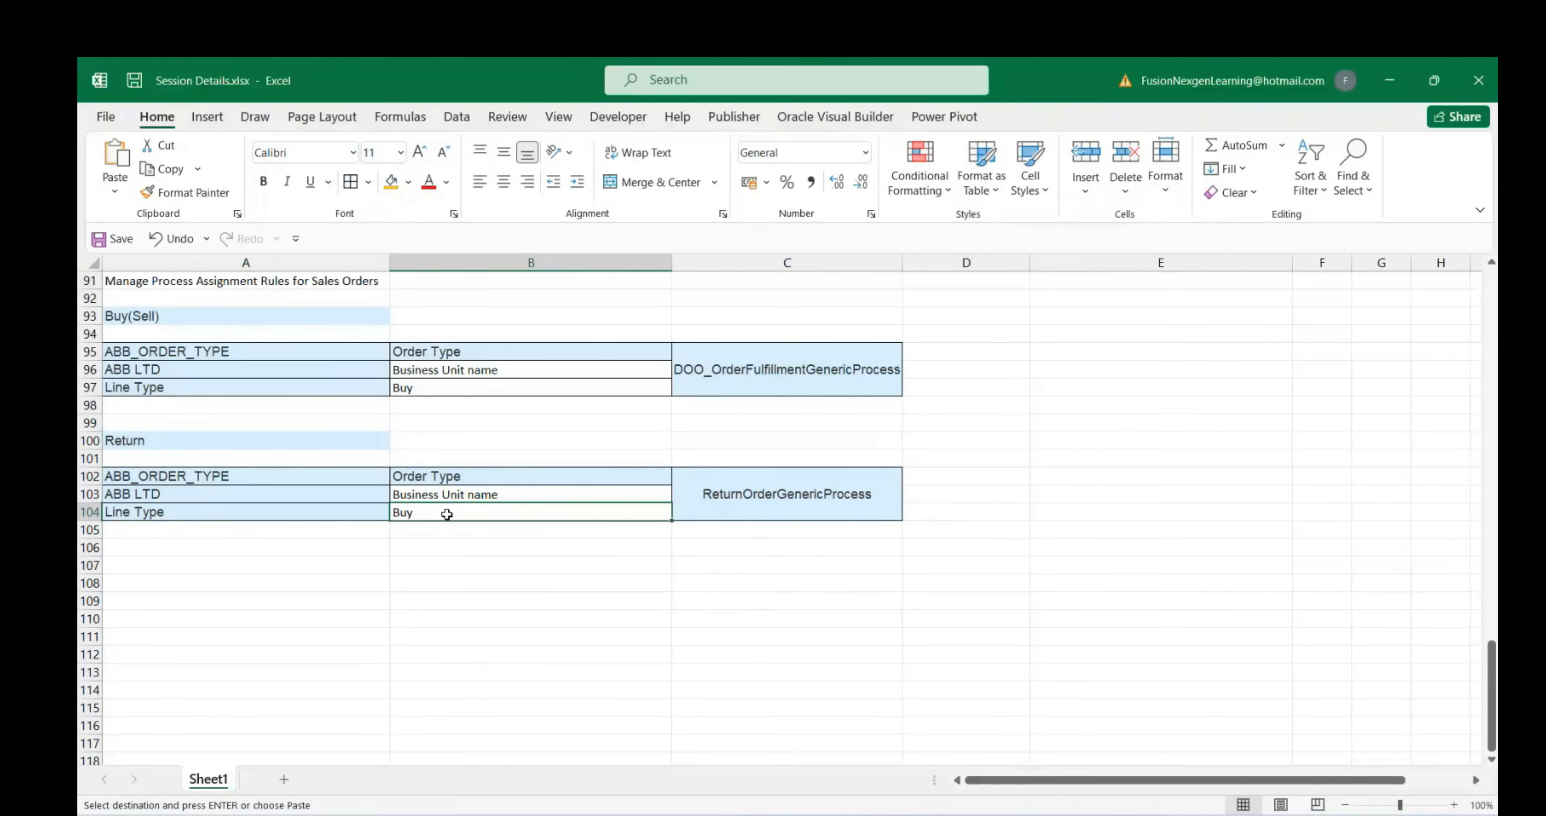
pyautogui.write('Return Item to warehouse and')
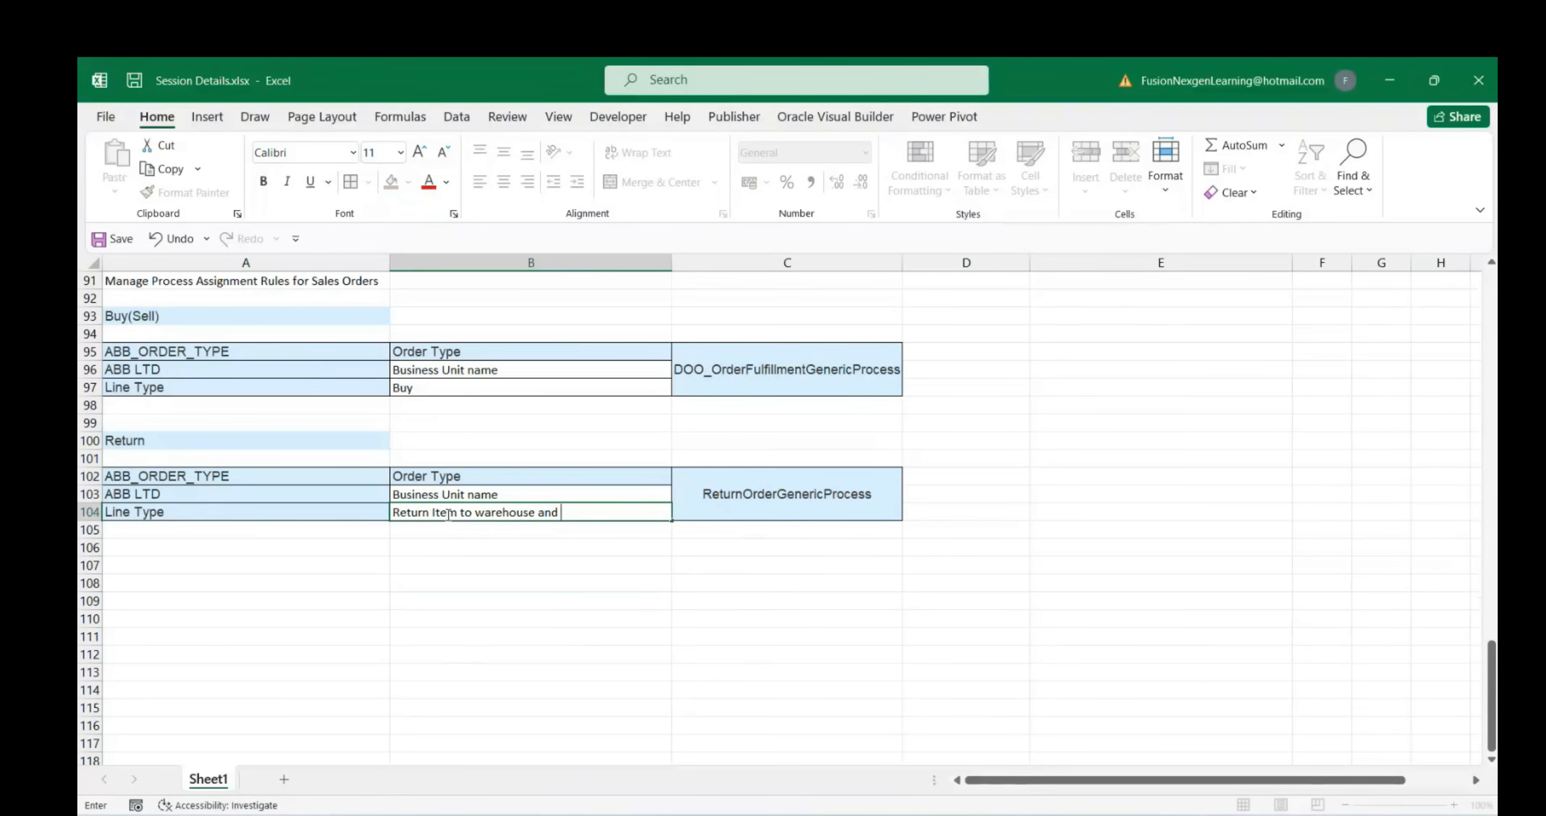
pyautogui.write('create credit memo')
pyautogui.click(442, 570)
pyautogui.click(454, 517)
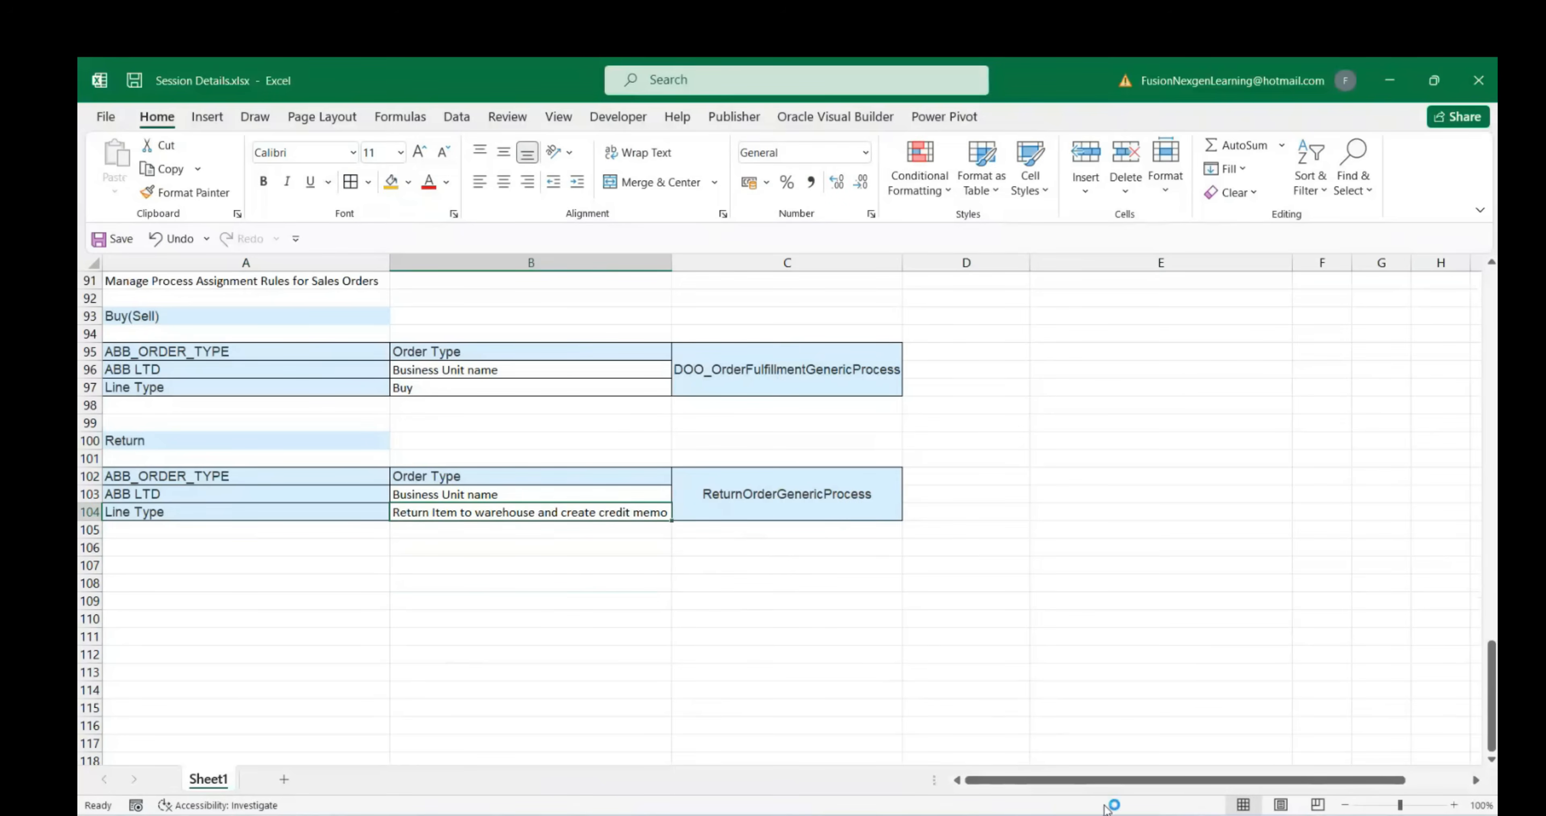
pyautogui.click(658, 611)
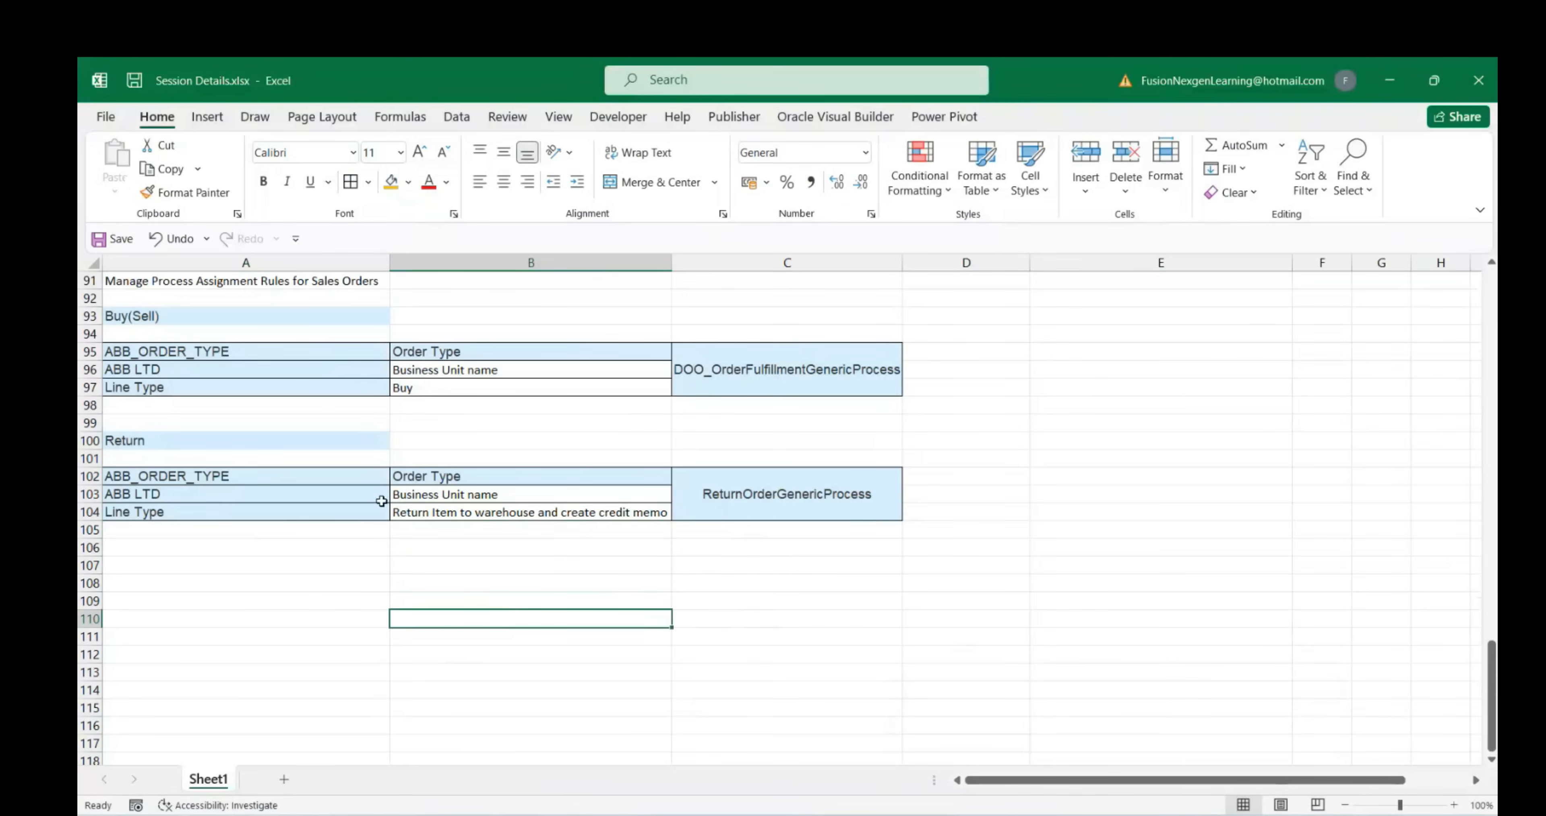
pyautogui.click(236, 551)
pyautogui.scroll(5, 236, 552)
pyautogui.scroll(-5, 467, 589)
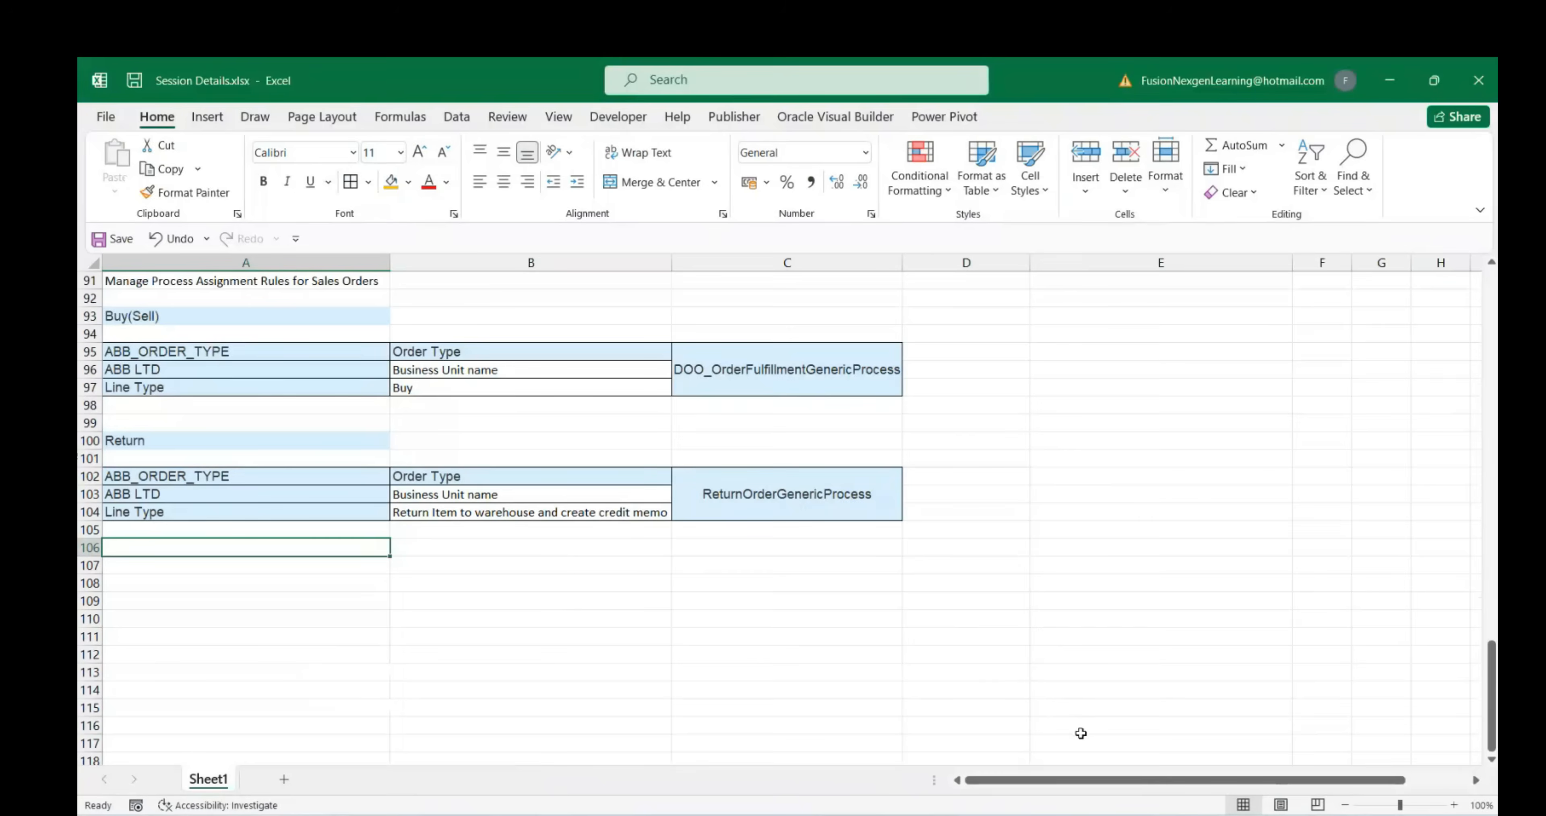
# Search tasks for 'Manage%order%para%' and open Manage Order Management Parameters
pyautogui.moveTo(1117, 810)
pyautogui.click(1008, 708)
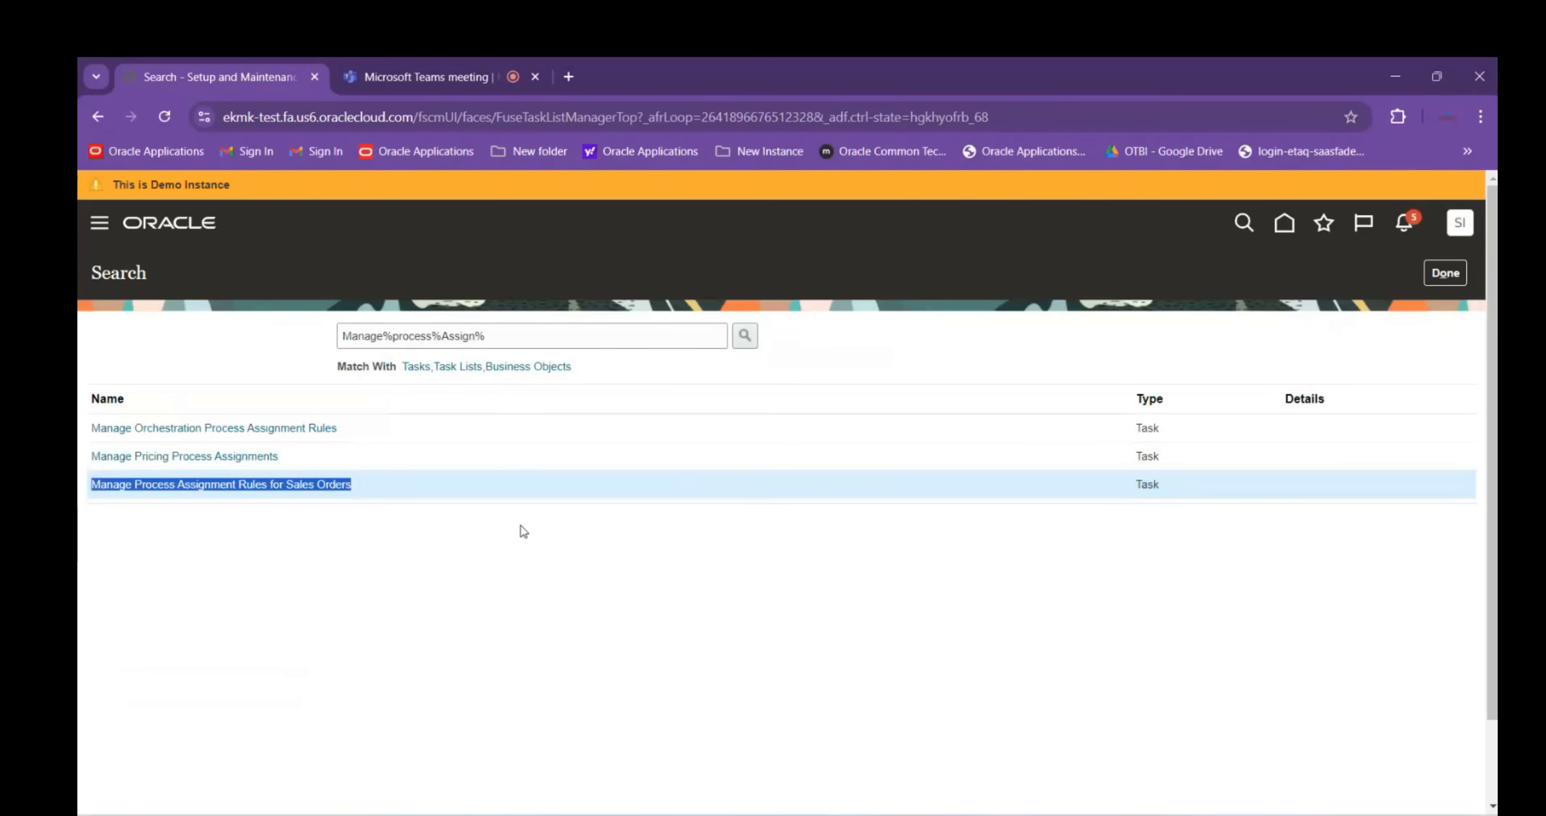
pyautogui.moveTo(552, 335); pyautogui.dragTo(349, 334)
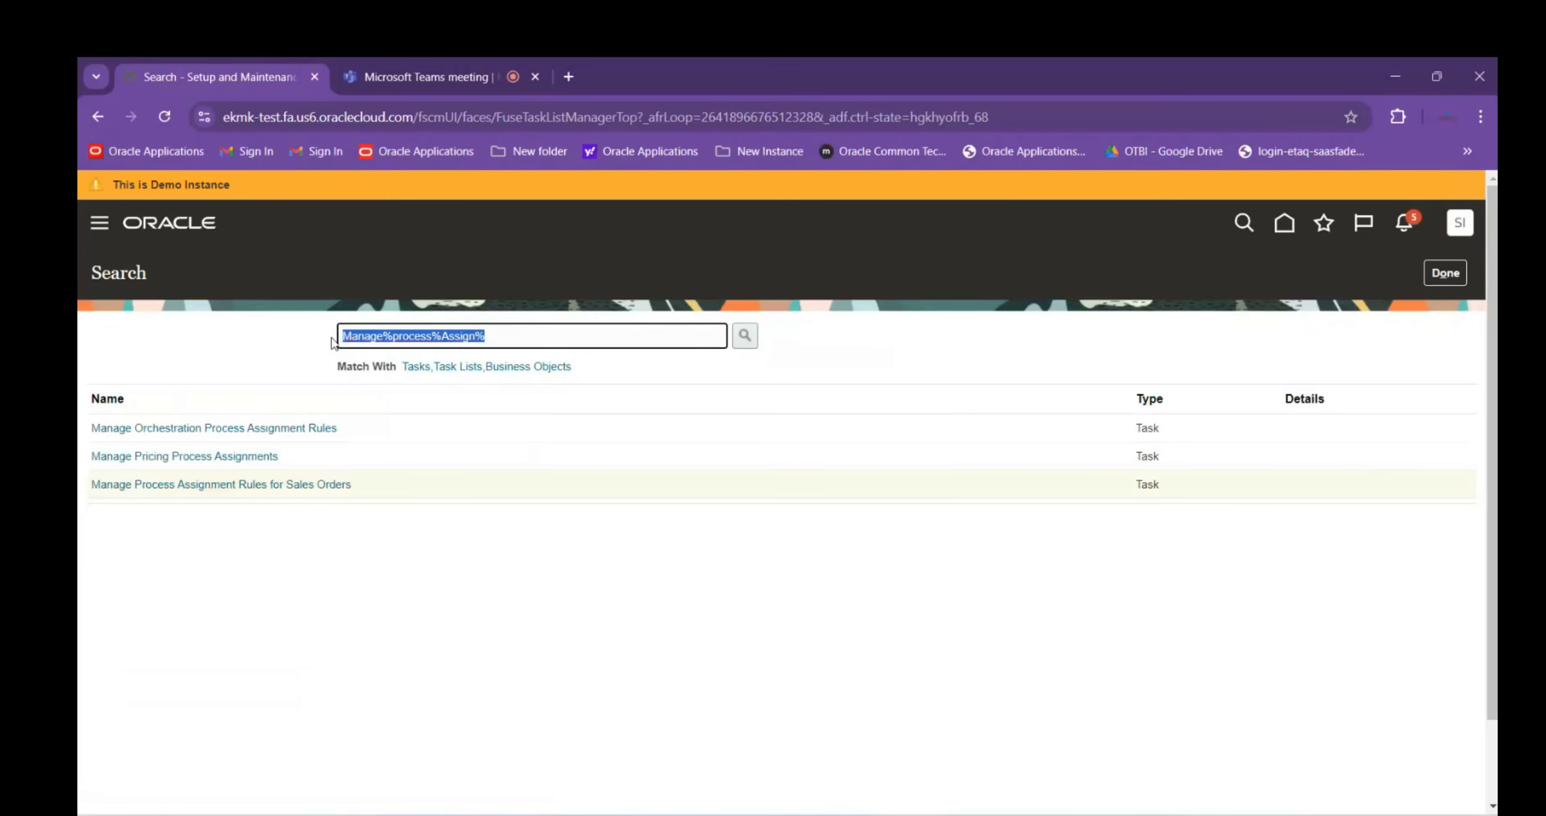
pyautogui.write('Manag')
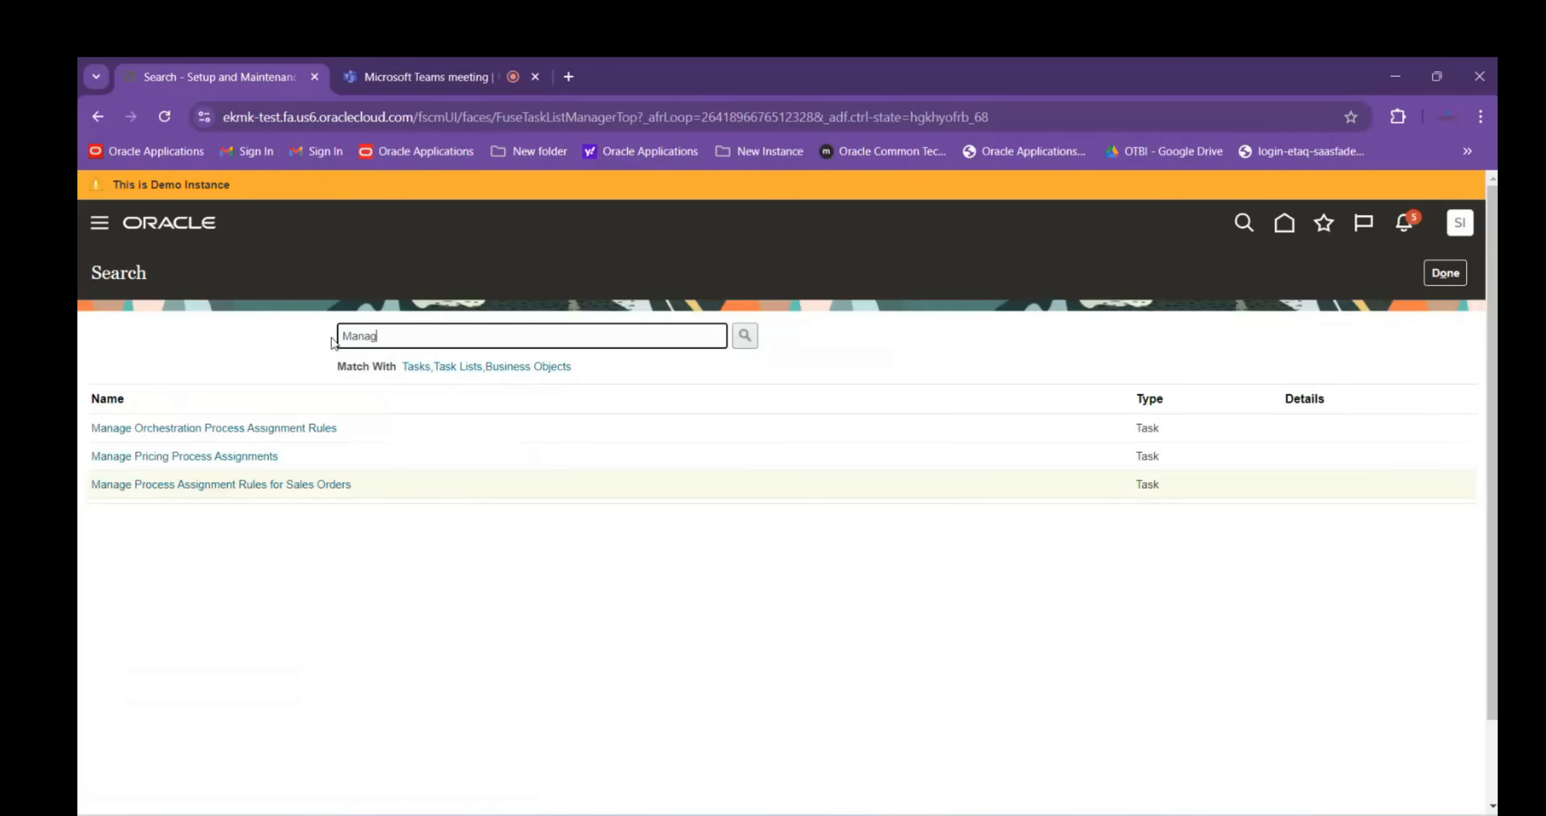
pyautogui.write('e%order%para%')
pyautogui.press('Return')
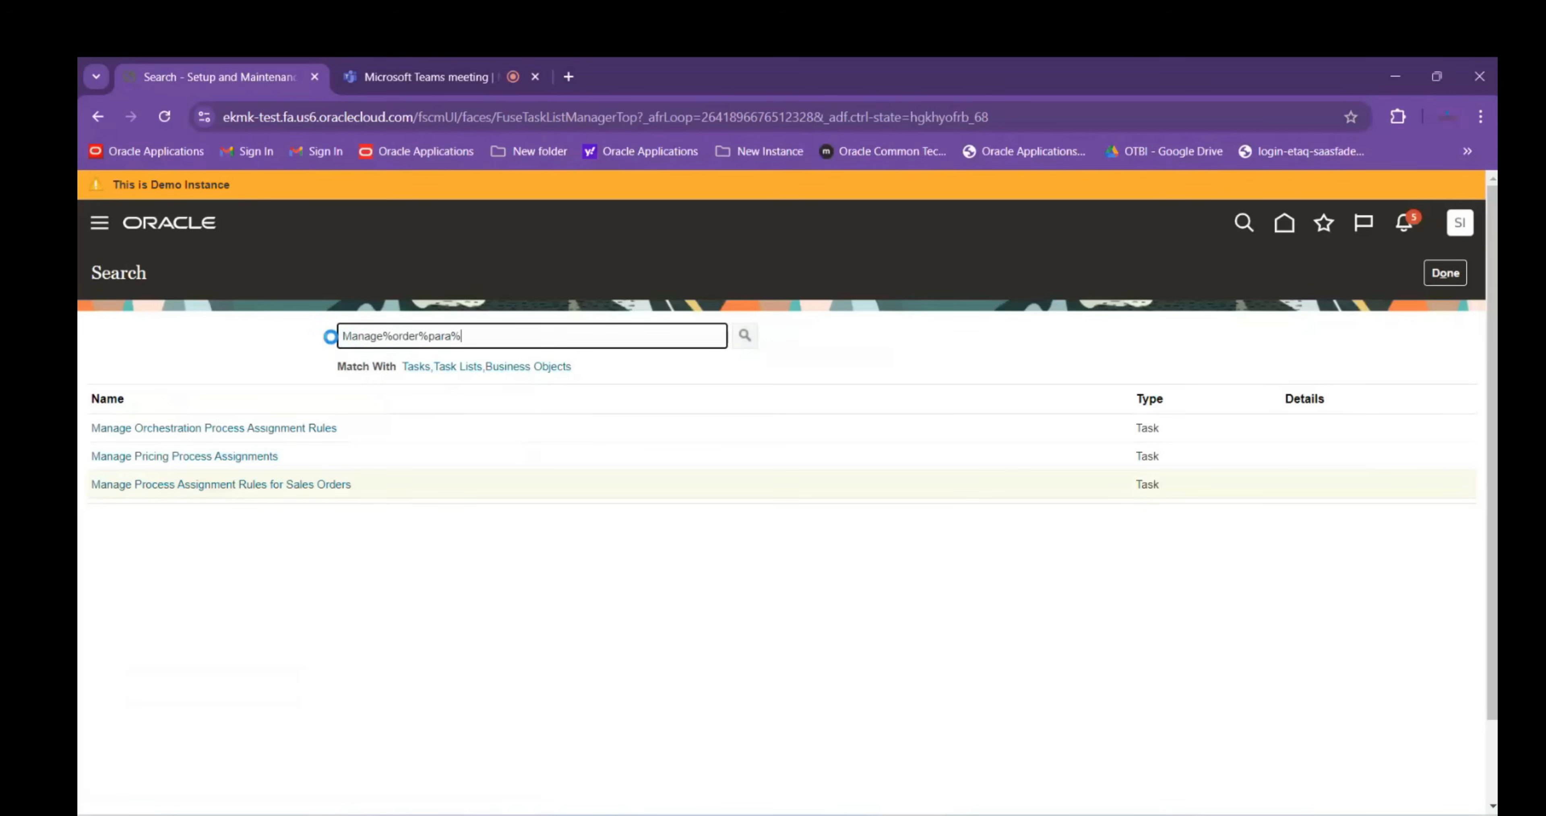
pyautogui.click(246, 427)
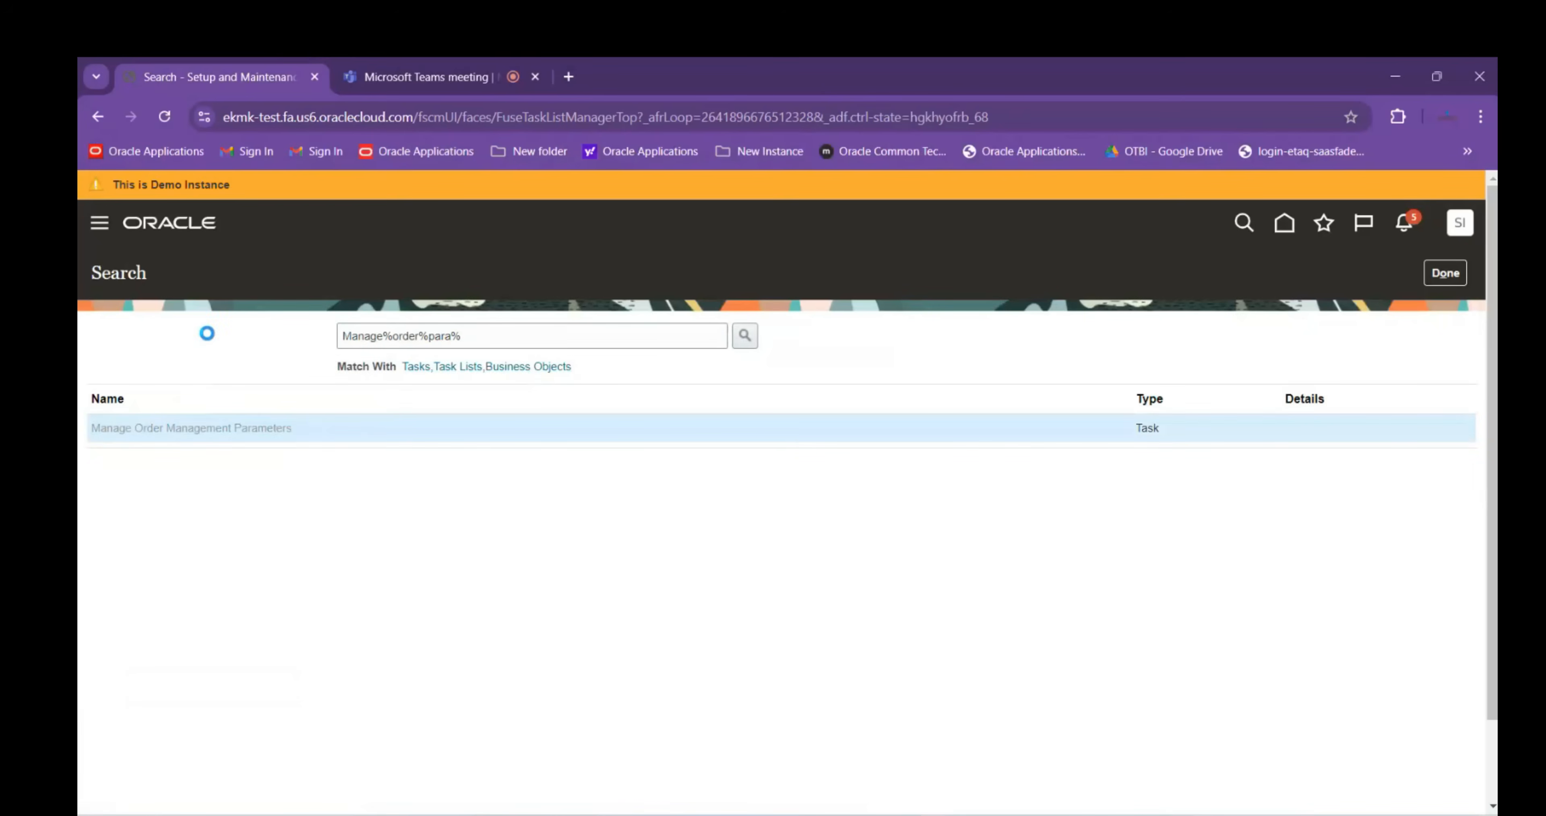
# Filter parameter names by '%Appr%' to find Start Approval Process for Sales Orders
pyautogui.click(234, 443)
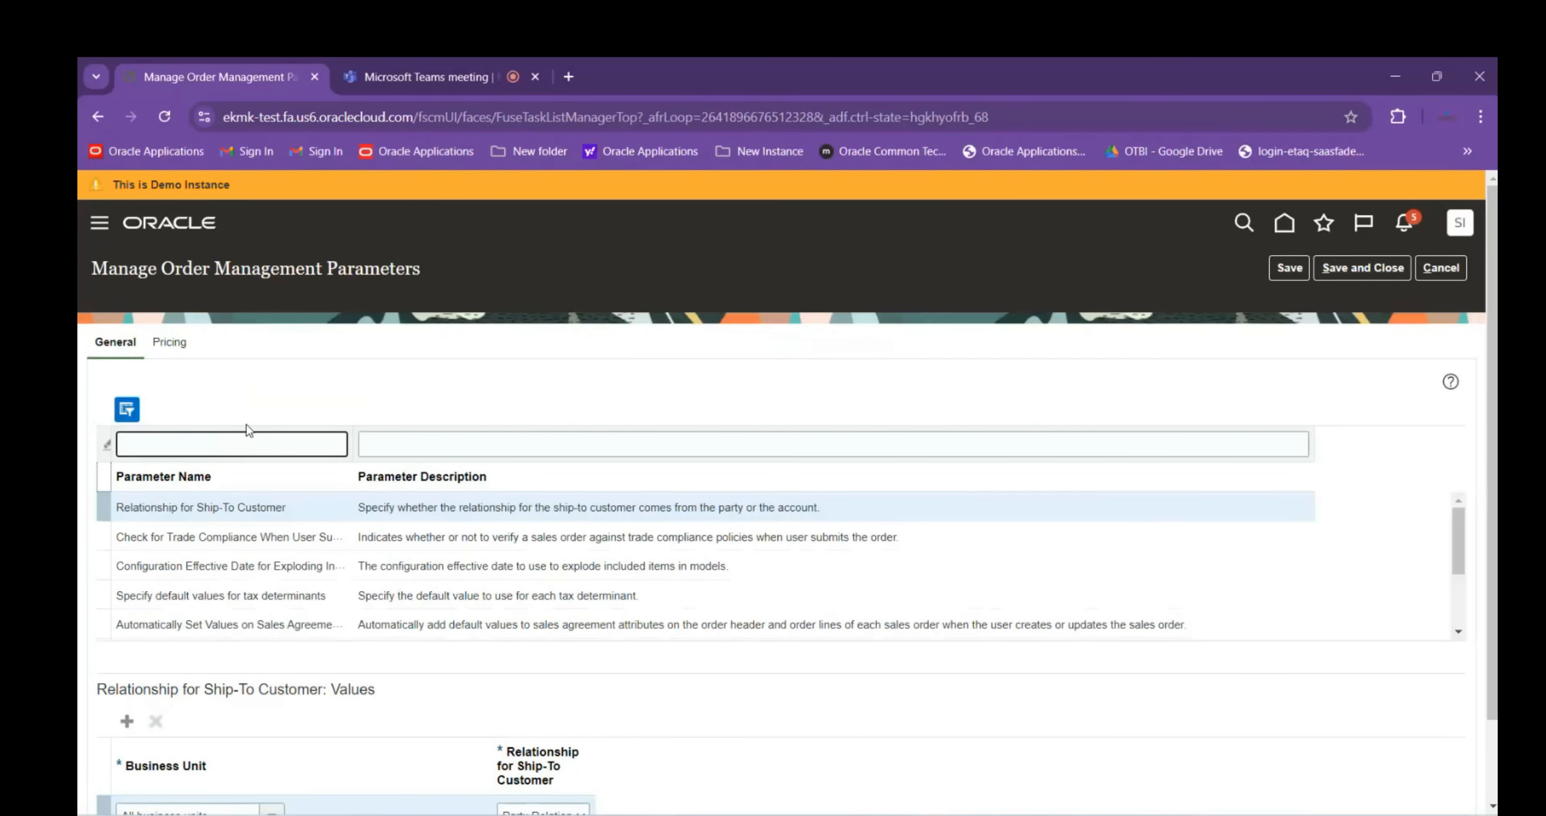
pyautogui.write('$Appr%')
pyautogui.press('Return')
pyautogui.tripleClick(131, 443)
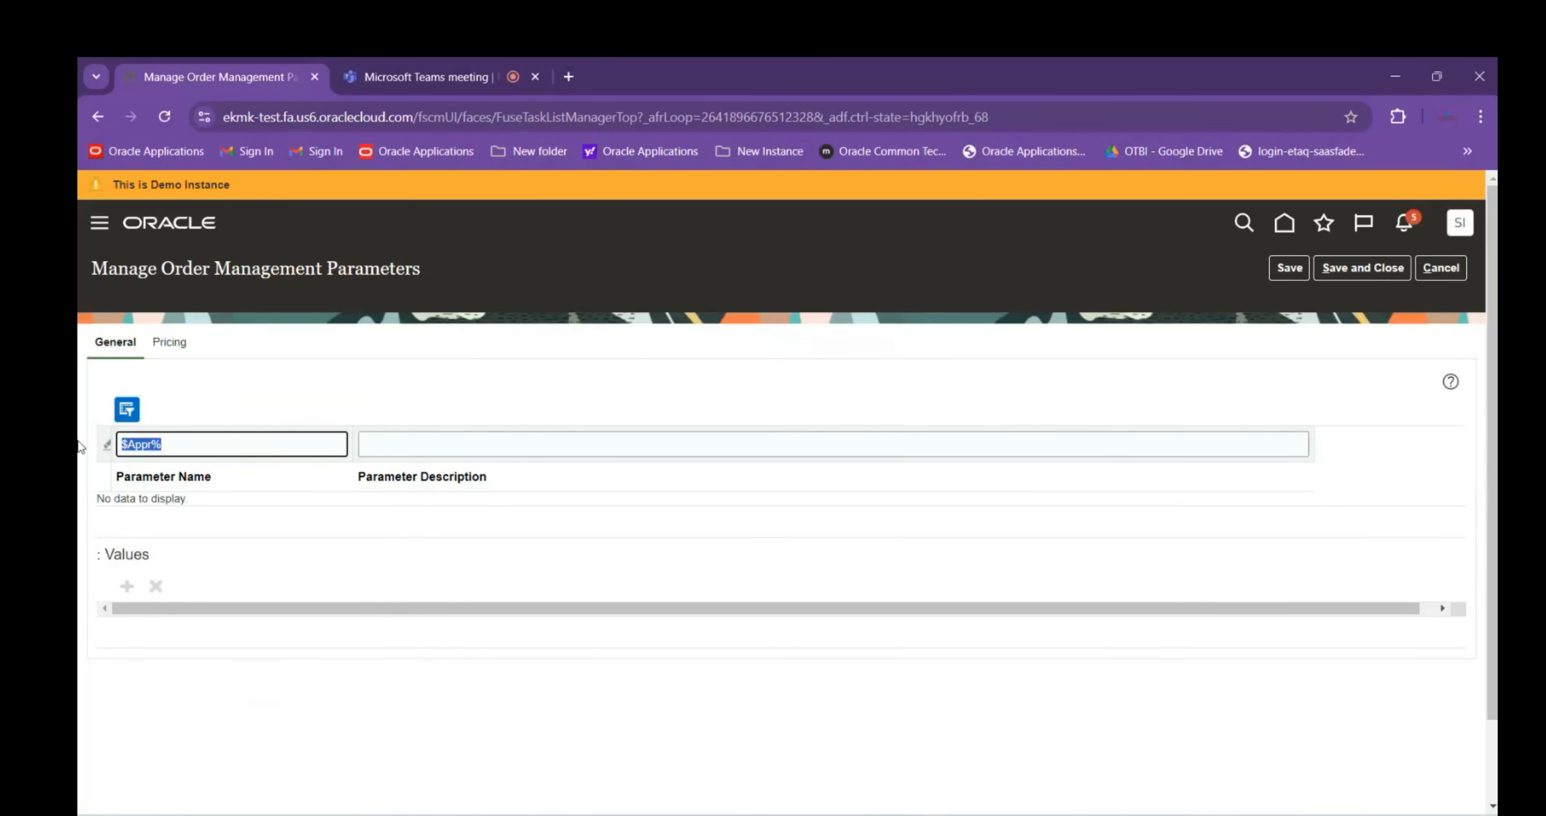
pyautogui.click(131, 444)
pyautogui.press('BackSpace')
pyautogui.write('%')
pyautogui.press('Return')
pyautogui.scroll(-1, 193, 510)
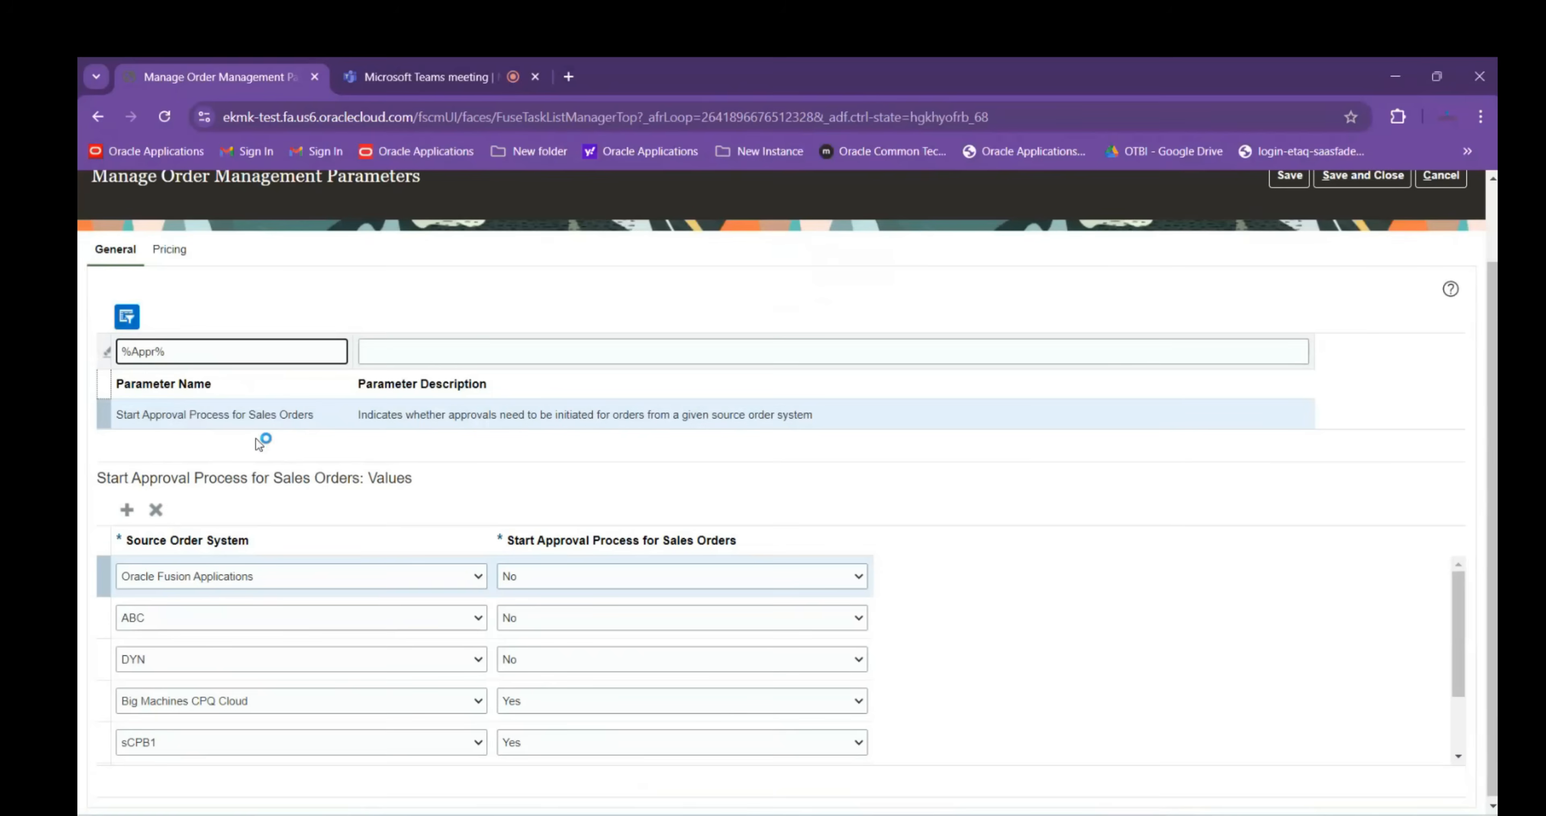
pyautogui.scroll(1, 222, 336)
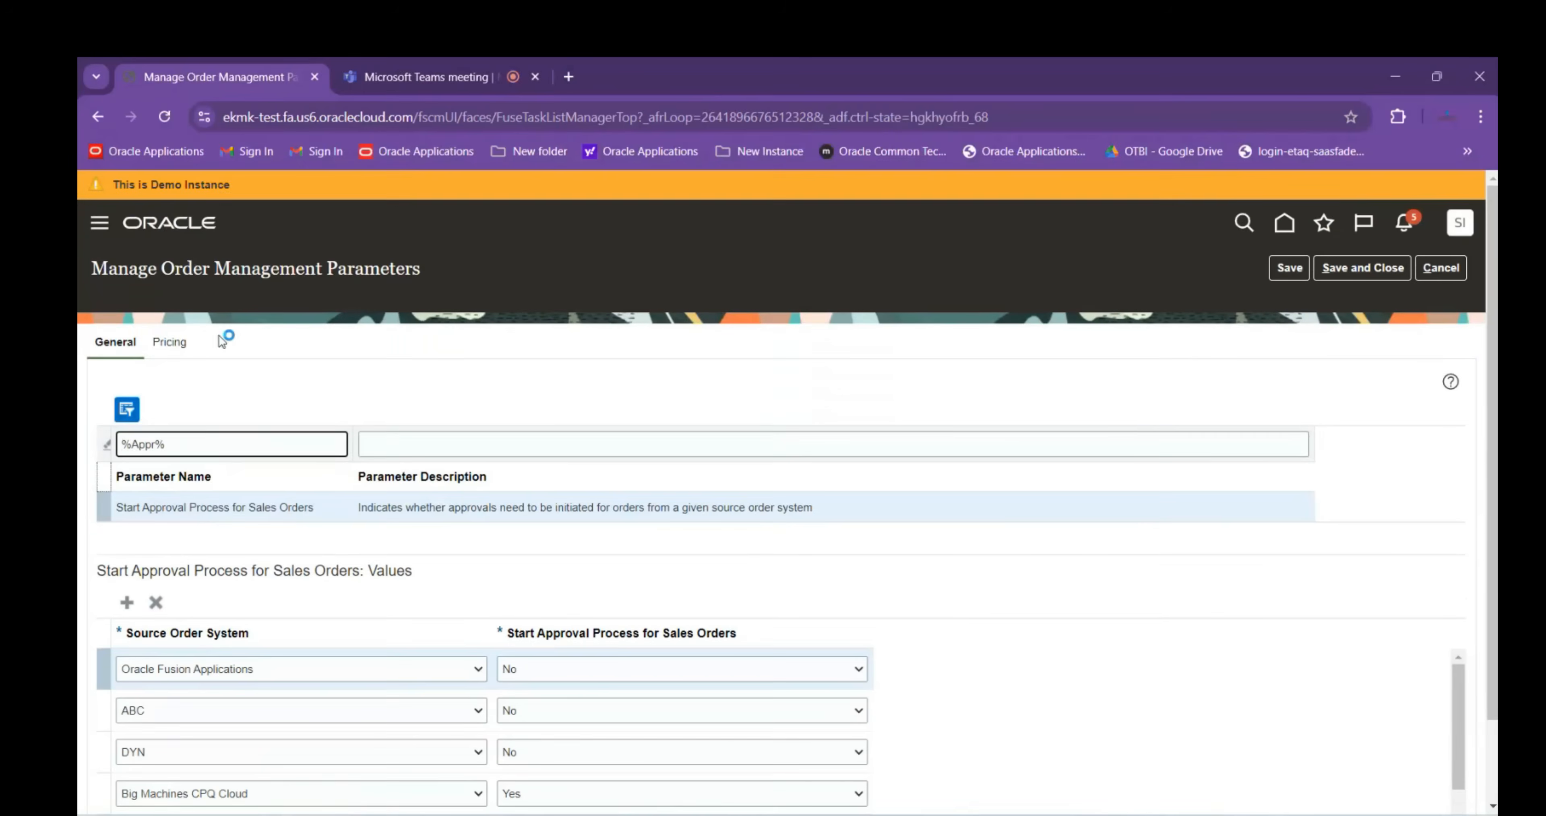
# Copy the Manage Order Management Parameters page title for the Excel notes
pyautogui.moveTo(99, 268); pyautogui.dragTo(430, 271)
pyautogui.hotkey('ctrl', 'c')
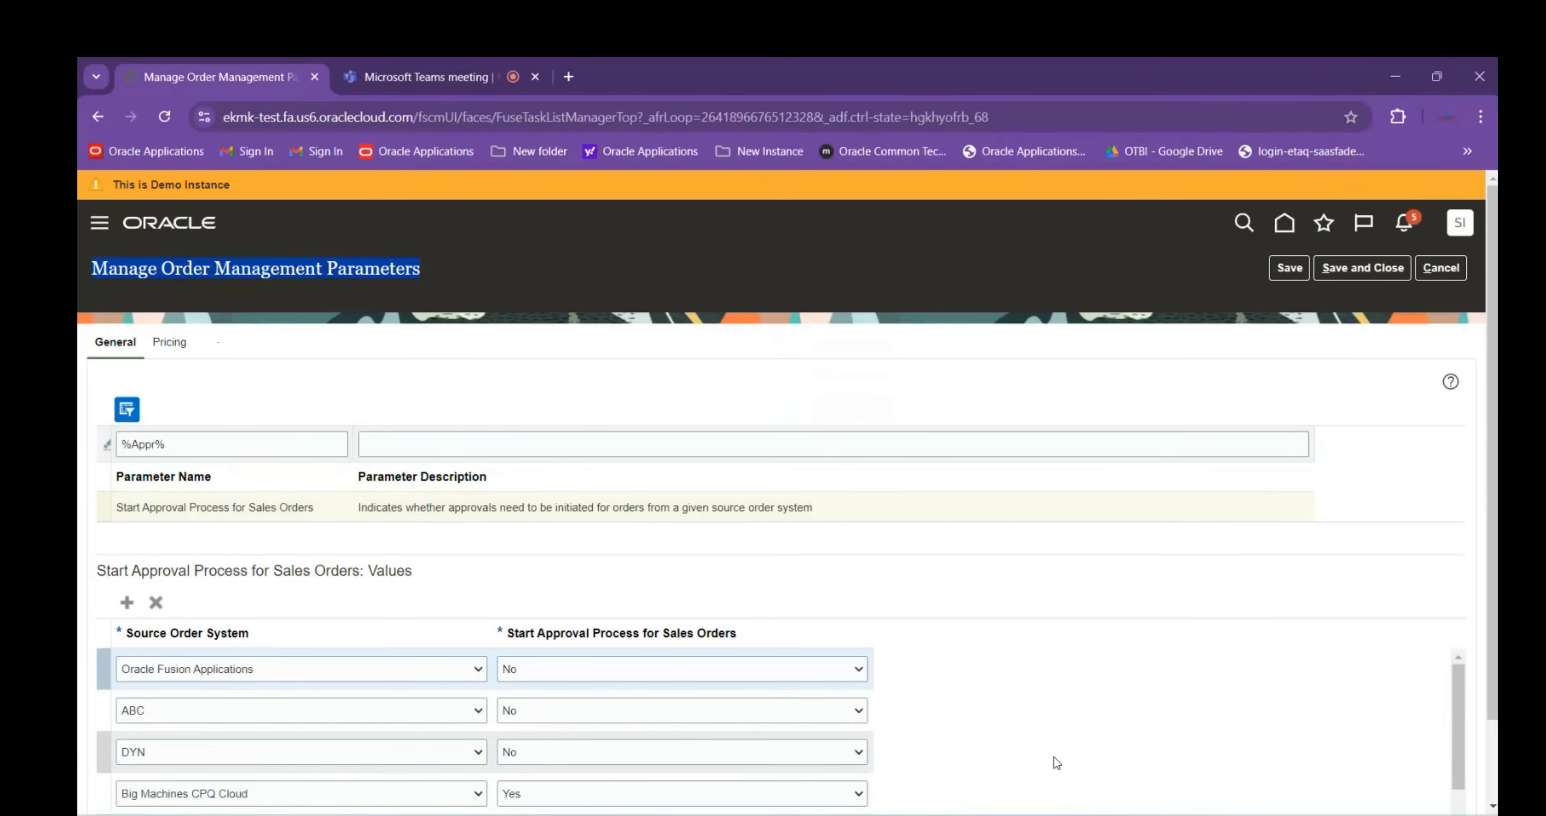
pyautogui.moveTo(1077, 815)
pyautogui.click(1025, 761)
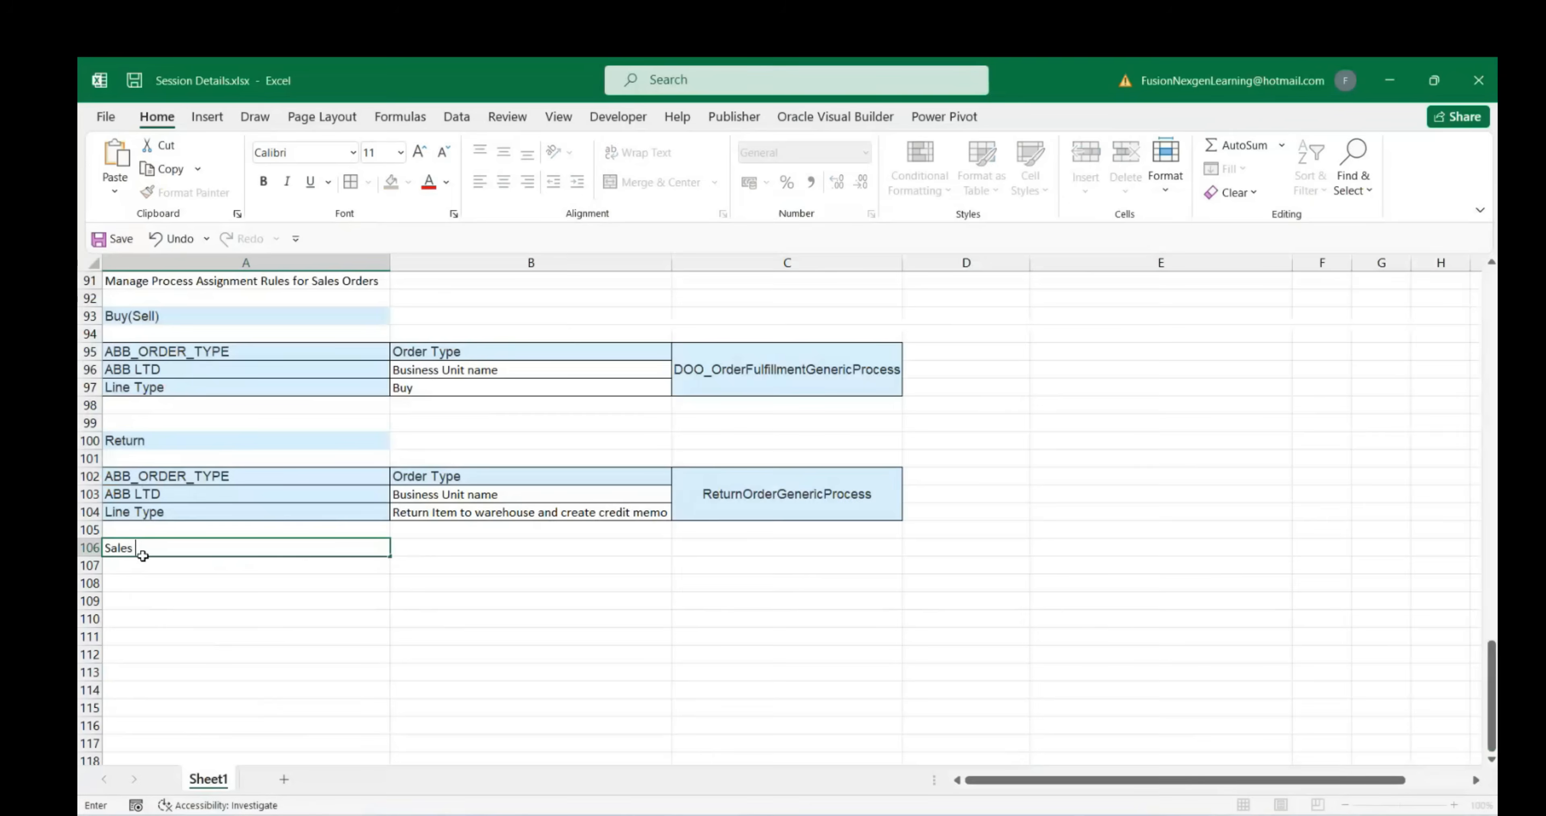
# Enter the Sales Order Approval heading in A106 with orange fill and bold
pyautogui.write('App')
pyautogui.click(307, 595)
pyautogui.click(264, 552)
pyautogui.click(391, 182)
pyautogui.click(263, 181)
pyautogui.click(165, 592)
# Paste the task name into A108 as text only
pyautogui.click(159, 575)
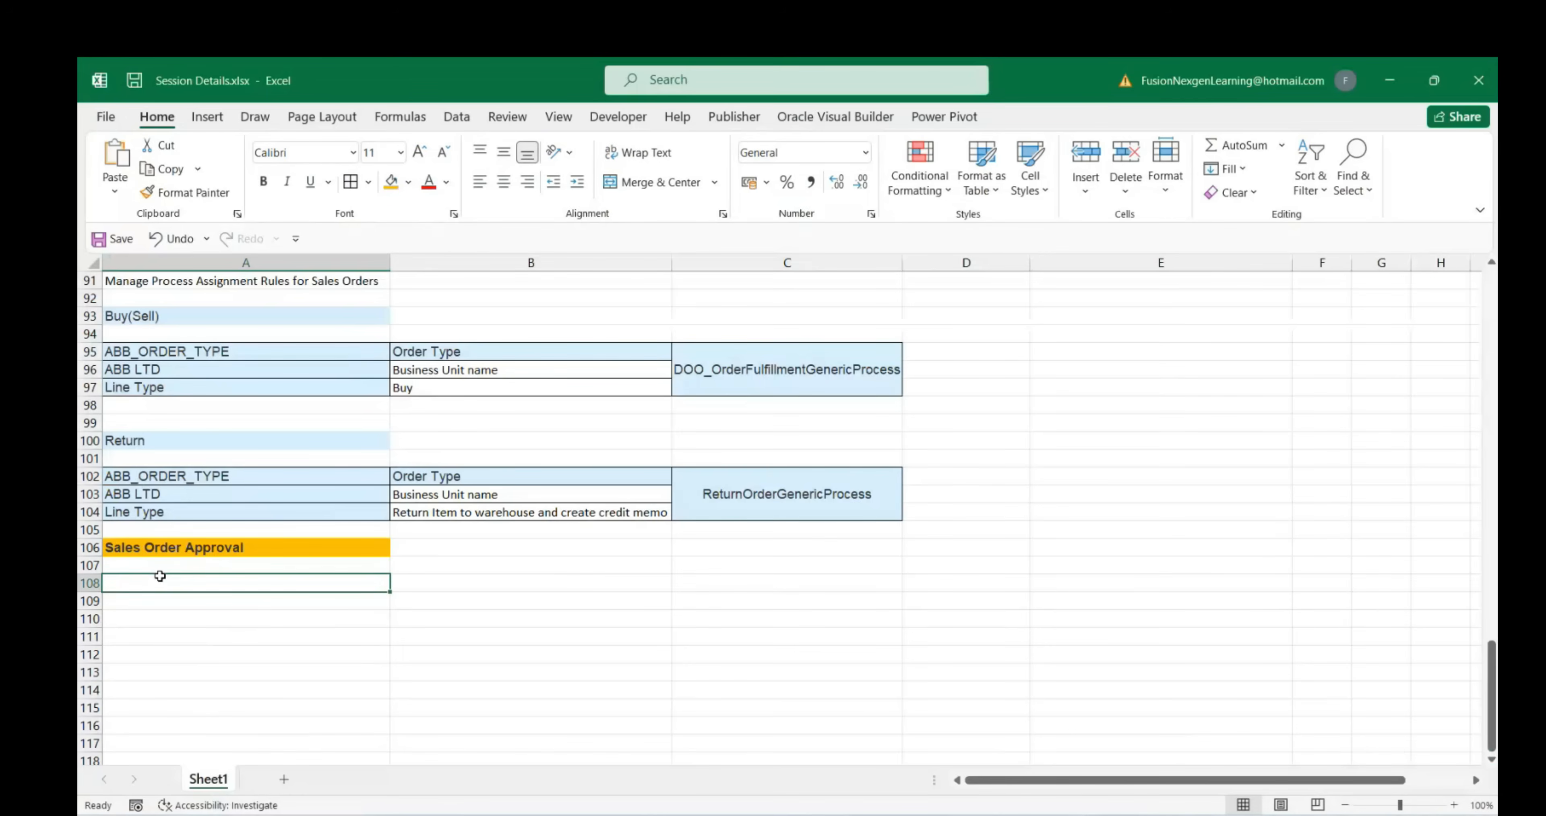
pyautogui.hotkey('ctrl', 'v')
pyautogui.click(704, 608)
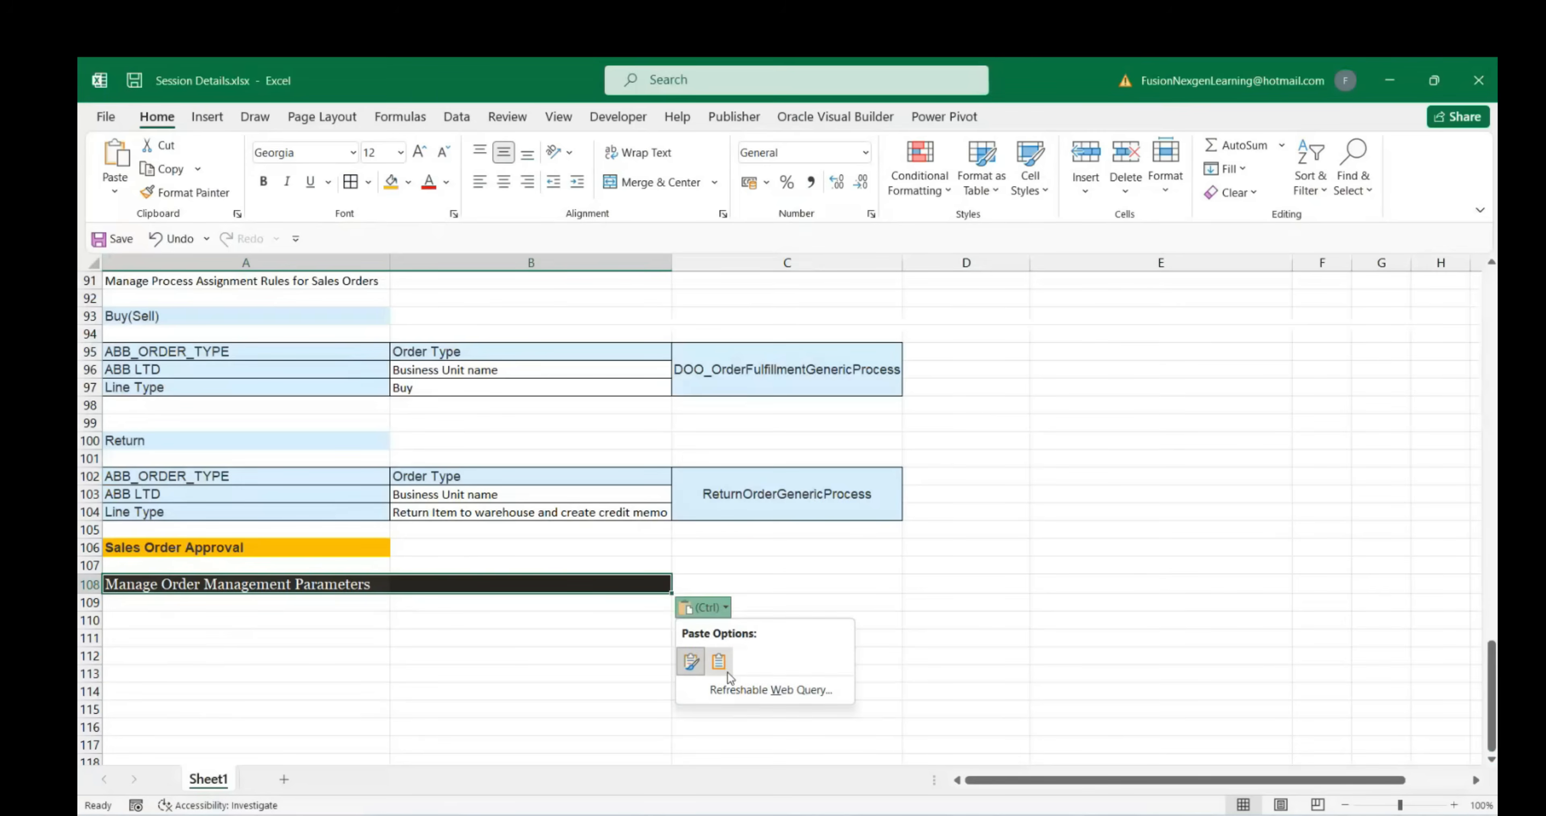
pyautogui.click(719, 662)
pyautogui.click(363, 614)
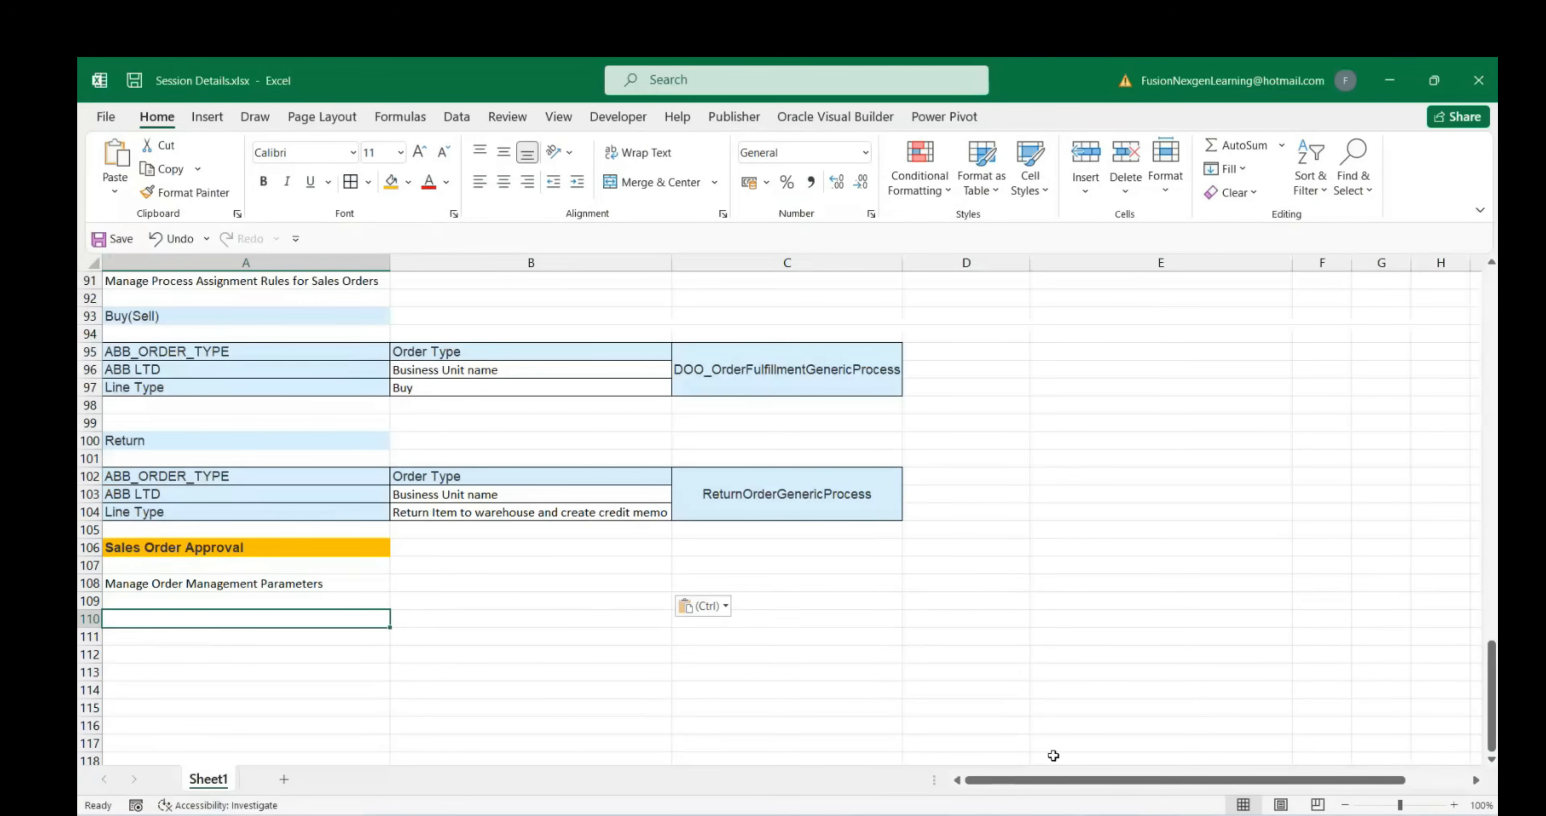
# Copy the approval parameter row from Oracle into row 110, matching the sheet's font
pyautogui.click(1009, 689)
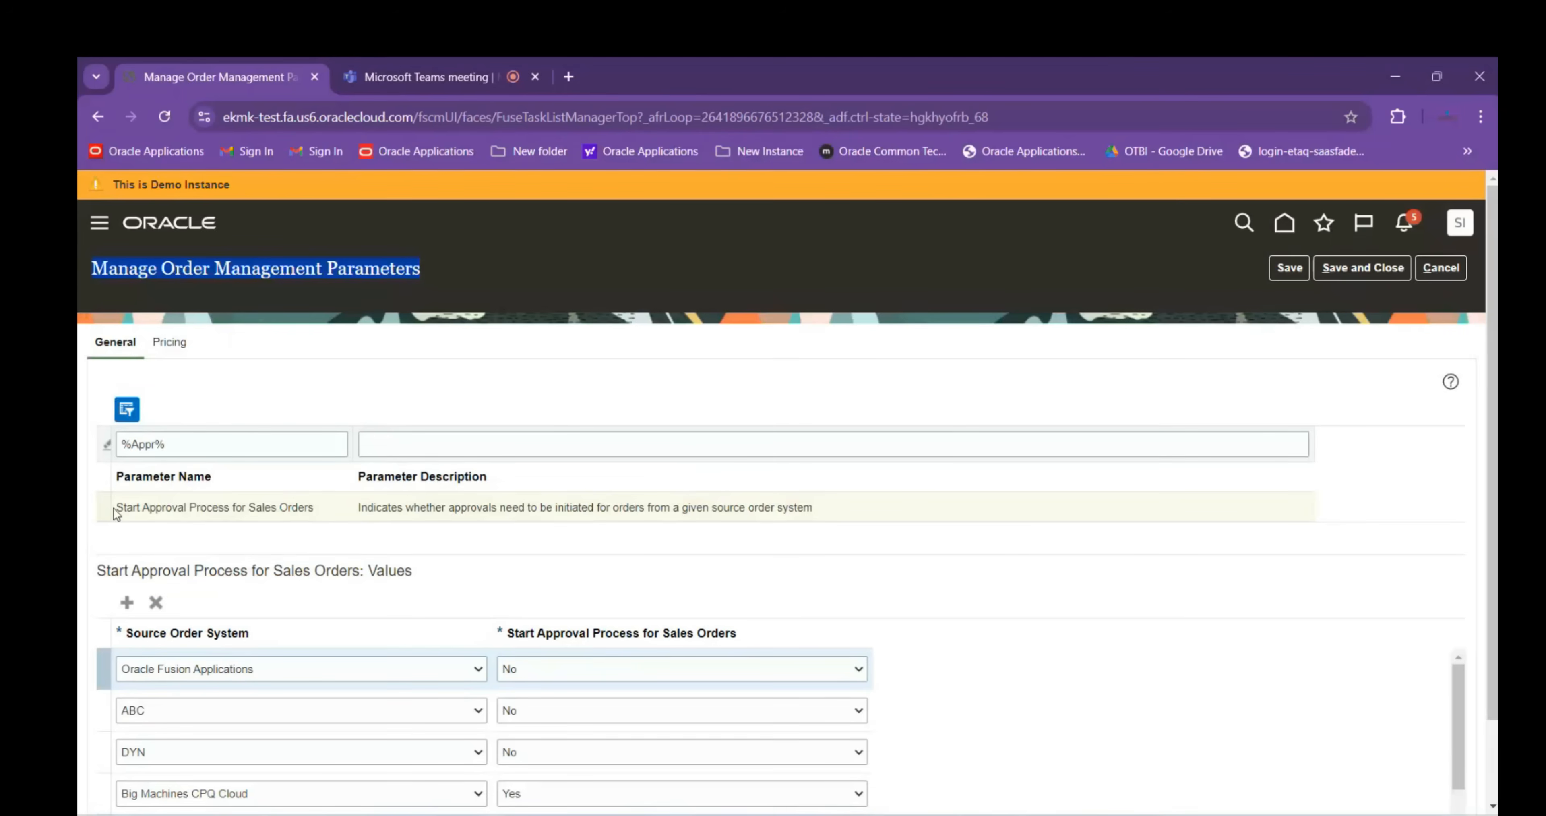
pyautogui.moveTo(119, 507); pyautogui.dragTo(823, 514)
pyautogui.hotkey('ctrl', 'c')
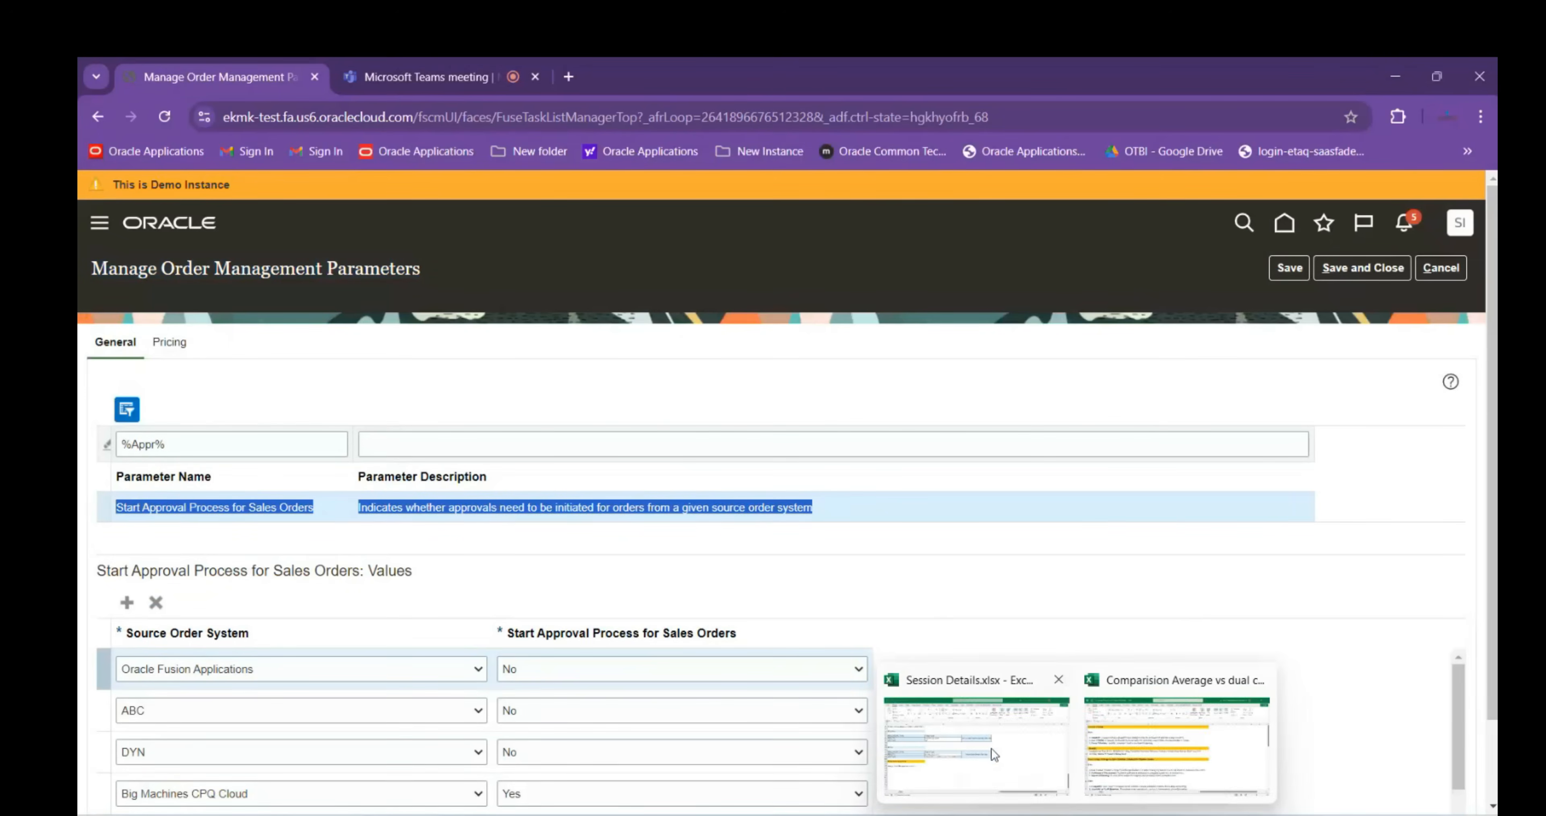
pyautogui.click(996, 755)
pyautogui.hotkey('ctrl', 'v')
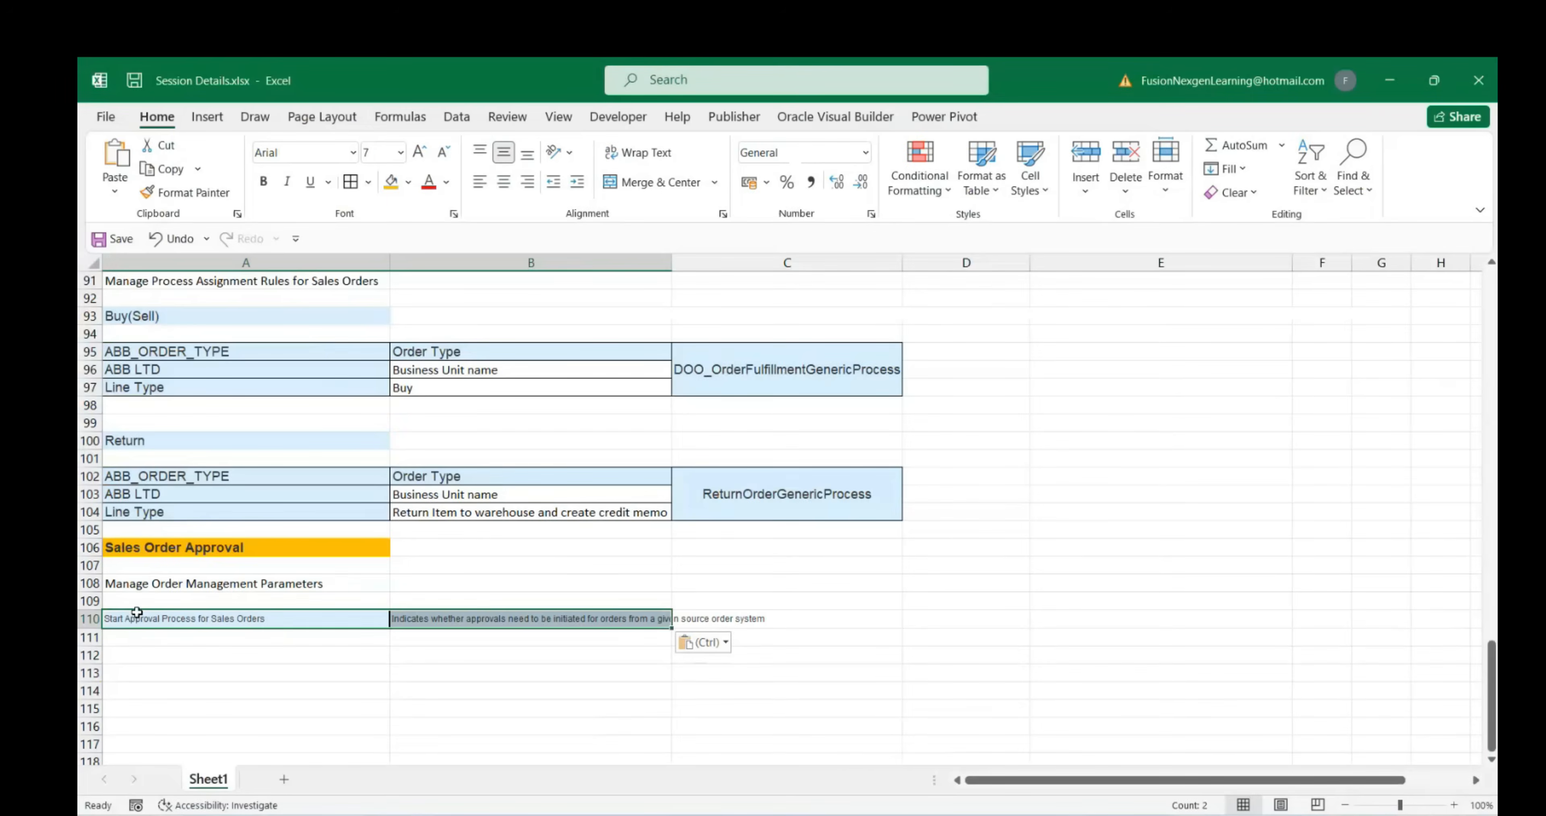
pyautogui.click(290, 671)
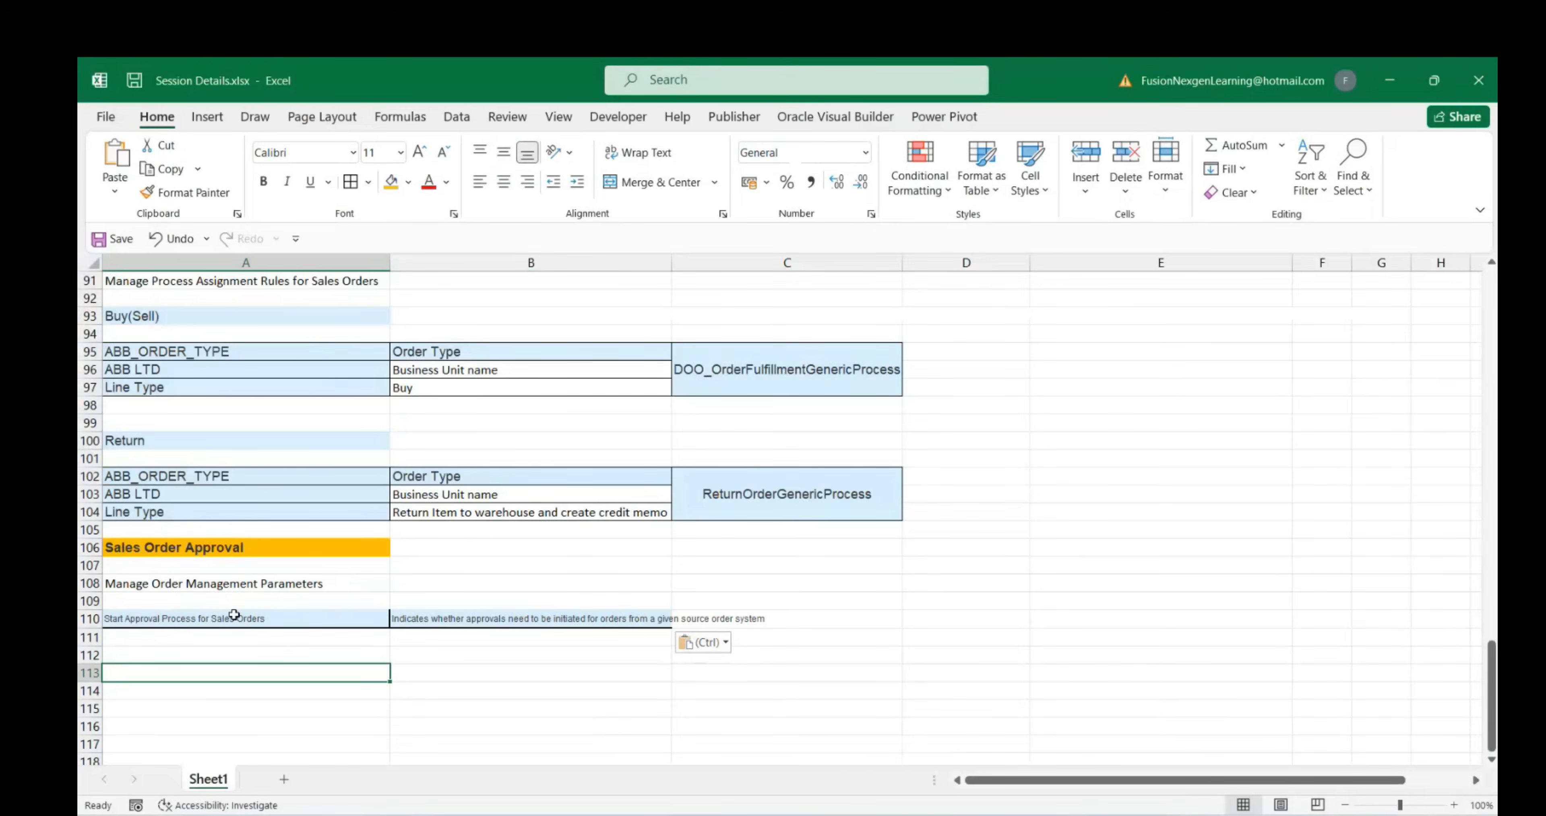
pyautogui.click(733, 647)
pyautogui.click(721, 696)
pyautogui.click(503, 693)
# Wrap the parameter description text in B110 onto two lines
pyautogui.click(498, 617)
pyautogui.click(628, 153)
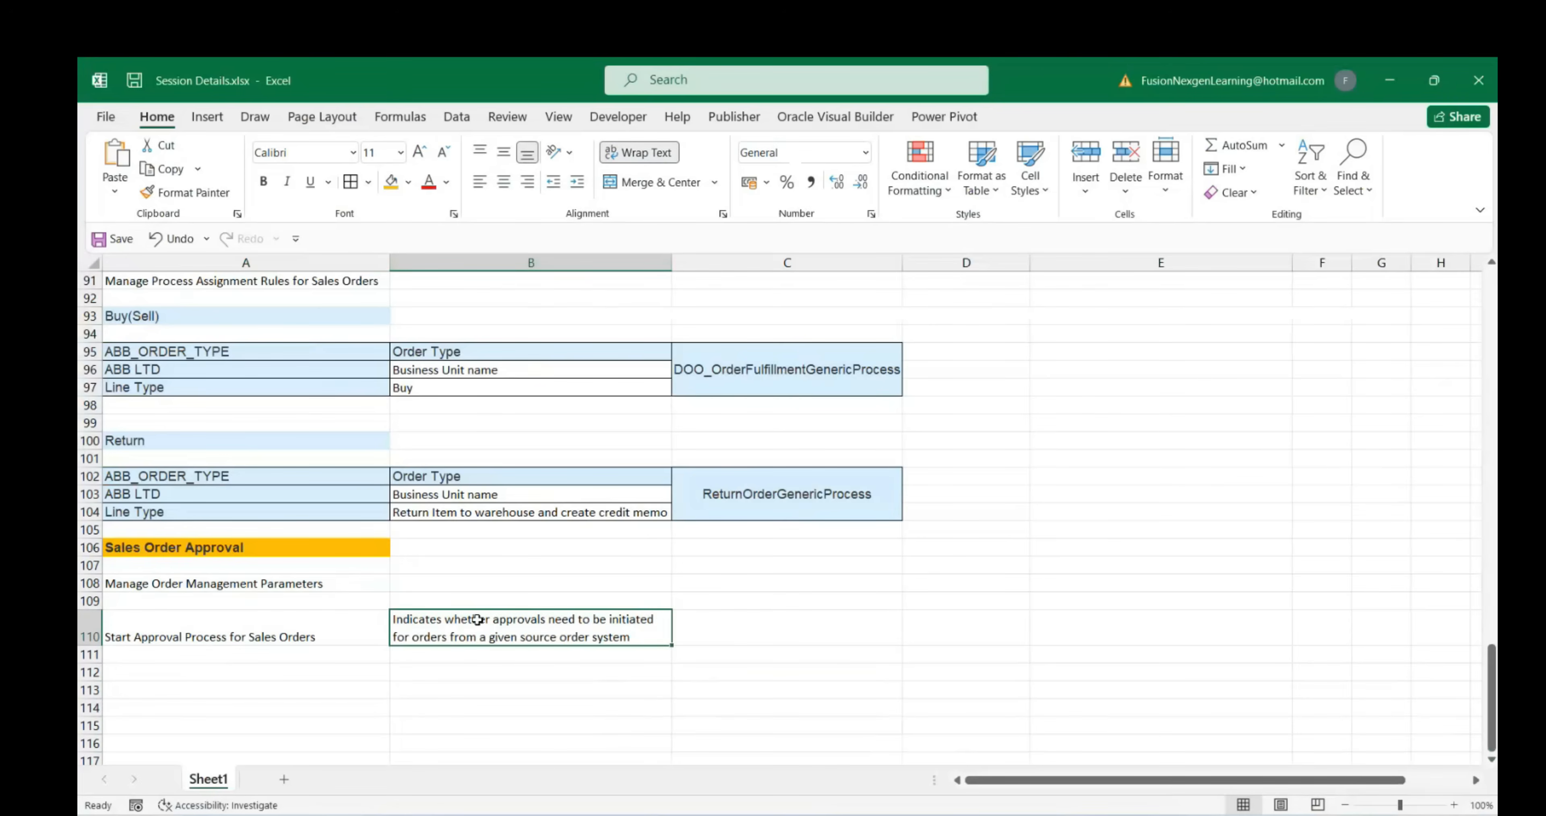
pyautogui.click(378, 624)
pyautogui.scroll(-2, 437, 617)
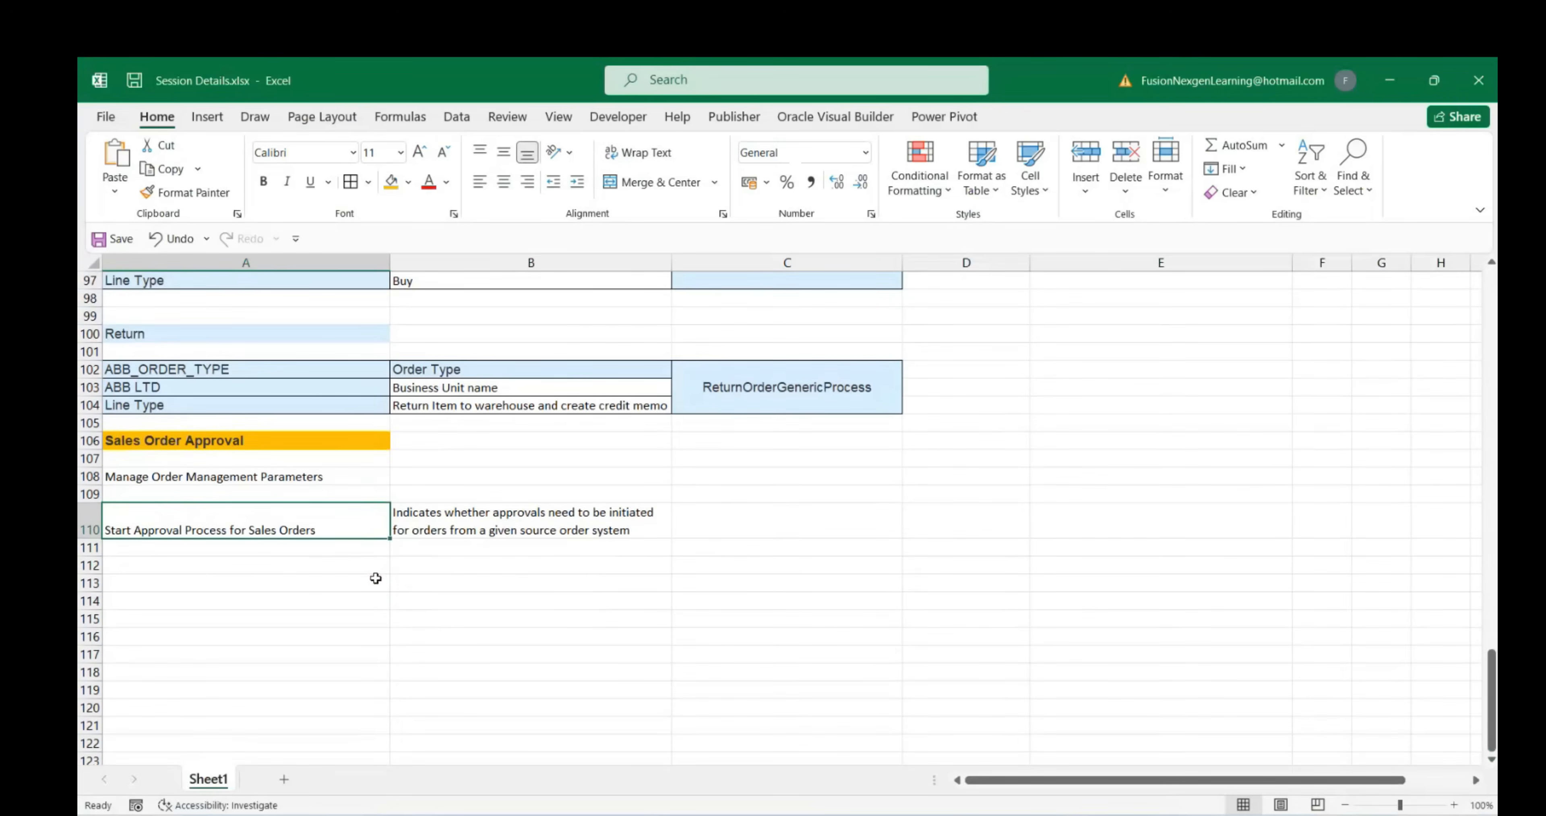
pyautogui.click(199, 569)
pyautogui.moveTo(1119, 807)
pyautogui.click(1063, 767)
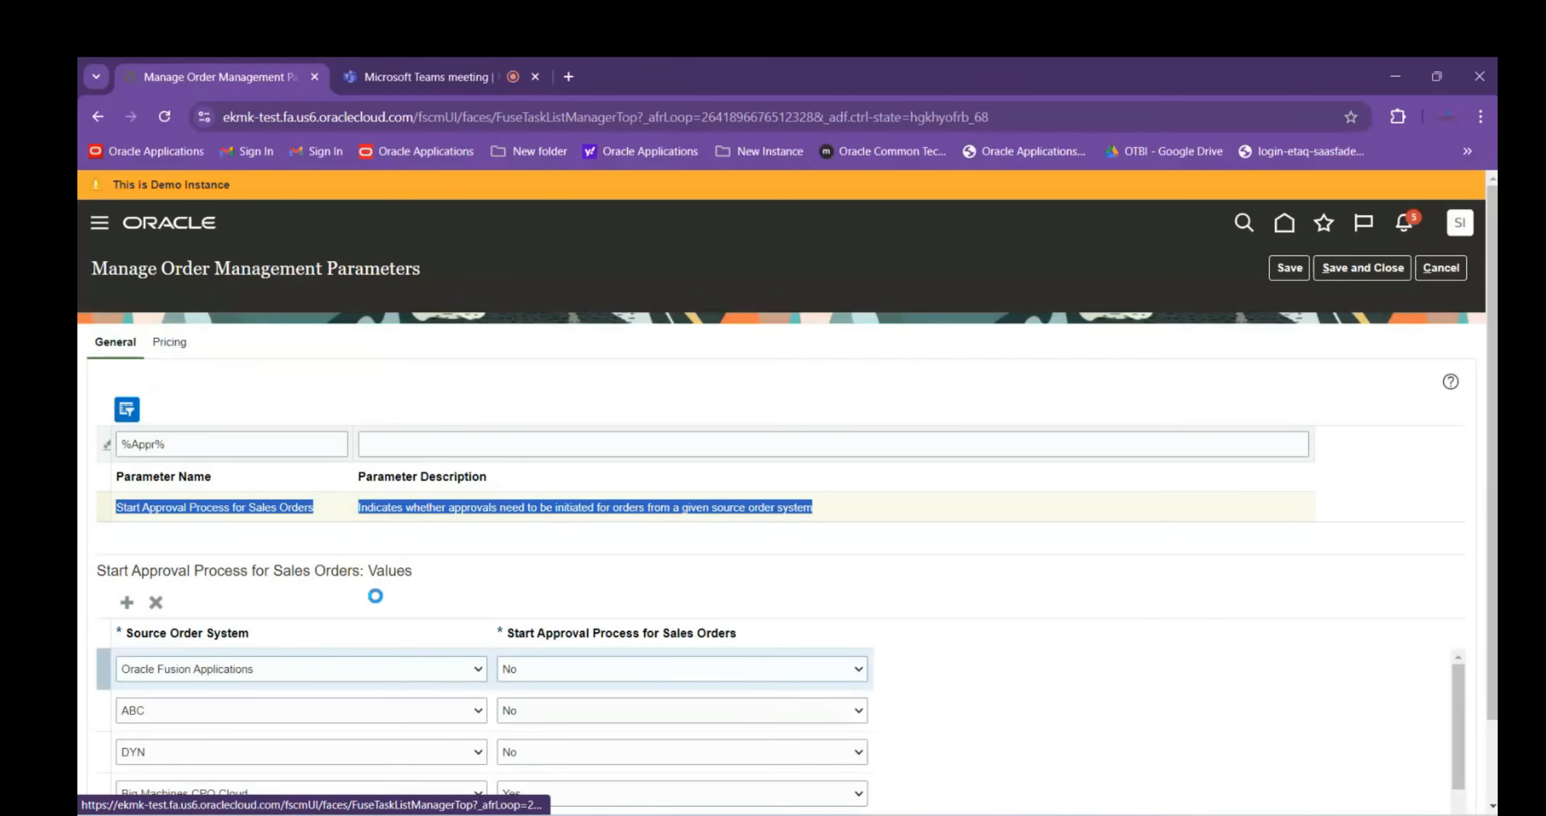
# Add an approval value row with Source Order System All and Start Approval Yes, then begin noting it in A112
pyautogui.click(329, 670)
pyautogui.click(164, 245)
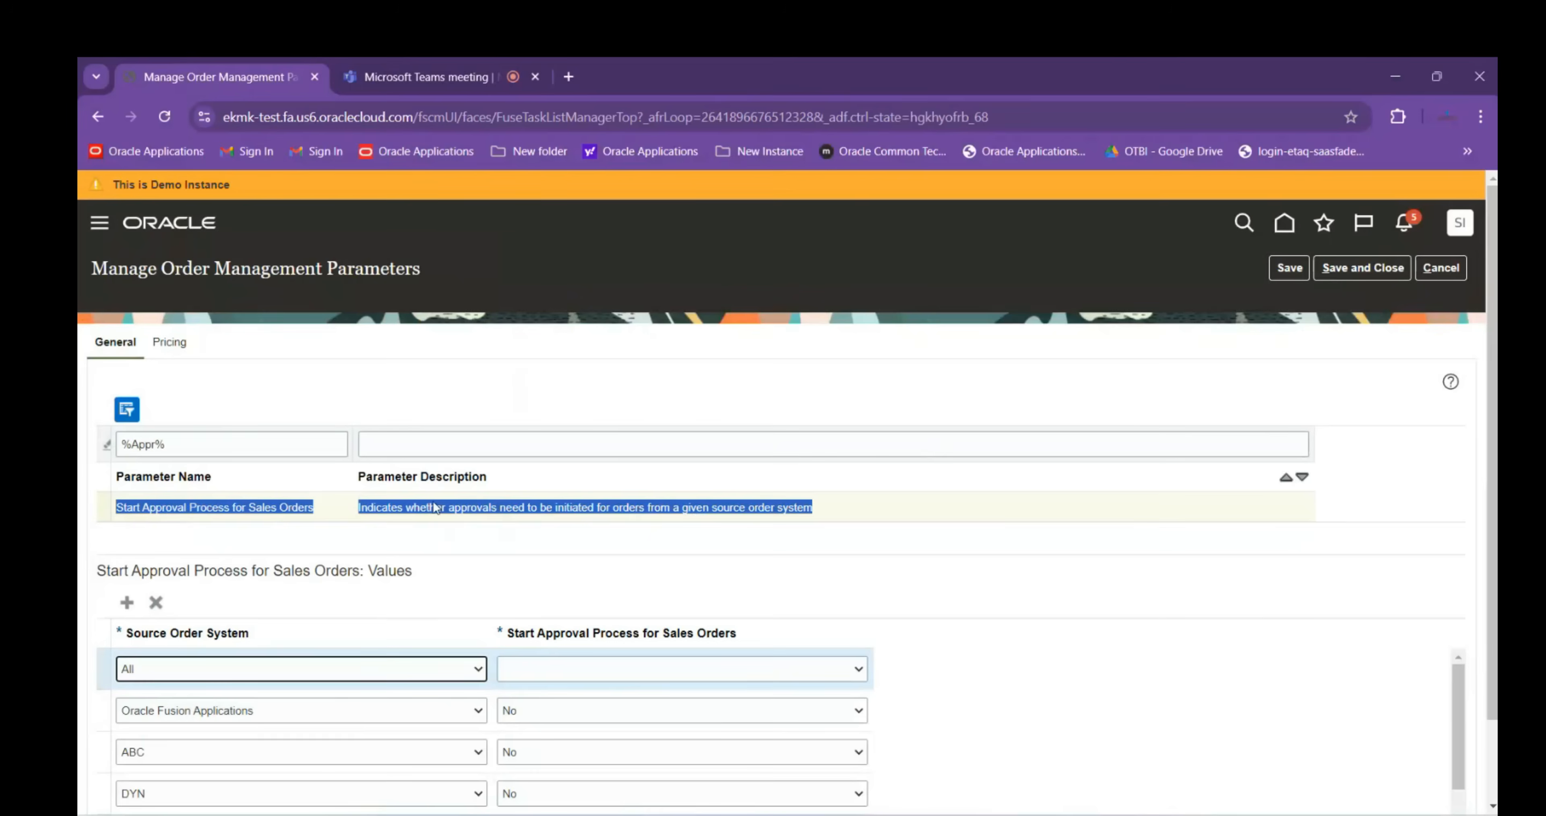
pyautogui.click(600, 668)
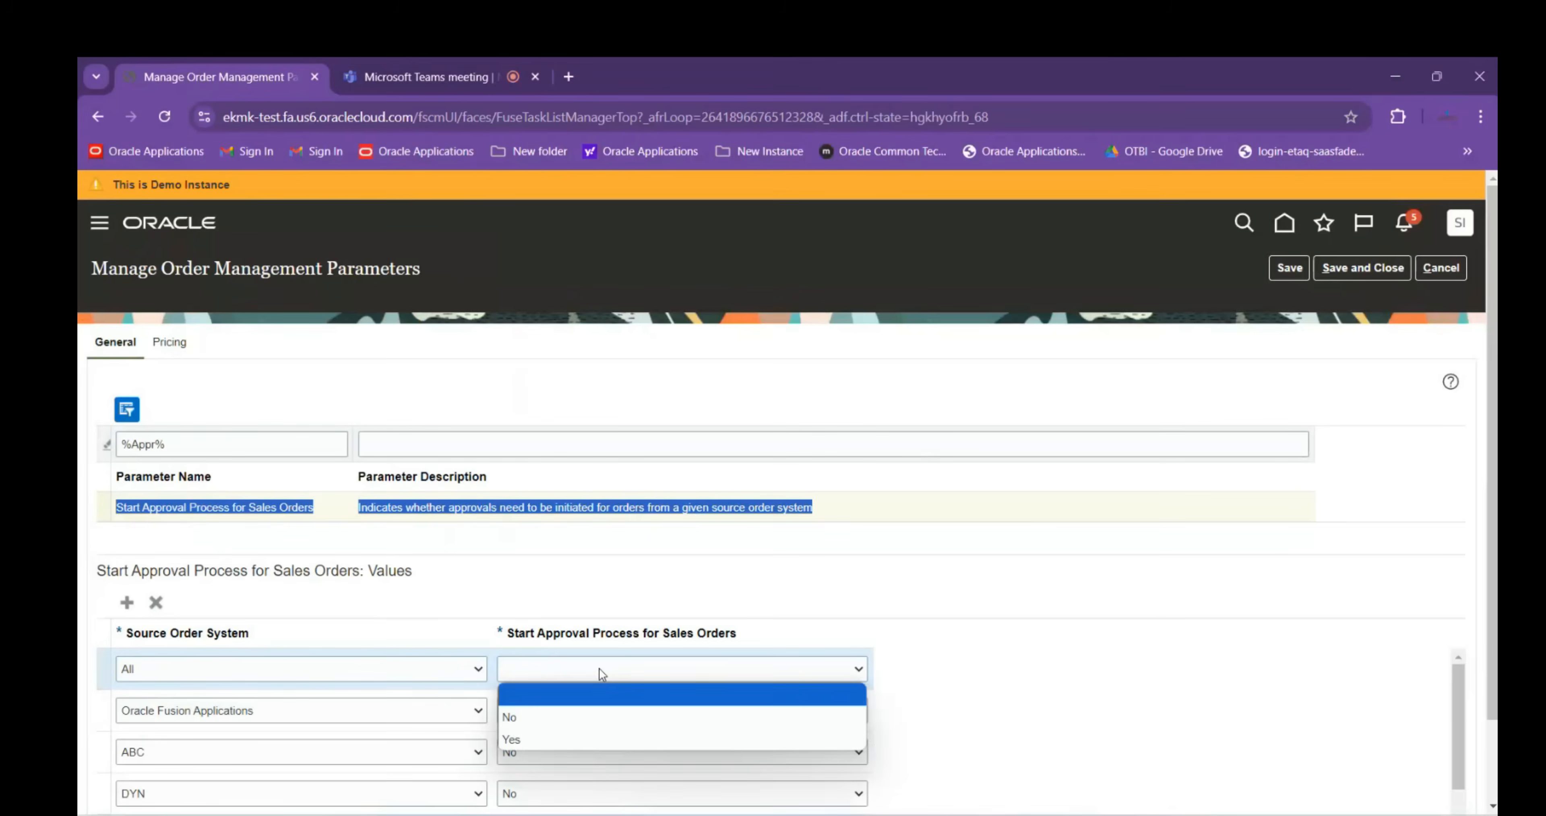
pyautogui.click(563, 738)
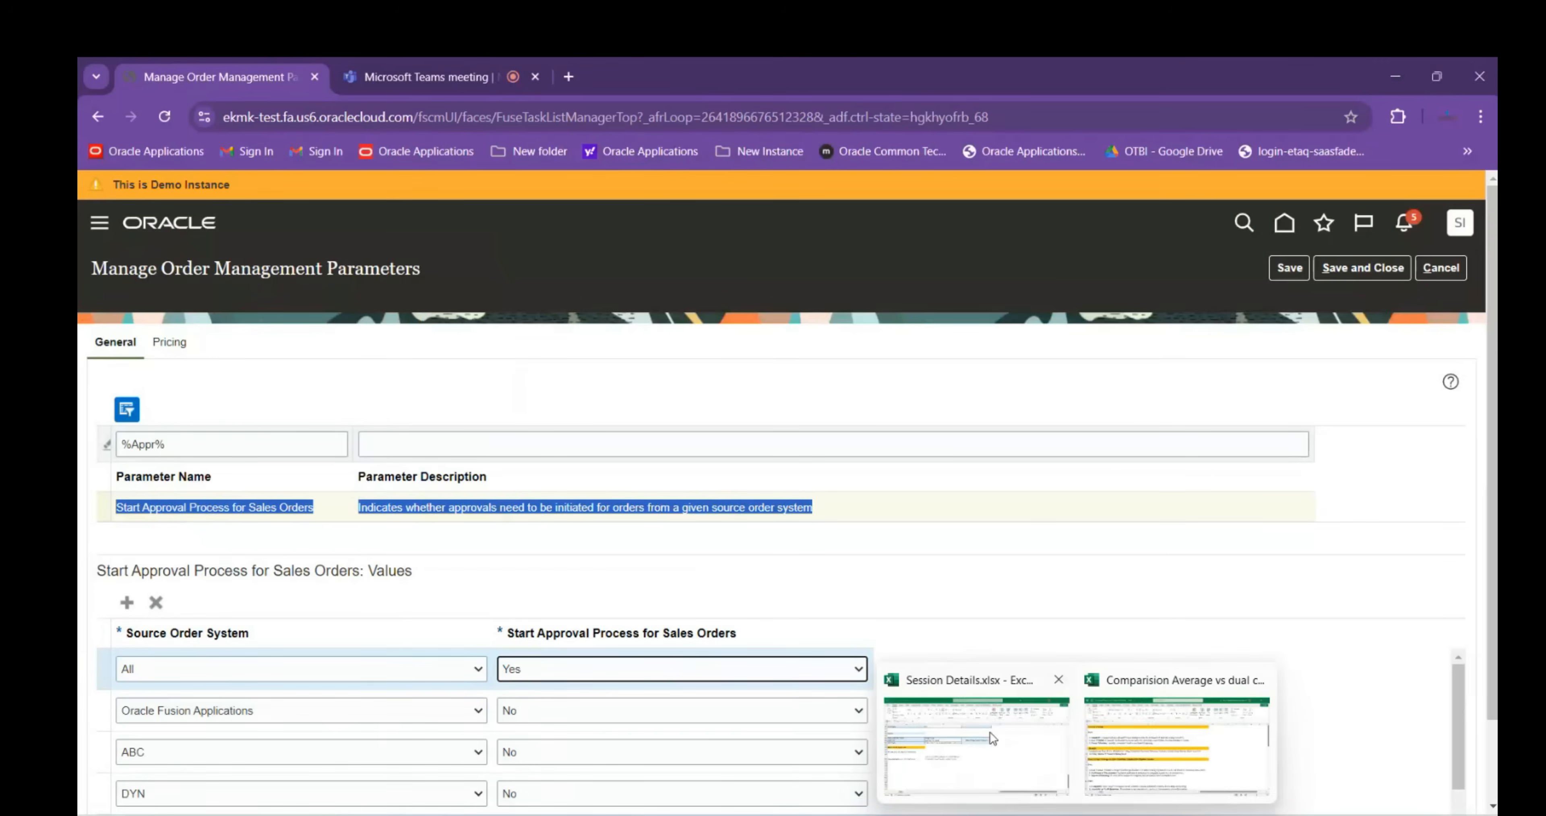
pyautogui.click(989, 732)
pyautogui.write('Source order System')
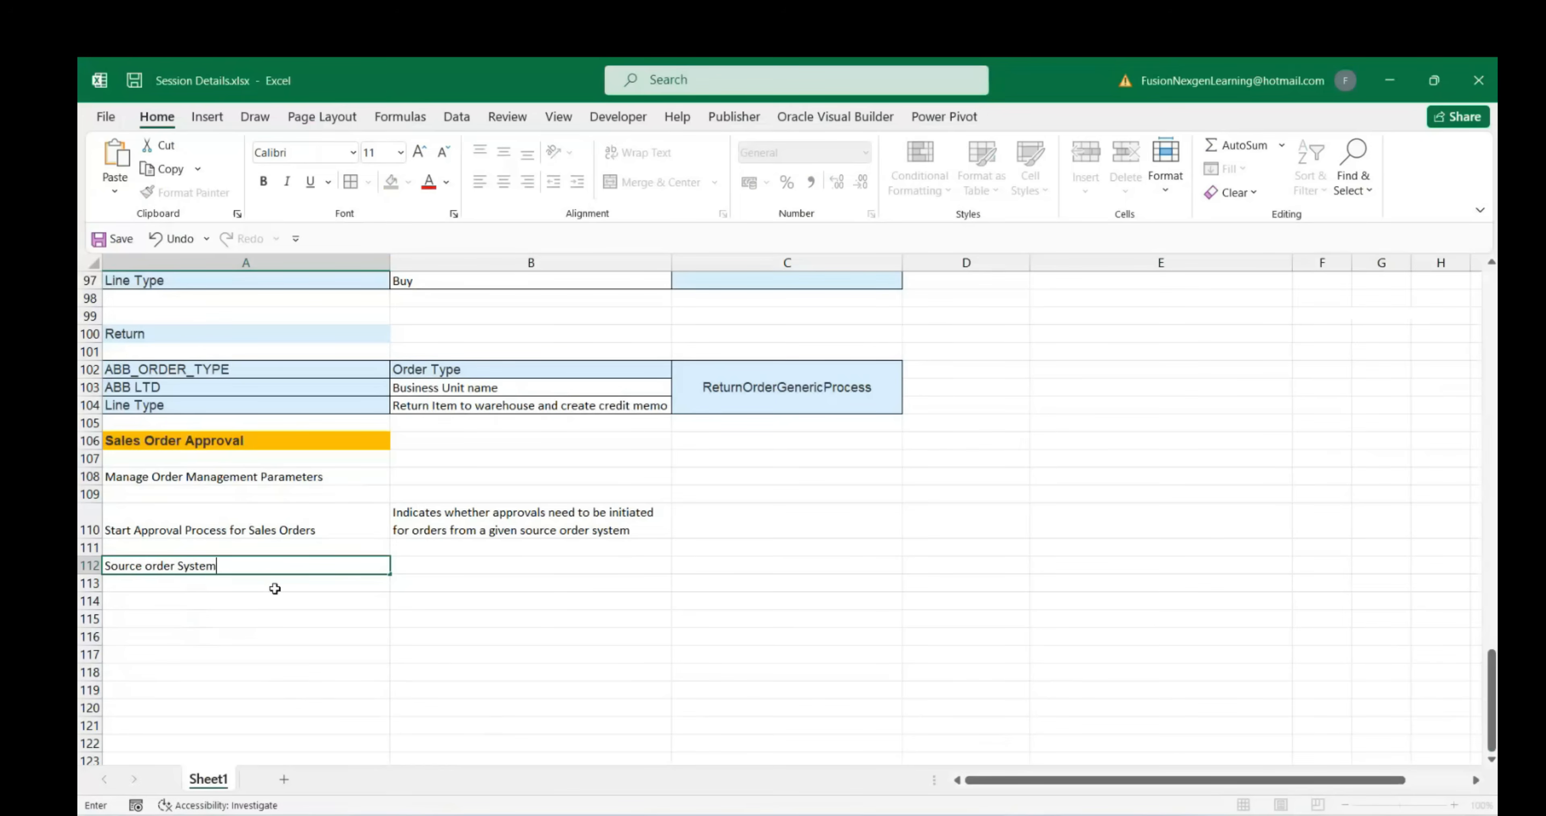
# Enter All in A114 beneath 'Source order System'
pyautogui.click(251, 597)
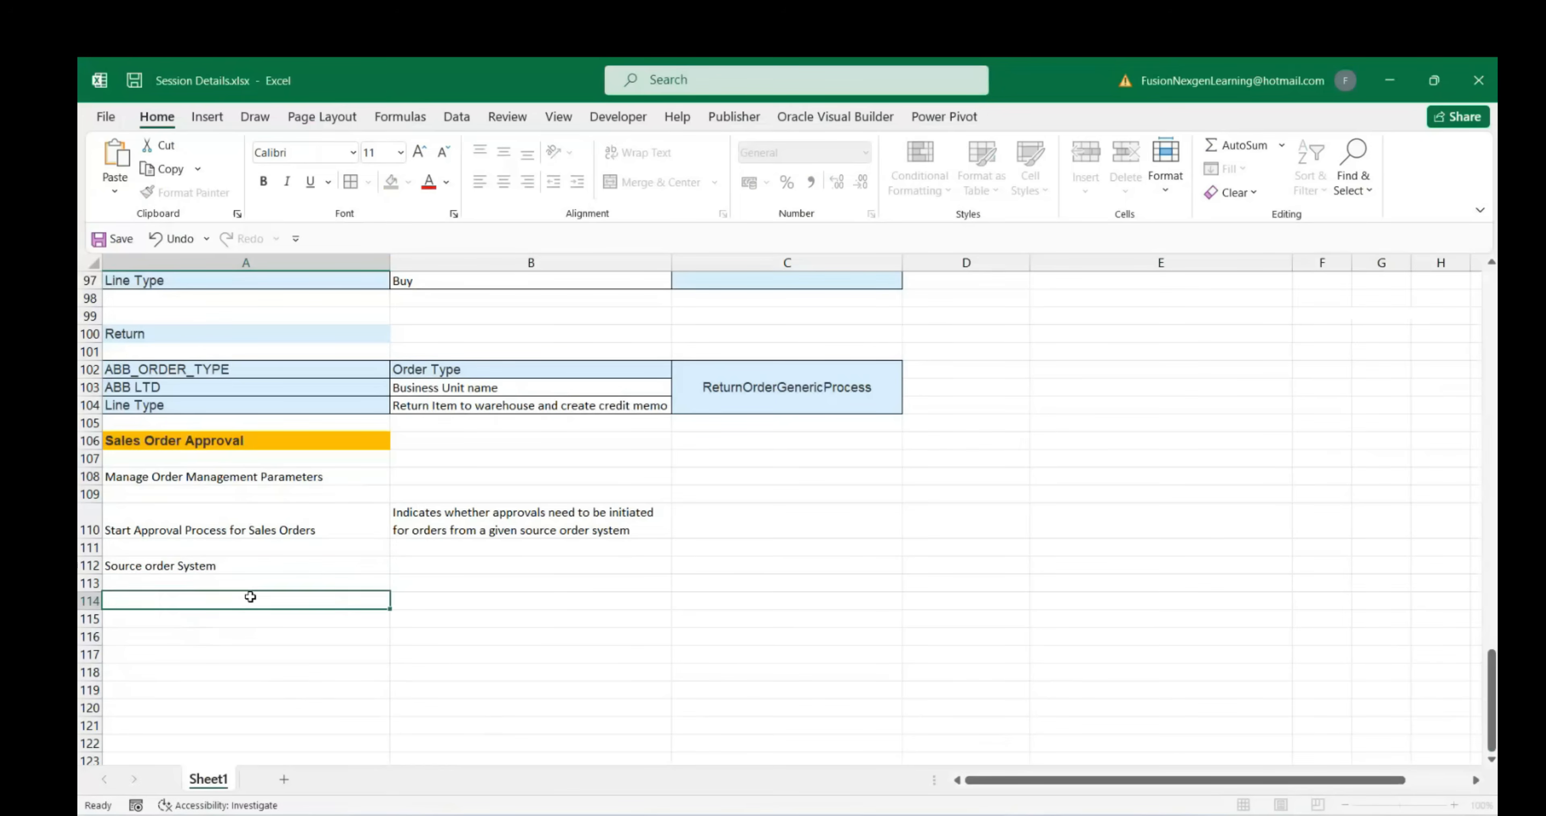
pyautogui.write('All')
pyautogui.press('Tab')
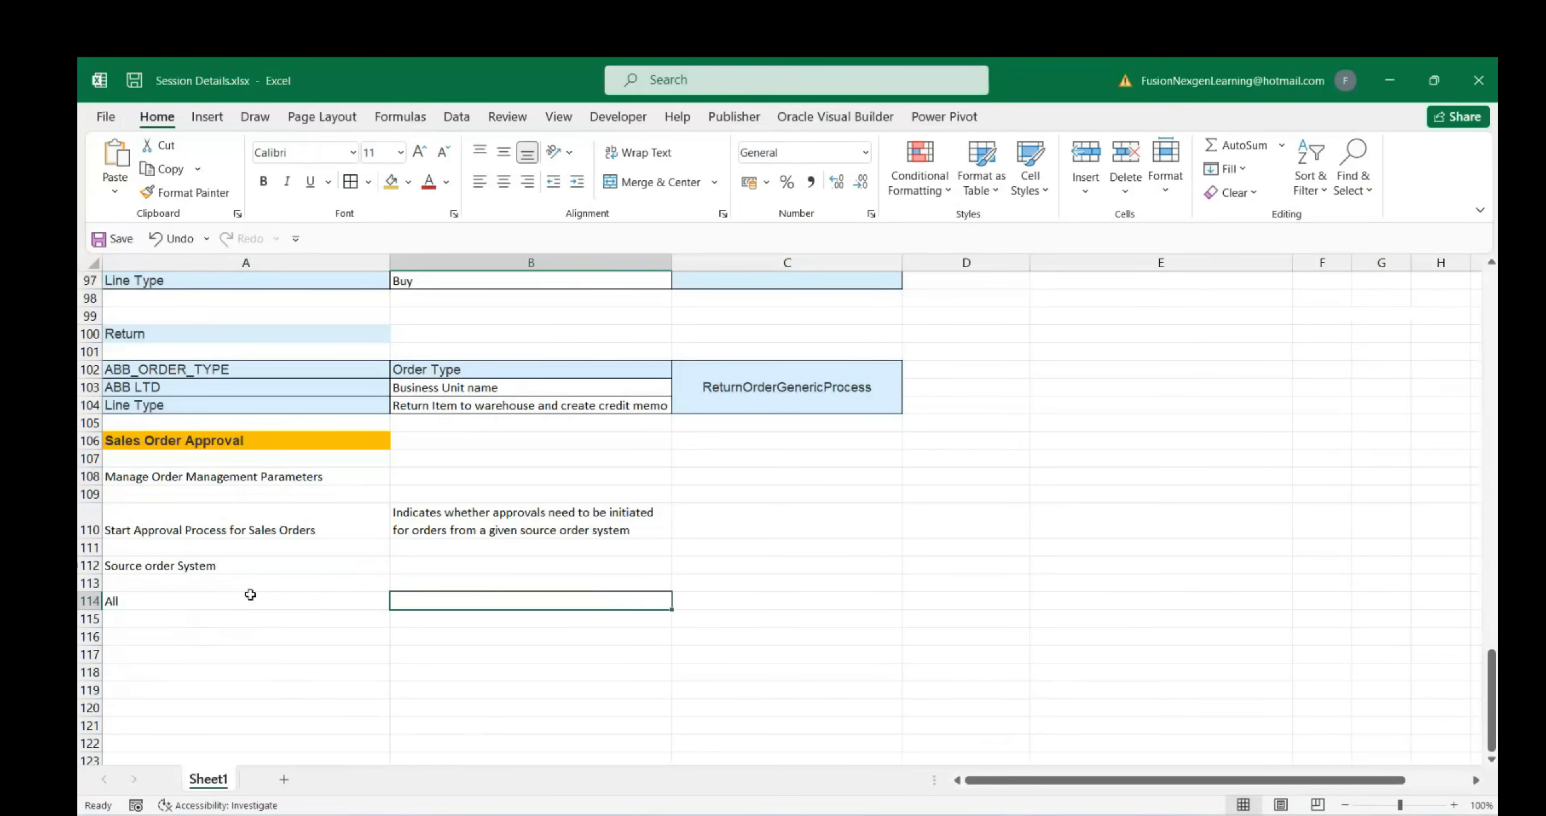
pyautogui.click(216, 565)
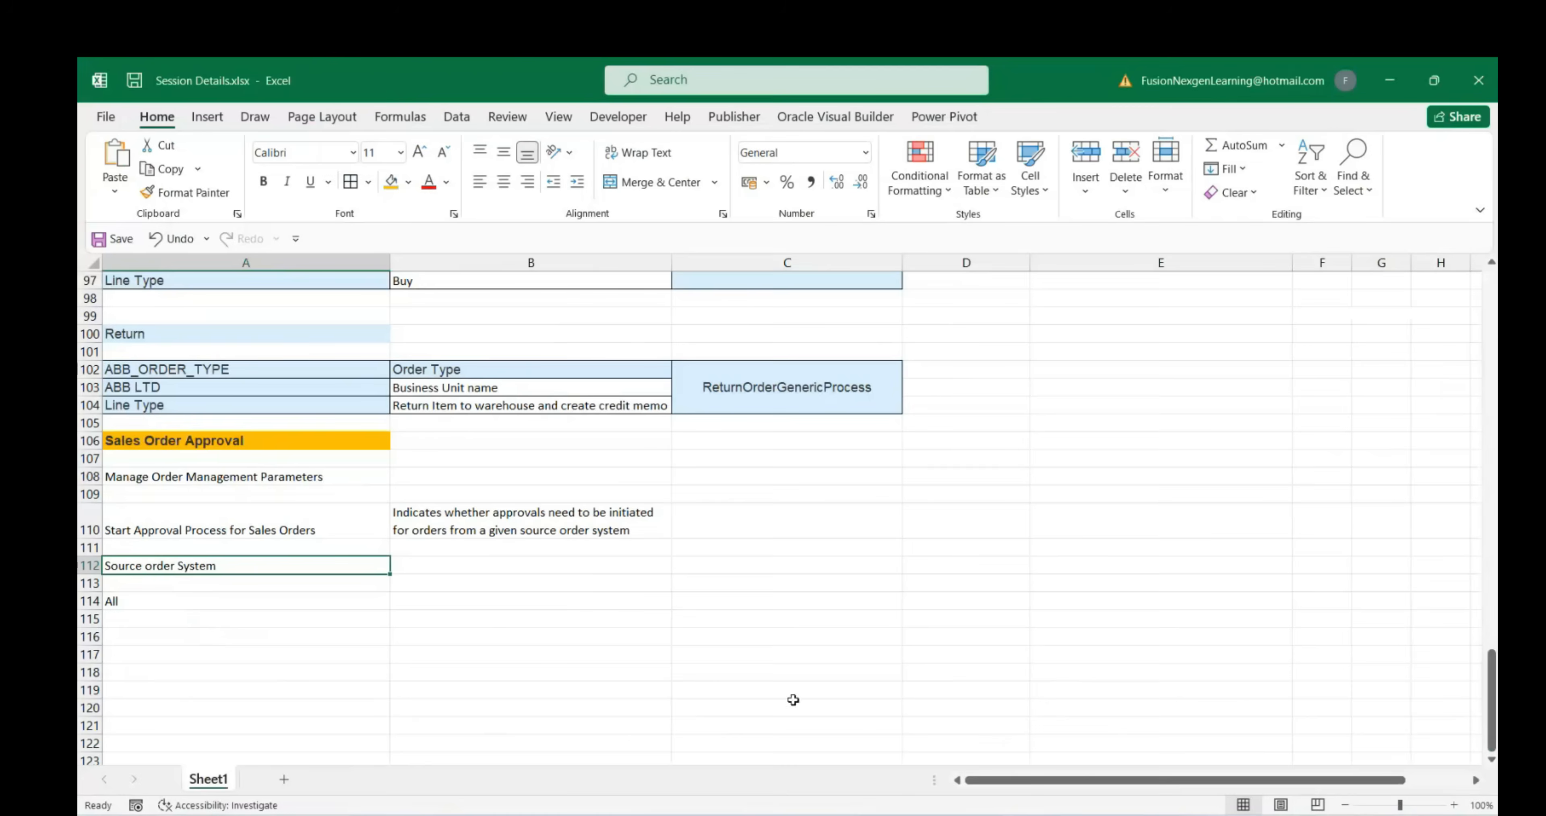
pyautogui.moveTo(1132, 813)
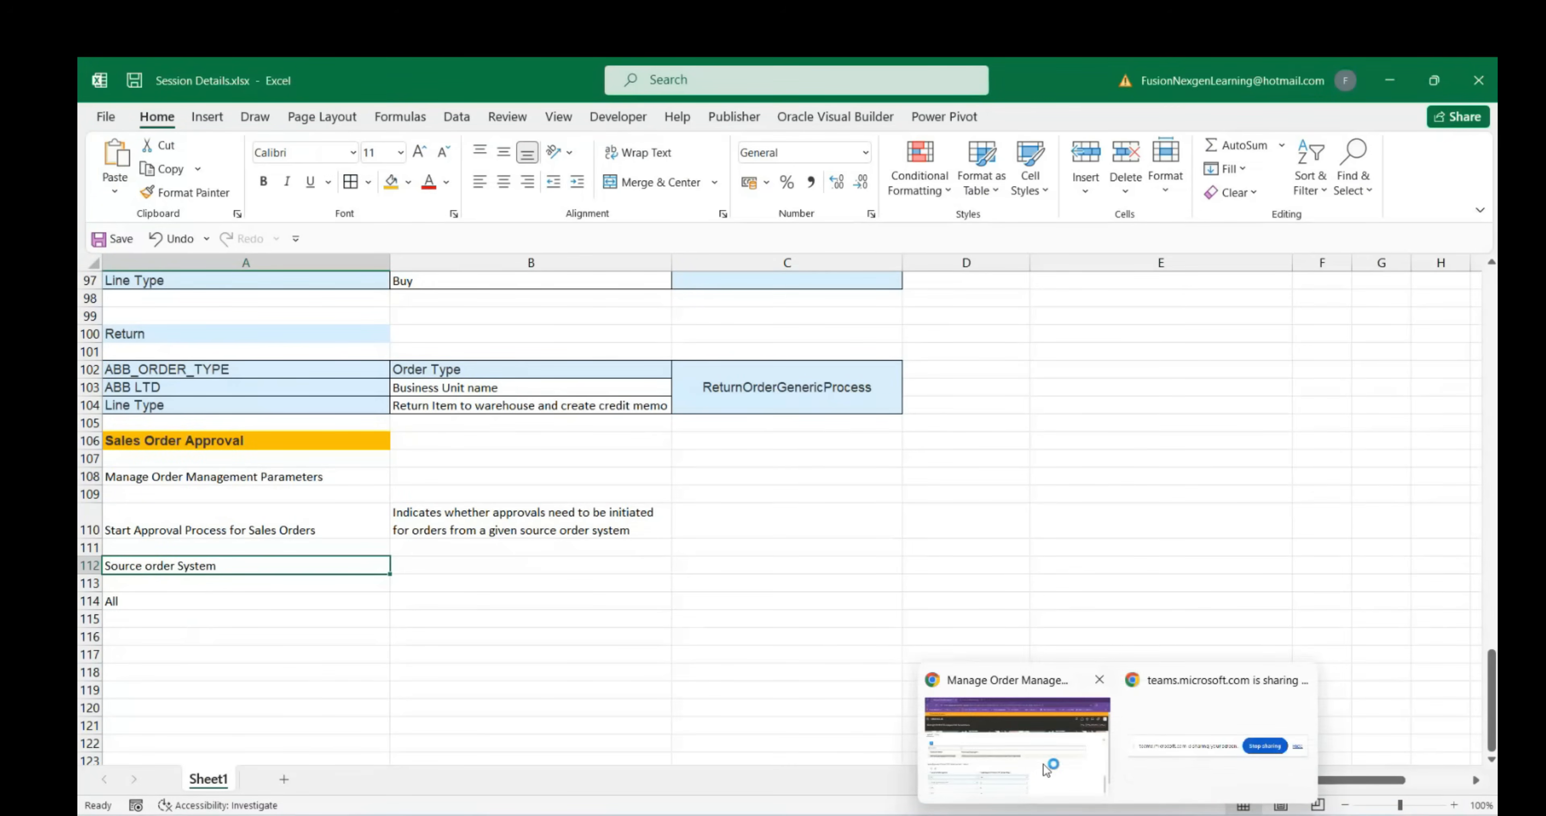
pyautogui.click(1051, 769)
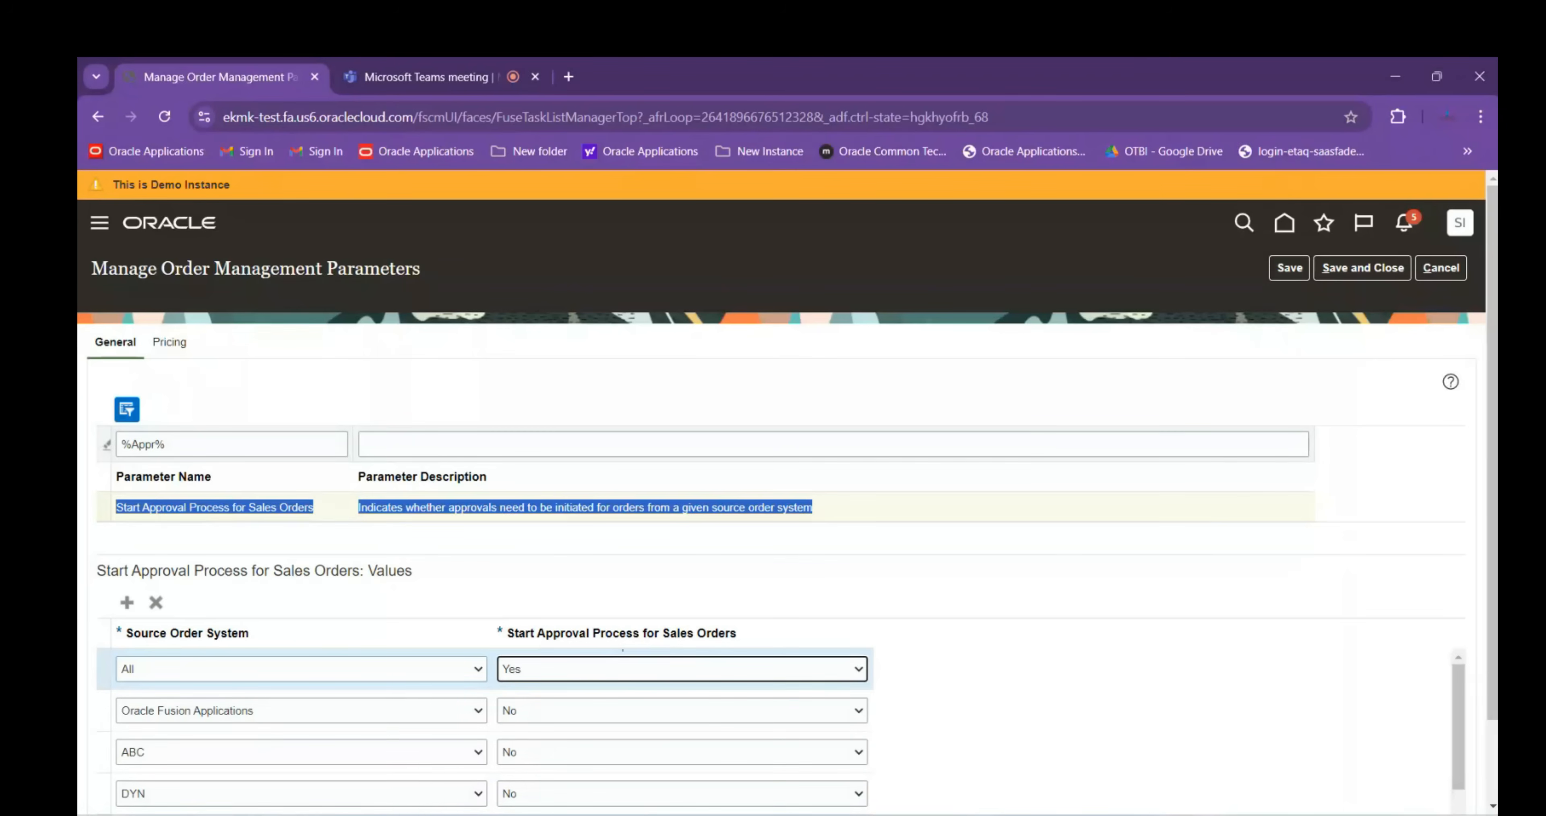
pyautogui.moveTo(1079, 813)
pyautogui.click(1023, 760)
# Enter 'Start Sales Order Approval process' in B112 and Yes in B114, then border A110:B114
pyautogui.click(462, 564)
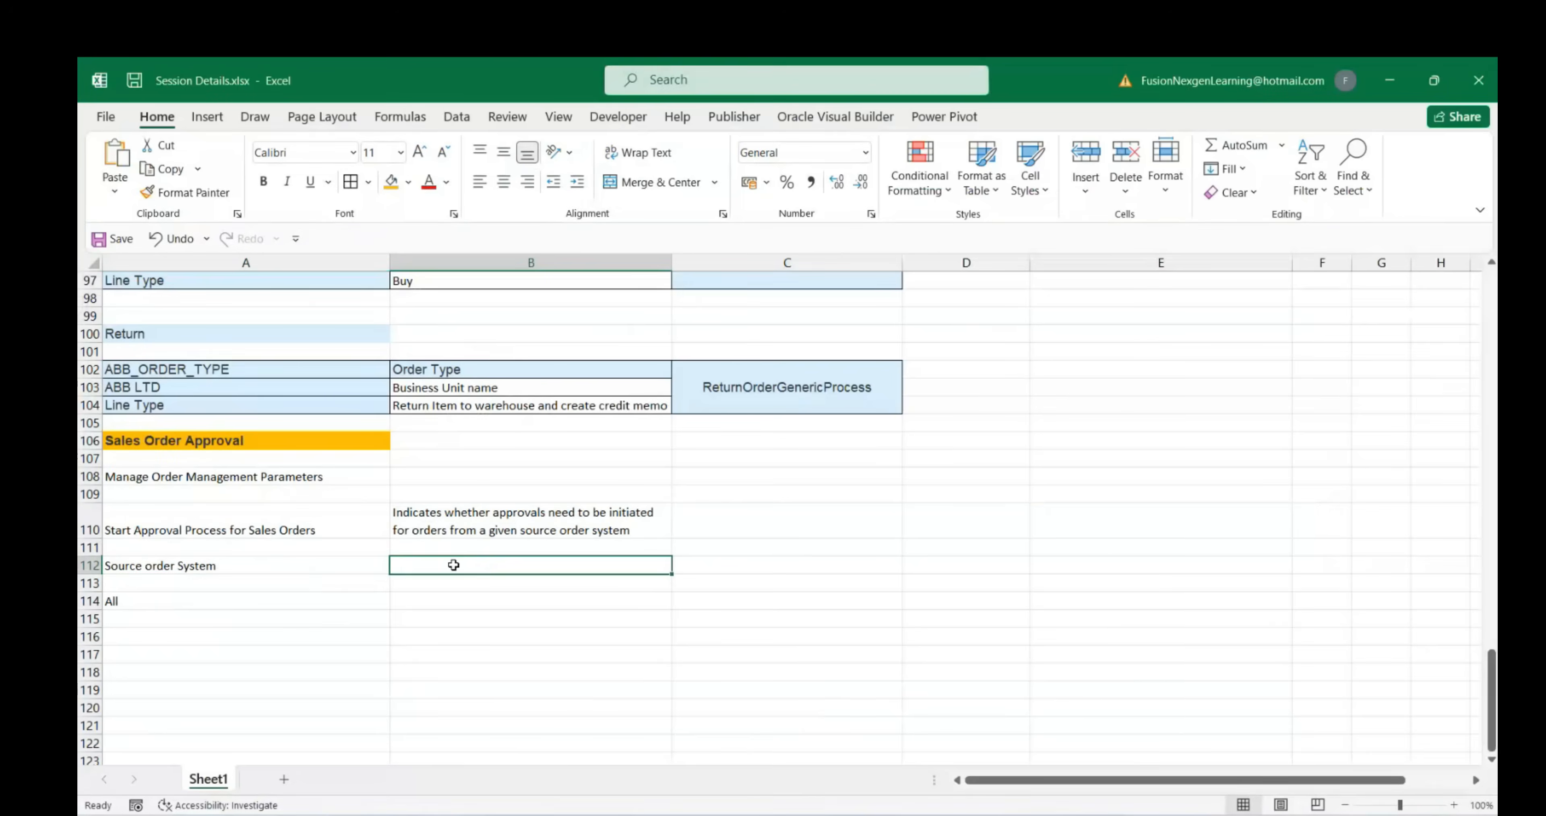
pyautogui.write('Start Sales Order Approval p')
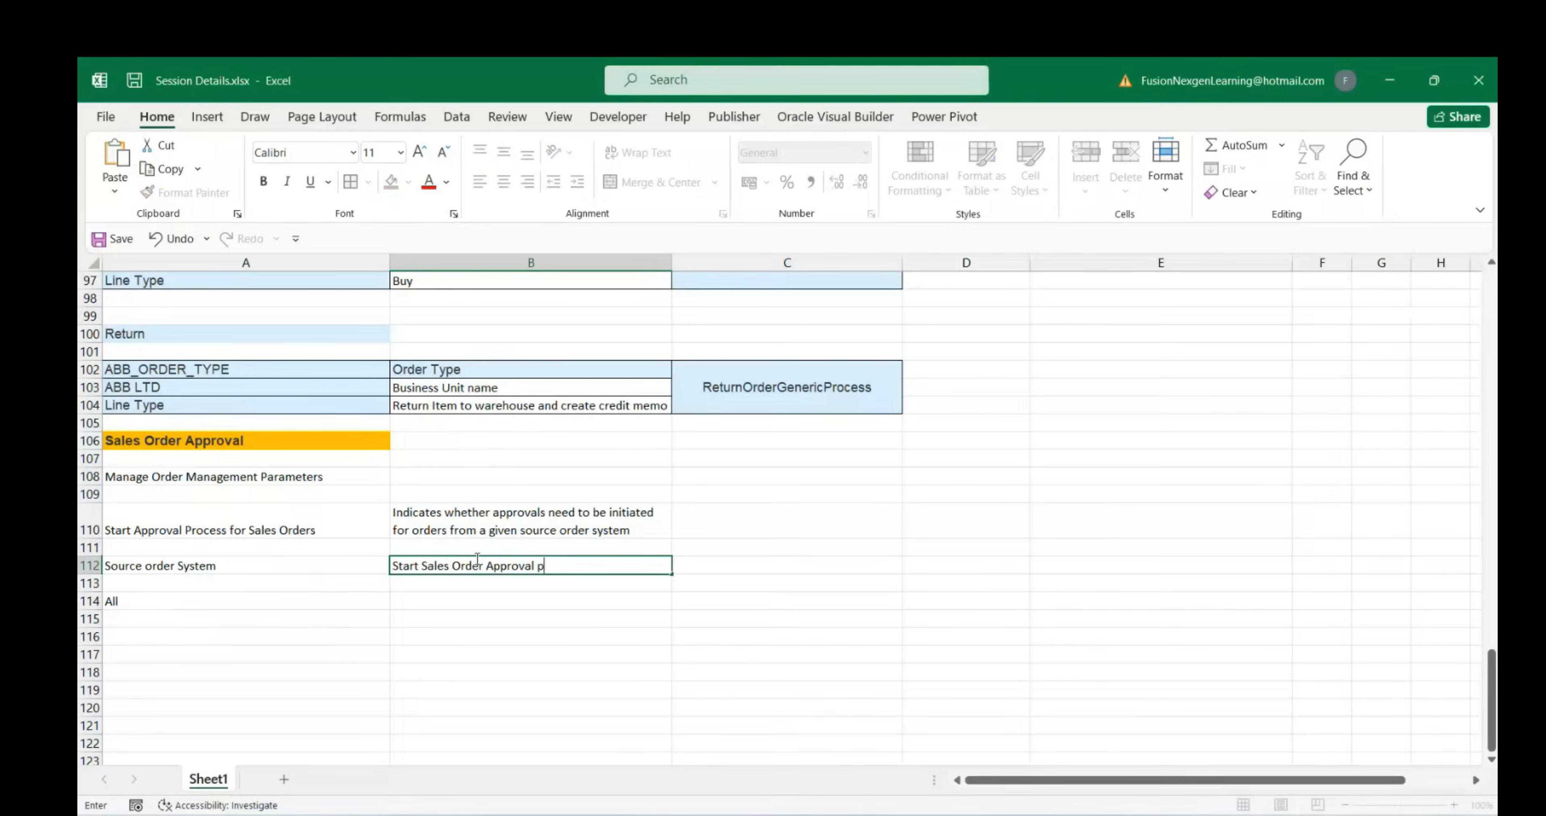
pyautogui.click(467, 600)
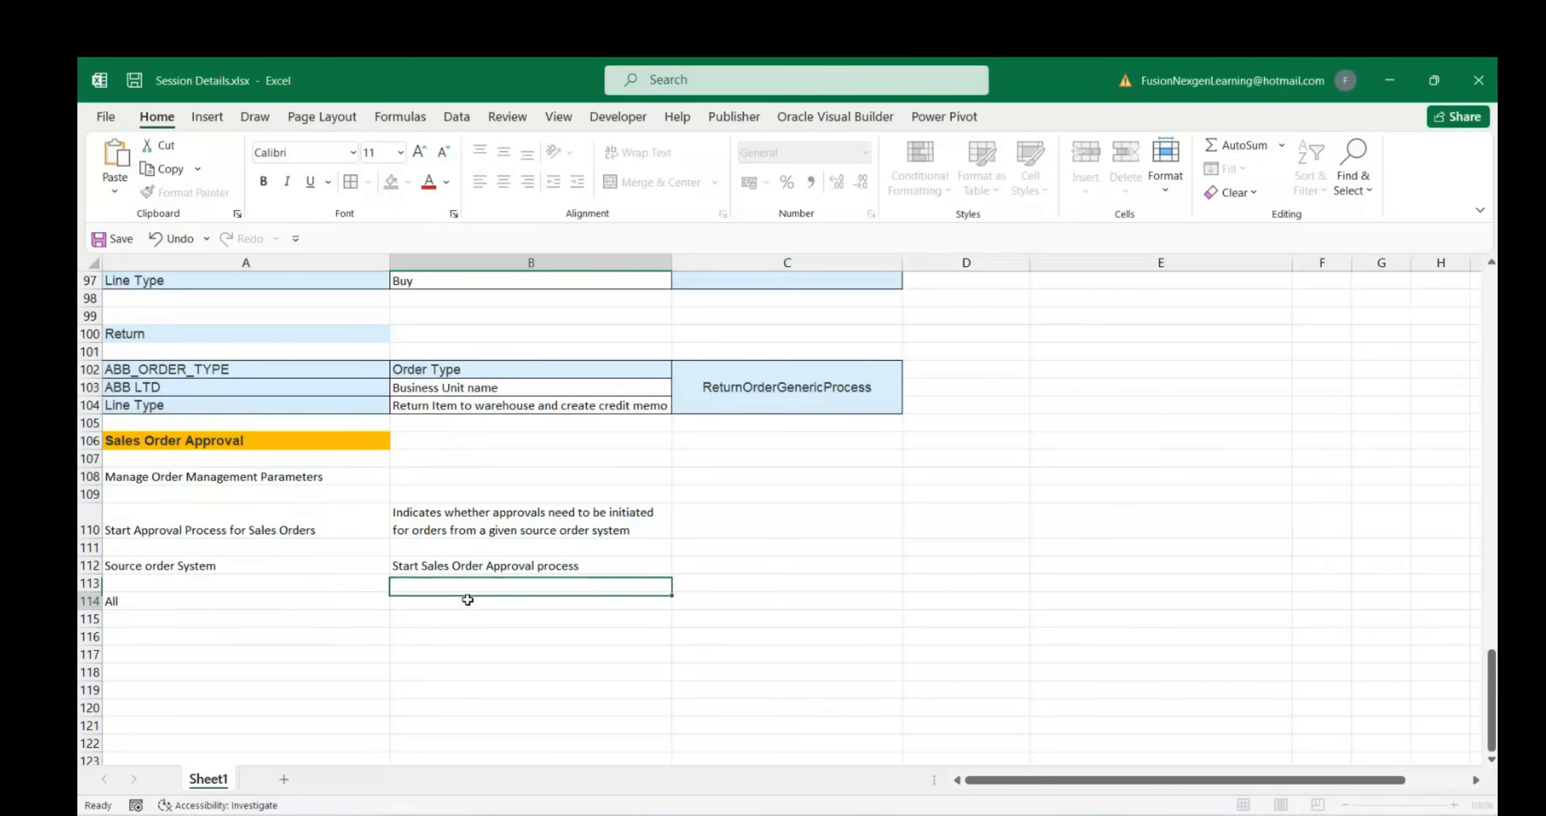
pyautogui.write('Yes')
pyautogui.moveTo(228, 529); pyautogui.dragTo(473, 594)
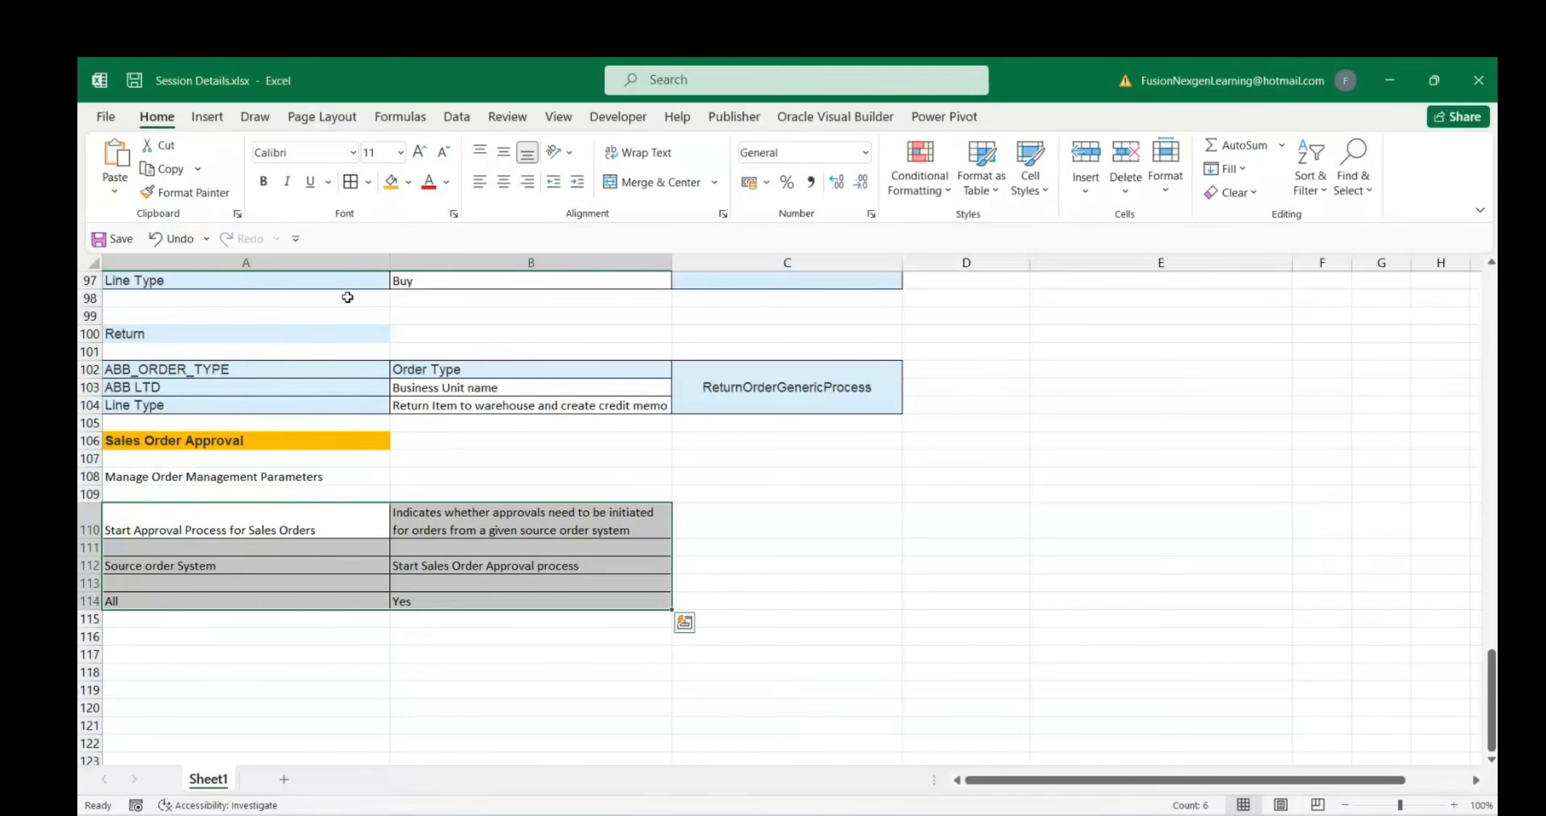
pyautogui.click(285, 565)
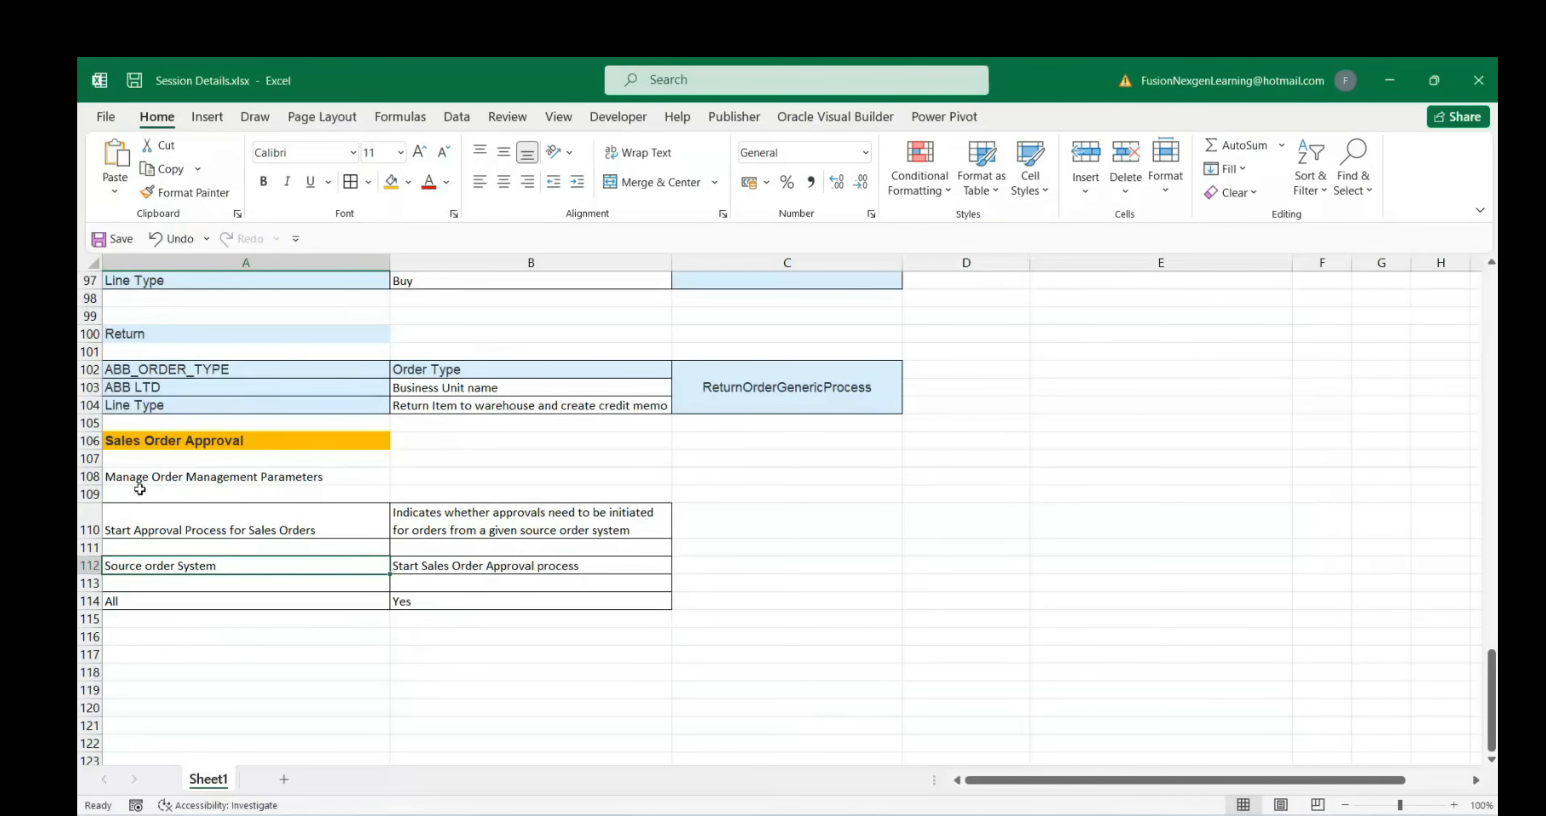
# Type the note 'To Enable Sales Order Approval' in A109
pyautogui.click(110, 441)
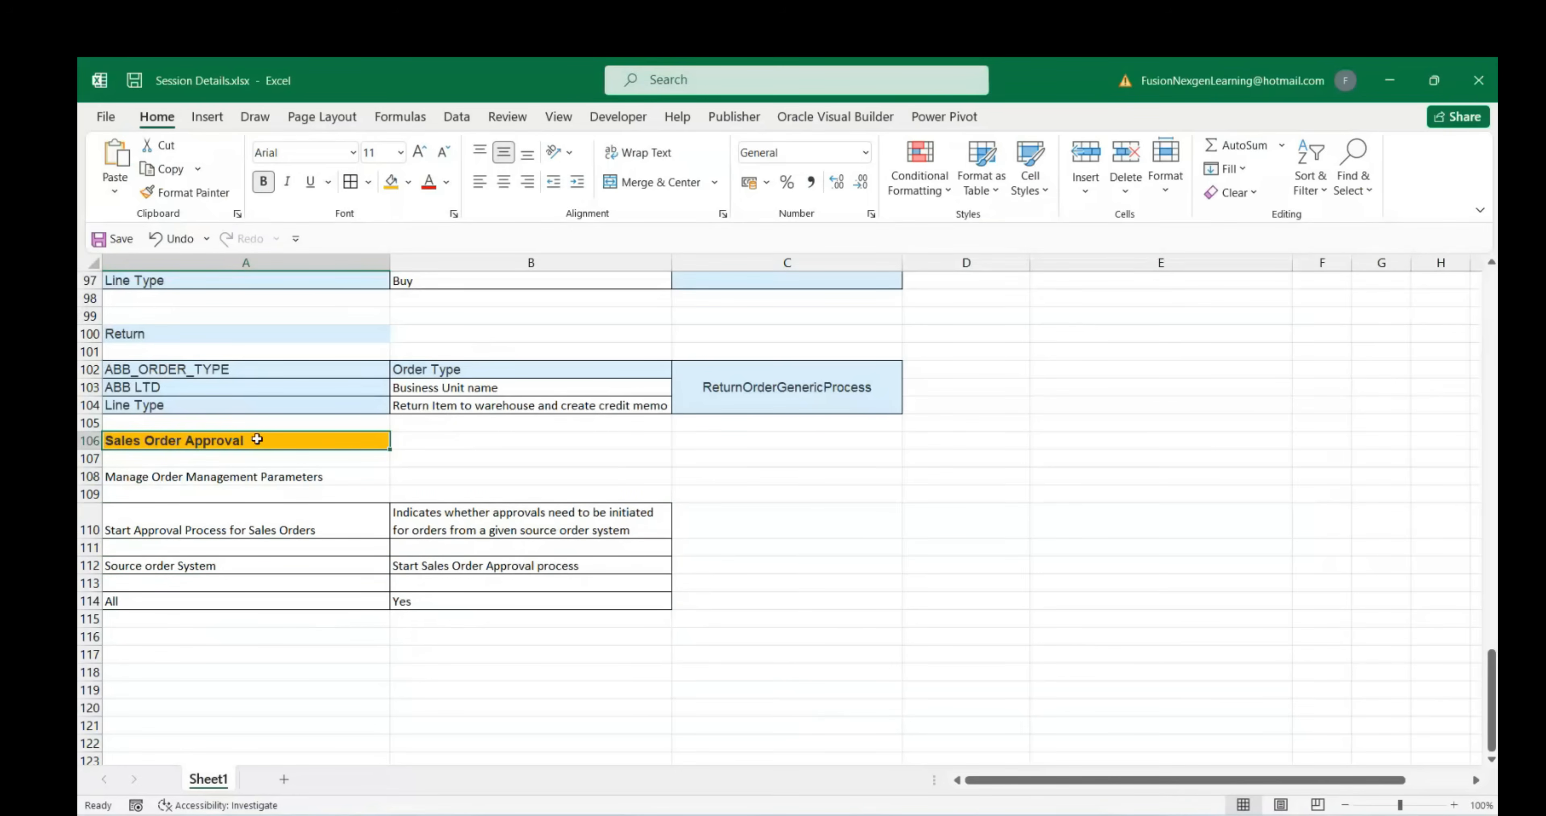
pyautogui.click(138, 492)
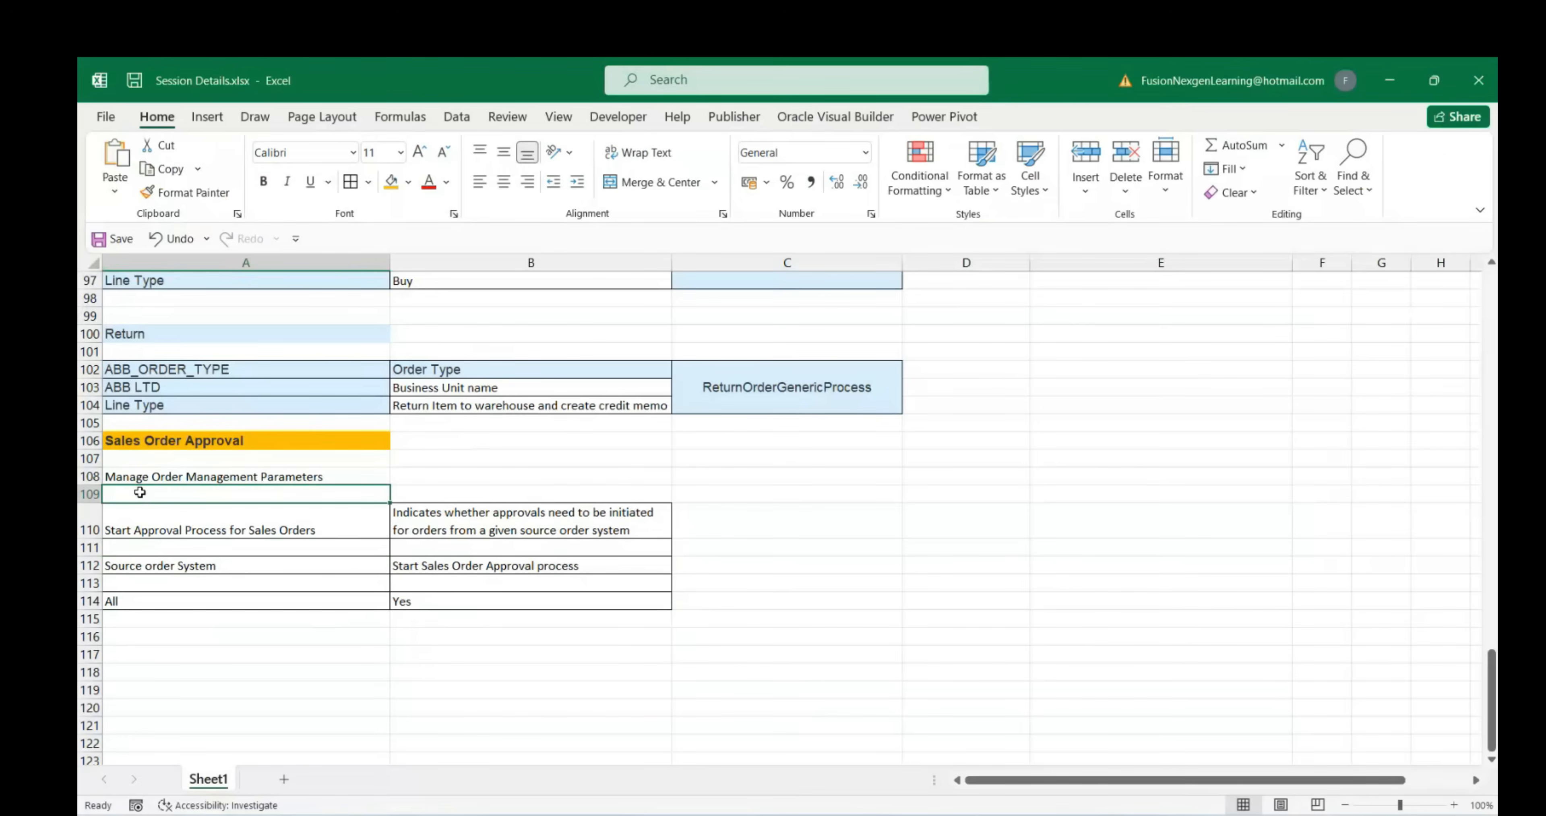
pyautogui.write('To Enable Sales order Approval')
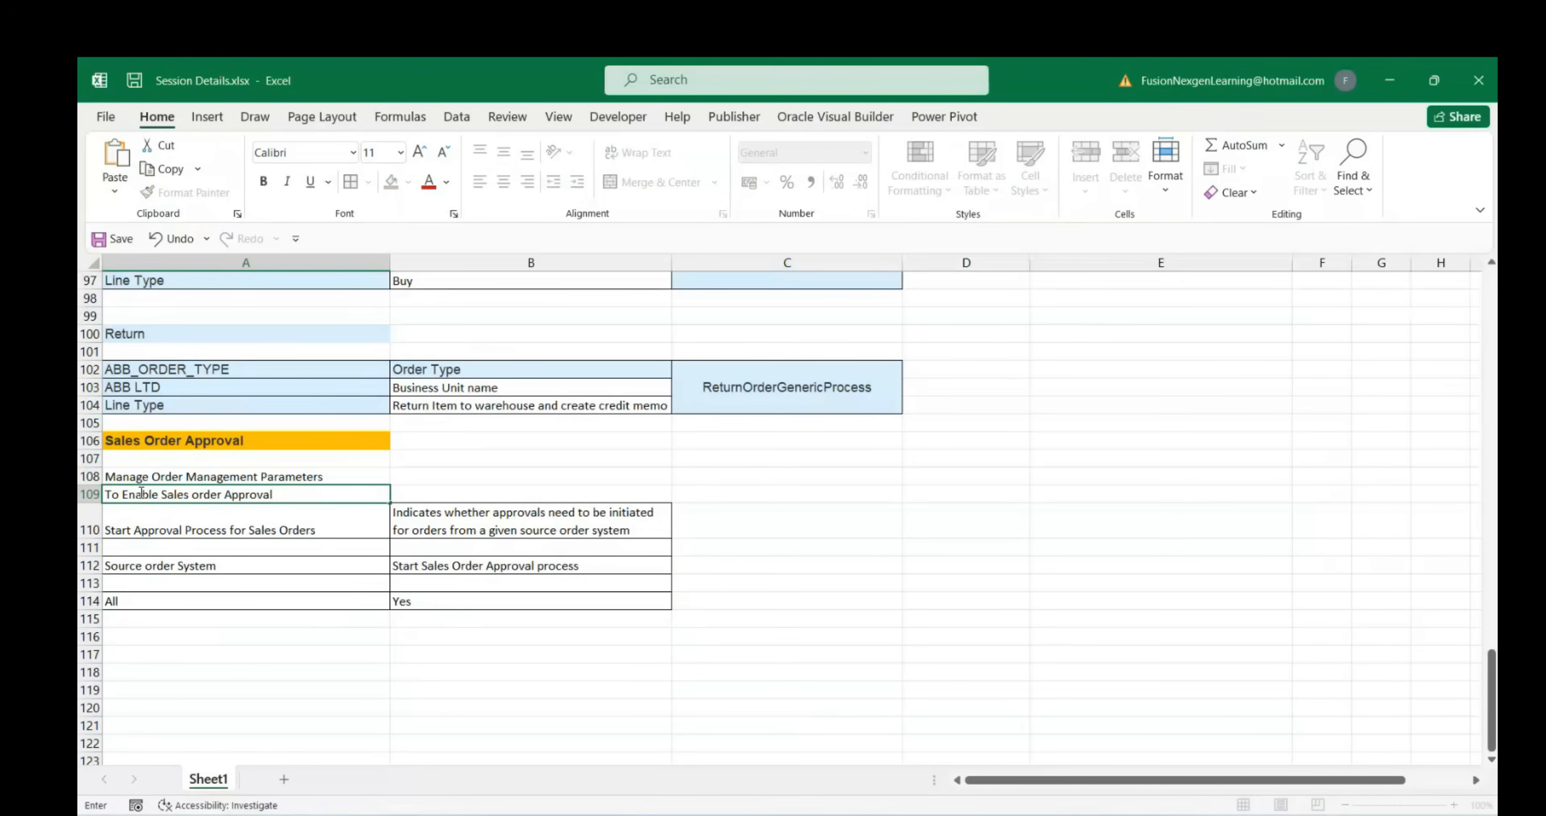
pyautogui.press('BackSpace')
pyautogui.write('O')
pyautogui.click(182, 529)
# Apply orange fill and bold to A109 and A108, leaving A116 selected
pyautogui.click(192, 499)
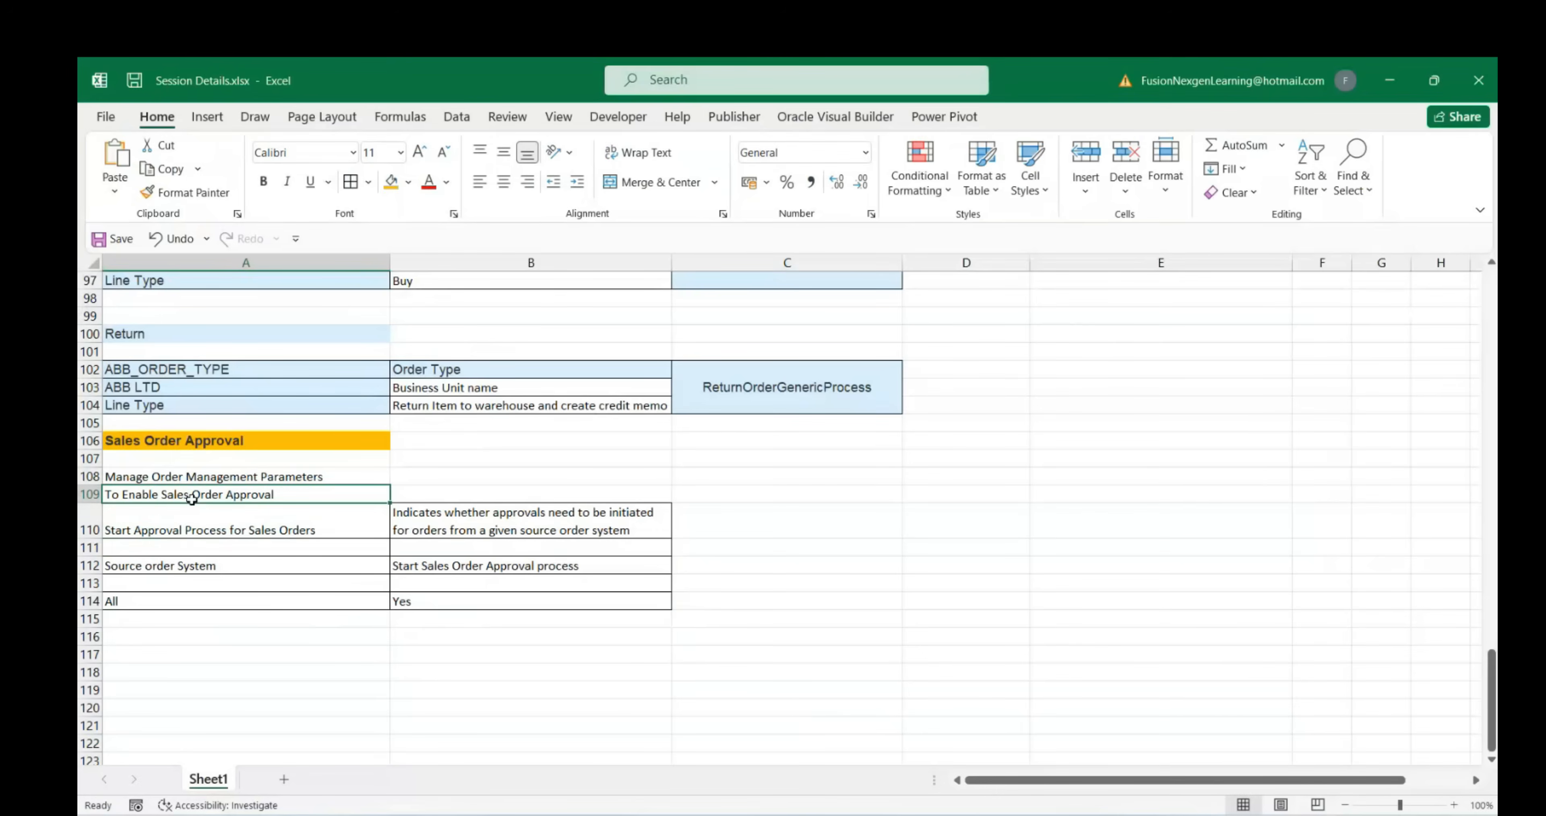
pyautogui.click(390, 182)
pyautogui.click(263, 181)
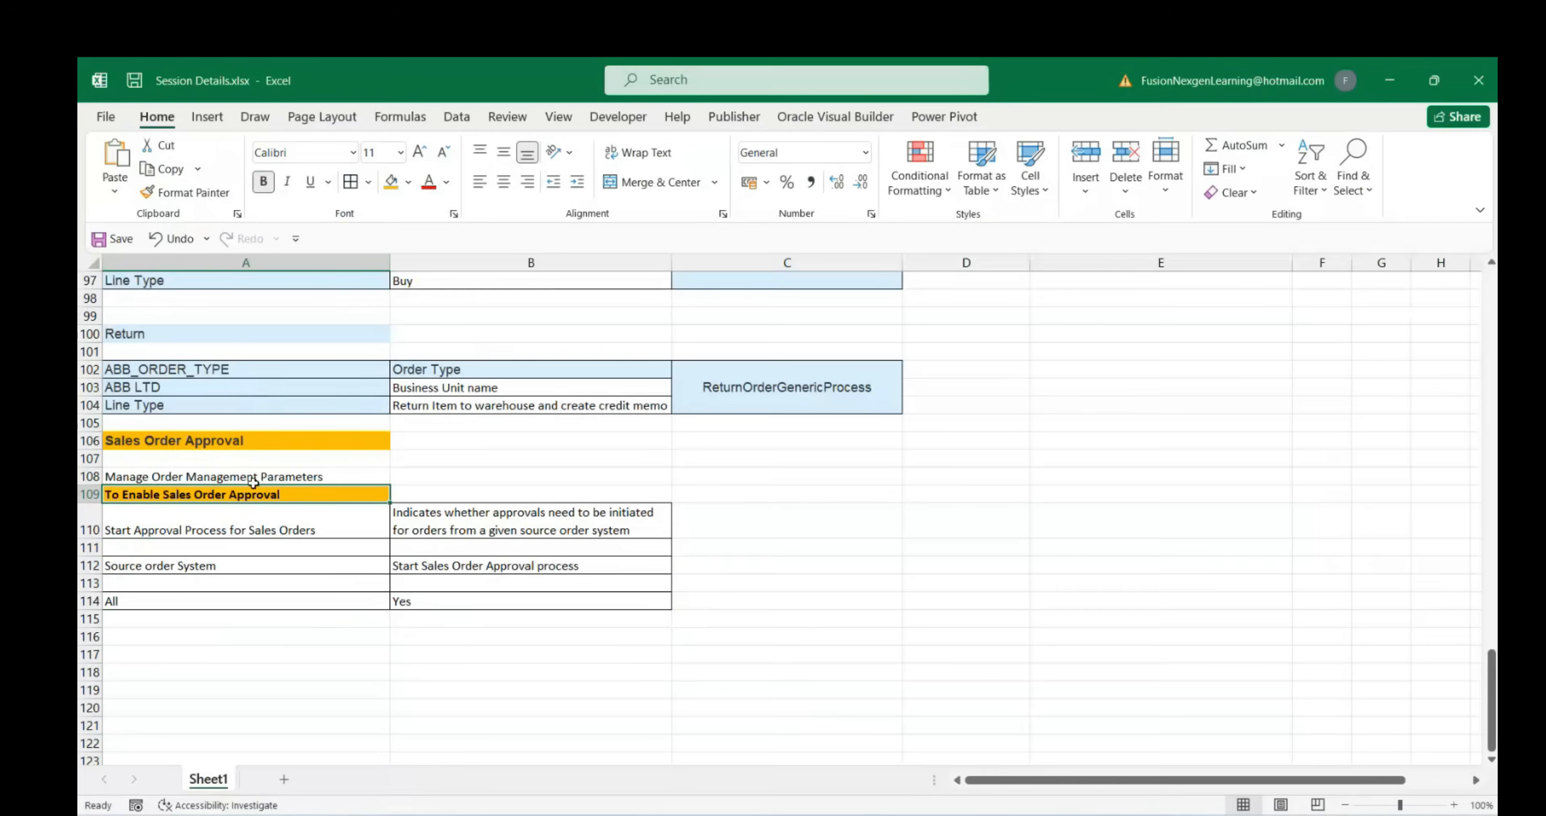
pyautogui.click(250, 479)
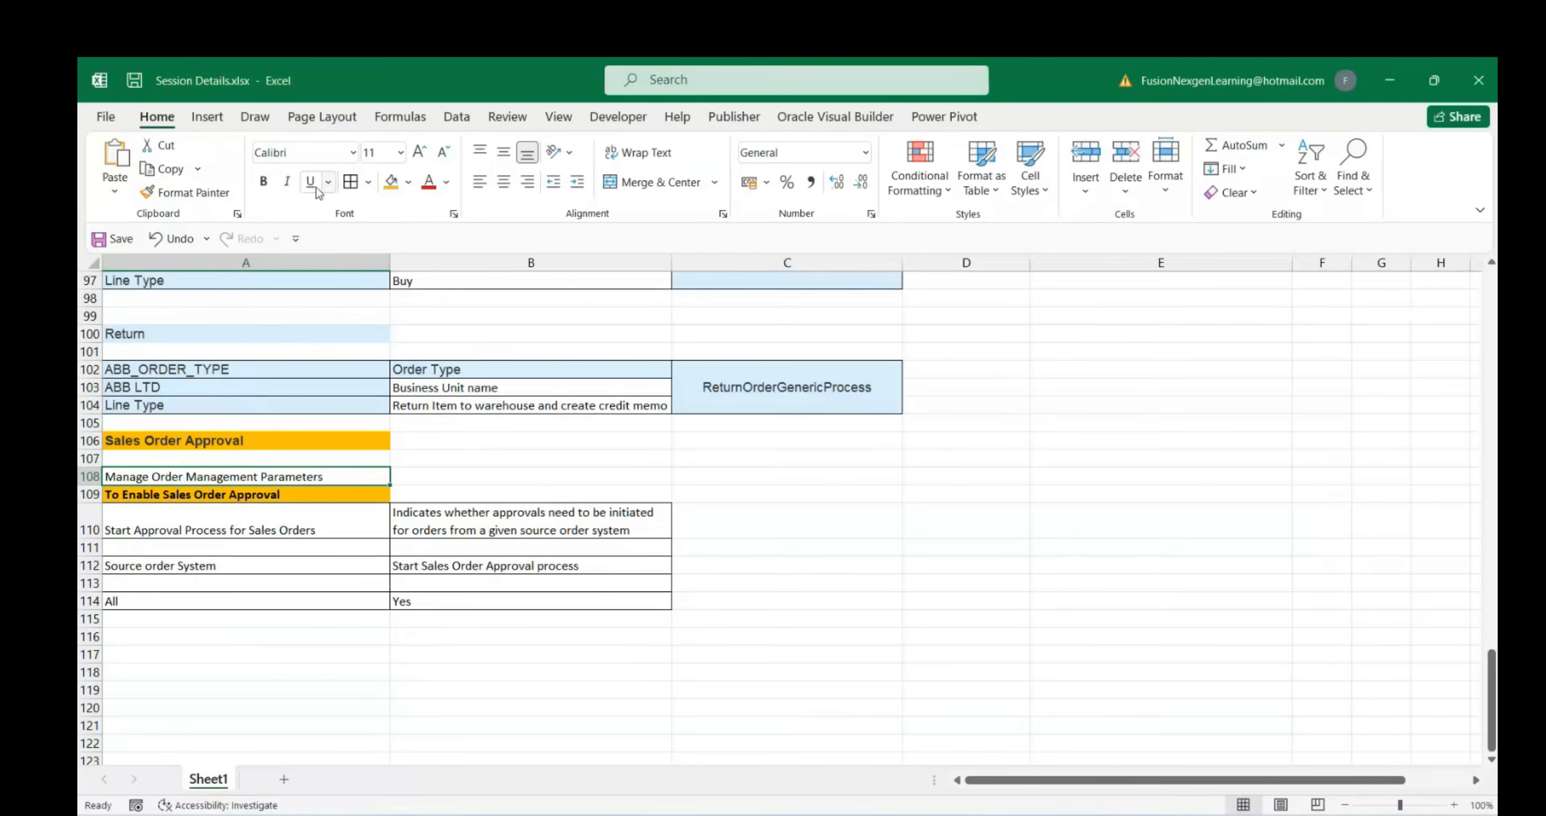
pyautogui.click(390, 182)
pyautogui.click(263, 181)
pyautogui.click(269, 565)
pyautogui.click(246, 600)
pyautogui.click(223, 630)
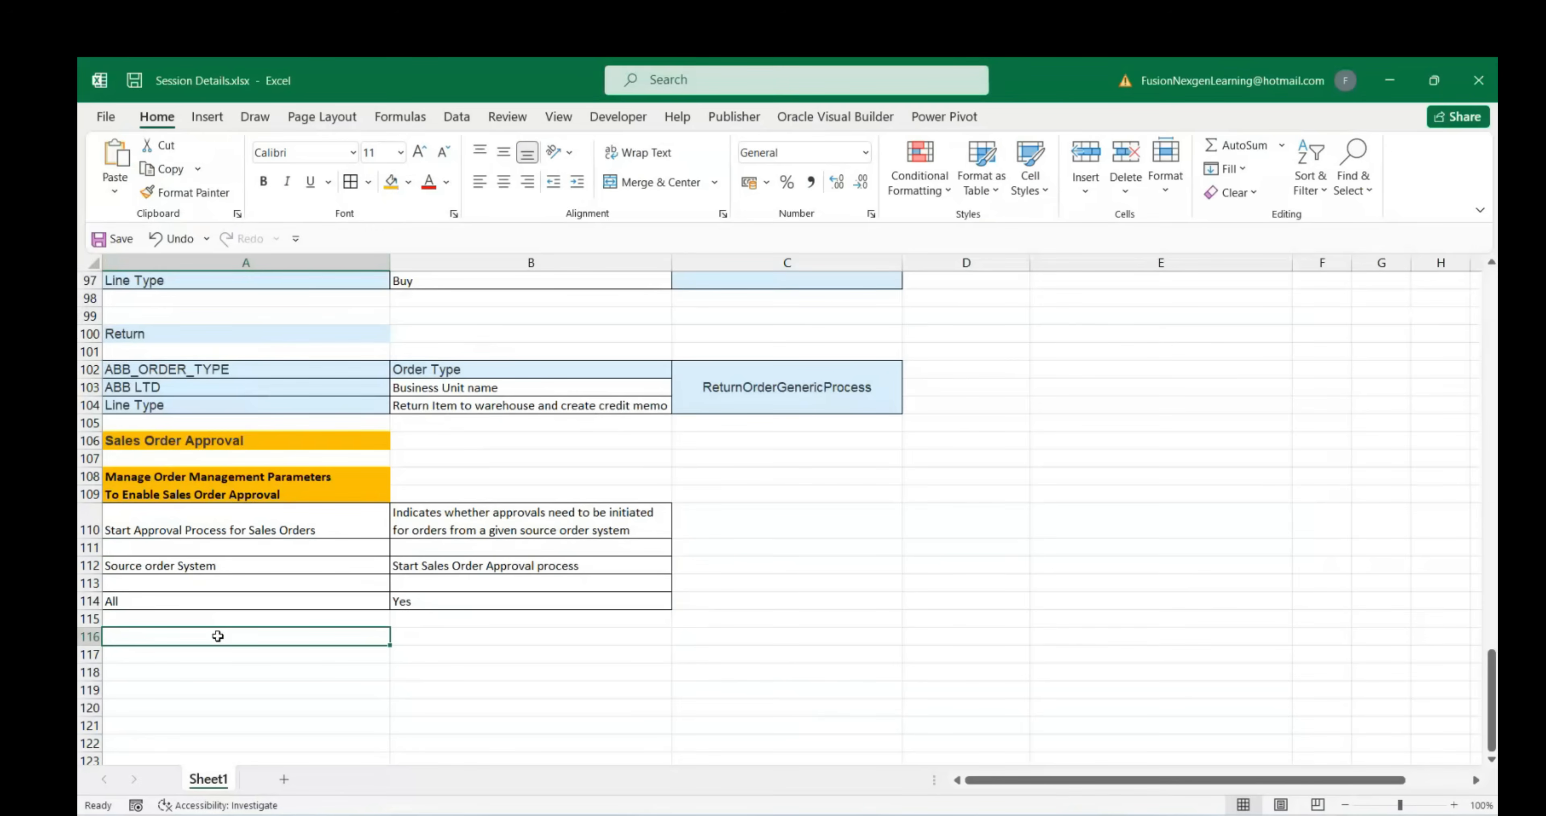
pyautogui.moveTo(1118, 815)
pyautogui.click(1038, 759)
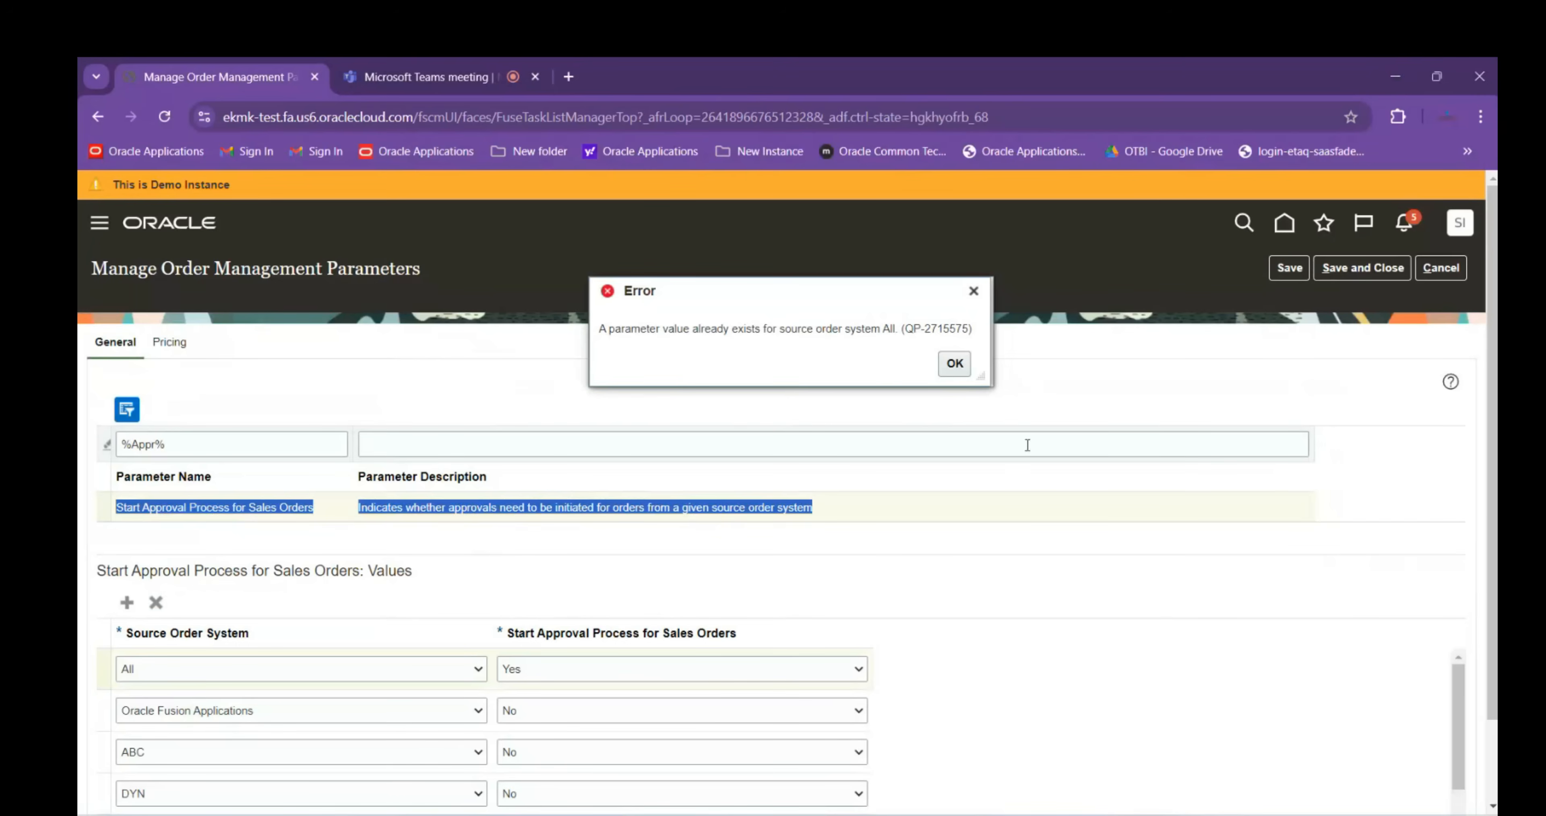
# Dismiss the QP-2715575 duplicate-value error and leave the parameters without saving
pyautogui.press('Return')
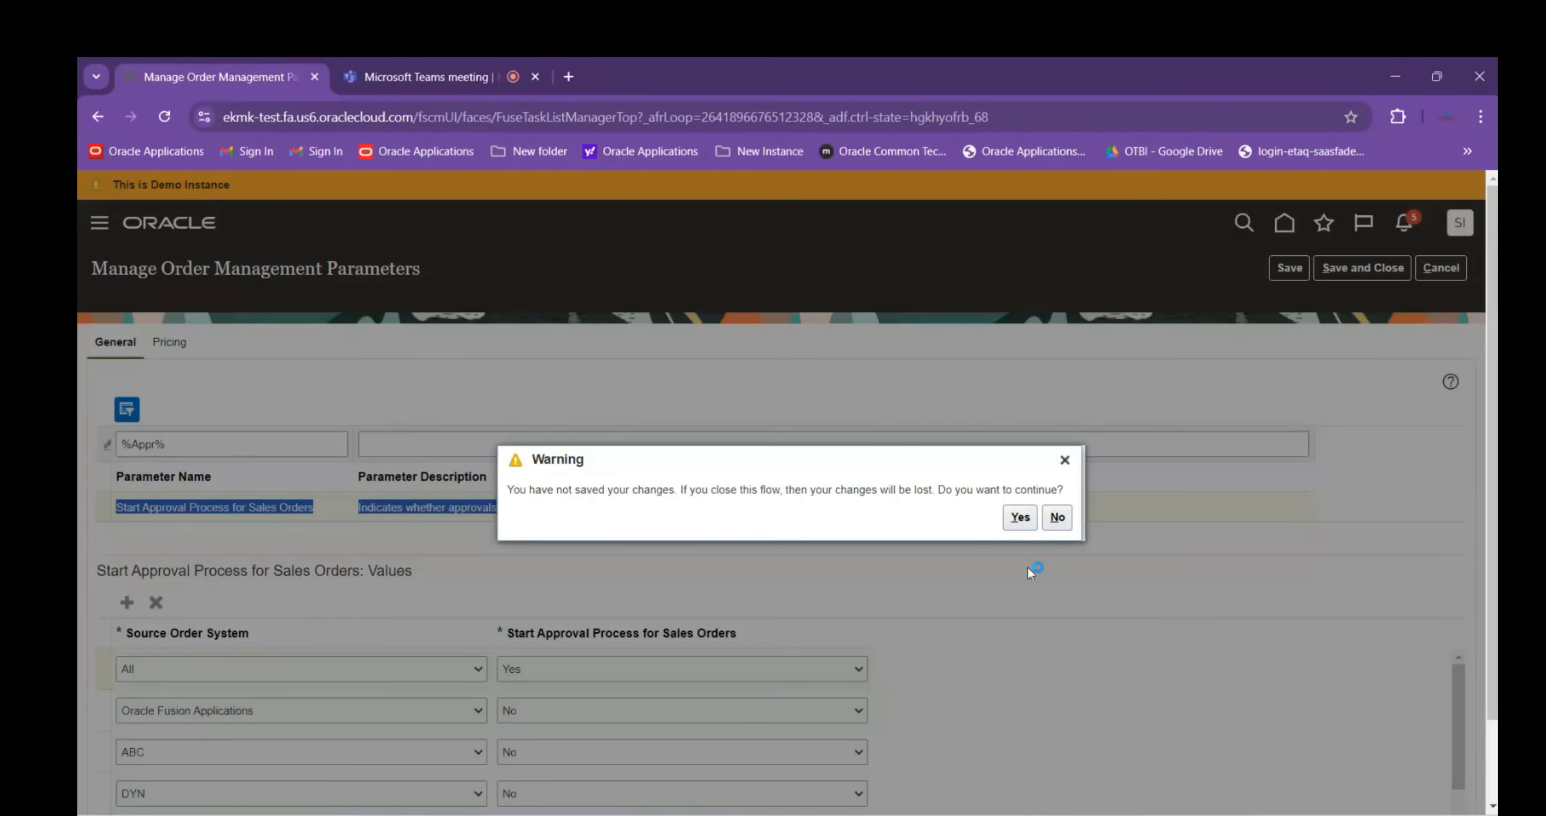
pyautogui.click(1020, 516)
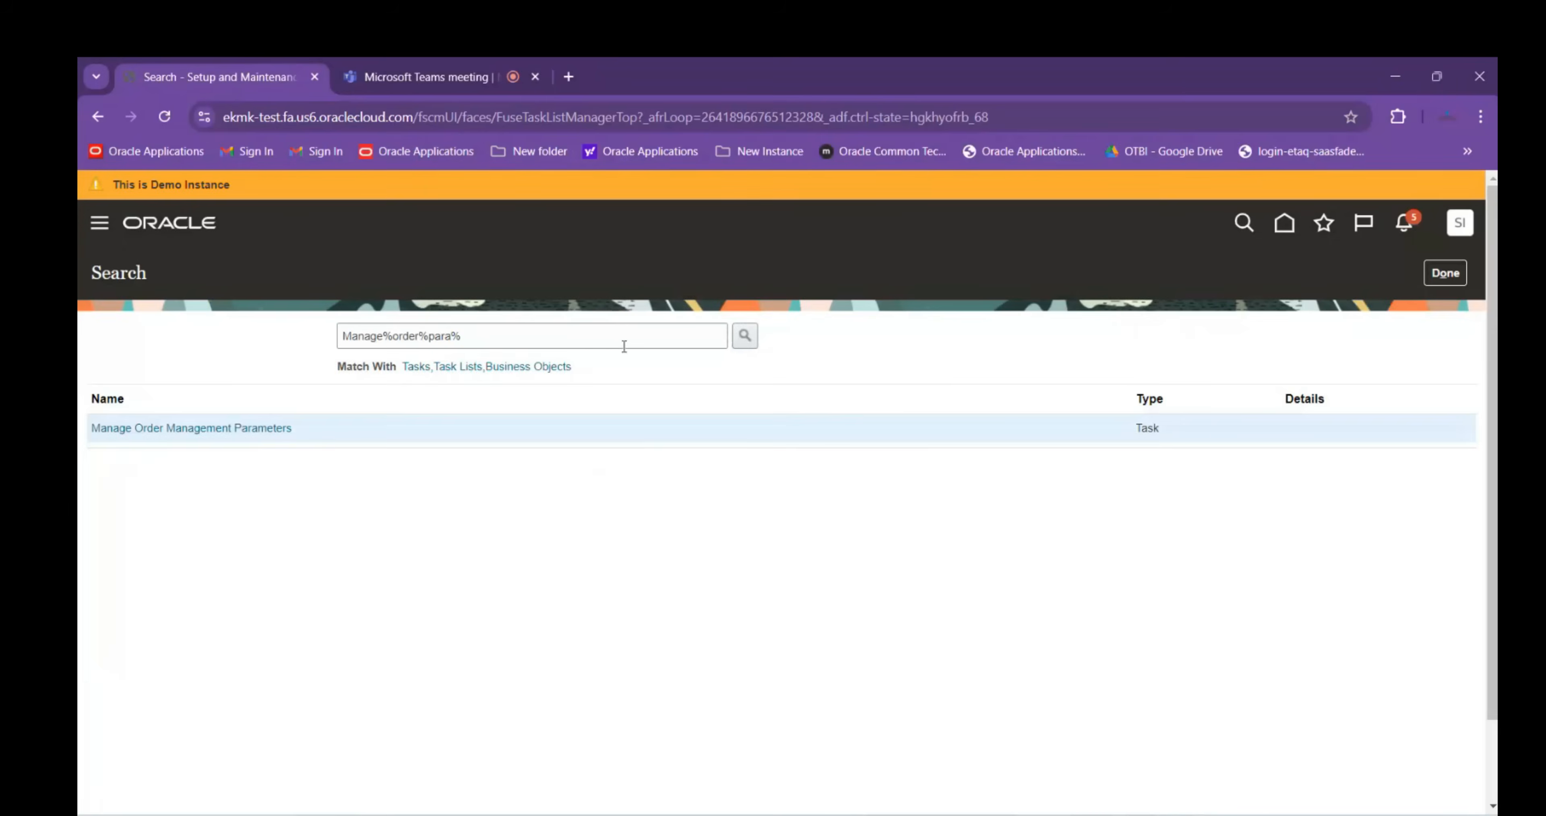
pyautogui.moveTo(624, 347); pyautogui.dragTo(396, 334)
# Search 'Manage%Order%App%', open Manage Order Approval Rules, and copy its page title
pyautogui.write('Order%App%')
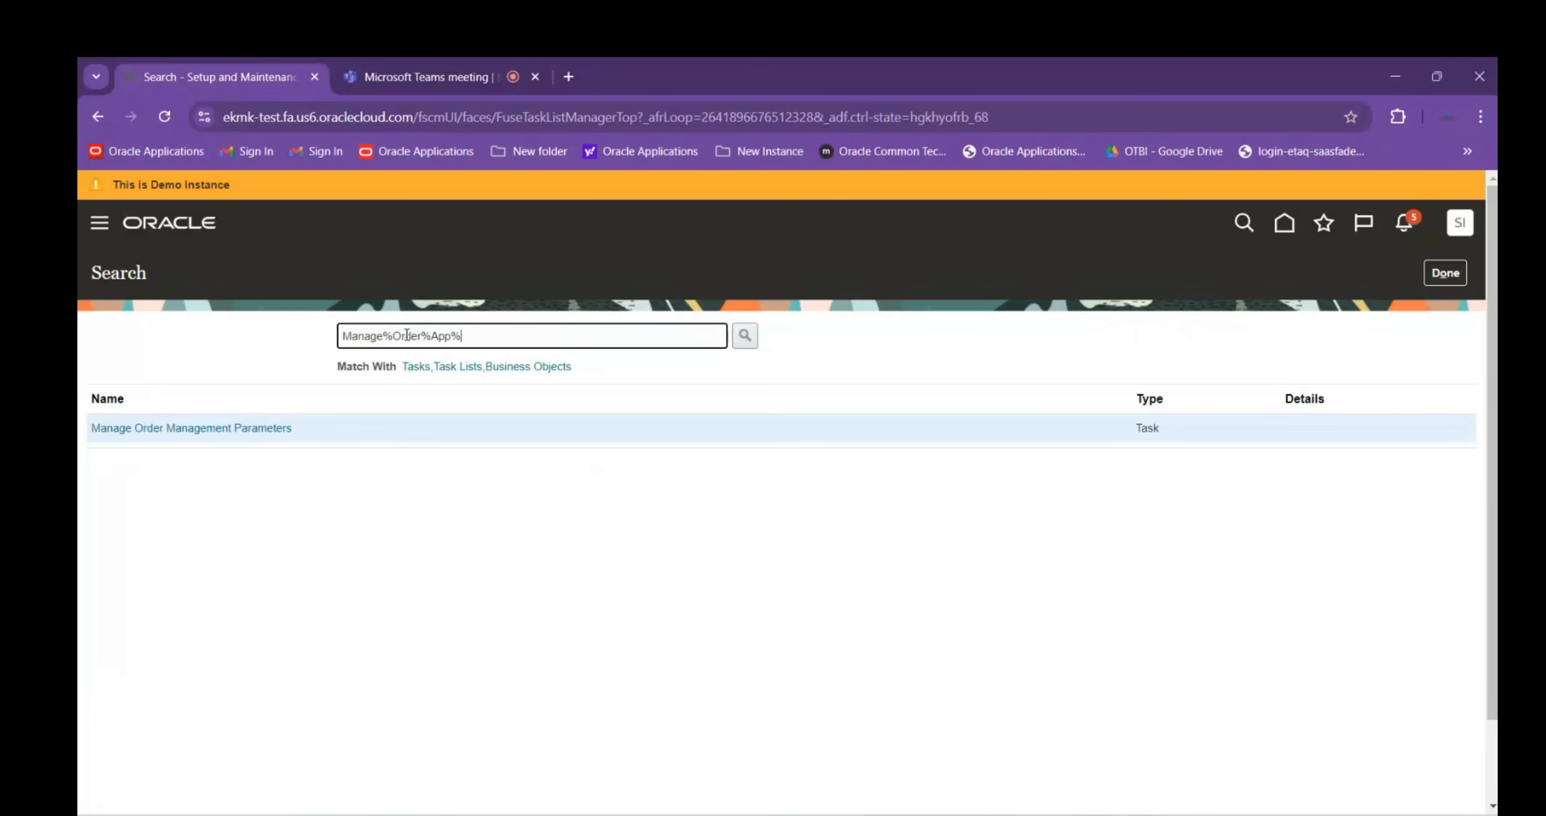
pyautogui.press('Return')
pyautogui.click(154, 429)
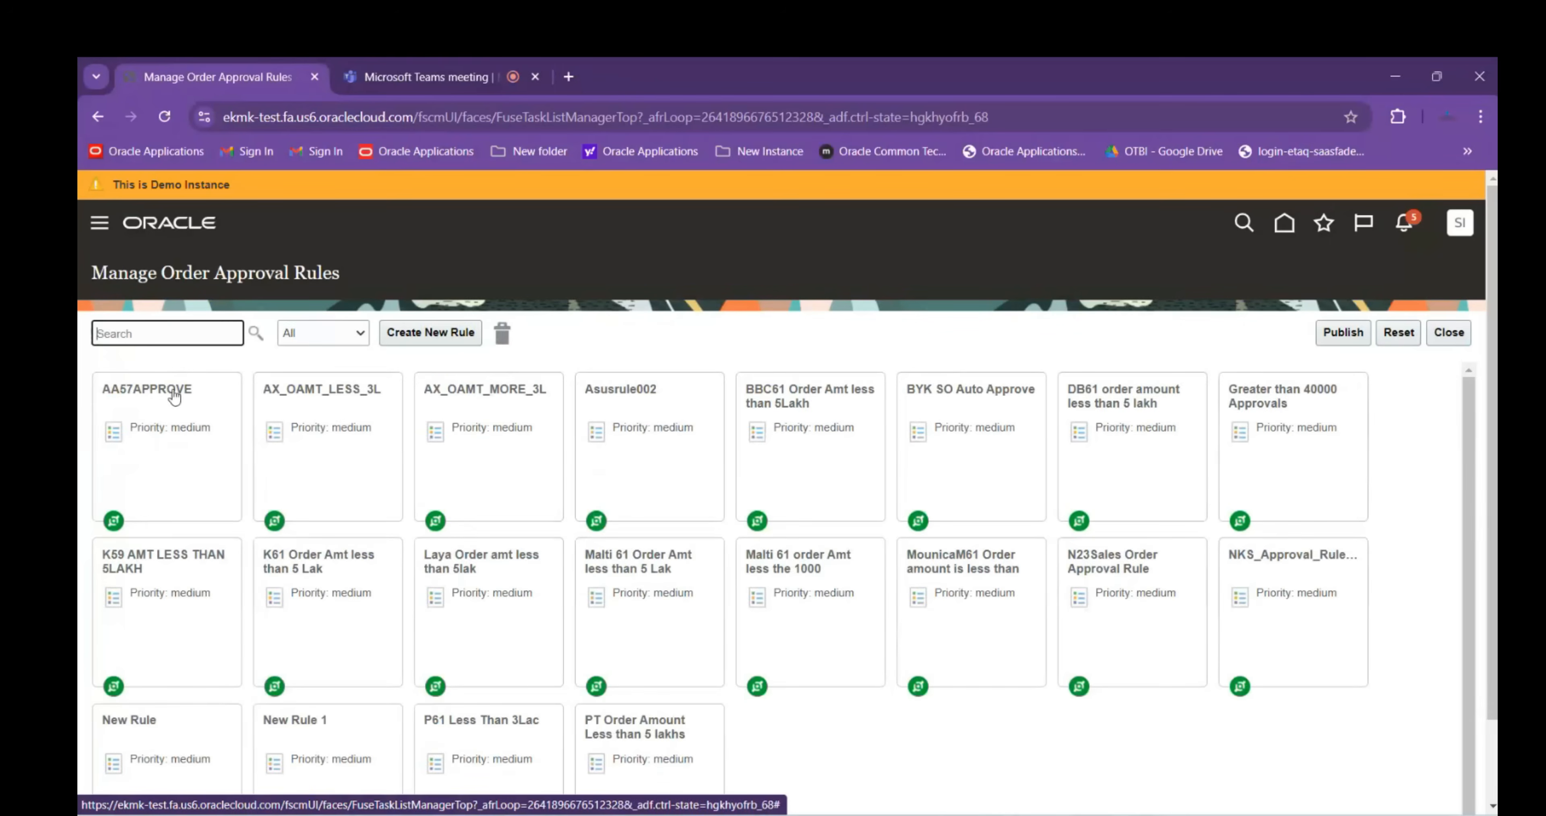
pyautogui.moveTo(95, 270); pyautogui.dragTo(322, 271)
pyautogui.hotkey('ctrl', 'c')
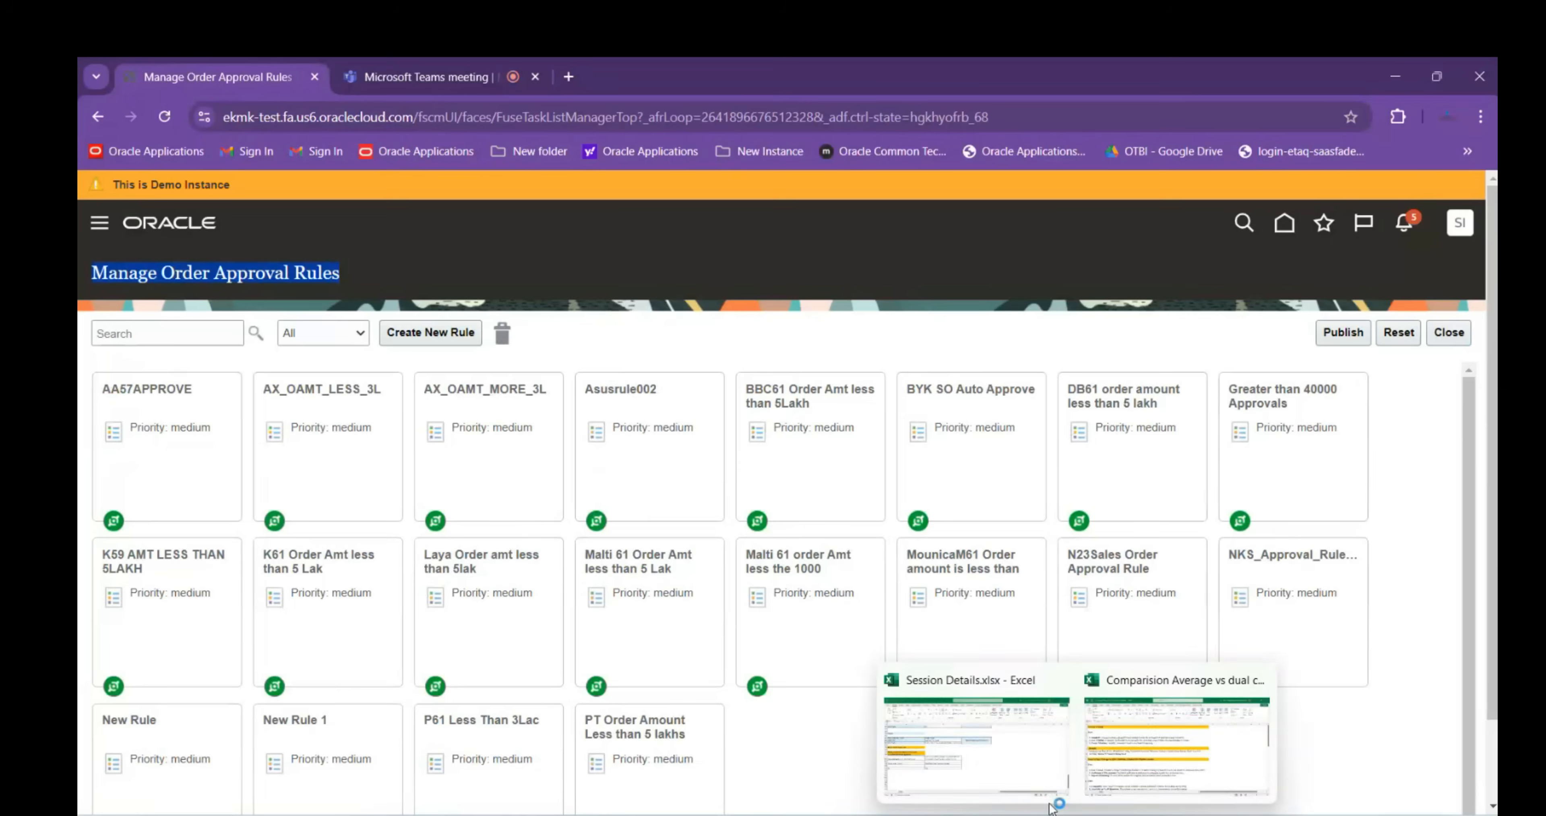
# Paste 'Manage Order Approval Rules' into A116, keeping text only
pyautogui.click(985, 752)
pyautogui.hotkey('ctrl', 'v')
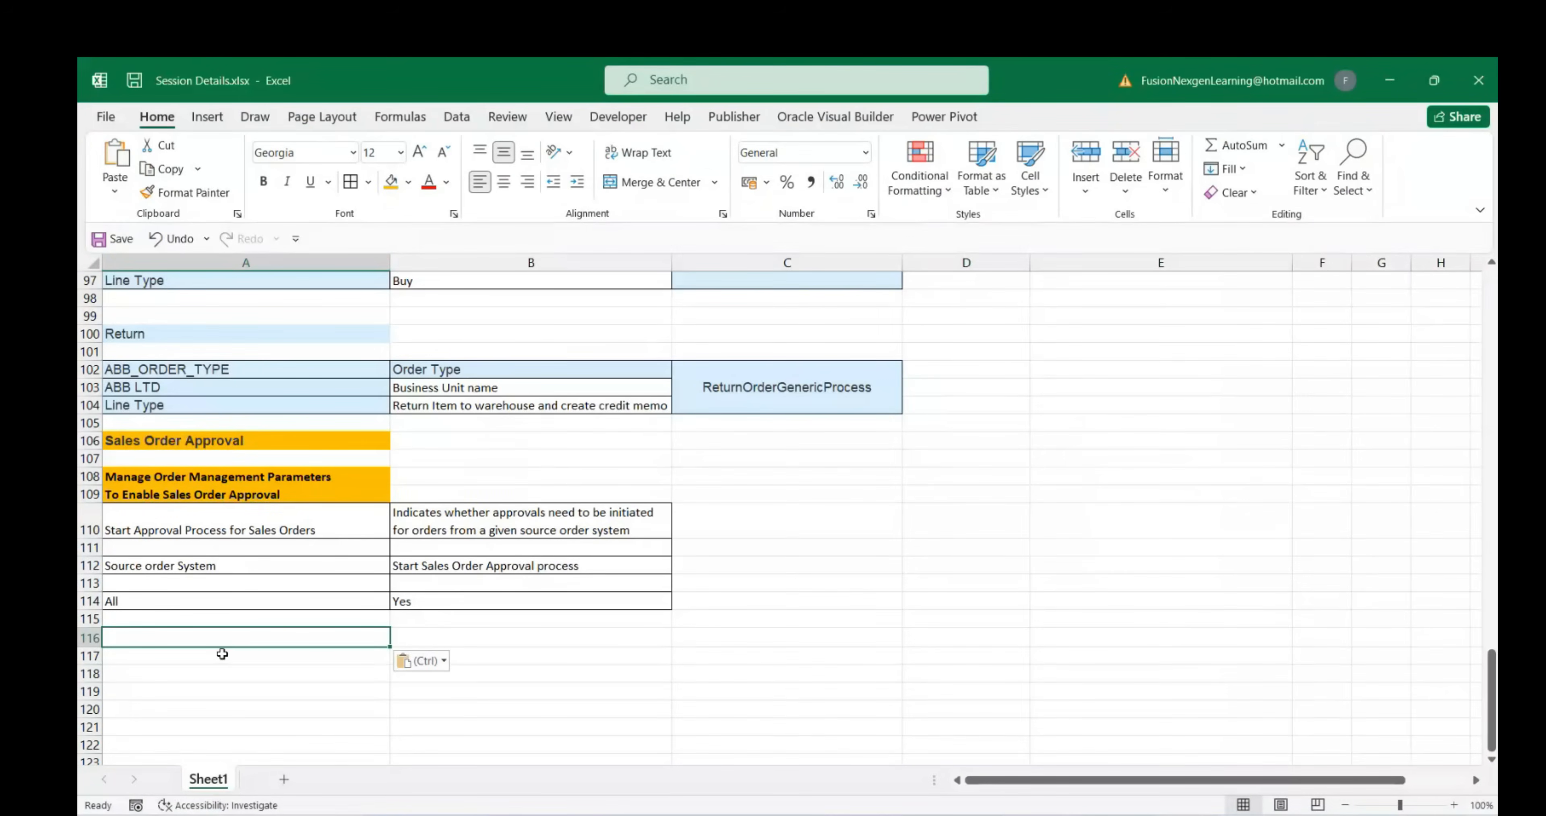
pyautogui.click(422, 660)
pyautogui.click(444, 707)
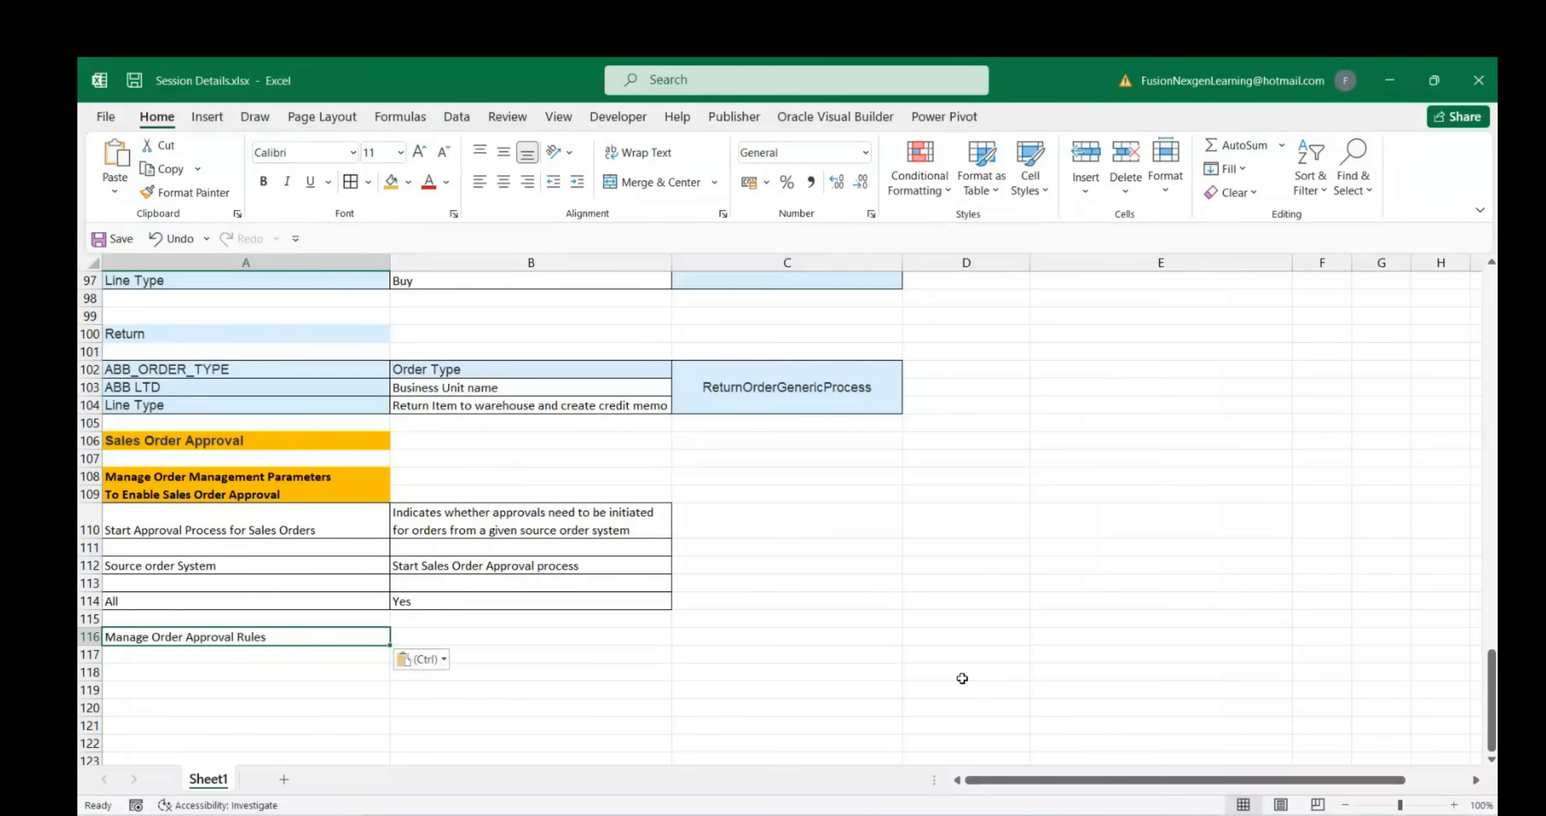
pyautogui.scroll(1, 964, 680)
pyautogui.scroll(-1, 971, 694)
# Create a new order approval rule titled 'ABB SO APPROVAL RULE'
pyautogui.moveTo(1117, 813)
pyautogui.click(1018, 744)
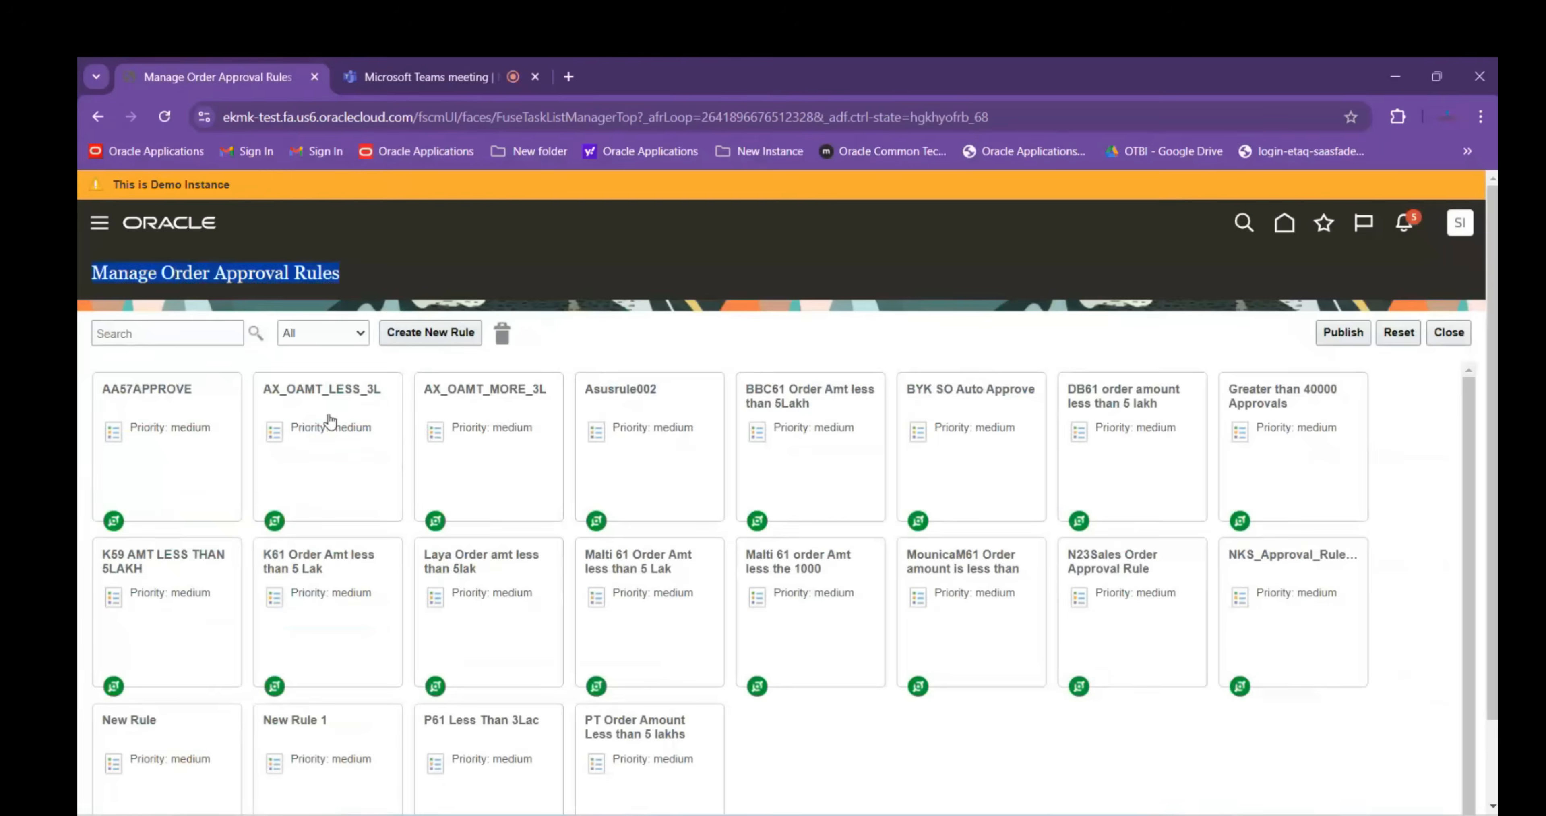
pyautogui.click(431, 333)
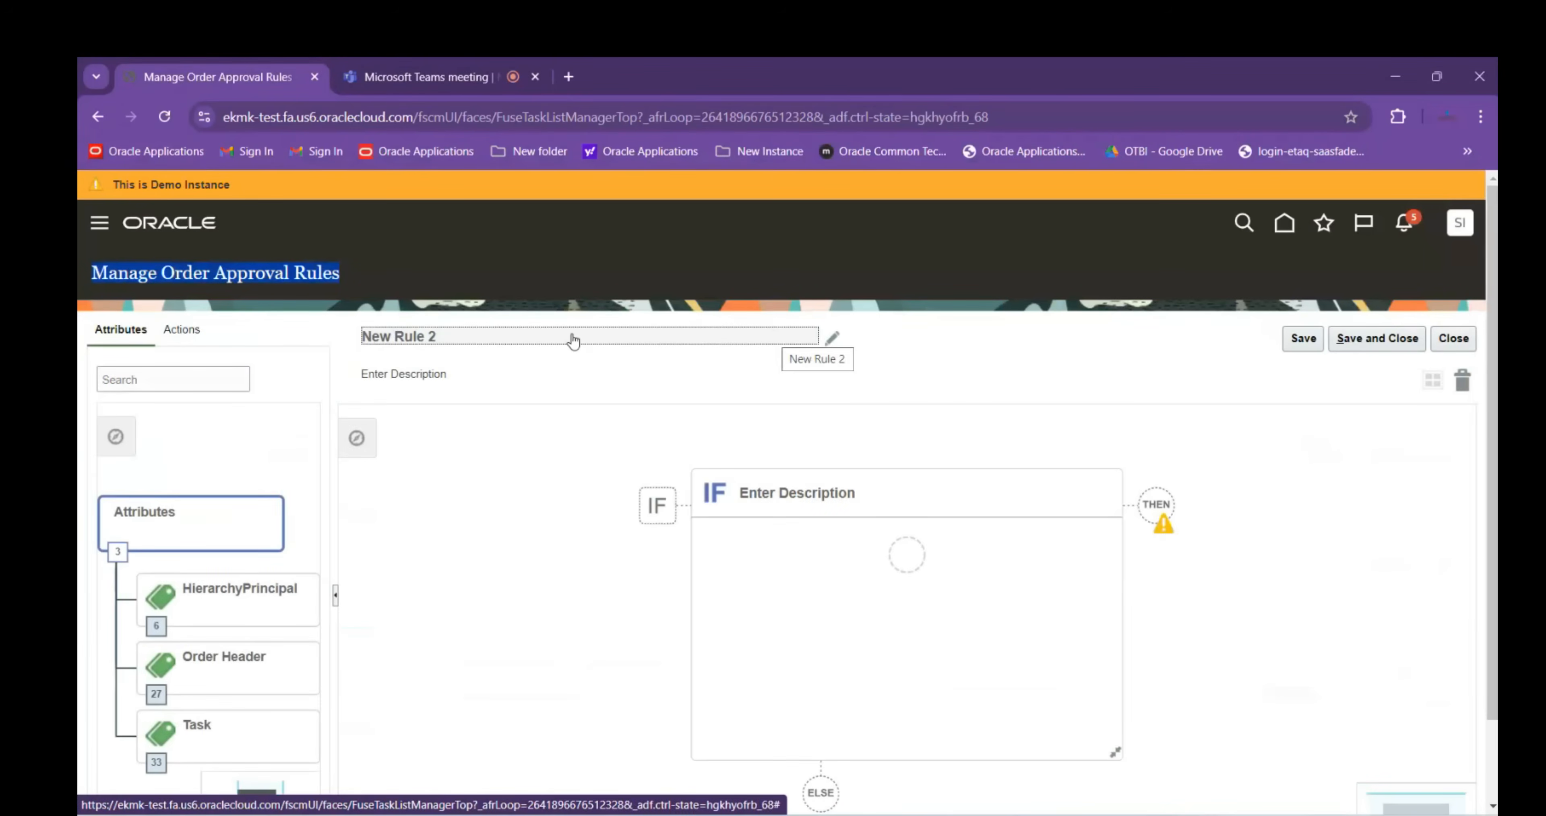
pyautogui.click(574, 339)
pyautogui.write('ABB')
pyautogui.write(' SO A')
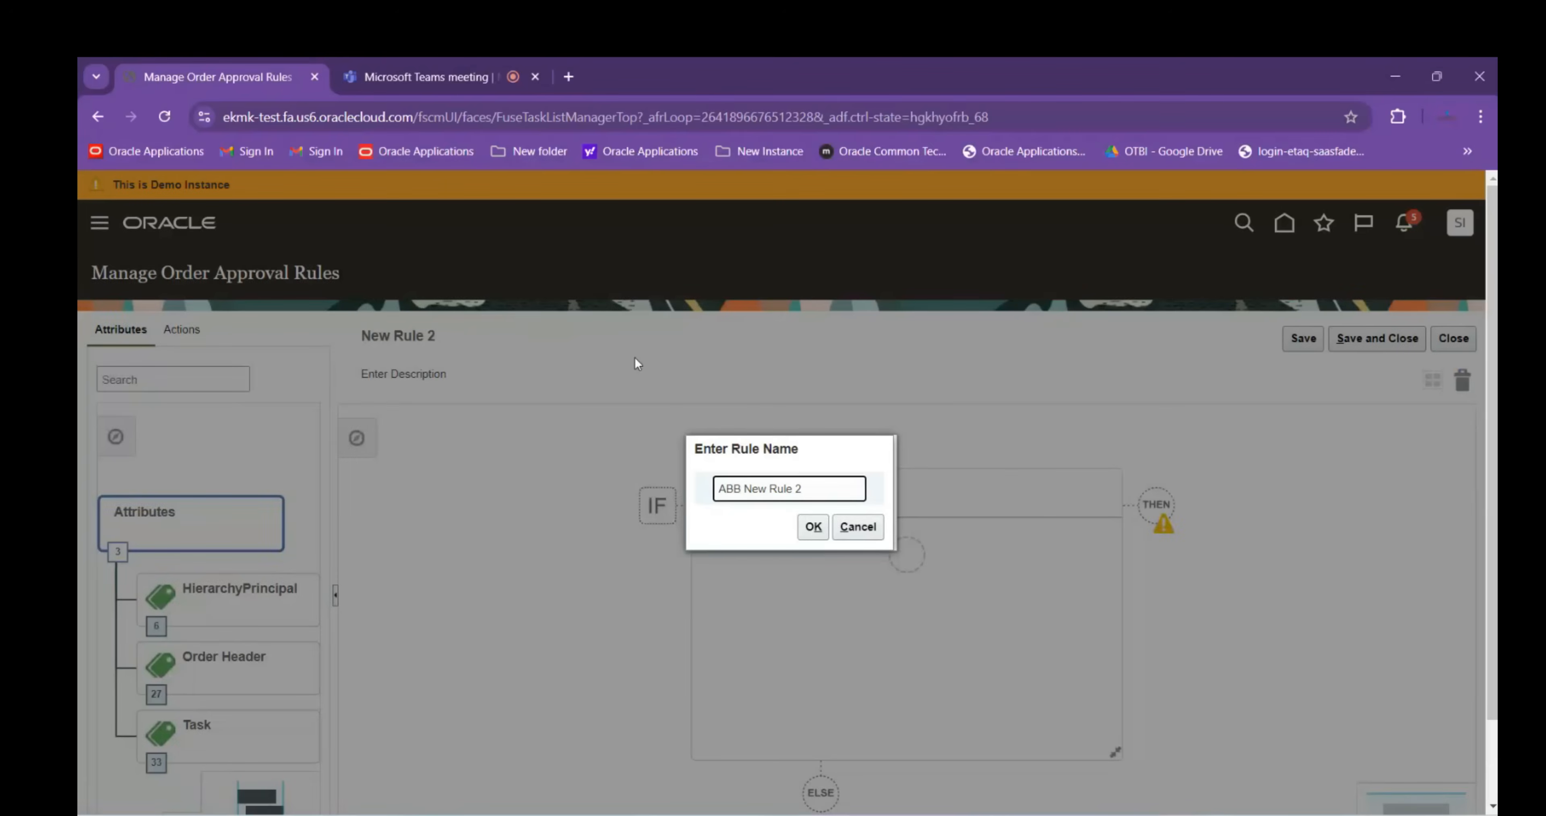
pyautogui.write('PPROVAL RULE')
pyautogui.press('Delete')
pyautogui.press('Delete')
pyautogui.press('Delete')
pyautogui.press('Delete')
pyautogui.press('Delete')
pyautogui.press('Delete')
pyautogui.press('Delete')
pyautogui.press('Delete')
pyautogui.click(814, 527)
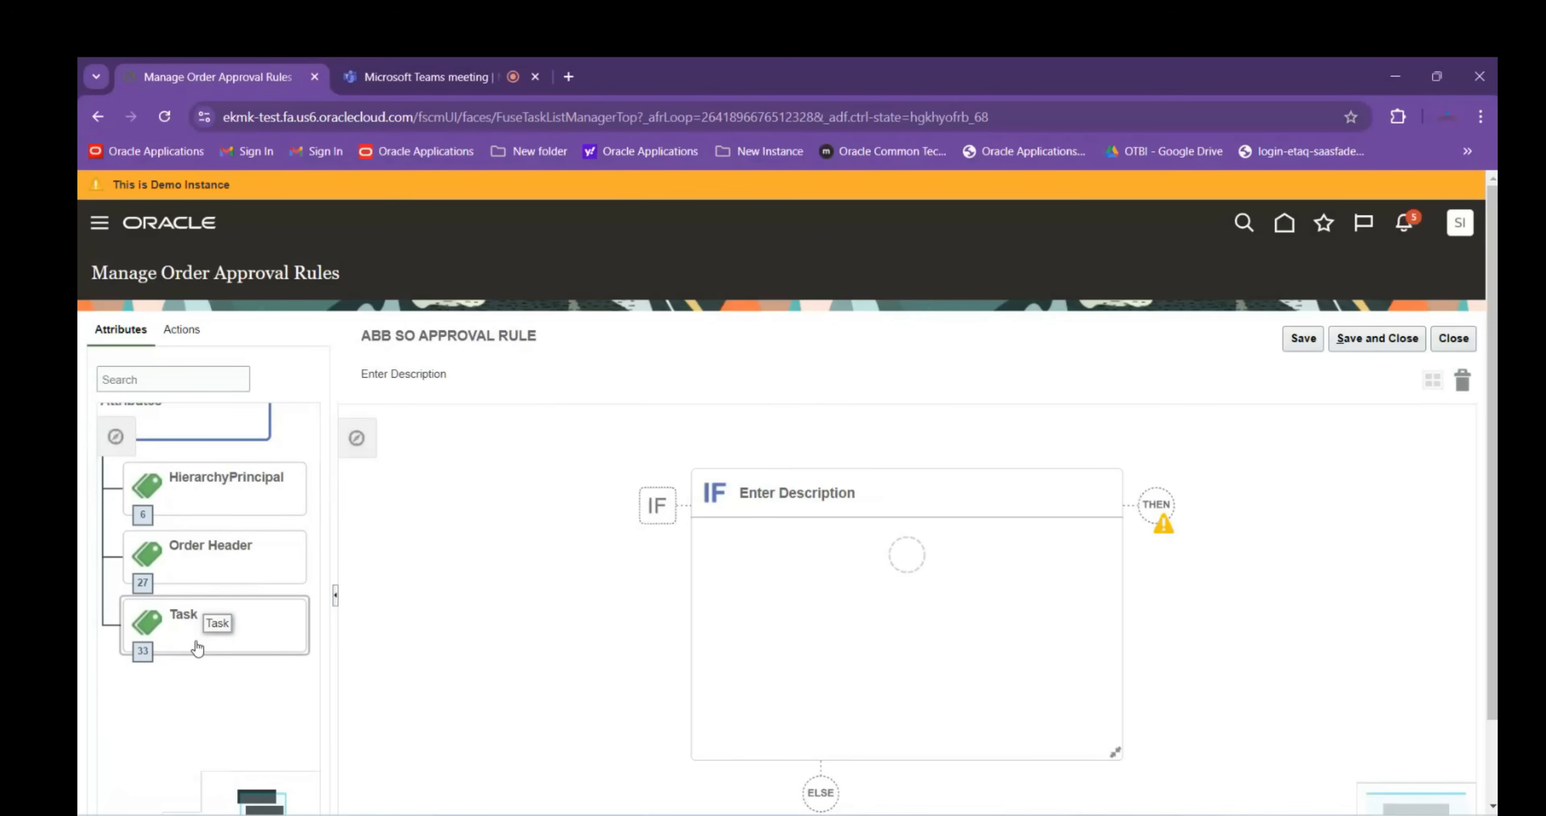
# Add the IF condition Business Unit (Order Header) = ABB LTD., found by searching 'ABB'
pyautogui.click(904, 557)
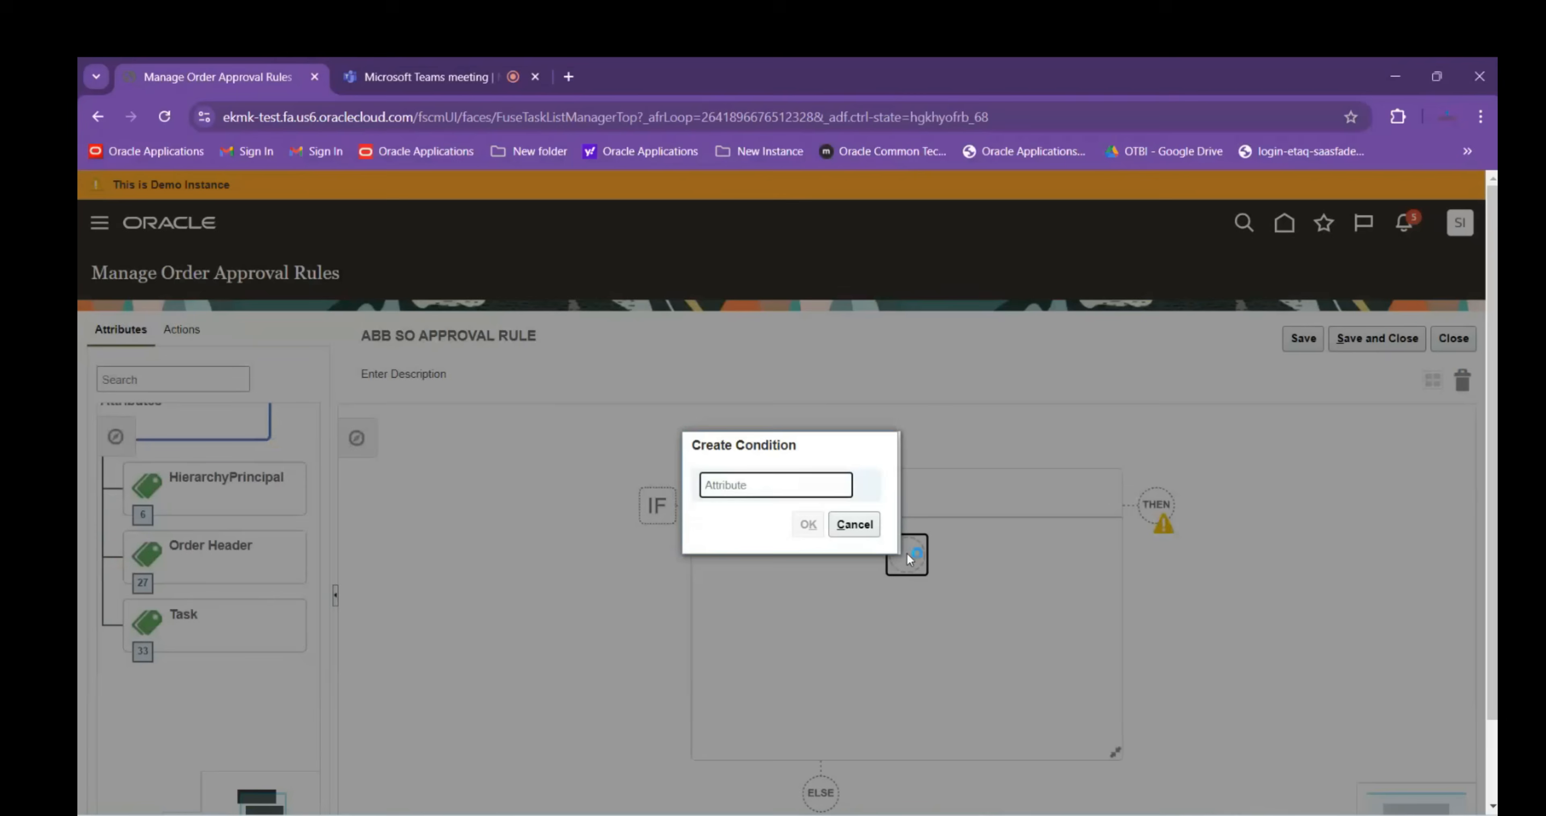
pyautogui.write('Business')
pyautogui.click(779, 519)
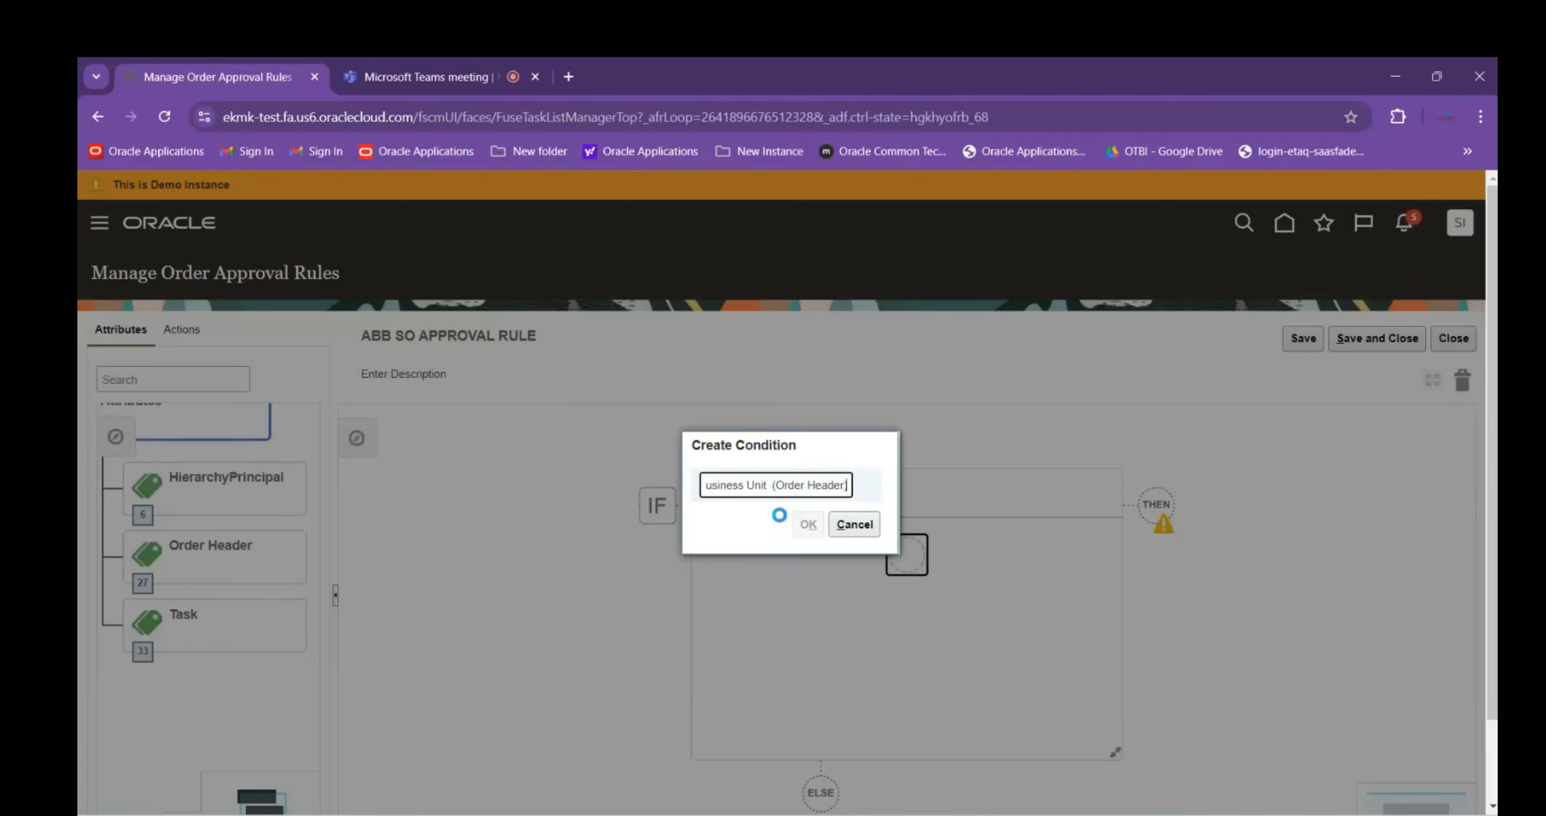
pyautogui.click(834, 520)
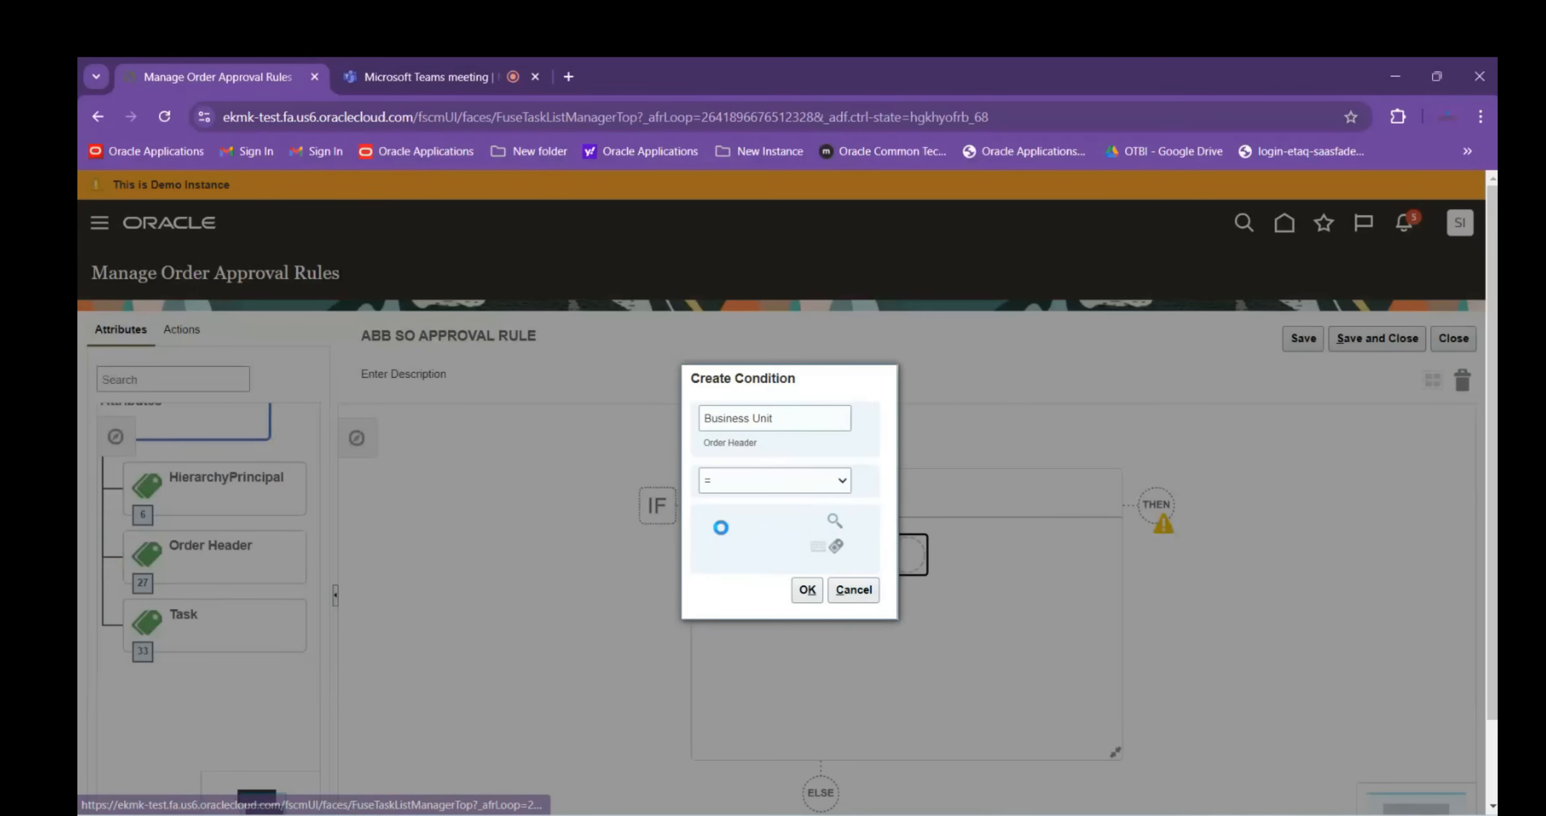
pyautogui.click(743, 317)
pyautogui.write('A')
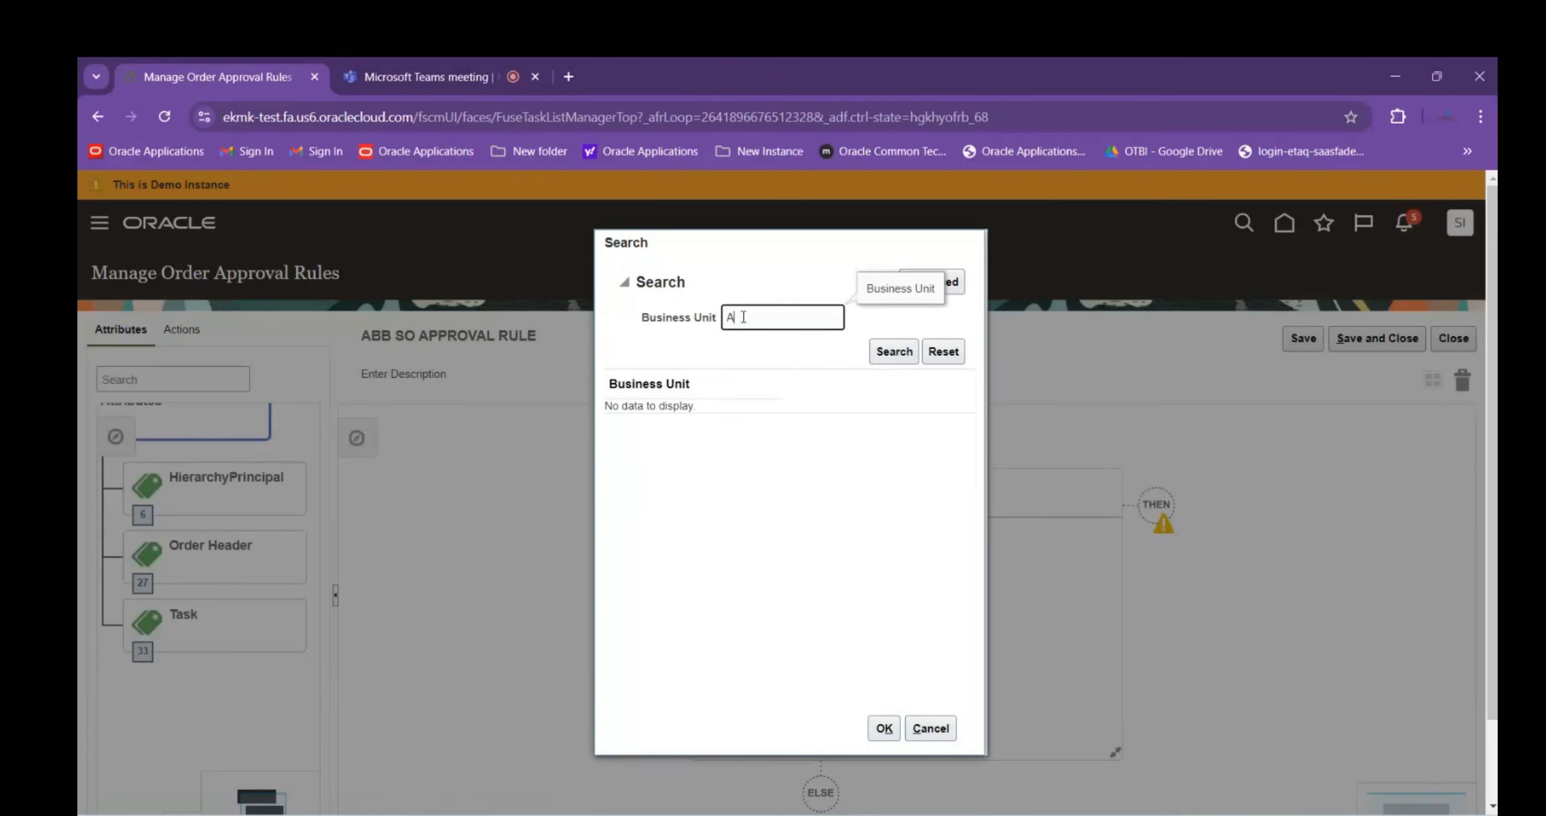
pyautogui.write('BB')
pyautogui.press('Return')
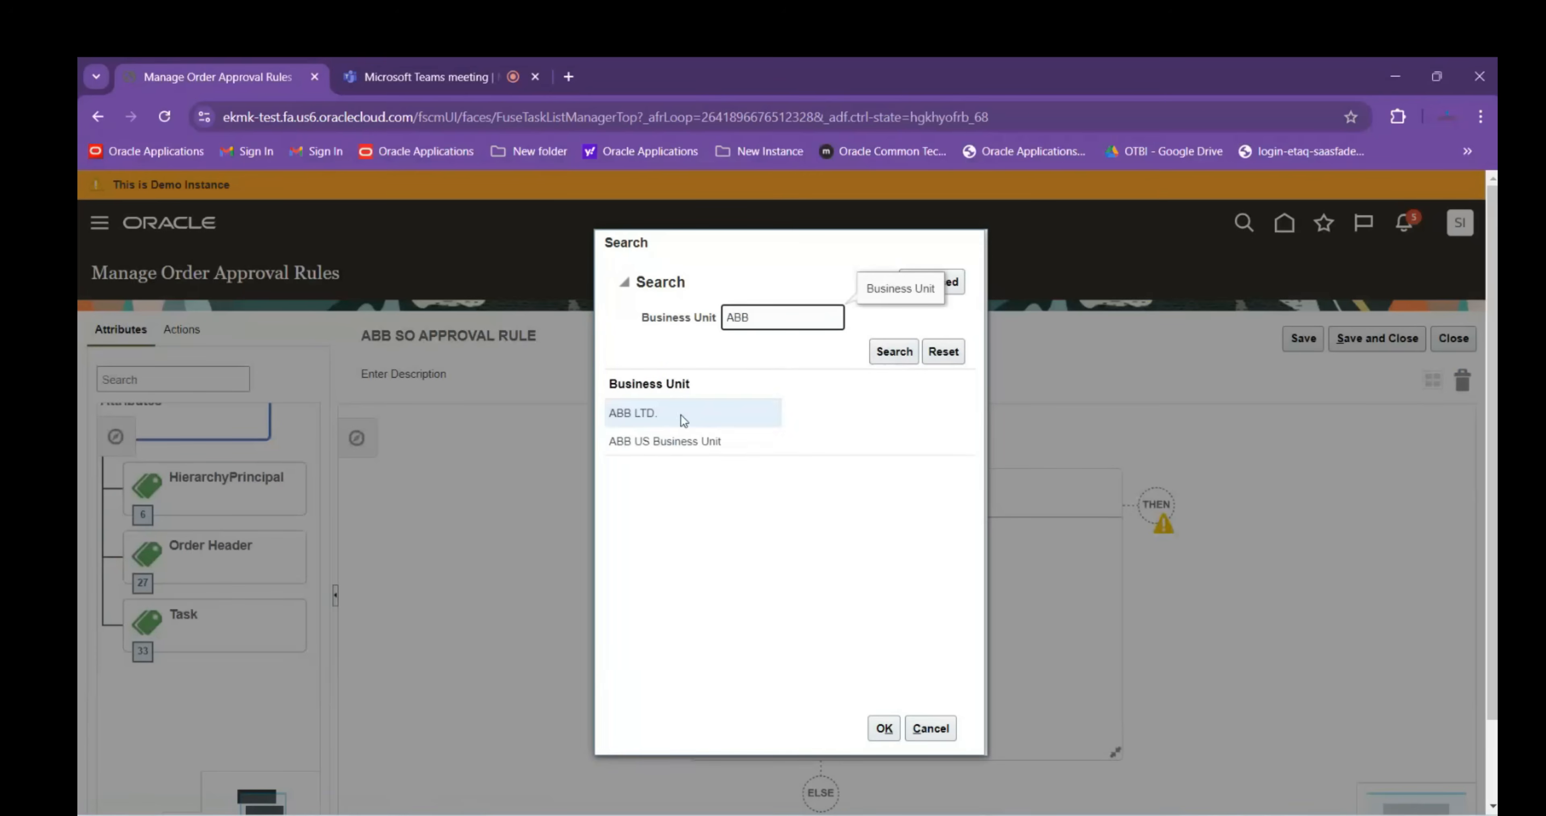
pyautogui.click(684, 420)
pyautogui.click(883, 729)
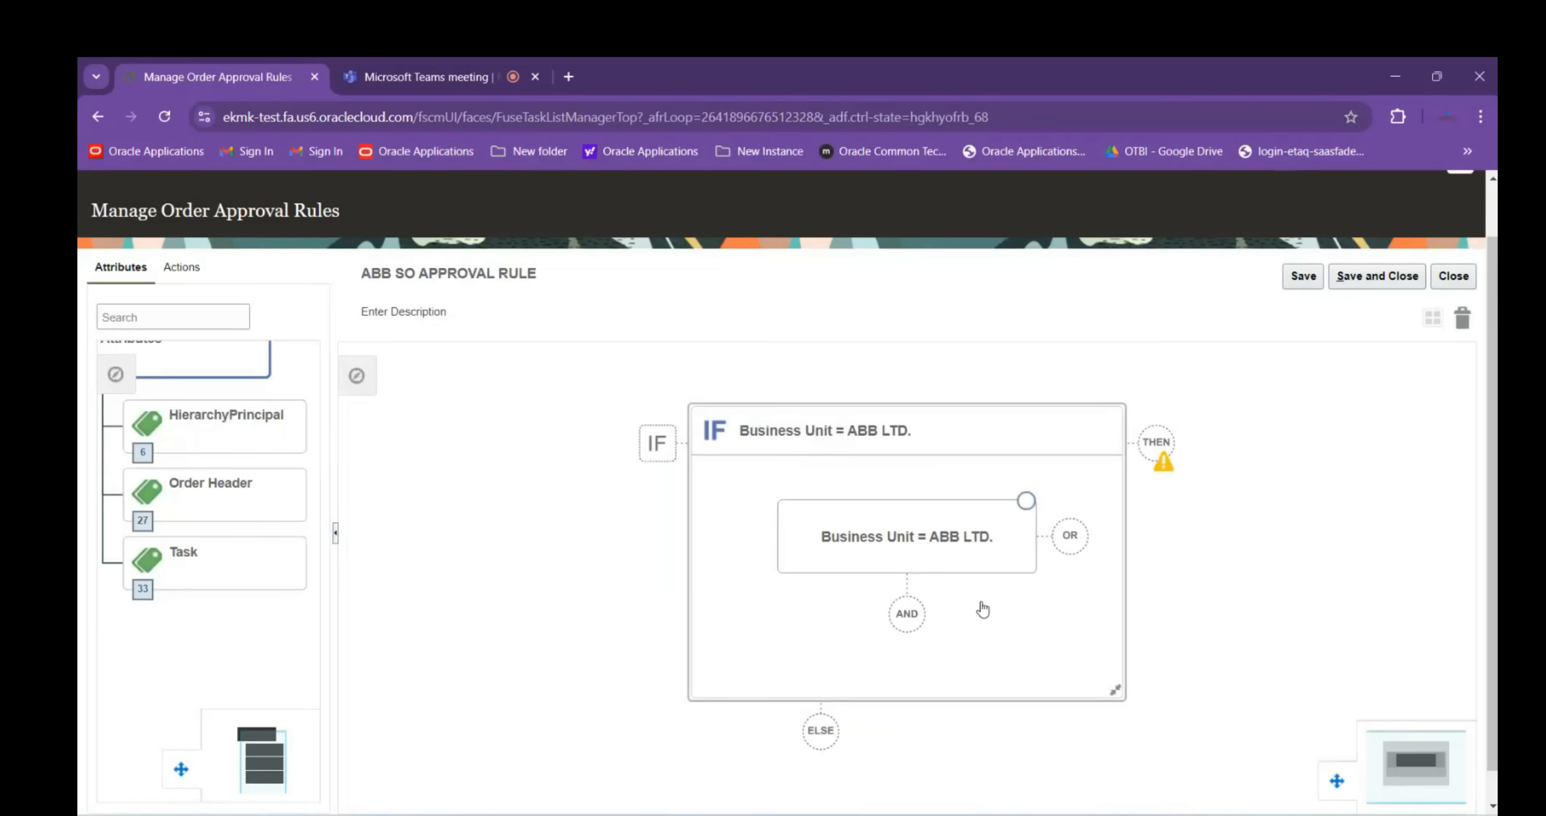
# Add an AND condition: Order Type is equal to ABB_ORDER_TYPE, found by searching ABB
pyautogui.click(906, 624)
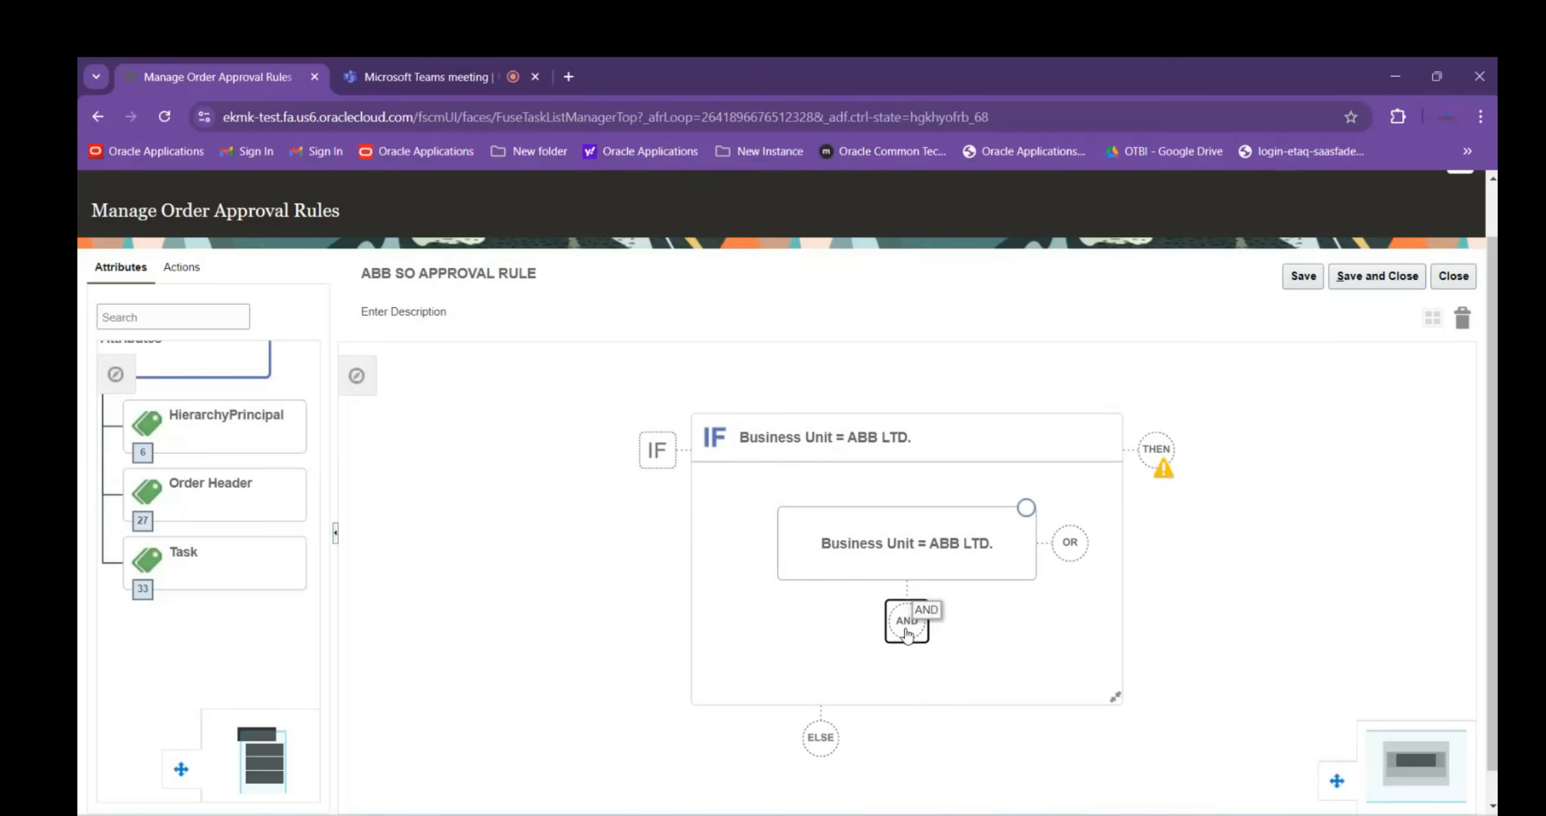
pyautogui.write('Order')
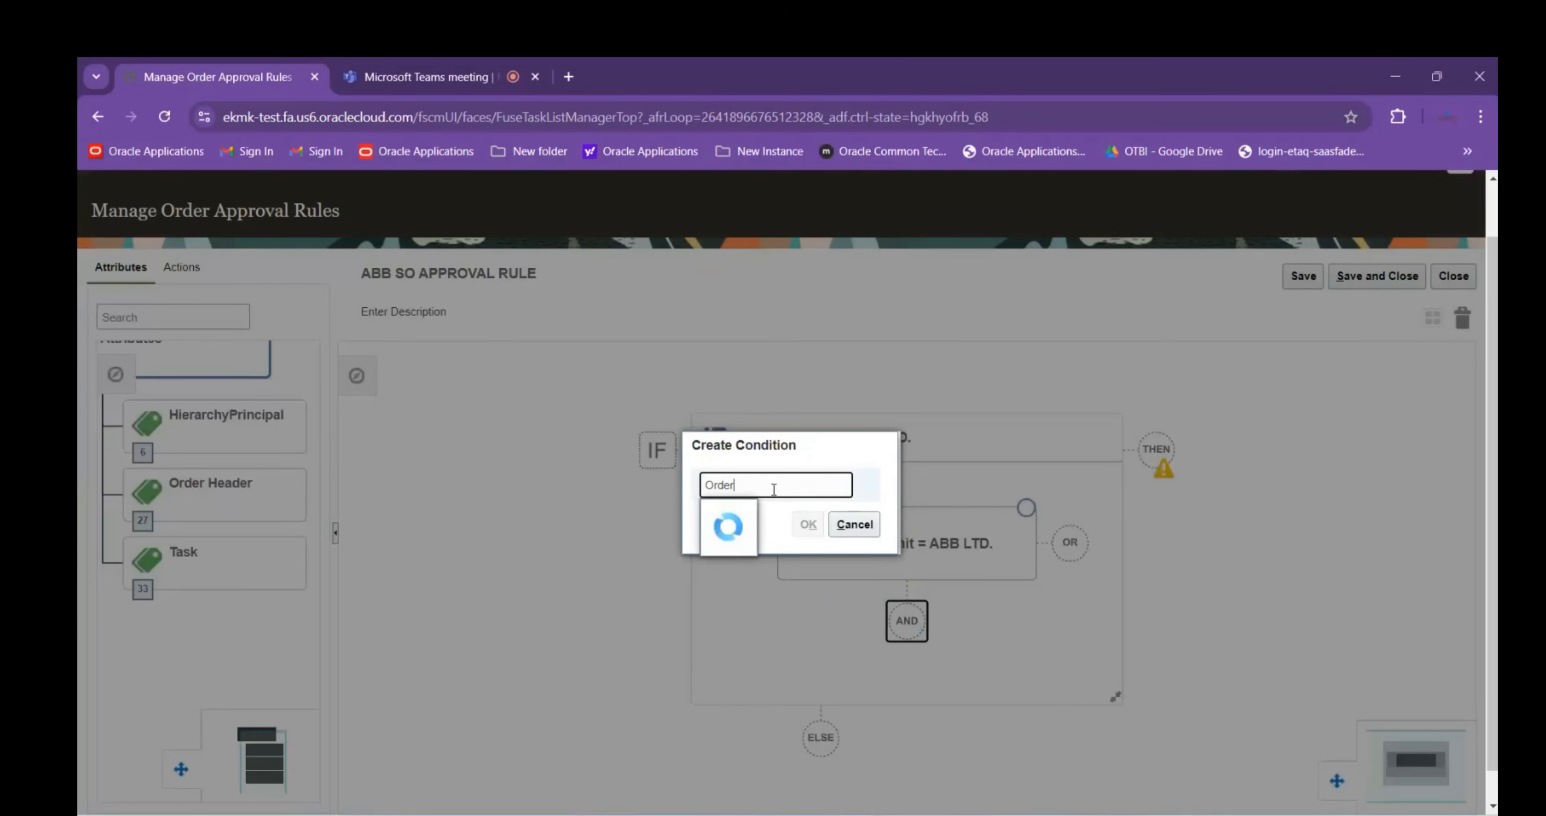
pyautogui.click(786, 693)
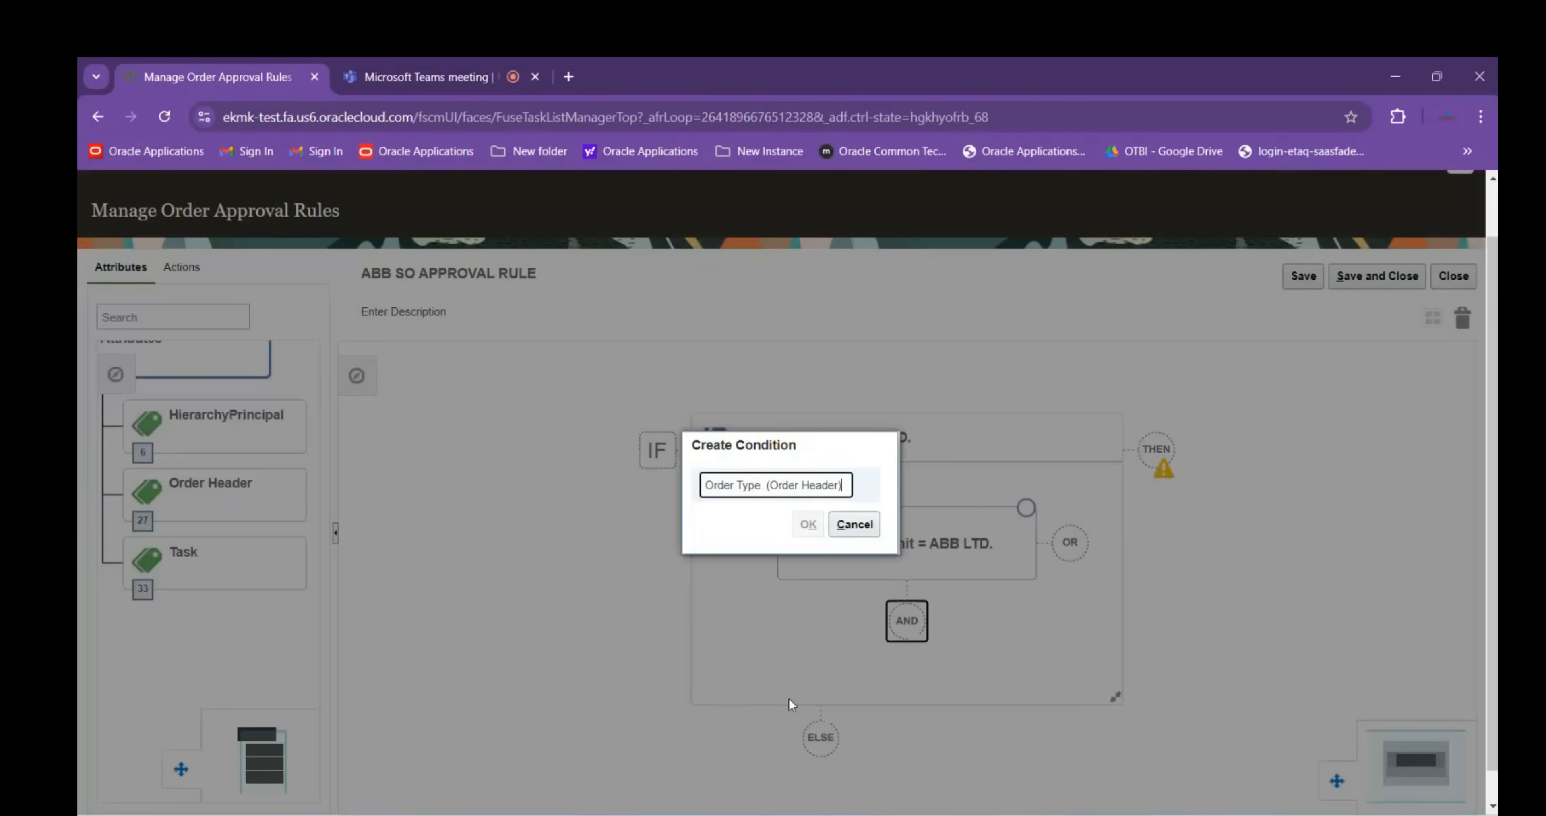
pyautogui.click(834, 519)
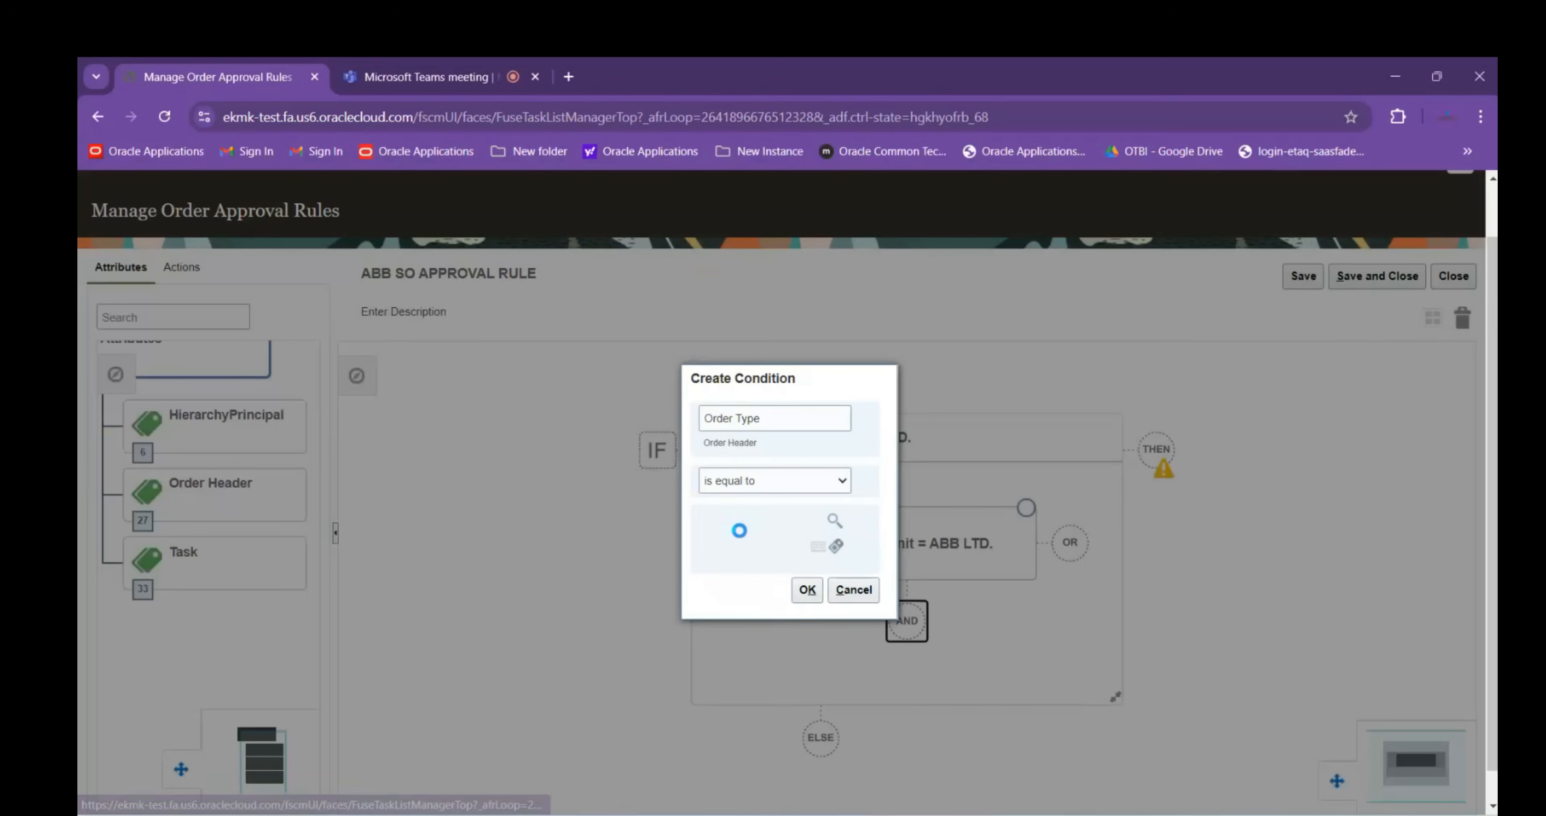
pyautogui.write('ABB')
pyautogui.press('Return')
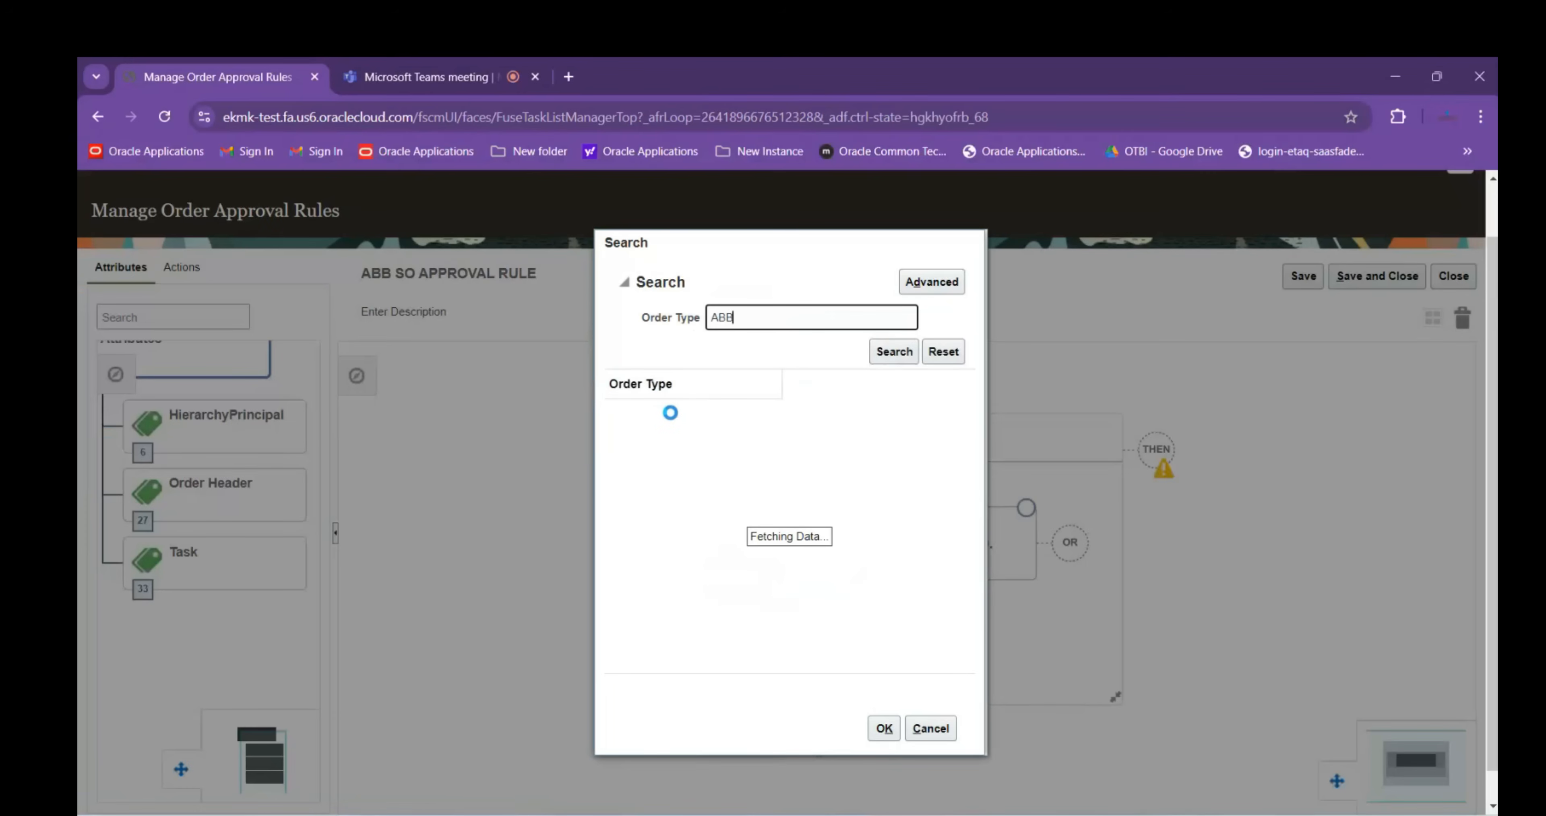
pyautogui.click(696, 414)
pyautogui.click(883, 727)
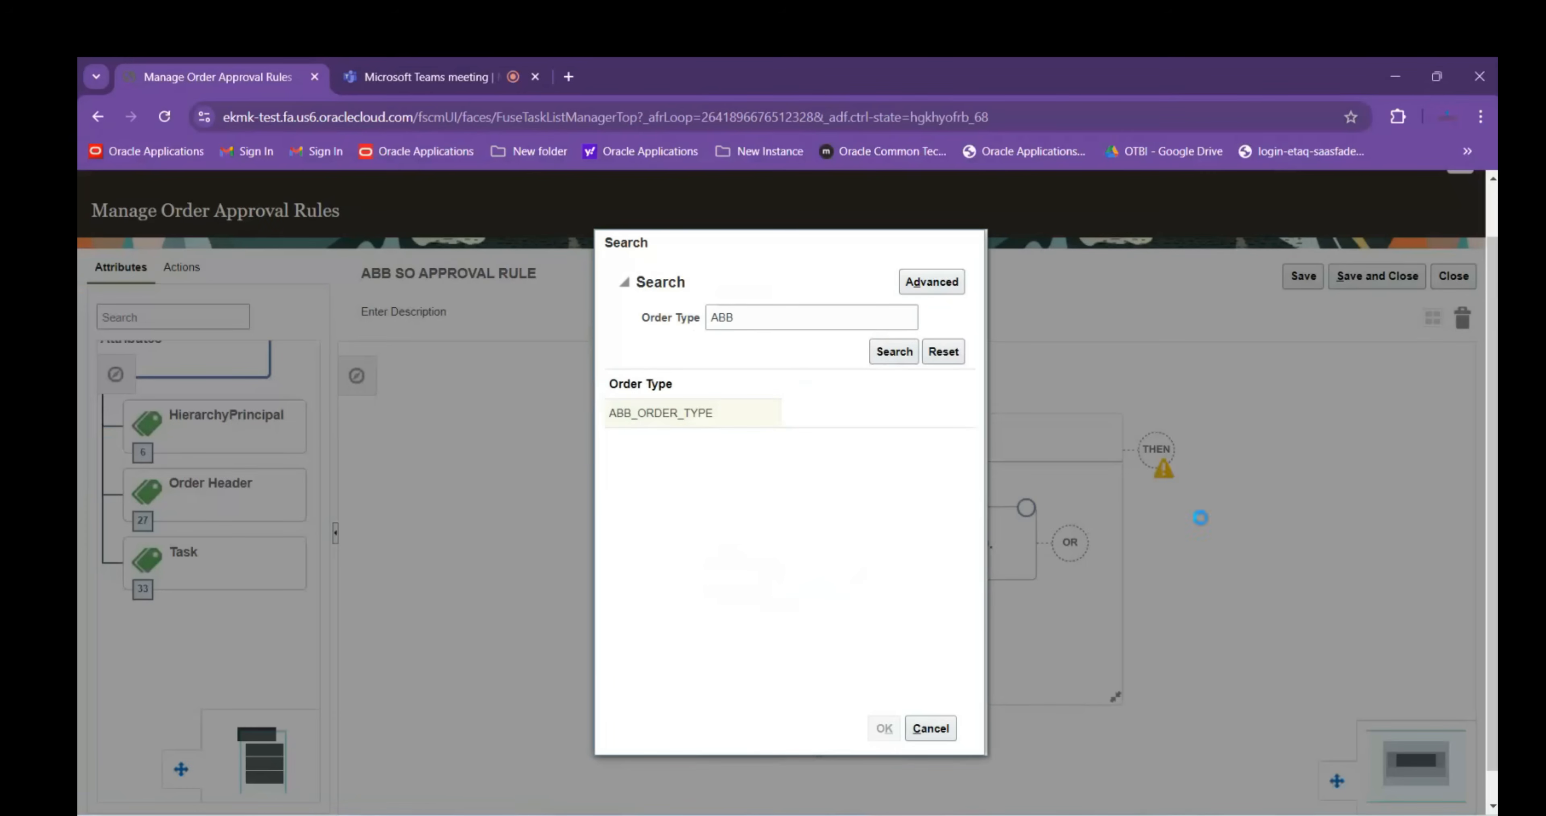
pyautogui.click(808, 589)
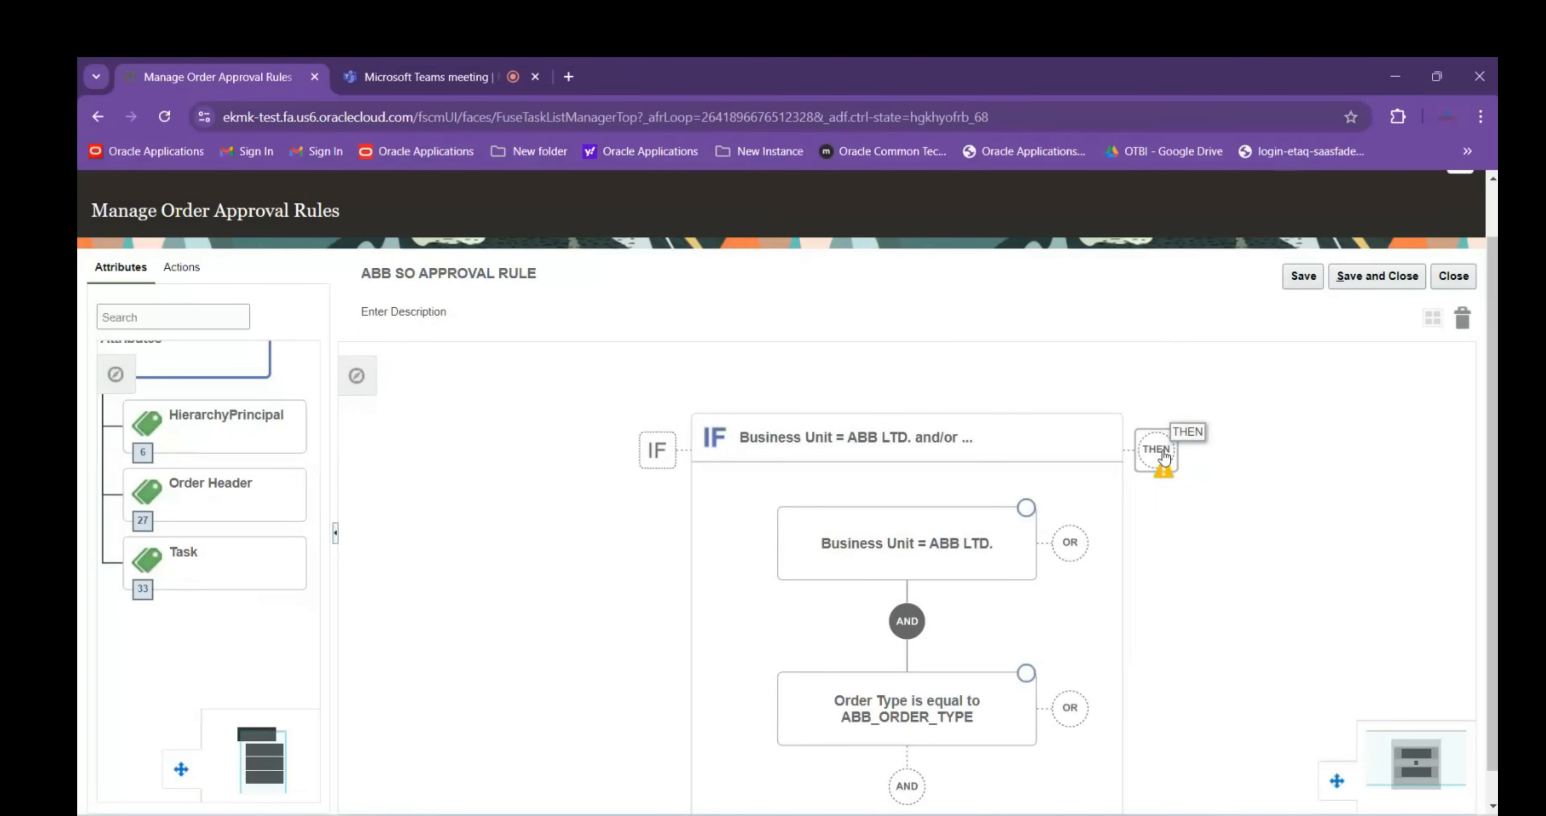
# Add a DO branch with a new Perform an Action action
pyautogui.click(1163, 456)
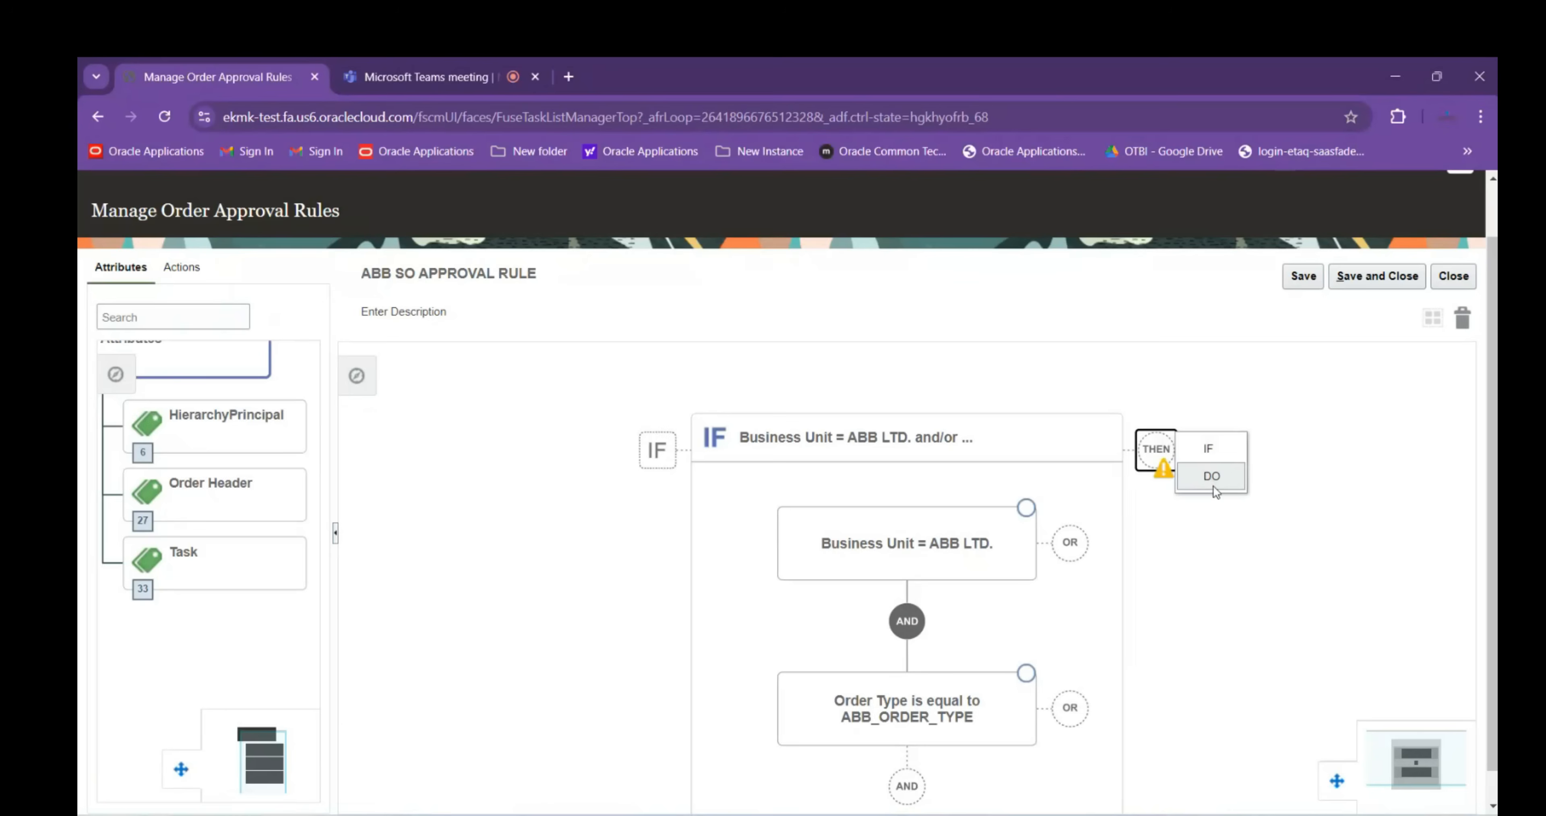
pyautogui.click(1221, 483)
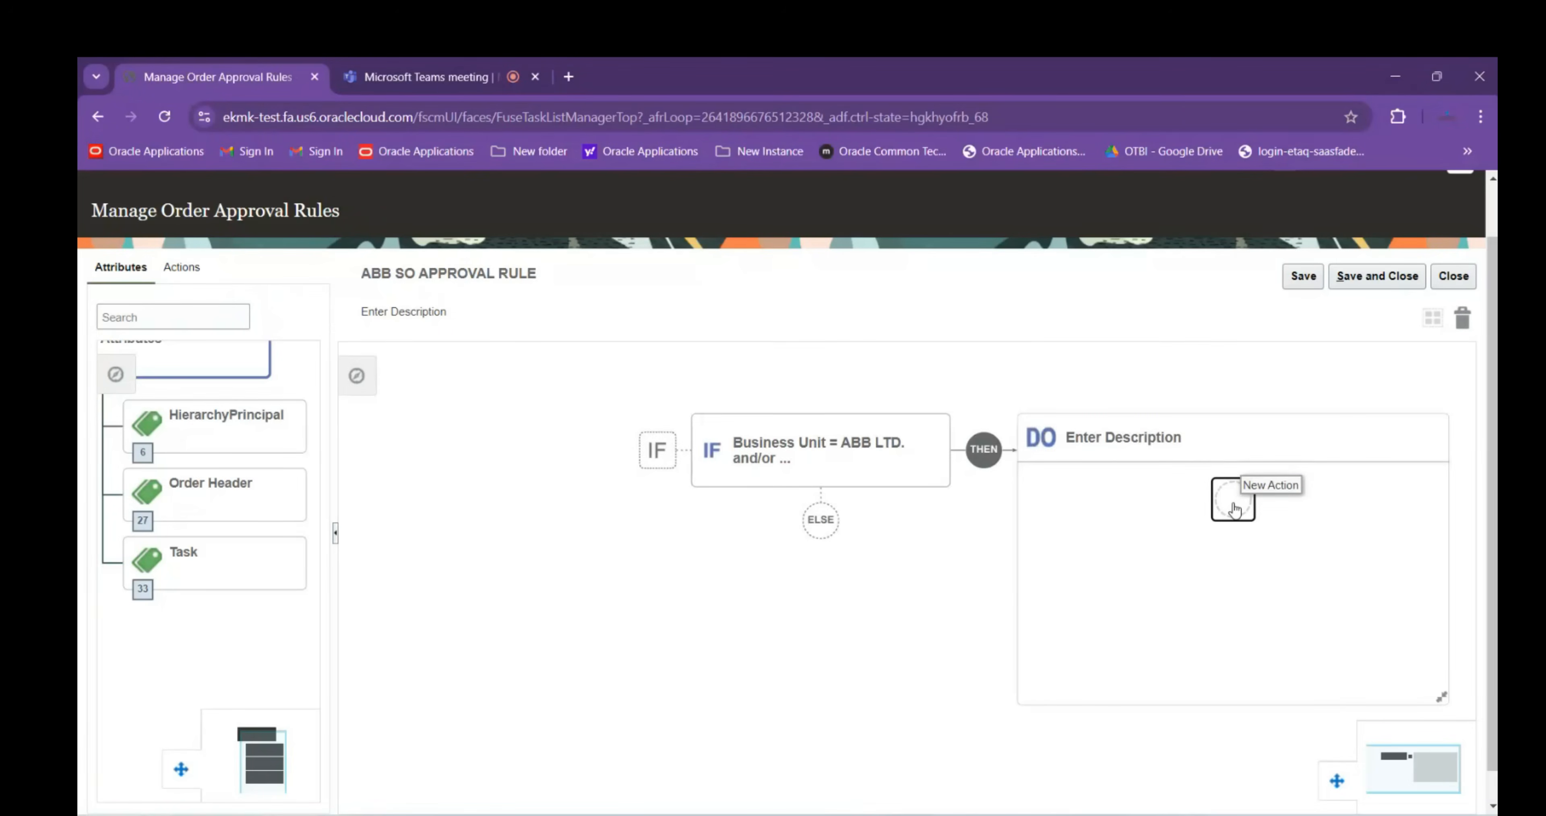
pyautogui.click(1233, 510)
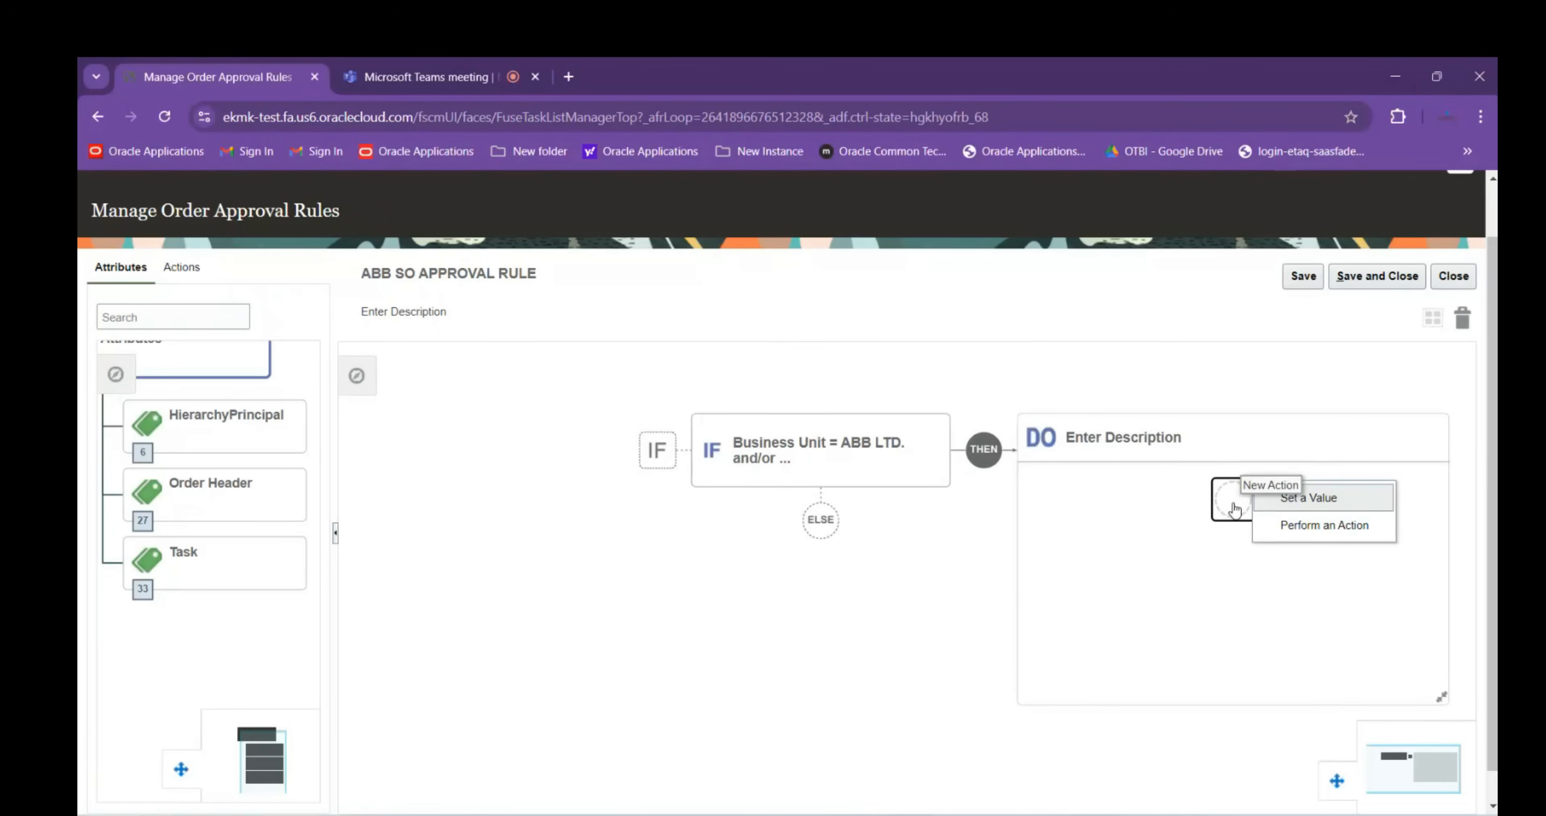
pyautogui.click(1378, 519)
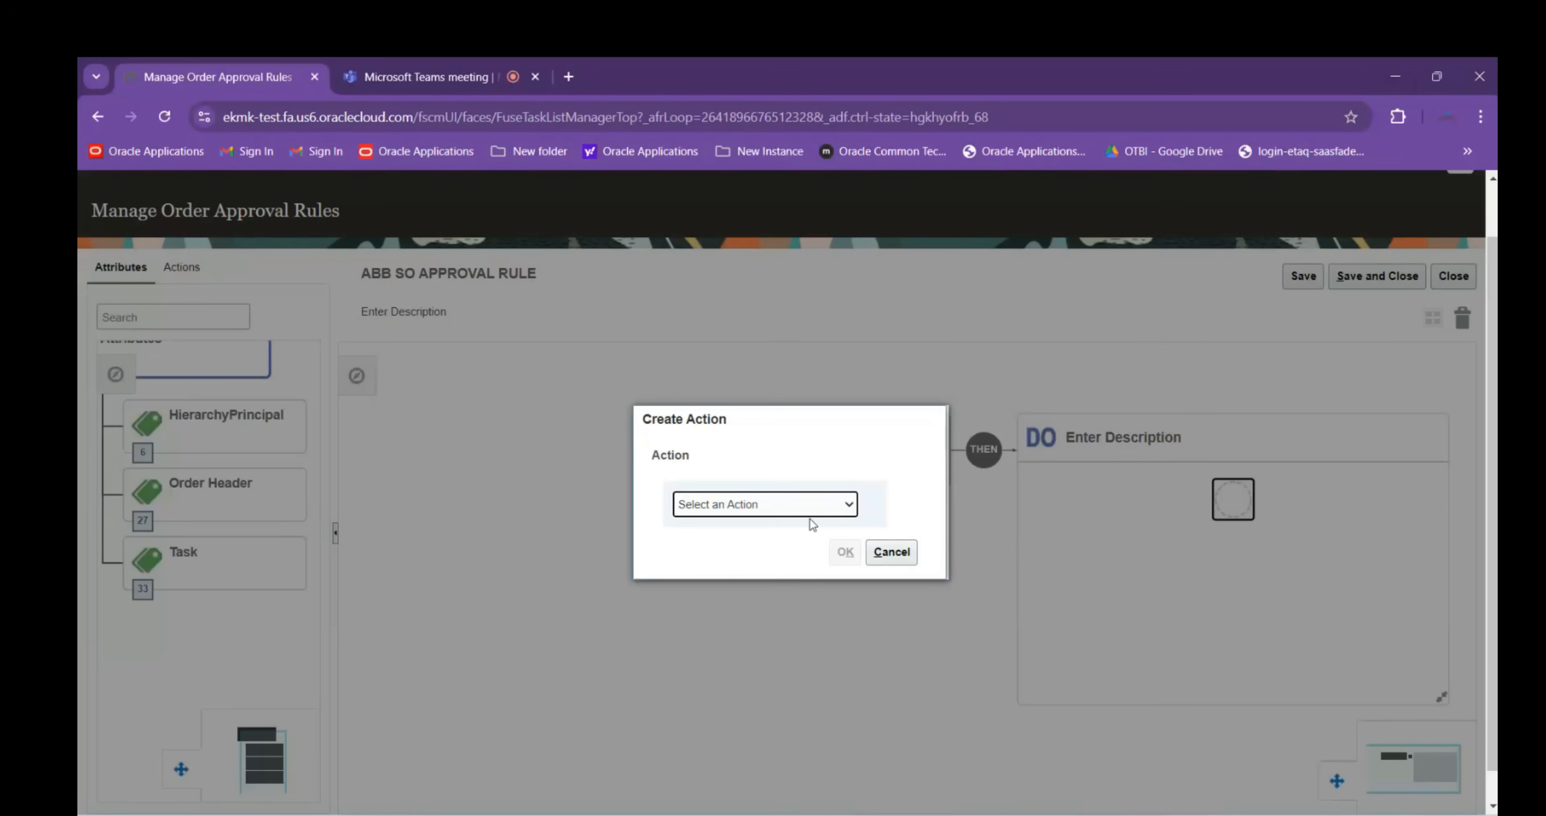
# Make the action Assign to Individual with Approval Required, assigned to a Specific Worker
pyautogui.click(807, 510)
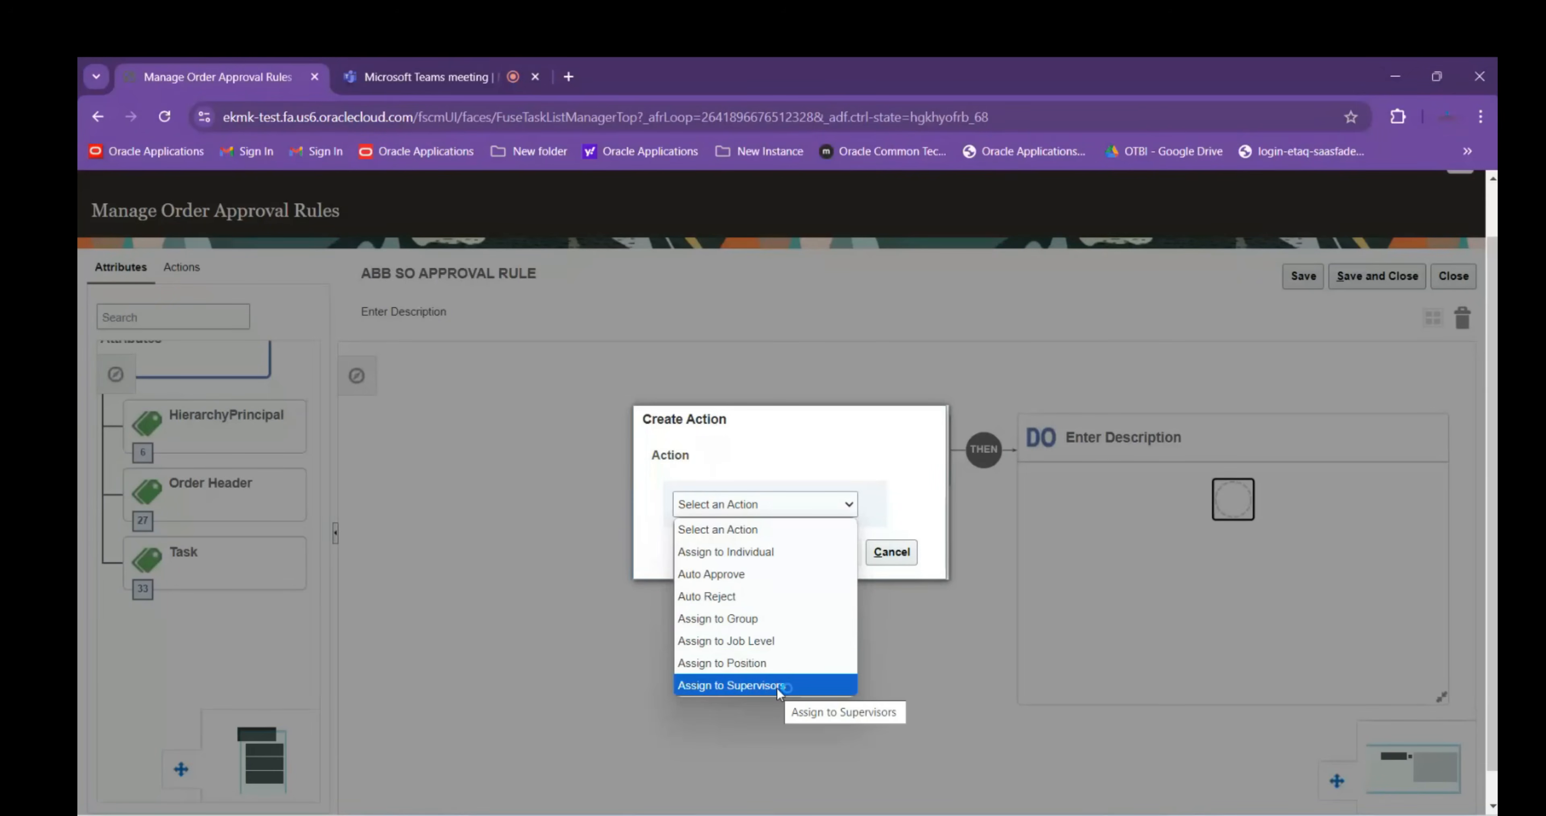
pyautogui.click(752, 552)
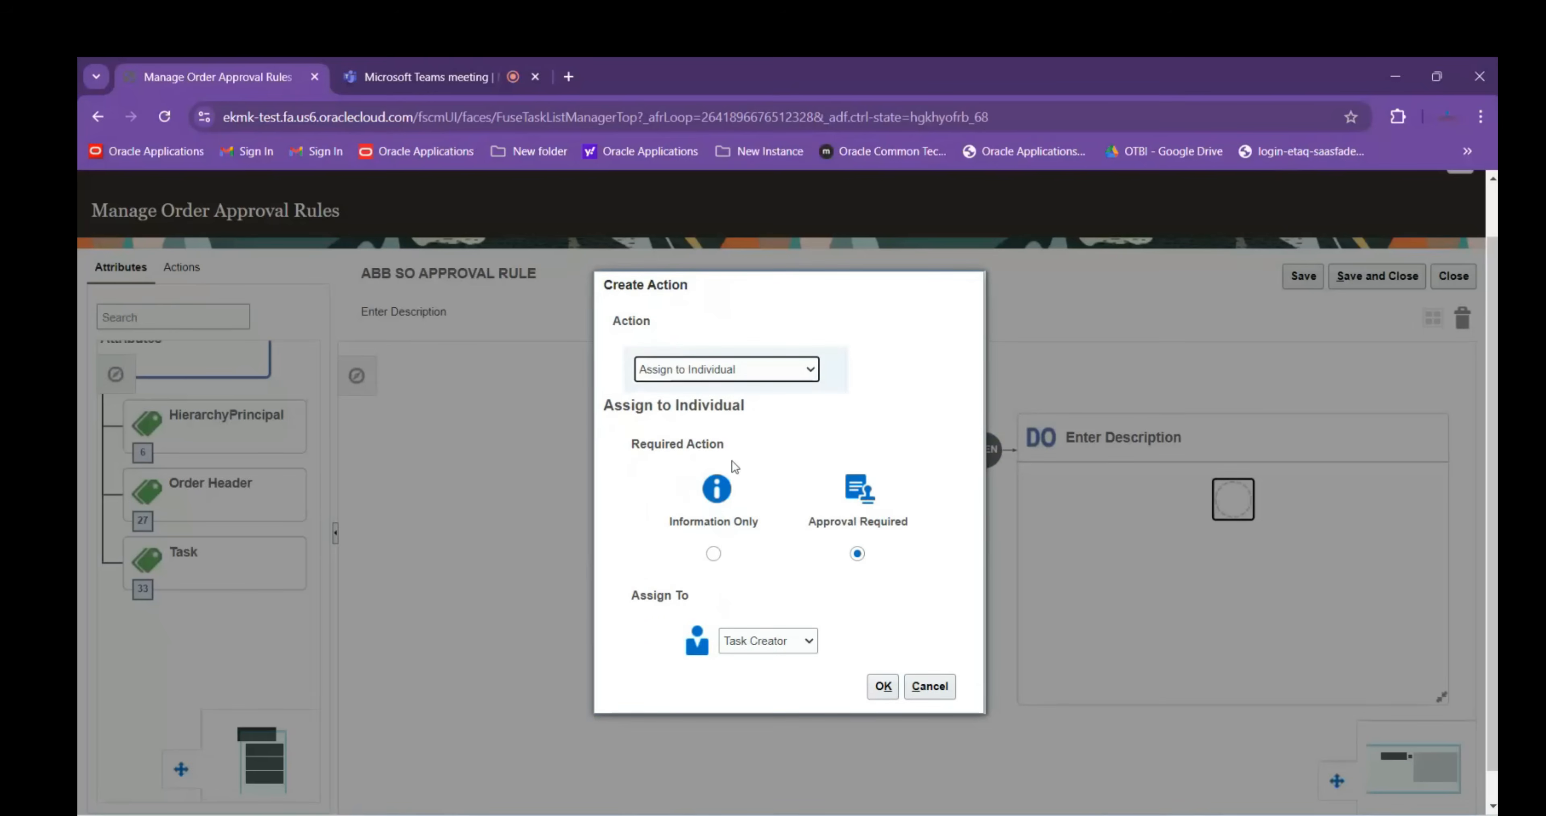
pyautogui.click(712, 555)
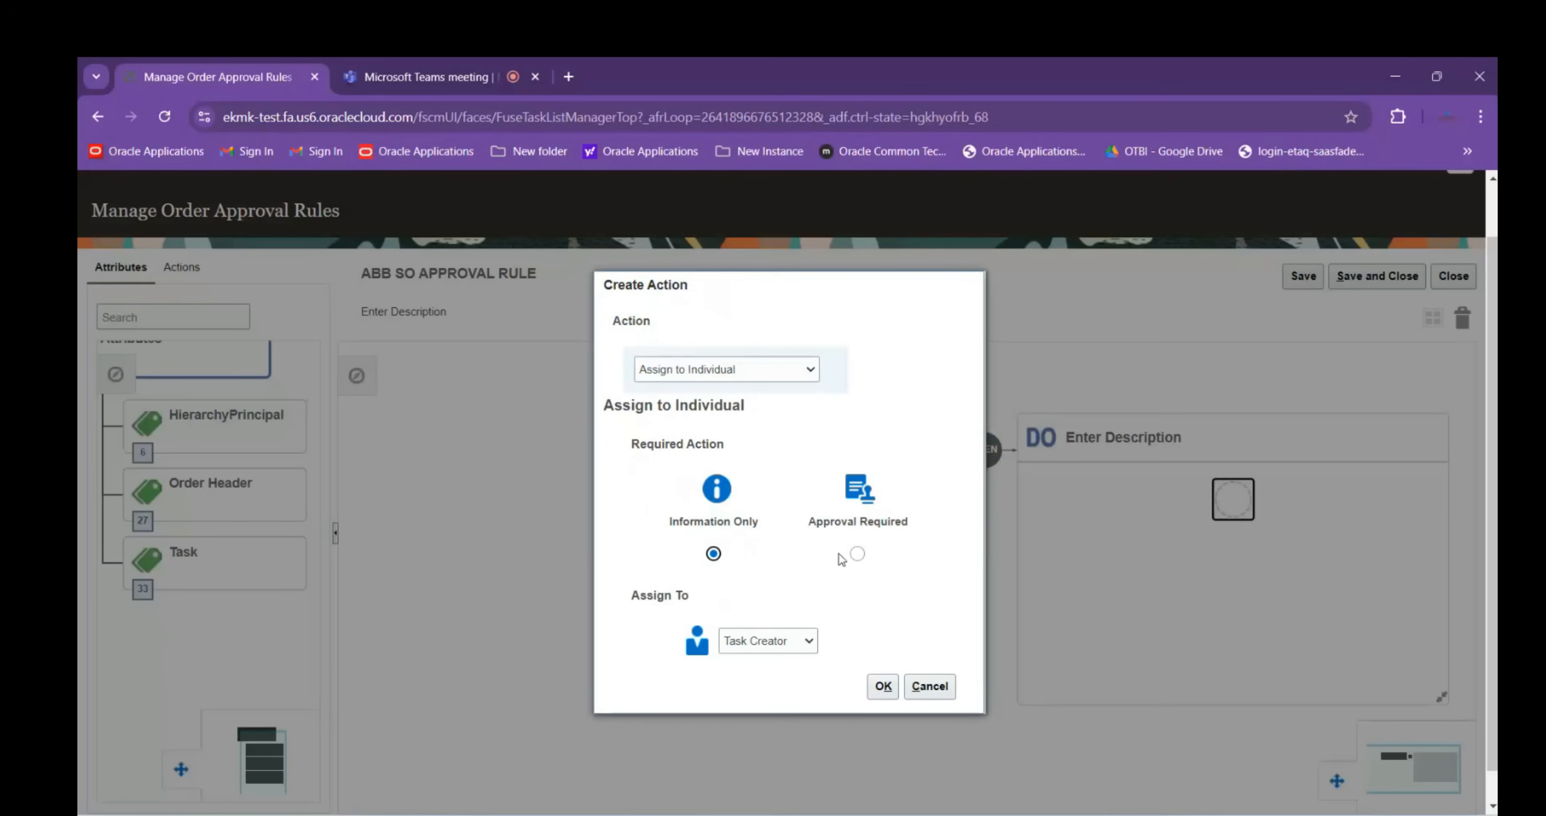
pyautogui.click(856, 553)
pyautogui.click(781, 648)
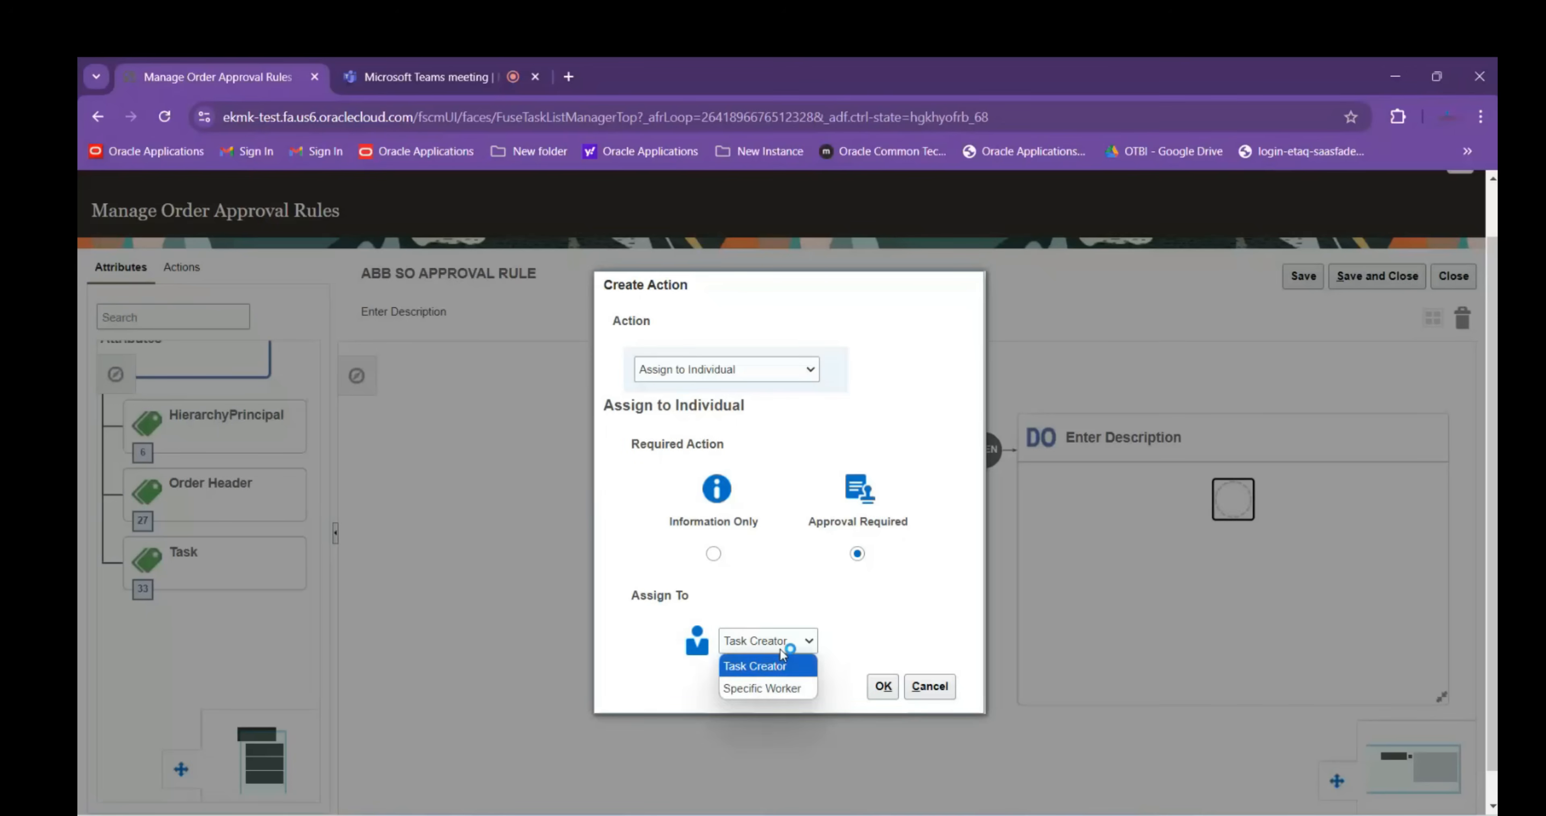
pyautogui.click(792, 689)
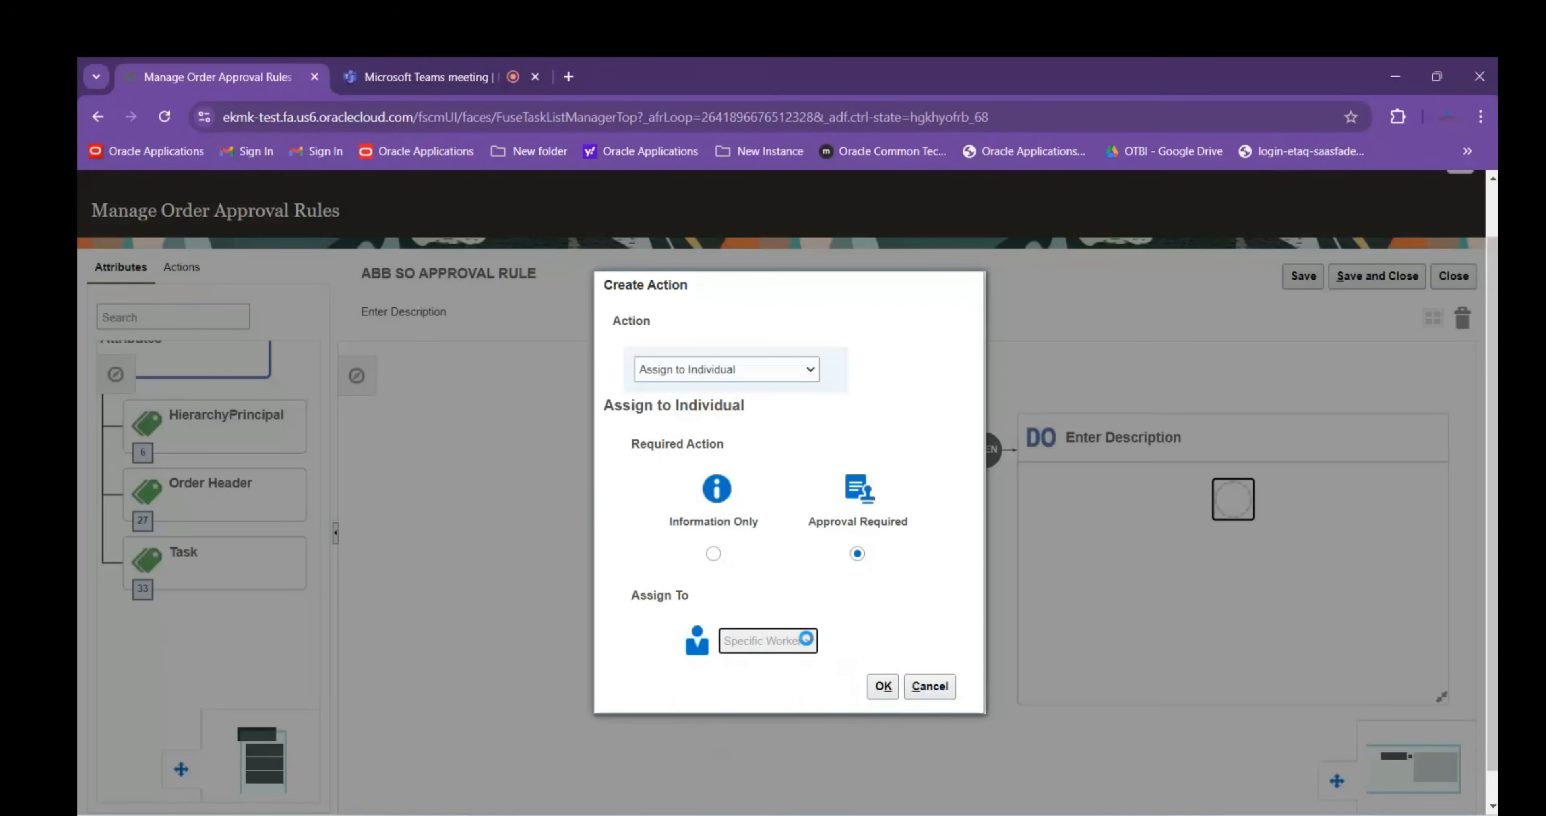
pyautogui.click(754, 645)
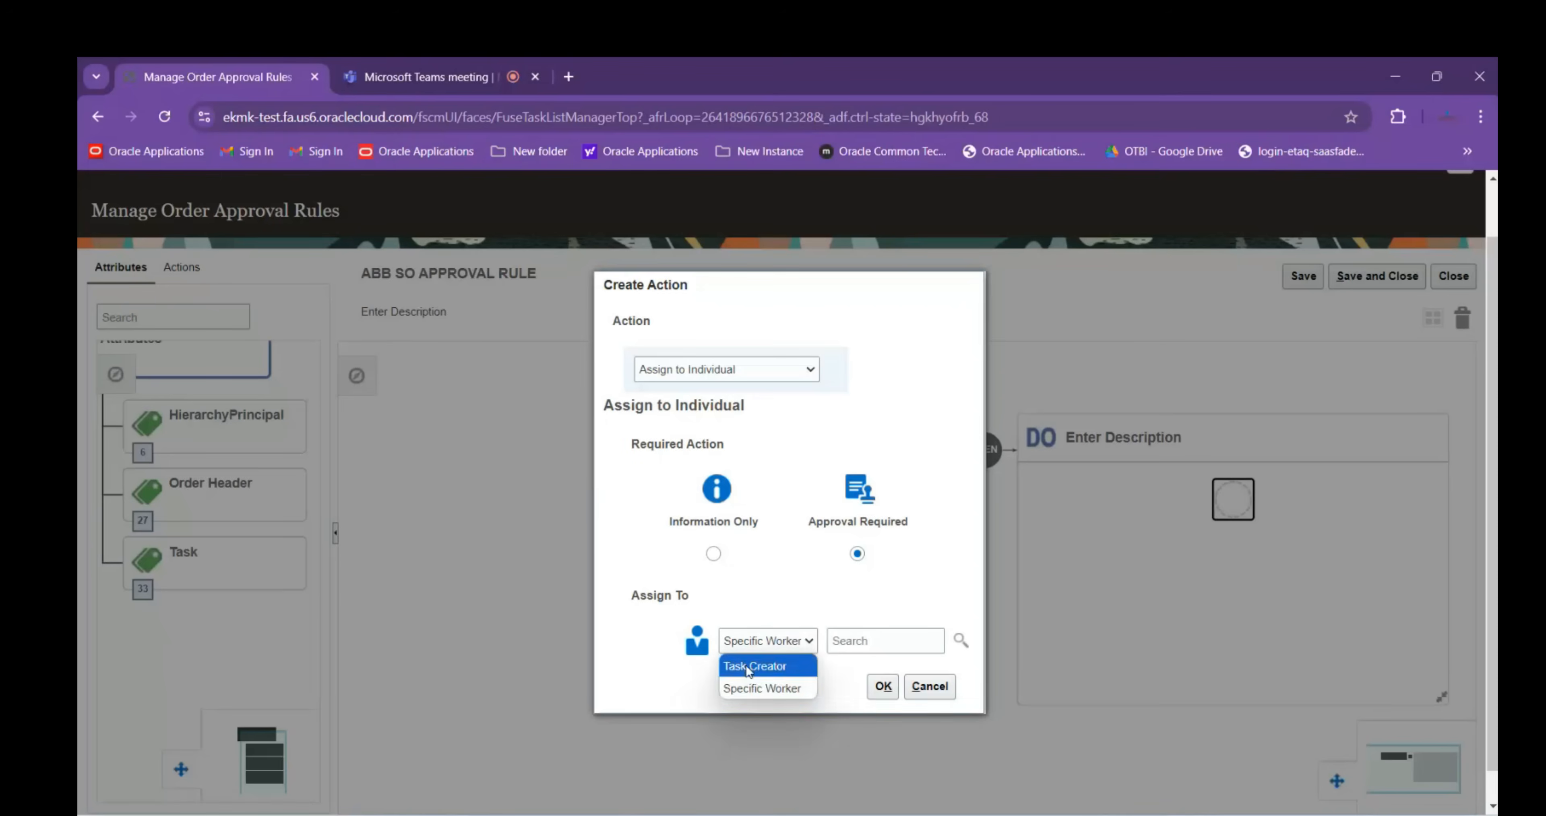
pyautogui.click(792, 689)
pyautogui.click(871, 641)
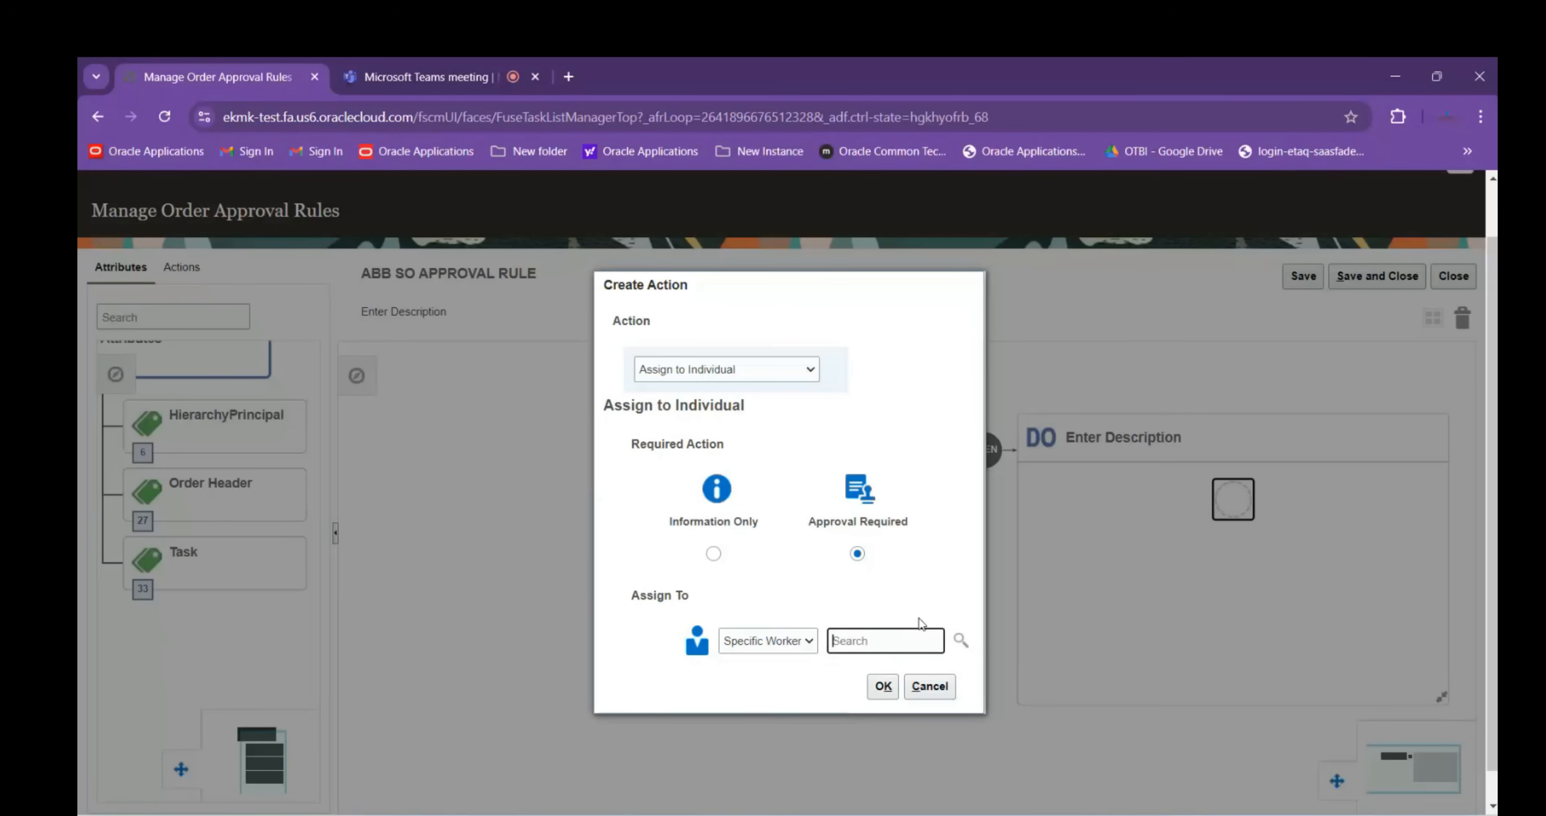
# Search workers by e-mail and select the SCM test user as the specific worker
pyautogui.click(961, 641)
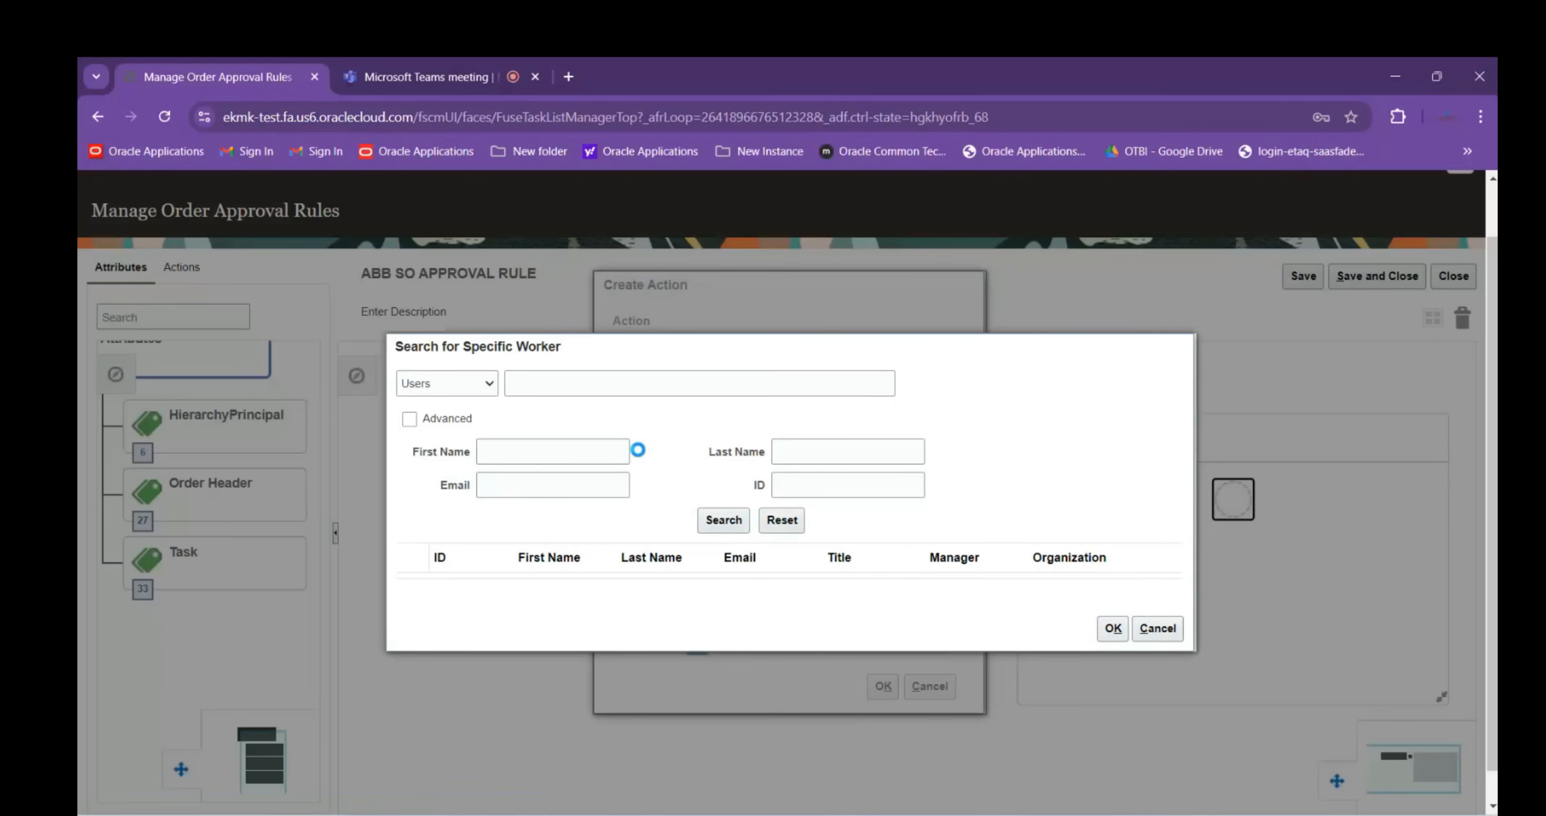
pyautogui.click(532, 490)
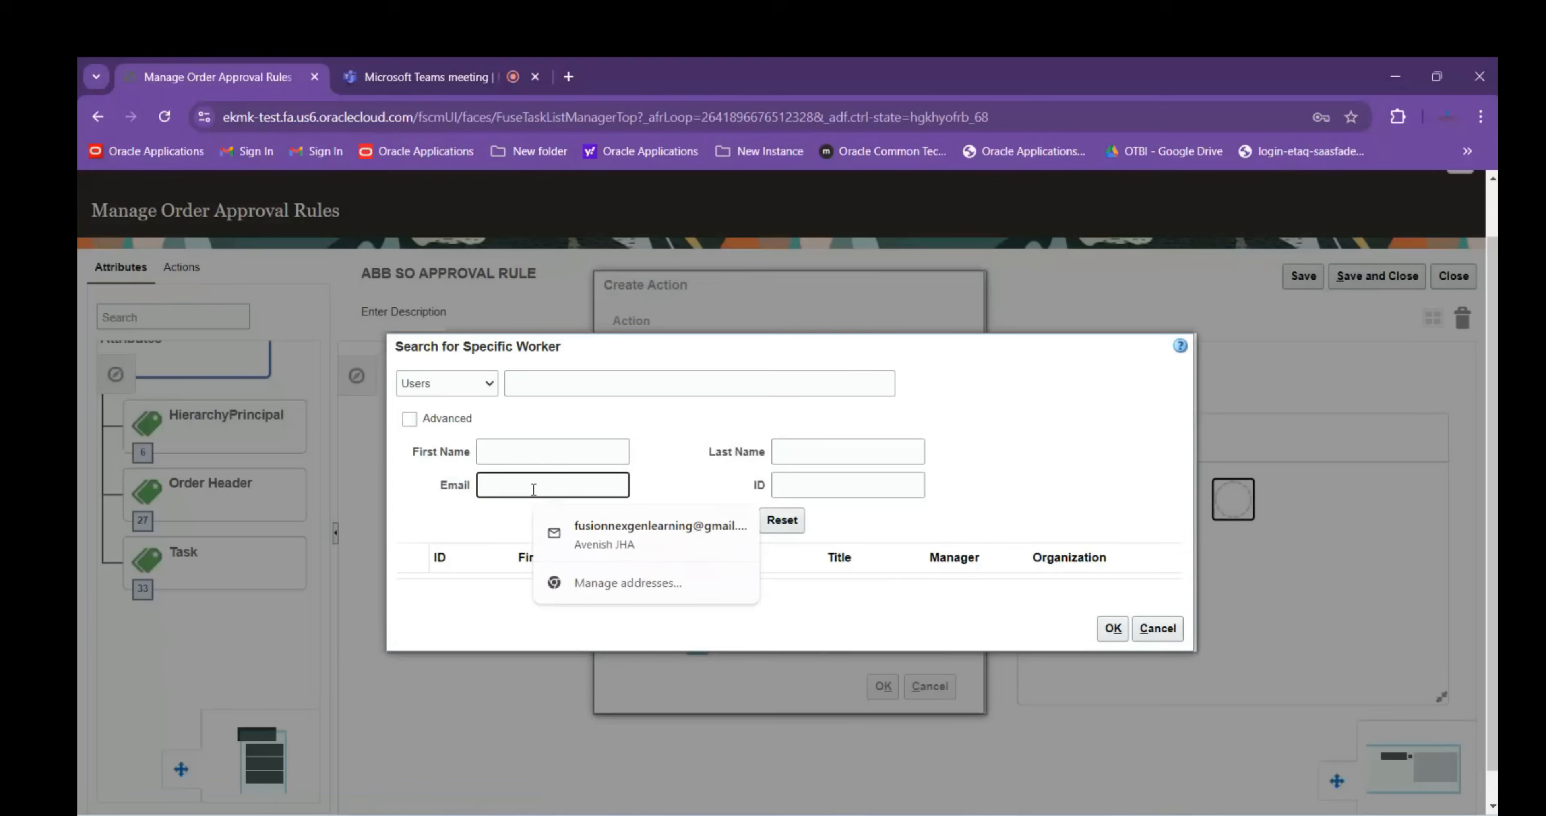
pyautogui.write('scm.test')
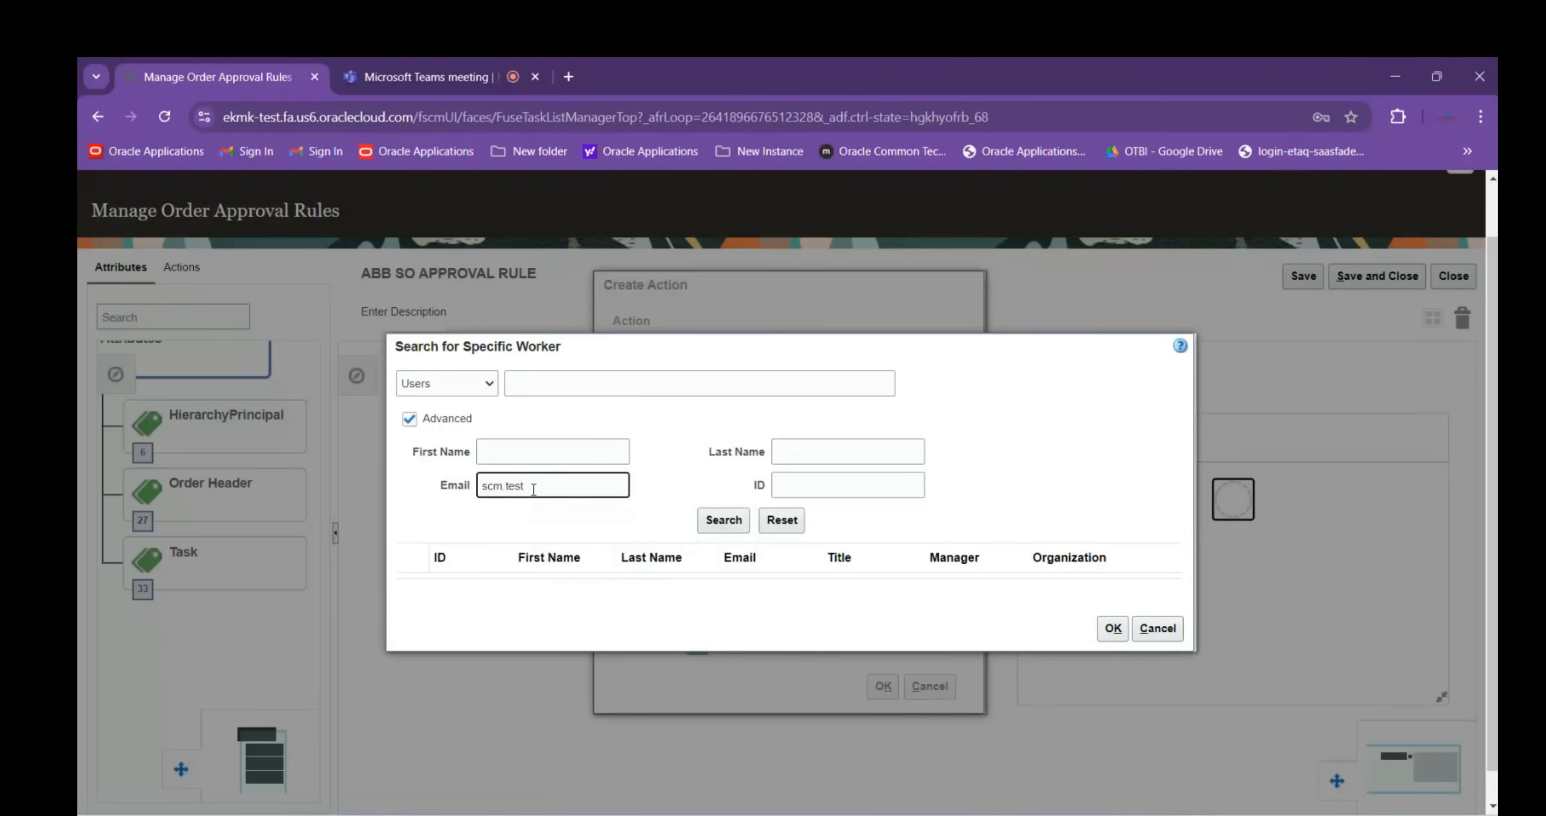
pyautogui.click(723, 519)
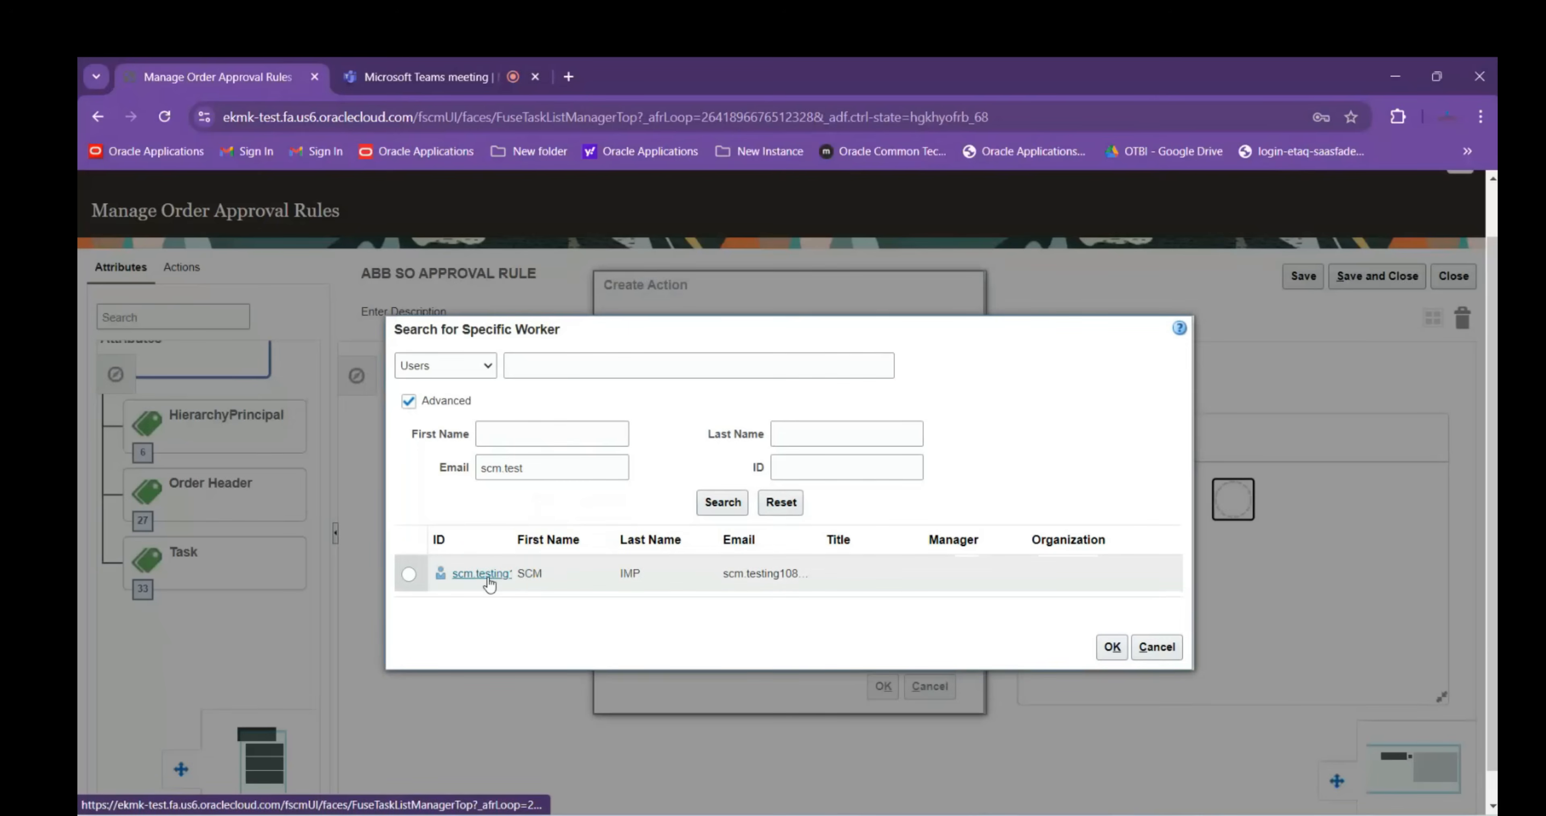
pyautogui.click(490, 580)
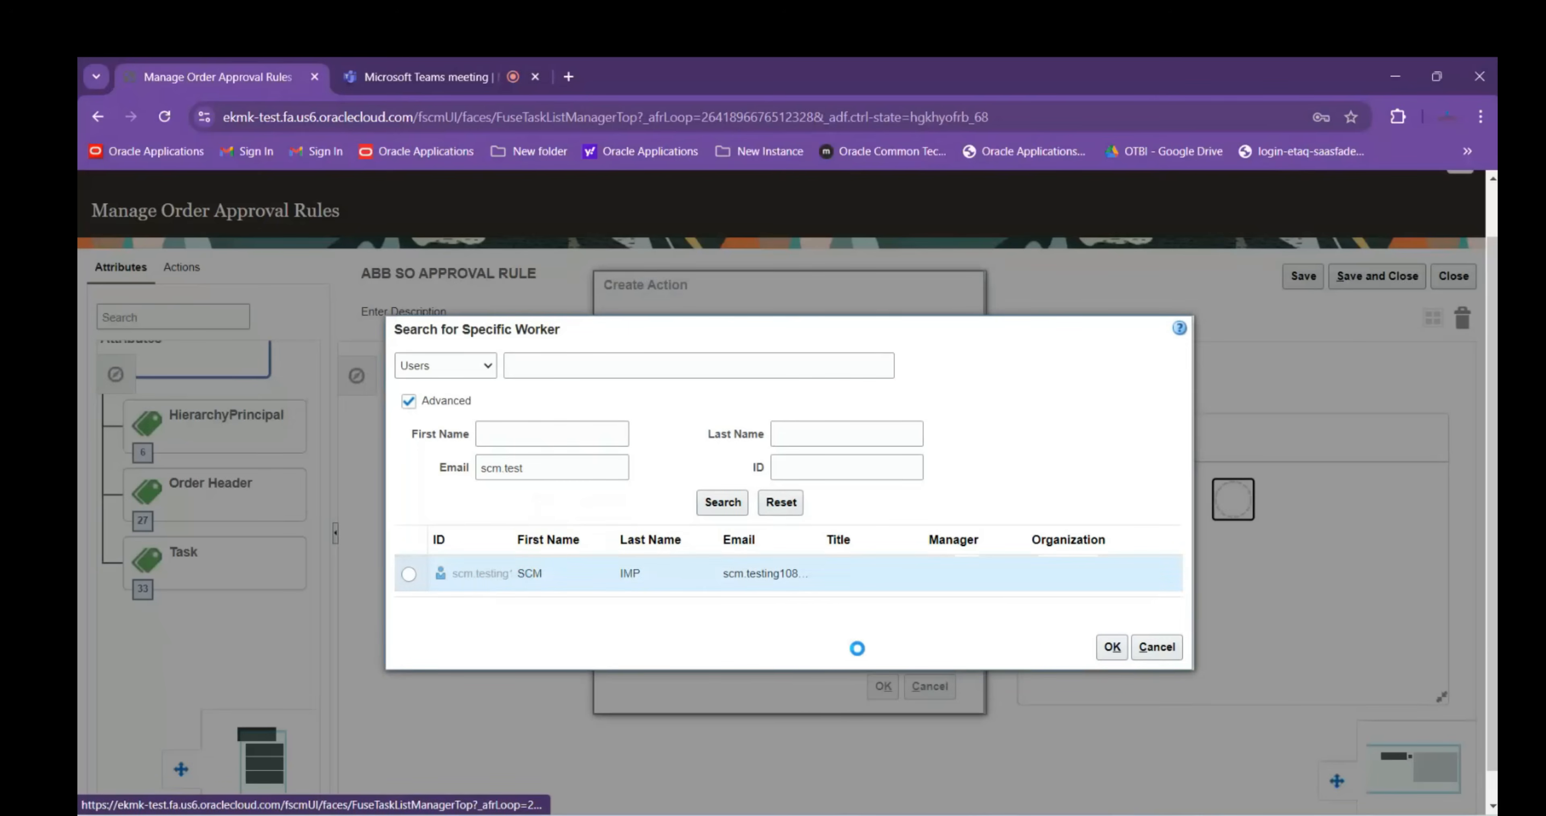
pyautogui.click(1112, 648)
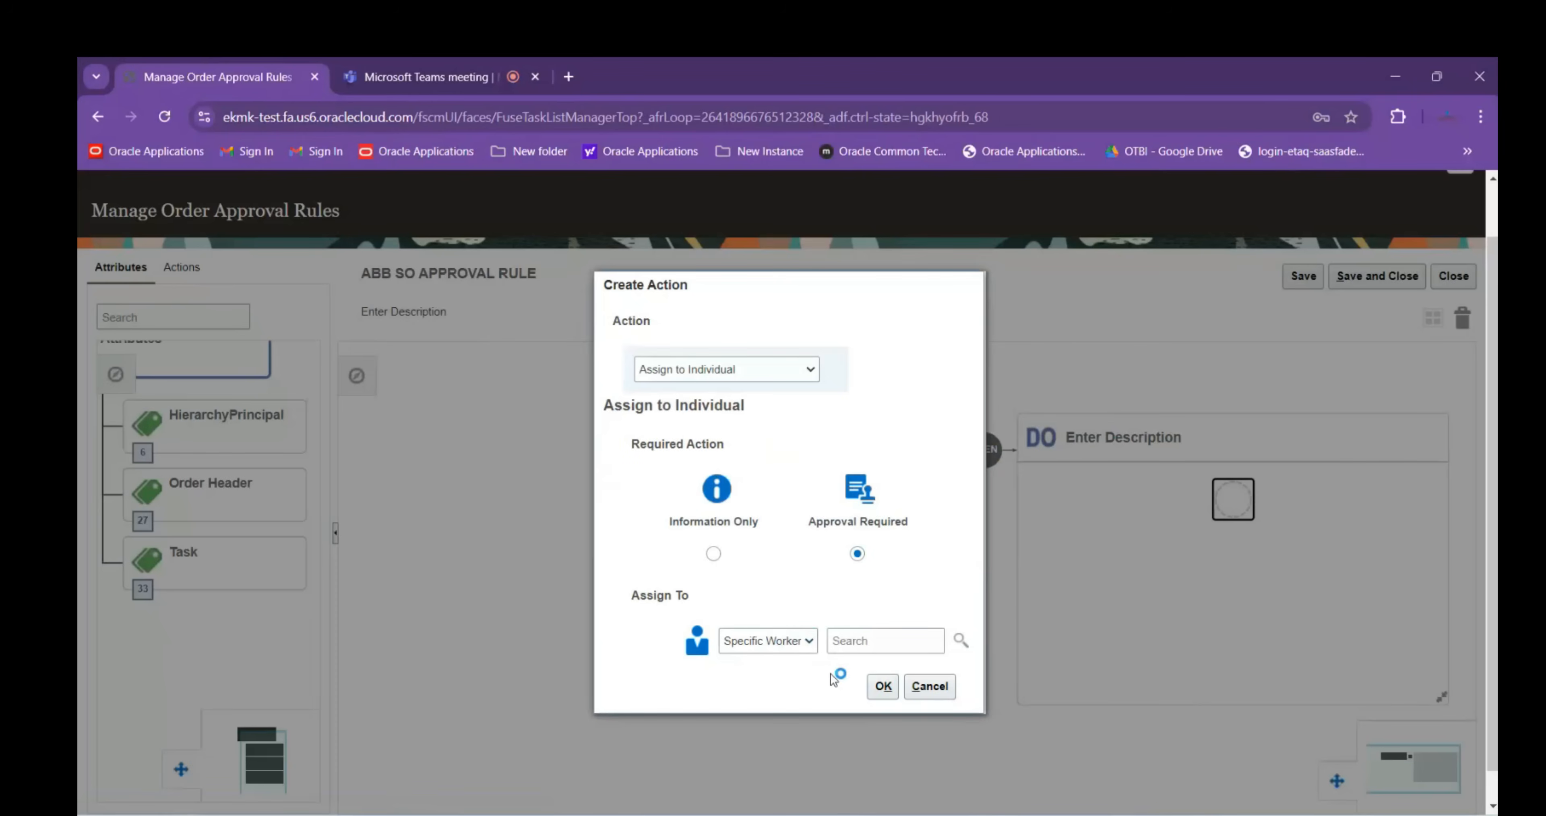
# Redo the e-mail worker search and confirm the SCM test user as approver
pyautogui.click(961, 640)
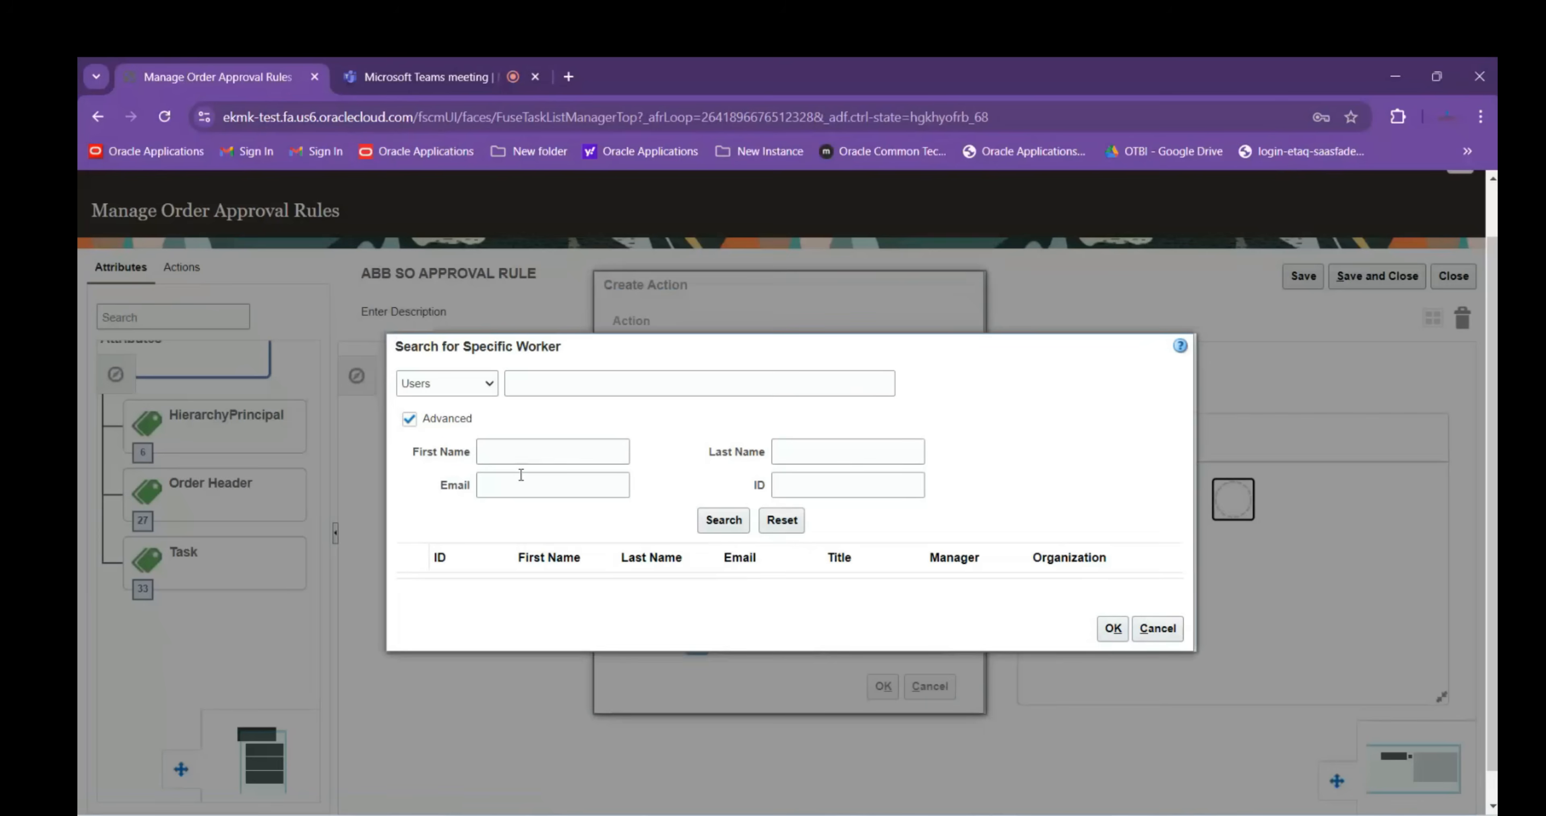
pyautogui.click(519, 480)
pyautogui.write('scm.test')
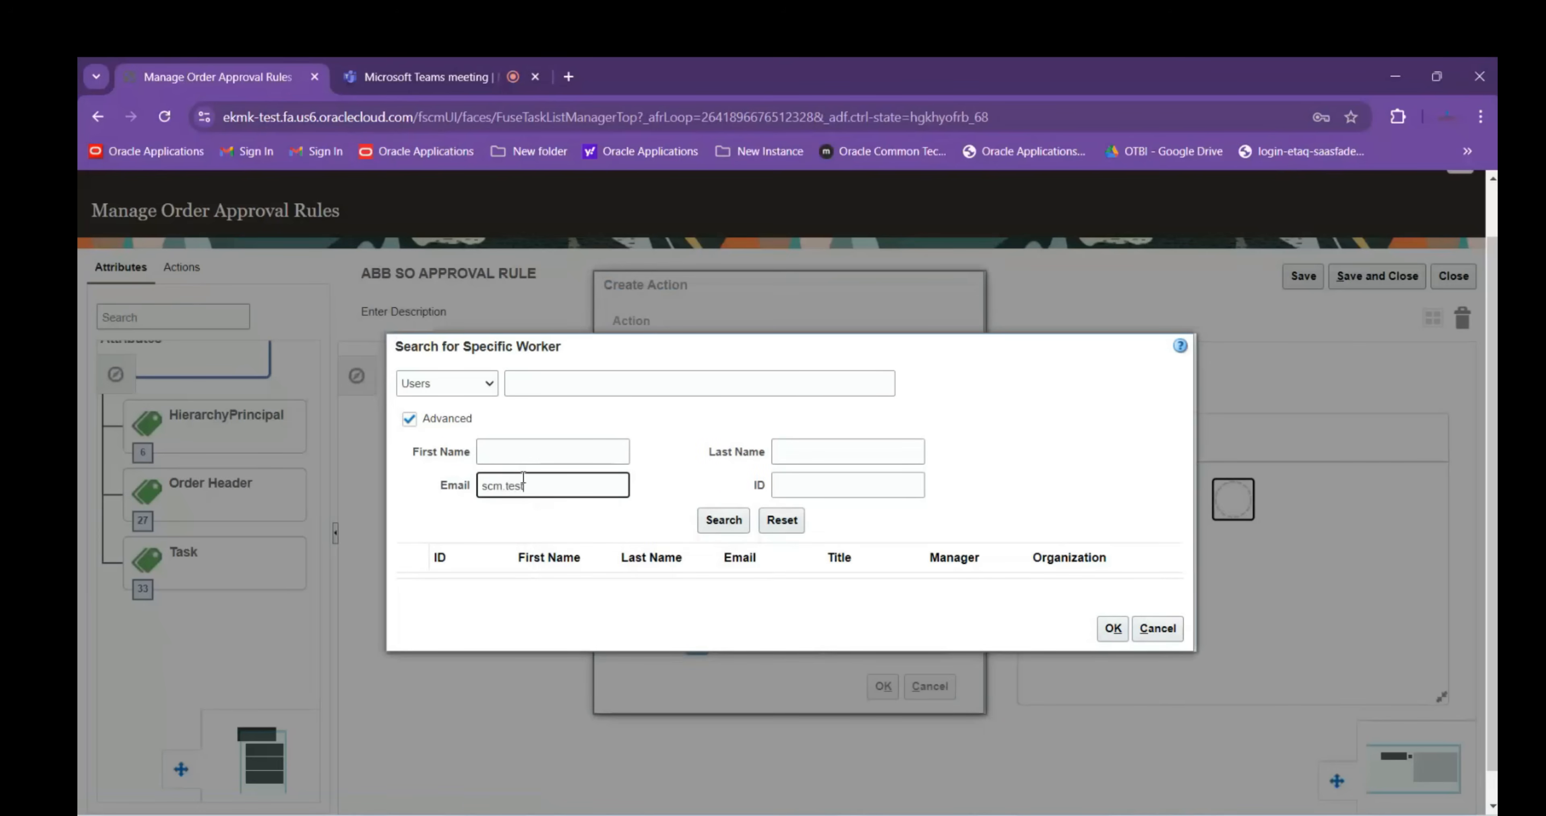
pyautogui.click(723, 519)
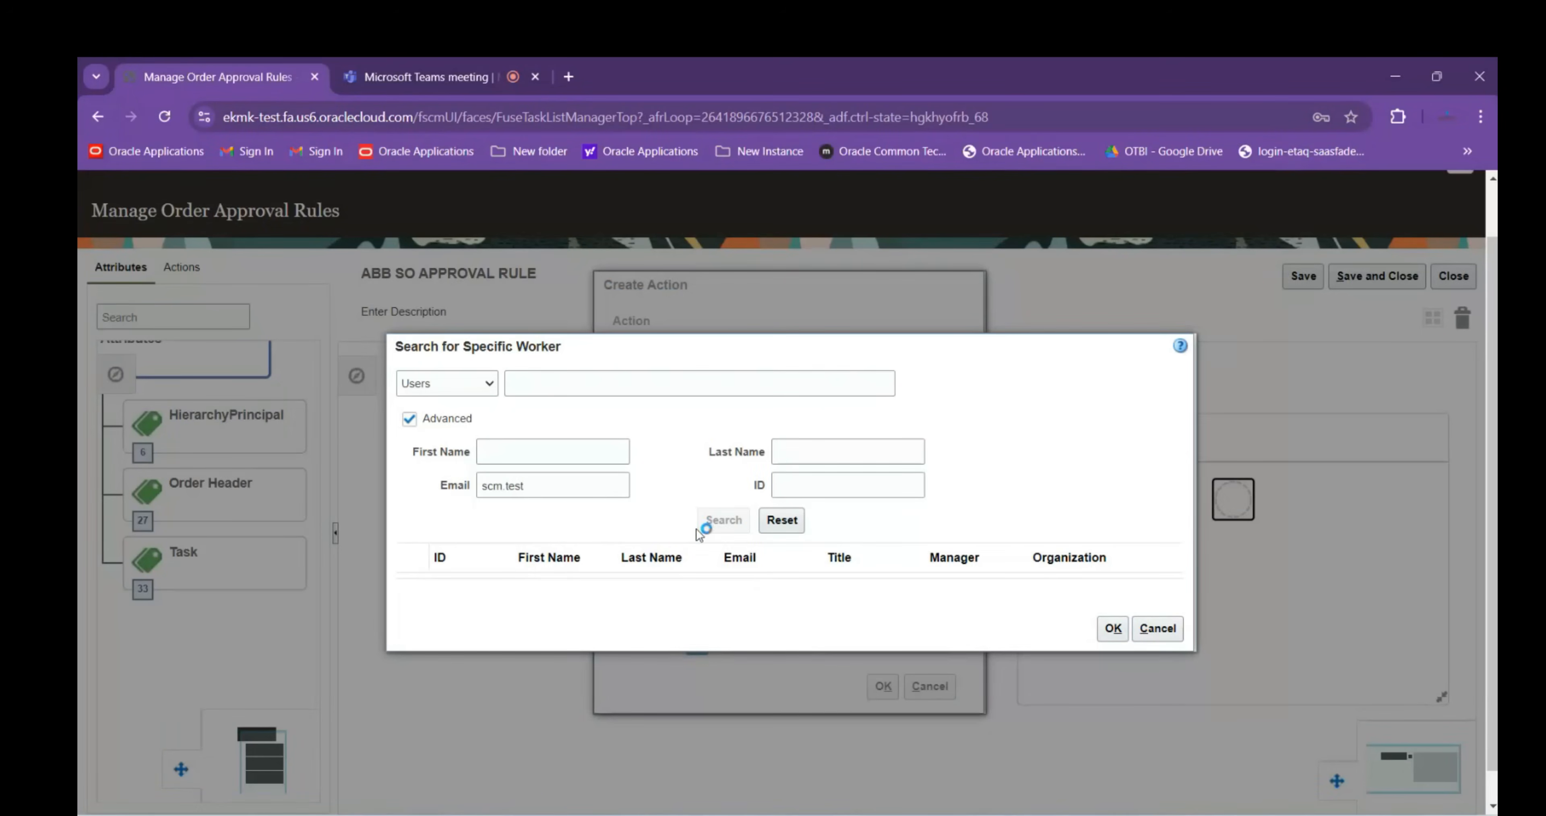
pyautogui.click(408, 573)
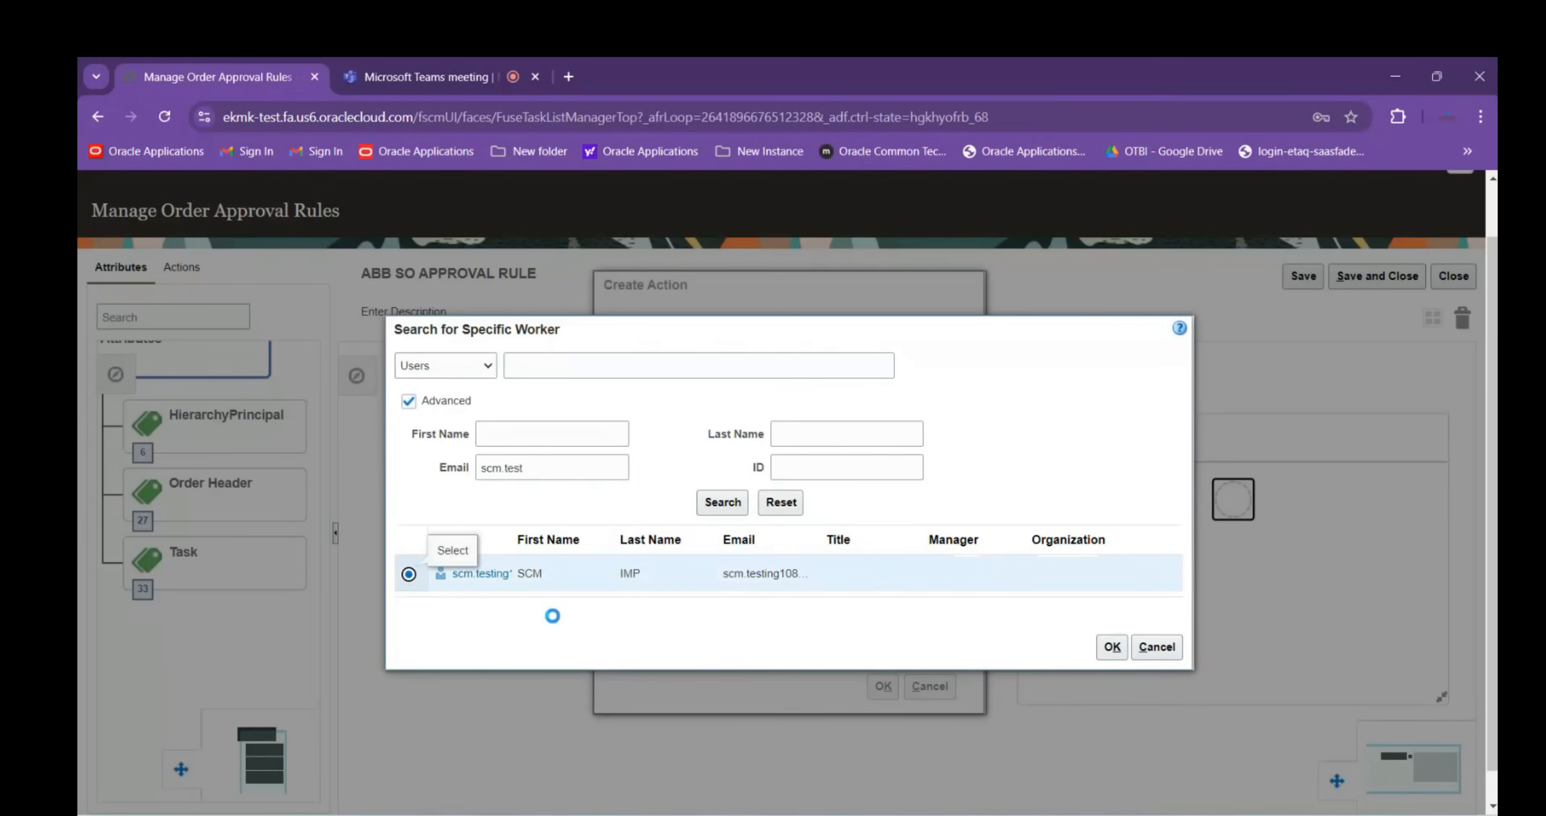
pyautogui.click(1111, 650)
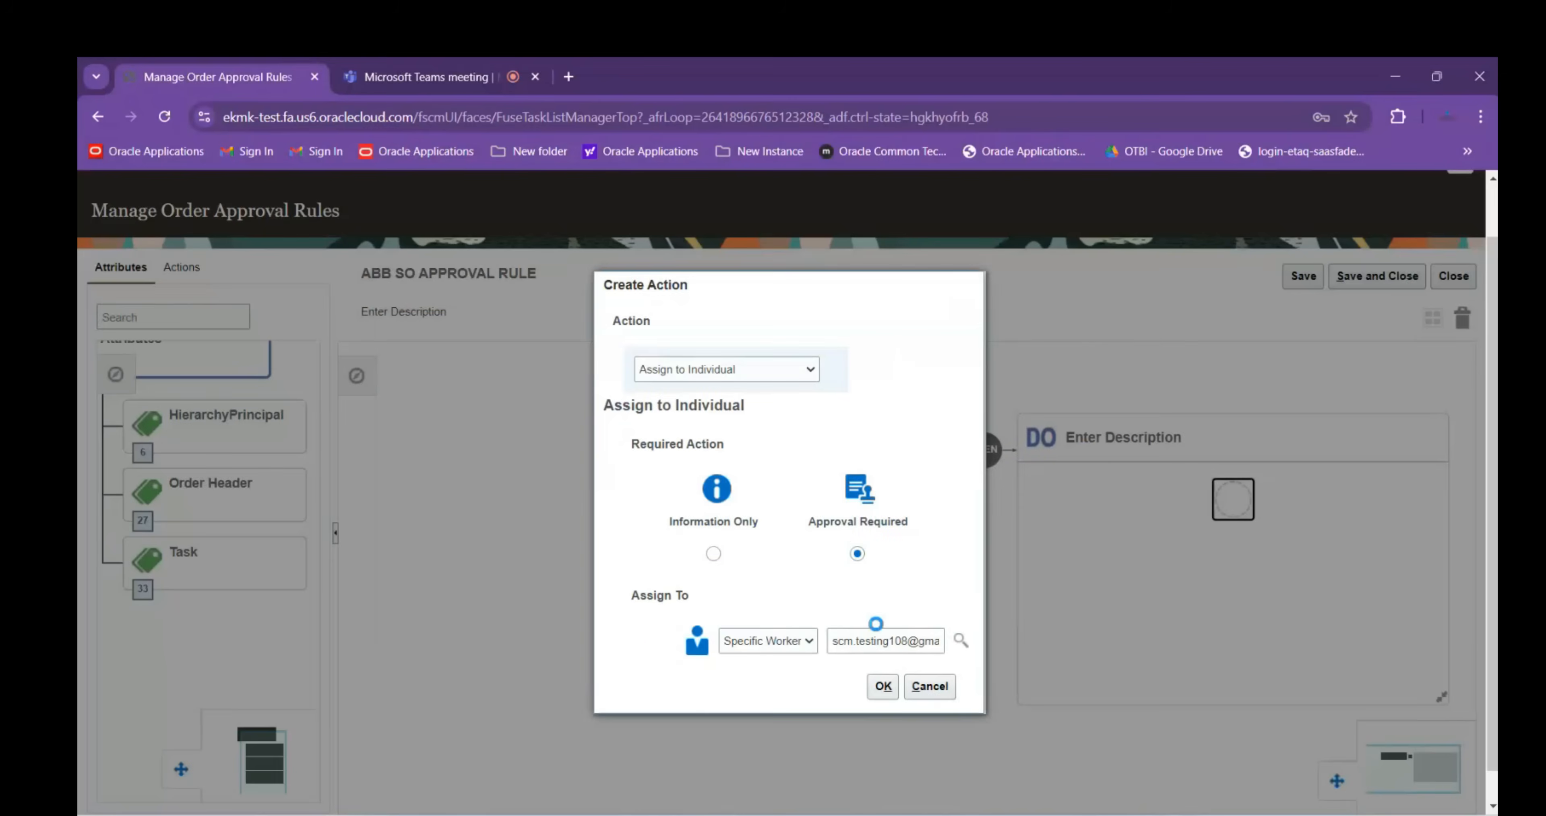
# Add the assign-to-individual action and save the ABB SO approval rule
pyautogui.click(884, 686)
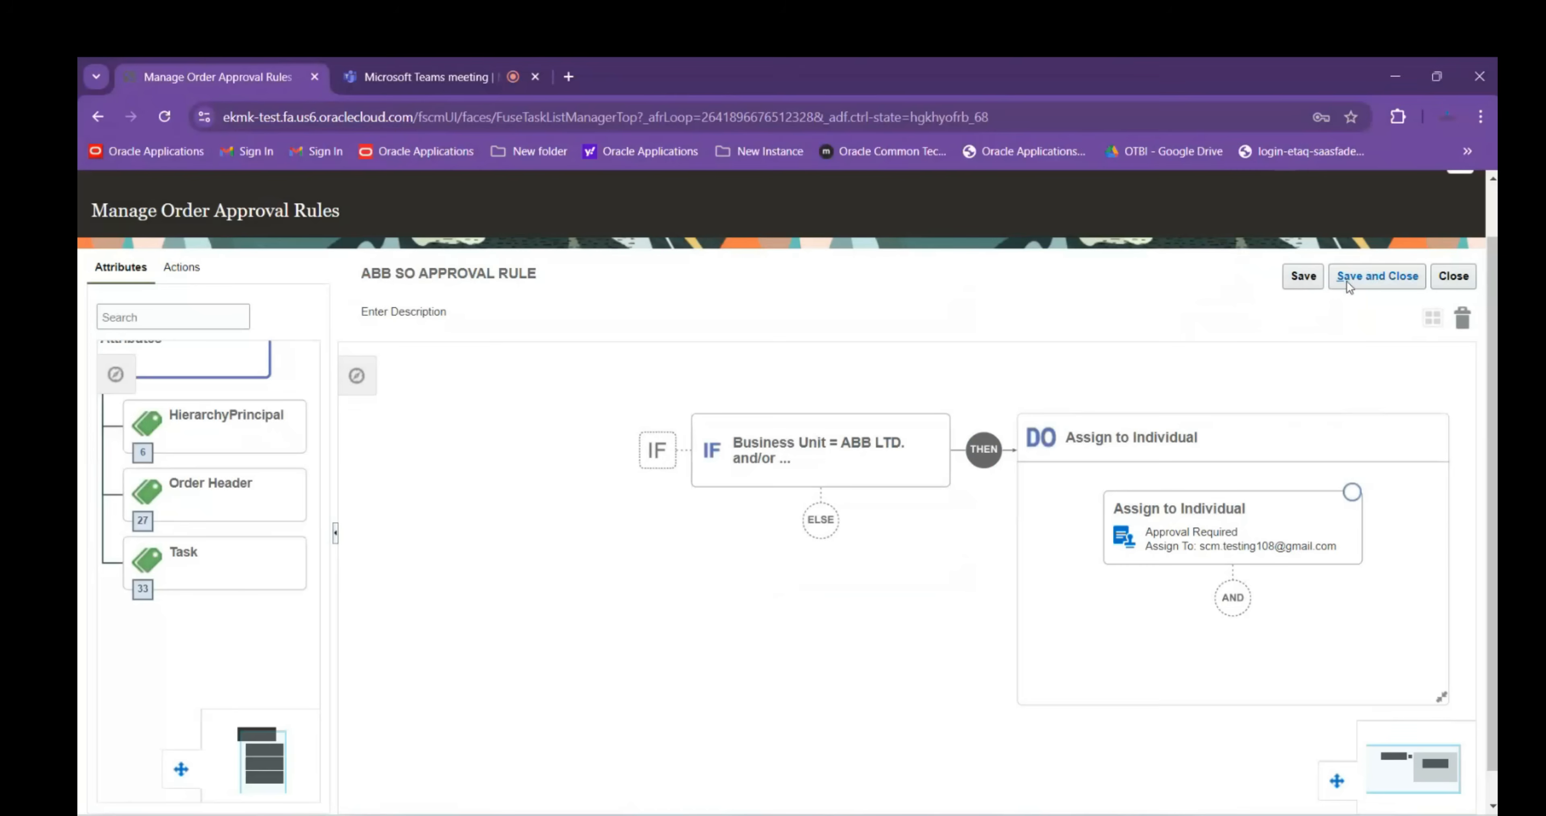
pyautogui.click(1362, 279)
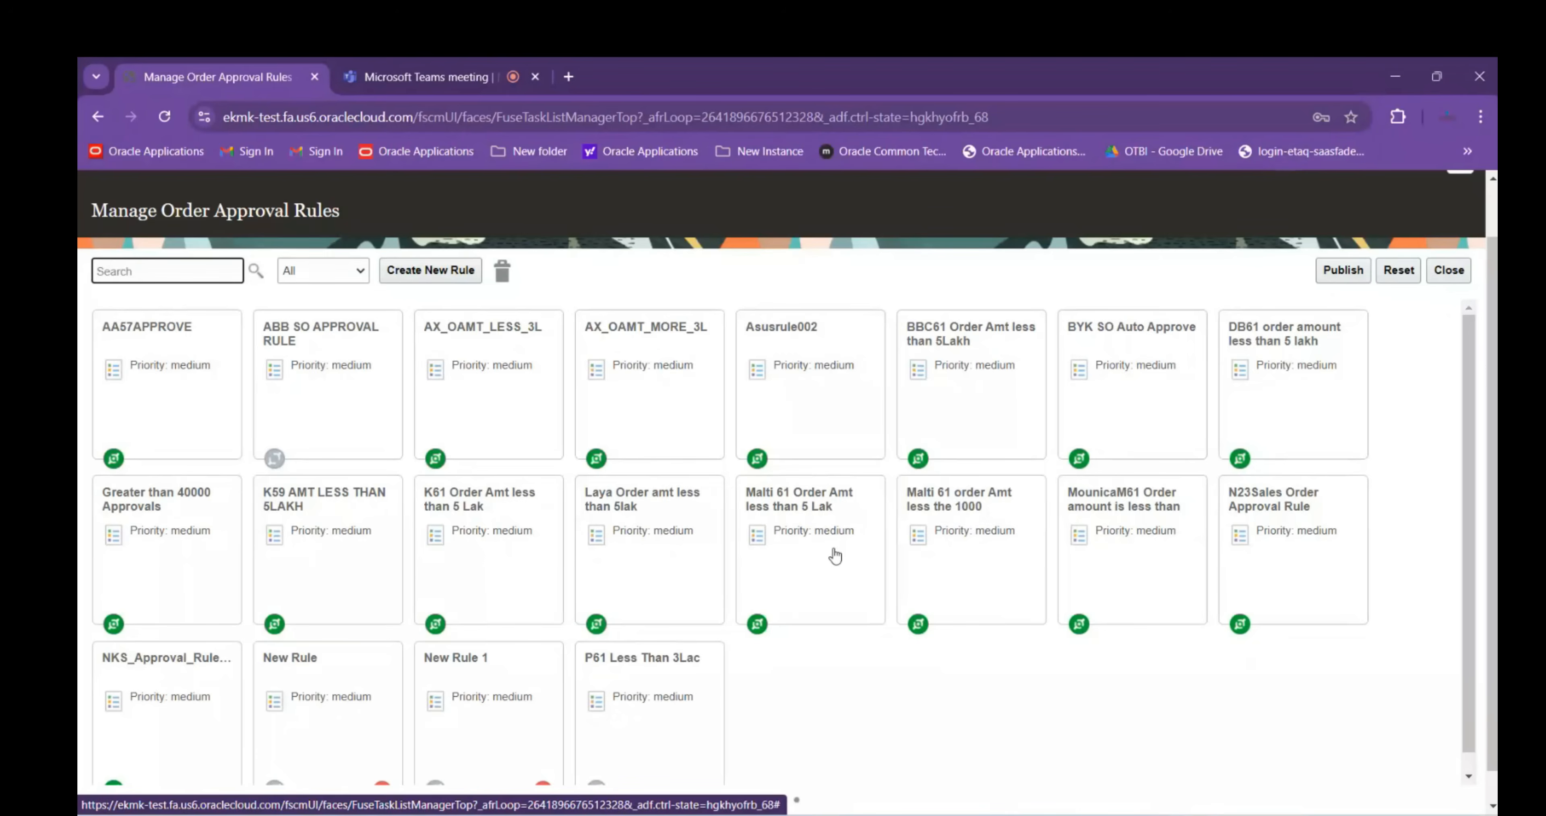
pyautogui.click(1031, 734)
# Activate ABB SO APPROVAL RULE from the second page of the rules list and save it
pyautogui.click(797, 800)
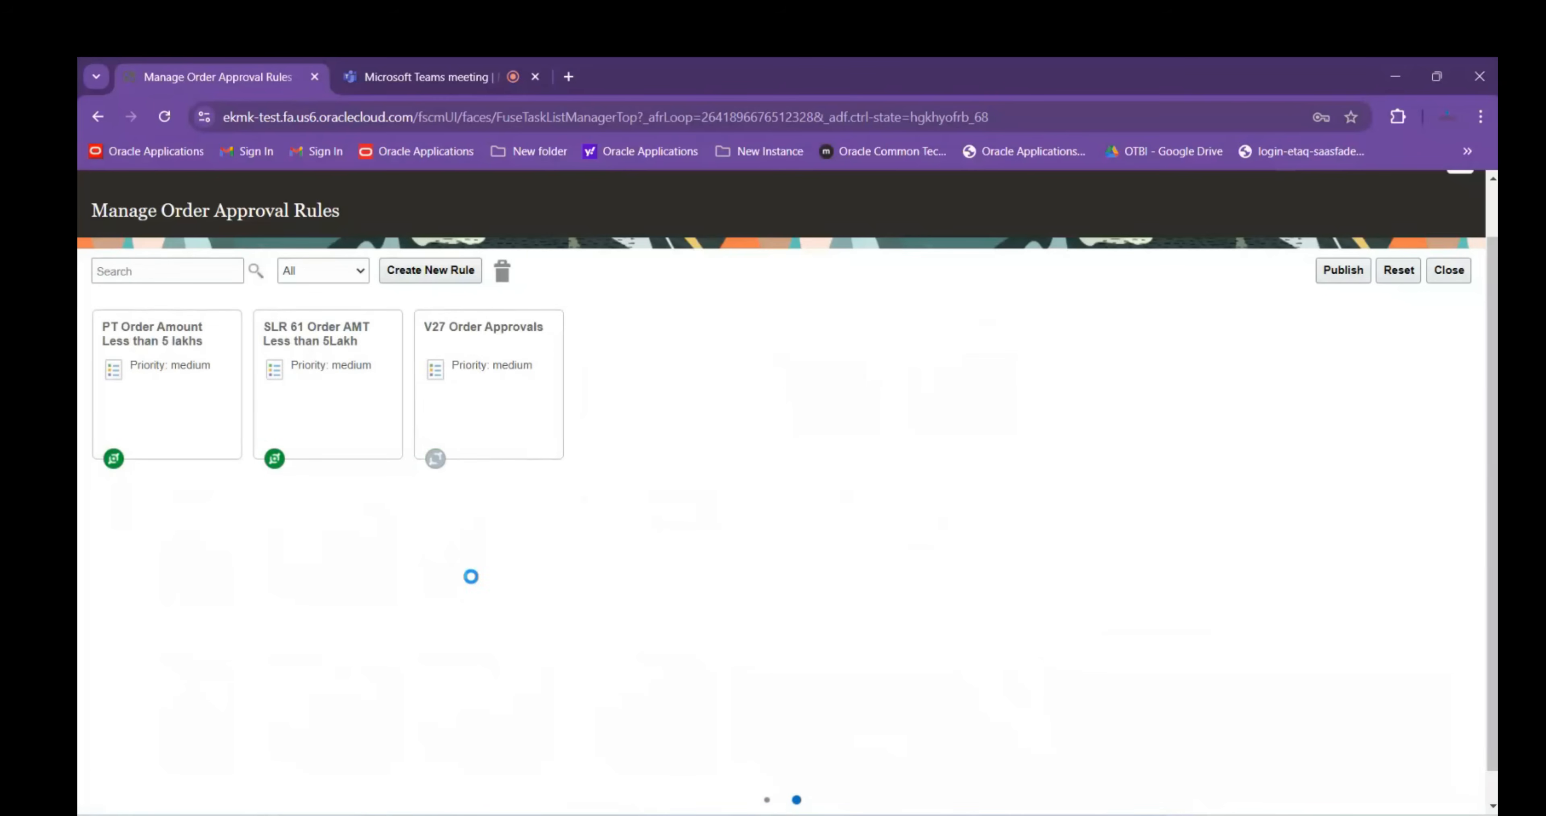
pyautogui.click(336, 440)
pyautogui.click(658, 502)
pyautogui.click(613, 593)
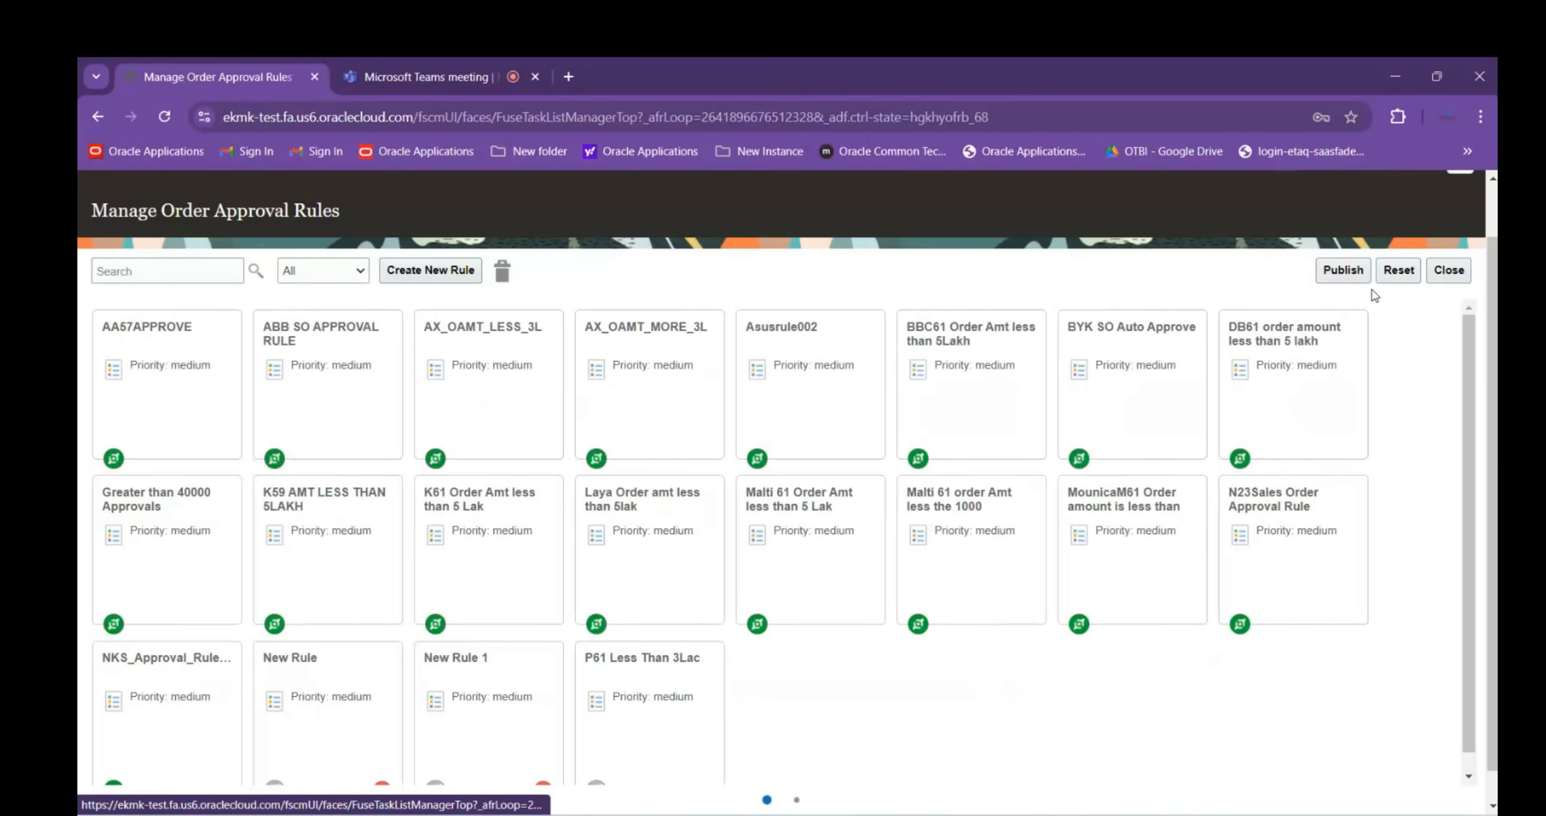
# Publish the draft approval rule changes to production and acknowledge the success message
pyautogui.click(1345, 280)
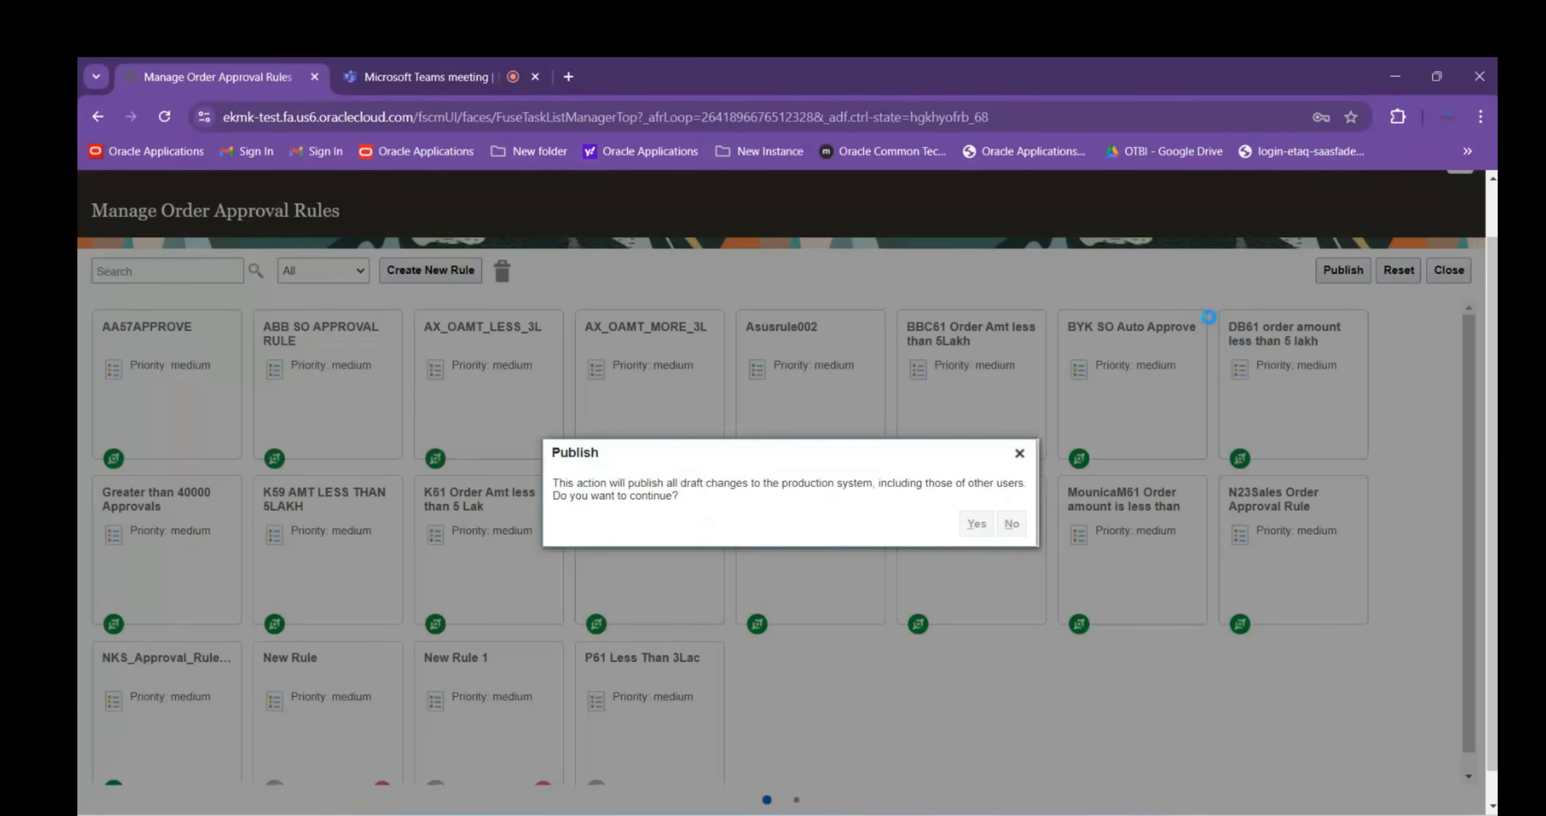
pyautogui.click(881, 518)
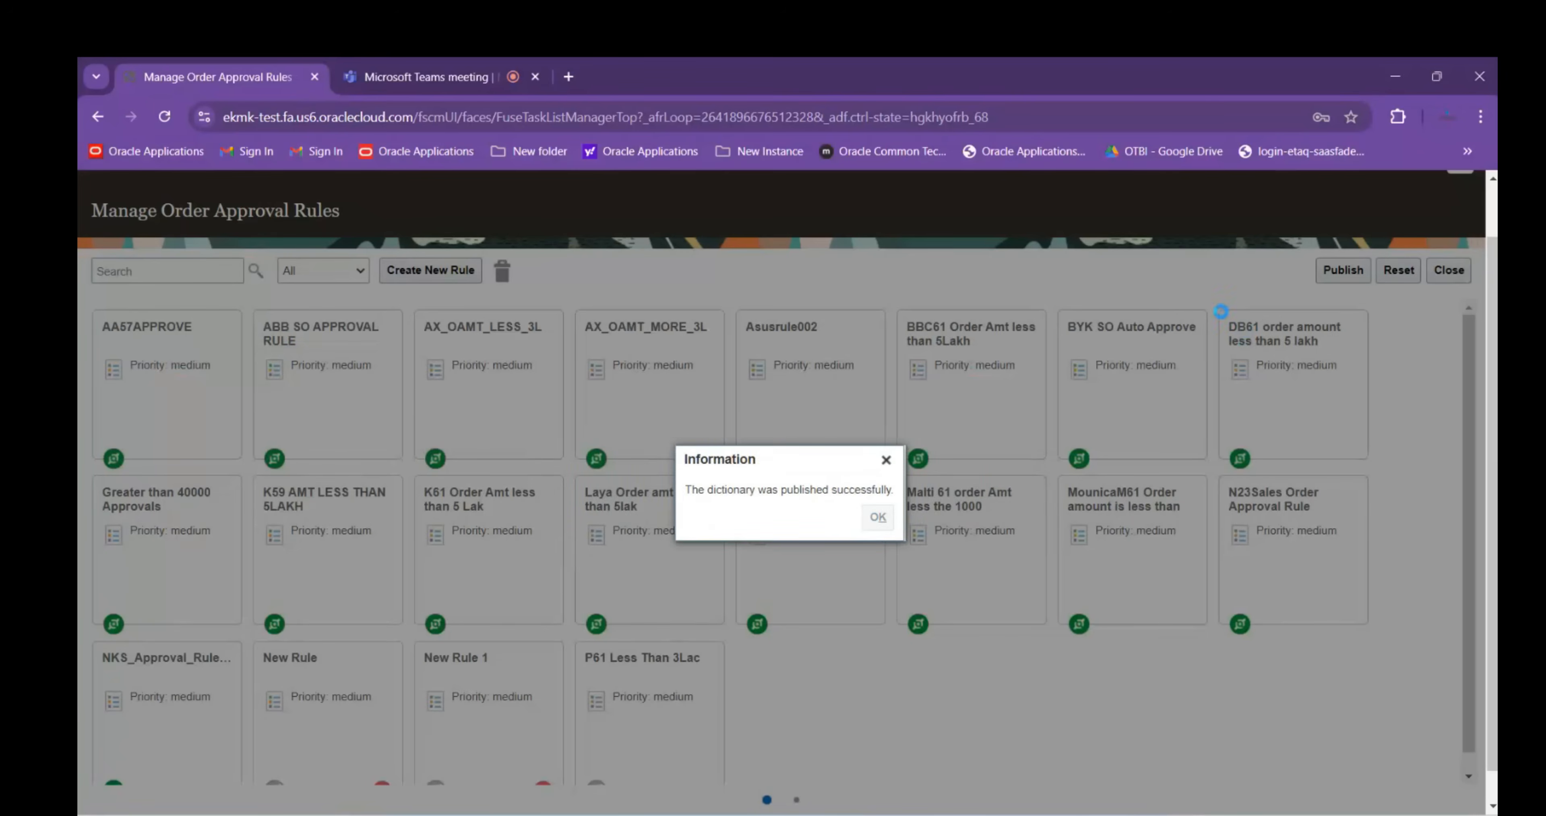
pyautogui.click(1334, 264)
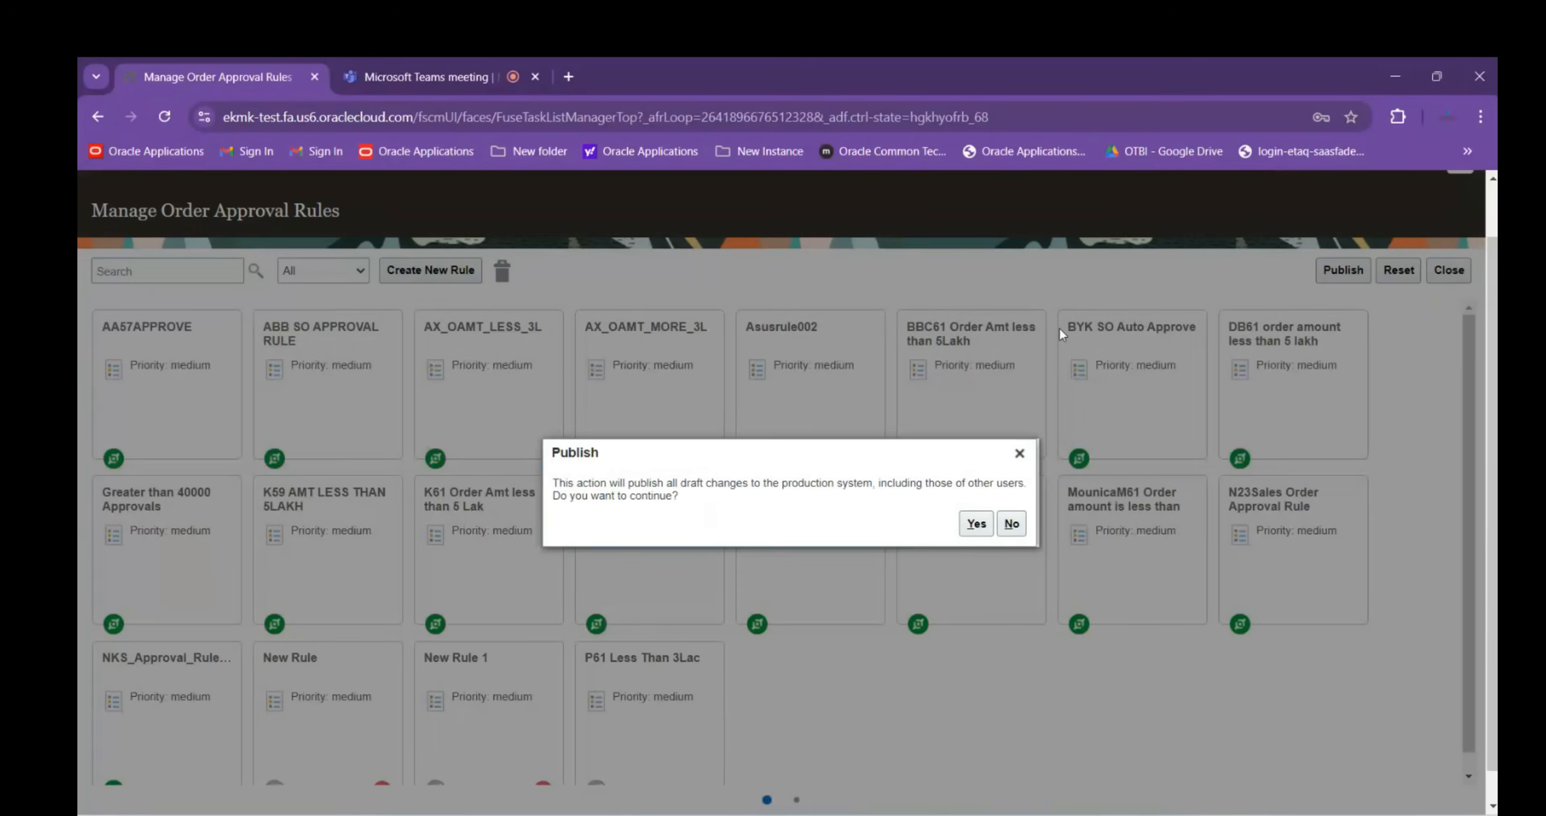
pyautogui.click(976, 523)
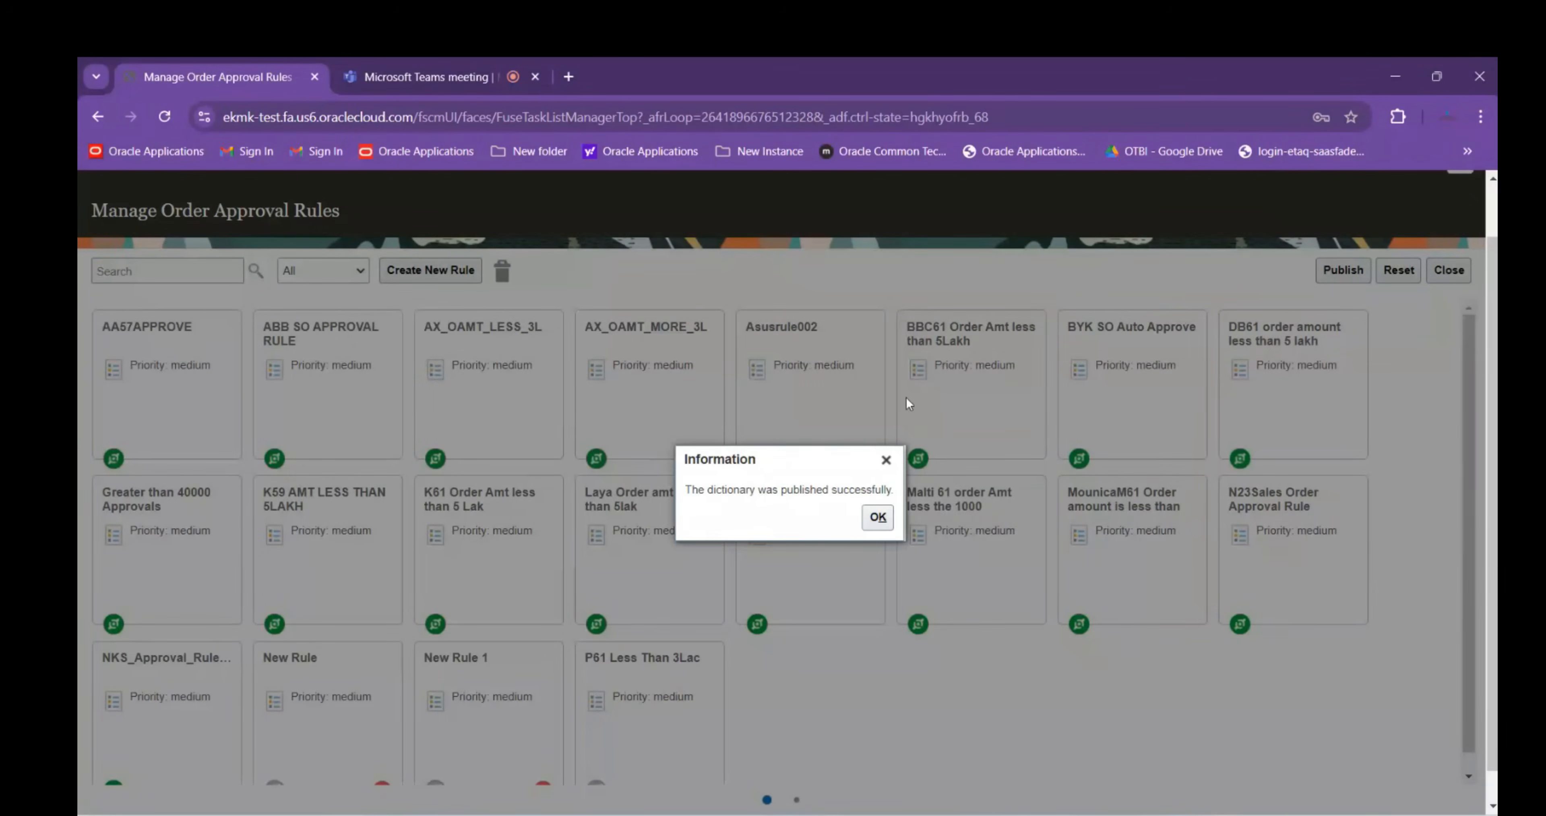
pyautogui.click(878, 517)
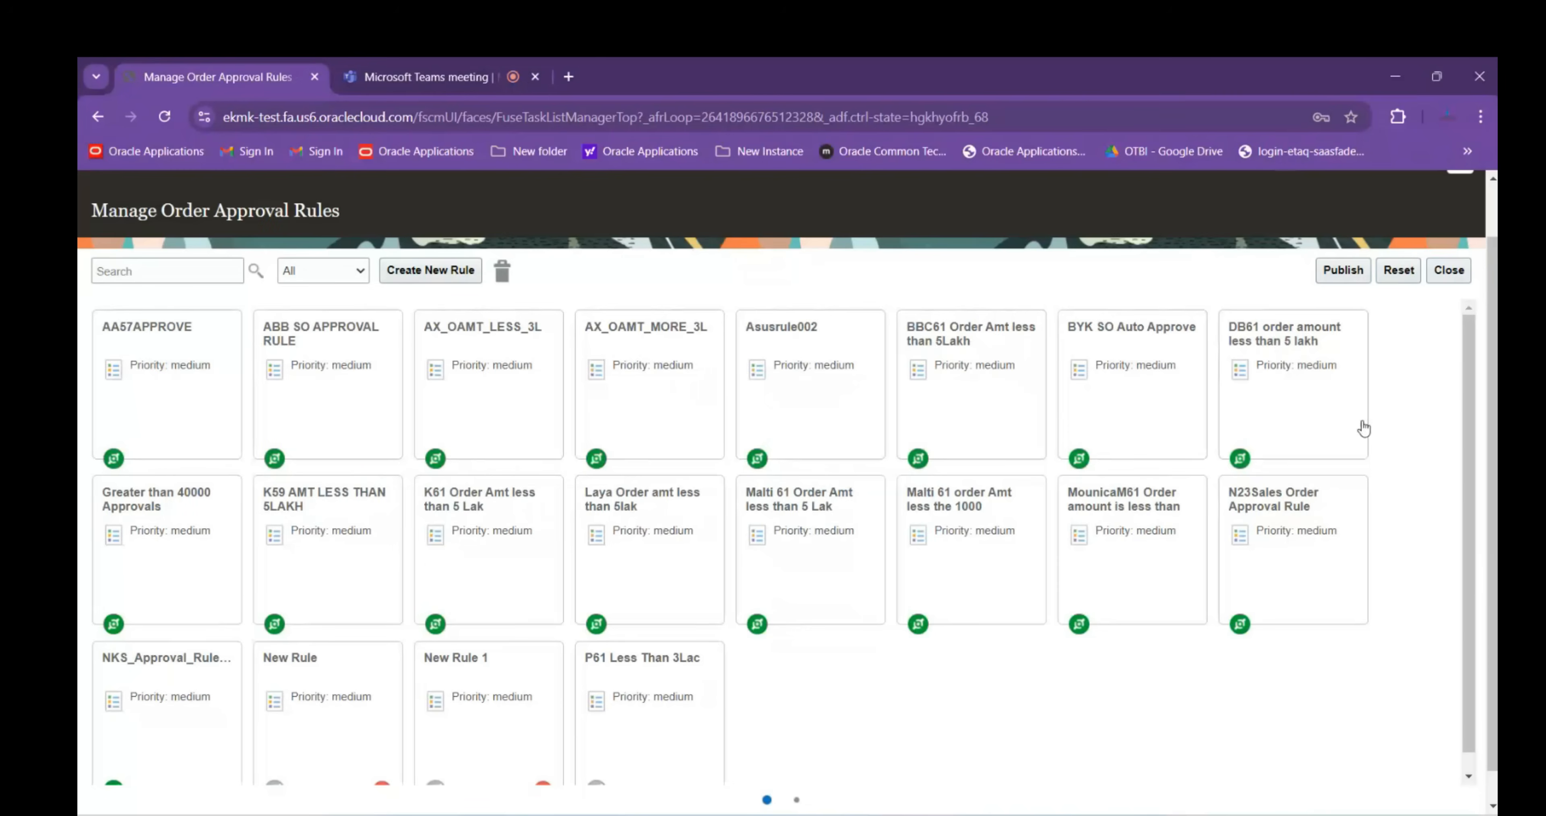
# Enter the labels 'Business Unit name' and Order Type in A118:A119 of Session Details
pyautogui.moveTo(1096, 780)
pyautogui.click(1039, 765)
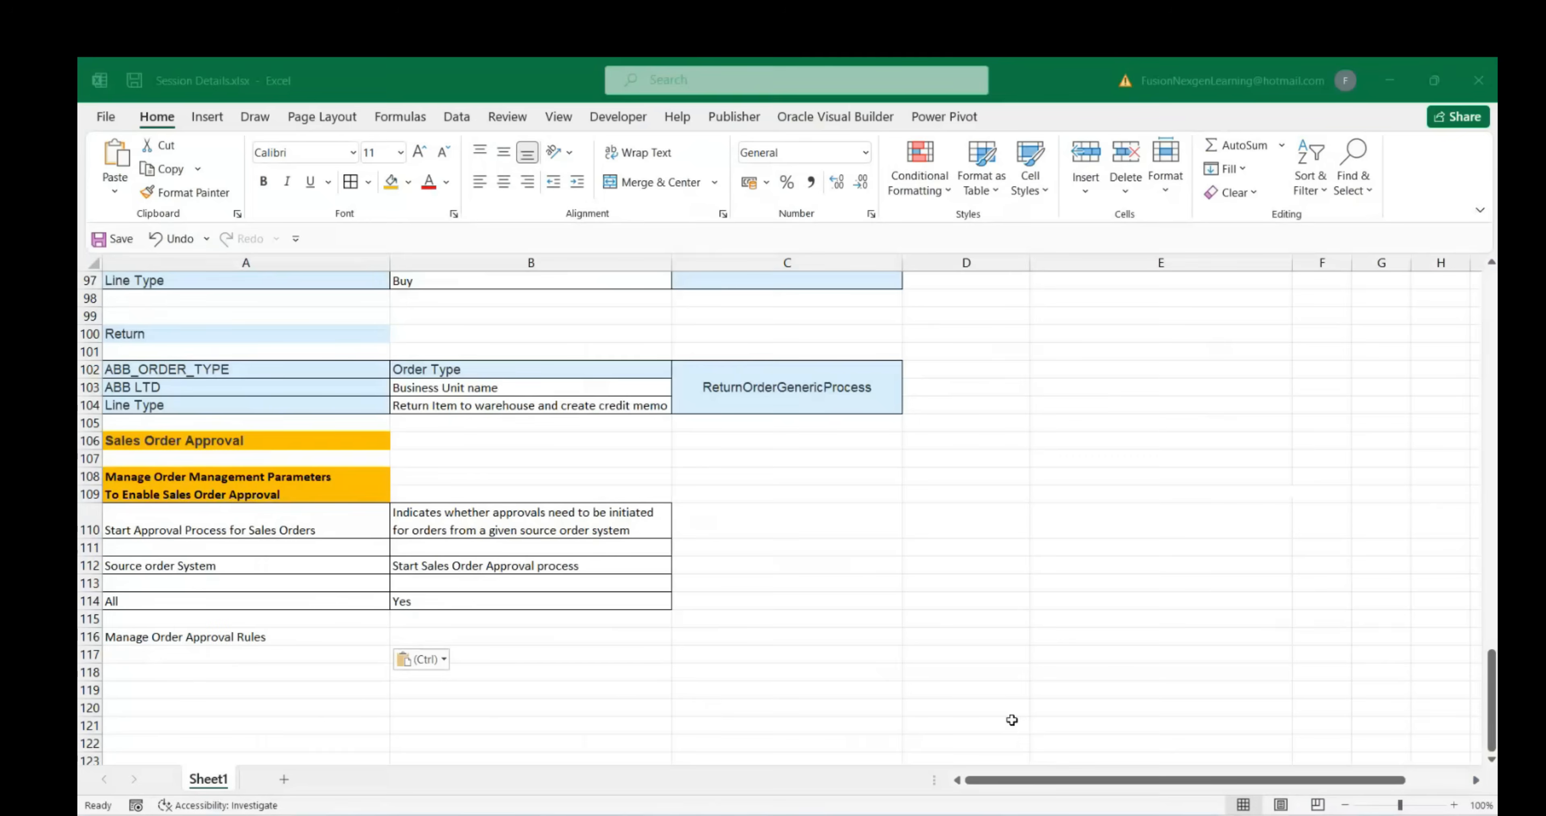
pyautogui.click(248, 670)
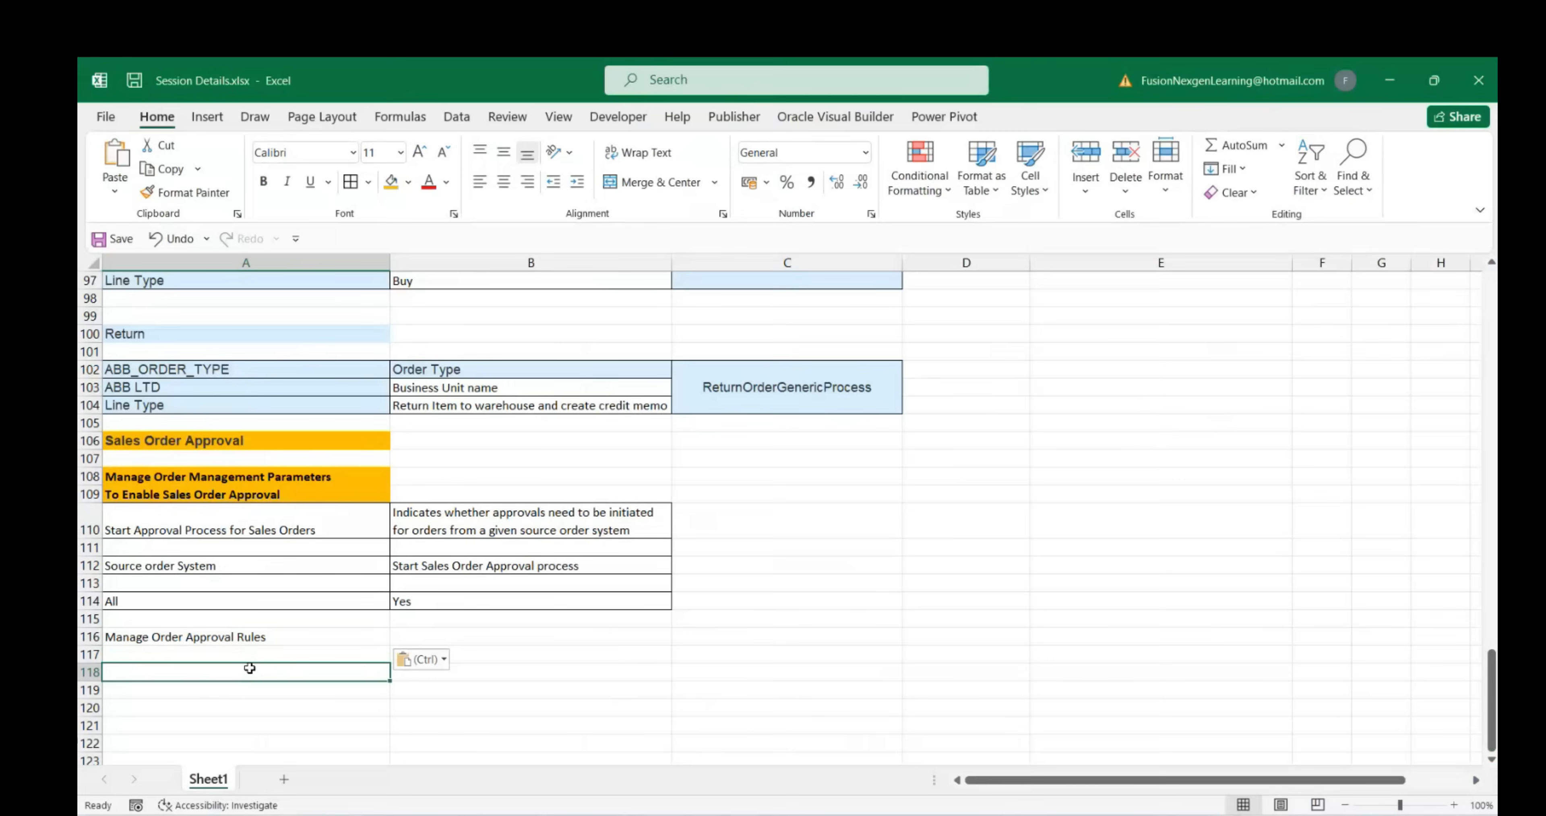
pyautogui.write('Business')
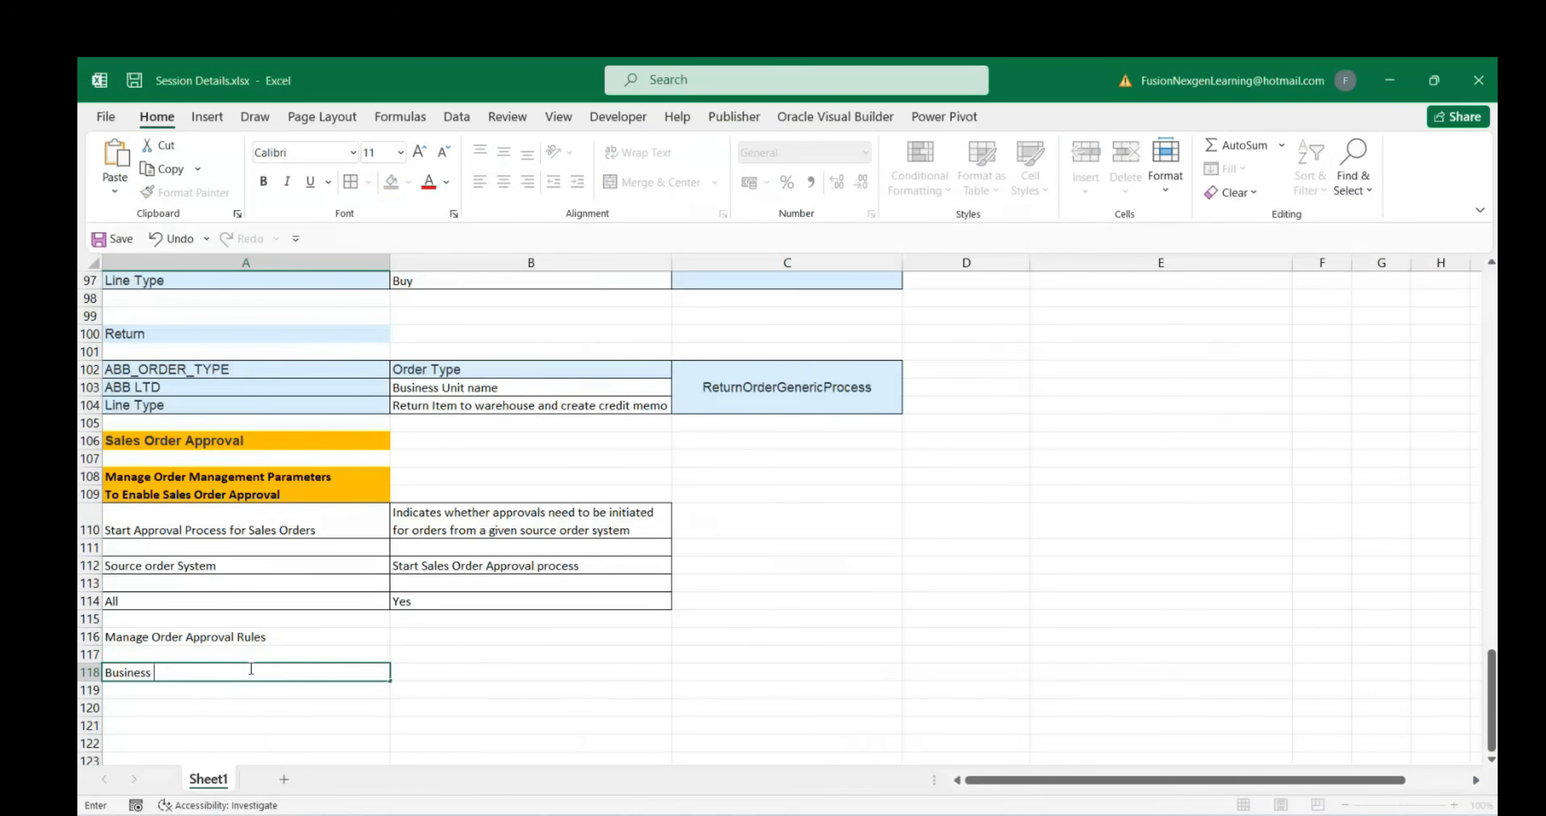
pyautogui.write(' Unit name')
pyautogui.press('Return')
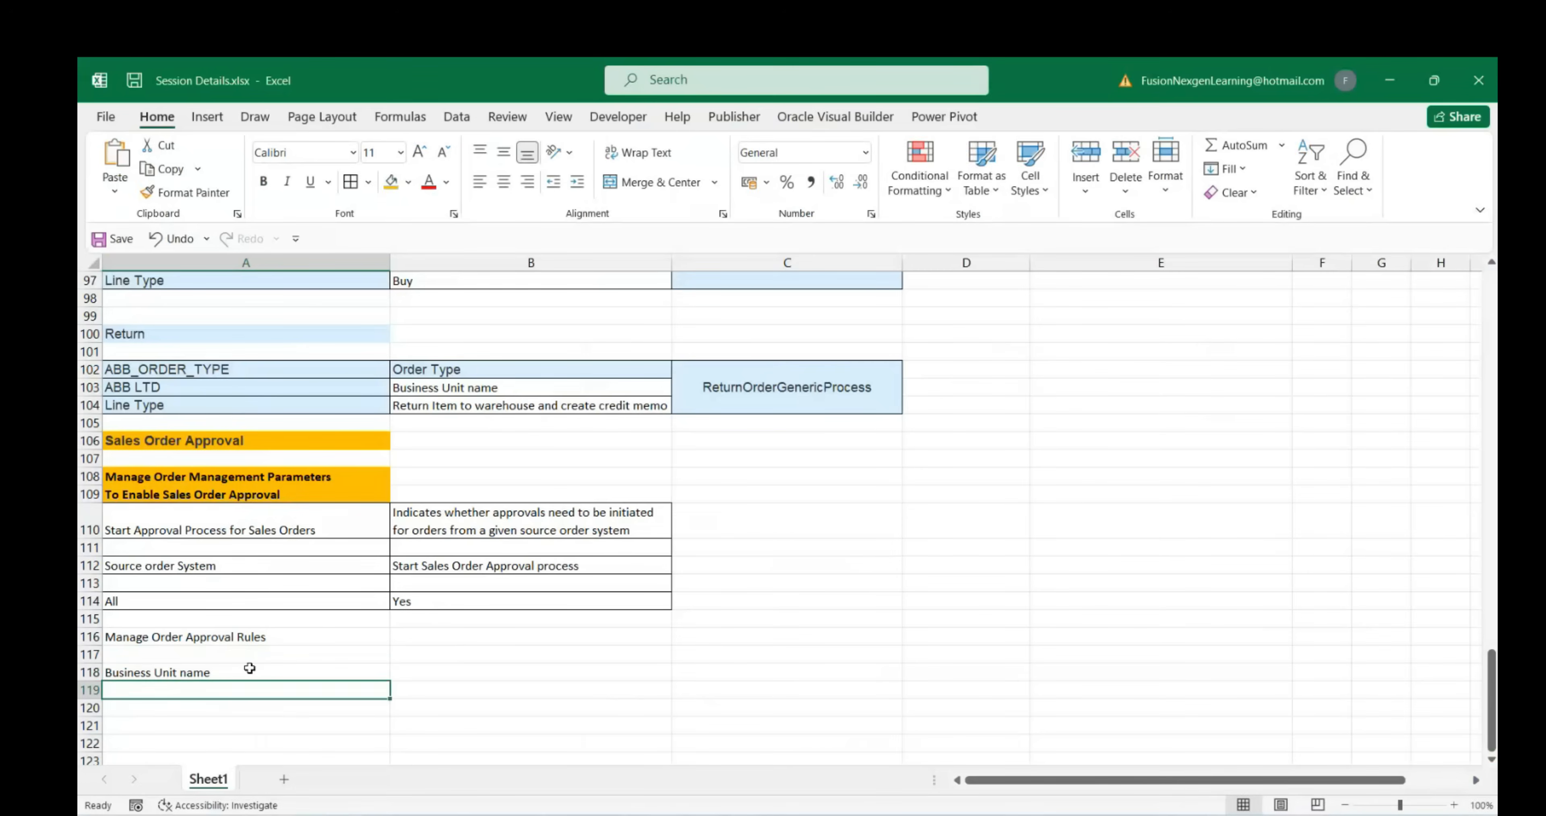
pyautogui.write('Order type')
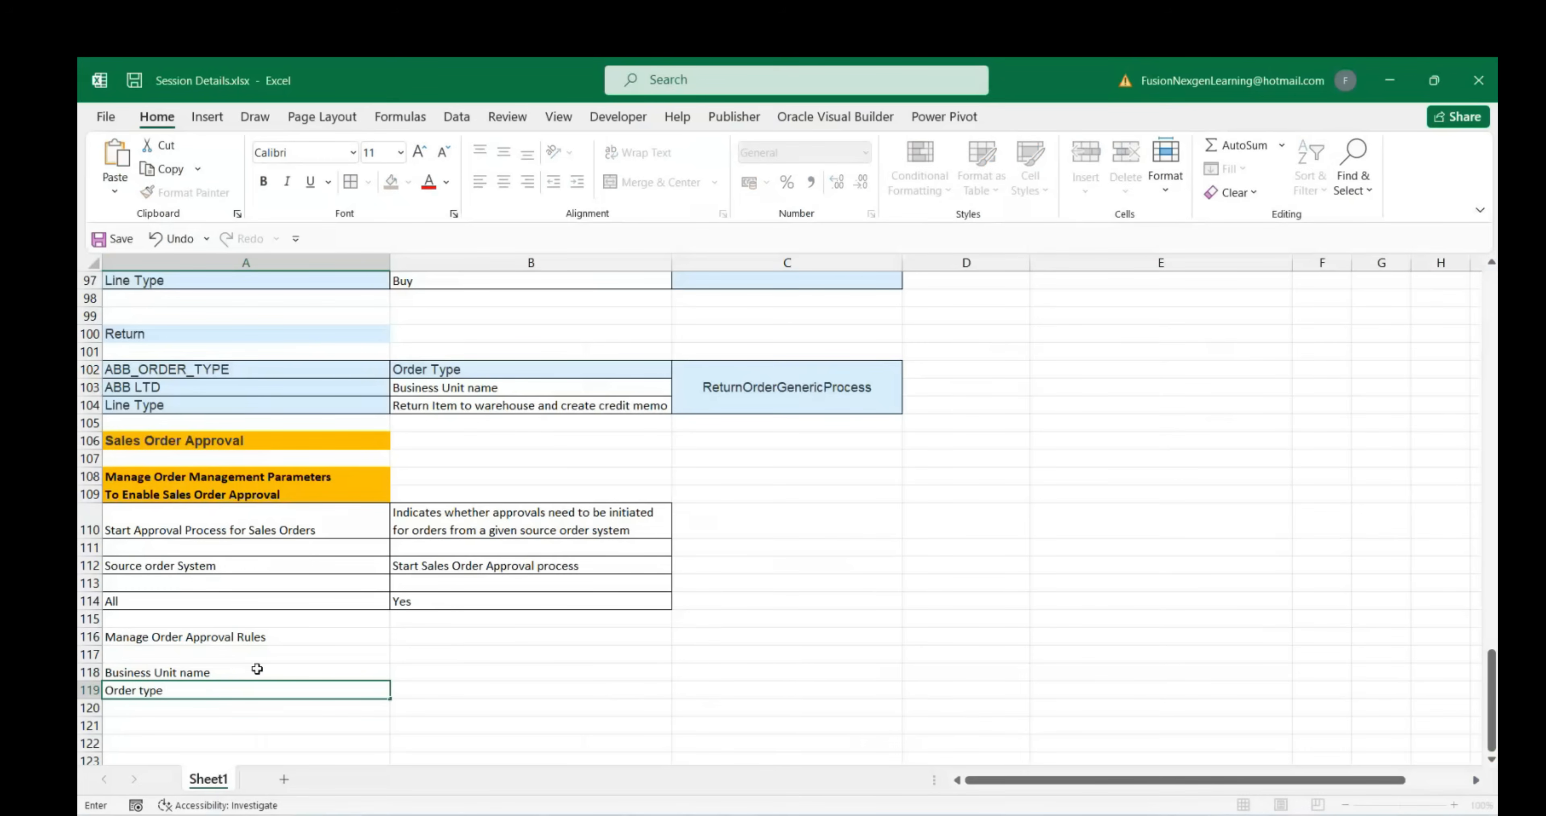
pyautogui.moveTo(257, 668); pyautogui.dragTo(267, 687)
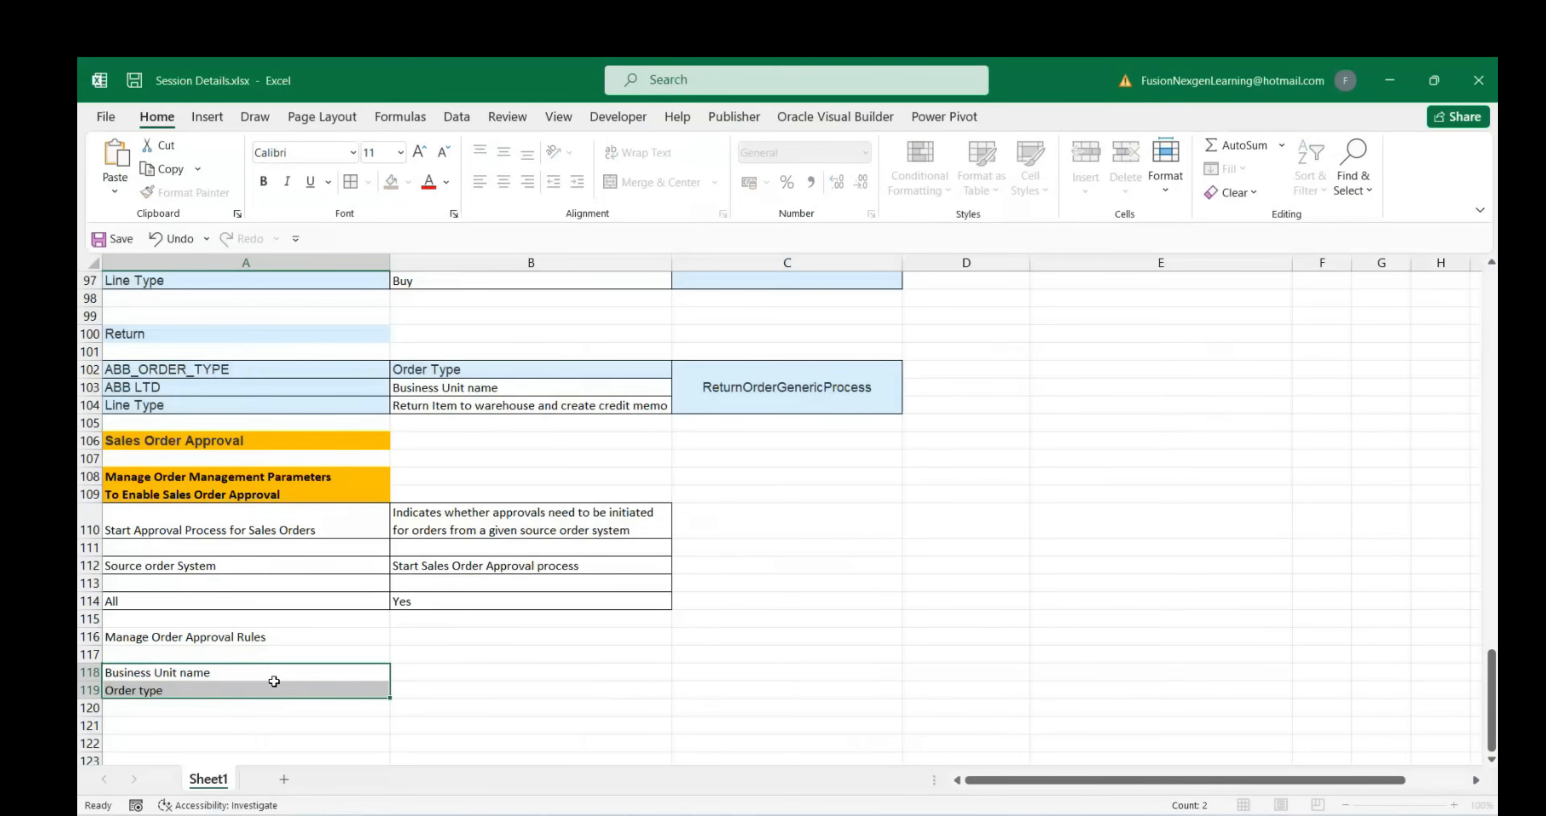
# Copy ABB_ORDER_TYPE and ABB LTD into column B, with ABB LTD in B118
pyautogui.moveTo(201, 384); pyautogui.dragTo(201, 370)
pyautogui.hotkey('ctrl', 'c')
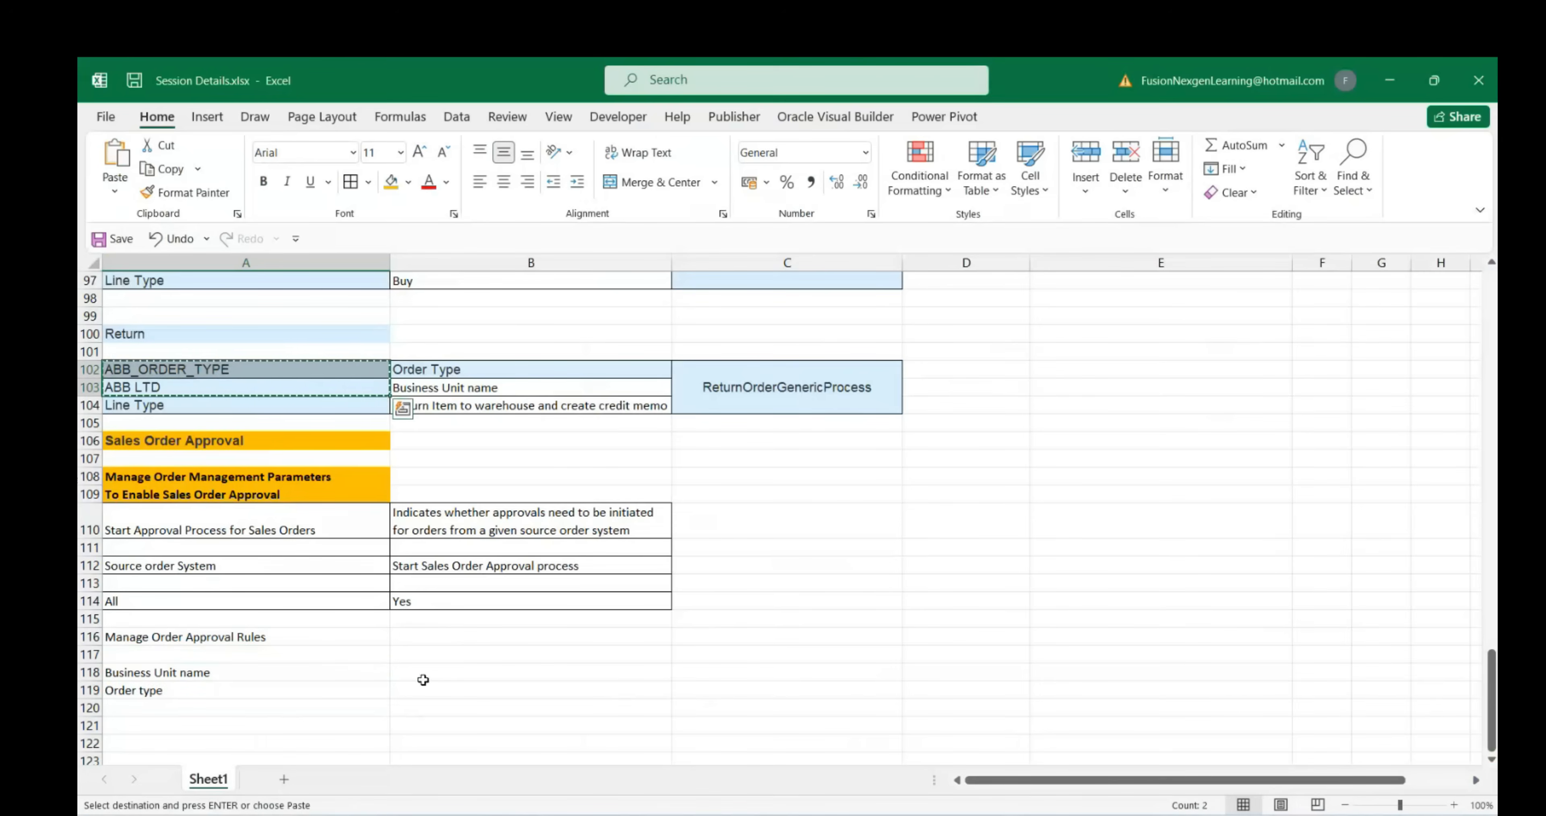
pyautogui.click(424, 690)
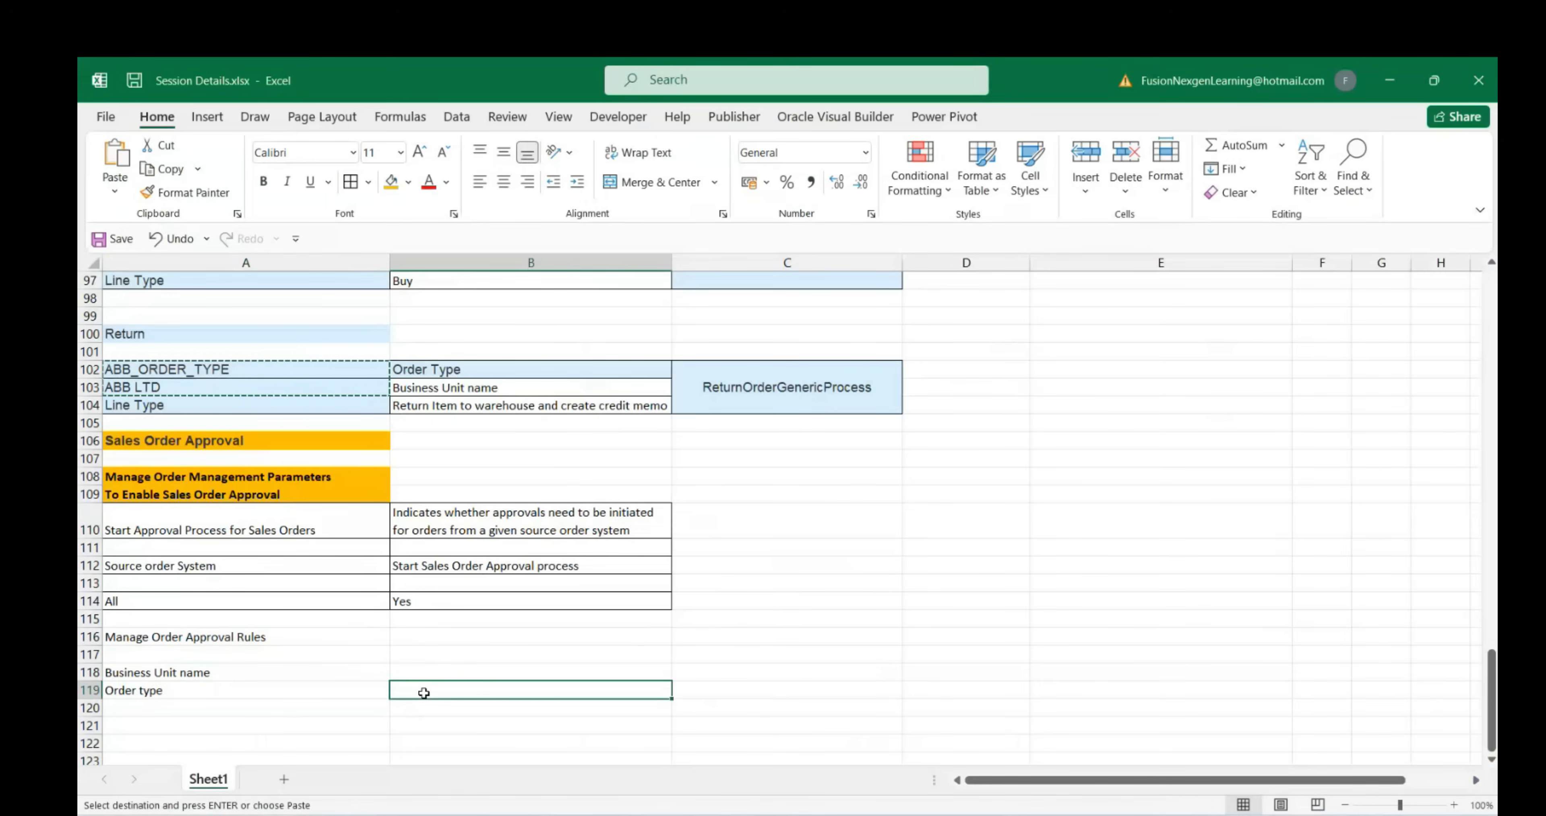
pyautogui.hotkey('ctrl', 'v')
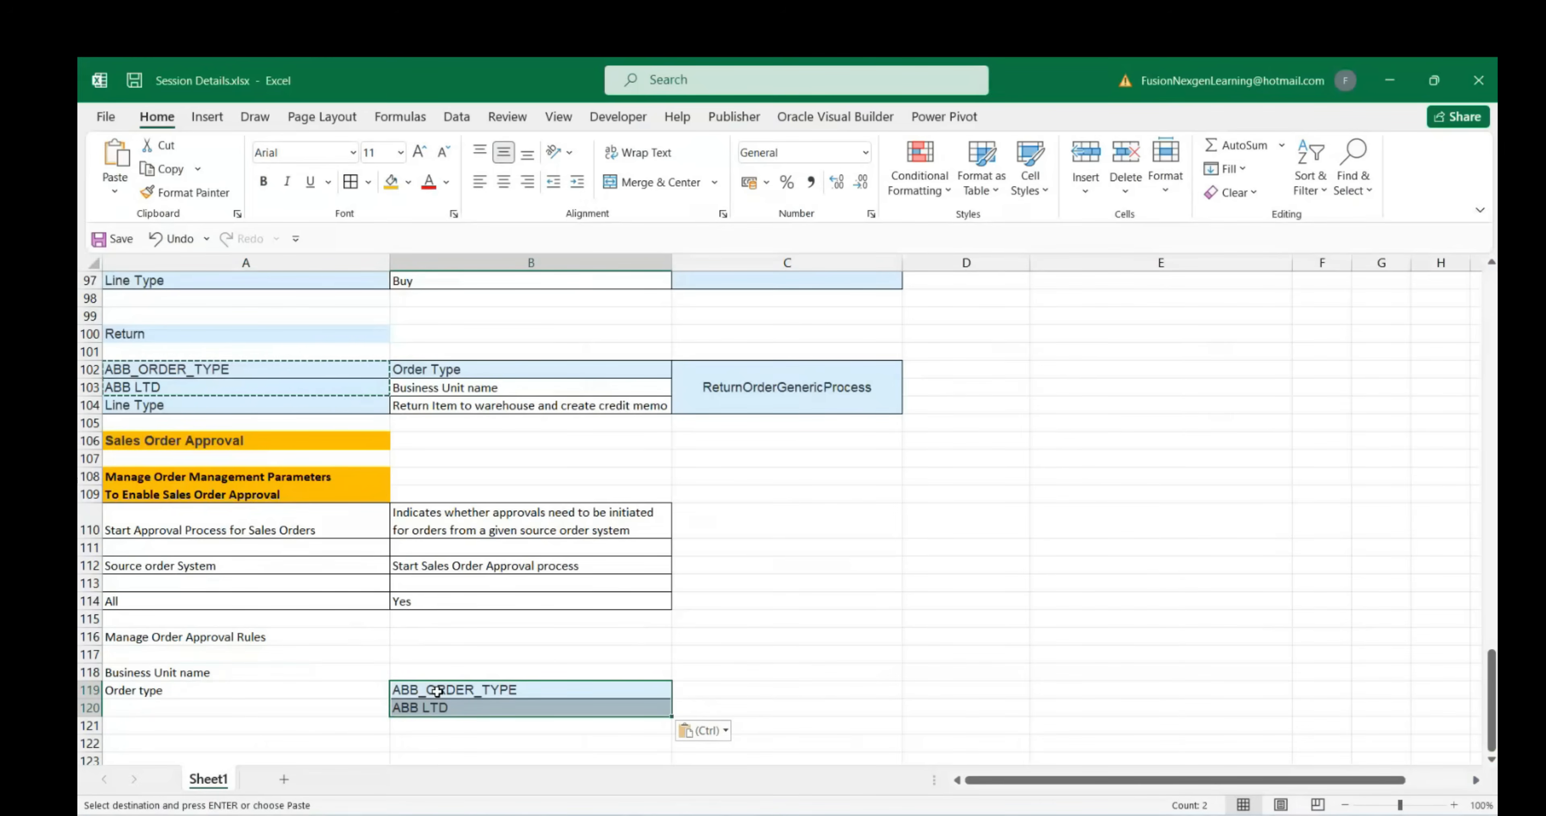
pyautogui.click(434, 708)
pyautogui.moveTo(433, 707); pyautogui.dragTo(437, 672)
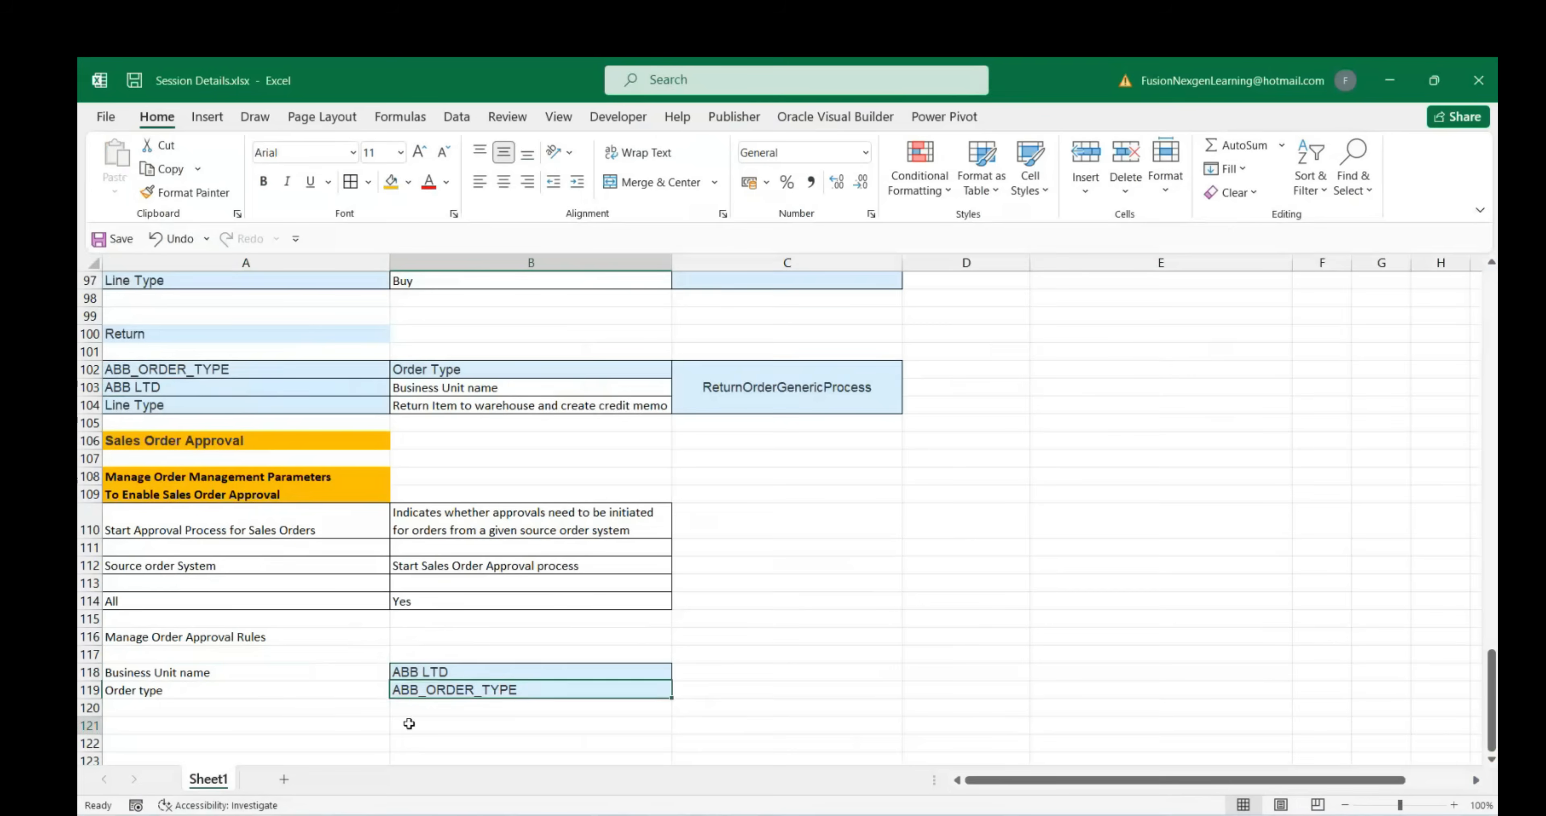
# Add All Borders to the label and value block A118:B119
pyautogui.moveTo(304, 675); pyautogui.dragTo(468, 689)
pyautogui.click(351, 182)
pyautogui.click(279, 708)
pyautogui.moveTo(231, 676); pyautogui.dragTo(474, 689)
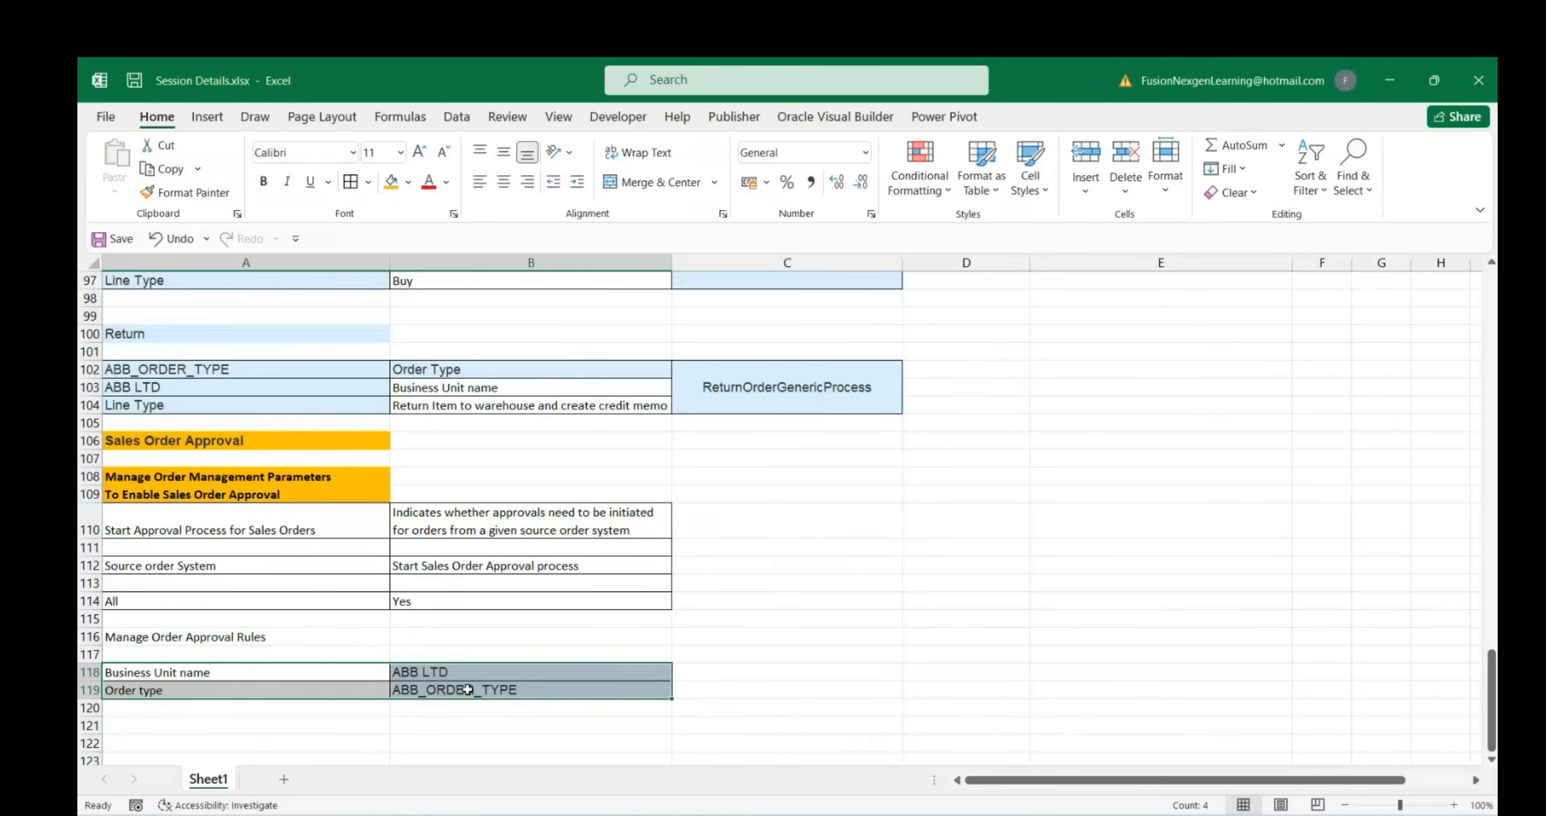
# Type the note to assign approval to a specific worker in A121 and bold it
pyautogui.click(285, 725)
pyautogui.scroll(-1, 323, 699)
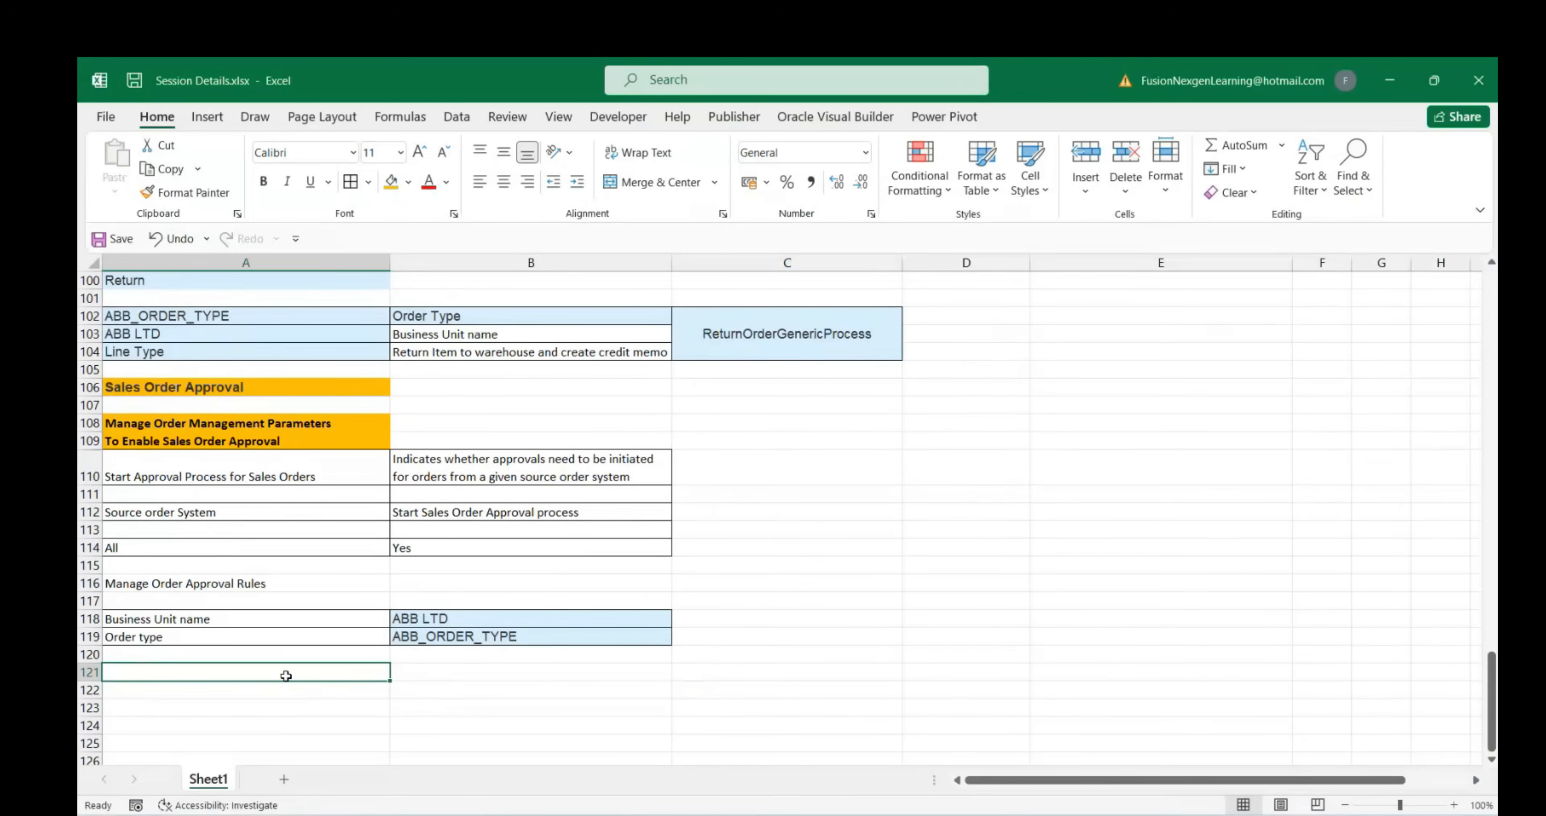
pyautogui.write('Assign')
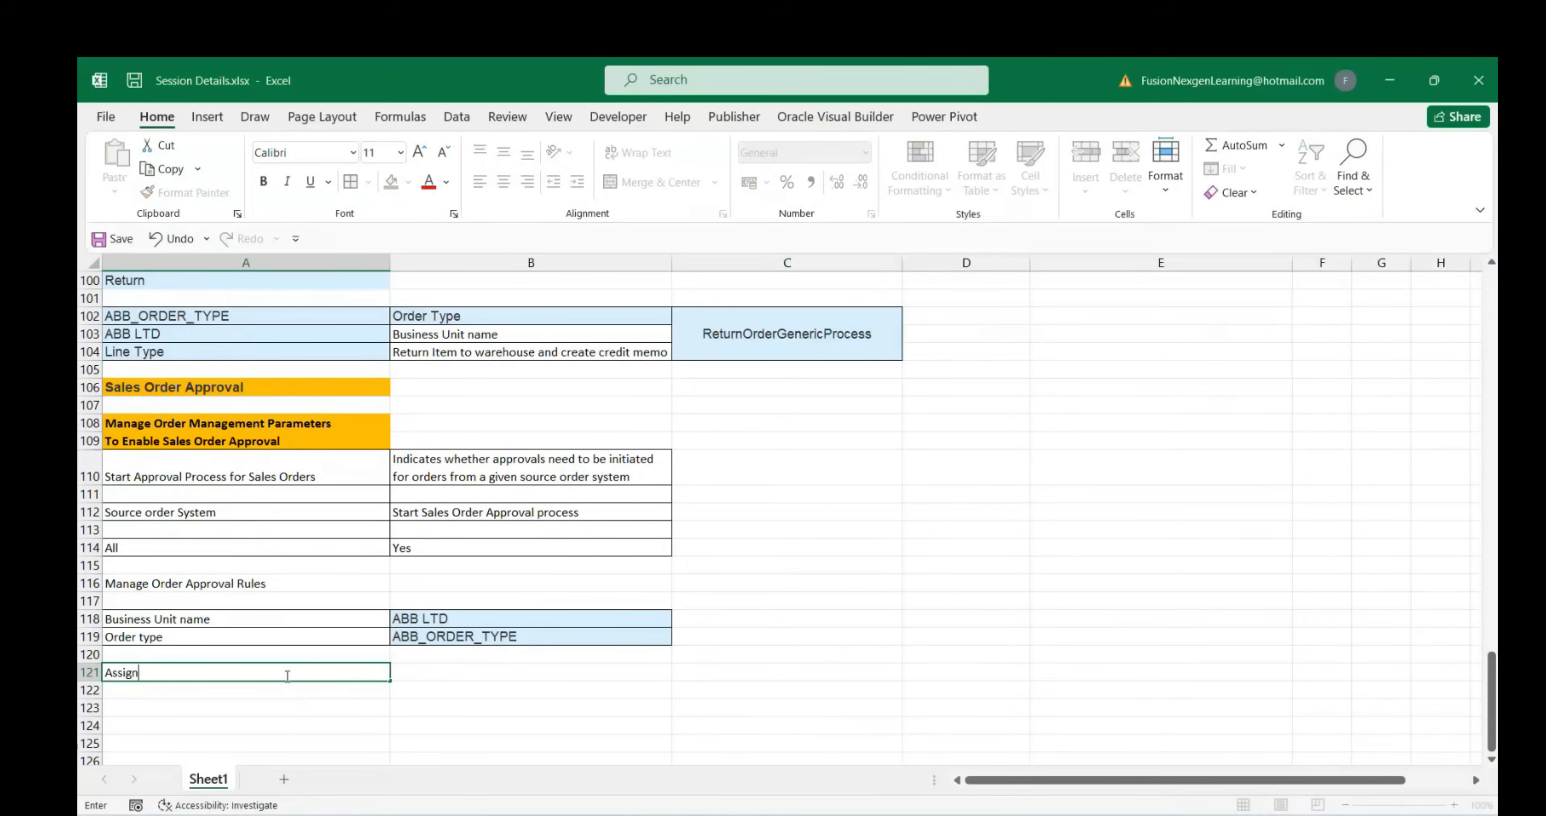
pyautogui.write(' Approval to specific worker')
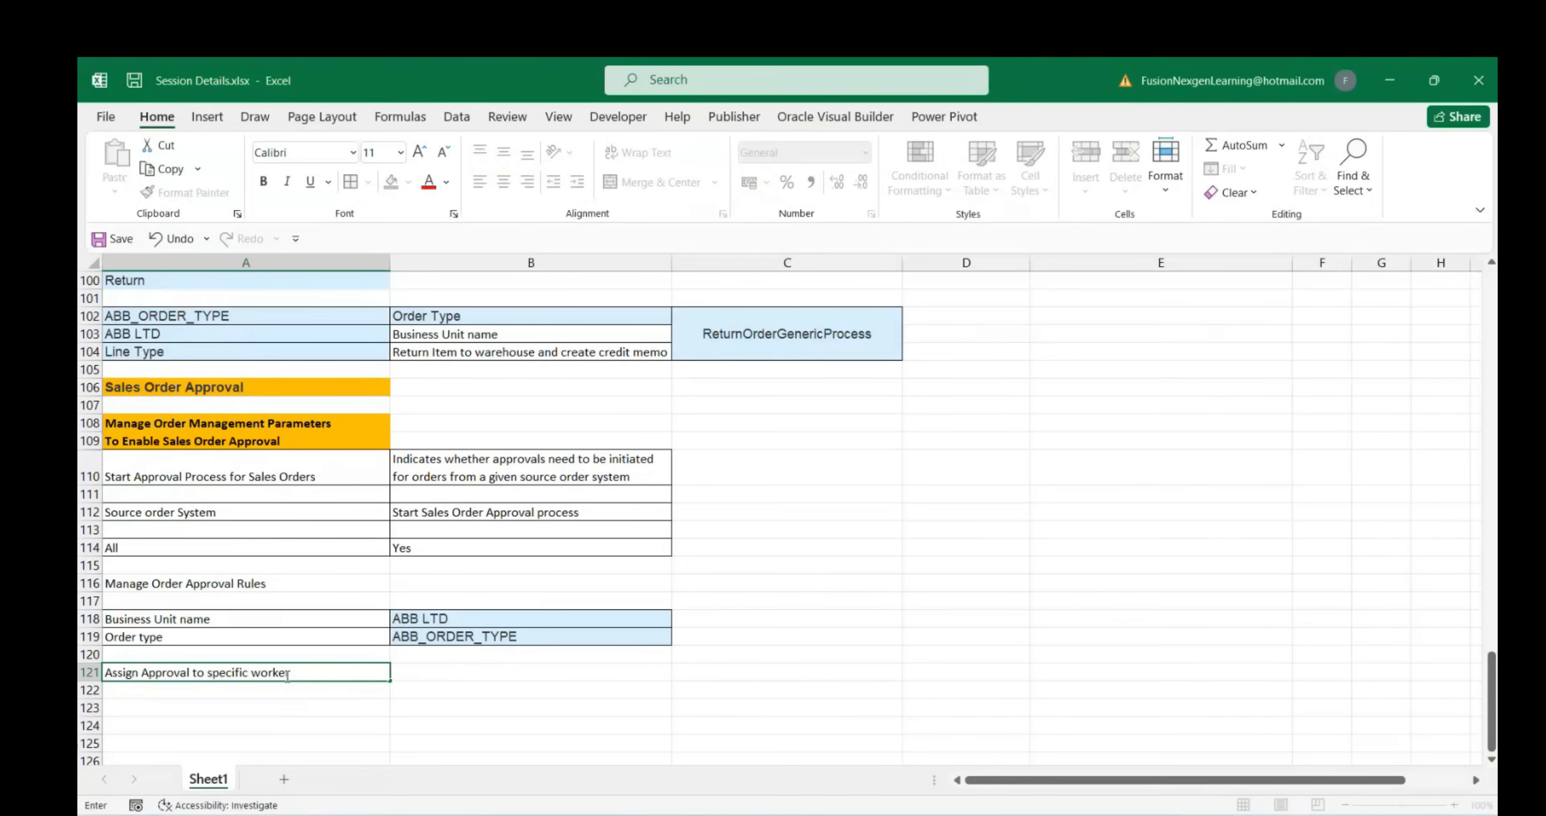
pyautogui.click(287, 722)
pyautogui.click(264, 668)
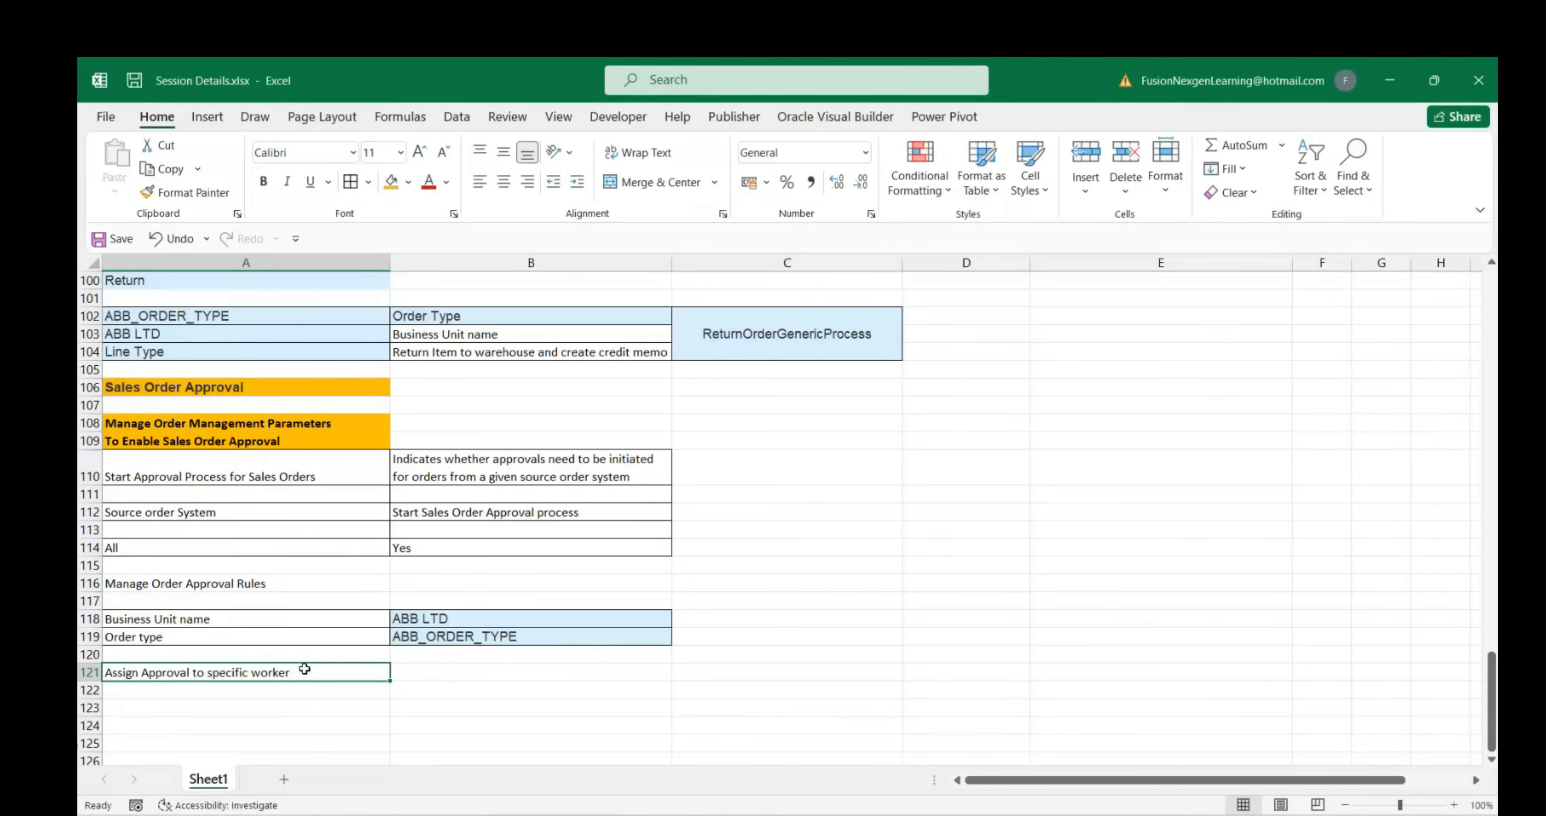
pyautogui.click(263, 181)
# Move the note to C119 and Merge & Center it across C118:C119
pyautogui.hotkey('ctrl', 'c')
pyautogui.click(803, 629)
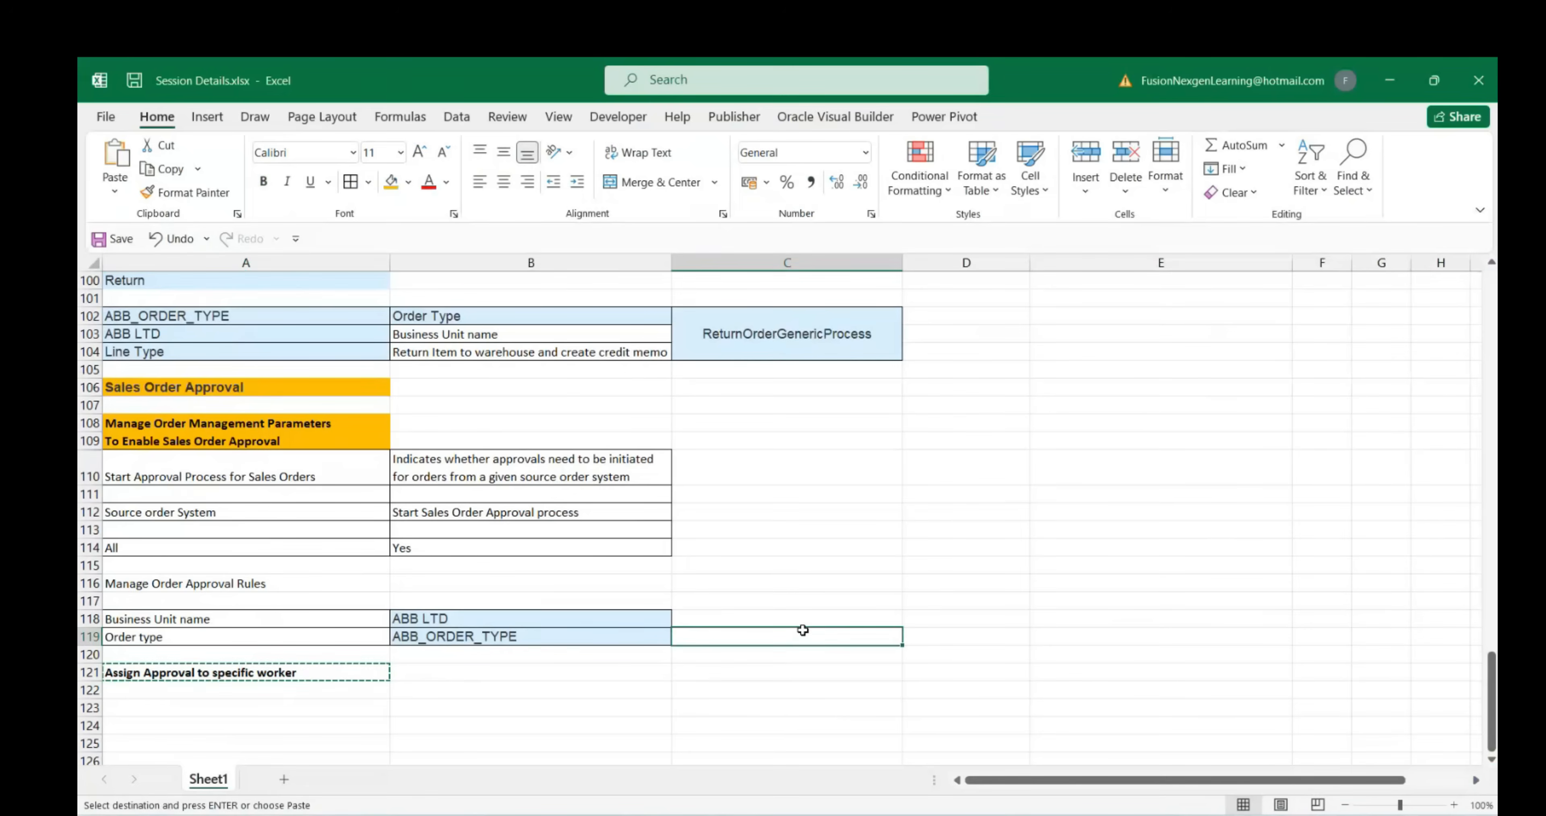
pyautogui.hotkey('ctrl', 'v')
pyautogui.moveTo(777, 618); pyautogui.dragTo(780, 635)
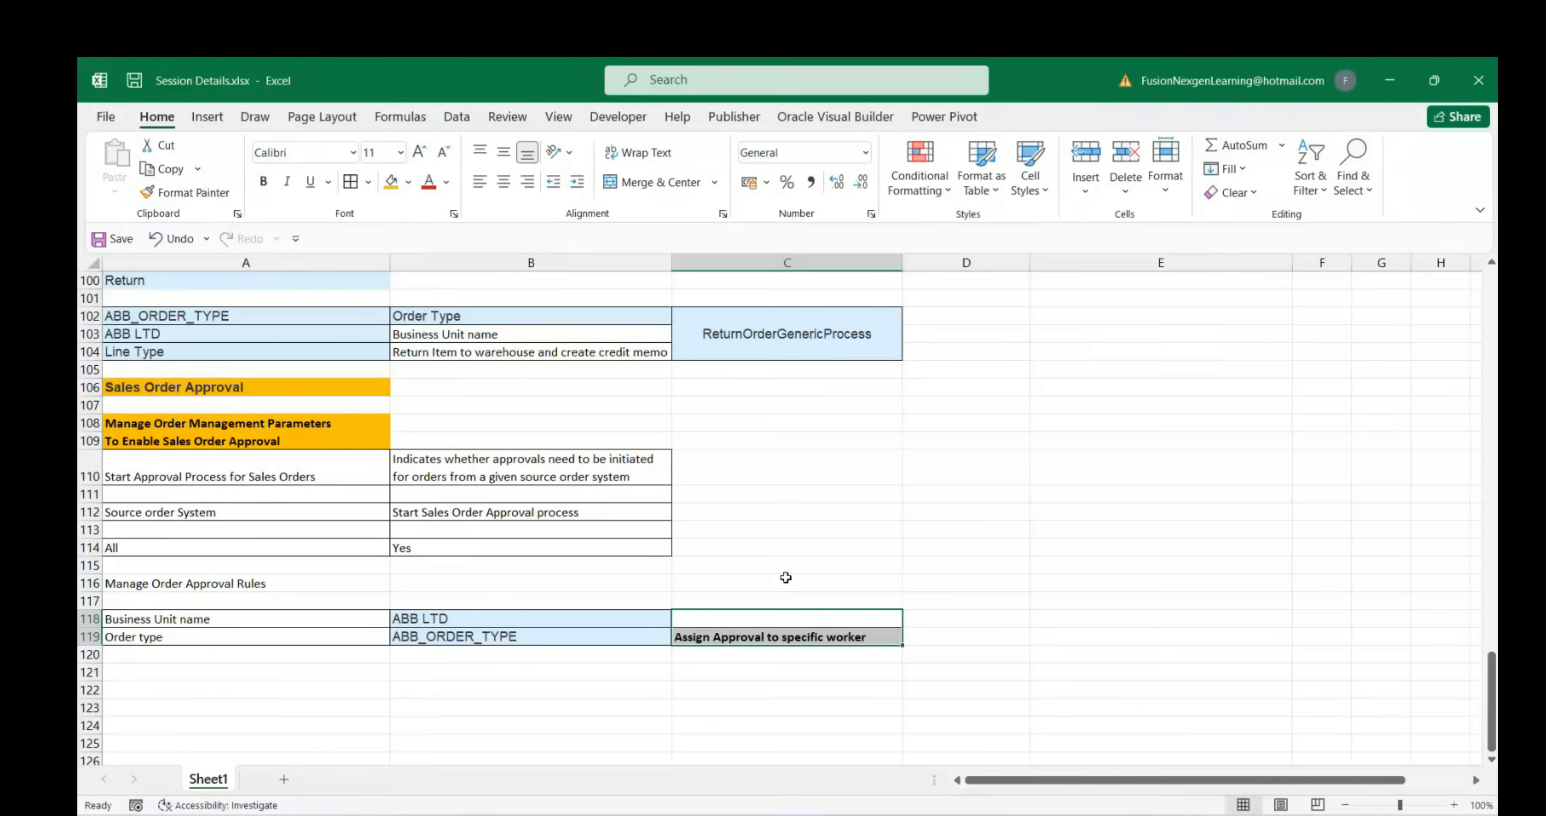
pyautogui.click(657, 182)
pyautogui.moveTo(282, 624); pyautogui.dragTo(741, 618)
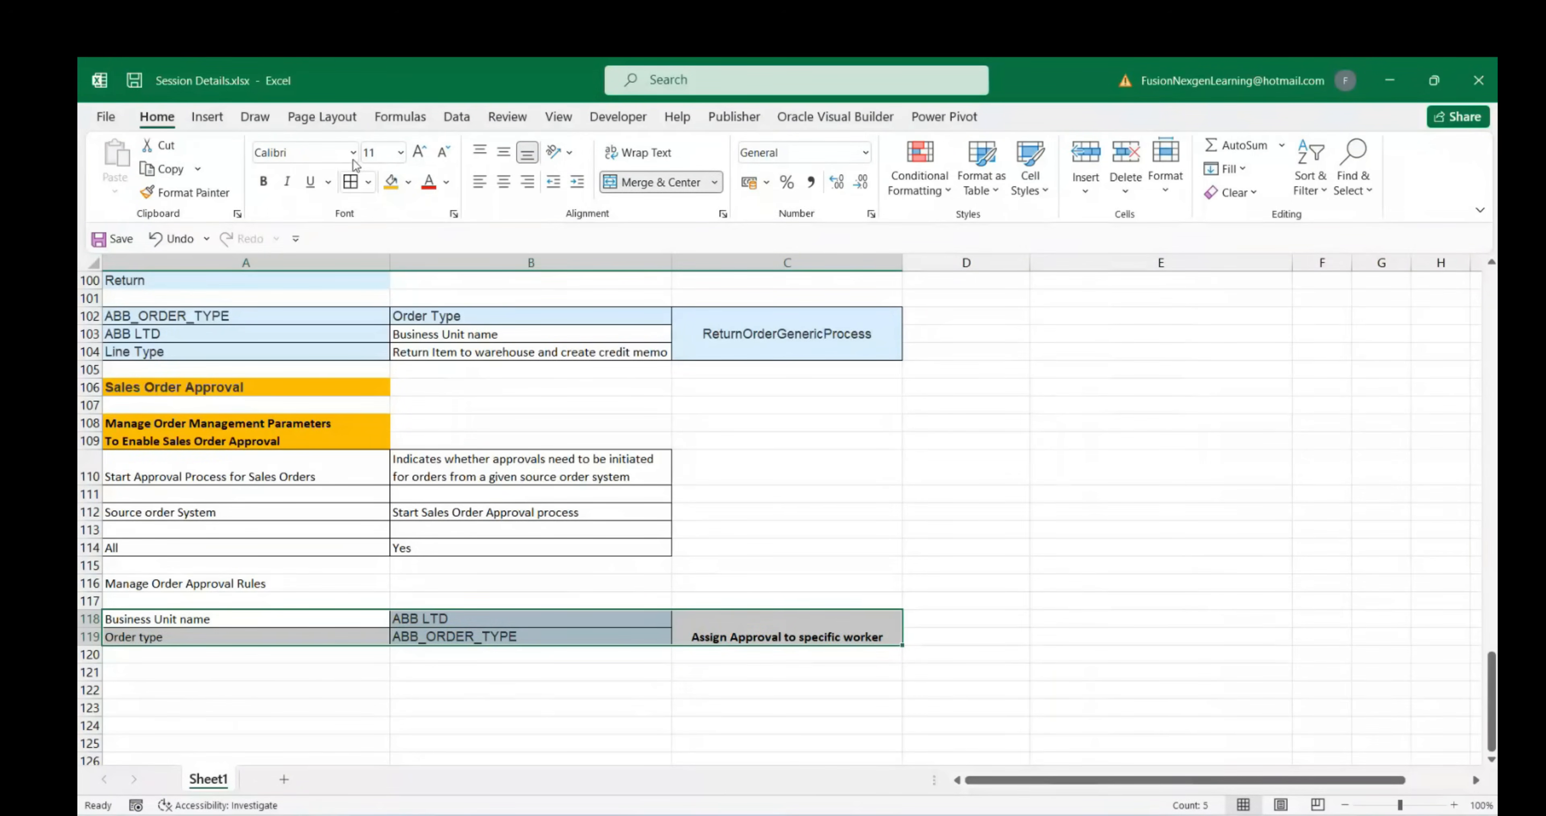
pyautogui.click(427, 693)
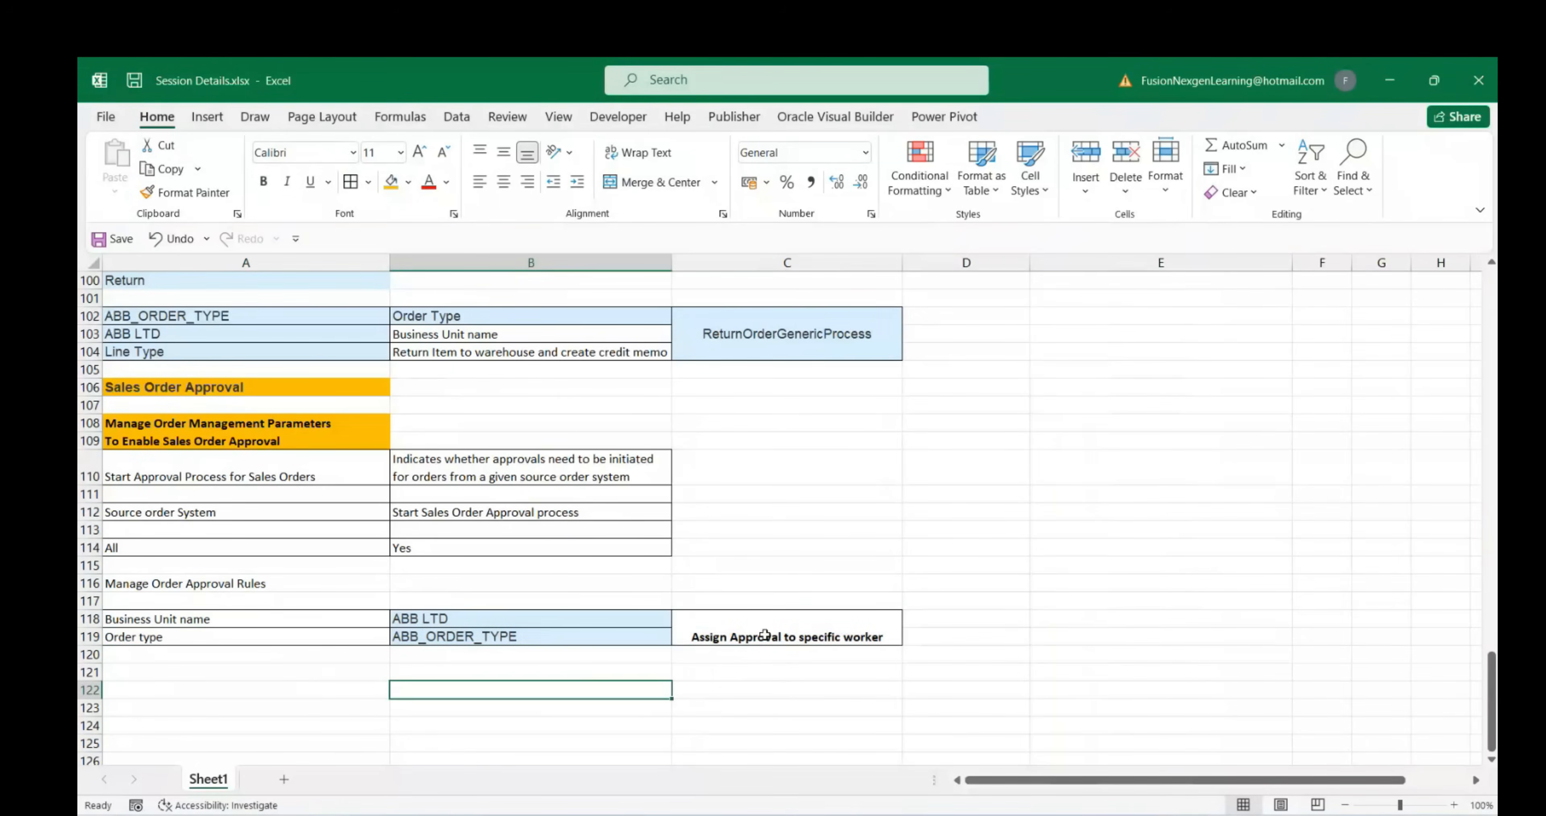
pyautogui.click(764, 634)
pyautogui.click(213, 591)
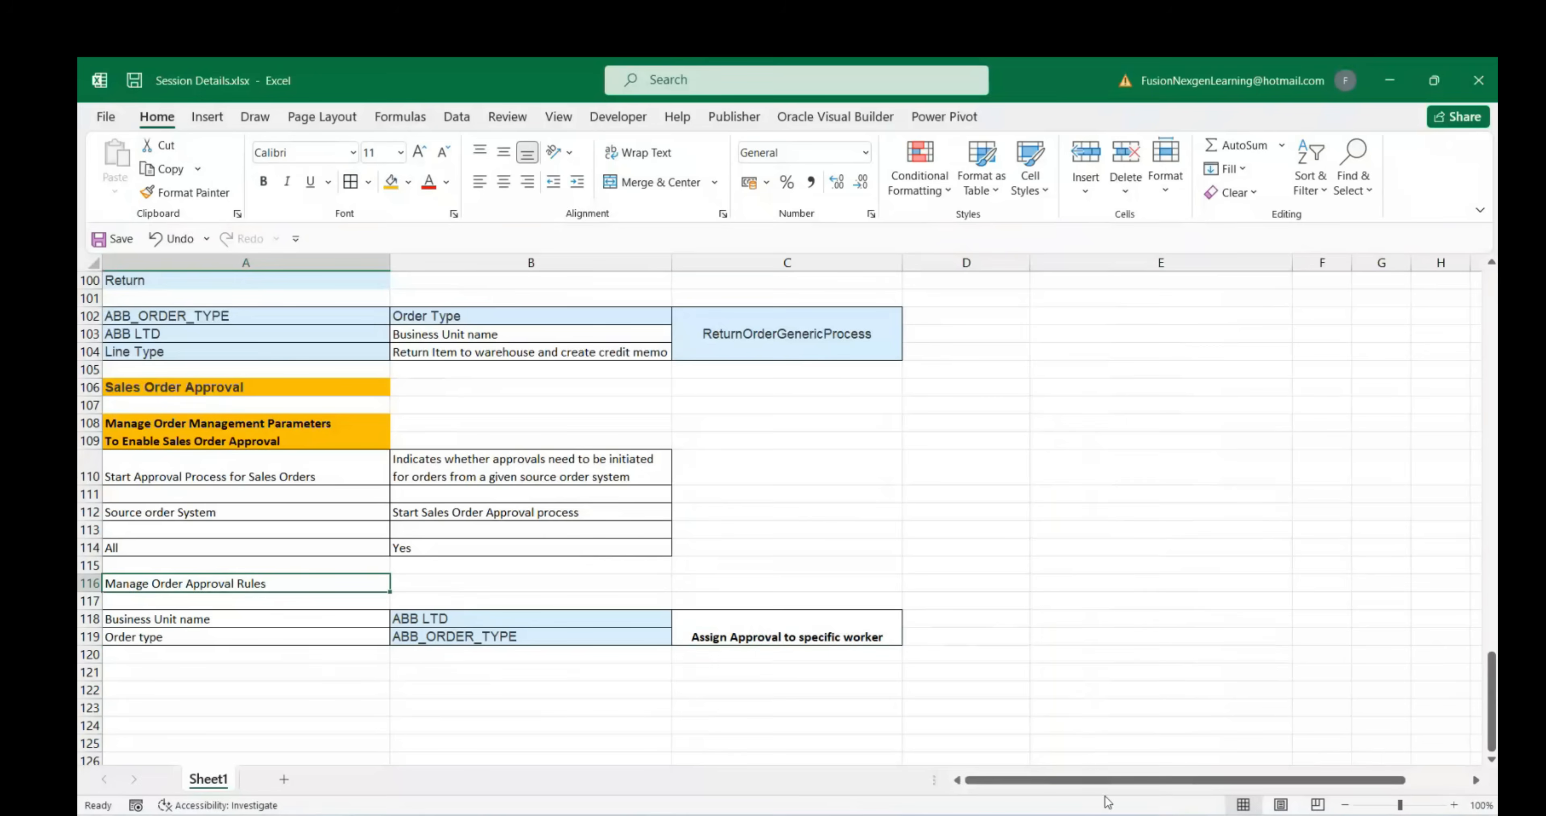
# Publish the order approval rules again in Oracle Fusion and acknowledge the success message
pyautogui.moveTo(1108, 804)
pyautogui.click(973, 690)
pyautogui.click(1338, 273)
pyautogui.click(977, 526)
pyautogui.click(878, 517)
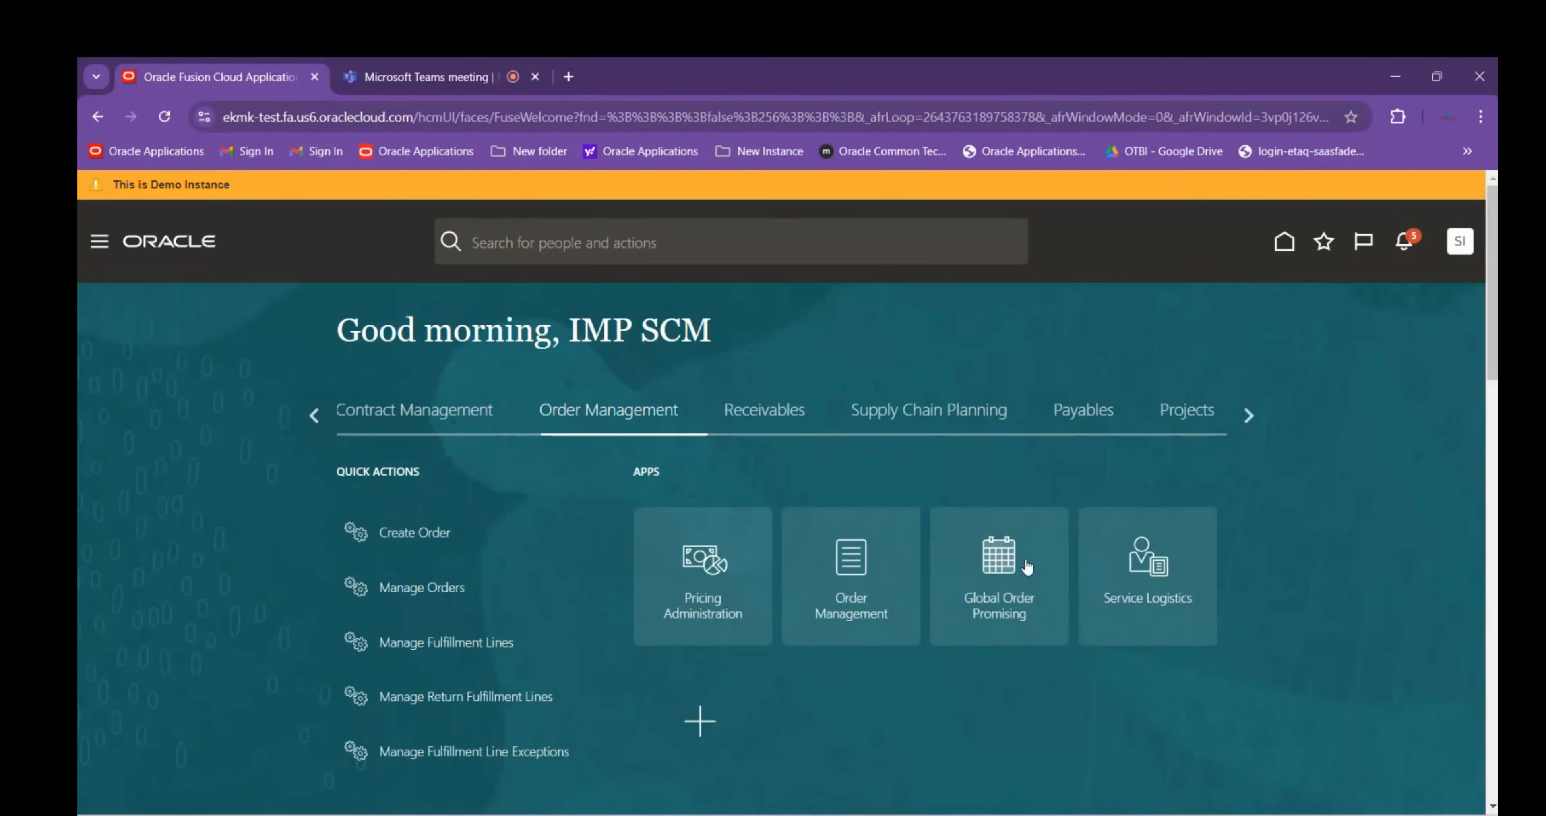
# Find and open the ABB LTD ATP rule from Global Order Promising's Manage ATP Rules
pyautogui.click(993, 567)
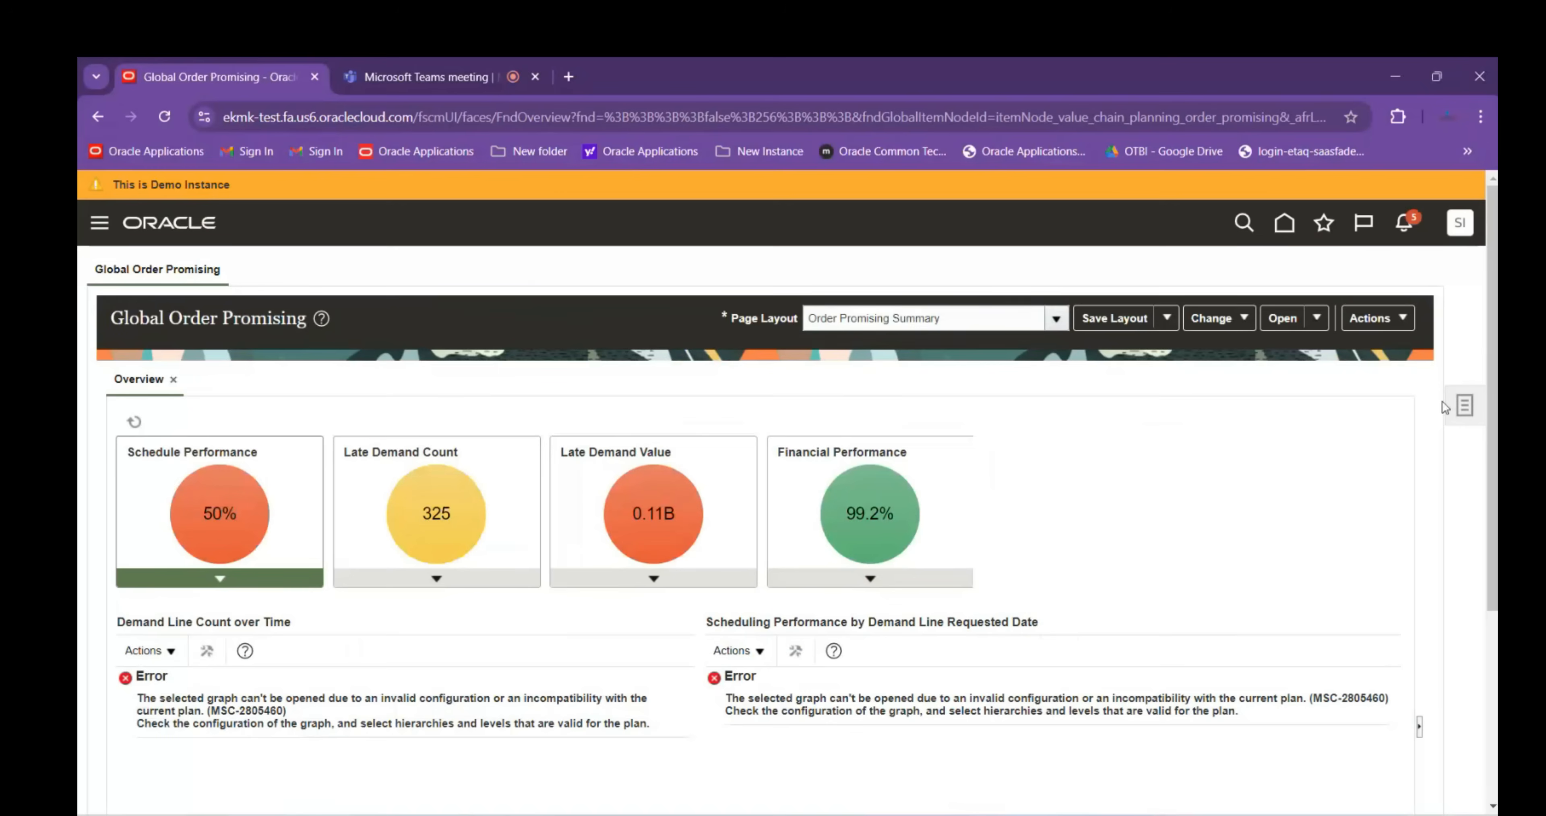
pyautogui.click(1463, 406)
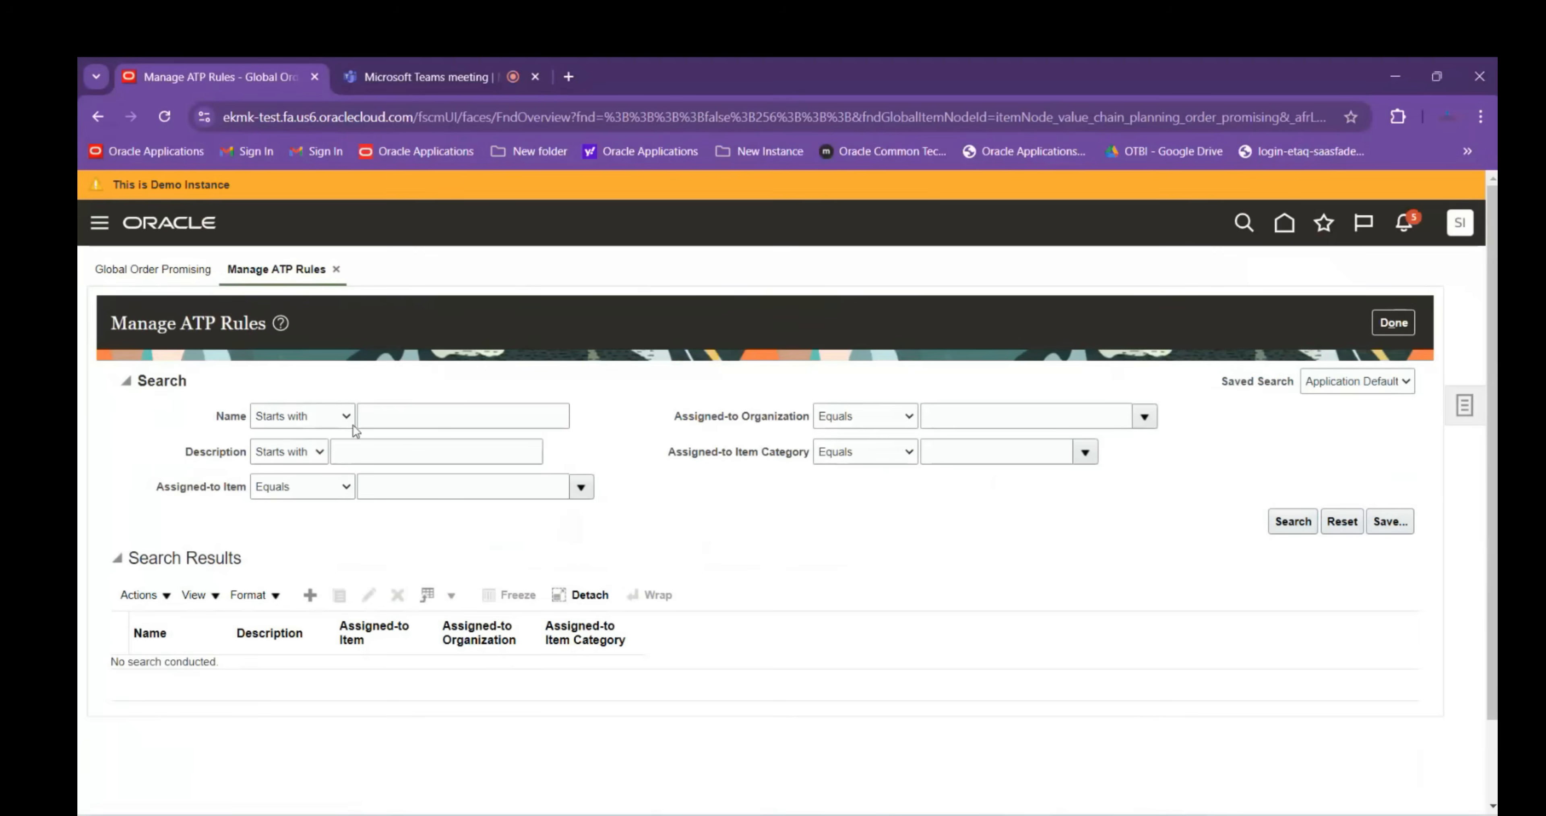
pyautogui.click(377, 411)
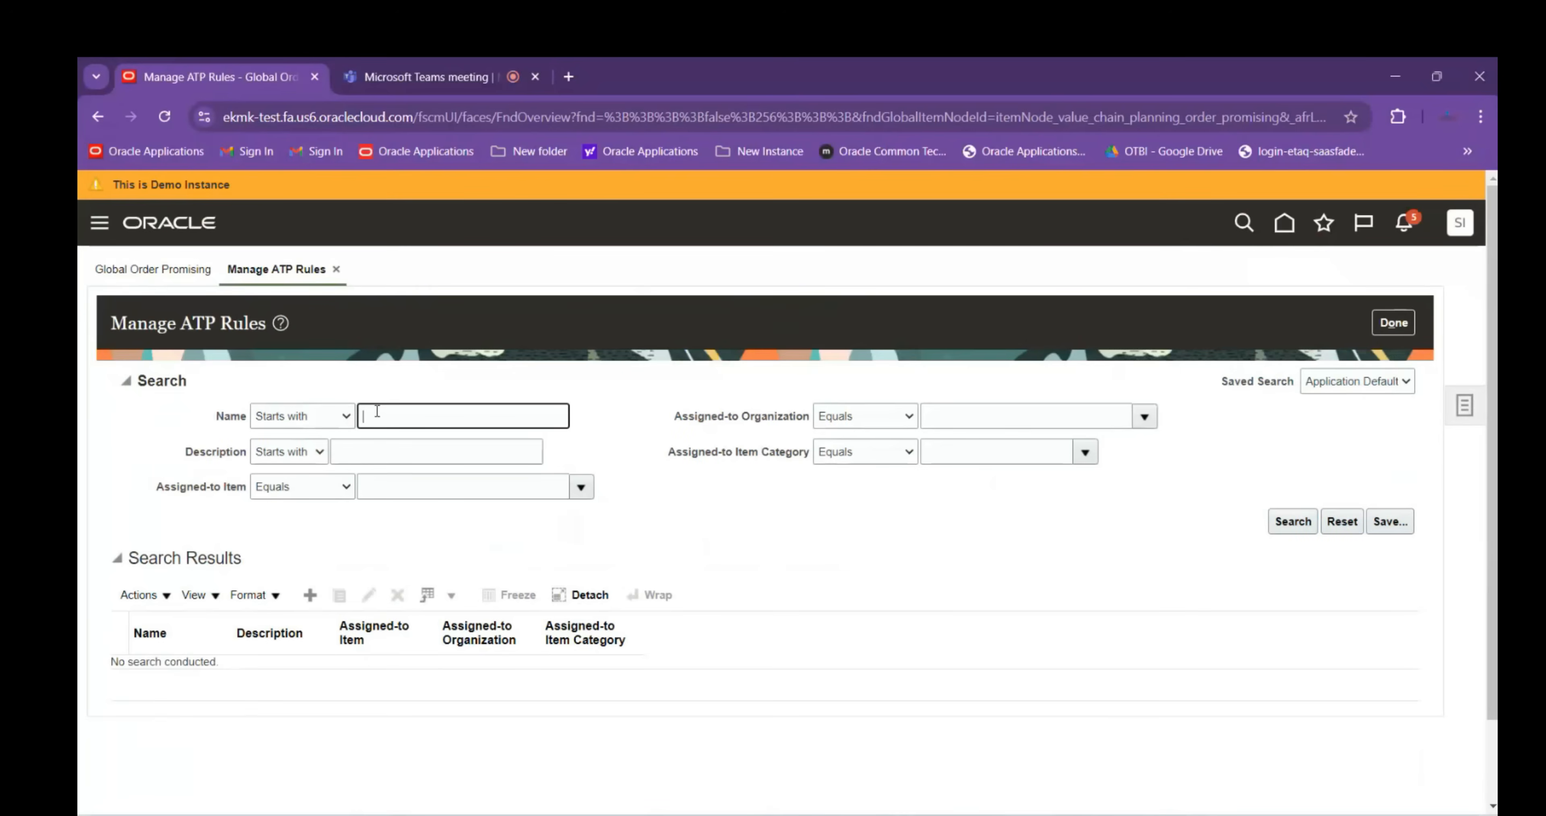
pyautogui.press('Return')
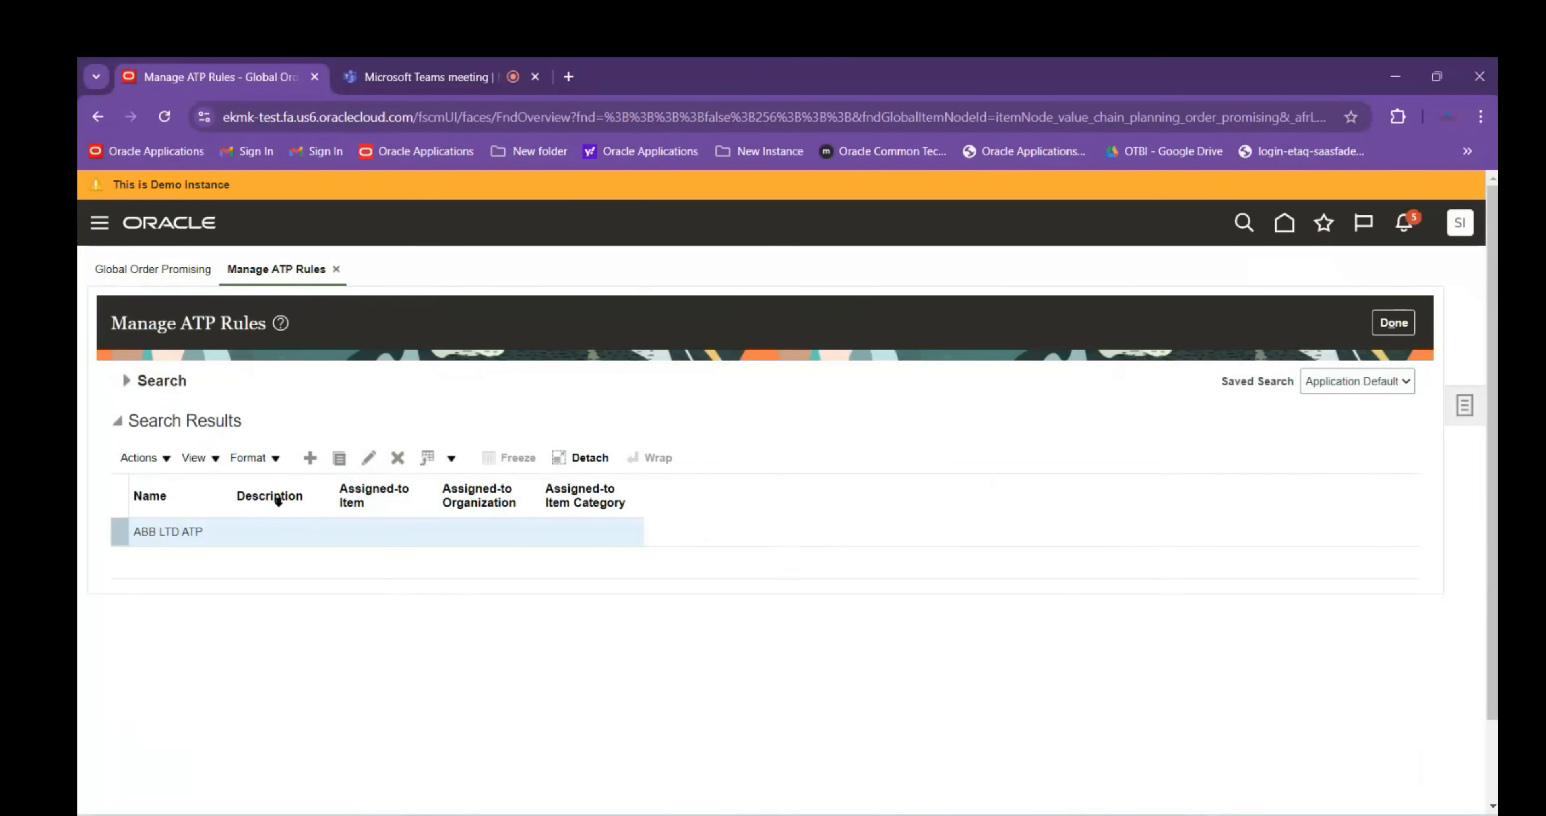
pyautogui.click(369, 459)
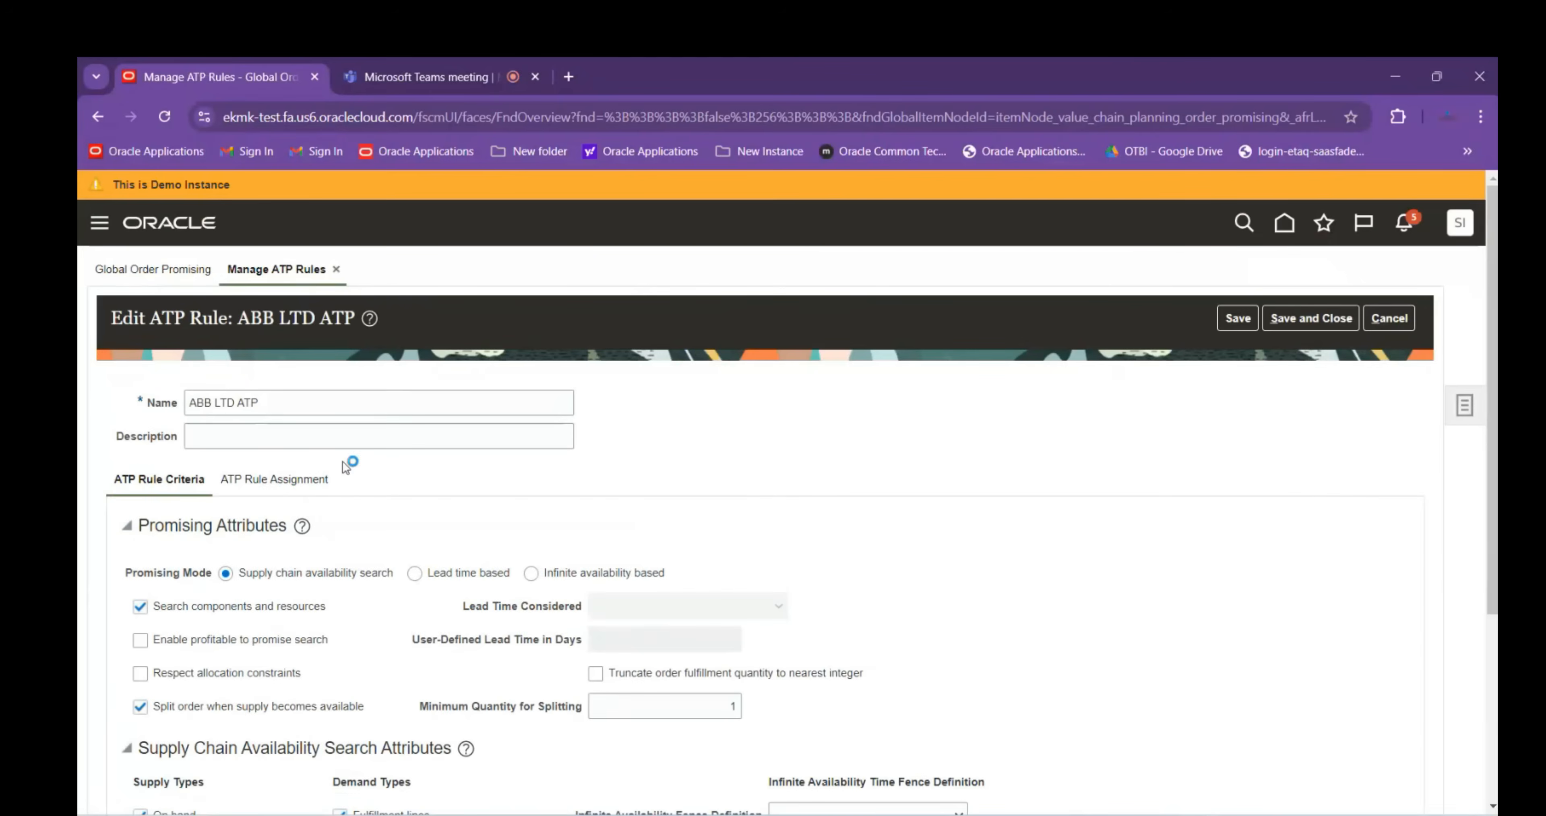
# Add an ATP rule assignment row with Organization basis and partial organization ABB
pyautogui.click(306, 479)
pyautogui.click(315, 553)
pyautogui.click(209, 636)
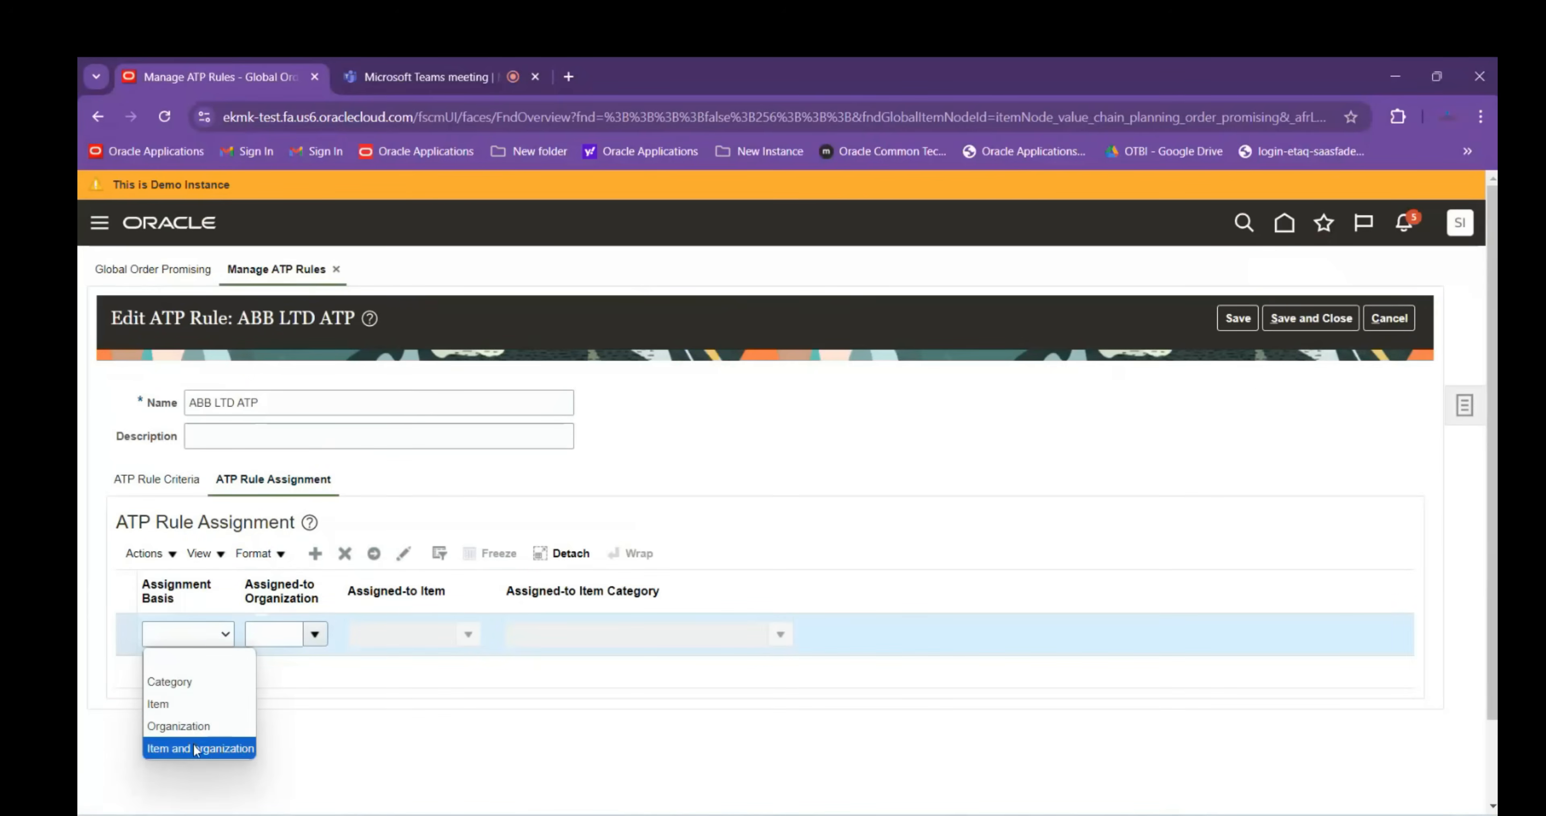
pyautogui.click(198, 727)
pyautogui.click(280, 639)
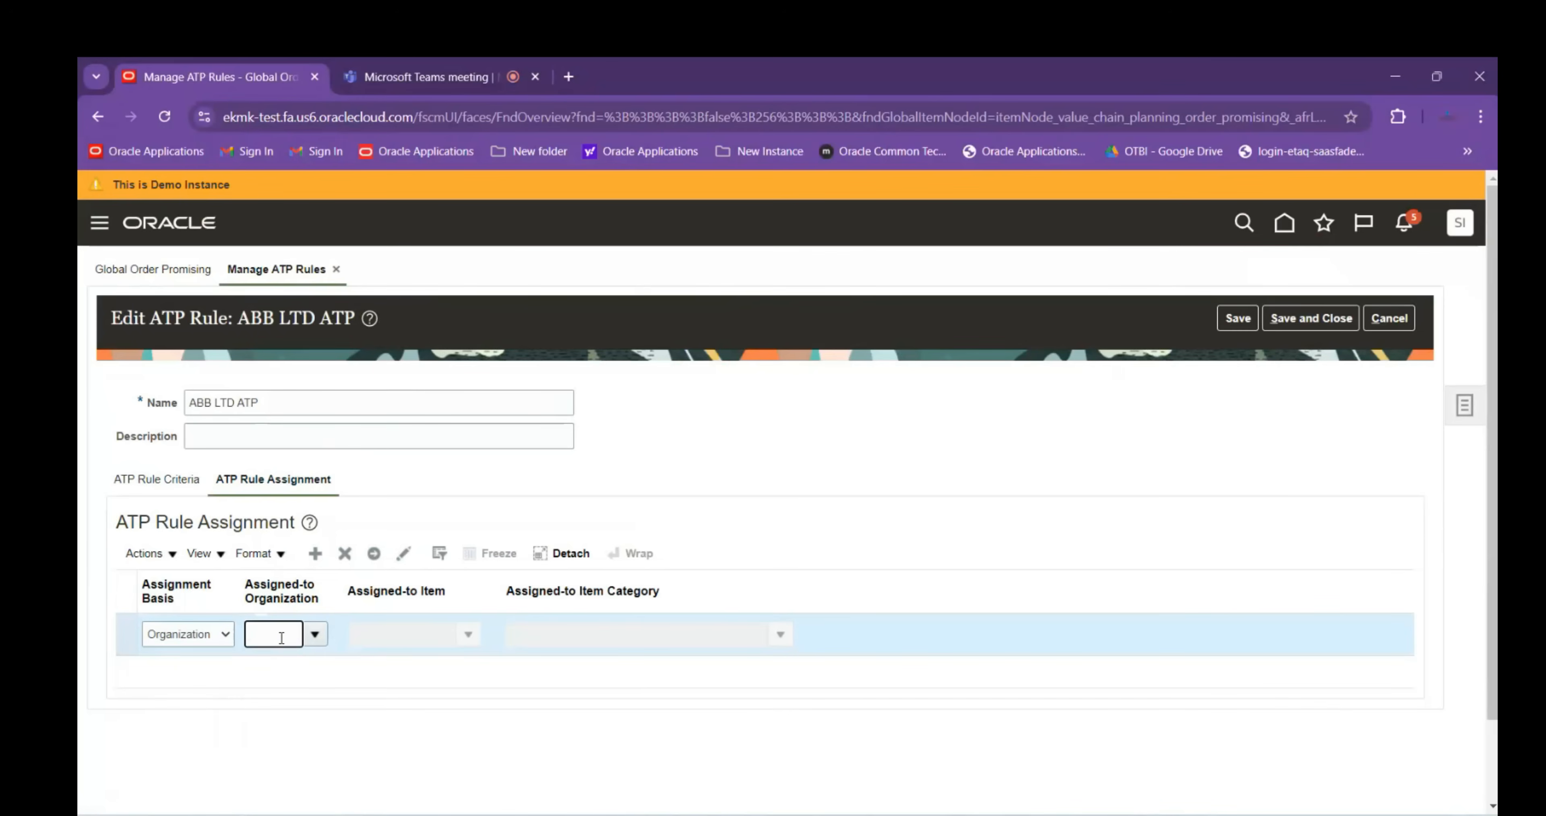
pyautogui.press('Tab')
# Pick ABBDI as the organization, then clear it and cancel the rule without saving
pyautogui.click(322, 637)
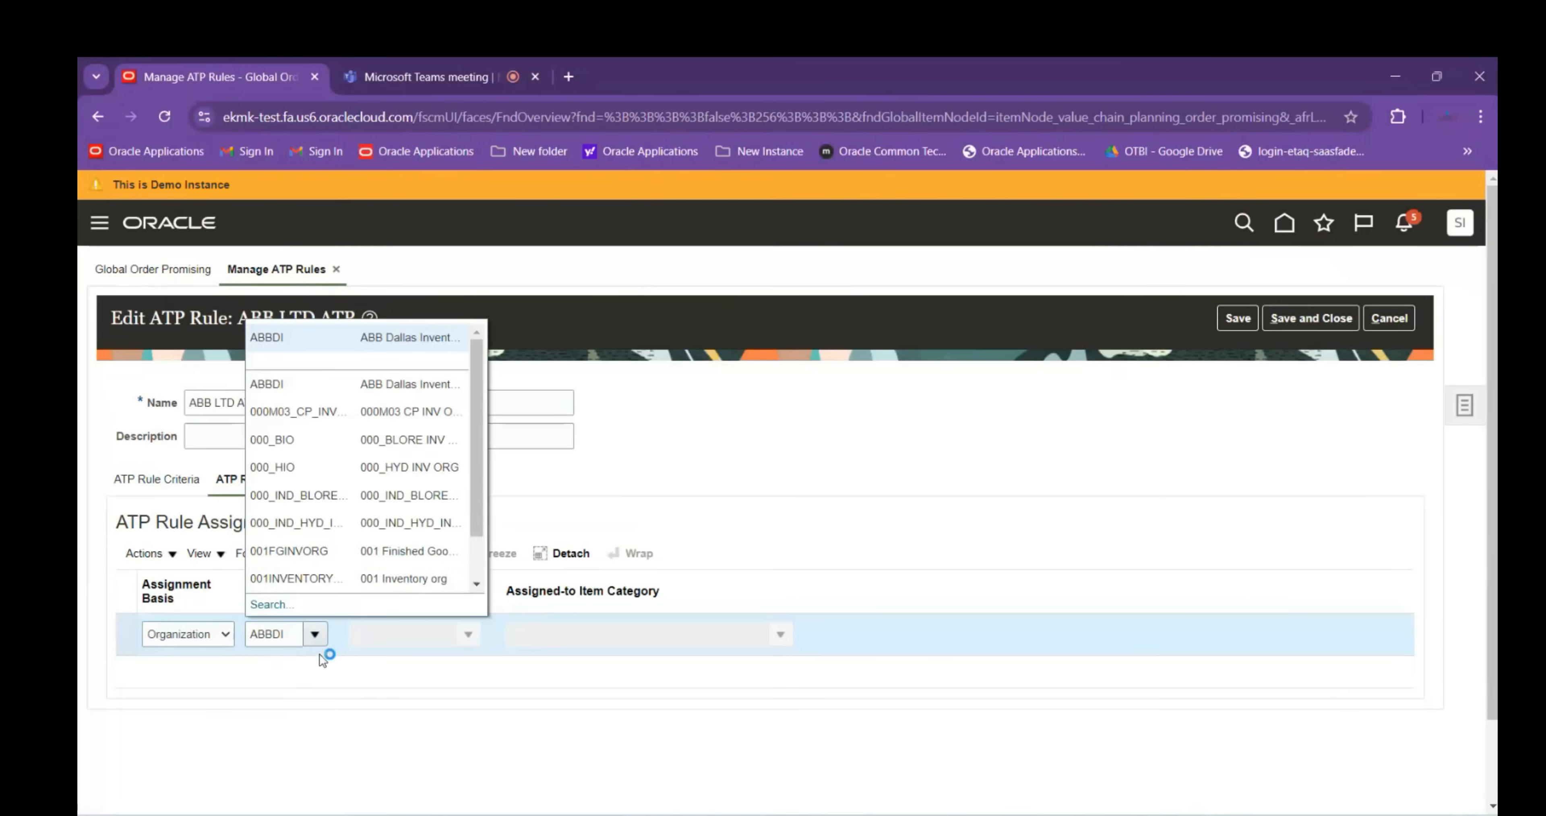
pyautogui.click(271, 605)
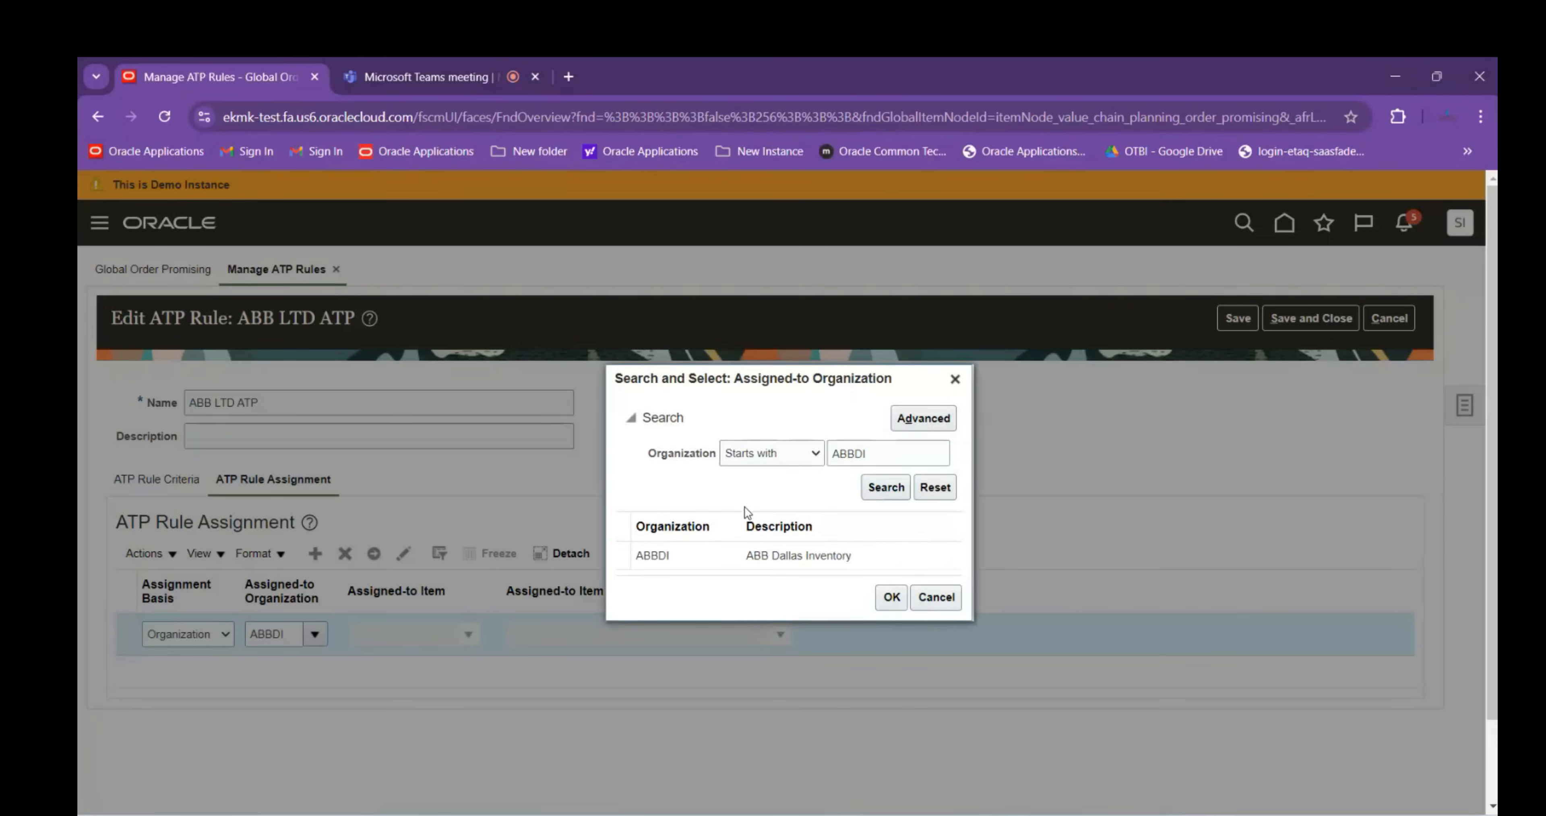
pyautogui.click(934, 595)
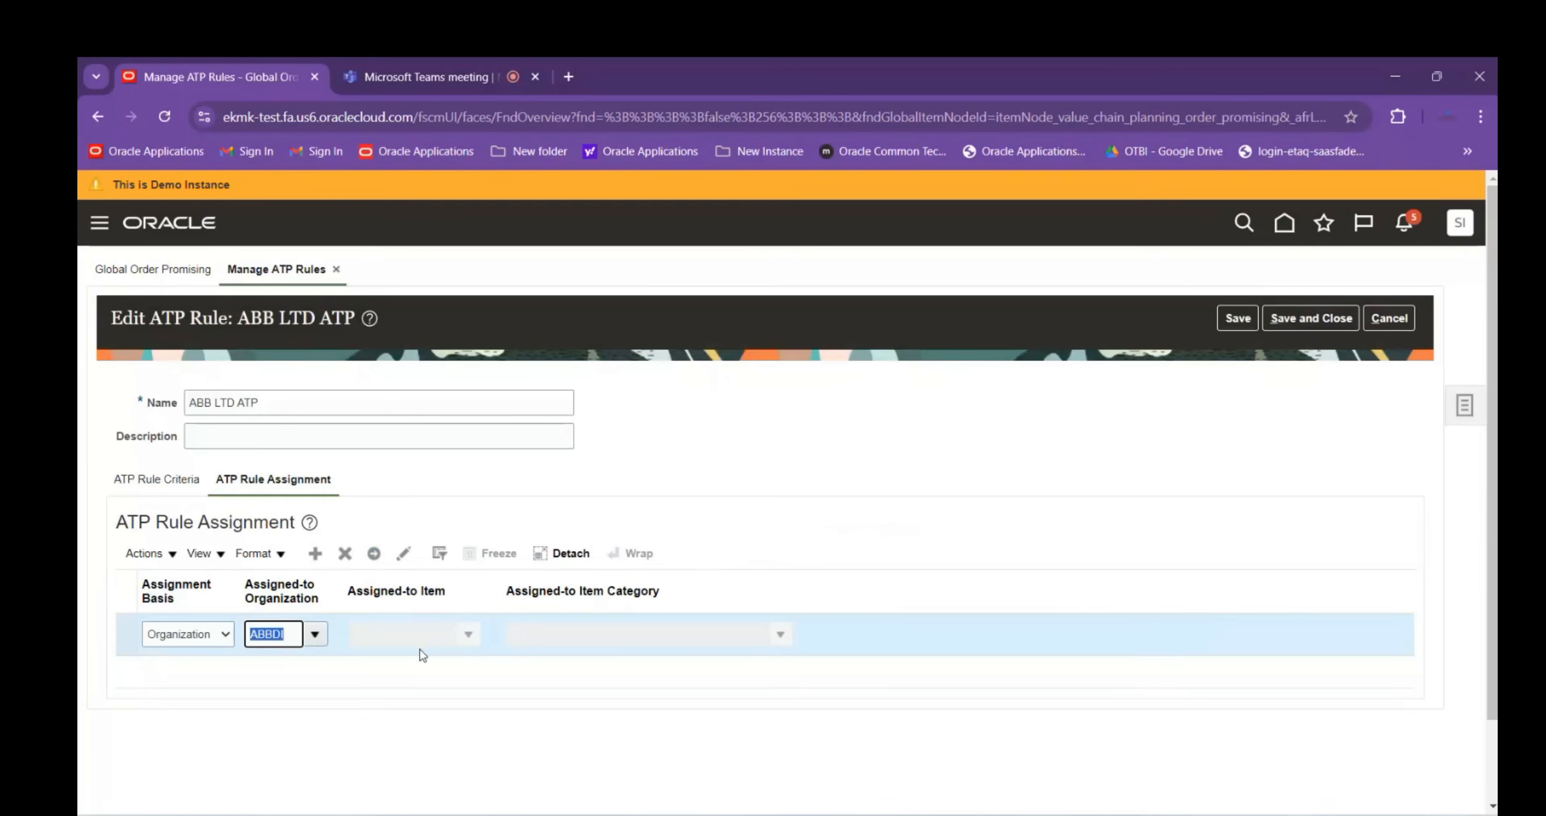
pyautogui.press('BackSpace')
pyautogui.click(1390, 319)
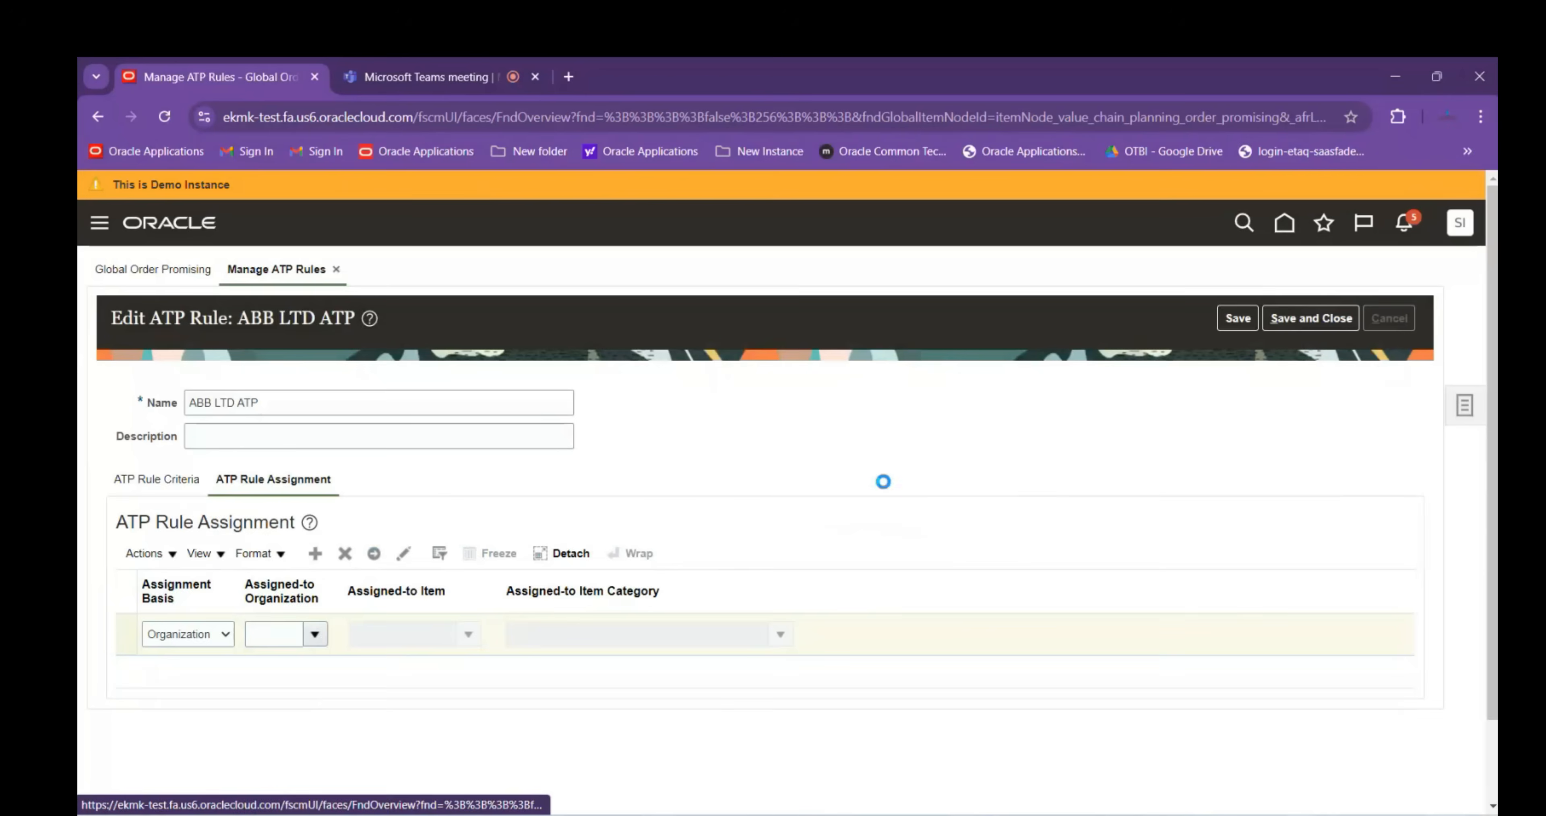
pyautogui.click(1384, 325)
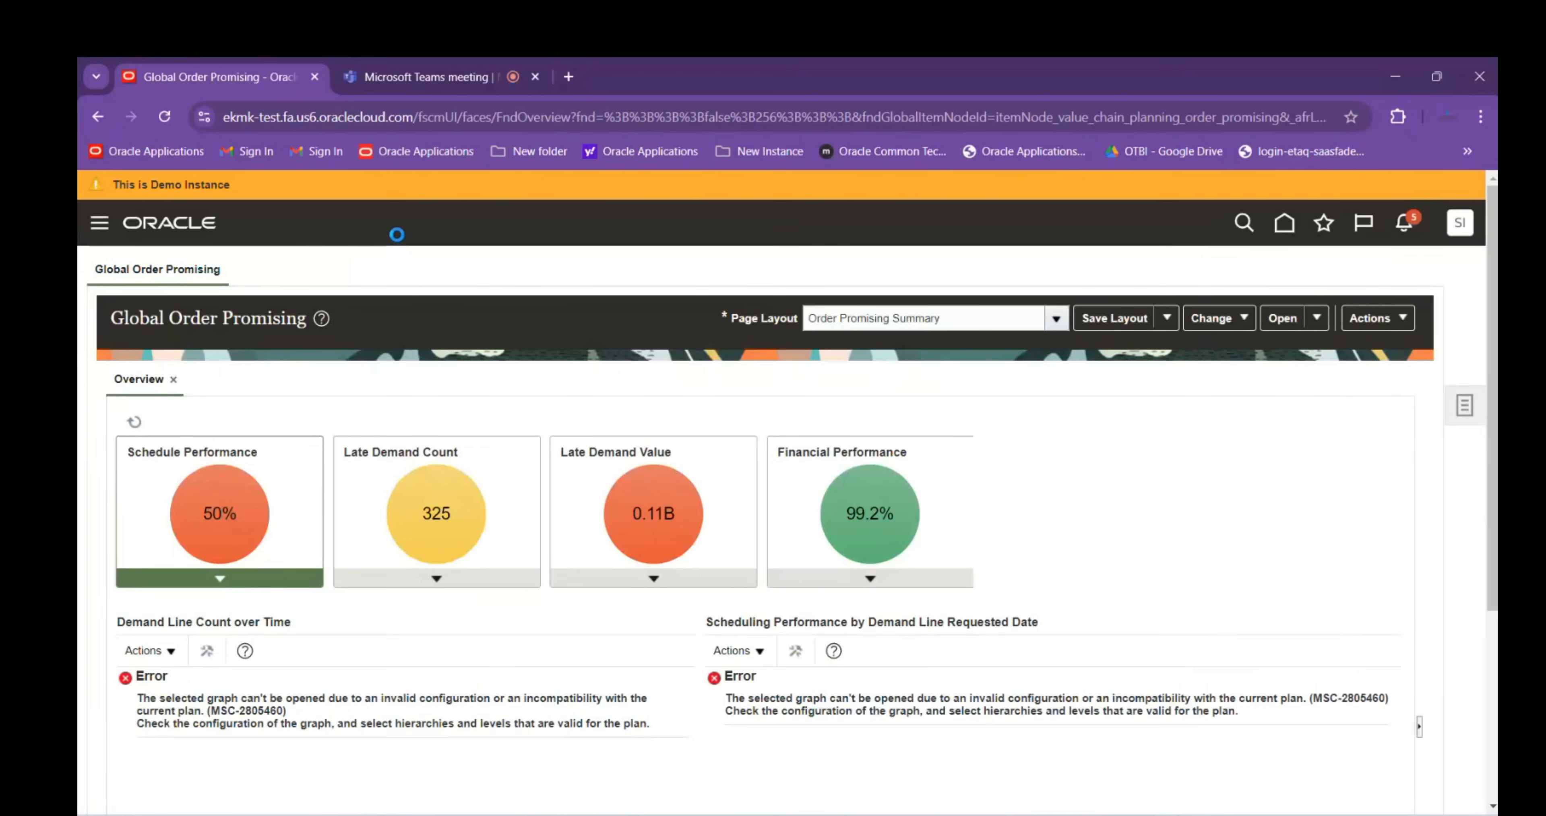
# Open Scheduled Processes in Hierarchy view, select Collection Job Set, and schedule a new process
pyautogui.scroll(-8, 399, 336)
pyautogui.scroll(6, 399, 337)
pyautogui.click(438, 385)
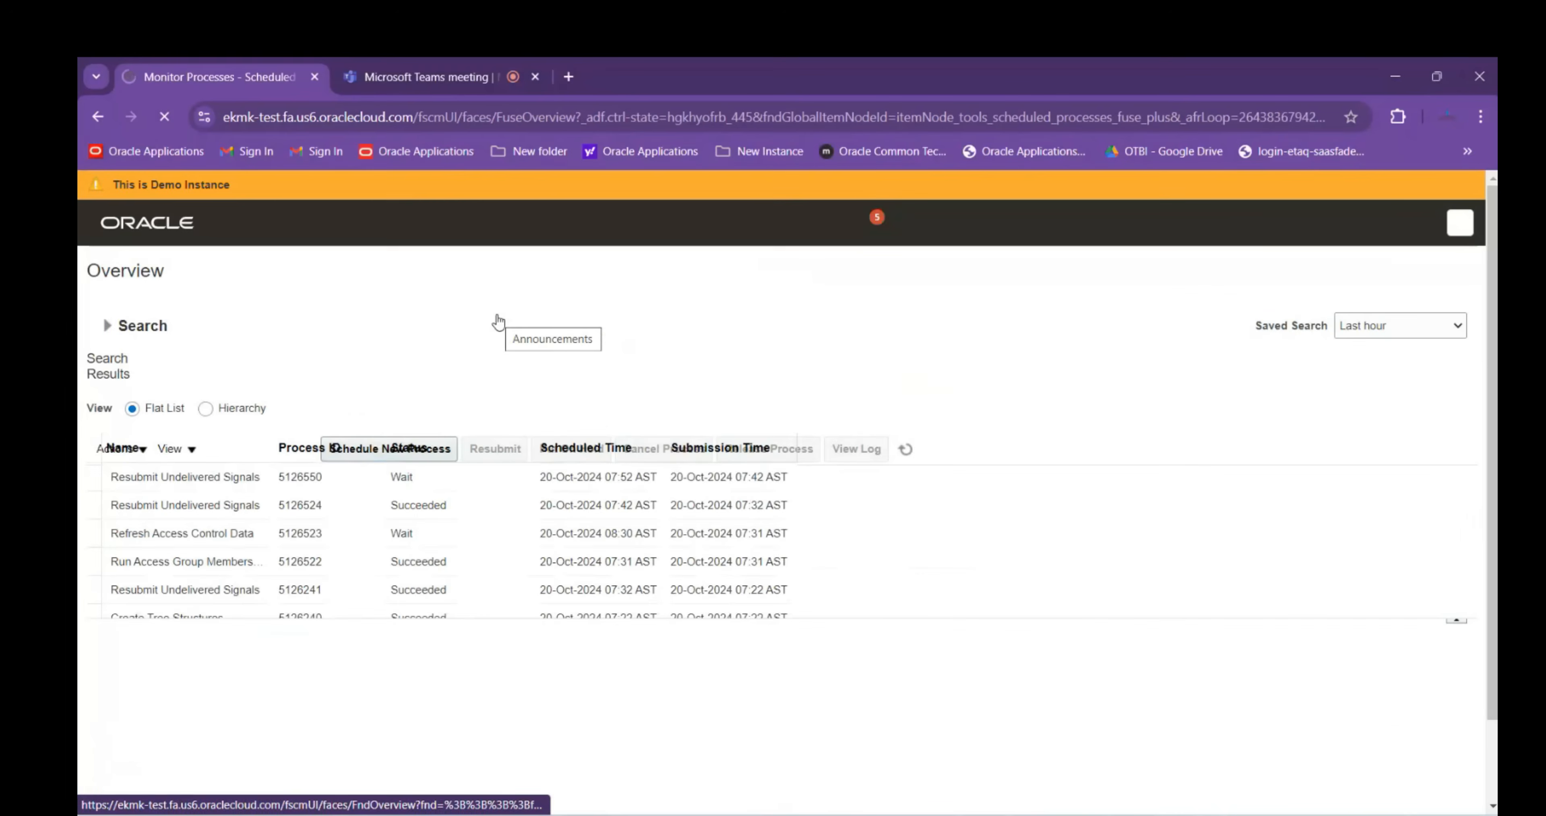
pyautogui.click(207, 410)
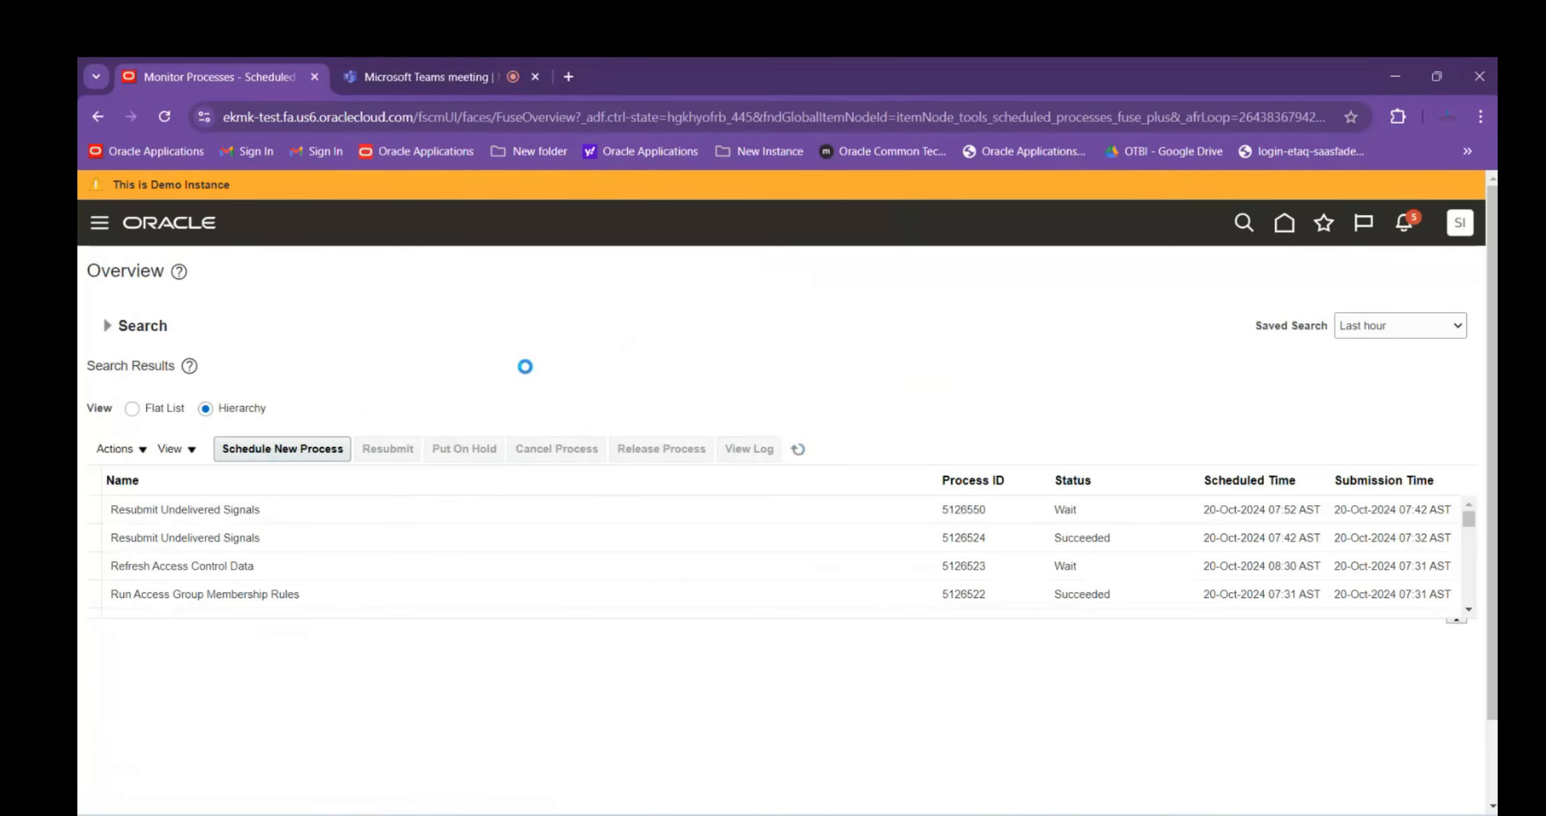
pyautogui.scroll(-2, 525, 360)
pyautogui.scroll(-3, 406, 431)
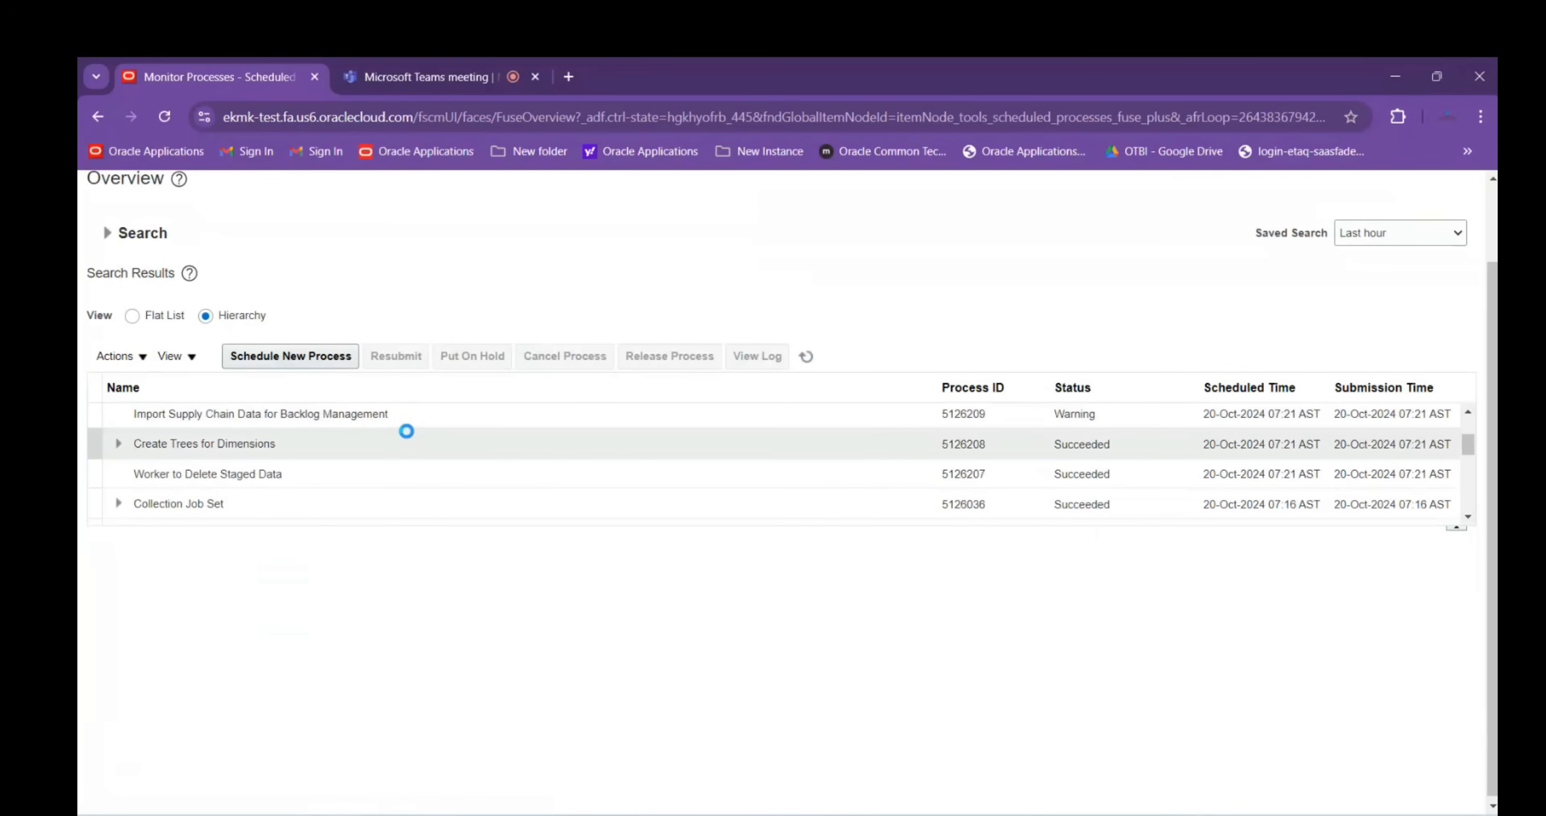
pyautogui.click(414, 503)
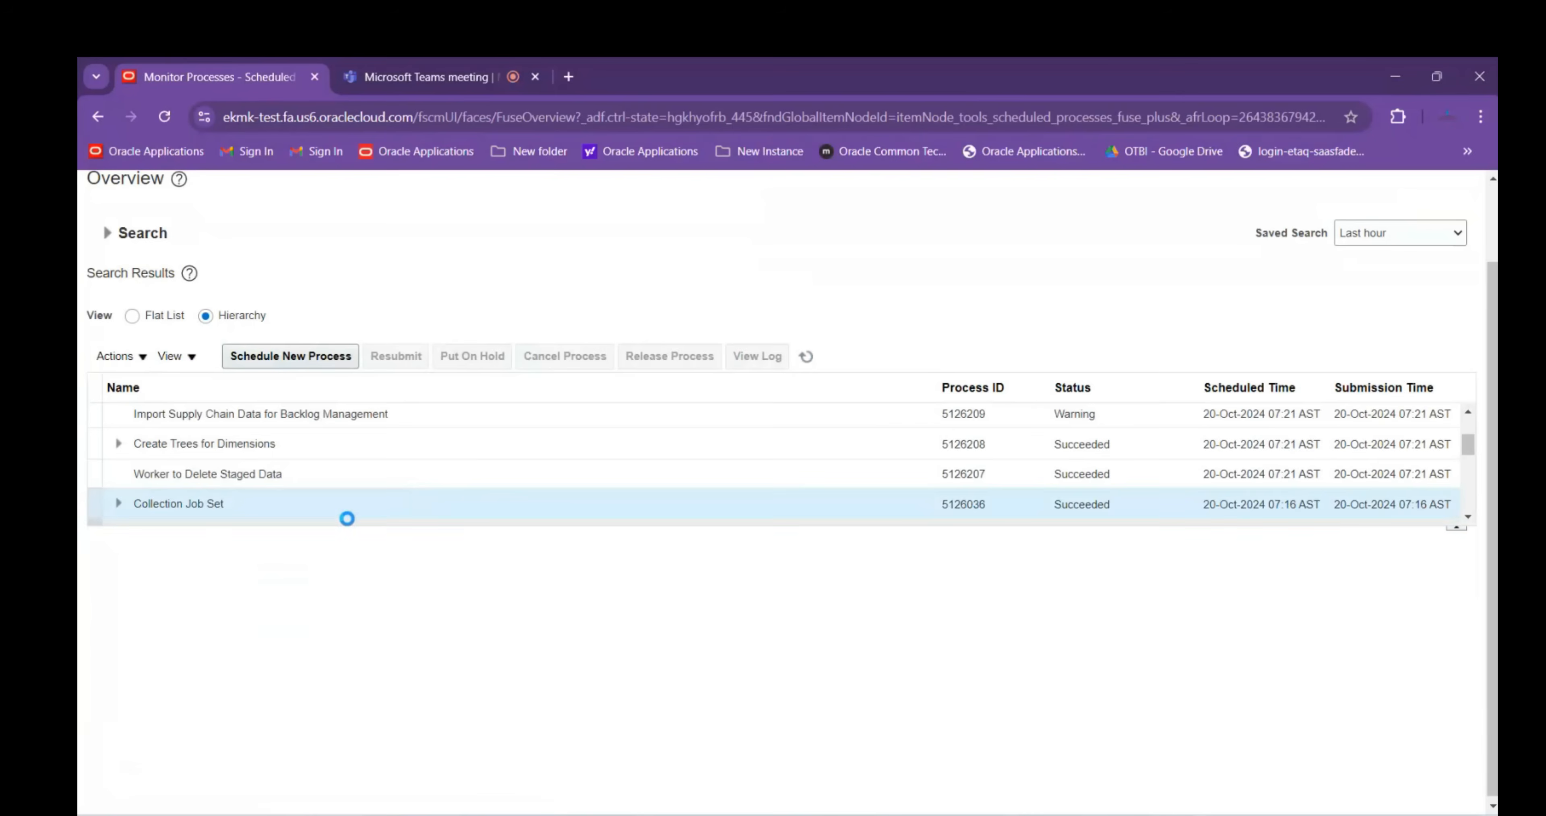
pyautogui.scroll(-3, 347, 510)
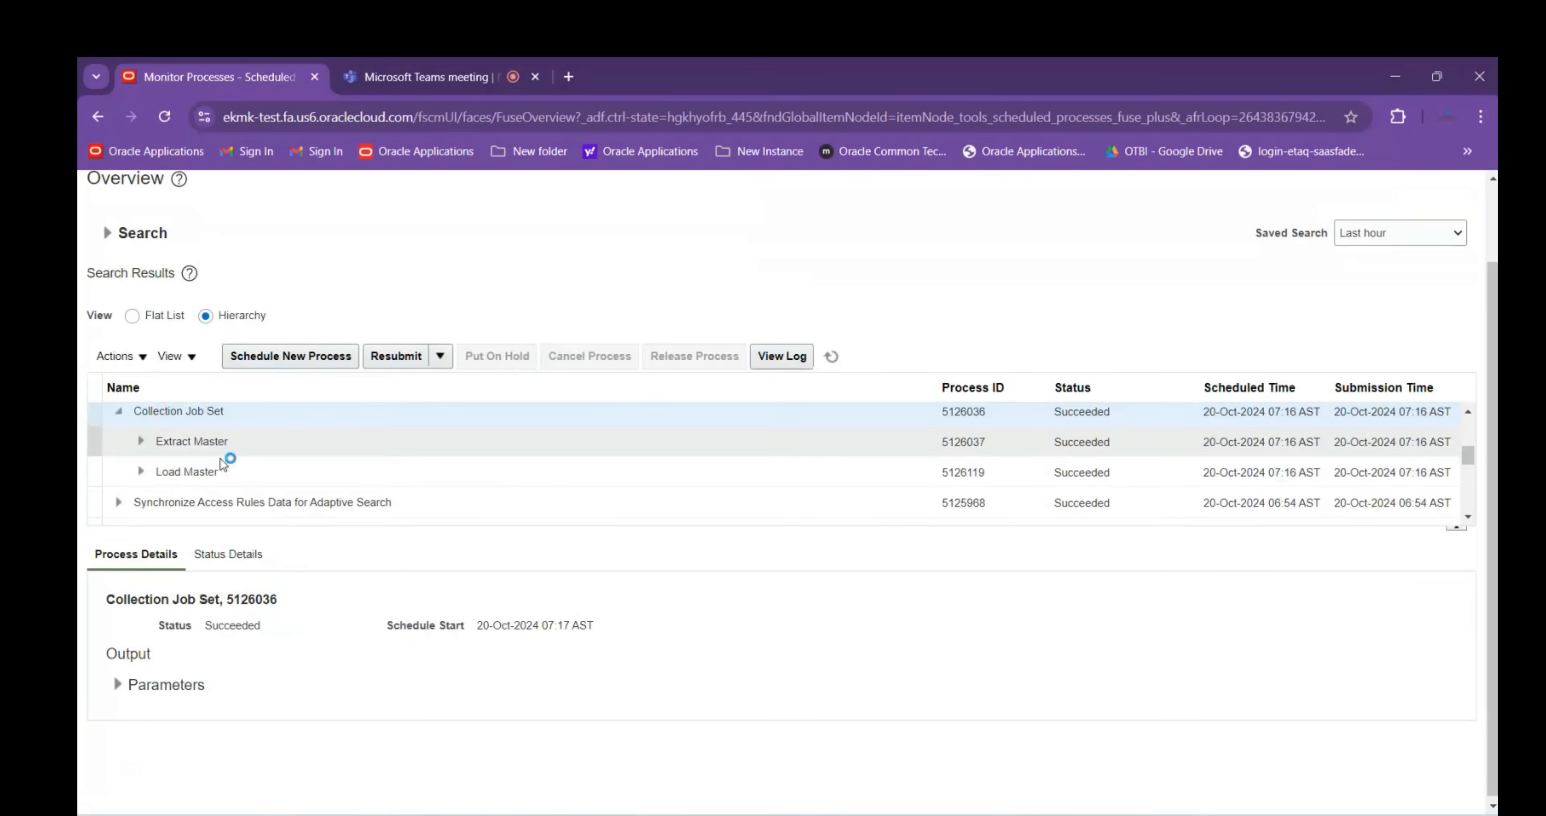
pyautogui.scroll(-3, 258, 470)
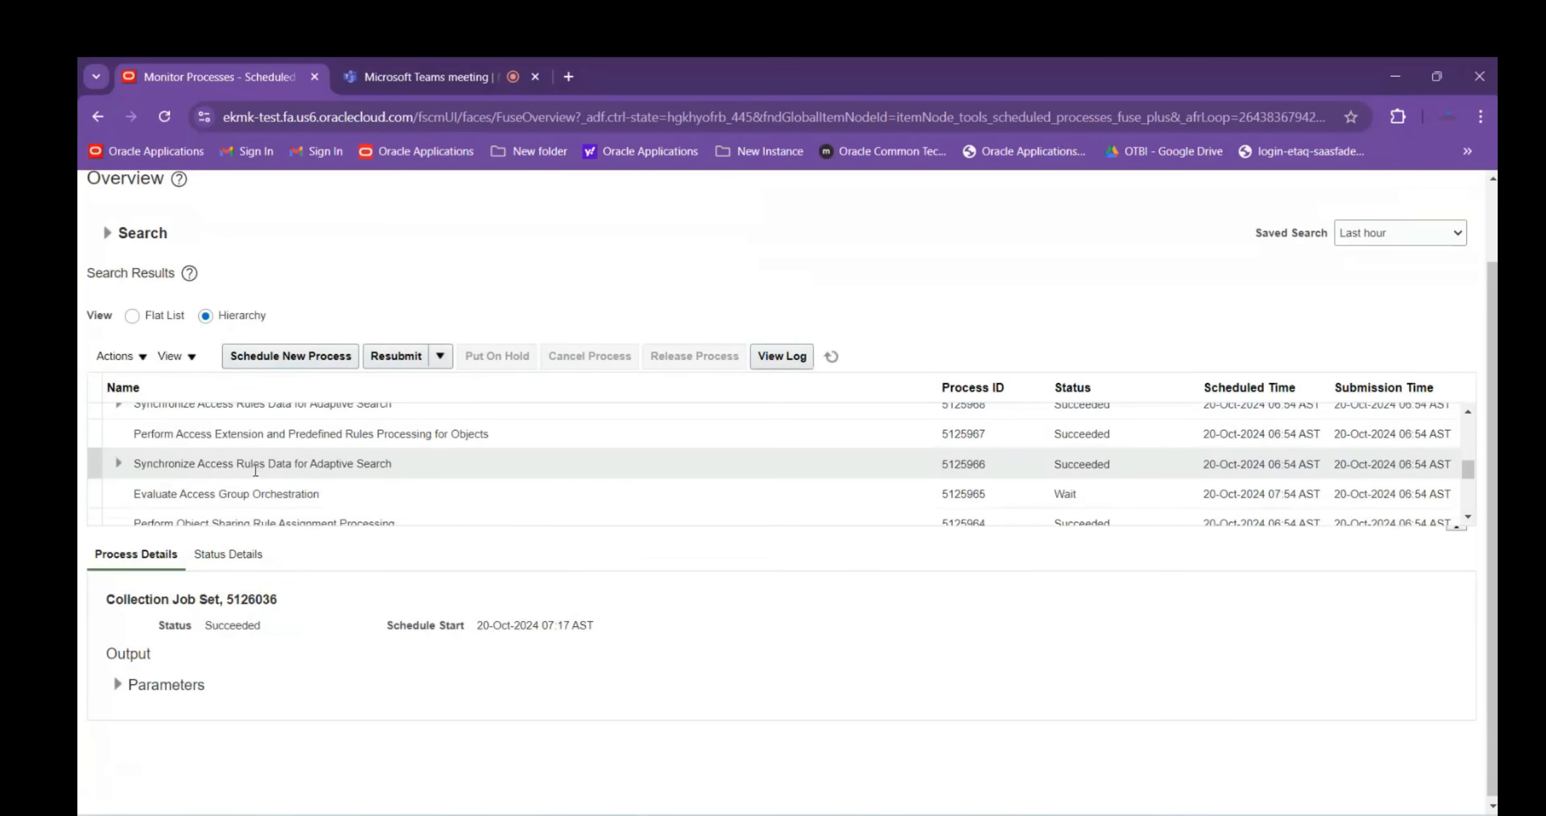
pyautogui.scroll(3, 256, 471)
pyautogui.click(312, 361)
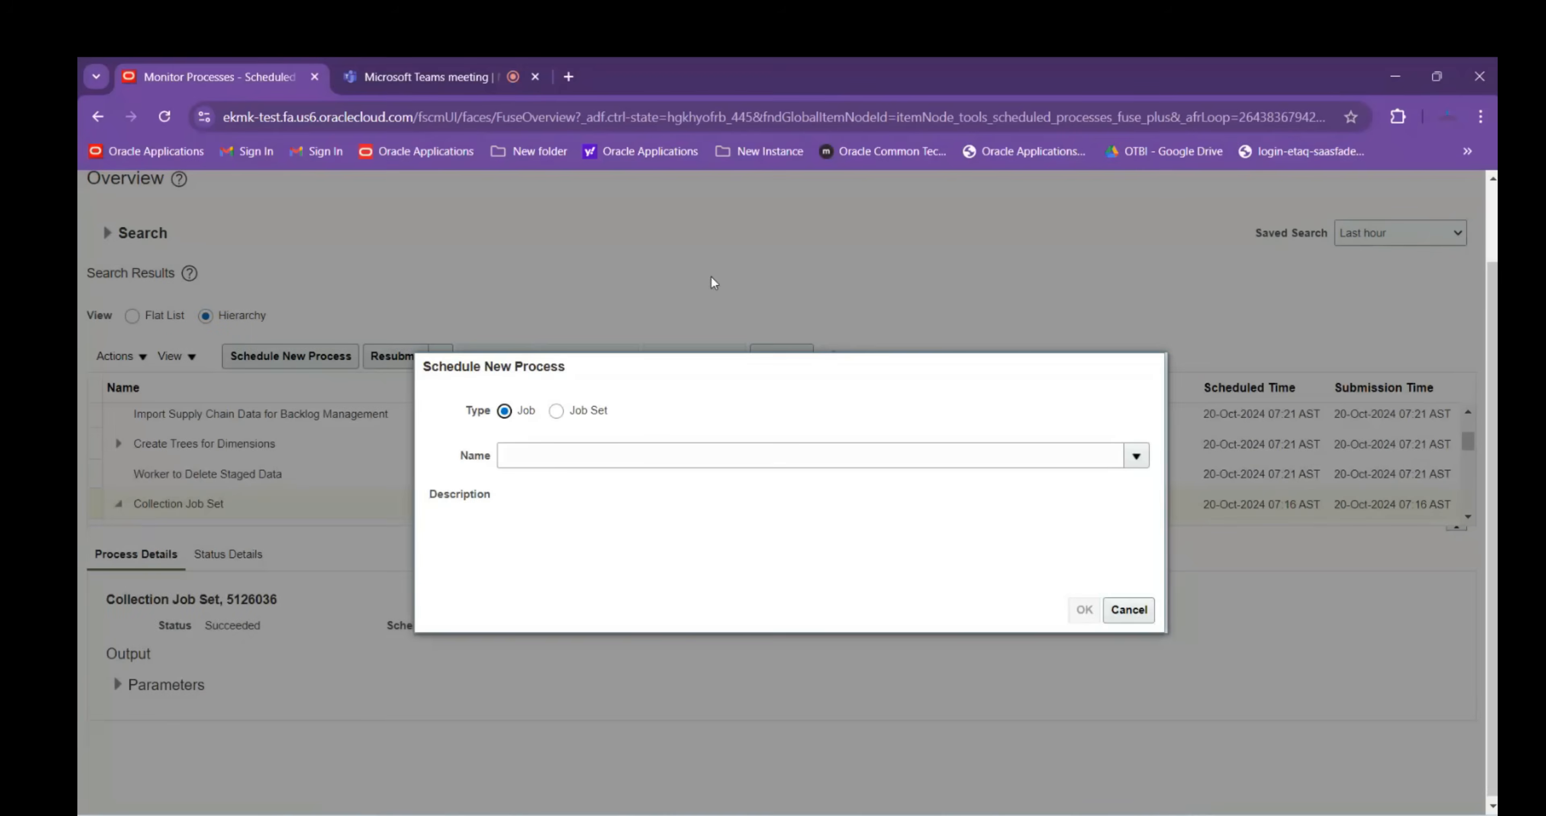
# Search processes by name and choose Refresh and Start the Order Promising Server
pyautogui.click(581, 459)
pyautogui.write('ref%order%')
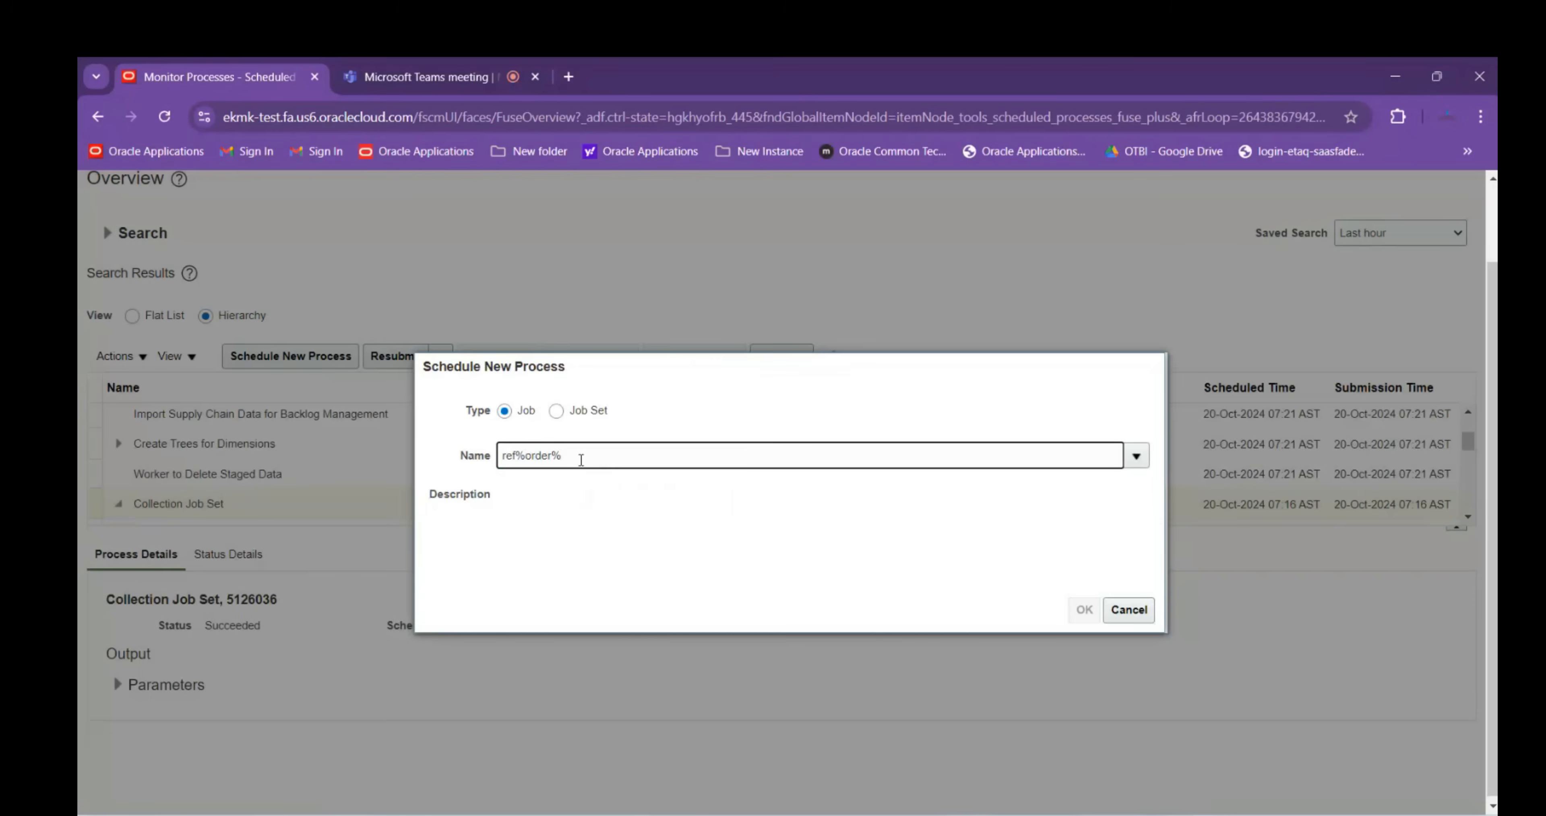
pyautogui.press('Tab')
pyautogui.click(900, 585)
pyautogui.click(1186, 625)
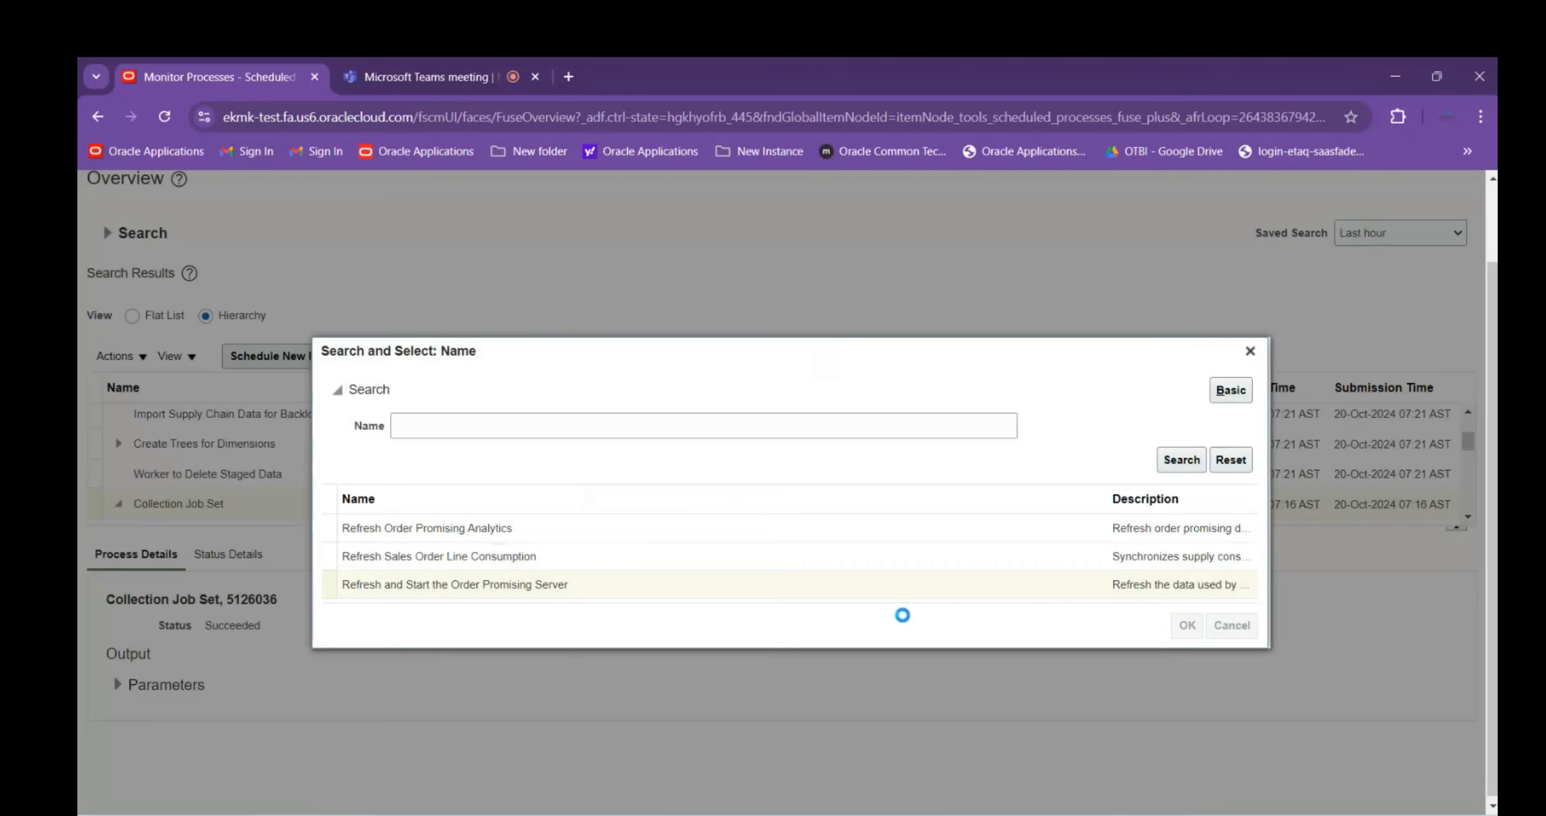
pyautogui.click(1085, 610)
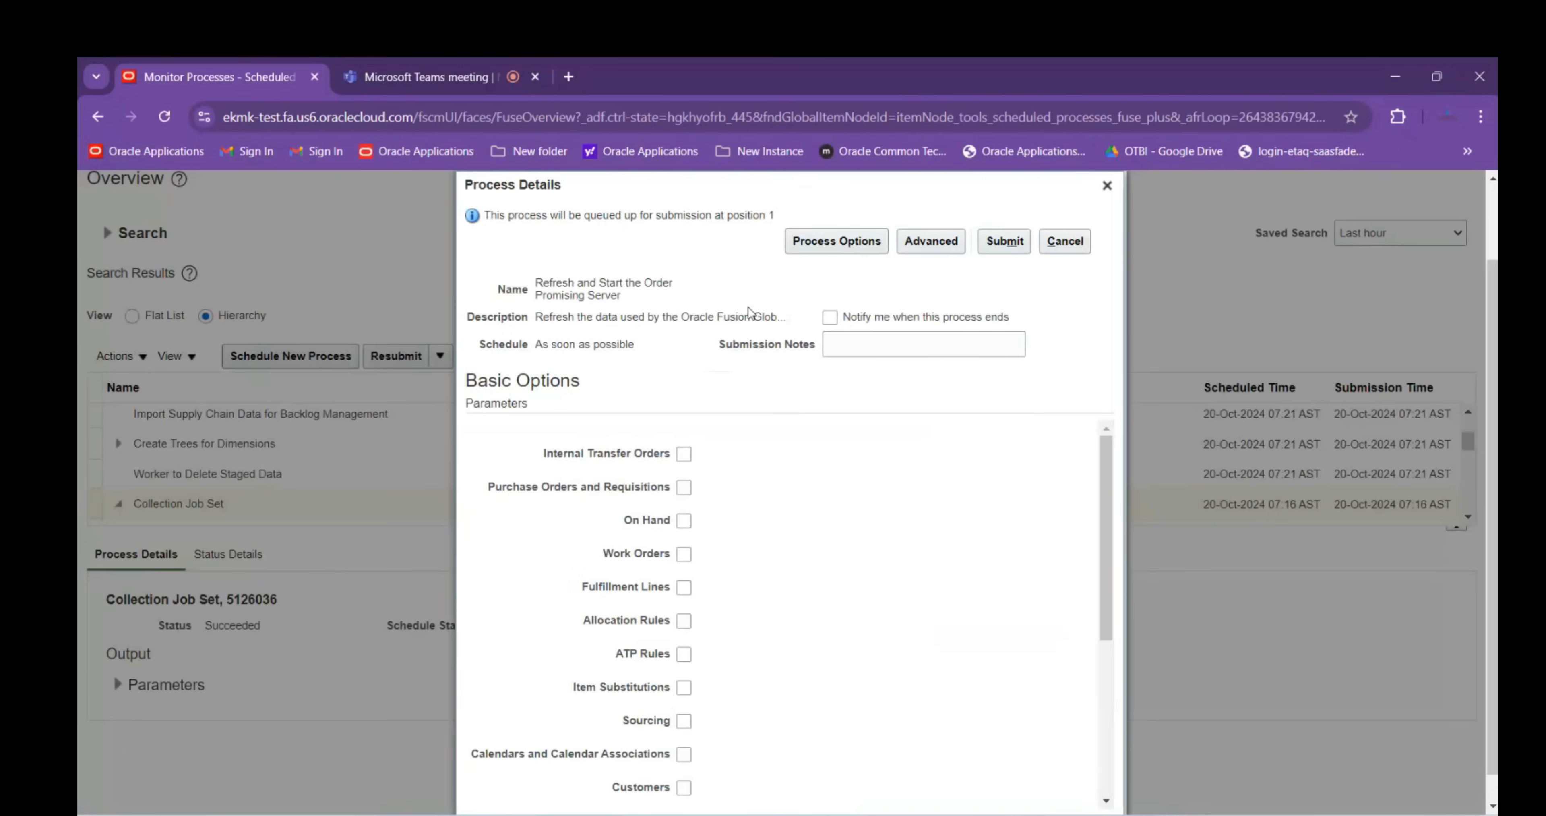
# Include transfer orders, purchase orders, on hand, work orders, fulfillment lines, allocation rules, ATP rules and sourcing
pyautogui.click(684, 455)
pyautogui.click(684, 488)
pyautogui.click(684, 522)
pyautogui.click(684, 554)
pyautogui.click(685, 588)
pyautogui.click(684, 621)
pyautogui.click(684, 654)
pyautogui.click(684, 720)
pyautogui.scroll(-4, 746, 675)
pyautogui.scroll(2, 680, 580)
# Also include item substitutions, calendars, customers, shipping networks, items, regions, resources, routings, suppliers, UOM and organizations
pyautogui.click(684, 501)
pyautogui.click(684, 568)
pyautogui.click(684, 602)
pyautogui.click(684, 634)
pyautogui.click(684, 668)
pyautogui.scroll(-2, 781, 600)
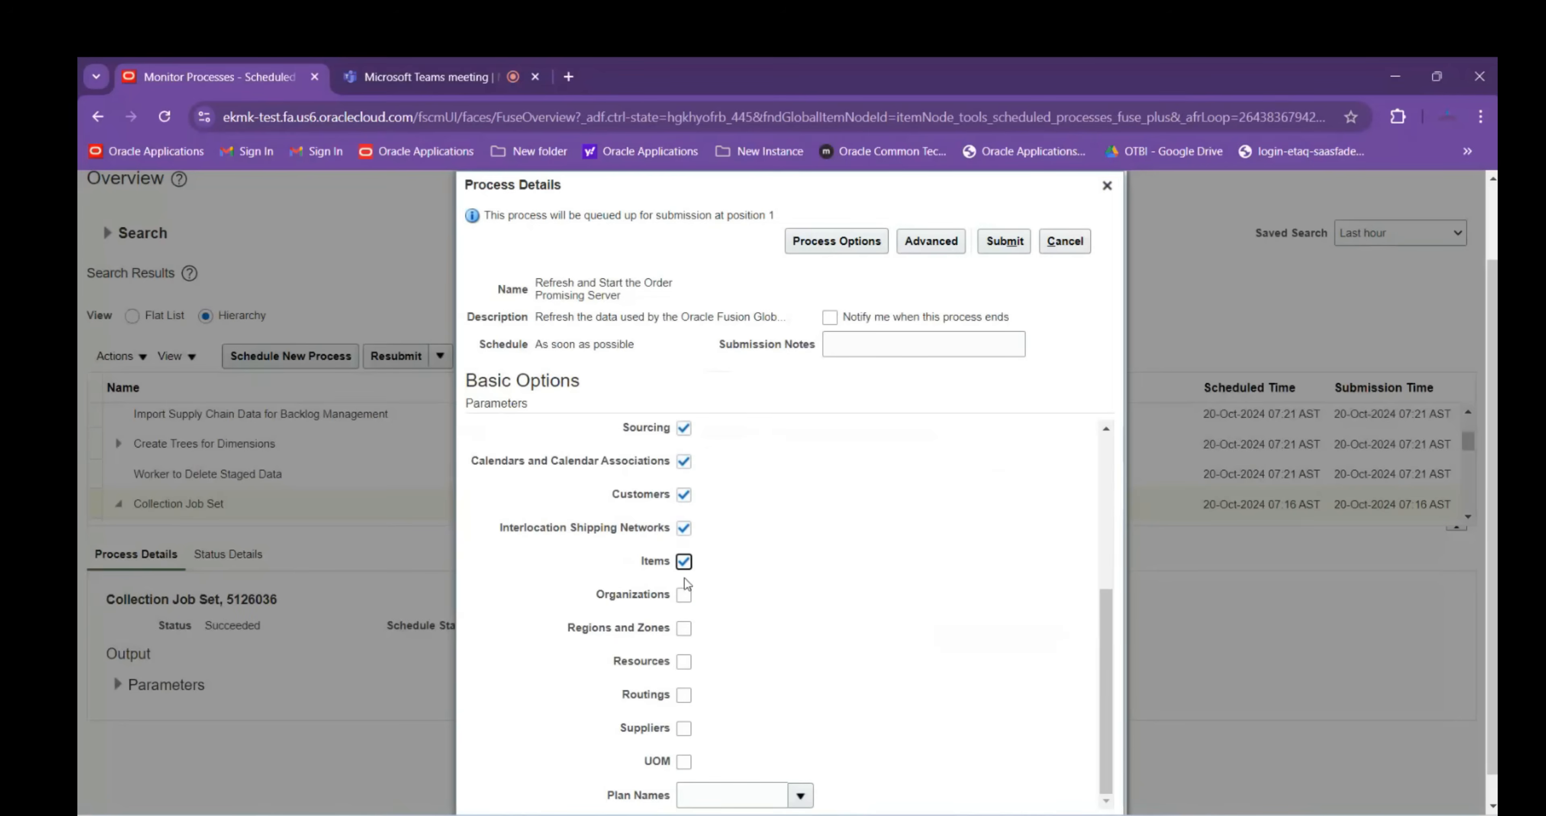
pyautogui.click(684, 628)
pyautogui.click(684, 661)
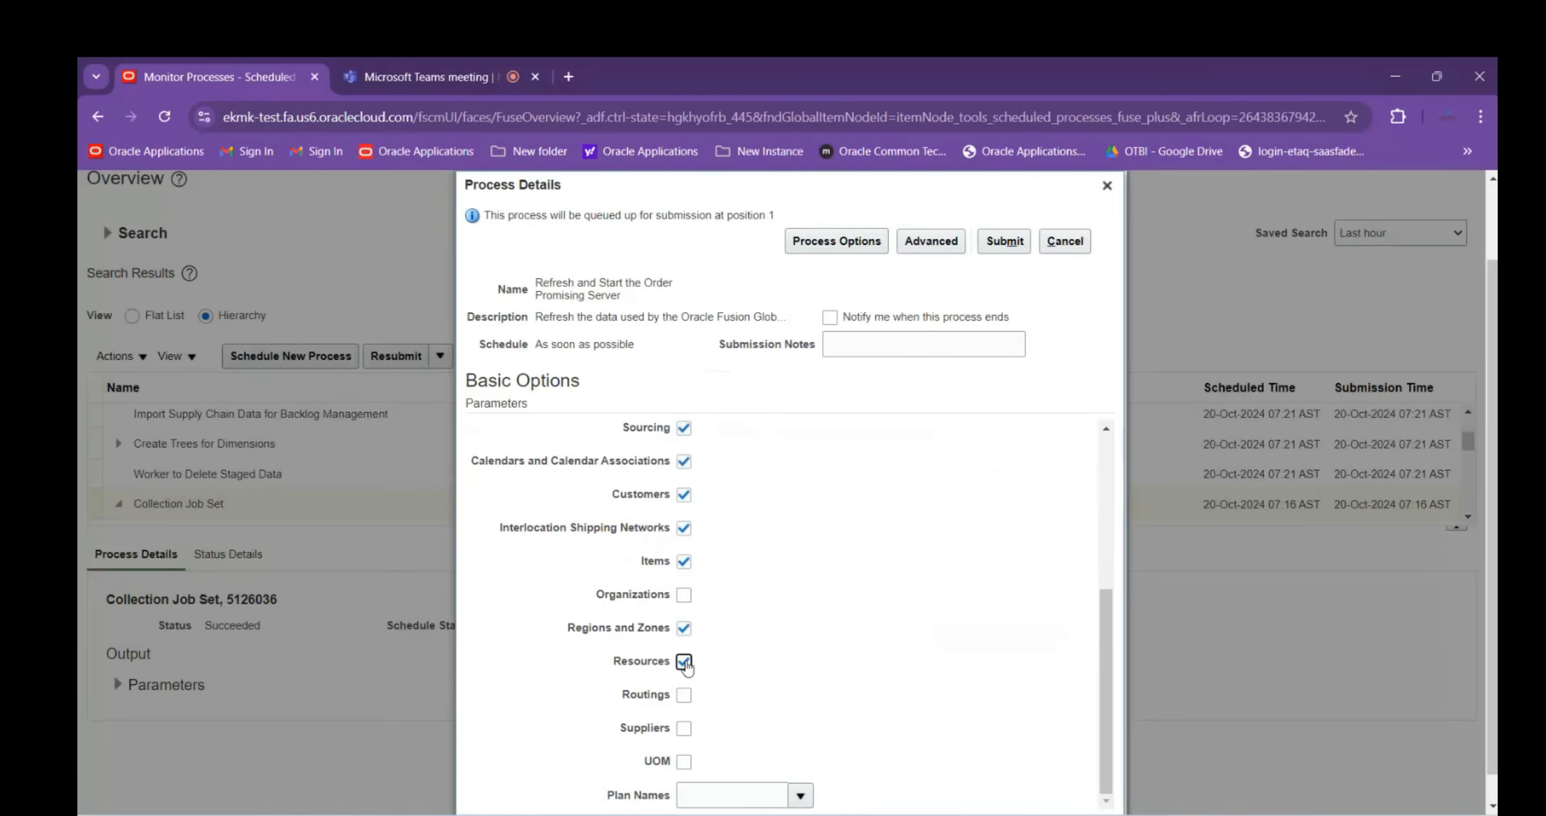
pyautogui.click(684, 695)
pyautogui.click(684, 727)
pyautogui.click(685, 760)
pyautogui.click(684, 594)
pyautogui.scroll(5, 829, 579)
pyautogui.scroll(2, 846, 582)
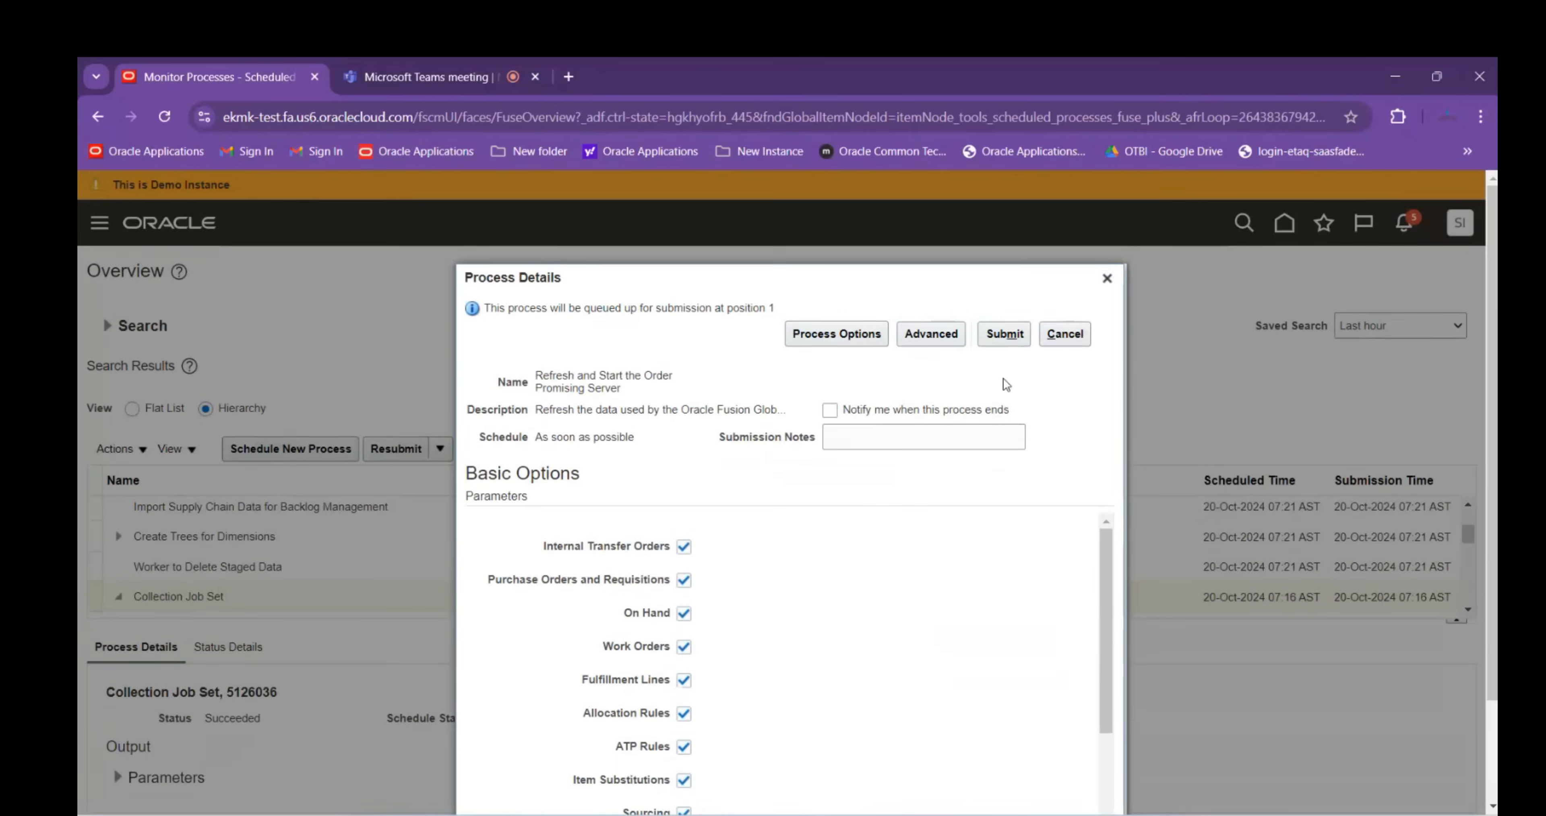
# Submit the refresh process, confirm it, reload the list showing it Running, and return to Session Details
pyautogui.click(1020, 333)
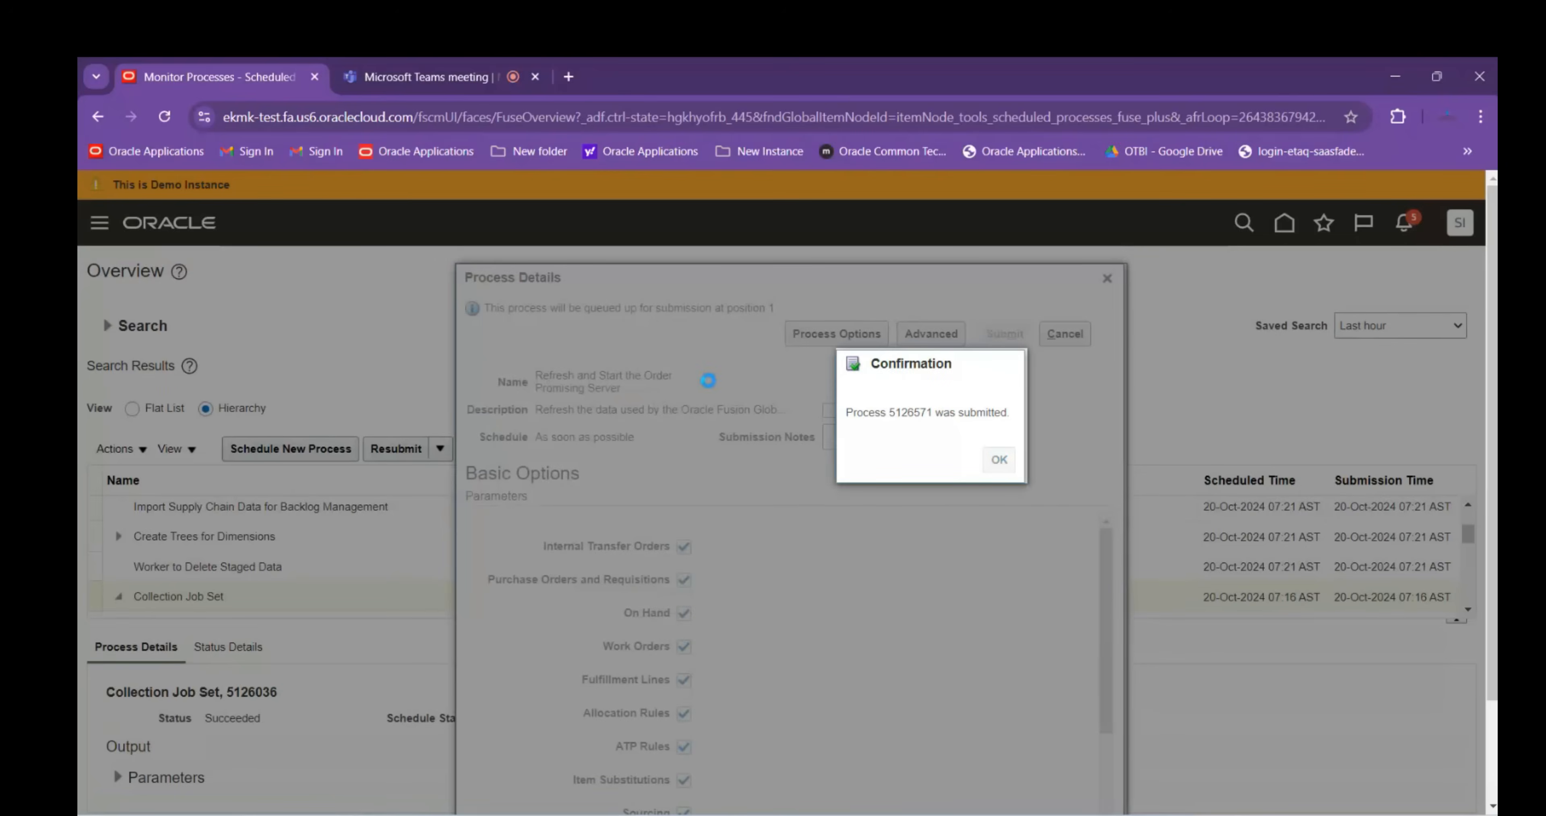
pyautogui.press('Return')
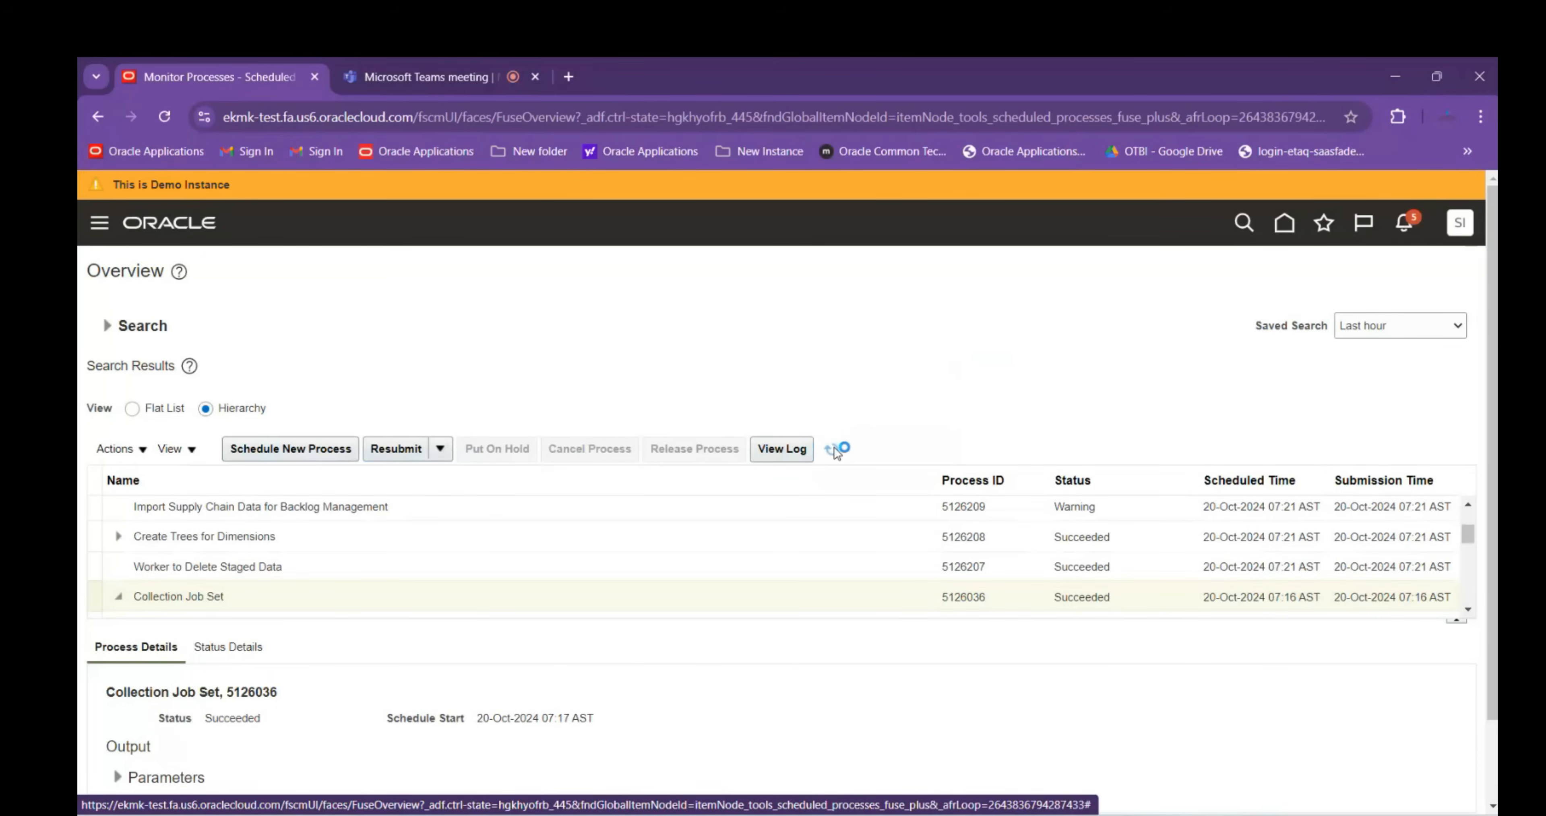
pyautogui.click(837, 450)
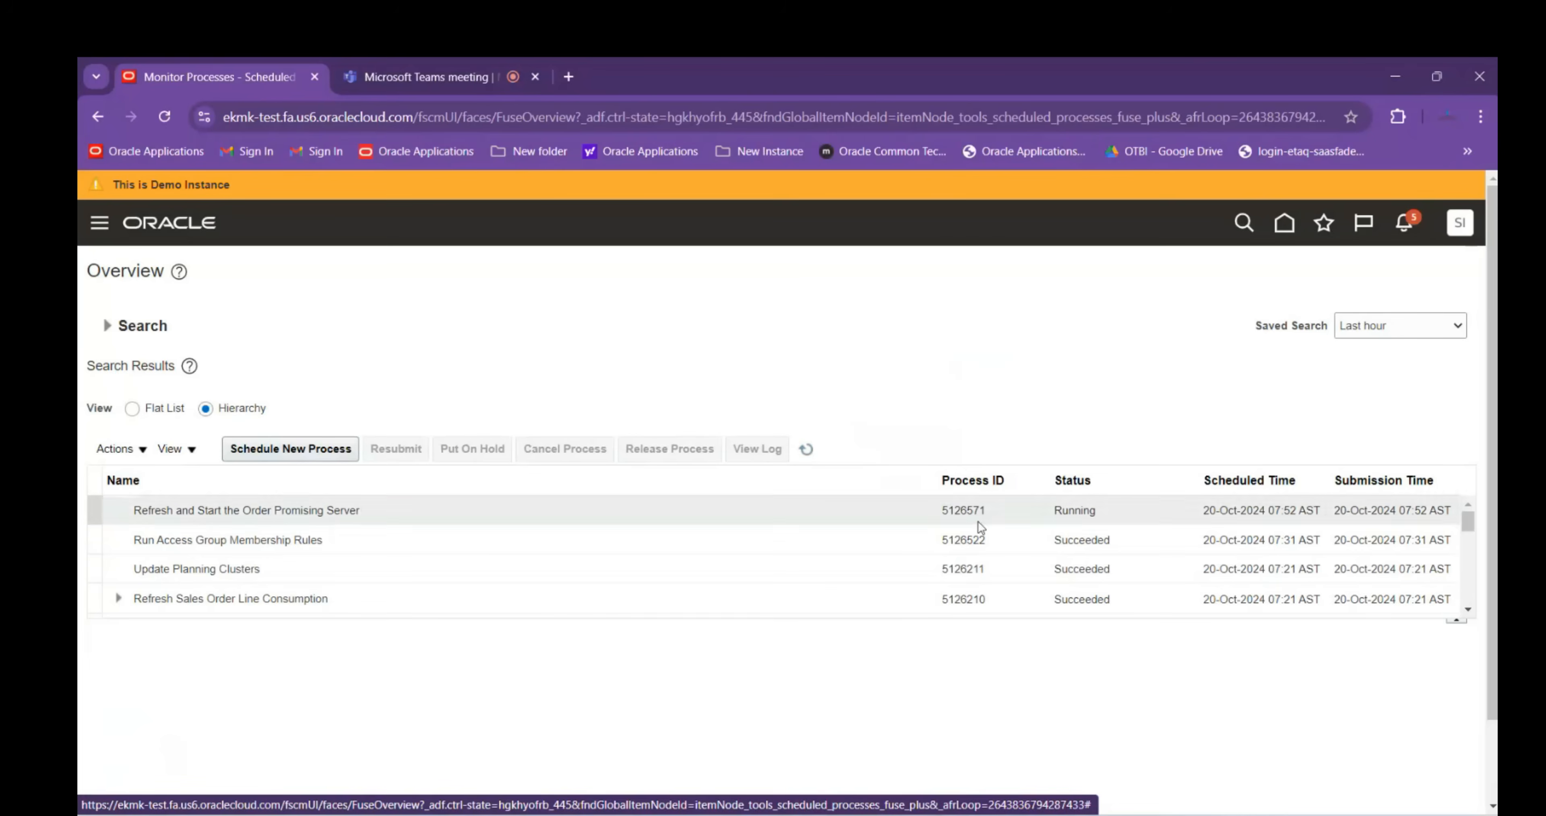
pyautogui.click(1010, 754)
pyautogui.scroll(3, 286, 535)
pyautogui.scroll(10, 286, 535)
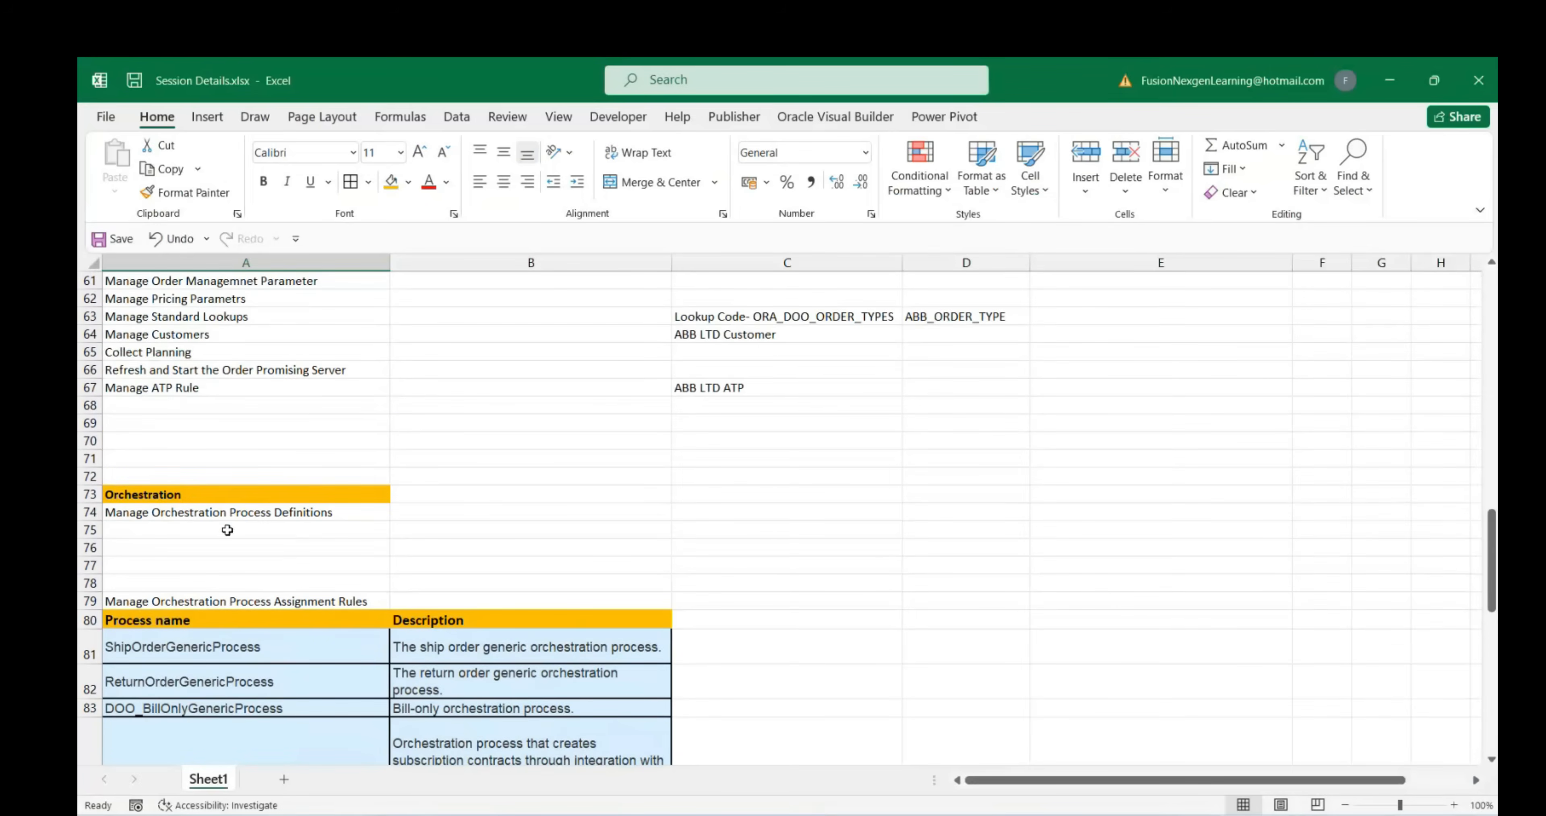
# Review the Manage Orchestration Process Definitions and Manage ATP Rule entries in the session notes
pyautogui.click(179, 512)
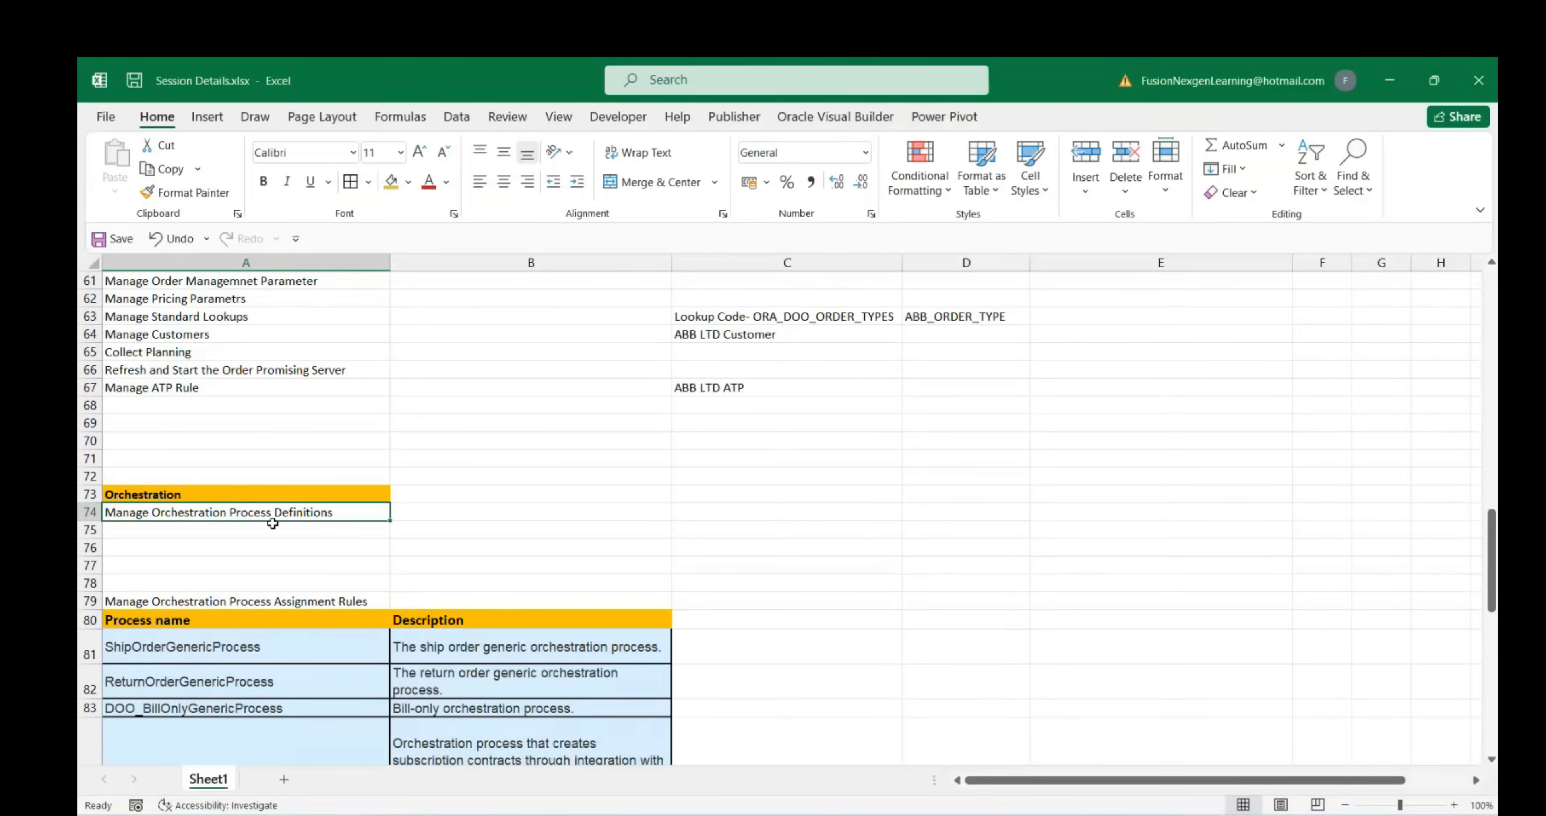
pyautogui.scroll(-1, 300, 567)
pyautogui.scroll(-1, 300, 567)
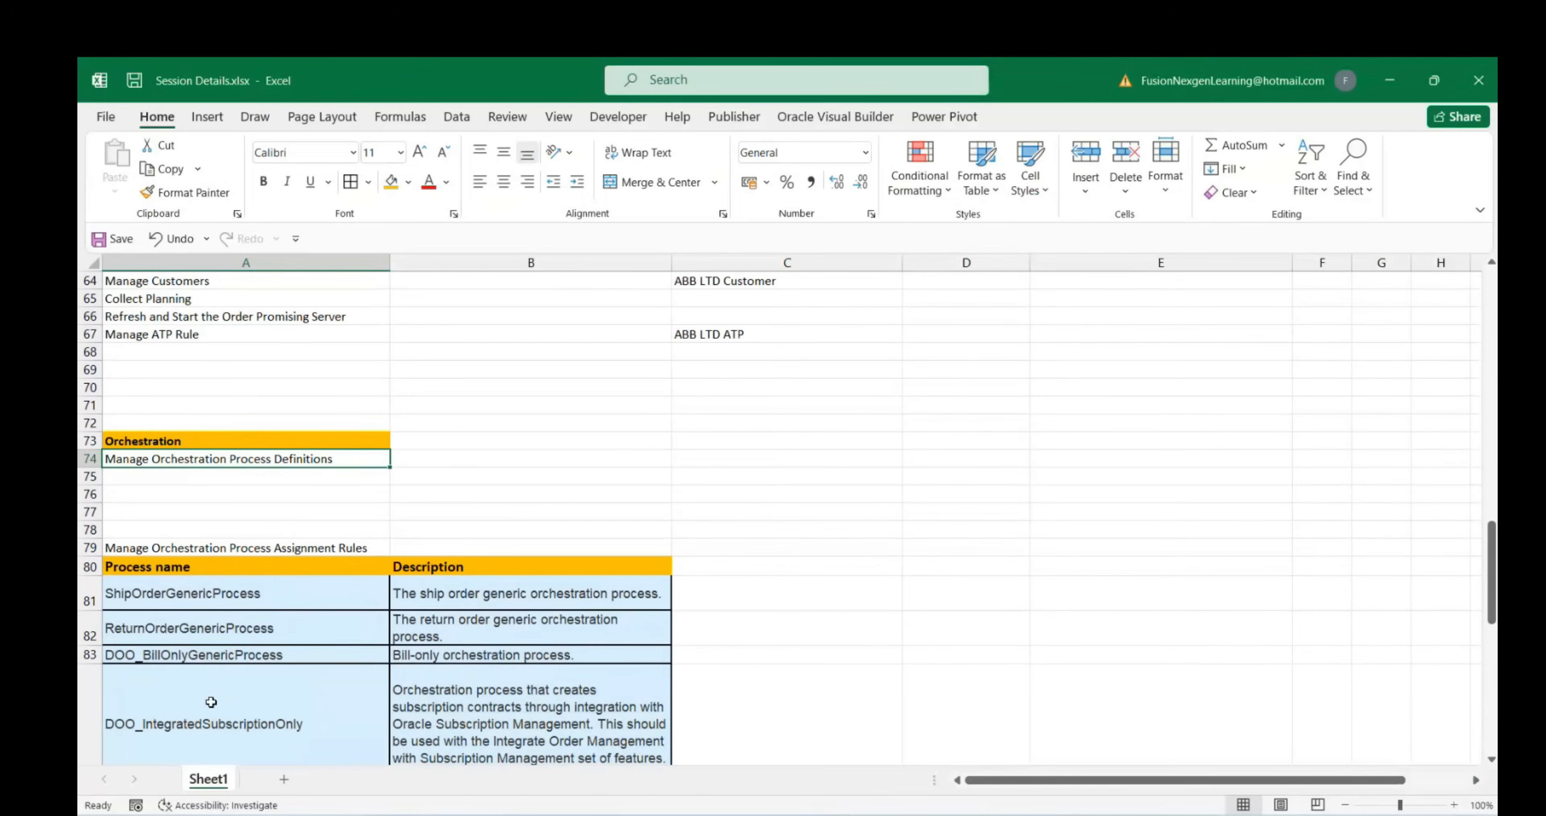
pyautogui.scroll(-2, 219, 606)
pyautogui.scroll(1, 210, 602)
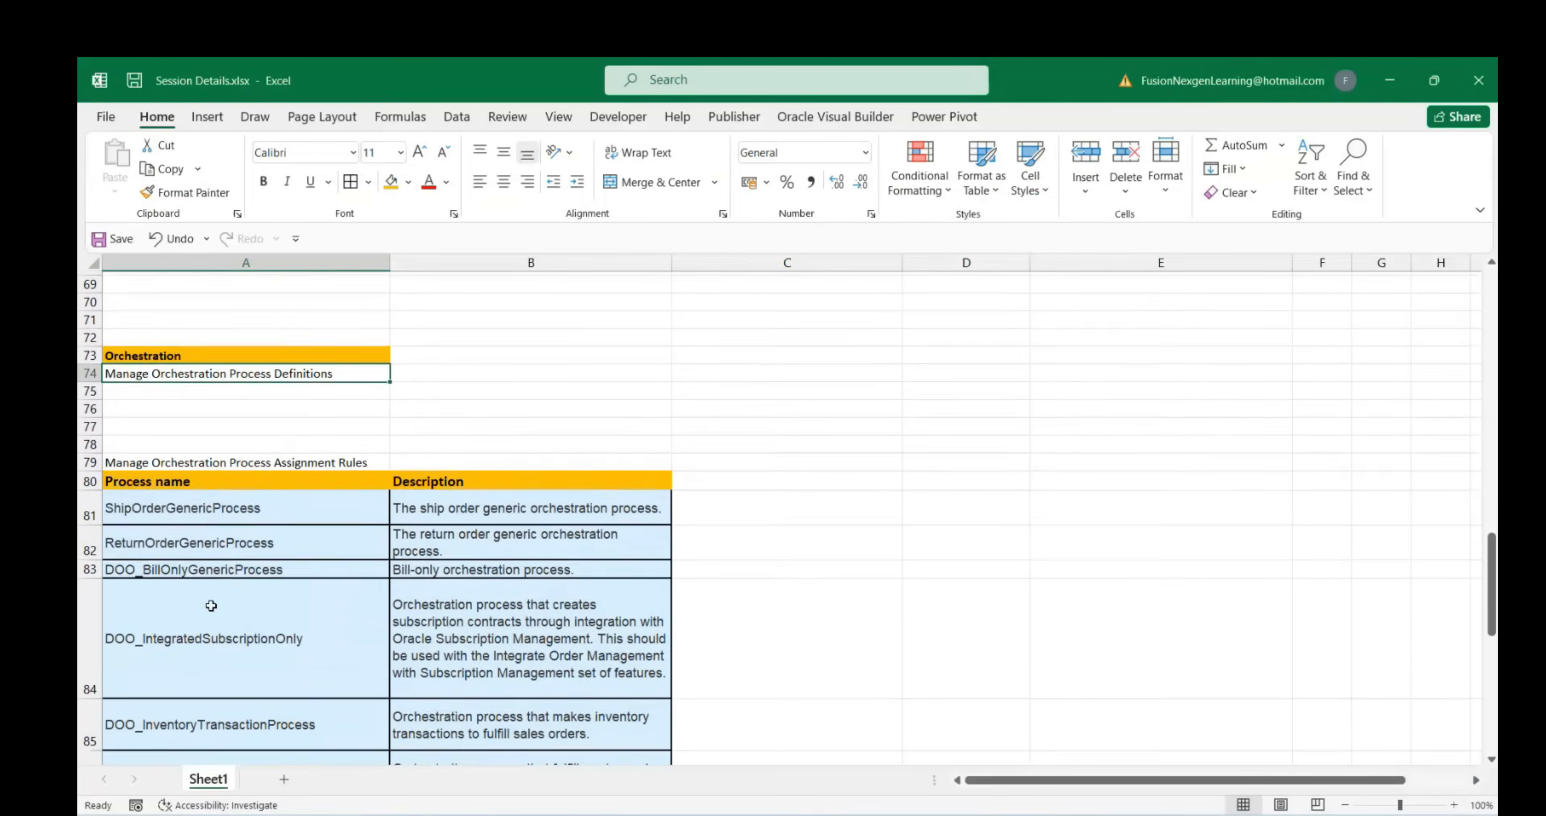
pyautogui.click(169, 440)
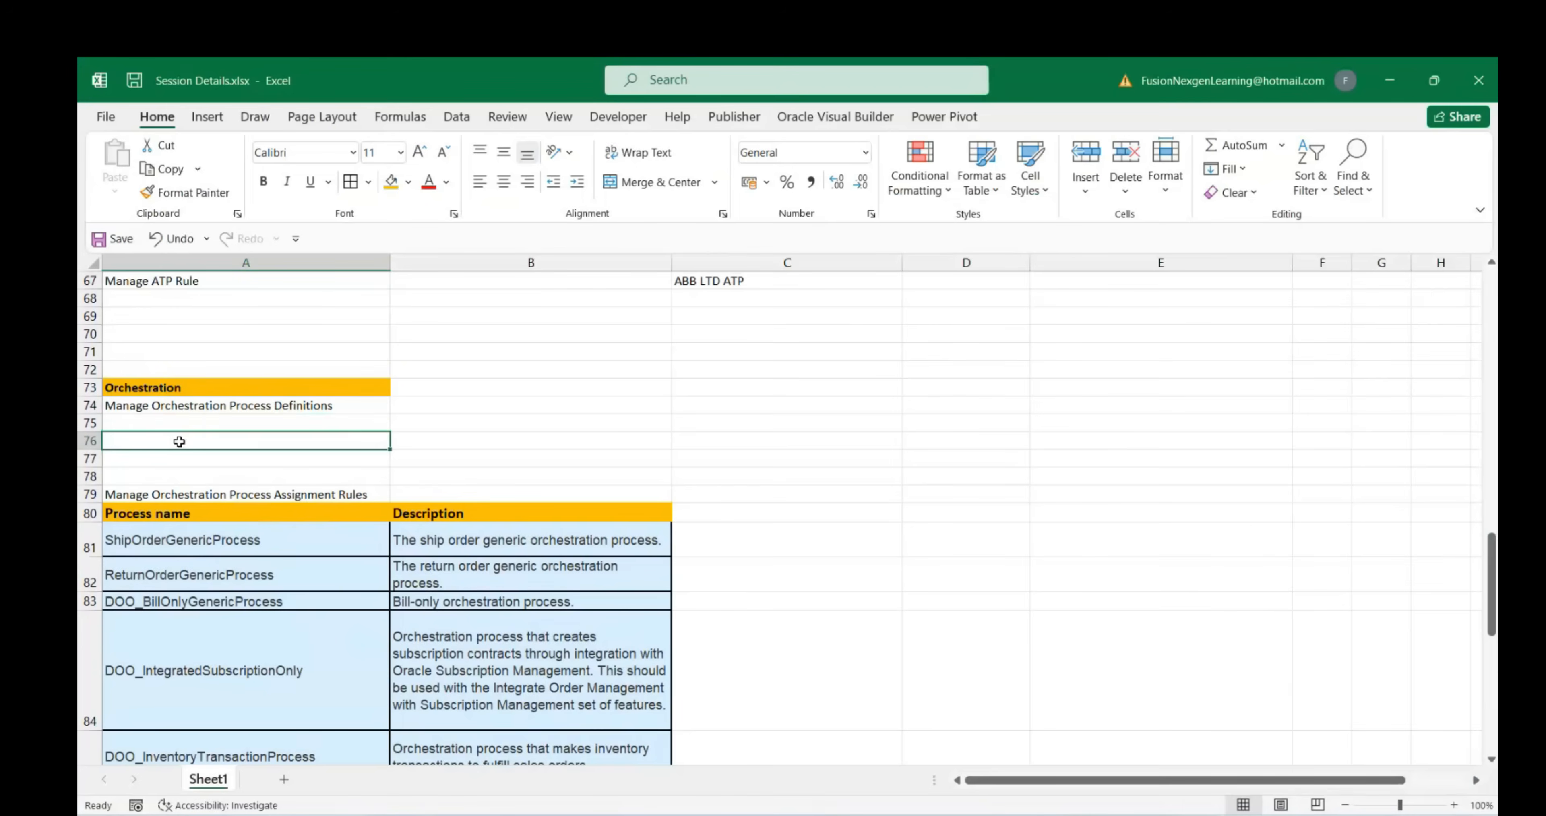
pyautogui.scroll(2, 210, 443)
pyautogui.scroll(1, 250, 444)
pyautogui.click(183, 444)
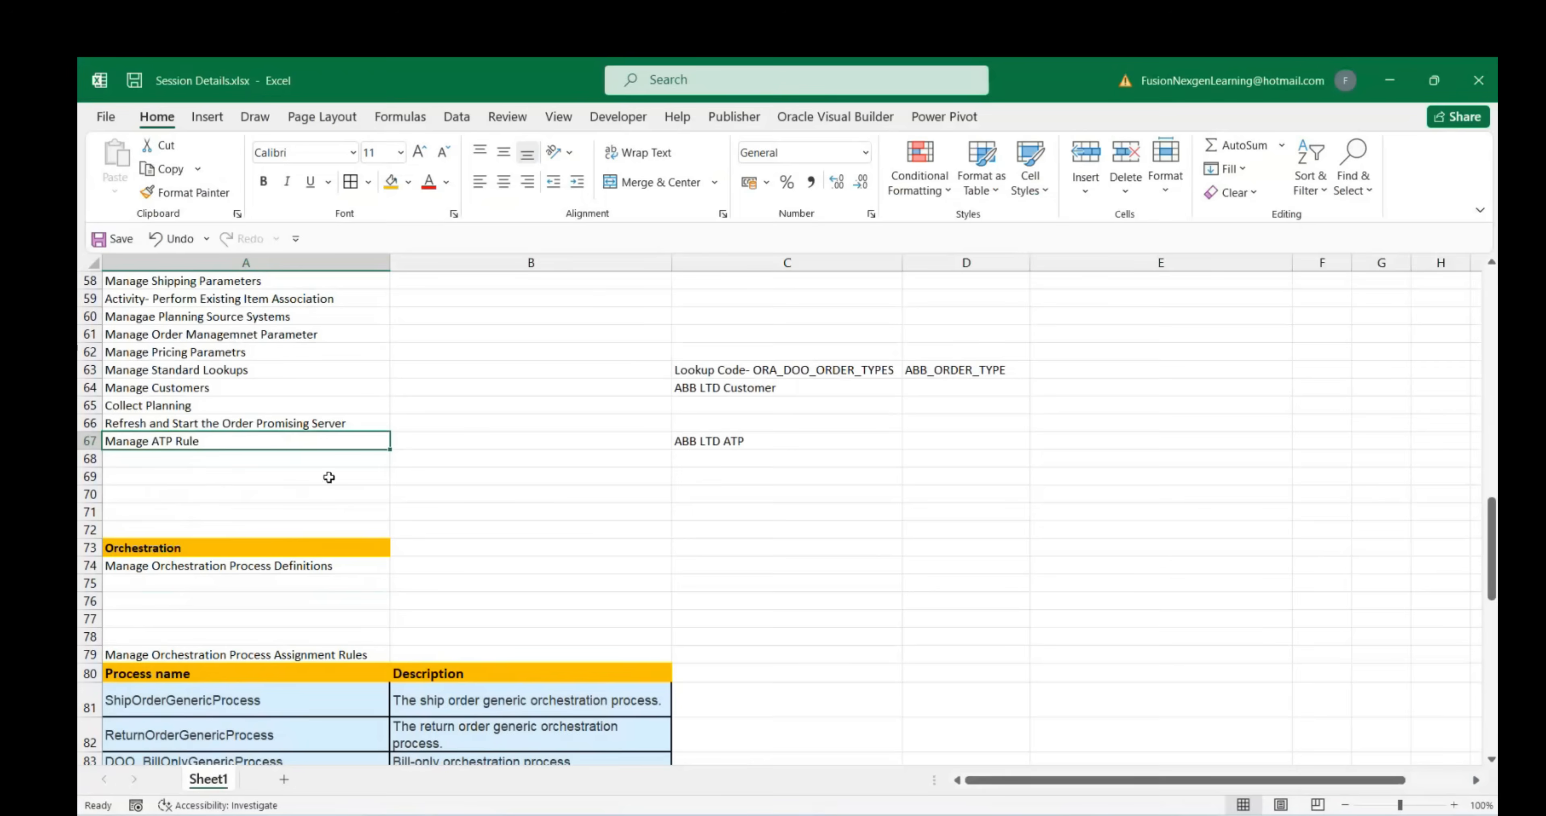
# Scroll through the remaining notes, then bring the Teams meeting back in Chrome
pyautogui.scroll(-2, 360, 522)
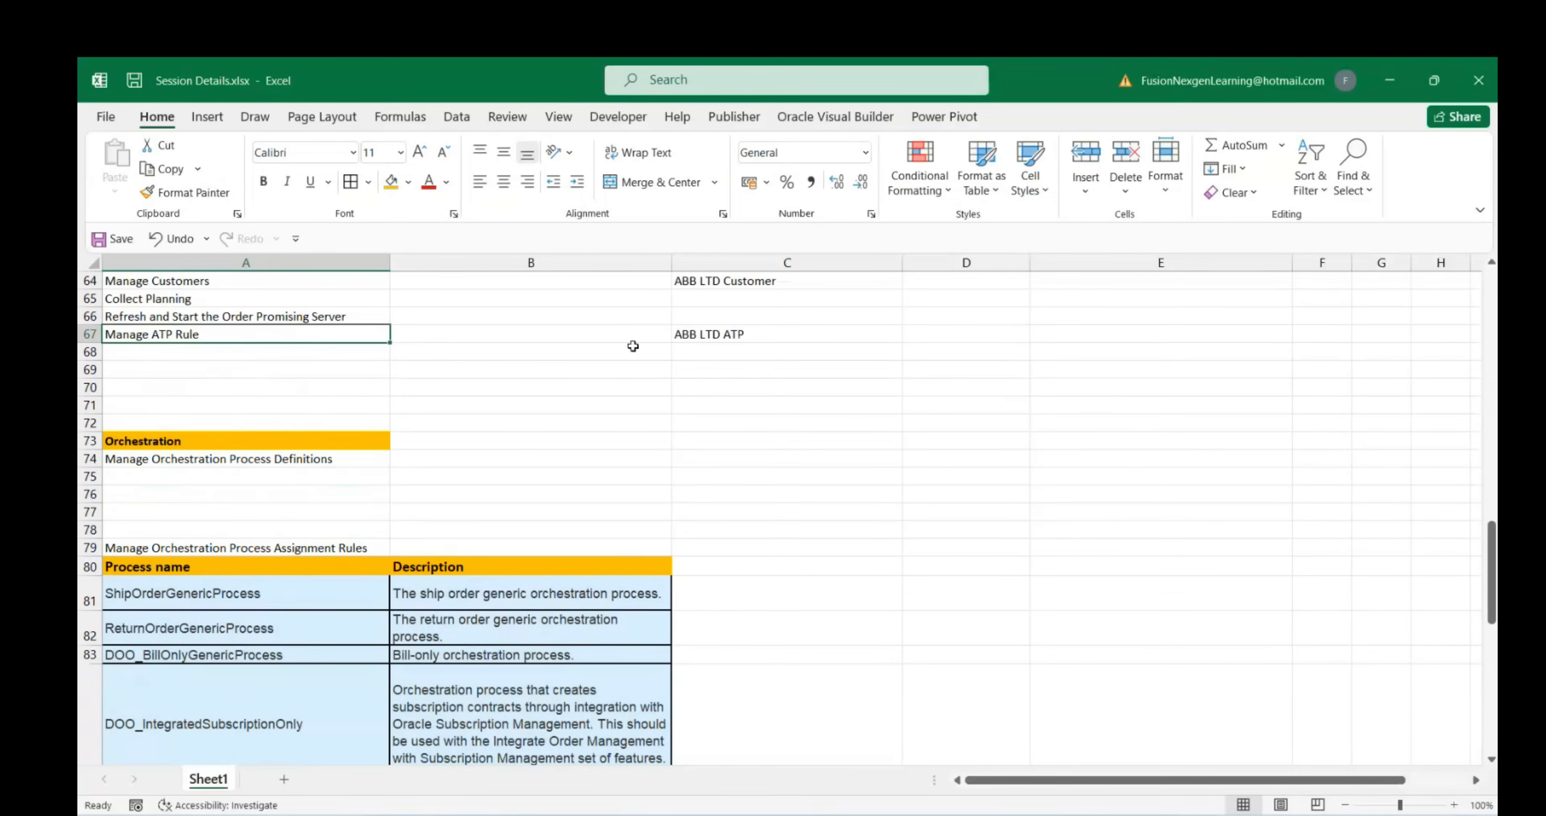
pyautogui.scroll(-2, 654, 393)
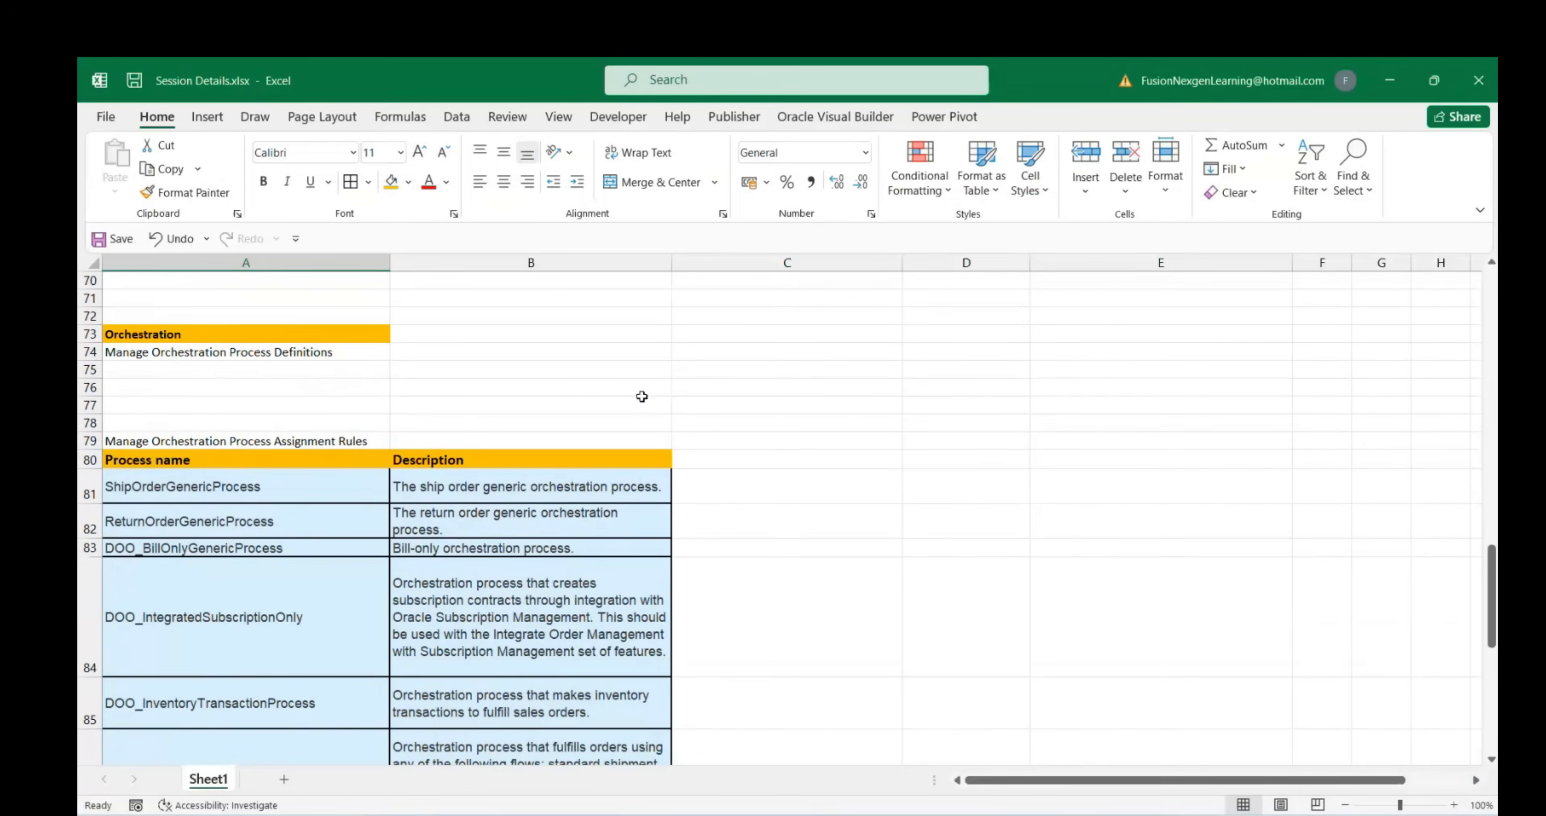
pyautogui.scroll(-10, 642, 396)
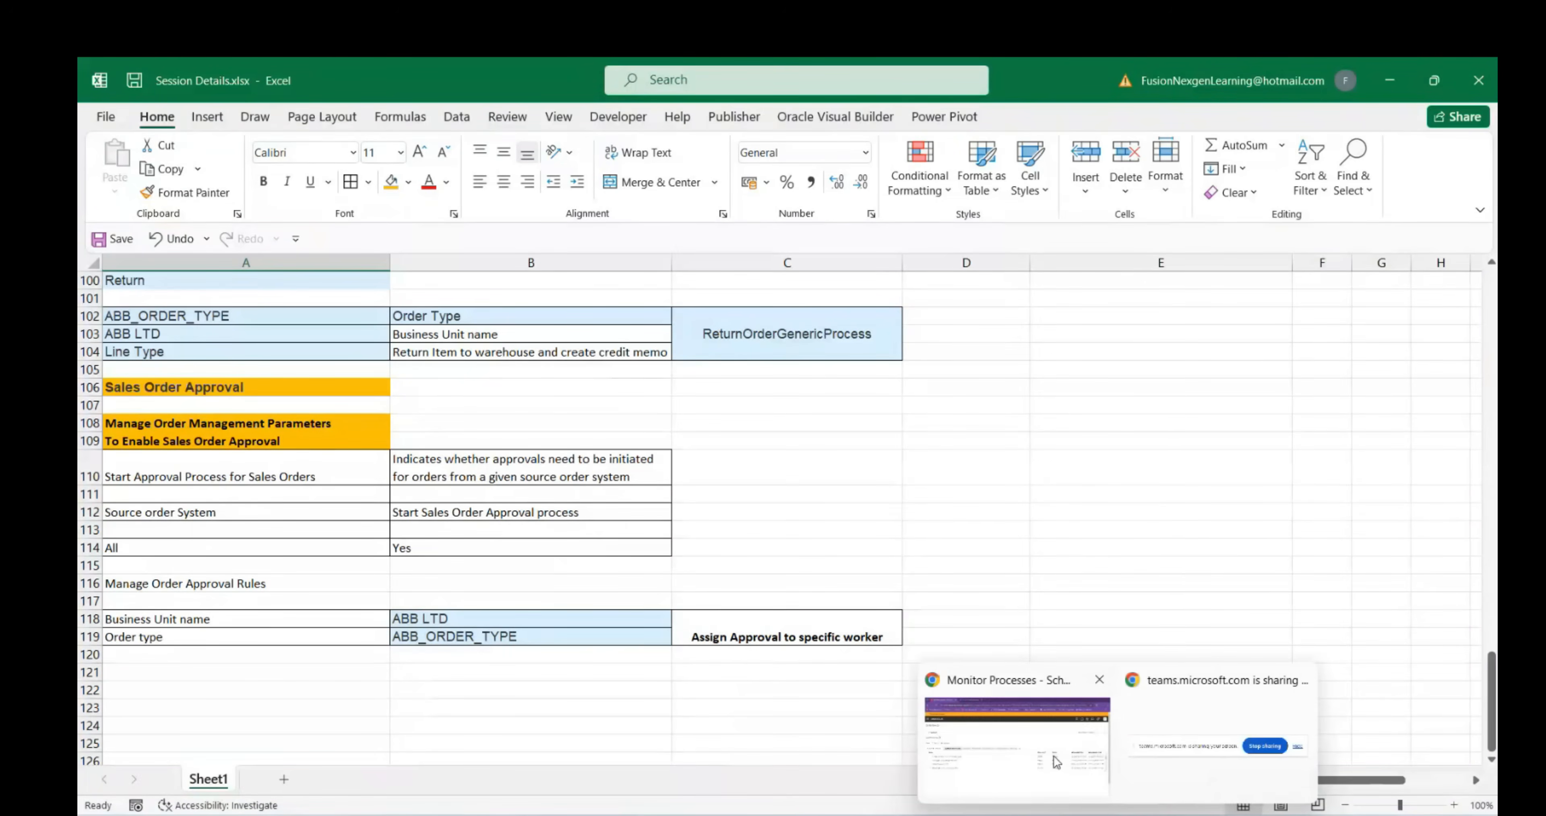
pyautogui.click(1056, 762)
pyautogui.click(427, 81)
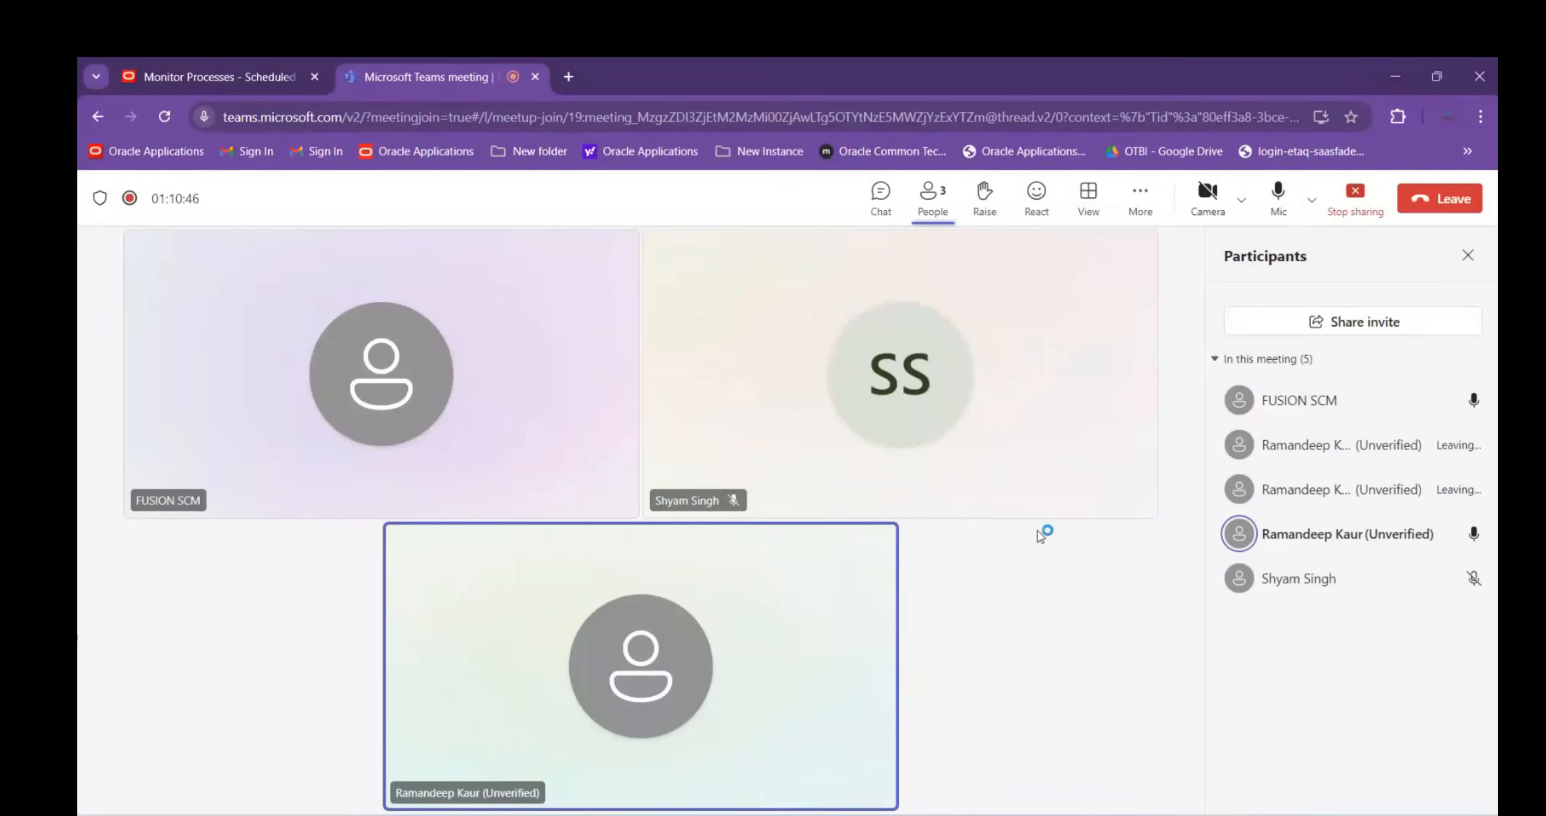